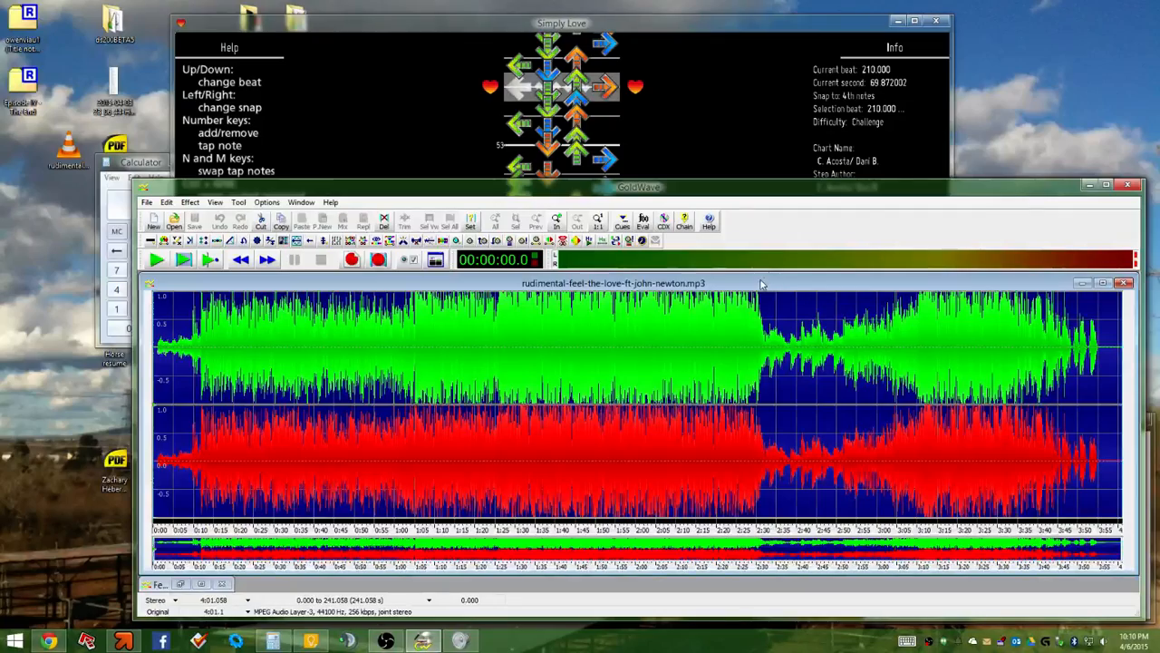
# Maximize the song's document and program window and examine the waveform between about 0:40 and 1:20 at several zoom levels
pyautogui.doubleClick(761, 283)
pyautogui.scroll(5, 338, 317)
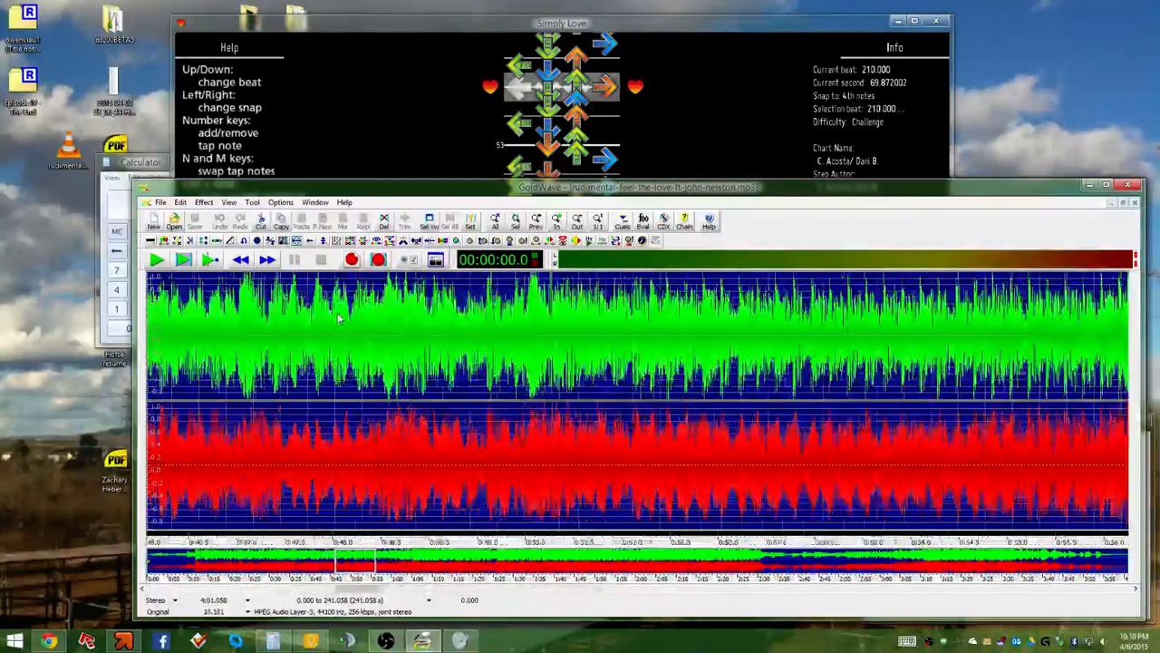
pyautogui.scroll(-1, 337, 317)
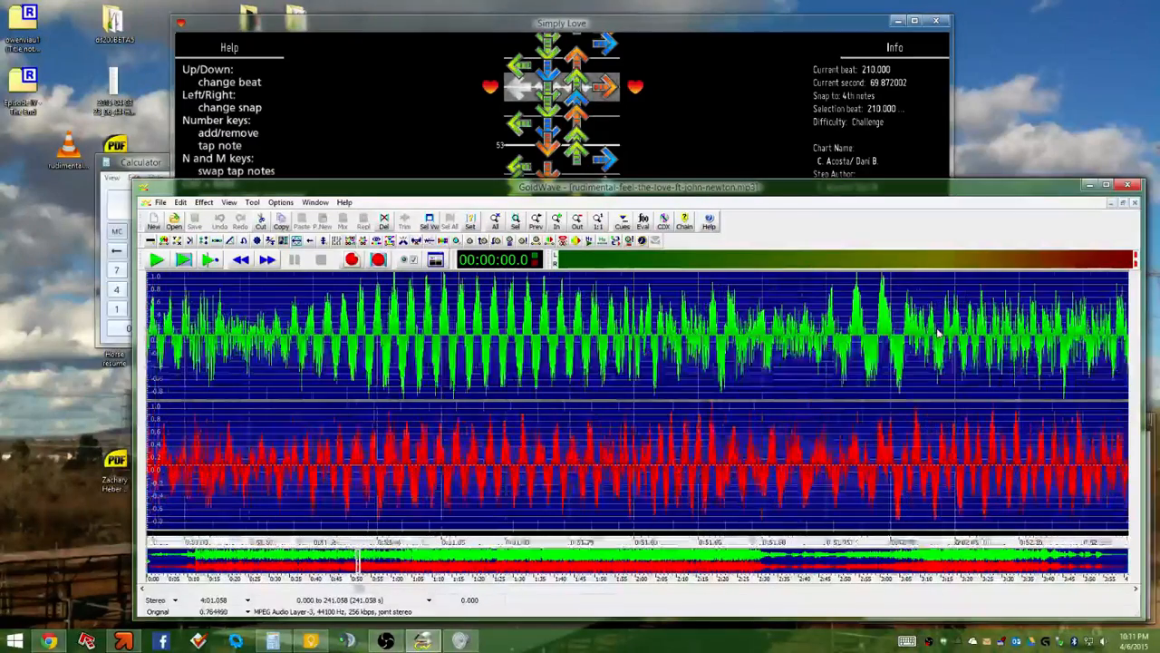
pyautogui.scroll(3, 934, 335)
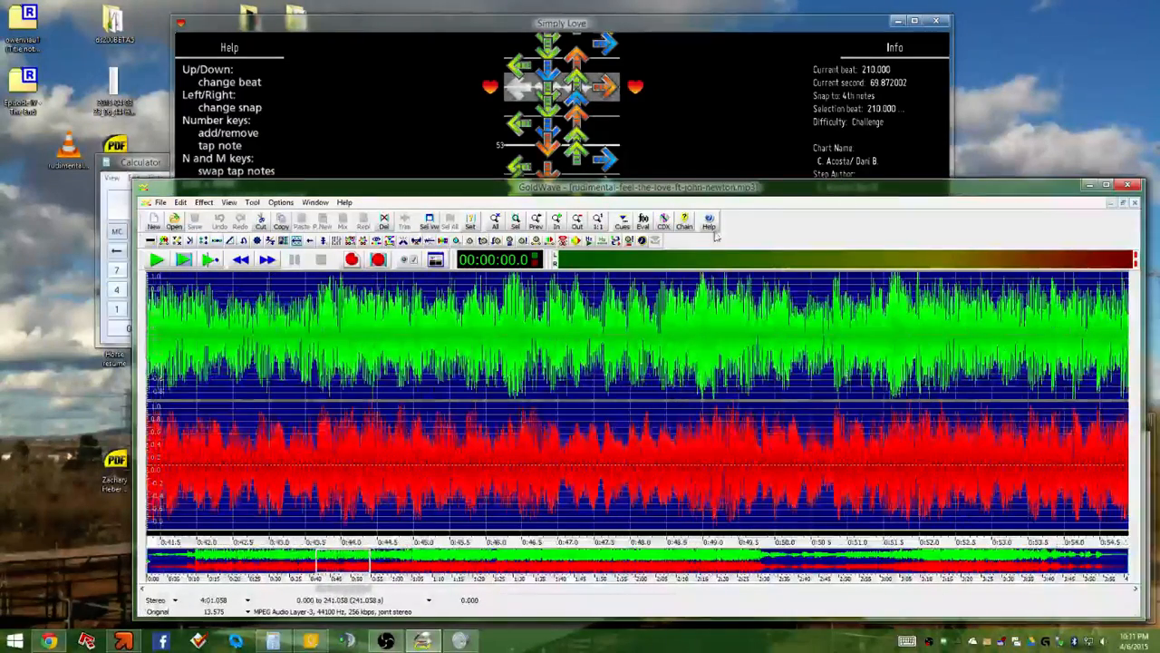
pyautogui.moveTo(717, 186); pyautogui.dragTo(652, 1)
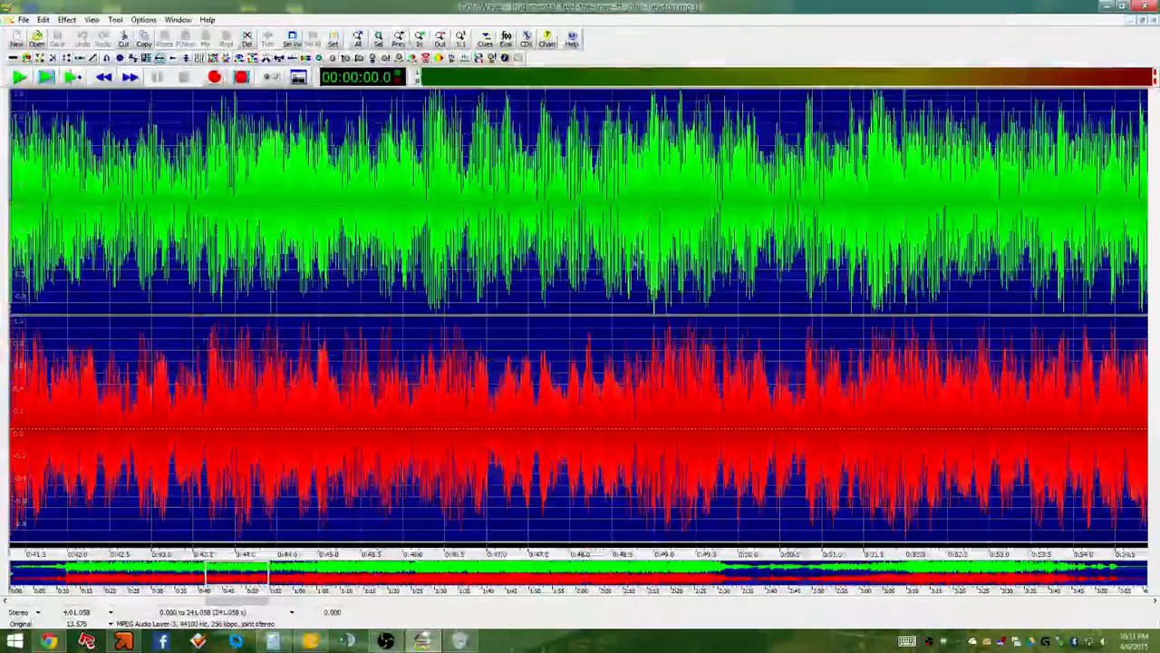
pyautogui.scroll(-3, 481, 258)
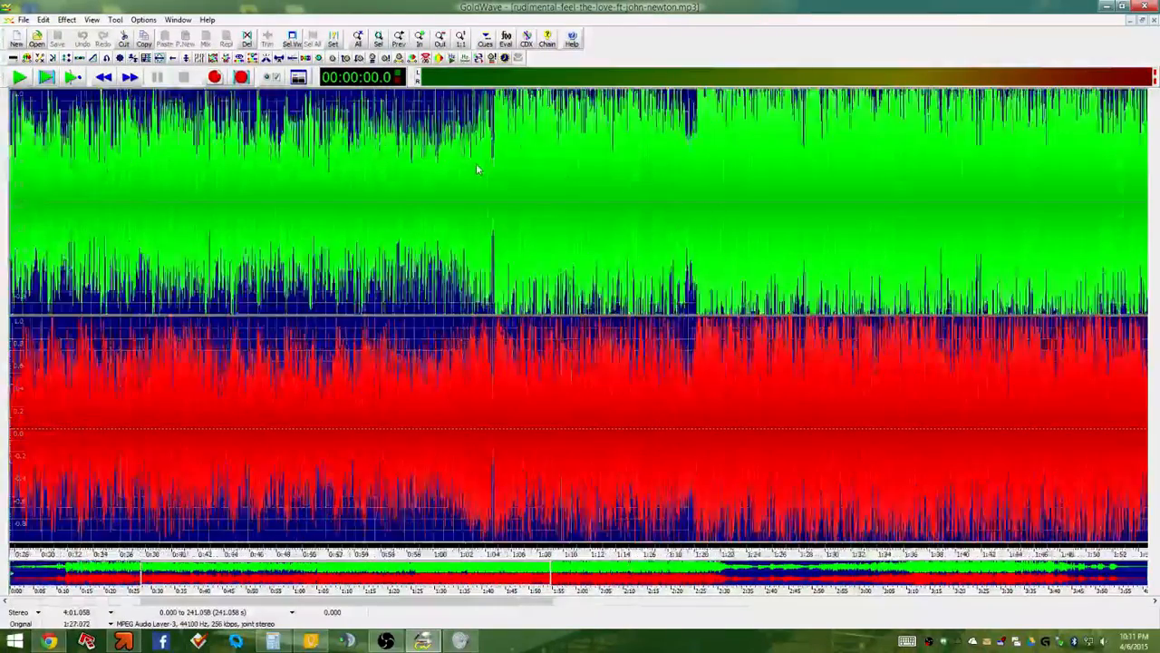
pyautogui.scroll(8, 630, 186)
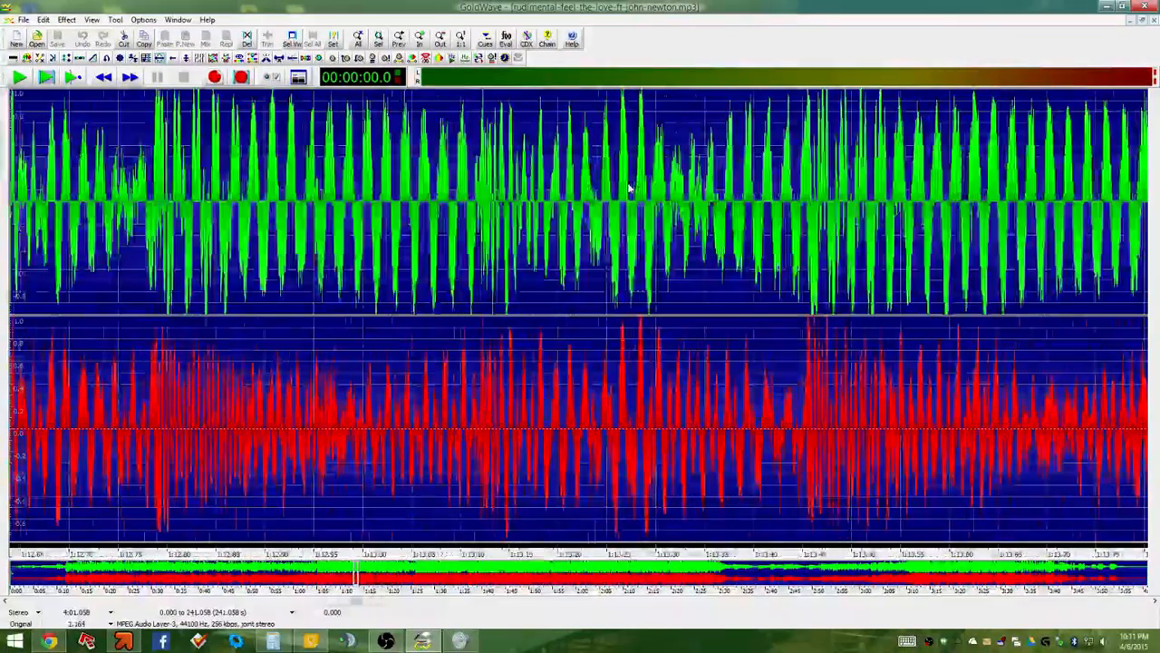
pyautogui.scroll(-4, 201, 190)
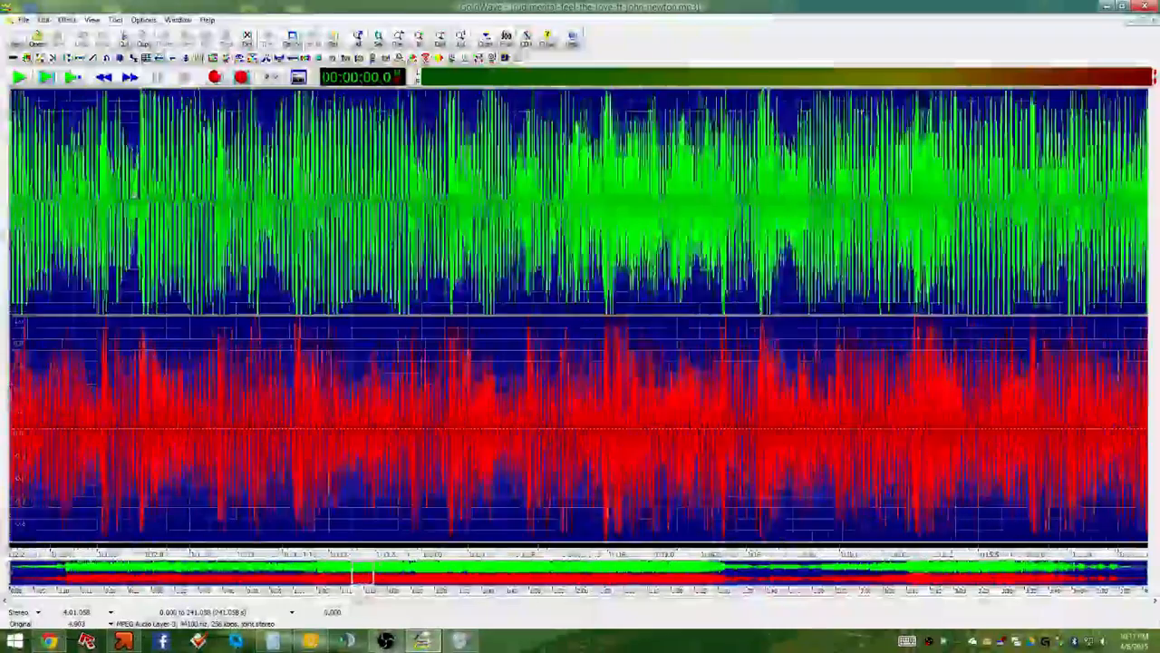
pyautogui.scroll(4, 532, 173)
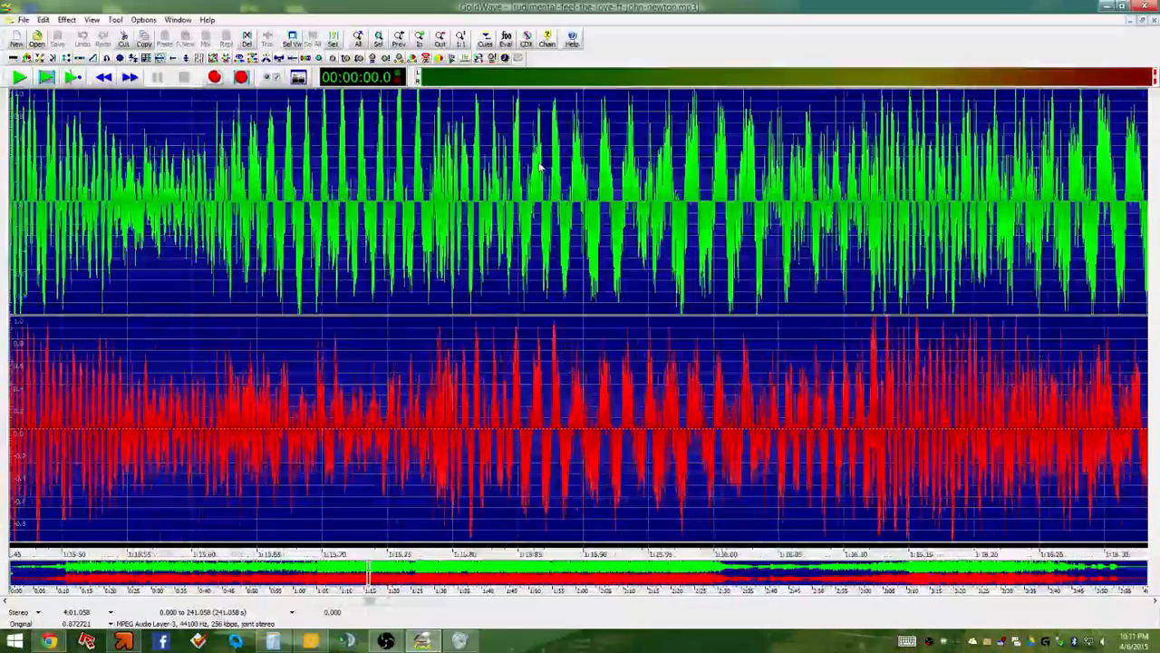
pyautogui.scroll(4, 532, 173)
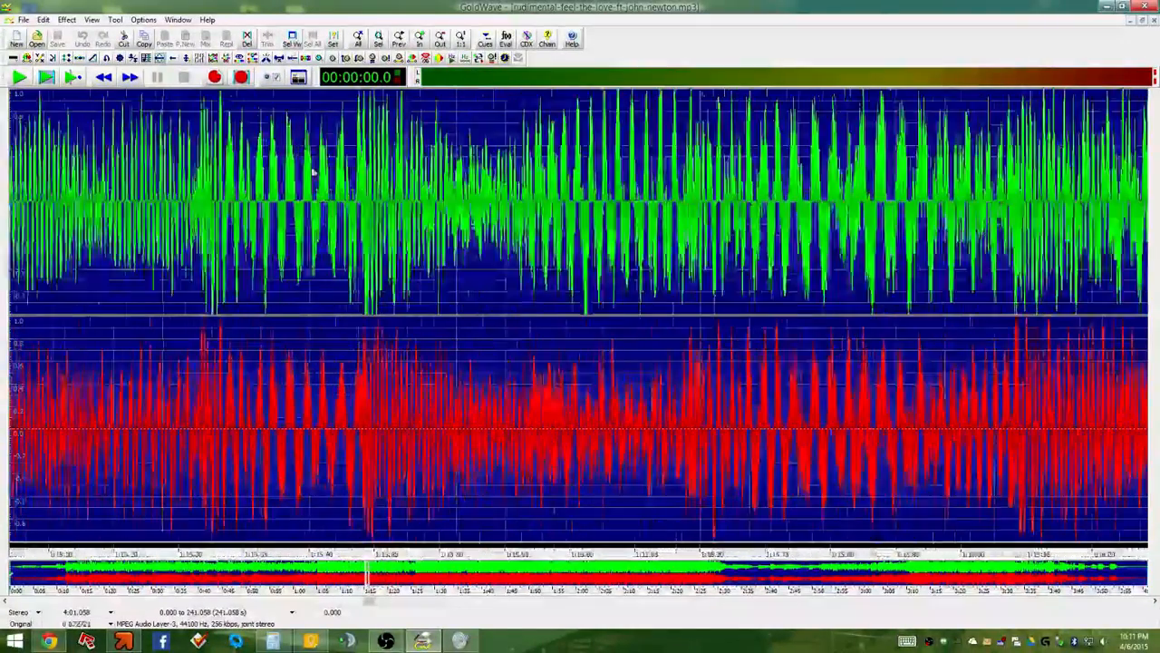
pyautogui.scroll(-8, 314, 173)
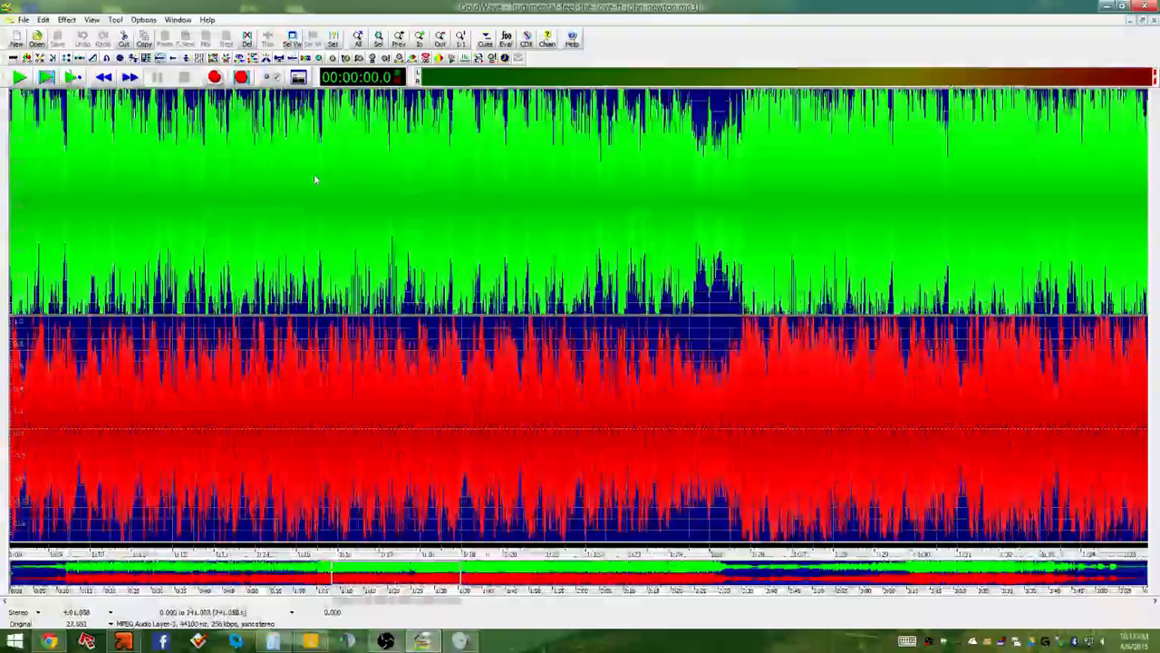
# Return to the song's first minute, restore the window to its smaller size and examine the waveform around 0:26 to 0:30
pyautogui.moveTo(327, 603); pyautogui.dragTo(41, 600)
pyautogui.scroll(-2, 366, 325)
pyautogui.scroll(8, 277, 213)
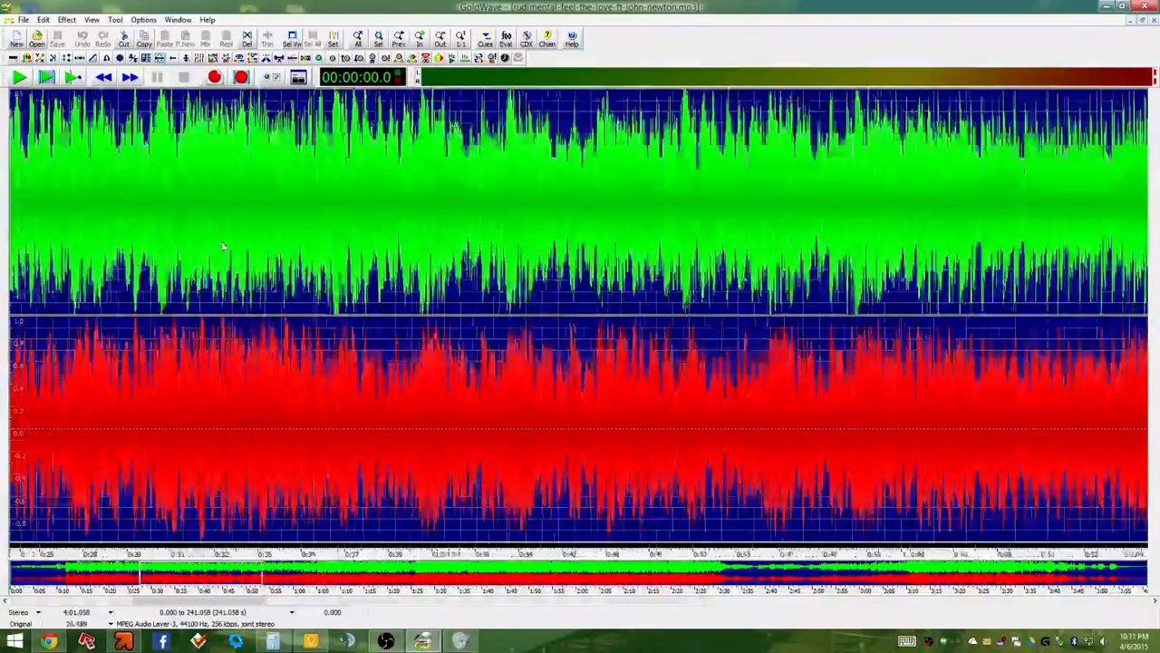
pyautogui.scroll(-2, 277, 213)
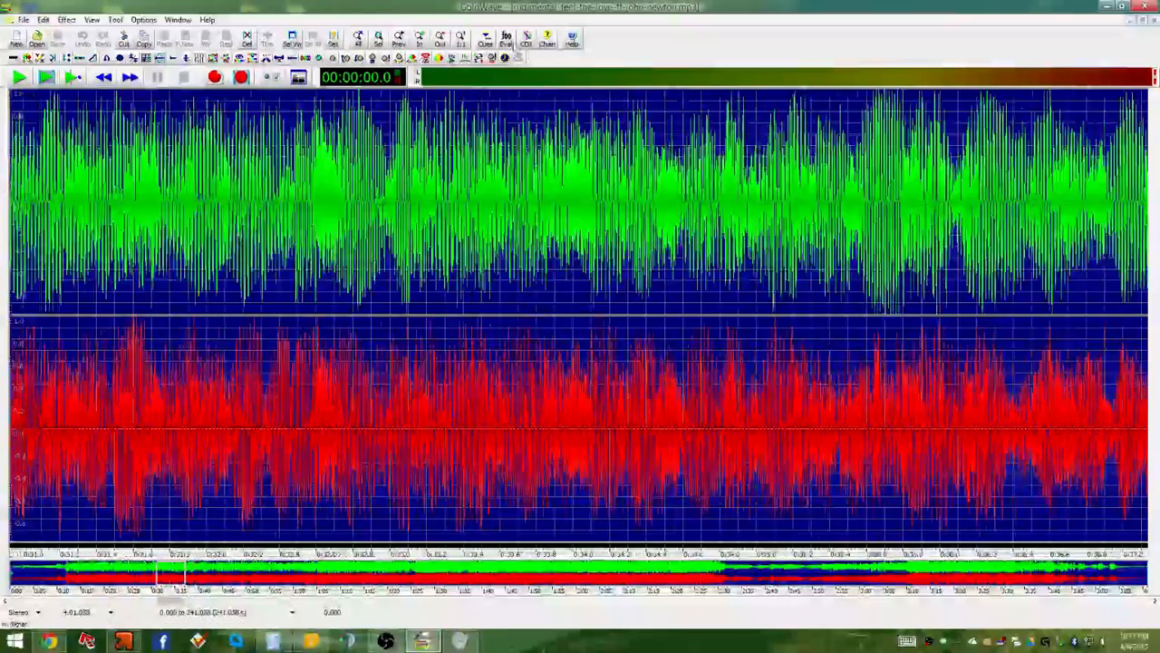
pyautogui.doubleClick(571, 8)
pyautogui.scroll(3, 444, 370)
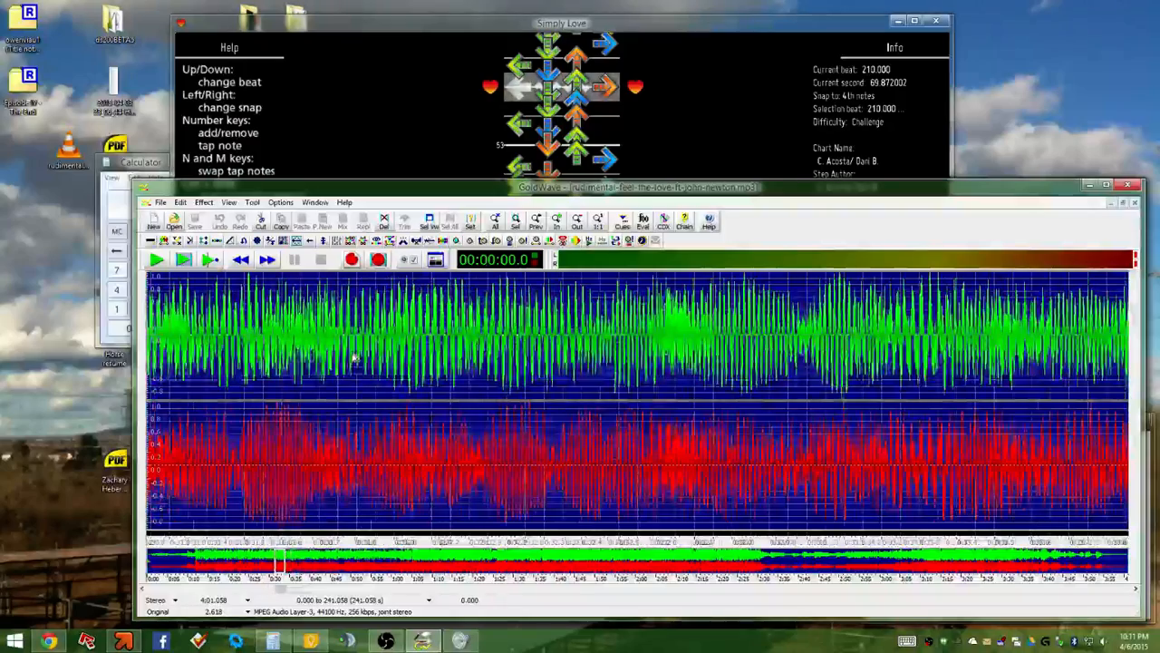
pyautogui.scroll(-3, 353, 358)
pyautogui.scroll(5, 222, 337)
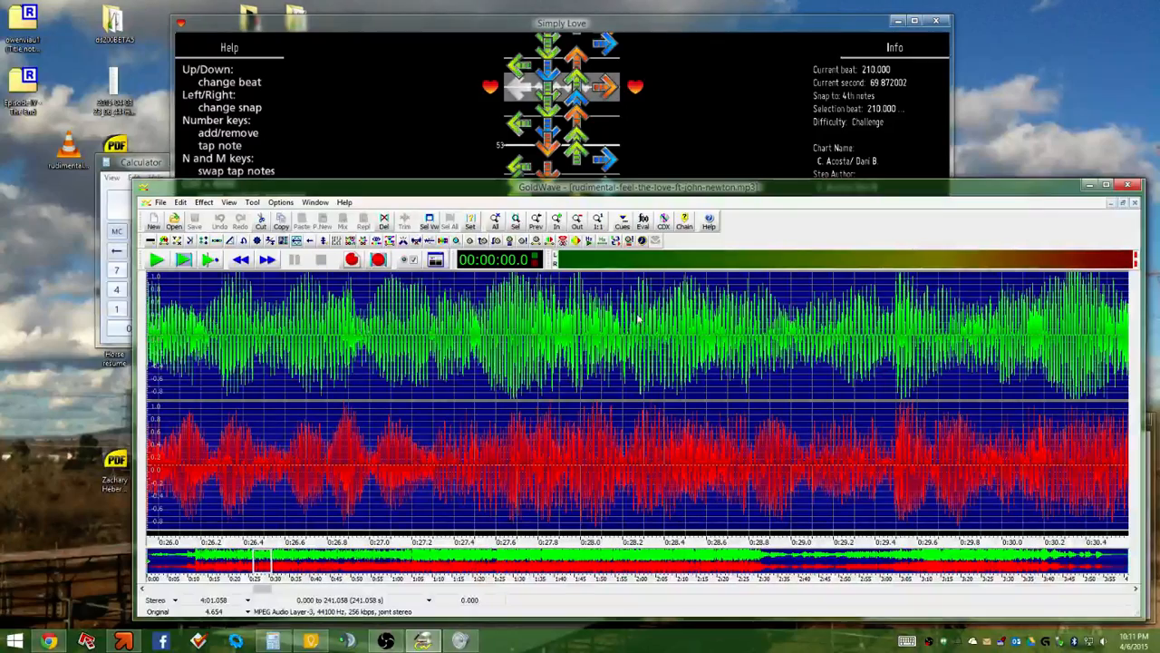
# Select a stretch of the waveform from about 26.645 s to about 29.827 s
pyautogui.moveTo(896, 315); pyautogui.dragTo(924, 312)
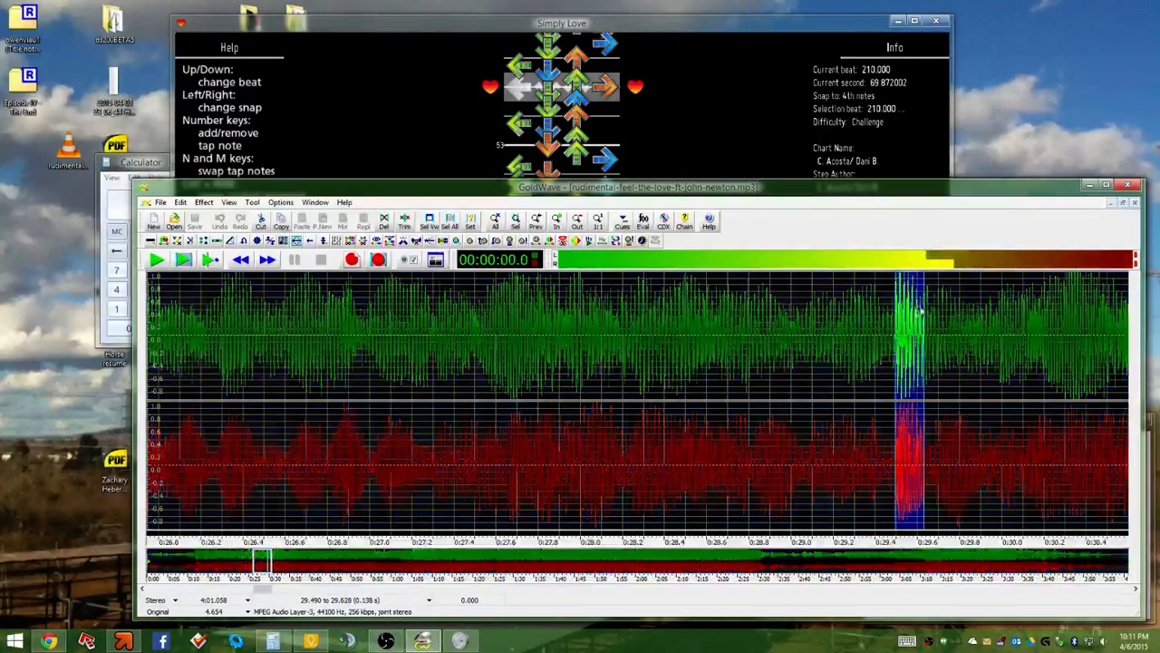
pyautogui.moveTo(213, 337); pyautogui.dragTo(891, 329)
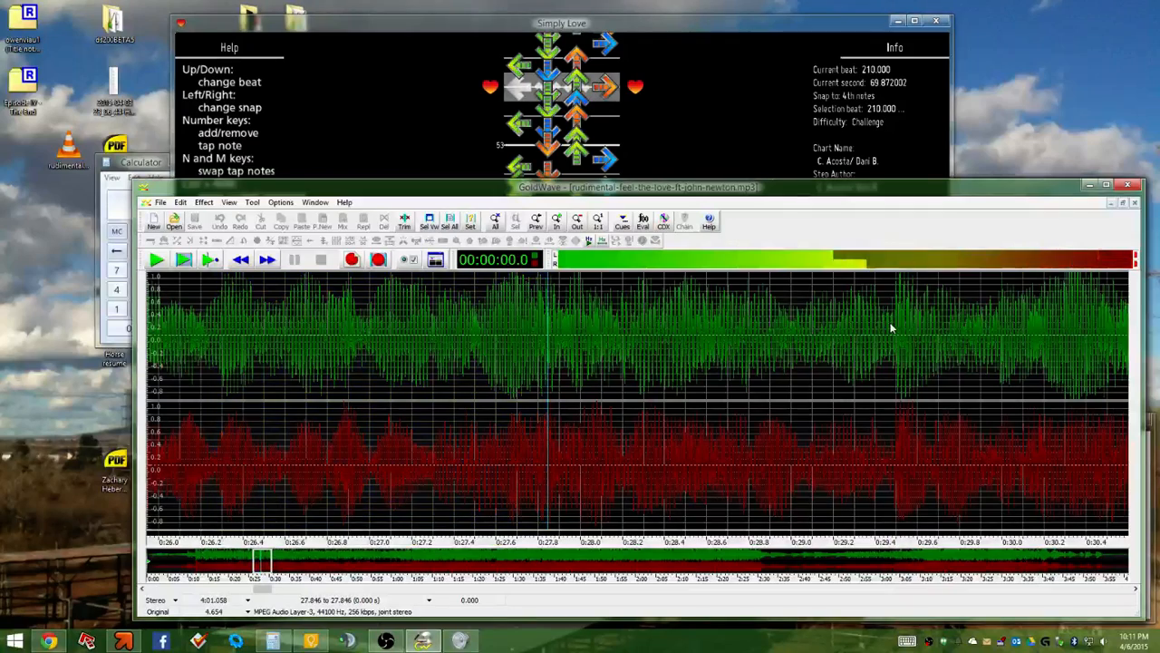
pyautogui.moveTo(295, 344); pyautogui.dragTo(891, 345)
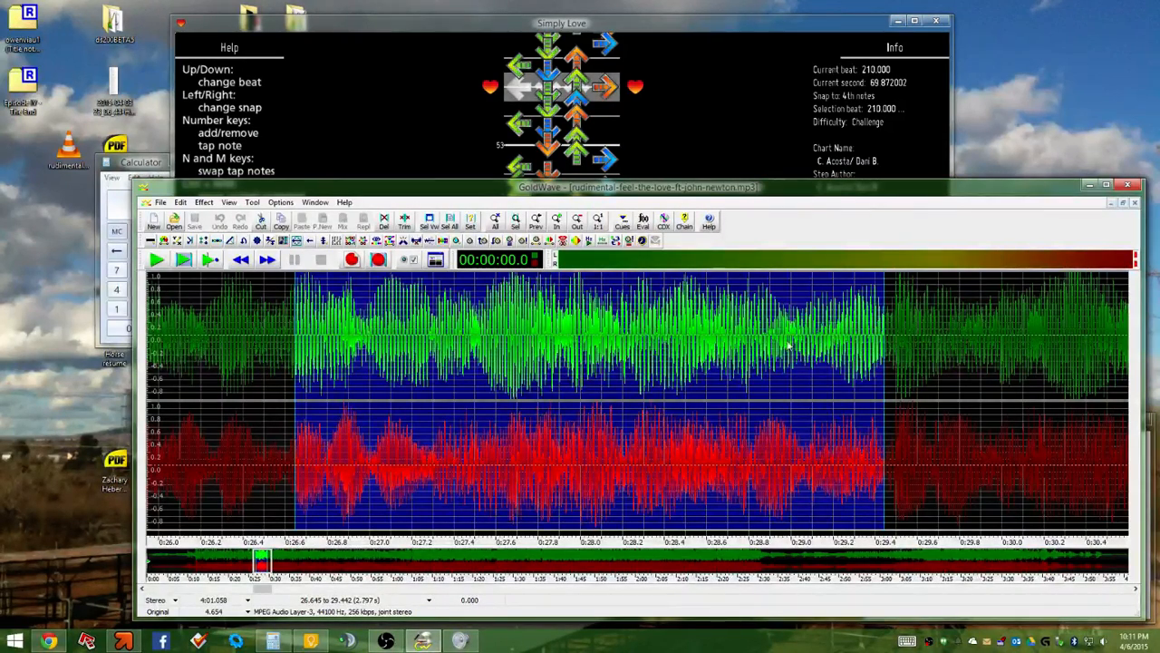
pyautogui.scroll(-2, 931, 334)
pyautogui.middleClick(930, 332)
pyautogui.rightClick(951, 318)
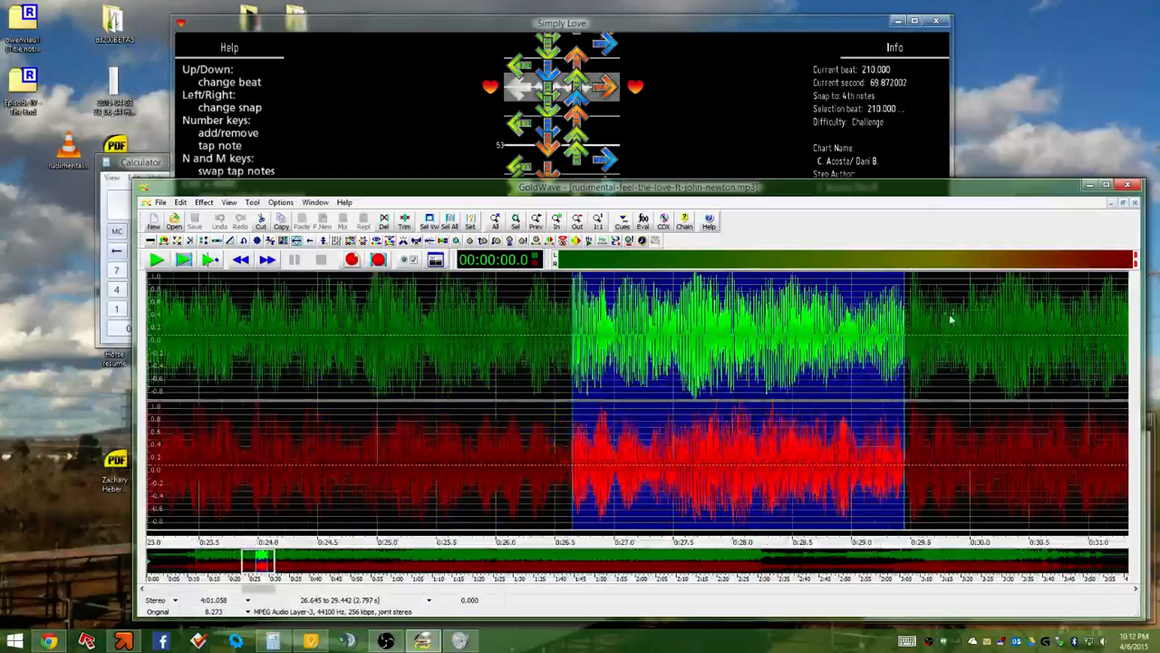
# Examine the onset of the beat near 29.49 s at close zoom
pyautogui.scroll(-3, 952, 330)
pyautogui.scroll(4, 997, 321)
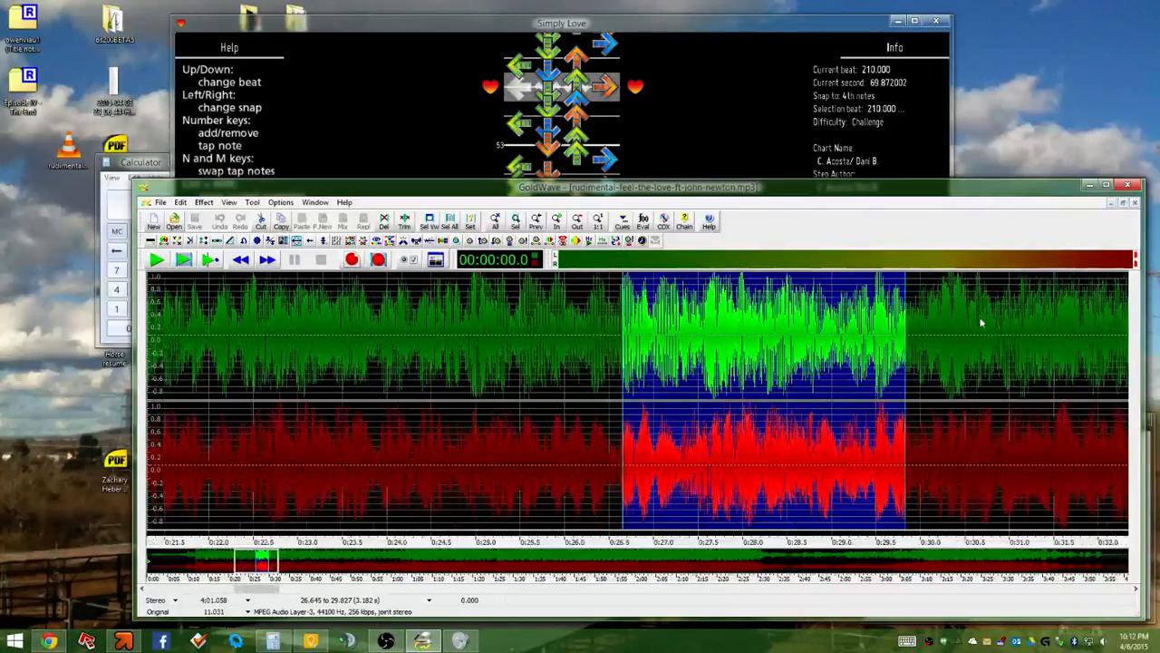
pyautogui.scroll(2, 852, 322)
pyautogui.scroll(3, 801, 322)
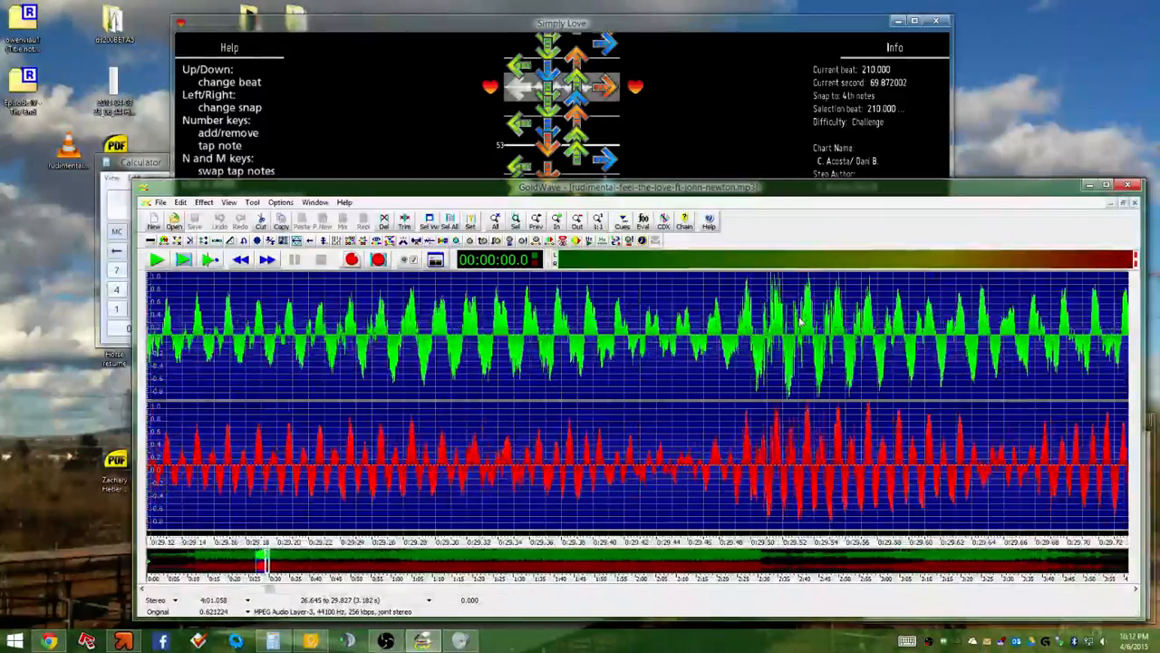
pyautogui.scroll(2, 769, 309)
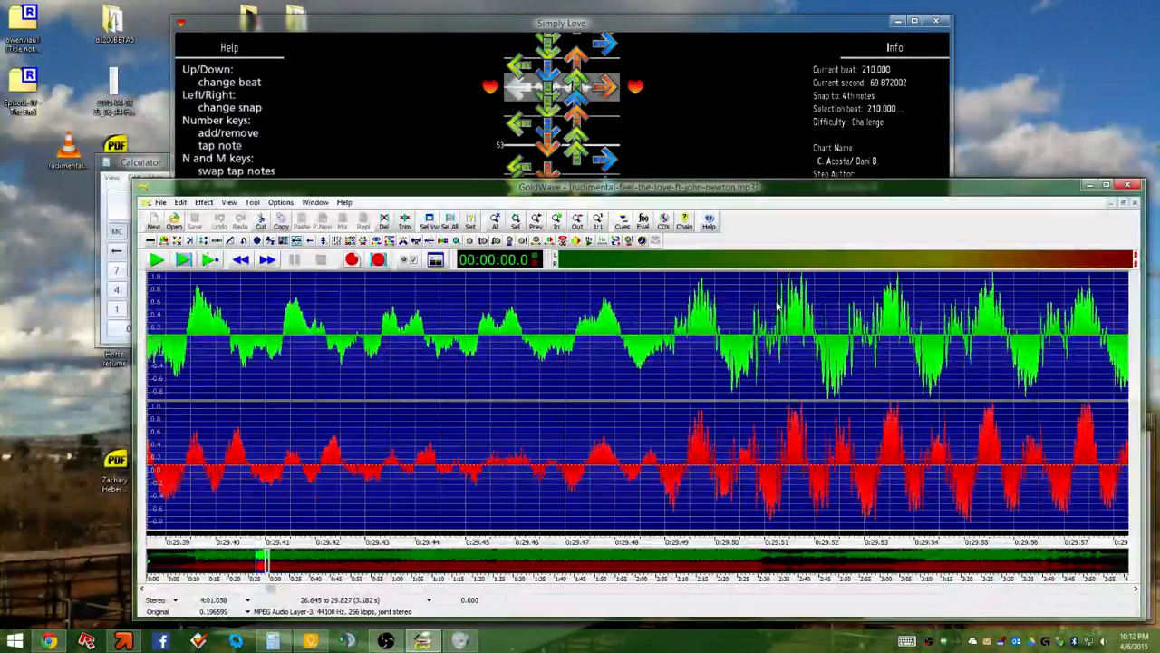
pyautogui.scroll(1, 793, 319)
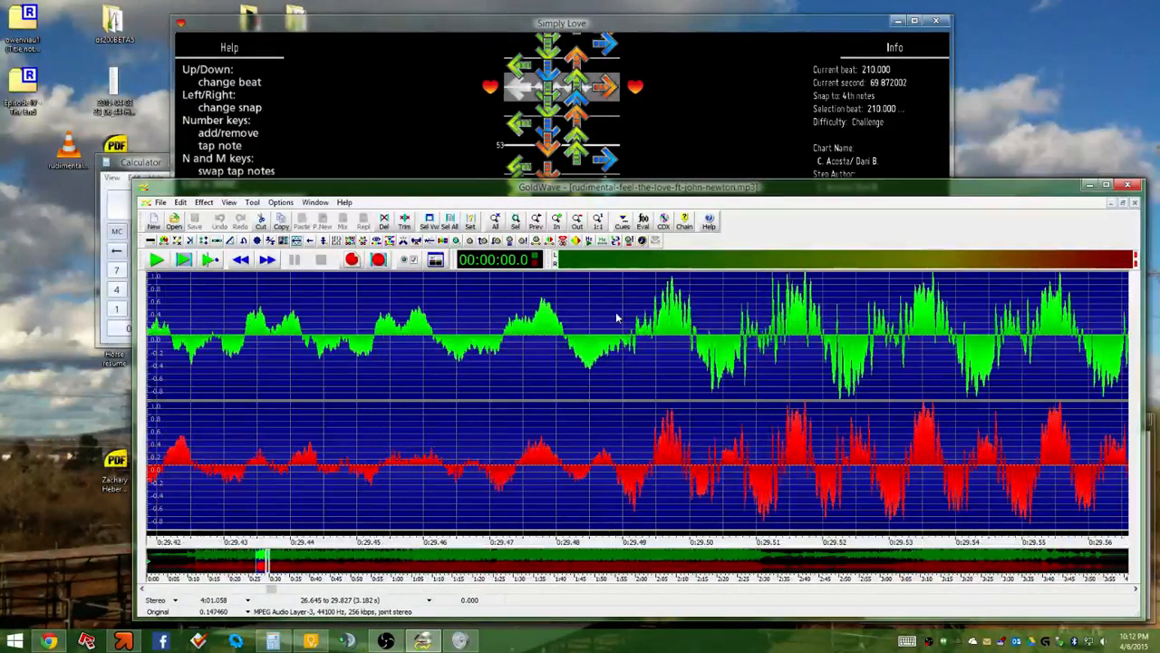
pyautogui.scroll(-8, 598, 318)
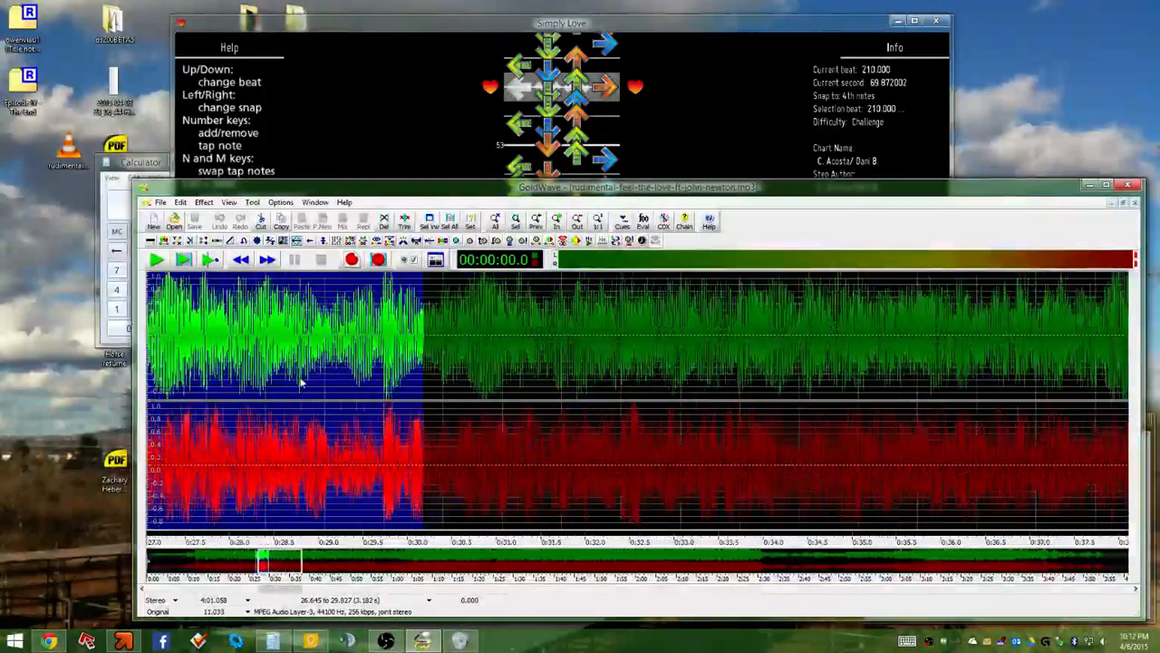
# Examine the waveform near the song's opening beats, around 0:10 to 0:18
pyautogui.click(142, 590)
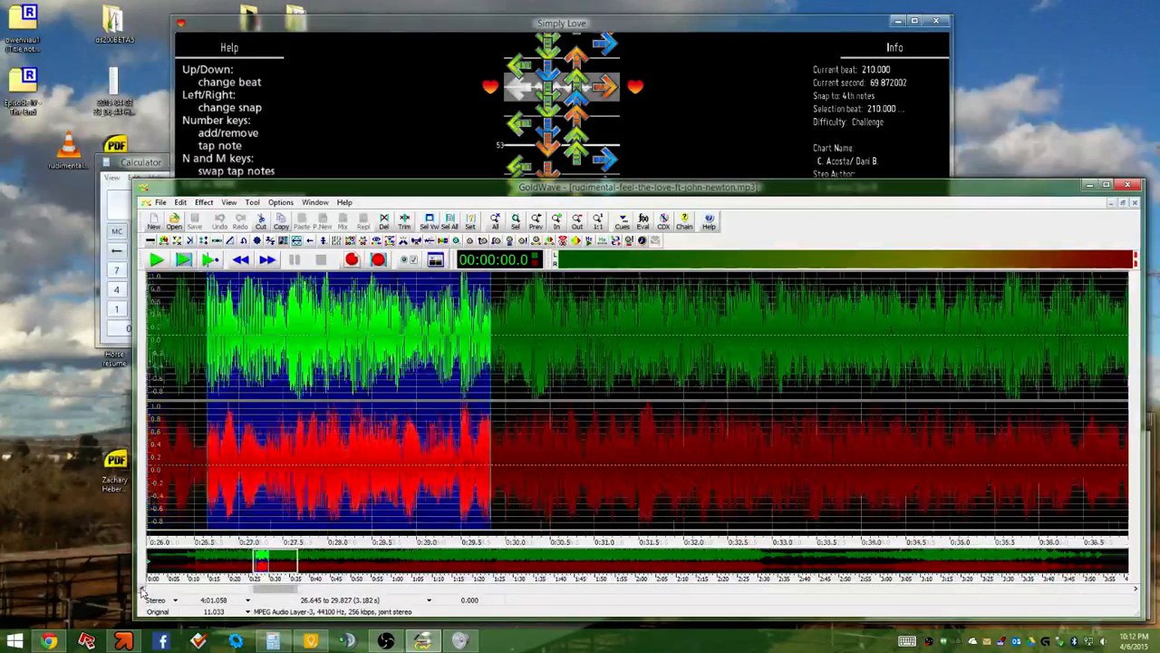
pyautogui.click(143, 589)
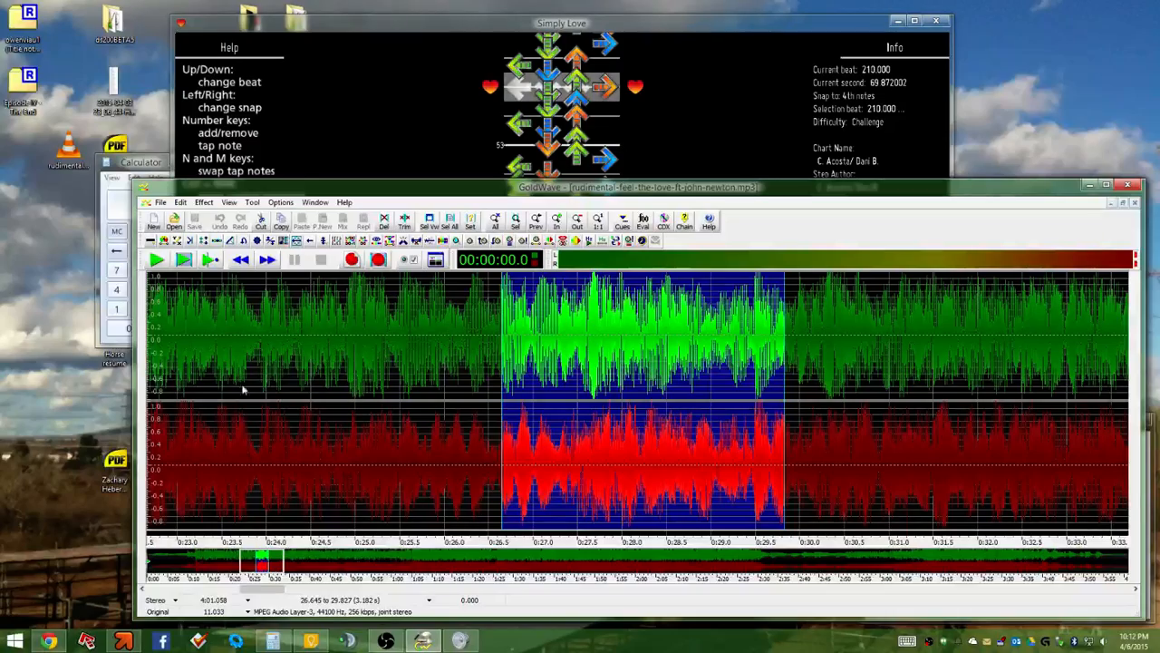
pyautogui.moveTo(262, 589); pyautogui.dragTo(215, 594)
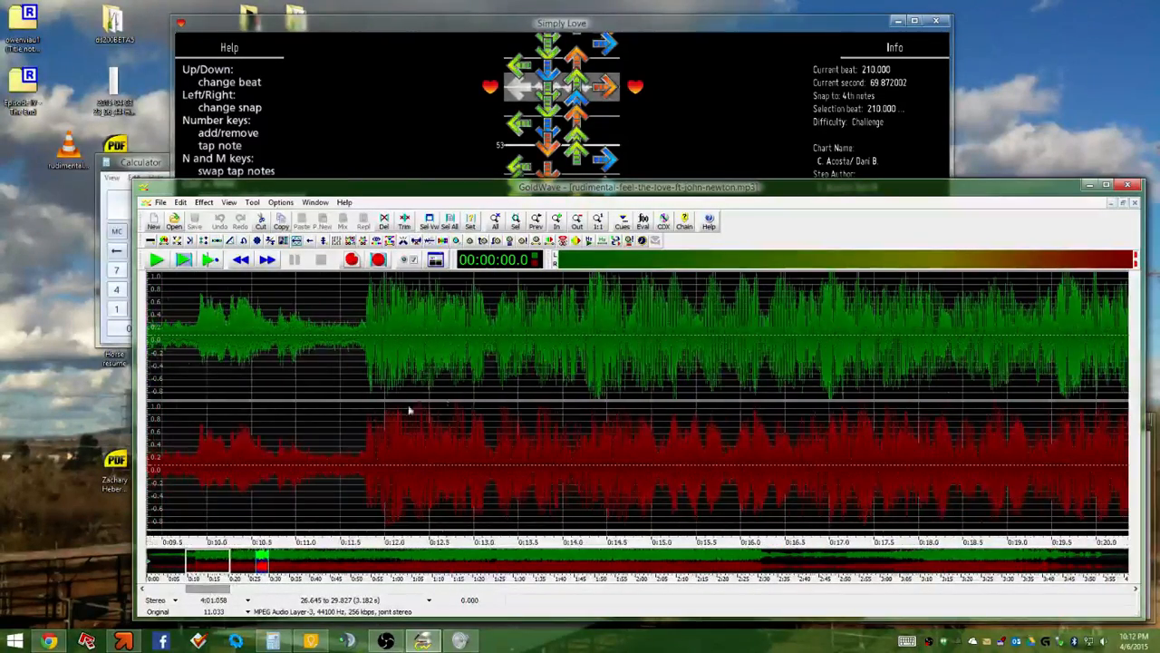
pyautogui.scroll(1, 461, 385)
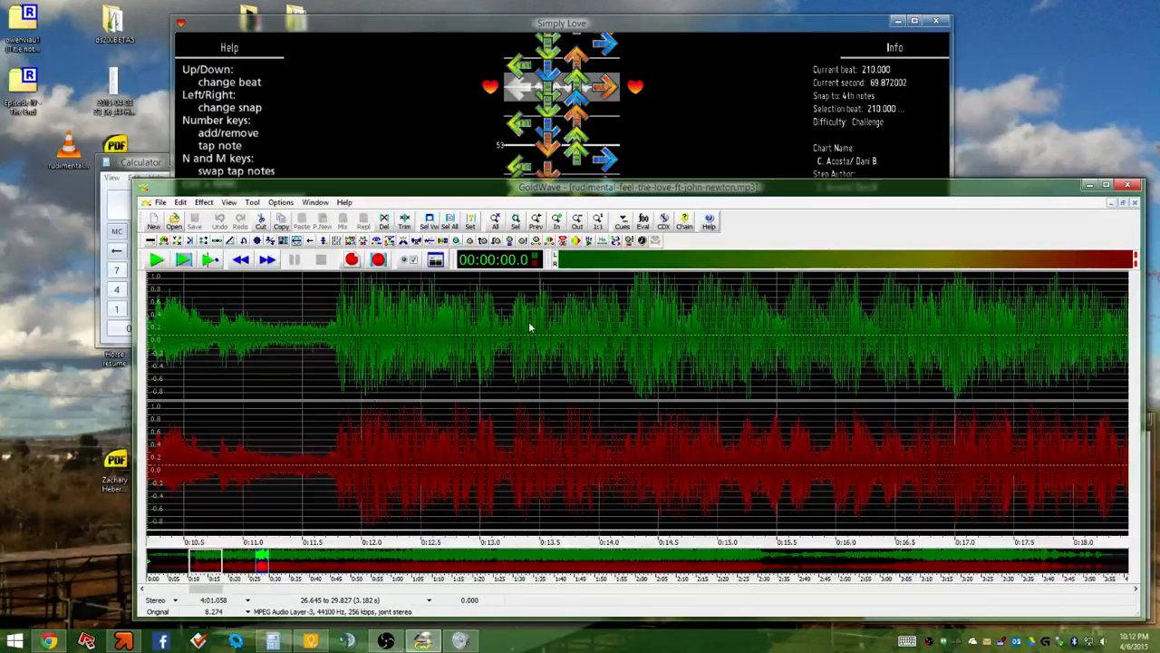
# Switch to the StepMania chart editor and step through the chart from its start to beat 28
pyautogui.click(758, 134)
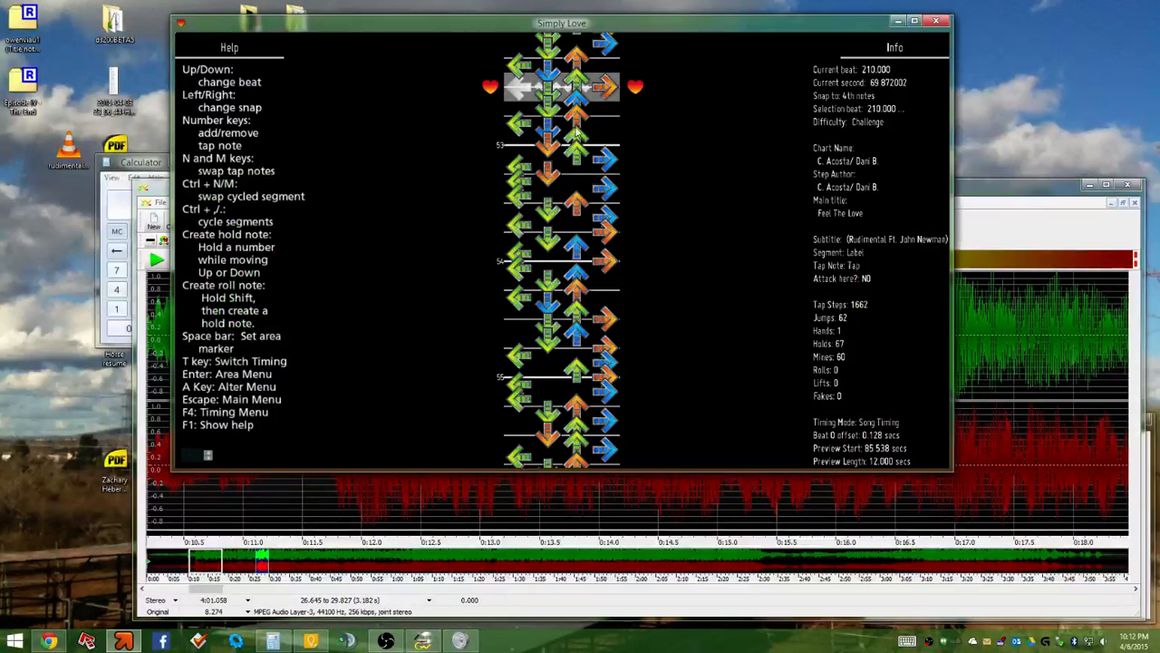
pyautogui.press('Home')
pyautogui.press('pagedown')
pyautogui.press('pagedown')
pyautogui.press('pagedown')
pyautogui.press('pagedown')
pyautogui.press('pagedown')
pyautogui.press('pagedown')
pyautogui.press('pagedown')
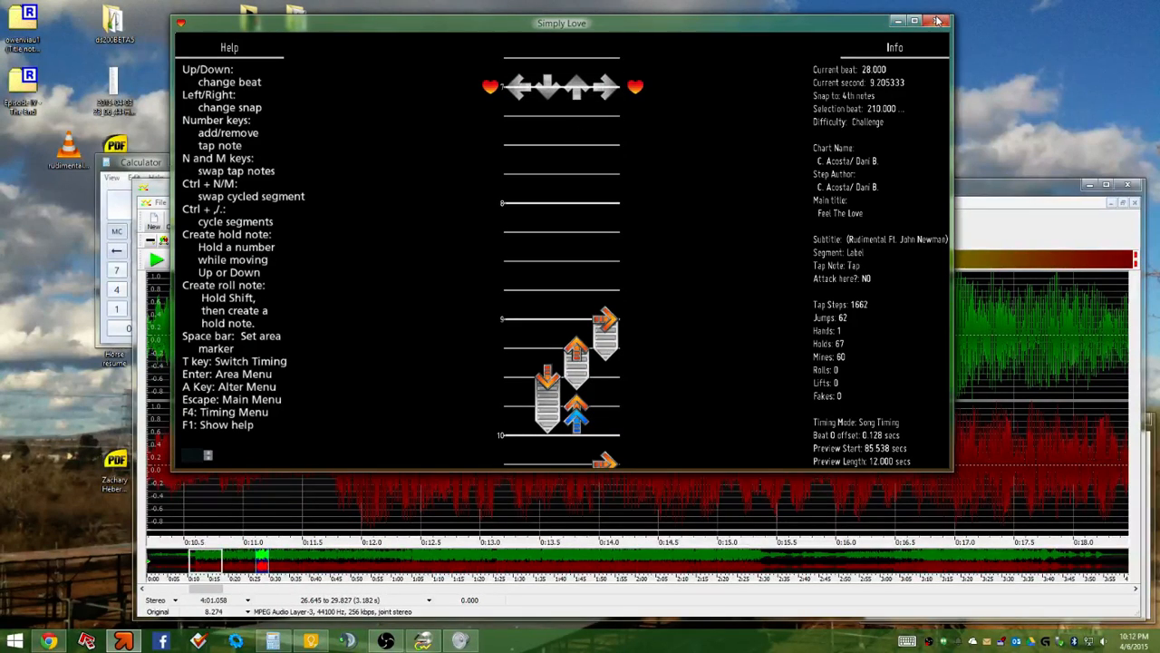
# Close the StepMania chart editor and open the StepMania 5 Songs folder in File Explorer
pyautogui.moveTo(3, 409)
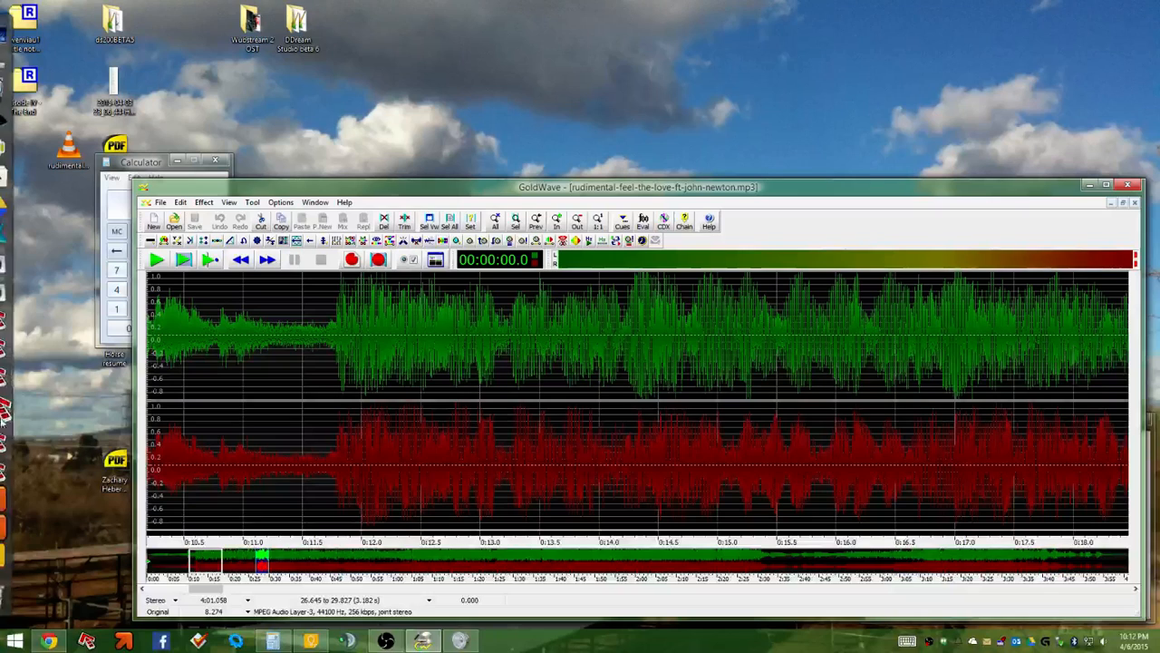
pyautogui.click(11, 504)
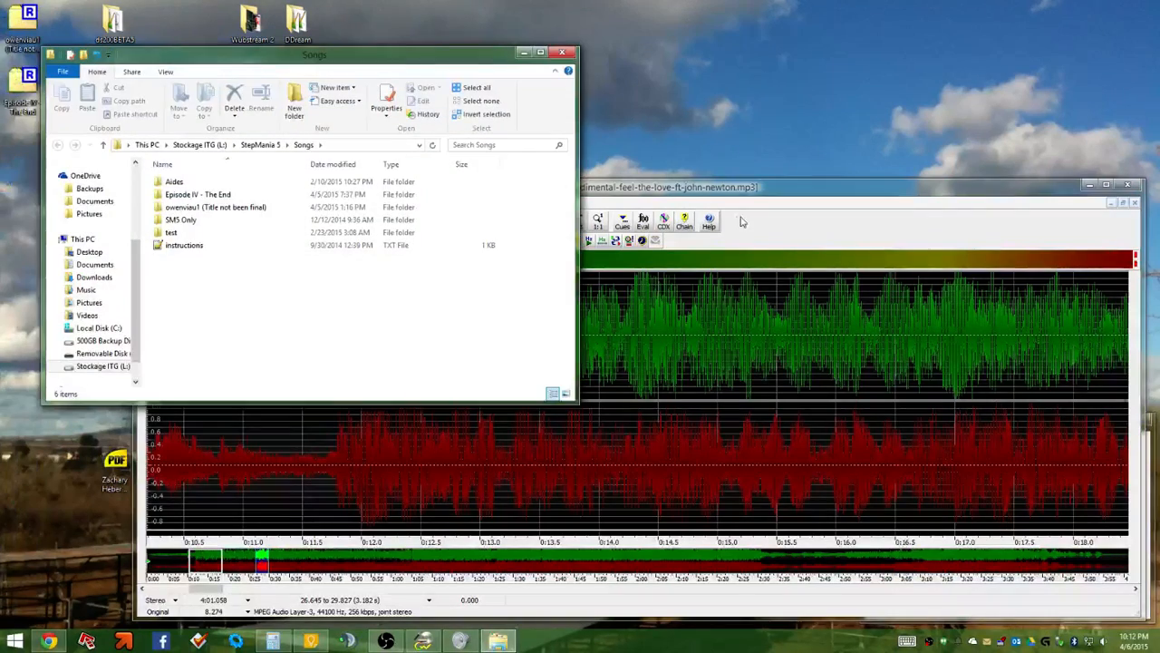
# Save the song from GoldWave to the Desktop as an Ogg file with Vorbis, 44100Hz, 256kbps (0.8q), stereo attributes
pyautogui.click(732, 190)
pyautogui.click(160, 202)
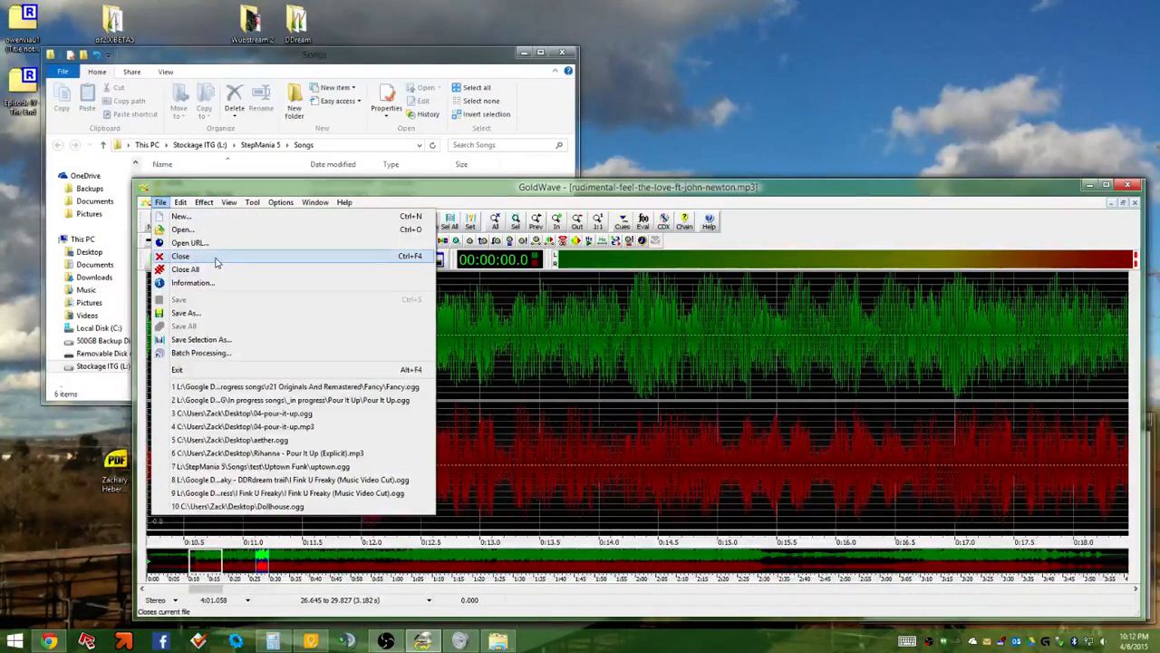
pyautogui.click(209, 313)
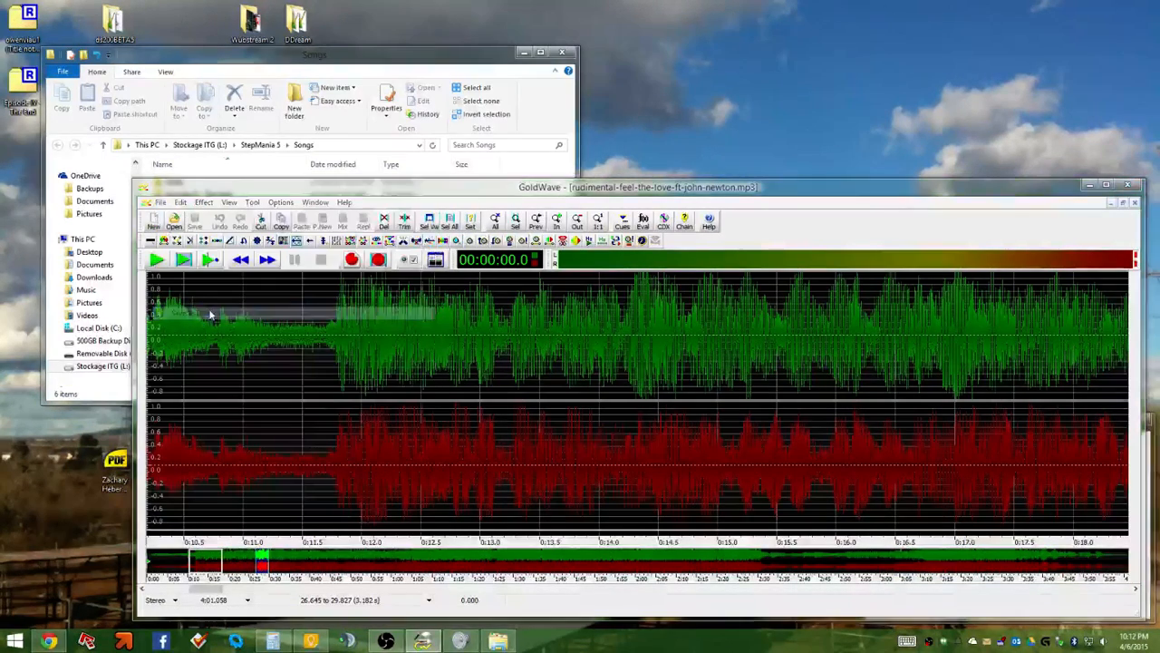
pyautogui.click(612, 367)
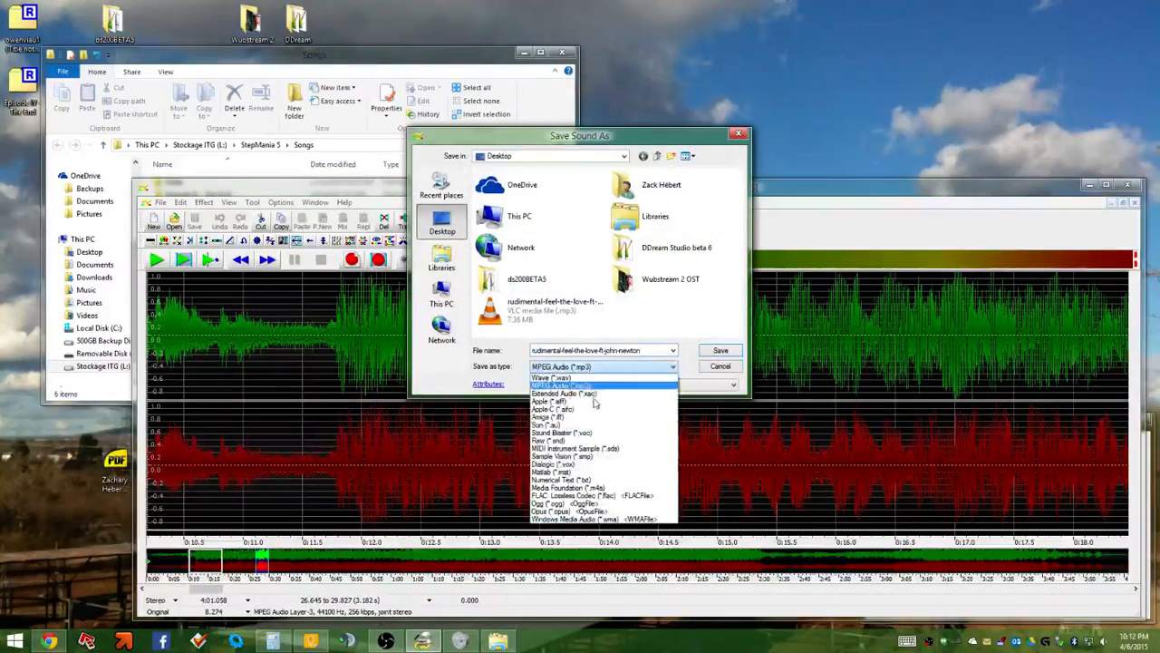
pyautogui.click(562, 503)
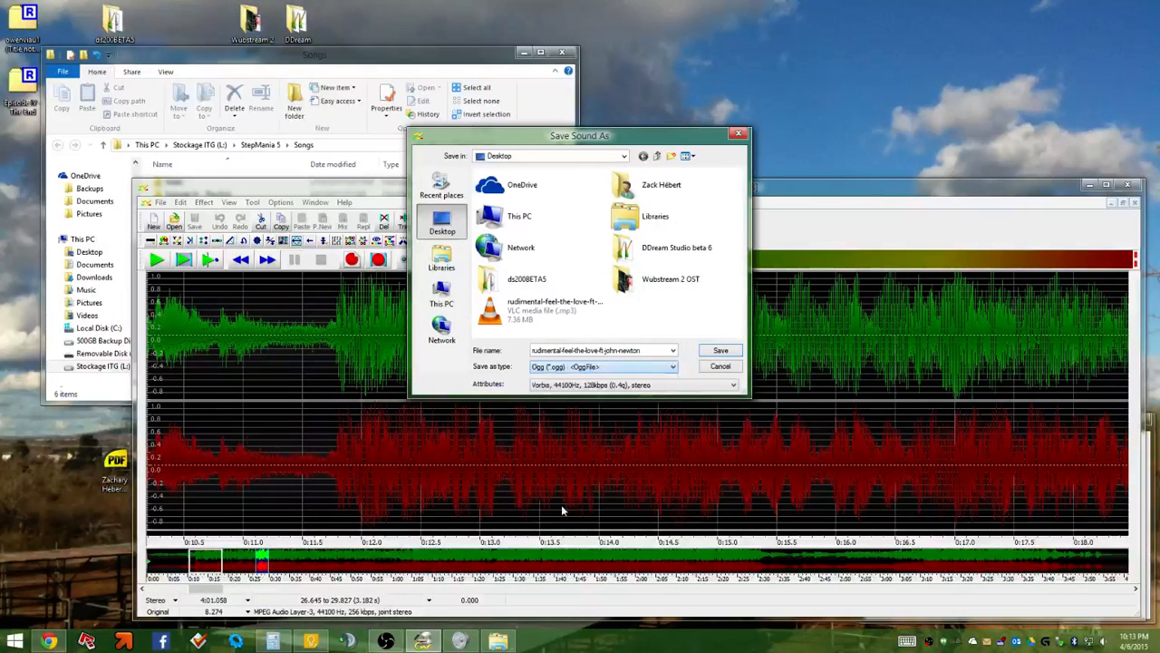
pyautogui.click(640, 388)
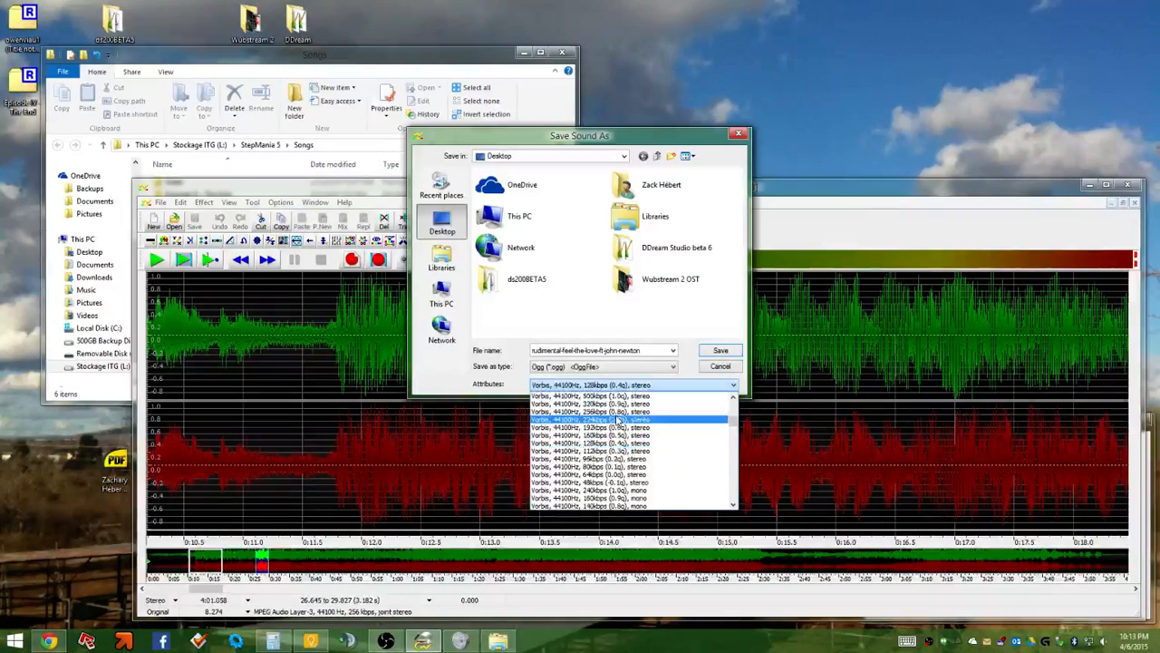
pyautogui.click(600, 412)
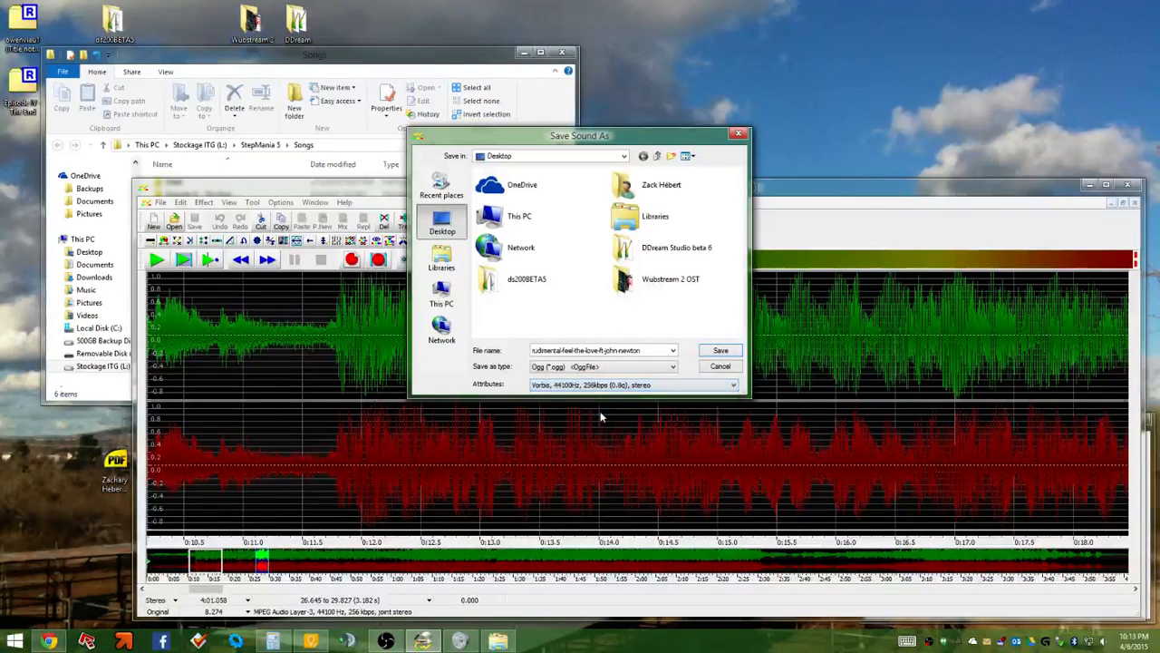
pyautogui.click(721, 351)
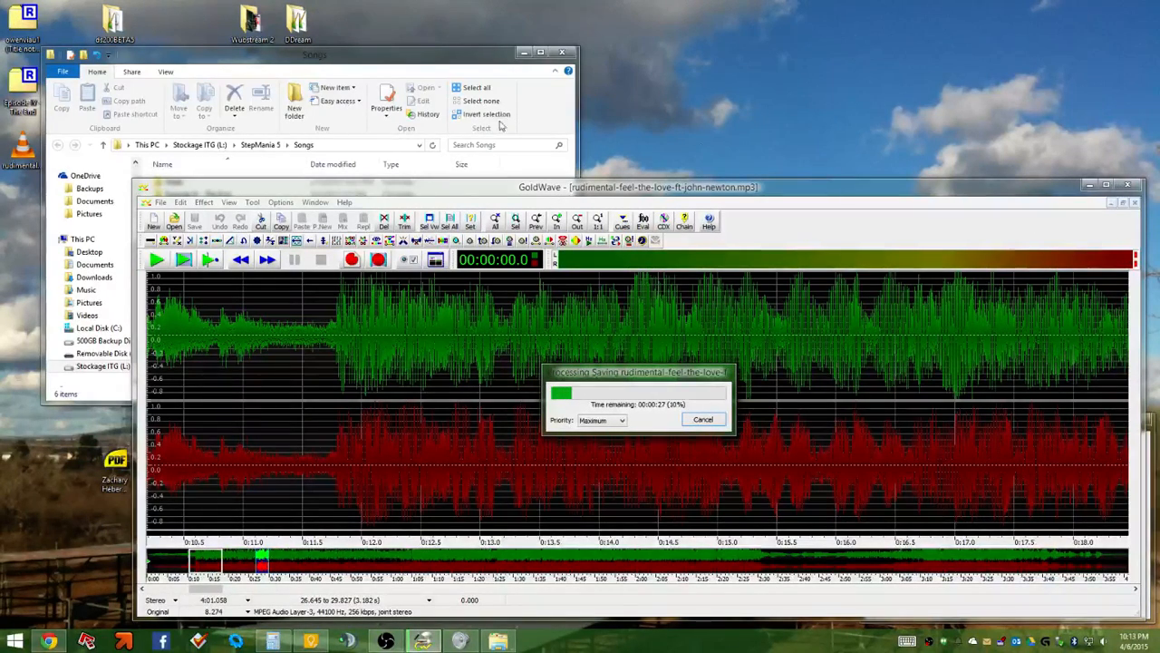
pyautogui.moveTo(381, 54); pyautogui.dragTo(612, 40)
pyautogui.doubleClick(440, 180)
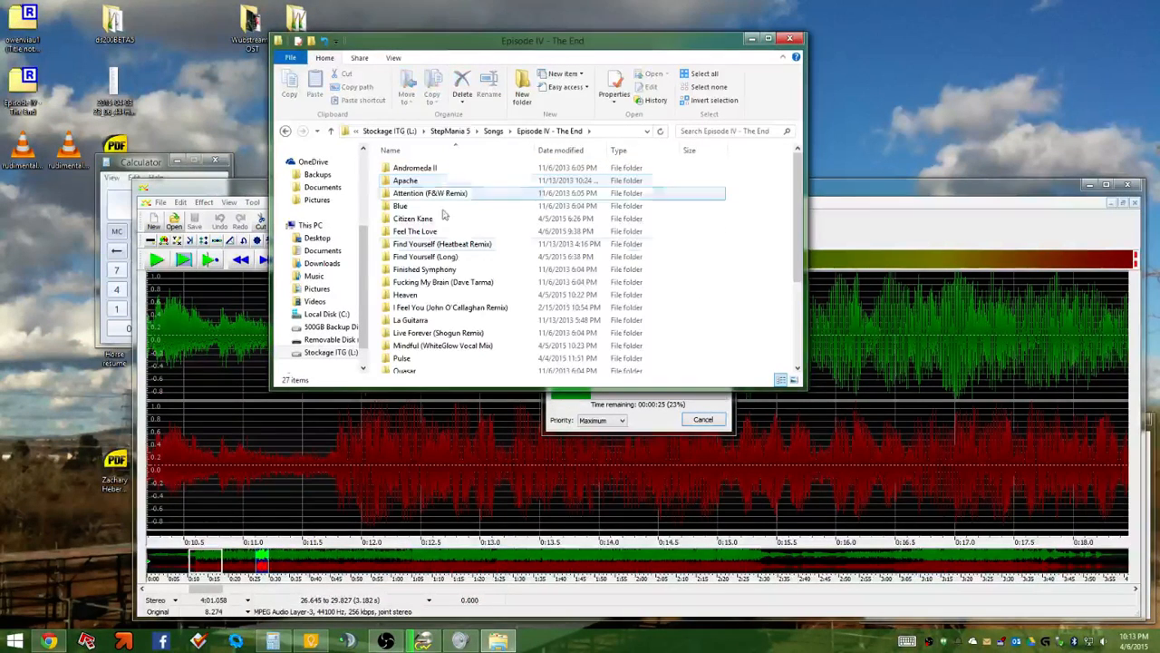
pyautogui.click(448, 233)
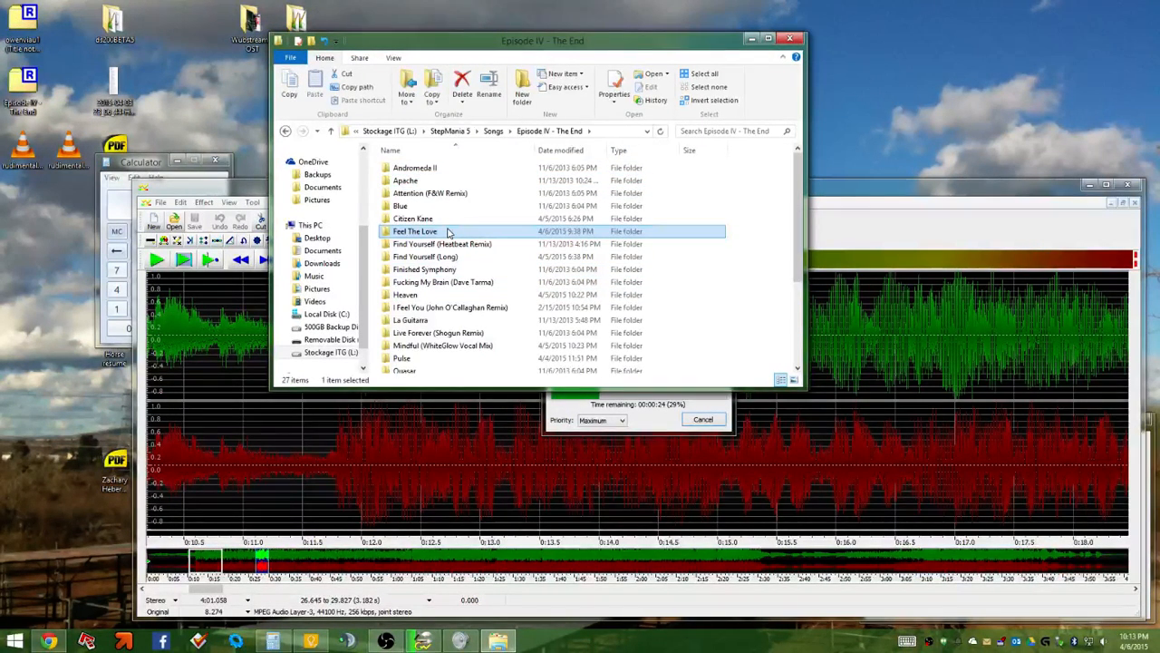
pyautogui.click(795, 38)
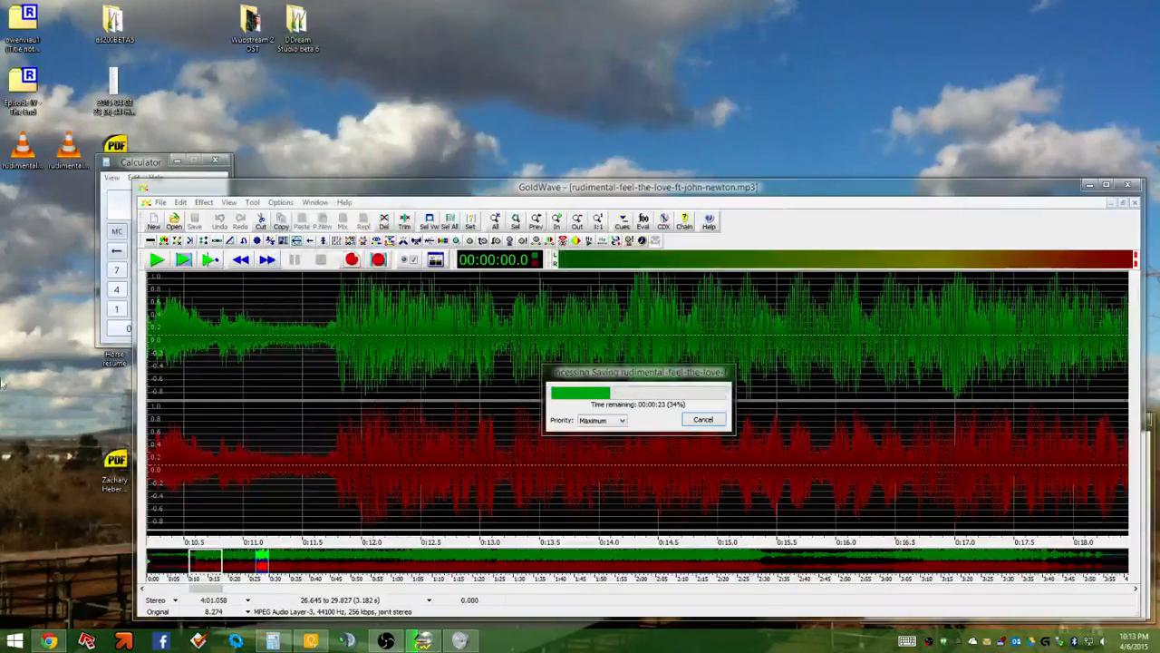
pyautogui.moveTo(5, 367)
pyautogui.click(19, 317)
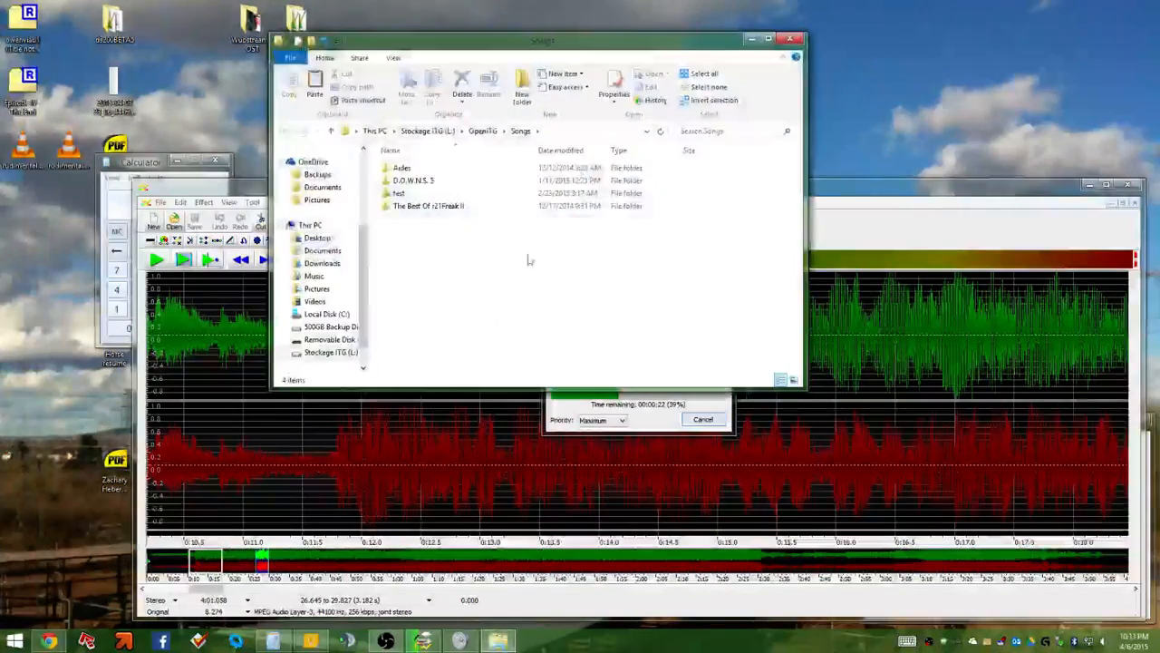
pyautogui.click(789, 39)
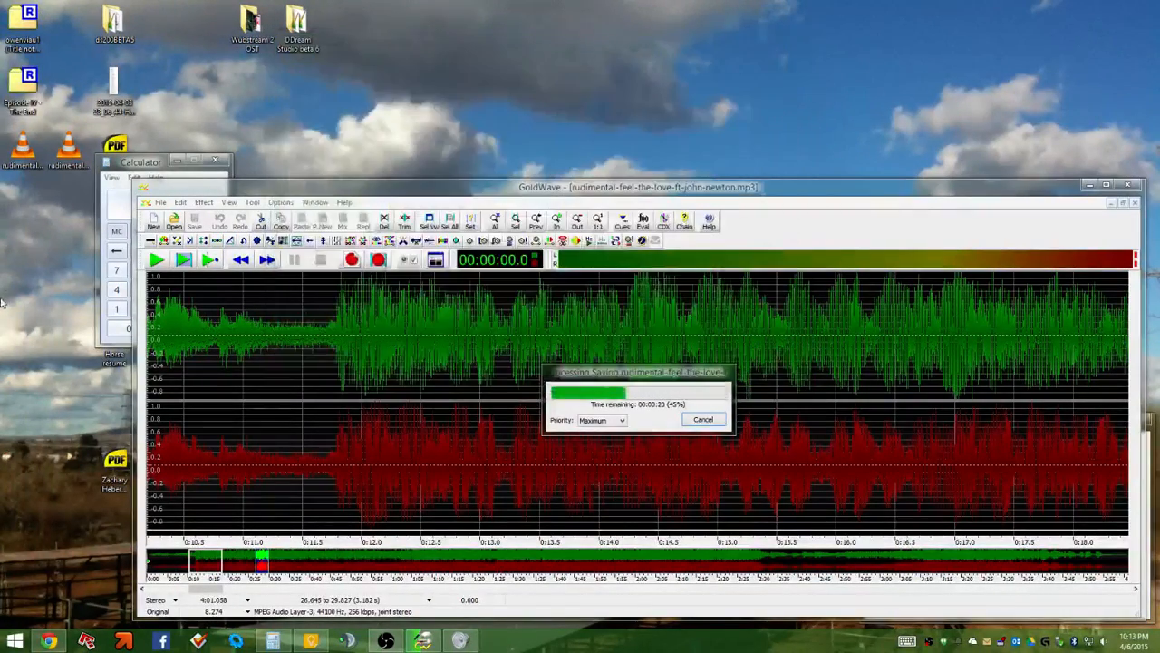
# Open the Feel The Love folder under StepMania 5's Songs\test and delete its old Ogg audio file
pyautogui.click(20, 467)
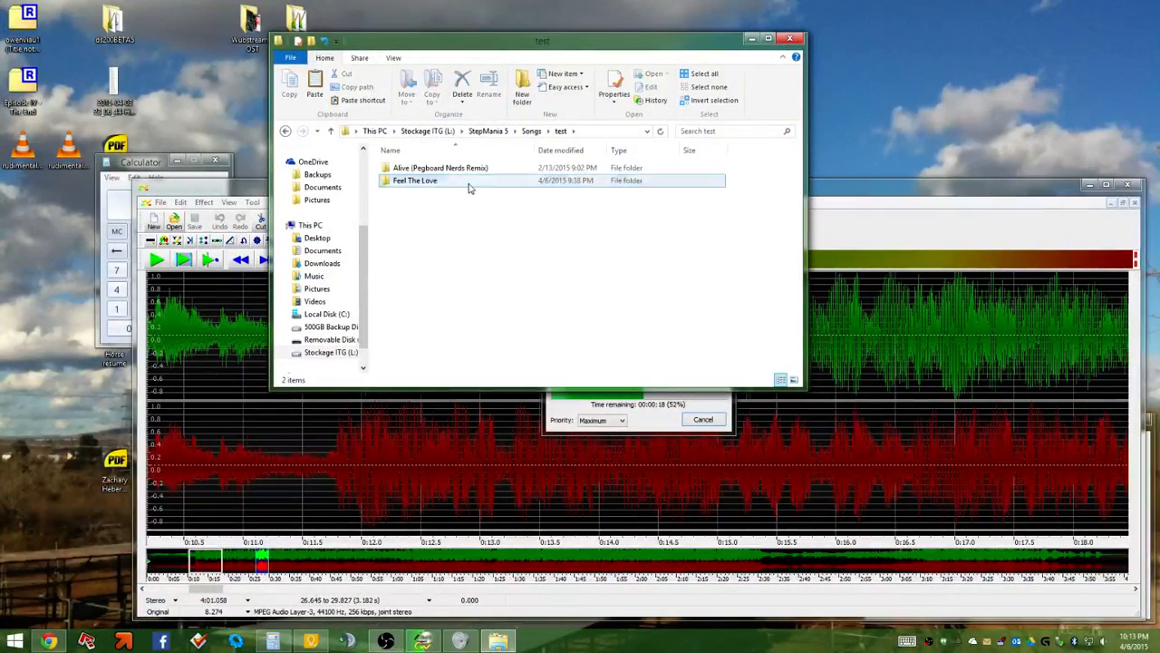
pyautogui.doubleClick(469, 181)
pyautogui.click(445, 223)
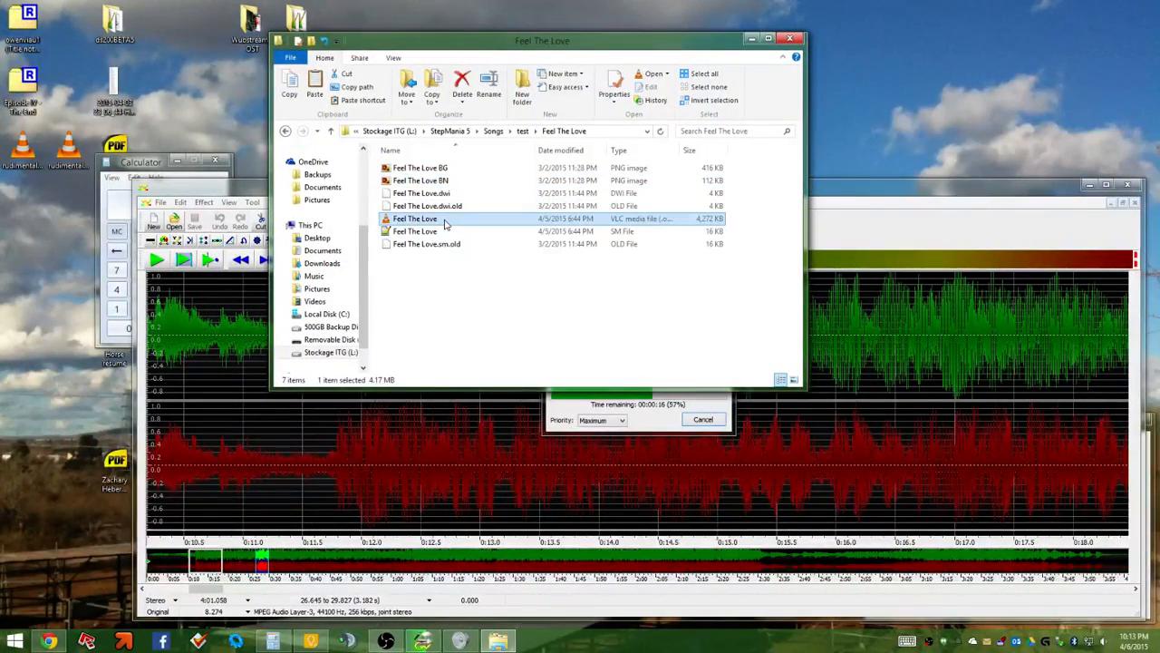
pyautogui.press('Delete')
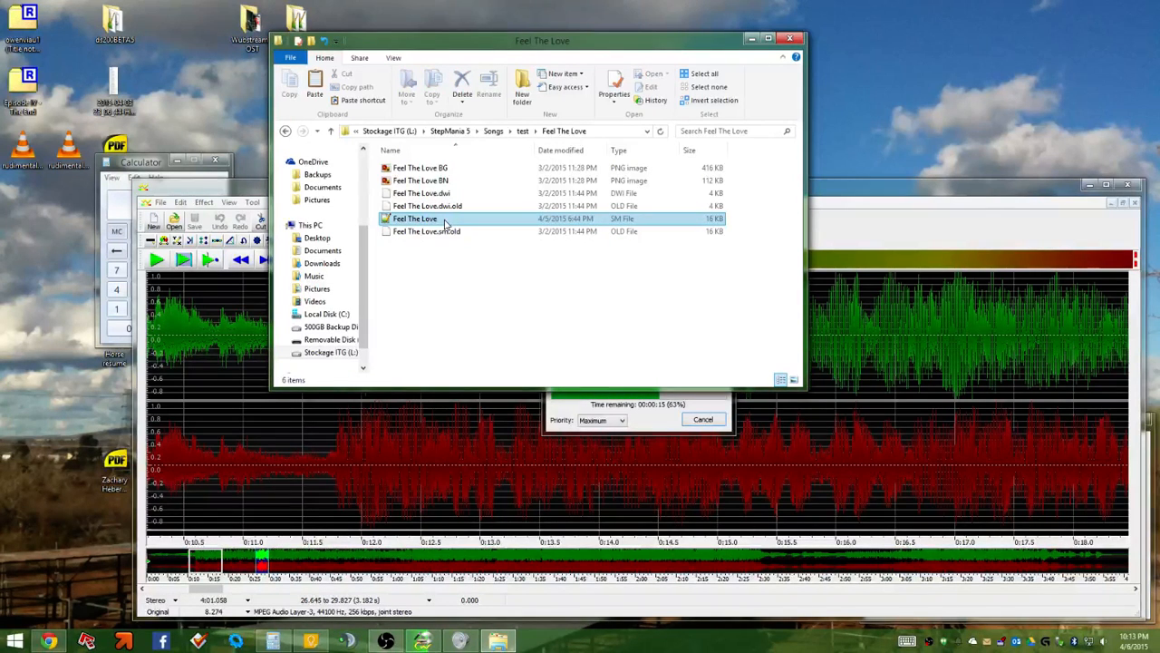
# Delete the Feel The Love.sm.old, Feel The Love.dwi and Feel The Love.dwi.old files from the song folder
pyautogui.click(421, 232)
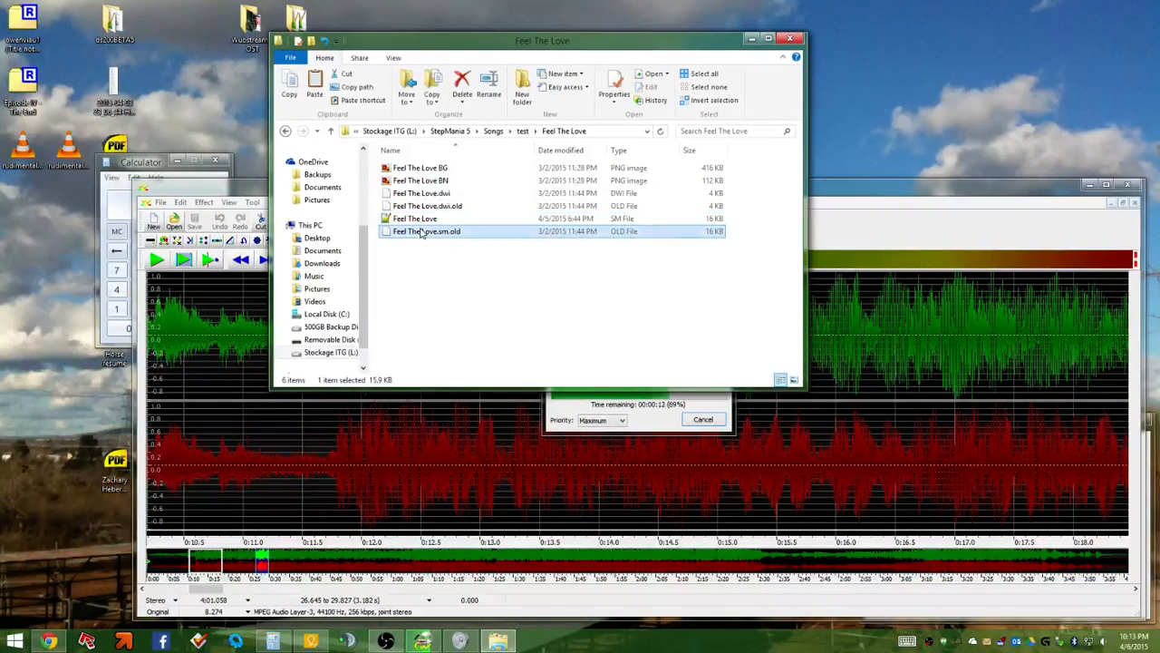
pyautogui.press('Delete')
pyautogui.click(419, 207)
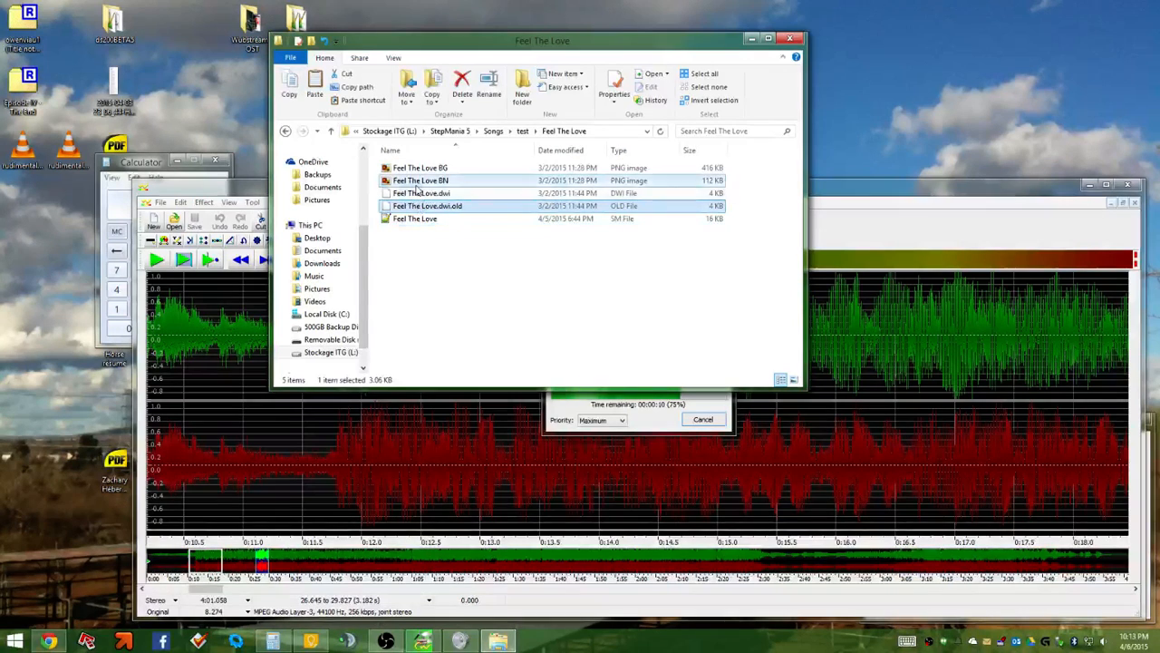
pyautogui.keyDown('shift'); pyautogui.click(415, 183); pyautogui.keyUp('shift')
pyautogui.click(403, 195)
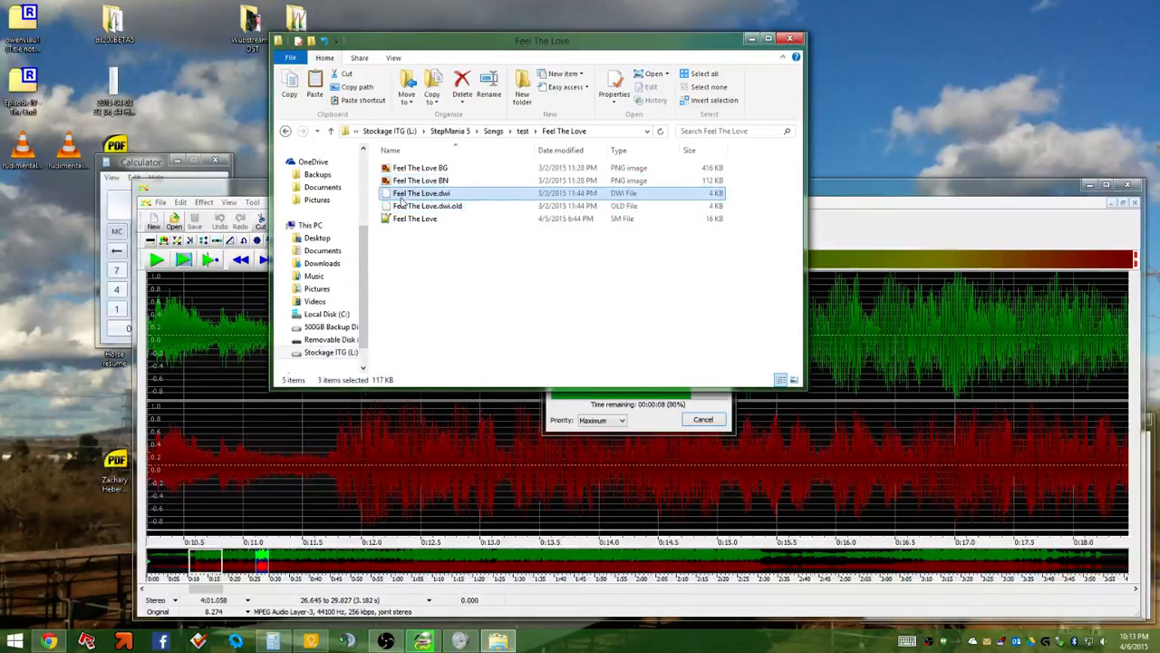
pyautogui.keyDown('shift'); pyautogui.click(396, 206); pyautogui.keyUp('shift')
pyautogui.press('Delete')
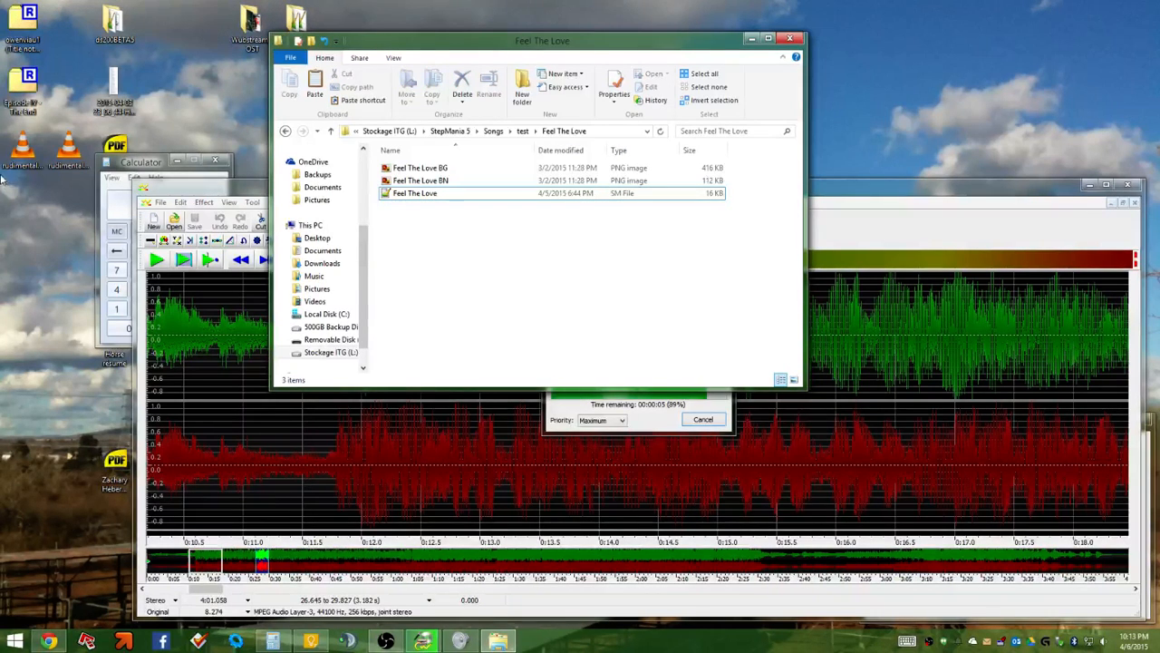
# Copy the new Ogg file from the Desktop into the Feel The Love folder and rename it Feel The Love
pyautogui.click(20, 154)
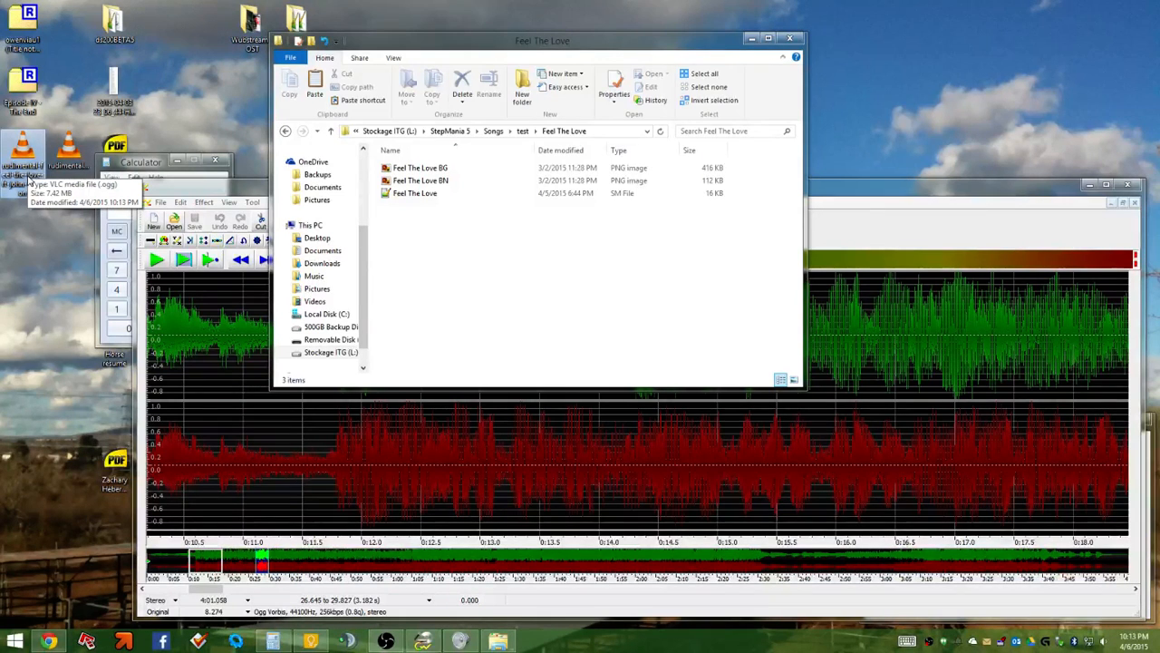
pyautogui.moveTo(30, 181); pyautogui.dragTo(392, 230)
pyautogui.click(399, 206)
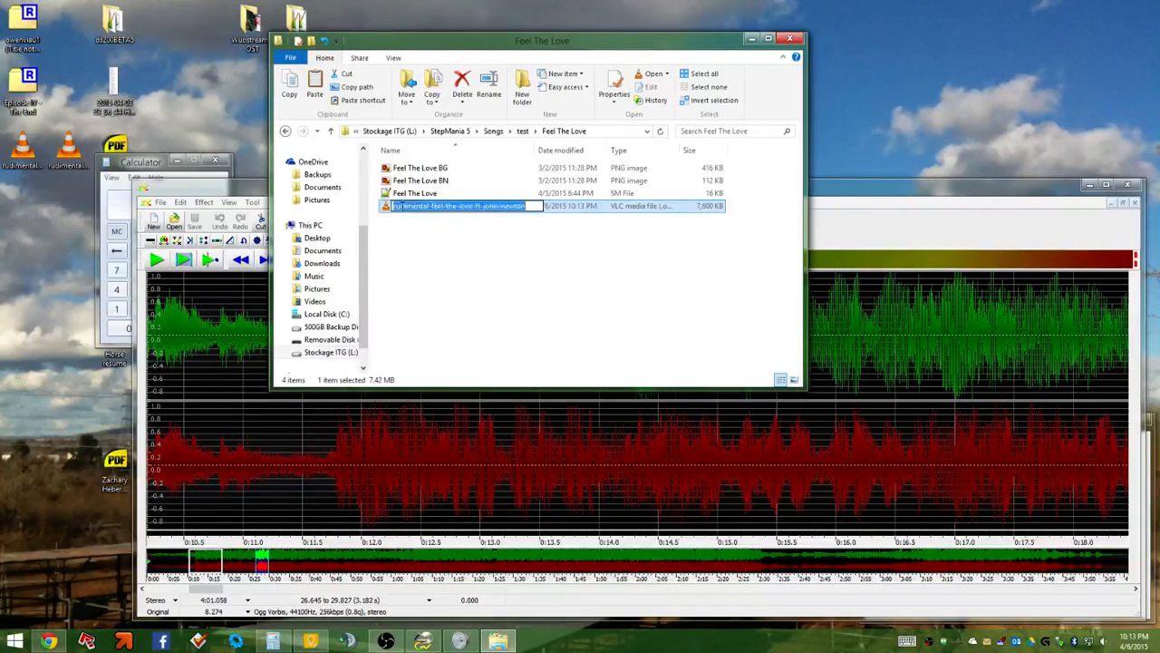
pyautogui.click(400, 205)
pyautogui.hotkey('ctrl', 'a')
pyautogui.write('F')
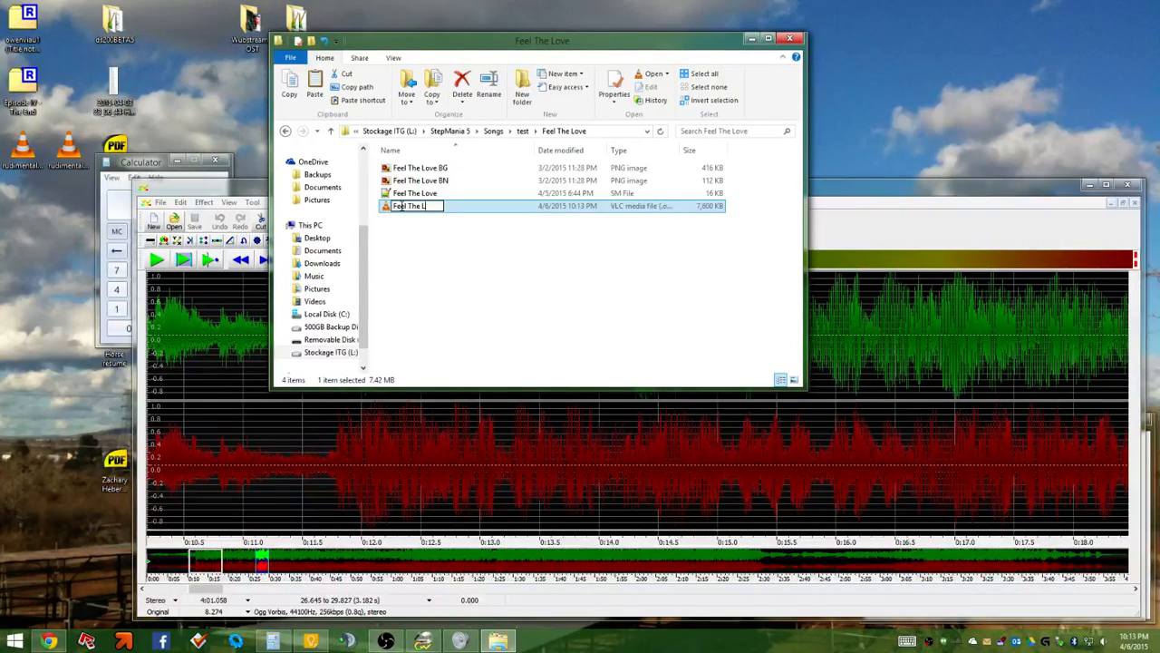
pyautogui.press('Return')
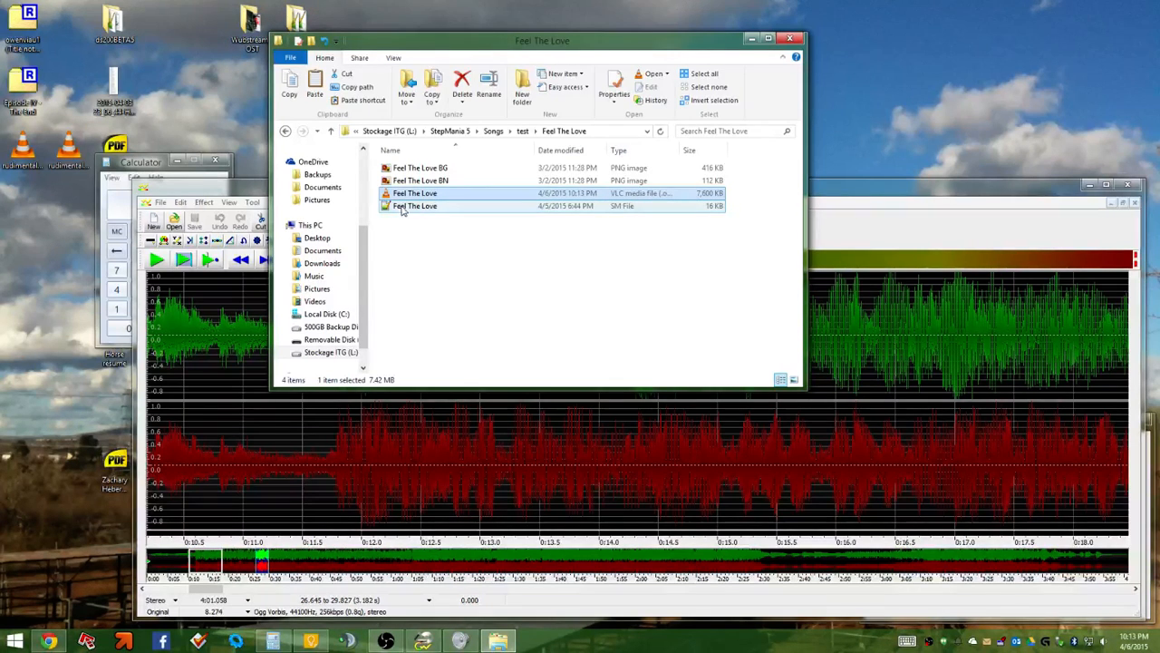
# Launch StepMania 5 and move its window up toward the upper part of the desktop
pyautogui.moveTo(2, 319)
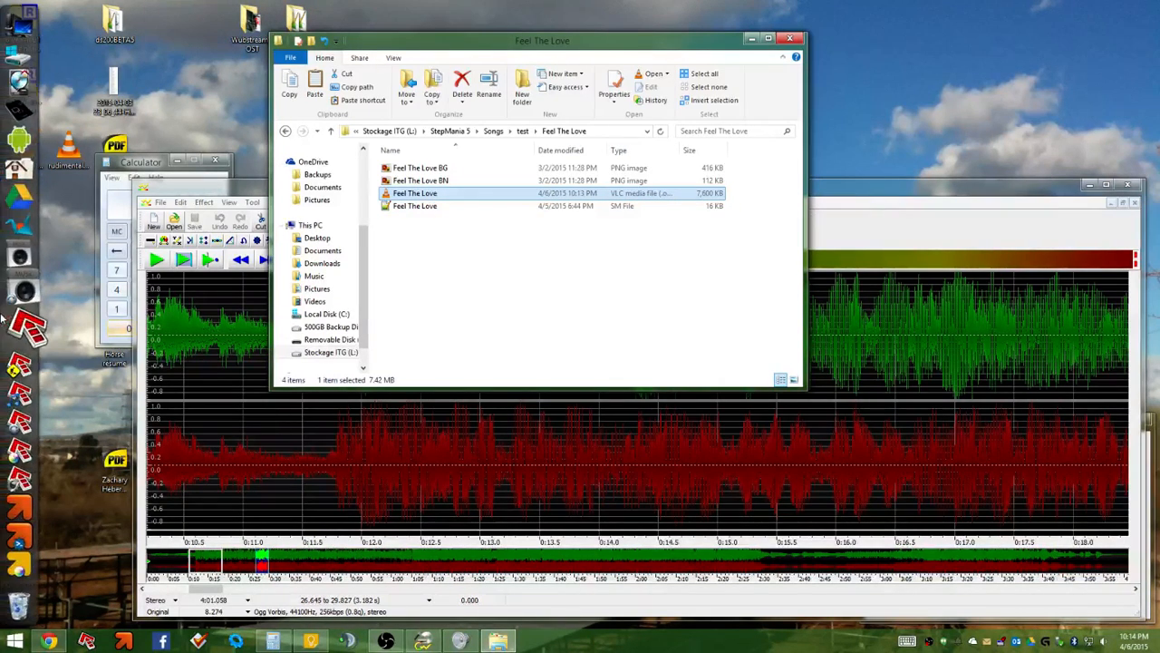
pyautogui.click(123, 641)
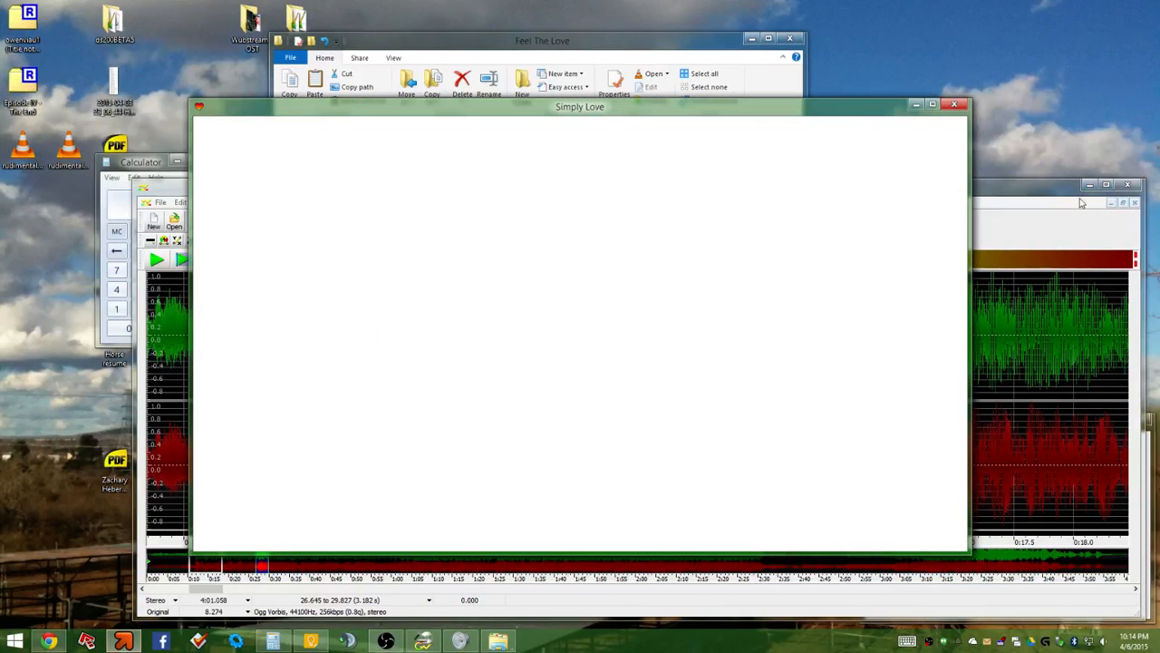
pyautogui.moveTo(755, 112); pyautogui.dragTo(660, 58)
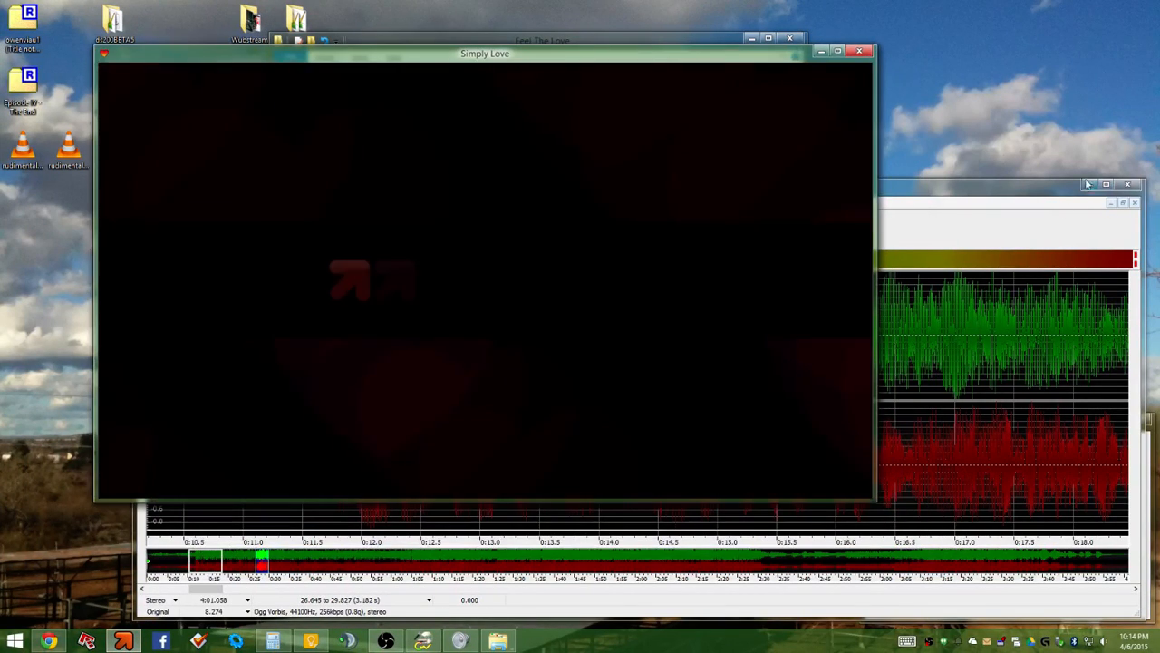
# Close the open sounds in GoldWave and open Feel The Love.ogg from the song folder there, maximized
pyautogui.click(1135, 202)
pyautogui.click(671, 36)
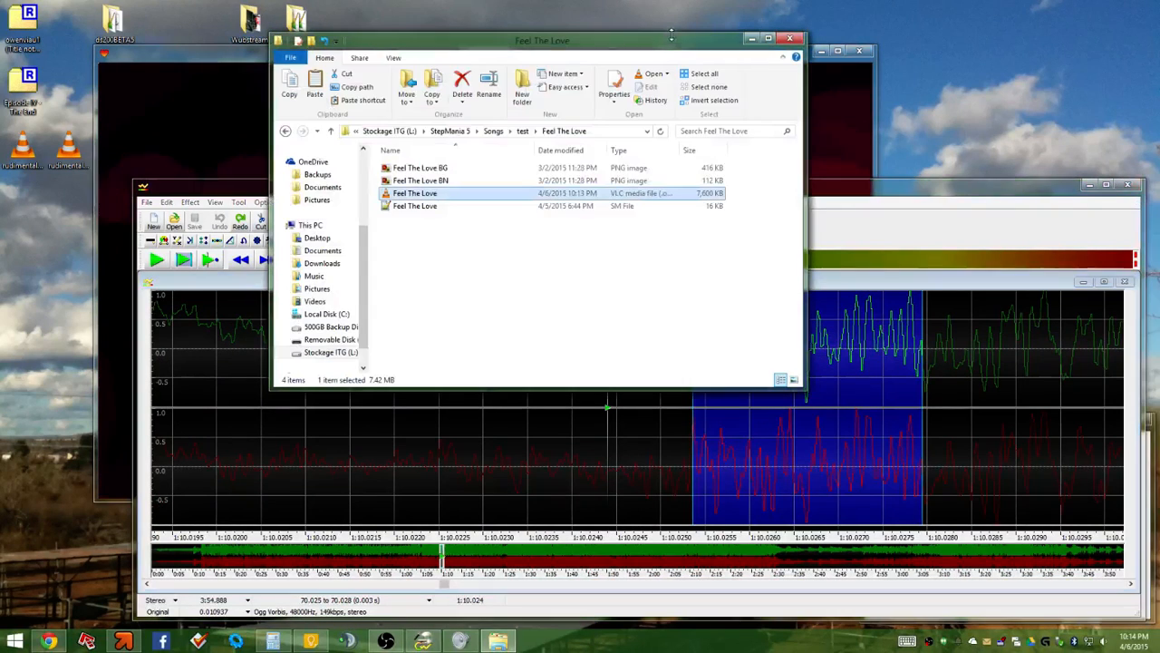
pyautogui.doubleClick(397, 195)
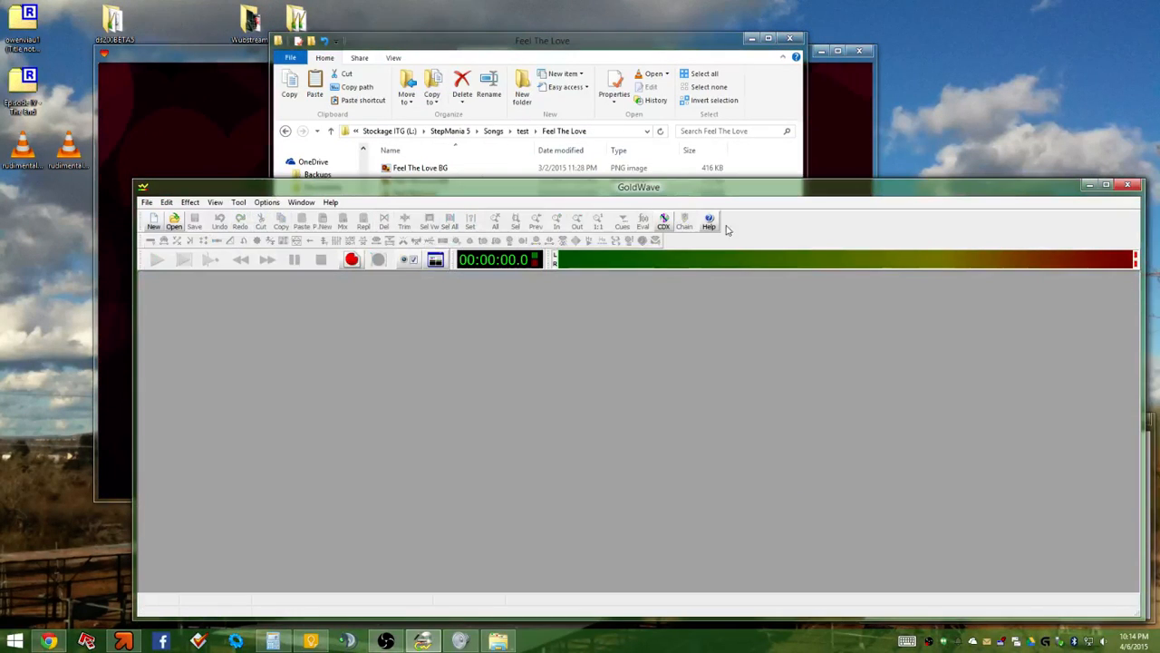
pyautogui.click(417, 167)
pyautogui.click(406, 196)
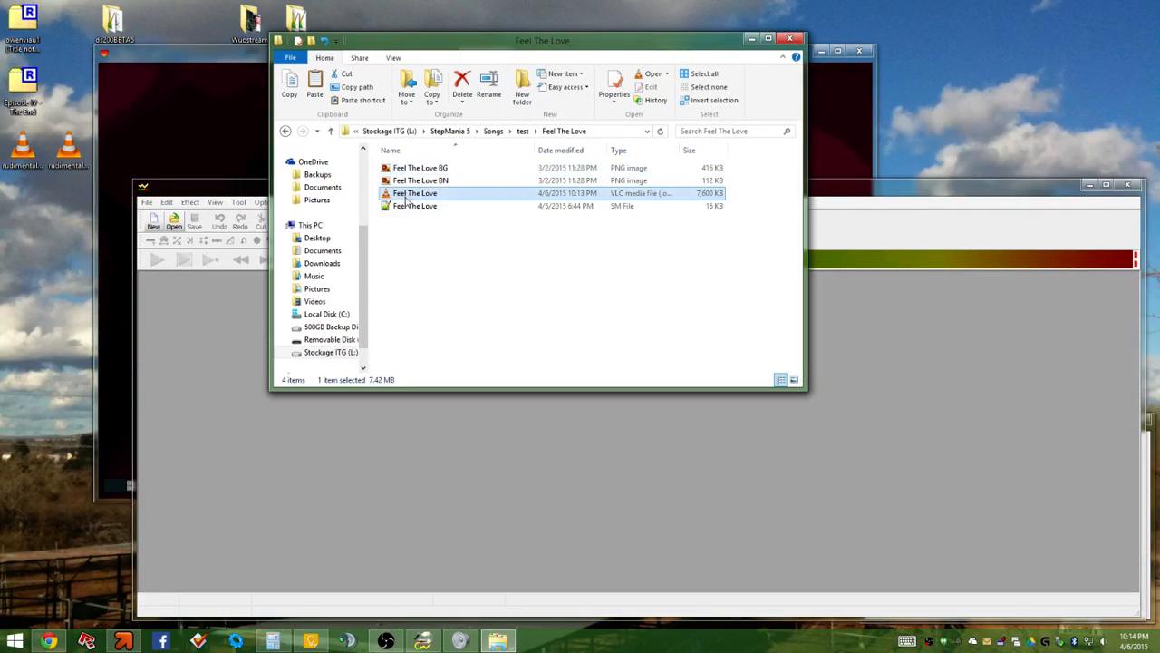
pyautogui.moveTo(196, 406); pyautogui.dragTo(190, 406)
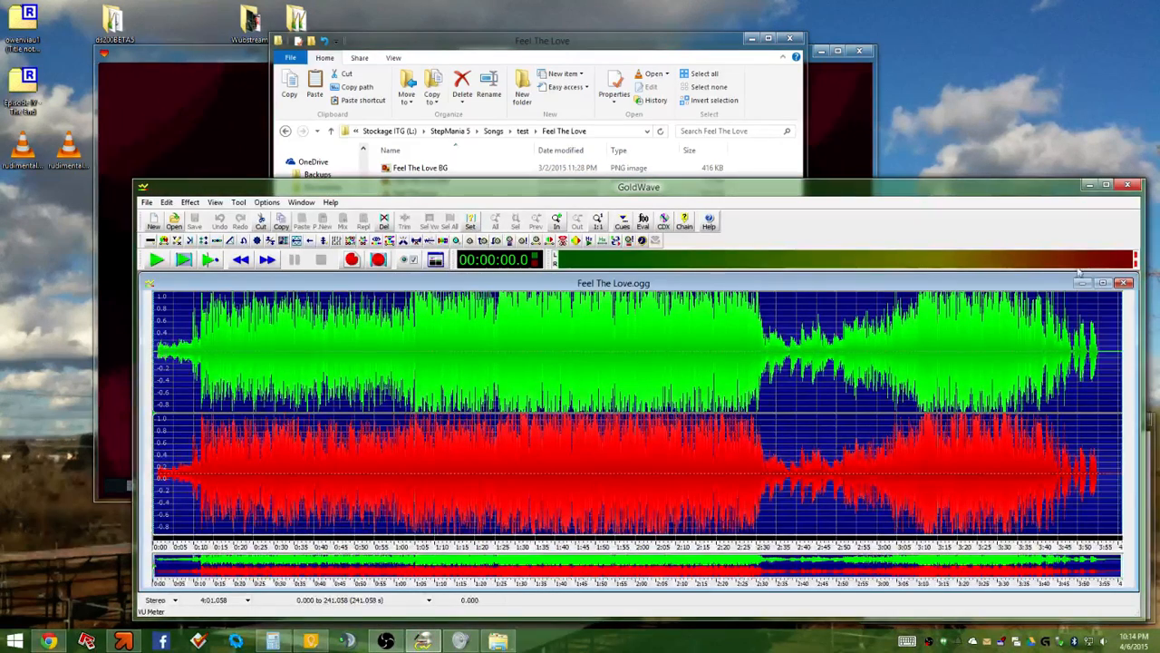
pyautogui.click(1103, 283)
# Switch to StepMania, enter Edit Mode, and choose the song Feel The Love from the test group with the Single type
pyautogui.click(840, 128)
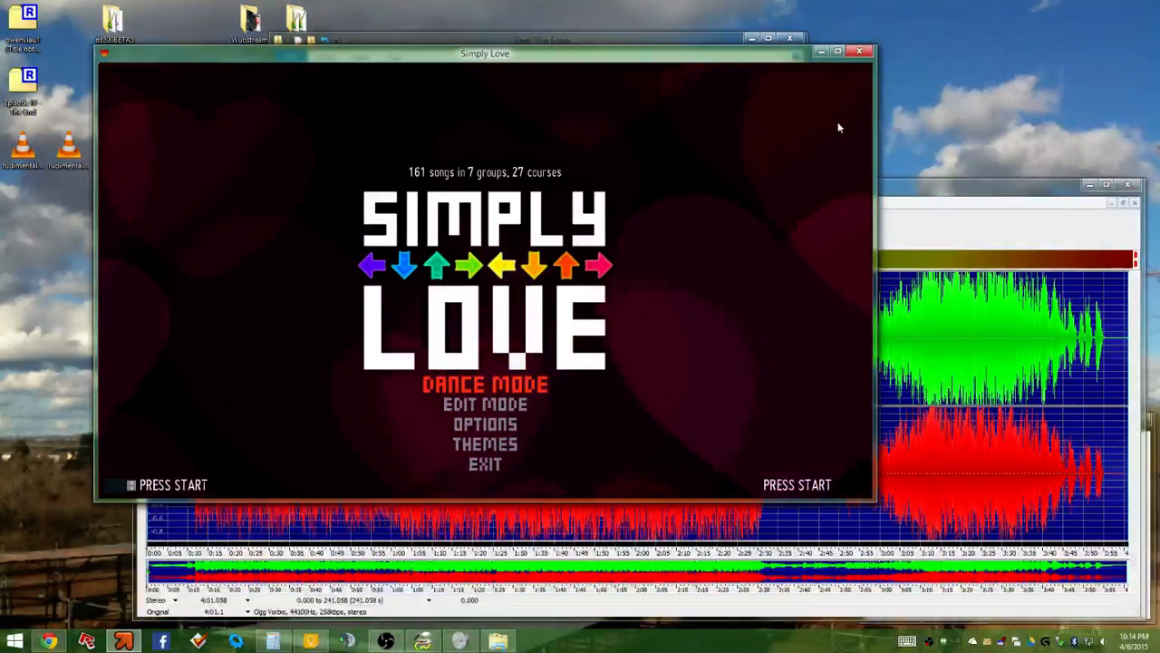
pyautogui.press('Return')
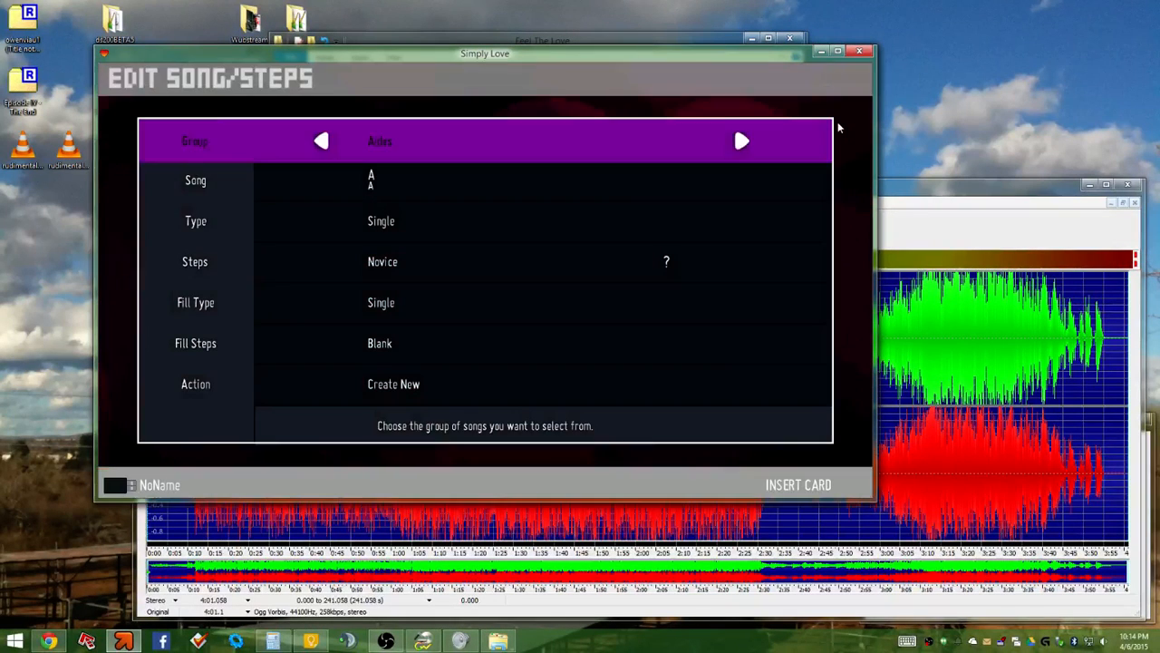
pyautogui.press('Down')
pyautogui.press('Right')
pyautogui.press('Right')
pyautogui.press('Right')
pyautogui.press('Right')
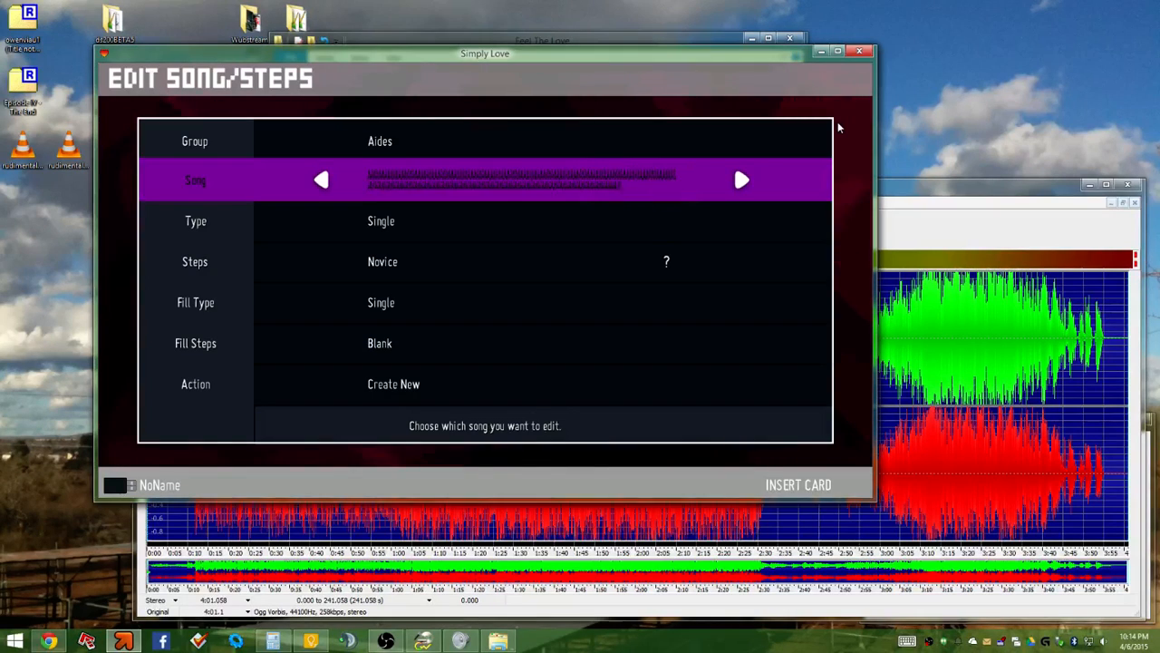
pyautogui.press('Up')
pyautogui.press('Right')
pyautogui.press('Down')
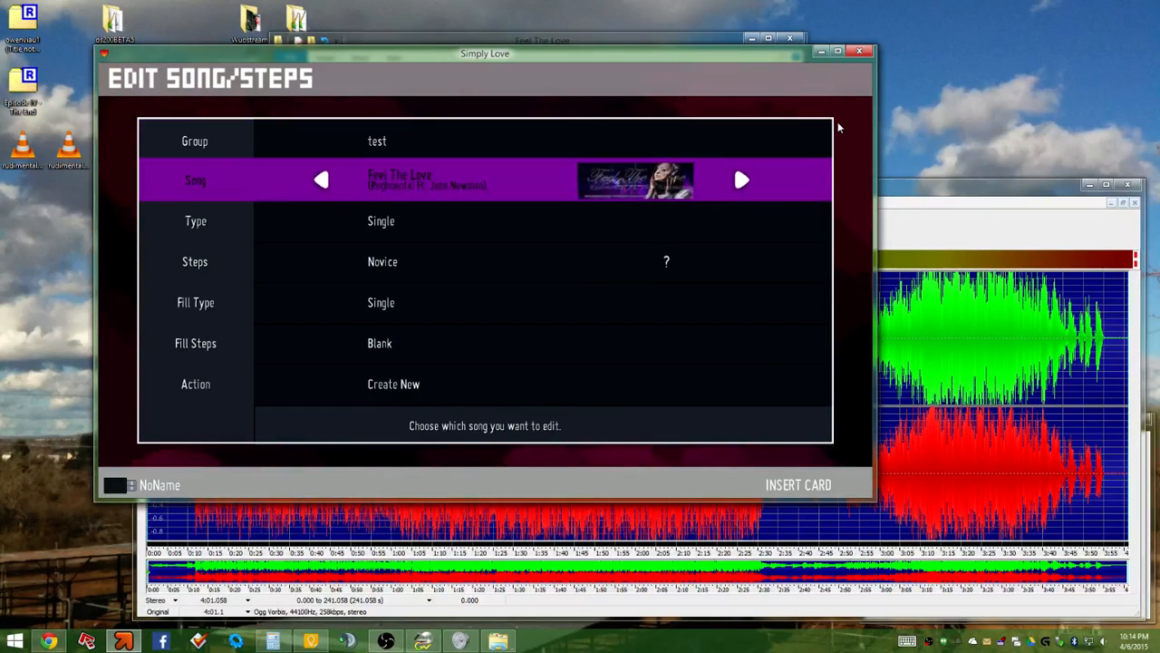
pyautogui.press('Right')
pyautogui.press('Down')
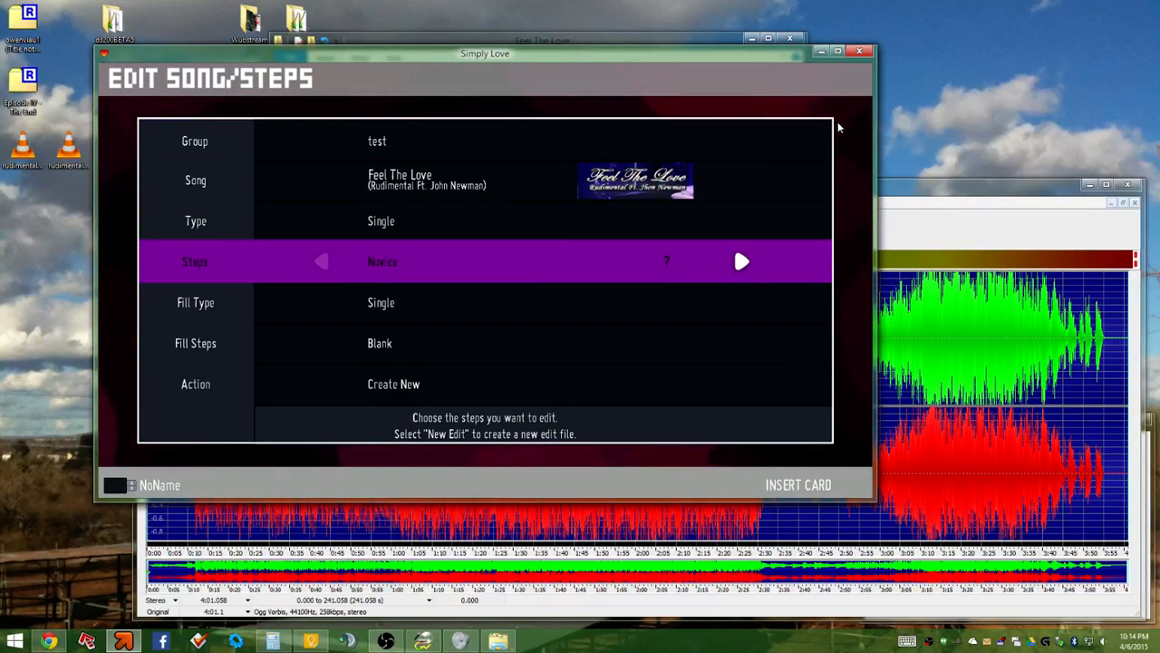
# Choose the song's Challenge steps and open them in the chart editor
pyautogui.press('Right')
pyautogui.press('Down')
pyautogui.press('Return')
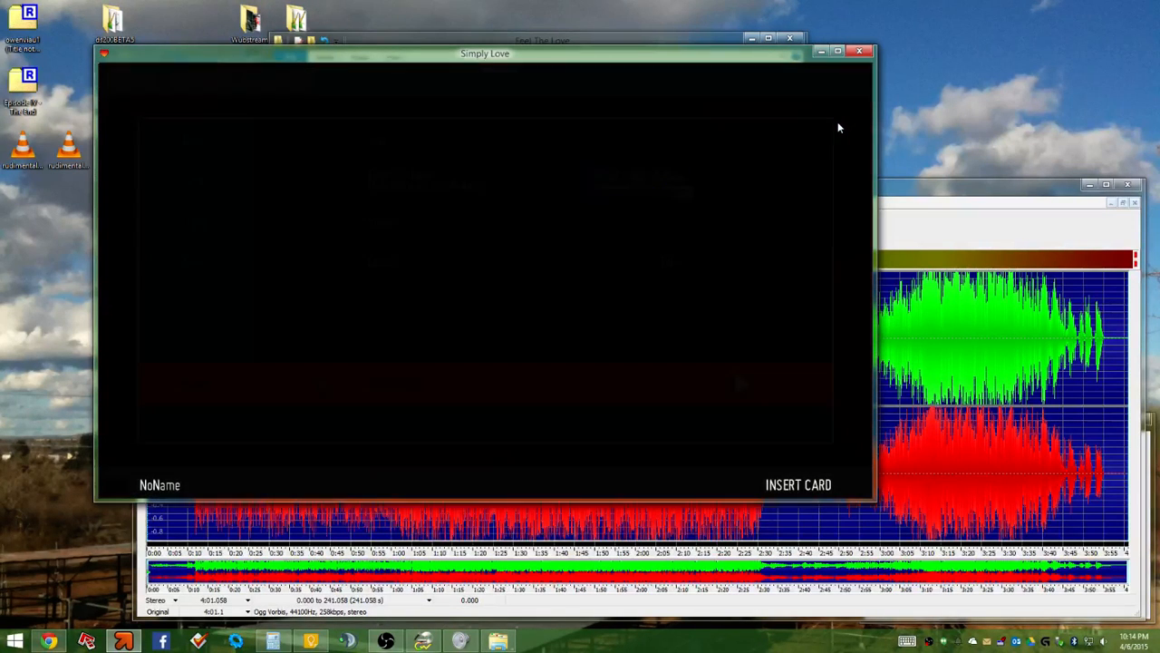
# Move to beat 36 in the chart, play briefly from there, and return to editing
pyautogui.press('pagedown')
pyautogui.press('pagedown')
pyautogui.press('pagedown')
pyautogui.press('pagedown')
pyautogui.press('pagedown')
pyautogui.press('pagedown')
pyautogui.press('pagedown')
pyautogui.press('pagedown')
pyautogui.press('pagedown')
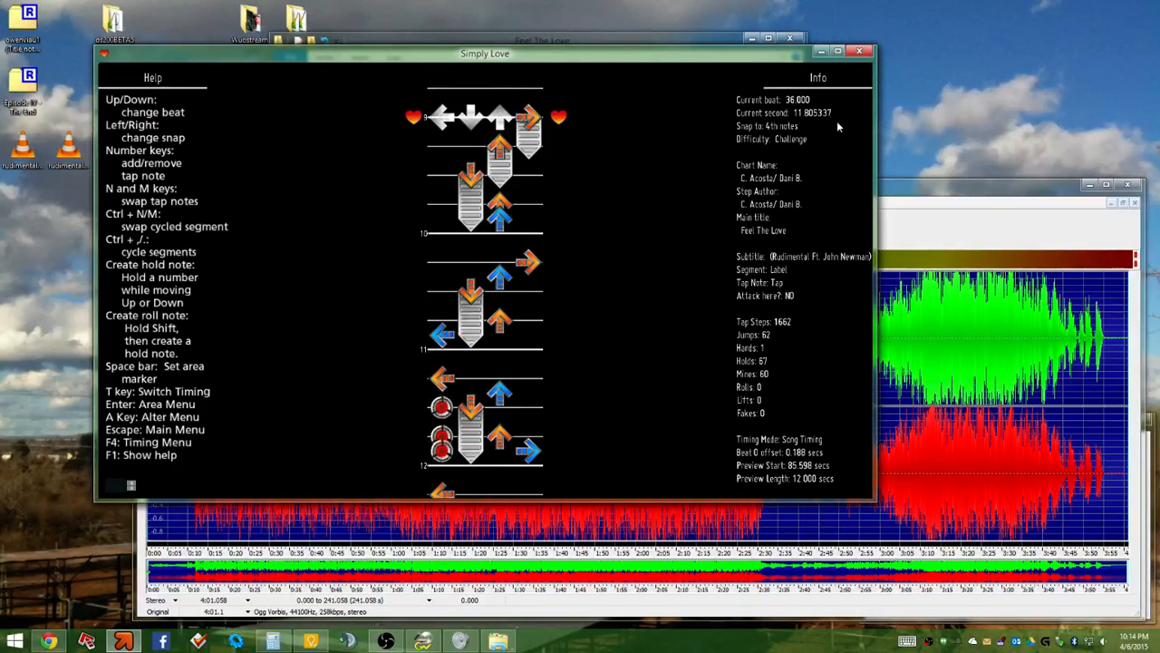
pyautogui.press('p')
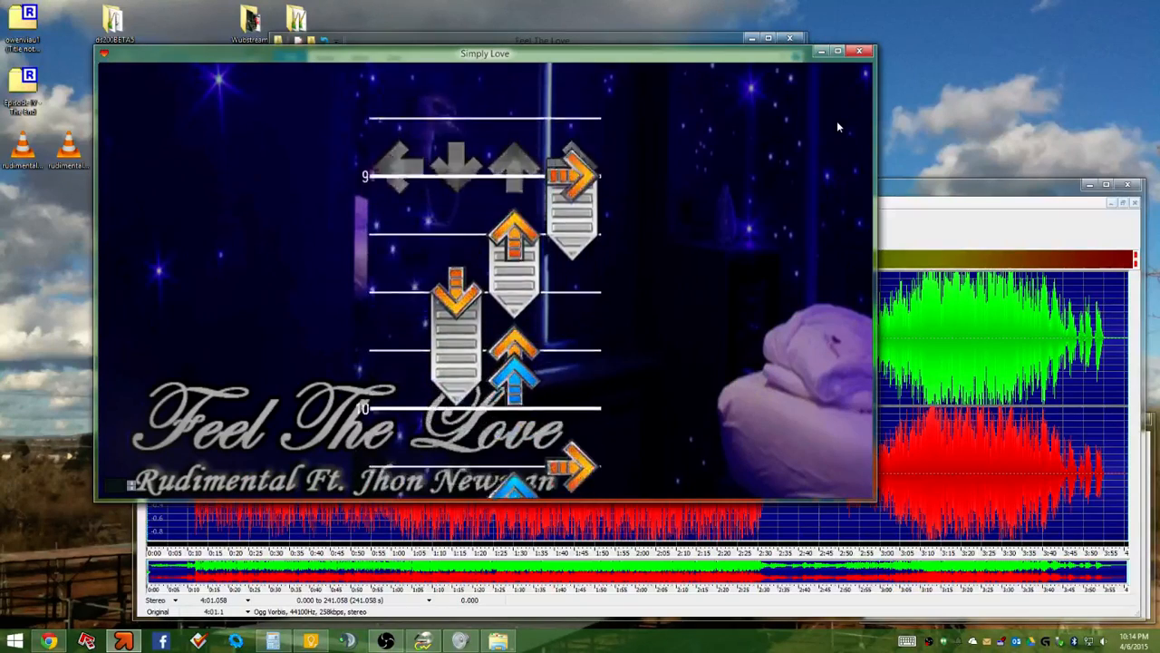
pyautogui.press('Escape')
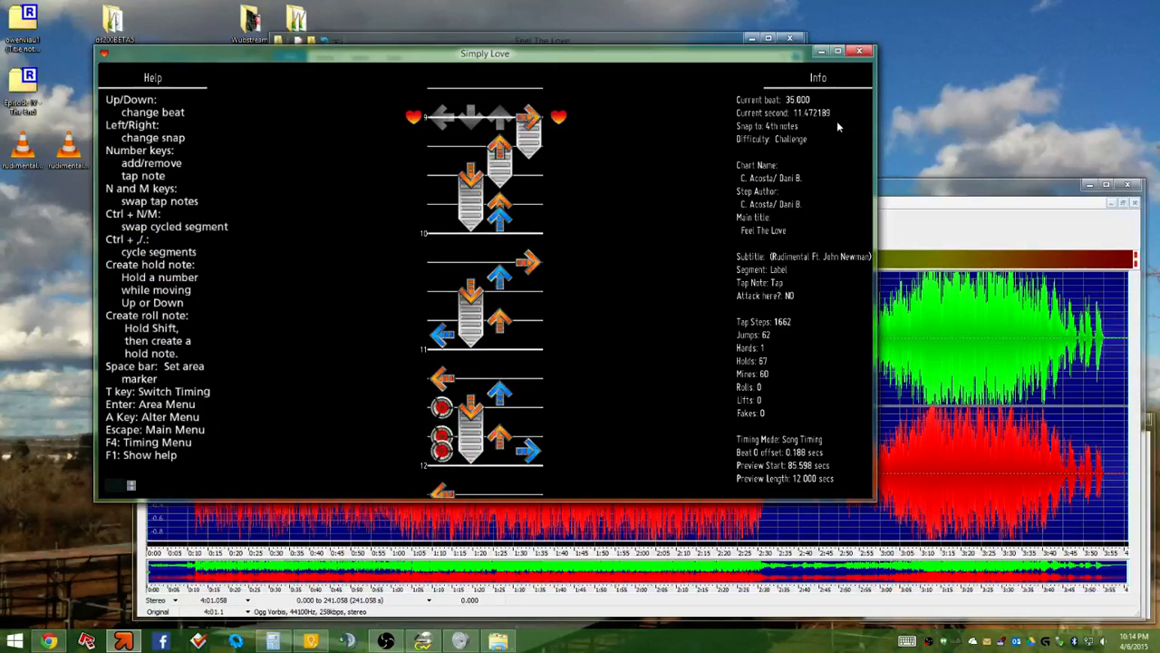
# Switch to GoldWave and select the start of the first loud beat, from about 11.795 to 11.827 seconds
pyautogui.click(961, 192)
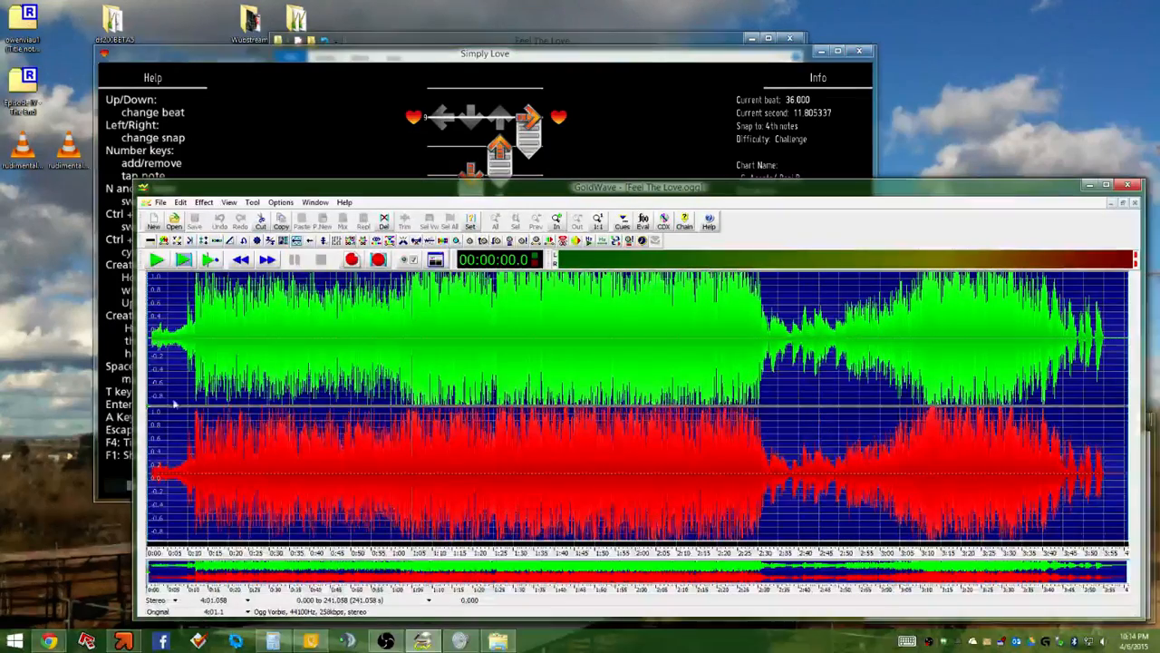
pyautogui.scroll(5, 168, 358)
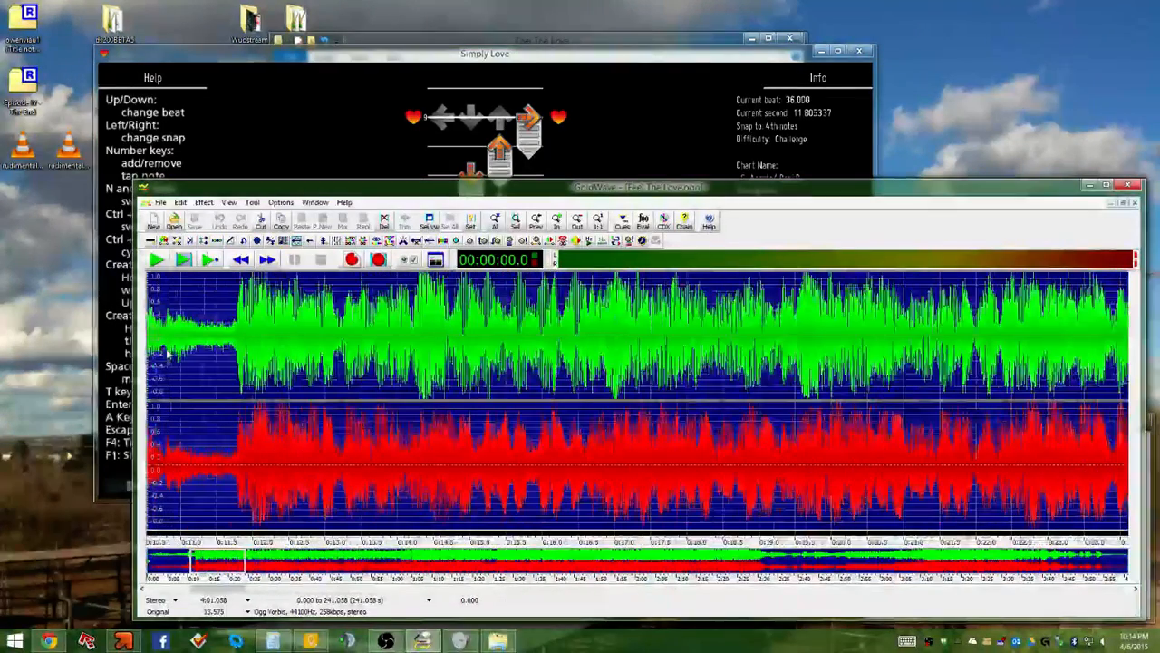
pyautogui.scroll(4, 168, 358)
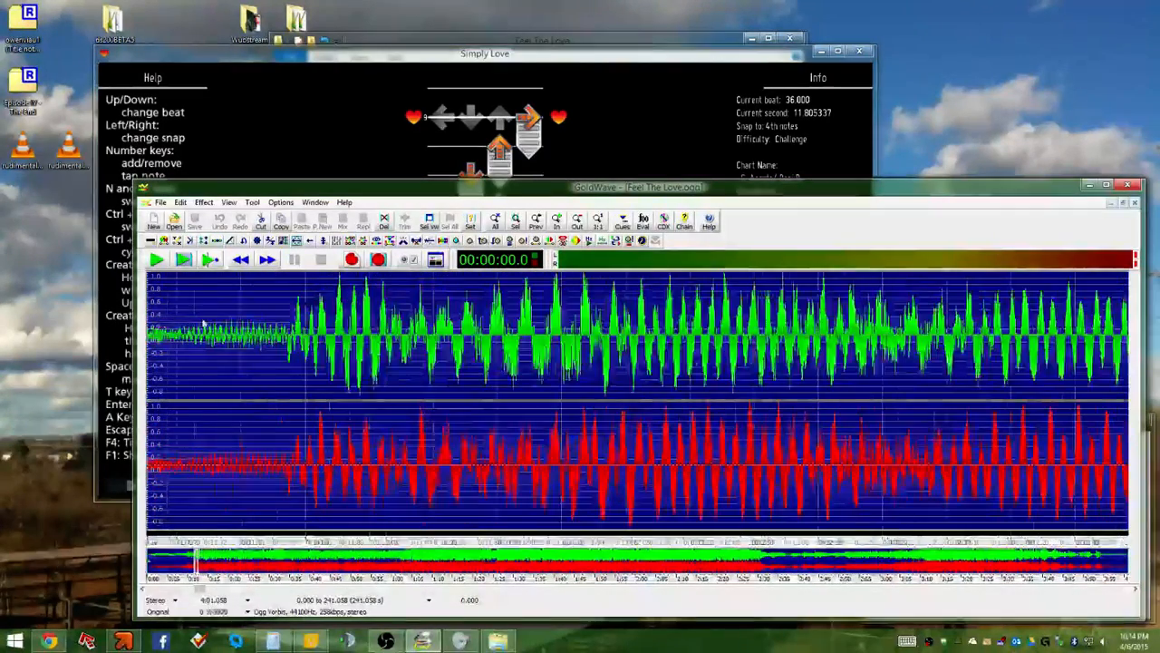
pyautogui.scroll(5, 204, 324)
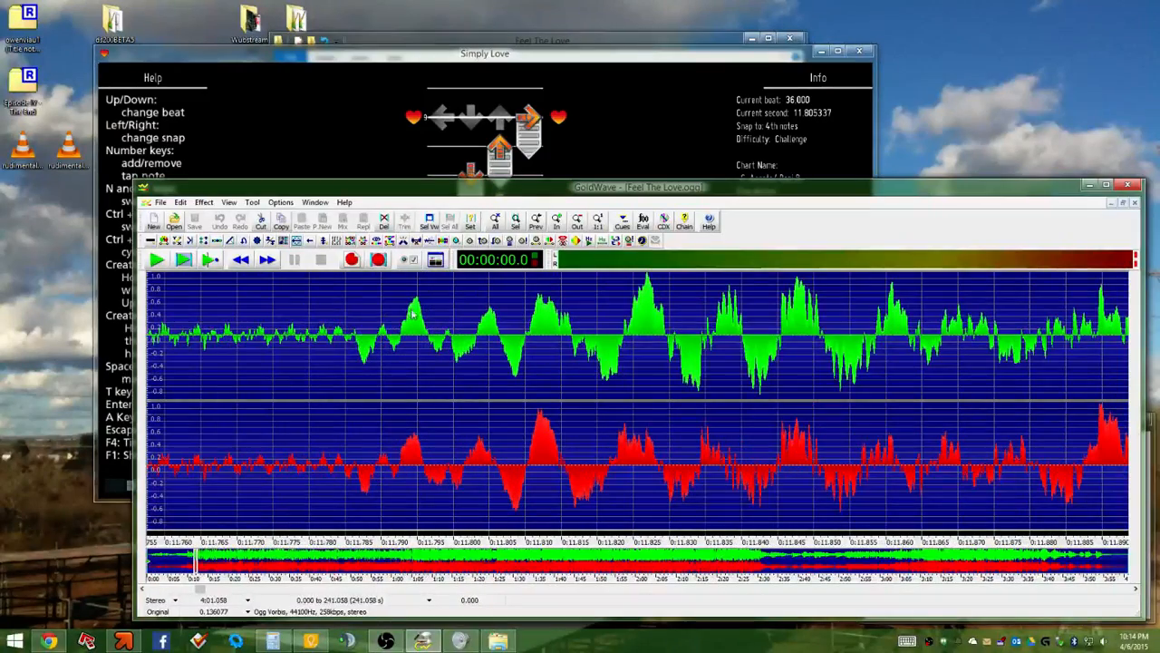
pyautogui.moveTo(413, 314); pyautogui.dragTo(622, 326)
pyautogui.scroll(-4, 577, 349)
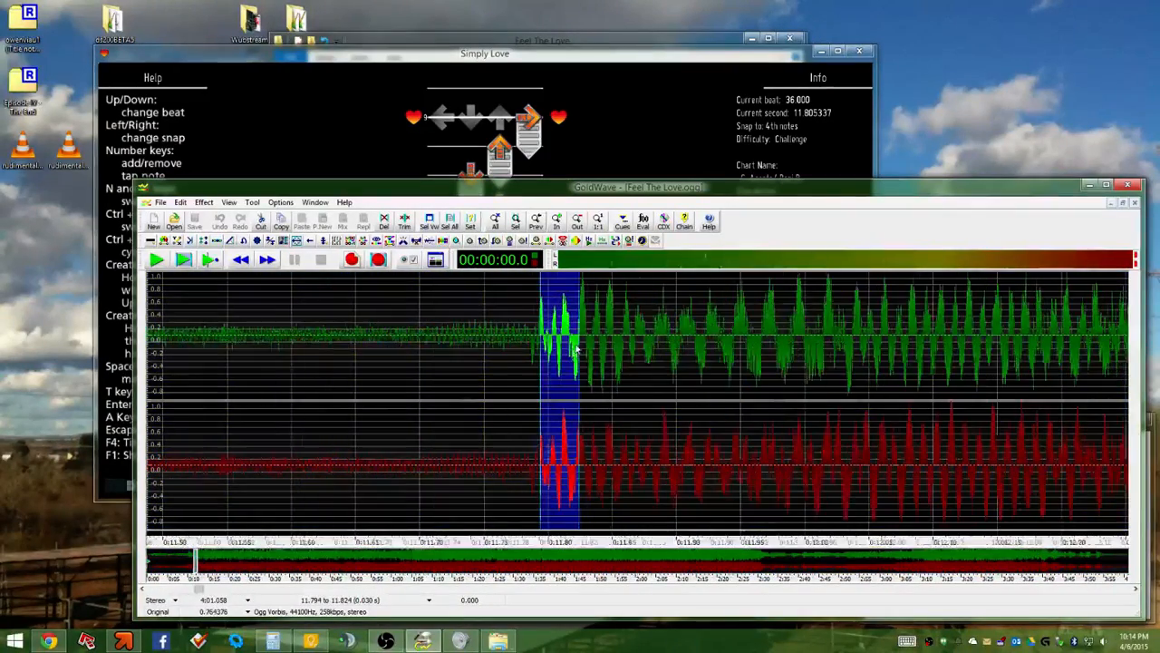
pyautogui.scroll(-1, 577, 349)
pyautogui.scroll(7, 569, 343)
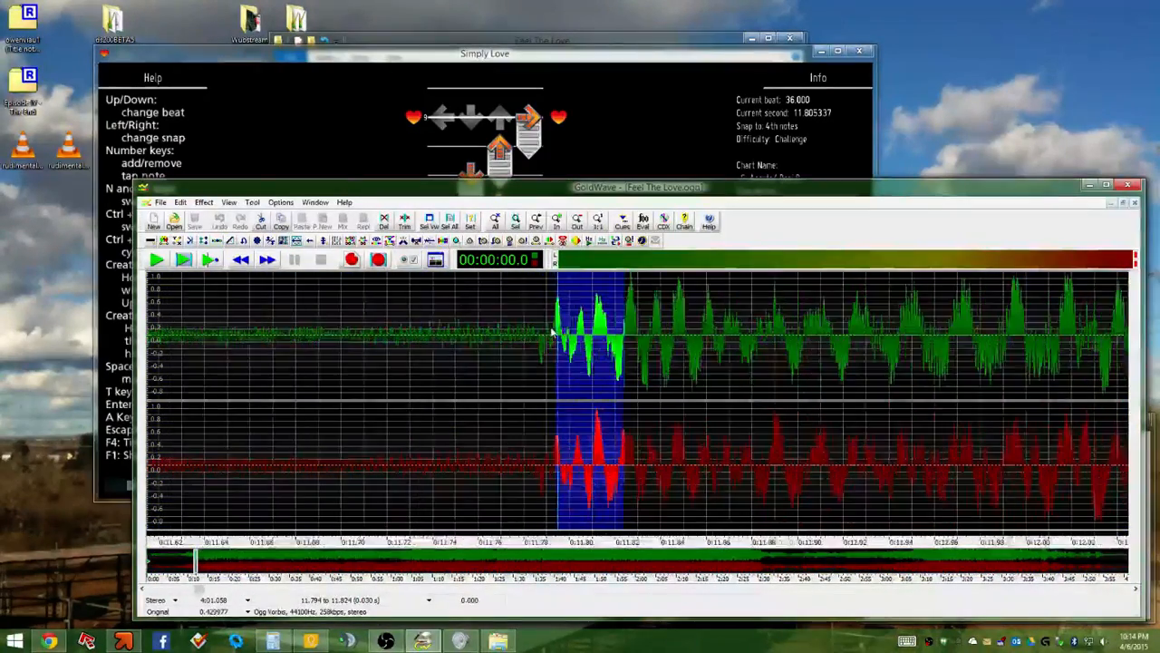
pyautogui.scroll(-3, 573, 335)
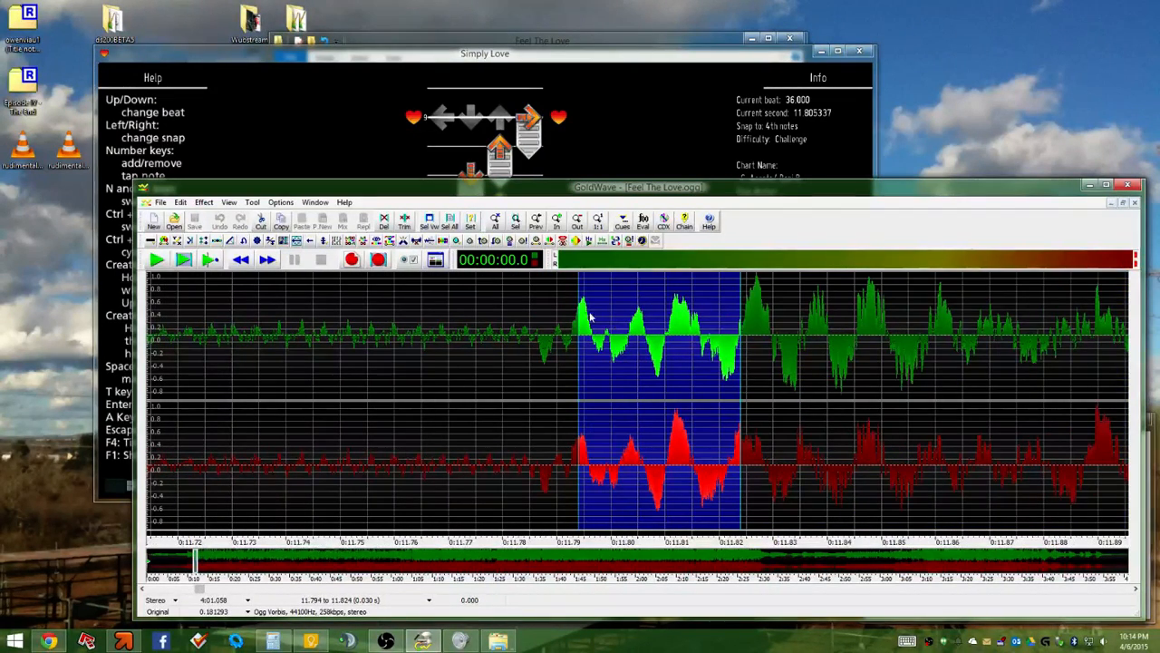
pyautogui.moveTo(583, 314); pyautogui.dragTo(756, 294)
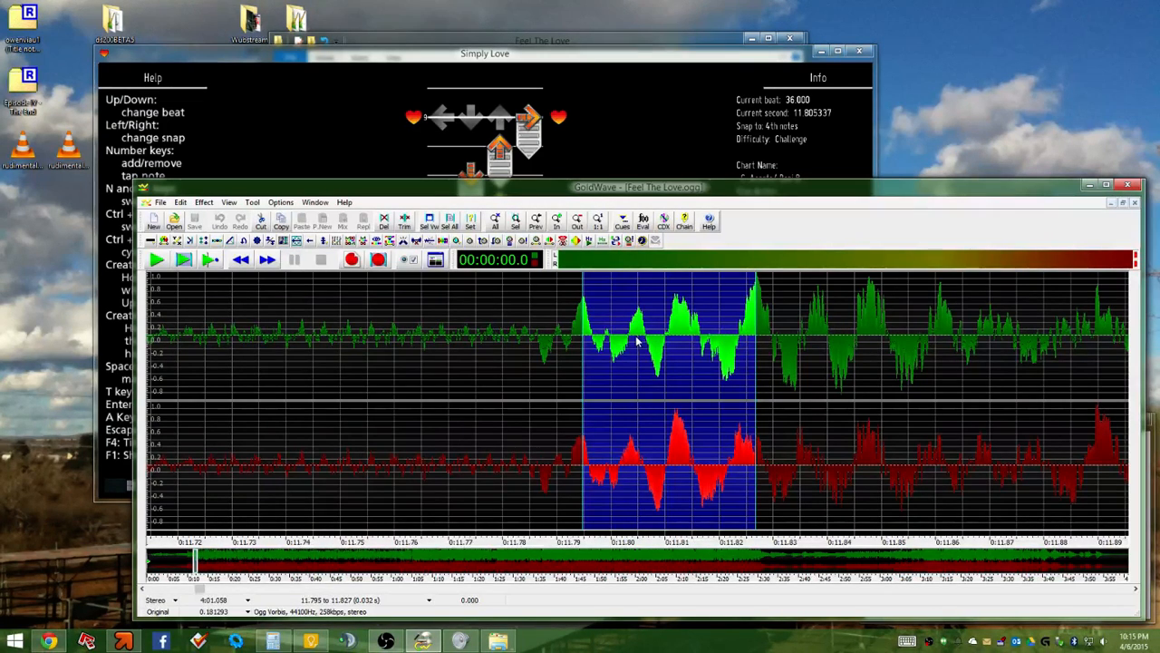
# Launch MixMeister BPM Analyzer and analyze the tempo of the second Rudimental song file on the Desktop
pyautogui.moveTo(3, 494)
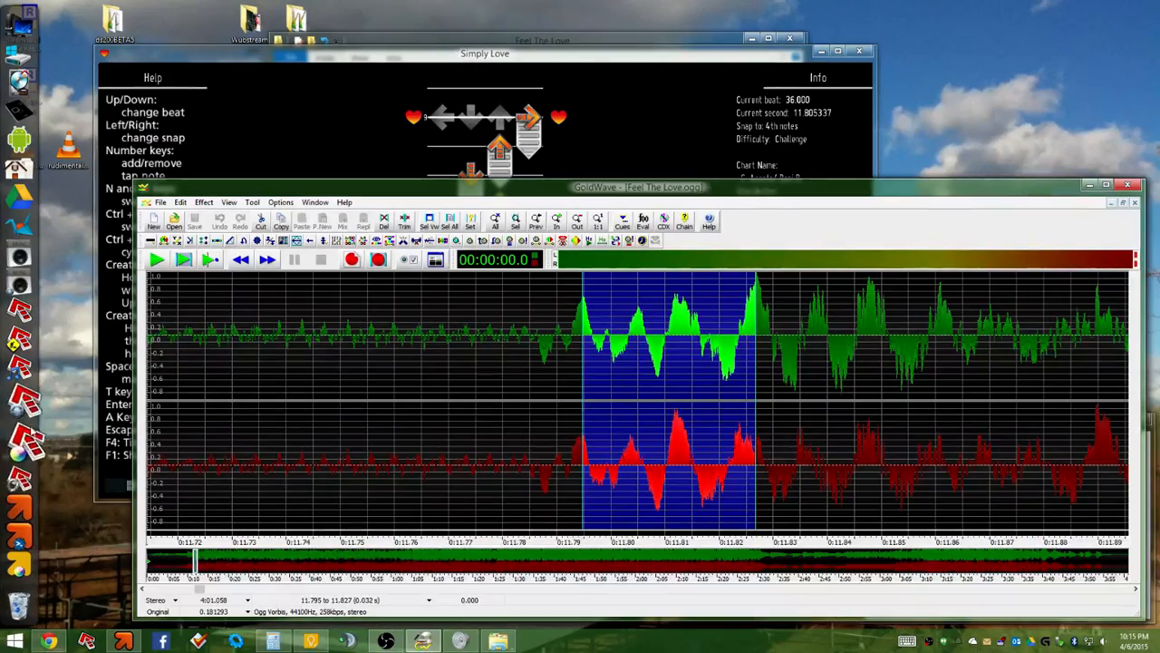
pyautogui.click(15, 640)
pyautogui.click(455, 192)
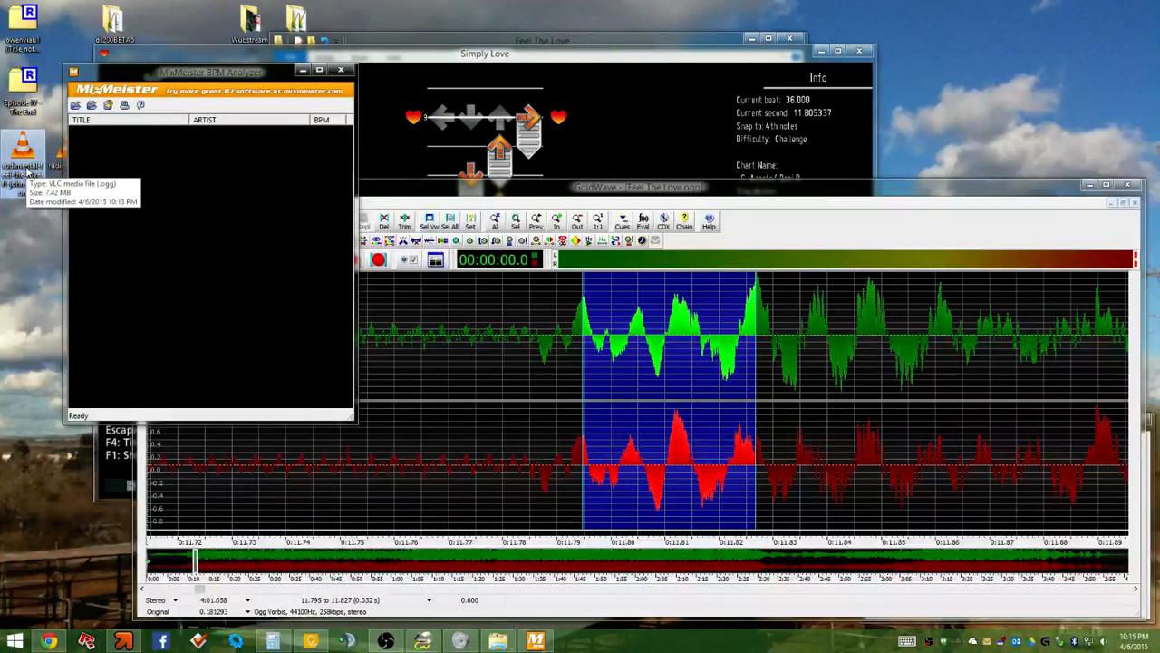
pyautogui.click(60, 164)
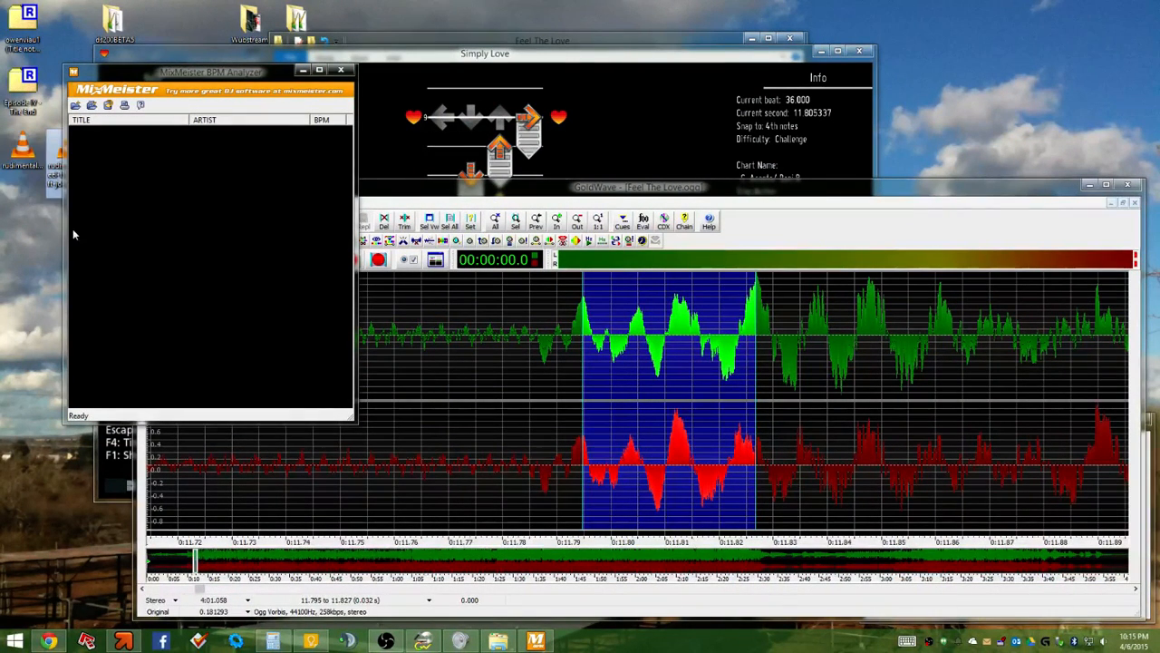
pyautogui.moveTo(62, 163); pyautogui.dragTo(280, 284)
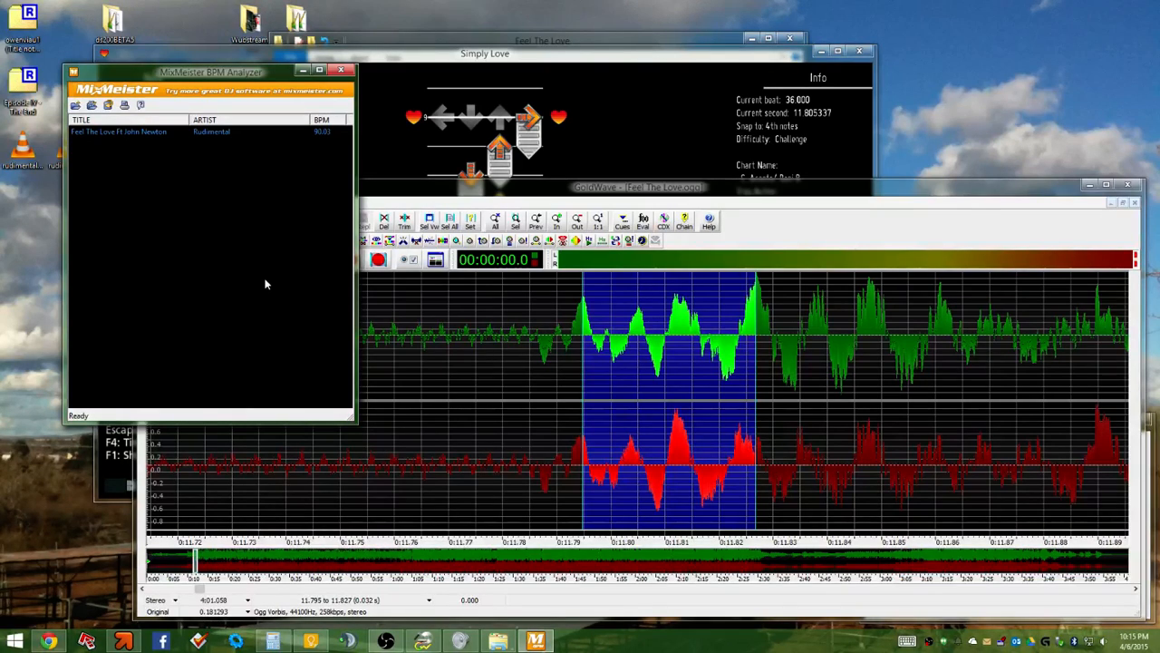
# Close MixMeister BPM Analyzer and dismiss its closing notice
pyautogui.click(340, 58)
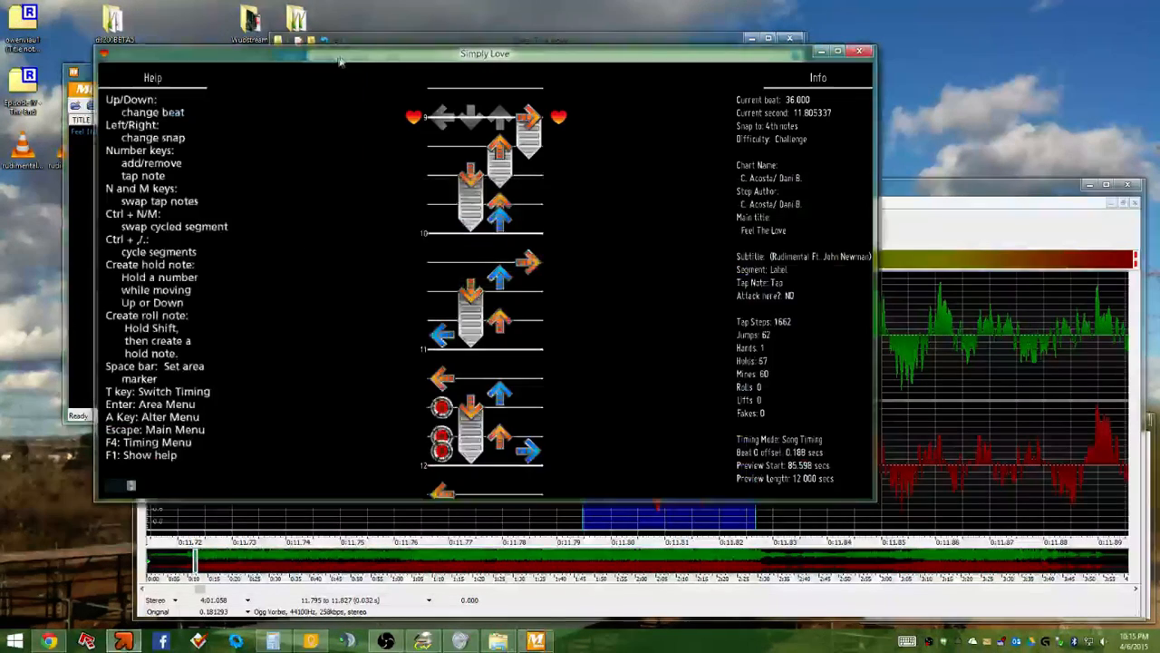
pyautogui.click(80, 76)
pyautogui.click(343, 71)
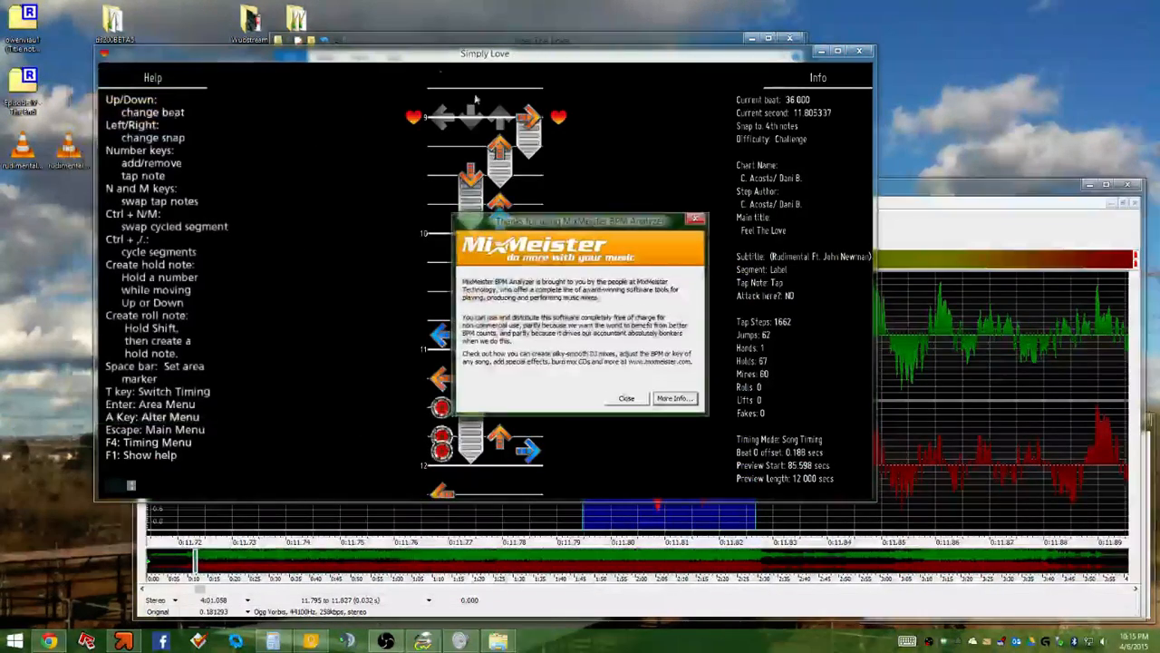
pyautogui.click(635, 399)
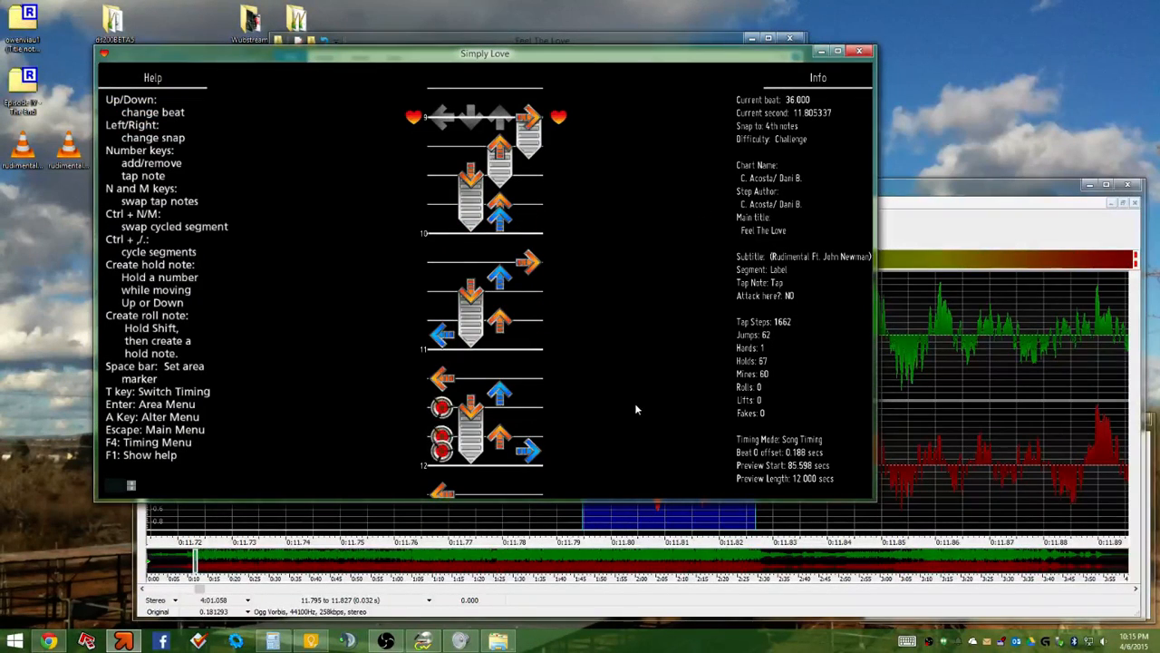
# Return to GoldWave and extend the selection's end to about 13.741 seconds
pyautogui.click(929, 182)
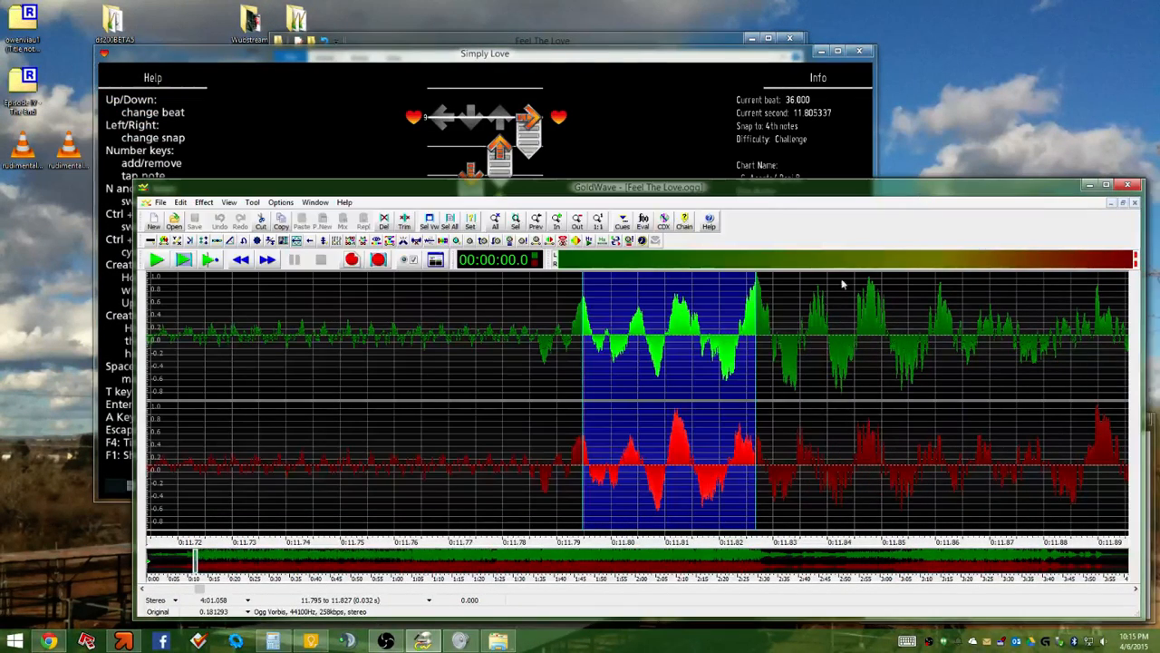
pyautogui.scroll(-2, 820, 358)
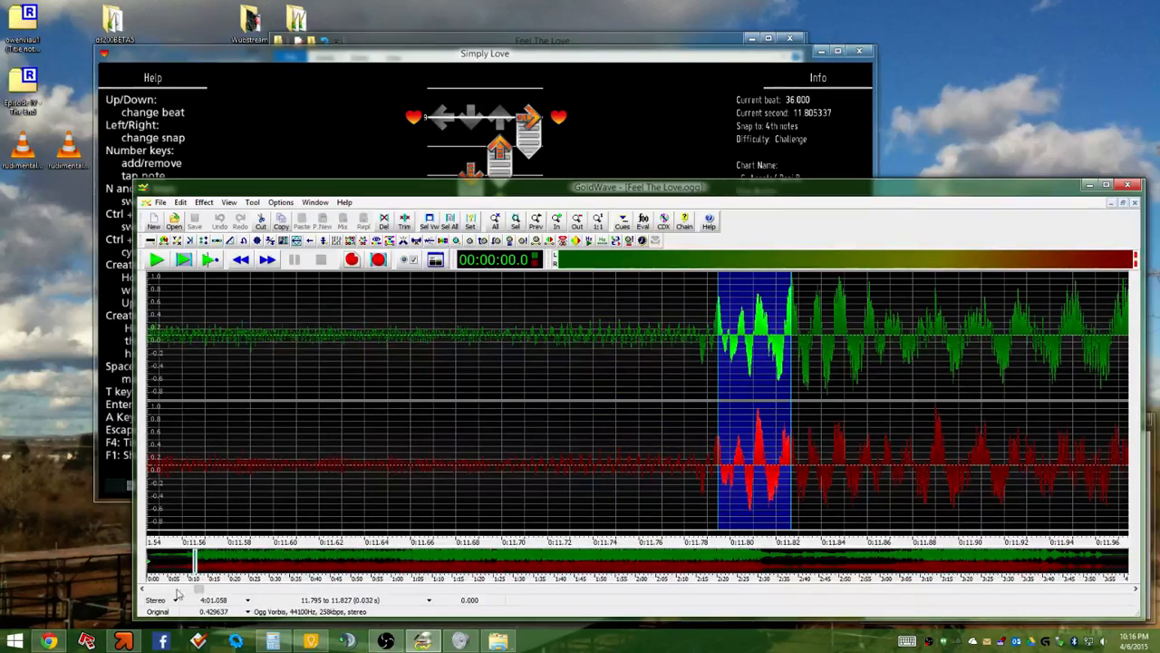
pyautogui.moveTo(198, 591); pyautogui.dragTo(204, 592)
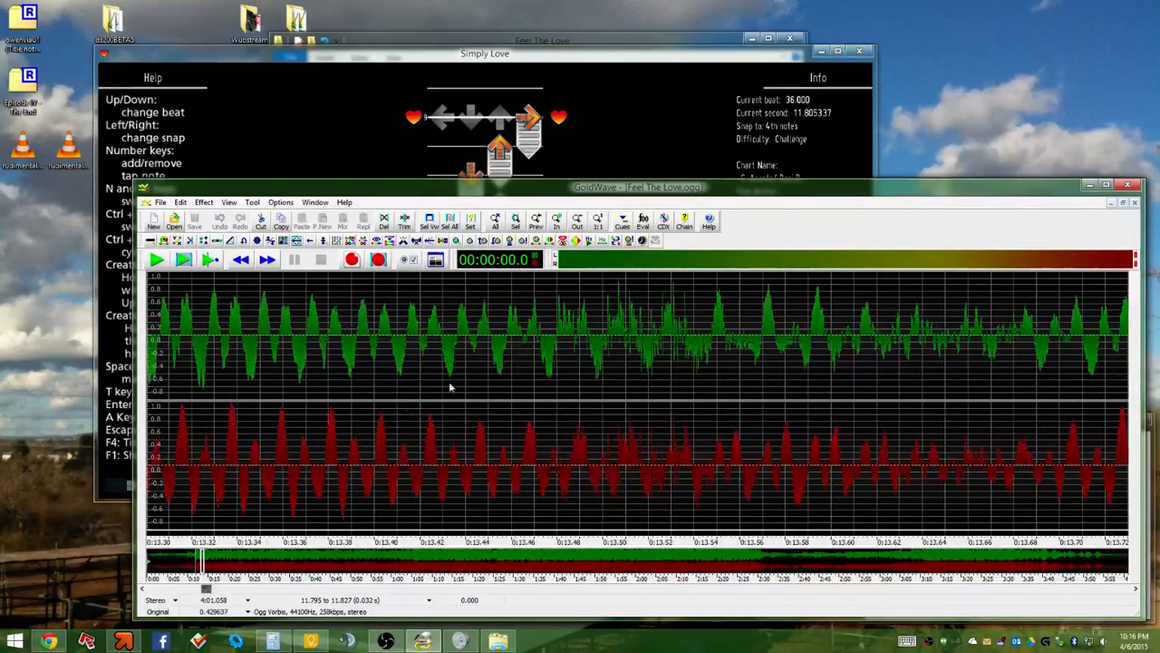
pyautogui.scroll(-4, 451, 387)
pyautogui.middleClick(451, 387)
pyautogui.rightClick(671, 370)
pyautogui.scroll(-3, 671, 369)
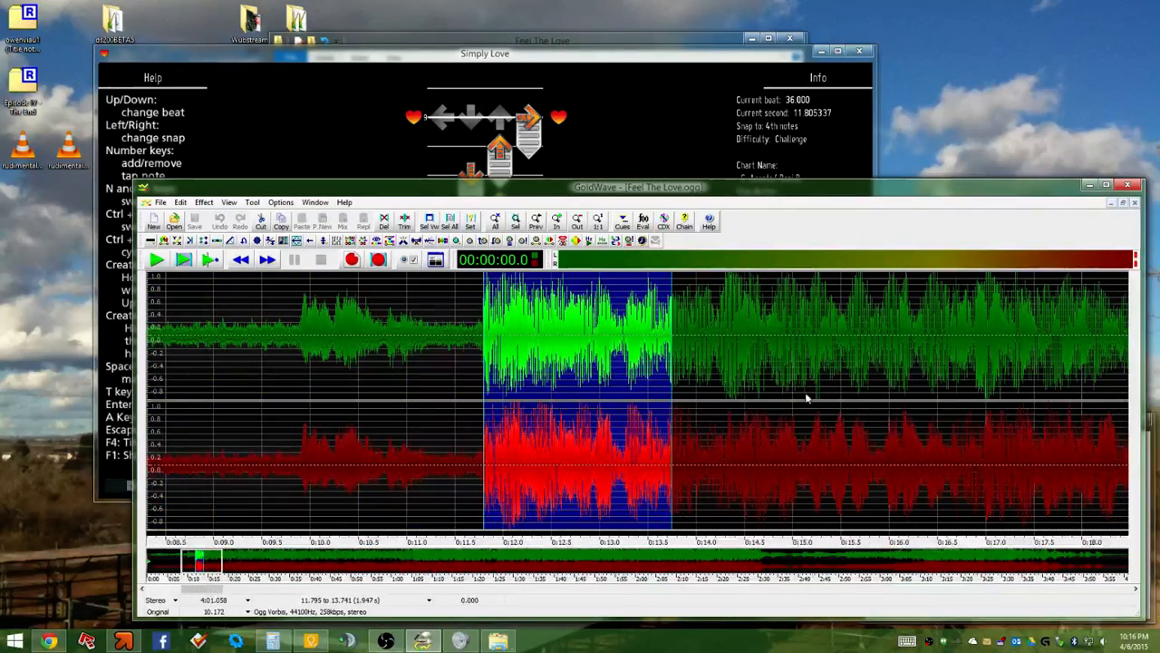
# Select the waveform from about 13.265 to 29.973 seconds and play the selection
pyautogui.scroll(-2, 985, 338)
pyautogui.scroll(5, 1042, 336)
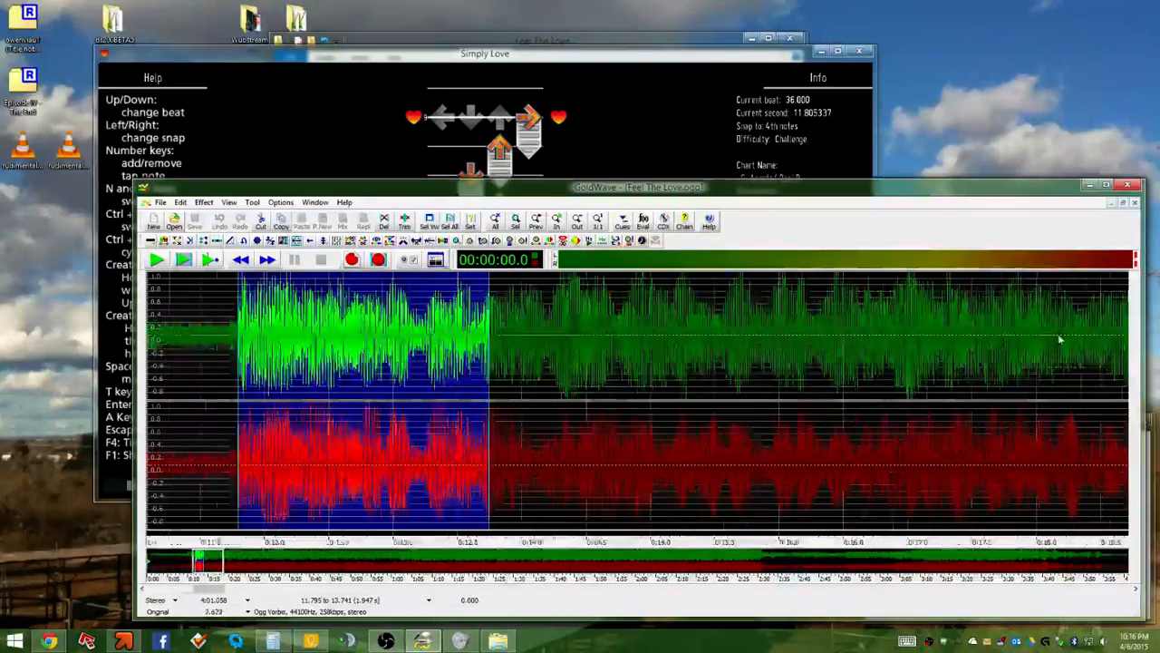
pyautogui.scroll(-1, 741, 313)
pyautogui.scroll(-2, 316, 332)
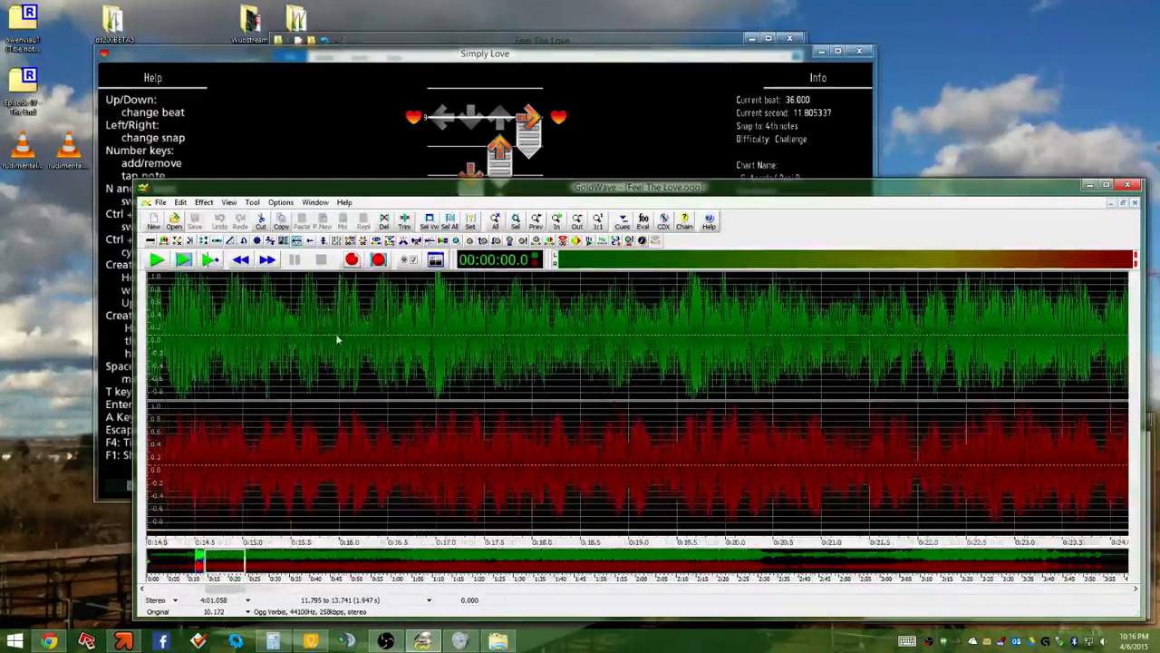
pyautogui.scroll(5, 725, 337)
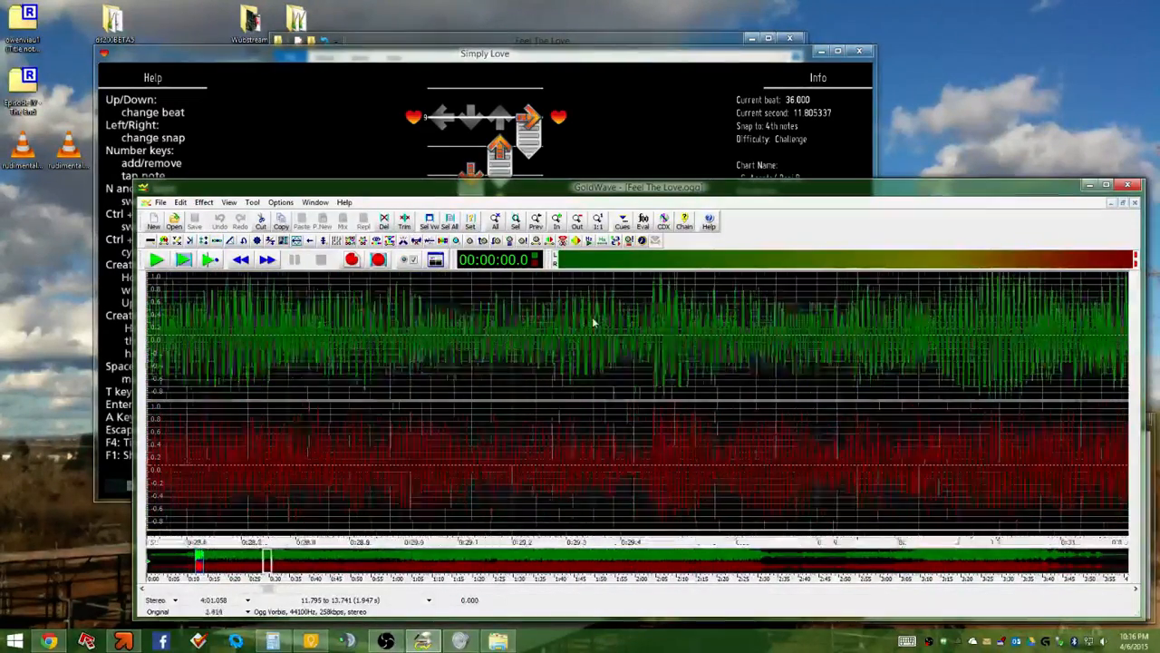
pyautogui.scroll(-3, 552, 319)
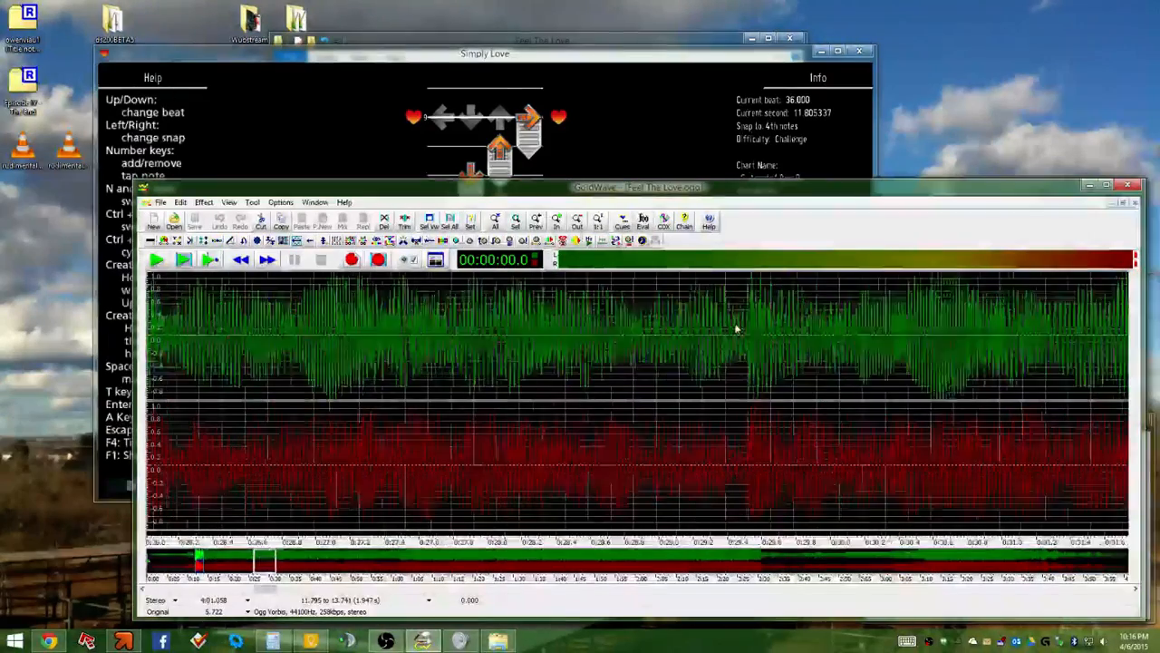
pyautogui.scroll(-3, 736, 328)
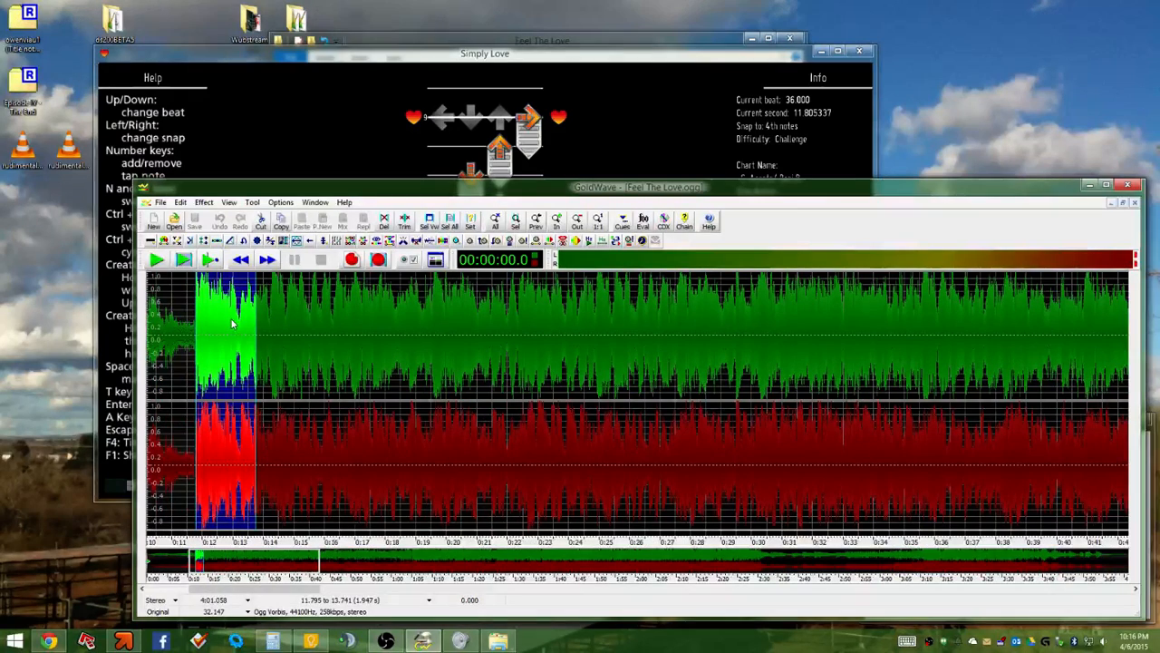
pyautogui.moveTo(247, 324); pyautogui.dragTo(338, 322)
pyautogui.moveTo(777, 322); pyautogui.dragTo(750, 321)
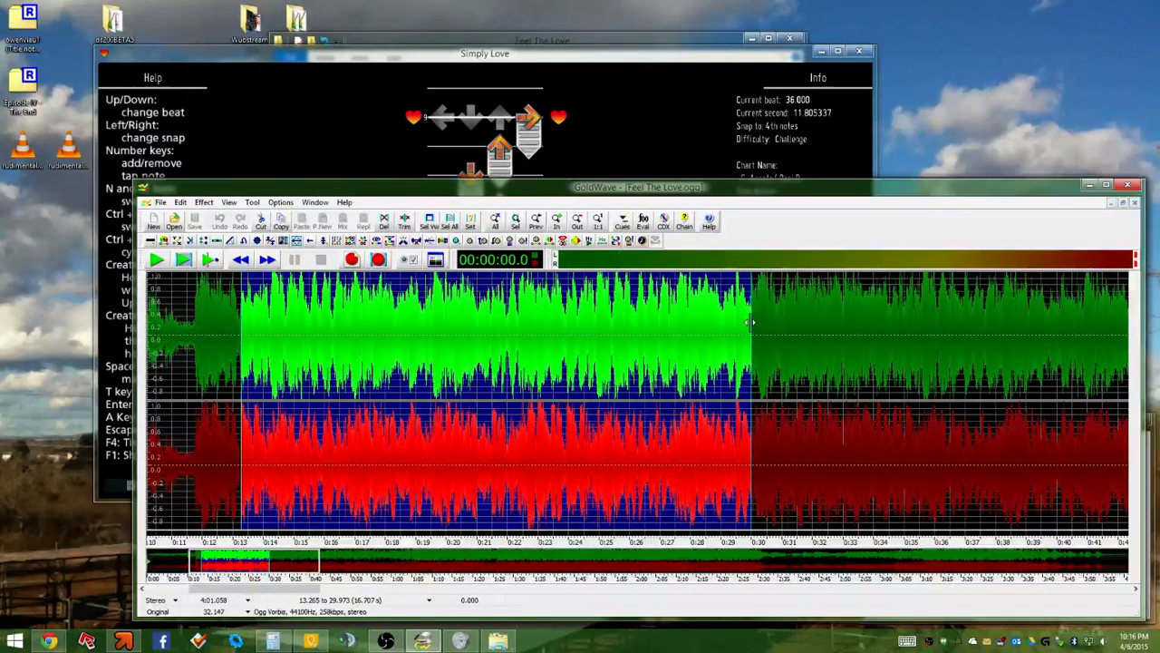
pyautogui.click(184, 259)
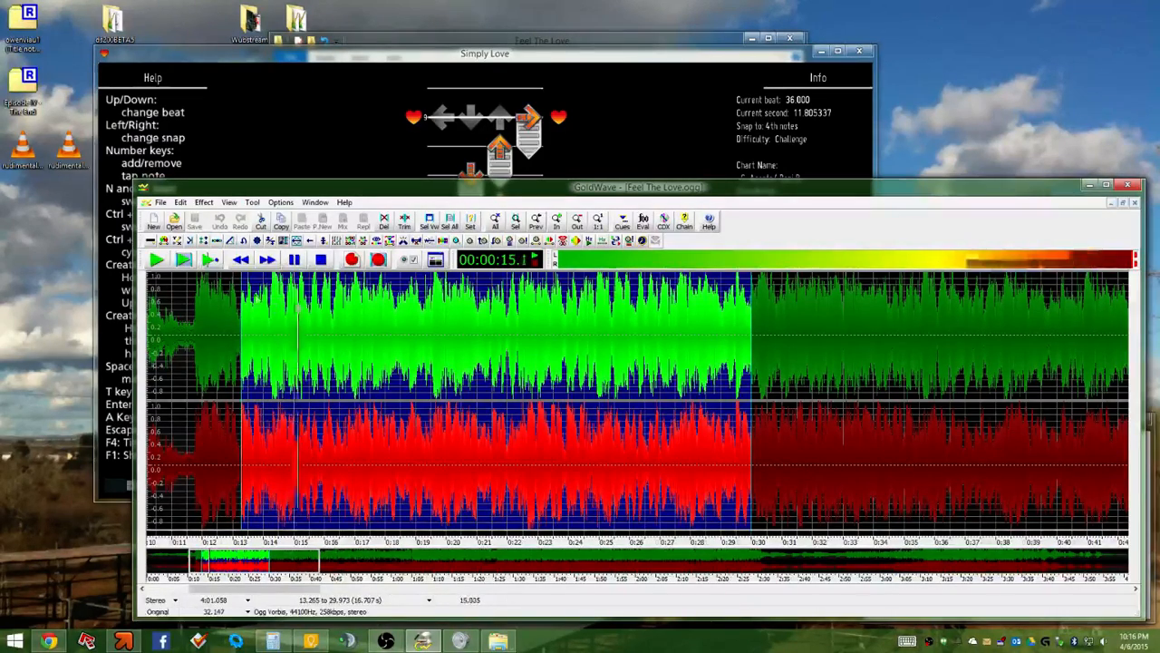
# Select and play two short passages in turn, about 14.318 to 15.394 seconds and about 14.088 to 15.211 seconds
pyautogui.scroll(5, 299, 309)
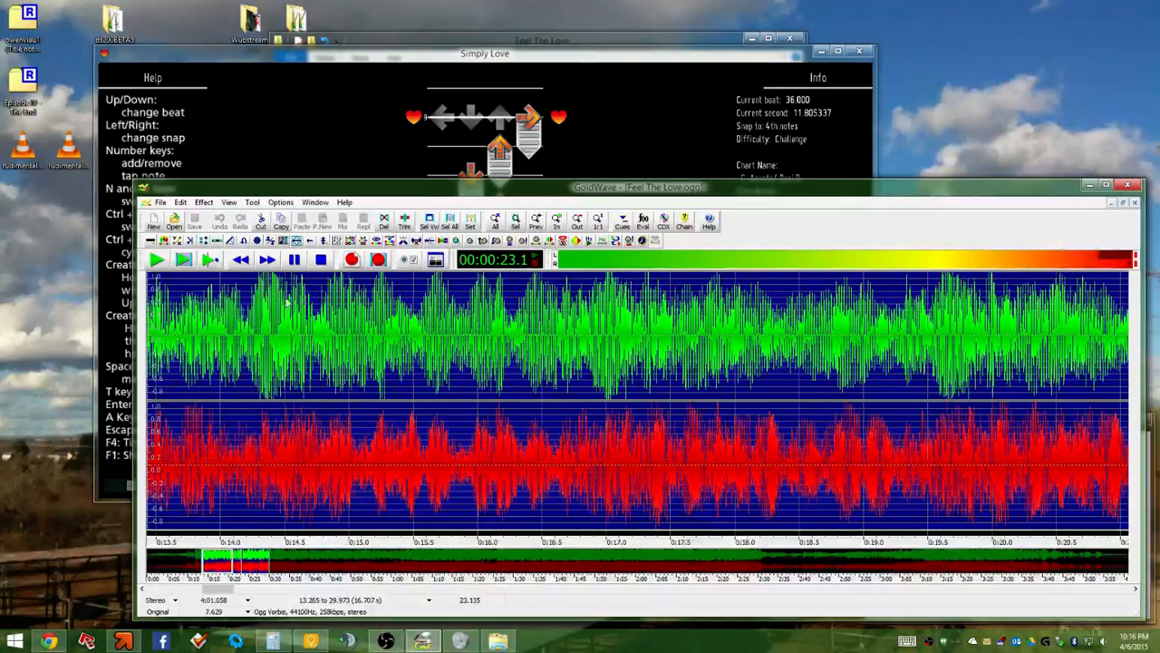
pyautogui.moveTo(262, 300); pyautogui.dragTo(399, 303)
pyautogui.click(189, 258)
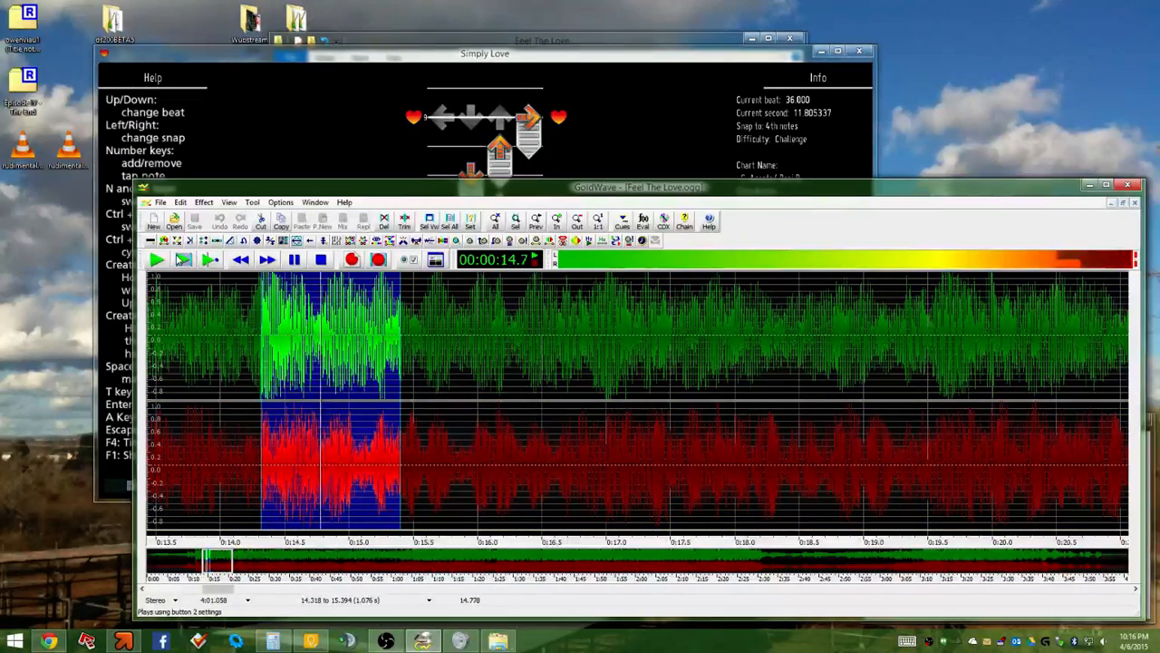
pyautogui.moveTo(339, 300); pyautogui.dragTo(376, 300)
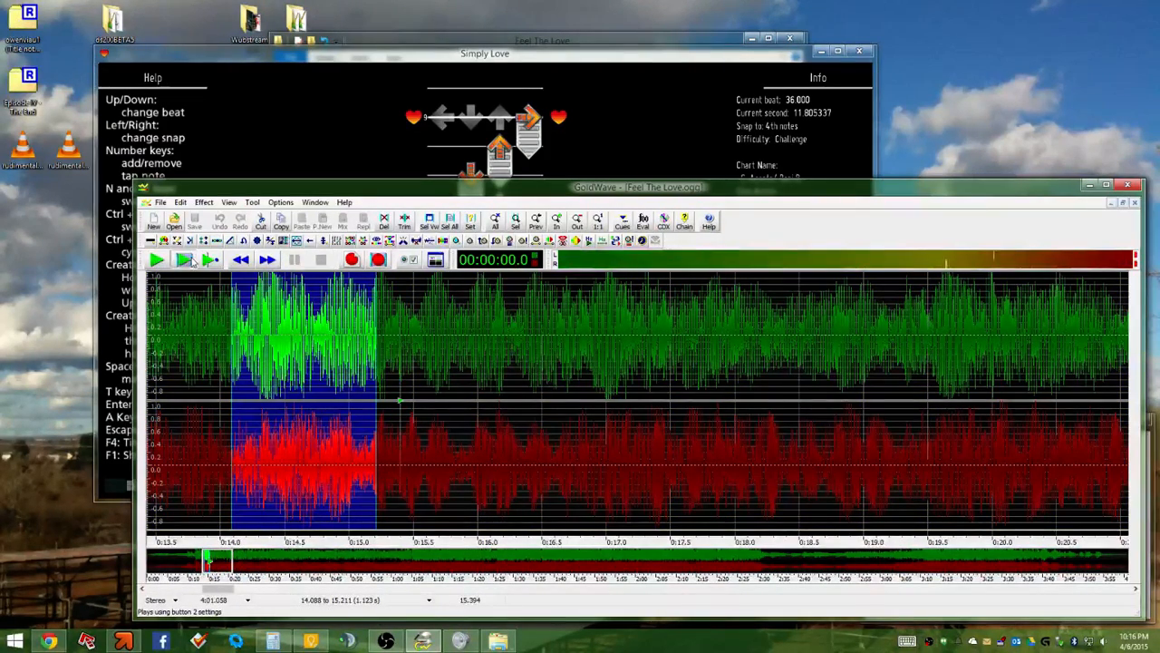
pyautogui.click(186, 260)
# Extend the selection's end to about 16.783 seconds
pyautogui.scroll(-1, 530, 365)
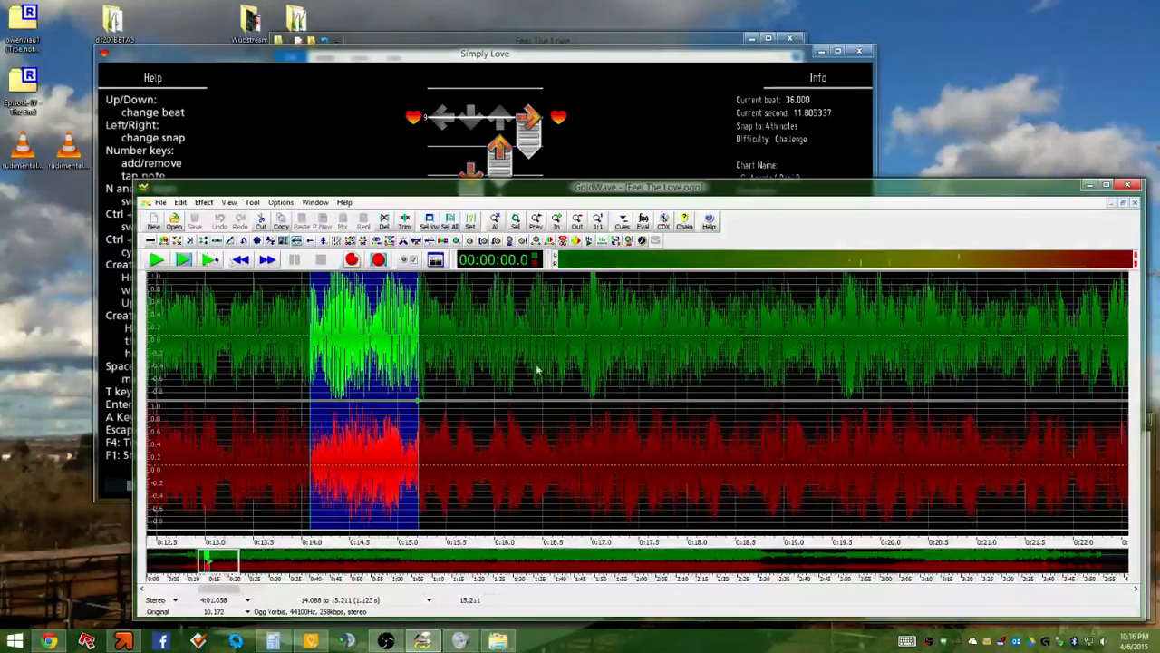
pyautogui.rightClick(570, 373)
pyautogui.scroll(-1, 563, 374)
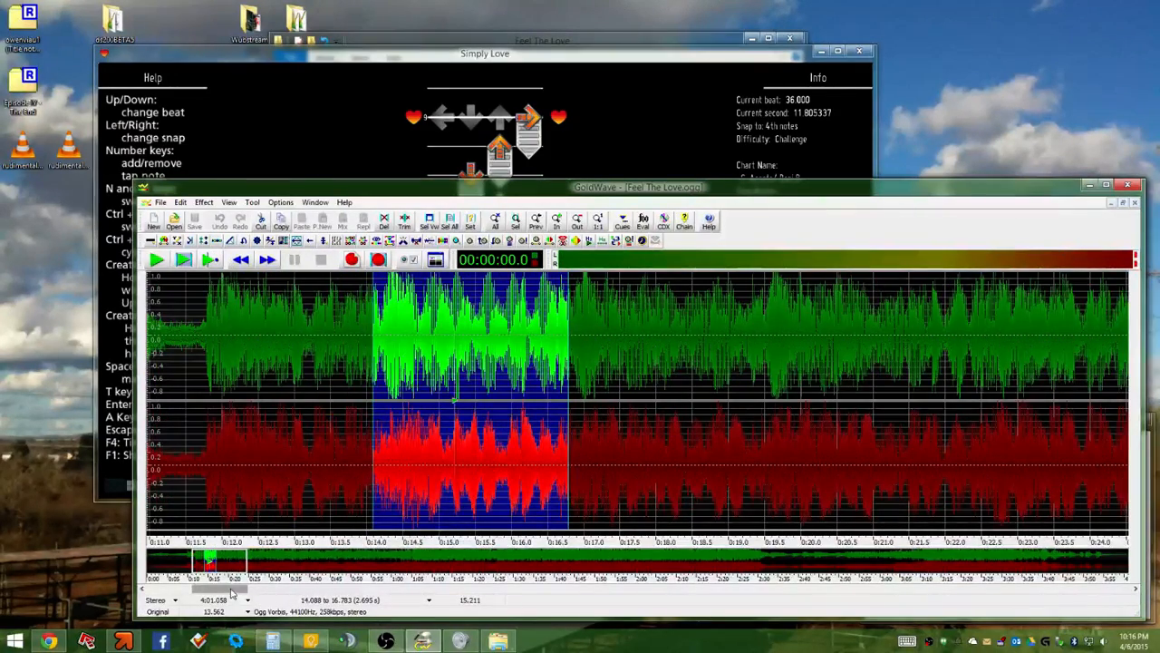
# Select the waveform from about 17.709 to 47.200 seconds and play the selection
pyautogui.moveTo(233, 587); pyautogui.dragTo(251, 588)
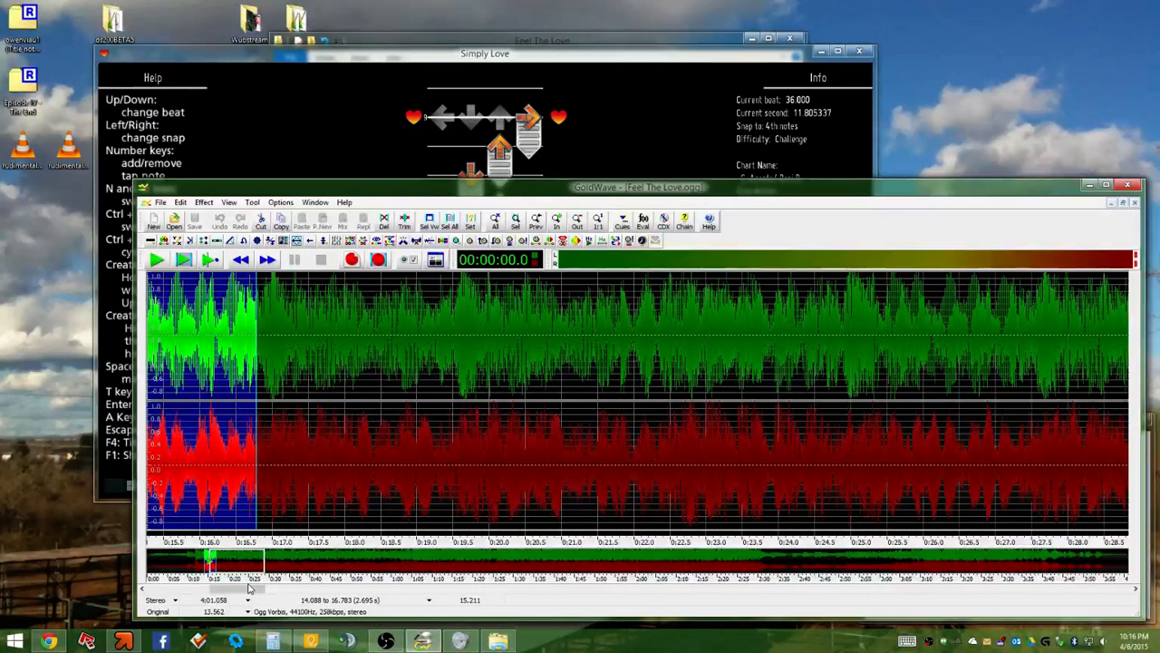
pyautogui.scroll(-5, 446, 429)
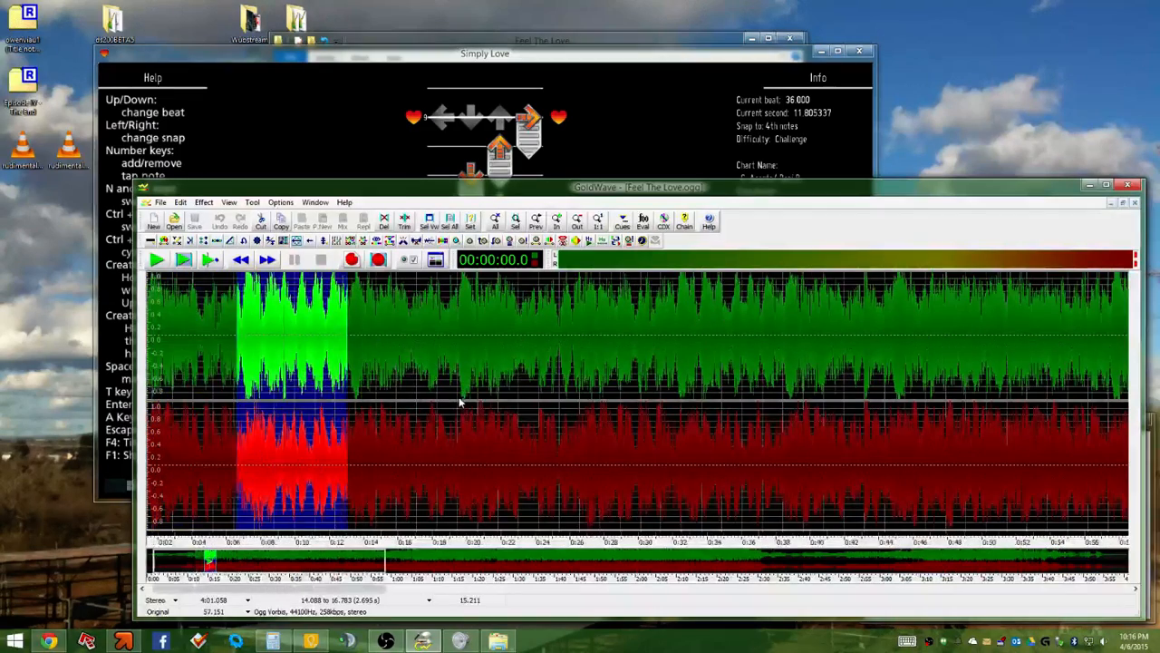
pyautogui.moveTo(910, 328); pyautogui.dragTo(933, 325)
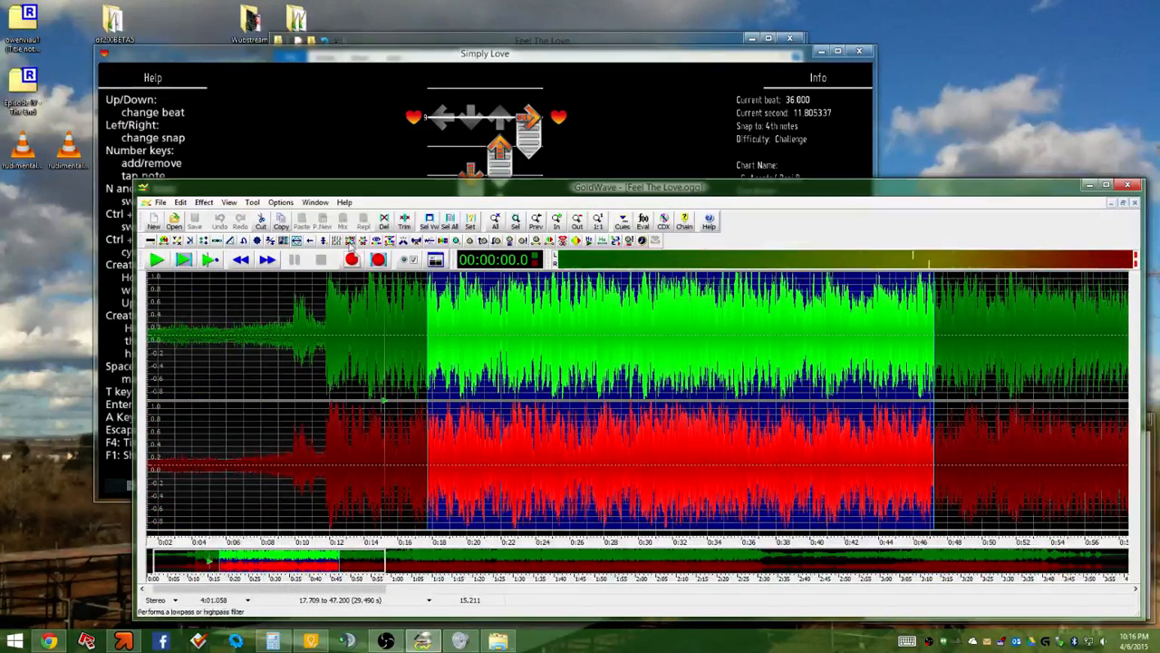
pyautogui.click(184, 260)
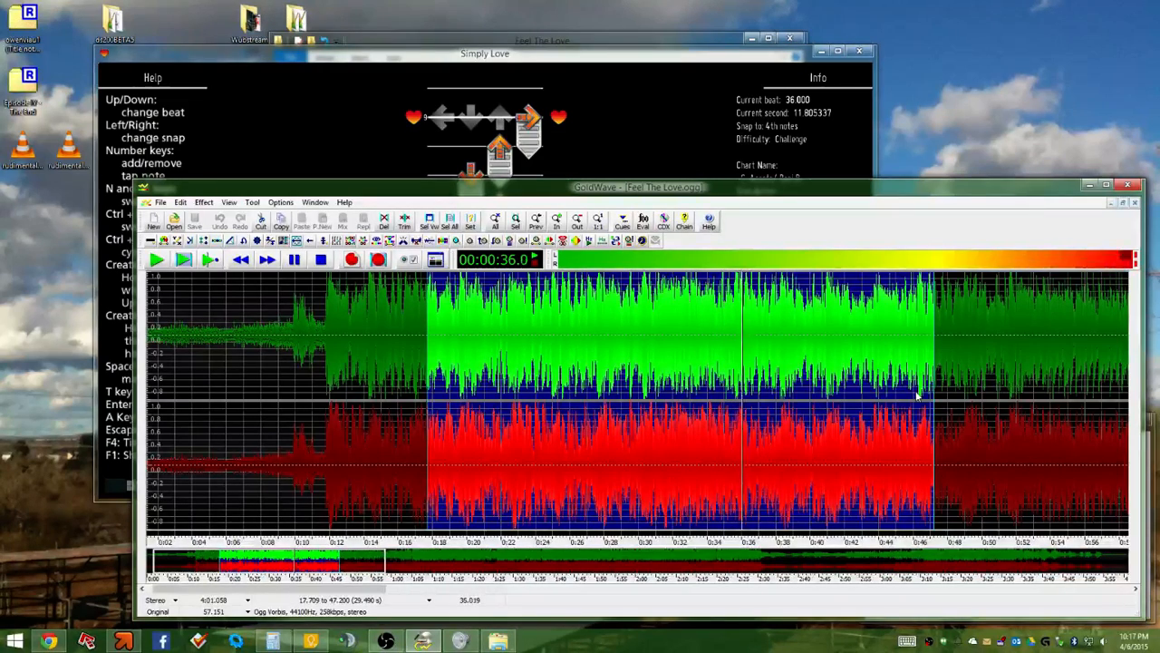
# Select the waveform from about 26.578 to 41.252 seconds, play it, and pause the playback
pyautogui.moveTo(832, 367); pyautogui.dragTo(580, 308)
pyautogui.click(159, 260)
pyautogui.scroll(6, 629, 333)
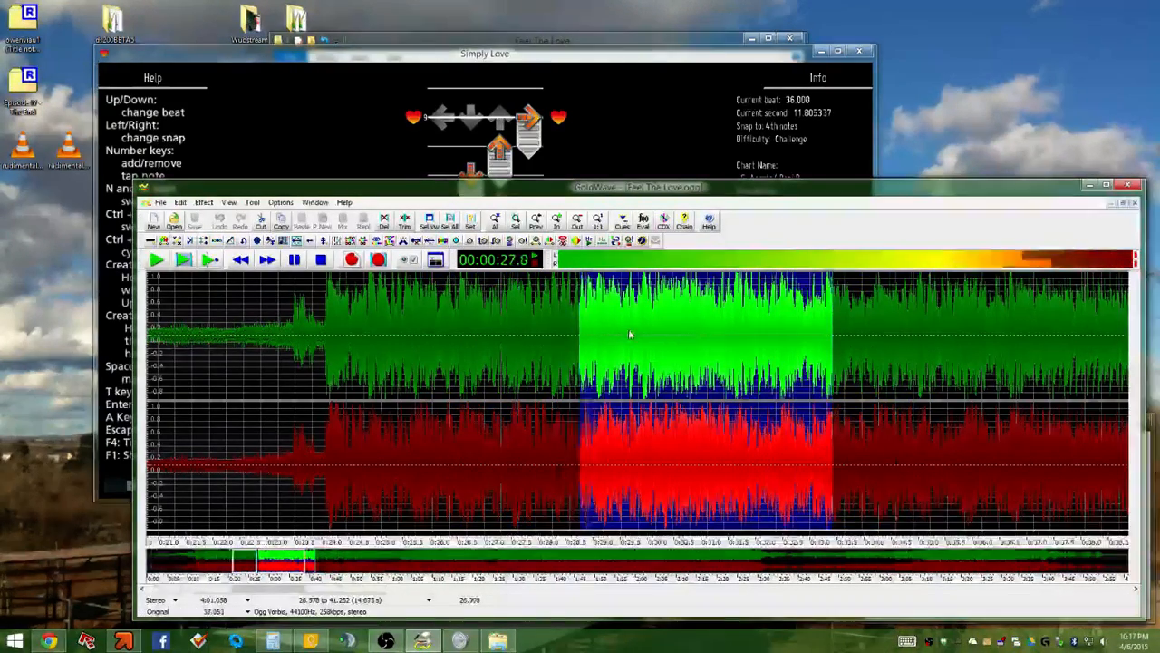
pyautogui.scroll(3, 582, 331)
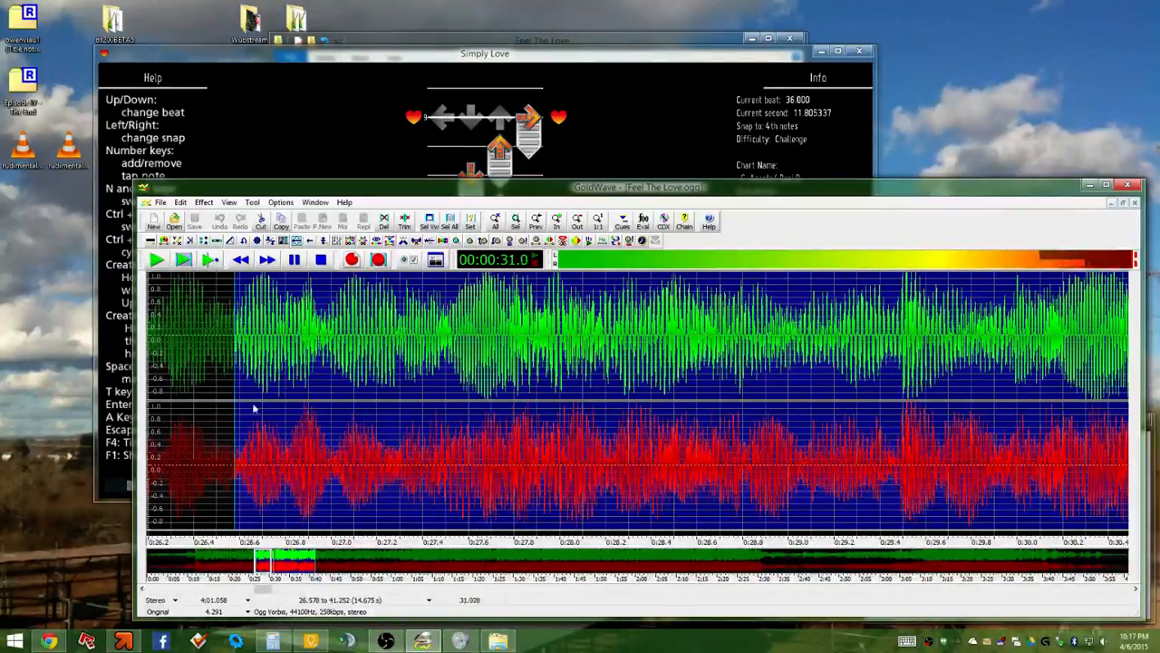
pyautogui.click(293, 260)
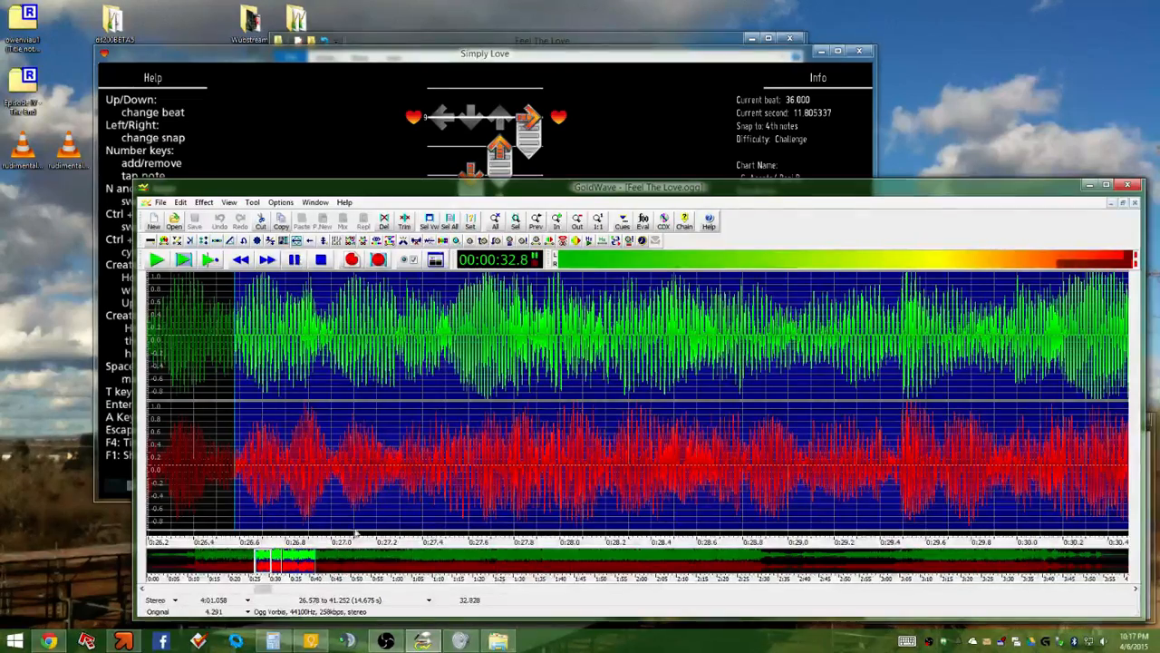
# Examine the waveform up close where the loud section begins, around 11.8 seconds
pyautogui.click(143, 589)
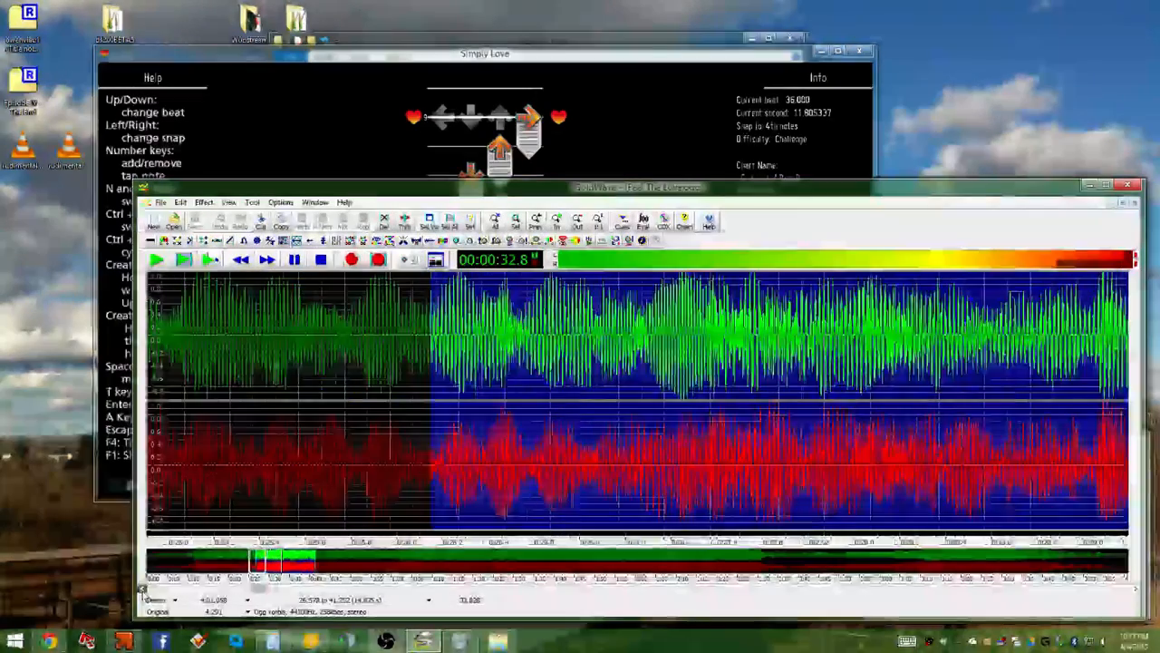
pyautogui.moveTo(143, 589); pyautogui.dragTo(143, 589)
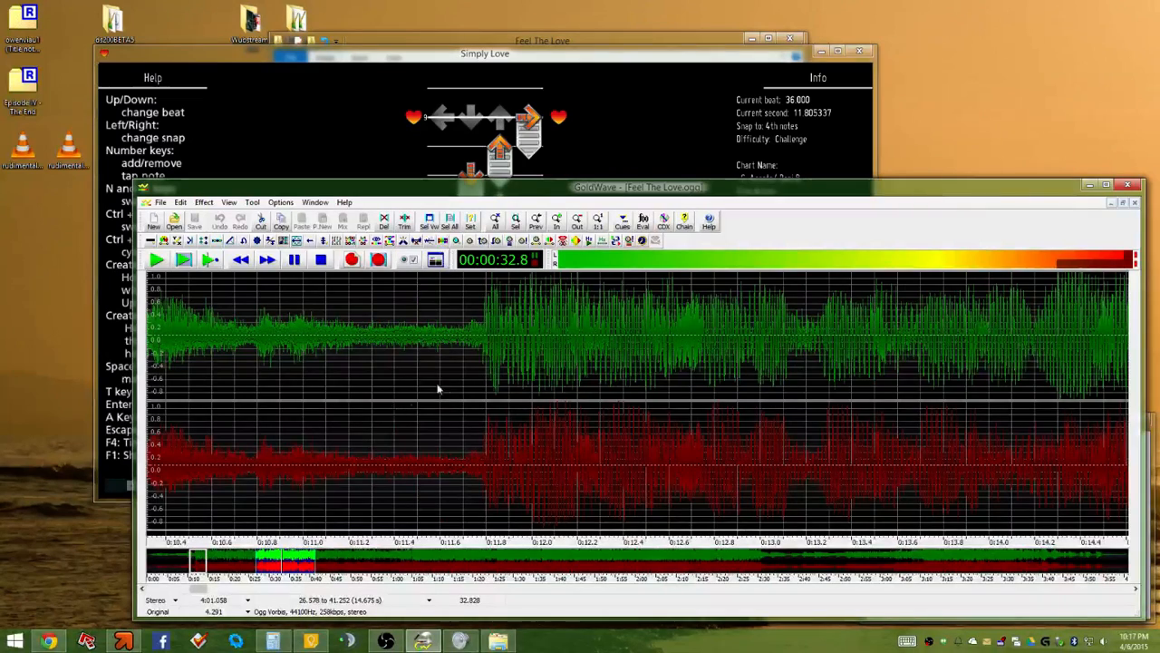
pyautogui.scroll(4, 531, 389)
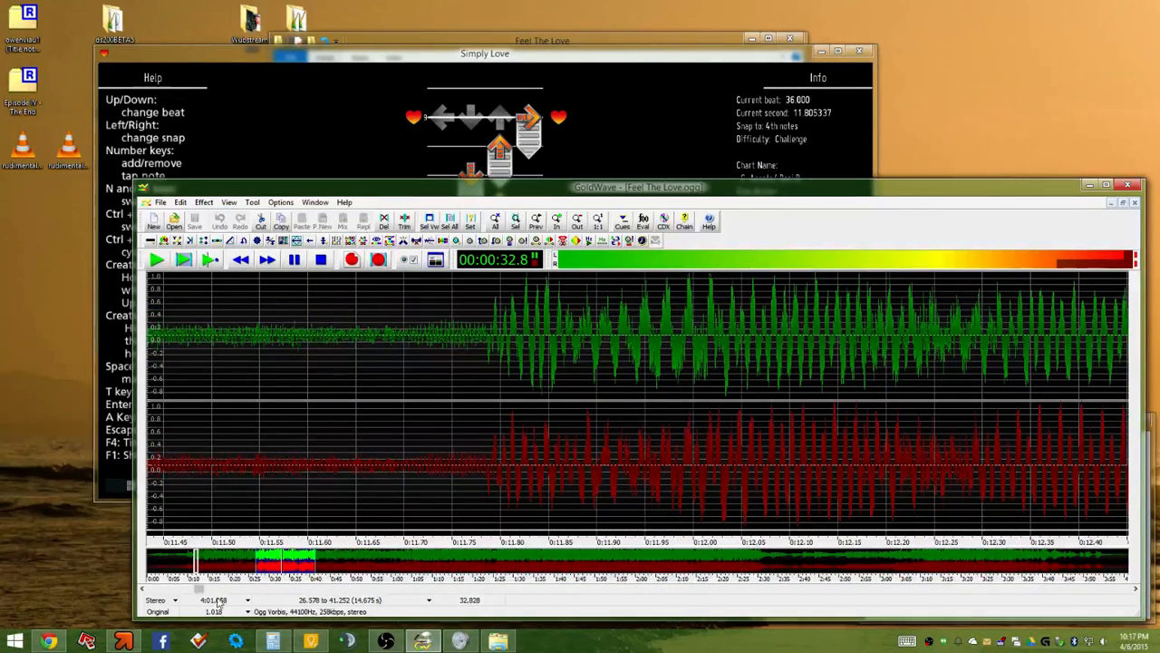
# Examine the waveform between about 45 and 57 seconds at several zoom levels for a distinct beat onset
pyautogui.moveTo(201, 591); pyautogui.dragTo(349, 589)
pyautogui.scroll(-3, 635, 421)
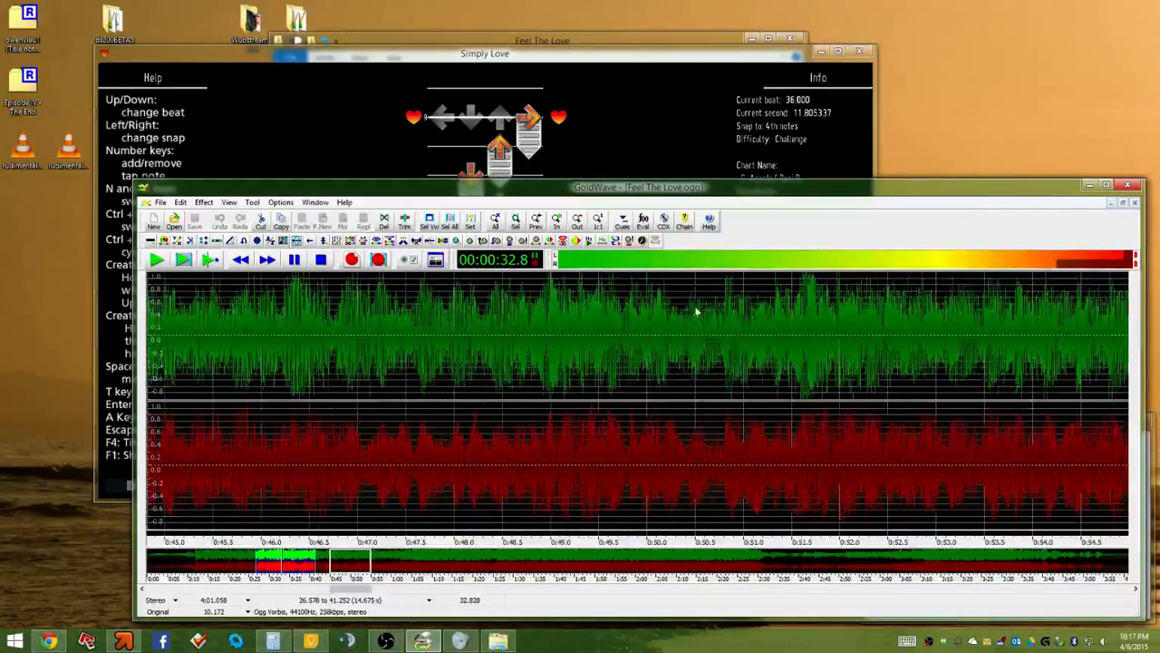
pyautogui.scroll(3, 664, 366)
pyautogui.scroll(-3, 897, 360)
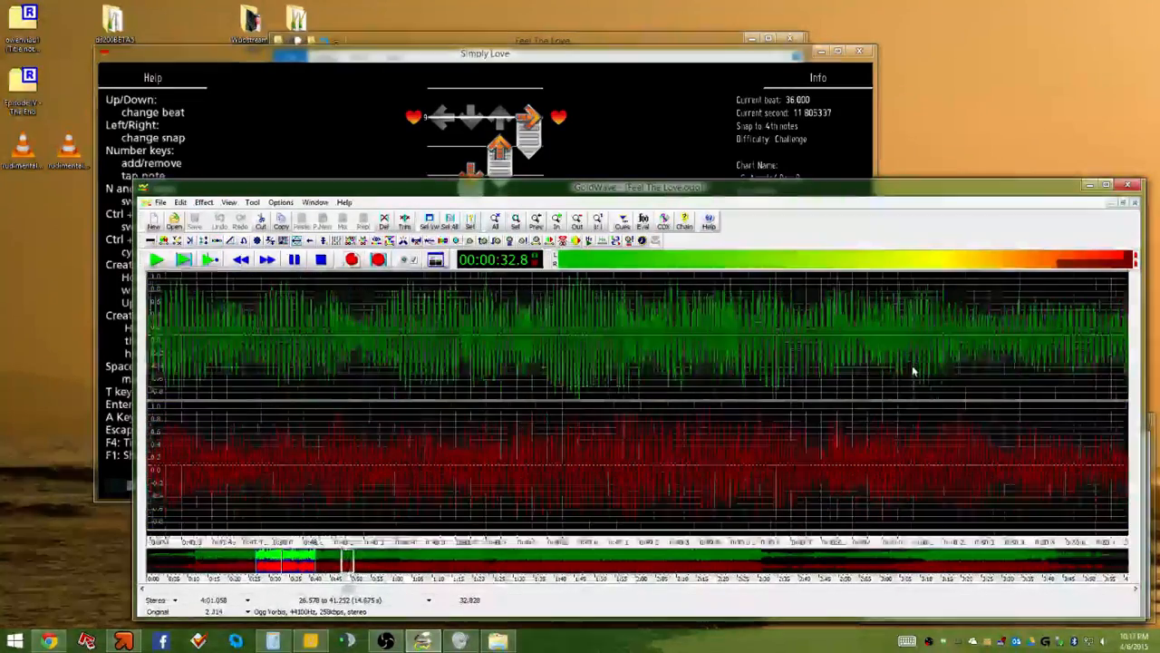
pyautogui.scroll(4, 1057, 336)
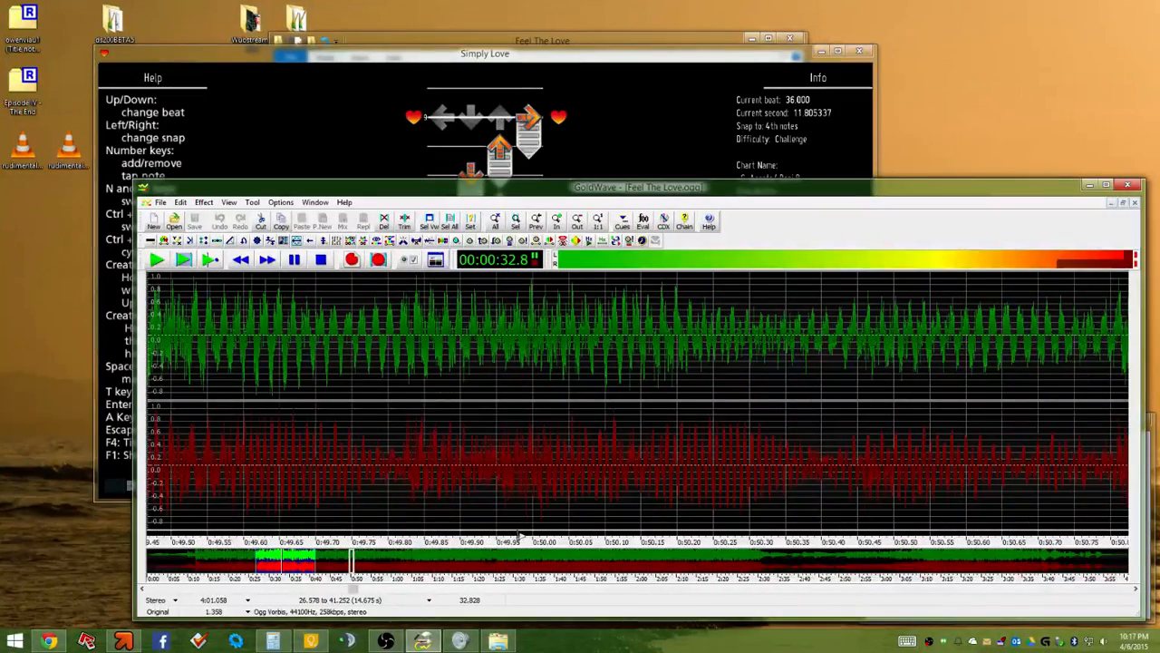
pyautogui.moveTo(353, 590); pyautogui.dragTo(357, 594)
pyautogui.scroll(-3, 731, 402)
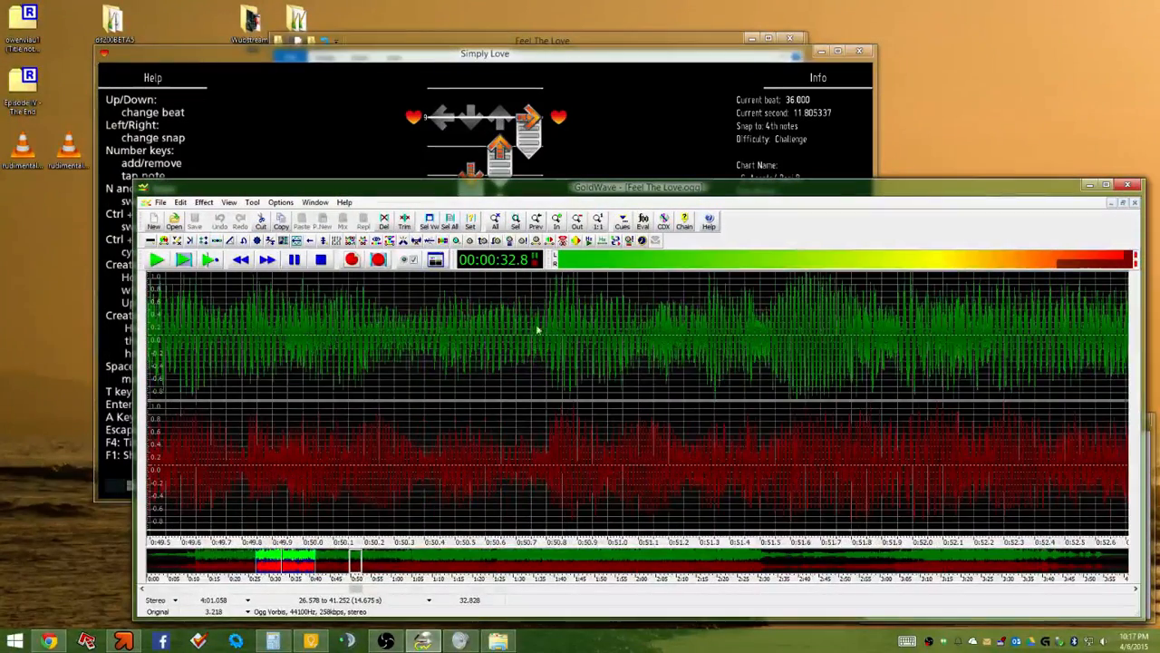
pyautogui.scroll(10, 537, 331)
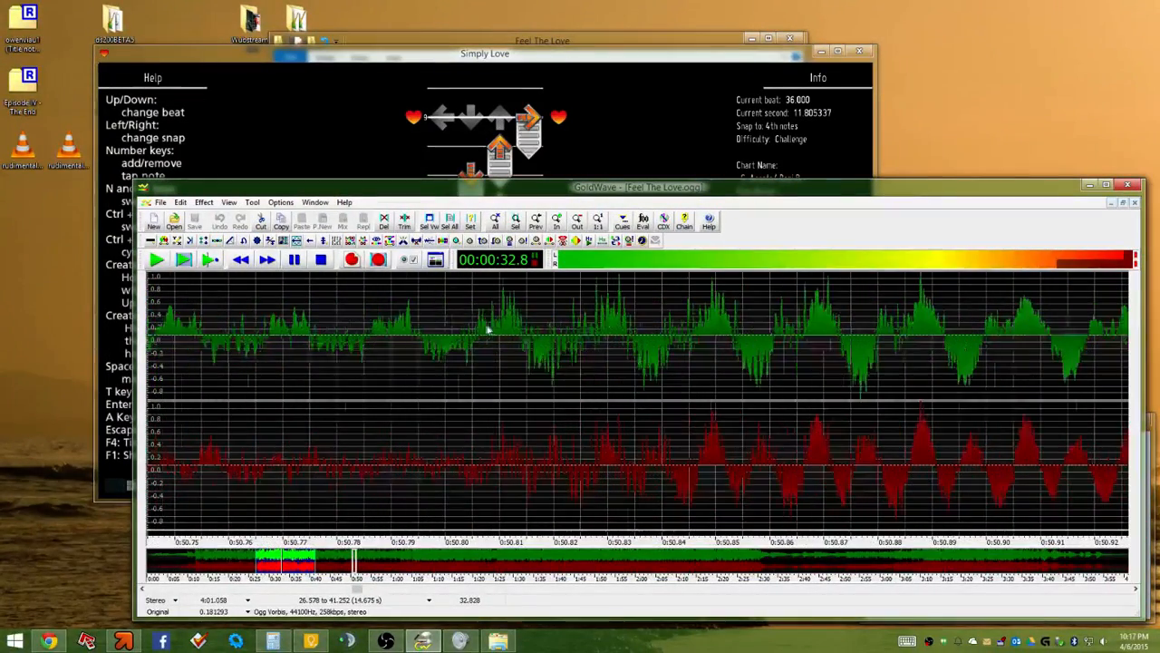
pyautogui.scroll(-8, 513, 334)
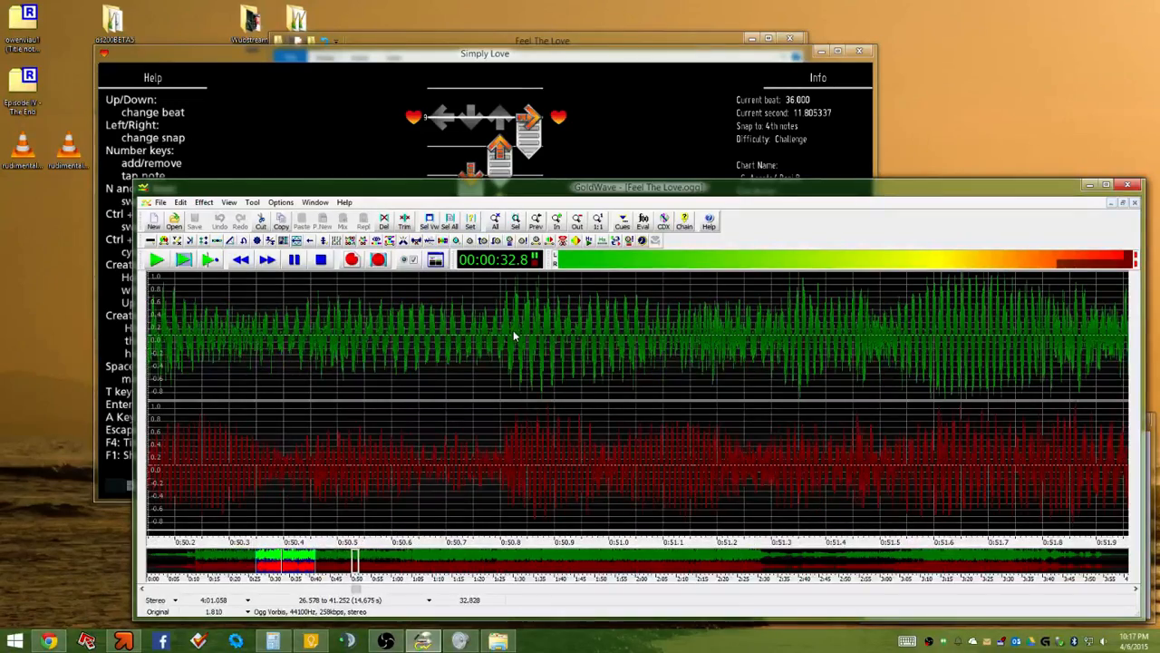
pyautogui.scroll(-6, 513, 333)
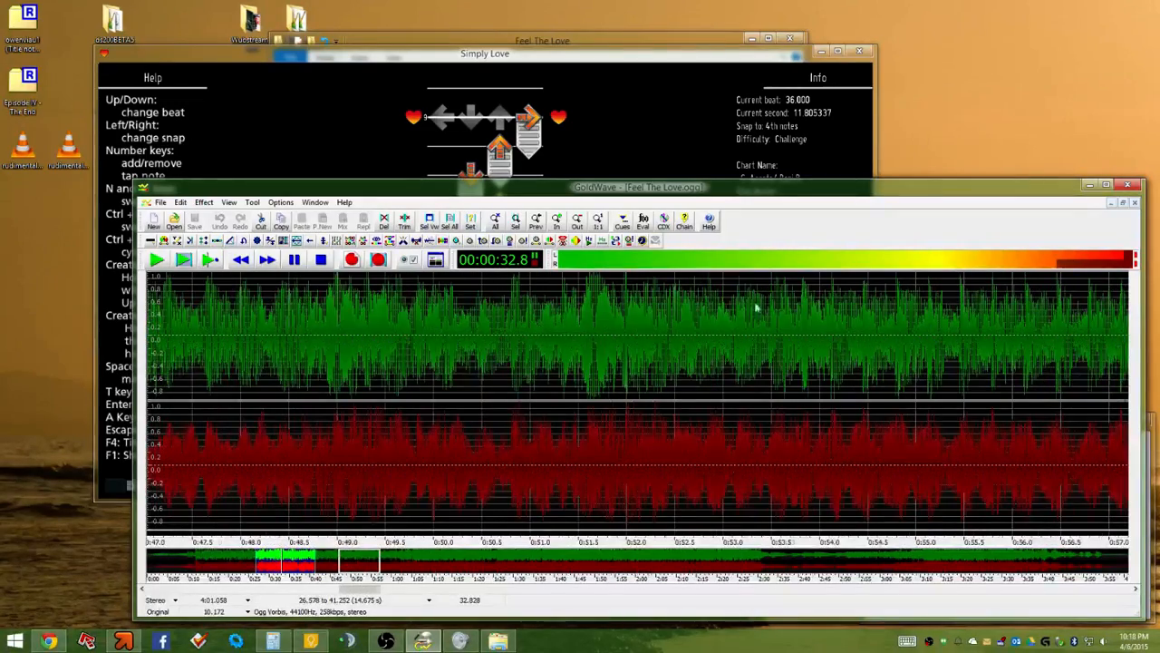
pyautogui.scroll(10, 780, 317)
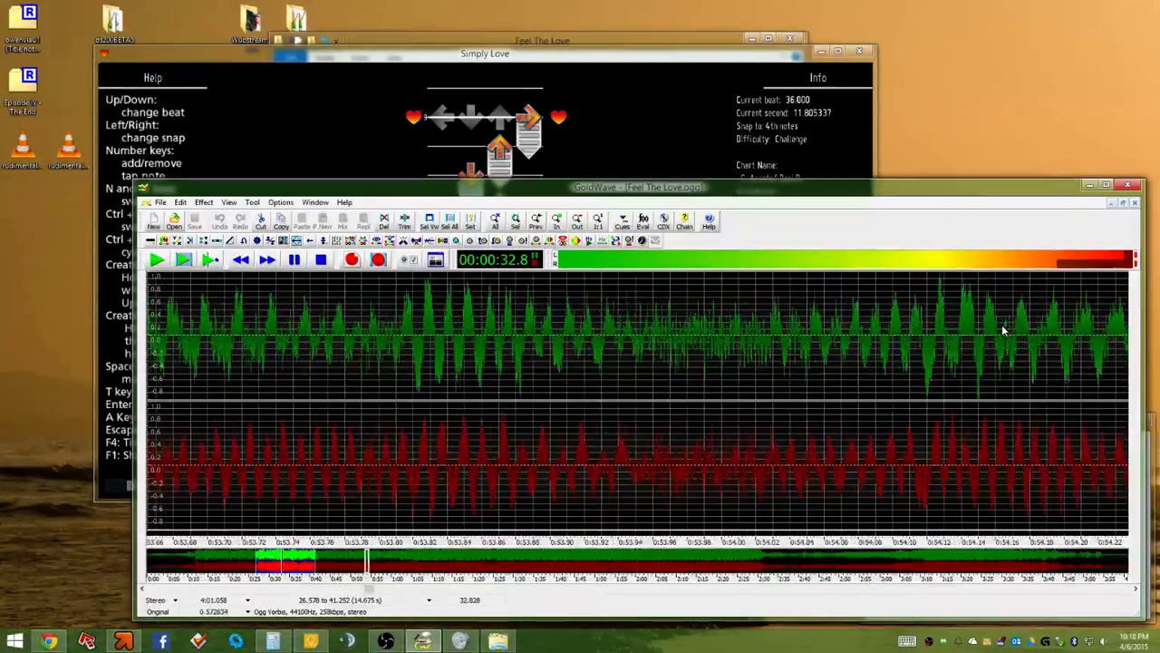
pyautogui.scroll(-8, 1001, 331)
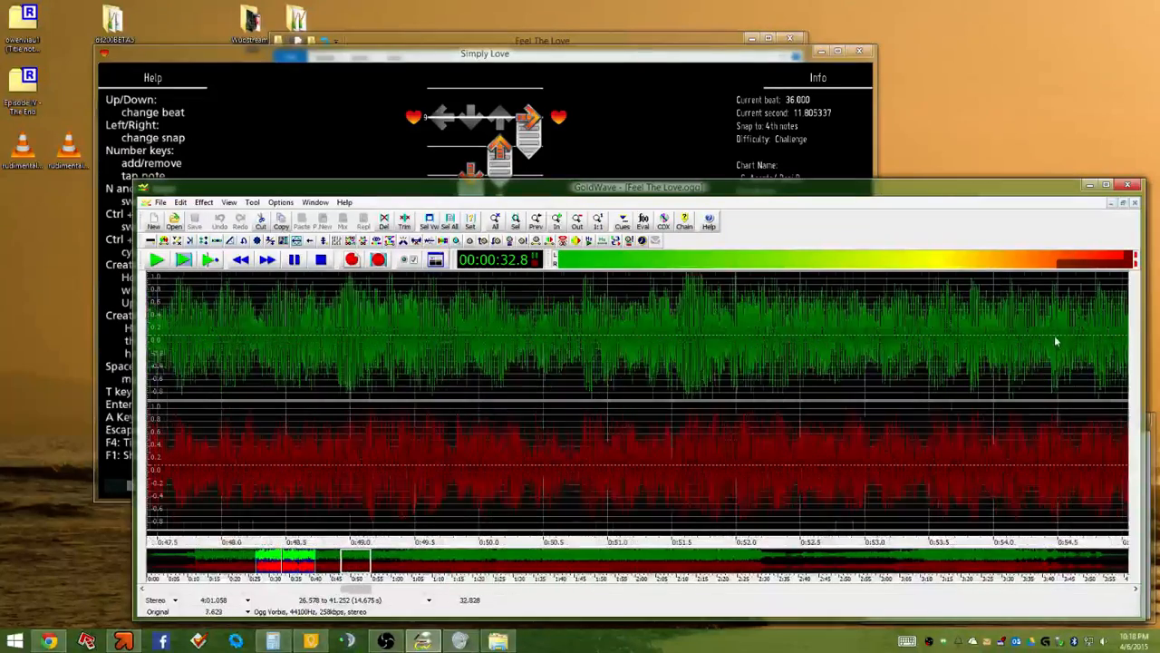
pyautogui.scroll(10, 1056, 340)
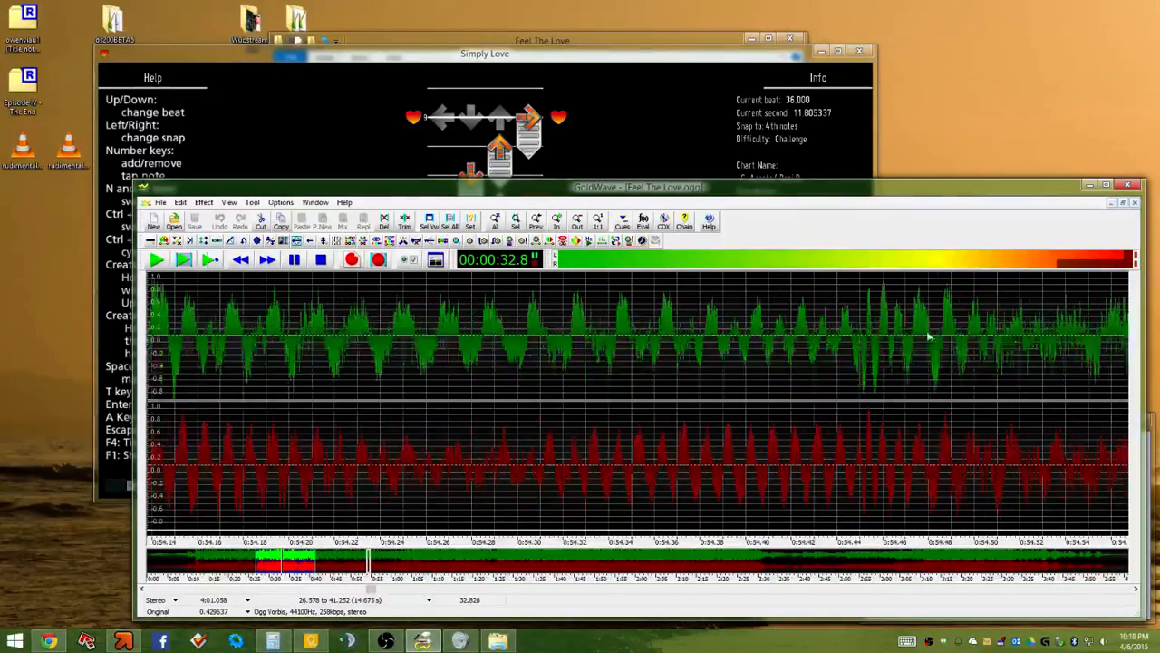
pyautogui.scroll(1, 865, 340)
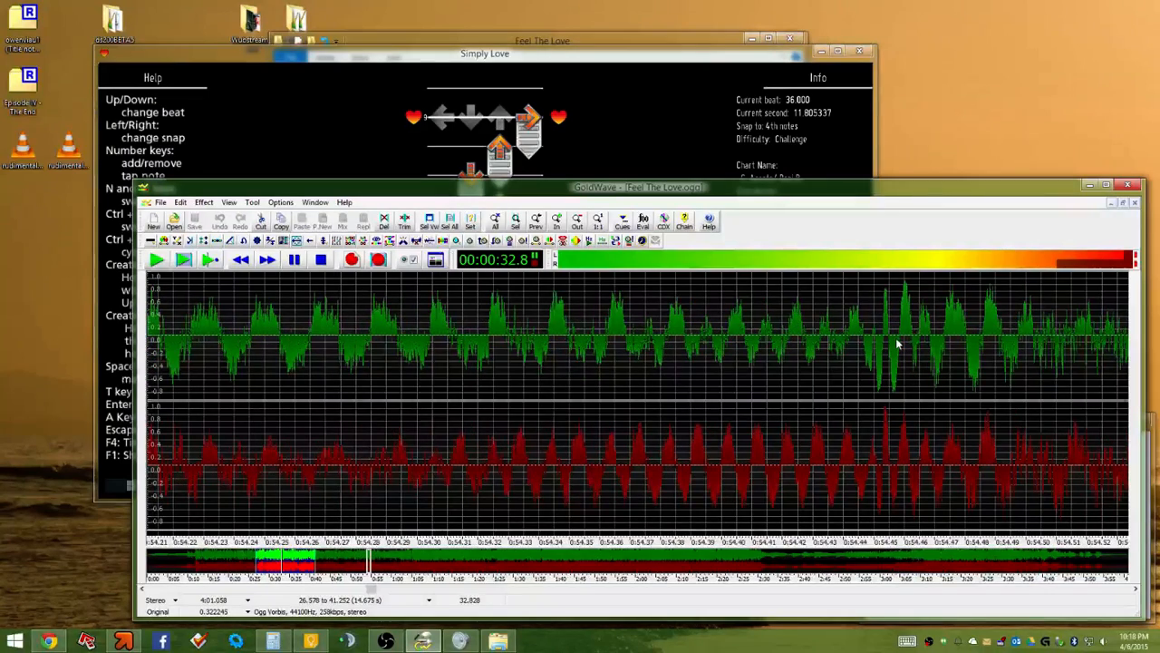
pyautogui.scroll(-2, 909, 345)
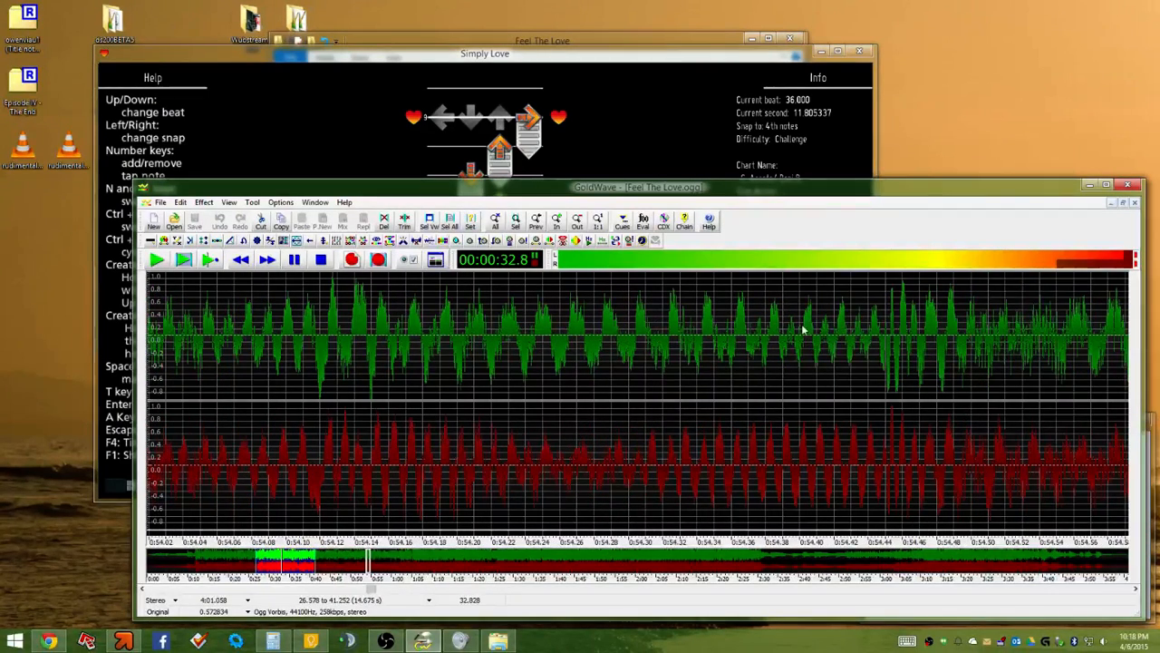
# Select and play two short passages in turn, about 54.405 to 54.556 seconds and about 54.281 to 54.668 seconds
pyautogui.moveTo(807, 330); pyautogui.dragTo(1067, 326)
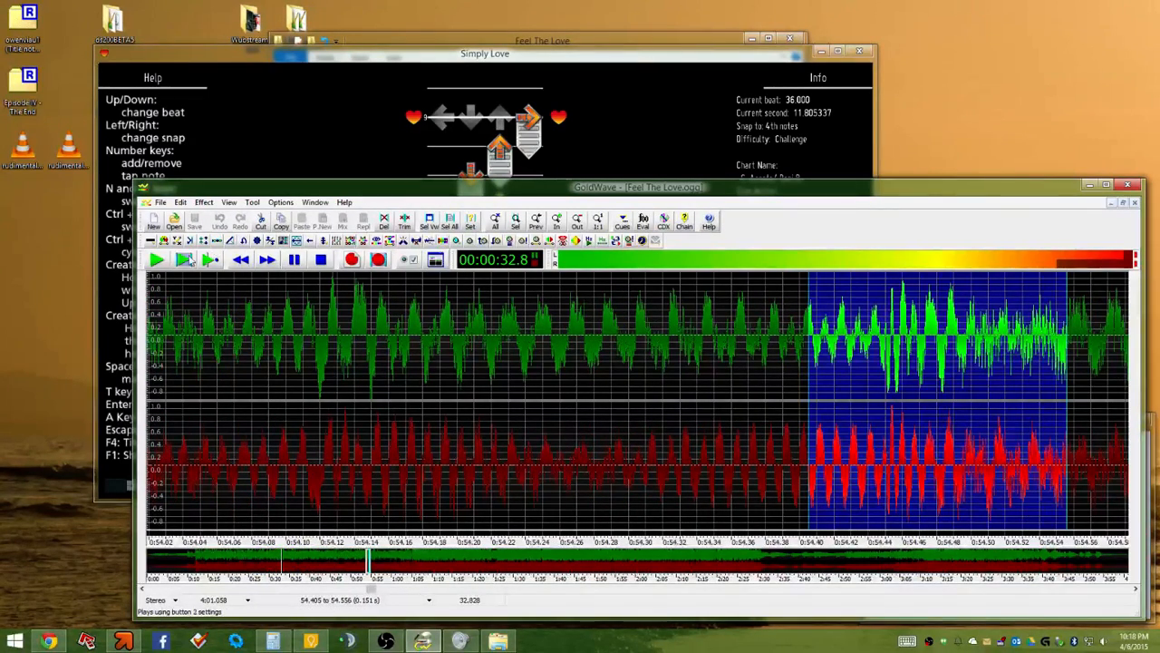
pyautogui.click(184, 260)
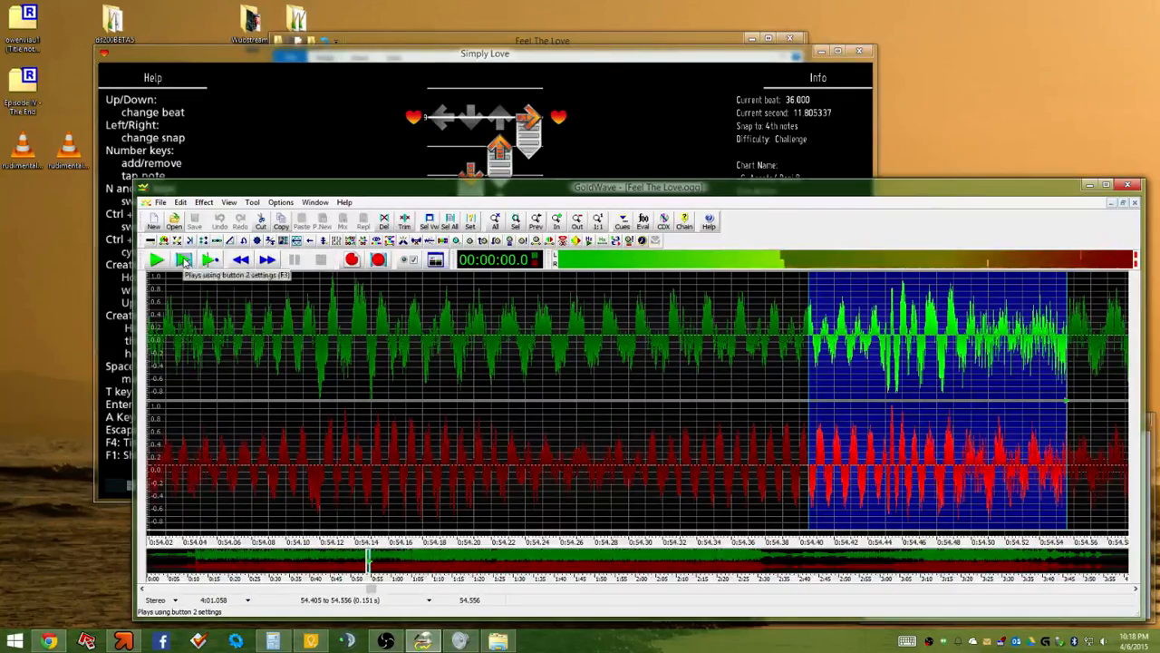
pyautogui.scroll(5, 885, 361)
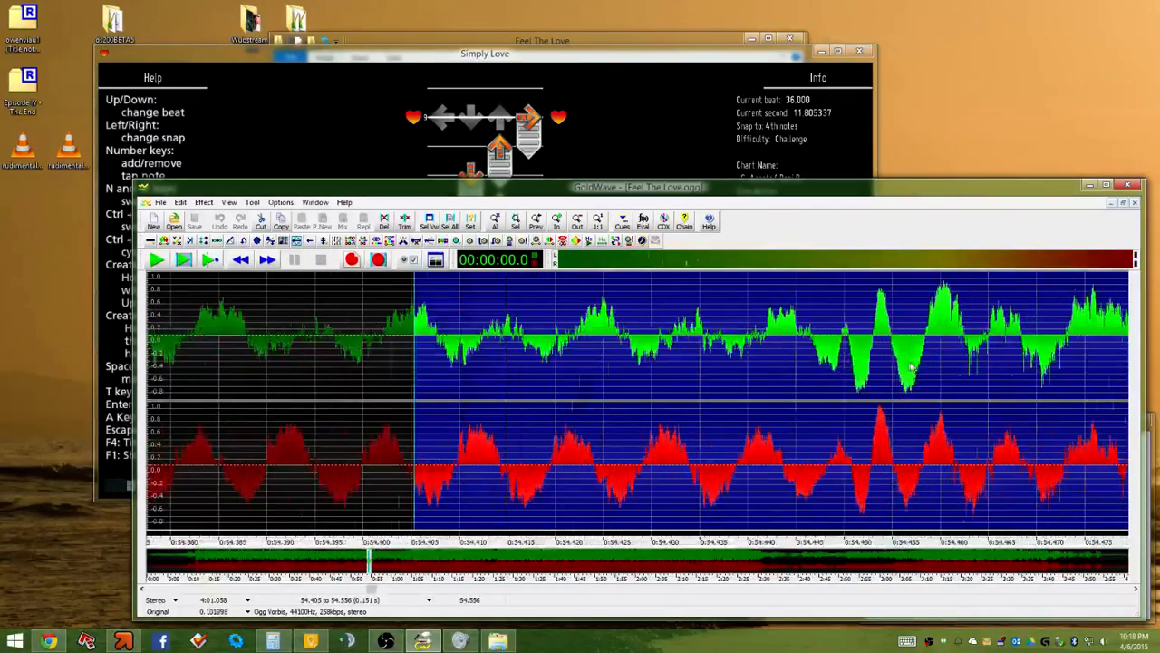
pyautogui.scroll(-8, 884, 348)
pyautogui.scroll(-4, 884, 346)
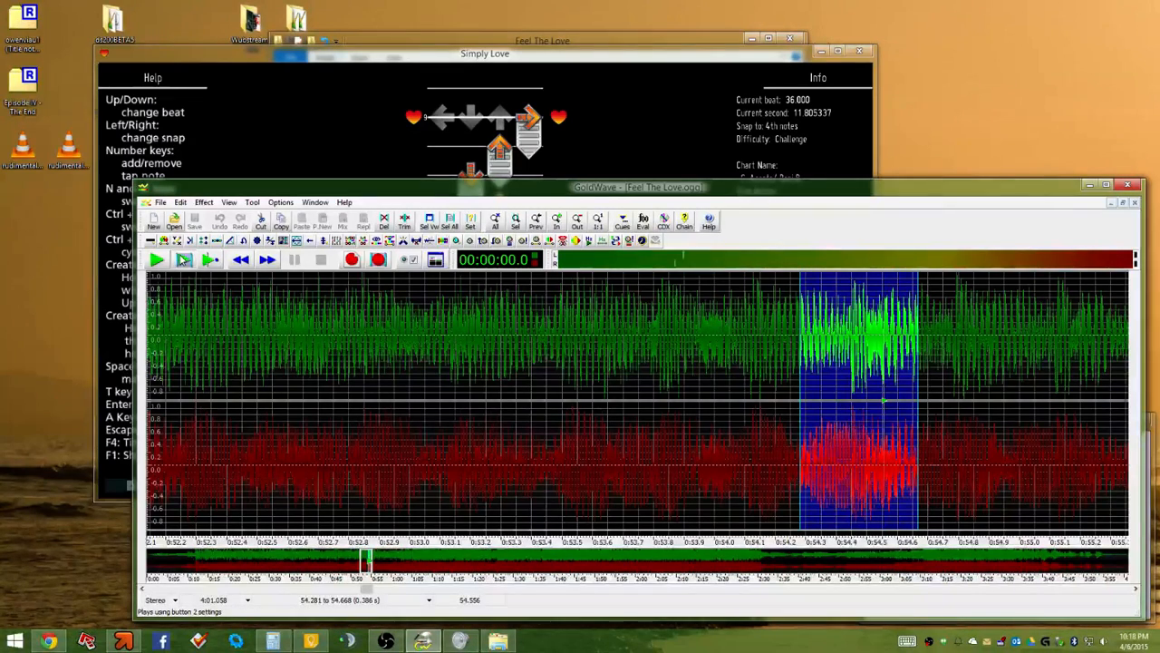
pyautogui.click(184, 261)
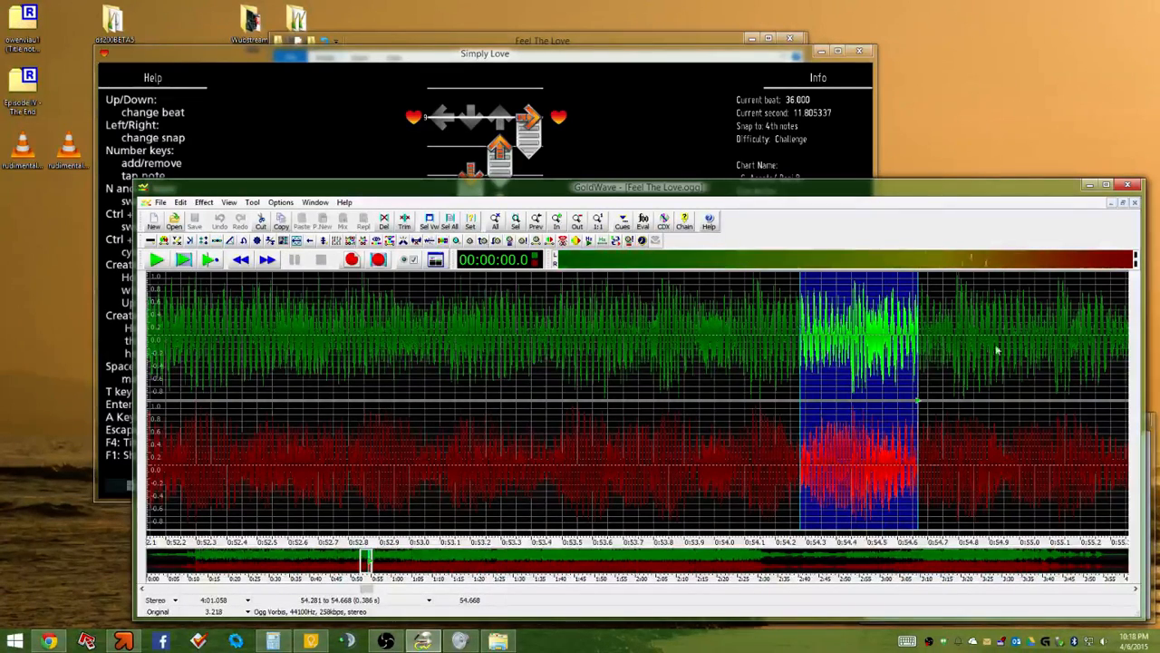
# Select the waveform from about 54.728 to 55.639 seconds and play the selection
pyautogui.scroll(-3, 1026, 344)
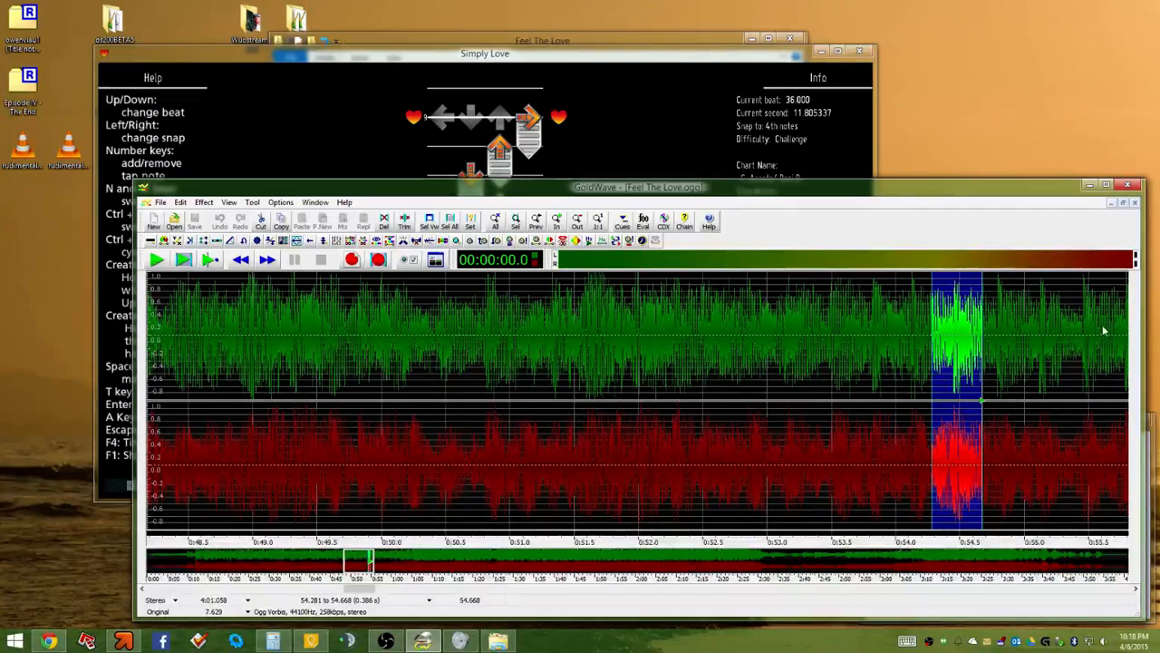
pyautogui.scroll(1, 1122, 329)
pyautogui.scroll(2, 1122, 329)
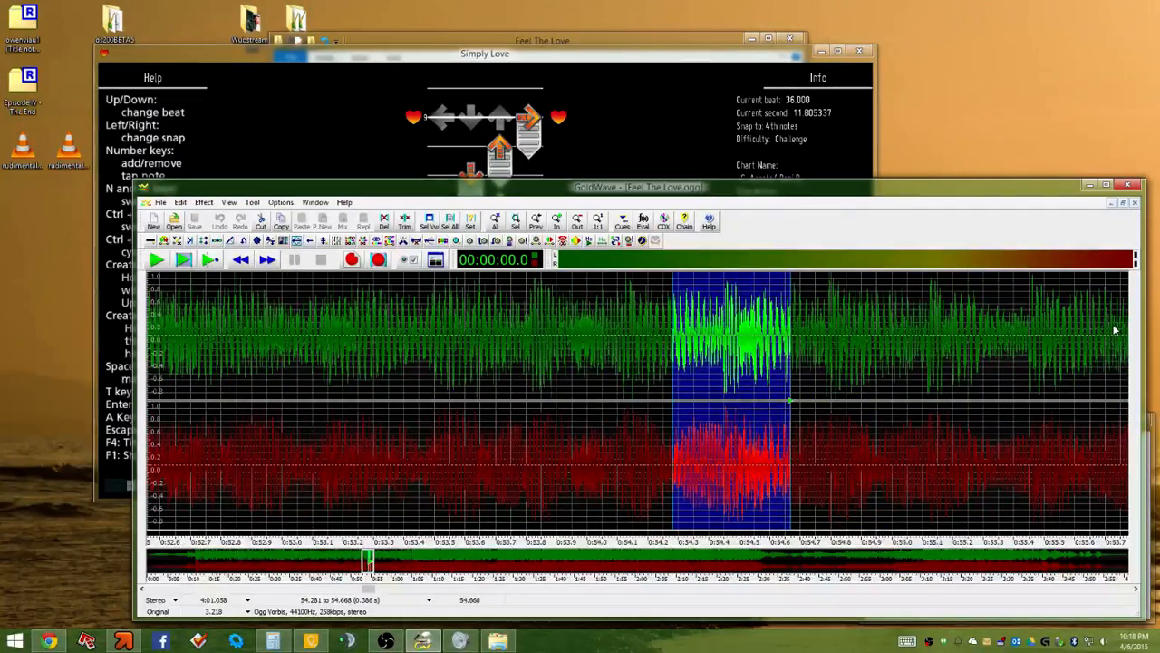
pyautogui.scroll(1, 1115, 330)
pyautogui.scroll(1, 1115, 330)
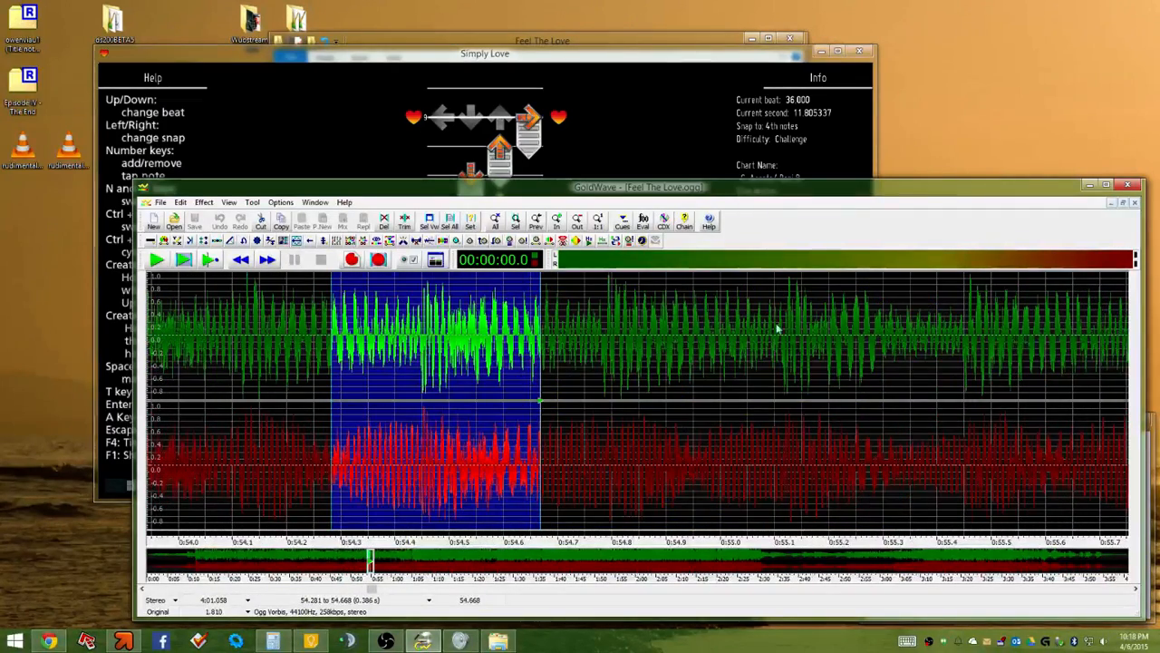
pyautogui.moveTo(573, 313); pyautogui.dragTo(1070, 326)
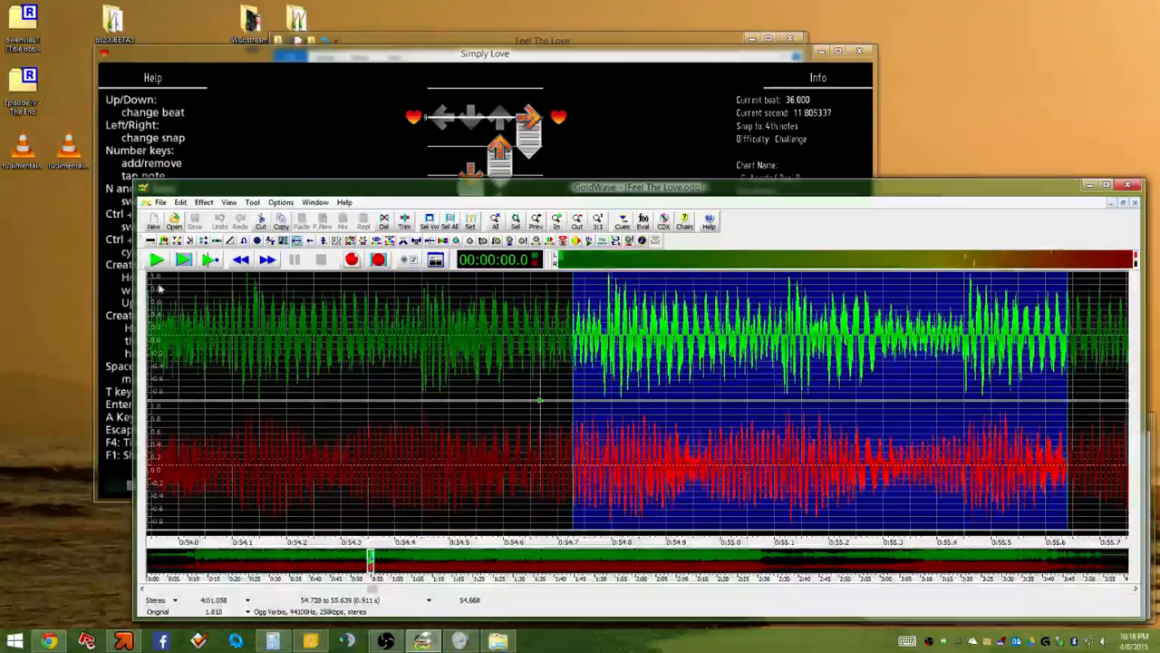
pyautogui.click(179, 263)
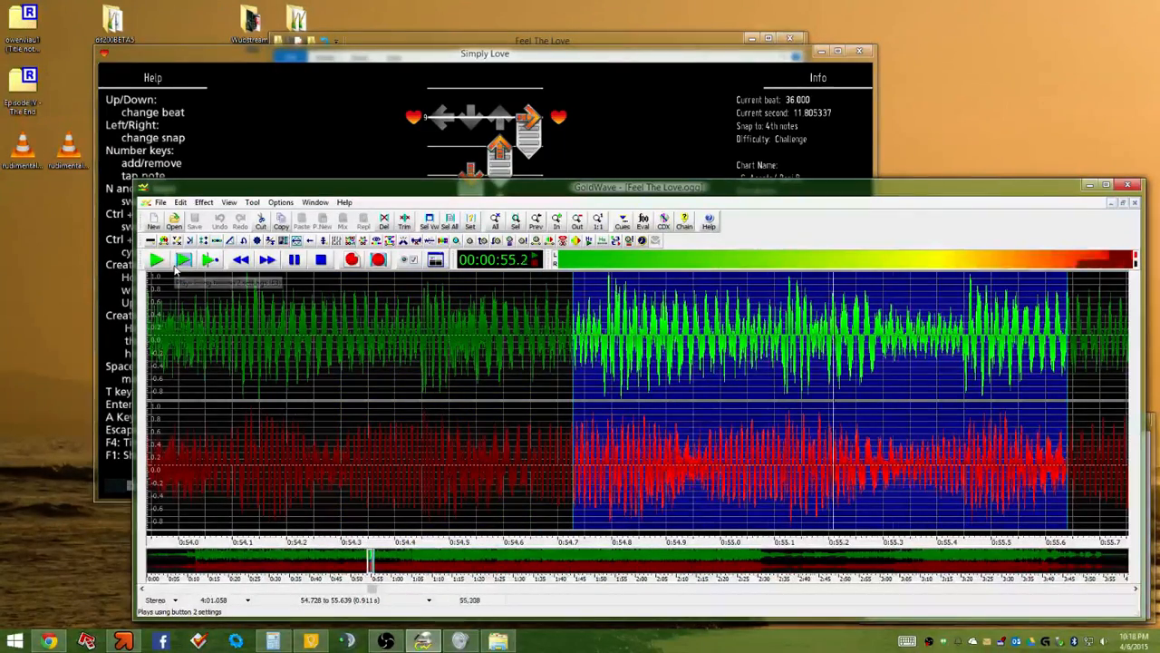
# Select the beat's onset peak from about 54.794 to 54.811 seconds
pyautogui.scroll(3, 603, 303)
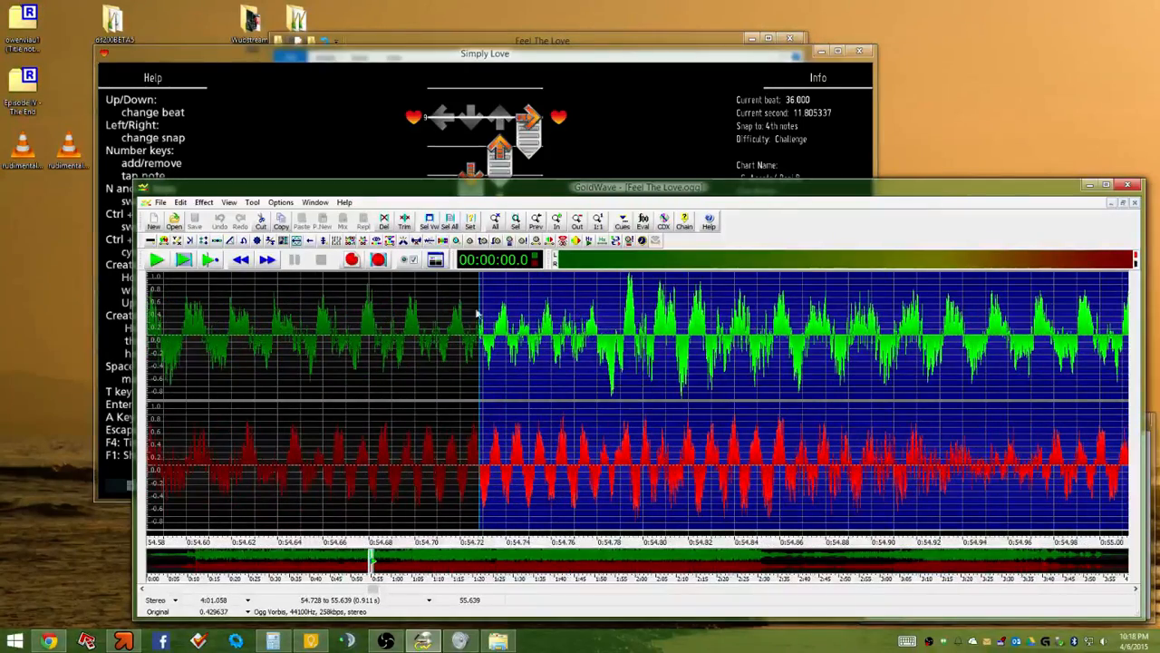
pyautogui.scroll(2, 585, 328)
pyautogui.moveTo(620, 317); pyautogui.dragTo(713, 331)
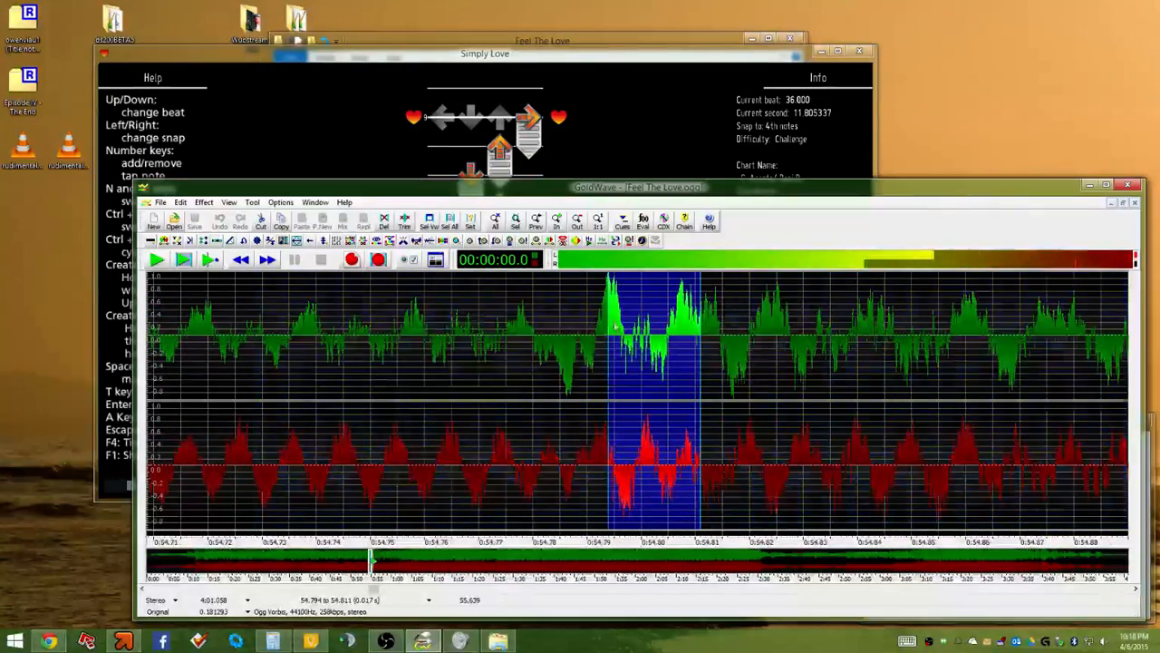
pyautogui.scroll(2, 639, 343)
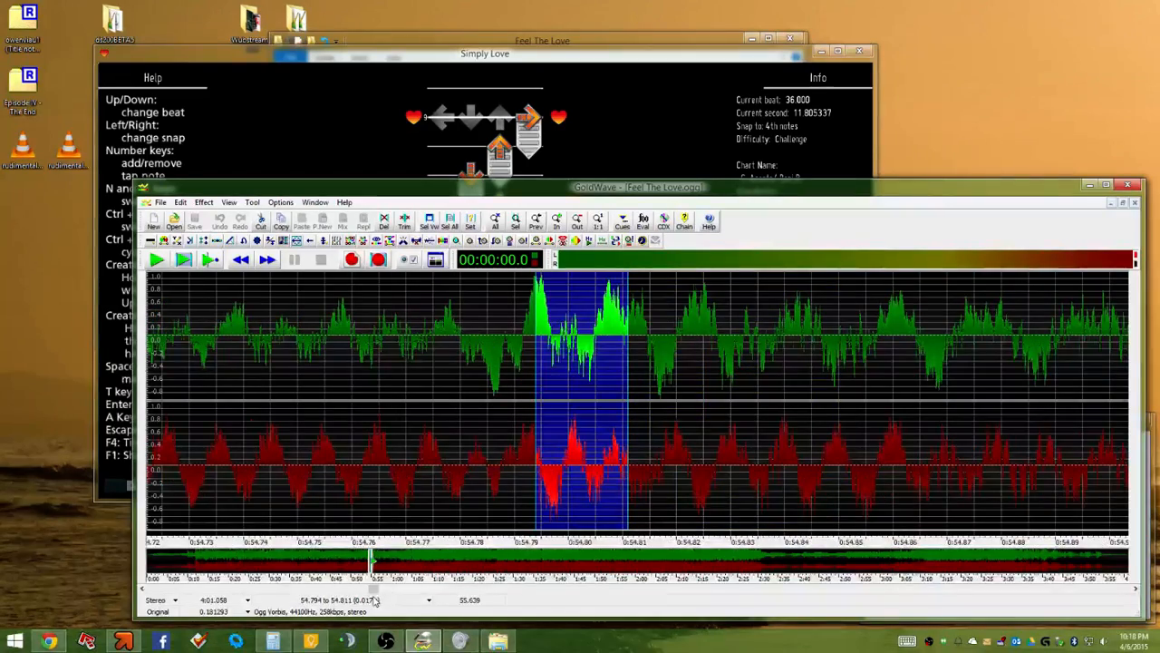
# Examine the waveform between about 11 and 30 seconds at several zoom levels for a distinct beat onset
pyautogui.moveTo(374, 589); pyautogui.dragTo(270, 589)
pyautogui.scroll(-6, 354, 459)
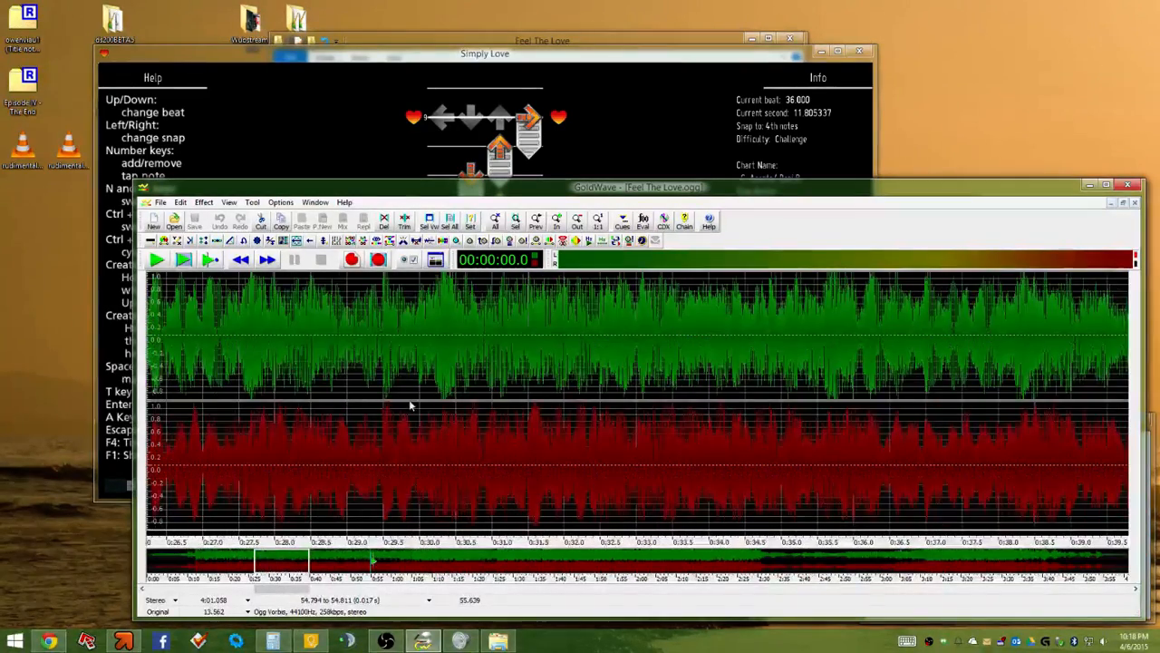
pyautogui.scroll(4, 389, 308)
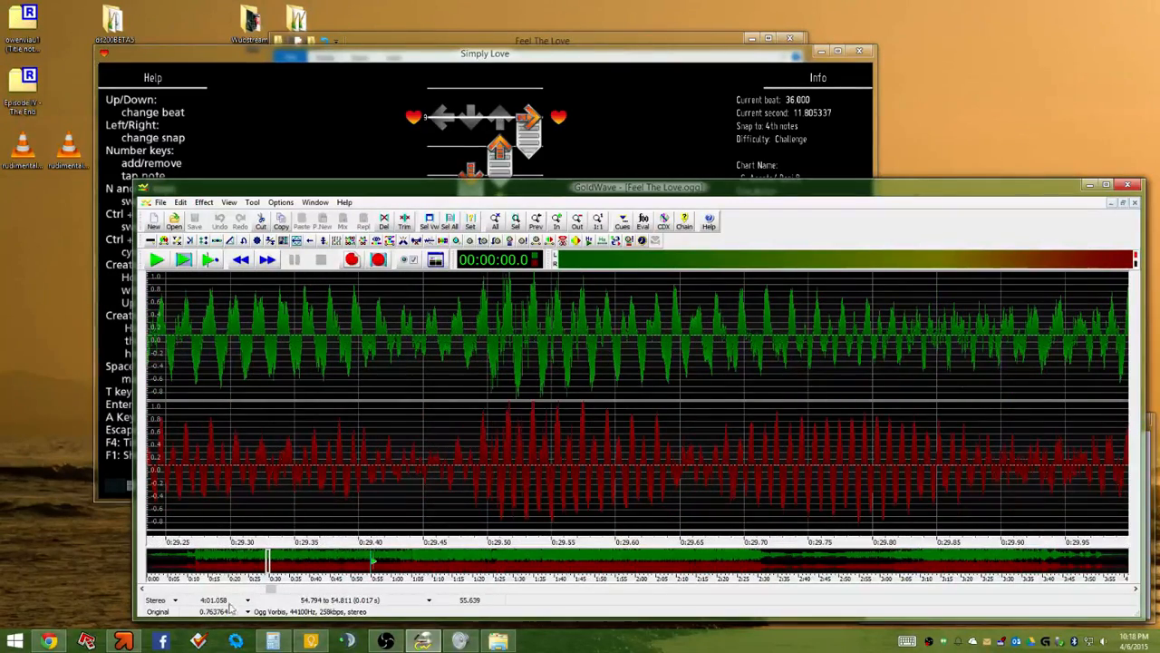
pyautogui.scroll(-5, 292, 404)
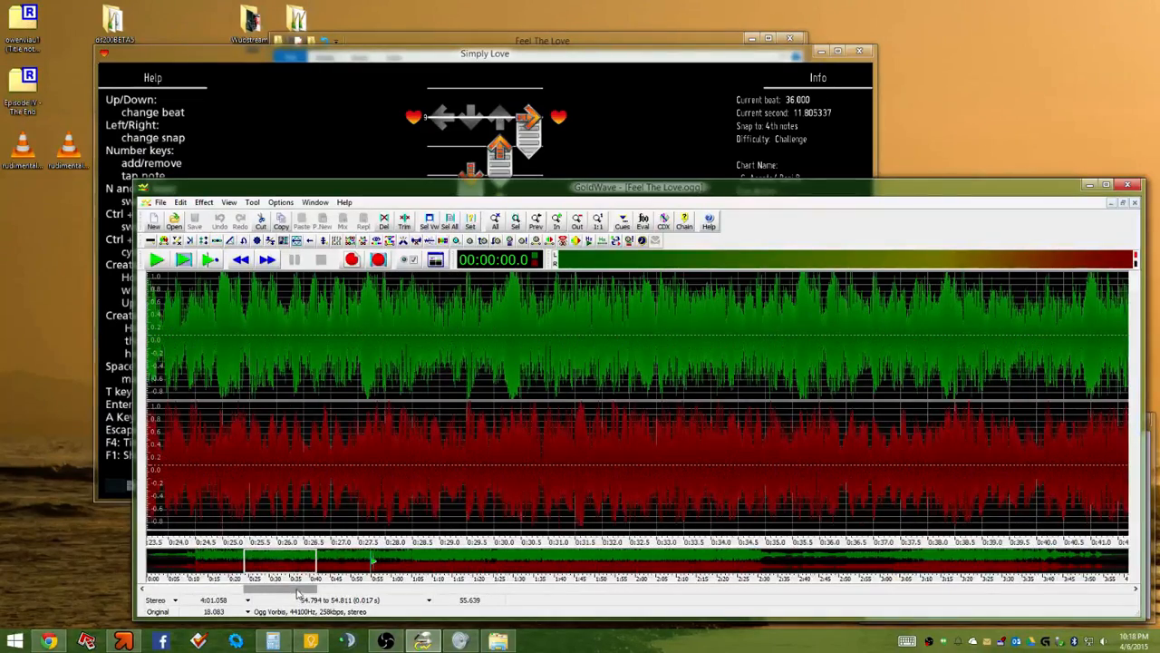
pyautogui.moveTo(297, 591); pyautogui.dragTo(244, 613)
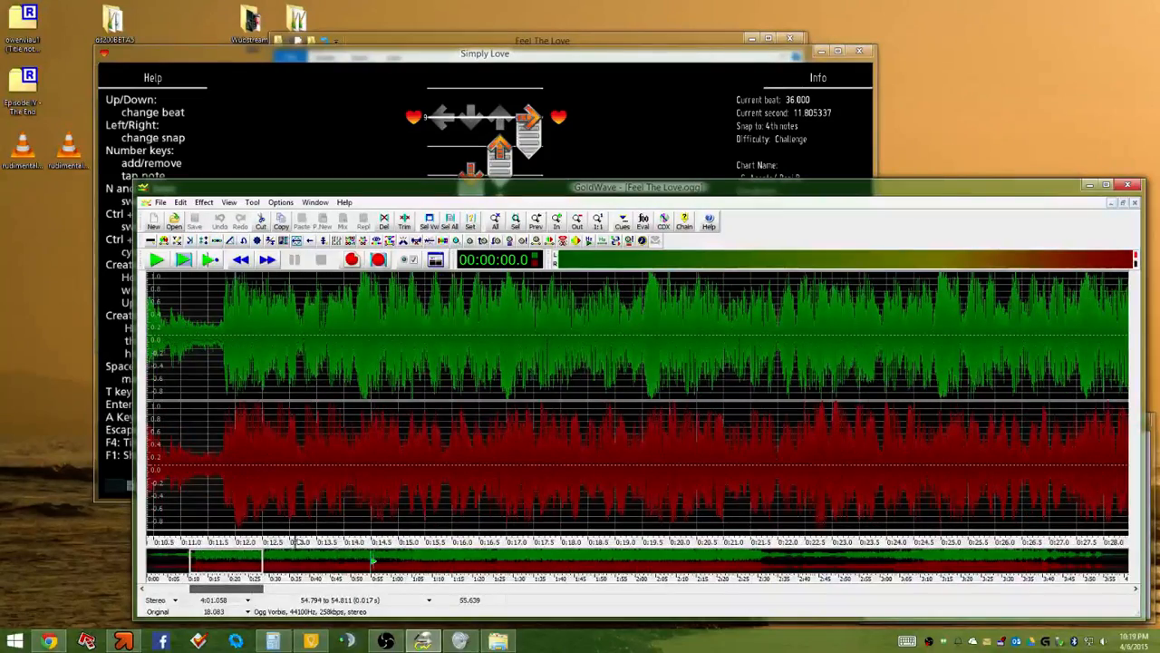
pyautogui.scroll(2, 421, 359)
pyautogui.scroll(2, 420, 359)
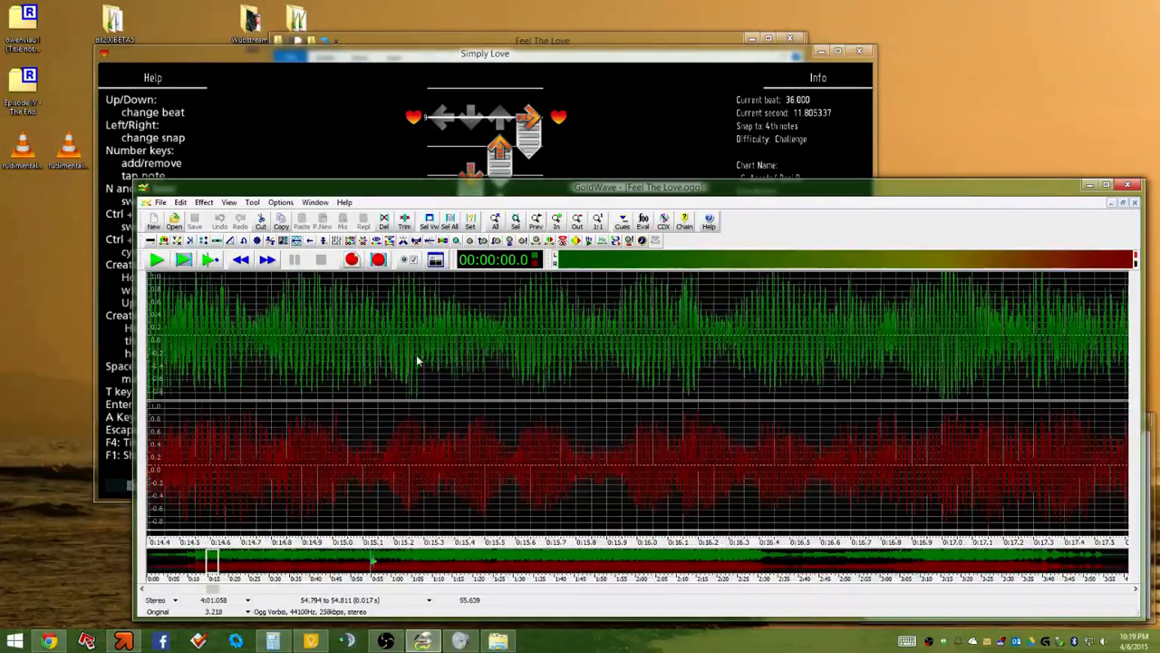
pyautogui.scroll(-3, 732, 360)
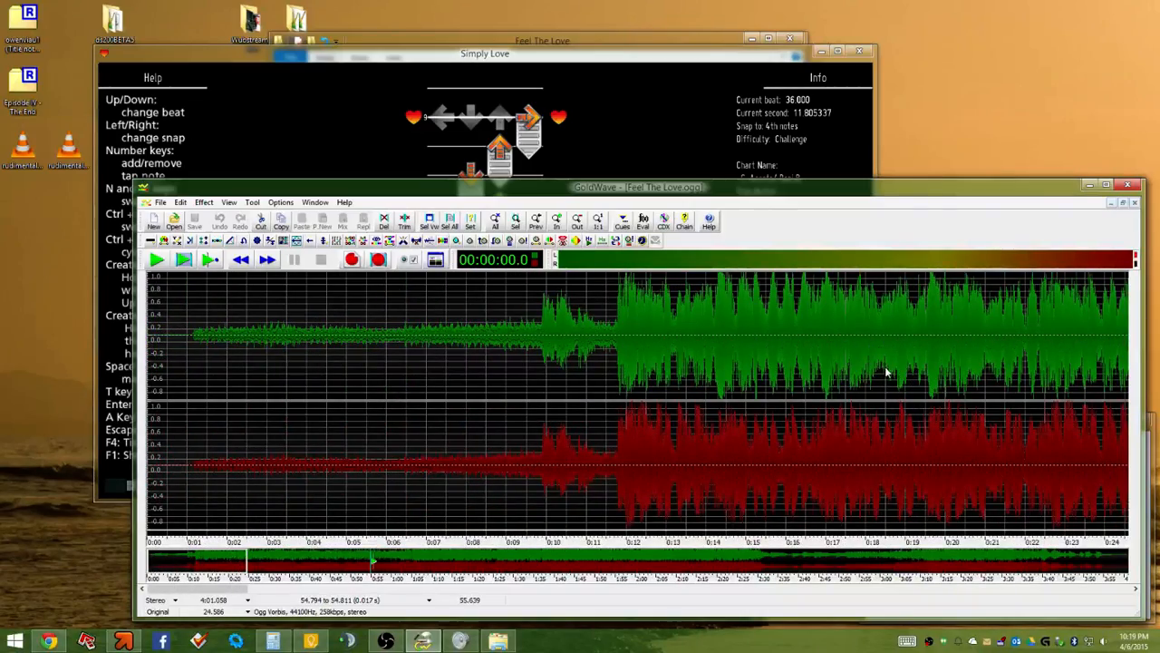
pyautogui.scroll(3, 766, 354)
pyautogui.scroll(4, 299, 340)
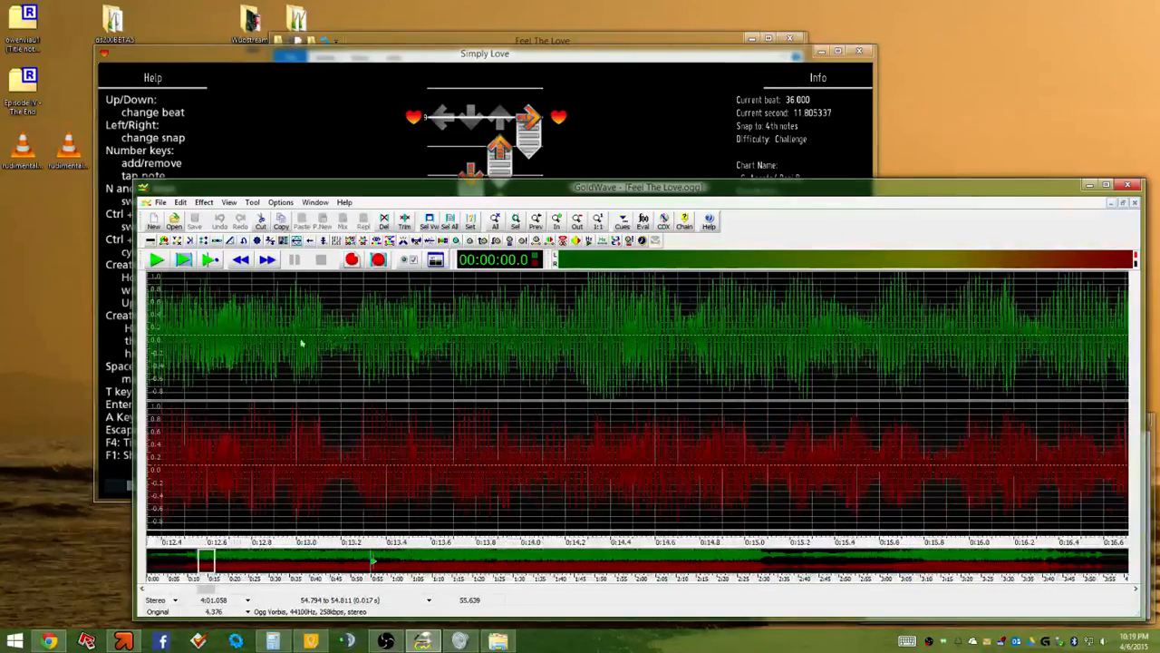
pyautogui.scroll(-5, 390, 344)
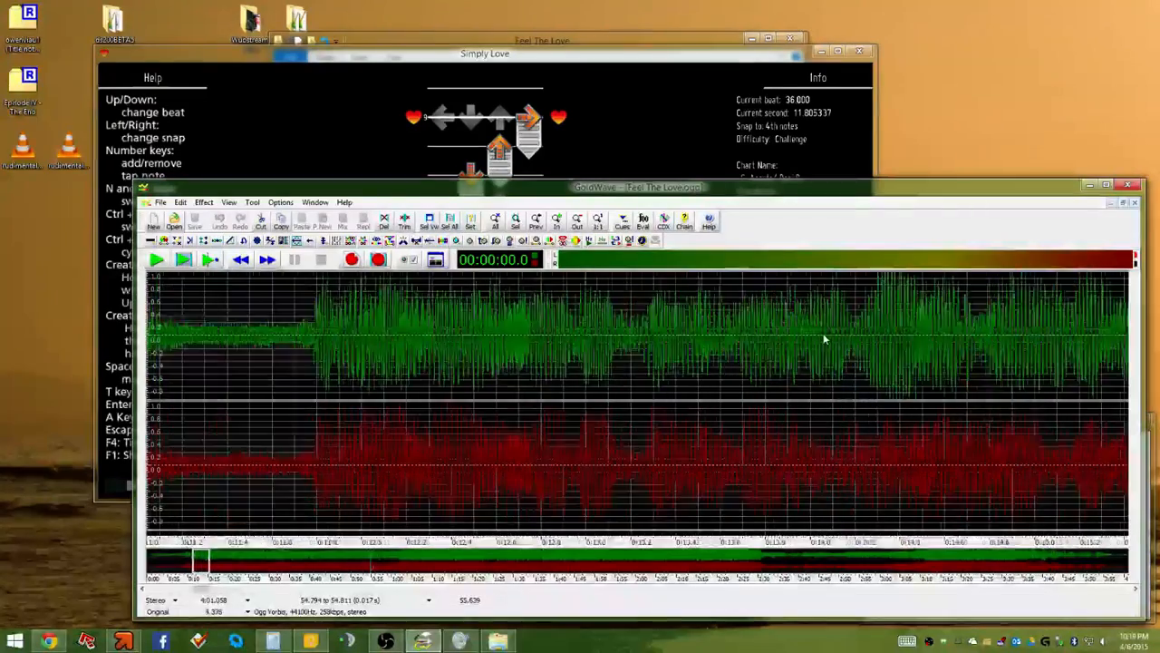
pyautogui.scroll(-1, 857, 338)
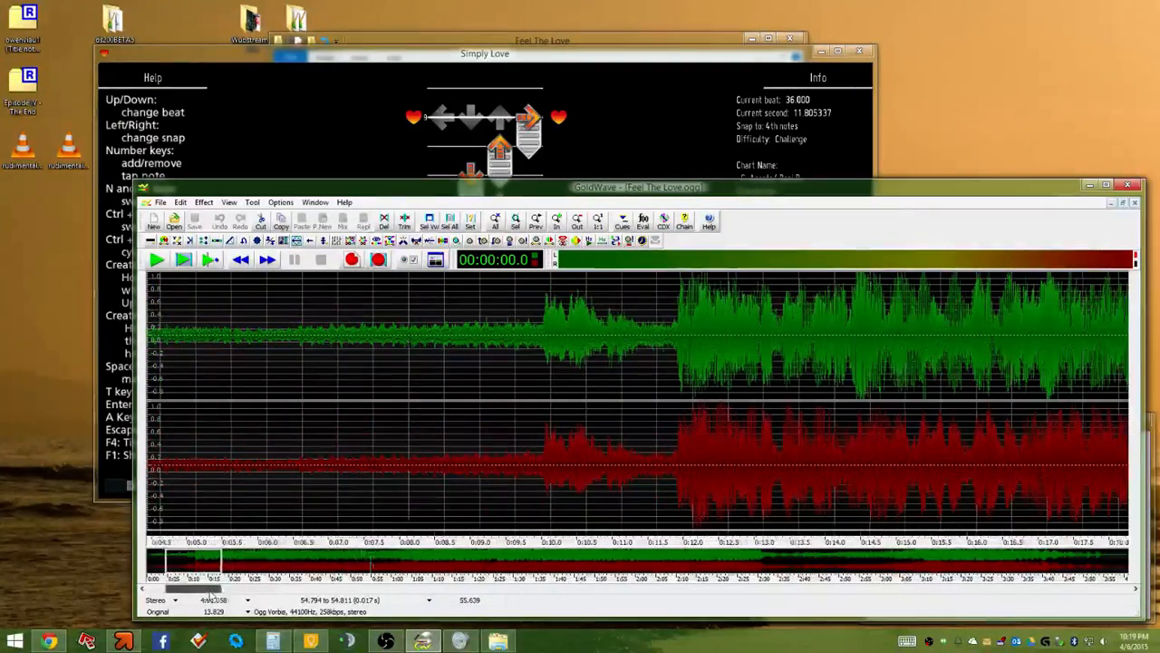
pyautogui.moveTo(195, 589); pyautogui.dragTo(278, 592)
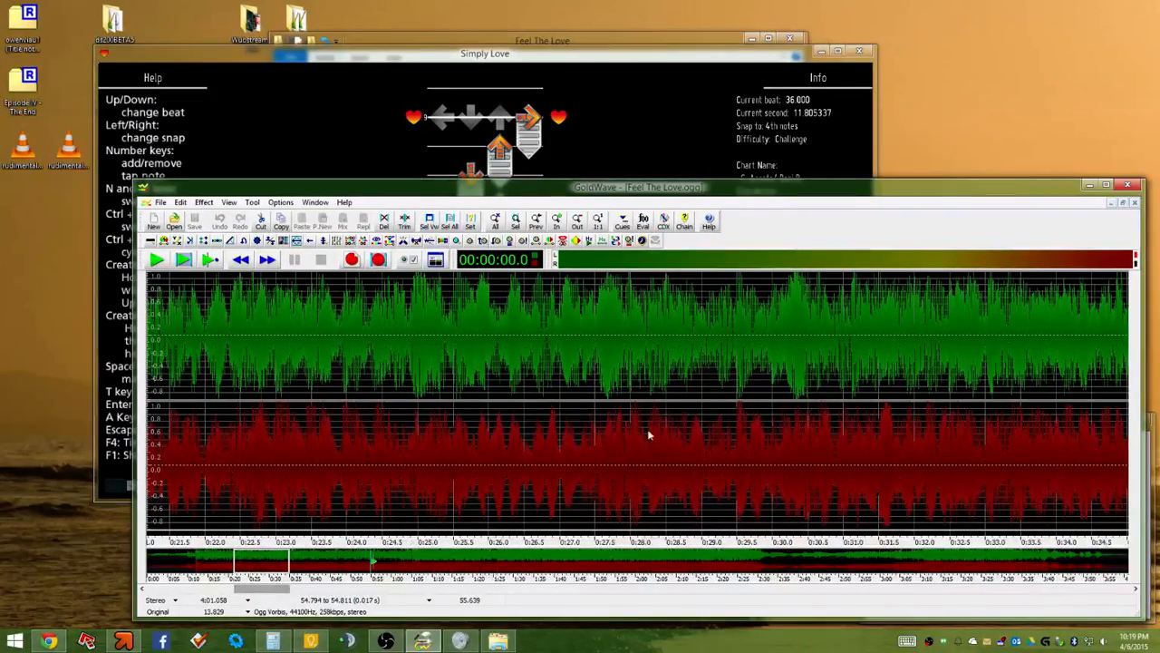
# Select the beat onset from about 29.495 to 29.515 seconds and play the selection
pyautogui.scroll(5, 738, 335)
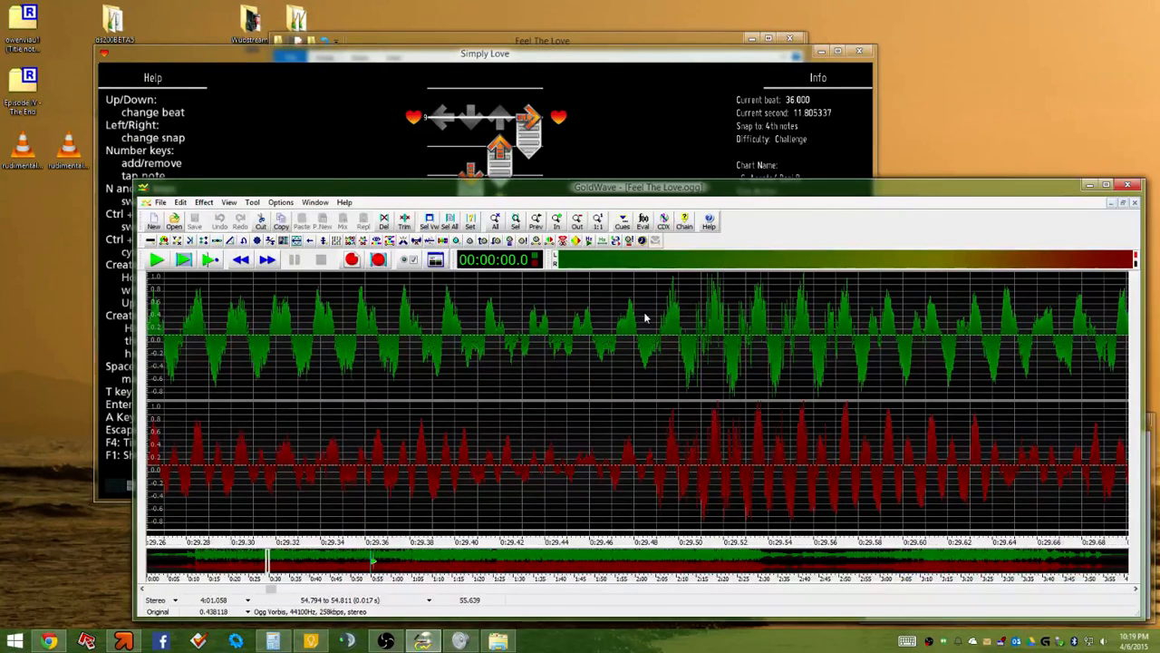
pyautogui.scroll(-3, 547, 402)
pyautogui.scroll(3, 575, 428)
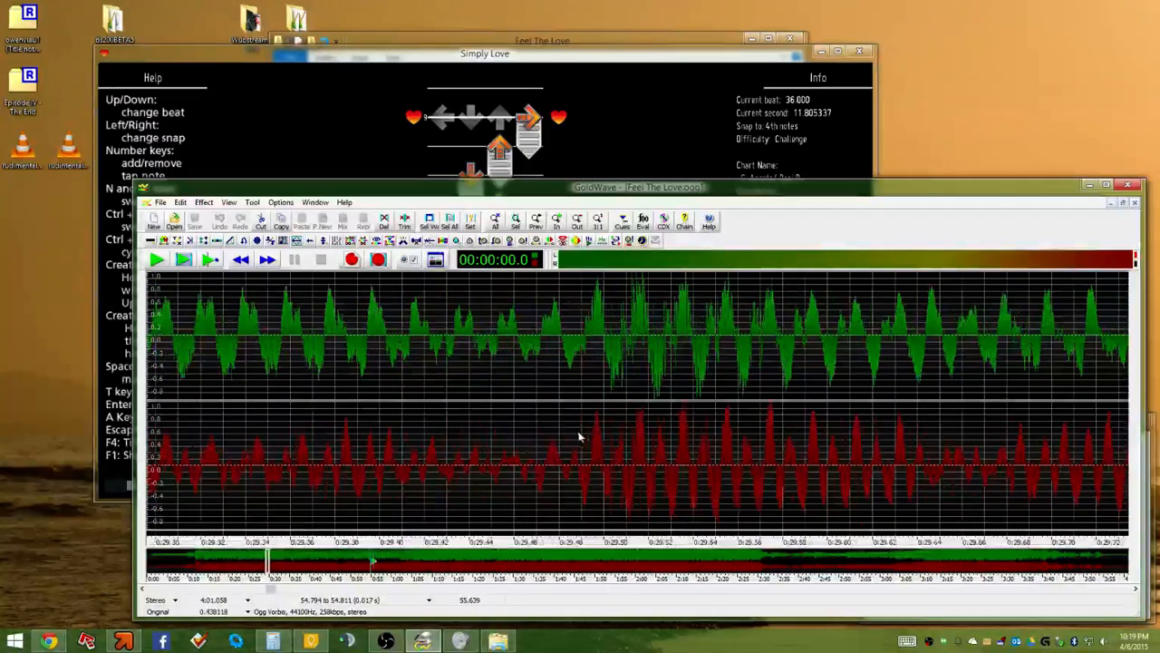
pyautogui.scroll(2, 582, 439)
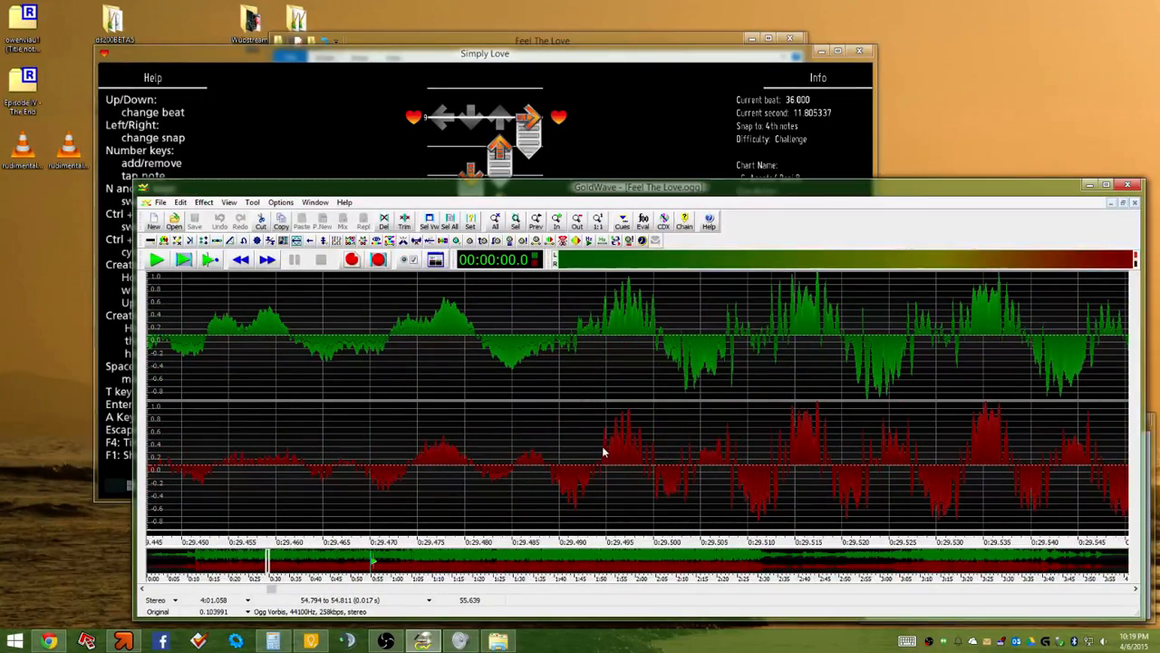
pyautogui.moveTo(602, 446); pyautogui.dragTo(798, 426)
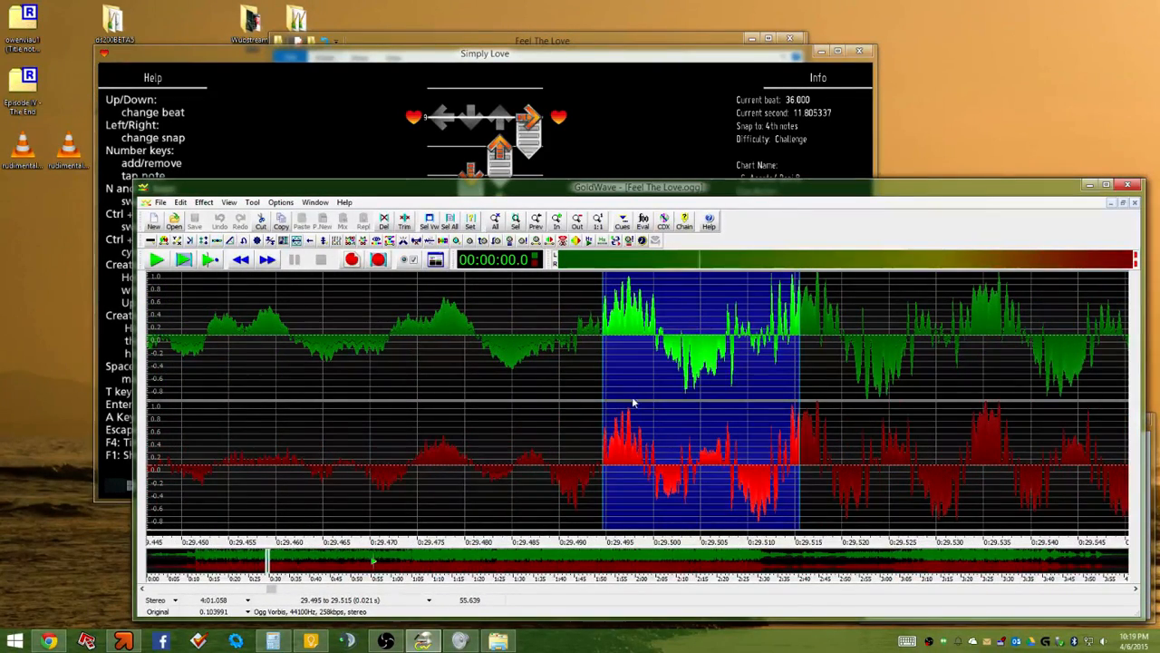
pyautogui.scroll(2, 606, 398)
pyautogui.press('space')
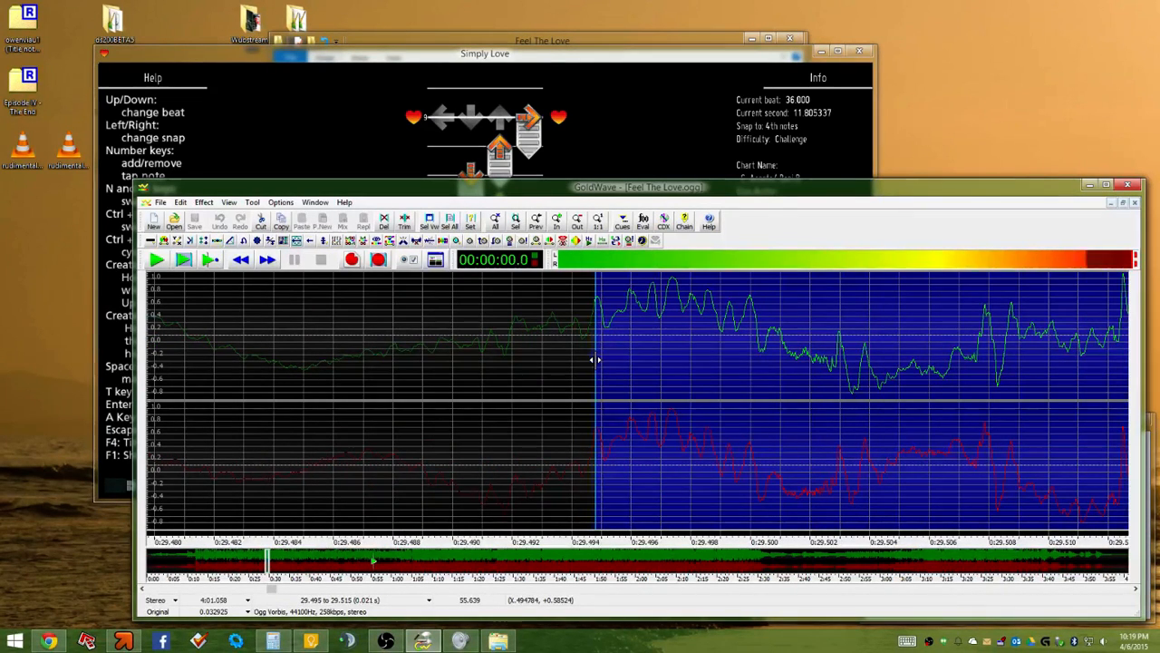
pyautogui.scroll(-3, 626, 378)
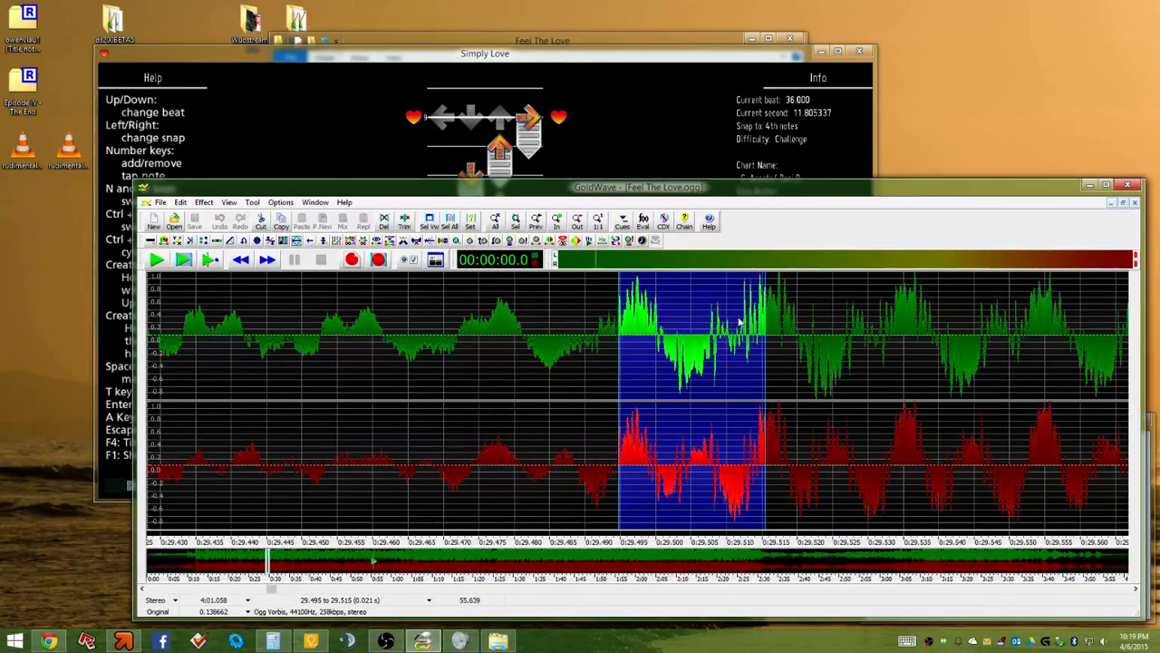
pyautogui.press('space')
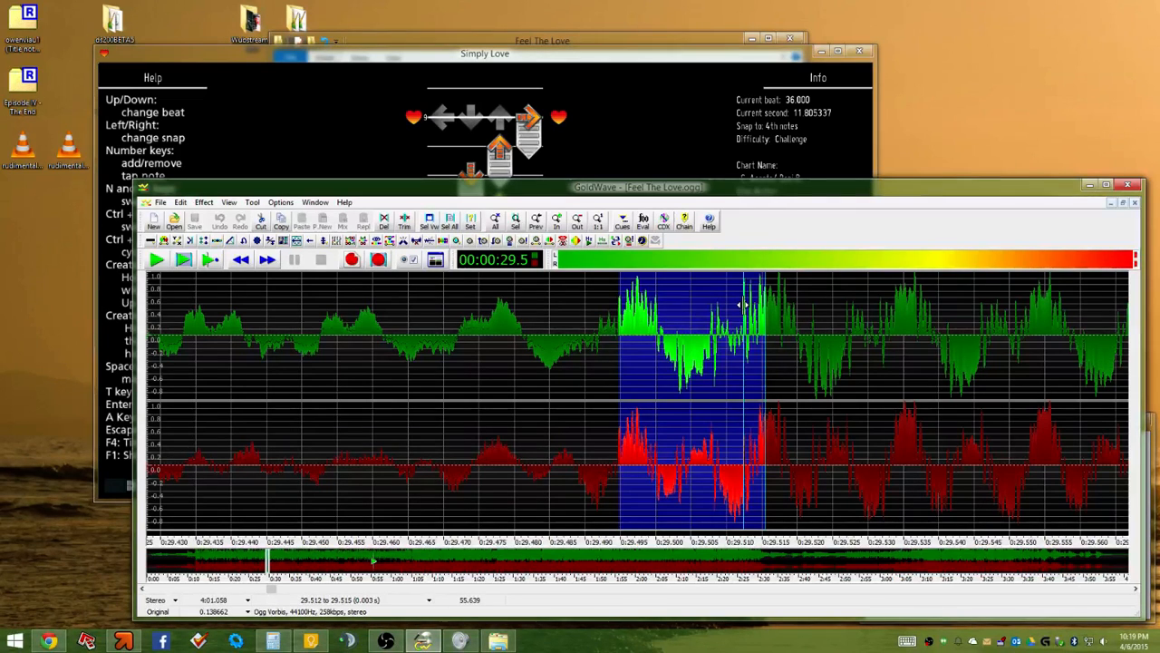
# Move the selection's boundaries around the beat onset, ending with about 29.495 to 29.512 seconds selected
pyautogui.click(742, 304)
pyautogui.press('space')
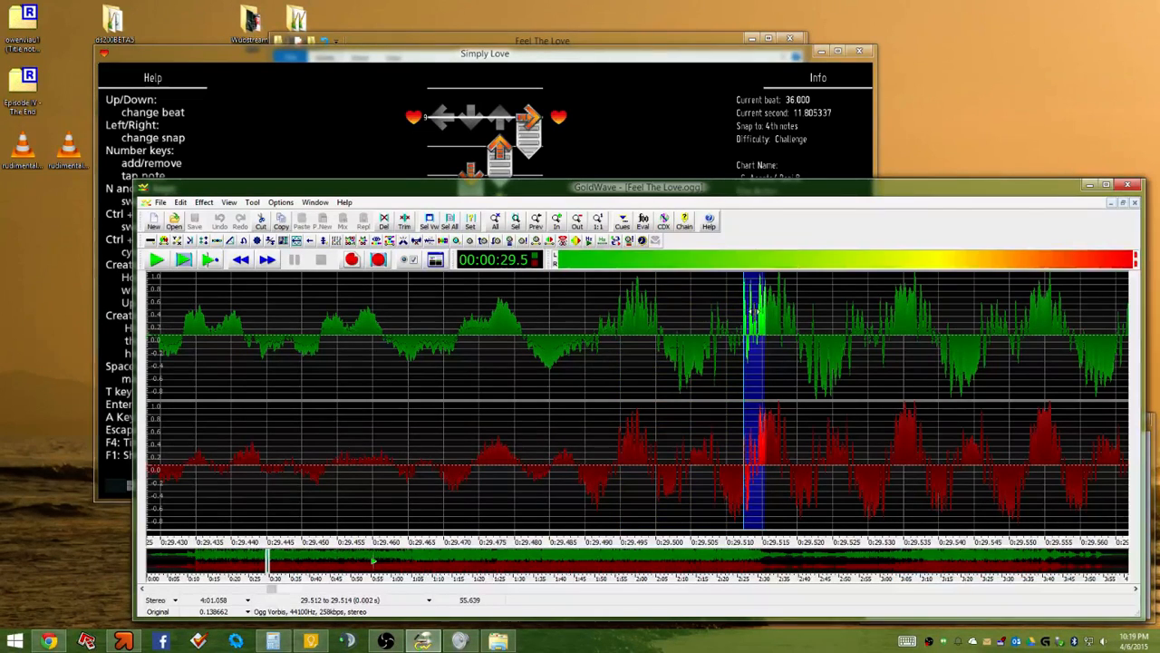
pyautogui.moveTo(764, 308); pyautogui.dragTo(637, 317)
pyautogui.press('space')
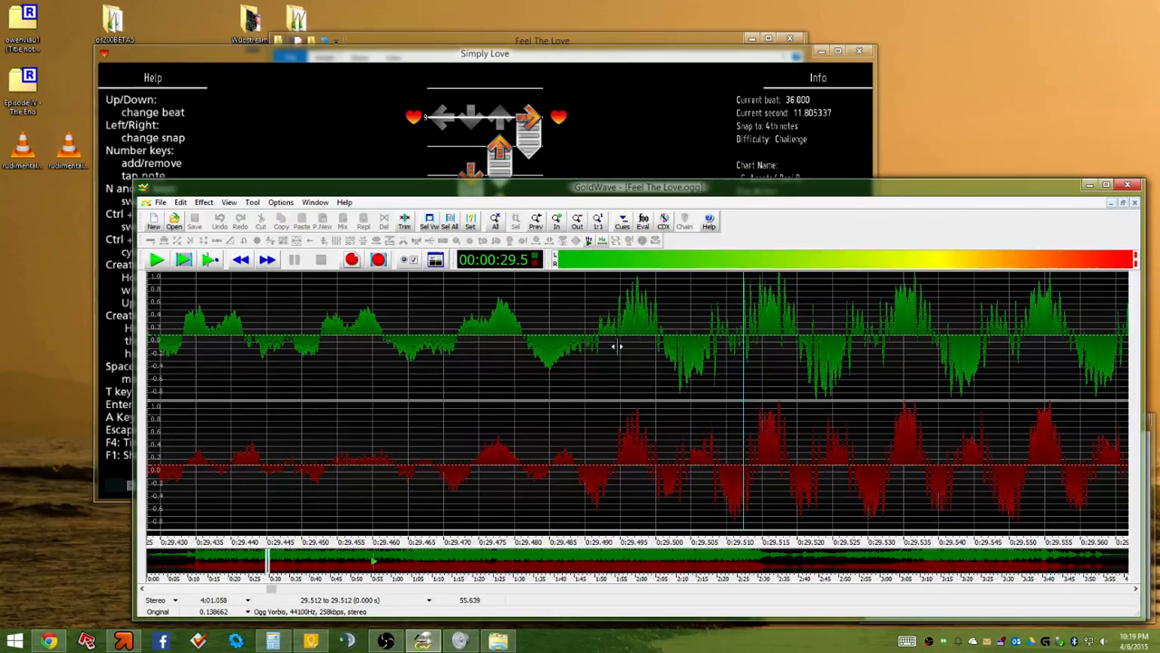
pyautogui.moveTo(622, 317); pyautogui.dragTo(741, 320)
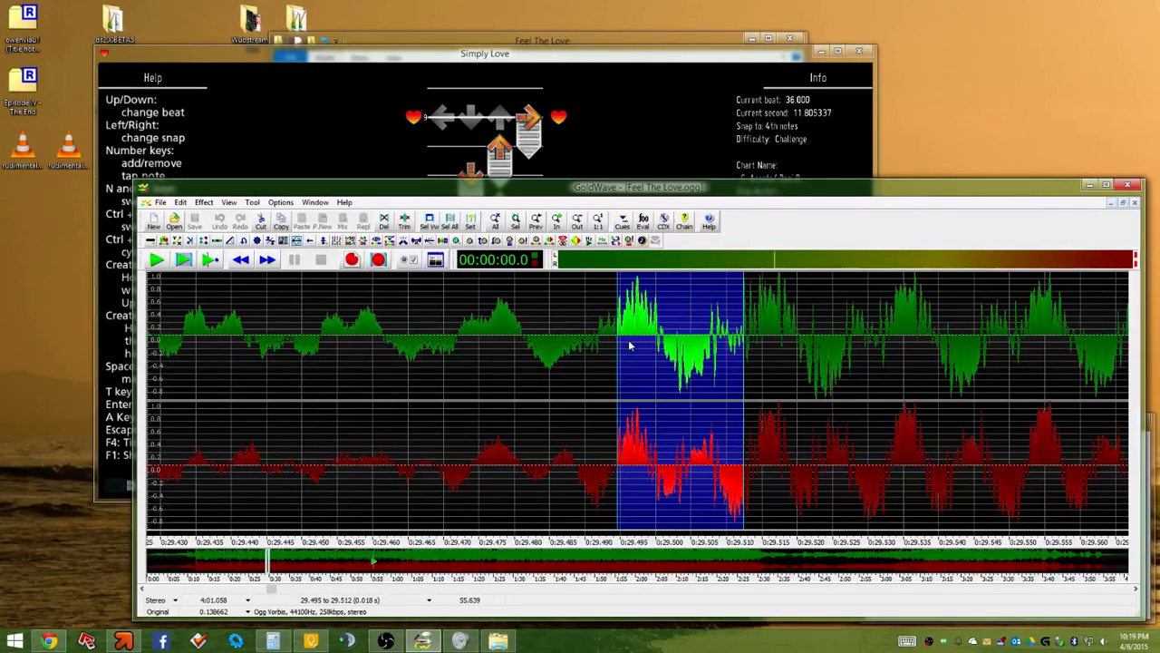
# Look through the waveform between about 48 and 60 seconds and select the passage from about 58.761 to 59.034 seconds
pyautogui.scroll(-4, 549, 392)
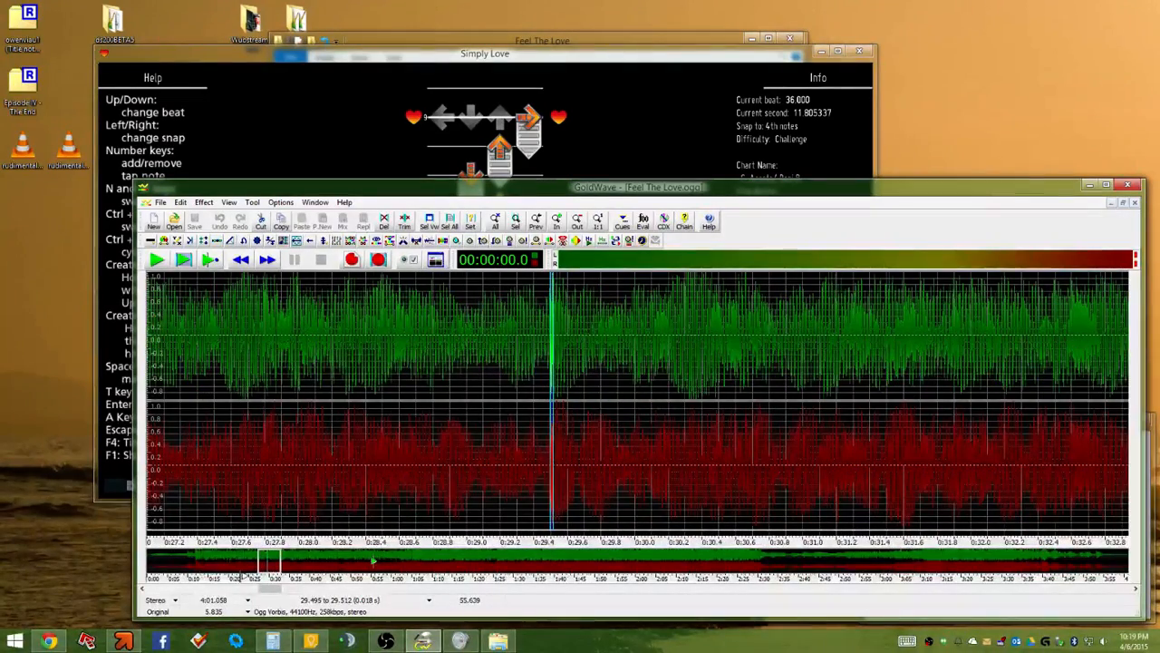
pyautogui.moveTo(268, 591); pyautogui.dragTo(353, 606)
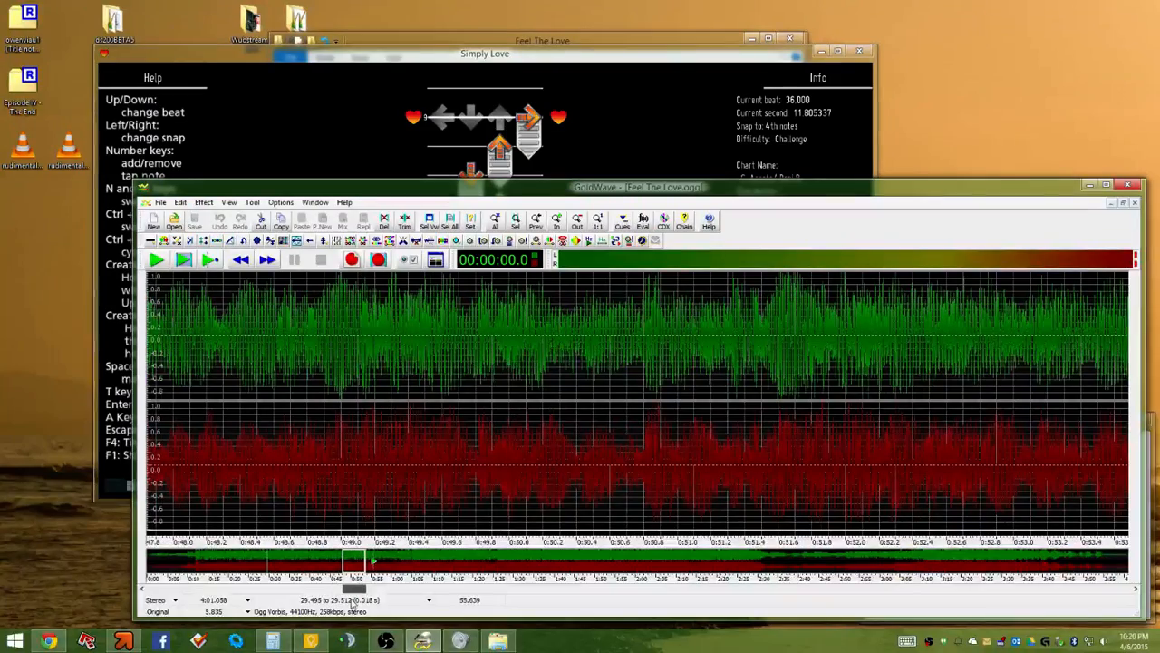
pyautogui.scroll(-4, 655, 377)
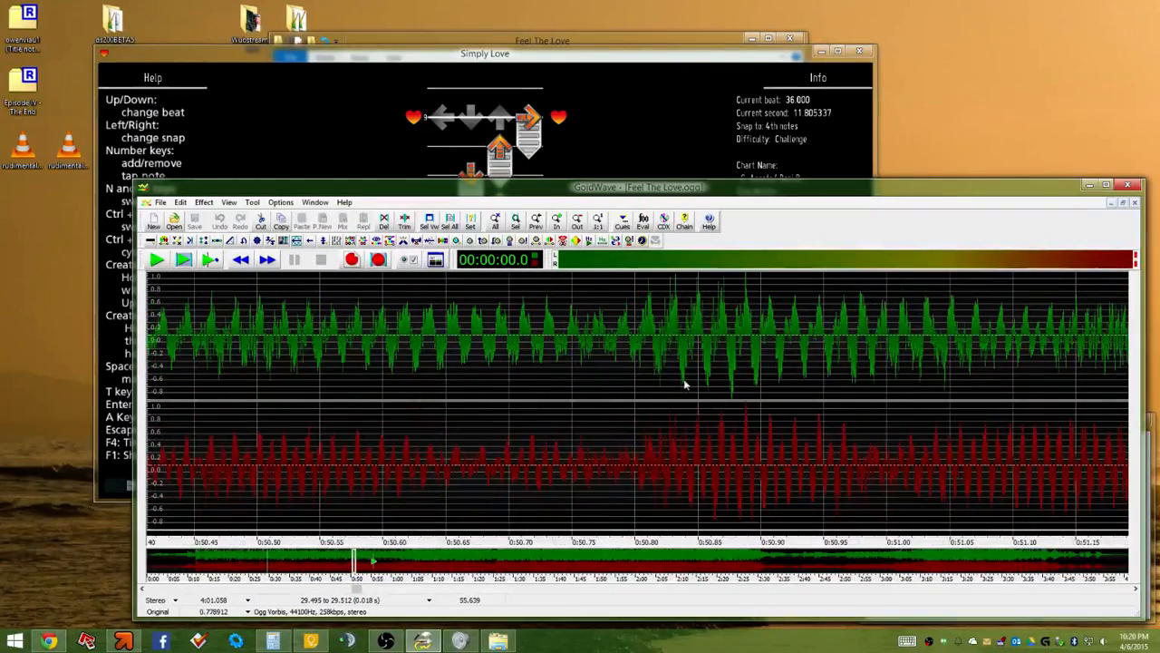
pyautogui.scroll(-6, 671, 400)
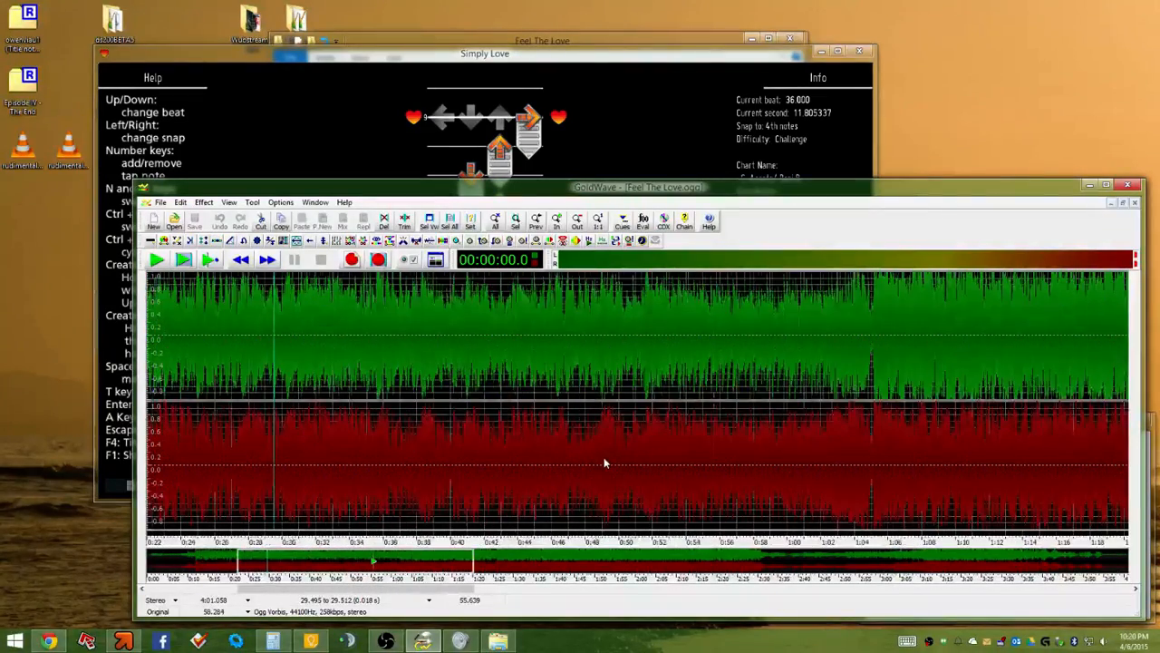
pyautogui.scroll(12, 776, 336)
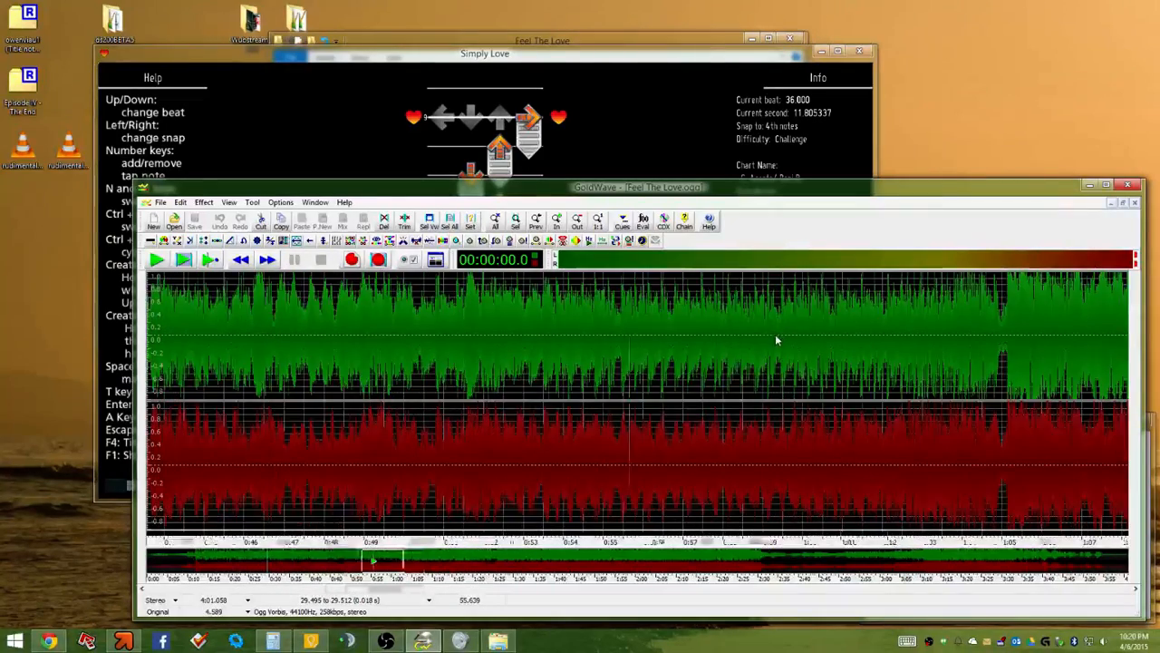
pyautogui.scroll(-2, 773, 344)
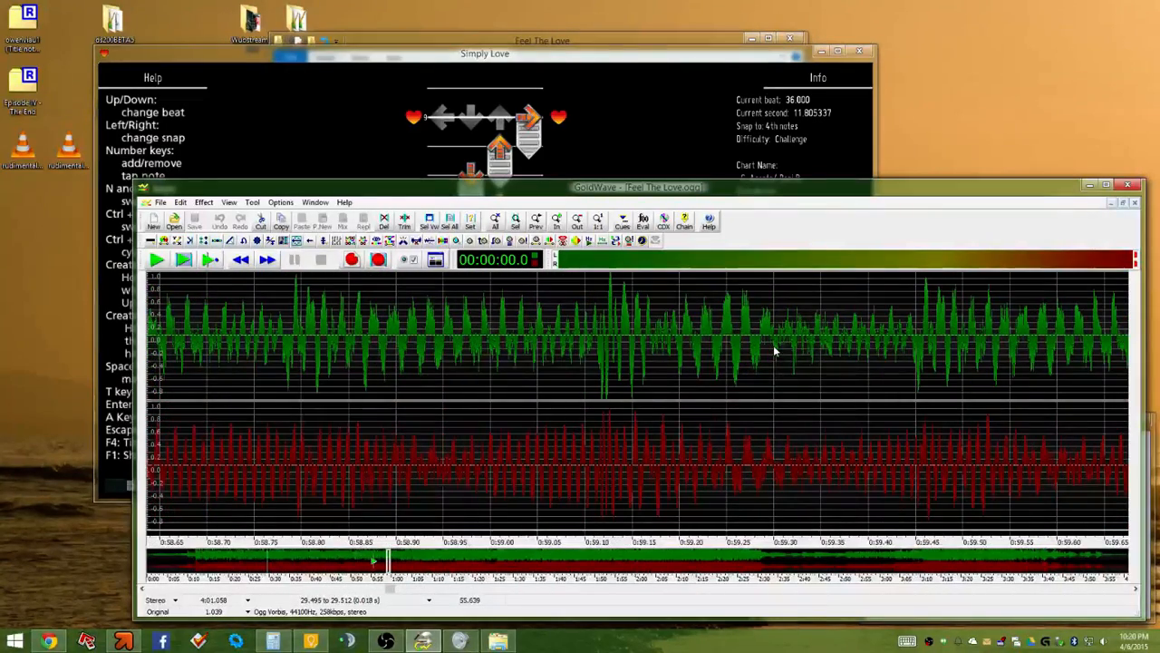
pyautogui.scroll(-1, 249, 422)
pyautogui.moveTo(262, 422); pyautogui.dragTo(455, 349)
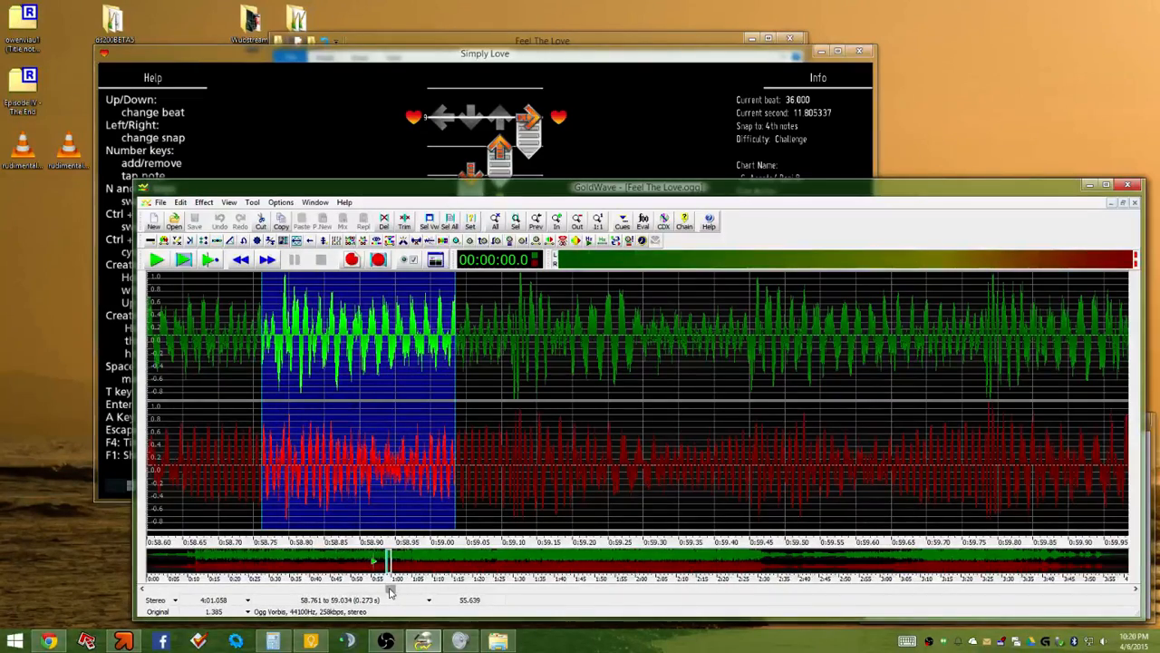
# Examine the waveform near 47 seconds and the song's opening up to about 17 seconds for a clear beat onset
pyautogui.moveTo(391, 591); pyautogui.dragTo(342, 600)
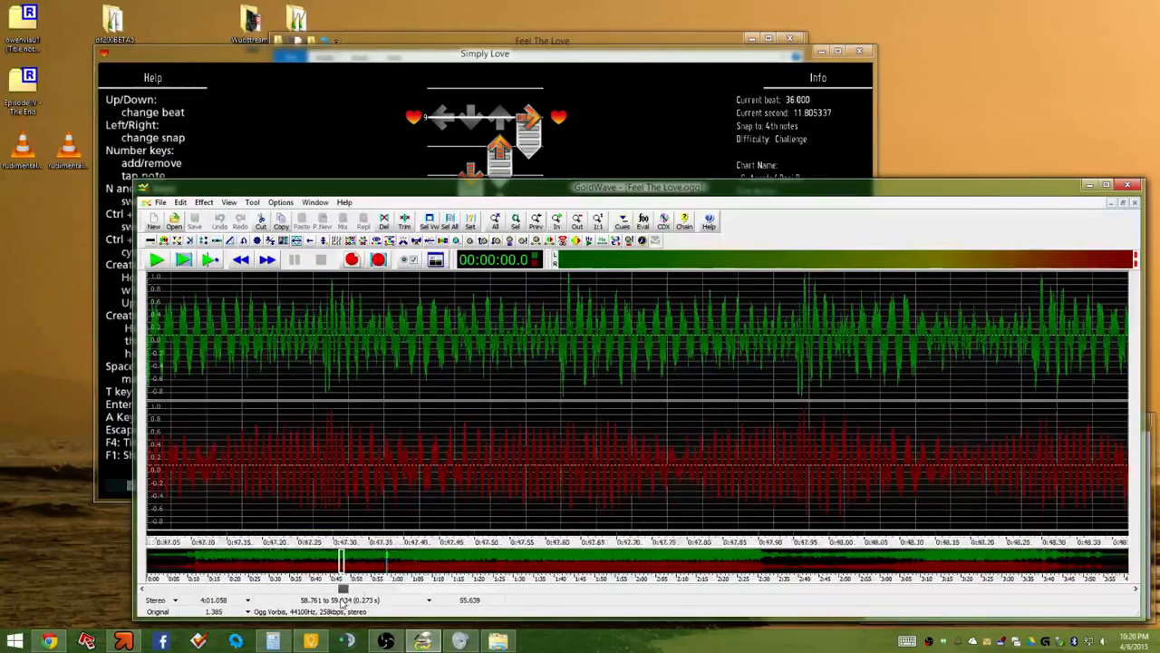
pyautogui.scroll(-13, 362, 489)
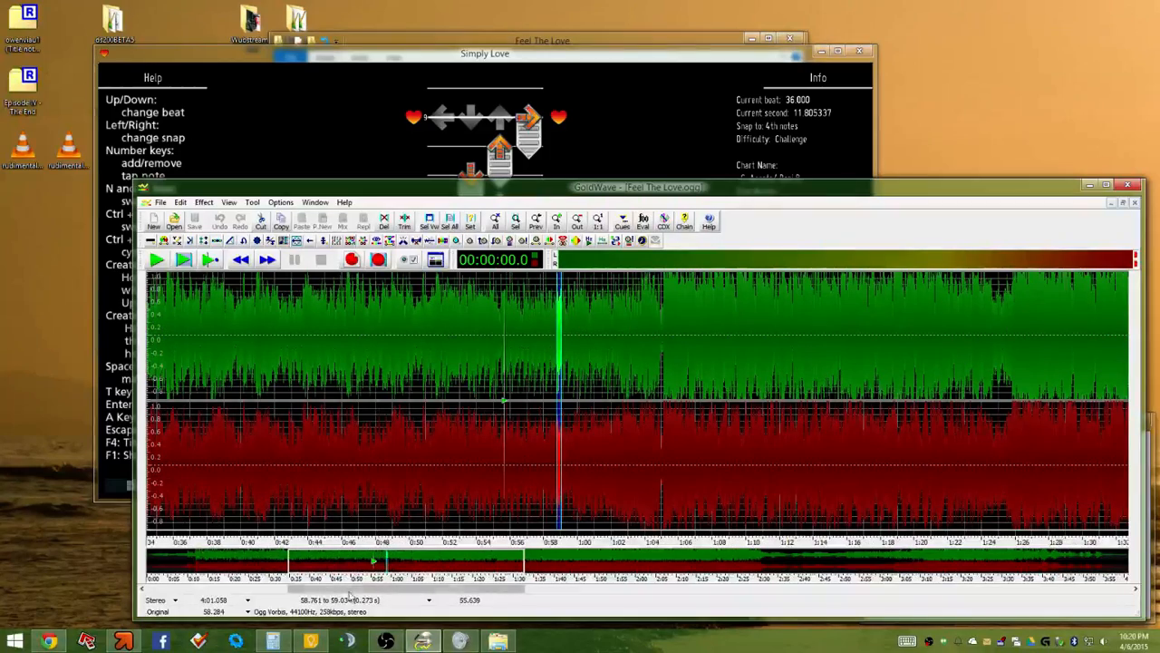
pyautogui.click(301, 602)
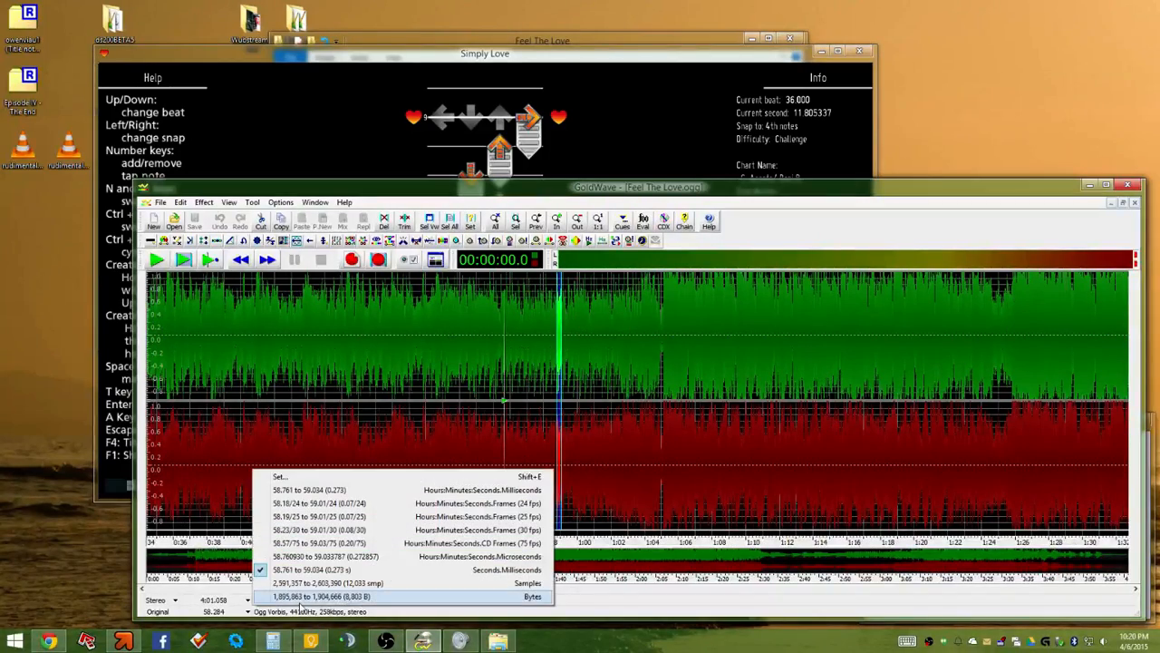
pyautogui.click(220, 593)
pyautogui.moveTo(302, 592)
pyautogui.mouseDown()
pyautogui.moveTo(333, 594)
pyautogui.moveTo(300, 595)
pyautogui.mouseUp()
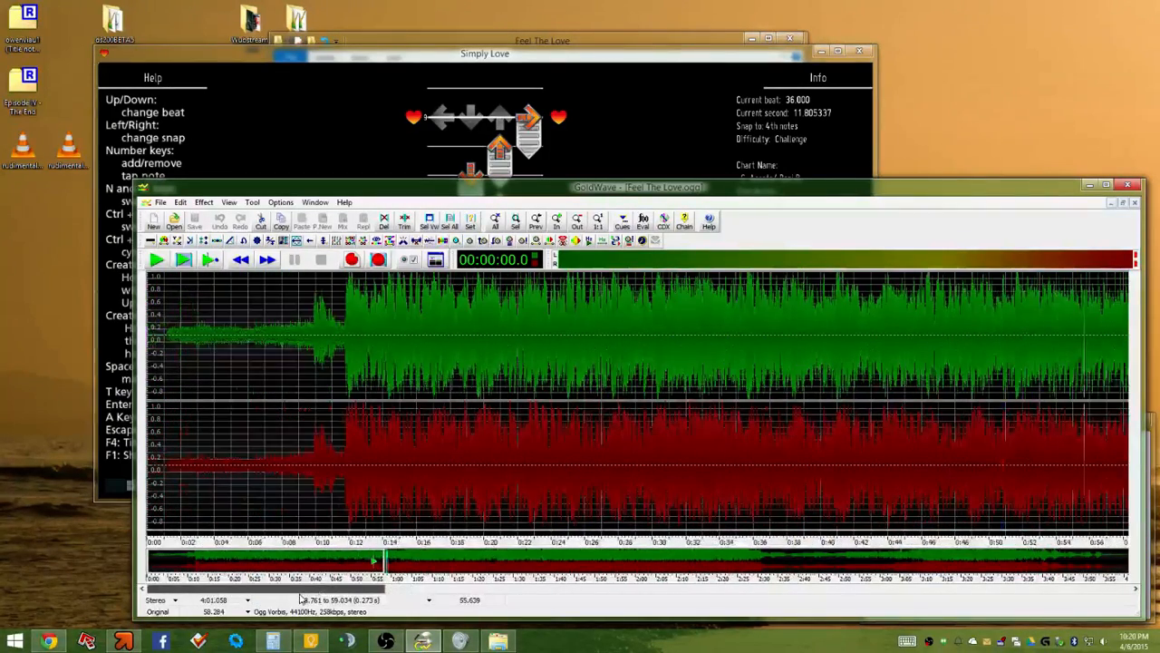
pyautogui.scroll(8, 277, 440)
pyautogui.scroll(6, 991, 470)
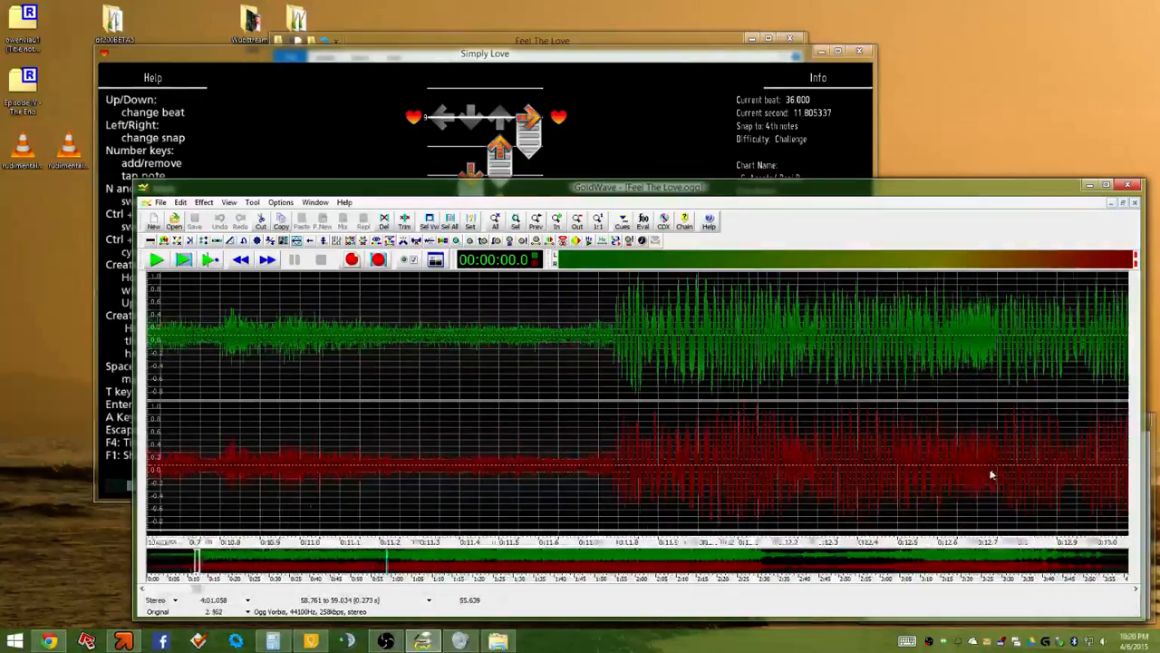
pyautogui.click(170, 593)
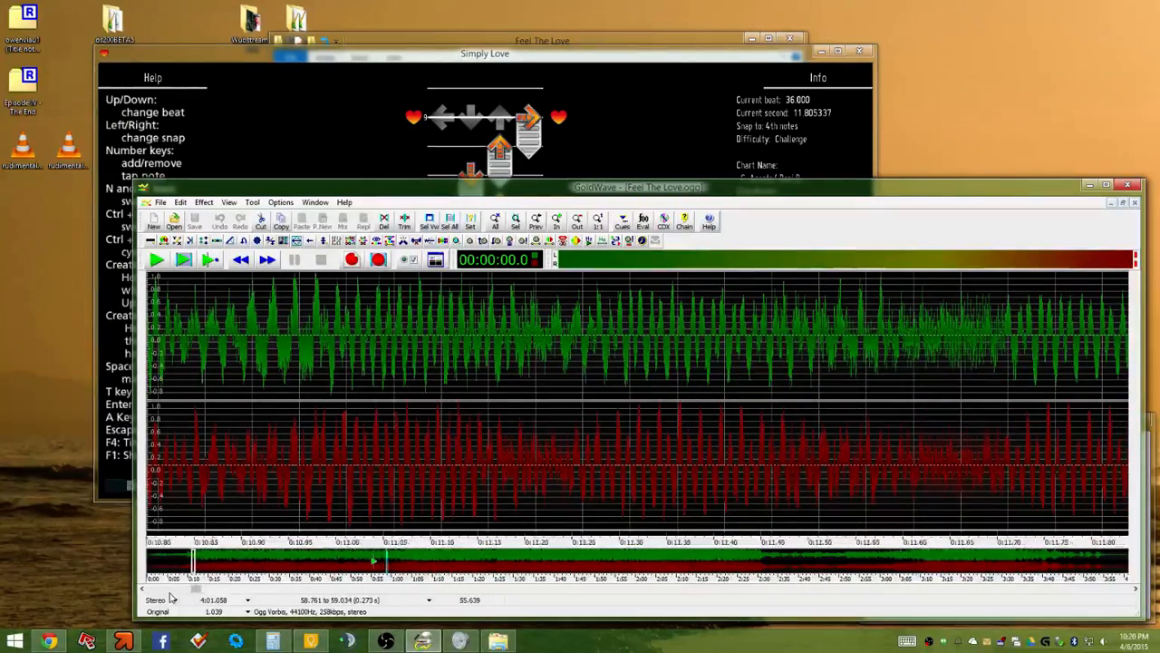
pyautogui.click(170, 593)
pyautogui.click(170, 592)
pyautogui.click(170, 593)
pyautogui.click(171, 593)
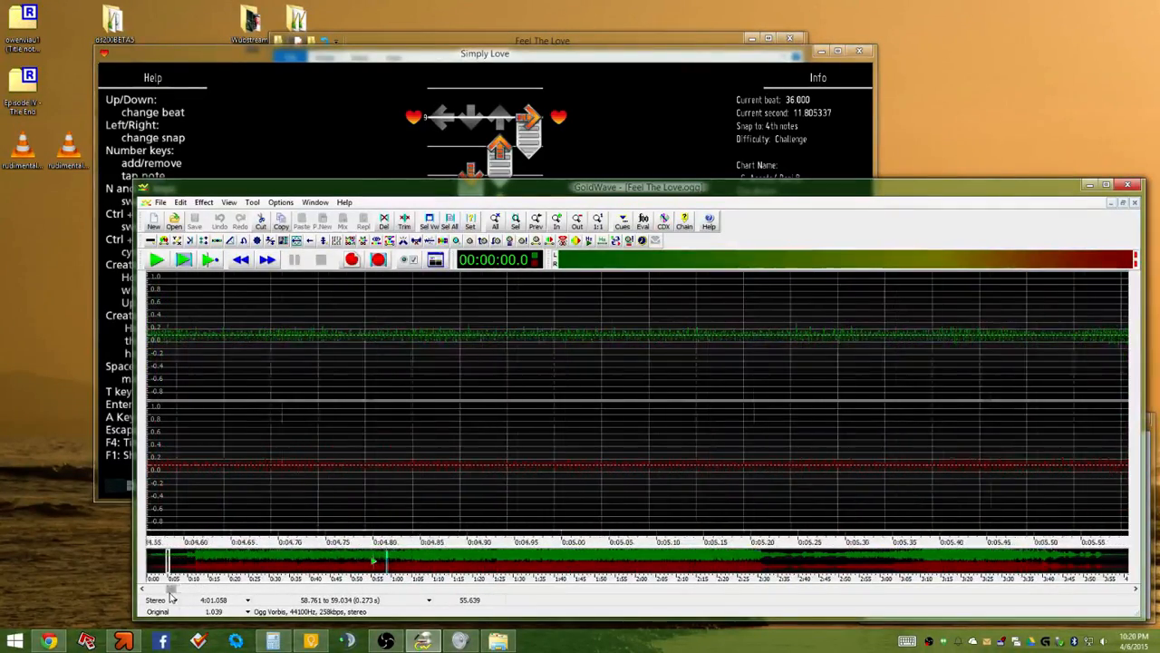
pyautogui.scroll(-12, 256, 479)
pyautogui.scroll(8, 506, 355)
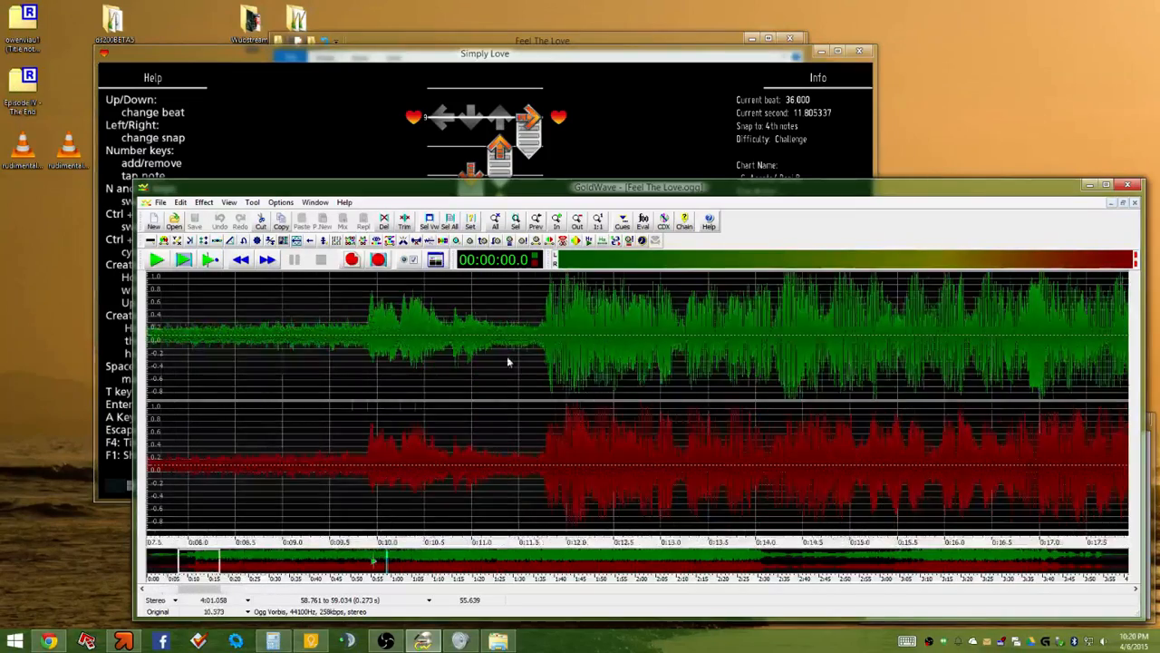
# Move the selection's start to the first strong beat onset at about 11.794 seconds, playing it to check the position
pyautogui.scroll(4, 419, 355)
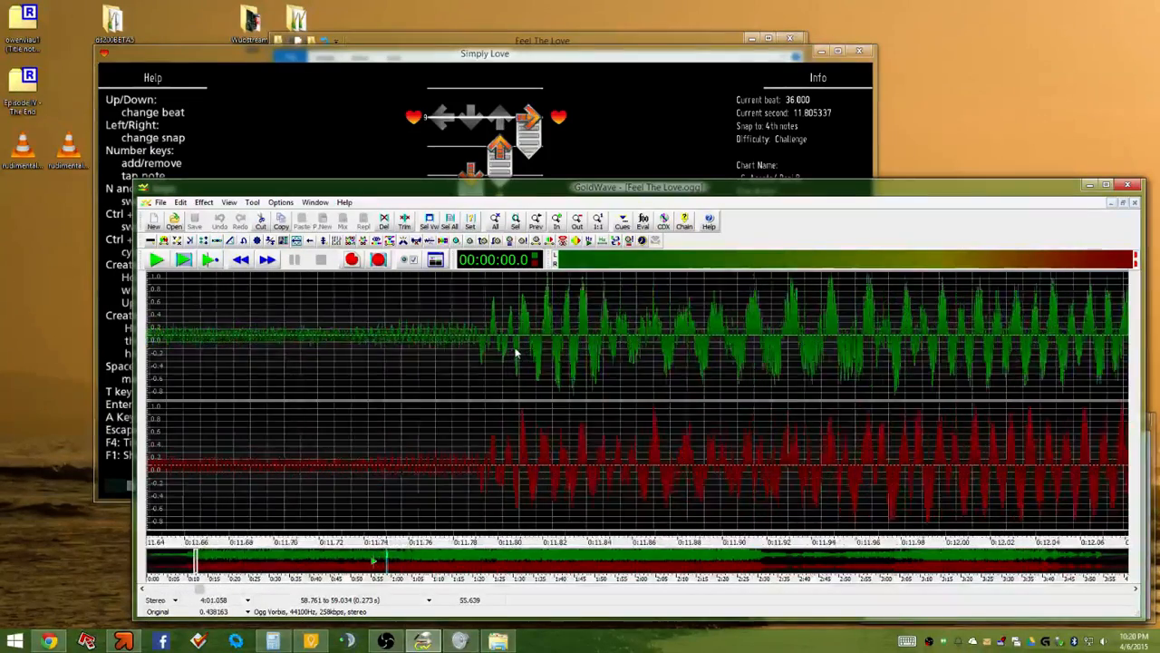
pyautogui.click(519, 312)
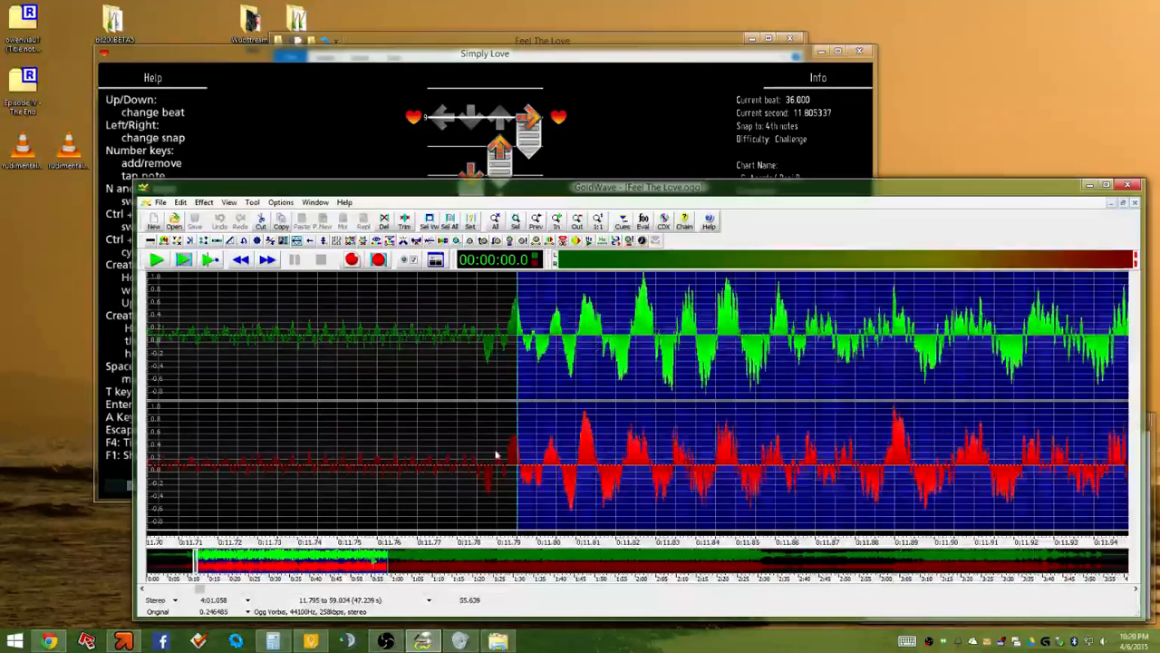
pyautogui.scroll(2, 517, 372)
pyautogui.press('space')
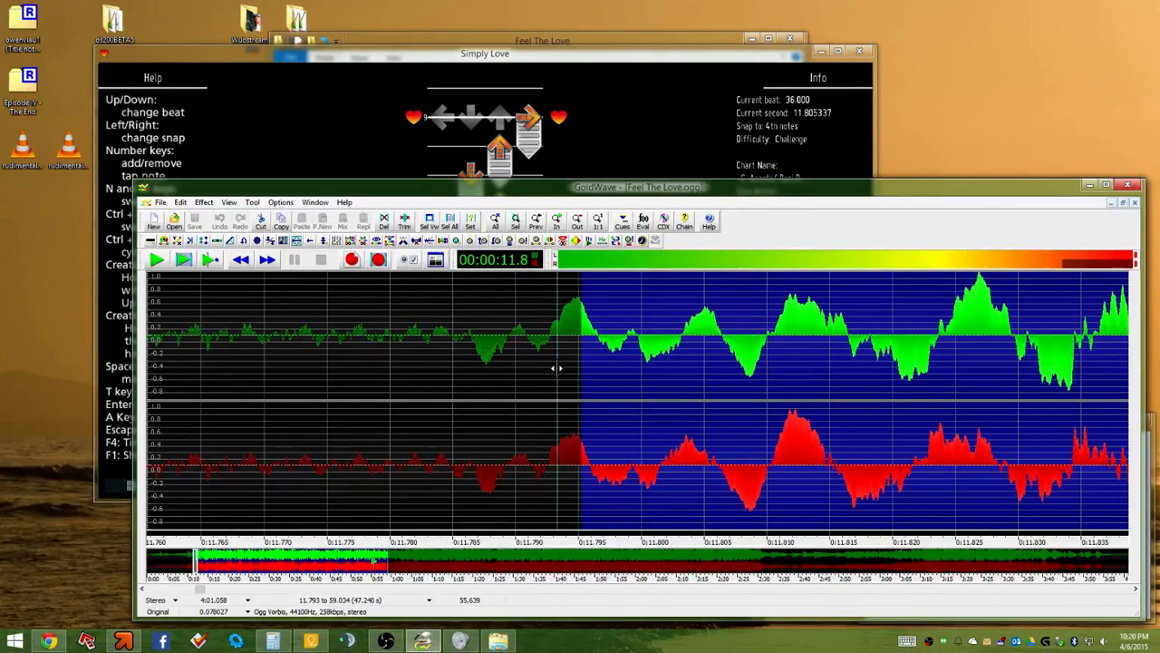
pyautogui.press('space')
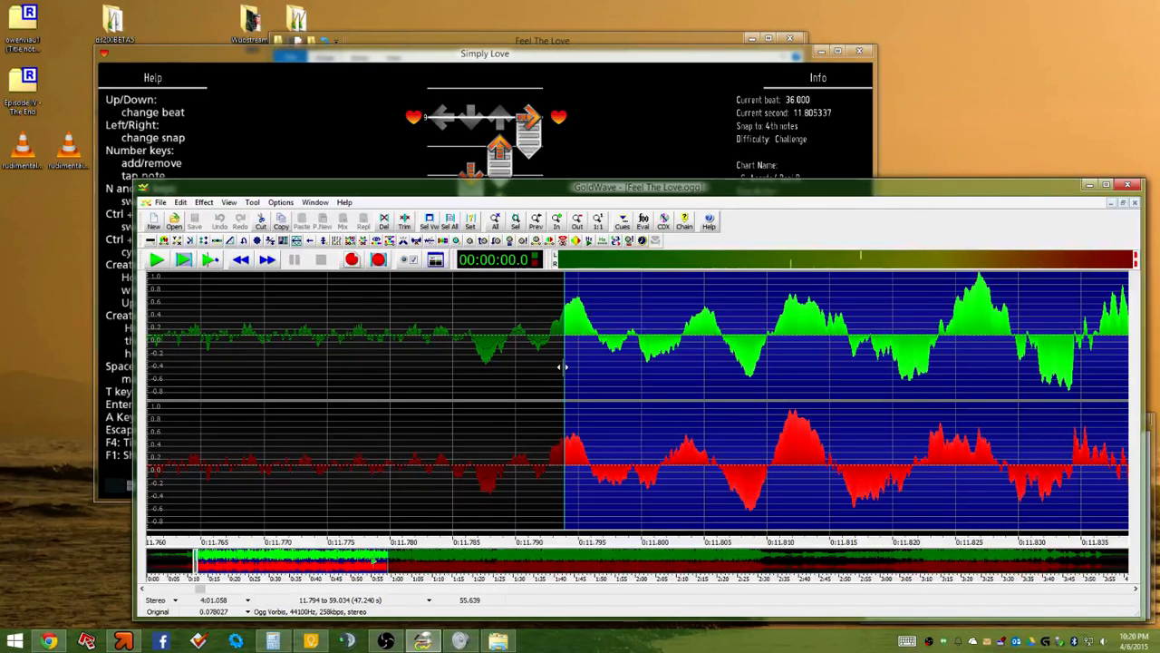
# Switch to StepMania and set the song's BPM to 180 in the chart's timing data
pyautogui.click(620, 134)
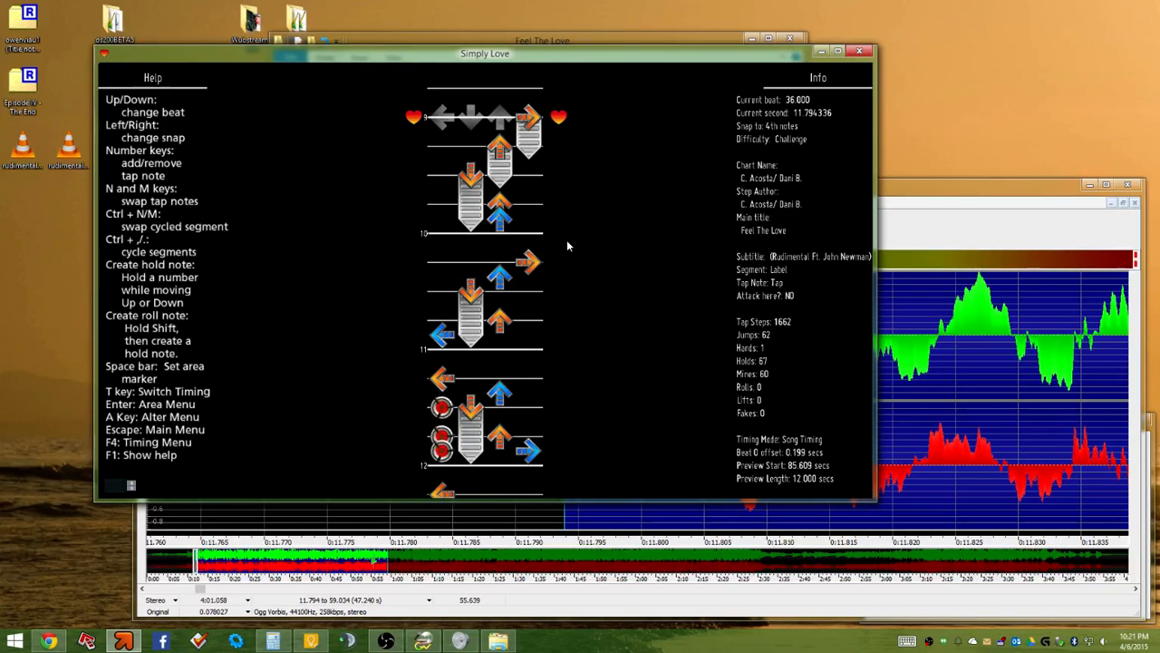
pyautogui.press('Escape')
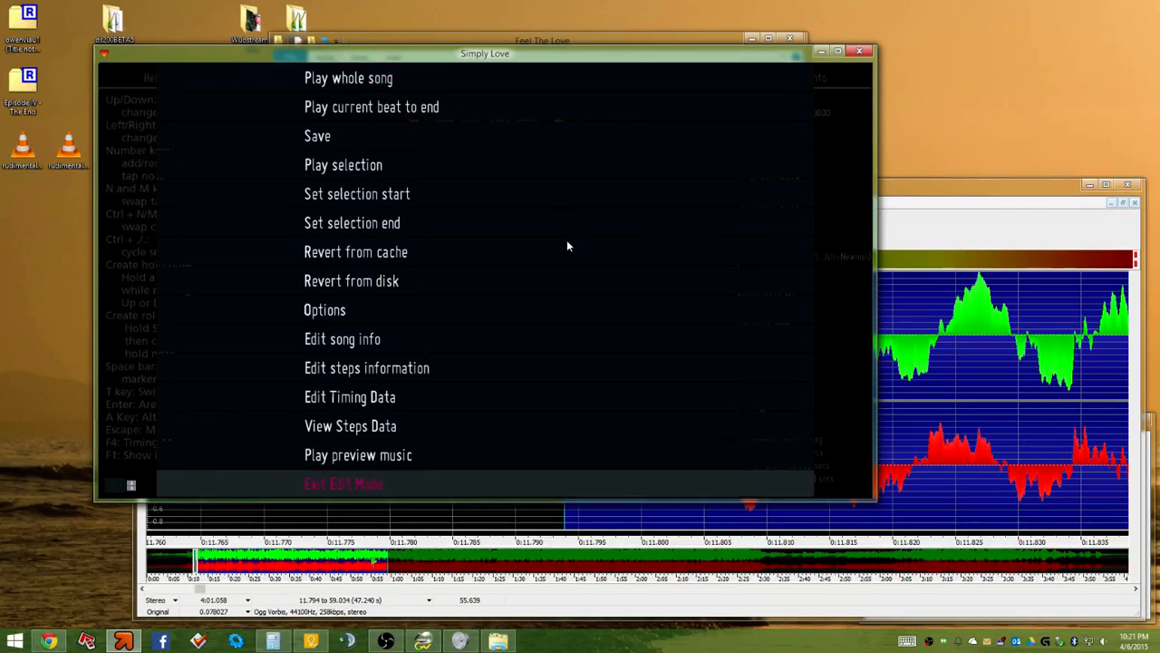
pyautogui.press('Up')
pyautogui.press('Up')
pyautogui.press('Up')
pyautogui.press('Up')
pyautogui.press('Up')
pyautogui.press('Down')
pyautogui.press('Down')
pyautogui.press('Up')
pyautogui.press('Down')
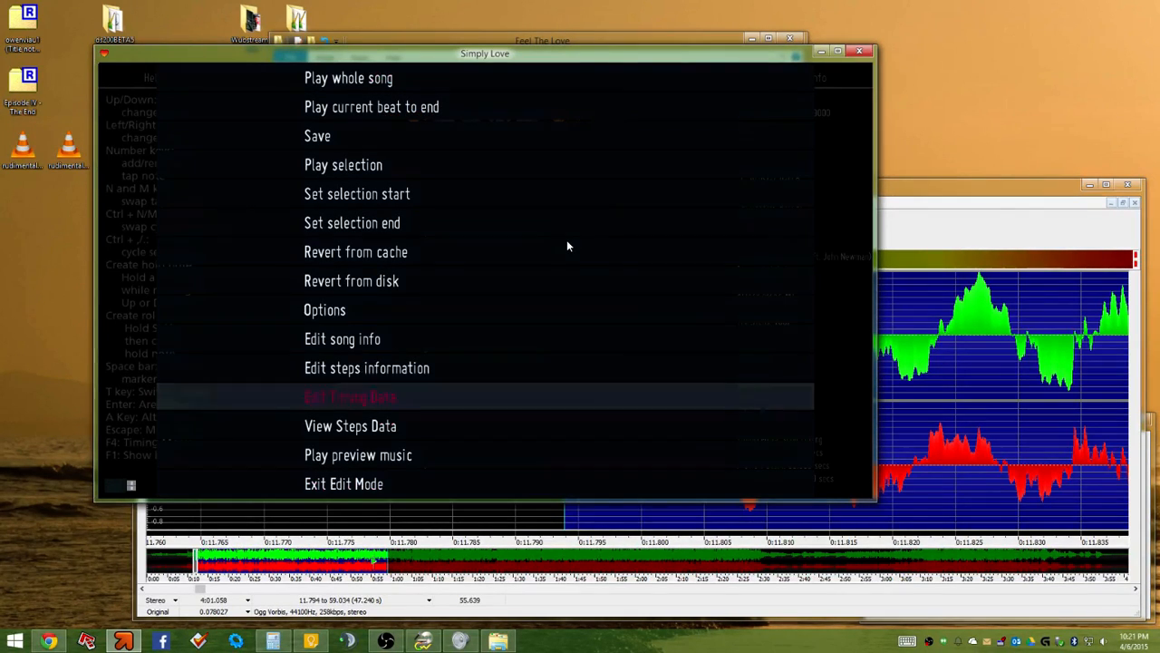
pyautogui.press('Return')
pyautogui.press('Down')
pyautogui.press('Return')
pyautogui.press('BackSpace')
pyautogui.press('BackSpace')
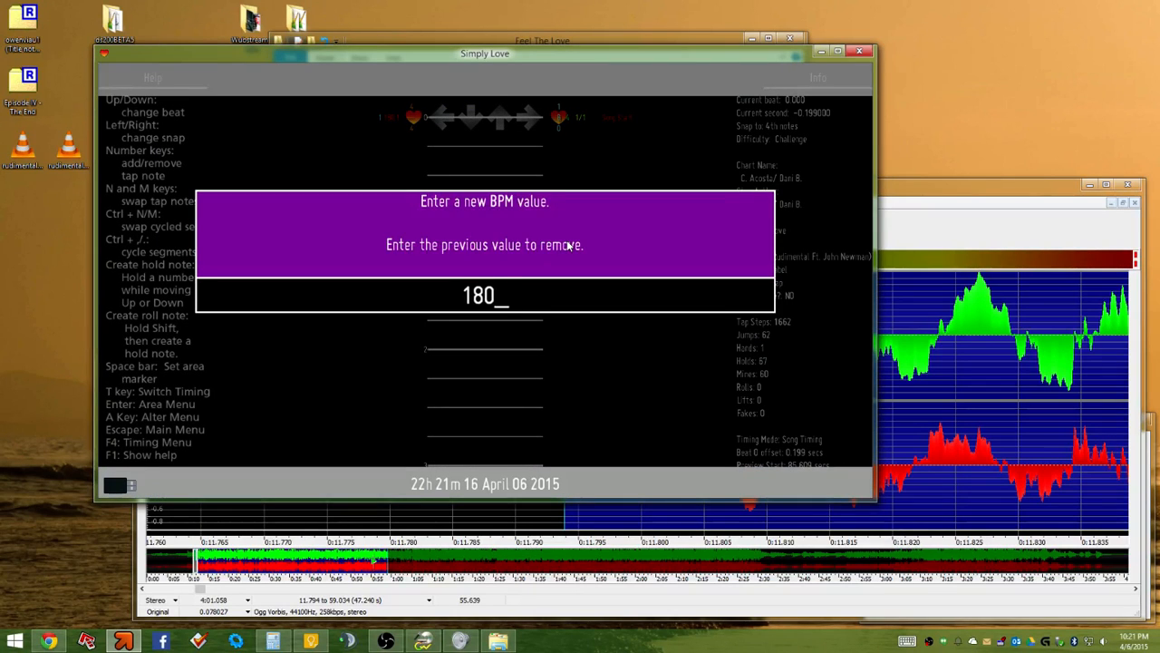
pyautogui.press('Return')
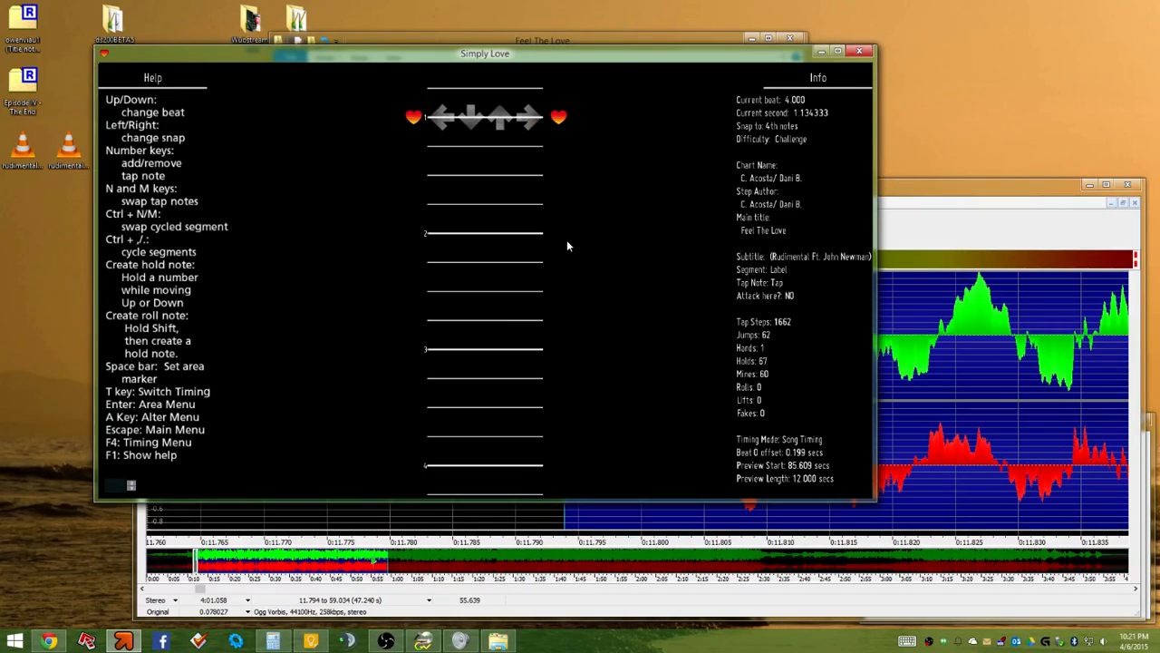
# Go to beat 36 and adjust the beat 0 offset to 0.206 secs so that the beat falls at 11.794 seconds
pyautogui.press('Down')
pyautogui.press('Down')
pyautogui.press('Down')
pyautogui.press('Down')
pyautogui.press('Down')
pyautogui.press('Down')
pyautogui.press('Down')
pyautogui.press('Down')
pyautogui.press('Down')
pyautogui.press('Down')
pyautogui.press('Down')
pyautogui.press('Down')
pyautogui.press('Down')
pyautogui.press('Down')
pyautogui.press('Down')
pyautogui.press('Down')
pyautogui.press('Down')
pyautogui.press('Down')
pyautogui.press('Down')
pyautogui.press('Down')
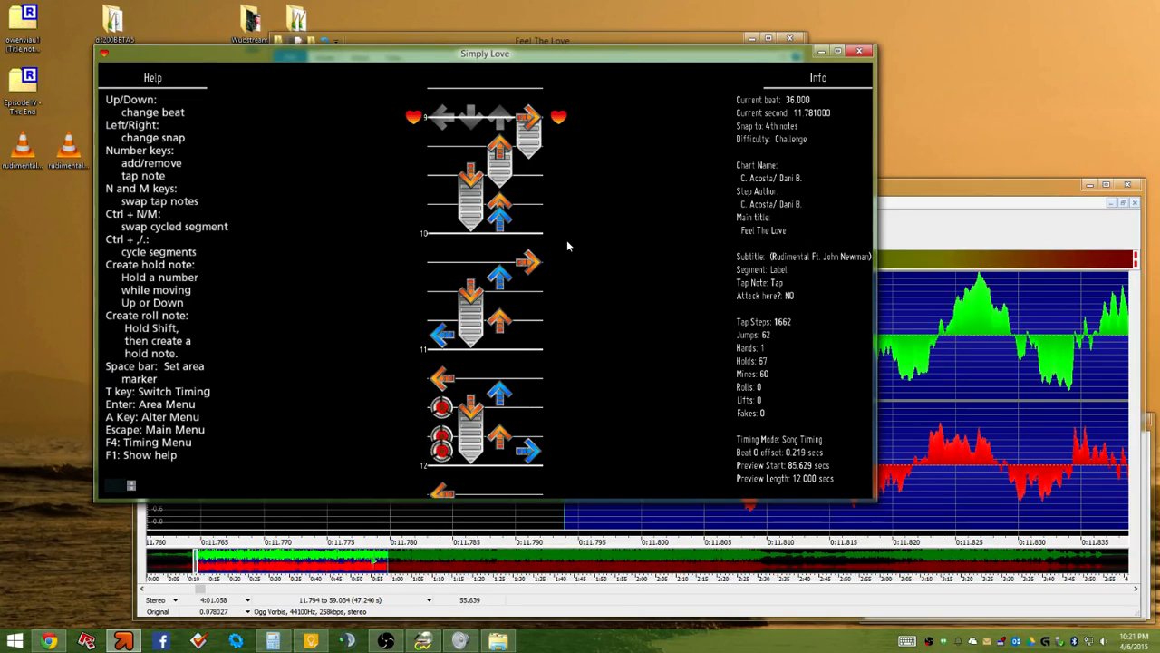
pyautogui.hotkey('alt', 'F11')
# Switch to GoldWave, select the passage from about 44.450 to 57.884 seconds and examine its waveform for a clear beat
pyautogui.click(883, 293)
pyautogui.scroll(-10, 741, 442)
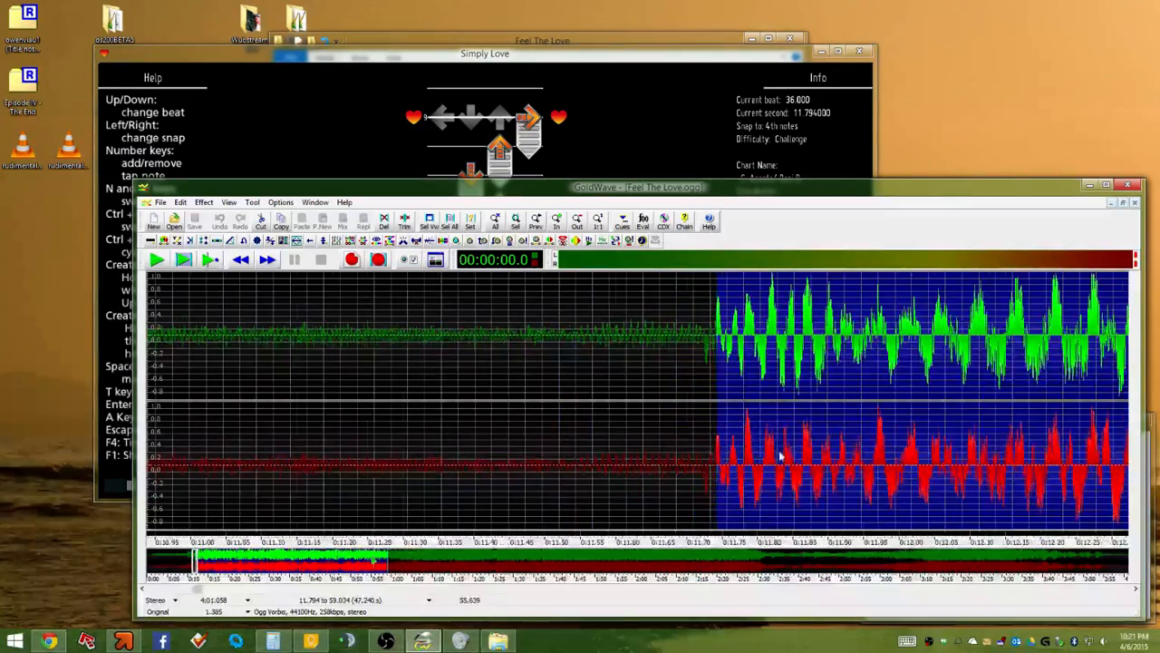
pyautogui.scroll(-8, 780, 456)
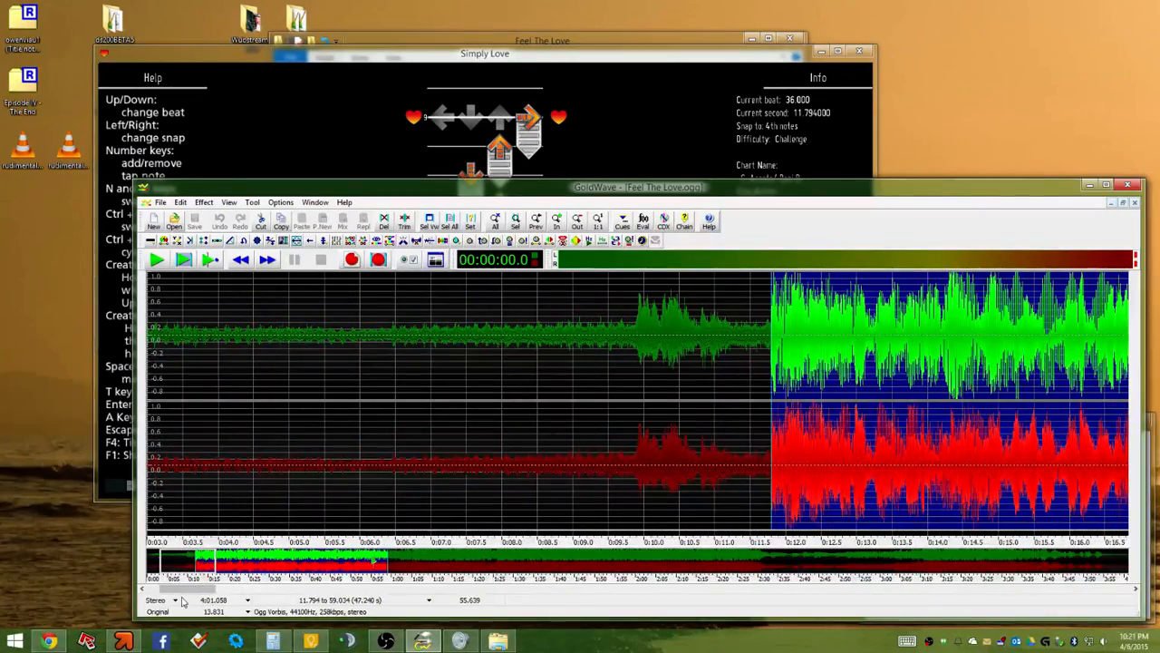
pyautogui.moveTo(188, 589); pyautogui.dragTo(256, 589)
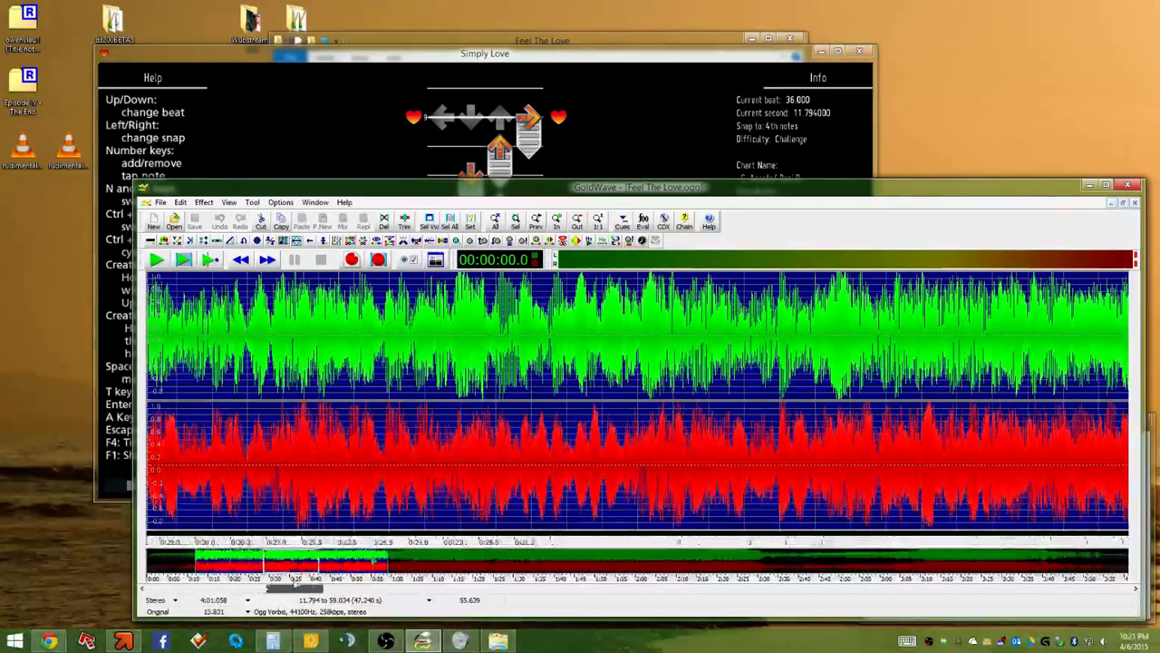
pyautogui.scroll(-5, 711, 435)
pyautogui.scroll(-2, 711, 434)
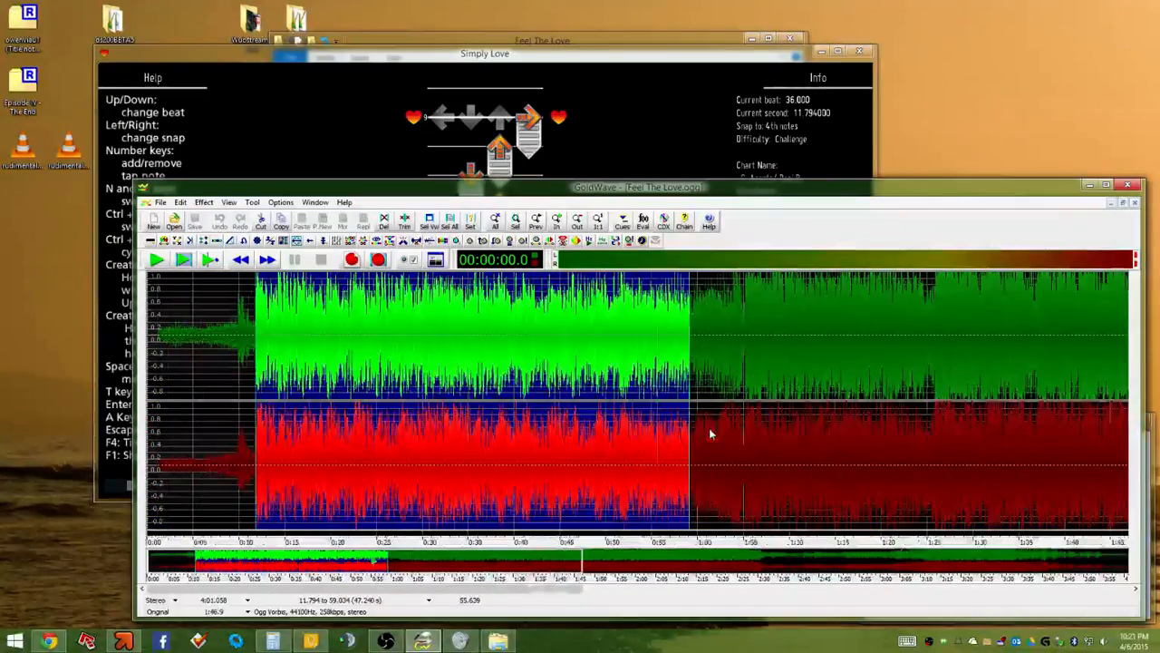
pyautogui.moveTo(554, 381); pyautogui.dragTo(687, 343)
pyautogui.scroll(4, 322, 410)
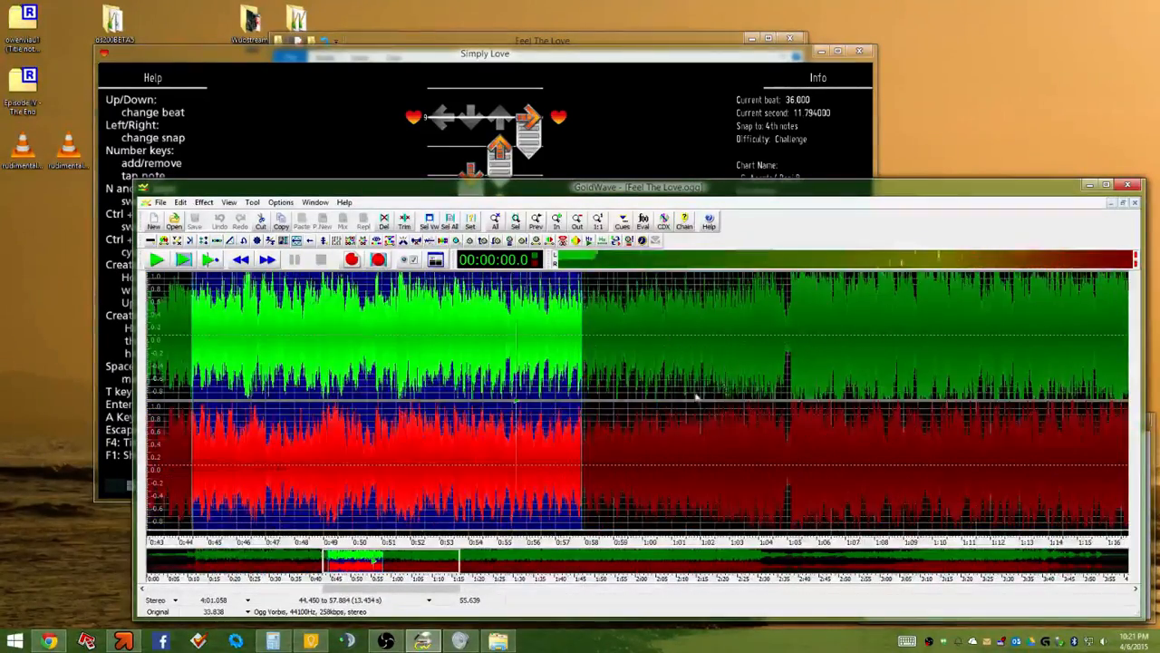
pyautogui.scroll(4, 322, 409)
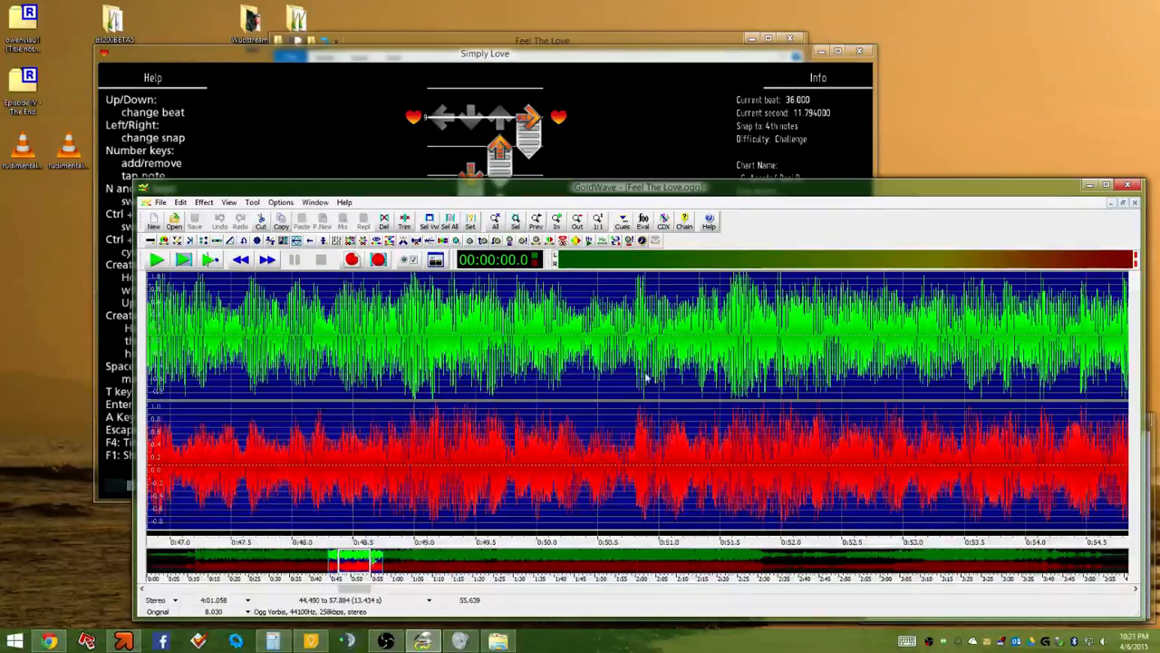
pyautogui.scroll(-4, 961, 435)
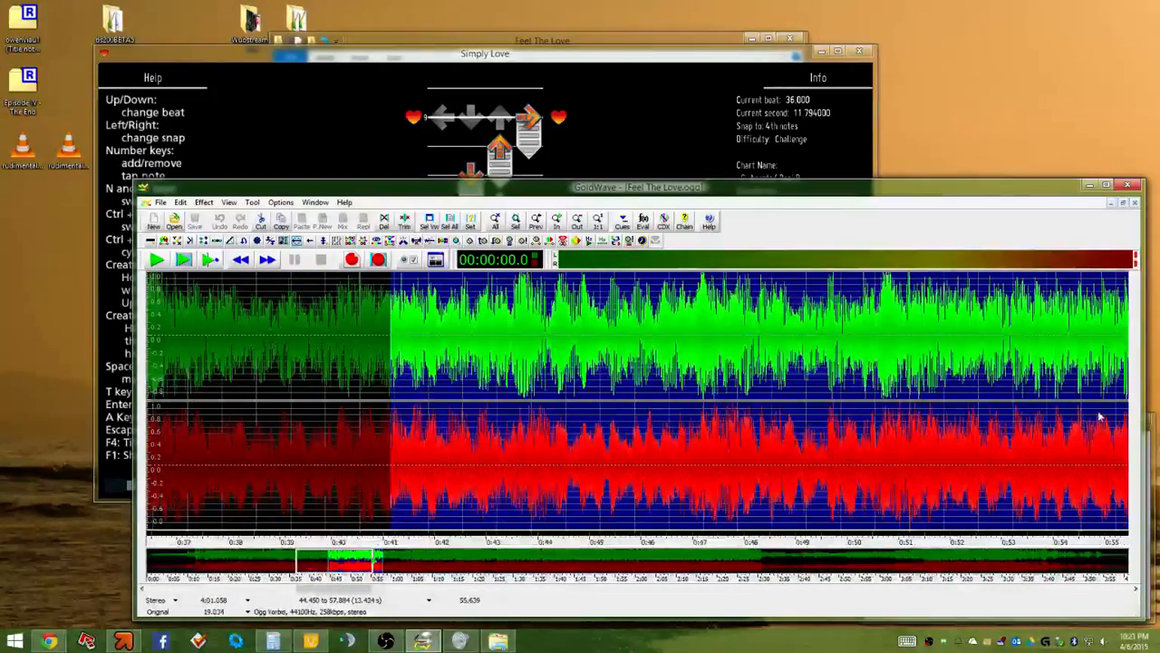
# Select and play the passages from about 49.821 to 51.588 seconds and from about 53.611 to 54.934 seconds
pyautogui.scroll(2, 1083, 398)
pyautogui.scroll(3, 920, 331)
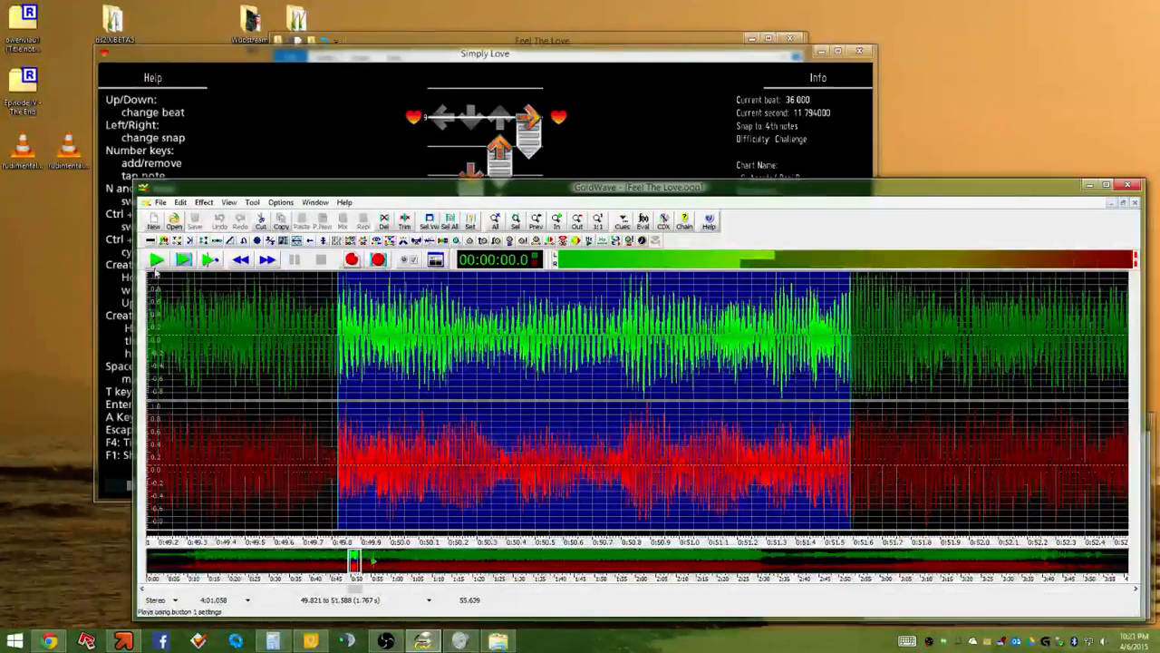
pyautogui.click(184, 259)
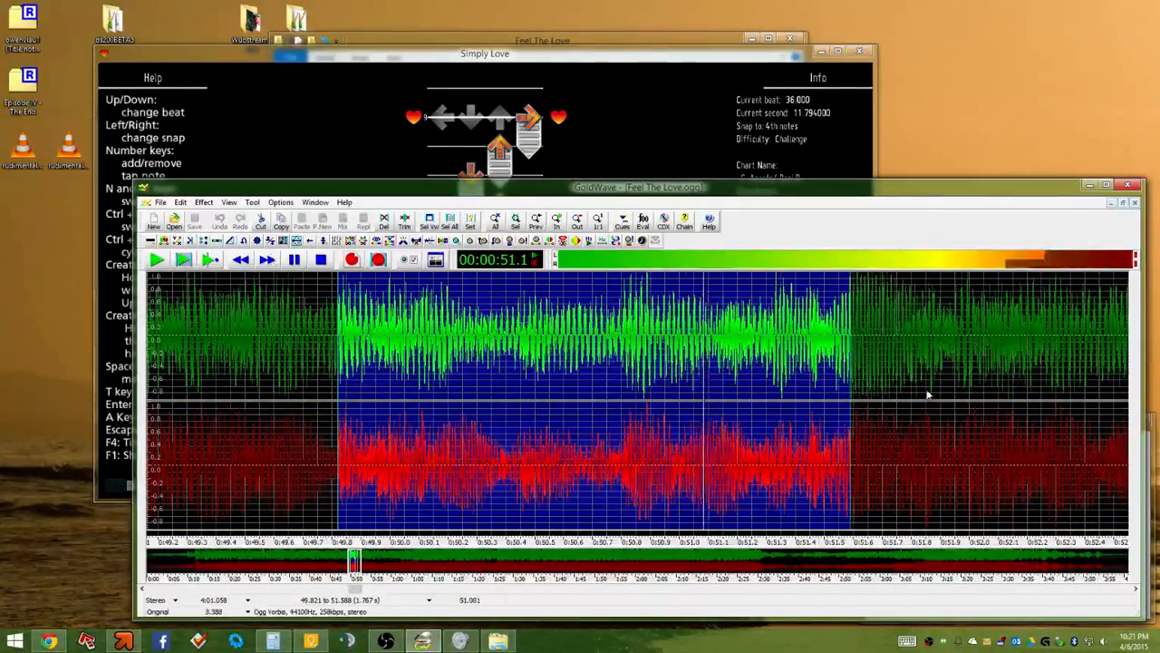
pyautogui.moveTo(357, 592); pyautogui.dragTo(366, 591)
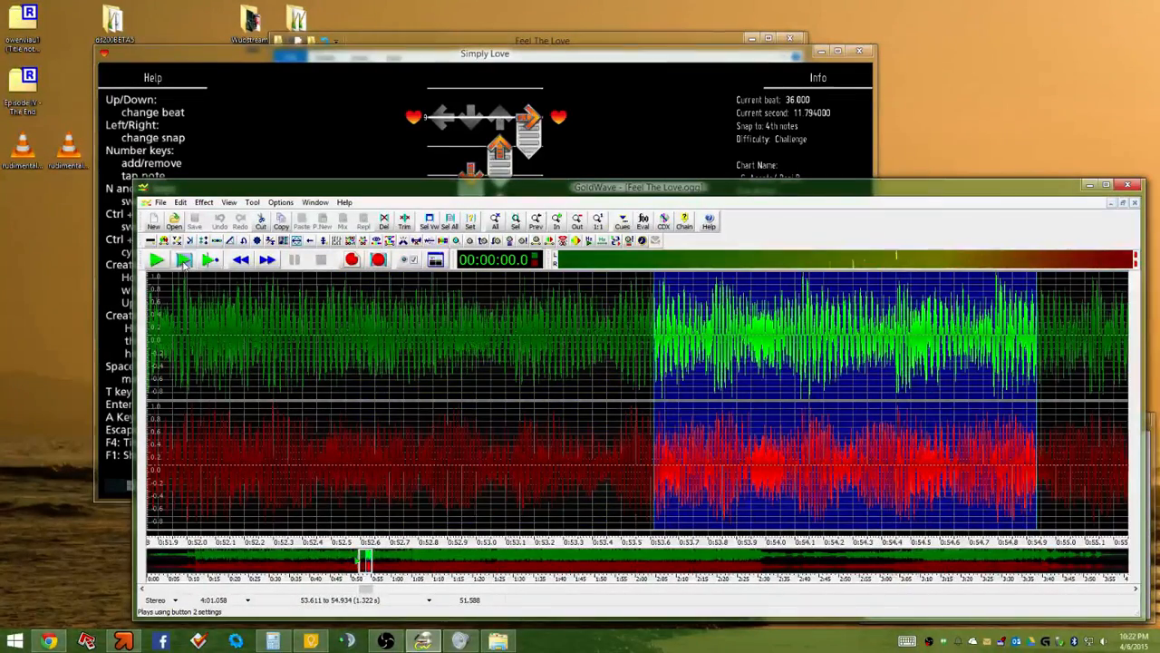
pyautogui.click(184, 259)
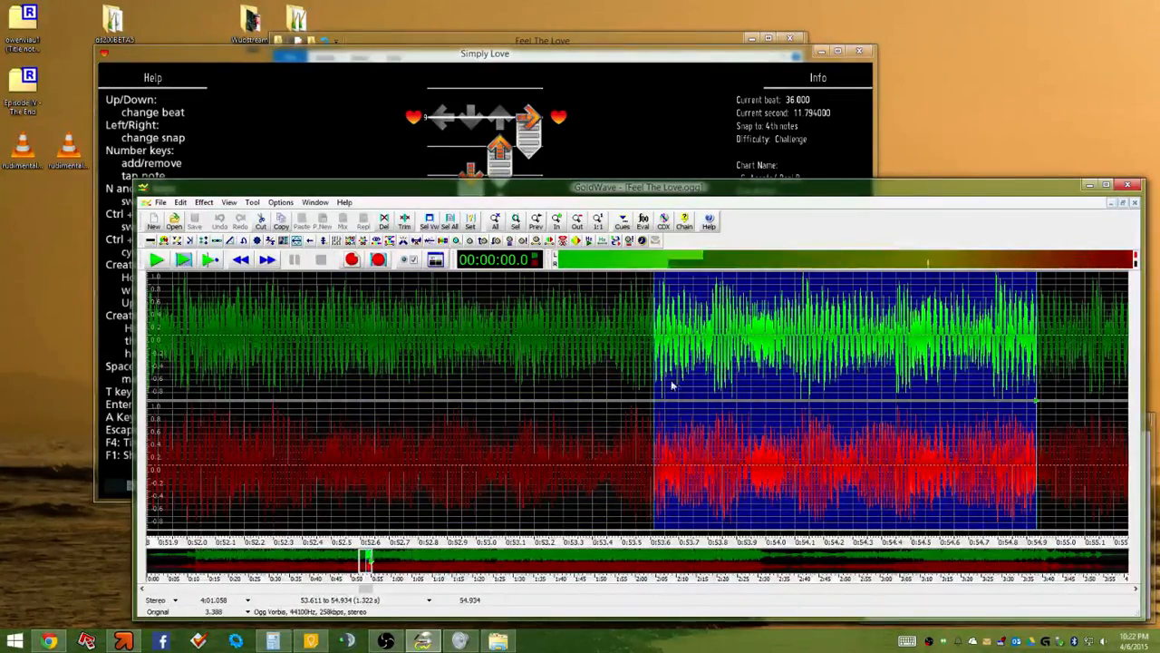
# Select the passage from about 55.576 to 56.720 seconds, then replace it with about 53.492 to 55.993 seconds and play that
pyautogui.click(434, 589)
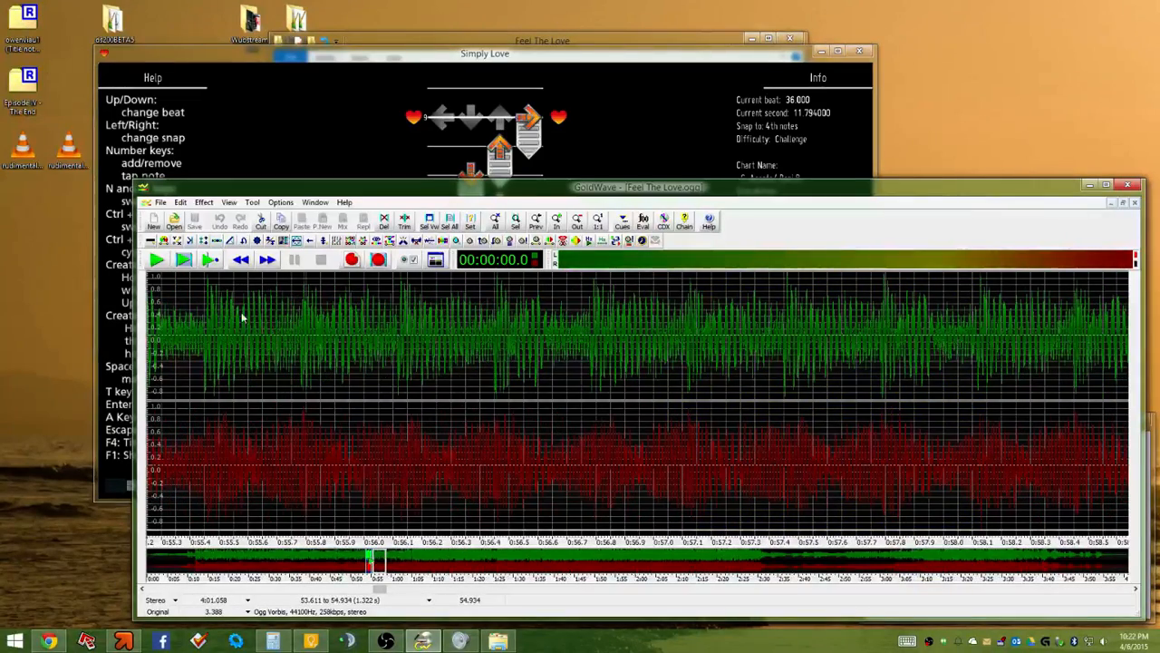
pyautogui.moveTo(242, 317); pyautogui.dragTo(573, 319)
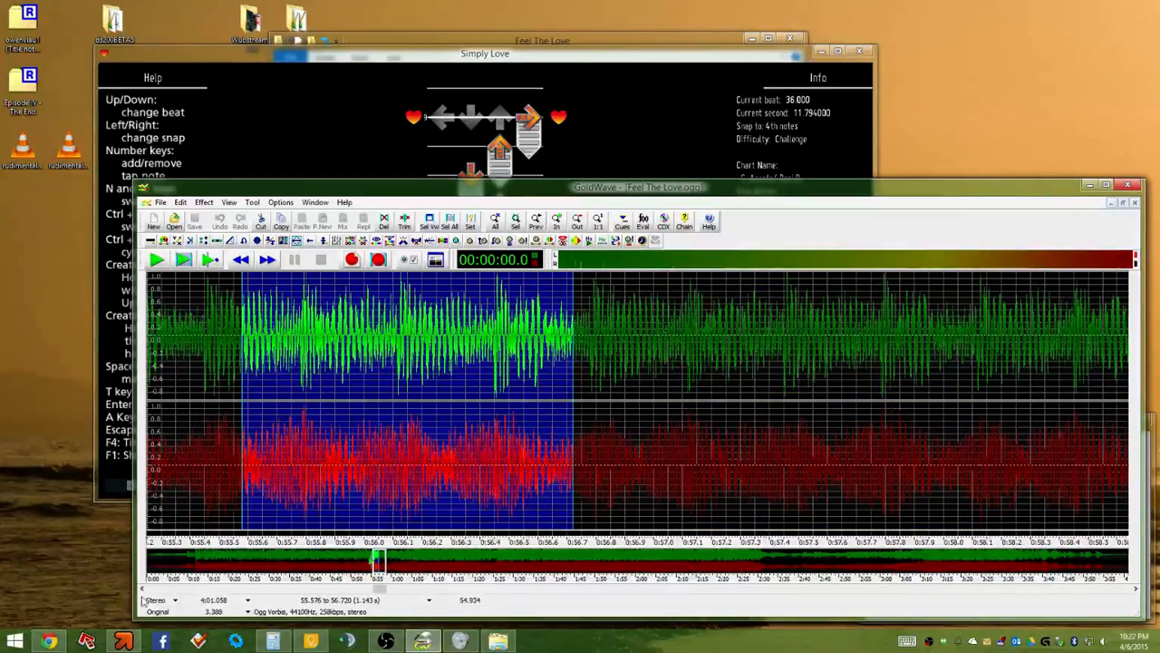
pyautogui.moveTo(143, 589); pyautogui.dragTo(143, 589)
pyautogui.moveTo(227, 344); pyautogui.dragTo(951, 326)
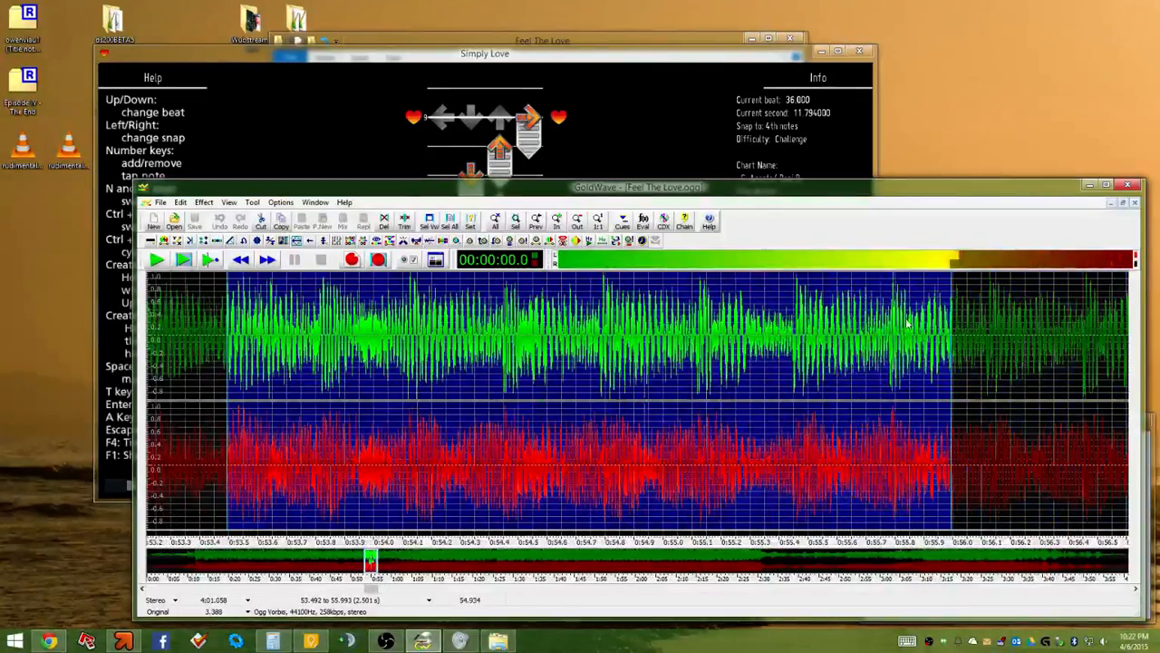
pyautogui.click(183, 260)
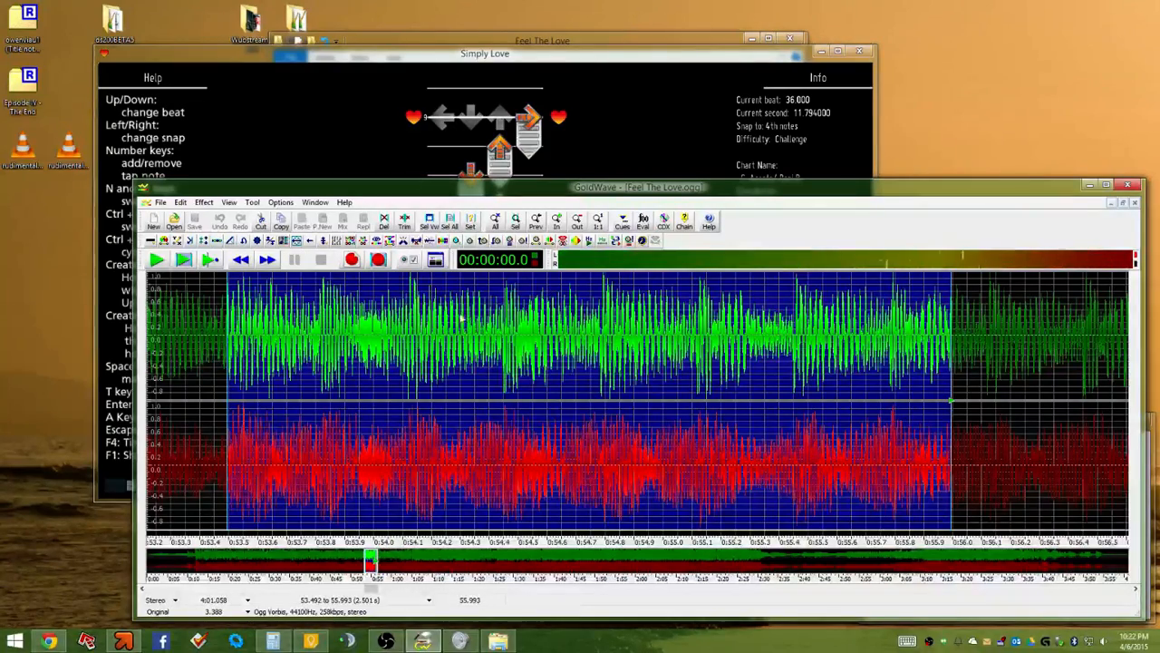
# Select and play the passage from about 54.416 to 54.764 seconds, and examine the waveform around it for the beat onset
pyautogui.scroll(3, 581, 317)
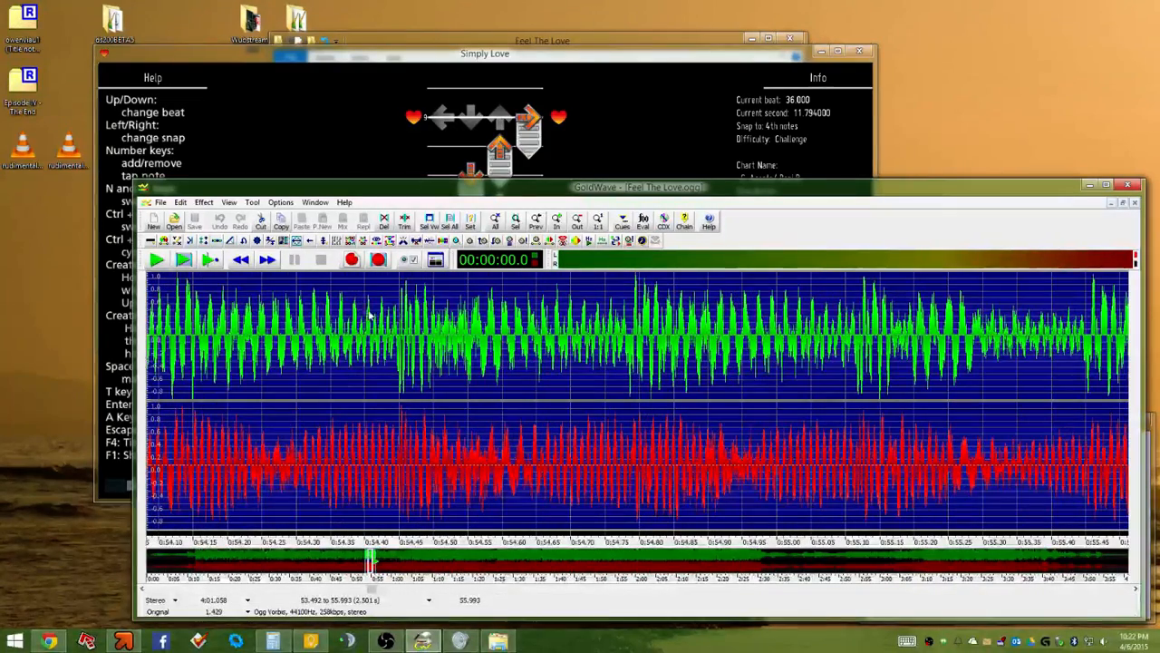
pyautogui.moveTo(375, 314); pyautogui.dragTo(616, 304)
pyautogui.press('space')
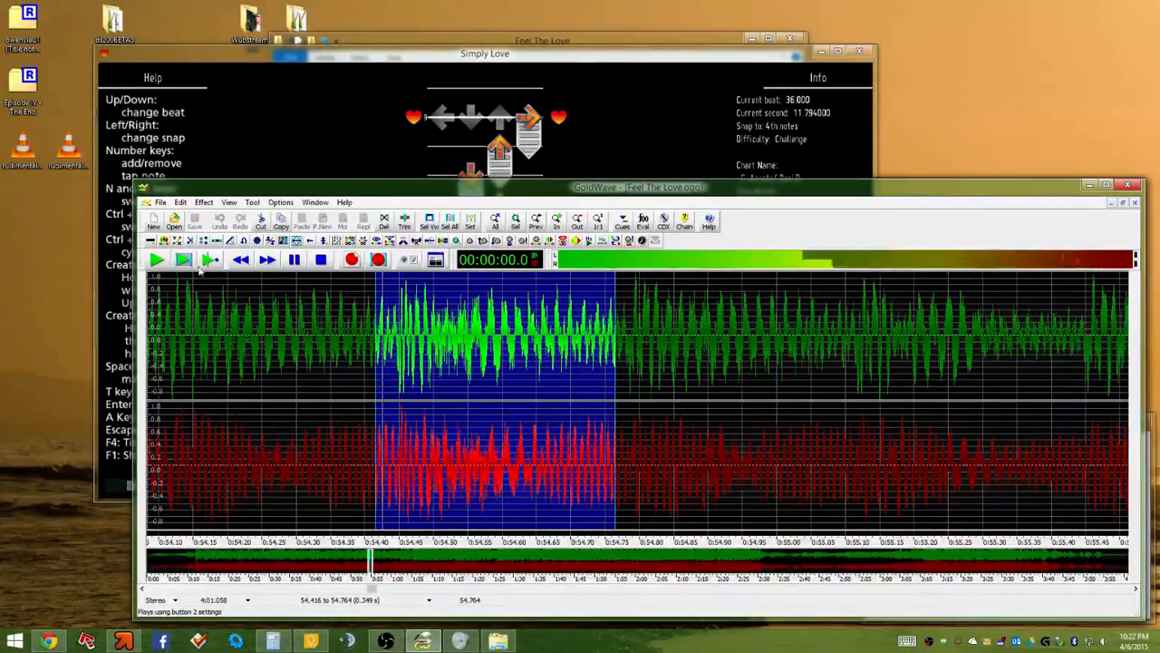
pyautogui.scroll(3, 406, 358)
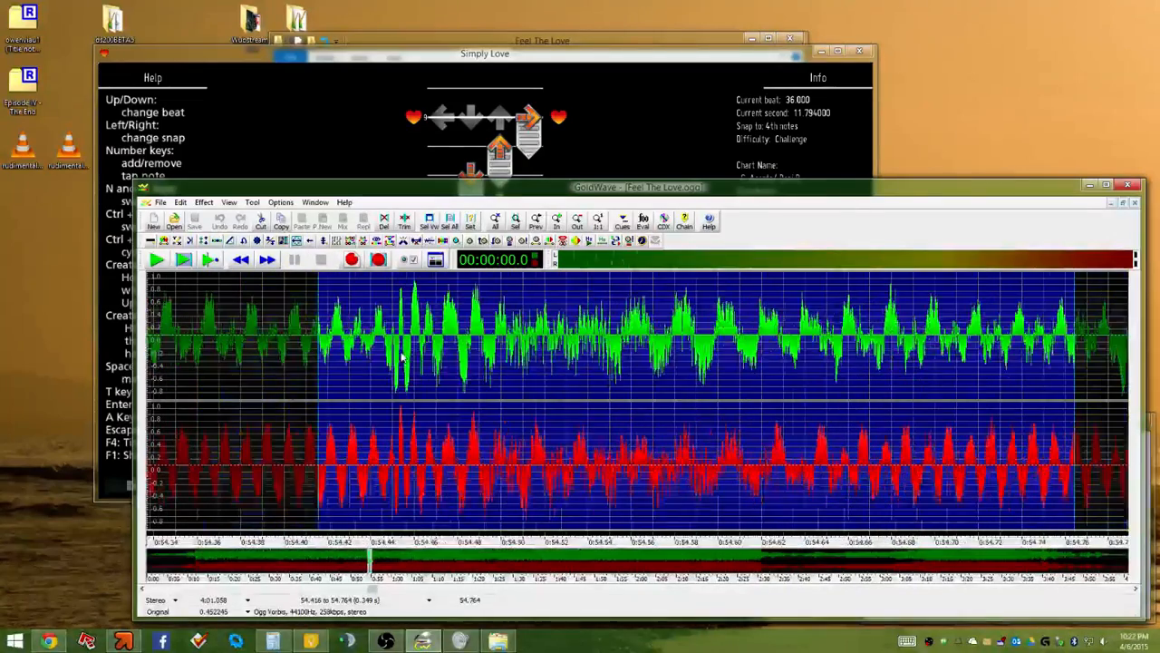
pyautogui.scroll(-5, 405, 358)
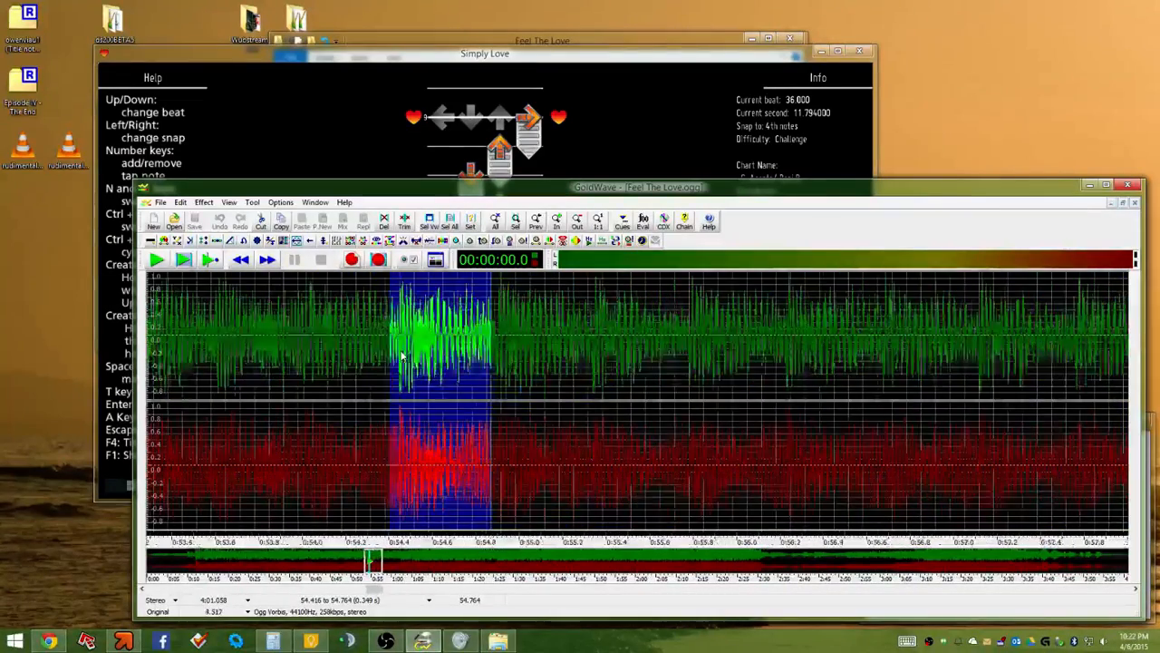
pyautogui.scroll(4, 444, 342)
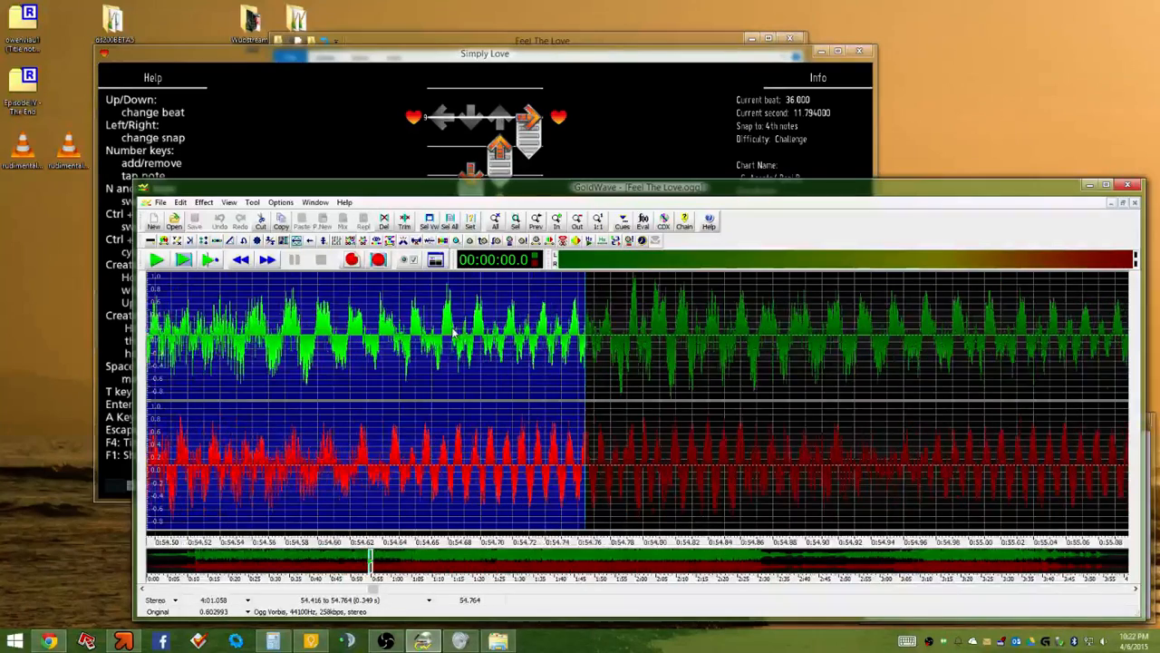
pyautogui.scroll(1, 621, 311)
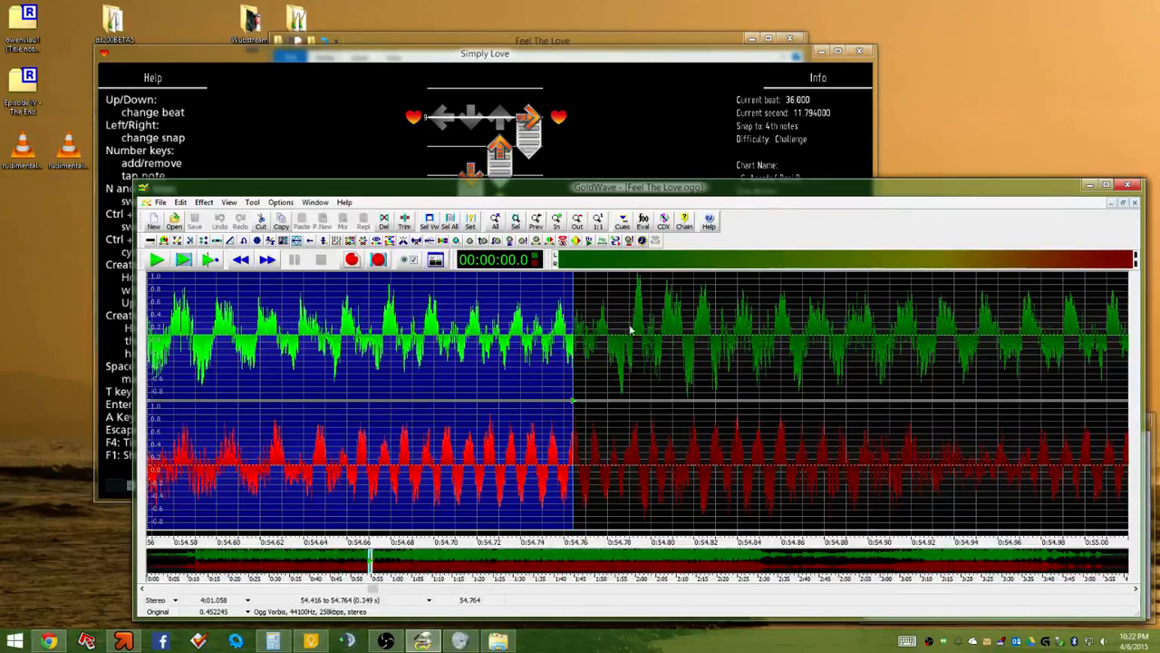
# Narrow the selection to the beat onset from about 54.793 to 54.808 seconds and return to StepMania
pyautogui.rightClick(638, 291)
pyautogui.scroll(5, 678, 444)
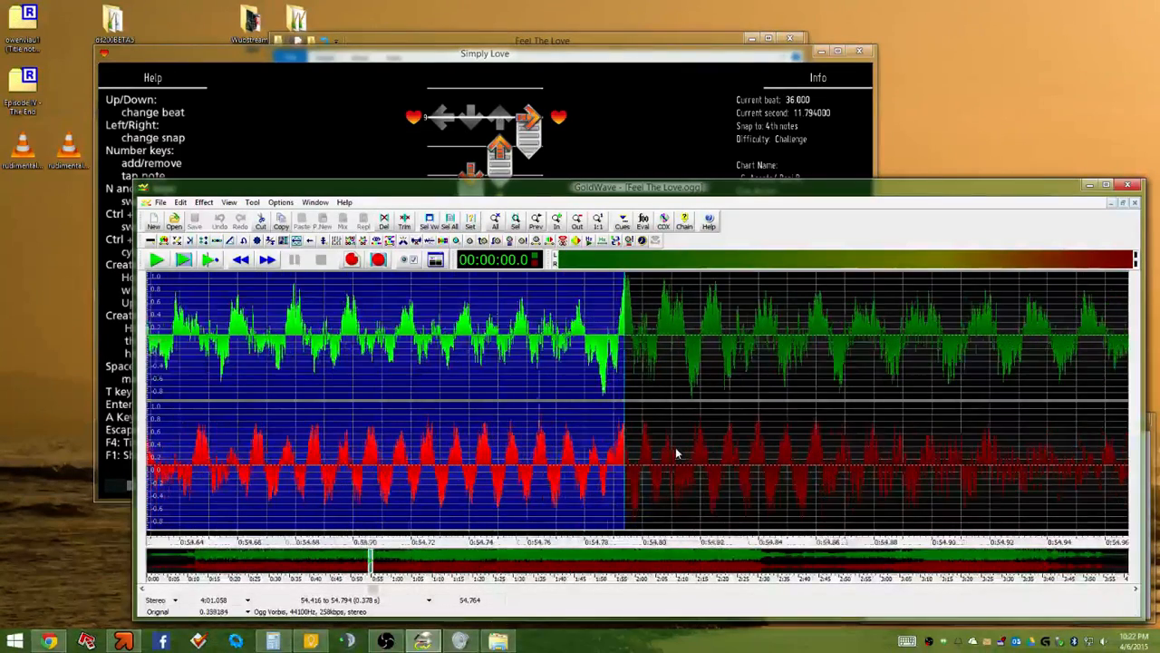
pyautogui.moveTo(540, 304); pyautogui.dragTo(713, 305)
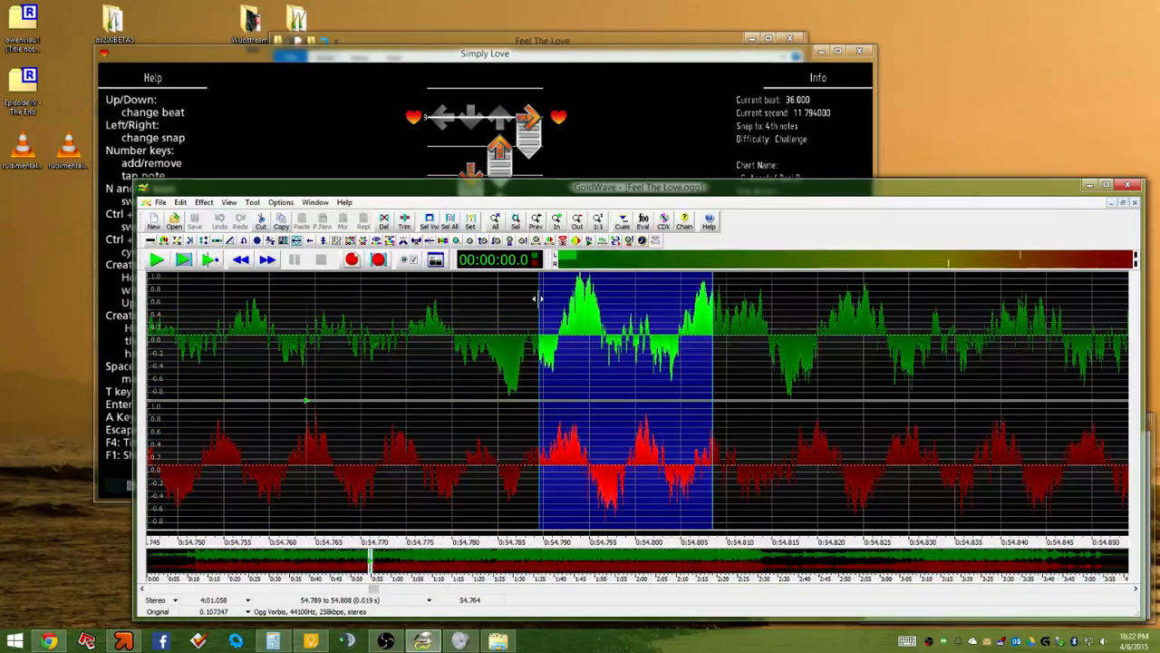
pyautogui.moveTo(540, 298); pyautogui.dragTo(576, 294)
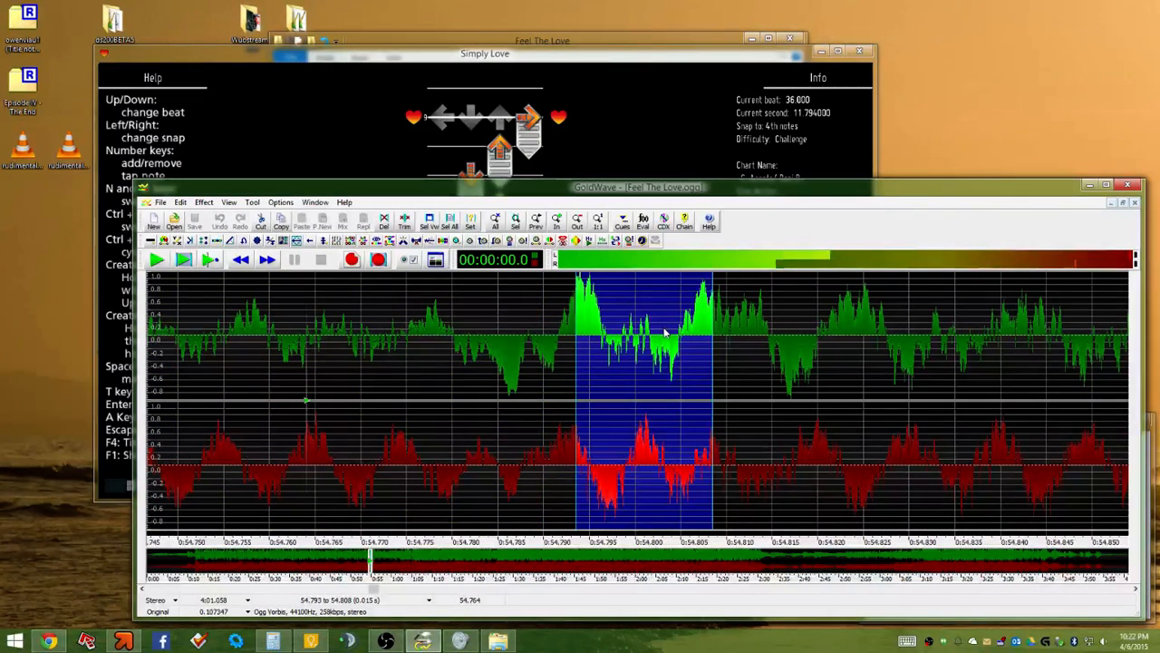
pyautogui.click(640, 136)
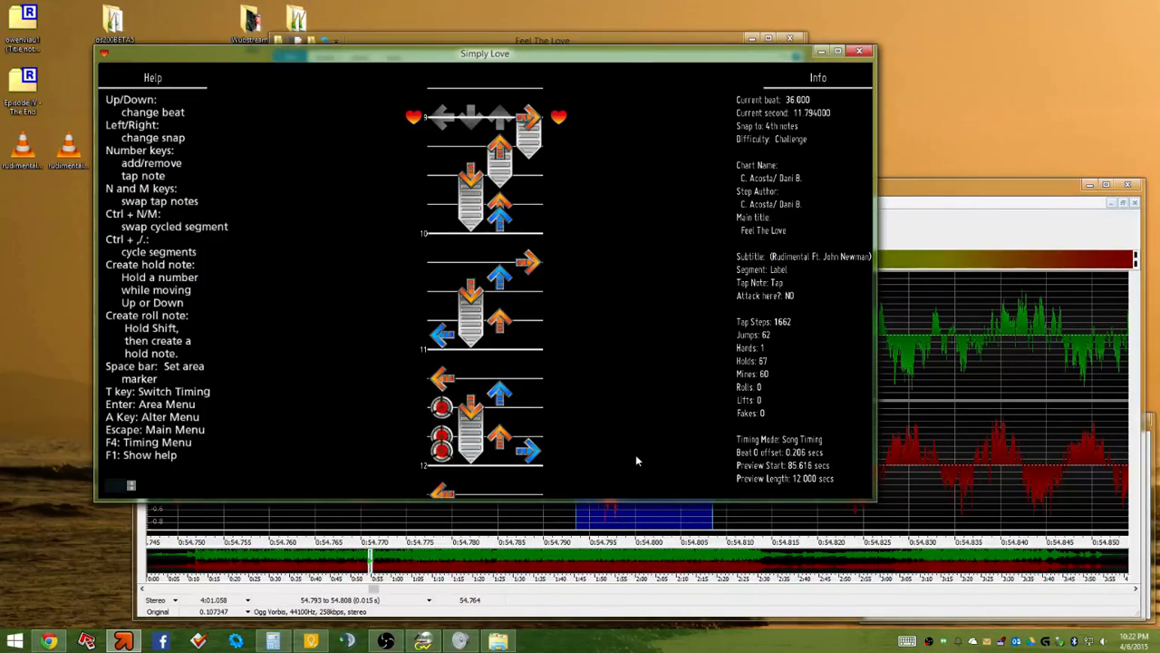
# Move the chart cursor to beat 54 and briefly play the chart from there to check its sync
pyautogui.click(536, 610)
pyautogui.click(555, 76)
pyautogui.press('Down')
pyautogui.press('Down')
pyautogui.press('Down')
pyautogui.press('Down')
pyautogui.press('Down')
pyautogui.press('Down')
pyautogui.press('Down')
pyautogui.press('Down')
pyautogui.press('Down')
pyautogui.press('Down')
pyautogui.press('Down')
pyautogui.press('Down')
pyautogui.press('Down')
pyautogui.press('Down')
pyautogui.press('Down')
pyautogui.press('Down')
pyautogui.press('Down')
pyautogui.press('Down')
pyautogui.press('Down')
pyautogui.press('Down')
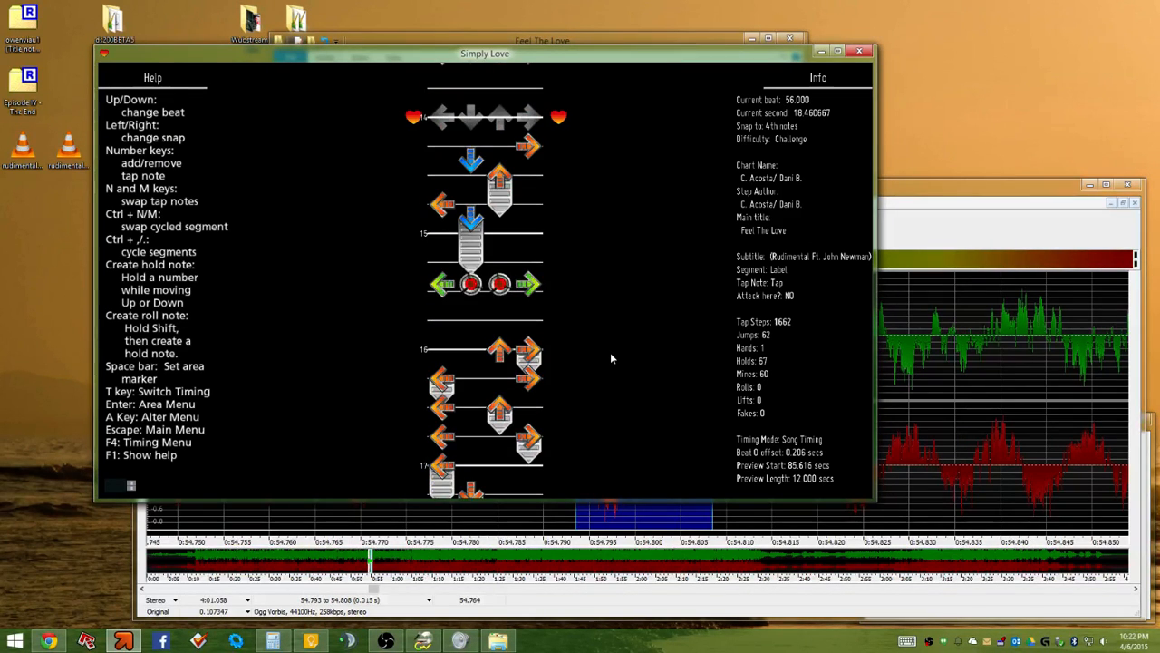
pyautogui.press('Up')
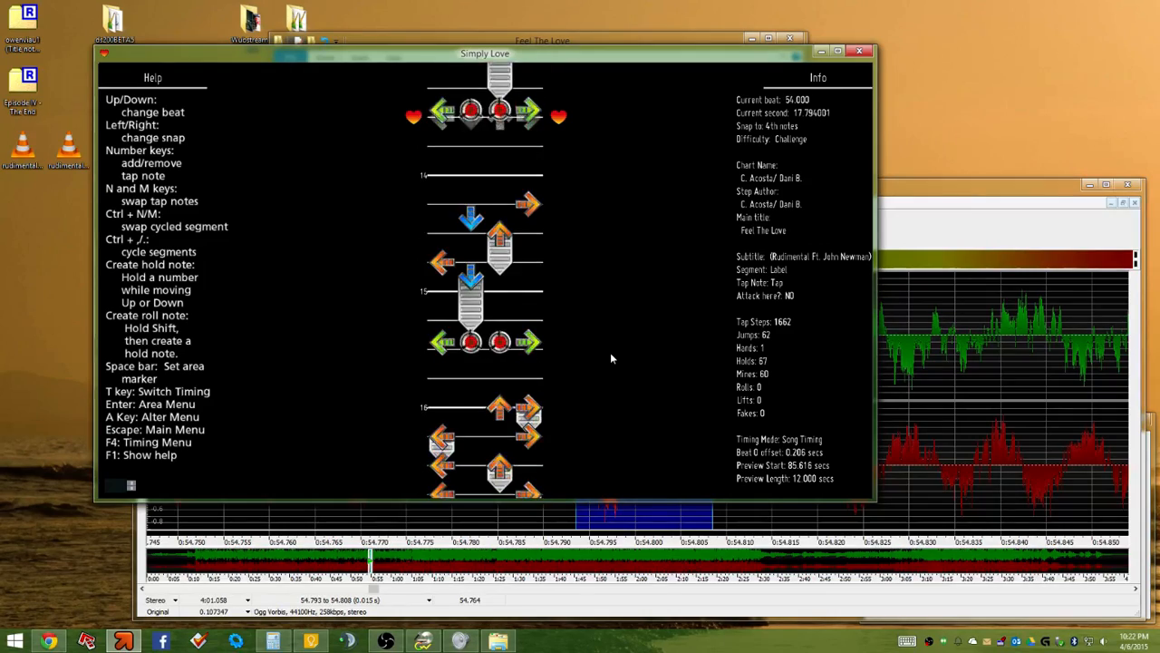
pyautogui.press('p')
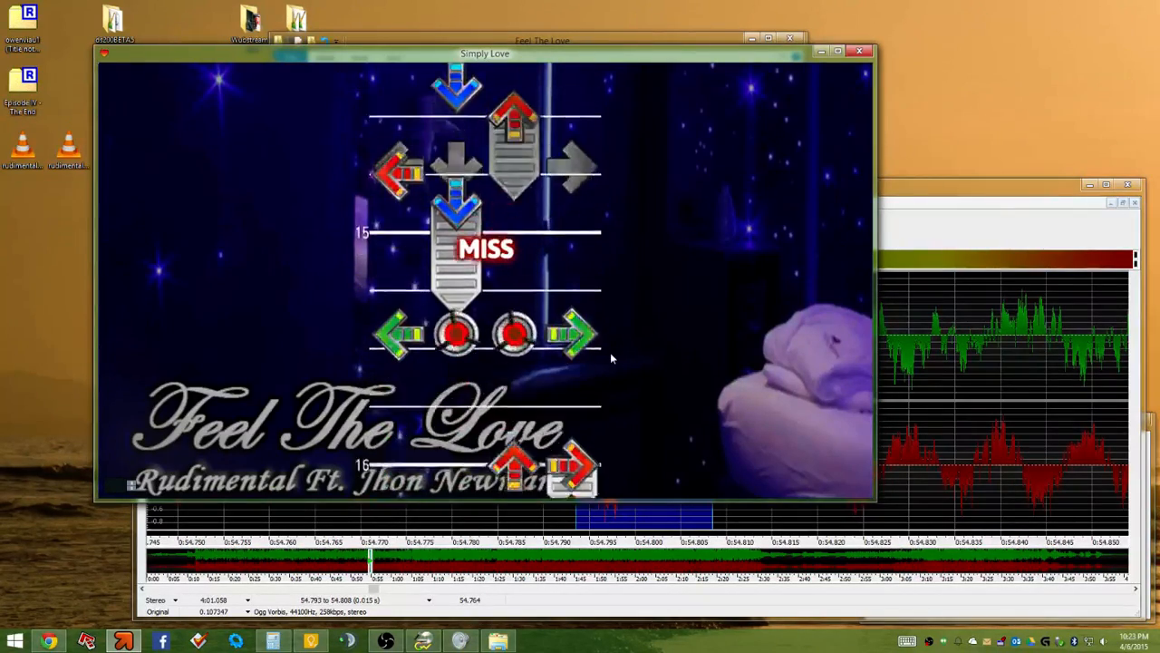
pyautogui.press('Escape')
# Move the chart cursor to beat 164 and briefly play the chart from there
pyautogui.press('pagedown')
pyautogui.press('pagedown')
pyautogui.press('pagedown')
pyautogui.press('pagedown')
pyautogui.press('pagedown')
pyautogui.press('pagedown')
pyautogui.press('pagedown')
pyautogui.press('pagedown')
pyautogui.press('pagedown')
pyautogui.press('pagedown')
pyautogui.press('pagedown')
pyautogui.press('pagedown')
pyautogui.press('pagedown')
pyautogui.press('pagedown')
pyautogui.press('pagedown')
pyautogui.press('pagedown')
pyautogui.press('pagedown')
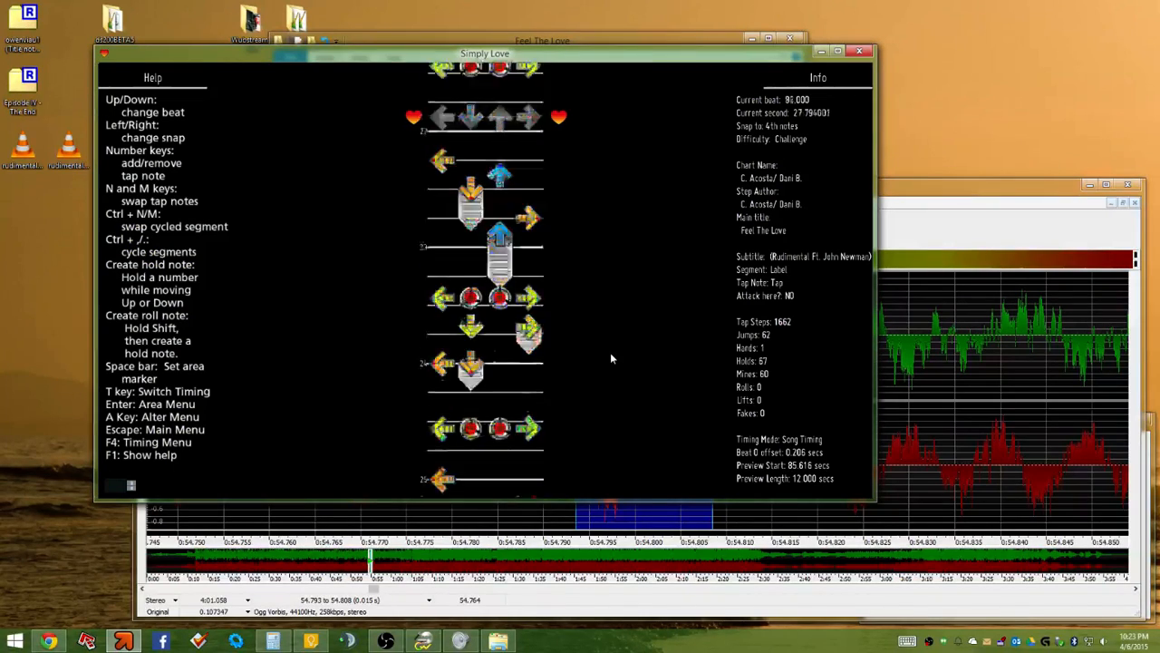
pyautogui.press('pagedown')
pyautogui.press('pagedown')
pyautogui.press('pagedown')
pyautogui.press('pagedown')
pyautogui.press('pagedown')
pyautogui.press('pagedown')
pyautogui.press('pagedown')
pyautogui.press('pagedown')
pyautogui.press('pagedown')
pyautogui.press('pagedown')
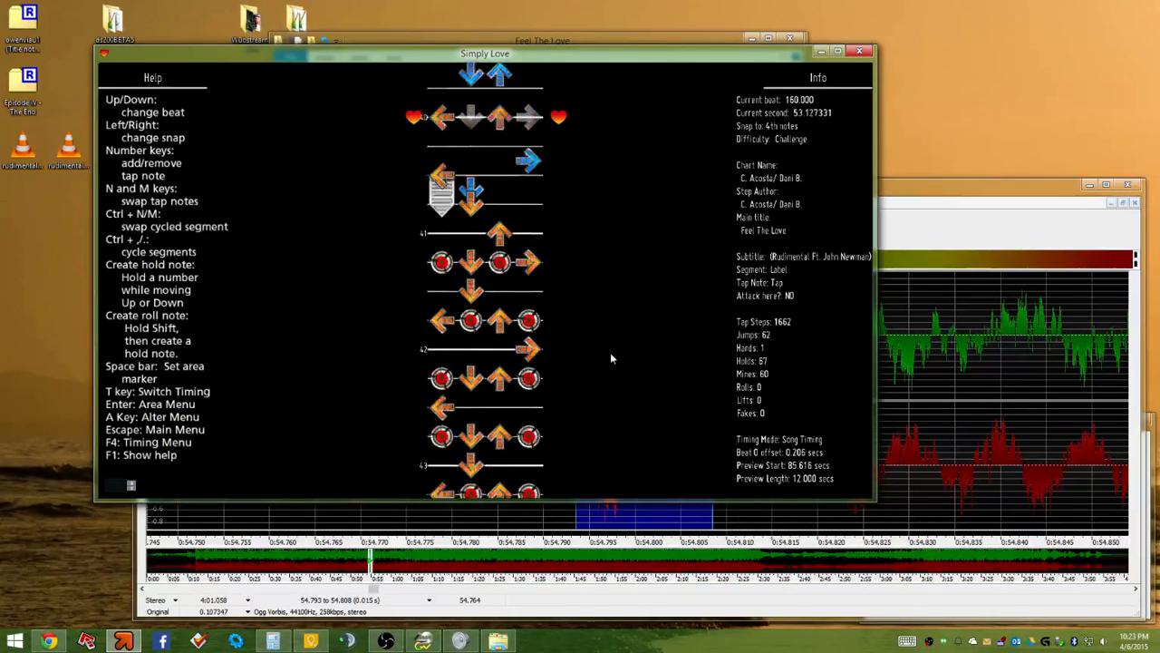
pyautogui.press('pageup')
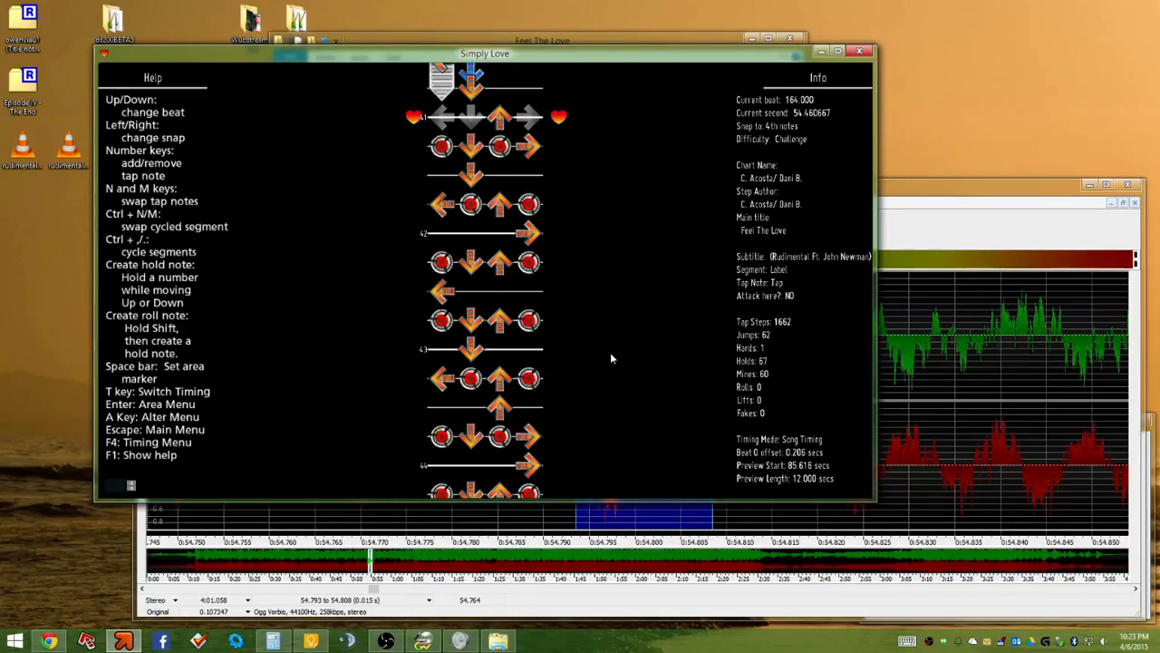
pyautogui.press('p')
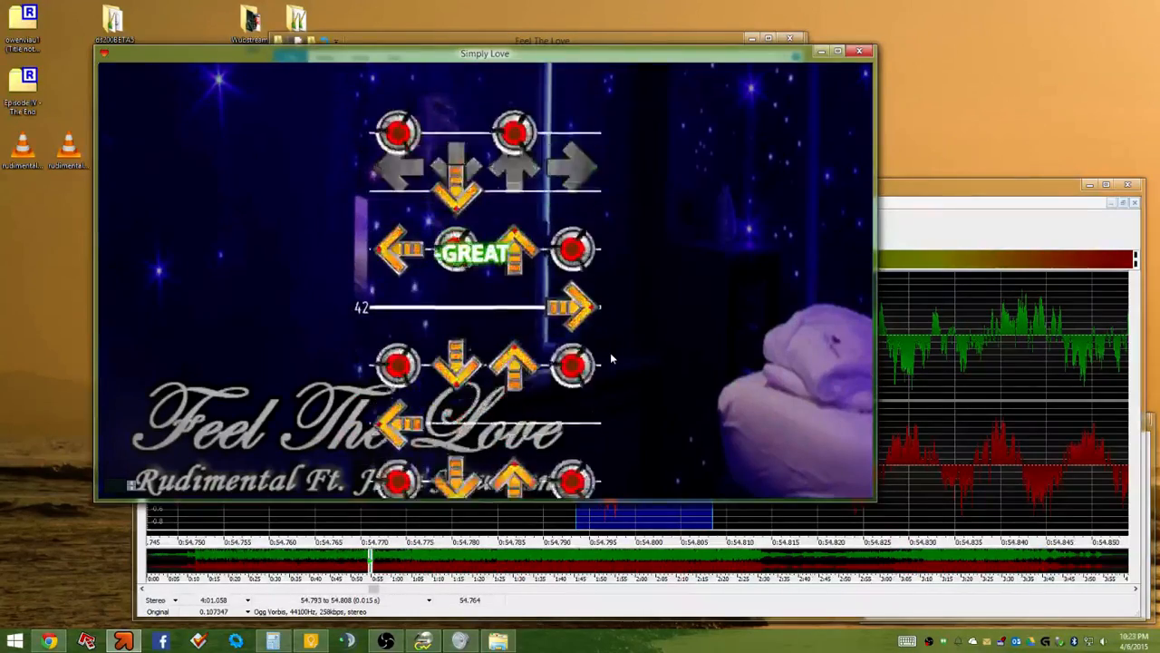
pyautogui.press('Escape')
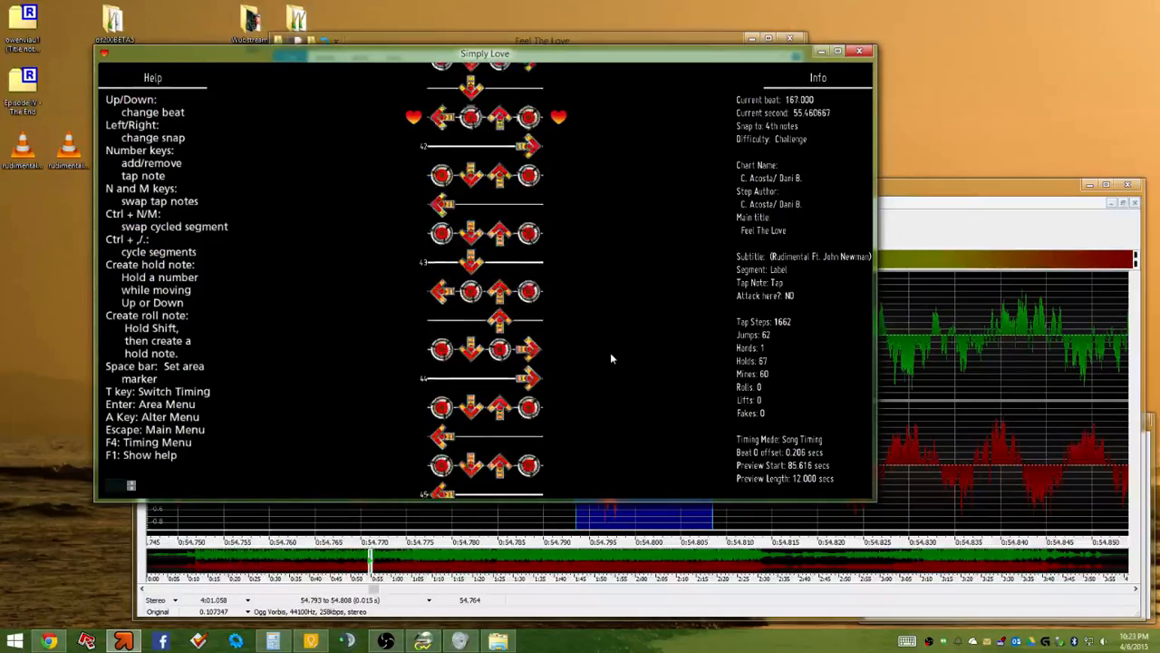
# Place the chart cursor on beat 165 to read its time
pyautogui.press('Down')
pyautogui.press('Down')
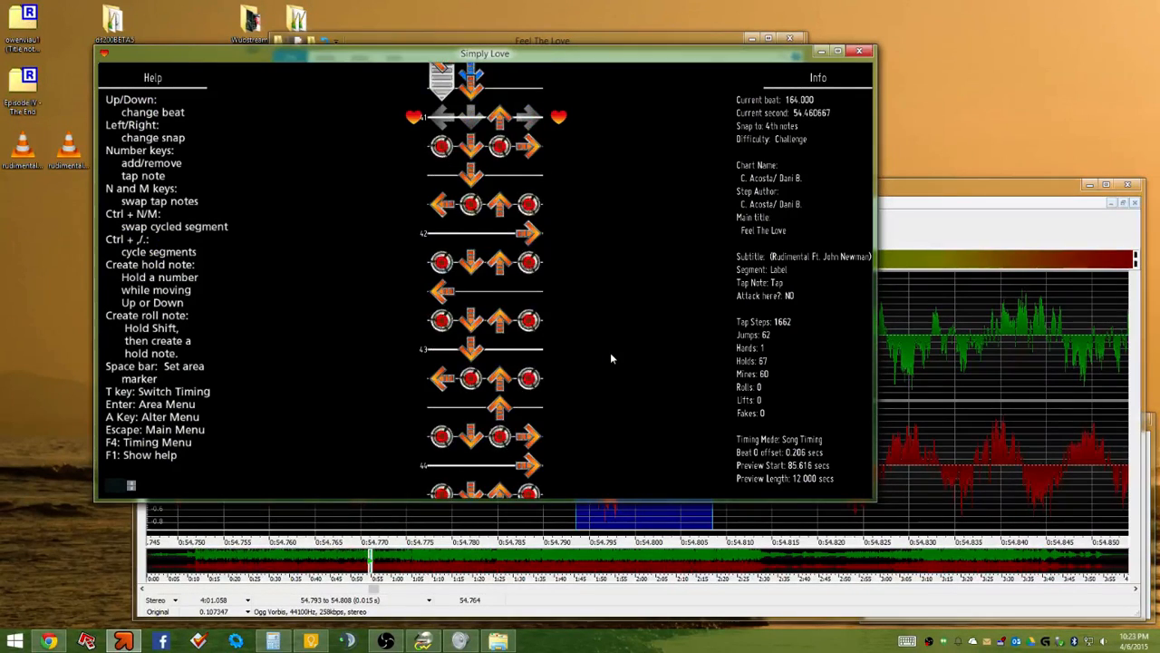
pyautogui.press('Up')
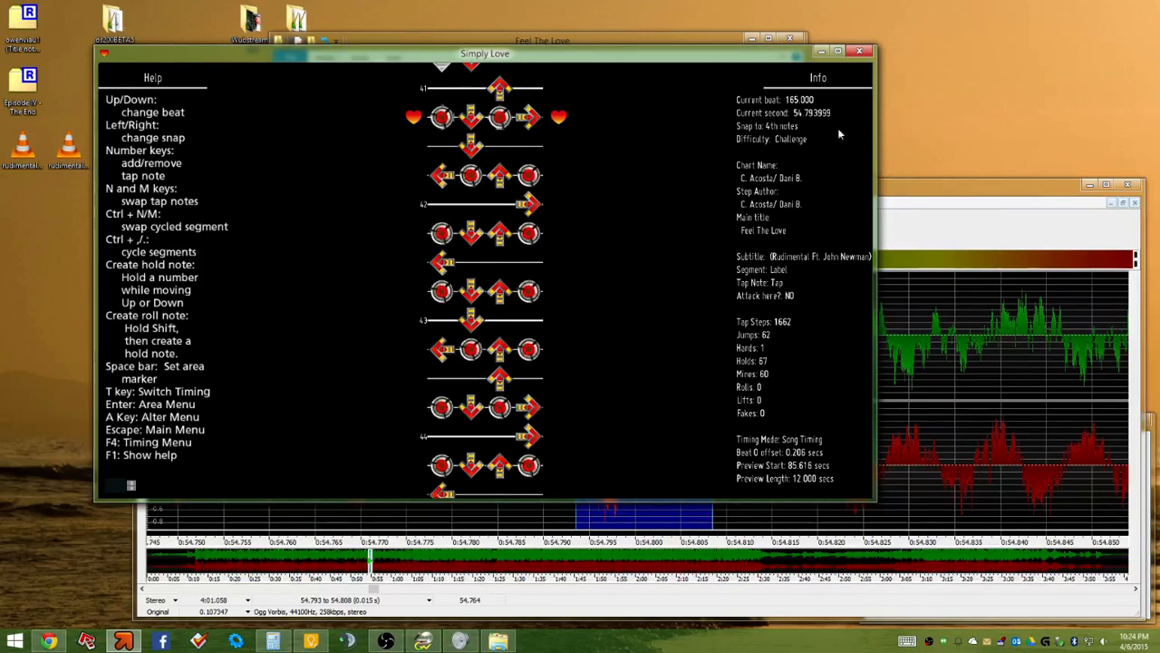
# Switch to GoldWave, then select and play the passage from about 55.169 to 62.725 seconds
pyautogui.click(955, 197)
pyautogui.scroll(-3, 920, 399)
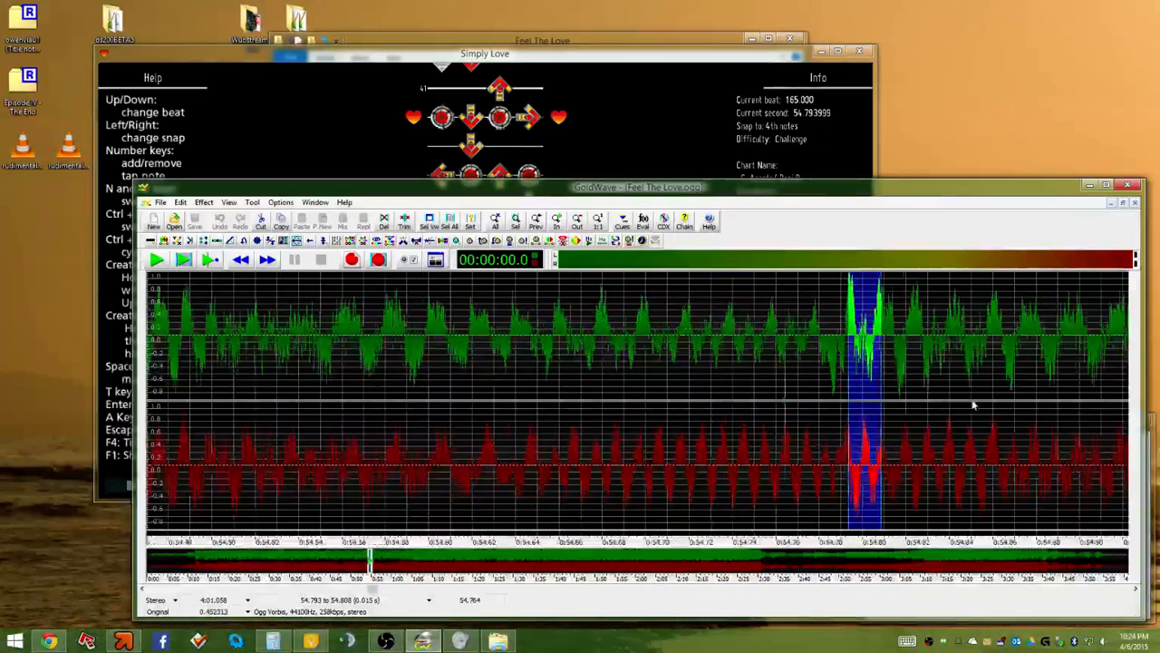
pyautogui.scroll(-5, 601, 480)
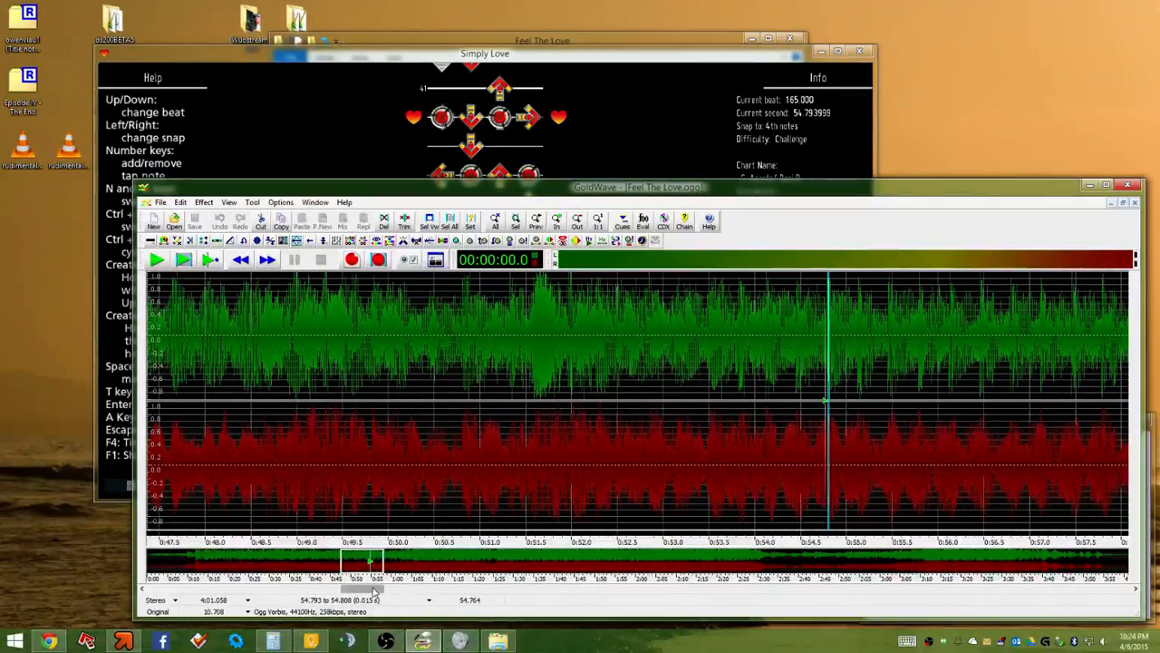
pyautogui.moveTo(374, 588); pyautogui.dragTo(396, 586)
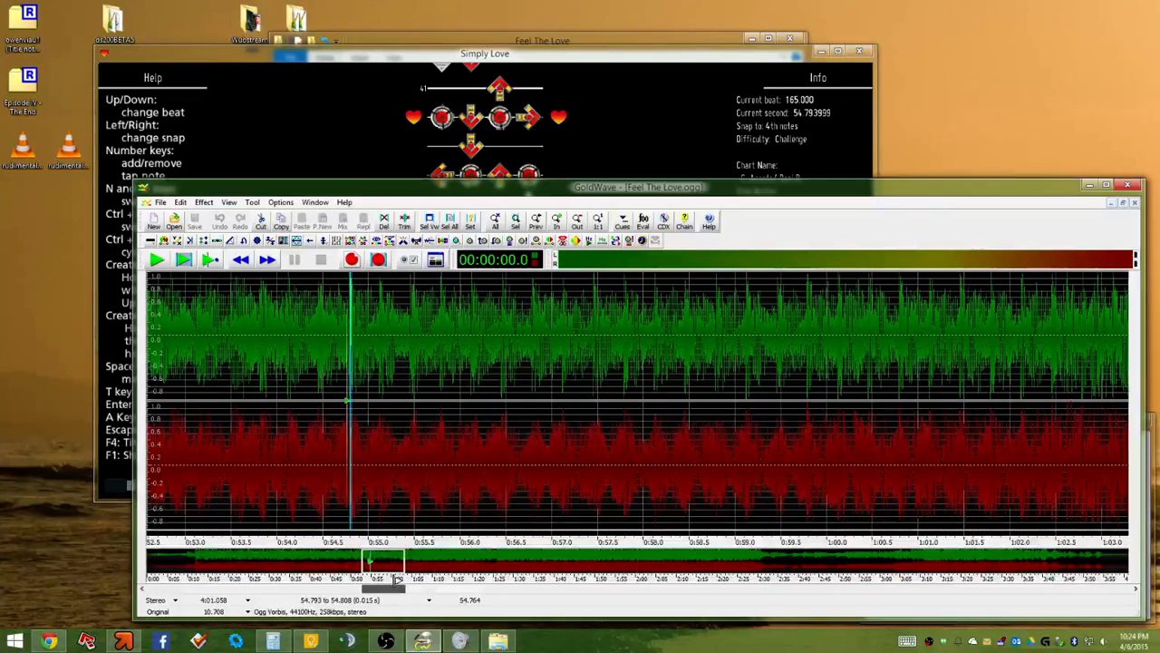
pyautogui.click(393, 332)
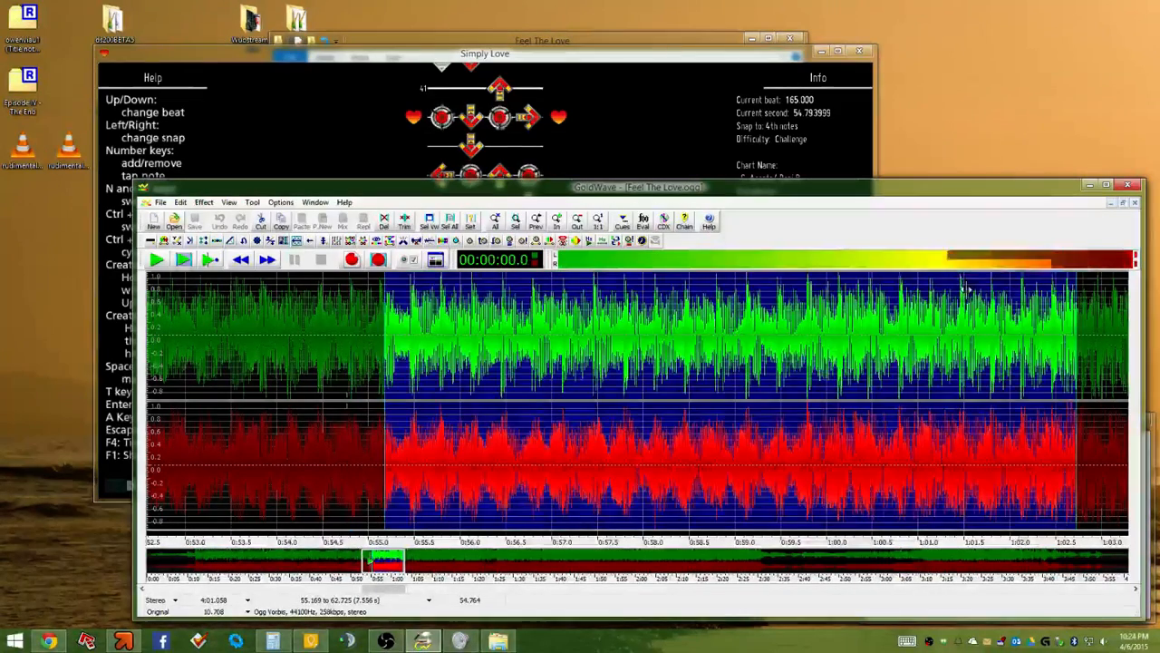
pyautogui.click(183, 260)
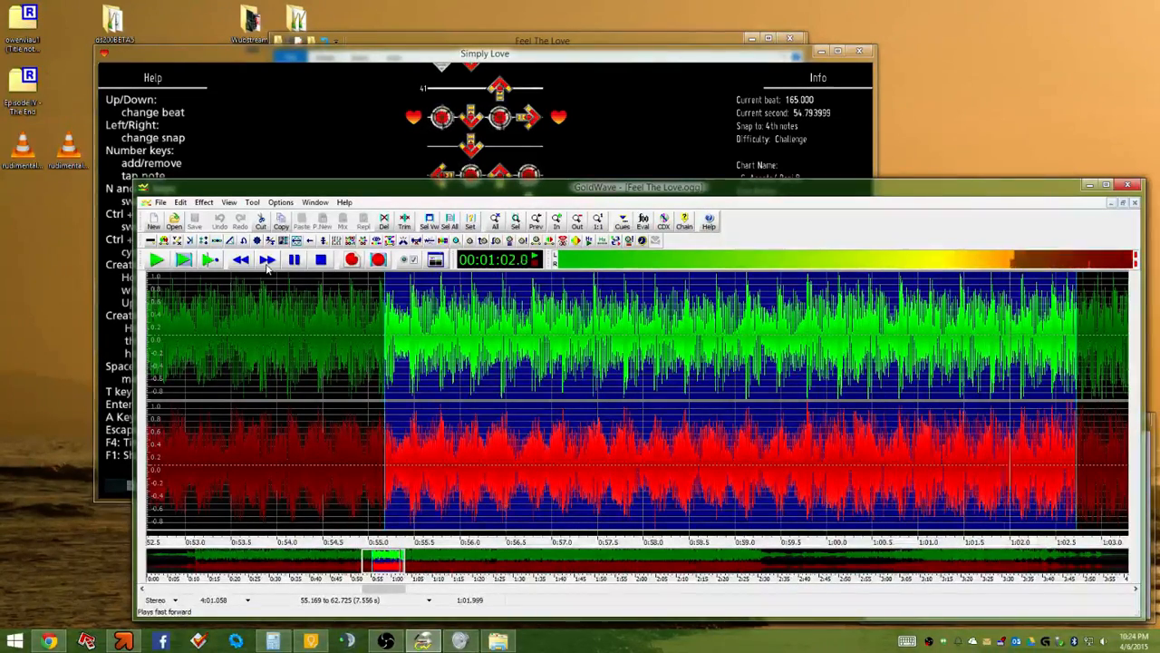
# Select the beat onset in the waveform from about 60.791 to 60.796 seconds
pyautogui.scroll(3, 872, 309)
pyautogui.scroll(10, 957, 299)
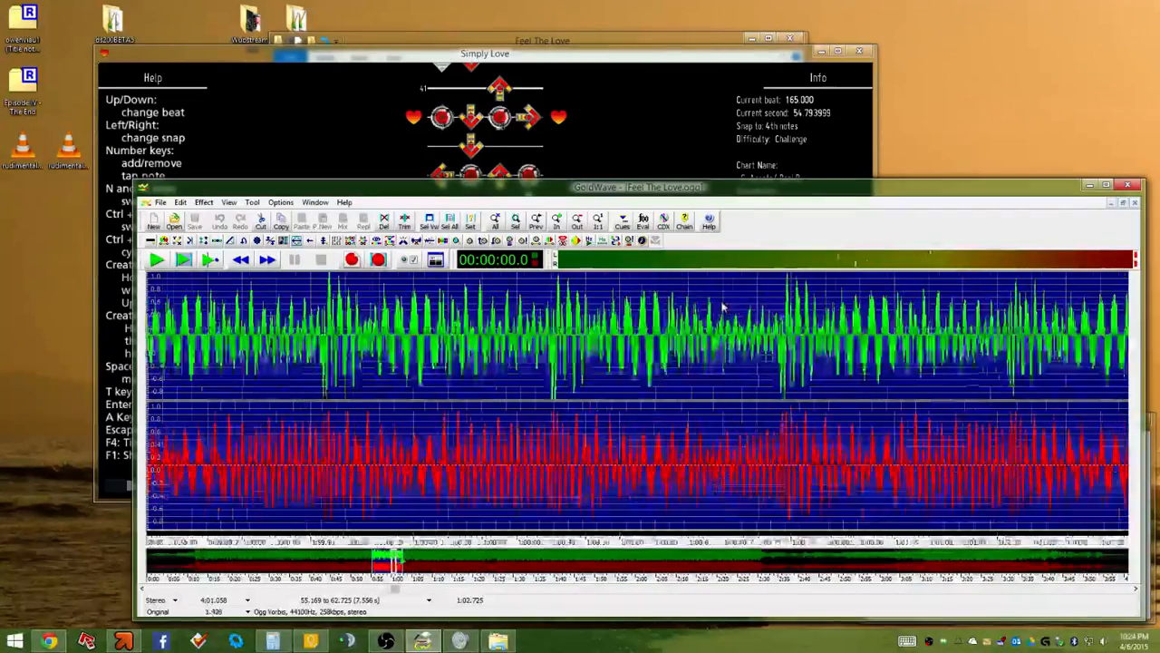
pyautogui.scroll(2, 891, 299)
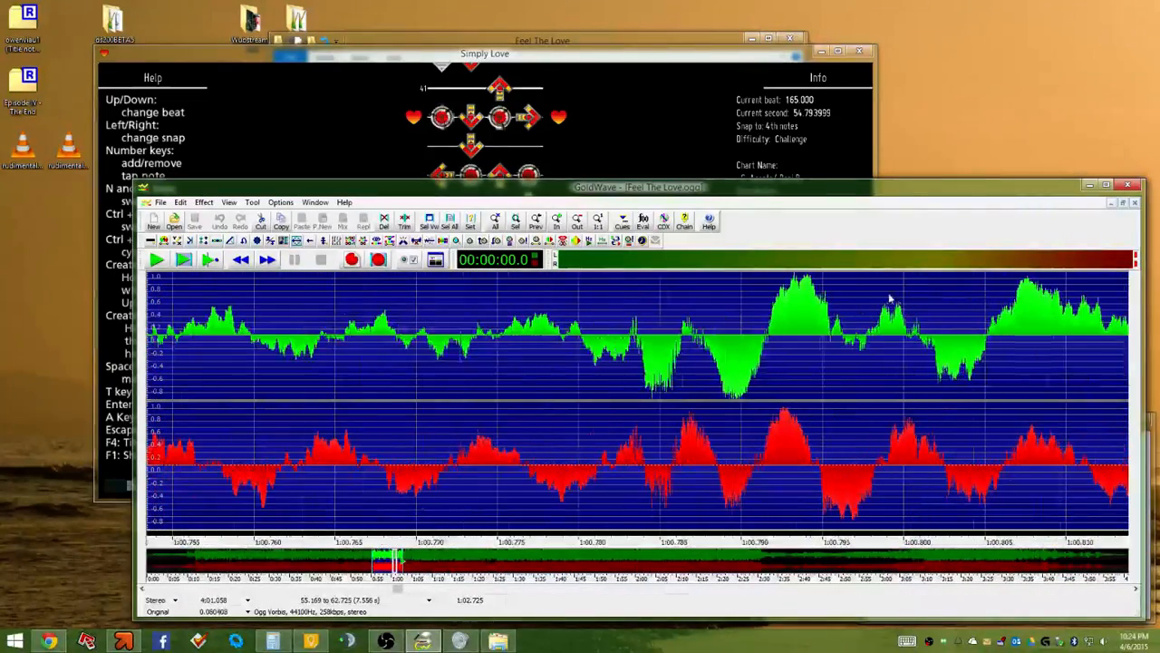
pyautogui.click(790, 296)
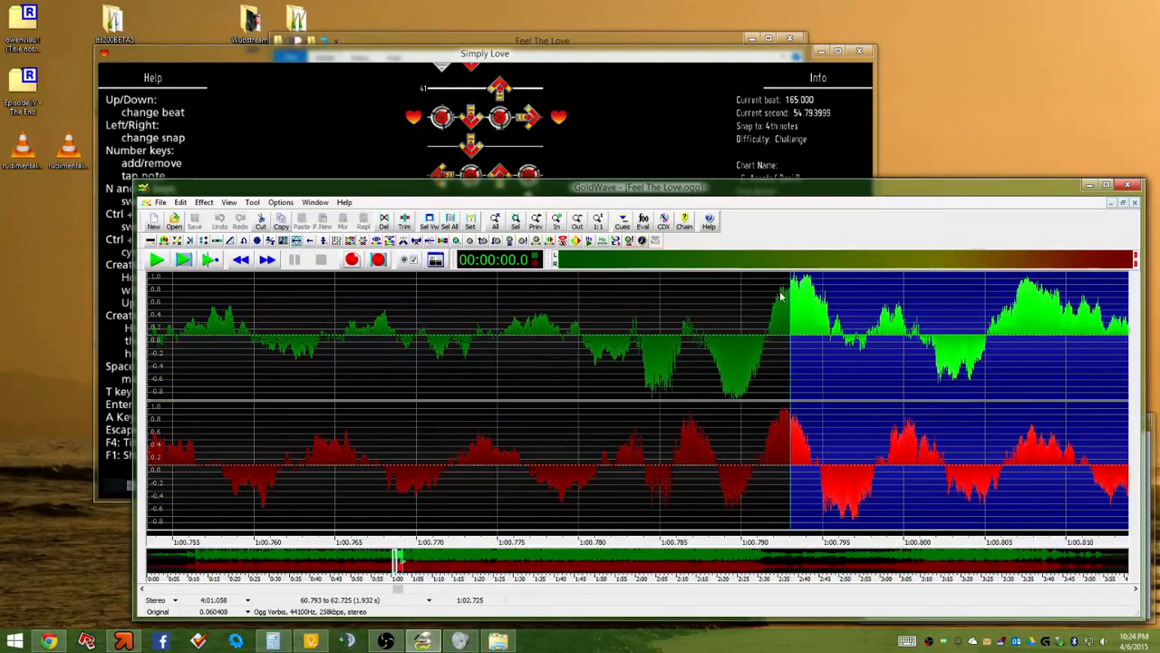
pyautogui.click(782, 290)
pyautogui.moveTo(755, 308); pyautogui.dragTo(839, 310)
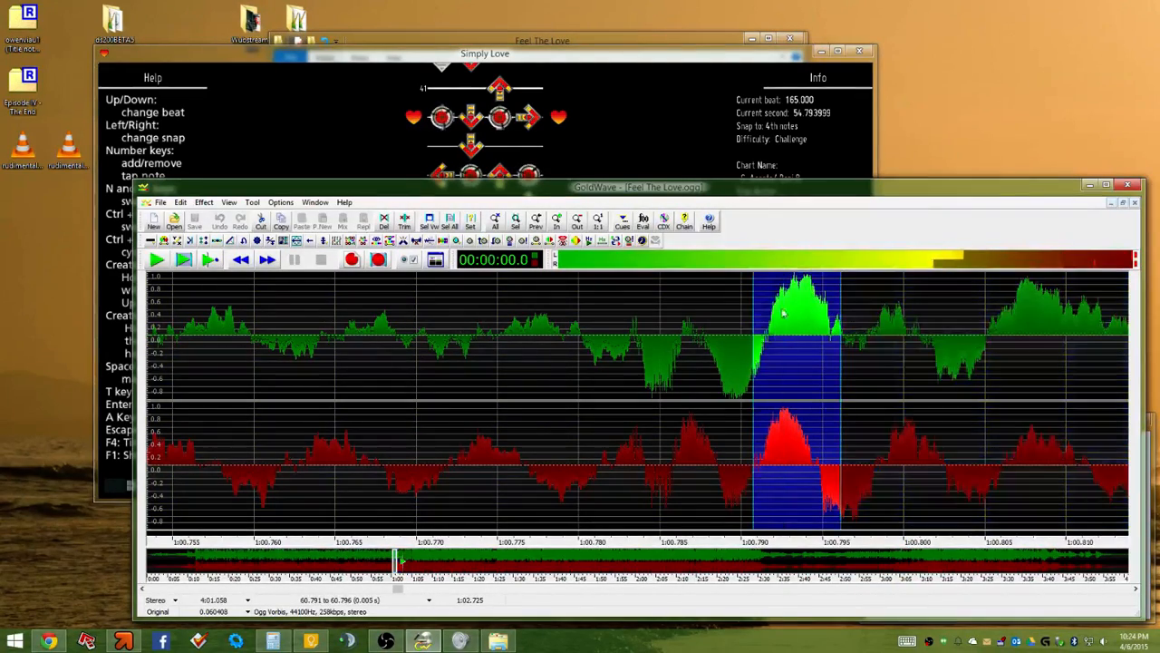
# Examine the beats that follow in the waveform and select the onset from about 62.126 to 62.129 seconds
pyautogui.scroll(-9, 784, 326)
pyautogui.scroll(-2, 849, 313)
pyautogui.scroll(-5, 450, 345)
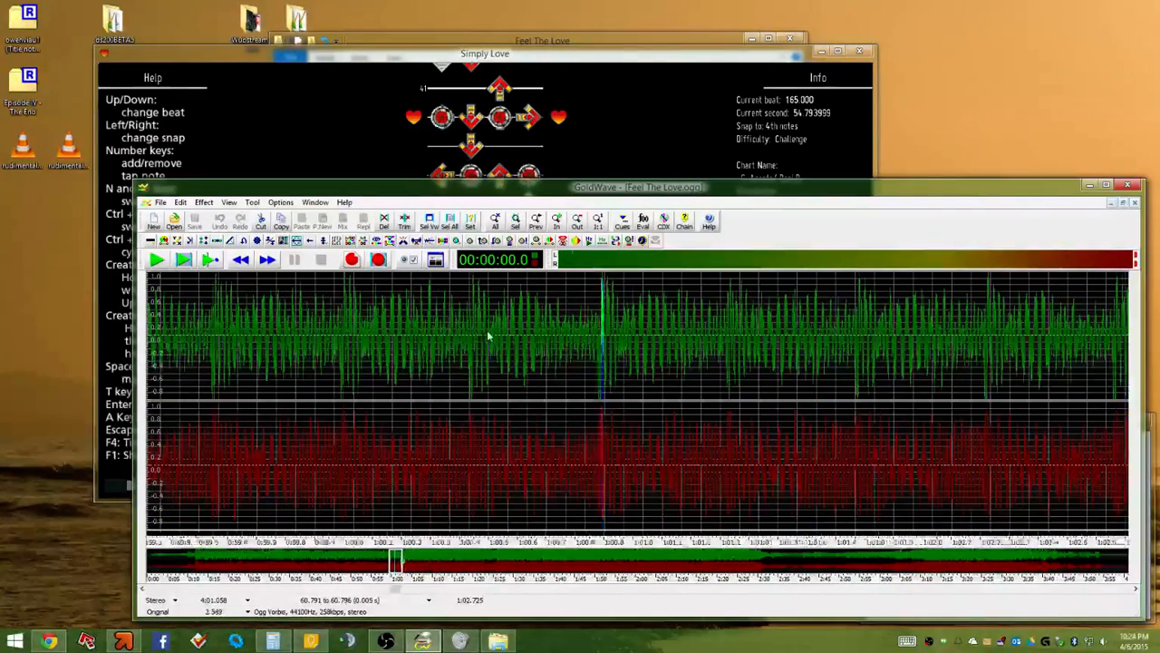
pyautogui.scroll(7, 613, 316)
pyautogui.scroll(4, 690, 324)
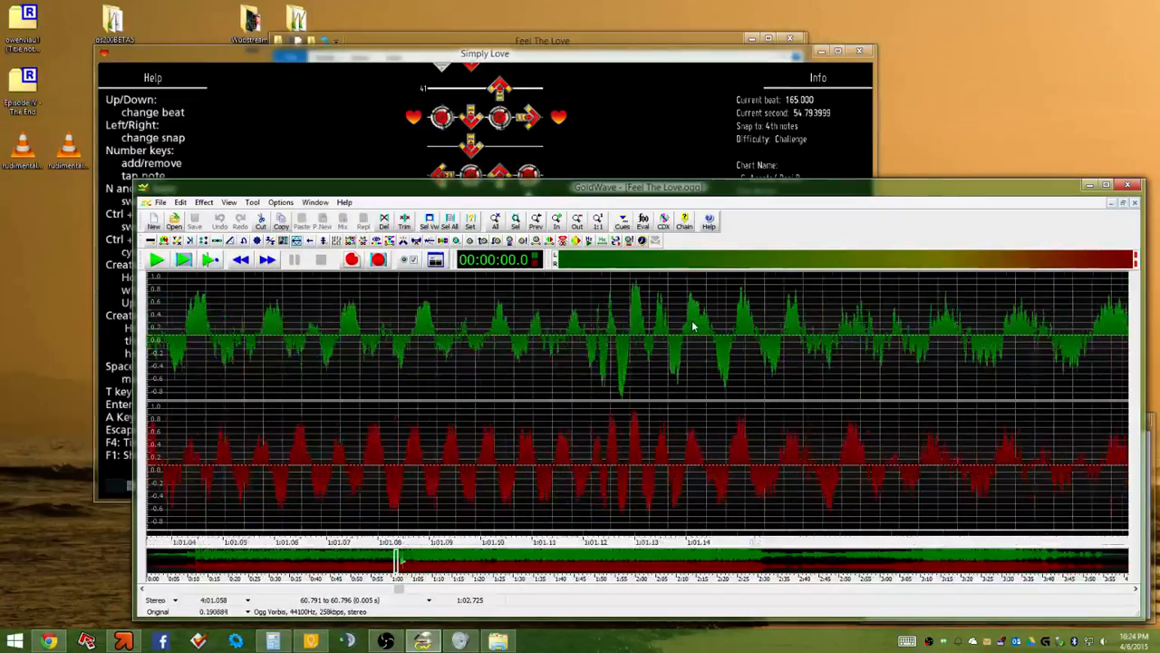
pyautogui.scroll(-9, 511, 350)
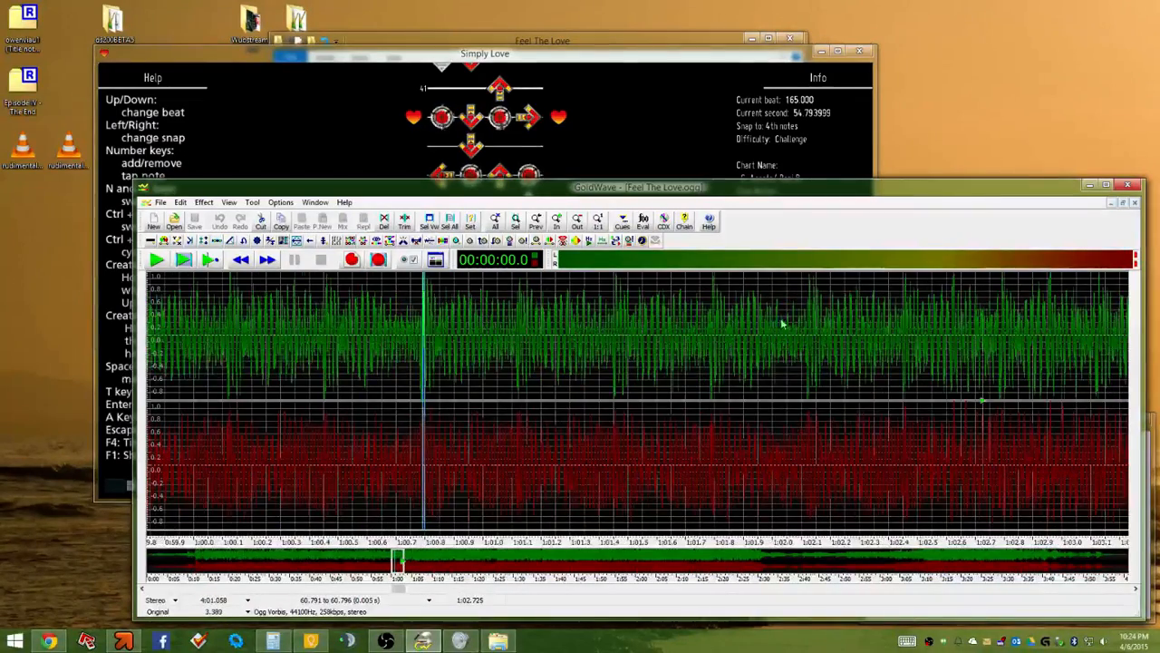
pyautogui.scroll(18, 917, 331)
pyautogui.scroll(3, 853, 333)
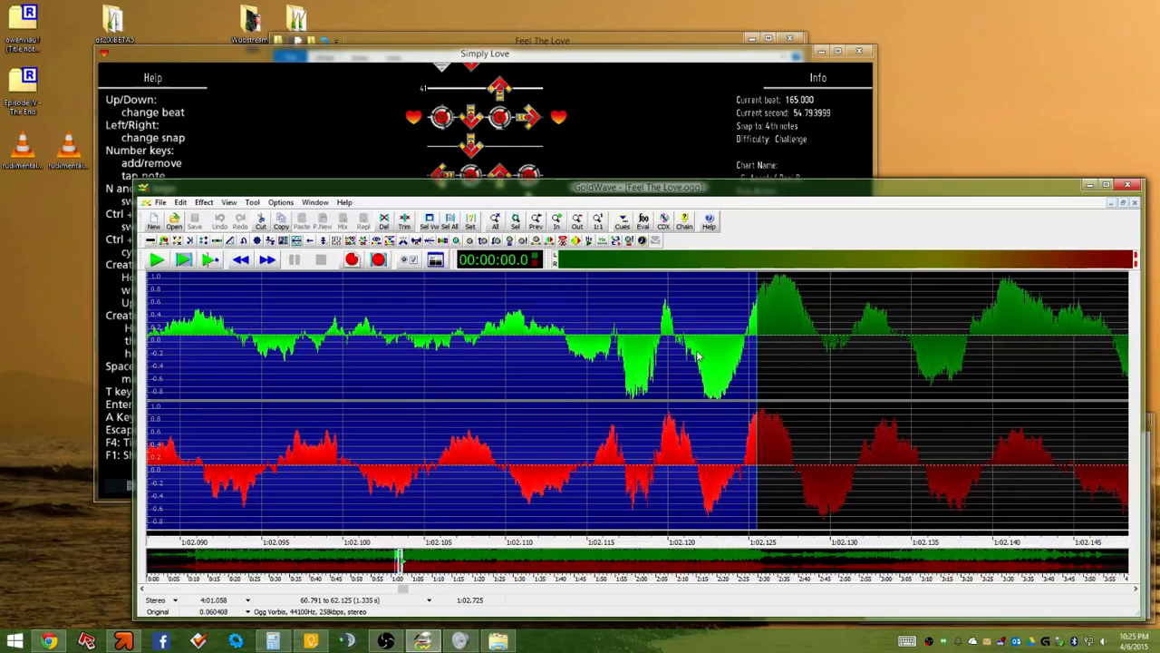
pyautogui.moveTo(742, 306); pyautogui.dragTo(819, 287)
pyautogui.moveTo(749, 292); pyautogui.dragTo(762, 291)
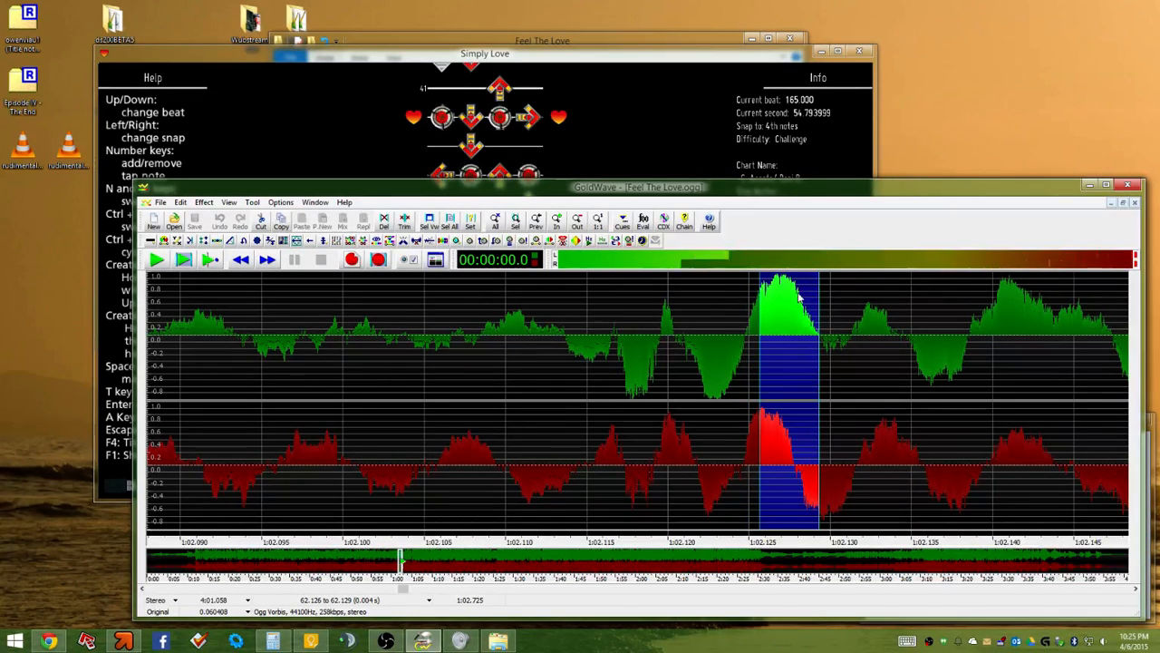
# Check the StepMania chart, then return to GoldWave and reselect the beat onset from about 62.125 to 62.127 seconds
pyautogui.click(663, 140)
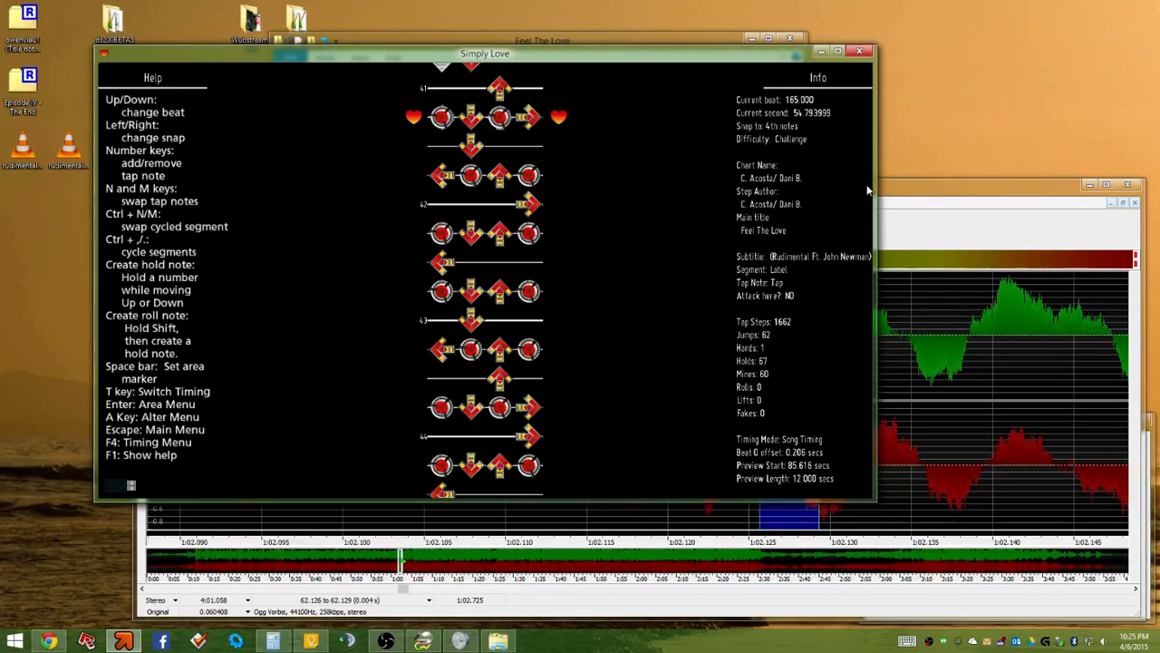
pyautogui.click(896, 189)
pyautogui.moveTo(746, 332); pyautogui.dragTo(775, 327)
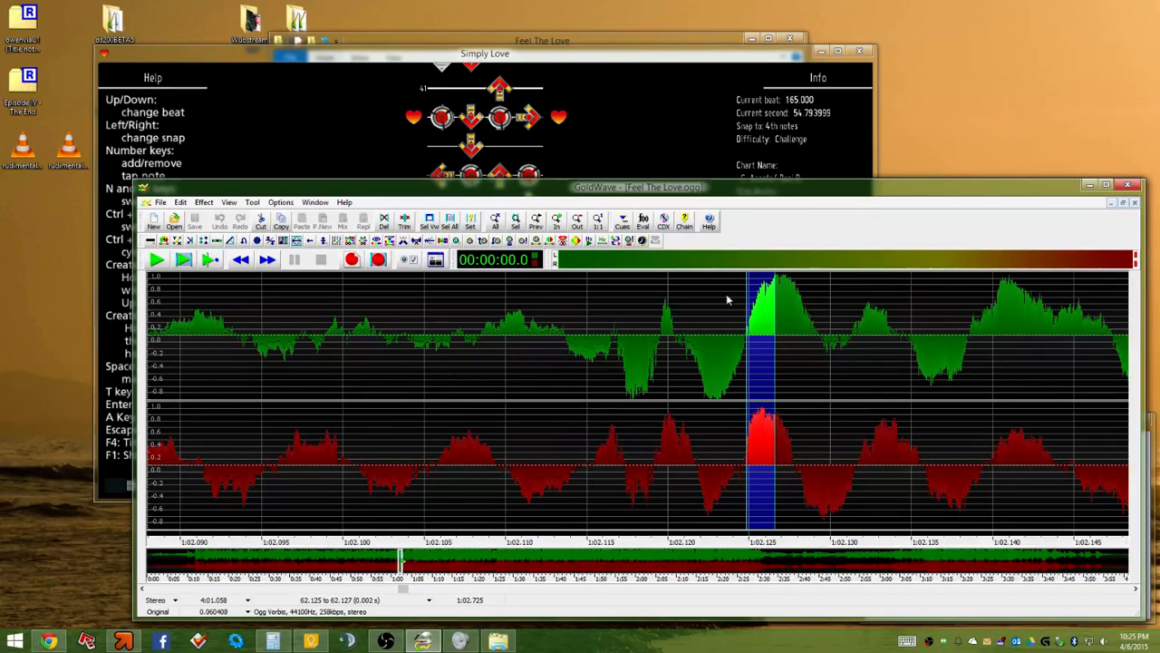
# Switch to StepMania, move the chart cursor to beat 187 and compare its time with the selected onset in GoldWave
pyautogui.click(656, 133)
pyautogui.press('Down')
pyautogui.press('Down')
pyautogui.press('Down')
pyautogui.press('Down')
pyautogui.press('Down')
pyautogui.press('Down')
pyautogui.press('Down')
pyautogui.press('Down')
pyautogui.press('Down')
pyautogui.press('Down')
pyautogui.press('Down')
pyautogui.press('Down')
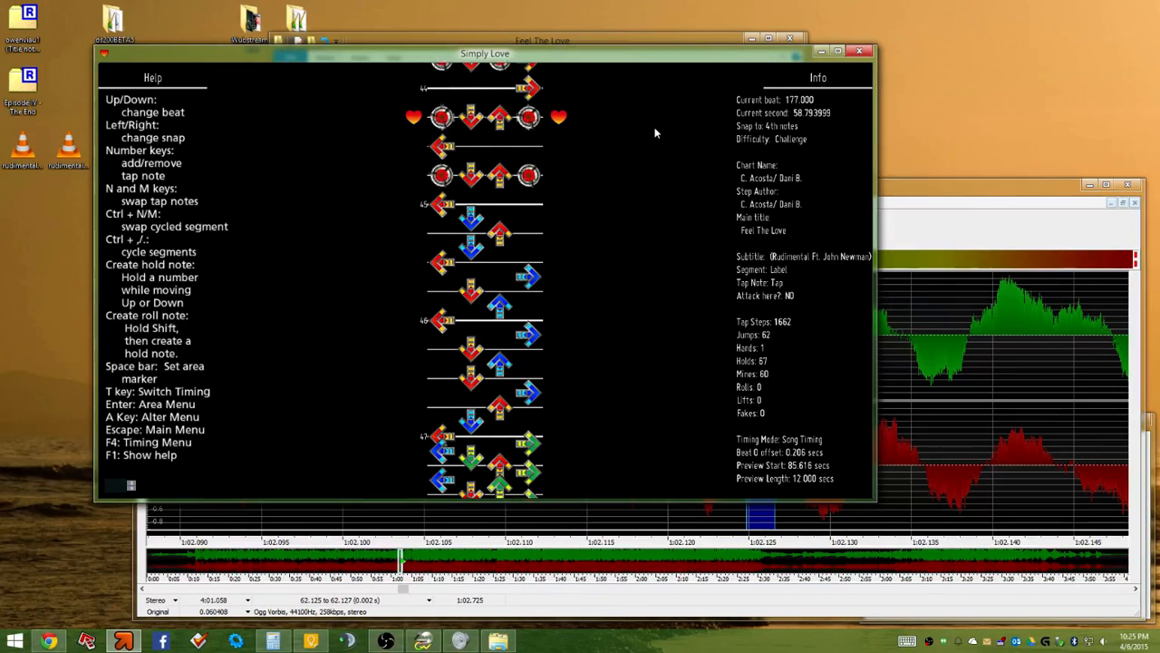
pyautogui.press('Down')
pyautogui.press('Down')
pyautogui.press('Down')
pyautogui.press('Down')
pyautogui.press('Down')
pyautogui.press('Down')
pyautogui.press('Down')
pyautogui.press('Down')
pyautogui.press('Down')
pyautogui.press('Down')
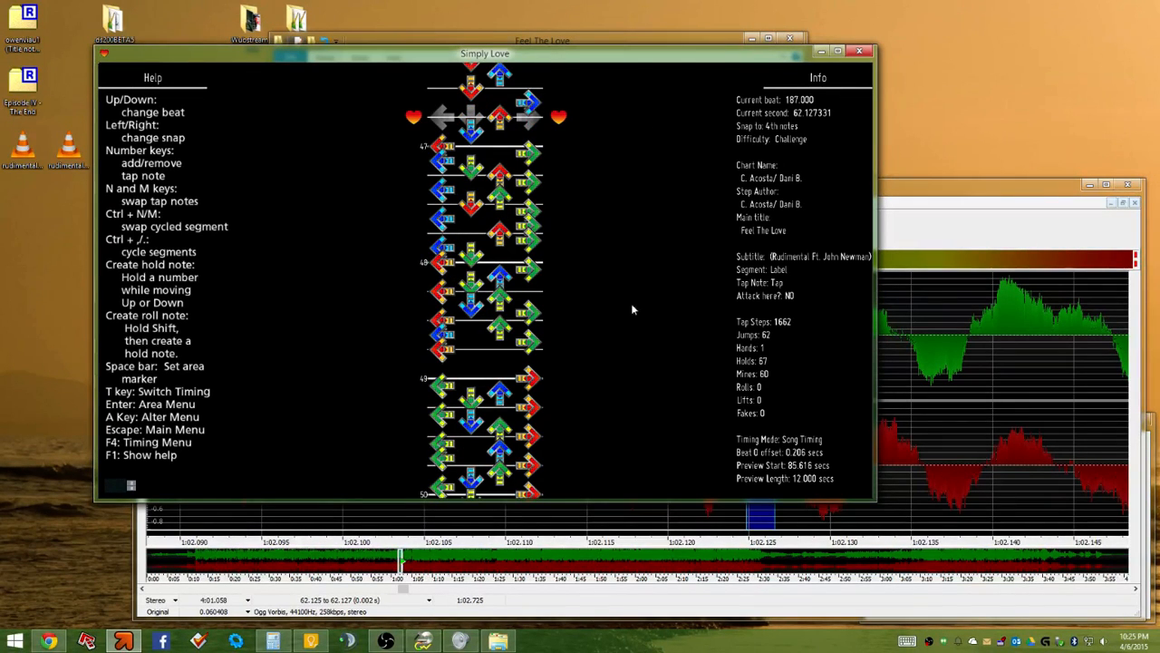
pyautogui.click(891, 191)
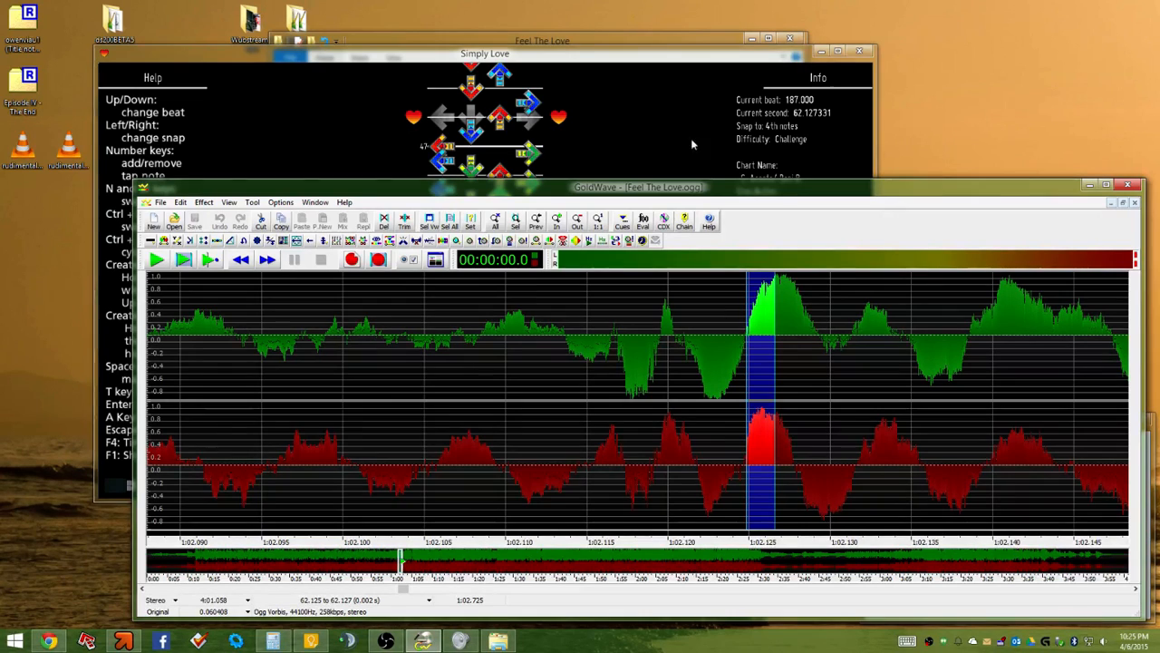
pyautogui.click(683, 112)
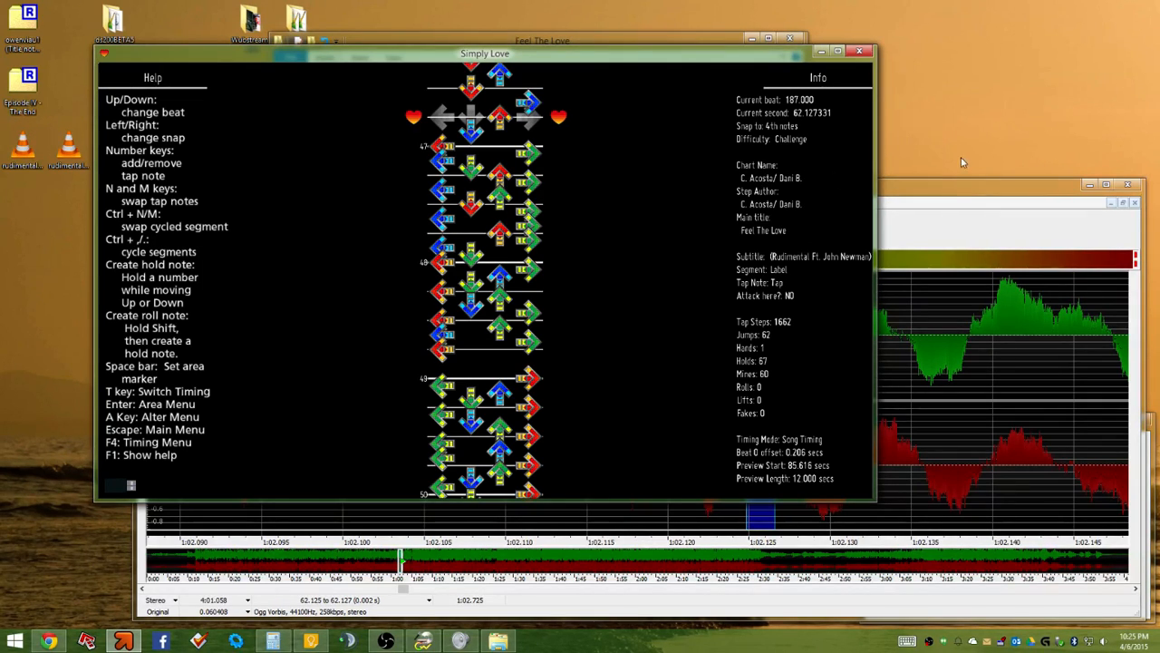
# Switch to GoldWave, then select and play the passage from about 115.733 to 181.866 seconds
pyautogui.click(943, 185)
pyautogui.scroll(-2, 866, 357)
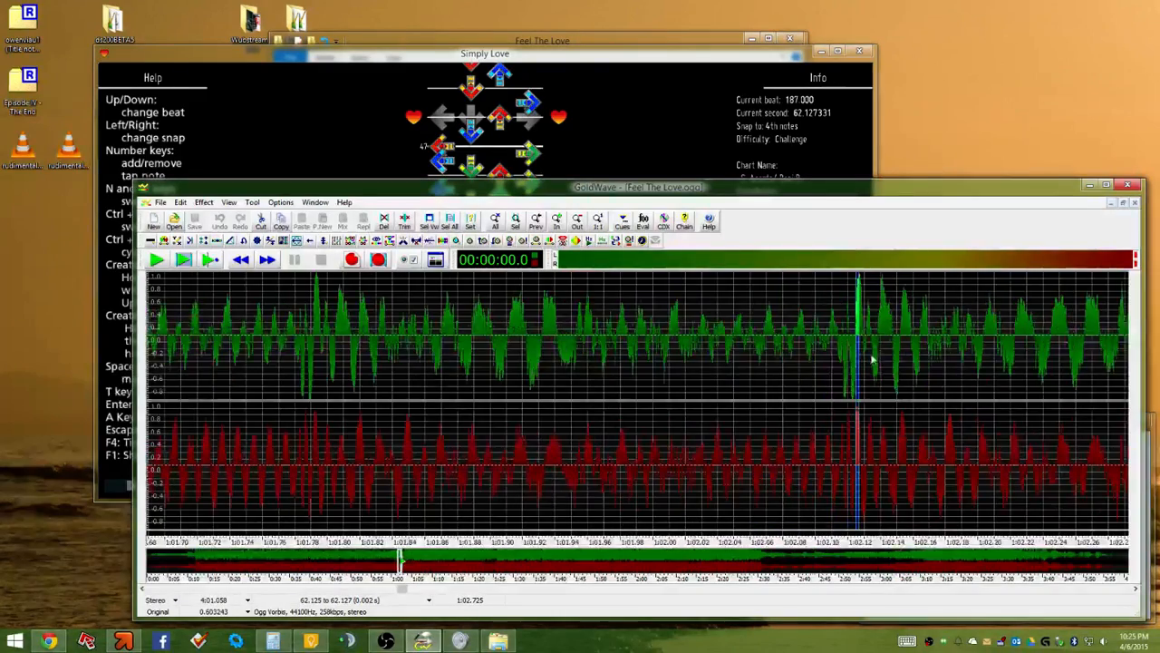
pyautogui.scroll(-5, 872, 359)
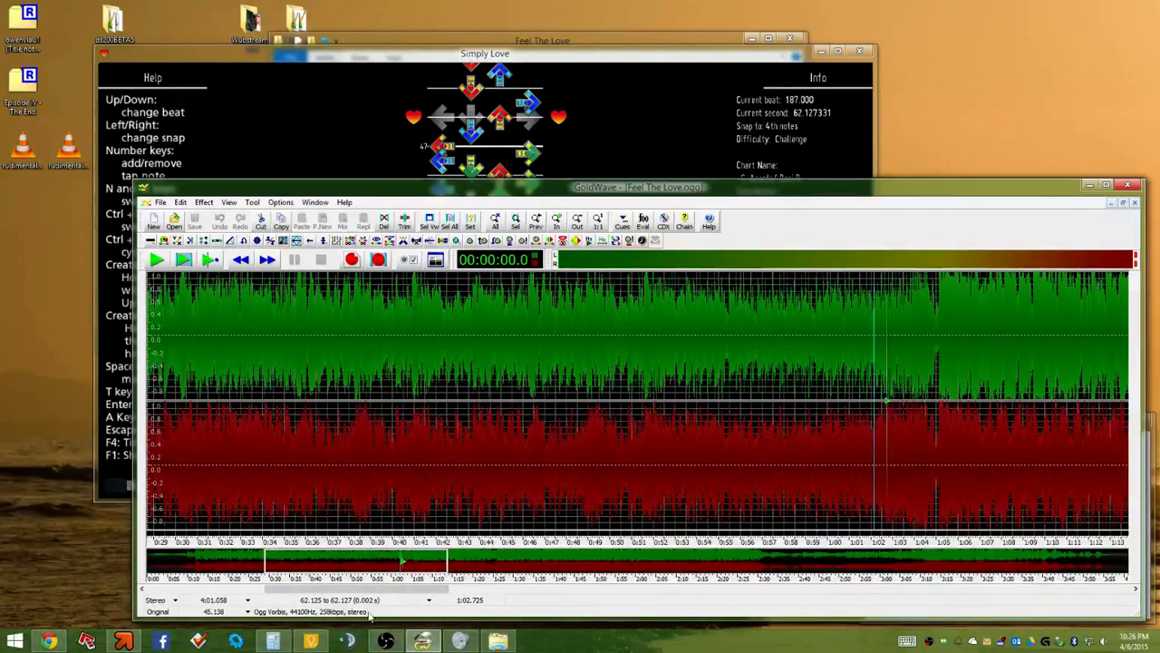
pyautogui.scroll(-2, 727, 461)
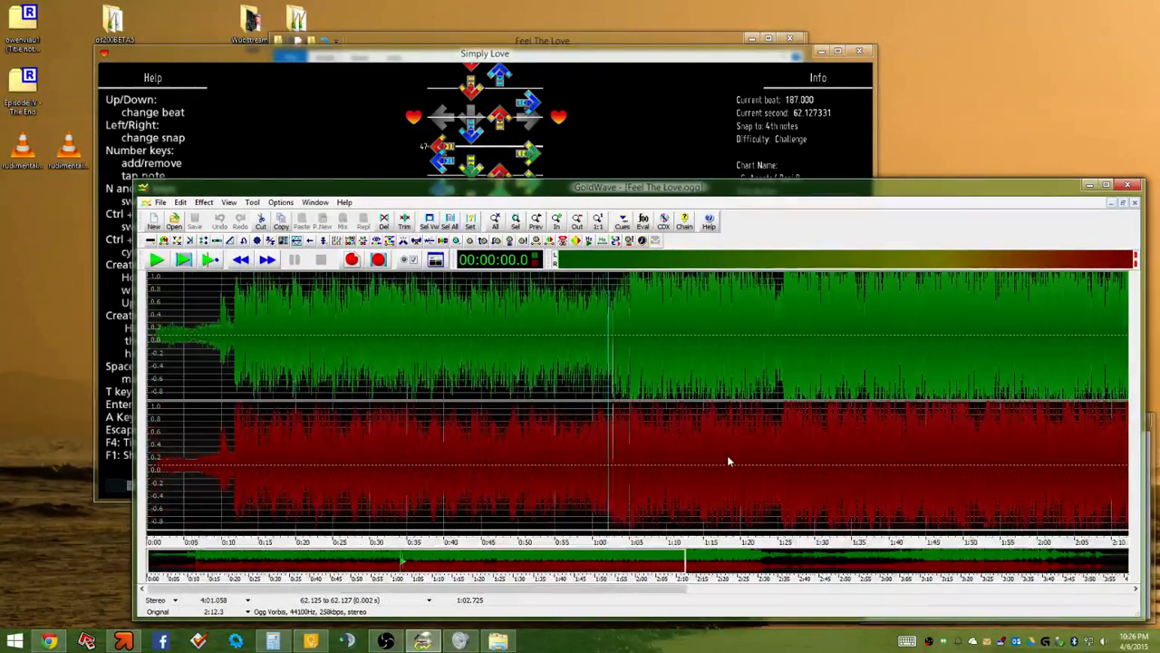
pyautogui.scroll(-2, 727, 455)
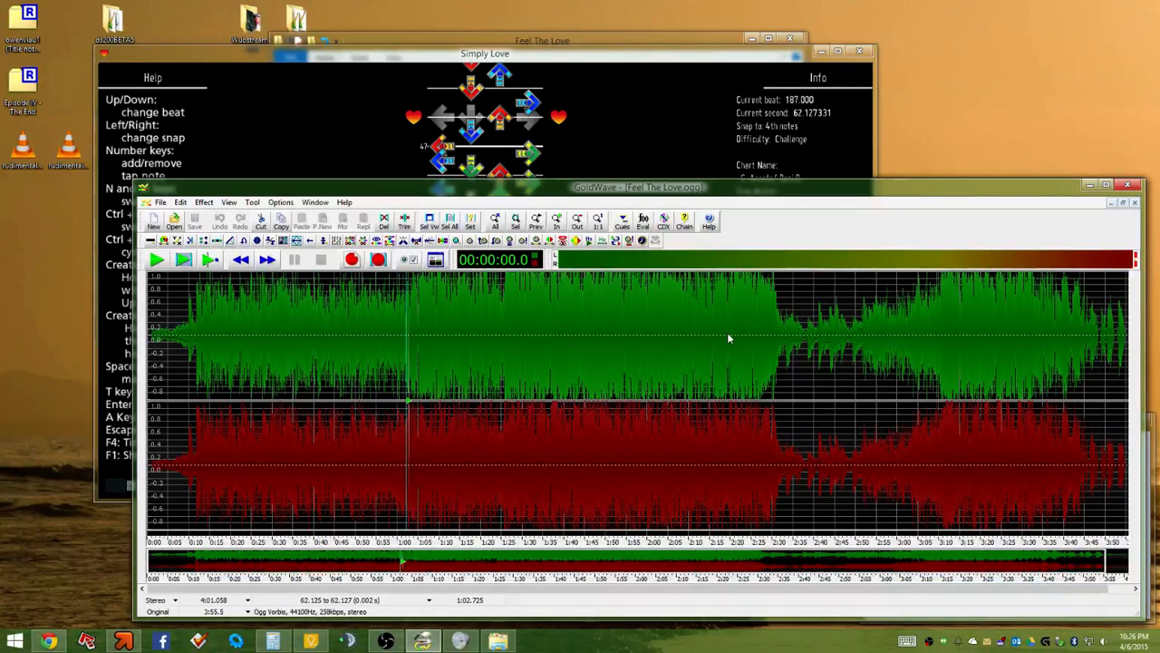
pyautogui.click(630, 329)
pyautogui.click(208, 260)
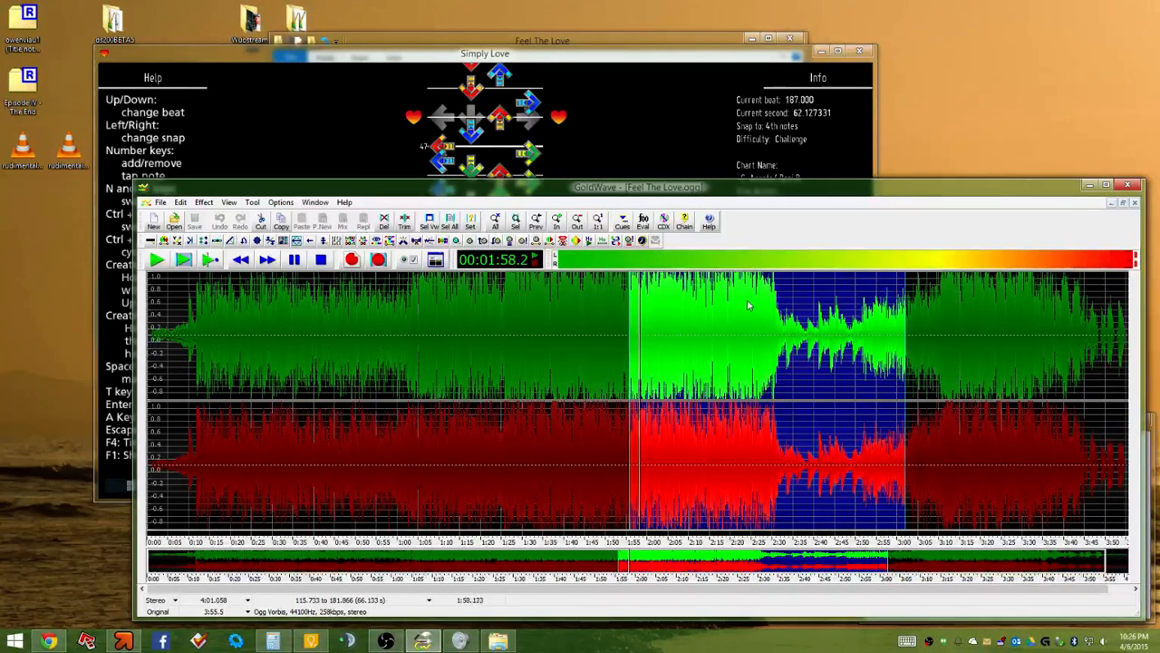
# Select and play the passage from about 138.212 to 163.737 seconds, followed by the one from about 191.728 to 225.084 seconds
pyautogui.moveTo(830, 313); pyautogui.dragTo(724, 313)
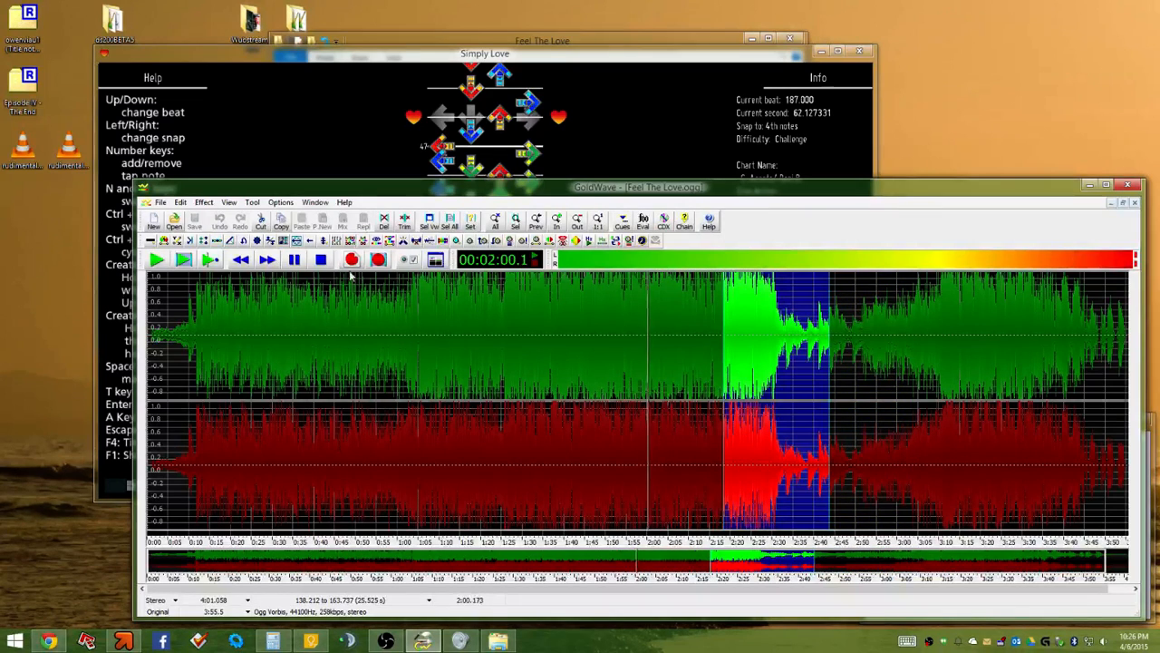
pyautogui.click(184, 260)
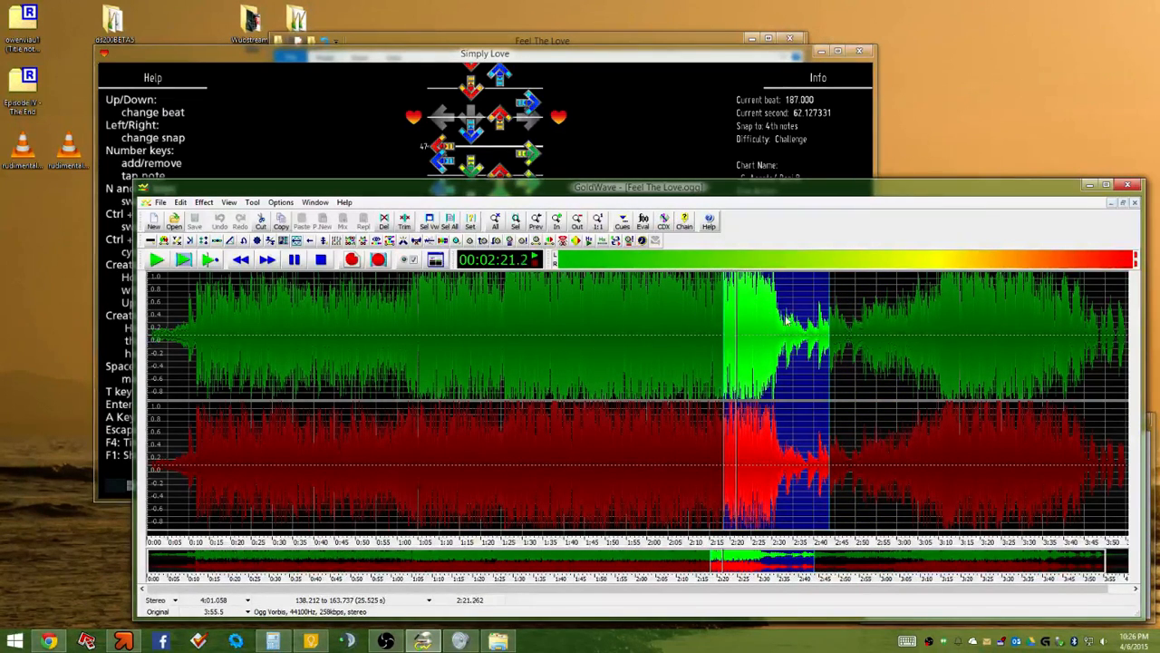
pyautogui.click(184, 260)
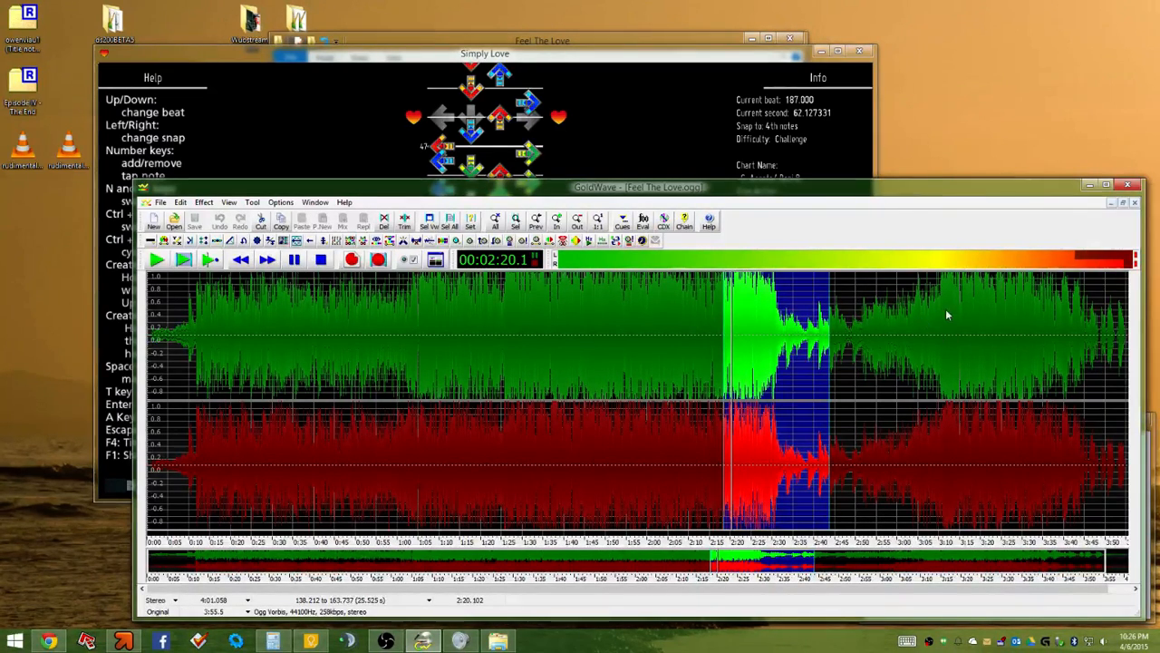
pyautogui.moveTo(945, 308); pyautogui.dragTo(1085, 313)
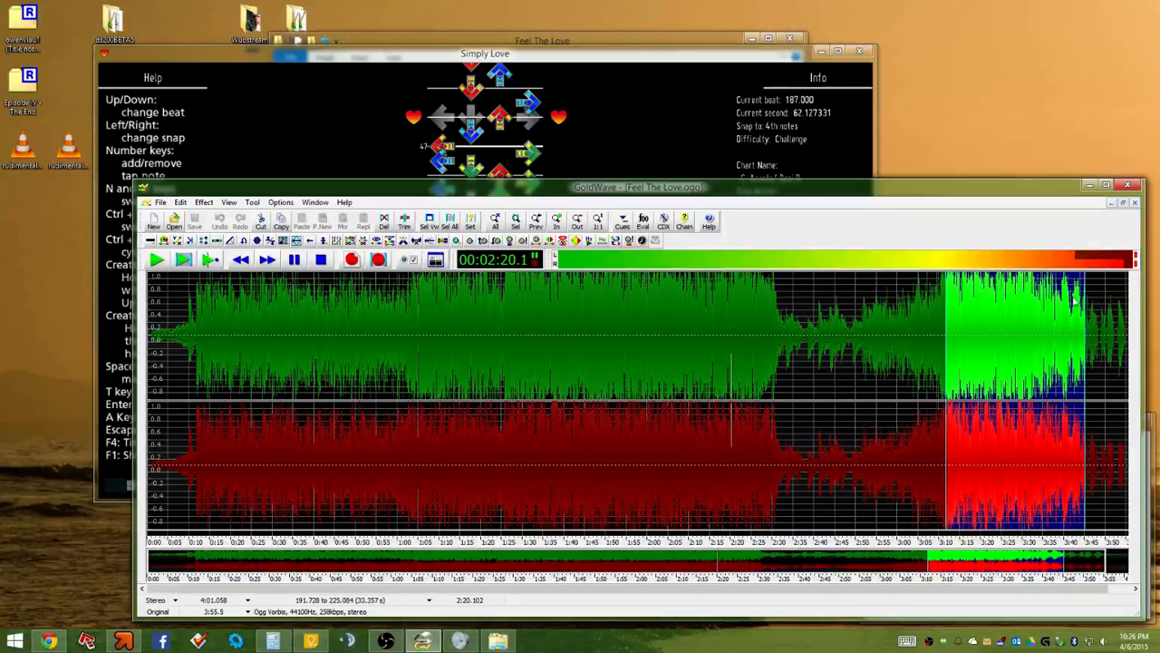
pyautogui.click(182, 261)
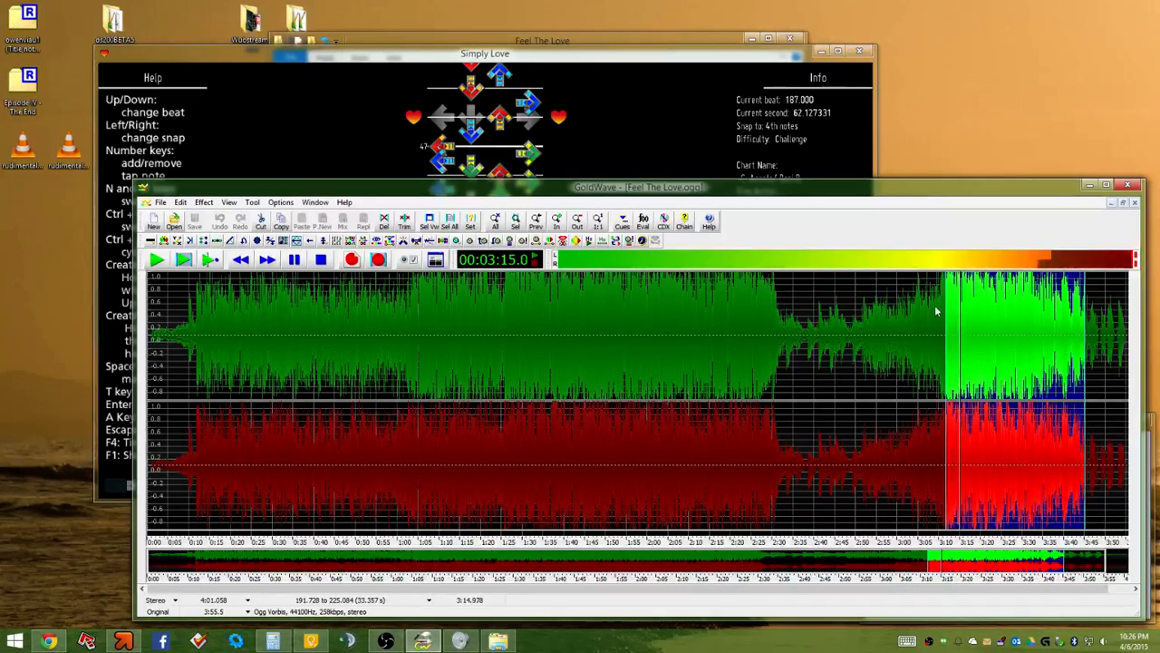
# Select the build-up passage from about 187.087 to 194.048 seconds in the waveform and play it
pyautogui.moveTo(927, 309); pyautogui.dragTo(956, 302)
pyautogui.press('space')
pyautogui.moveTo(582, 591); pyautogui.dragTo(627, 592)
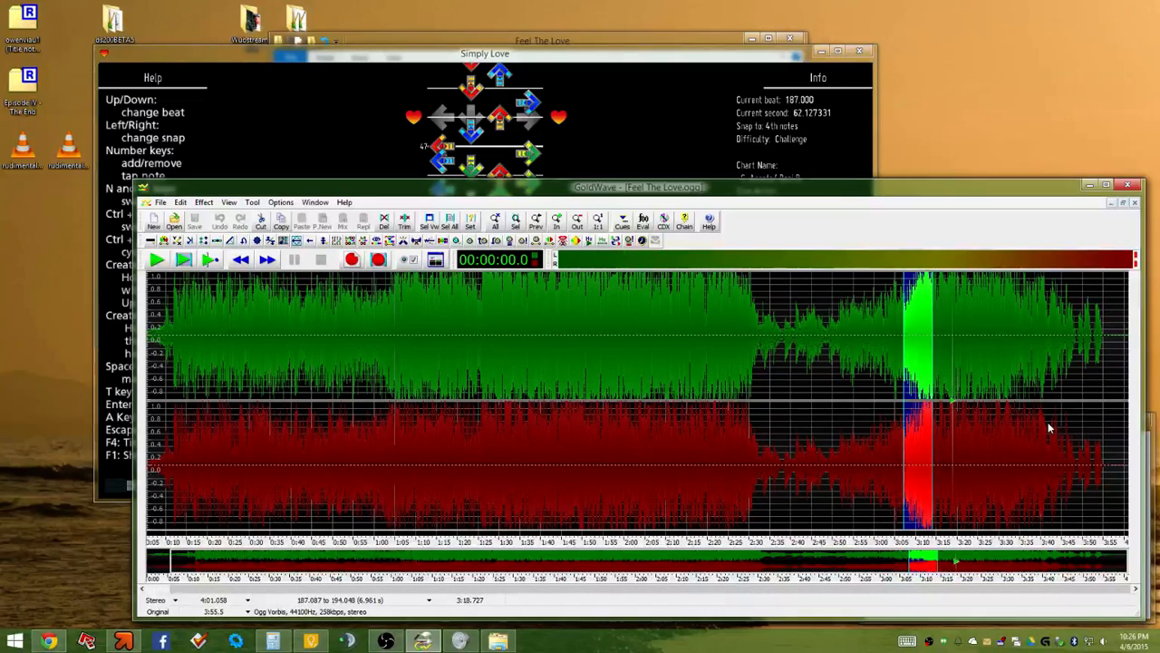
pyautogui.scroll(3, 885, 334)
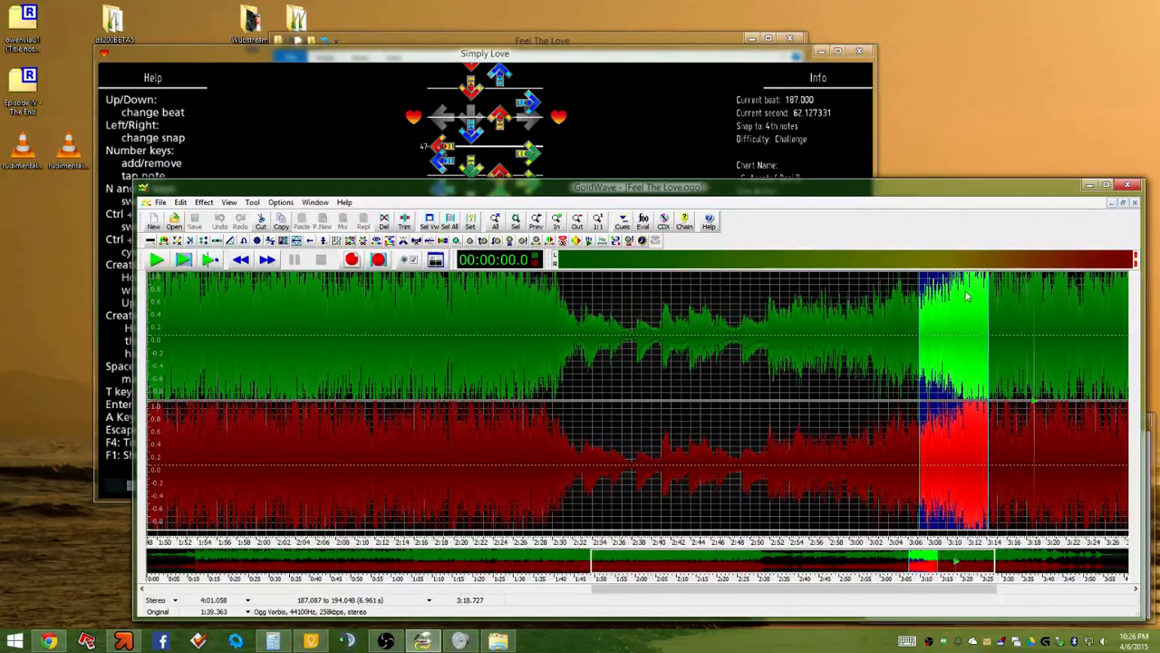
pyautogui.click(184, 259)
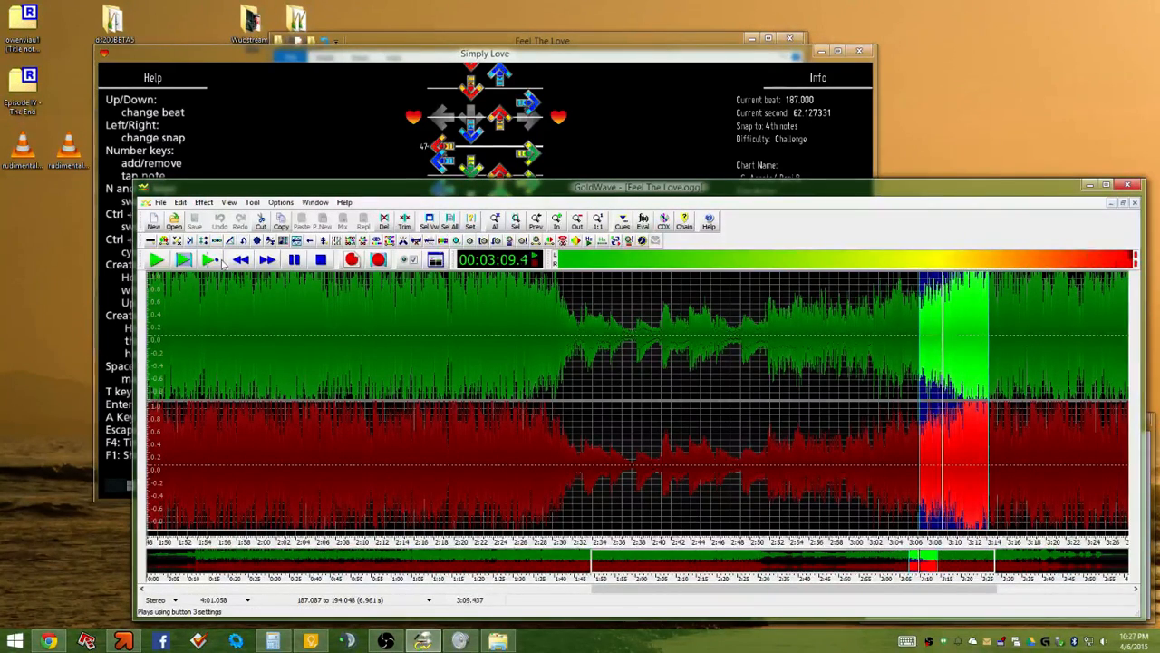
pyautogui.click(294, 259)
# Narrow the selection to about 187.426 to 190.546 seconds and play that passage
pyautogui.scroll(5, 925, 313)
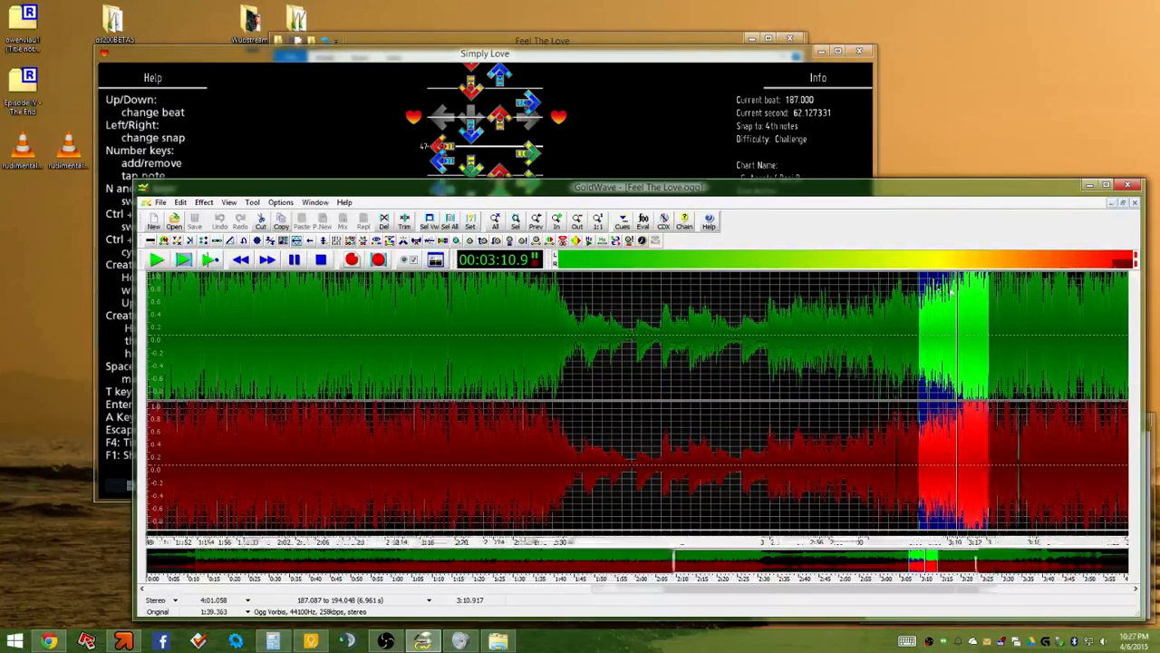
pyautogui.scroll(2, 923, 312)
pyautogui.moveTo(1015, 317); pyautogui.dragTo(785, 321)
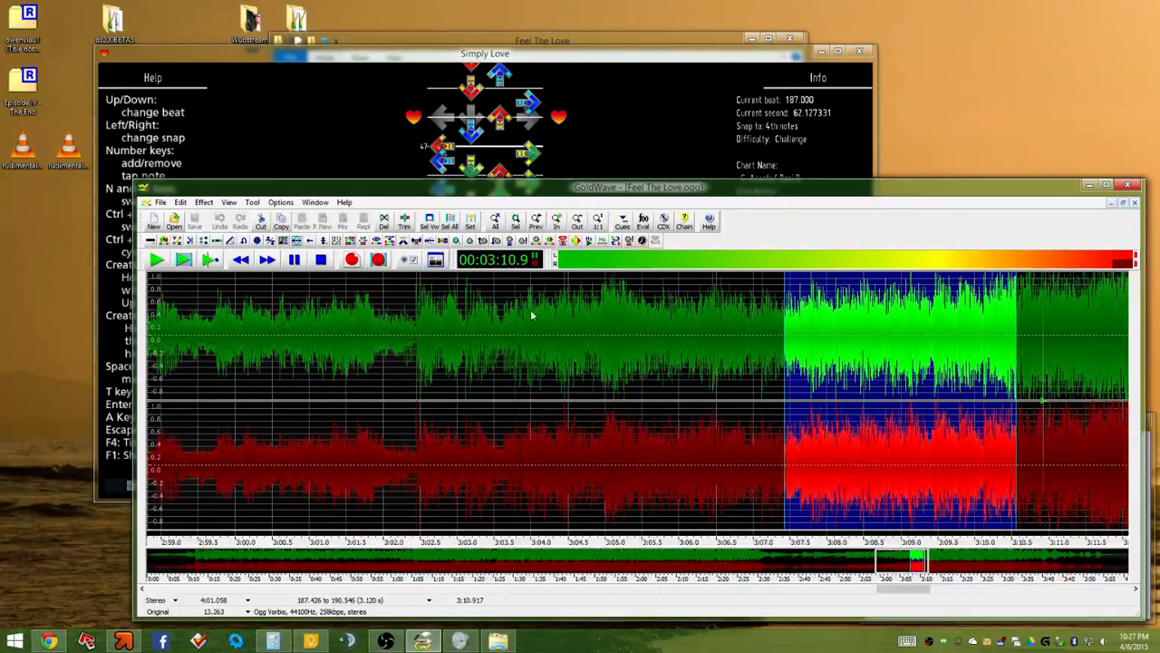
pyautogui.click(184, 260)
pyautogui.click(184, 259)
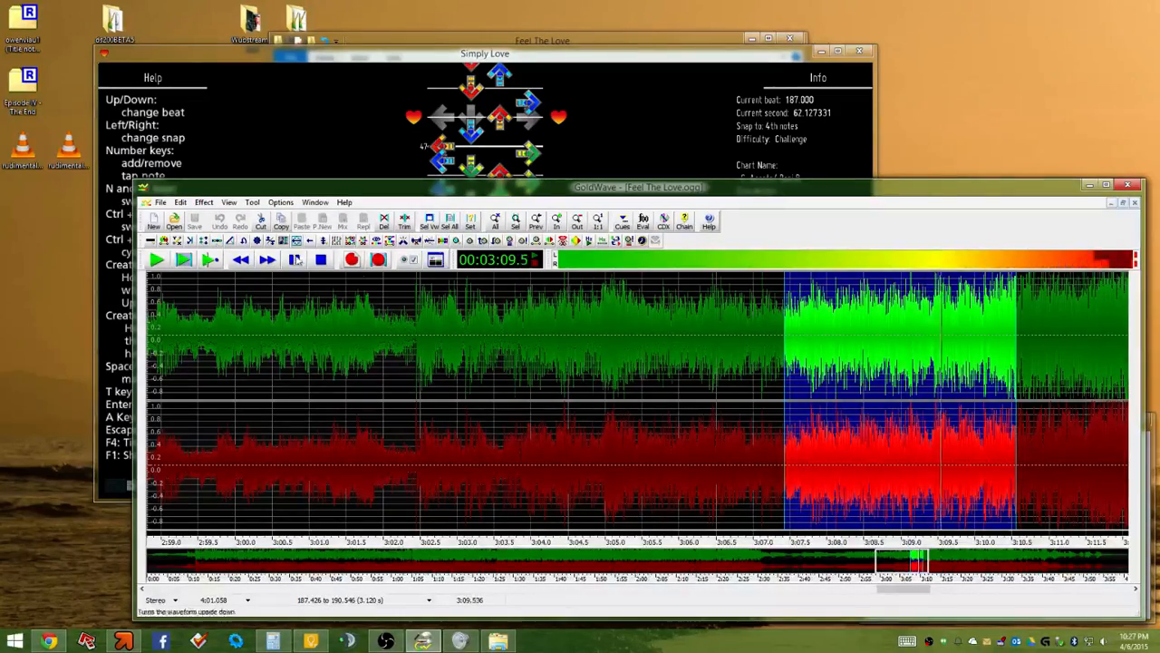
# Locate a beat onset inside the selected passage and move the selection start to about 188.121 seconds
pyautogui.scroll(4, 887, 371)
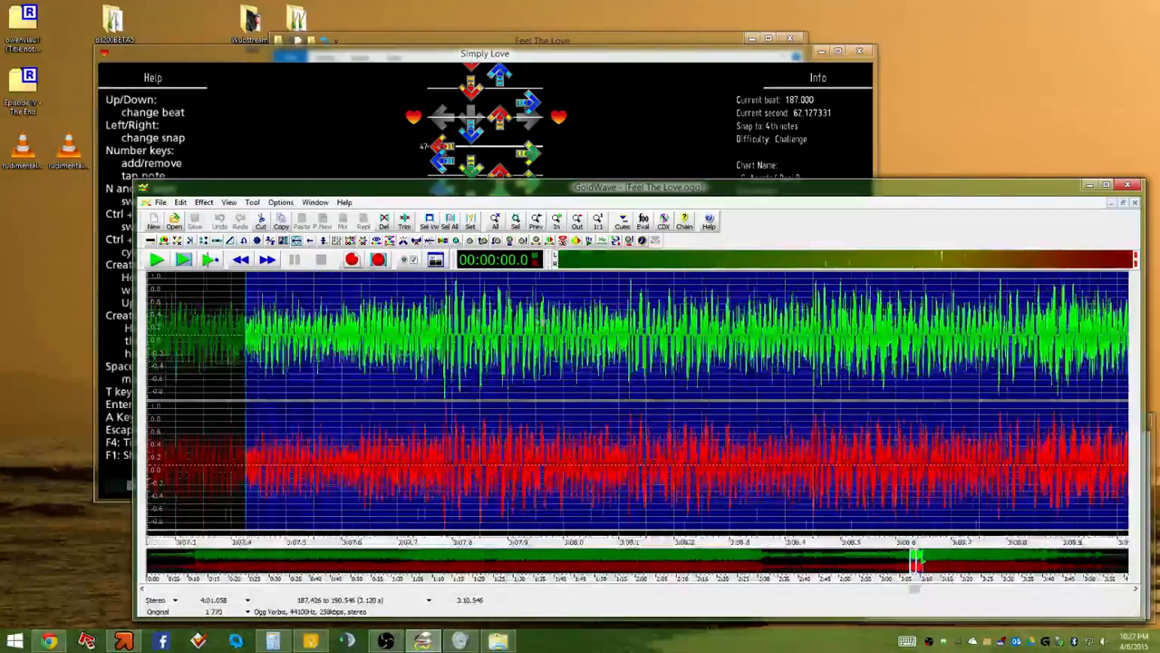
pyautogui.scroll(-5, 340, 335)
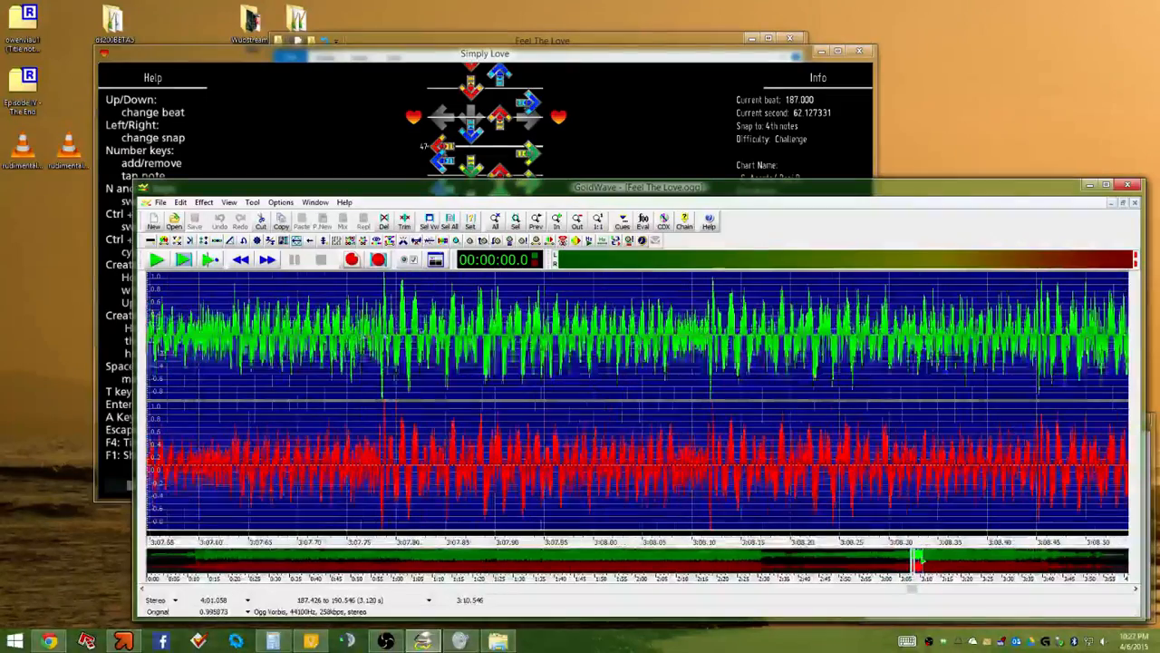
pyautogui.scroll(5, 743, 319)
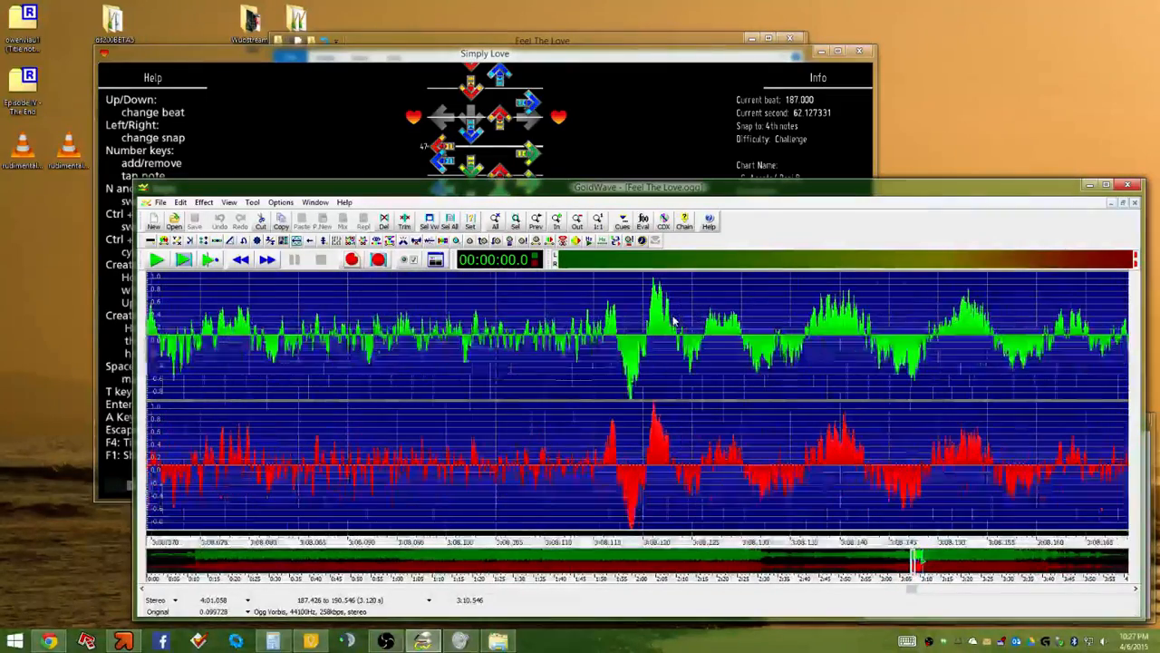
pyautogui.click(642, 288)
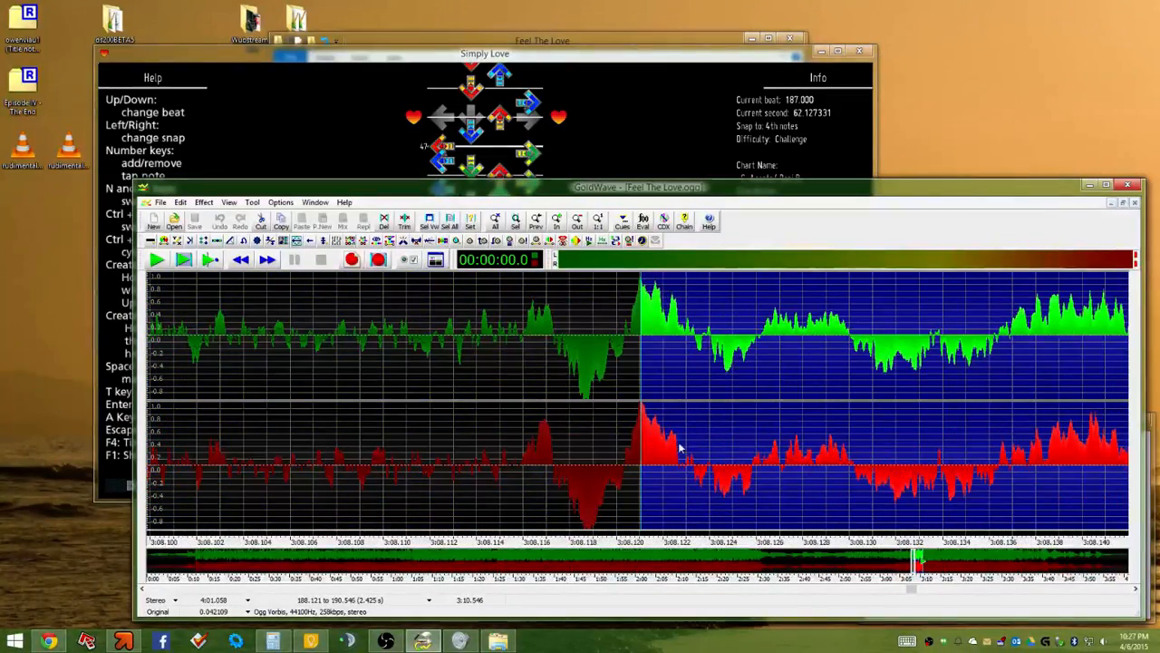
pyautogui.scroll(2, 636, 326)
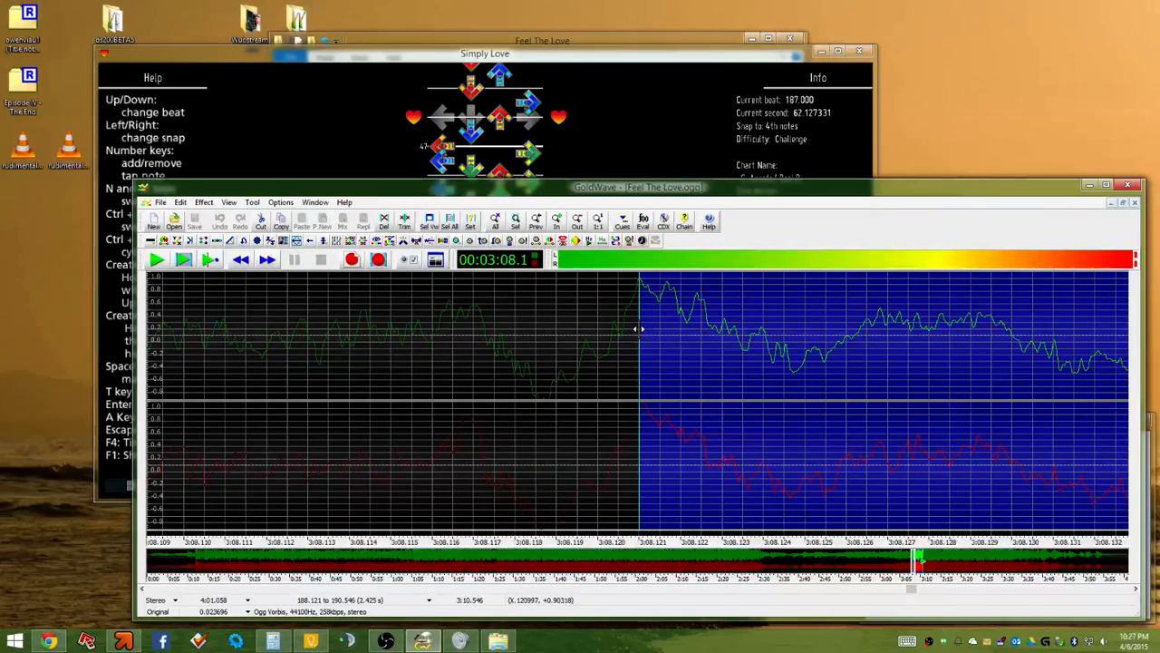
pyautogui.scroll(-2, 624, 365)
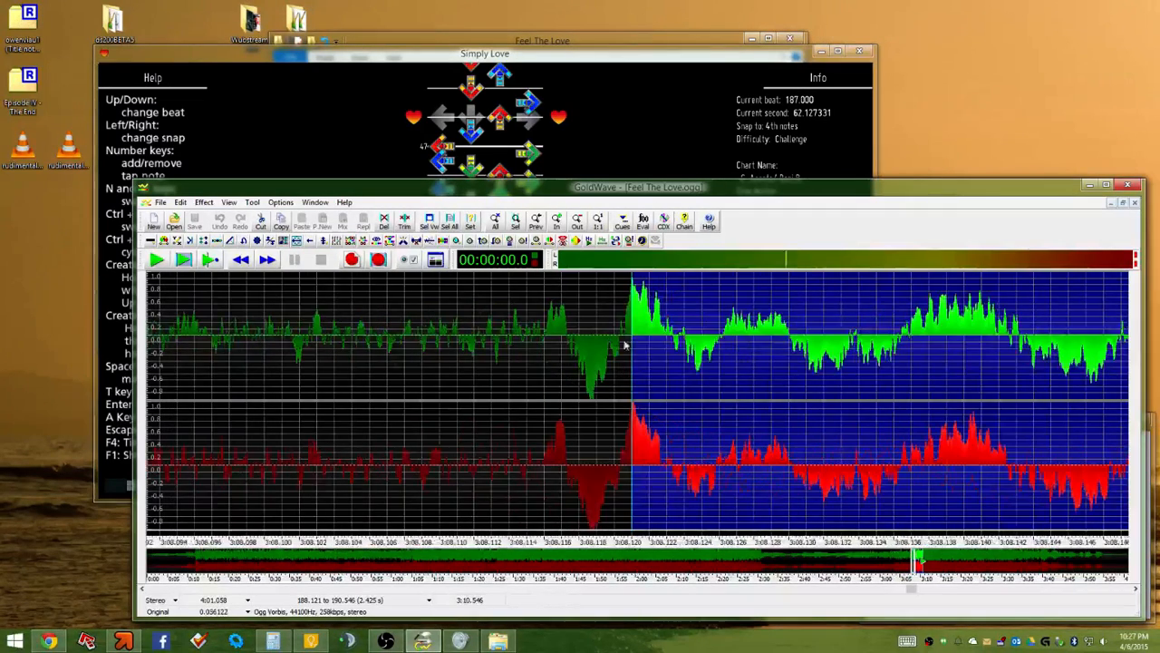
# Switch to StepMania, move the chart cursor to beat 565 and compare its time with the onset selected in GoldWave
pyautogui.click(627, 127)
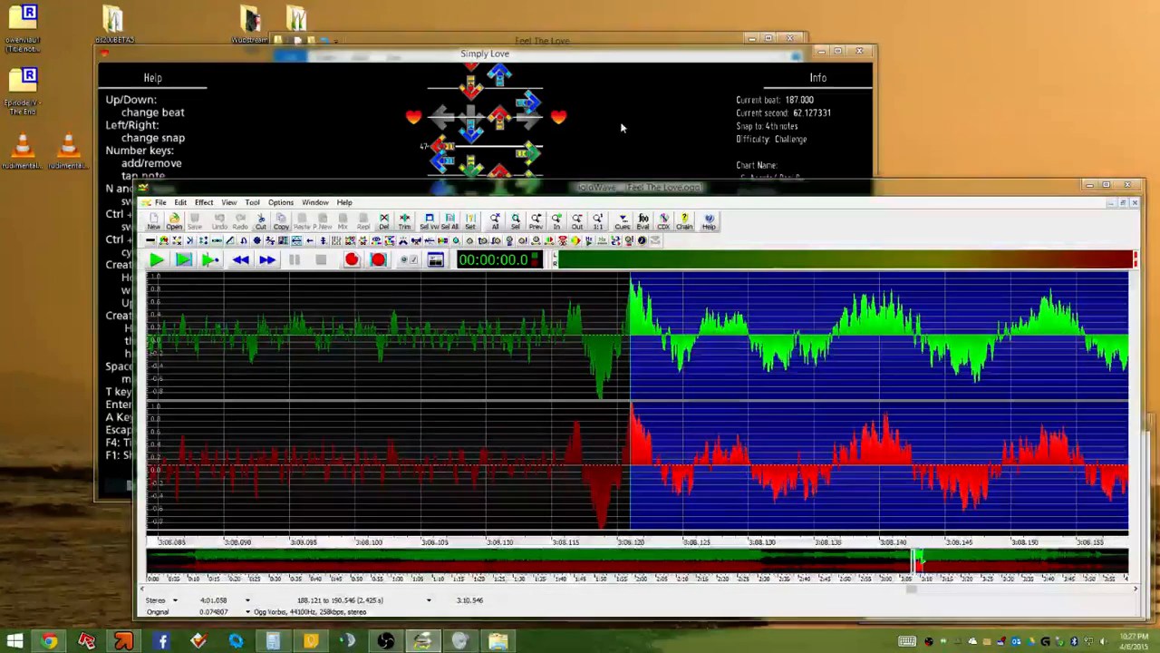
pyautogui.press('pagedown')
pyautogui.press('pagedown')
pyautogui.press('pagedown')
pyautogui.press('pagedown')
pyautogui.press('pagedown')
pyautogui.press('pagedown')
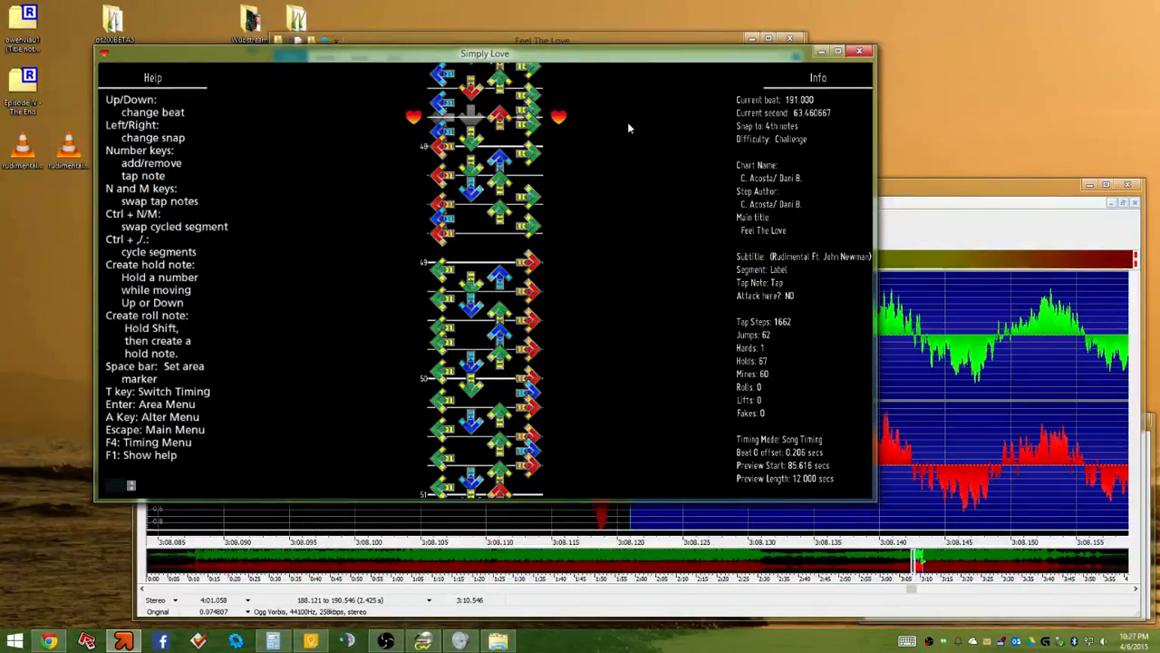
pyautogui.press('pagedown')
pyautogui.press('pagedown')
pyautogui.press('pagedown')
pyautogui.press('pagedown')
pyautogui.press('pagedown')
pyautogui.press('pagedown')
pyautogui.press('pagedown')
pyautogui.press('pagedown')
pyautogui.press('pagedown')
pyautogui.press('pagedown')
pyautogui.press('pagedown')
pyautogui.press('pagedown')
pyautogui.press('pagedown')
pyautogui.press('pagedown')
pyautogui.press('pagedown')
pyautogui.press('pagedown')
pyautogui.press('pagedown')
pyautogui.press('pagedown')
pyautogui.press('pagedown')
pyautogui.press('pagedown')
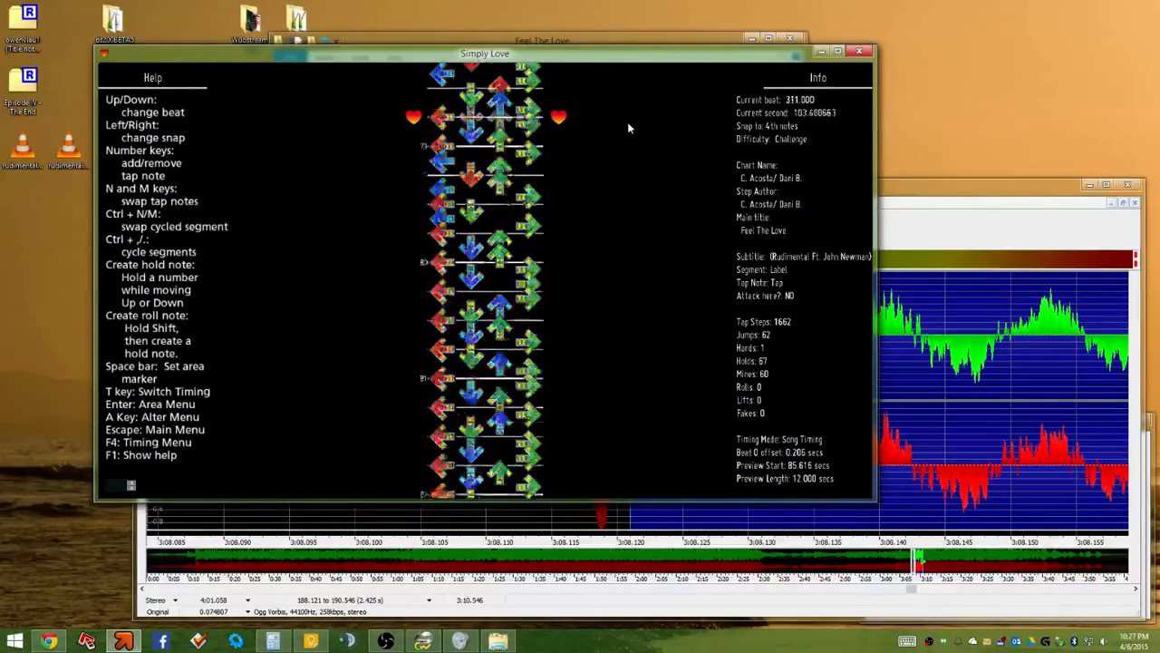
pyautogui.press('pagedown')
pyautogui.press('pagedown')
pyautogui.press('pagedown')
pyautogui.press('pagedown')
pyautogui.press('pagedown')
pyautogui.press('pagedown')
pyautogui.press('pagedown')
pyautogui.press('pagedown')
pyautogui.press('pagedown')
pyautogui.press('pagedown')
pyautogui.press('pagedown')
pyautogui.press('pagedown')
pyautogui.press('pagedown')
pyautogui.press('pagedown')
pyautogui.press('pagedown')
pyautogui.press('pagedown')
pyautogui.press('pagedown')
pyautogui.press('pagedown')
pyautogui.press('pagedown')
pyautogui.press('pagedown')
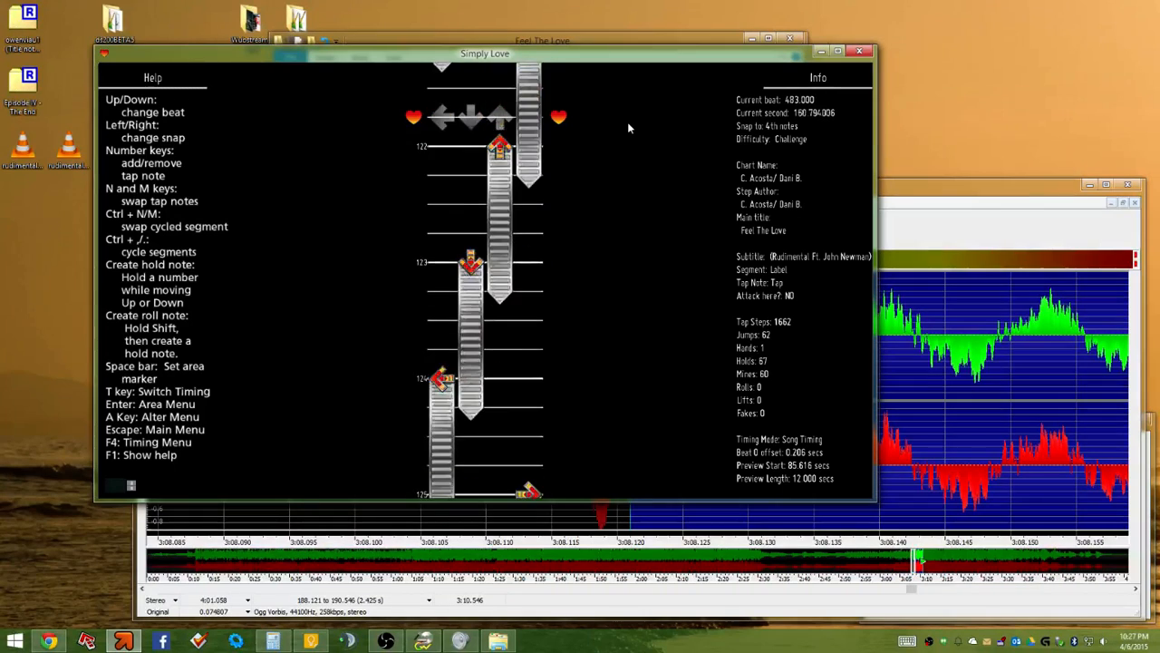
pyautogui.press('pagedown')
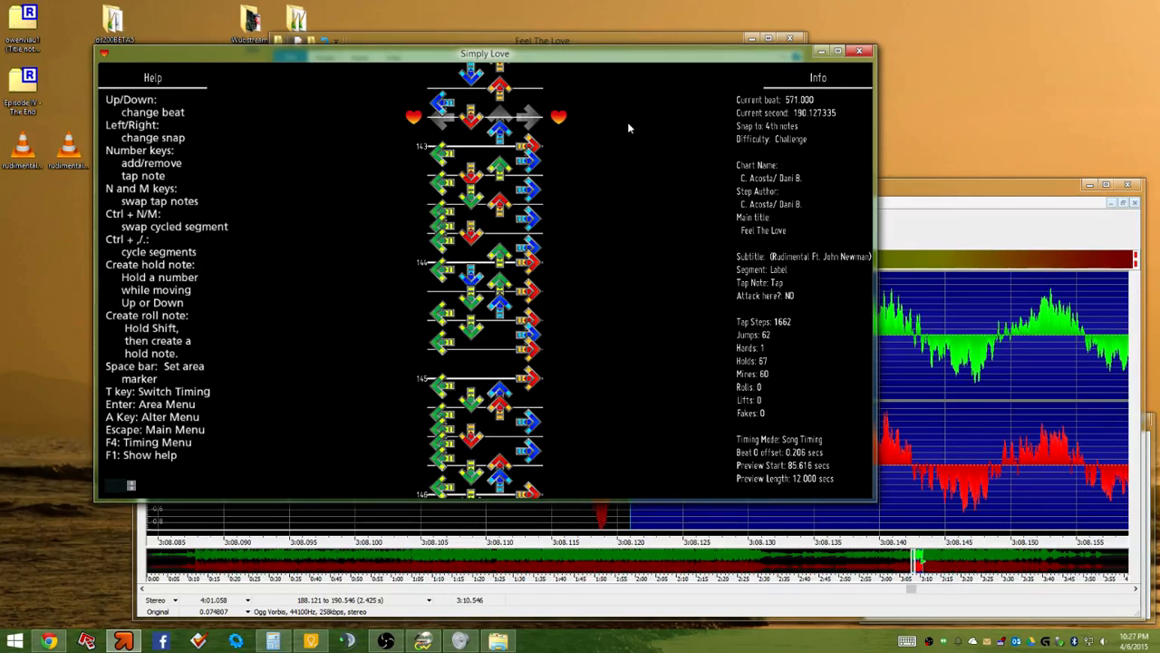
pyautogui.press('Up')
pyautogui.press('Up')
pyautogui.press('Up')
pyautogui.press('Up')
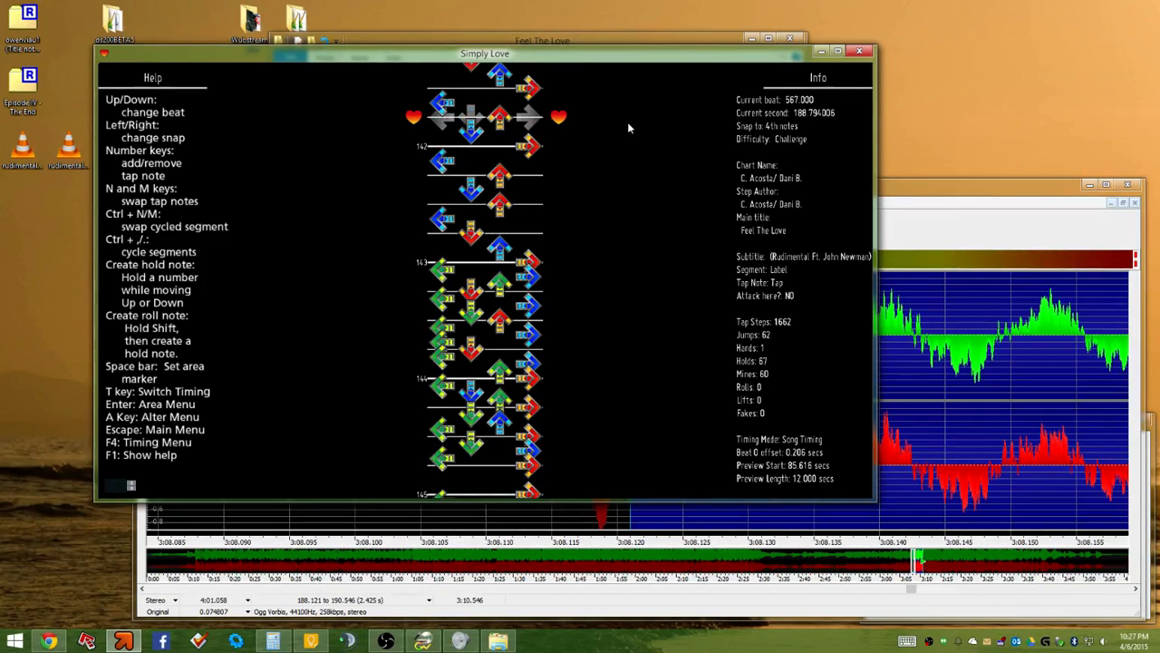
pyautogui.press('Up')
pyautogui.press('Up')
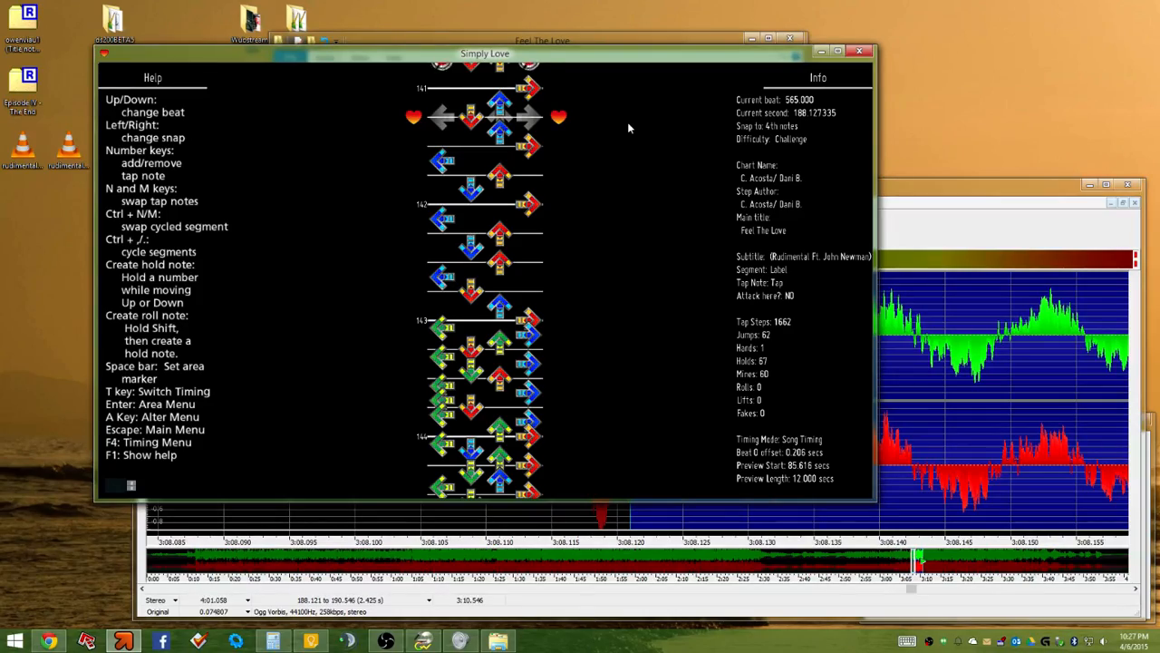
# Play the chart briefly from beat 565, stop it and replay it from beat 562 to check the sync
pyautogui.press('p')
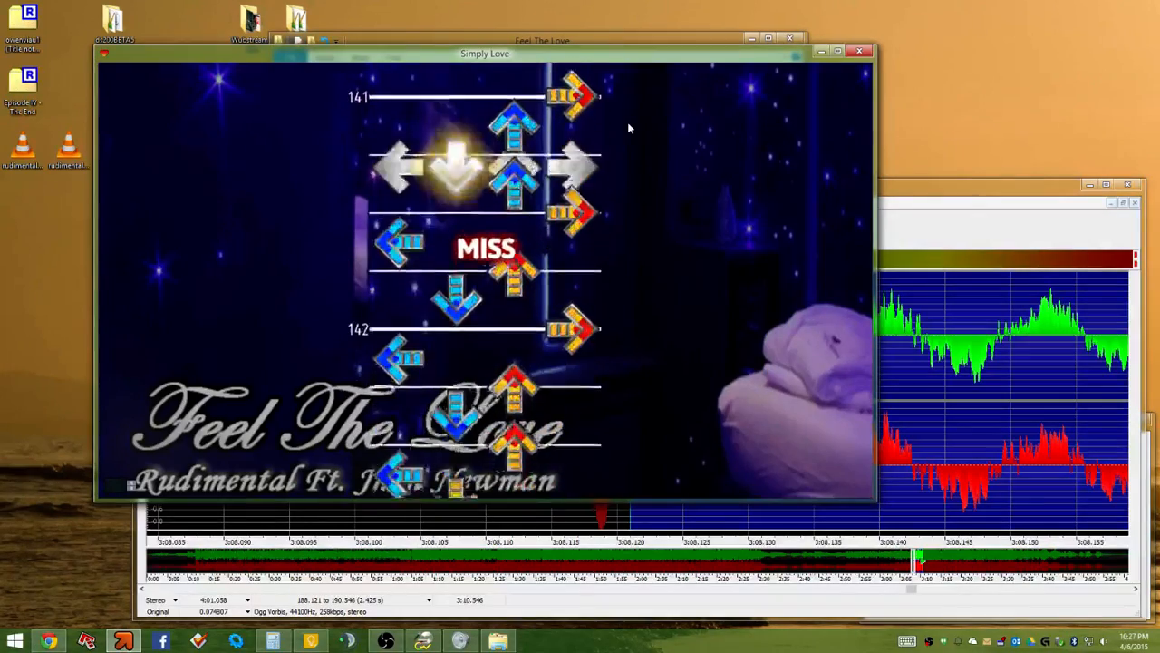
pyautogui.press('Escape')
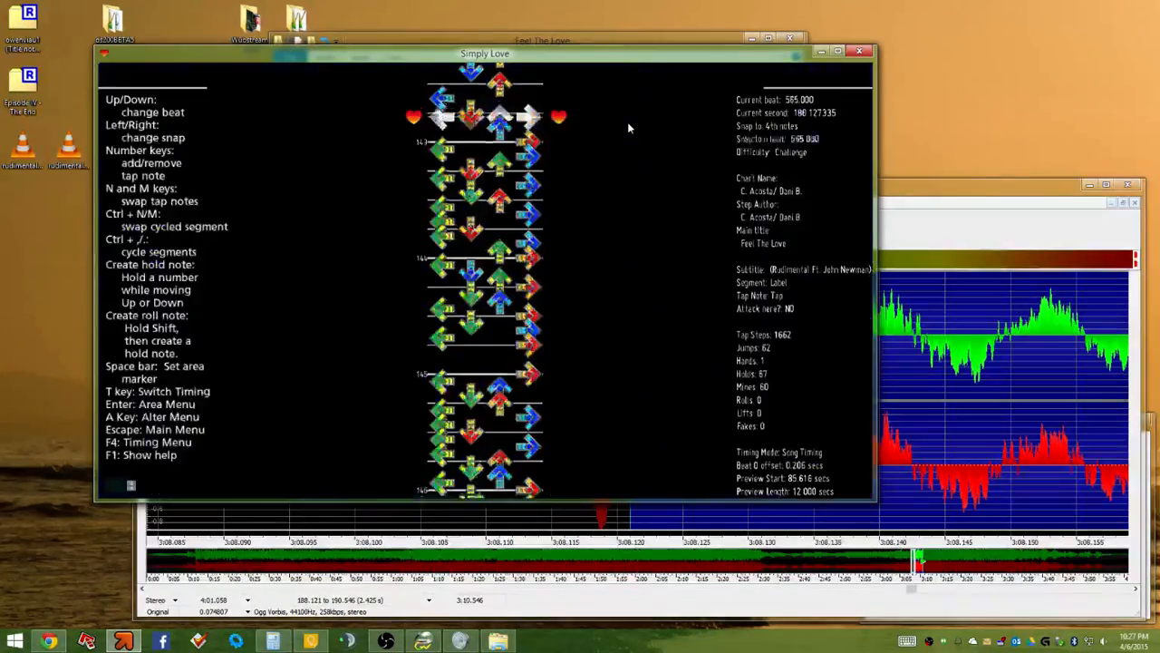
pyautogui.press('p')
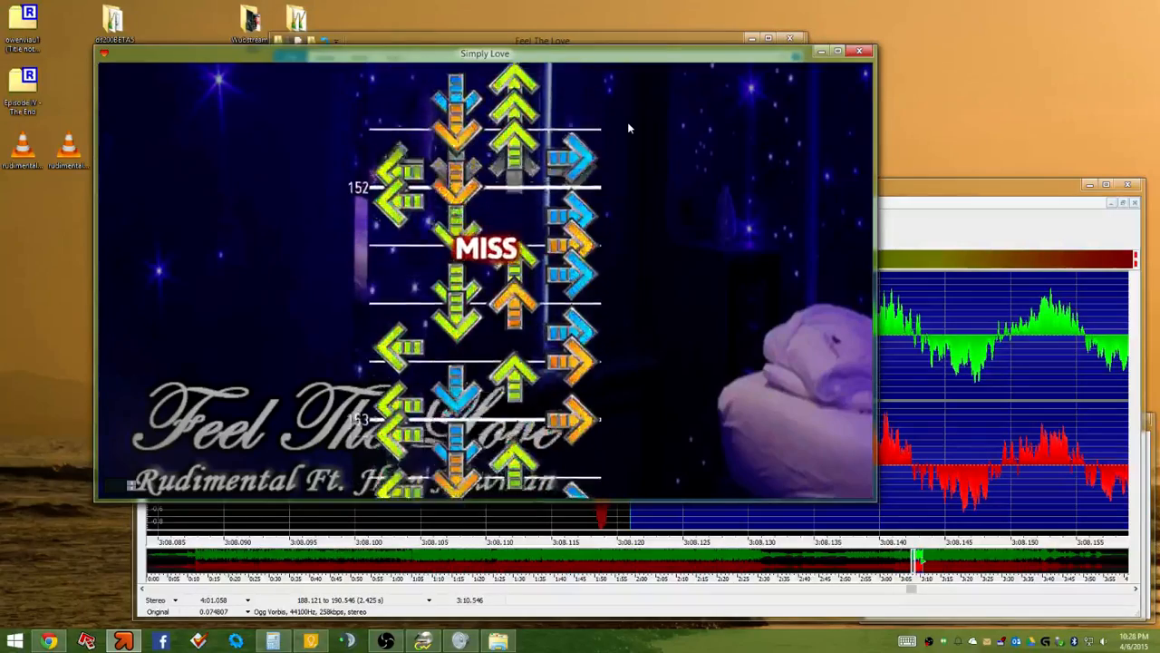
pyautogui.press('Escape')
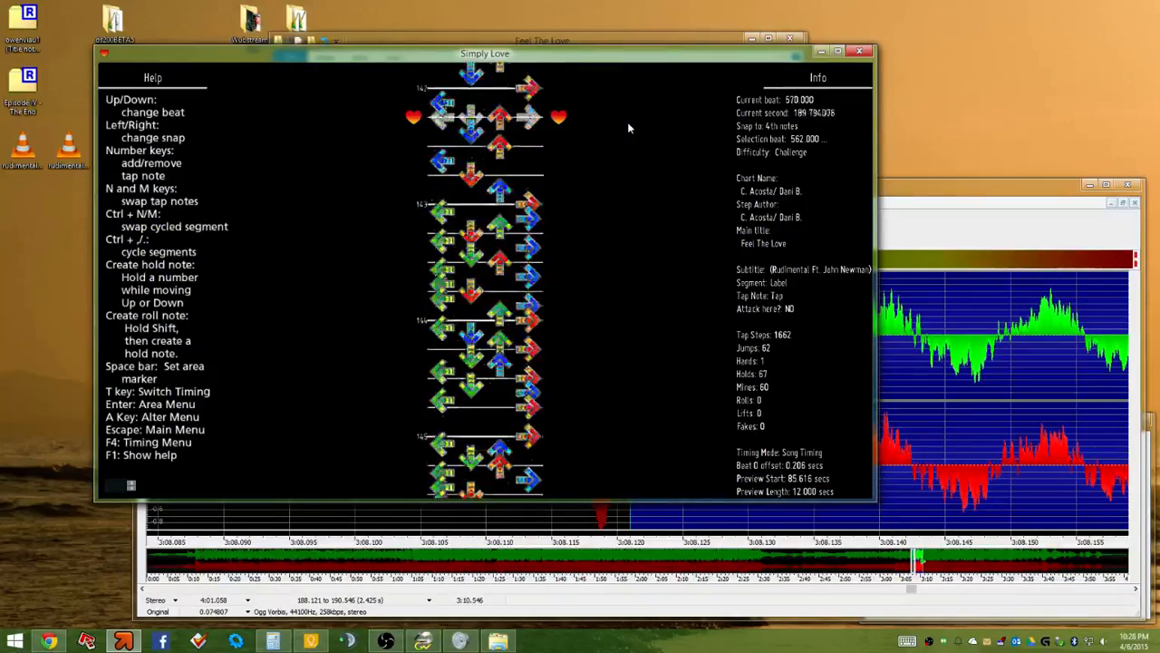
# Move the chart cursor back to beat 547 and play the chart from there to check the sync
pyautogui.press('Up')
pyautogui.press('Up')
pyautogui.press('Up')
pyautogui.press('Up')
pyautogui.press('Up')
pyautogui.press('Up')
pyautogui.press('Up')
pyautogui.press('Up')
pyautogui.press('Up')
pyautogui.press('Up')
pyautogui.press('Up')
pyautogui.press('Up')
pyautogui.press('Up')
pyautogui.press('Up')
pyautogui.press('Up')
pyautogui.press('Up')
pyautogui.press('Up')
pyautogui.press('Up')
pyautogui.press('Up')
pyautogui.press('Up')
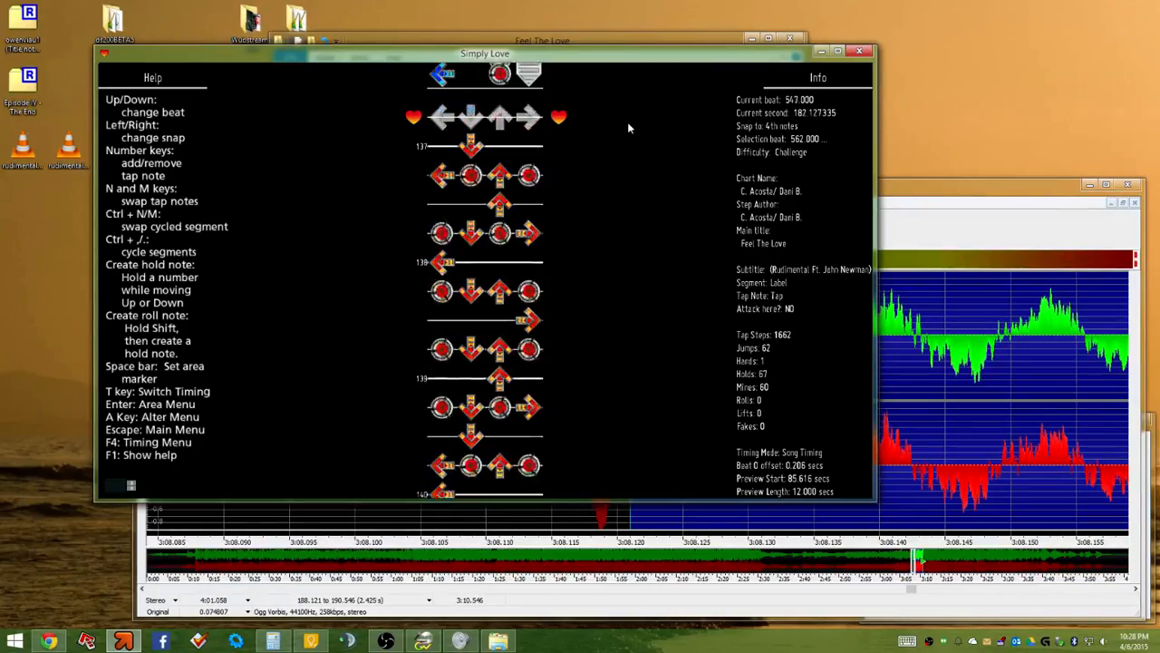
pyautogui.press('p')
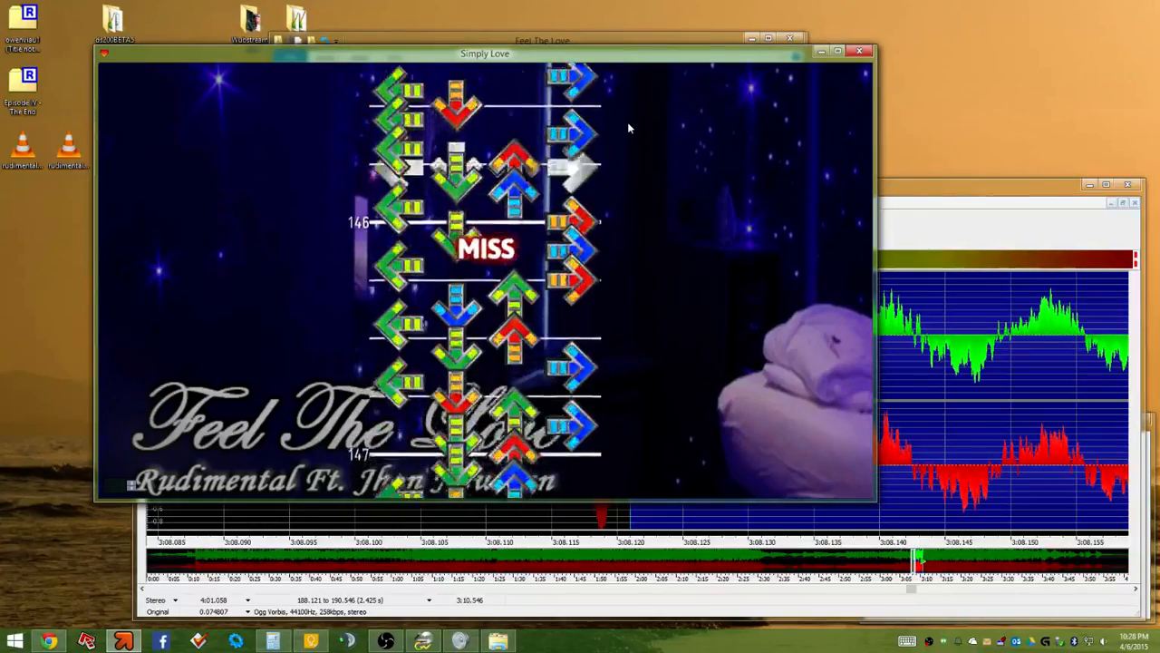
pyautogui.press('Escape')
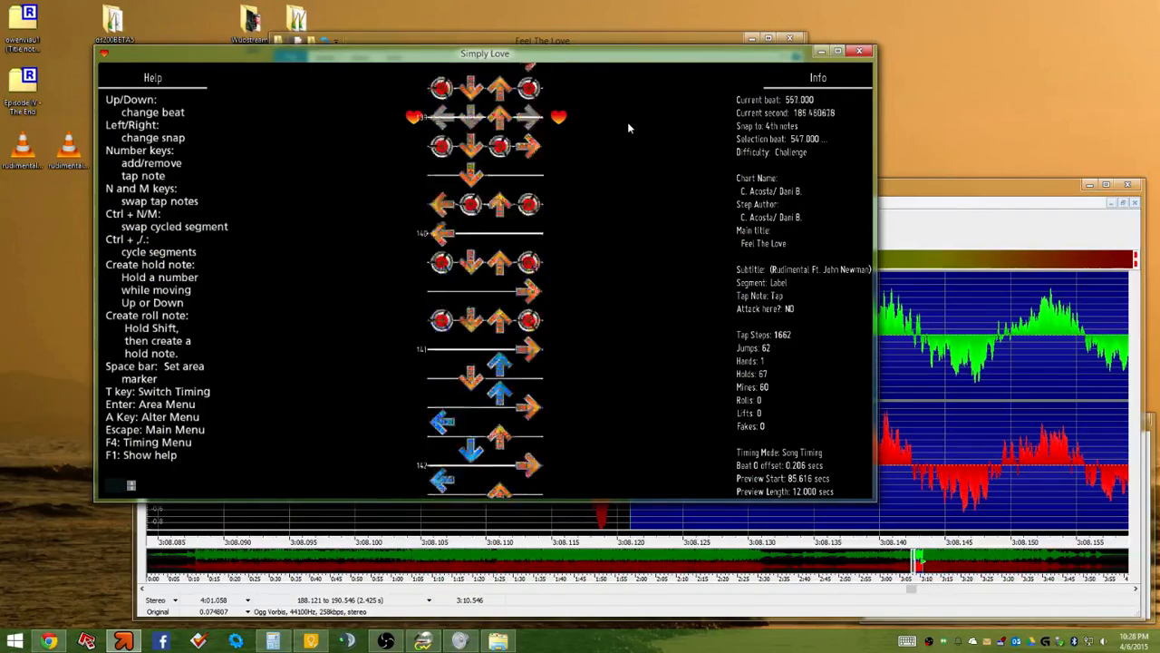
# Look through the chart back to beat 541, returning the cursor to beat 562
pyautogui.press('Up')
pyautogui.press('Up')
pyautogui.press('Up')
pyautogui.press('Up')
pyautogui.press('Up')
pyautogui.press('Up')
pyautogui.press('Up')
pyautogui.press('Up')
pyautogui.press('Up')
pyautogui.press('Up')
pyautogui.press('Up')
pyautogui.press('Up')
pyautogui.press('Up')
pyautogui.press('Up')
pyautogui.press('Up')
pyautogui.press('Up')
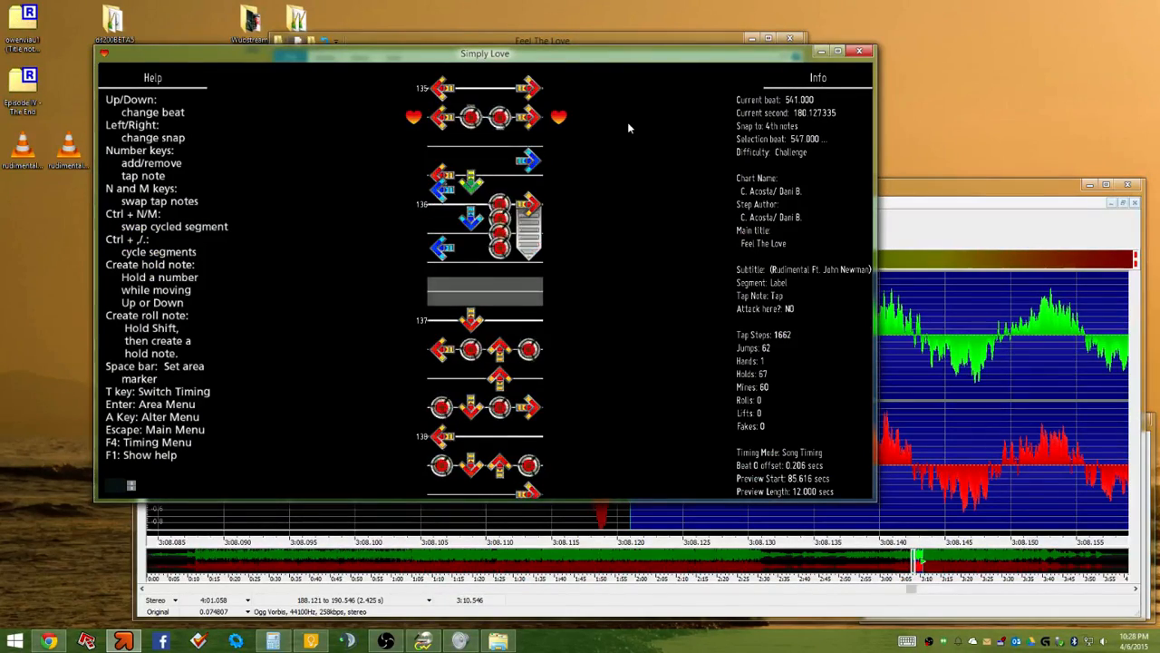
pyautogui.press('Down')
pyautogui.press('Down')
pyautogui.press('Down')
pyautogui.press('Down')
pyautogui.press('Down')
pyautogui.press('Down')
pyautogui.press('Down')
pyautogui.press('Down')
pyautogui.press('Down')
pyautogui.press('Down')
pyautogui.press('Down')
pyautogui.press('Down')
pyautogui.press('Down')
pyautogui.press('Down')
pyautogui.press('Down')
pyautogui.press('Down')
pyautogui.press('Down')
pyautogui.press('Down')
pyautogui.press('Down')
pyautogui.press('Down')
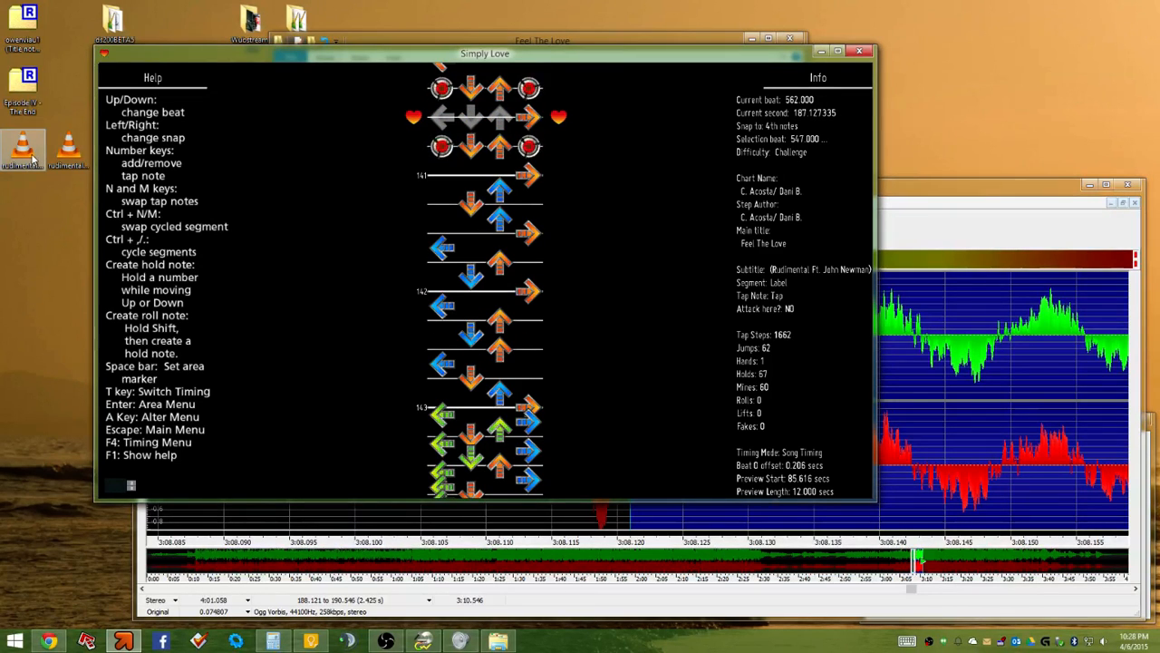
# Open the StepMania 5 Songs folder in File Explorer
pyautogui.moveTo(2, 170)
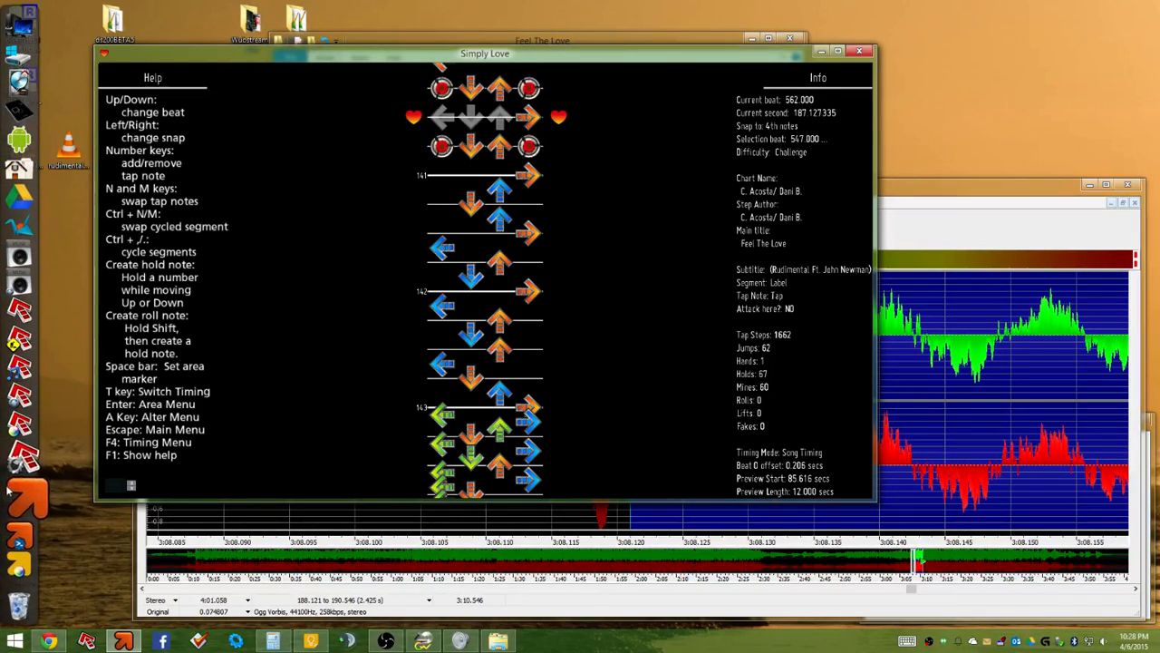
pyautogui.click(25, 496)
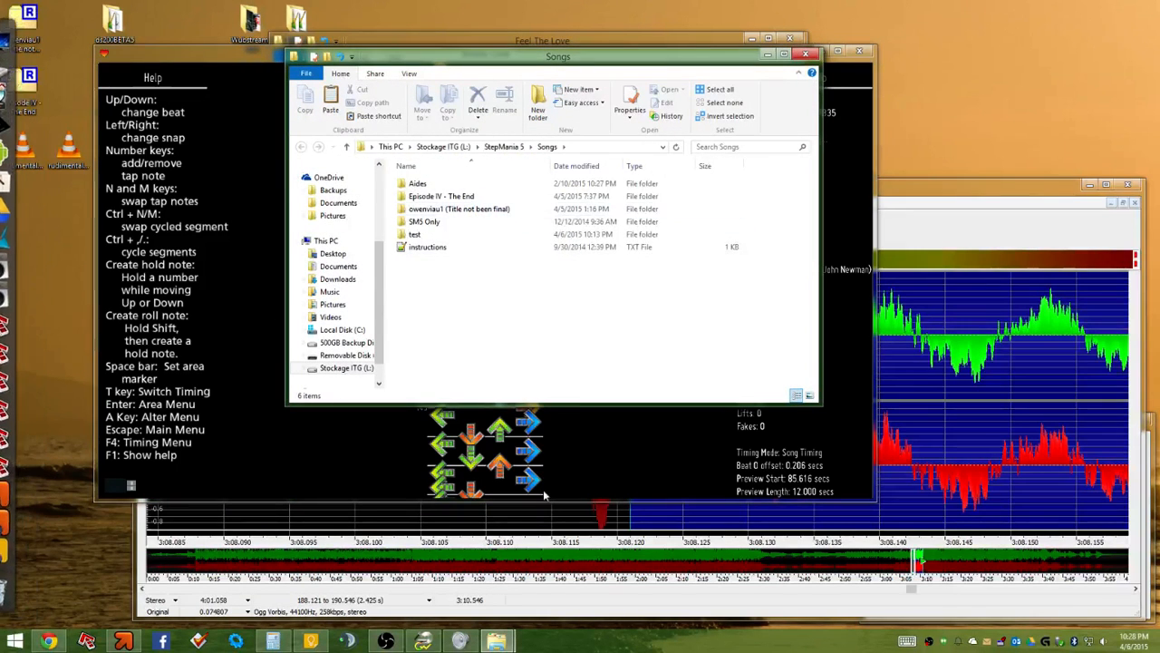
# Switch back to the StepMania chart editor and save the Feel The Love chart
pyautogui.click(550, 458)
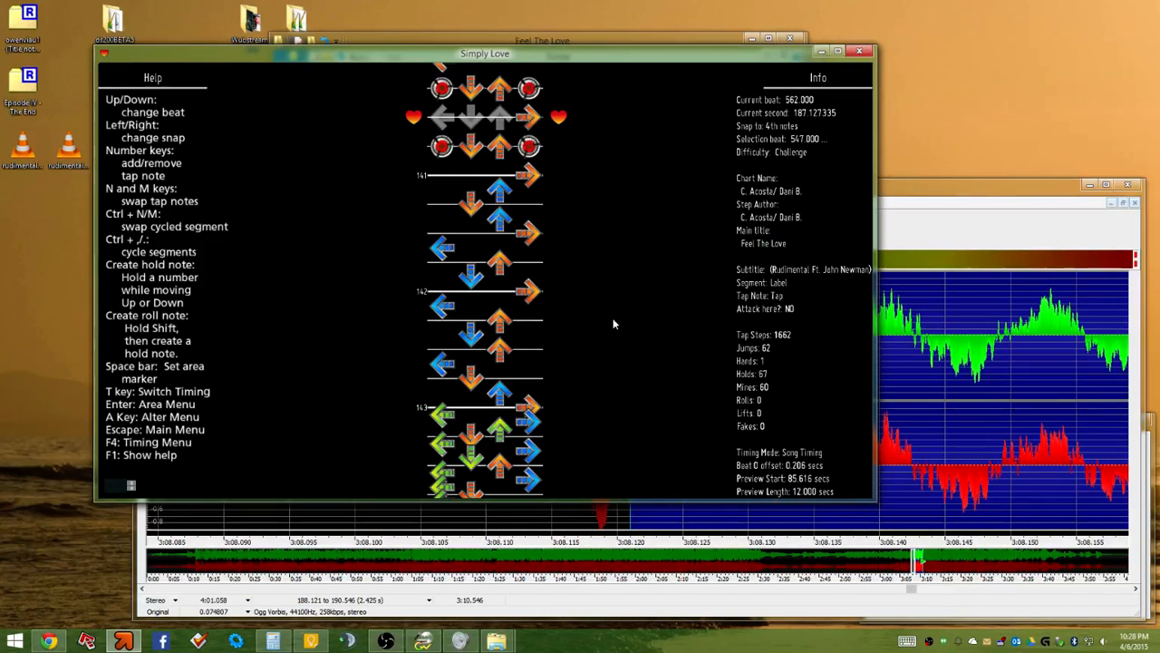
pyautogui.press('Escape')
pyautogui.press('Down')
pyautogui.press('Down')
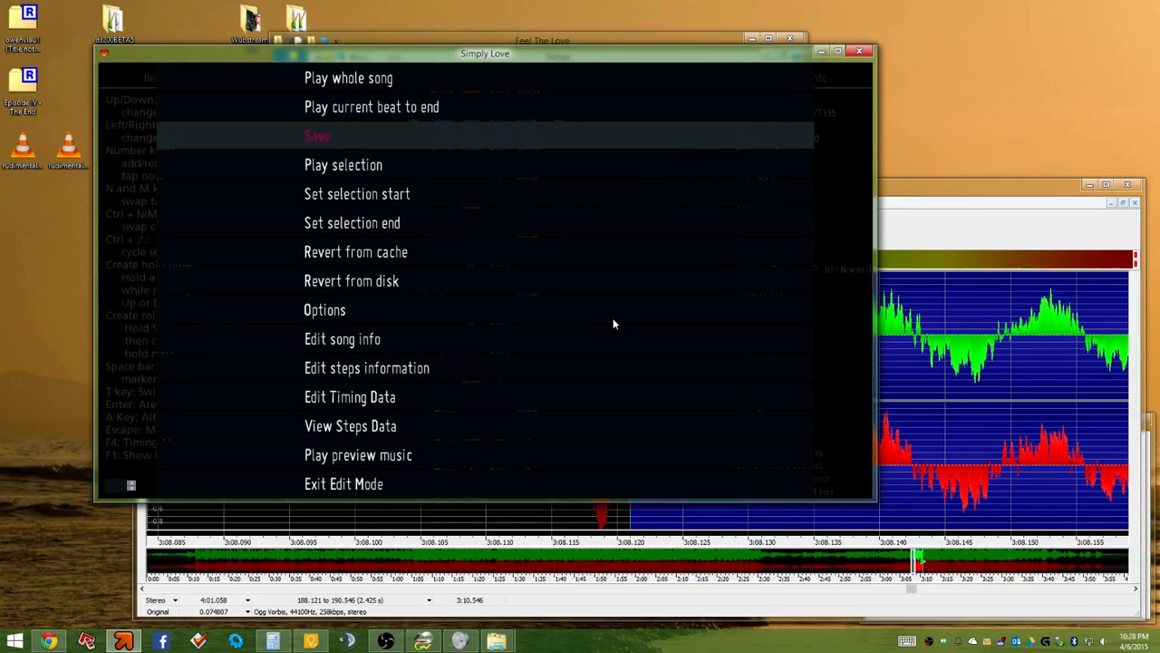
pyautogui.press('Return')
pyautogui.press('Escape')
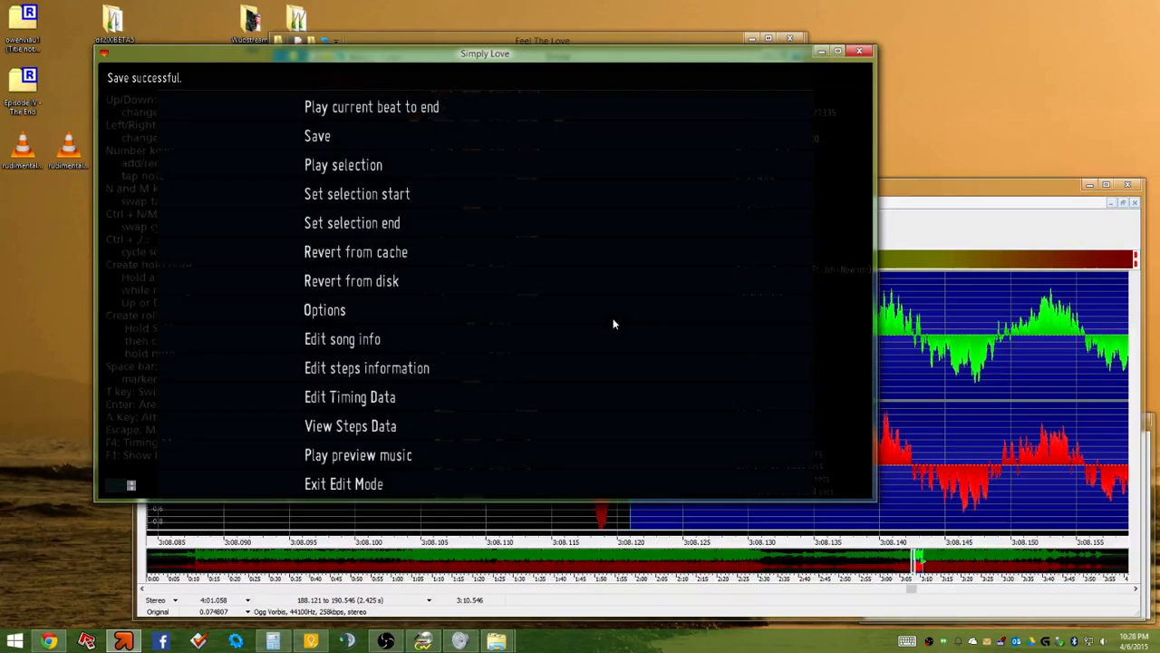
pyautogui.press('Up')
pyautogui.press('Escape')
# Move the chart cursor back to beat 548 and play the saved chart from there to check the sync
pyautogui.press('Up')
pyautogui.press('Up')
pyautogui.press('Up')
pyautogui.press('Up')
pyautogui.press('Up')
pyautogui.press('Up')
pyautogui.press('Up')
pyautogui.press('Up')
pyautogui.press('Up')
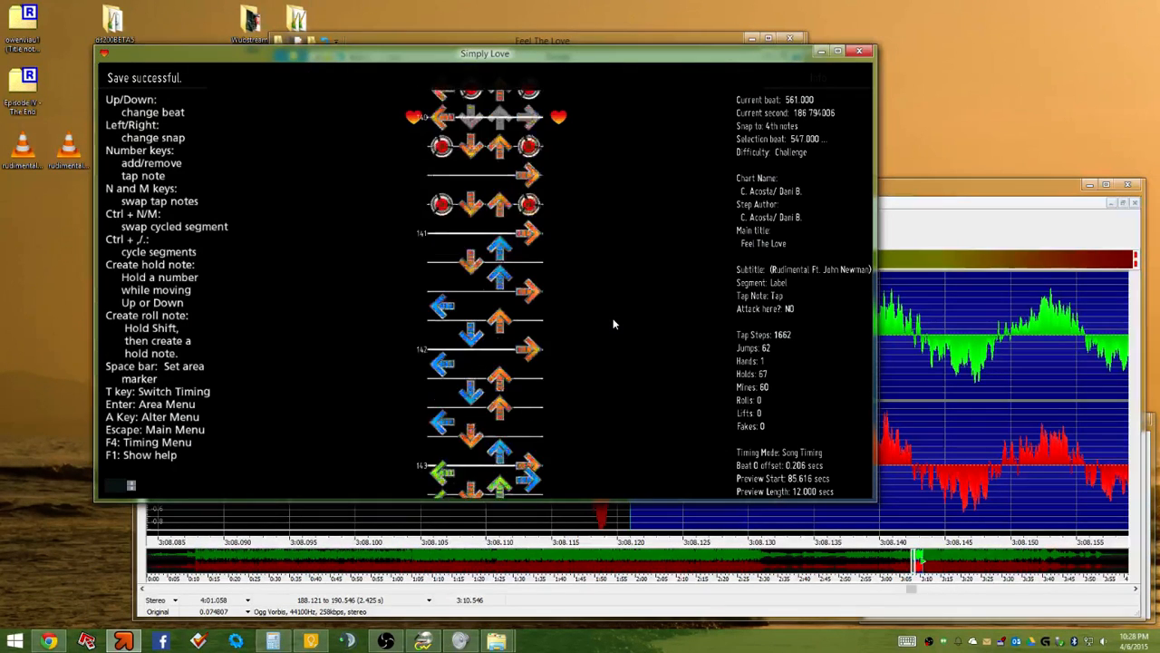
pyautogui.press('Up')
pyautogui.press('Up')
pyautogui.press('Up')
pyautogui.press('Up')
pyautogui.press('Up')
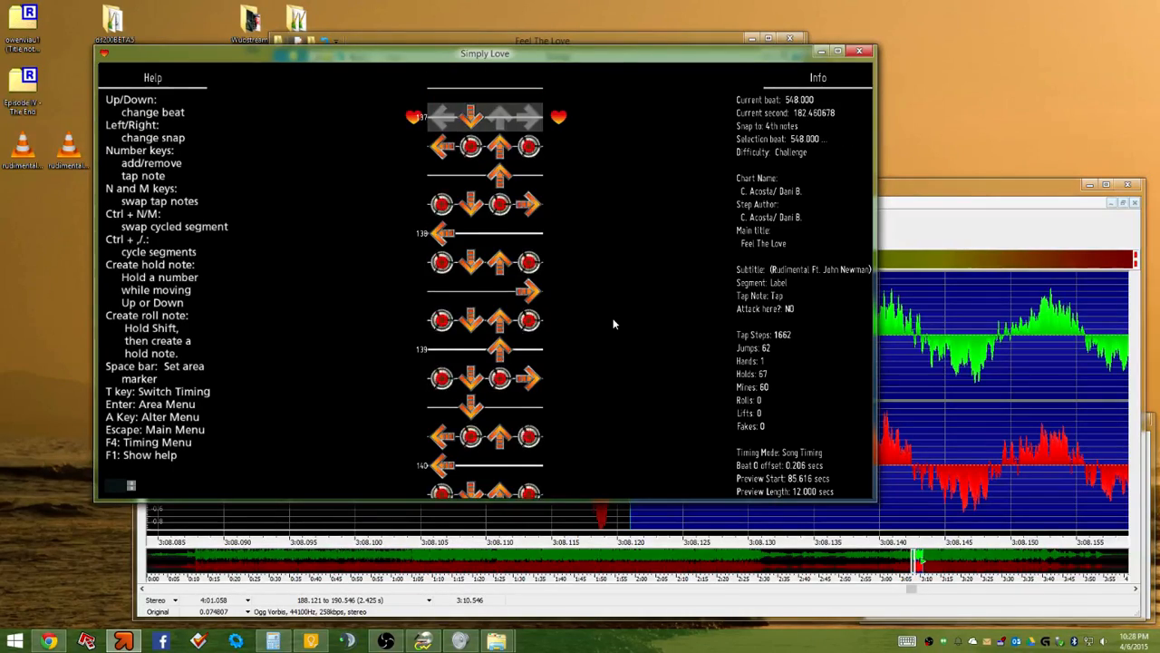
pyautogui.press('p')
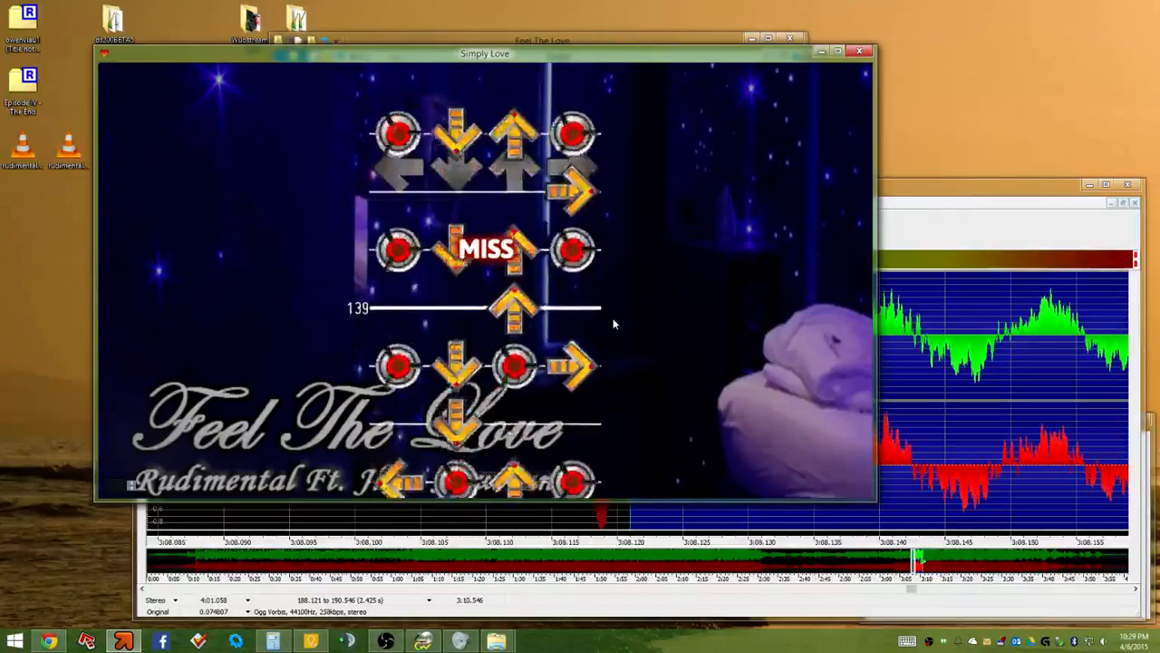
pyautogui.press('Escape')
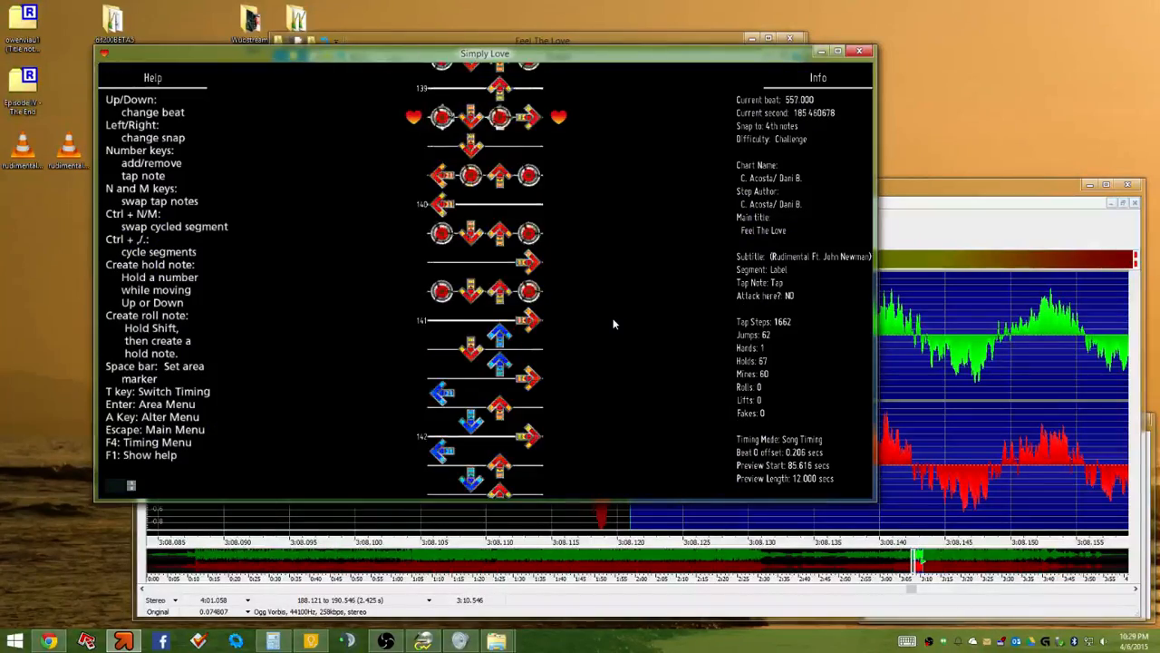
pyautogui.press('Down')
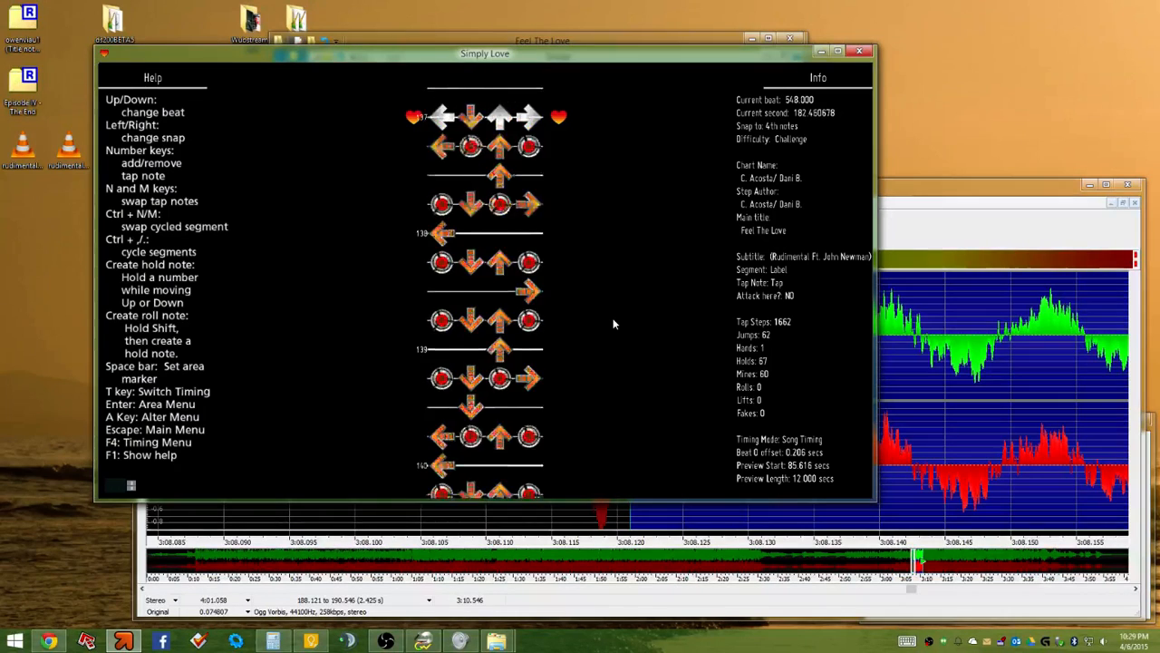
# Exit edit mode and select the song group Episode IV - The End
pyautogui.press('Escape')
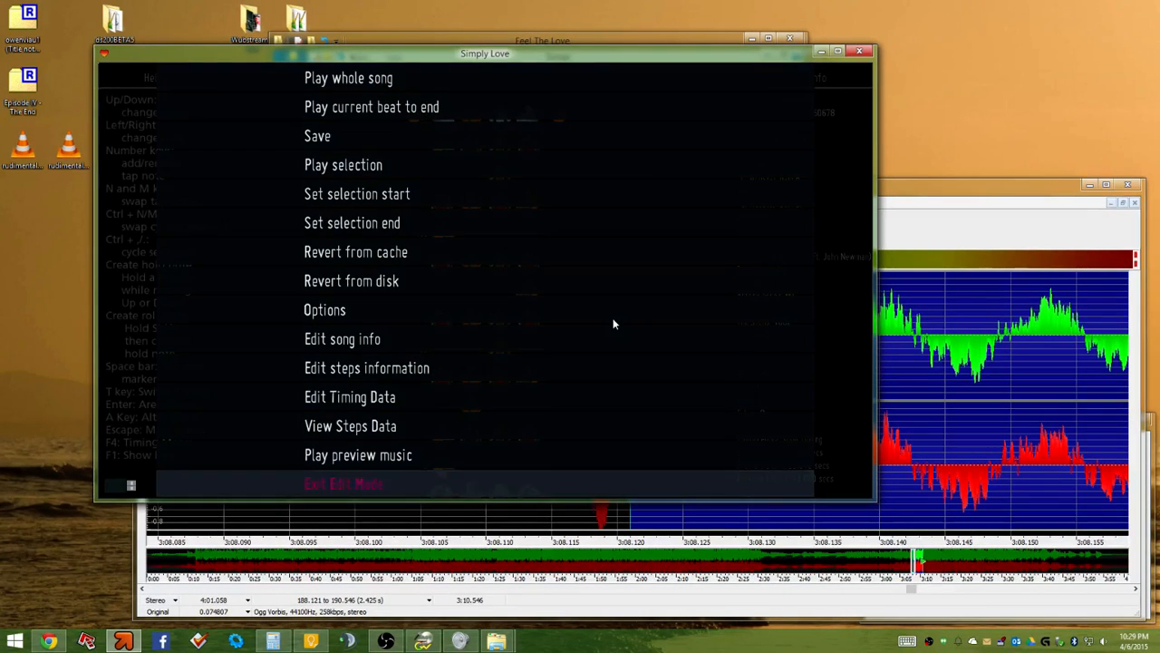
pyautogui.press('Return')
pyautogui.press('Down')
pyautogui.press('Left')
pyautogui.press('Up')
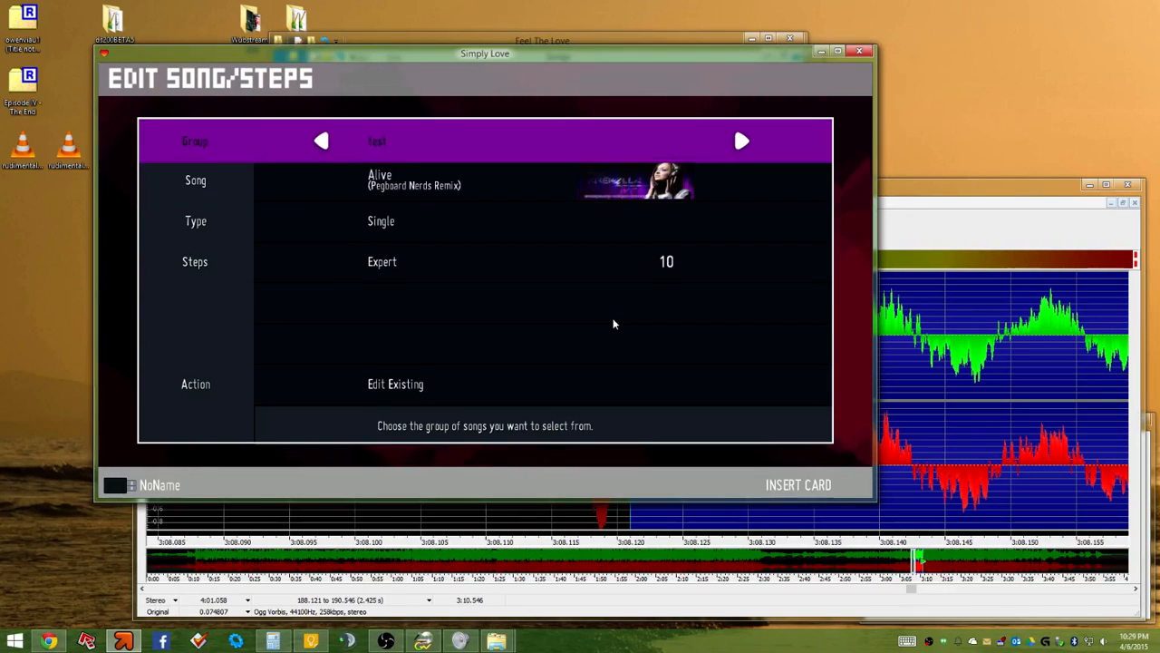
pyautogui.press('Right')
pyautogui.press('Right')
pyautogui.press('Right')
pyautogui.press('Left')
pyautogui.press('Left')
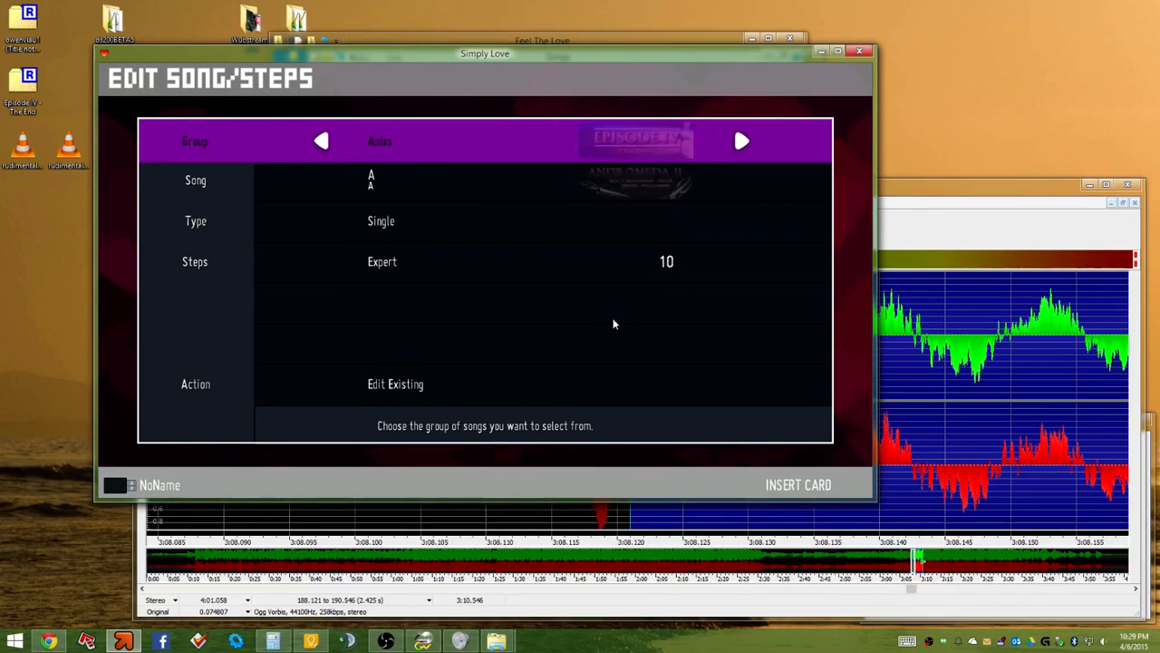
pyautogui.press('Right')
# Choose the song Feel The Love and open its existing Single Expert 14 steps for editing
pyautogui.press('Down')
pyautogui.press('Down')
pyautogui.press('Up')
pyautogui.press('Right')
pyautogui.press('Right')
pyautogui.press('Right')
pyautogui.press('Right')
pyautogui.press('Right')
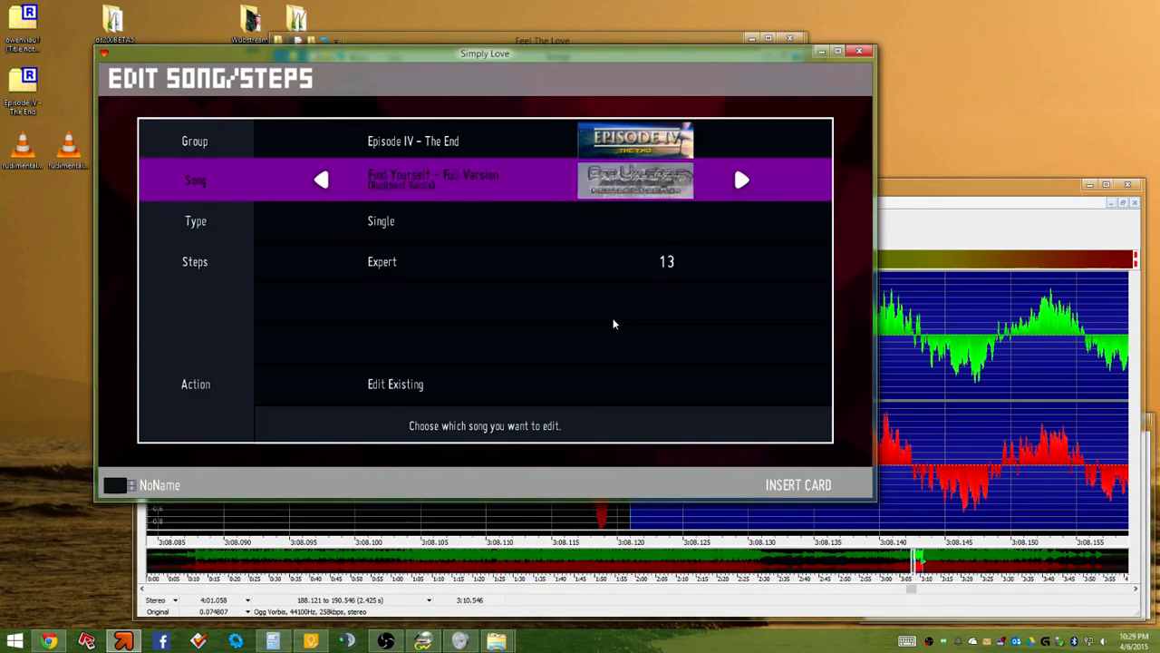
pyautogui.press('Right')
pyautogui.press('Right')
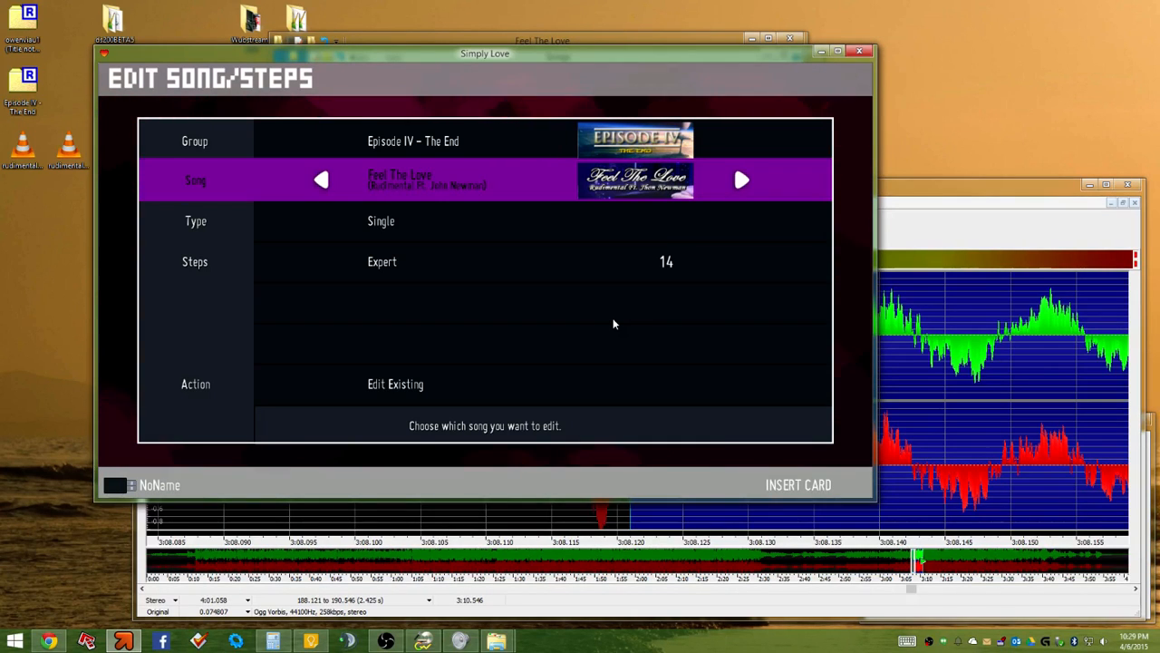
pyautogui.press('Down')
pyautogui.press('Down')
pyautogui.press('Down')
pyautogui.press('Return')
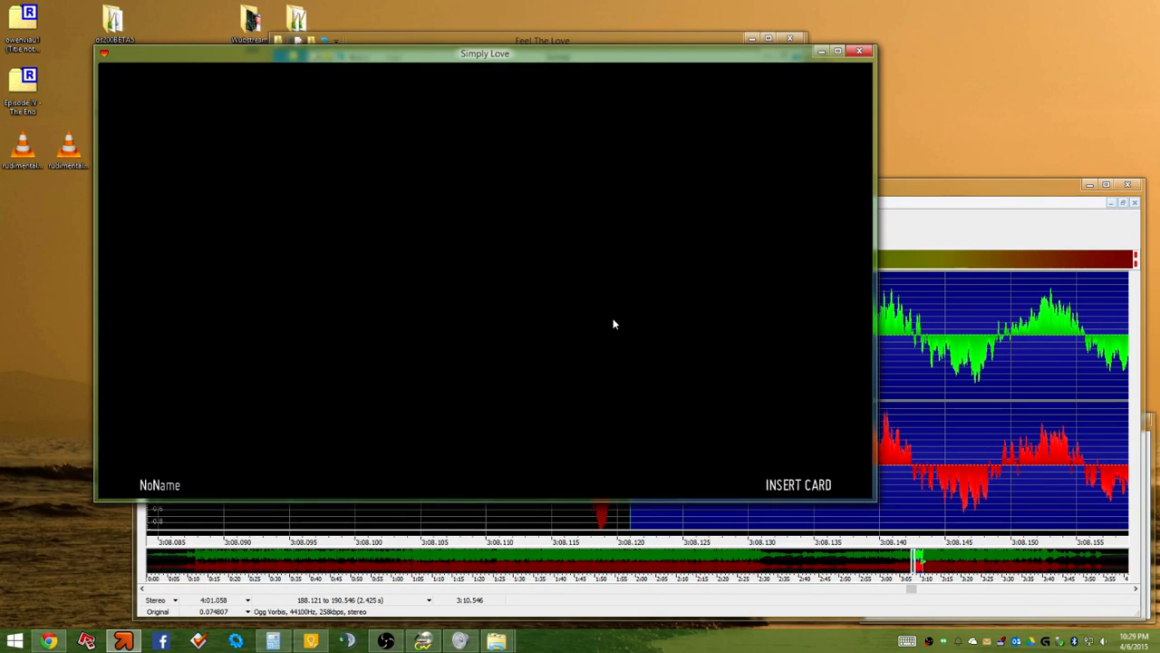
# Advance the Episode IV version's chart to beat 164 and play it from there to check the sync
pyautogui.press('pagedown')
pyautogui.press('pagedown')
pyautogui.press('pagedown')
pyautogui.press('pagedown')
pyautogui.press('pagedown')
pyautogui.press('pagedown')
pyautogui.press('pagedown')
pyautogui.press('pagedown')
pyautogui.press('pagedown')
pyautogui.press('pagedown')
pyautogui.press('pagedown')
pyautogui.press('pagedown')
pyautogui.press('pagedown')
pyautogui.press('pagedown')
pyautogui.press('pagedown')
pyautogui.press('pagedown')
pyautogui.press('pagedown')
pyautogui.press('pagedown')
pyautogui.press('pagedown')
pyautogui.press('pagedown')
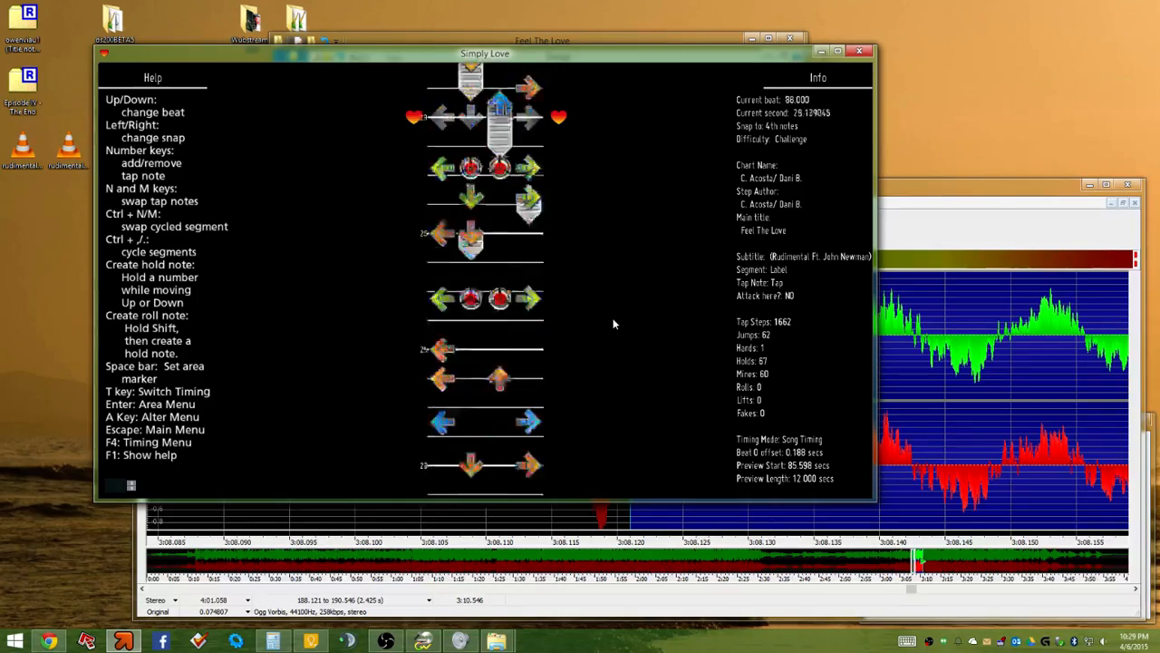
pyautogui.press('Up')
pyautogui.press('Up')
pyautogui.press('Up')
pyautogui.press('Up')
pyautogui.press('Up')
pyautogui.press('Up')
pyautogui.press('Up')
pyautogui.press('Up')
pyautogui.press('Up')
pyautogui.press('Up')
pyautogui.press('Up')
pyautogui.press('Up')
pyautogui.press('Up')
pyautogui.press('Up')
pyautogui.press('Up')
pyautogui.press('Up')
pyautogui.press('Up')
pyautogui.press('Up')
pyautogui.press('Up')
pyautogui.press('Up')
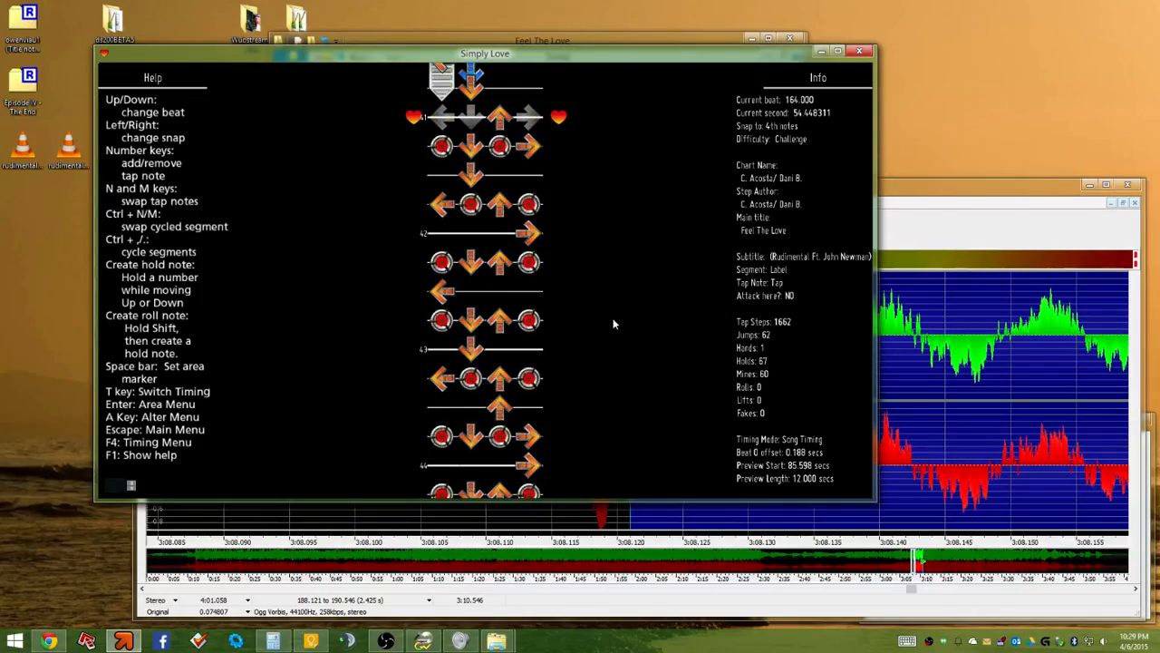
pyautogui.press('p')
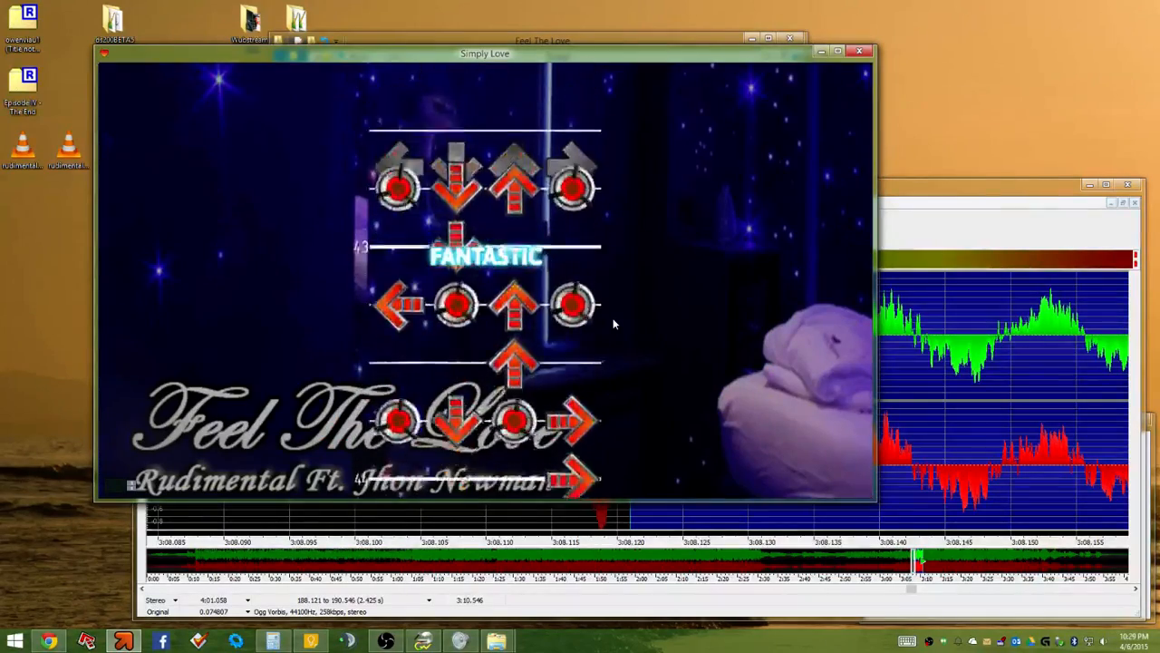
pyautogui.press('Escape')
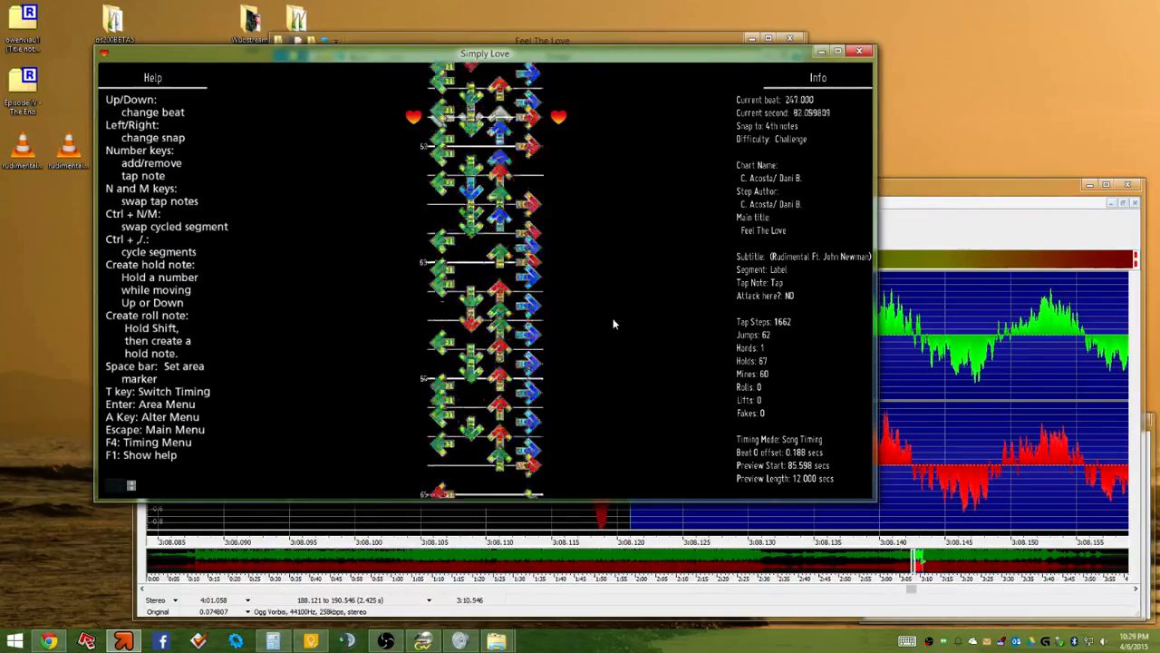
# Go to beat 547 of the chart and play it from there to check the late-song sync
pyautogui.press('pagedown')
pyautogui.press('pagedown')
pyautogui.press('pagedown')
pyautogui.press('pagedown')
pyautogui.press('pagedown')
pyautogui.press('pagedown')
pyautogui.press('pagedown')
pyautogui.press('pagedown')
pyautogui.press('pagedown')
pyautogui.press('pagedown')
pyautogui.press('pagedown')
pyautogui.press('pagedown')
pyautogui.press('pagedown')
pyautogui.press('pagedown')
pyautogui.press('pagedown')
pyautogui.press('pagedown')
pyautogui.press('pagedown')
pyautogui.press('pagedown')
pyautogui.press('pagedown')
pyautogui.press('pagedown')
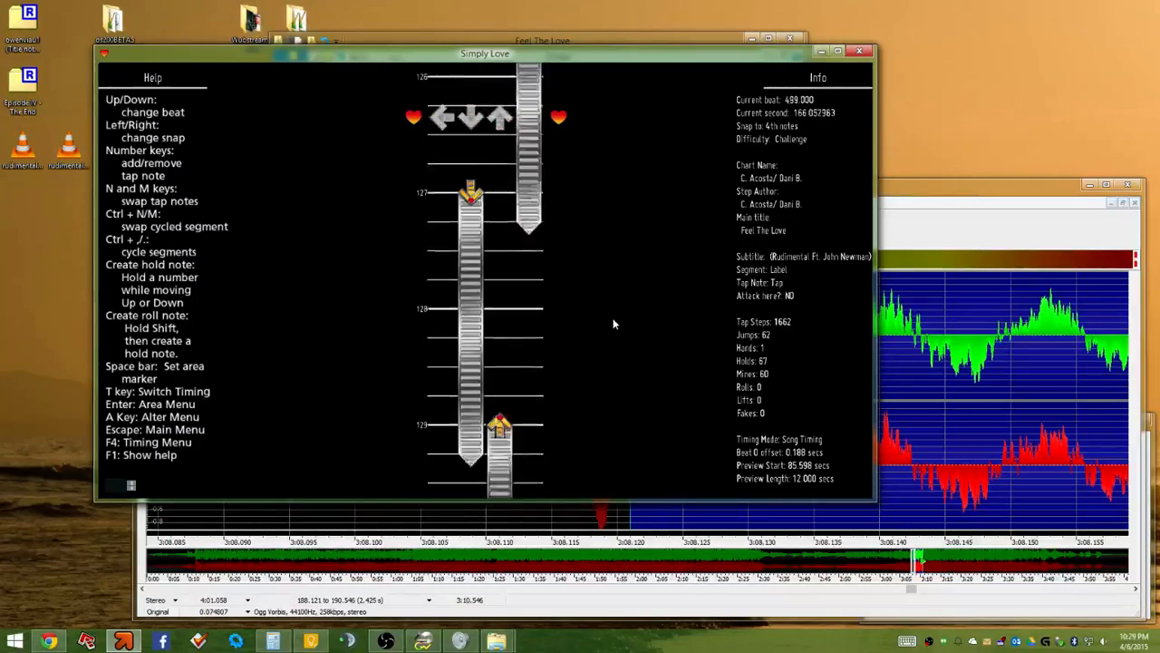
pyautogui.press('pagedown')
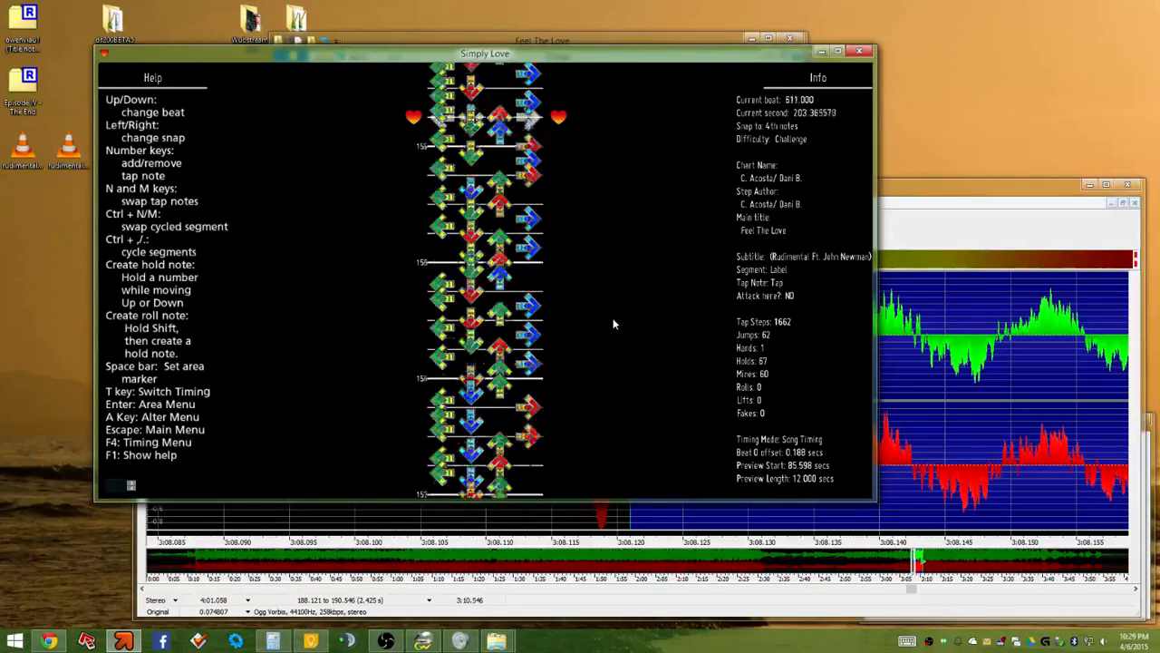
pyautogui.press('pagedown')
pyautogui.press('pagedown')
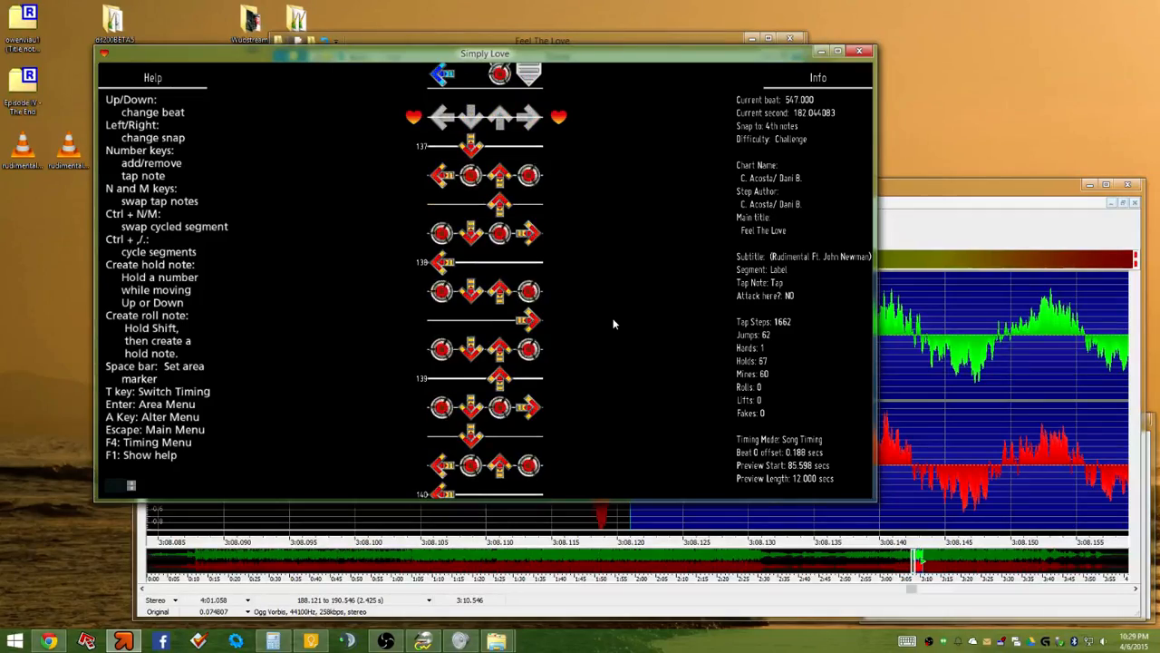
pyautogui.press('p')
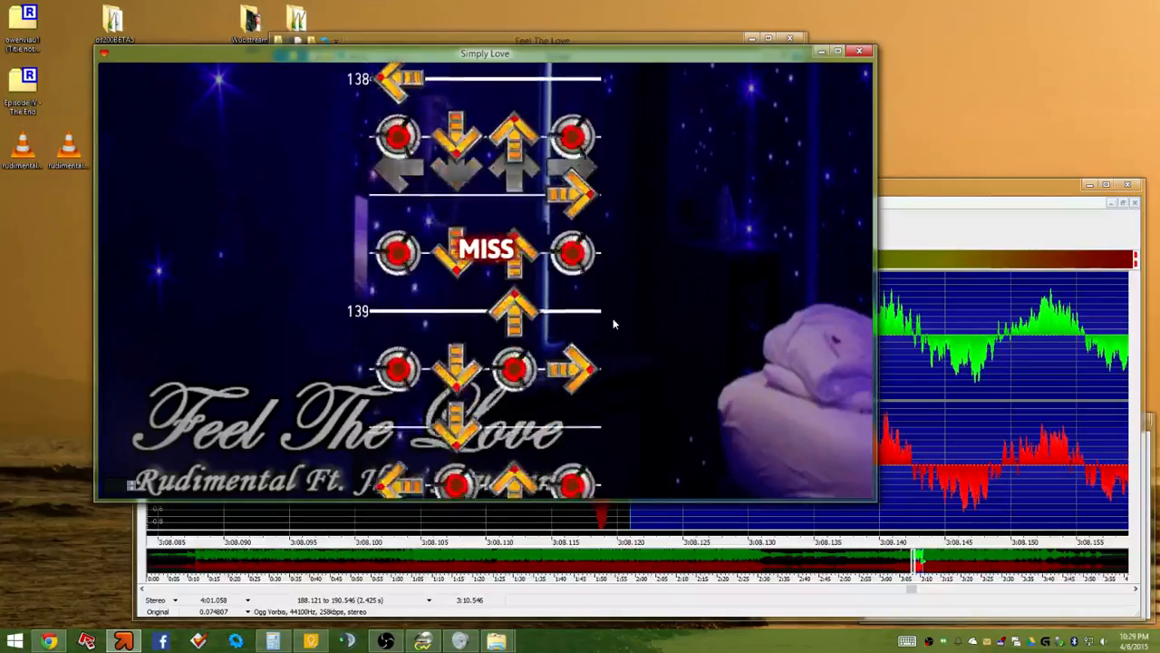
pyautogui.press('Escape')
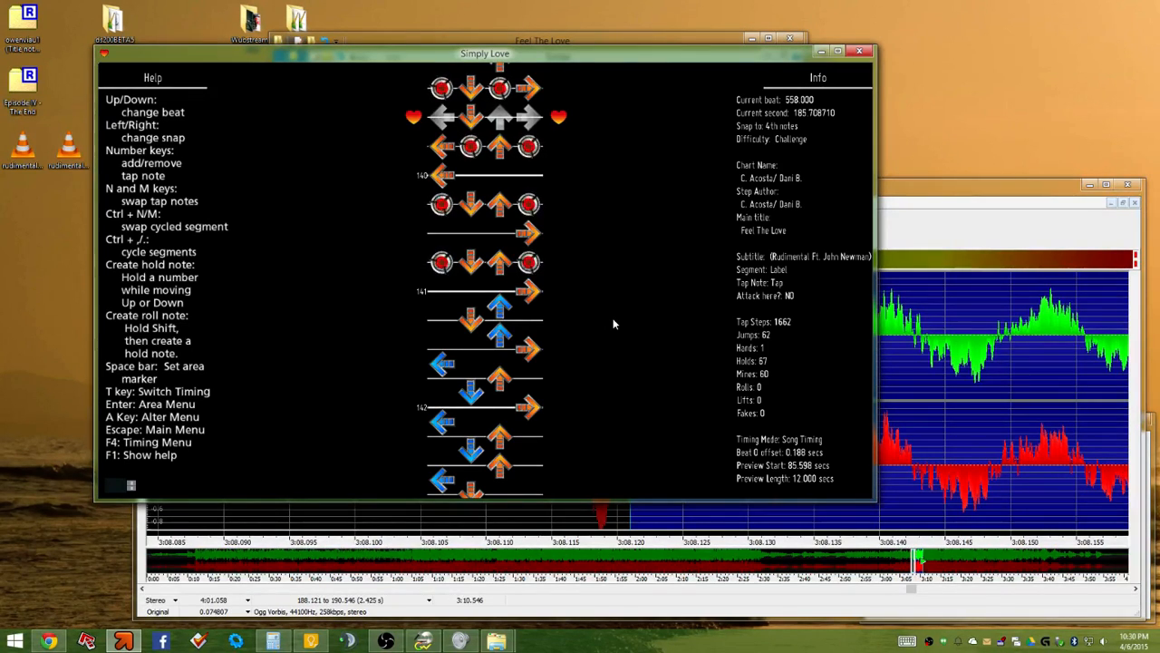
# Move the chart cursor back to beat 546 and play the section again
pyautogui.press('Up')
pyautogui.press('Up')
pyautogui.press('Up')
pyautogui.press('Up')
pyautogui.press('Up')
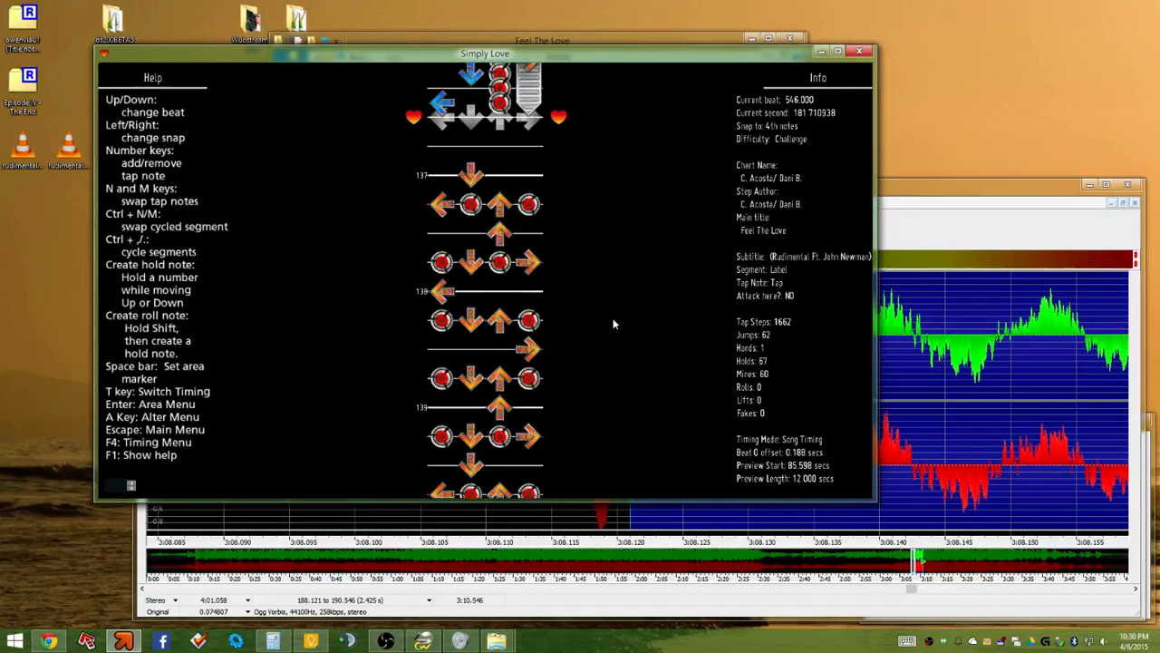
pyautogui.press('p')
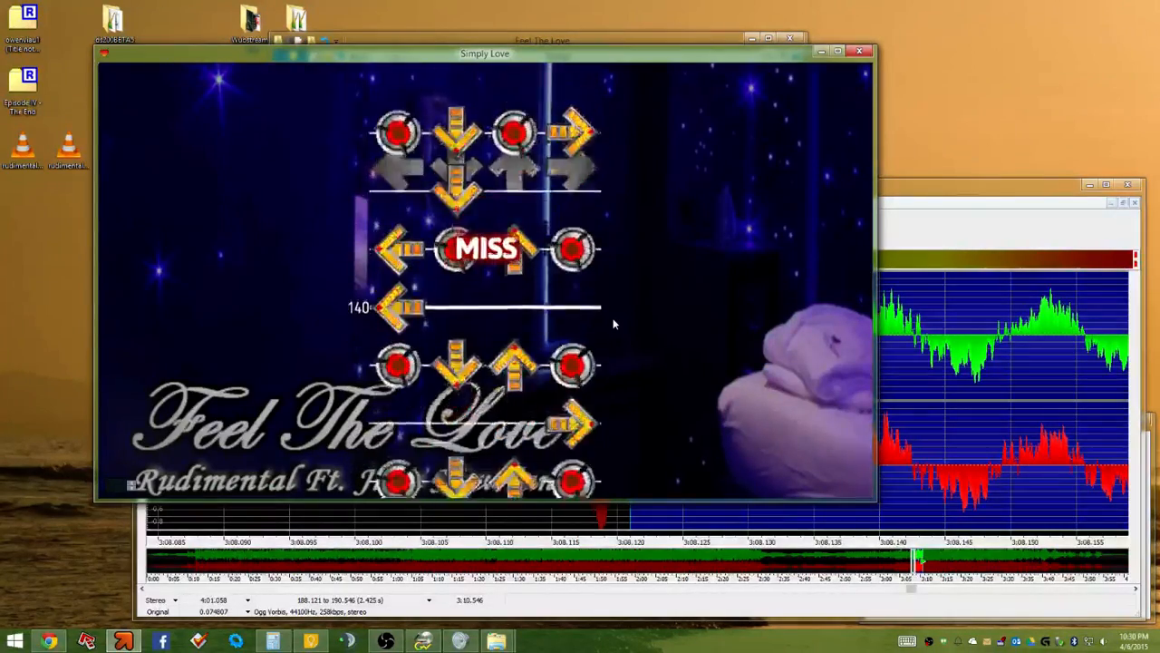
pyautogui.press('Escape')
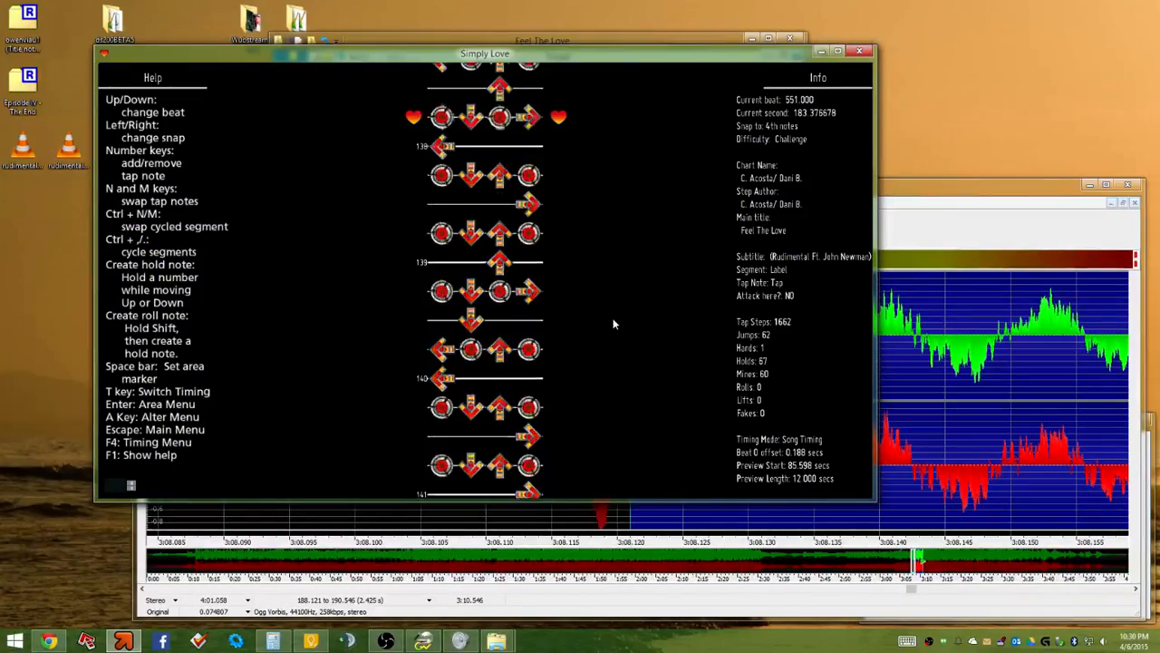
# Replay the chart repeatedly from around beat 551 past measure 143 to compare the notes with the music
pyautogui.press('p')
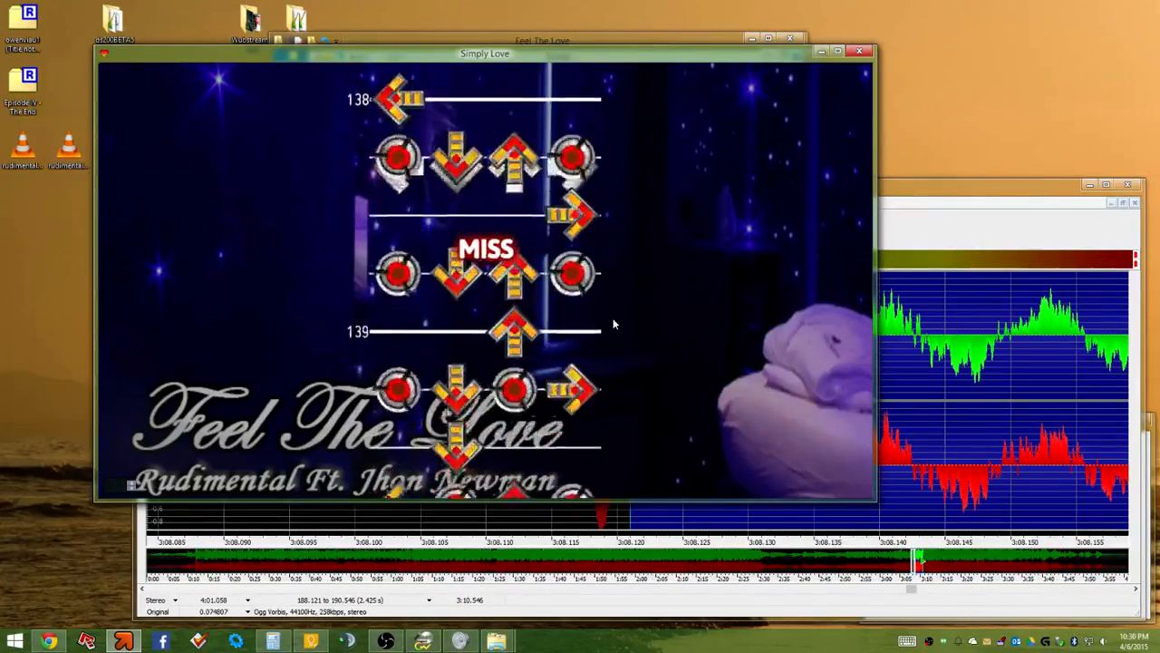
pyautogui.press('Escape')
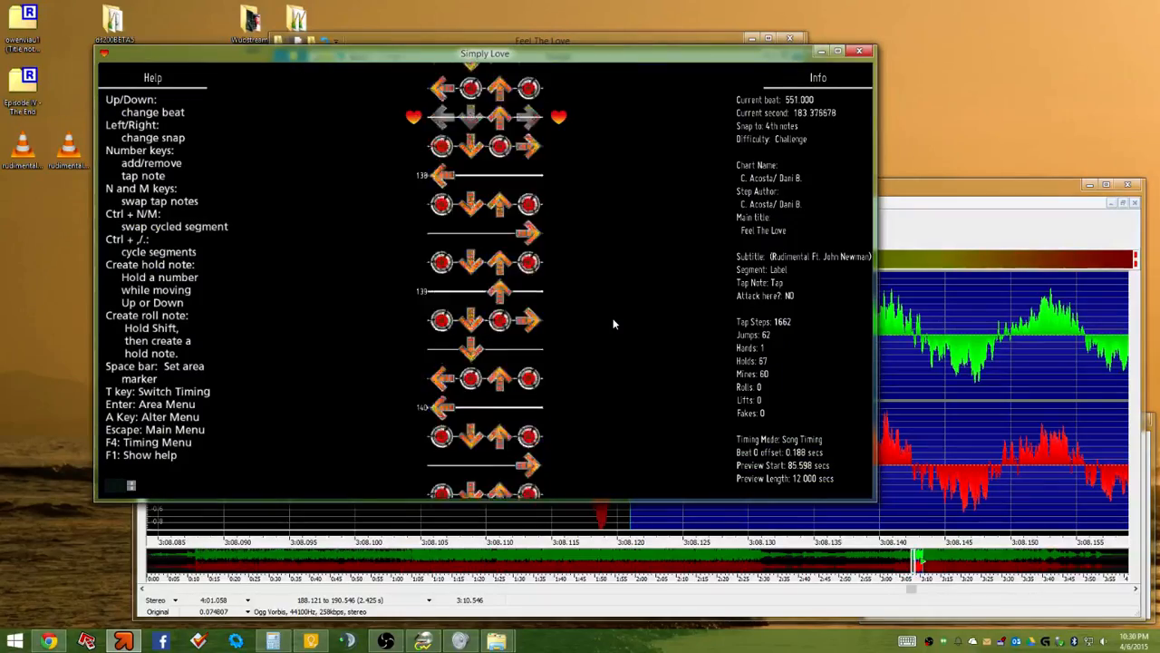
pyautogui.press('p')
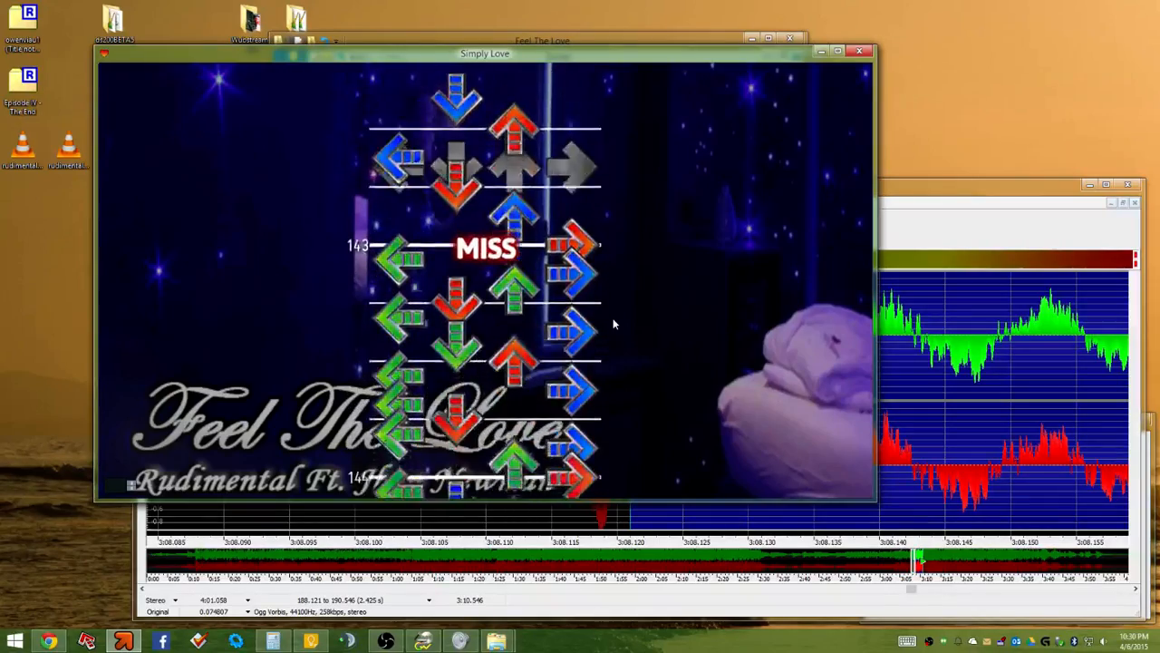
pyautogui.press('Escape')
pyautogui.hotkey('shift', 'p')
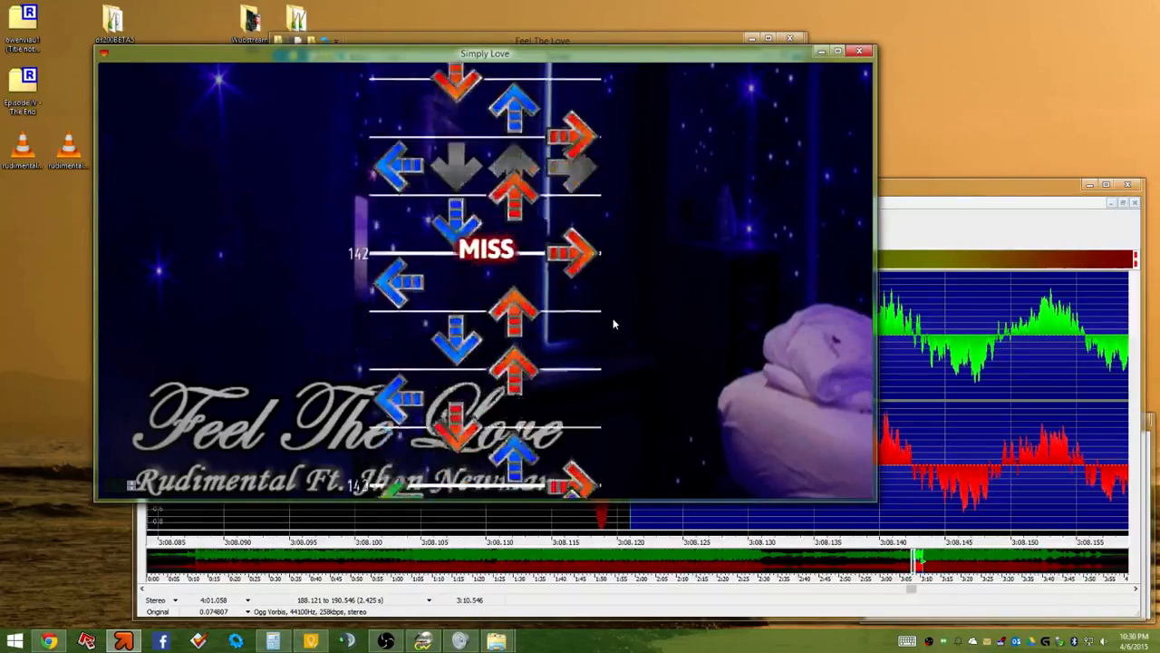
pyautogui.press('Up')
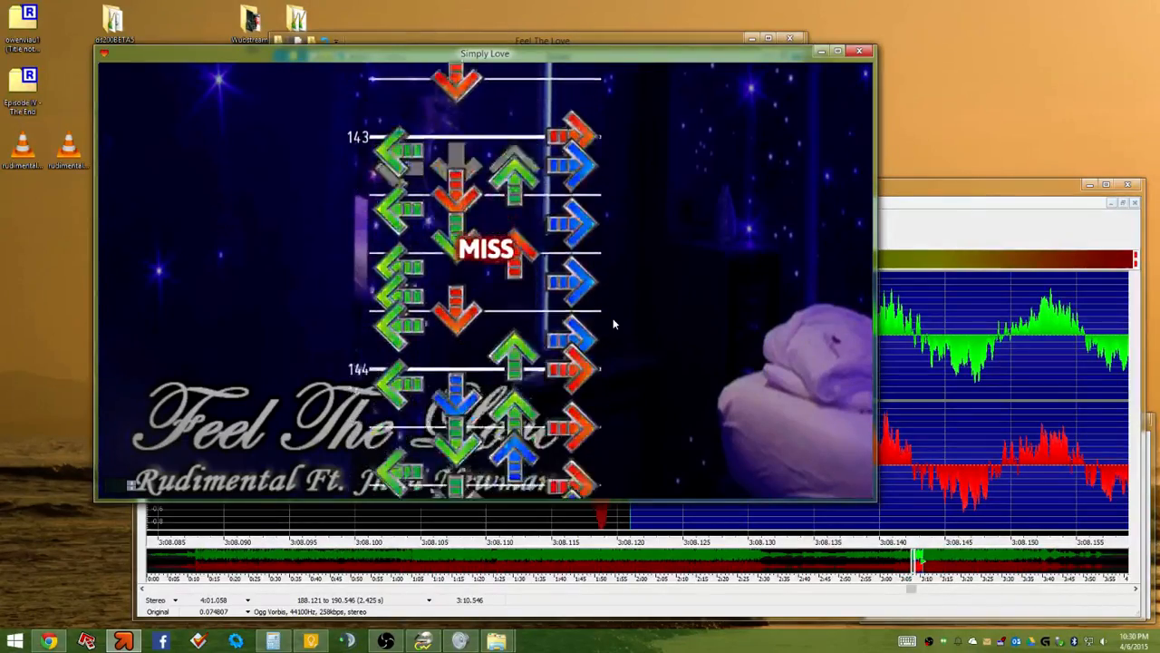
pyautogui.press('Escape')
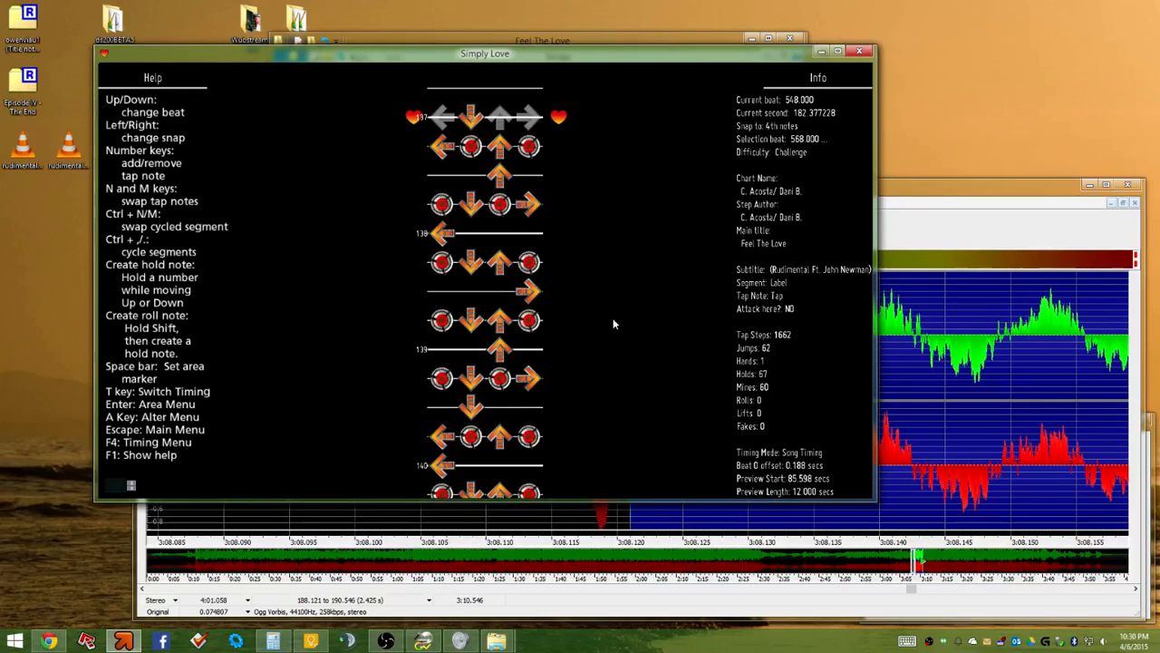
# Exit the Episode IV version's chart editor and switch the song group to test
pyautogui.press('Escape')
pyautogui.press('Up')
pyautogui.press('Return')
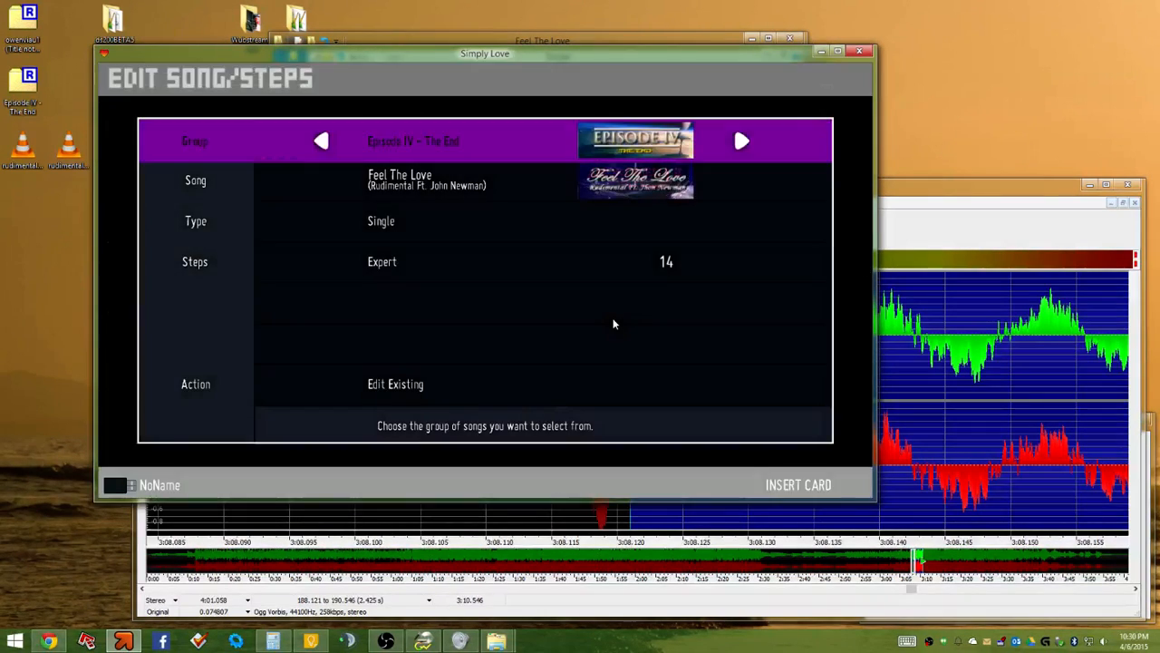
pyautogui.press('Down')
pyautogui.press('Down')
pyautogui.press('Down')
pyautogui.press('Up')
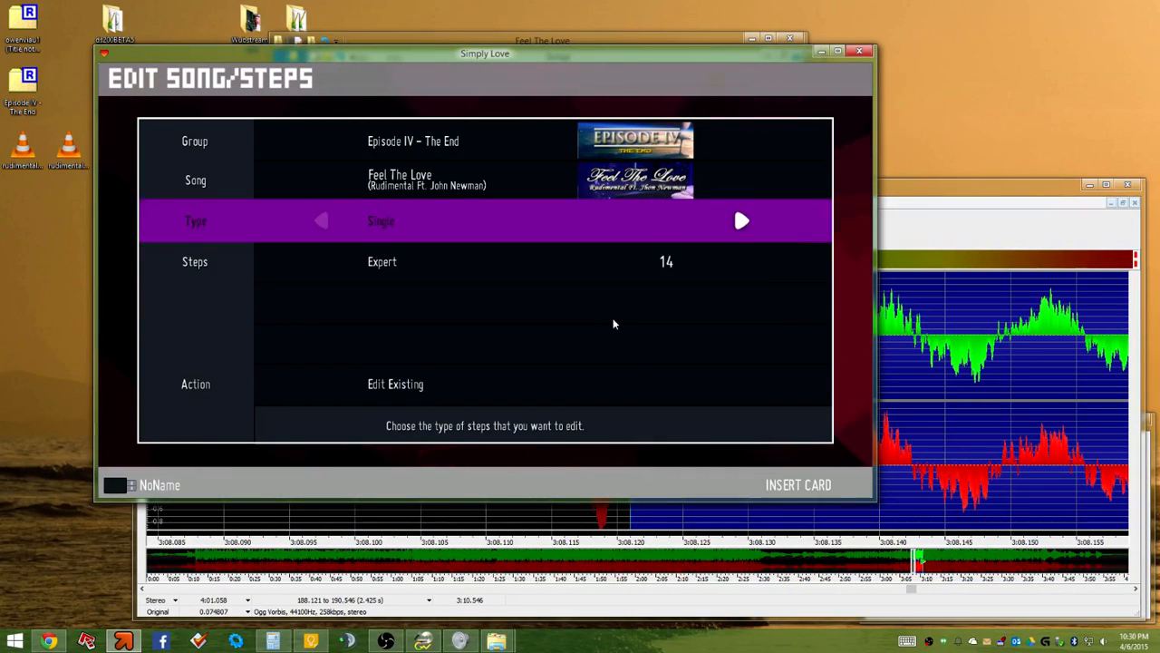
pyautogui.press('Up')
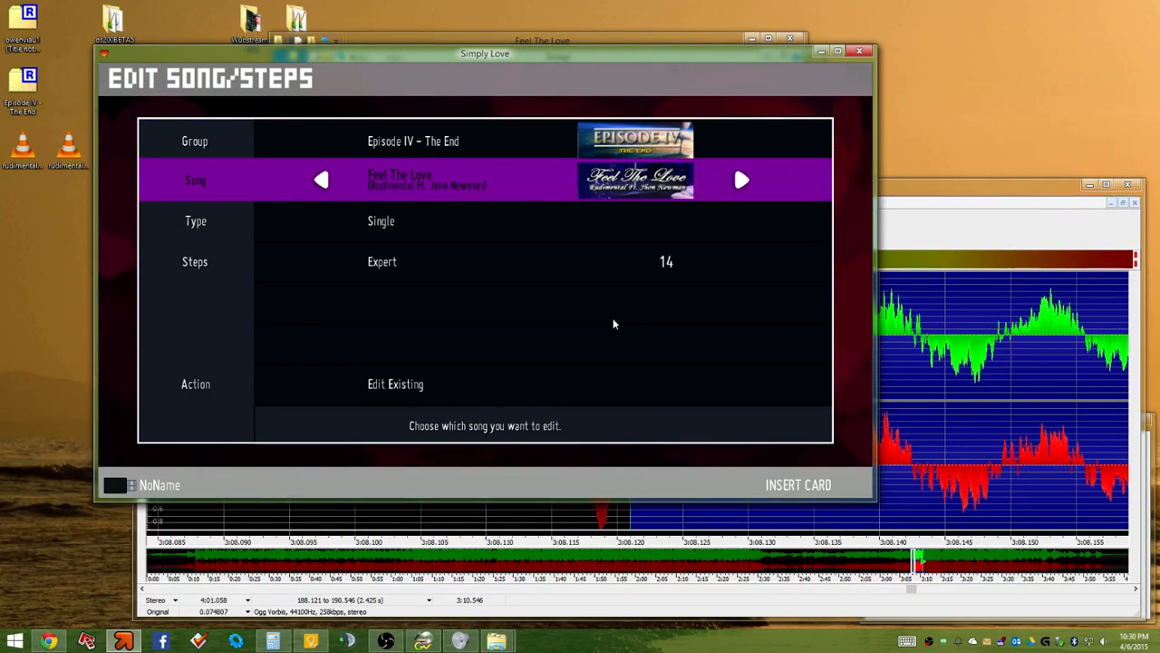
pyautogui.press('Up')
pyautogui.press('Right')
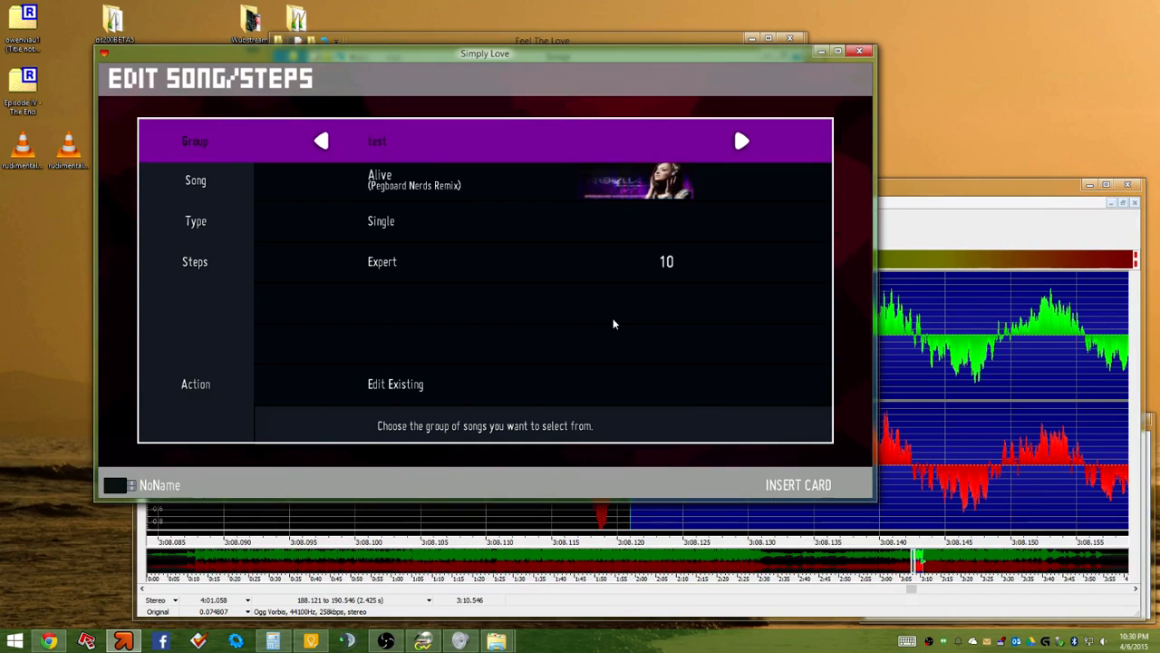
# Open the existing Single Expert 14 chart of Feel The Love from the test group for editing
pyautogui.press('Down')
pyautogui.press('Down')
pyautogui.press('Right')
pyautogui.press('Up')
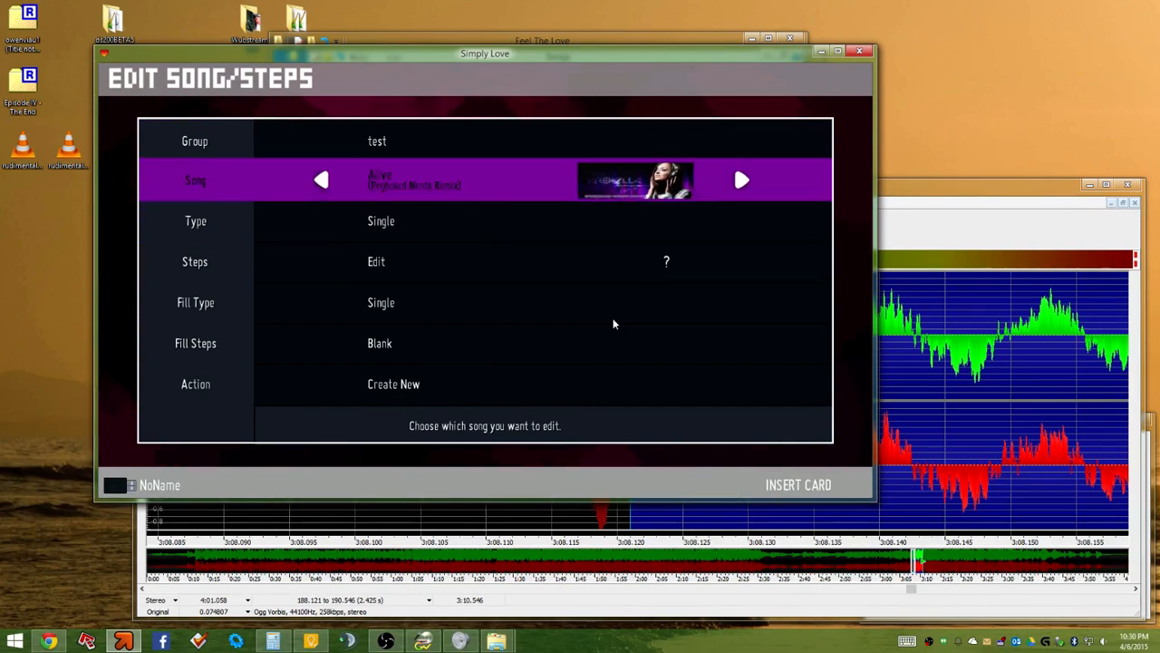
pyautogui.press('Right')
pyautogui.press('Down')
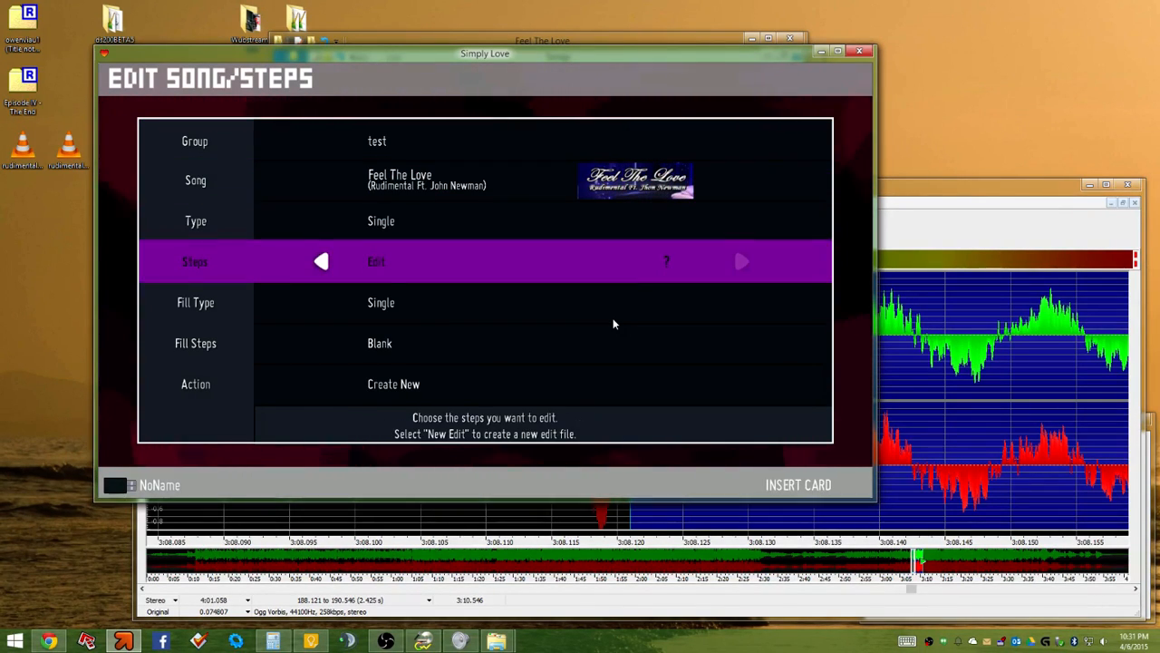
pyautogui.press('Left')
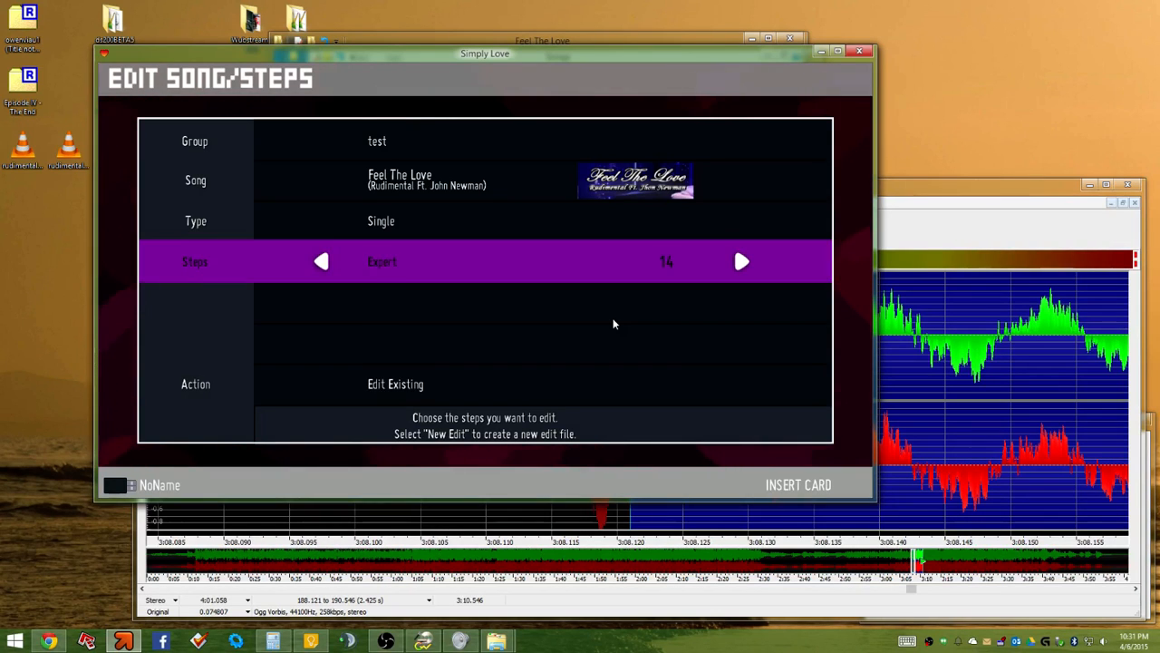
pyautogui.press('Down')
pyautogui.press('Return')
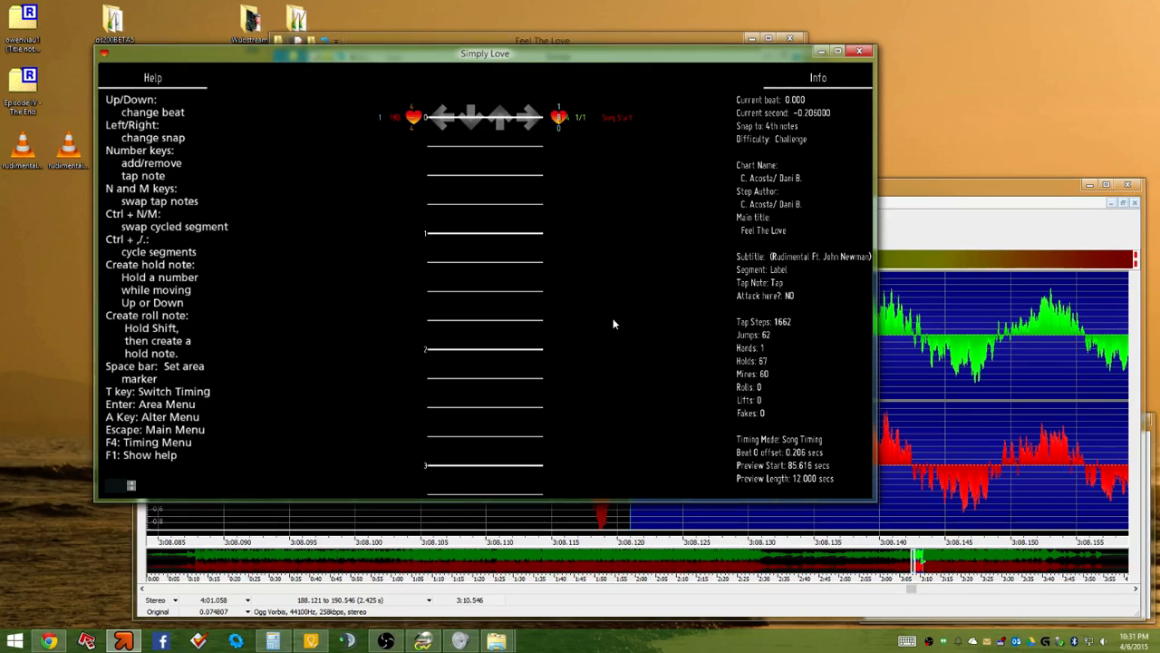
# Go to beat 548 of the test version's chart and play it from there to check the late-song sync
pyautogui.press('pagedown')
pyautogui.press('pagedown')
pyautogui.press('pagedown')
pyautogui.press('pagedown')
pyautogui.press('pagedown')
pyautogui.press('pagedown')
pyautogui.press('pagedown')
pyautogui.press('pagedown')
pyautogui.press('pagedown')
pyautogui.press('pagedown')
pyautogui.press('pagedown')
pyautogui.press('pagedown')
pyautogui.press('pagedown')
pyautogui.press('pagedown')
pyautogui.press('pagedown')
pyautogui.press('pagedown')
pyautogui.press('pagedown')
pyautogui.press('pagedown')
pyautogui.press('pagedown')
pyautogui.press('pagedown')
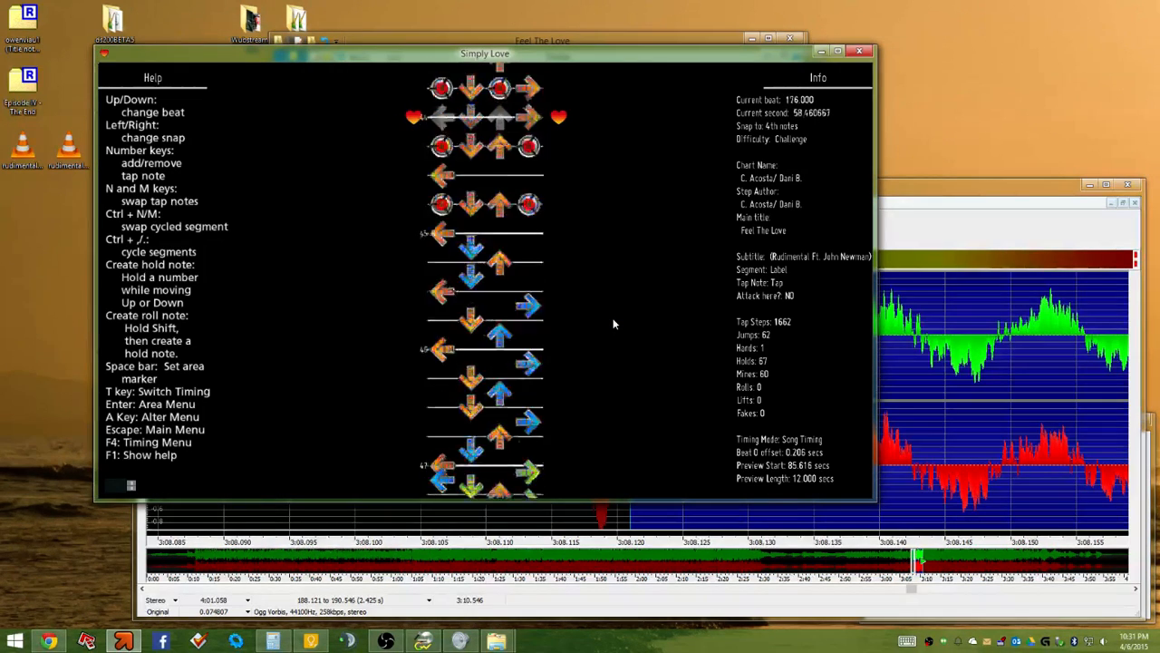
pyautogui.press('pagedown')
pyautogui.press('pagedown')
pyautogui.press('pagedown')
pyautogui.press('pagedown')
pyautogui.press('pagedown')
pyautogui.press('pagedown')
pyautogui.press('pagedown')
pyautogui.press('pagedown')
pyautogui.press('pagedown')
pyautogui.press('pagedown')
pyautogui.press('pagedown')
pyautogui.press('pagedown')
pyautogui.press('pagedown')
pyautogui.press('pagedown')
pyautogui.press('pagedown')
pyautogui.press('pagedown')
pyautogui.press('pagedown')
pyautogui.press('pagedown')
pyautogui.press('pagedown')
pyautogui.press('pagedown')
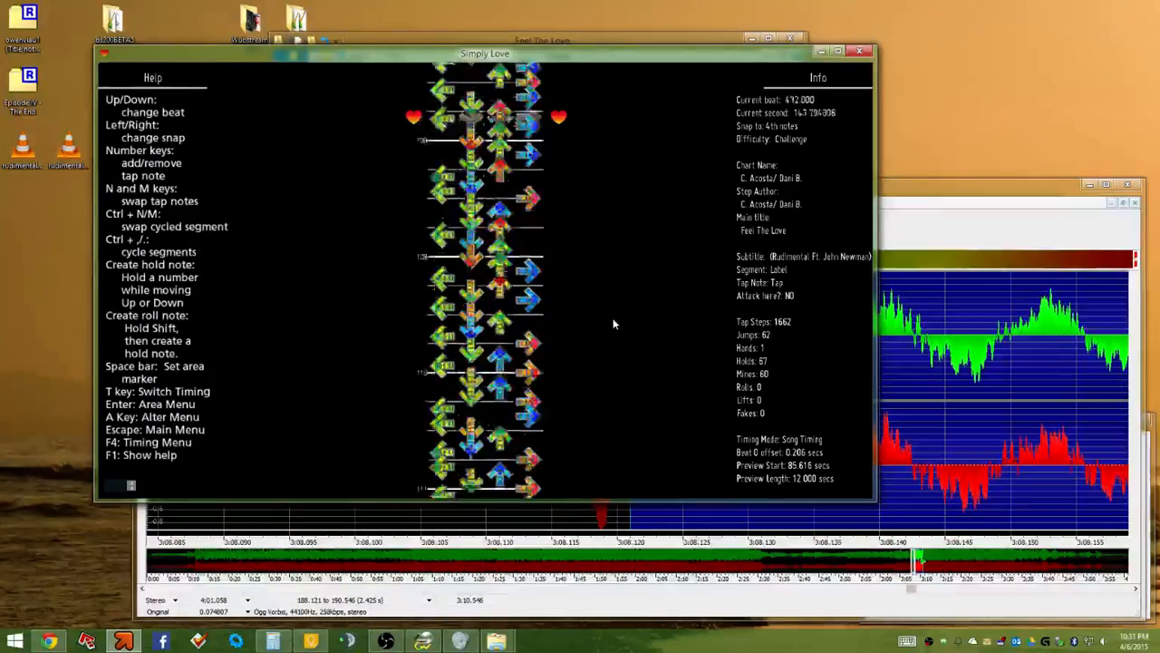
pyautogui.press('pagedown')
pyautogui.press('pagedown')
pyautogui.press('pagedown')
pyautogui.press('pagedown')
pyautogui.press('pagedown')
pyautogui.press('pagedown')
pyautogui.press('pagedown')
pyautogui.press('pagedown')
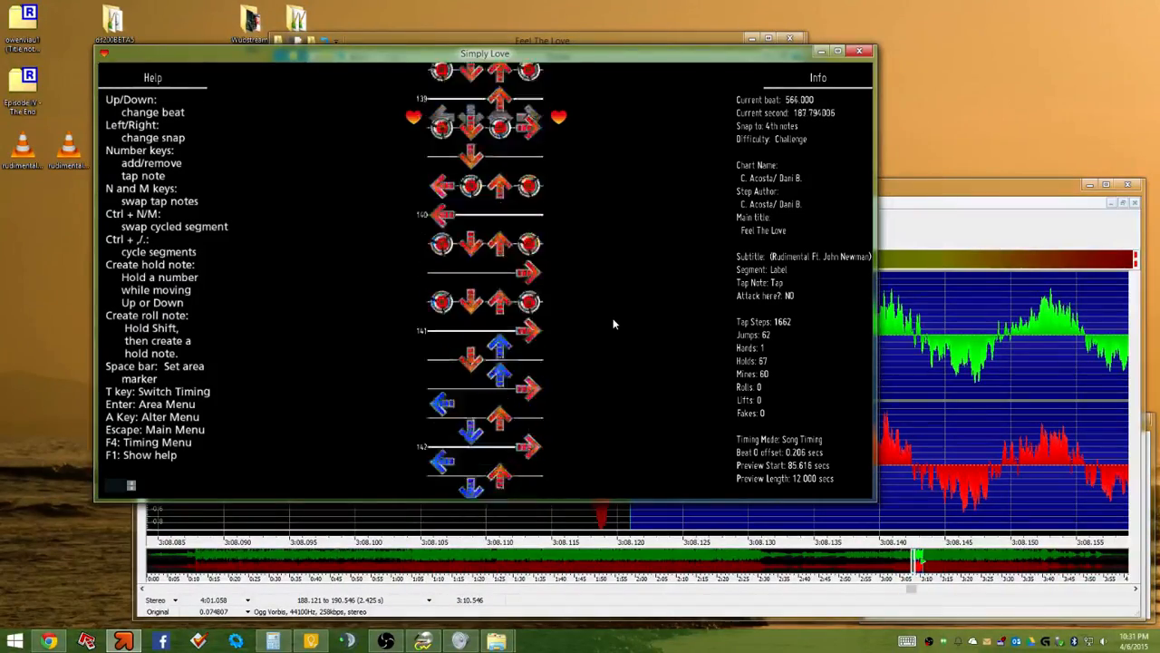
pyautogui.press('pagedown')
pyautogui.press('pagedown')
pyautogui.press('pagedown')
pyautogui.press('pagedown')
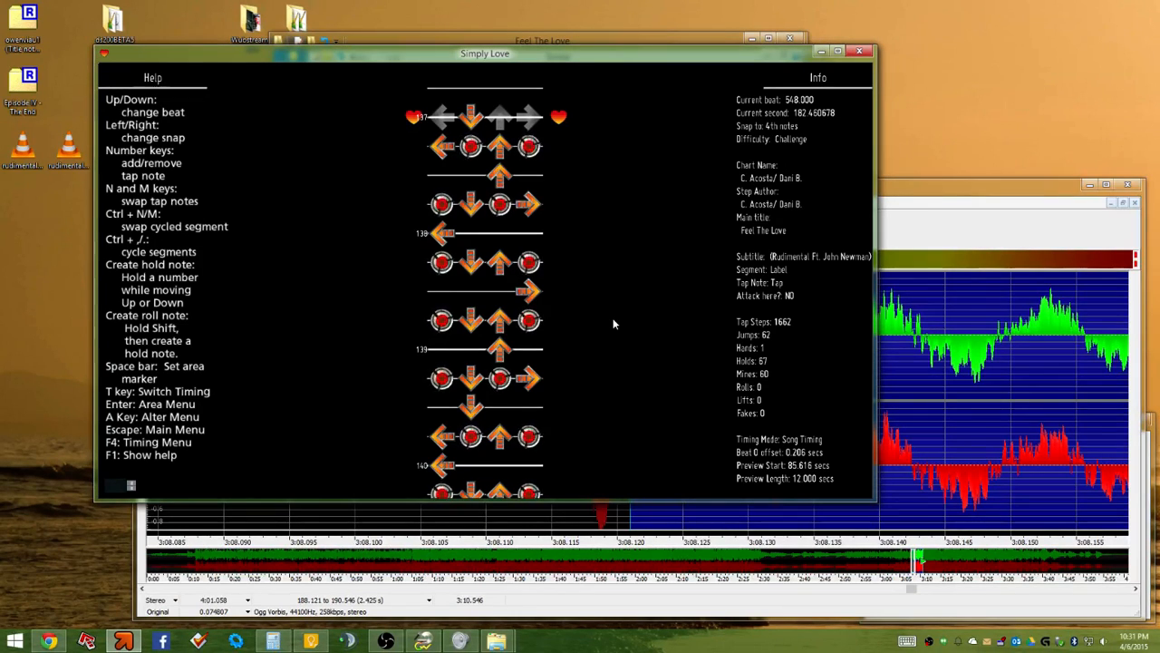
pyautogui.press('p')
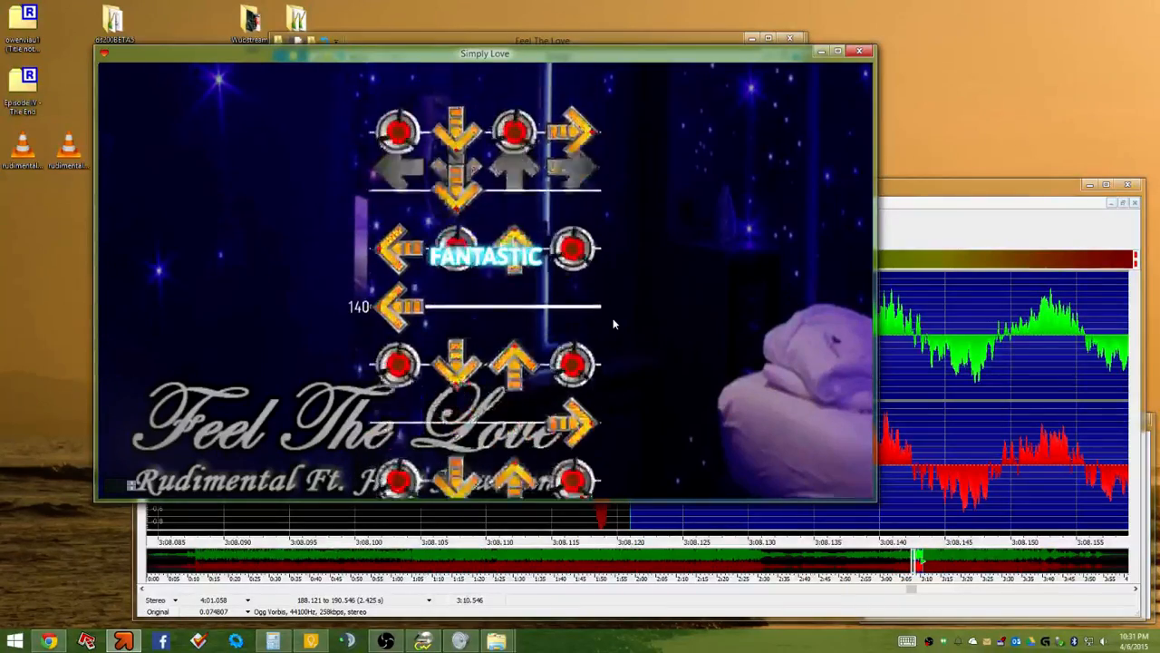
pyautogui.press('Escape')
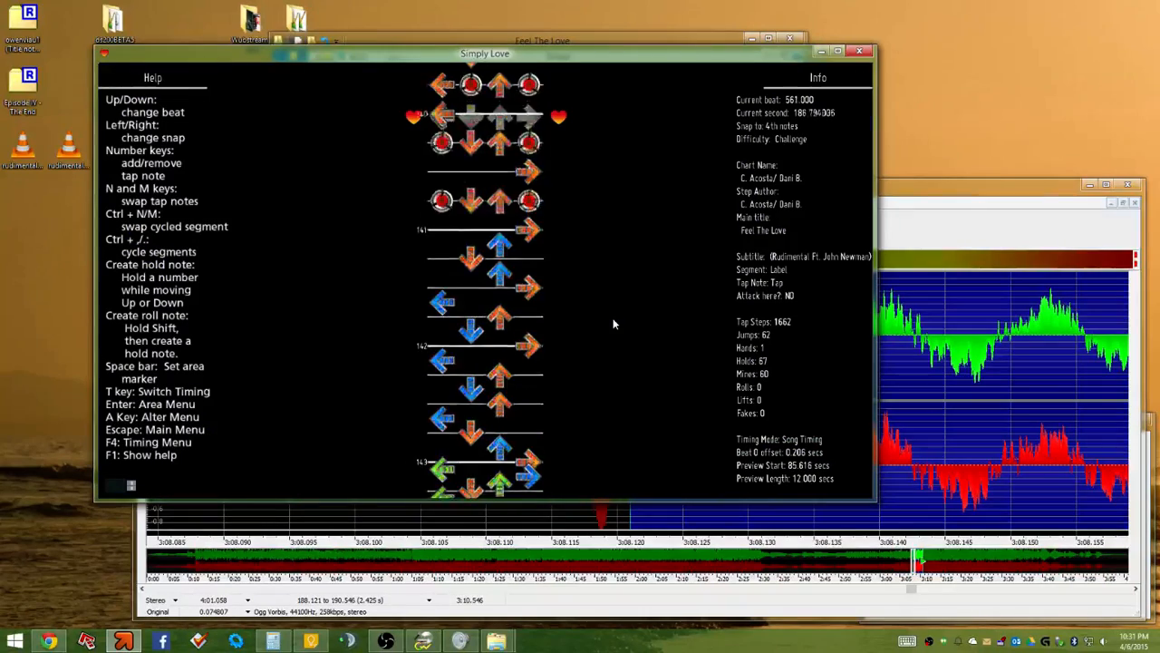
# Go back to beat 549 and play back the section with the mine rows
pyautogui.press('Up')
pyautogui.press('Up')
pyautogui.press('Up')
pyautogui.press('Up')
pyautogui.press('Up')
pyautogui.press('Up')
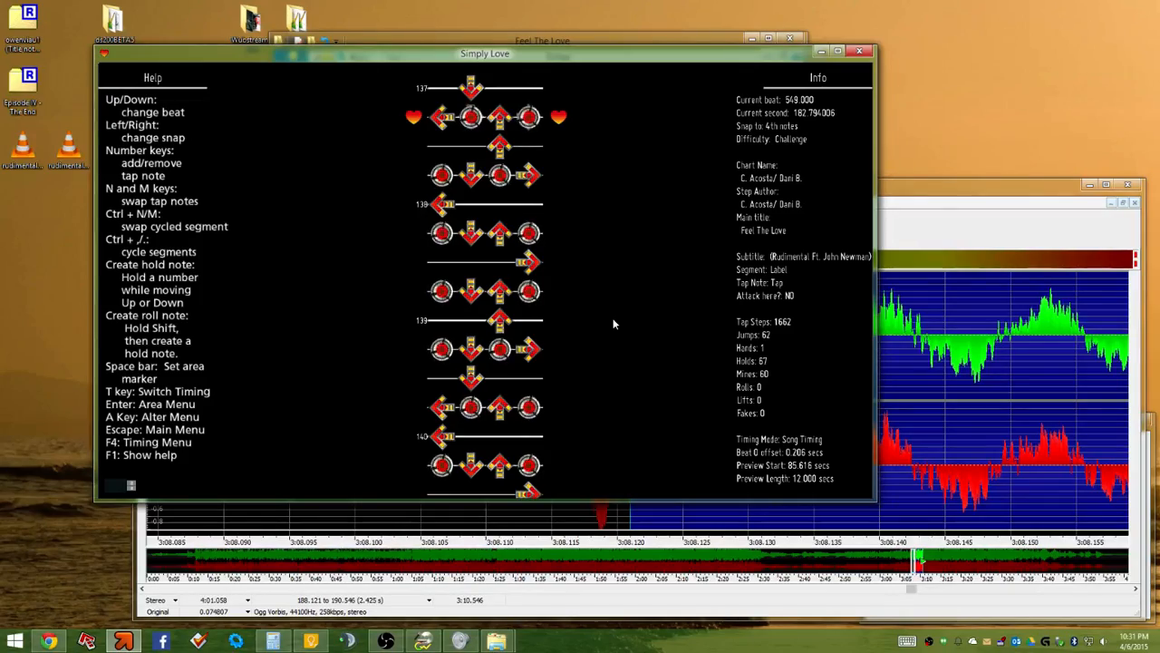
pyautogui.press('p')
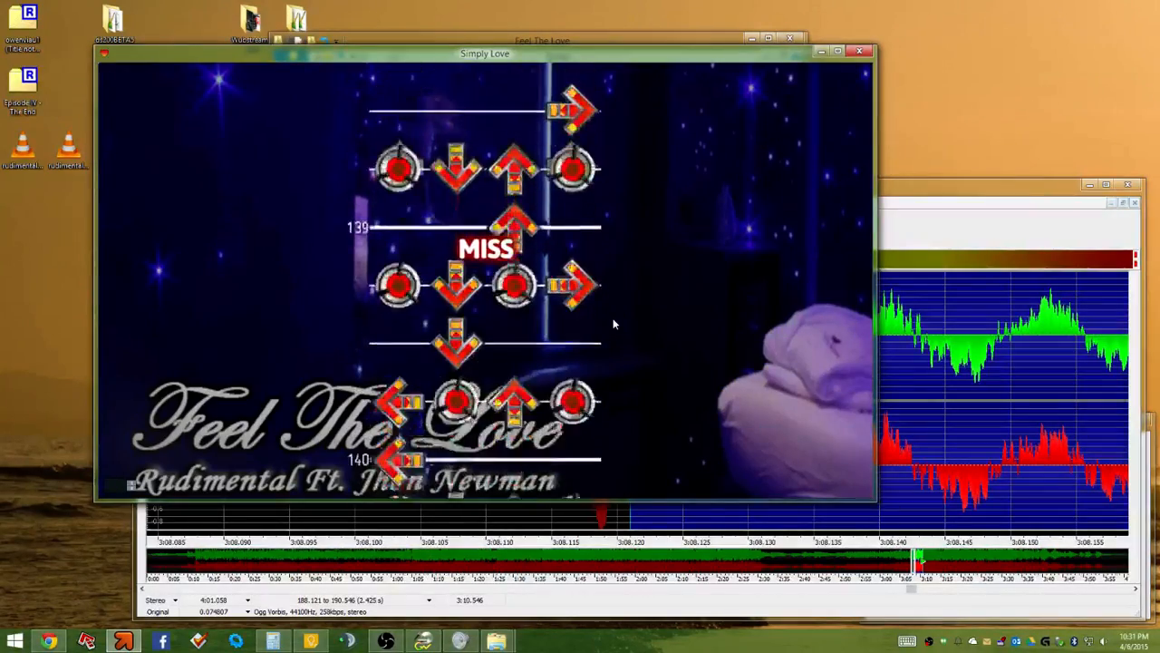
pyautogui.press('Escape')
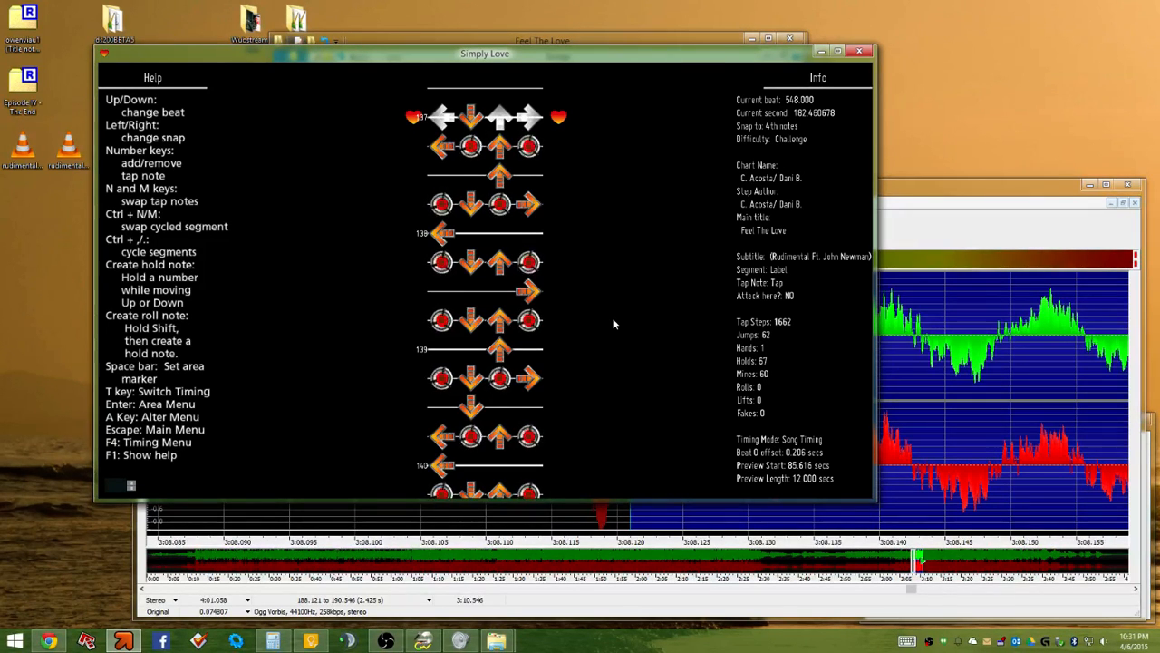
# Remove the jumps and their mines at beats 549, 551 and 553, keeping the single taps between them
pyautogui.press('Down')
pyautogui.press('Up')
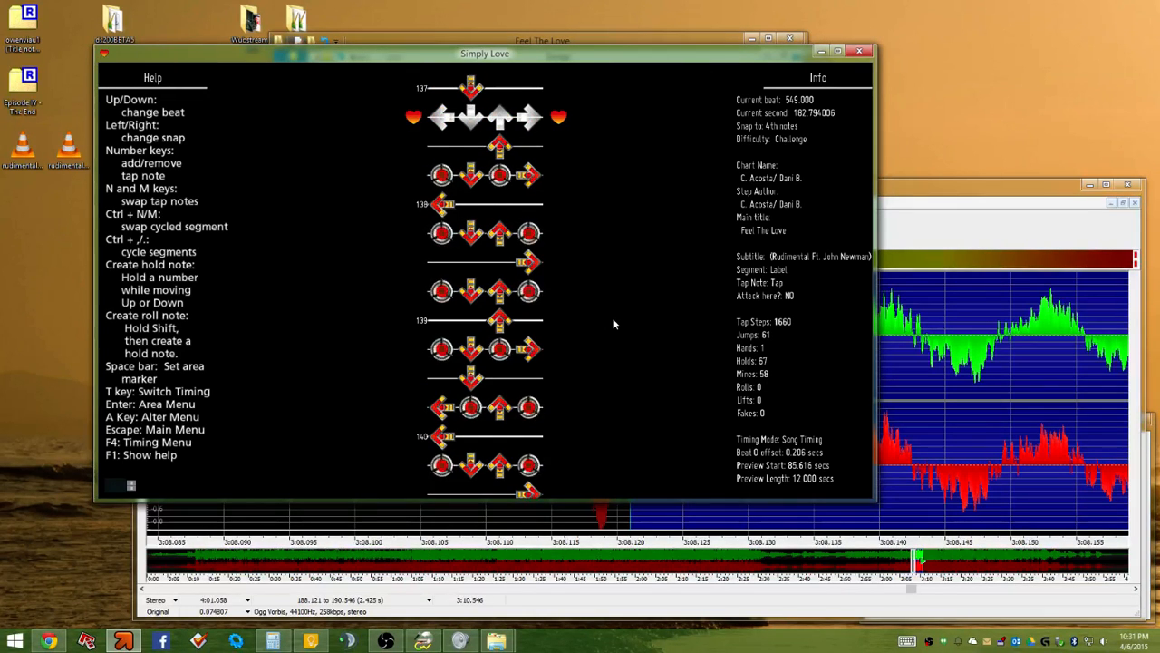
pyautogui.press('Down')
pyautogui.press('Down')
pyautogui.press('Down')
pyautogui.press('Down')
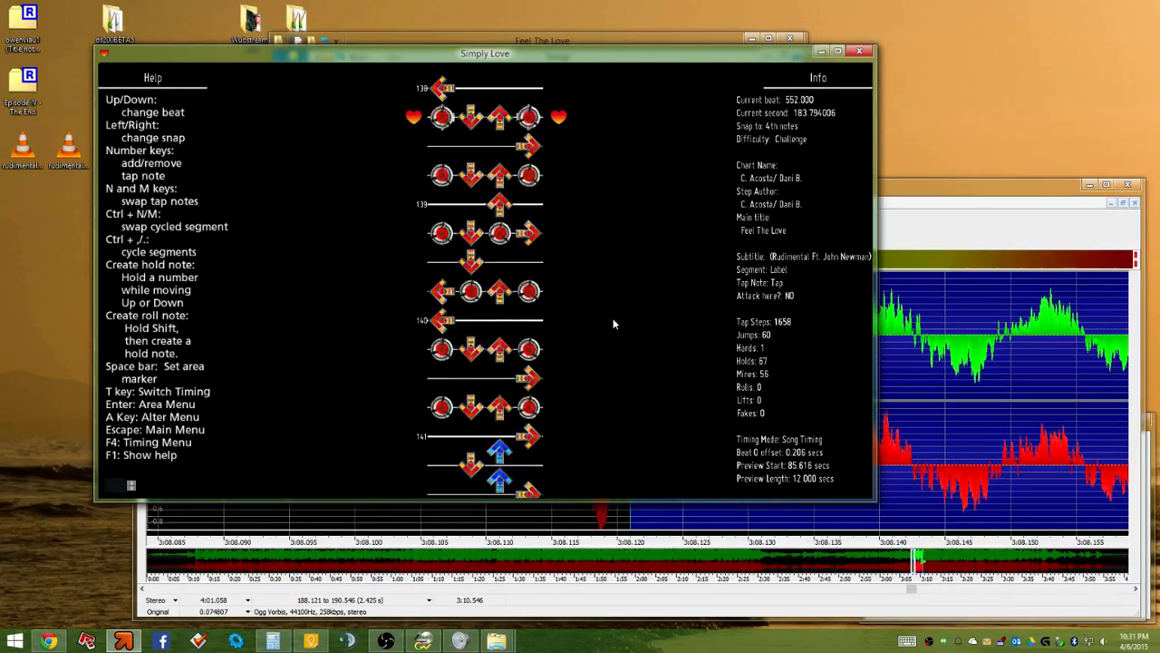
pyautogui.press('Down')
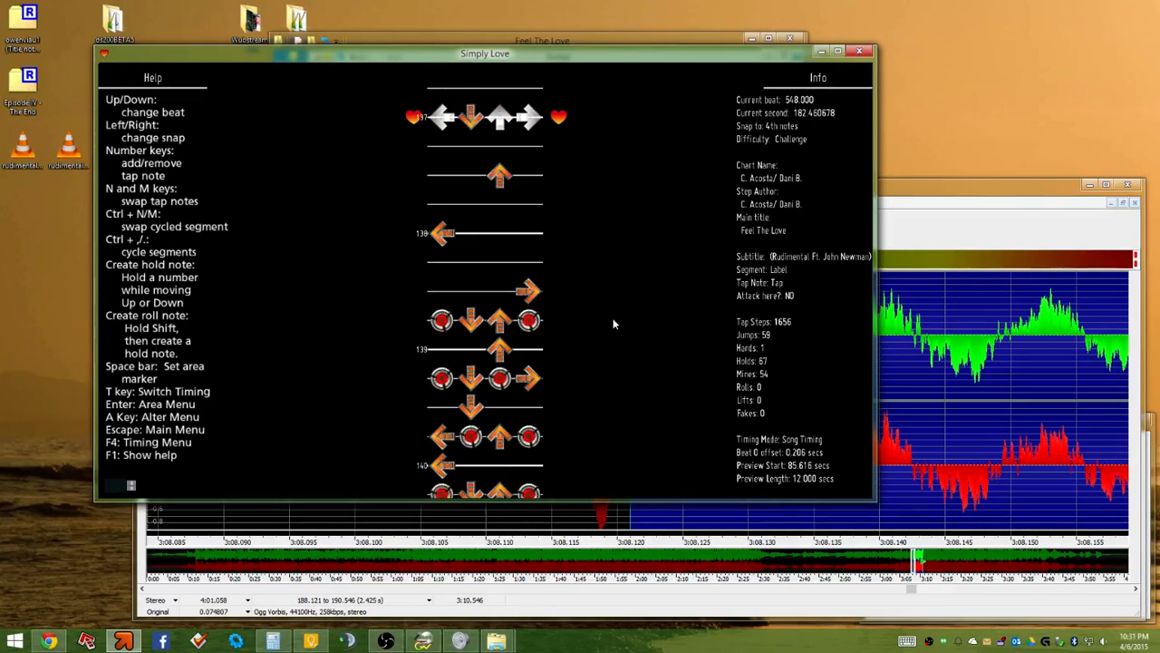
# Play back the thinned-out section, return to beat 548 and play it once more
pyautogui.press('p')
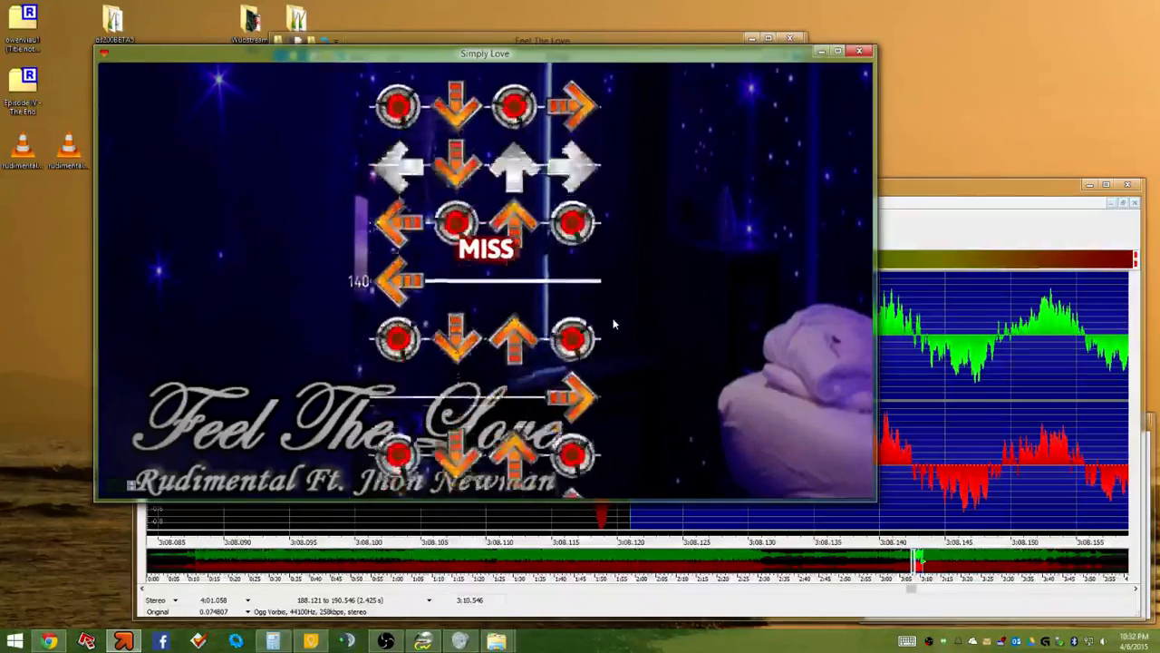
pyautogui.press('Escape')
pyautogui.press('Up')
pyautogui.press('Up')
pyautogui.press('Up')
pyautogui.press('Up')
pyautogui.press('Up')
pyautogui.press('Up')
pyautogui.press('Up')
pyautogui.press('Up')
pyautogui.press('Up')
pyautogui.press('Up')
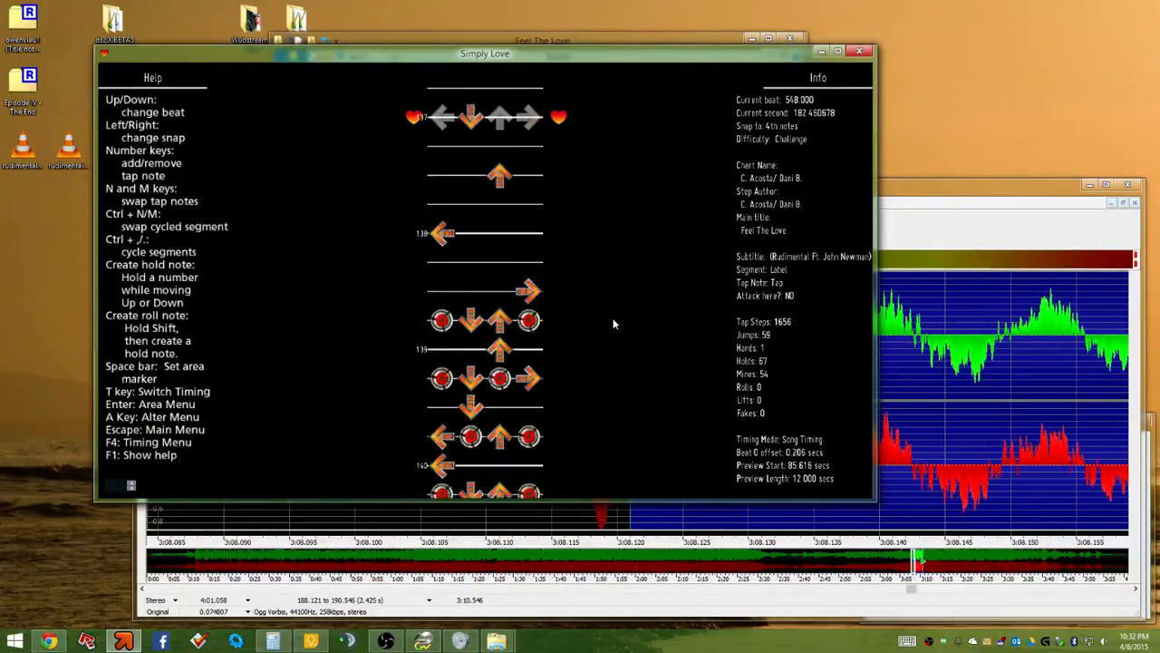
pyautogui.press('Down')
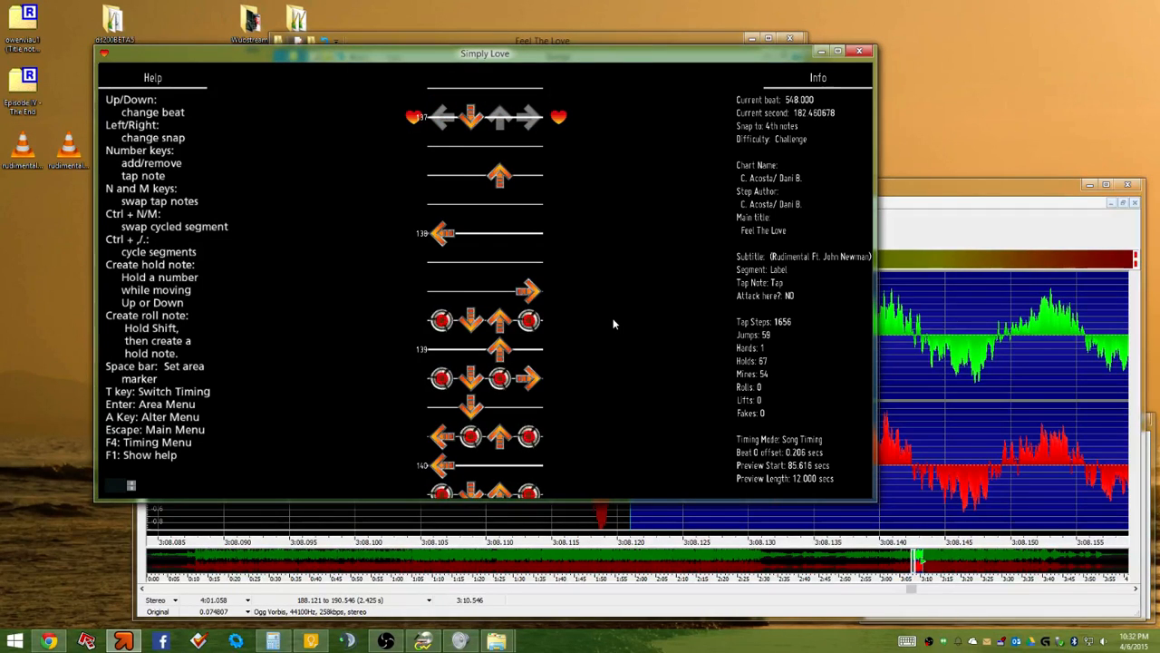
pyautogui.press('p')
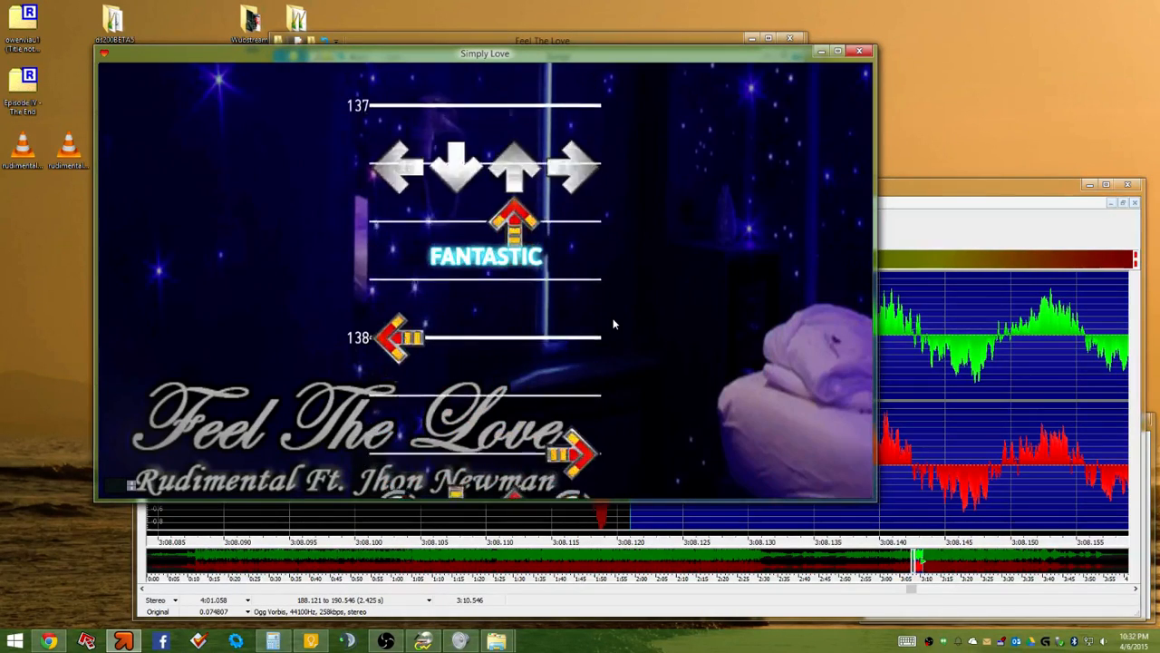
# Create four consecutive one-beat holds from beat 548 to 552 in the order down, right, left, up
pyautogui.press('Escape')
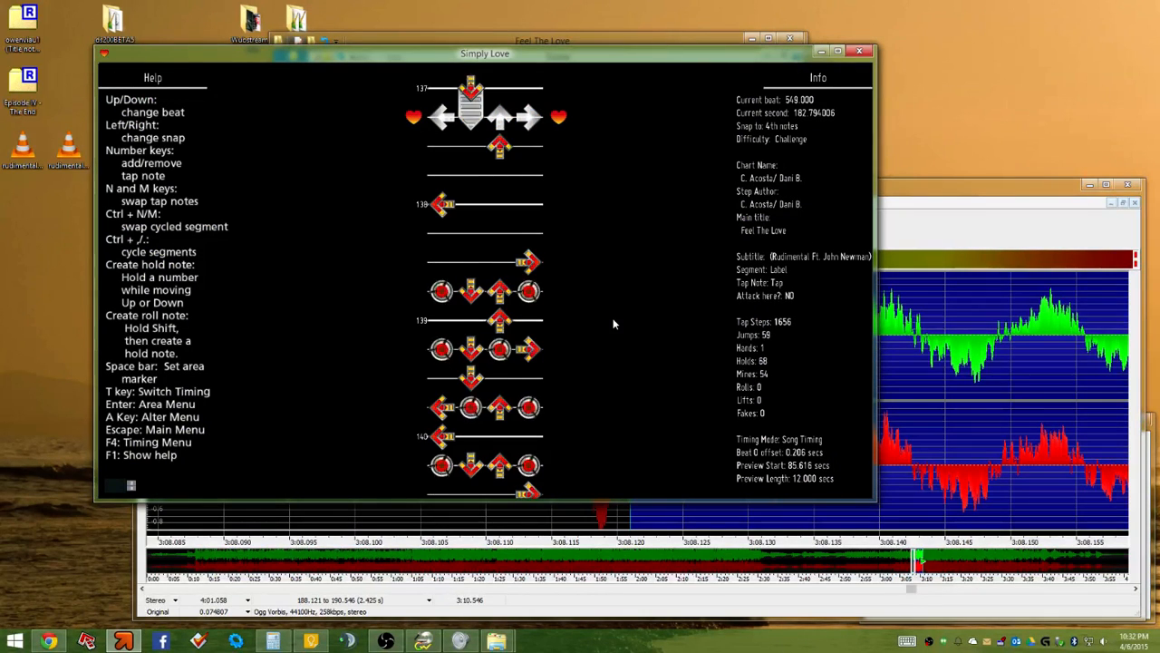
pyautogui.press('Up')
pyautogui.press('Down')
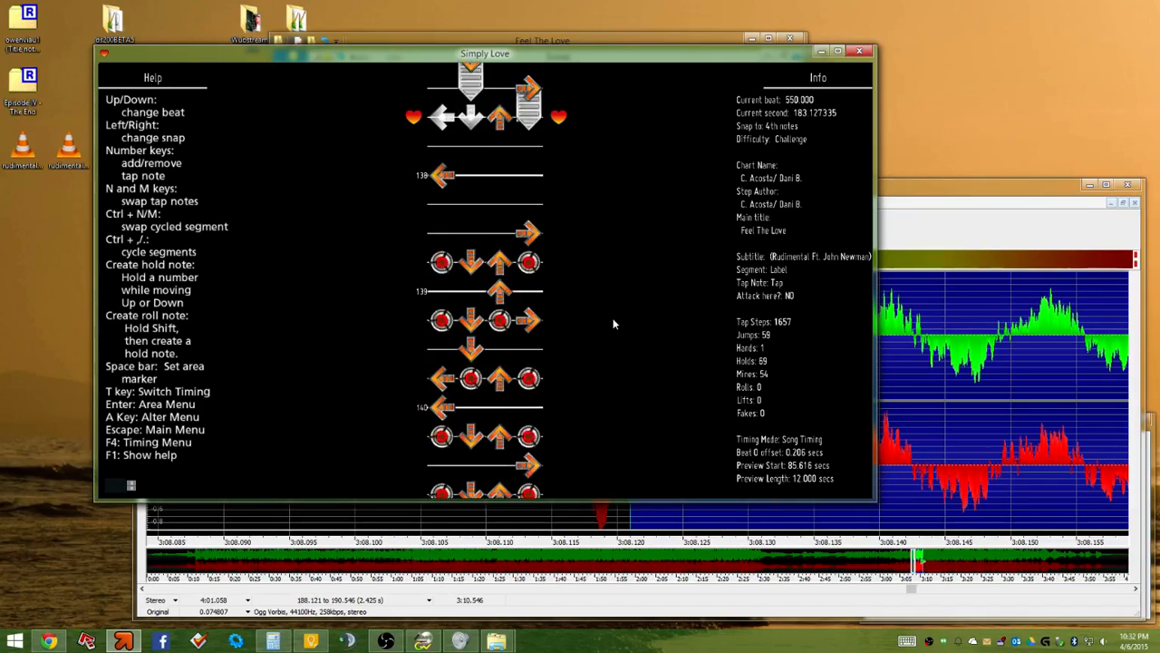
pyautogui.press('Up')
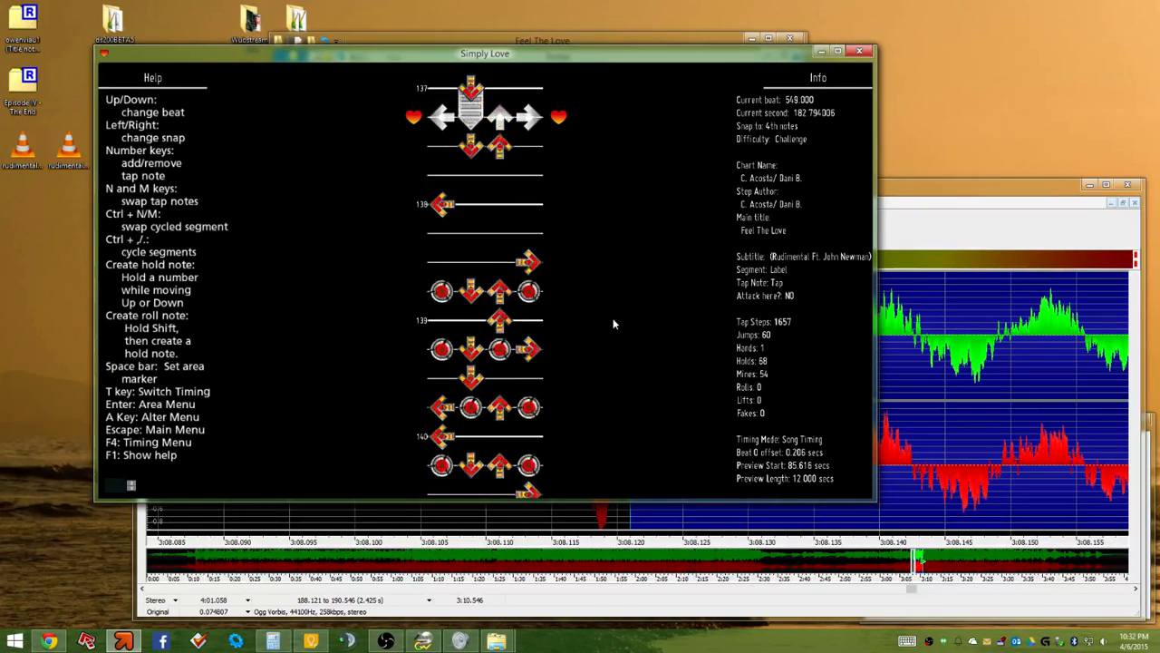
pyautogui.press('4')
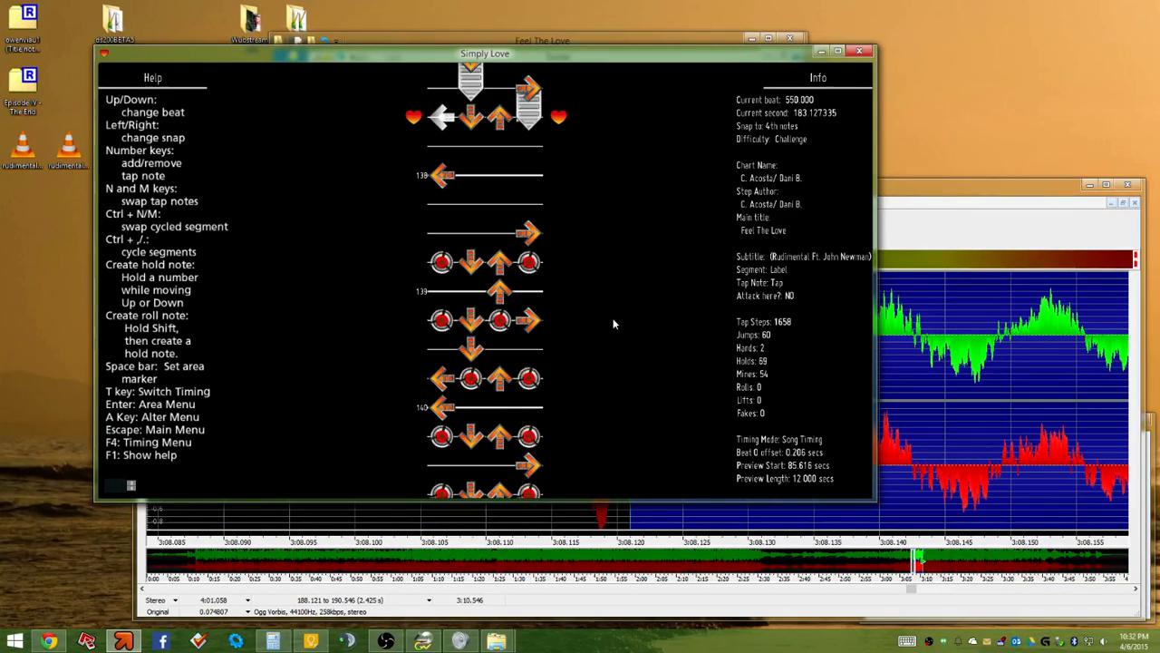
pyautogui.press('p')
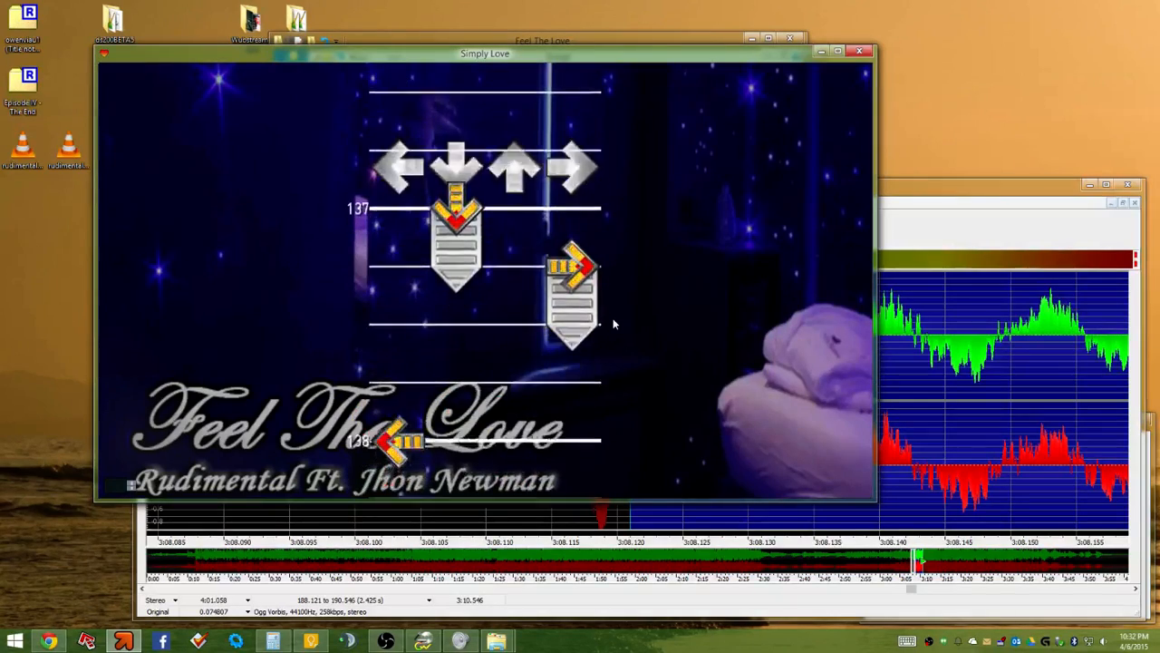
pyautogui.press('Escape')
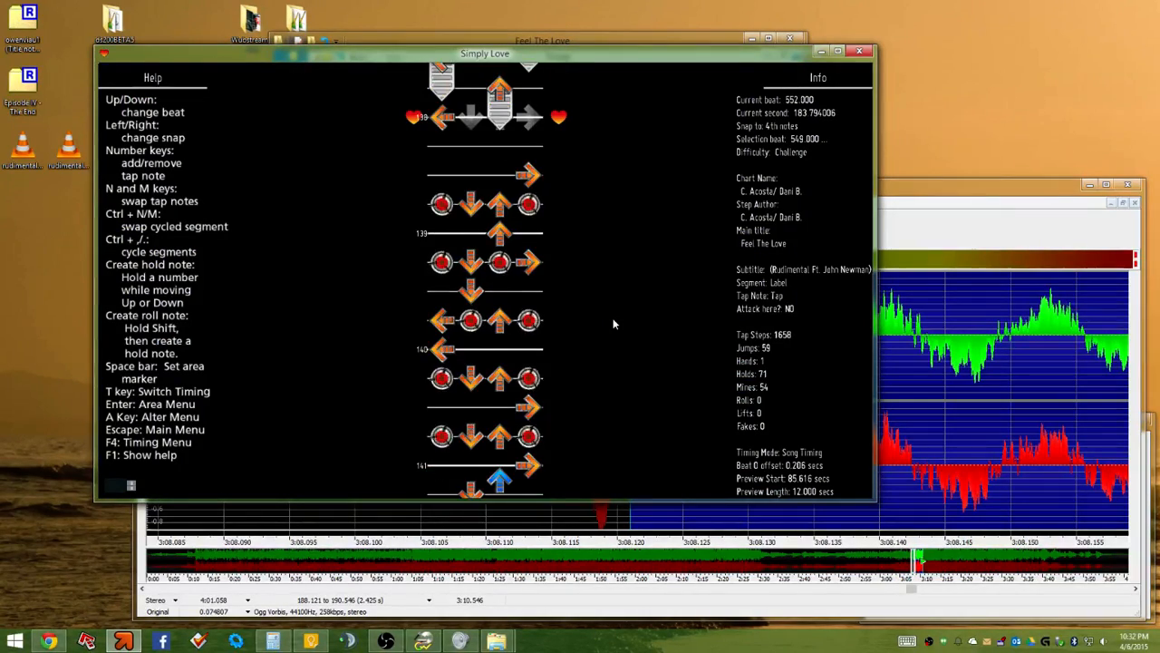
# Play back the new holds and remove the left tap at beat 552
pyautogui.press('p')
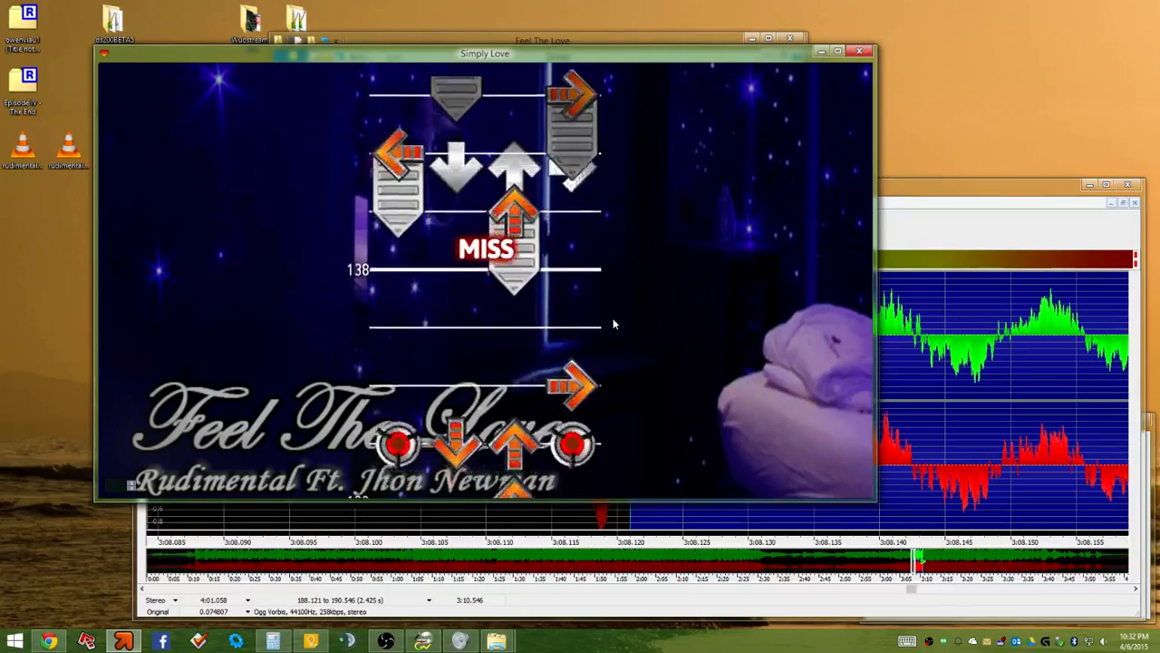
pyautogui.press('Escape')
pyautogui.press('Down')
pyautogui.press('Down')
pyautogui.press('Down')
pyautogui.press('Down')
pyautogui.press('Down')
pyautogui.press('Down')
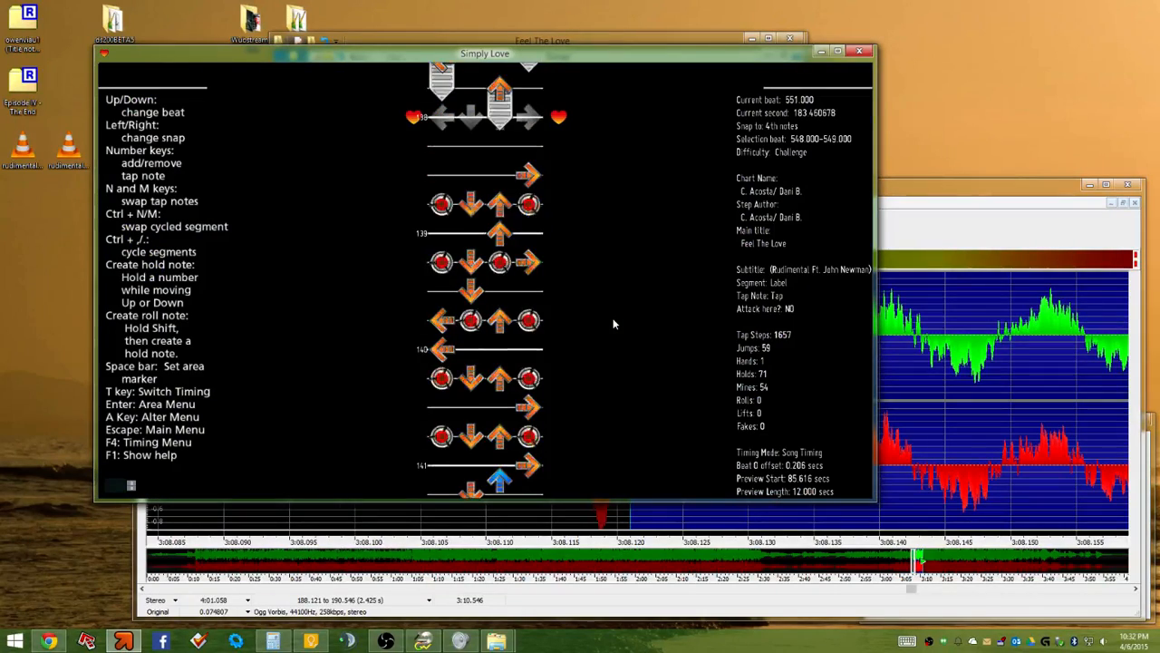
# With 8th-note snap, shorten the up hold to end at beat 551.5 and add a down hold from 551.5 to 552
pyautogui.press('Right')
pyautogui.press('Down')
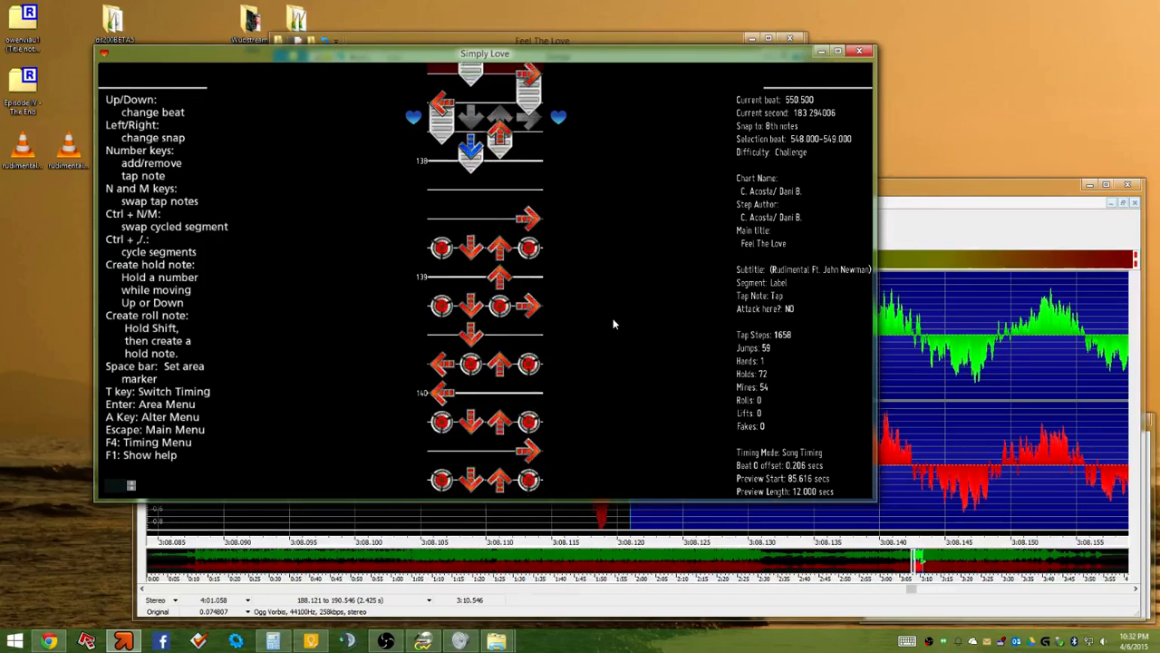
# Set the speed mod to 3.35x in the editor options and return to the chart
pyautogui.press('Return')
pyautogui.press('Down')
pyautogui.press('Down')
pyautogui.press('Down')
pyautogui.press('Down')
pyautogui.press('Down')
pyautogui.press('Down')
pyautogui.press('Up')
pyautogui.press('Up')
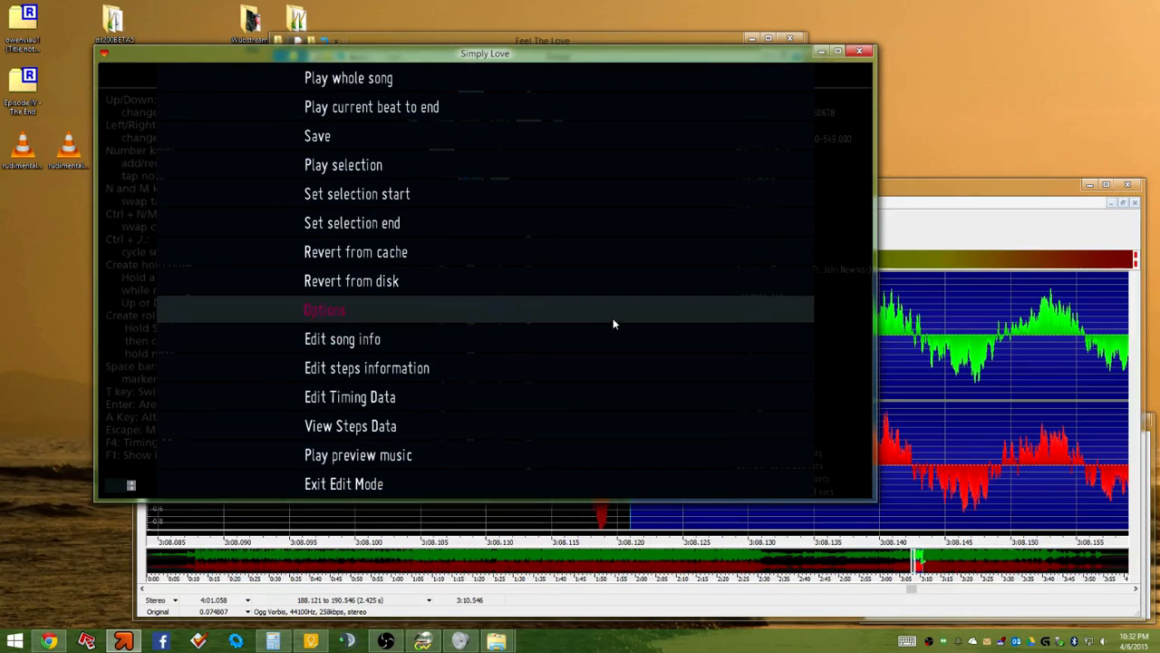
pyautogui.press('Return')
pyautogui.press('Down')
pyautogui.press('Right')
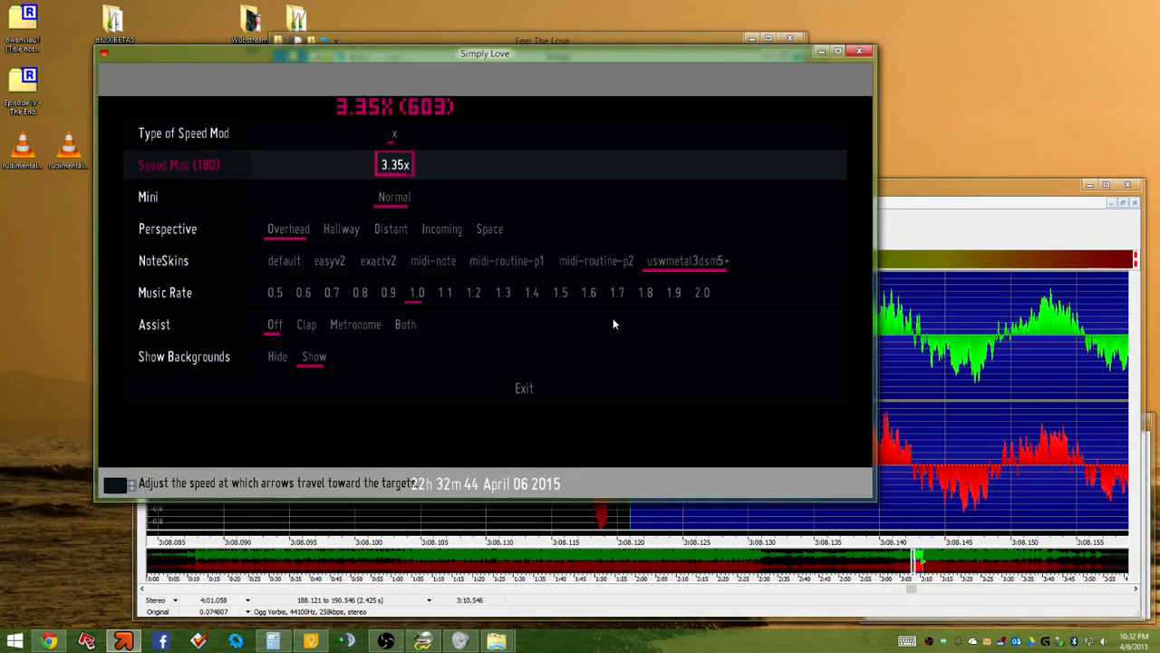
pyautogui.press('Down')
pyautogui.press('Down')
pyautogui.press('Down')
pyautogui.press('Down')
pyautogui.press('Down')
pyautogui.press('Down')
pyautogui.press('Down')
pyautogui.press('Return')
# Test-play the hold run from beat 547 and again from beat 548
pyautogui.press('Up')
pyautogui.press('Up')
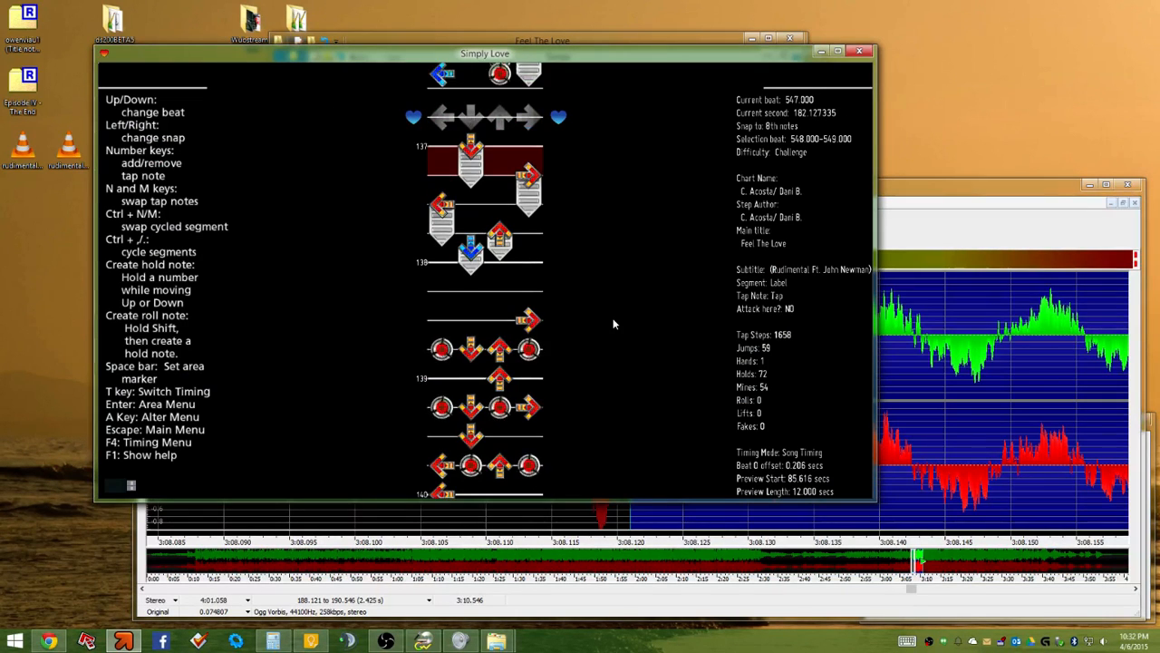
pyautogui.press('p')
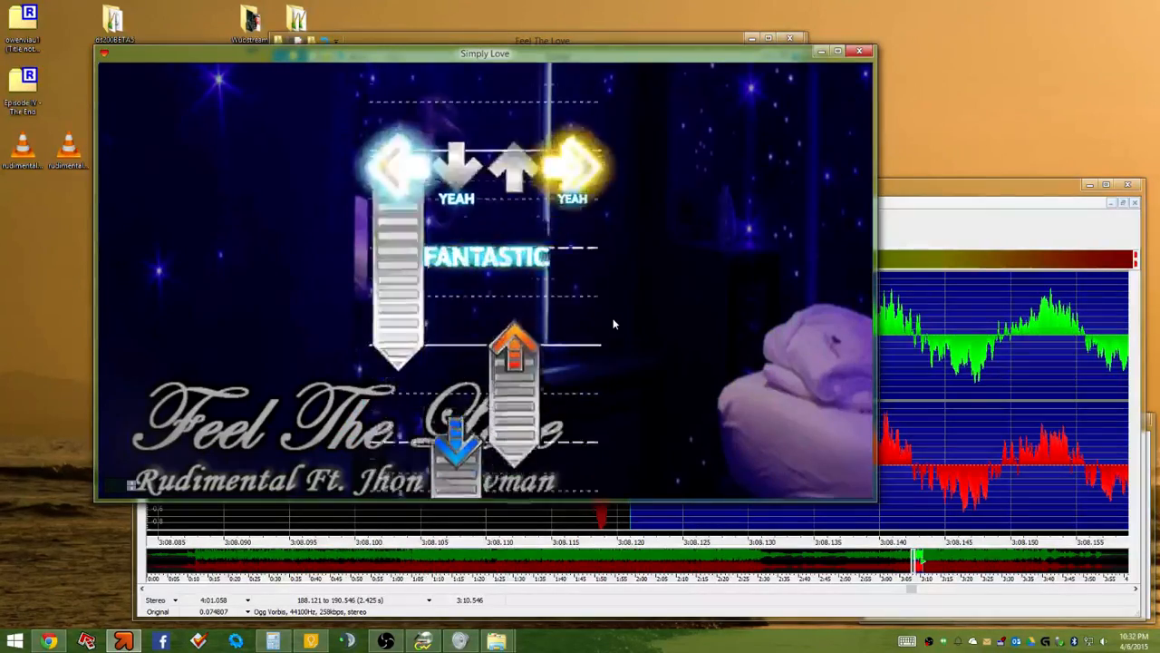
pyautogui.press('Escape')
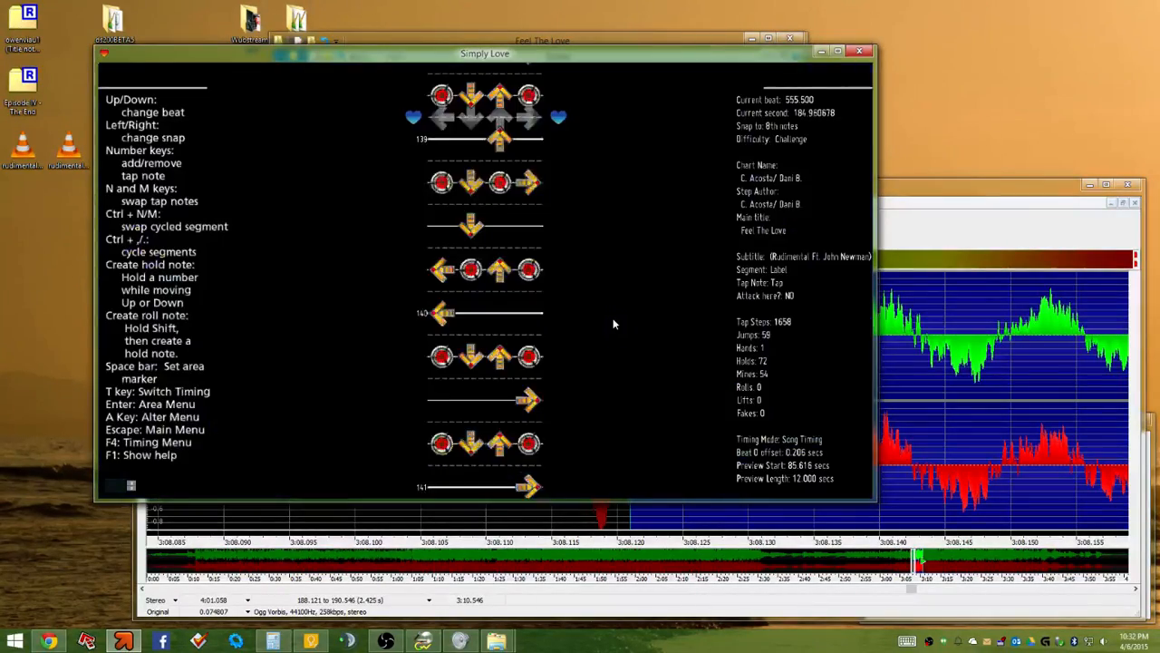
pyautogui.press('Down')
pyautogui.press('Down')
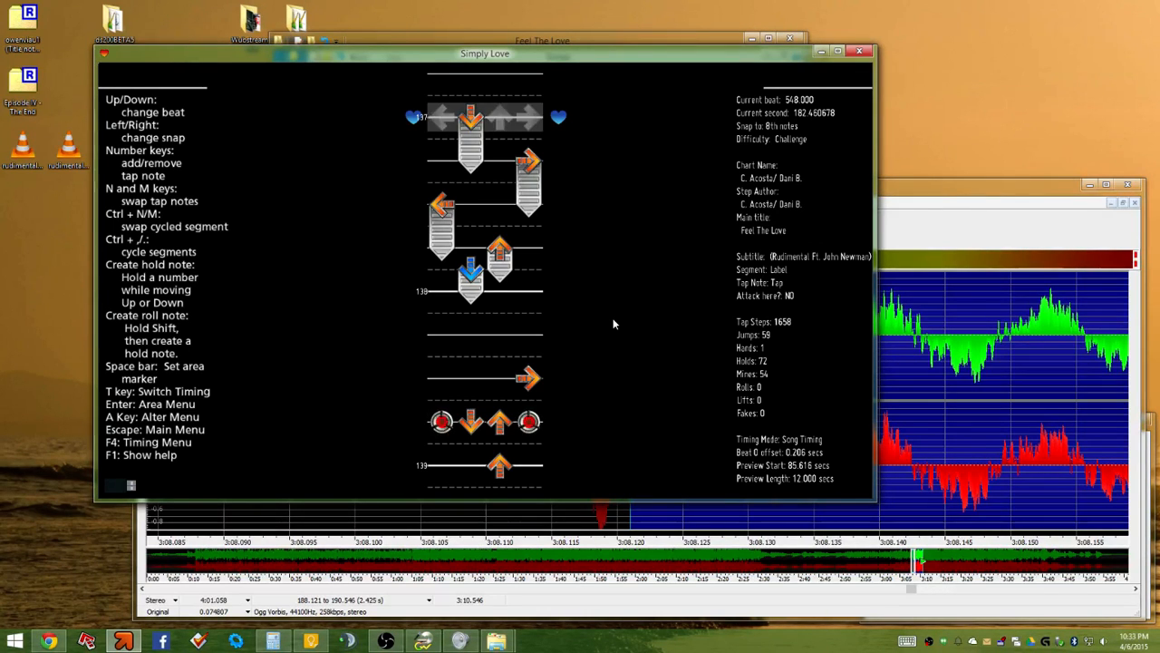
pyautogui.press('p')
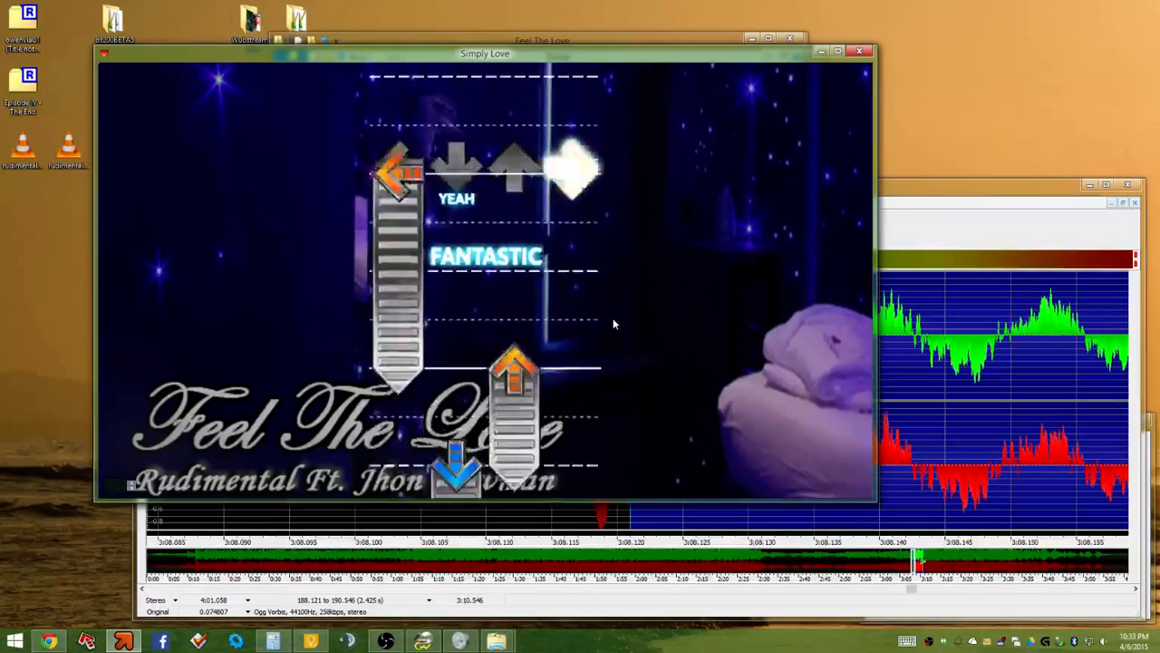
pyautogui.press('Escape')
# Move past the holds to beat 553 and test-play the taps and mine rows that follow
pyautogui.press('Up')
pyautogui.press('Up')
pyautogui.press('Up')
pyautogui.press('Up')
pyautogui.press('Up')
pyautogui.press('Up')
pyautogui.press('Up')
pyautogui.press('Up')
pyautogui.press('Up')
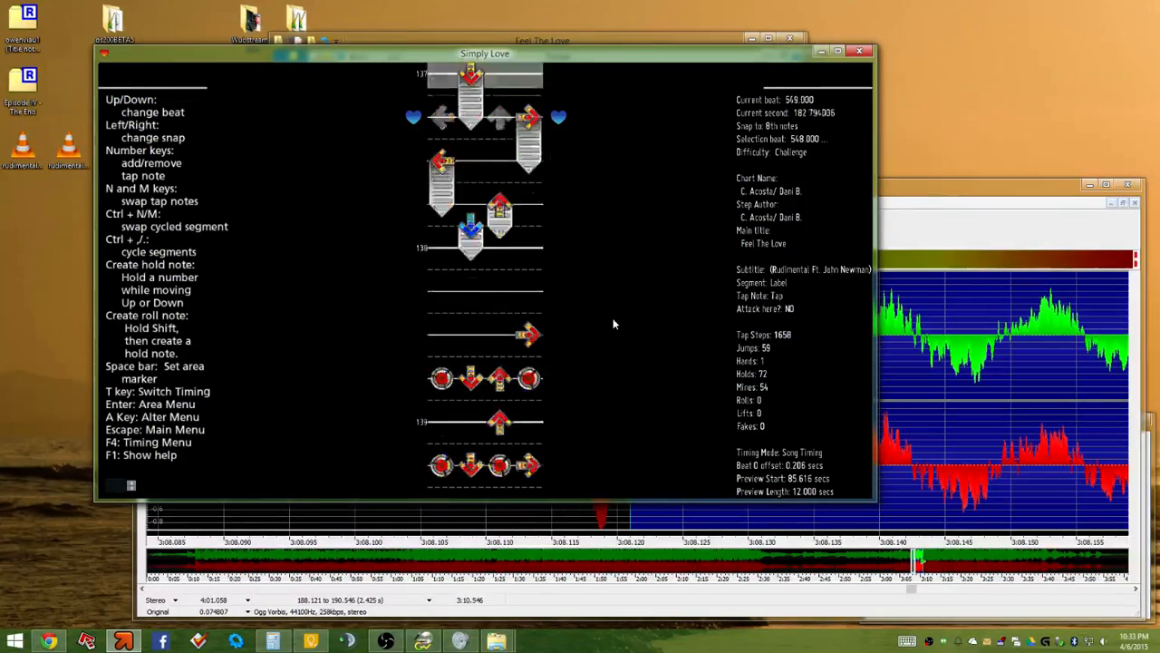
pyautogui.press('Down')
pyautogui.press('Down')
pyautogui.press('Down')
pyautogui.press('Down')
pyautogui.press('Down')
pyautogui.press('Down')
pyautogui.press('Down')
pyautogui.press('Down')
pyautogui.press('Down')
pyautogui.press('Down')
pyautogui.press('Down')
pyautogui.press('Down')
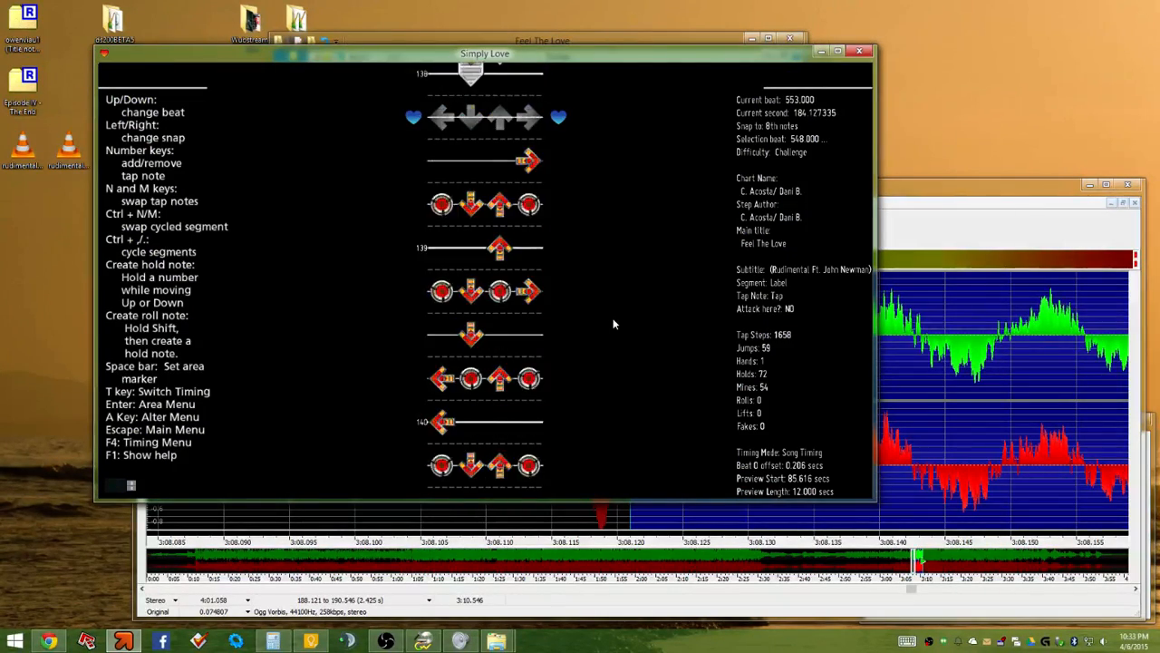
pyautogui.press('p')
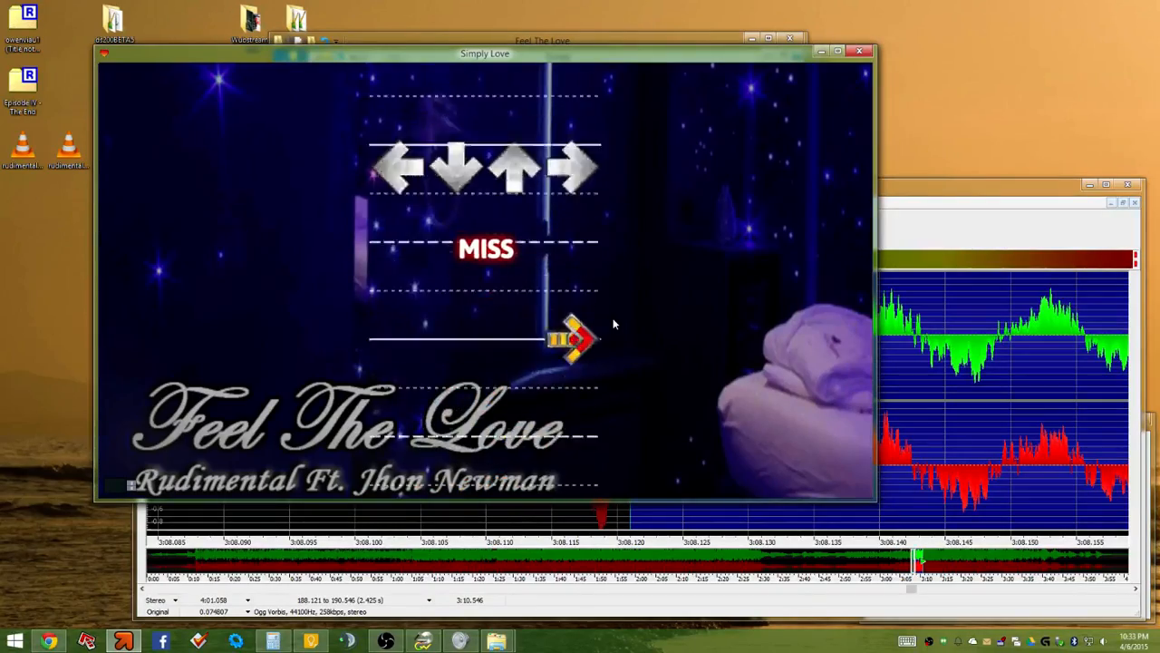
pyautogui.press('Down')
pyautogui.press('Right')
pyautogui.press('Left')
pyautogui.press('Up')
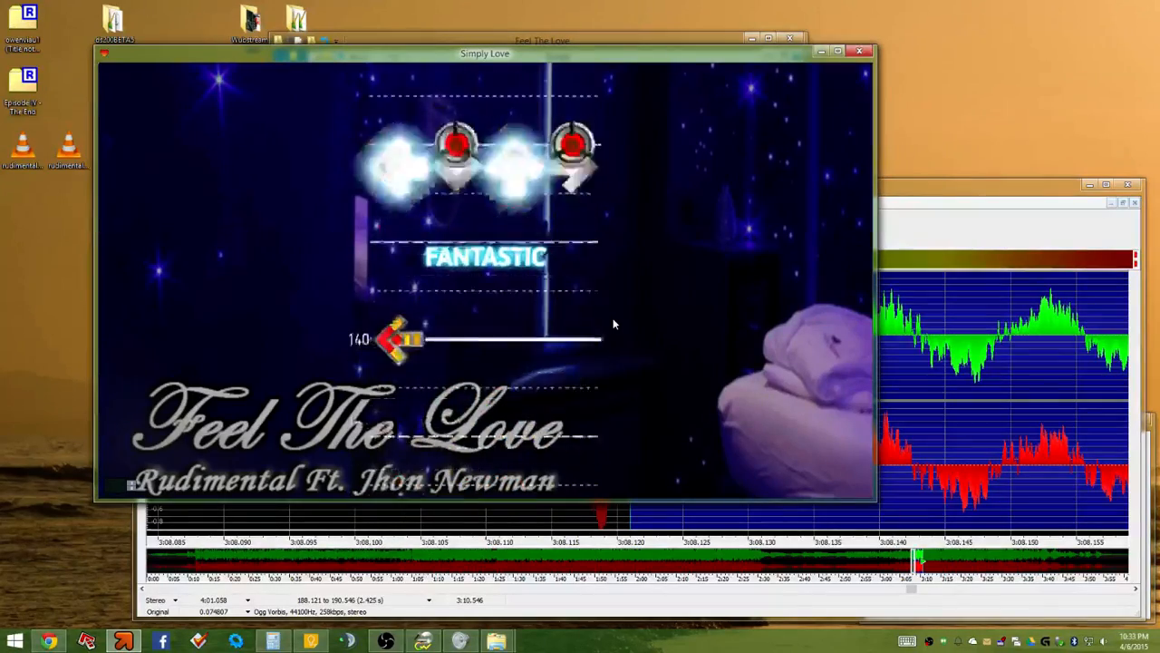
pyautogui.press('Escape')
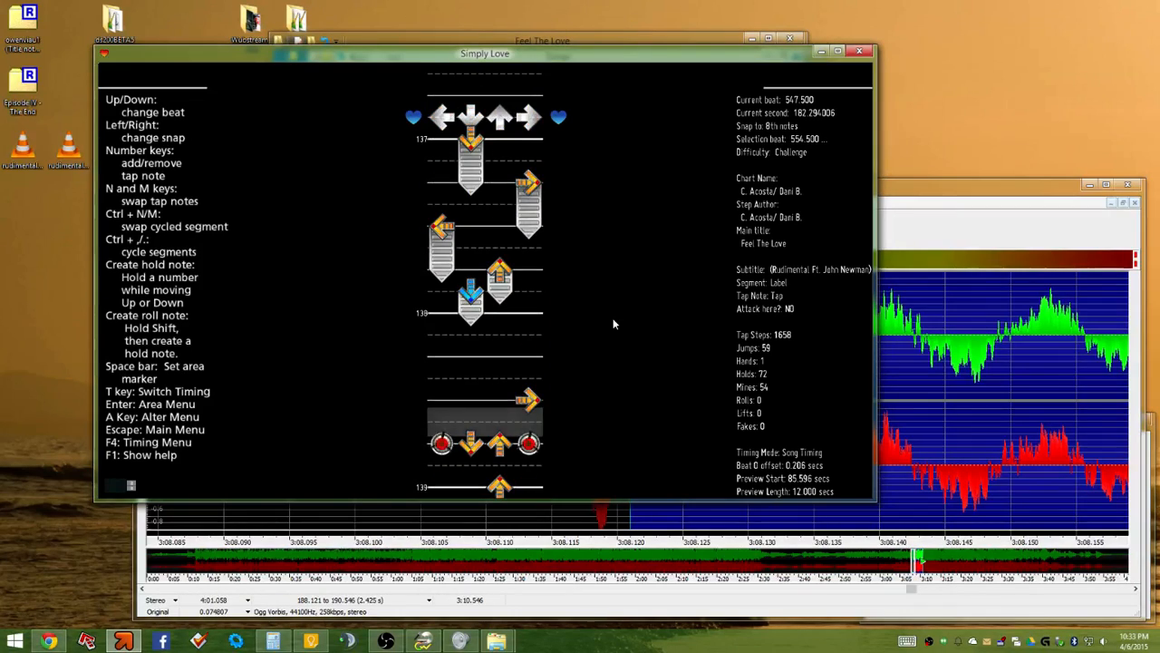
# Test-play the hold run from beat 547.5, hitting the down, right, left, up and down holds
pyautogui.press('p')
pyautogui.press('Down')
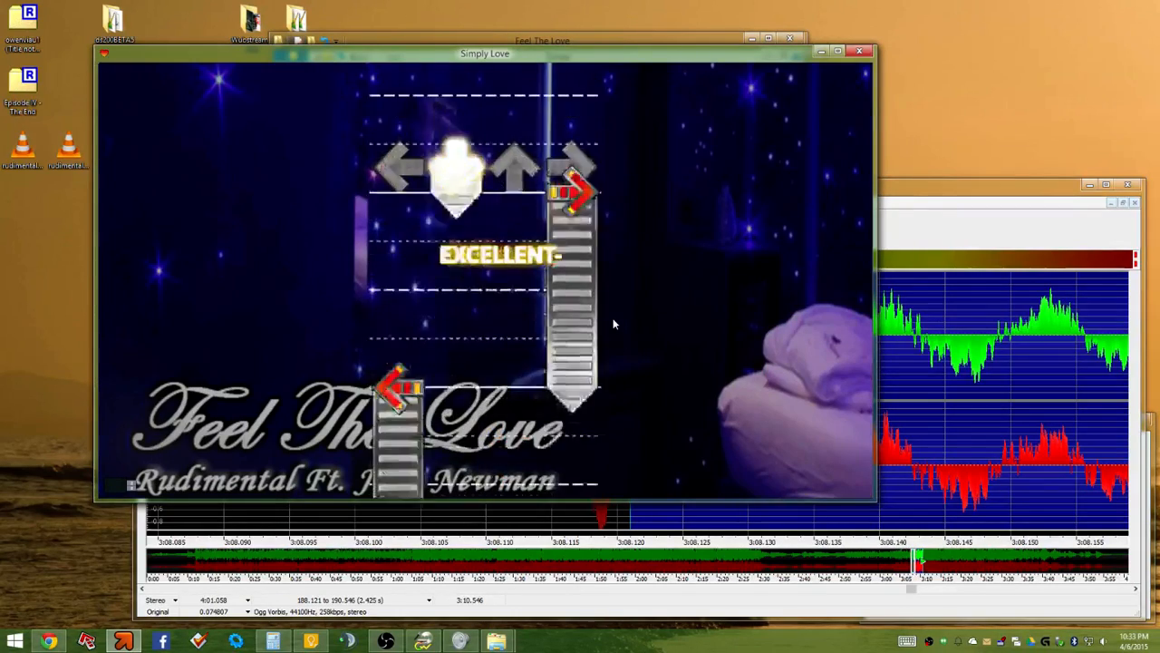
pyautogui.press('Right')
pyautogui.press('Left')
pyautogui.press('Up')
pyautogui.press('Down')
pyautogui.press('Escape')
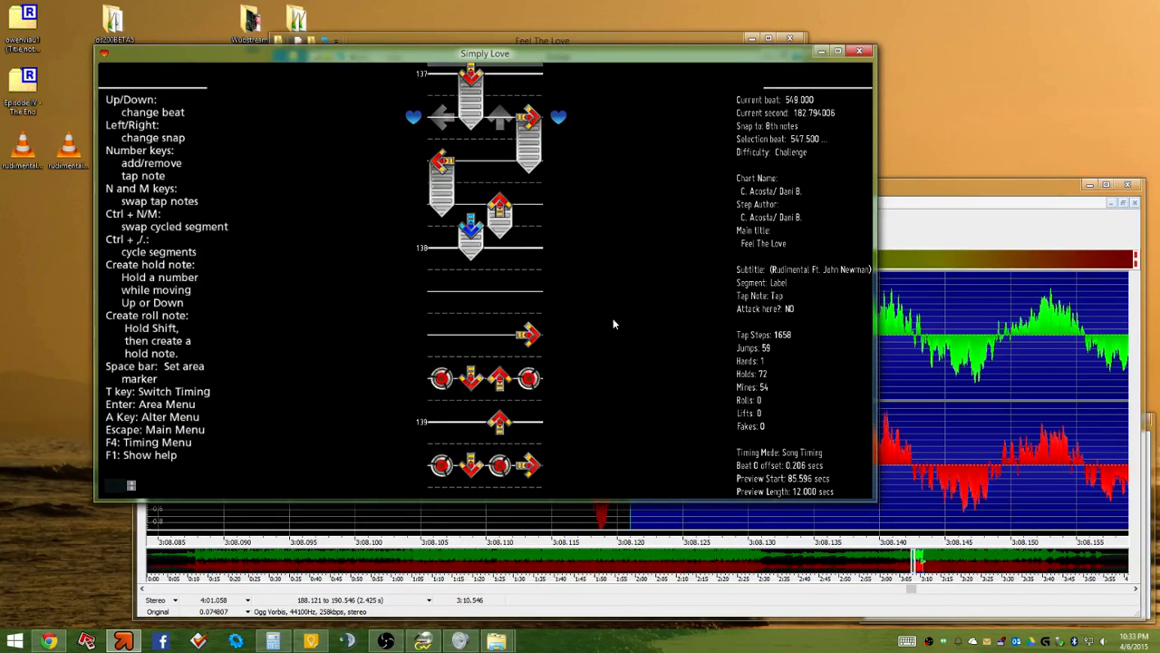
# Play back the chart once more from beat 549 and return to beat 545
pyautogui.press('p')
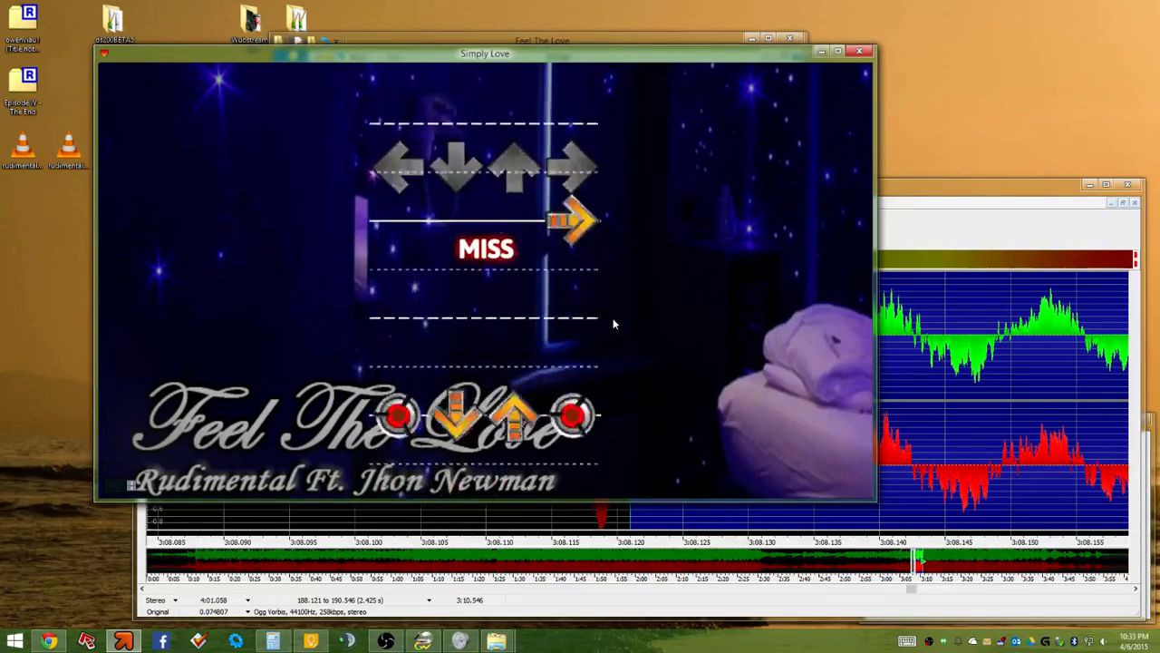
pyautogui.press('Escape')
pyautogui.press('Up')
pyautogui.press('Up')
pyautogui.press('Up')
pyautogui.press('Up')
pyautogui.press('Up')
pyautogui.press('Up')
pyautogui.press('Up')
pyautogui.press('Up')
pyautogui.press('Up')
pyautogui.press('Up')
pyautogui.press('Up')
pyautogui.press('Up')
pyautogui.press('Up')
pyautogui.press('Up')
pyautogui.press('Up')
pyautogui.press('Up')
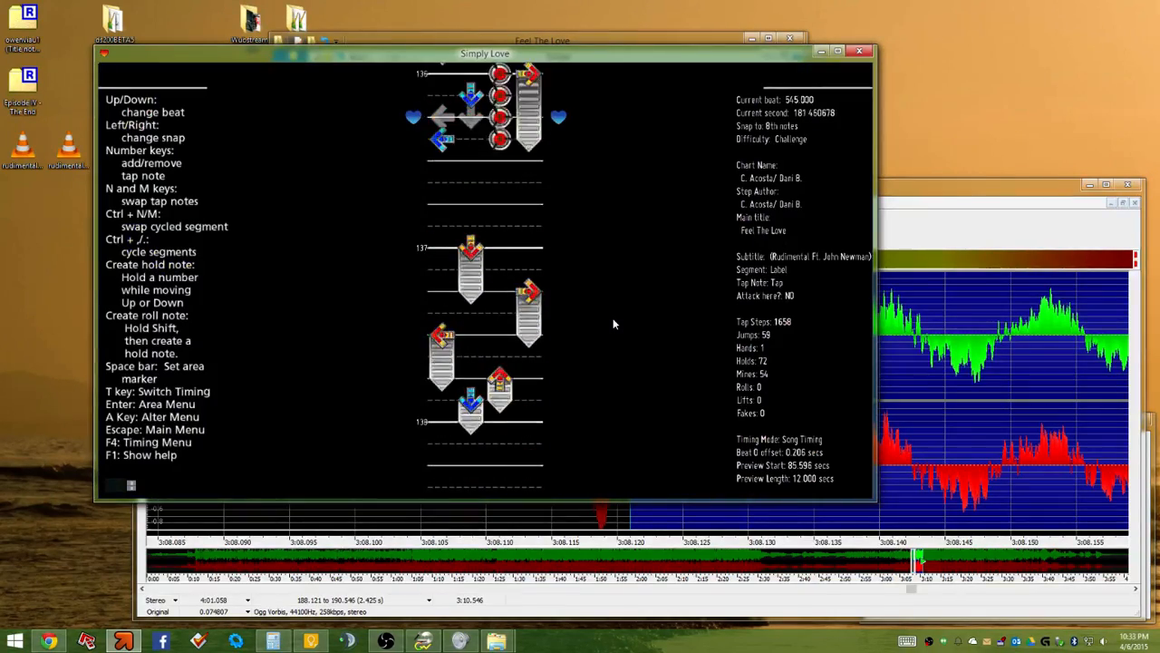
# Replace the holds from beat 548 with single down, right, left and up taps at beats 548, 548.5, 549 and 549.5
pyautogui.press('Down')
pyautogui.press('Down')
pyautogui.press('Down')
pyautogui.press('Down')
pyautogui.press('Down')
pyautogui.press('Down')
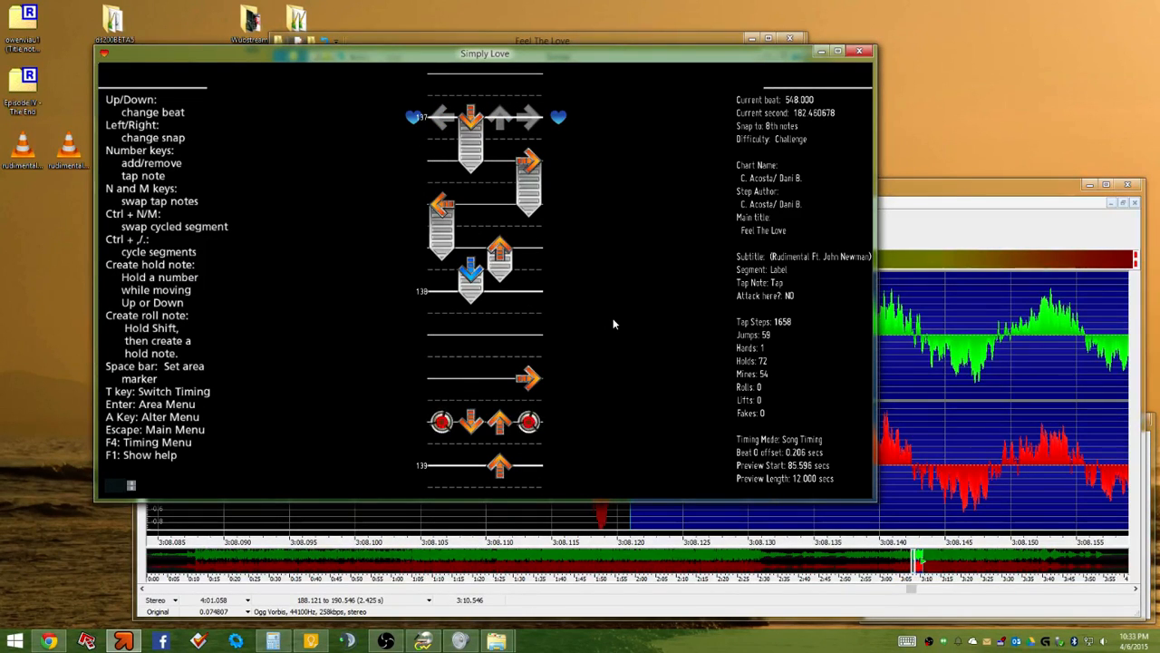
pyautogui.press('Down')
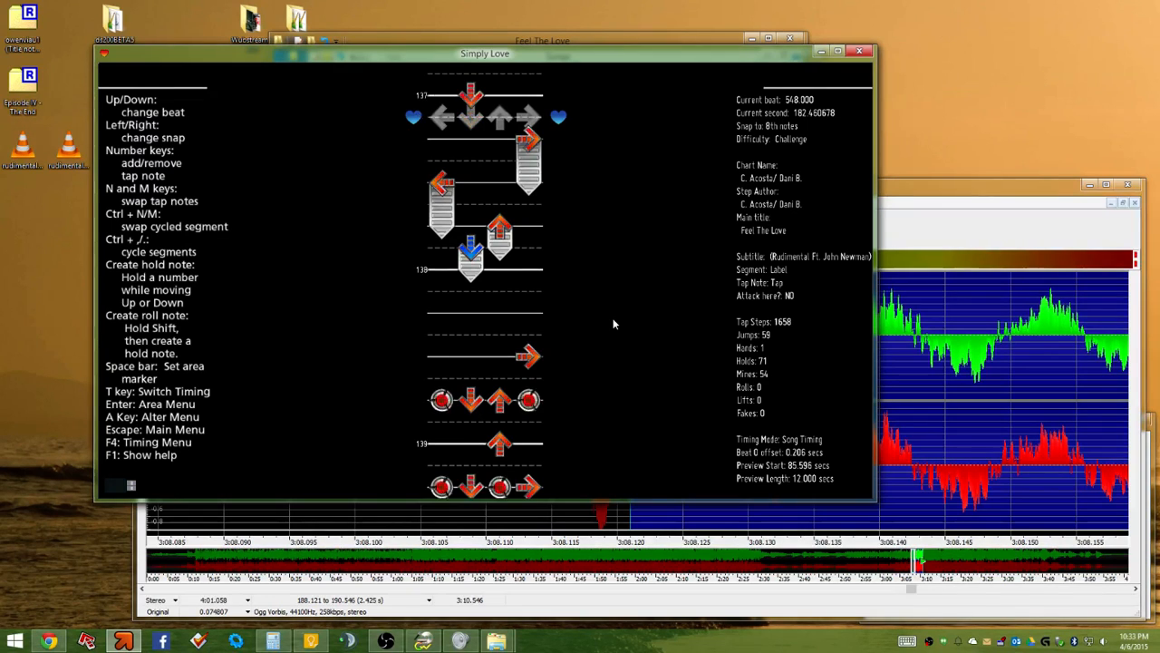
pyautogui.press('Down')
pyautogui.press('4')
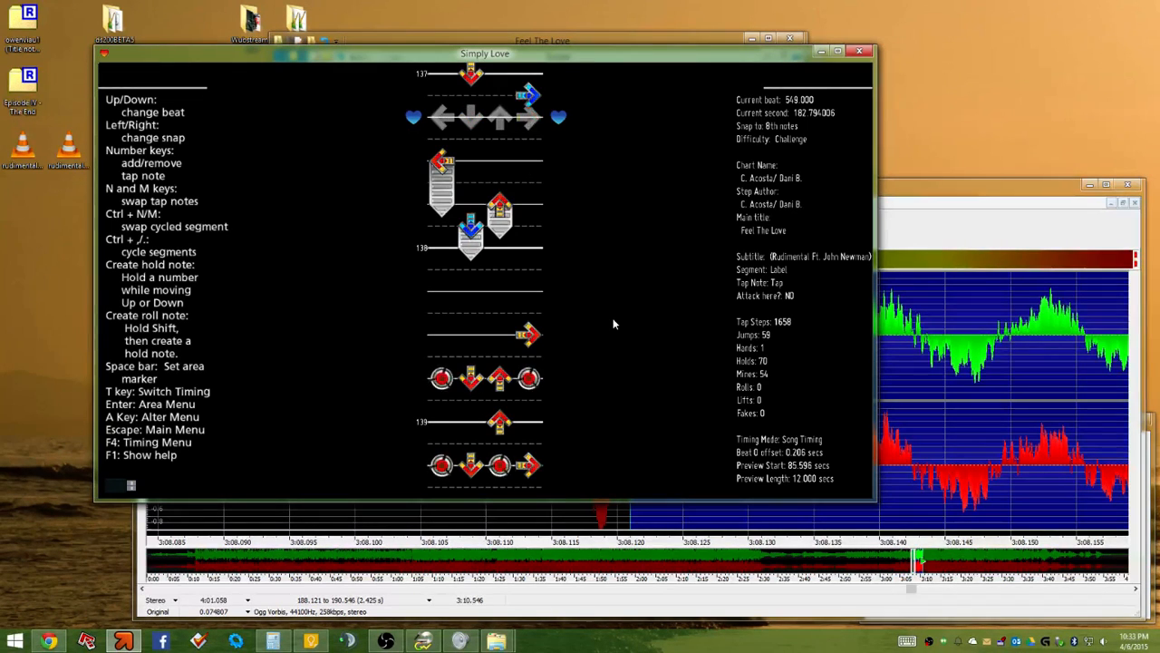
pyautogui.press('Down')
pyautogui.press('1')
pyautogui.press('3')
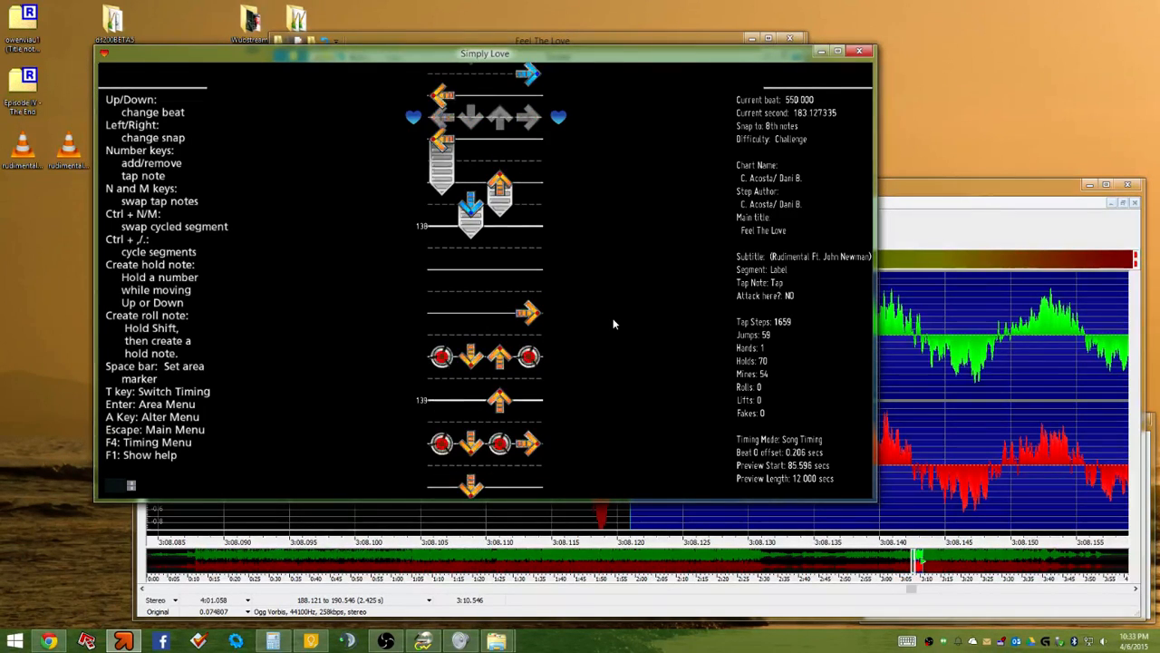
pyautogui.press('Down')
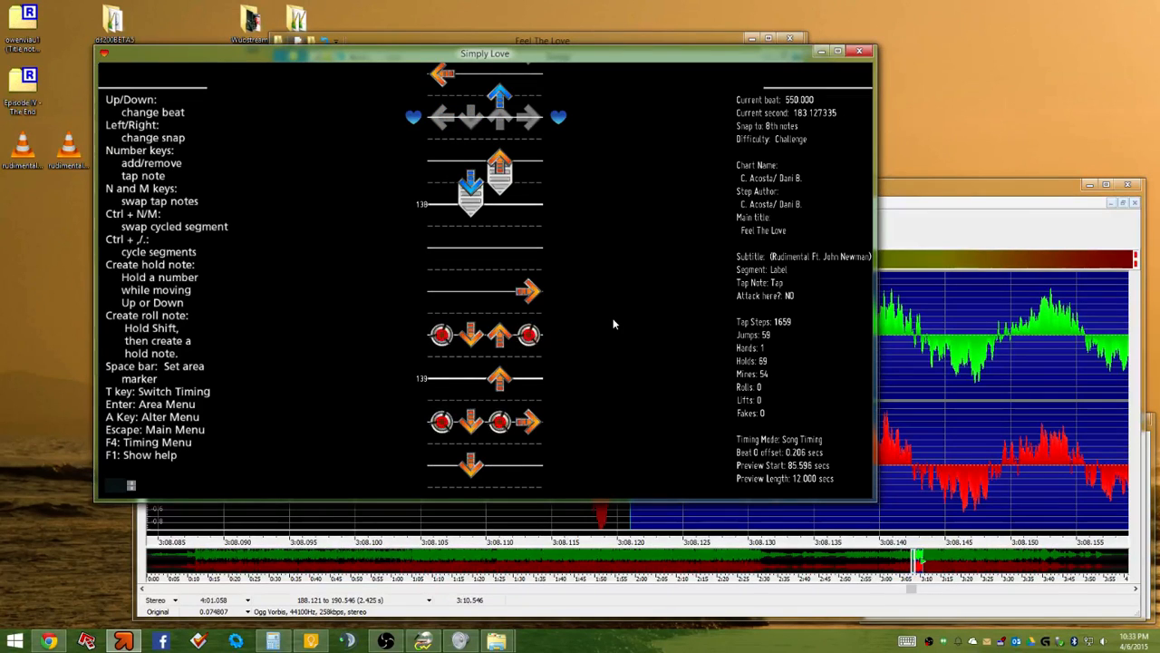
# Place down, right, up and down taps at beats 550, 550.5, 551 and 551.5 in place of the remaining holds
pyautogui.press('2')
pyautogui.press('Down')
pyautogui.press('4')
pyautogui.press('Down')
pyautogui.press('3')
pyautogui.press('Down')
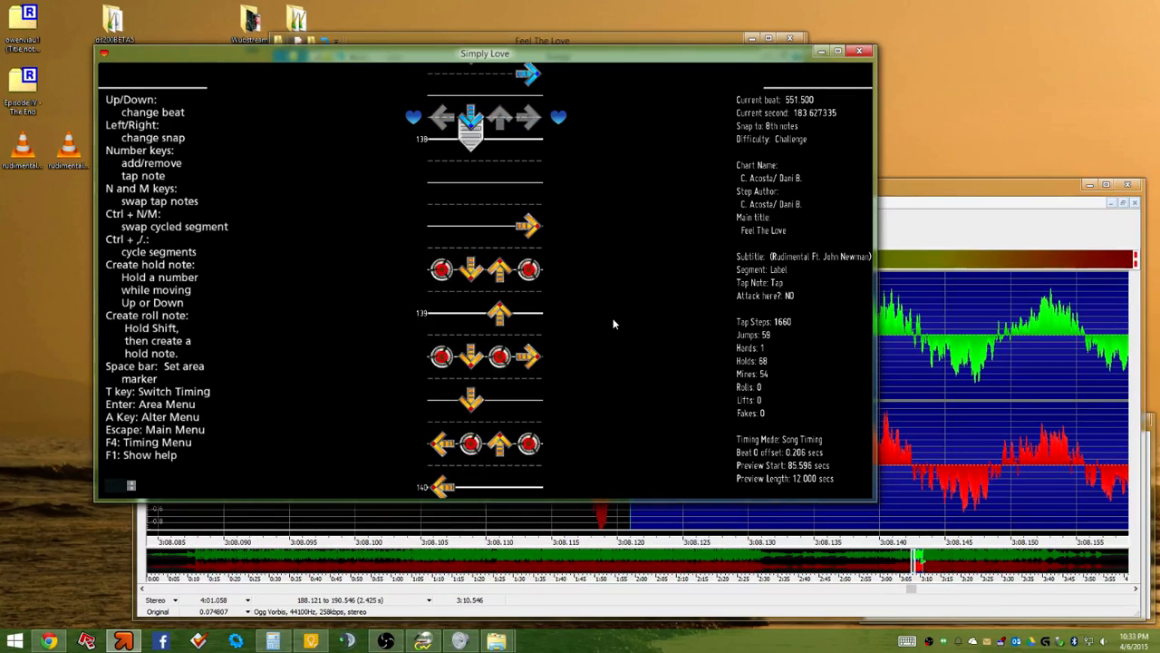
pyautogui.press('Up')
pyautogui.press('3')
pyautogui.press('Down')
pyautogui.press('2')
pyautogui.press('2')
# Test-play the new eight-tap run from beats 548 to 551.5, hitting each arrow
pyautogui.press('Up')
pyautogui.press('Up')
pyautogui.press('Up')
pyautogui.press('Up')
pyautogui.press('Up')
pyautogui.press('Up')
pyautogui.press('Up')
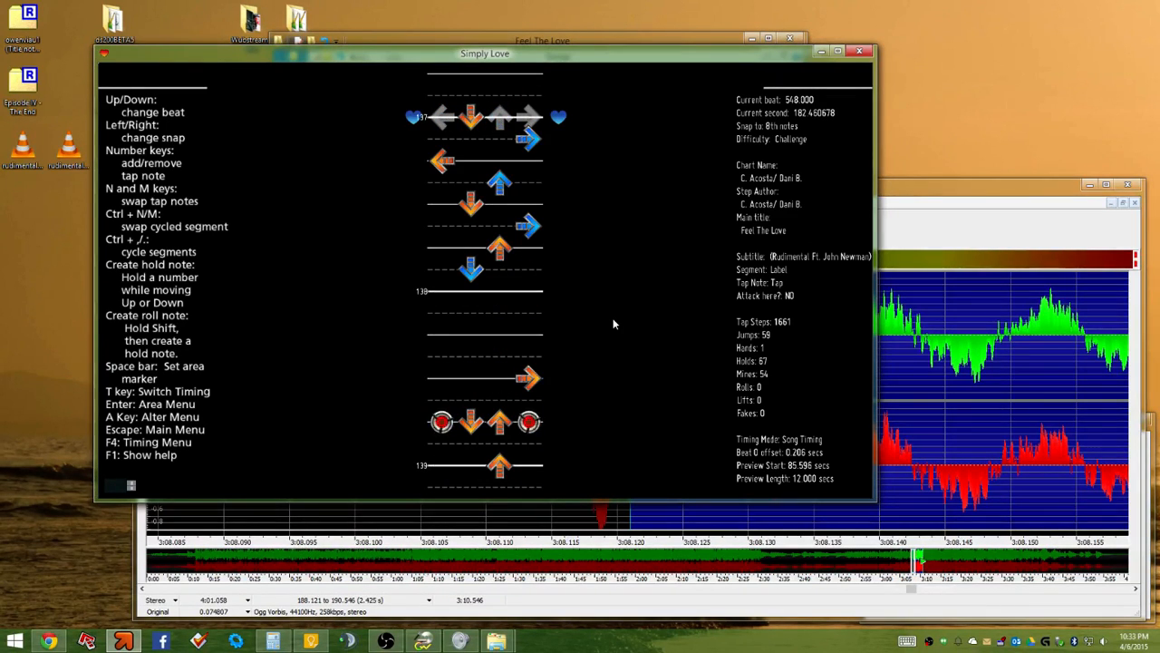
pyautogui.press('p')
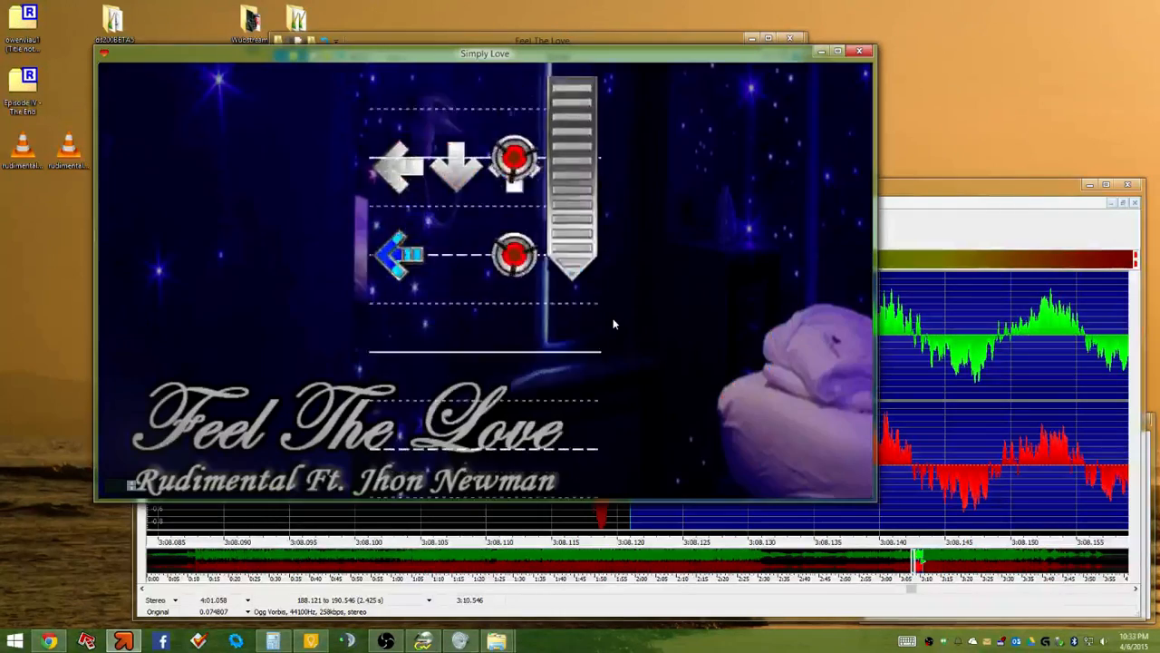
pyautogui.press('Down')
pyautogui.press('Right')
pyautogui.press('Left')
pyautogui.press('Up')
pyautogui.press('Down')
pyautogui.press('Right')
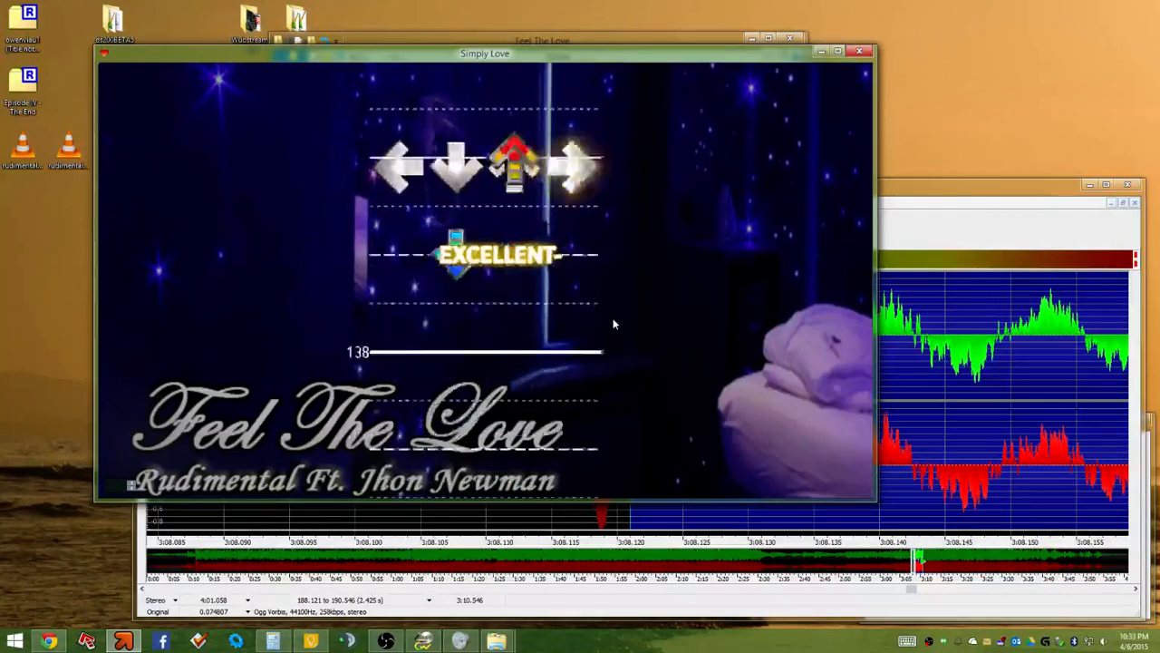
pyautogui.press('Up')
pyautogui.press('Down')
pyautogui.press('Escape')
# Return to beat 548 and test-play the eighth-note tap run a second time
pyautogui.press('Up')
pyautogui.press('Up')
pyautogui.press('Up')
pyautogui.press('Up')
pyautogui.press('Up')
pyautogui.press('Up')
pyautogui.press('Up')
pyautogui.press('Up')
pyautogui.press('Up')
pyautogui.press('Up')
pyautogui.press('Up')
pyautogui.press('Up')
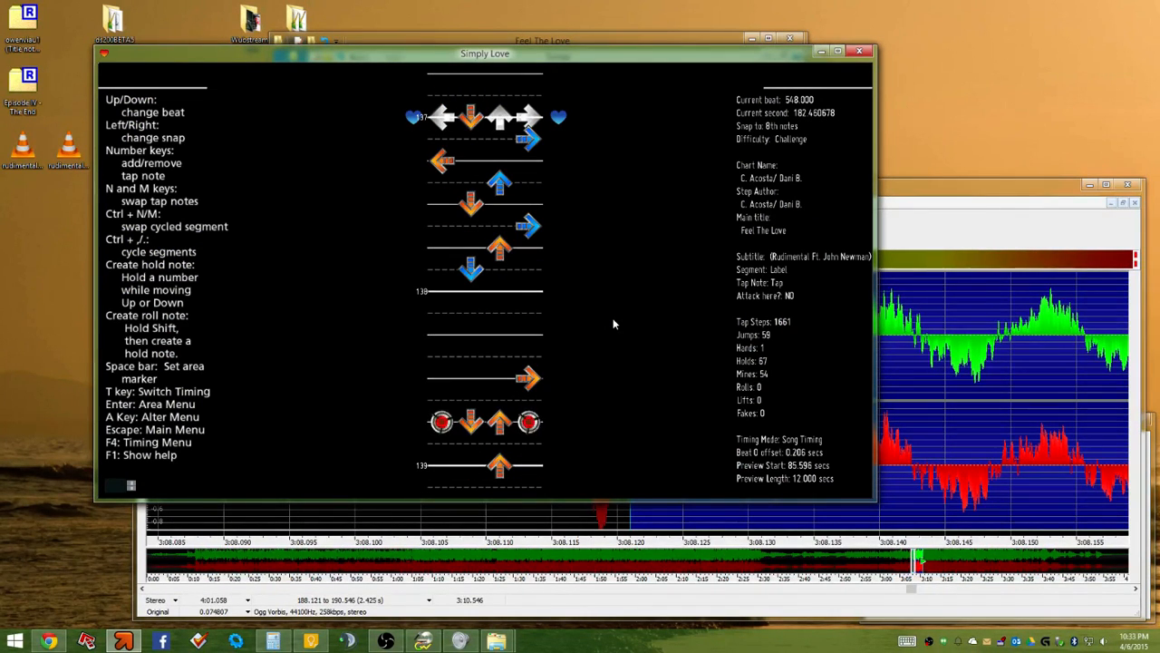
pyautogui.press('p')
pyautogui.press('Down')
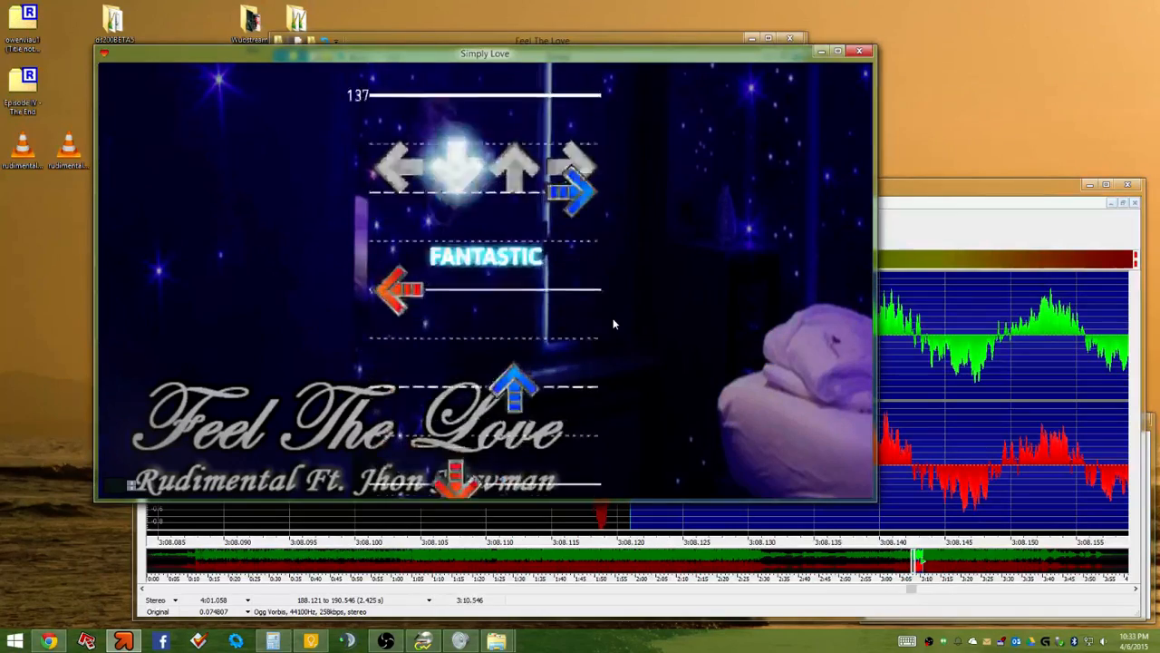
pyautogui.press('Right')
pyautogui.press('Left')
pyautogui.press('Up')
pyautogui.press('Down')
pyautogui.press('Right')
pyautogui.press('Up')
pyautogui.press('Down')
pyautogui.press('Escape')
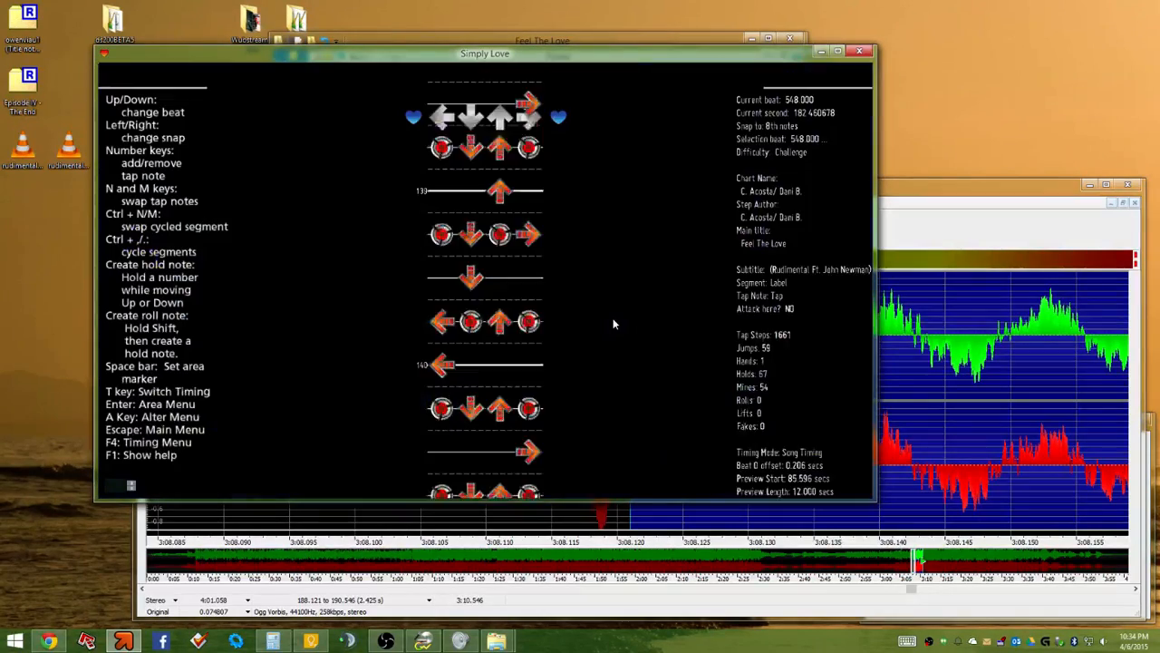
# Reset the area marker and test-play the tap run once more from just before beat 548
pyautogui.press('space')
pyautogui.press('space')
pyautogui.press('Up')
pyautogui.press('Up')
pyautogui.press('Up')
pyautogui.press('Up')
pyautogui.press('Up')
pyautogui.press('space')
pyautogui.press('p')
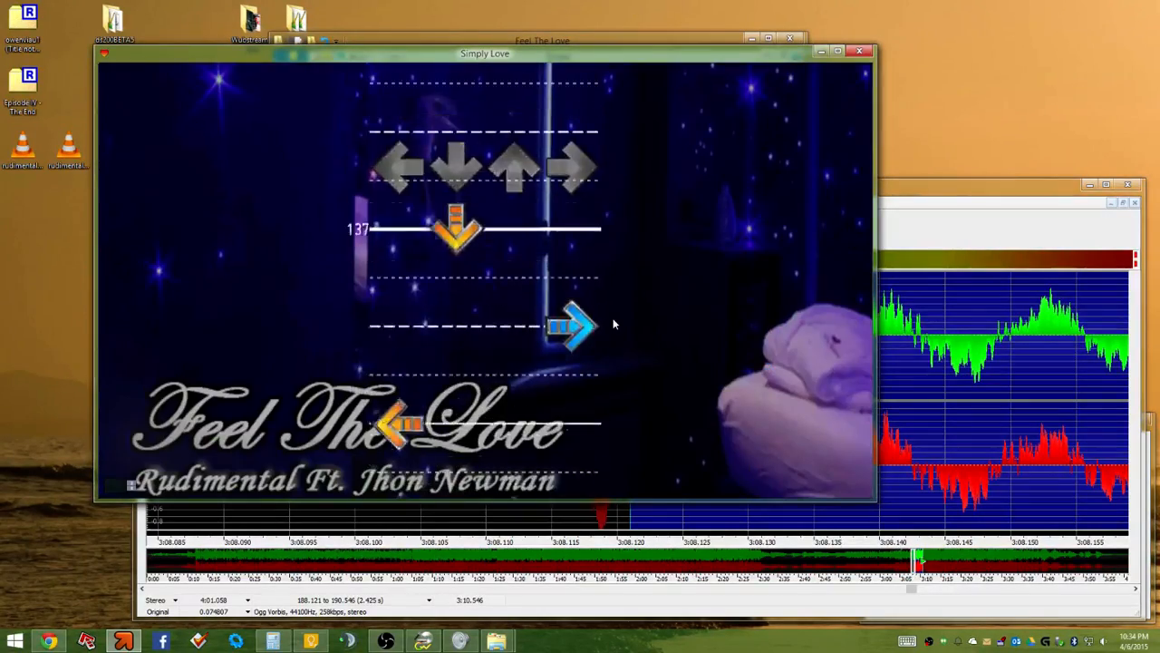
pyautogui.press('Down')
pyautogui.press('Right')
pyautogui.press('Left')
pyautogui.press('Up')
pyautogui.press('Down')
pyautogui.press('Right')
pyautogui.press('Up')
pyautogui.press('Down')
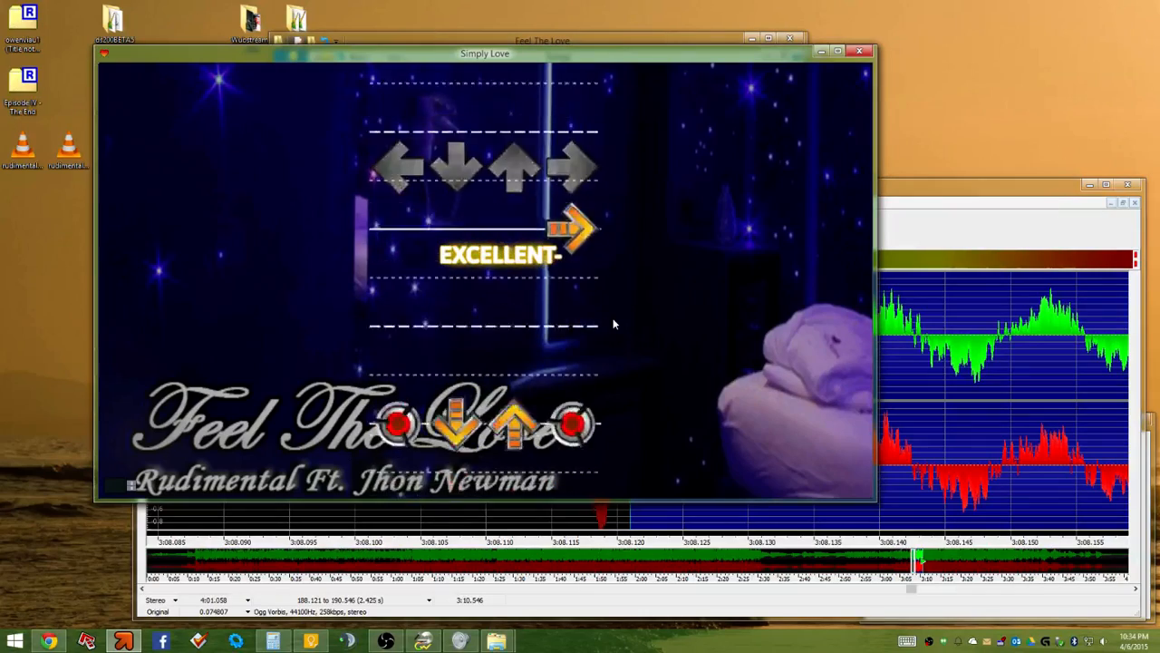
pyautogui.press('Escape')
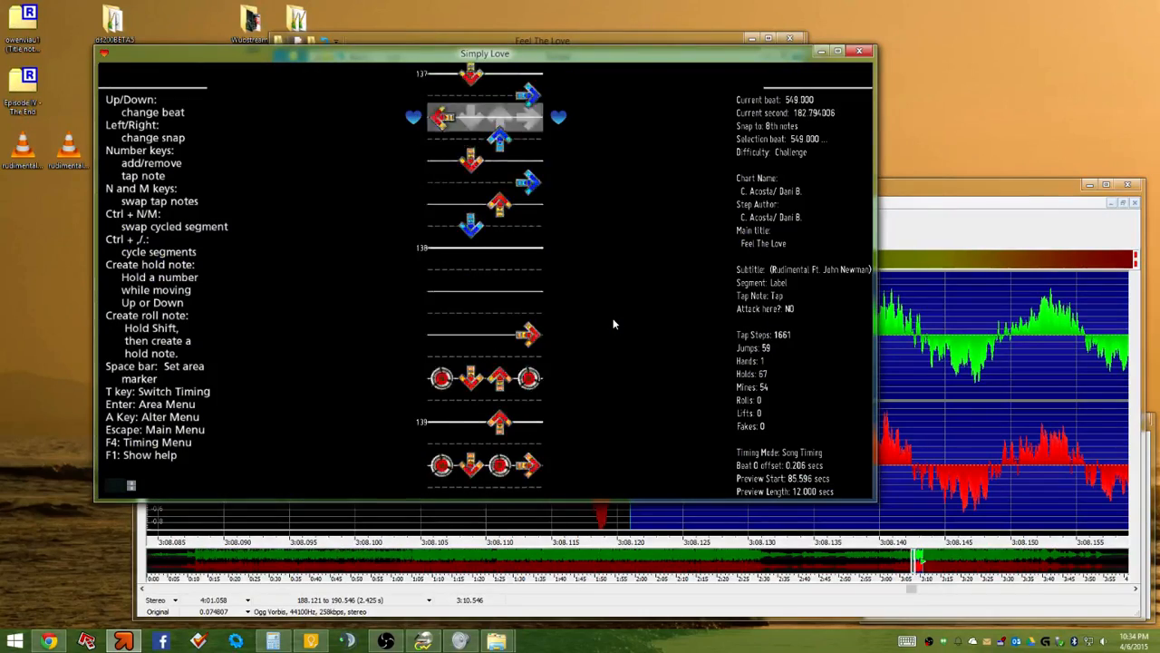
# Look through the mine rows and tap patterns that follow the run, up to beat 564
pyautogui.press('Up')
pyautogui.press('Up')
pyautogui.press('Up')
pyautogui.press('Up')
pyautogui.press('Up')
pyautogui.press('Down')
pyautogui.press('Down')
pyautogui.press('Down')
pyautogui.press('Down')
pyautogui.press('Down')
pyautogui.press('Down')
pyautogui.press('Down')
pyautogui.press('Down')
pyautogui.press('Down')
pyautogui.press('Down')
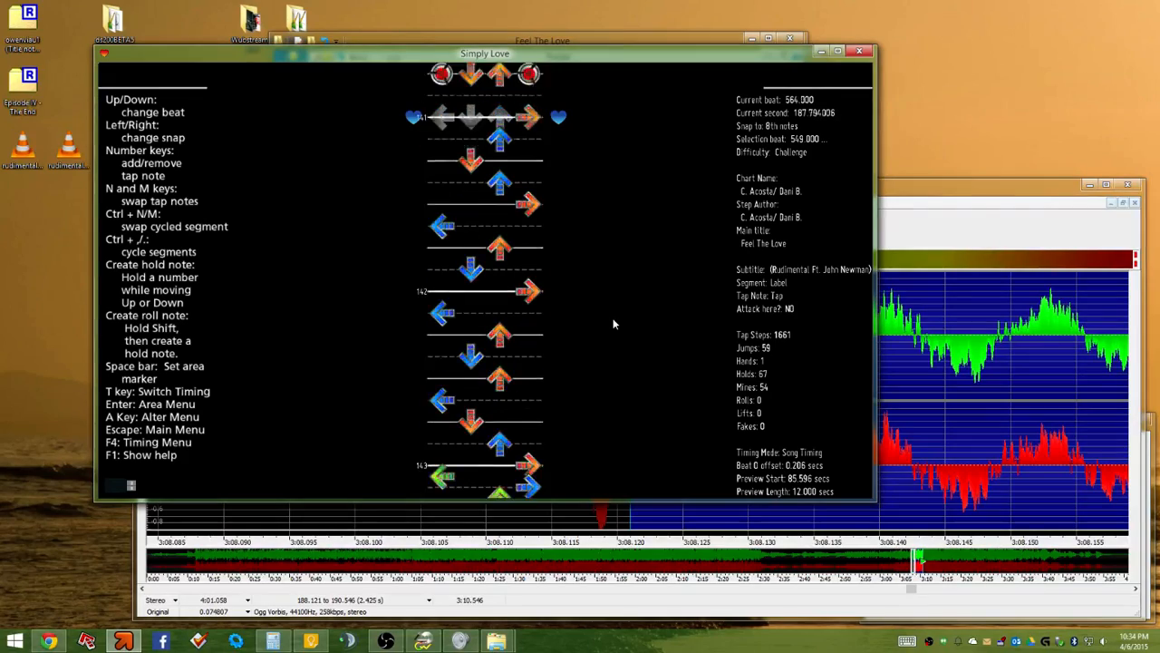
# Go back to beat 552 and play back the tap and mine rows that follow
pyautogui.press('Up')
pyautogui.press('Up')
pyautogui.press('Up')
pyautogui.press('Up')
pyautogui.press('Up')
pyautogui.press('Up')
pyautogui.press('Up')
pyautogui.press('Up')
pyautogui.press('Up')
pyautogui.press('Up')
pyautogui.press('Down')
pyautogui.press('Down')
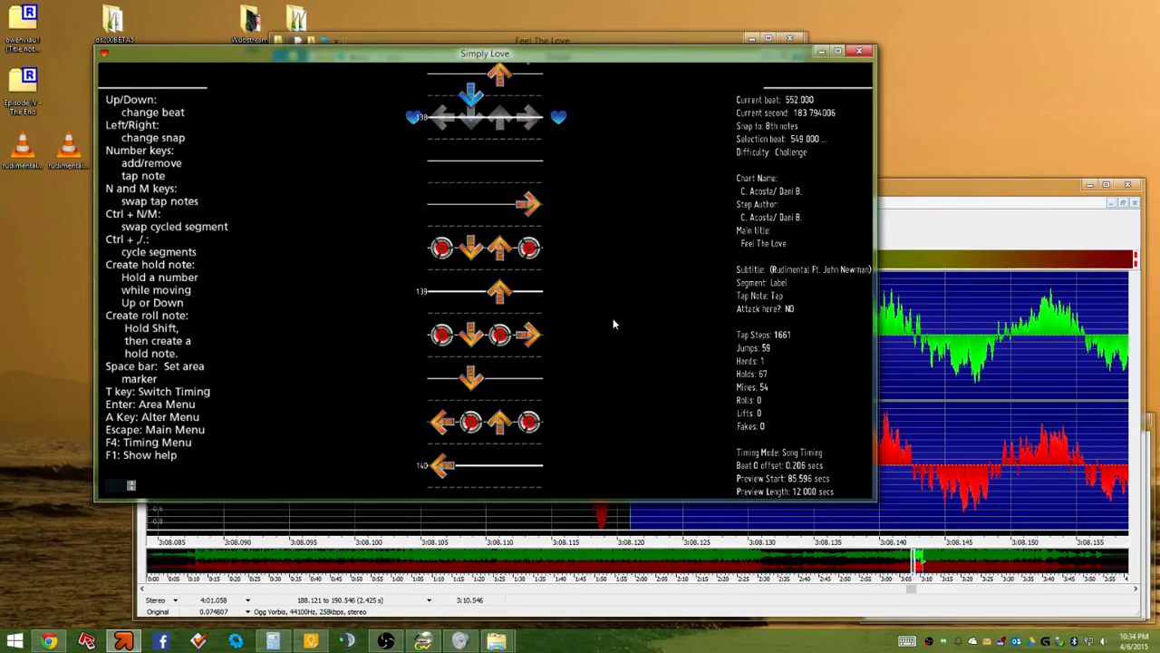
pyautogui.press('p')
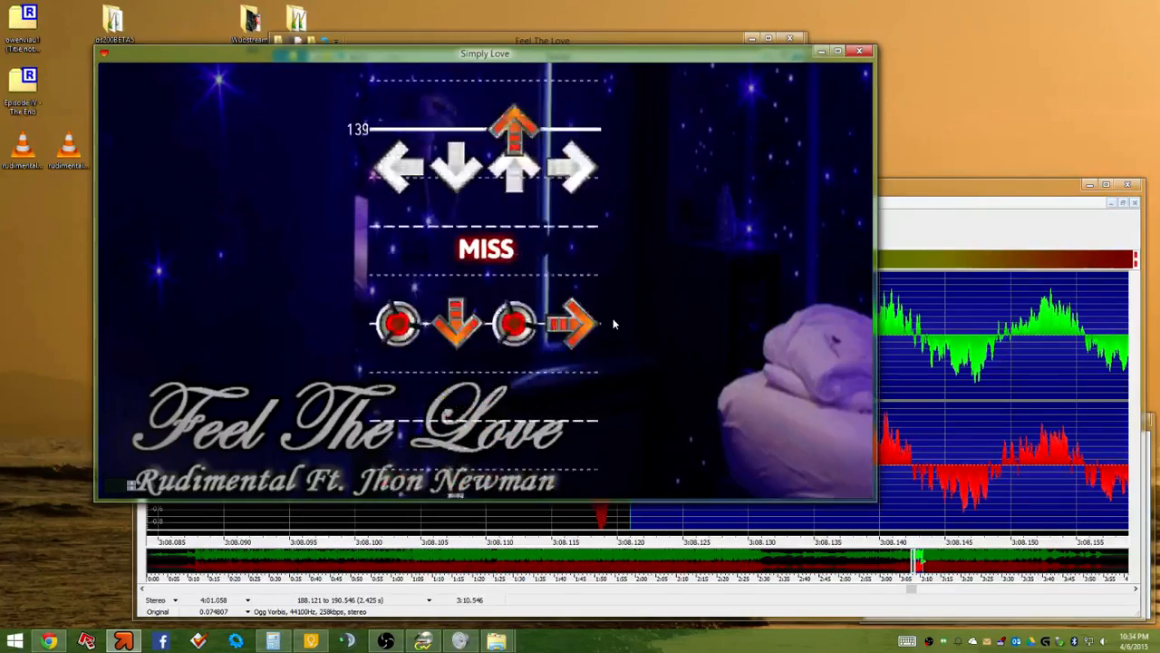
pyautogui.press('Escape')
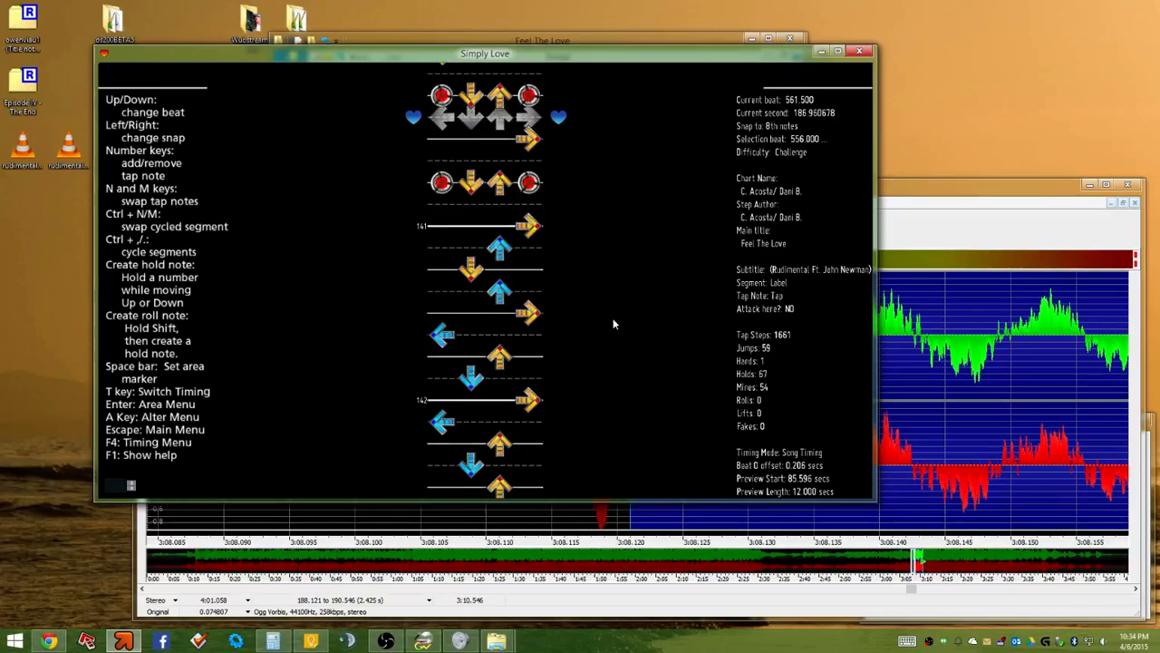
# Return to beat 548 and review the tap run in the measure starting there
pyautogui.press('Down')
pyautogui.press('Down')
pyautogui.press('Down')
pyautogui.press('Down')
pyautogui.press('Down')
pyautogui.press('Down')
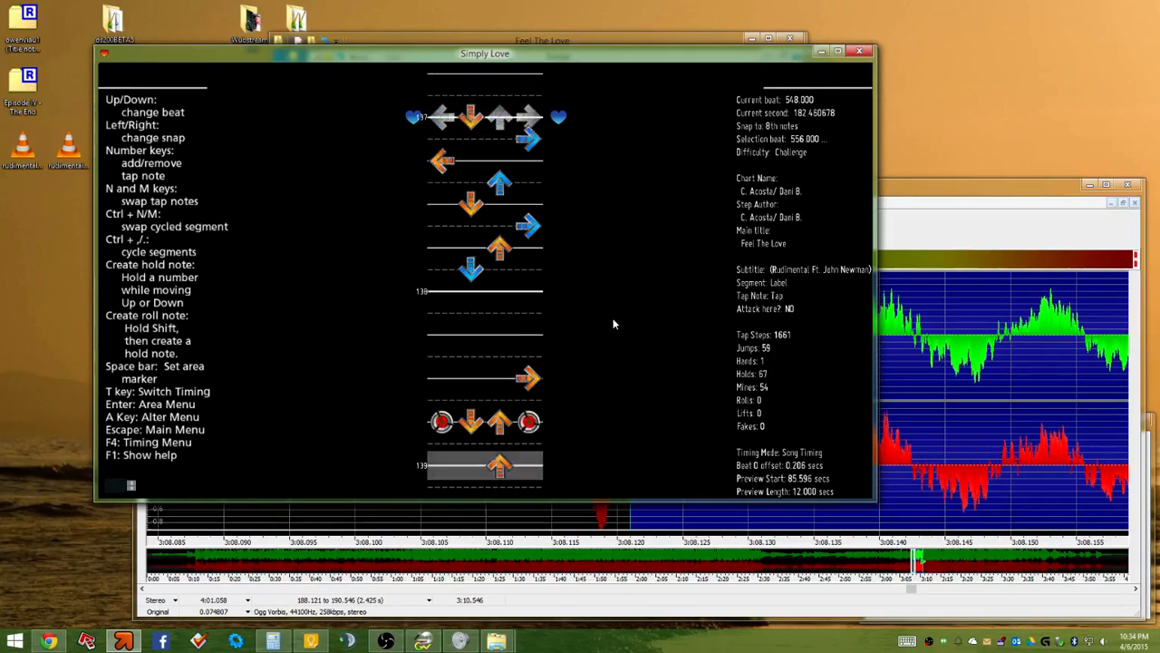
pyautogui.press('Up')
pyautogui.press('Up')
pyautogui.press('Down')
pyautogui.press('Down')
pyautogui.press('Down')
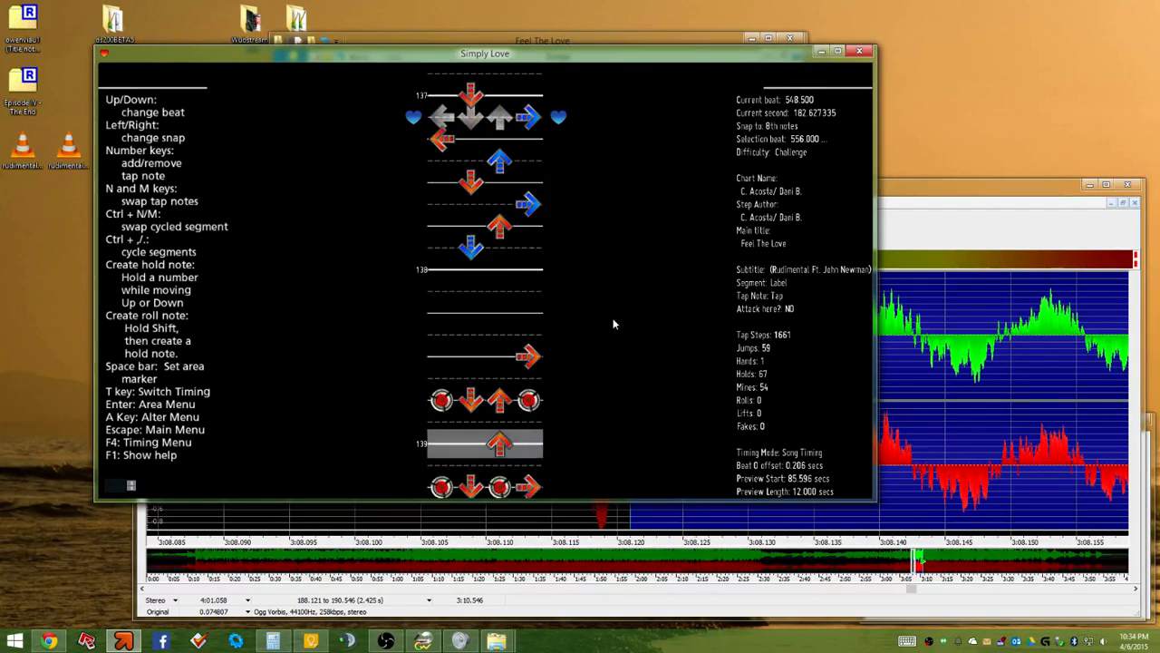
pyautogui.press('Up')
pyautogui.press('Up')
pyautogui.press('Up')
pyautogui.press('Up')
pyautogui.press('Down')
pyautogui.press('Down')
pyautogui.press('Down')
pyautogui.press('Down')
pyautogui.press('Down')
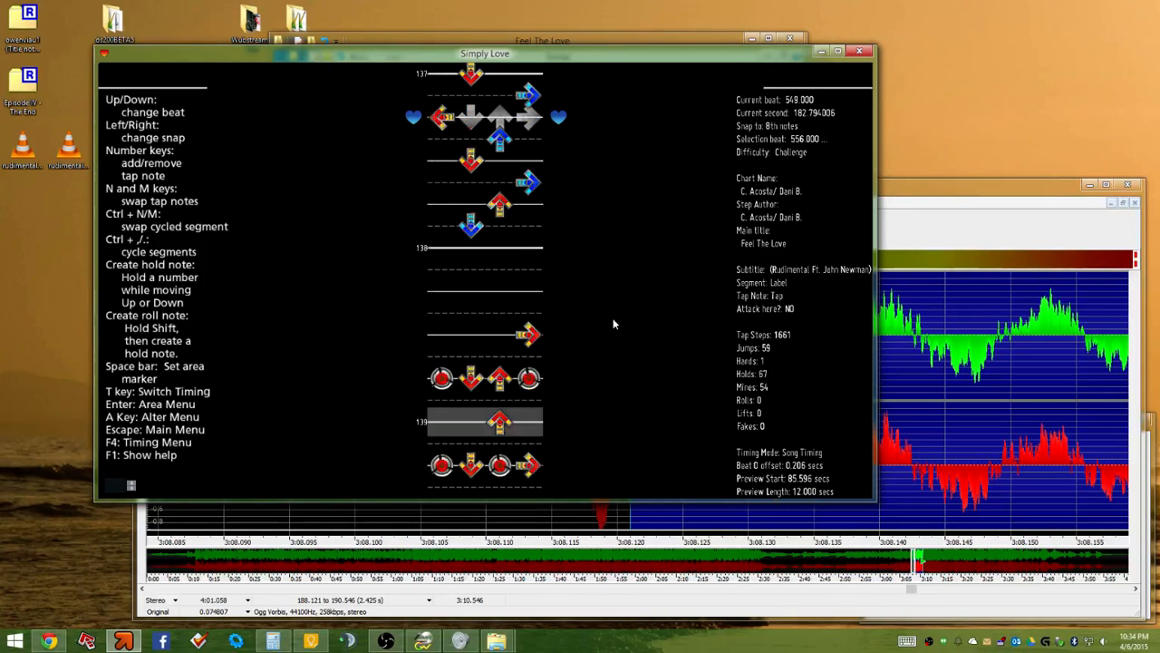
pyautogui.press('Up')
pyautogui.press('Up')
pyautogui.press('Up')
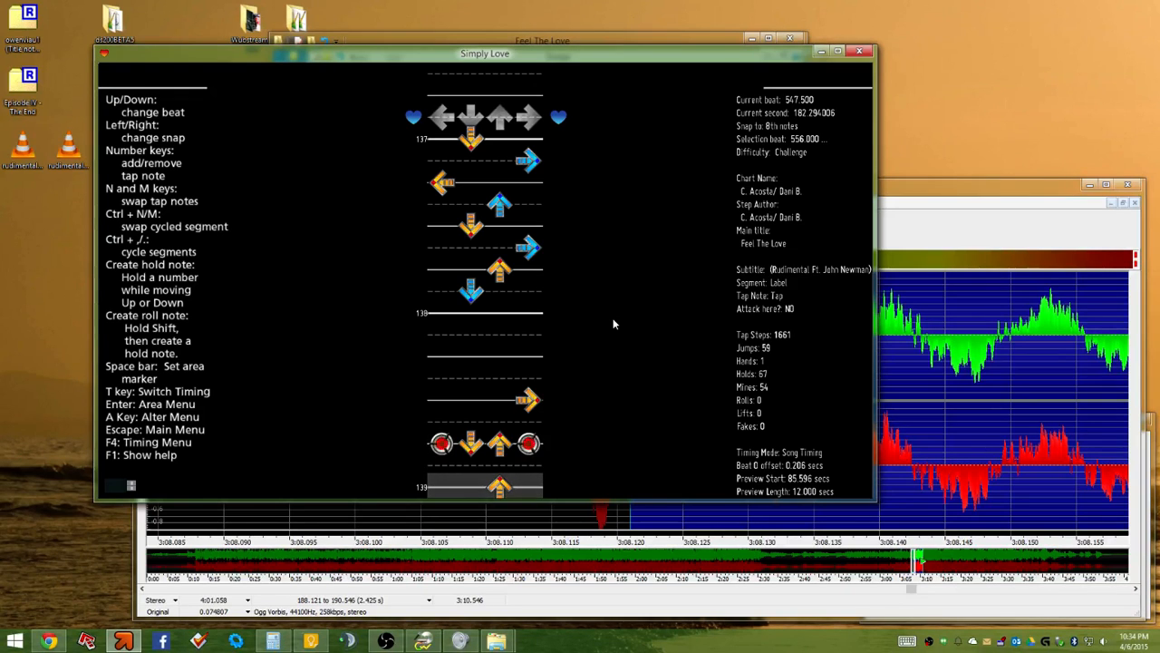
# Clear every note in all four columns from beat 548 through beat 551.5
pyautogui.press('Down')
pyautogui.press('2')
pyautogui.press('Down')
pyautogui.press('Up')
pyautogui.press('1')
pyautogui.press('2')
pyautogui.press('3')
pyautogui.press('4')
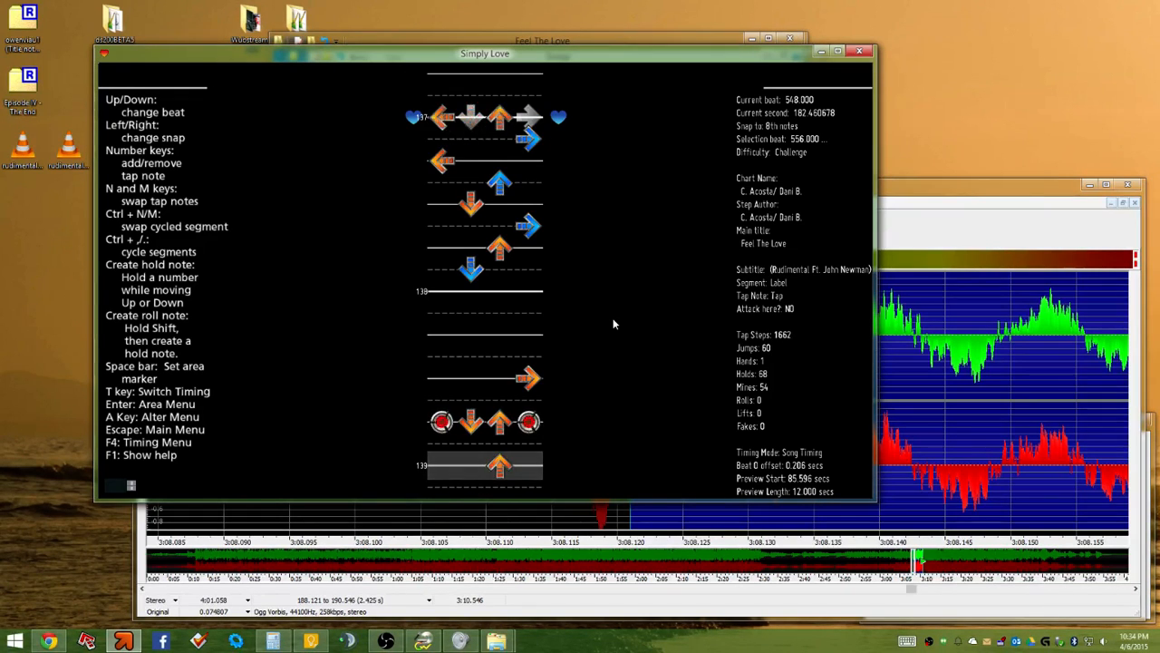
pyautogui.press('Down')
pyautogui.press('Down')
pyautogui.press('Down')
pyautogui.press('Down')
pyautogui.press('Down')
pyautogui.press('Down')
pyautogui.press('Down')
pyautogui.press('1')
pyautogui.press('2')
pyautogui.press('3')
pyautogui.press('4')
pyautogui.press('Up')
pyautogui.press('Up')
pyautogui.press('Up')
pyautogui.press('Up')
pyautogui.press('Up')
pyautogui.press('Up')
pyautogui.press('Up')
pyautogui.press('Up')
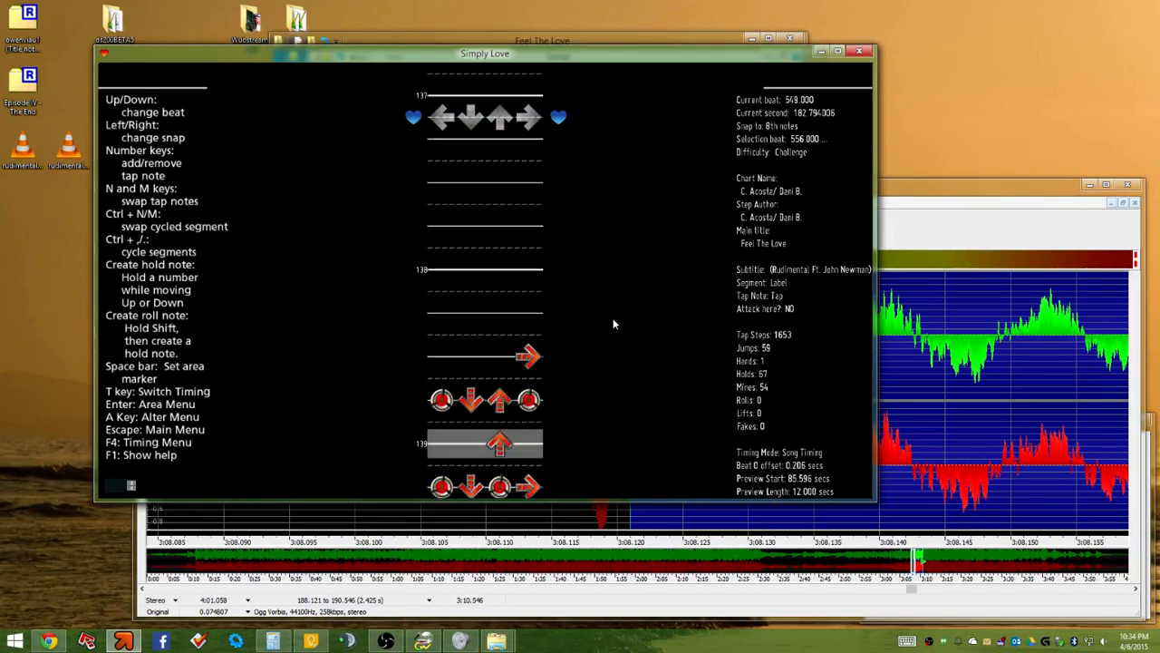
# Build a run of one-beat holds: right from beat 548, left from beat 549 and up from beat 550
pyautogui.press('p')
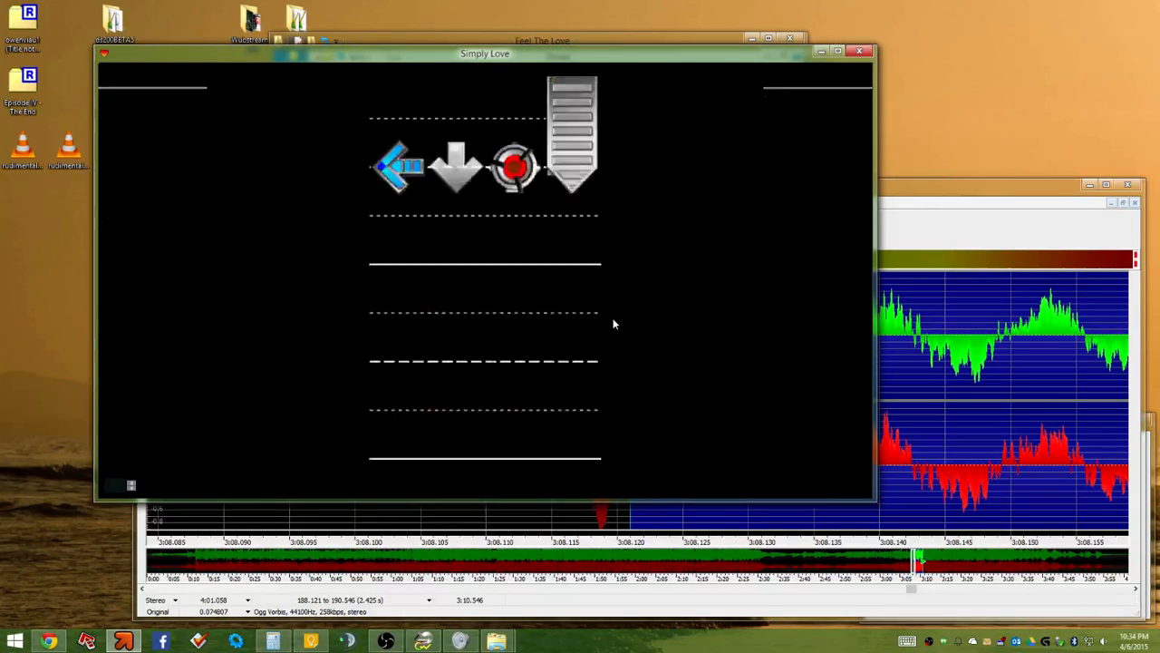
pyautogui.press('Escape')
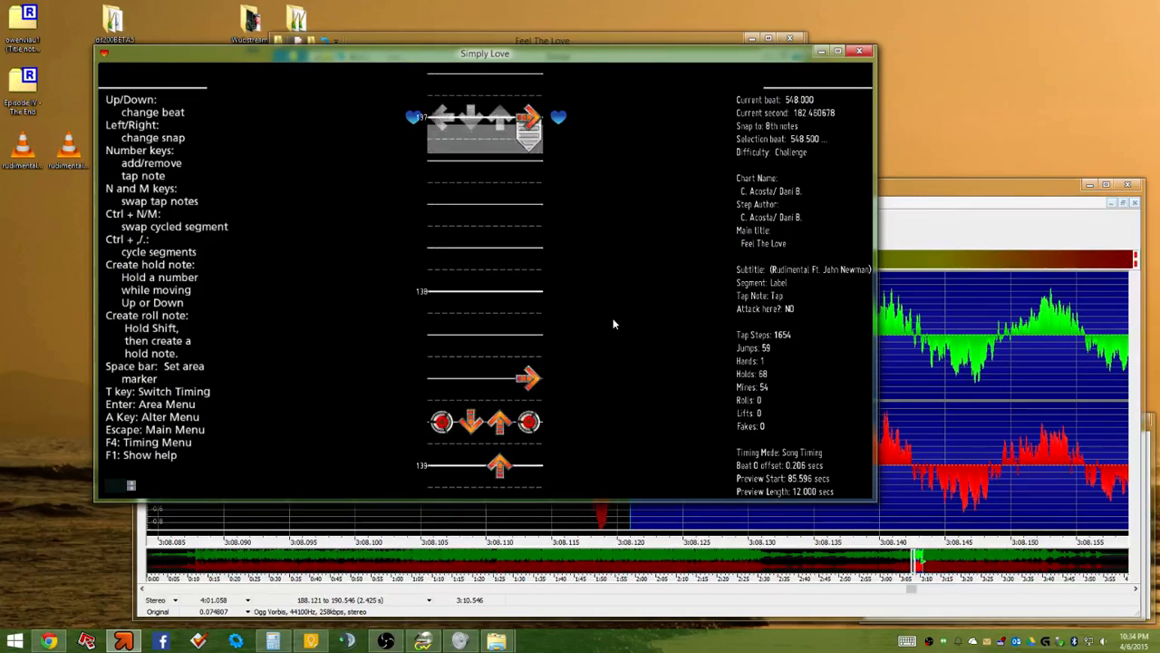
pyautogui.press('1')
pyautogui.press('Down')
pyautogui.press('Down')
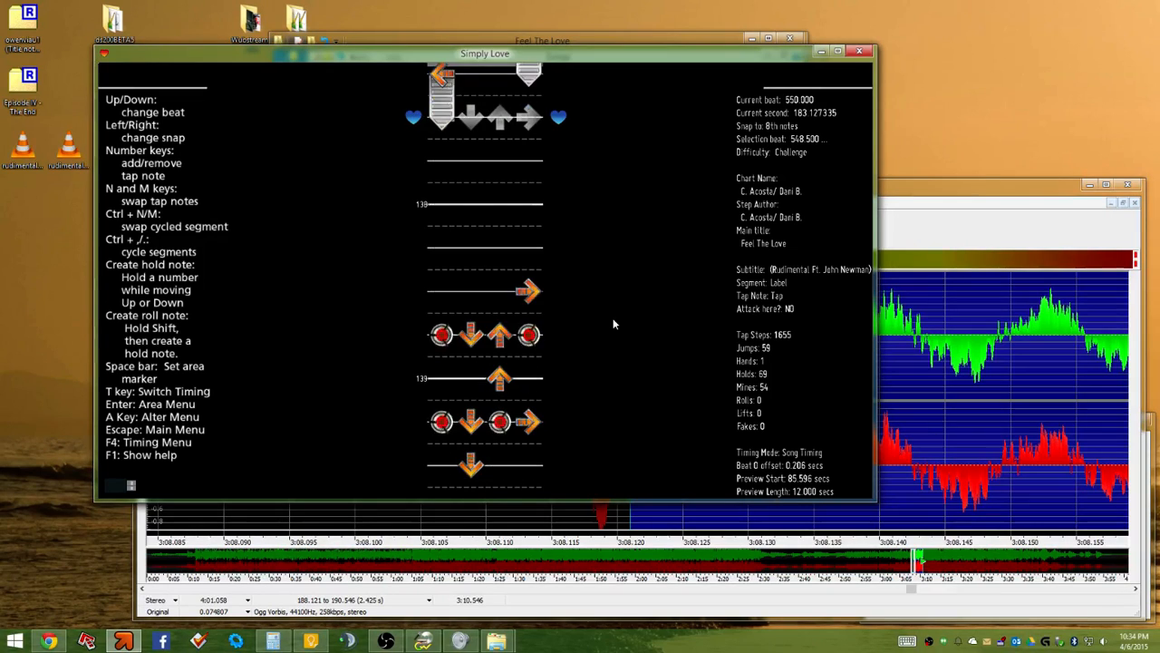
pyautogui.press('3')
pyautogui.press('Down')
pyautogui.press('Down')
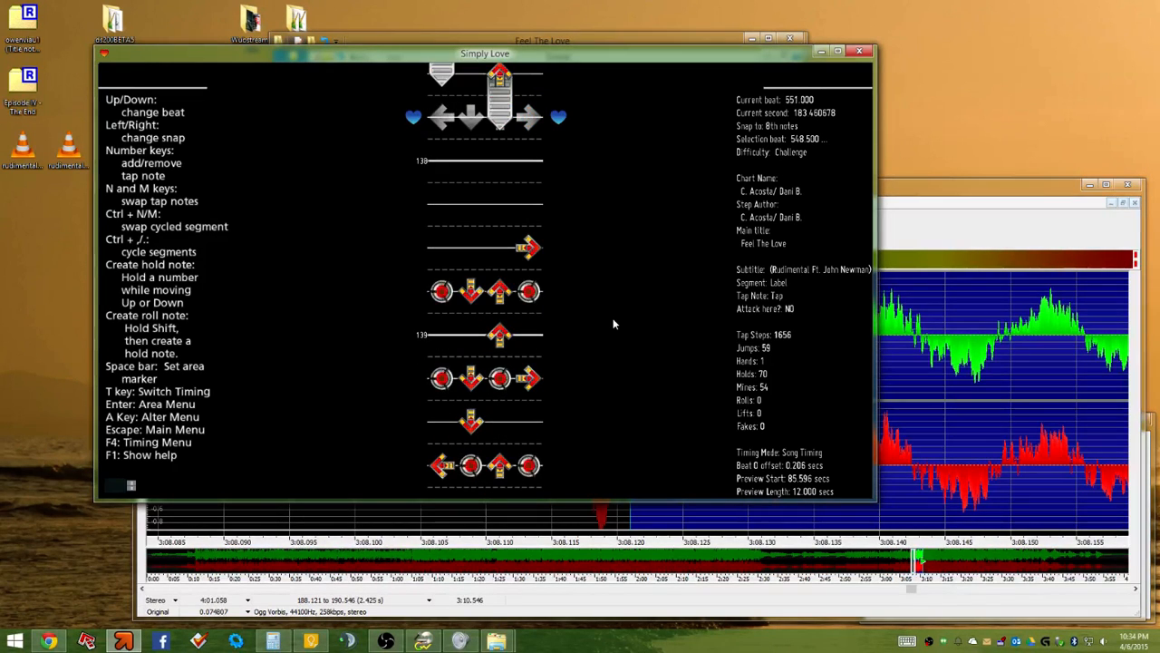
# Finish the hold run with half-beat holds: down from beat 551 and right from beat 551.5
pyautogui.press('p')
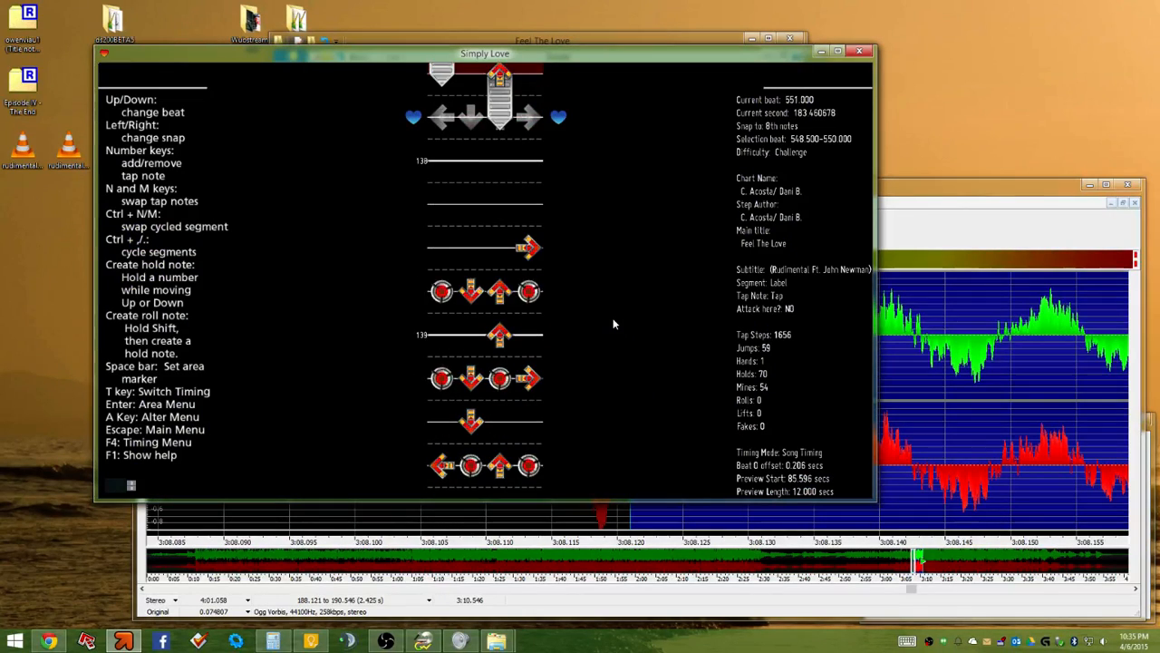
pyautogui.press('Up')
pyautogui.press('Up')
pyautogui.press('Up')
pyautogui.press('Up')
pyautogui.press('Up')
pyautogui.press('Up')
pyautogui.press('Up')
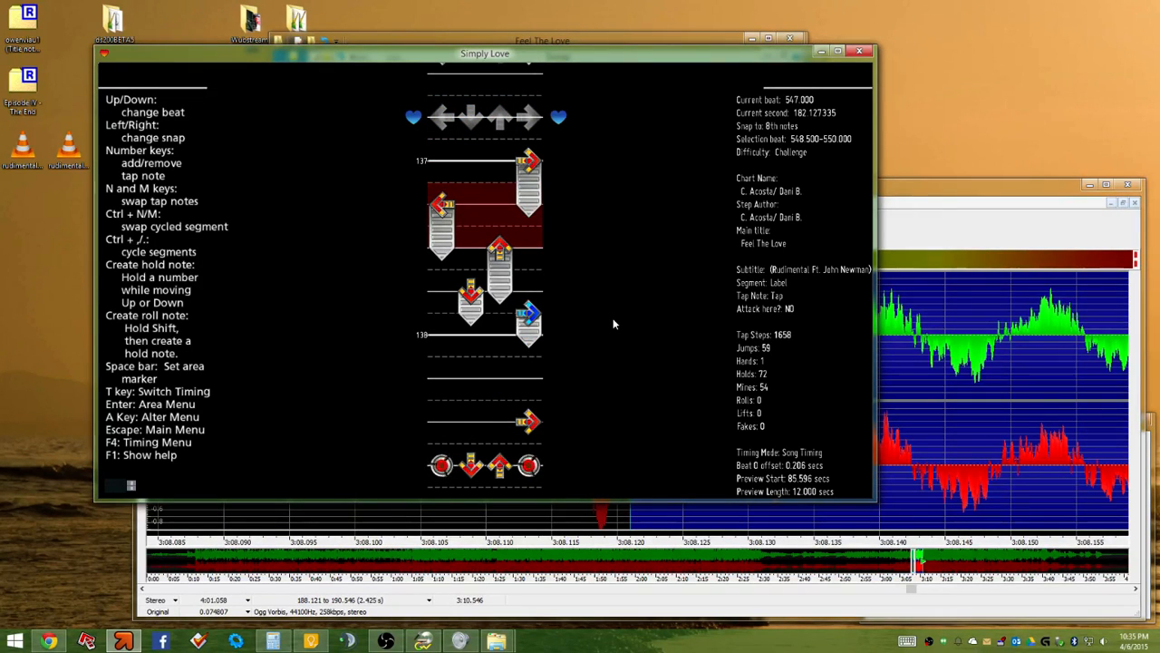
# Test-play the hold run from beat 547, hitting right, left, up, down and right
pyautogui.press('p')
pyautogui.press('Right')
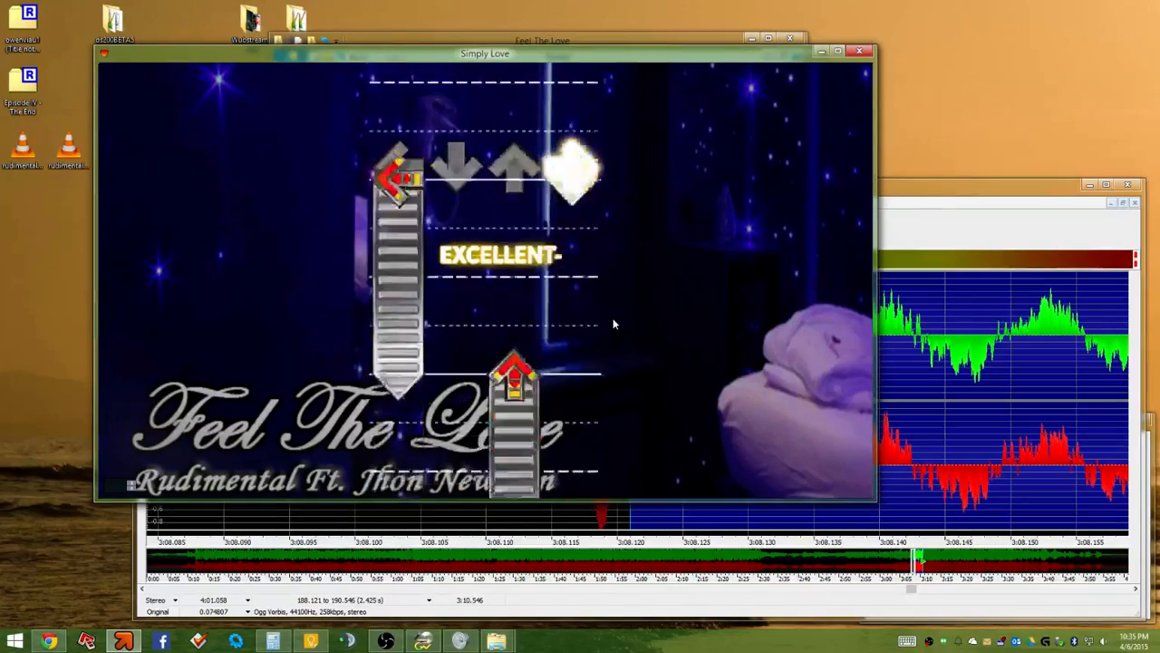
pyautogui.press('Left')
pyautogui.press('Up')
pyautogui.press('Down')
pyautogui.press('Right')
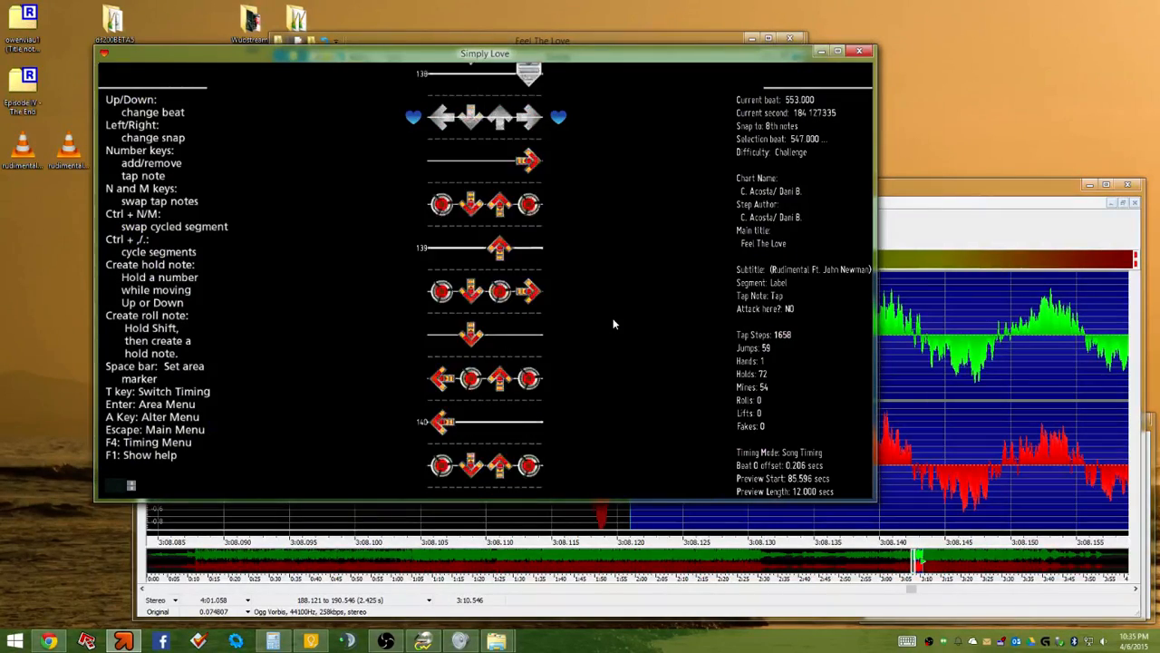
# Add an up tap beside the right tap at beat 554 and play back the passage from beat 551
pyautogui.press('p')
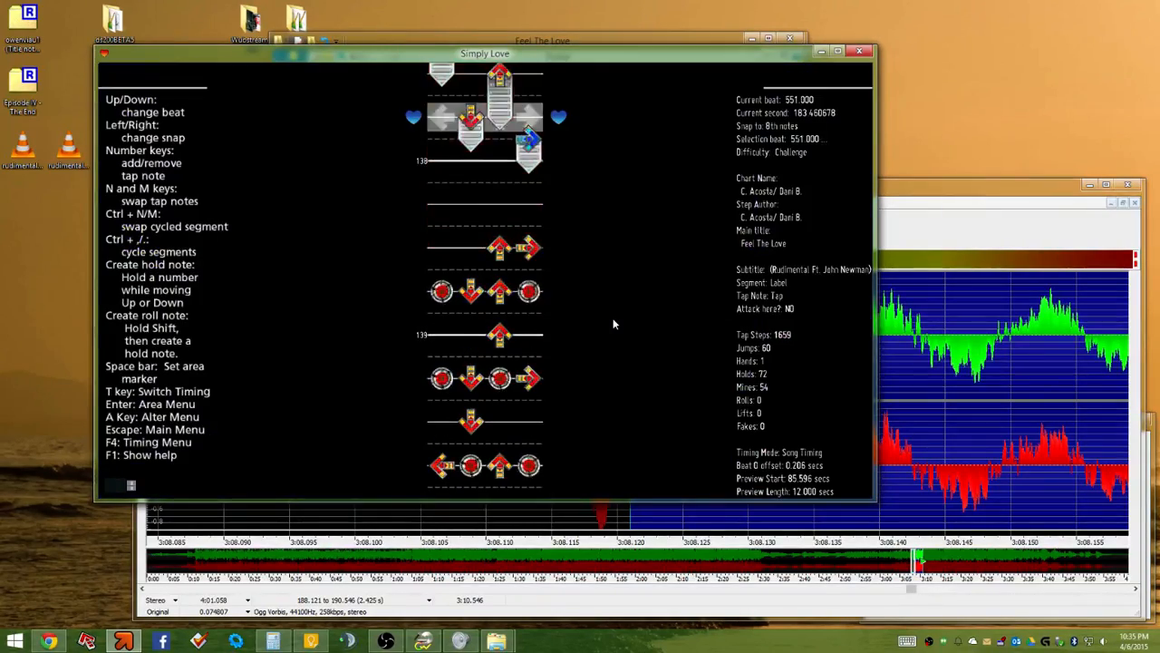
pyautogui.press('p')
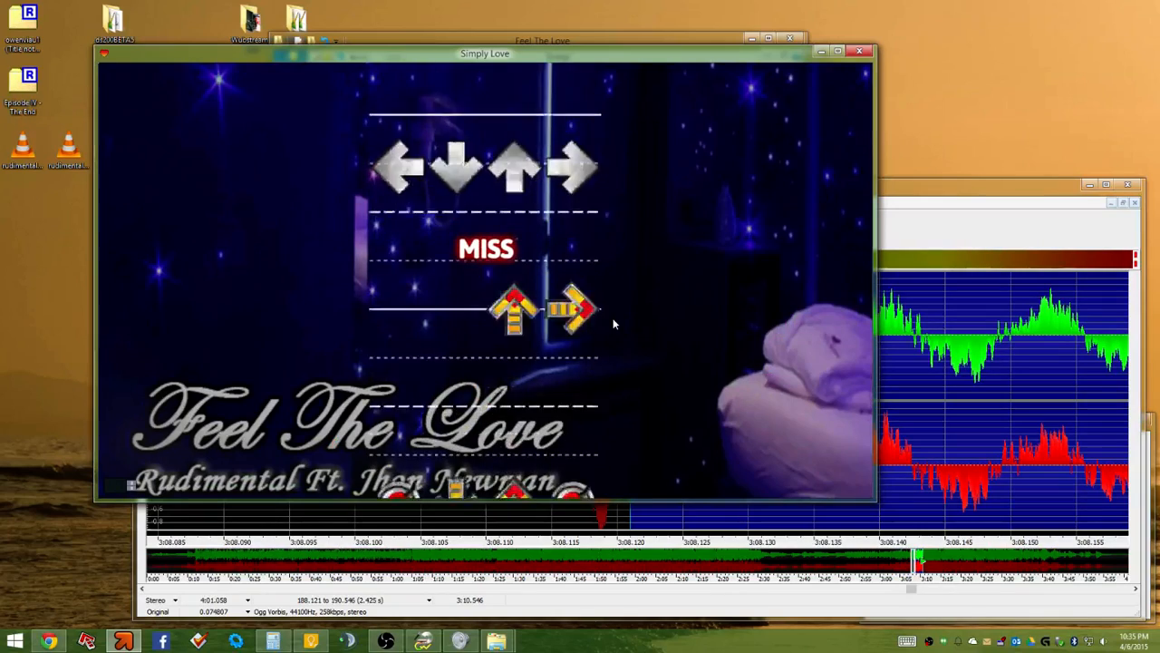
pyautogui.press('Up')
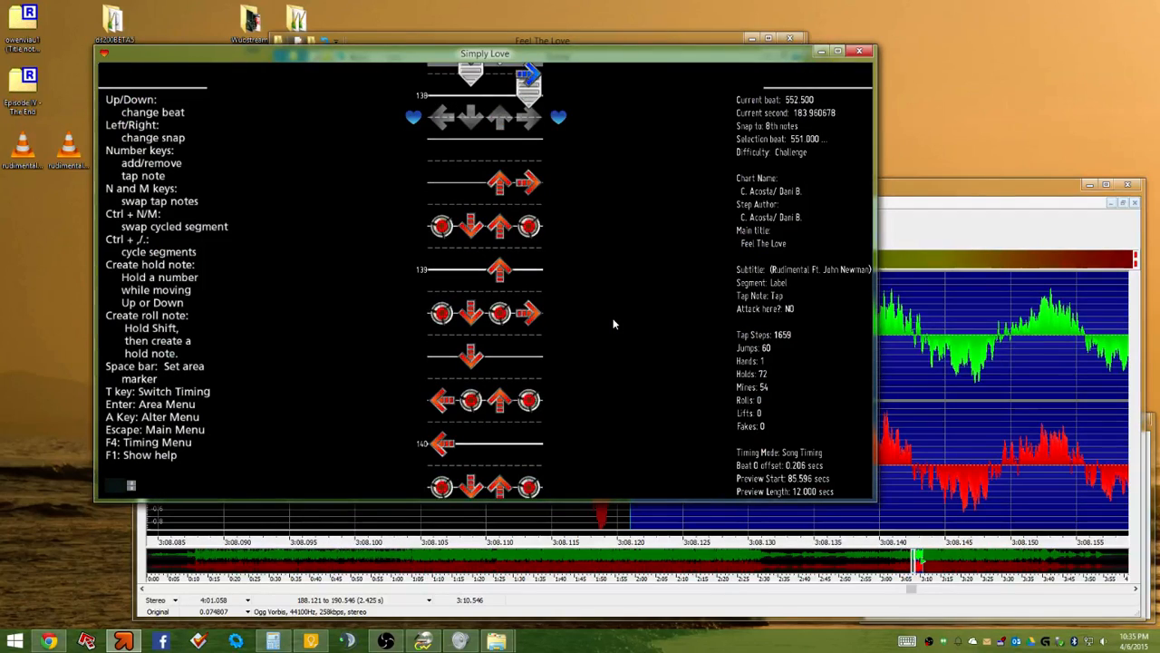
pyautogui.press('Down')
pyautogui.press('Down')
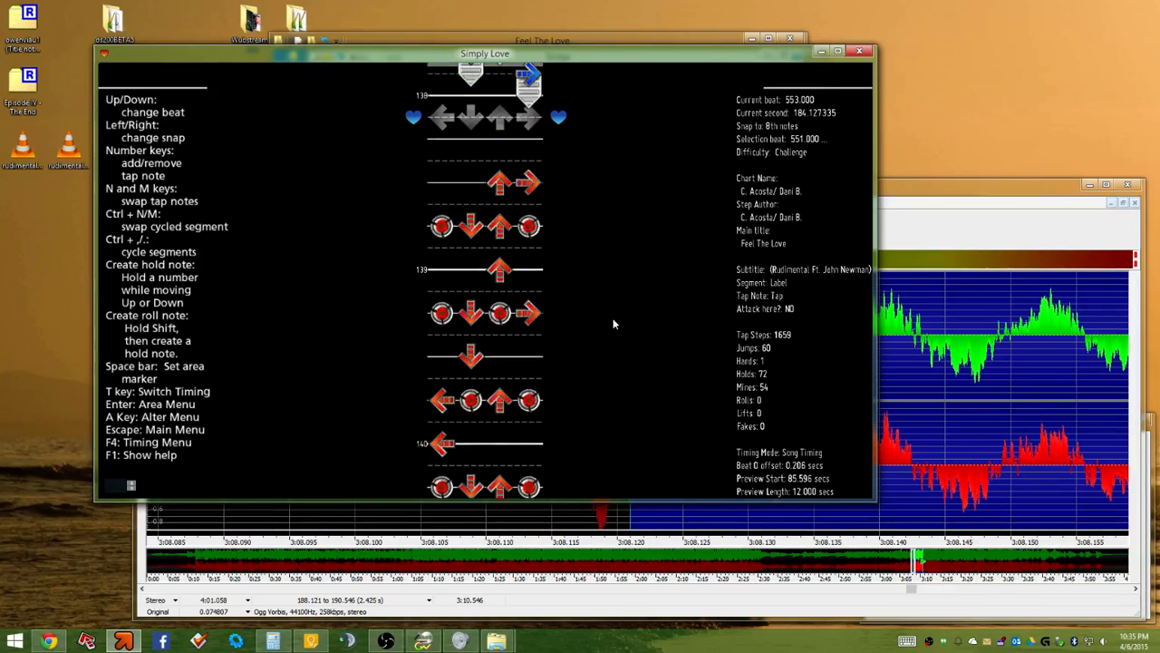
pyautogui.press('Up')
pyautogui.press('Down')
pyautogui.press('Down')
pyautogui.press('Down')
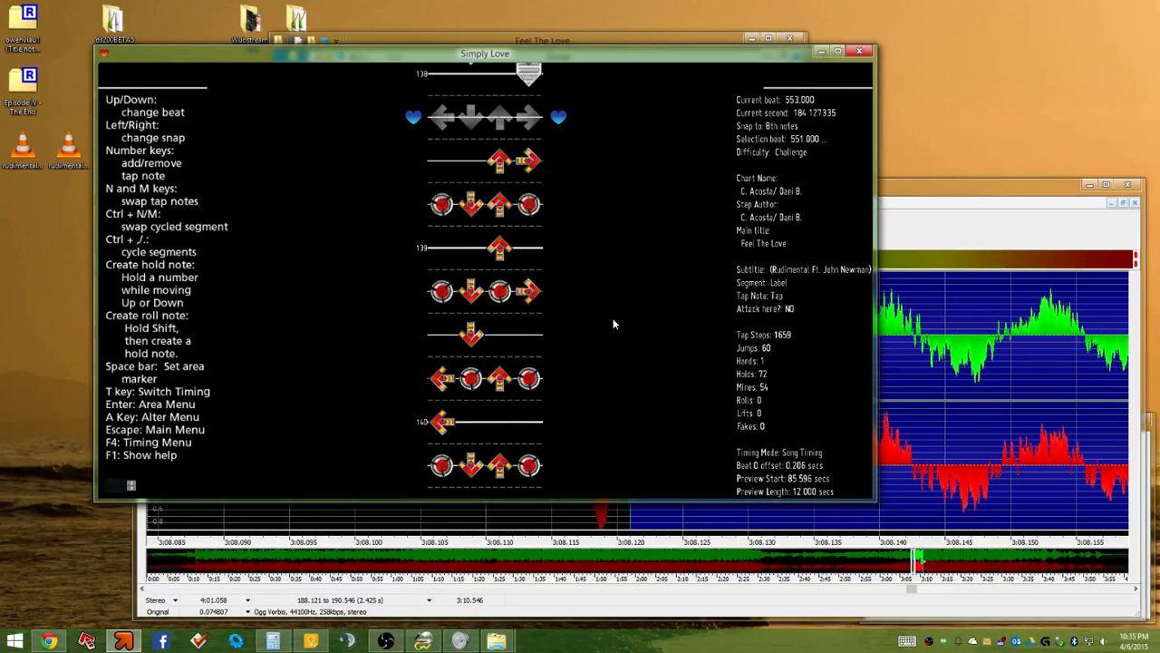
# Clear all taps and mines in the four columns from beat 554 through beat 557
pyautogui.press('1')
pyautogui.press('2')
pyautogui.press('3')
pyautogui.press('4')
pyautogui.press('Down')
pyautogui.press('Down')
pyautogui.press('Down')
pyautogui.press('Down')
pyautogui.press('Down')
pyautogui.press('Down')
pyautogui.press('1')
pyautogui.press('2')
pyautogui.press('3')
pyautogui.press('4')
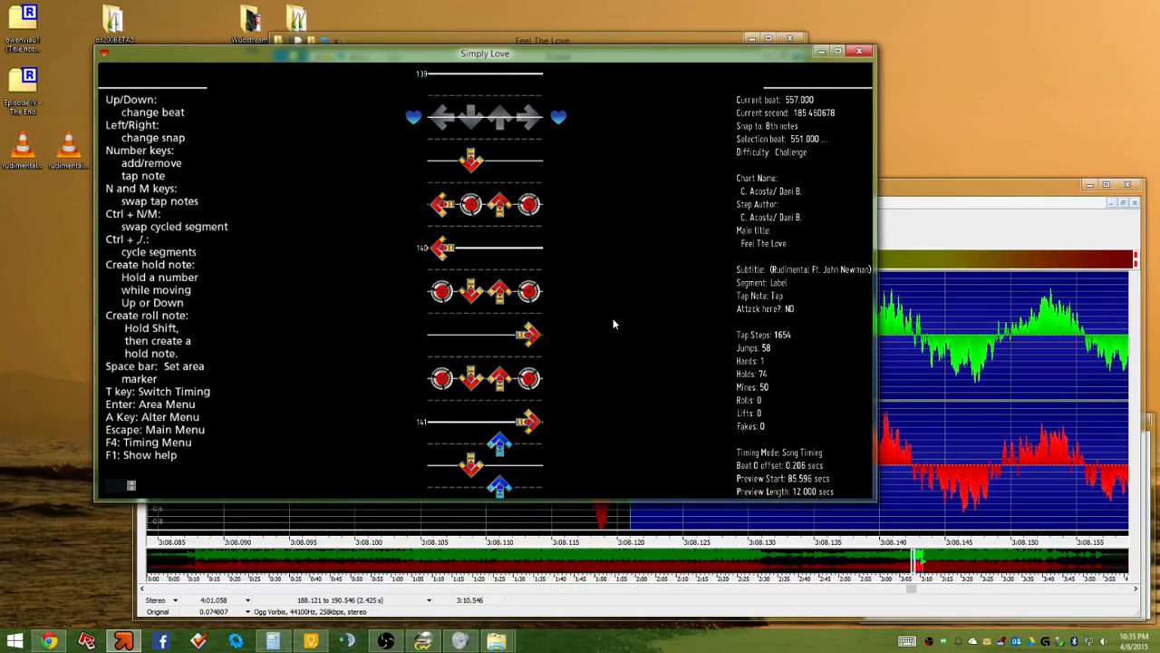
# Return to beat 552.5 and play back the section after the hold run
pyautogui.press('Up')
pyautogui.press('Up')
pyautogui.press('Up')
pyautogui.press('Up')
pyautogui.press('Up')
pyautogui.press('Up')
pyautogui.press('Up')
pyautogui.press('Up')
pyautogui.press('Up')
pyautogui.press('Up')
pyautogui.press('Up')
pyautogui.press('Up')
pyautogui.press('Up')
pyautogui.press('Up')
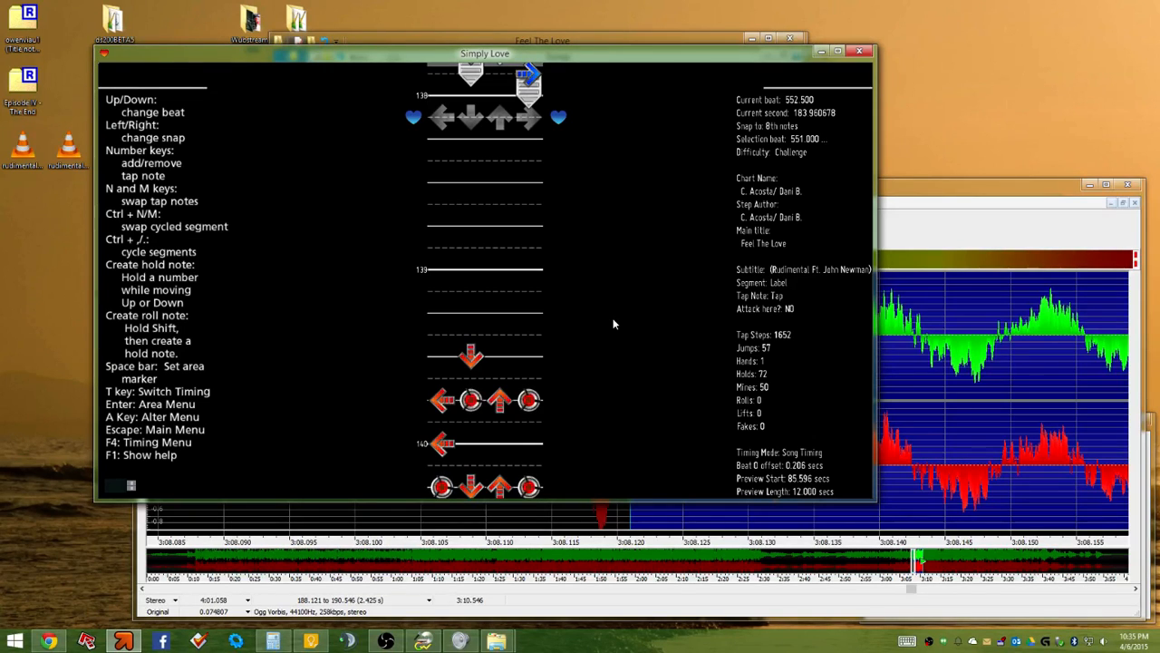
pyautogui.press('p')
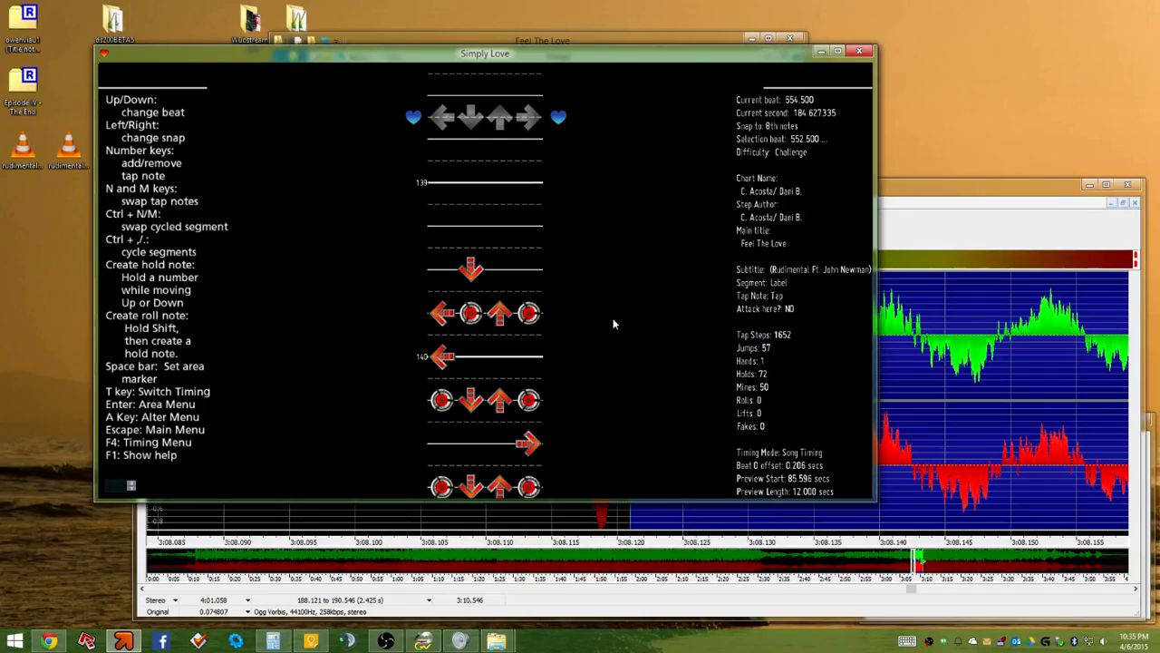
# Place right taps at beats 554.5 and 555.5 and play them back
pyautogui.press('4')
pyautogui.press('Down')
pyautogui.press('Down')
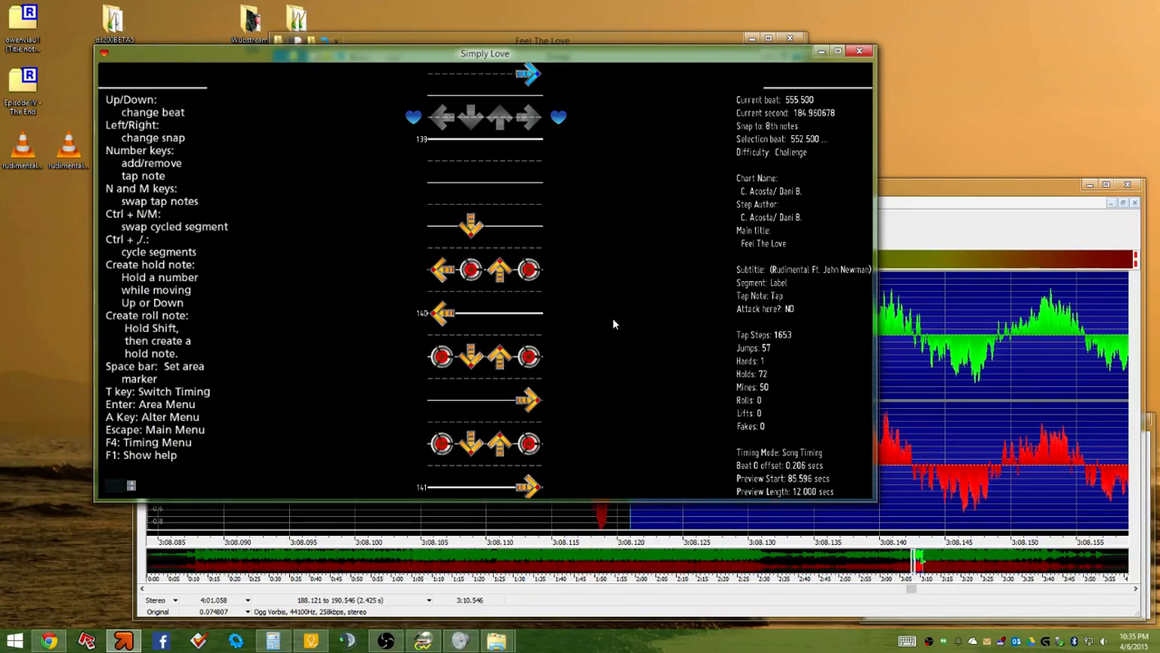
pyautogui.press('p')
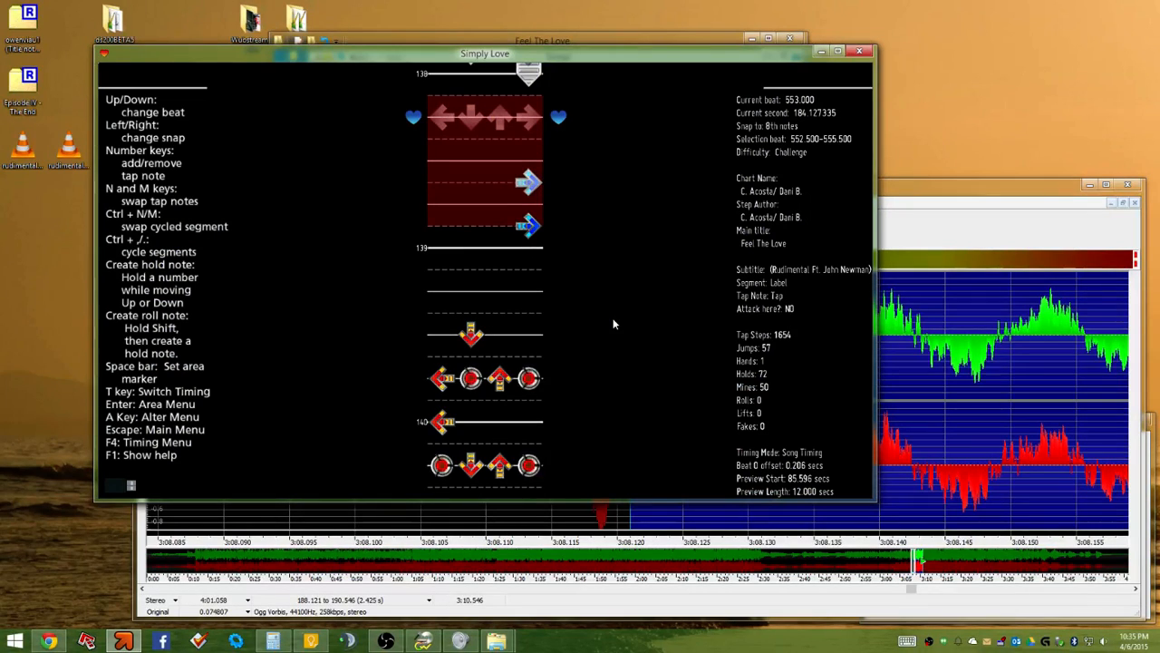
# Place a left tap at beat 553 and play back its timing against the song
pyautogui.press('p')
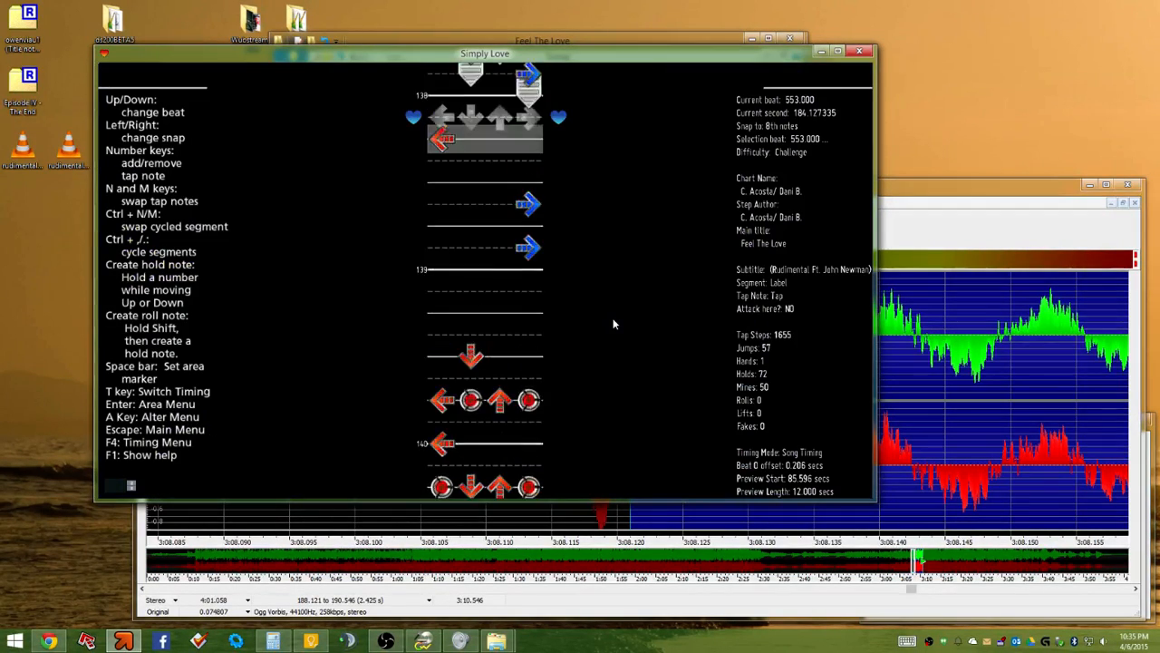
pyautogui.press('p')
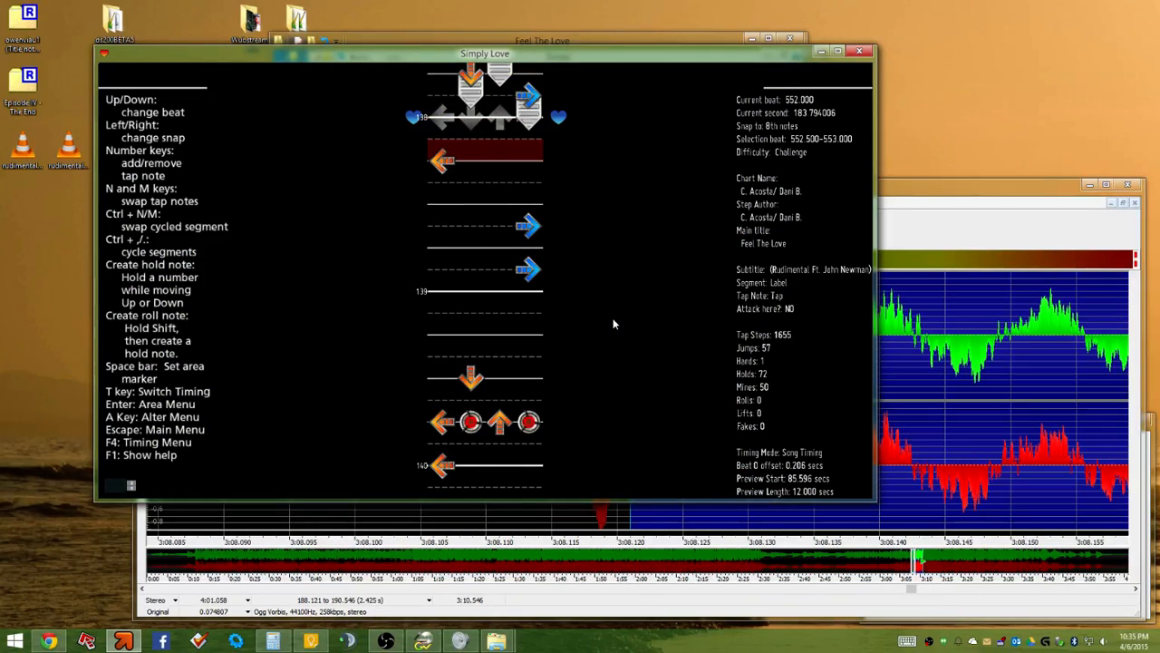
pyautogui.press('p')
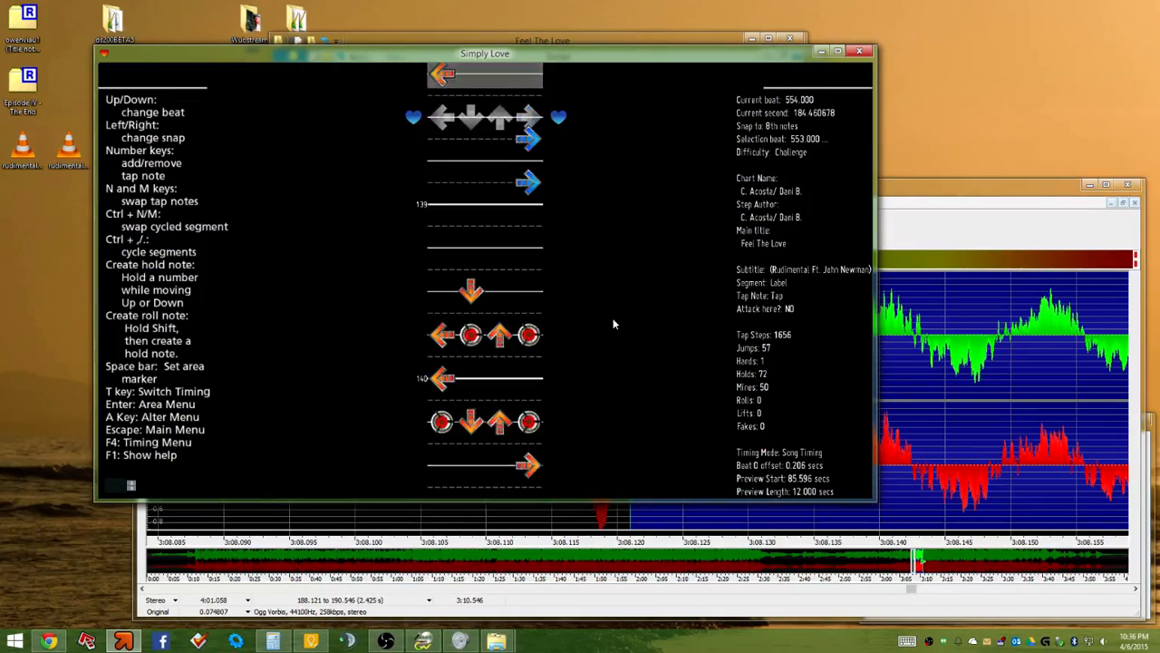
pyautogui.press('p')
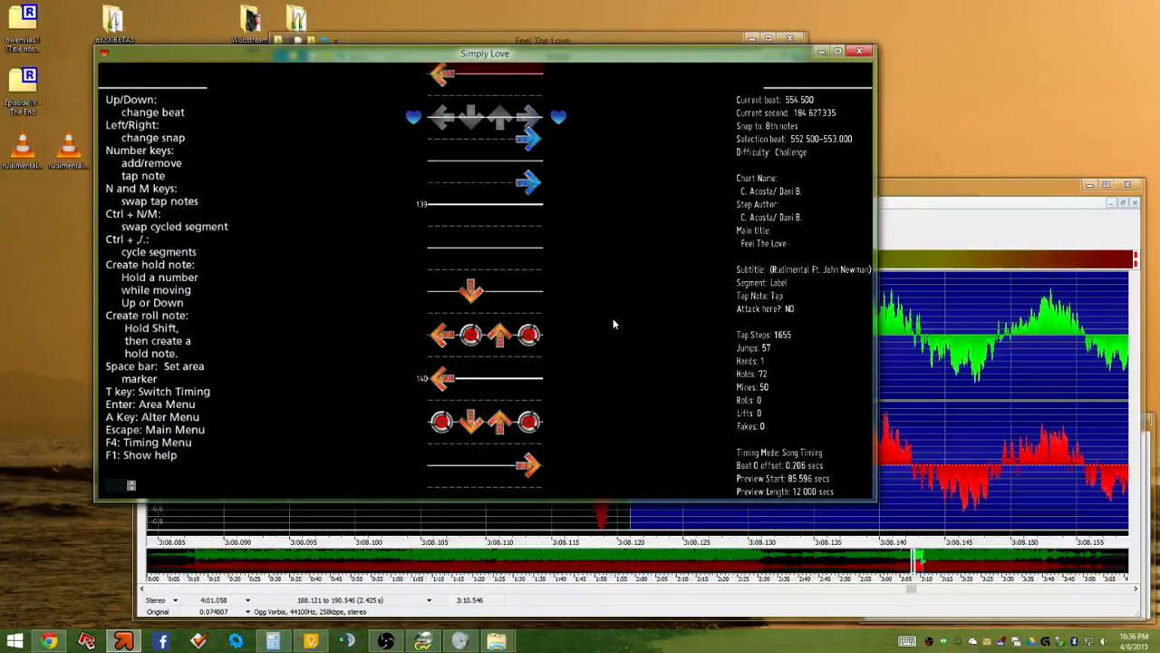
# Remove the right taps at beats 554.5 and 555.5 and place a left tap at beat 554
pyautogui.press('Up')
pyautogui.press('4')
pyautogui.press('Down')
pyautogui.press('Down')
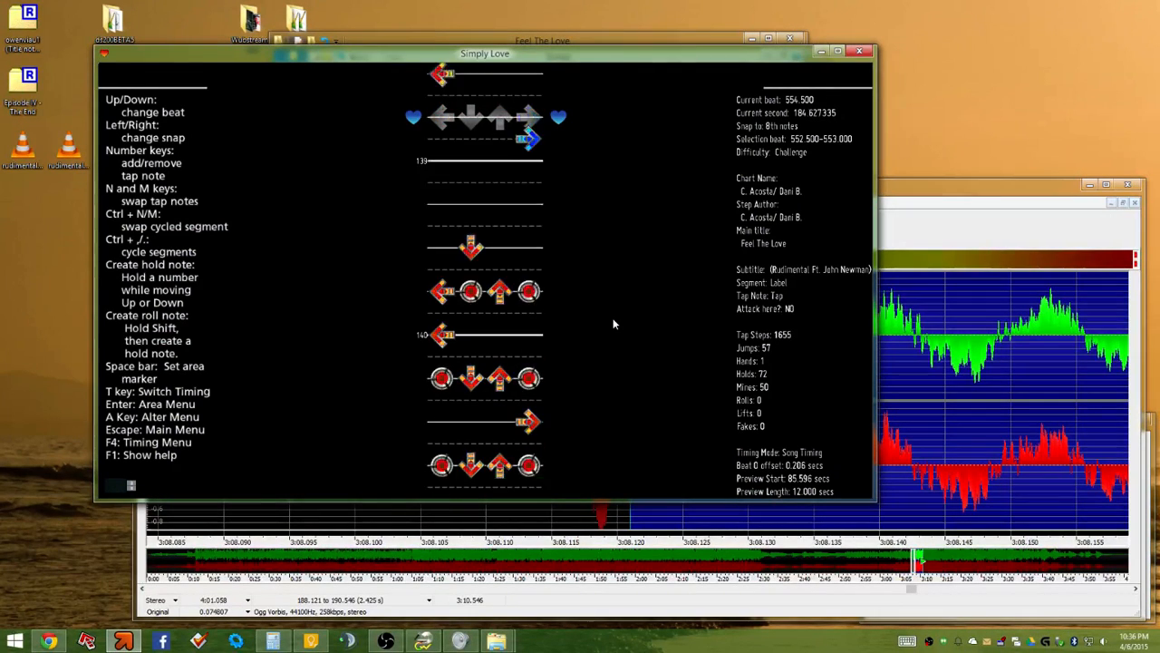
pyautogui.press('4')
pyautogui.press('Up')
pyautogui.press('Up')
pyautogui.press('Up')
pyautogui.press('Up')
pyautogui.press('Up')
pyautogui.press('Up')
pyautogui.press('Up')
pyautogui.press('Down')
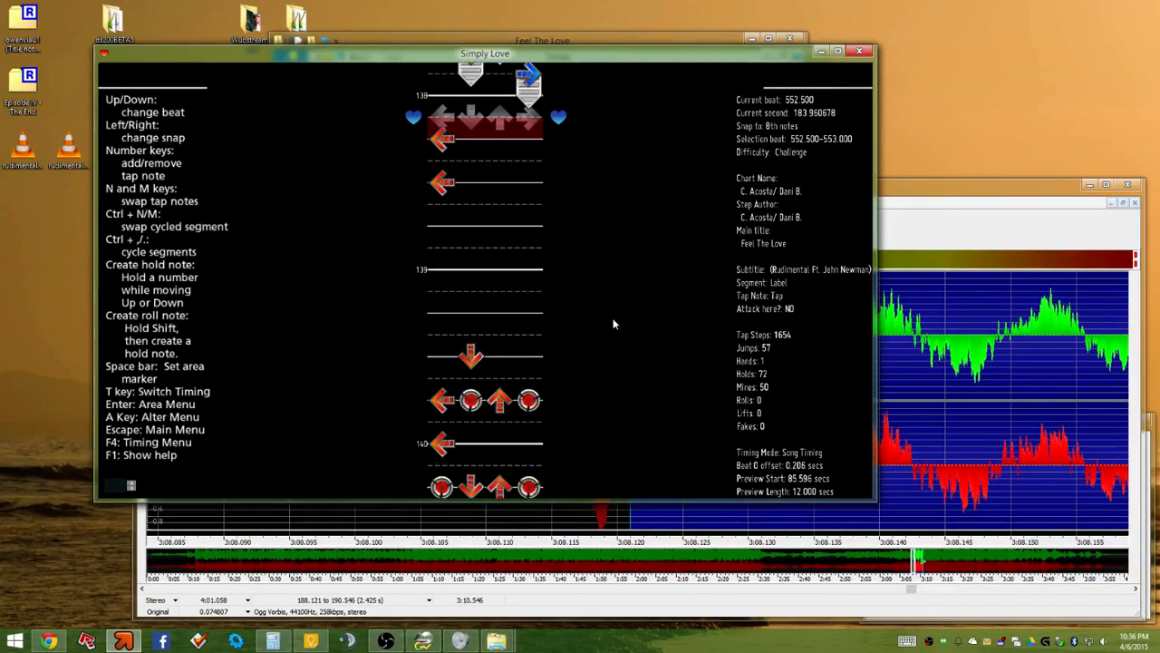
# Try a half-beat left hold from beat 552.5 to beat 553
pyautogui.press('Up')
pyautogui.press('Down')
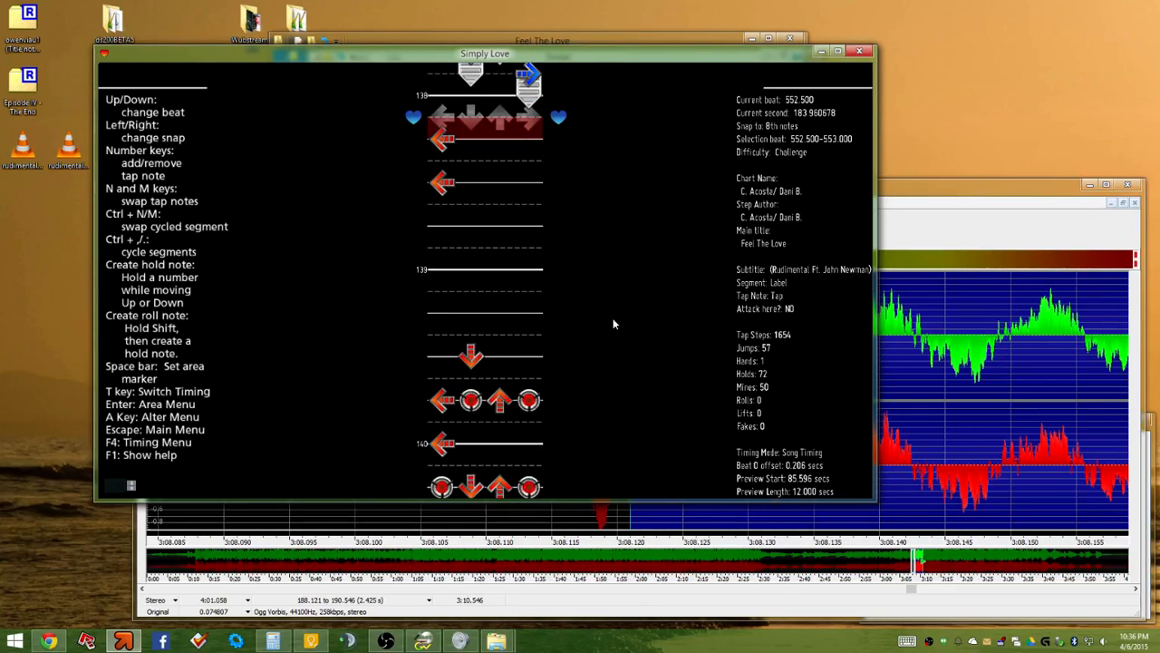
pyautogui.hotkey('1', 'Down')
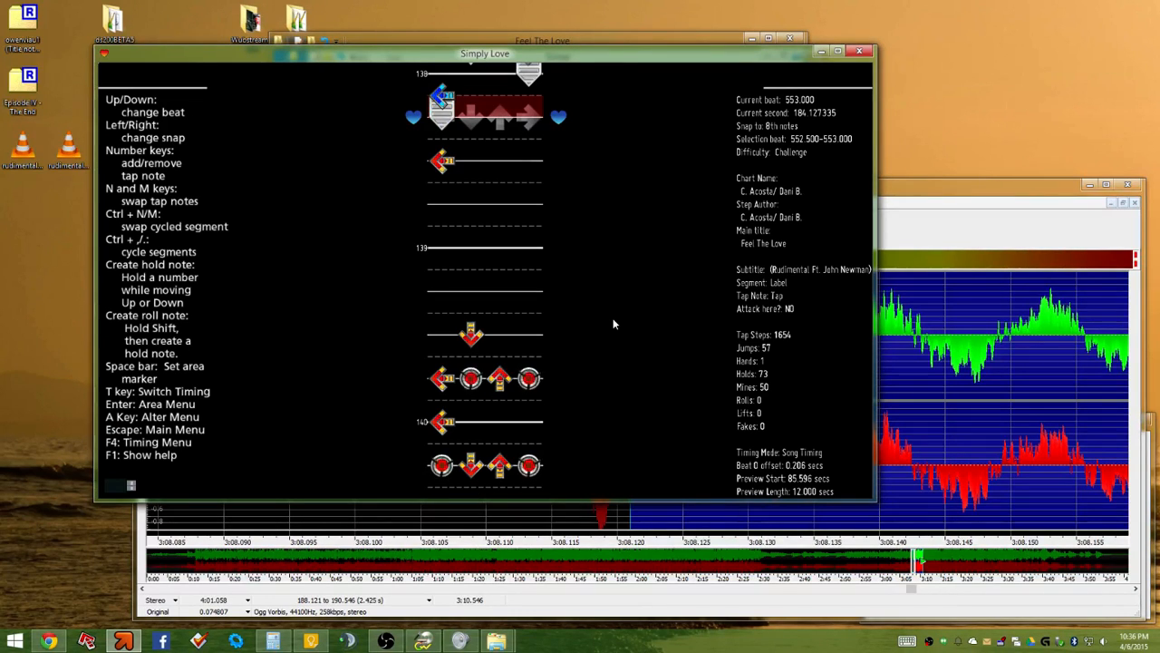
pyautogui.press('1')
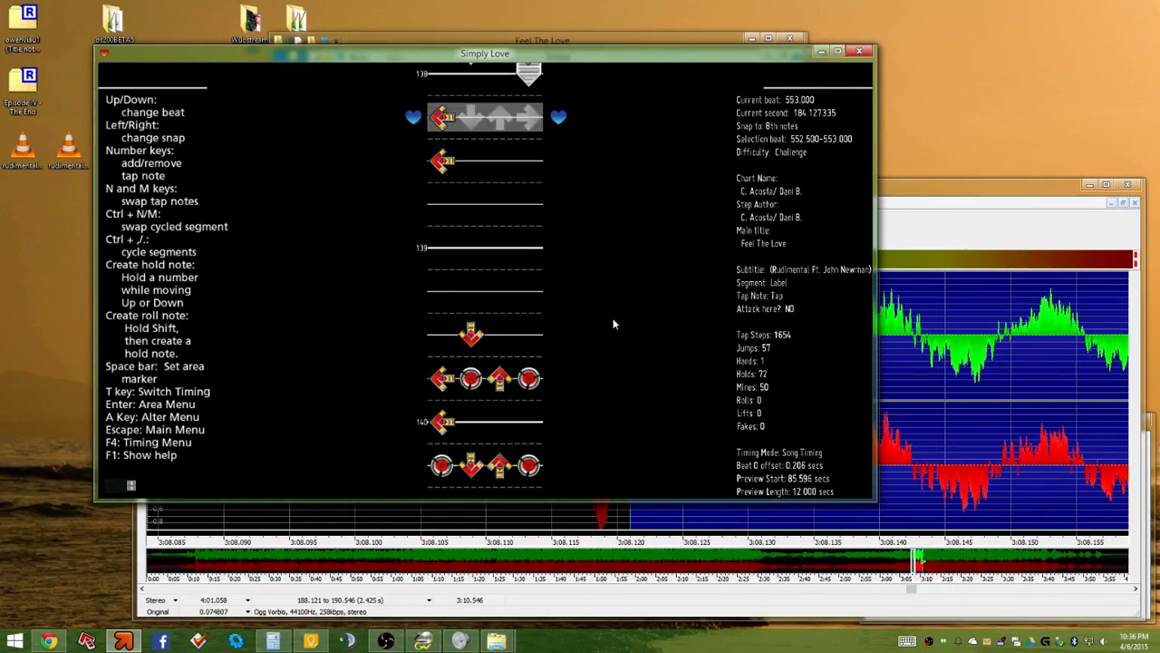
# Clear the area marker and make beat 553 a left-and-up jump and beat 554 a down-and-up jump
pyautogui.press('space')
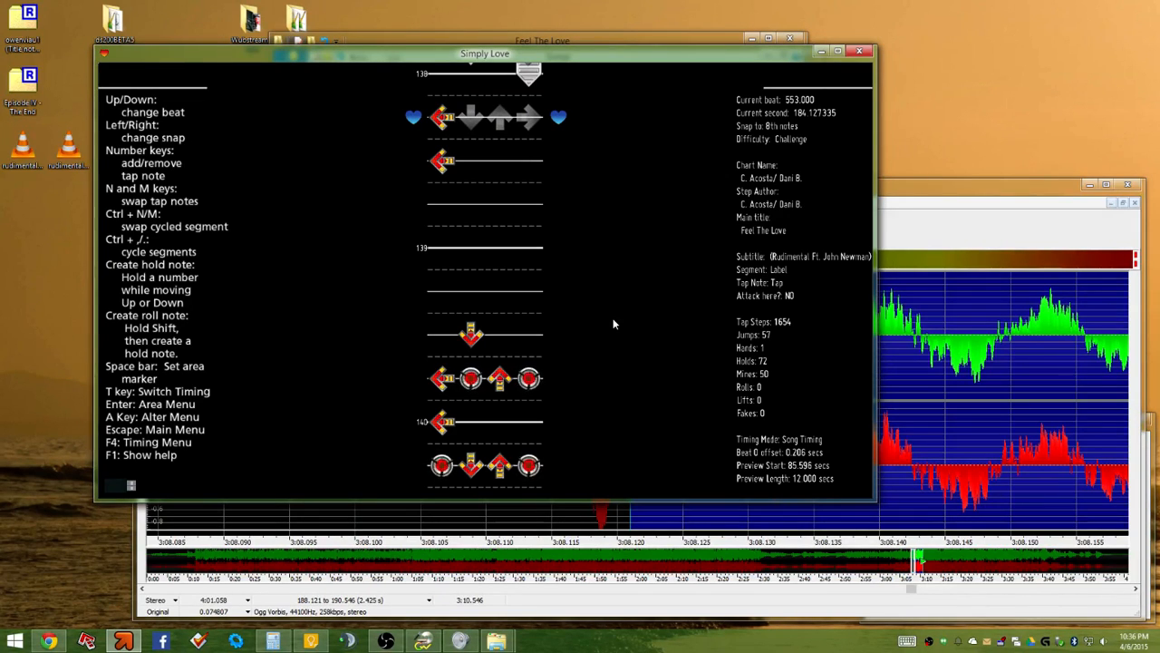
pyautogui.press('3')
pyautogui.press('Down')
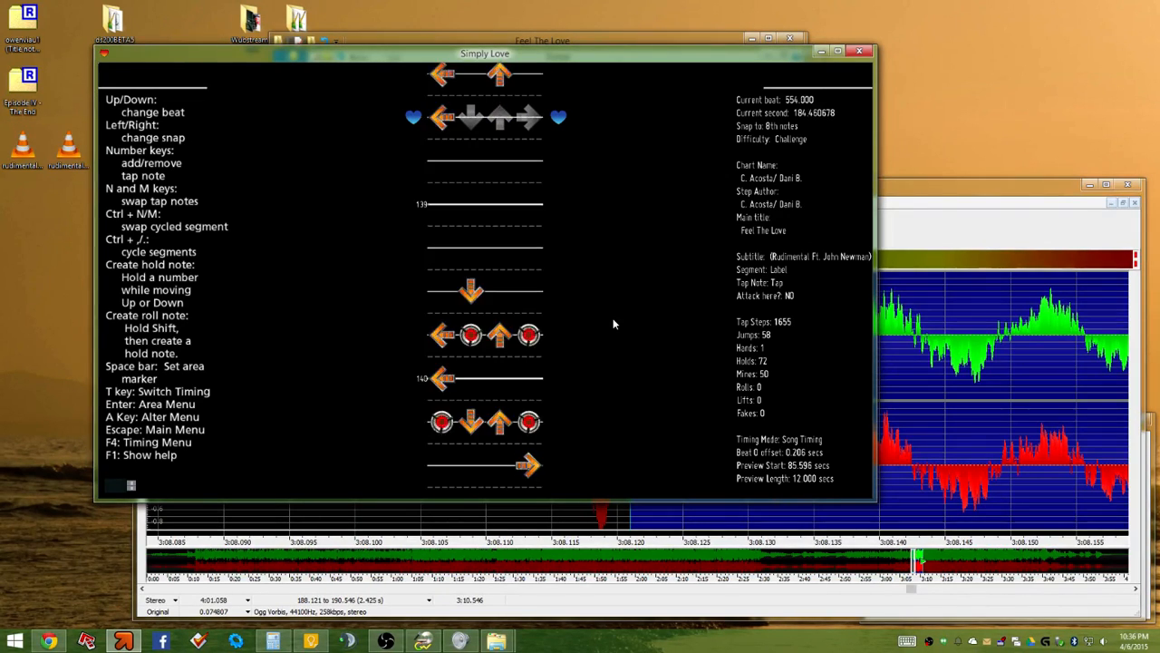
pyautogui.press('3')
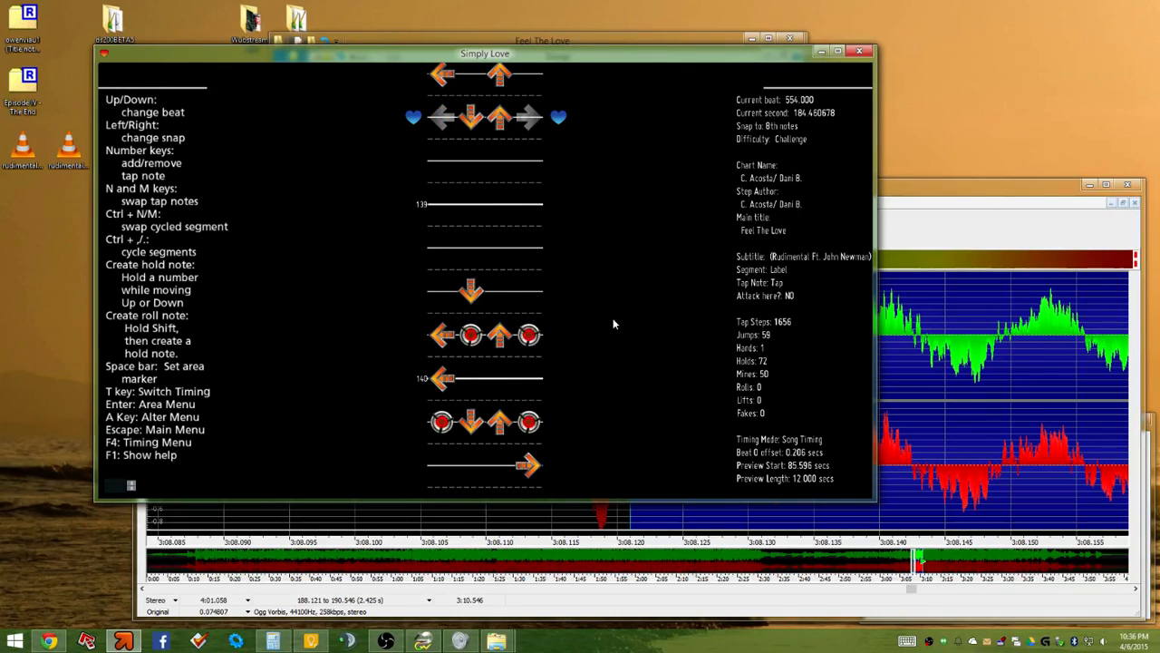
# Go back into the hold run and play it back through the jumps at beats 553 and 554
pyautogui.press('Up')
pyautogui.press('Up')
pyautogui.press('Up')
pyautogui.press('Up')
pyautogui.press('Up')
pyautogui.press('Up')
pyautogui.press('Up')
pyautogui.press('Up')
pyautogui.press('p')
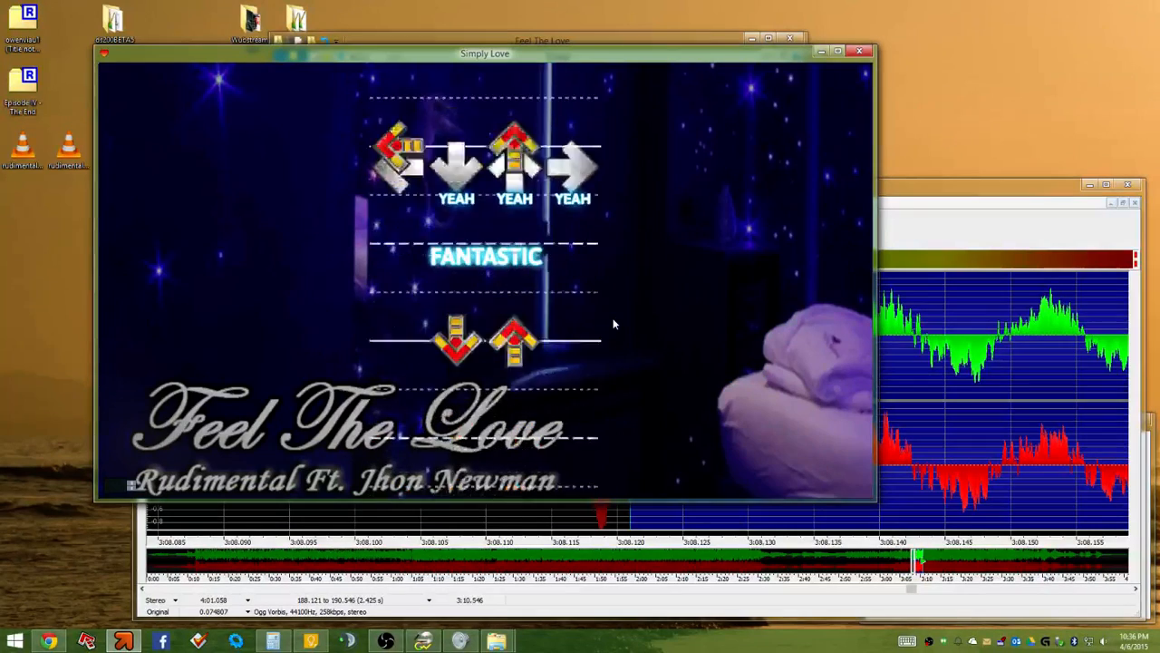
pyautogui.press('Escape')
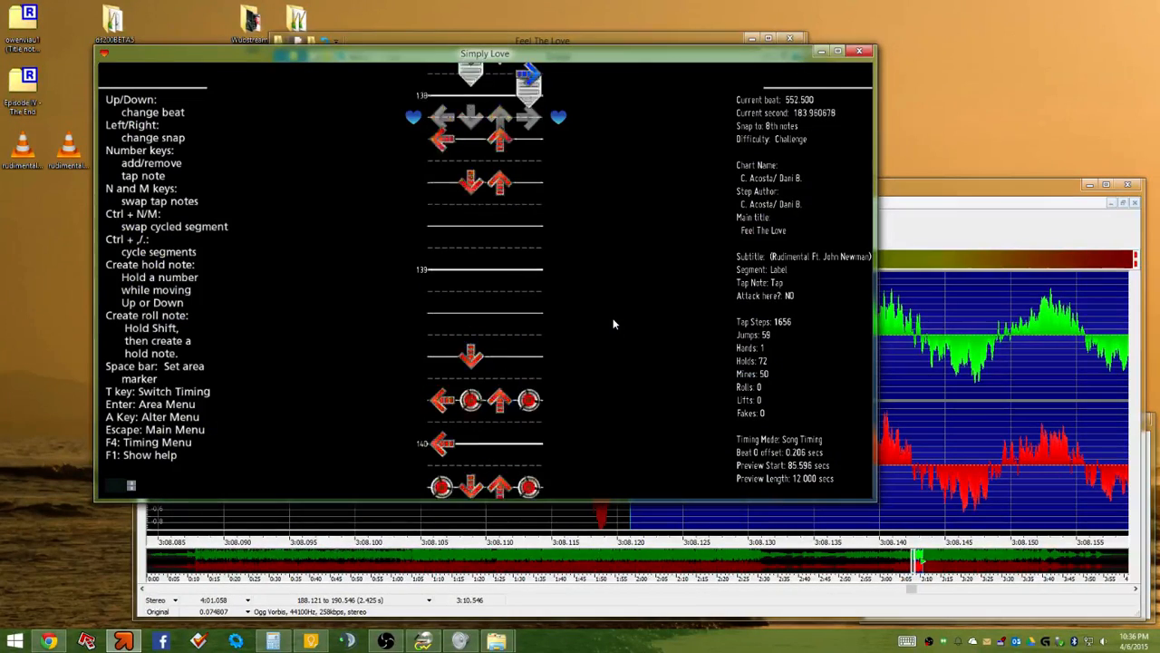
# Review the holds and jumps from beat 548.5 up to the down-and-up jump at beat 554
pyautogui.press('Up')
pyautogui.press('Up')
pyautogui.press('Up')
pyautogui.press('Up')
pyautogui.press('Up')
pyautogui.press('Up')
pyautogui.press('Up')
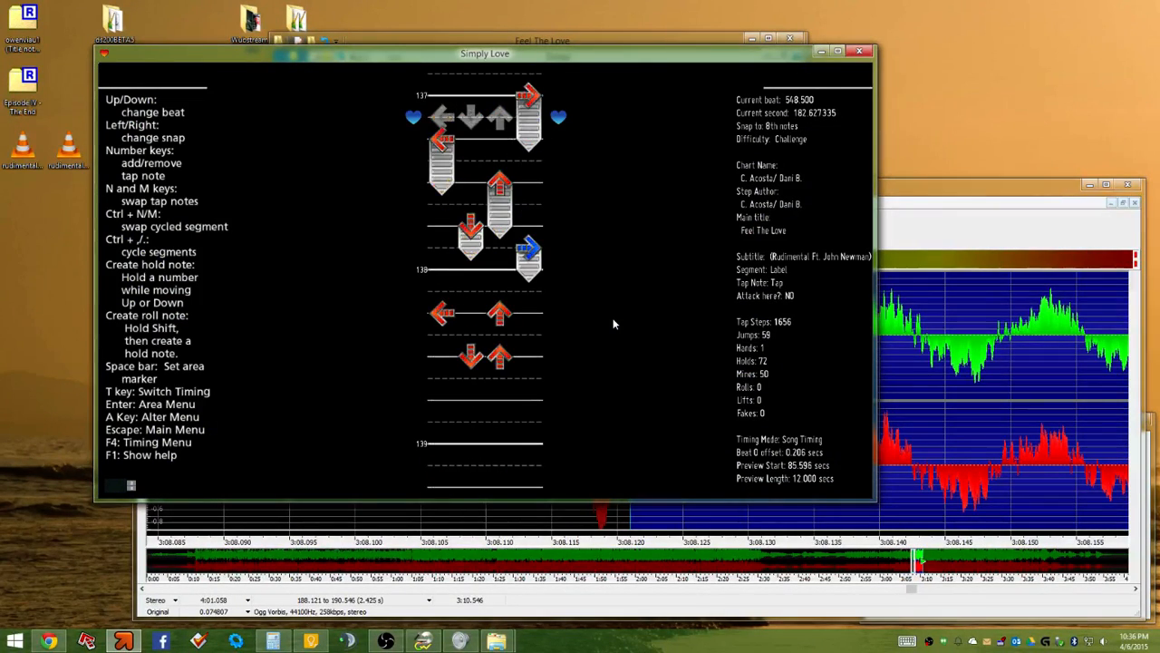
pyautogui.press('Down')
pyautogui.press('Down')
pyautogui.press('Down')
pyautogui.press('Down')
pyautogui.press('Down')
pyautogui.press('Down')
pyautogui.press('Down')
pyautogui.press('Down')
pyautogui.press('Down')
pyautogui.press('Down')
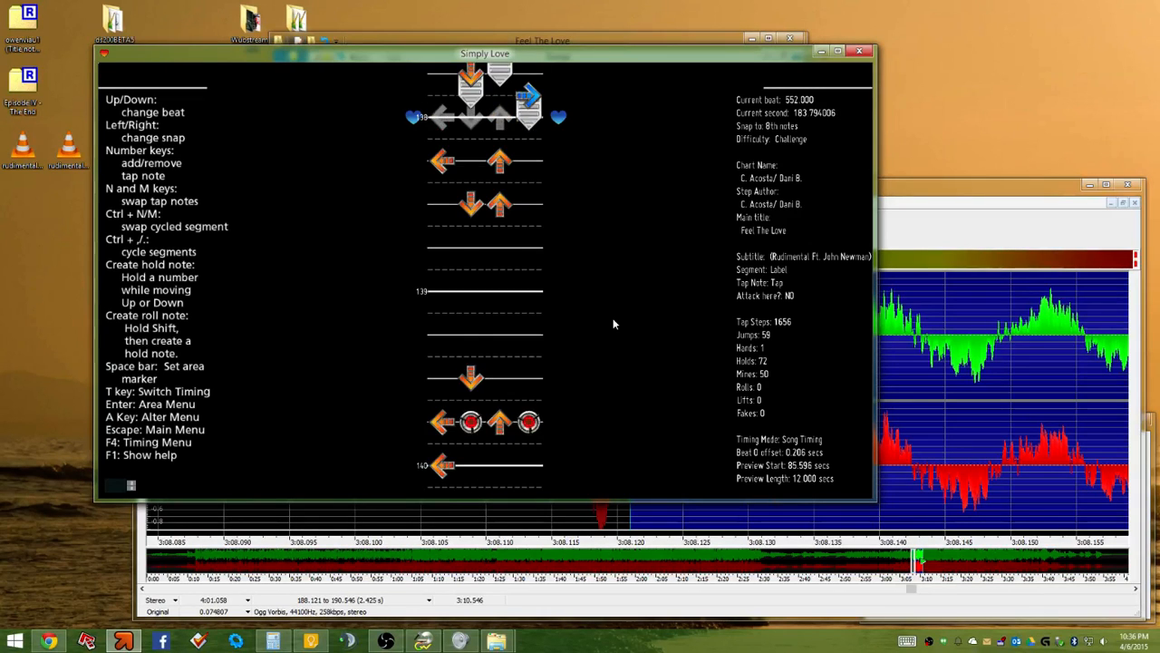
pyautogui.press('Down')
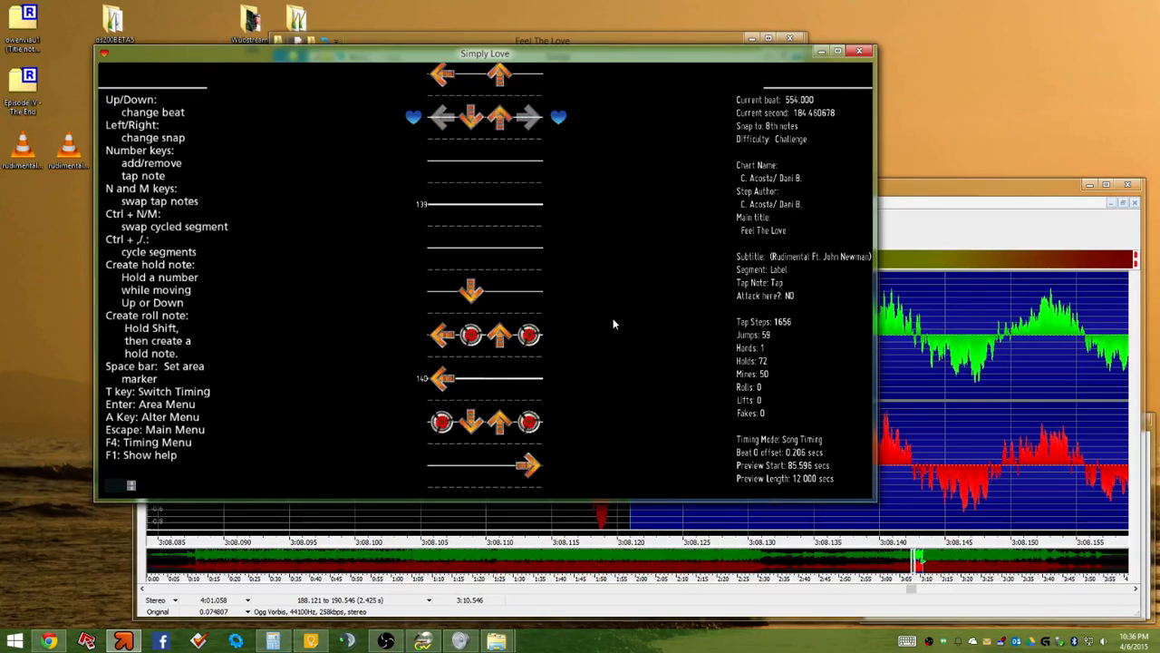
# Step back through the jumps at beats 553 and 554 and play the passage again
pyautogui.press('Up')
pyautogui.press('Up')
pyautogui.press('Up')
pyautogui.press('Down')
pyautogui.press('Down')
pyautogui.press('Down')
pyautogui.press('Down')
pyautogui.press('Up')
pyautogui.press('Up')
pyautogui.press('Up')
pyautogui.press('p')
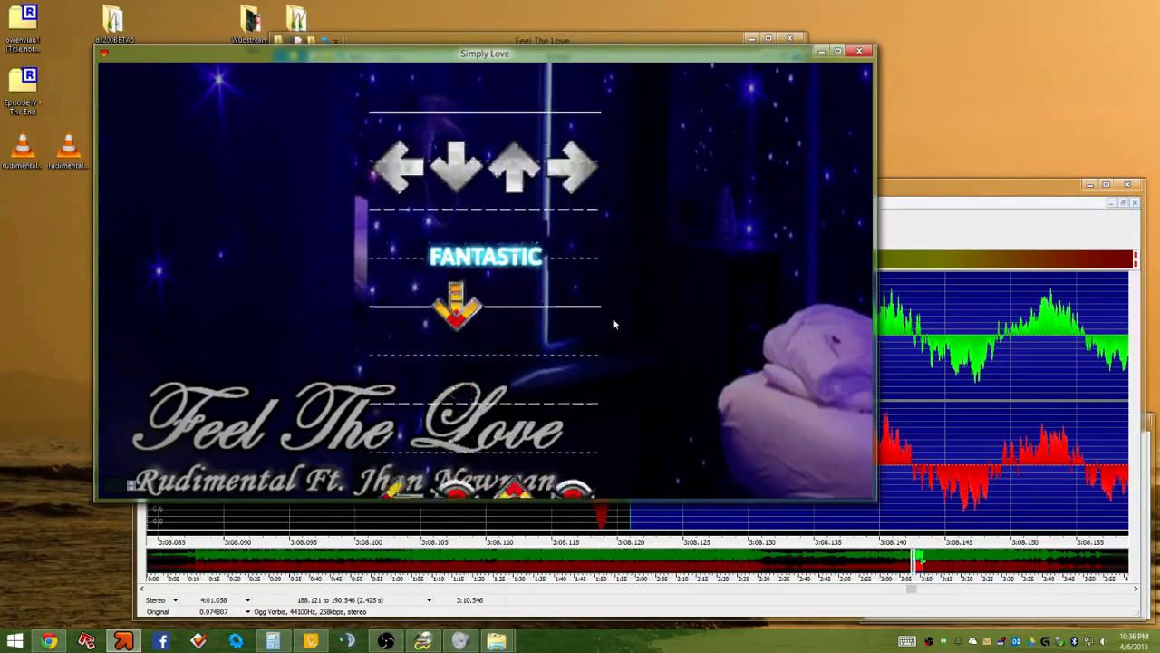
pyautogui.press('Escape')
# Set the snap to 16th notes, try the left-and-up jump at beat 552.75 instead of 553, and play it back
pyautogui.press('Down')
pyautogui.press('Right')
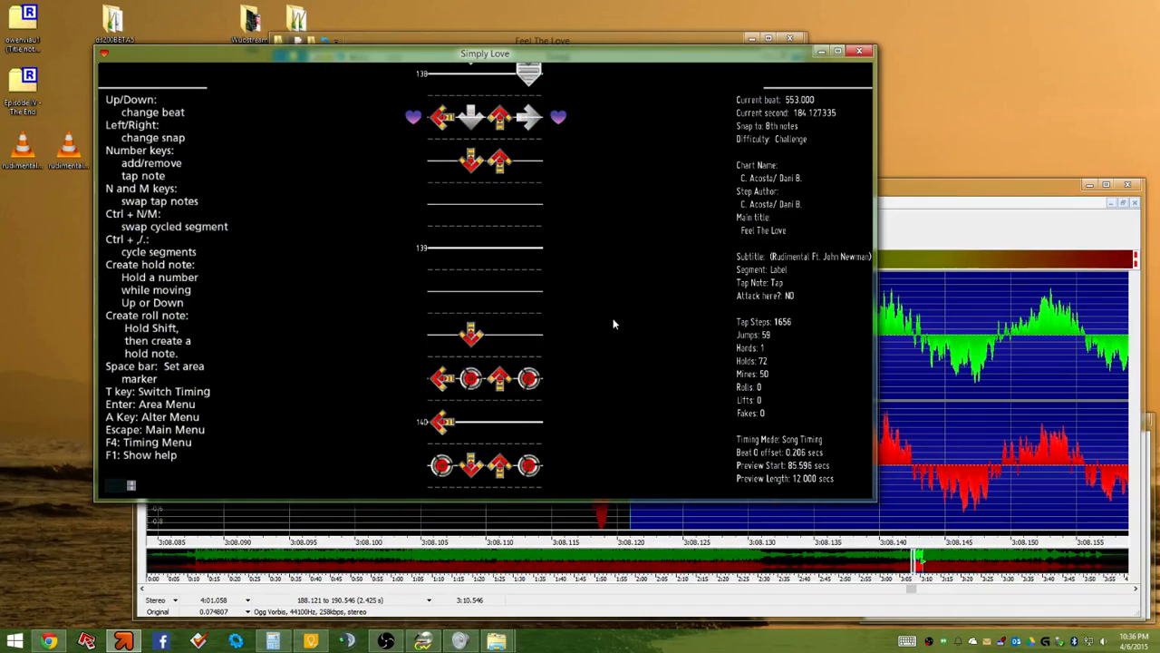
pyautogui.press('Right')
pyautogui.press('Up')
pyautogui.press('1')
pyautogui.press('3')
pyautogui.press('Down')
pyautogui.press('1')
pyautogui.press('3')
pyautogui.press('Up')
pyautogui.press('p')
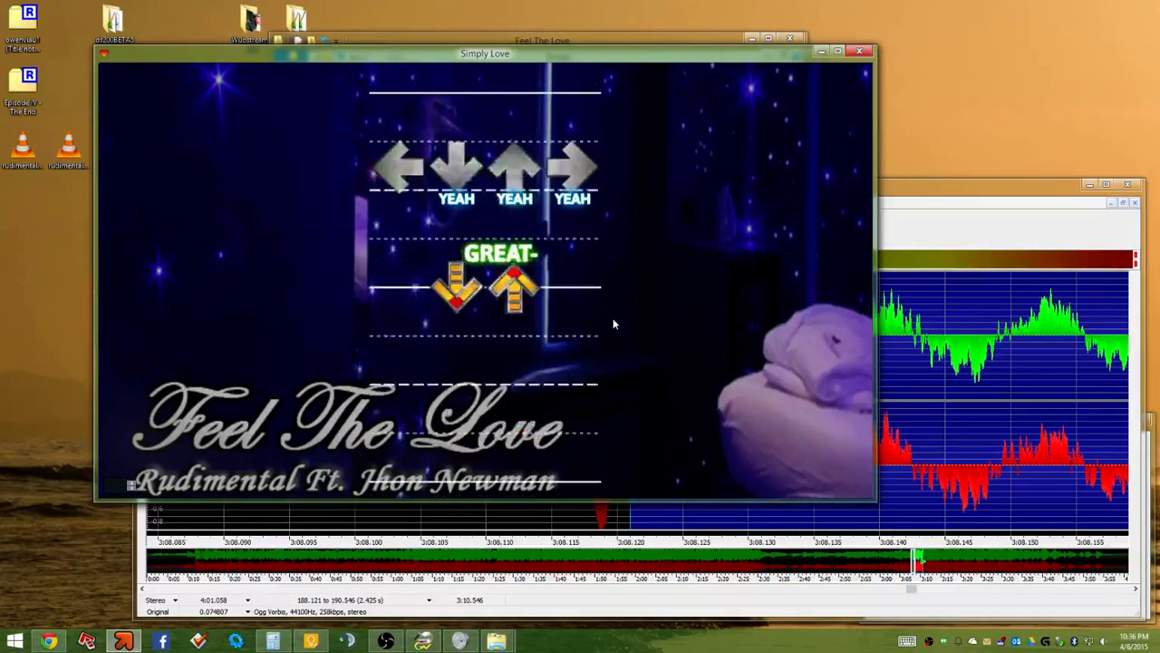
pyautogui.press('Escape')
pyautogui.press('Down')
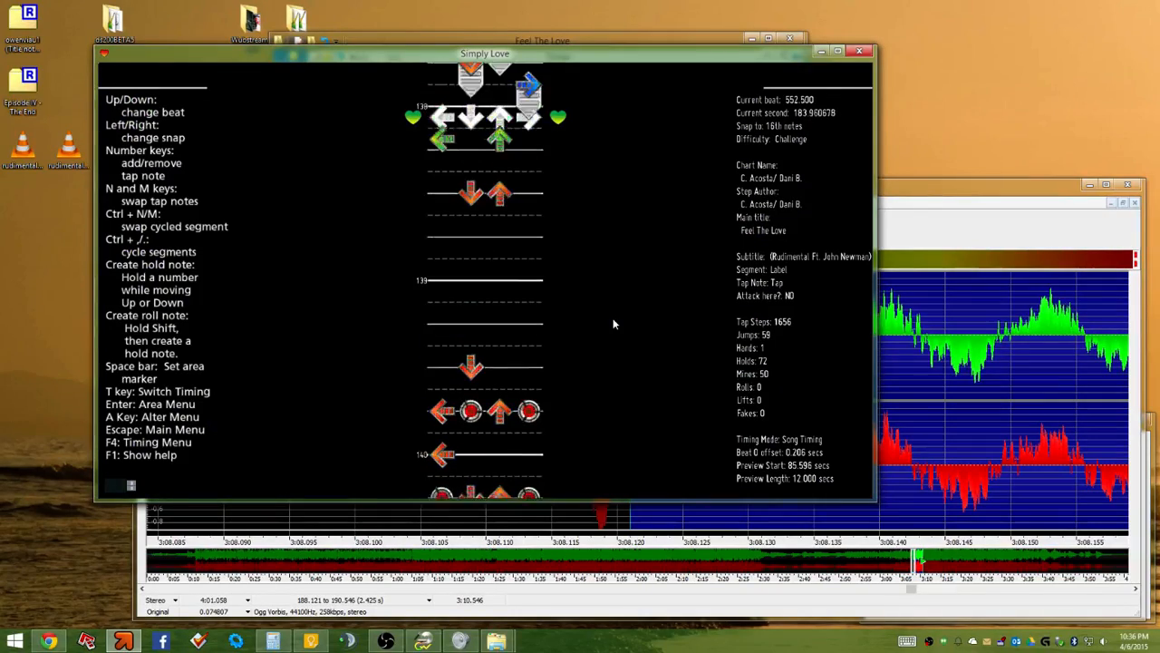
pyautogui.press('p')
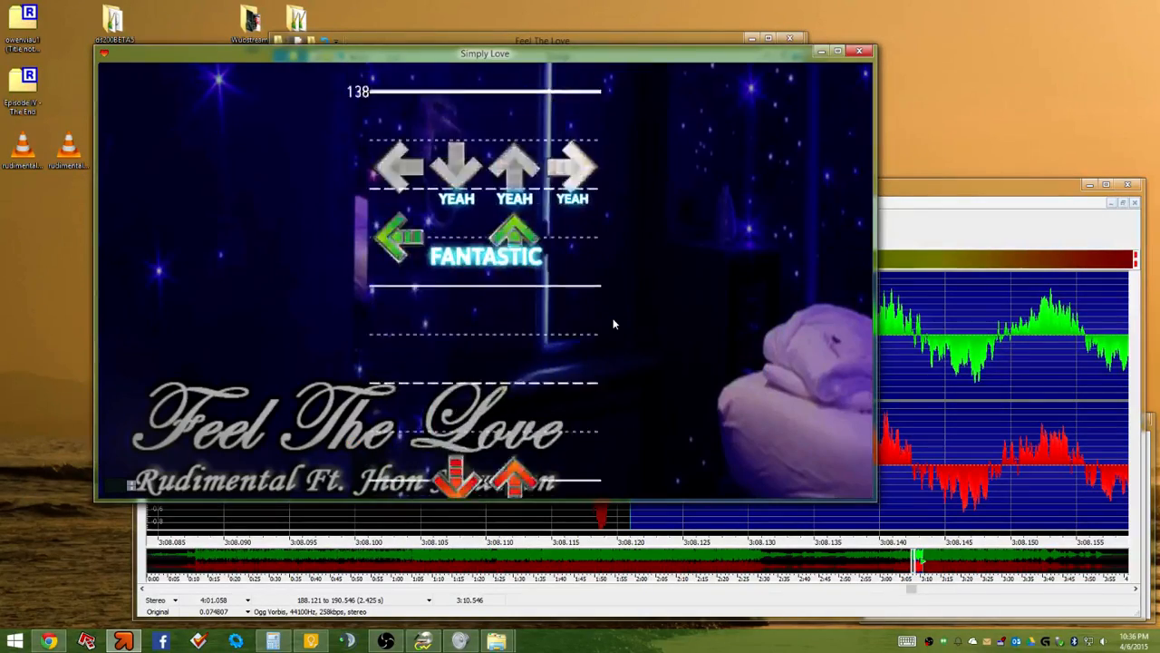
pyautogui.press('Escape')
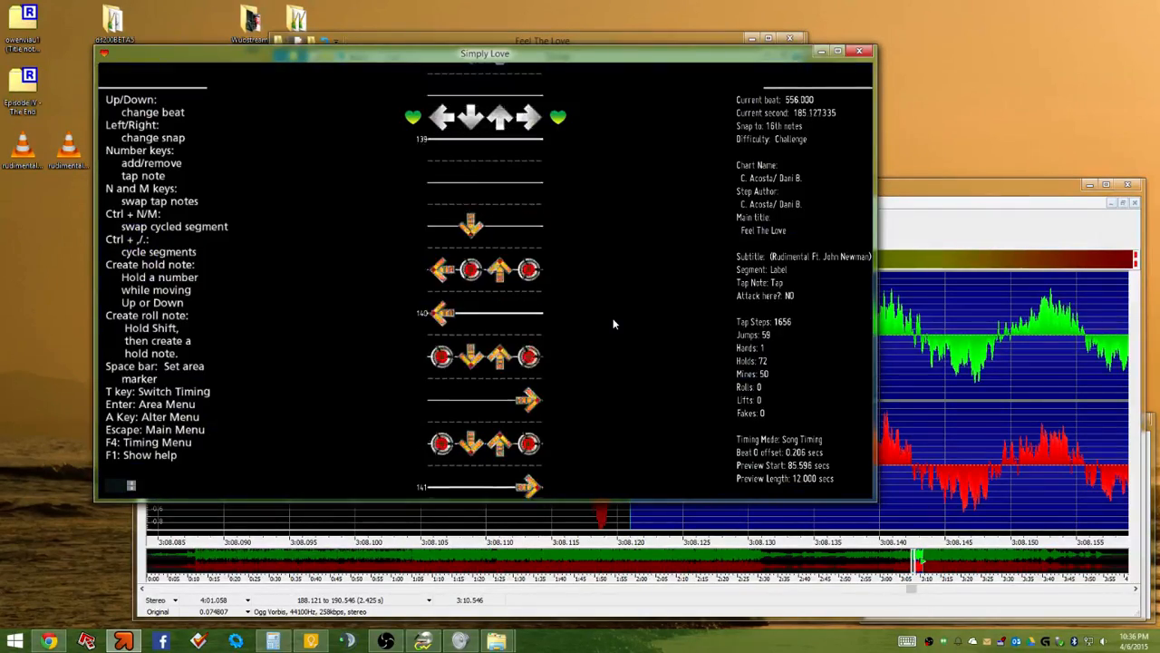
# Move the left-and-up jump from beat 552.75 back to beat 553
pyautogui.press('Down')
pyautogui.press('Down')
pyautogui.press('Down')
pyautogui.press('Down')
pyautogui.press('Down')
pyautogui.press('Down')
pyautogui.press('Down')
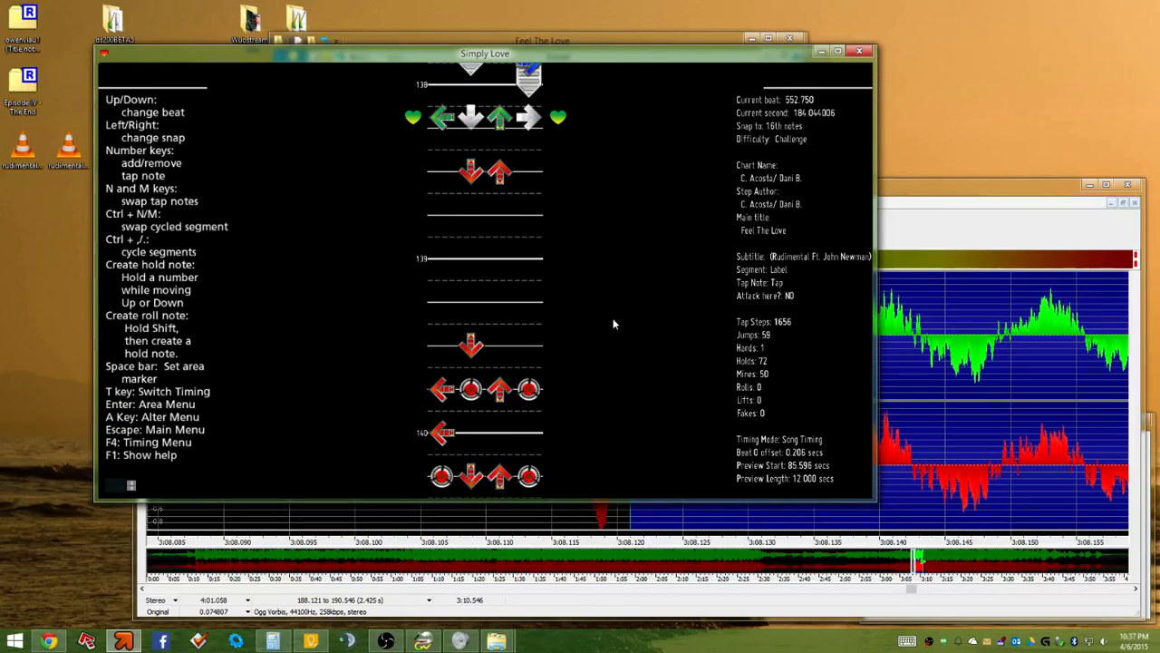
pyautogui.press('Down')
pyautogui.press('Down')
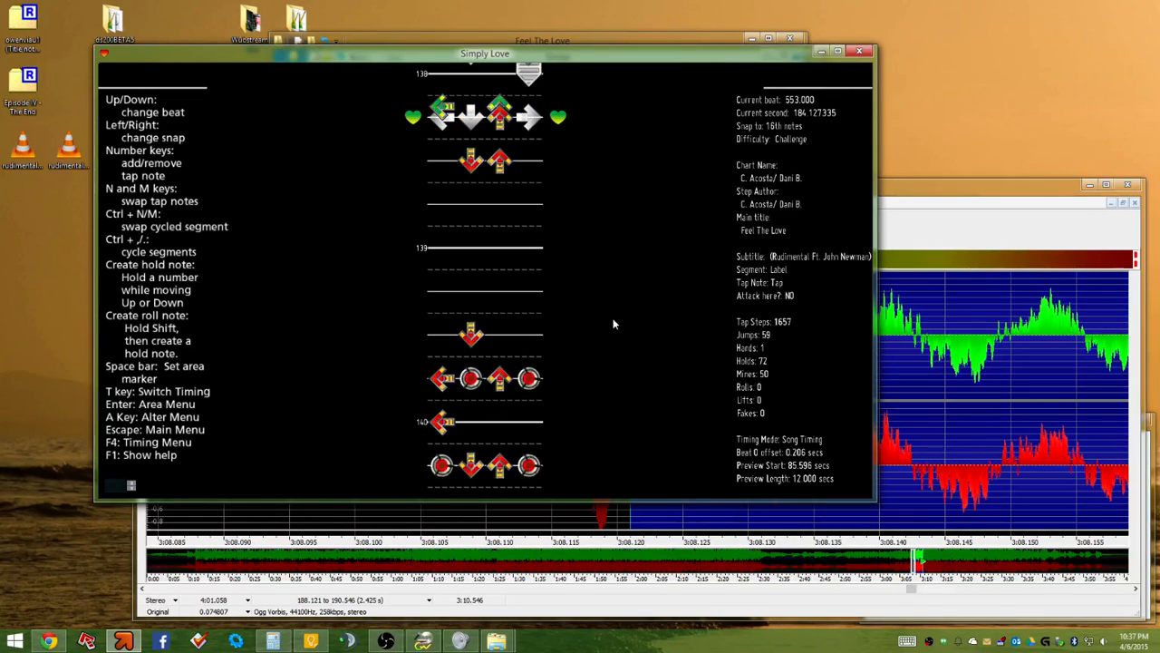
pyautogui.press('Up')
pyautogui.press('Up')
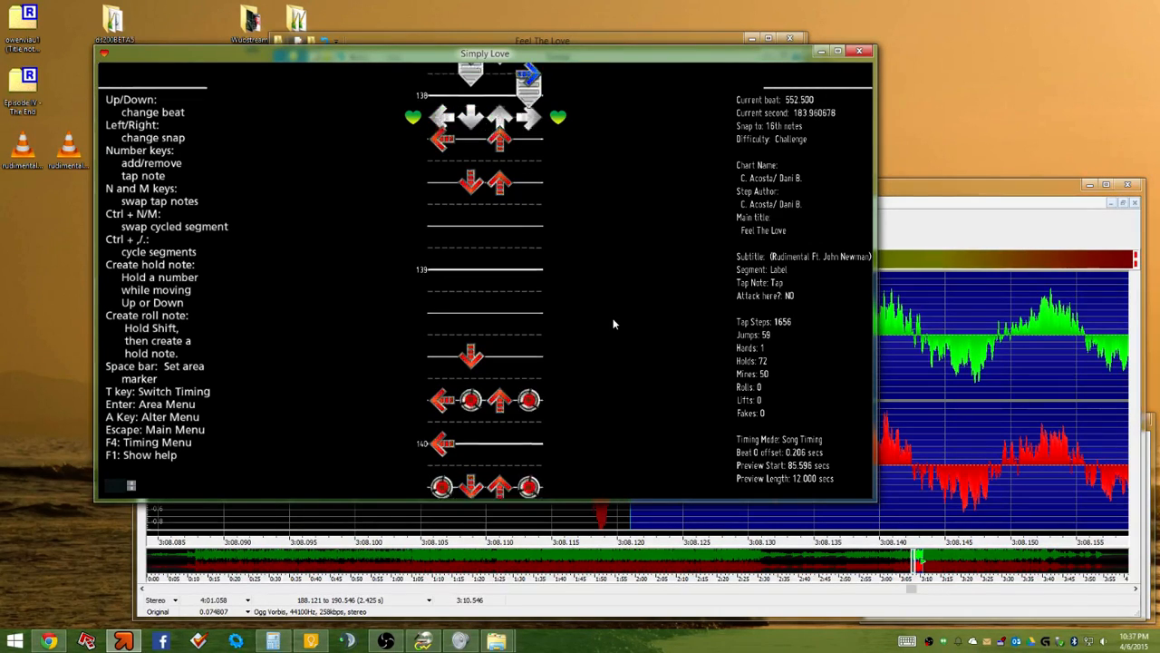
pyautogui.press('Down')
pyautogui.press('Down')
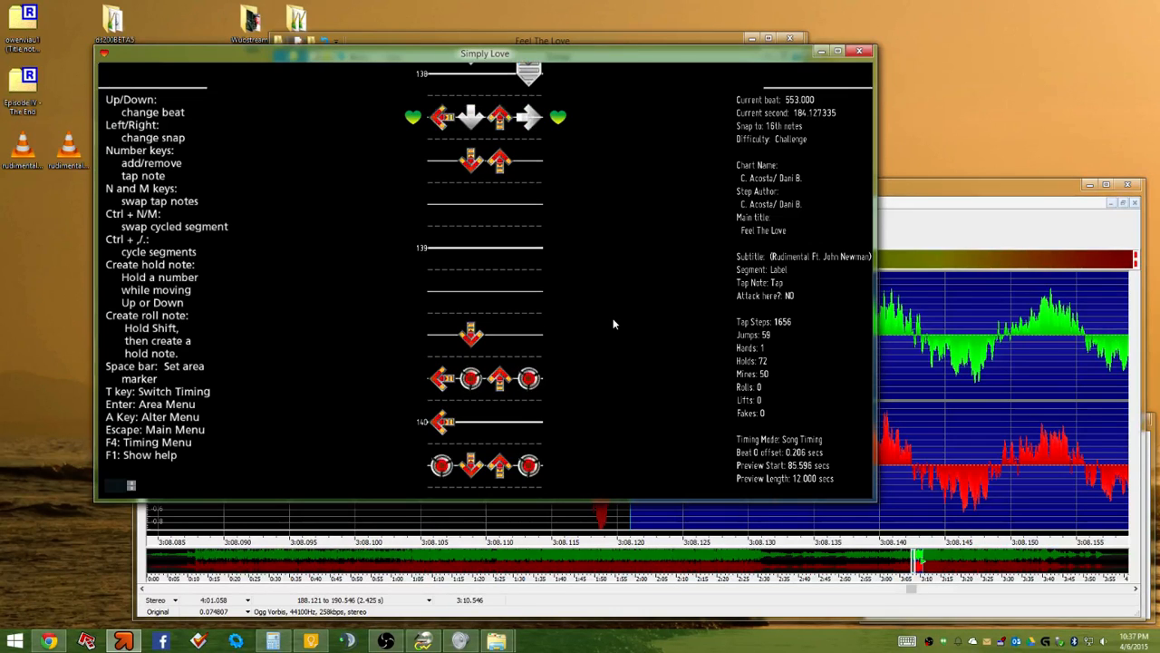
# Try a single down arrow at beat 553, and put the left-and-up jump back in its place
pyautogui.press('1')
pyautogui.press('3')
pyautogui.press('2')
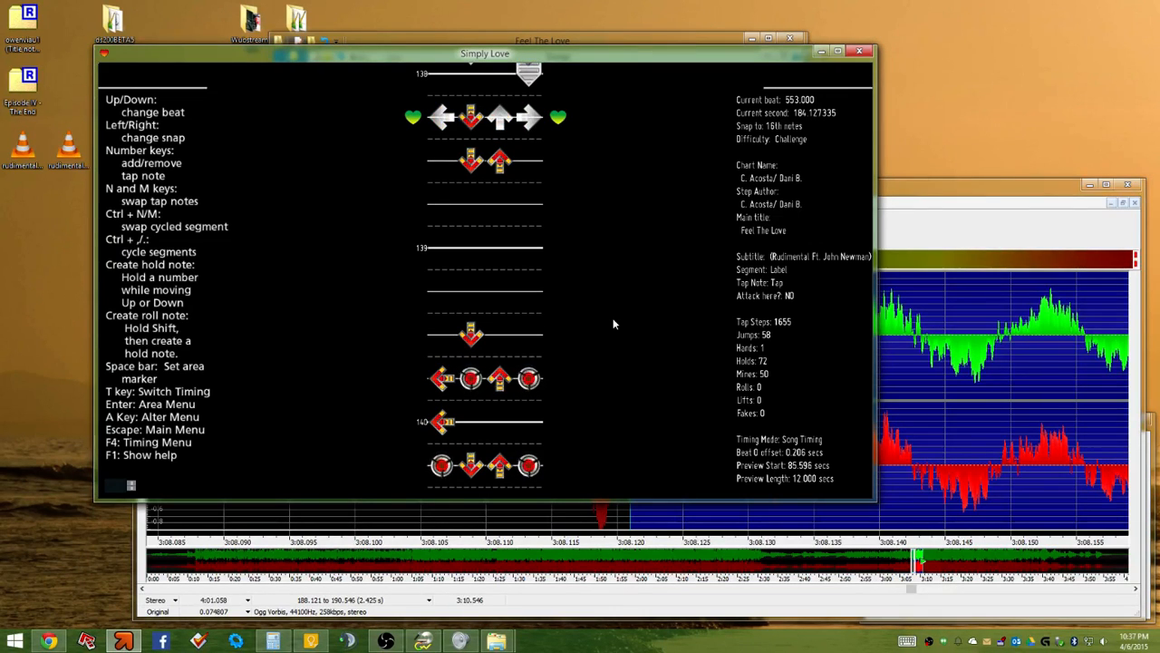
pyautogui.press('Up')
pyautogui.press('Down')
pyautogui.press('1')
pyautogui.press('3')
pyautogui.press('2')
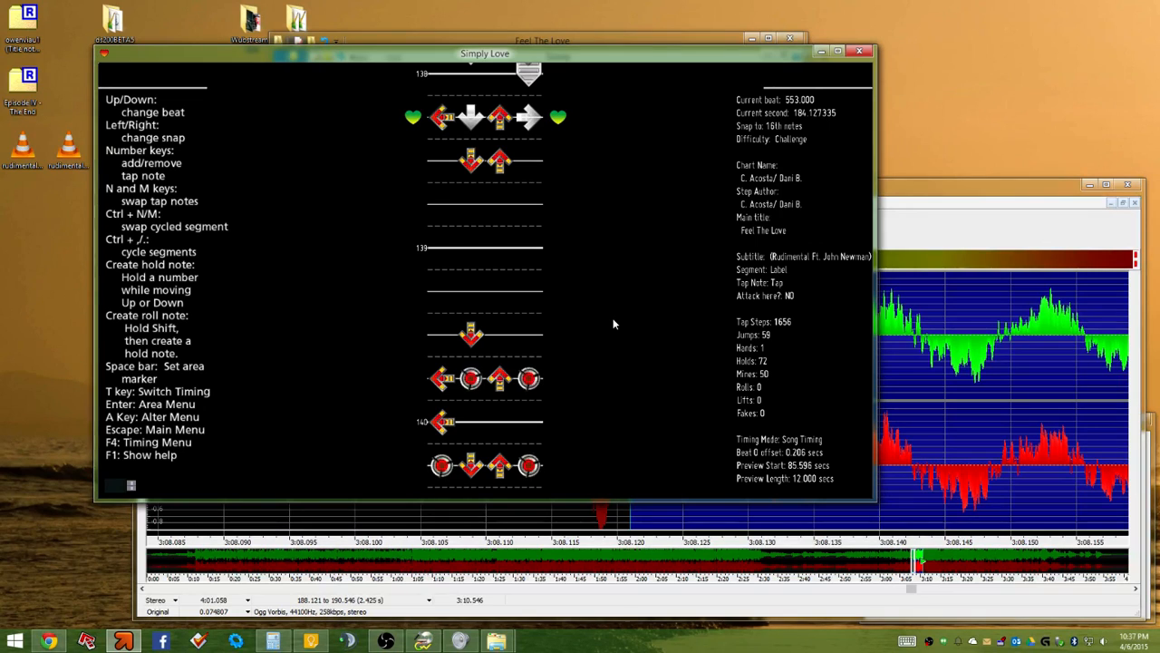
# Replace the jumps at beats 553 and 554 with a single left arrow on each beat
pyautogui.press('1')
pyautogui.press('3')
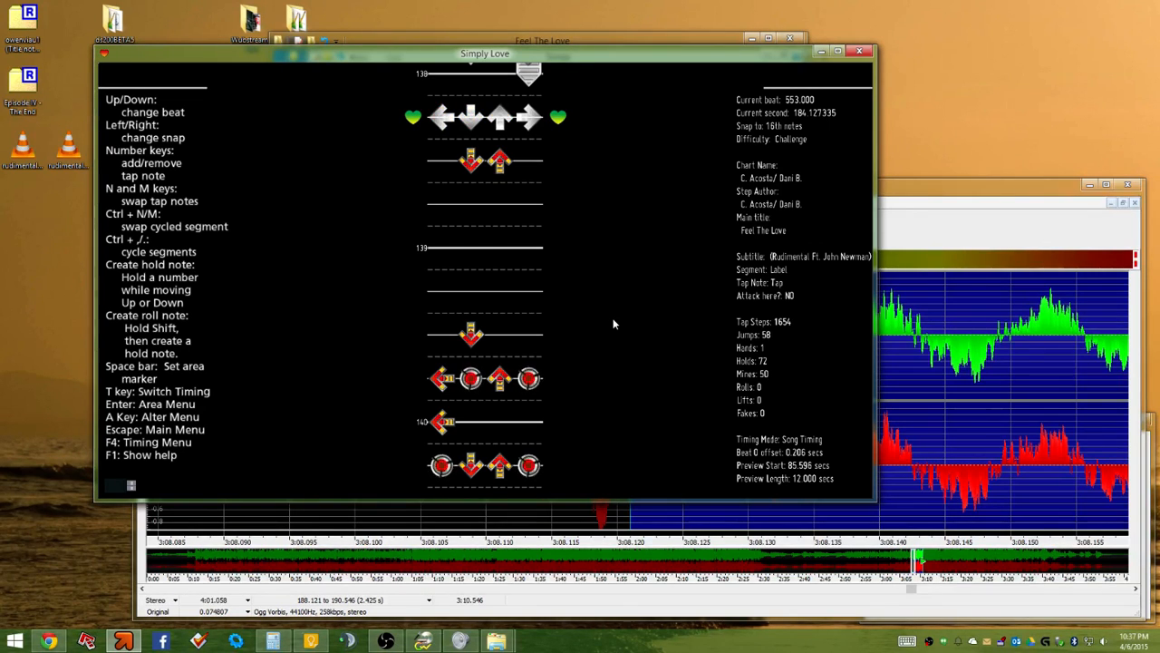
pyautogui.press('Down')
pyautogui.press('Down')
pyautogui.press('Down')
pyautogui.press('Down')
pyautogui.press('1')
pyautogui.press('2')
pyautogui.press('3')
pyautogui.press('Up')
pyautogui.press('Up')
pyautogui.press('Up')
pyautogui.press('Up')
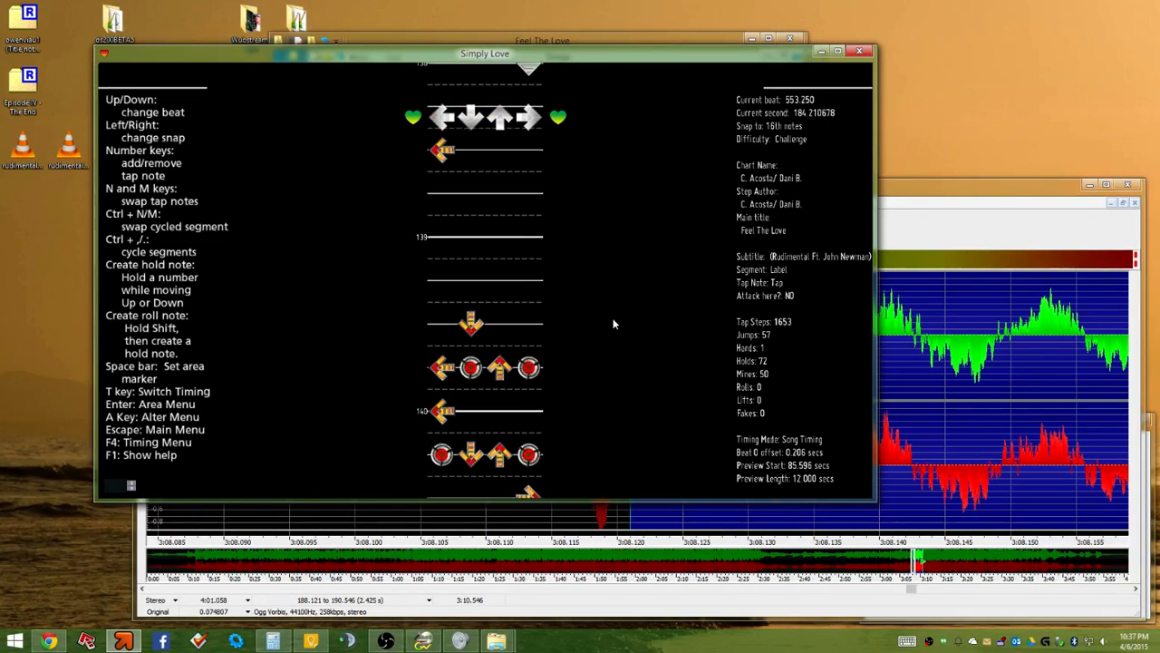
pyautogui.press('1')
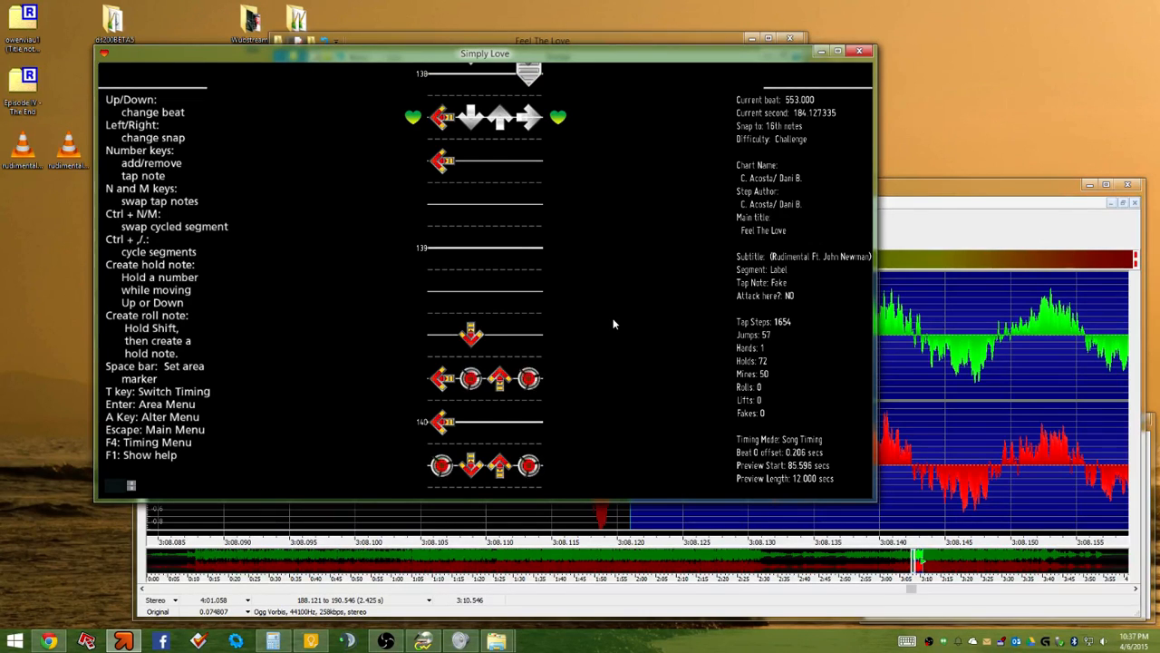
# Change the note type to Mine and replace the left arrows at beats 553 and 554 with left mines
pyautogui.press('1')
pyautogui.press('1')
pyautogui.press('Down')
pyautogui.press('Down')
pyautogui.press('Down')
pyautogui.press('Down')
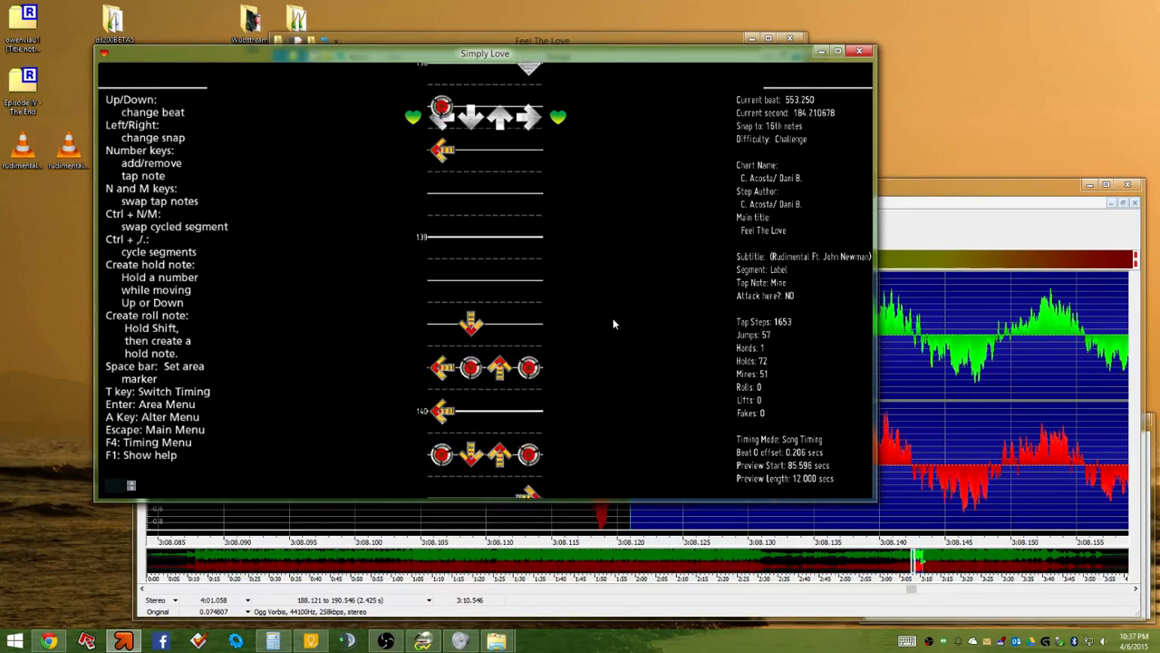
pyautogui.press('1')
pyautogui.press('1')
# Set an area marker at beat 551.5 and play the chart through the left mines at beats 553 and 554
pyautogui.press('Up')
pyautogui.press('Up')
pyautogui.press('Up')
pyautogui.press('Up')
pyautogui.press('Up')
pyautogui.press('Up')
pyautogui.press('Up')
pyautogui.press('Up')
pyautogui.press('Up')
pyautogui.press('Up')
pyautogui.press('space')
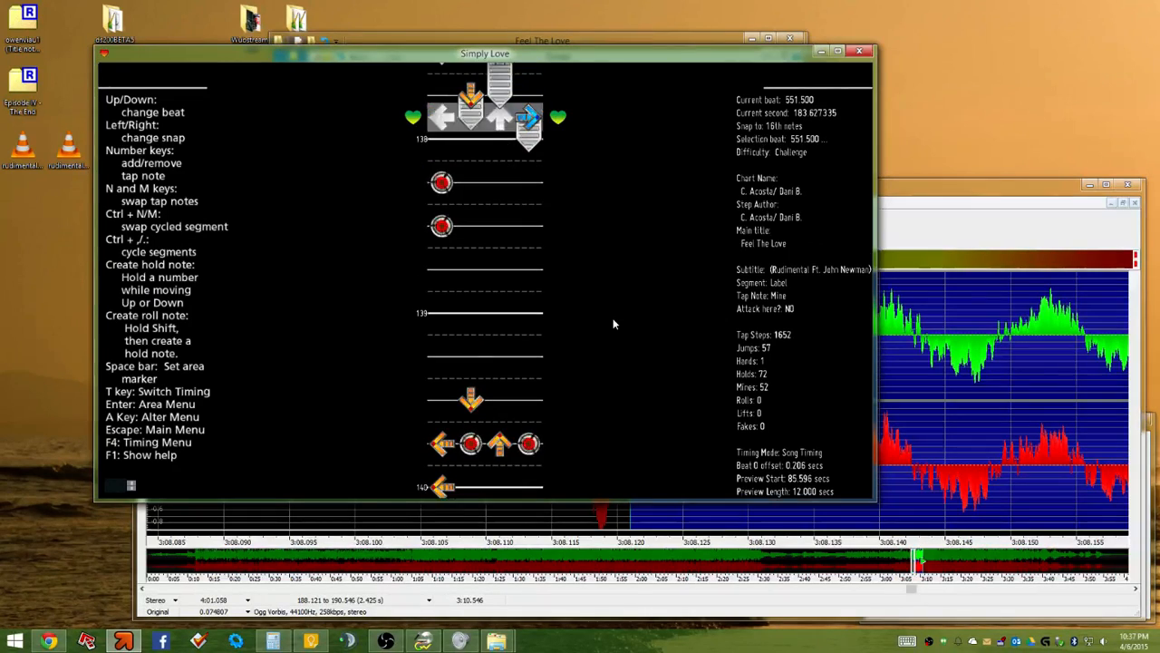
pyautogui.press('p')
pyautogui.press('Up')
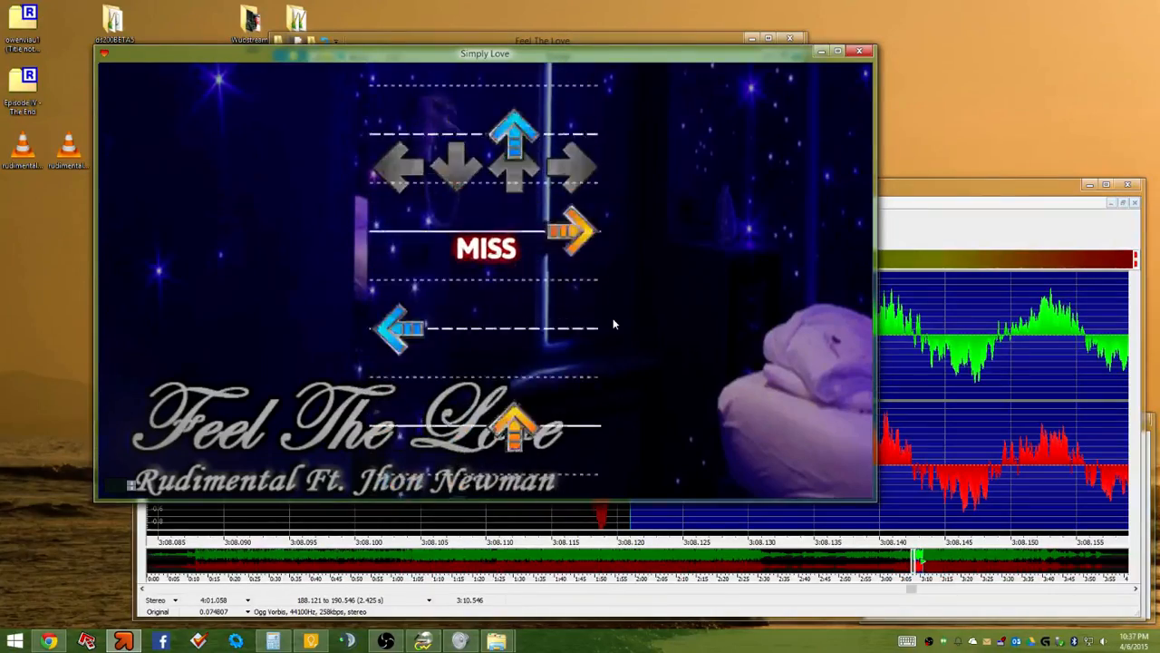
pyautogui.press('Escape')
# Play the stream past measure 143 and go back to its start at beat 564
pyautogui.press('Up')
pyautogui.press('Up')
pyautogui.press('Up')
pyautogui.press('Up')
pyautogui.press('Up')
pyautogui.press('Up')
pyautogui.press('Up')
pyautogui.press('Up')
pyautogui.press('p')
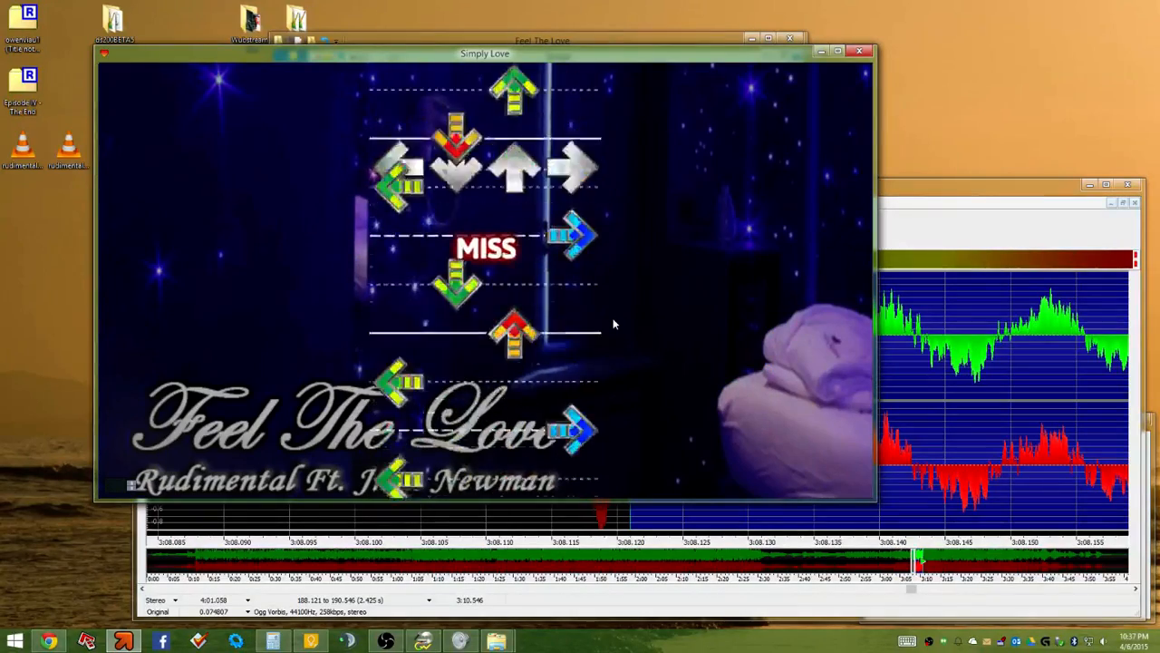
pyautogui.press('Up')
pyautogui.press('Up')
pyautogui.press('Up')
pyautogui.press('Up')
pyautogui.press('Up')
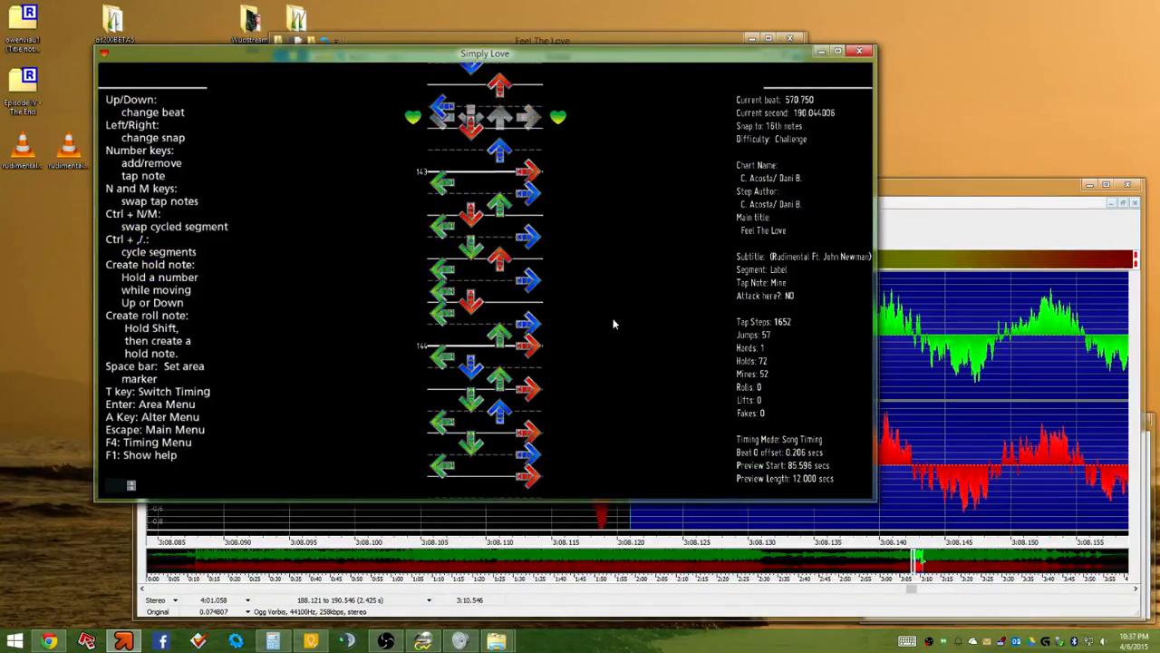
pyautogui.press('Up')
pyautogui.press('Up')
pyautogui.press('Up')
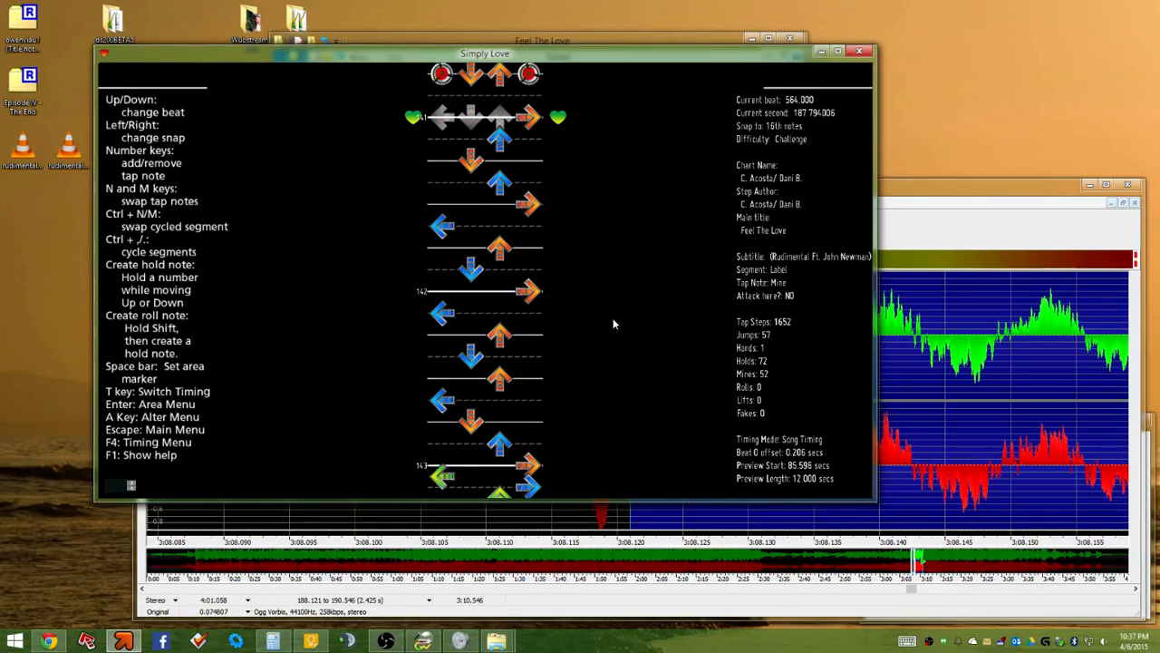
# Replay the stream from beat 564 into measure 143 and return to beat 564
pyautogui.press('p')
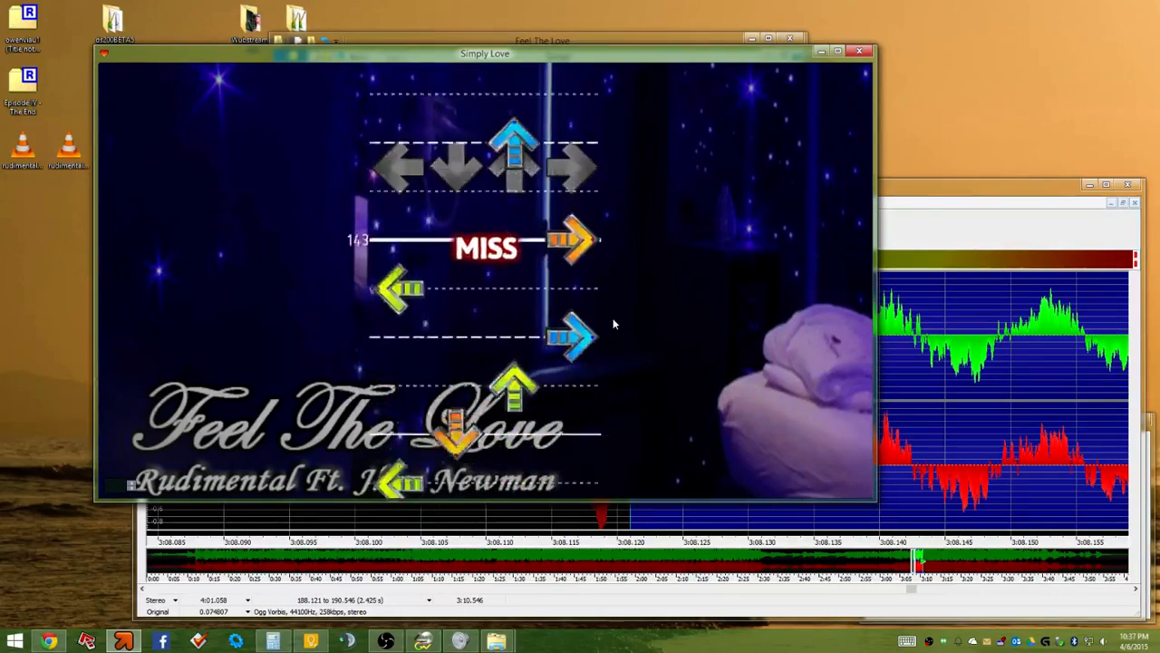
pyautogui.press('Escape')
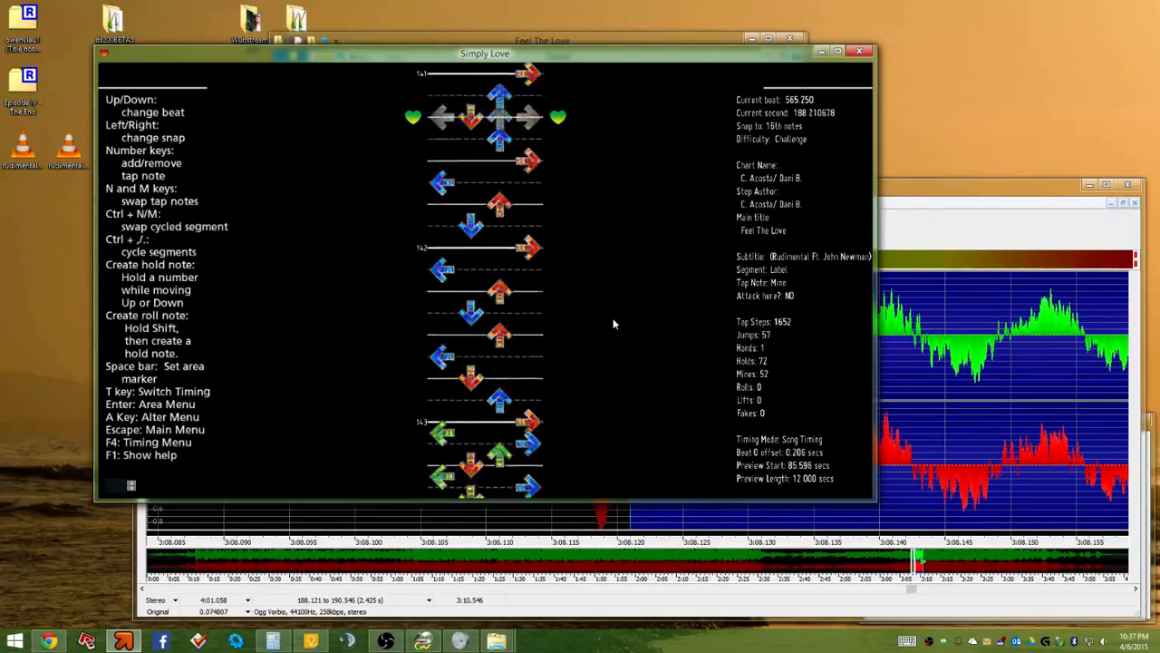
pyautogui.press('Up')
pyautogui.press('Up')
pyautogui.press('Up')
pyautogui.press('Up')
pyautogui.press('Up')
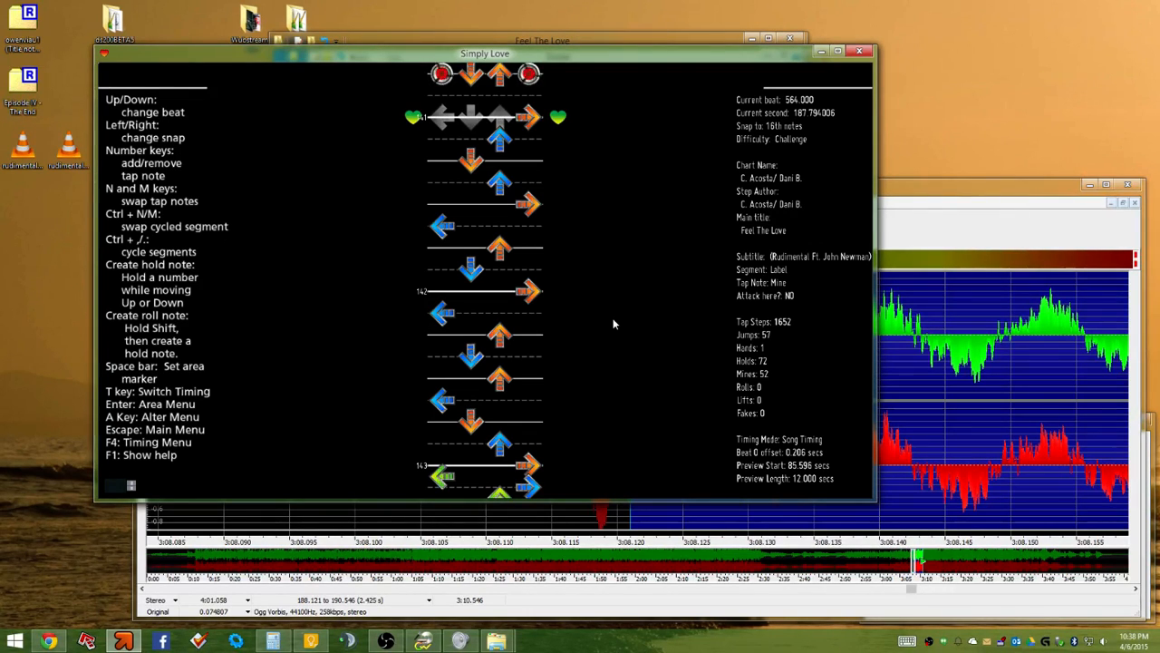
# Examine the arrow pattern of the stream between beats 564 and 572.75
pyautogui.press('Down')
pyautogui.press('Down')
pyautogui.press('Down')
pyautogui.press('Down')
pyautogui.press('Down')
pyautogui.press('Down')
pyautogui.press('Down')
pyautogui.press('Down')
pyautogui.press('Down')
pyautogui.press('Down')
pyautogui.press('Down')
pyautogui.press('Down')
pyautogui.press('Down')
pyautogui.press('Down')
pyautogui.press('Down')
pyautogui.press('Down')
pyautogui.press('Down')
pyautogui.press('Down')
pyautogui.press('Down')
pyautogui.press('Down')
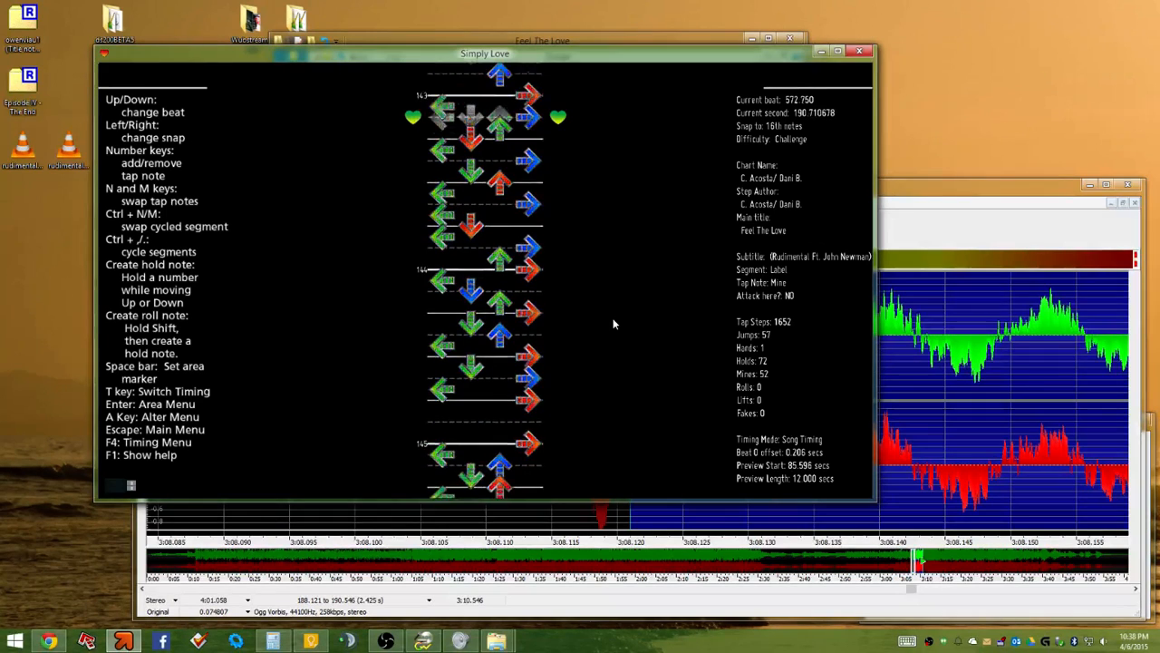
pyautogui.press('Up')
pyautogui.press('Up')
pyautogui.press('Up')
pyautogui.press('Up')
pyautogui.press('Up')
pyautogui.press('Up')
pyautogui.press('Up')
pyautogui.press('Up')
pyautogui.press('Up')
pyautogui.press('Up')
pyautogui.press('Up')
pyautogui.press('Up')
pyautogui.press('Up')
pyautogui.press('Up')
pyautogui.press('Up')
pyautogui.press('Up')
pyautogui.press('Up')
pyautogui.press('Up')
pyautogui.press('Up')
pyautogui.press('Up')
pyautogui.press('Up')
pyautogui.press('Up')
pyautogui.press('Up')
pyautogui.press('Up')
pyautogui.press('Up')
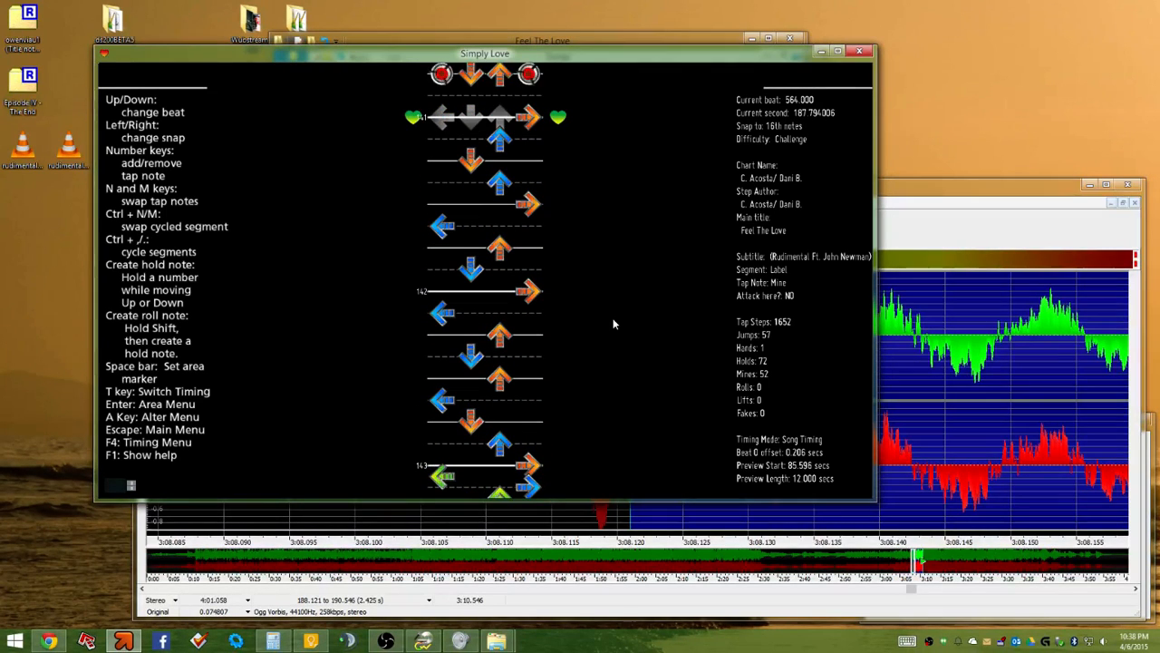
# Remove the up arrows at beats 564.5 and 565.5, clear the up mine at beat 565.25 and set the tap note type to Tap
pyautogui.press('Down')
pyautogui.press('Down')
pyautogui.press('3')
pyautogui.press('Down')
pyautogui.press('Down')
pyautogui.press('Down')
pyautogui.press('3')
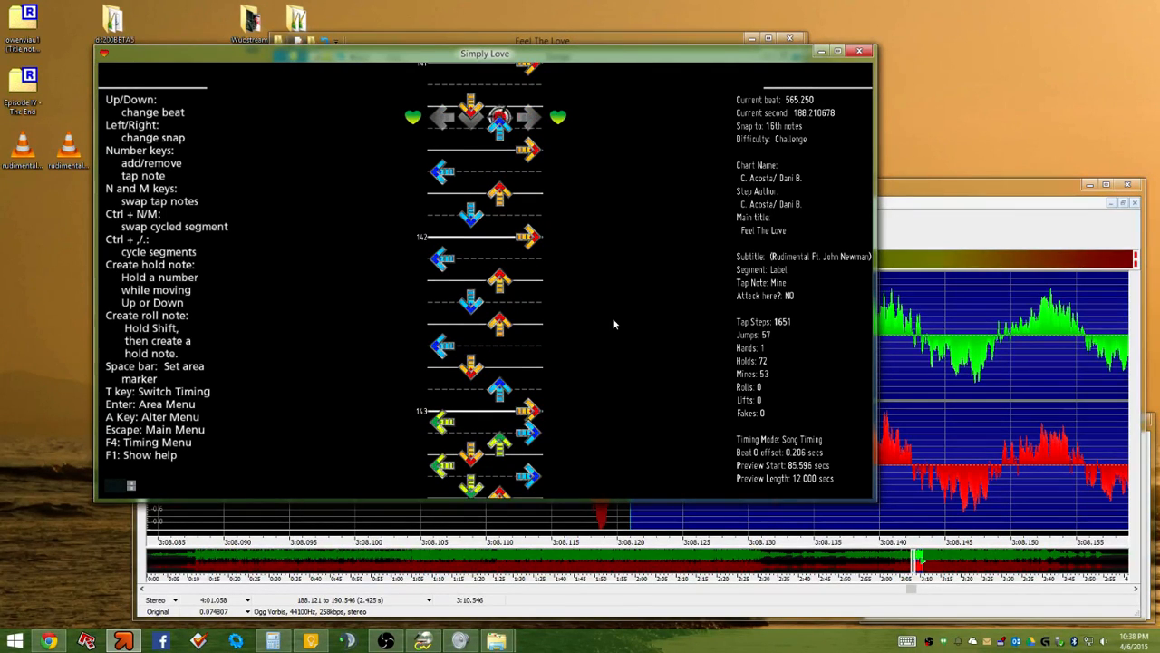
pyautogui.press('Down')
pyautogui.press('3')
pyautogui.press('3')
pyautogui.press('Up')
pyautogui.press('3')
pyautogui.press('Down')
pyautogui.press('3')
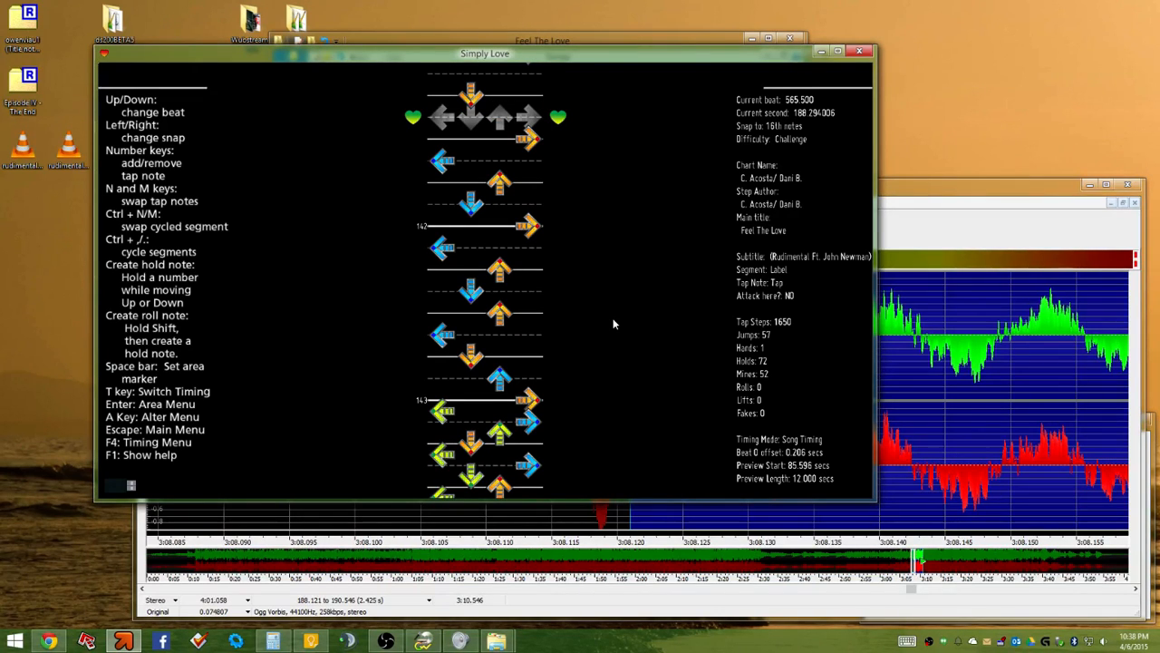
# Remove the left arrow at beat 566.5 from the stream before measure 142
pyautogui.press('Down')
pyautogui.press('Down')
pyautogui.press('Down')
pyautogui.press('Down')
pyautogui.press('1')
pyautogui.press('Down')
pyautogui.press('Down')
# Play the thinned stream from about beat 562 through measure 142 and stop the playback
pyautogui.press('p')
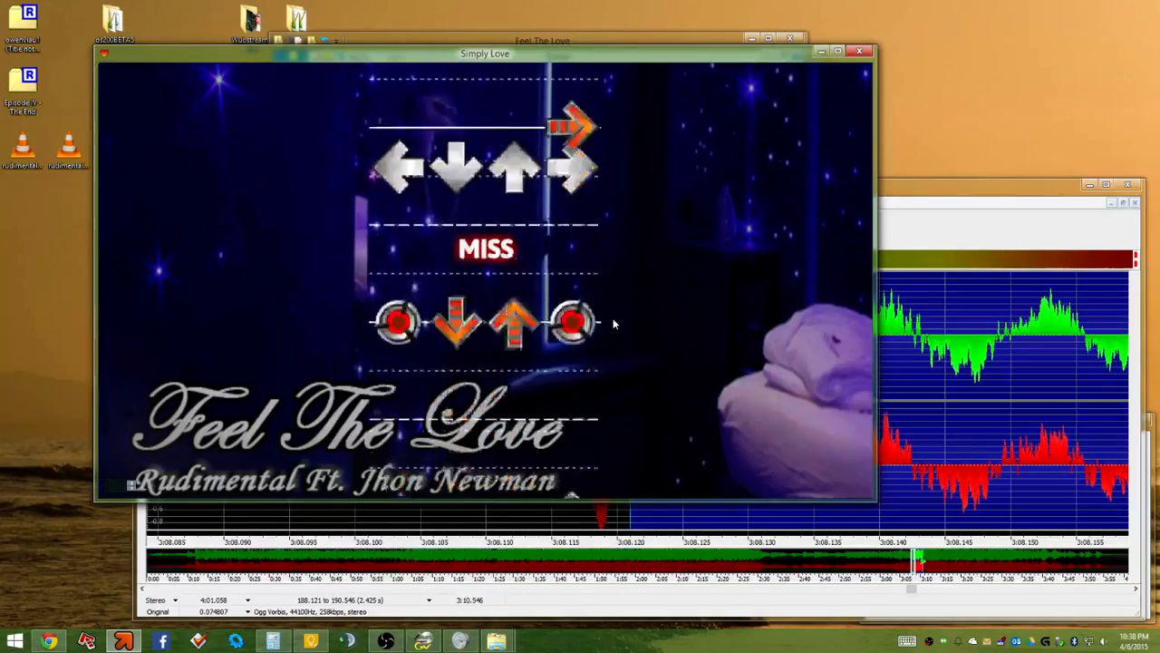
pyautogui.press('Right')
pyautogui.press('Down')
pyautogui.press('Right')
pyautogui.press('Right')
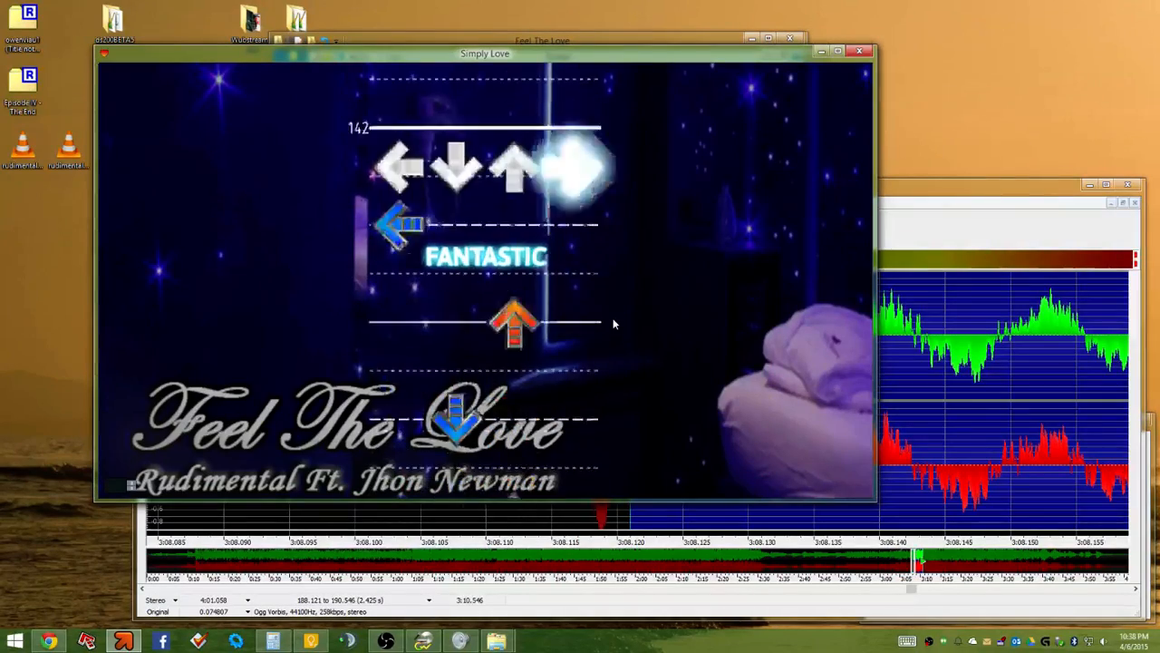
pyautogui.press('Escape')
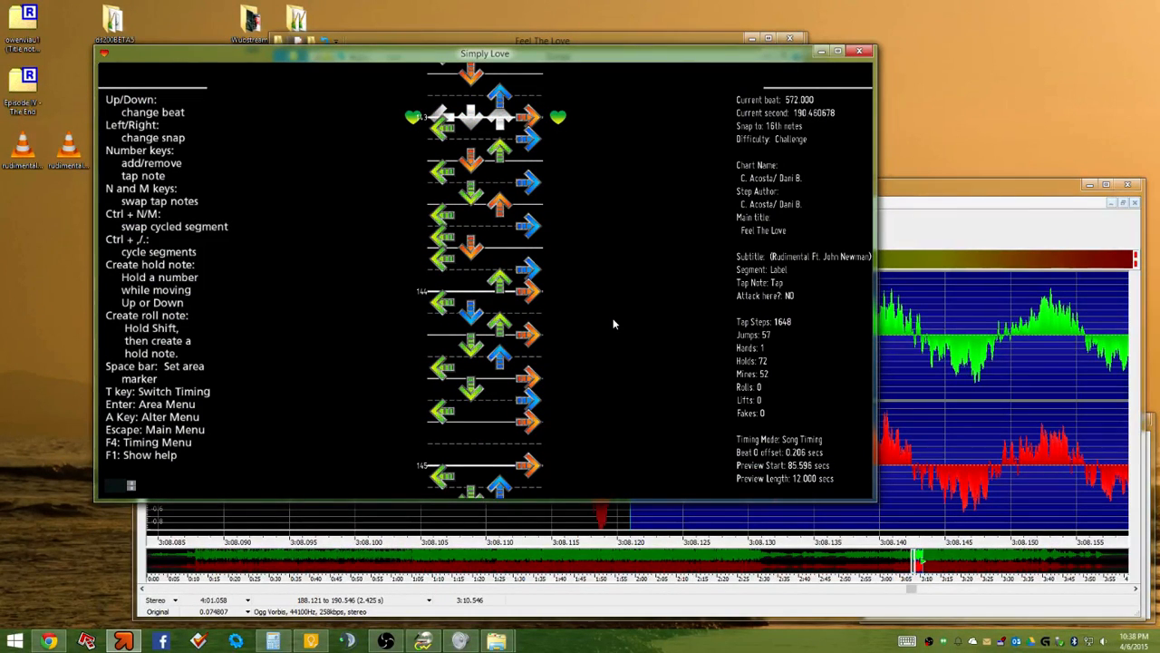
# Cover beats 572 to 576 with holds in all four columns, overwriting the existing arrows
pyautogui.press('Down')
pyautogui.press('Down')
pyautogui.press('Down')
pyautogui.press('Down')
pyautogui.press('Down')
pyautogui.press('Down')
pyautogui.press('Down')
pyautogui.press('Down')
pyautogui.press('Down')
pyautogui.press('Down')
pyautogui.press('Down')
pyautogui.press('Down')
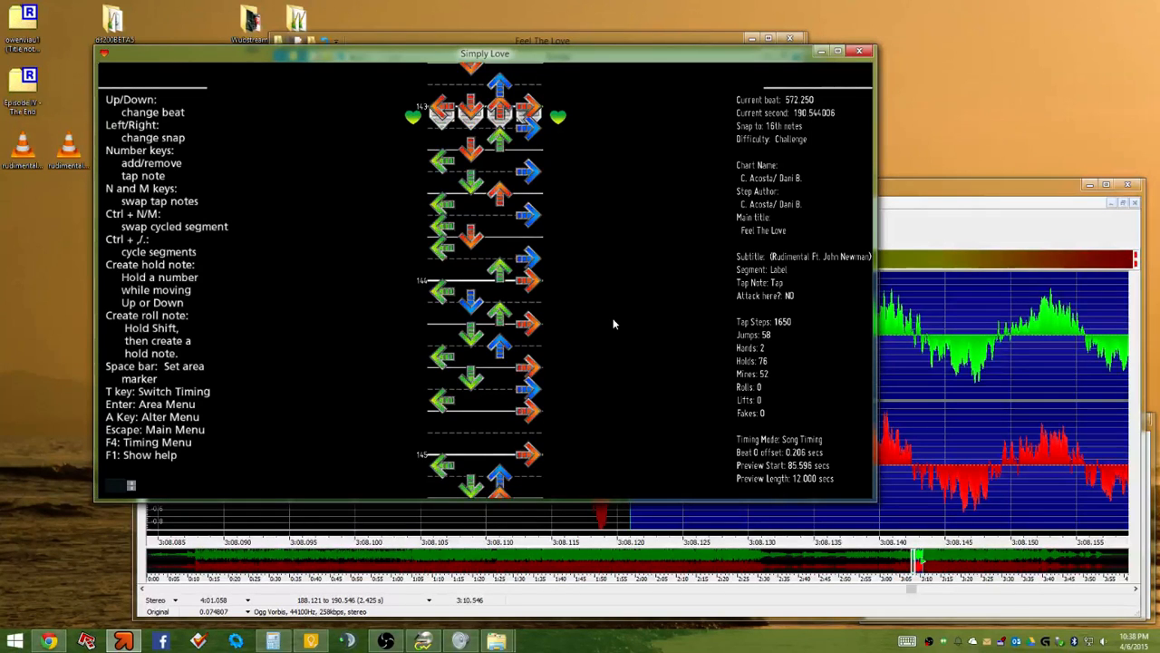
pyautogui.press('Down')
pyautogui.press('Down')
pyautogui.press('Down')
pyautogui.press('Down')
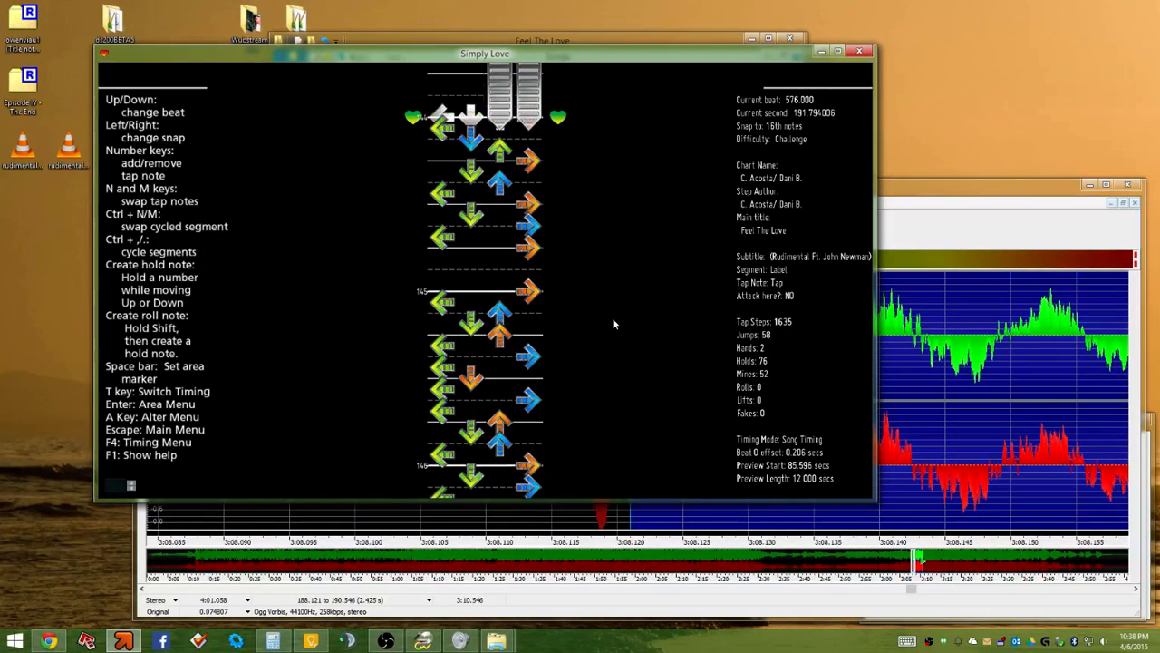
# Shrink the four holds back to beat 572 and delete them, leaving measure 143 empty
pyautogui.press('Up')
pyautogui.press('Up')
pyautogui.press('Up')
pyautogui.press('Up')
pyautogui.press('Up')
pyautogui.press('Up')
pyautogui.press('Up')
pyautogui.press('Up')
pyautogui.press('Up')
pyautogui.press('Up')
pyautogui.press('Up')
pyautogui.press('Up')
pyautogui.press('Up')
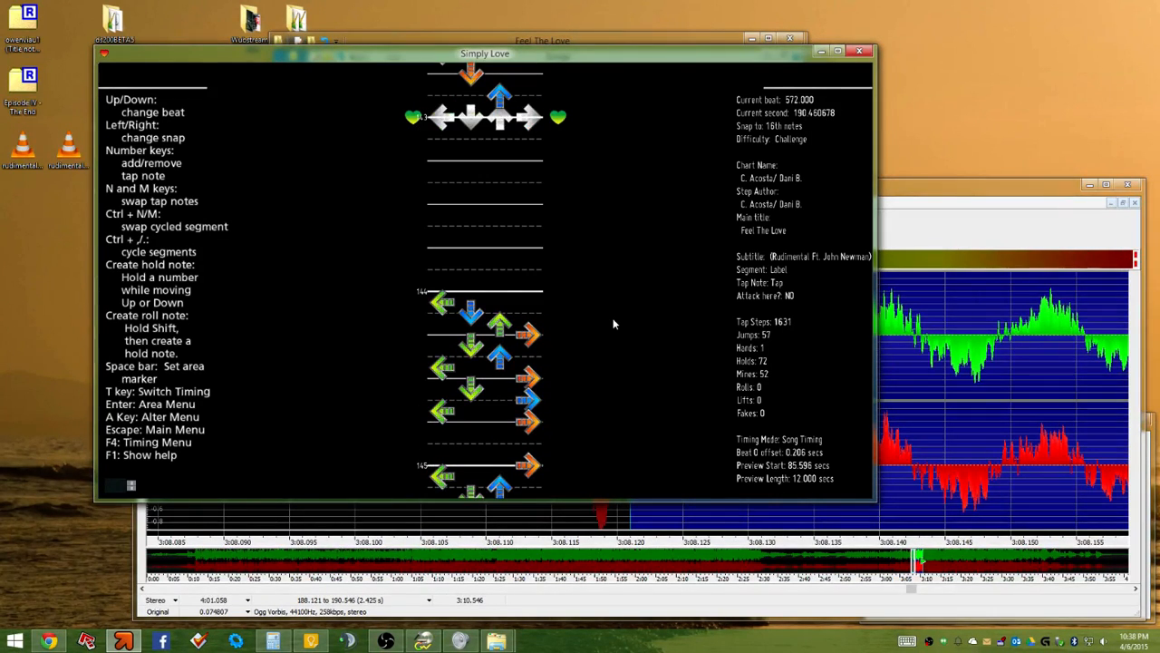
# Play the cleared measure 143 briefly and place a right arrow at beat 572
pyautogui.press('p')
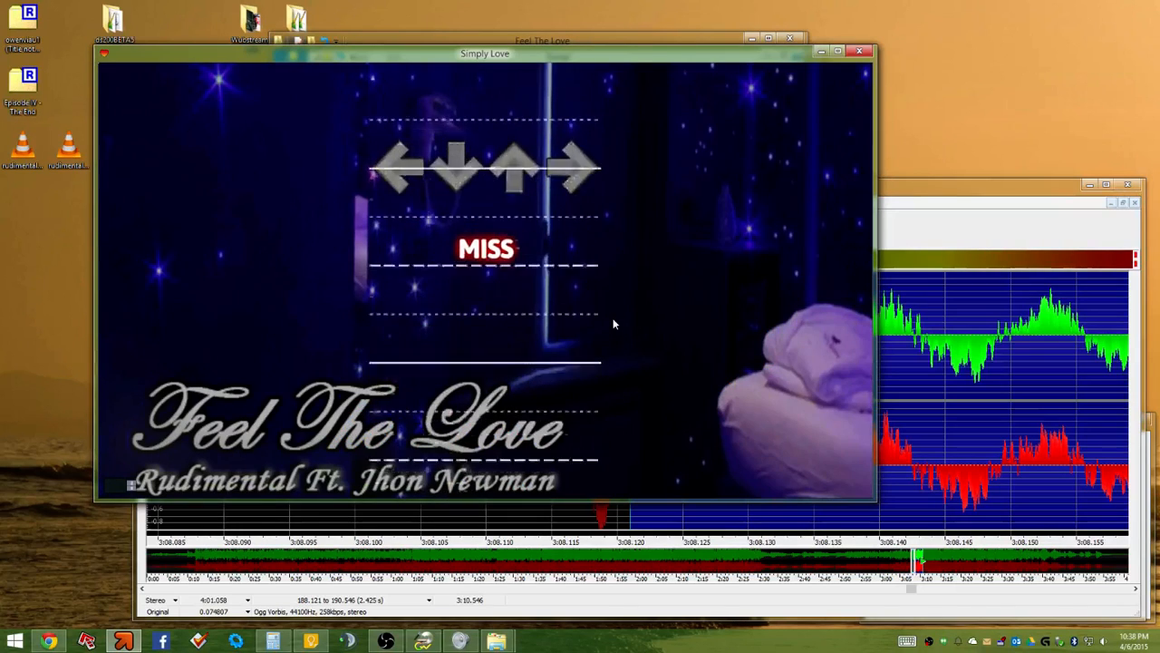
pyautogui.press('Escape')
pyautogui.press('Up')
pyautogui.press('Up')
pyautogui.press('Up')
pyautogui.press('Up')
pyautogui.press('Down')
pyautogui.press('Down')
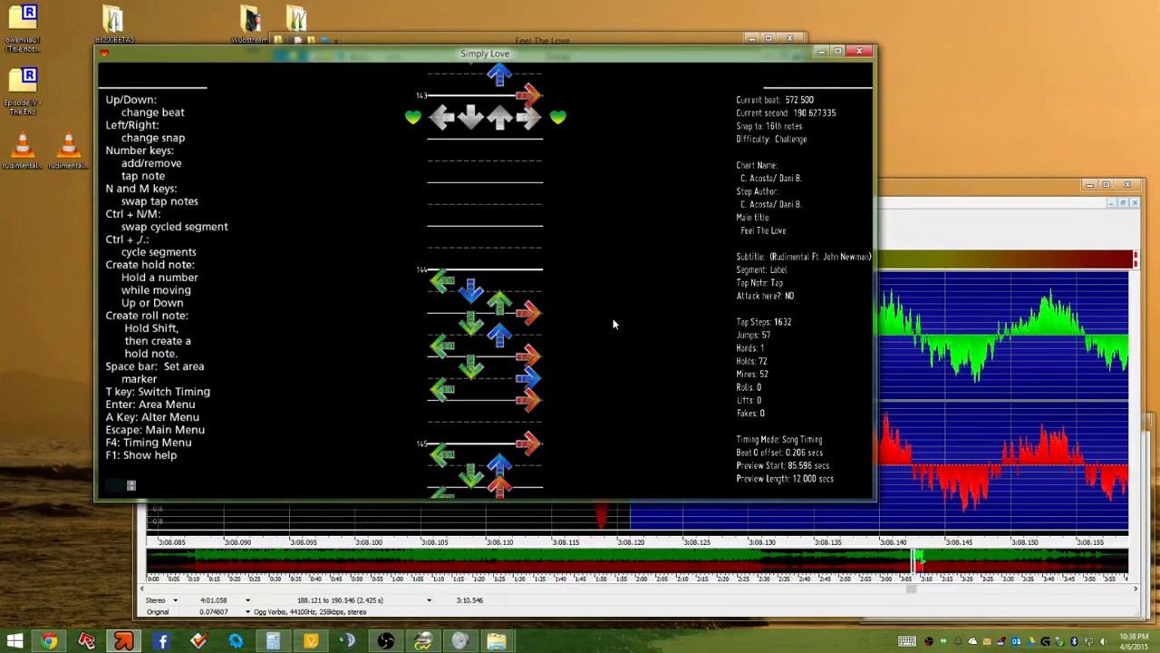
# Remove the up arrow at beat 571.5 and the left arrows at beats 570.5 and 570.75
pyautogui.press('Up')
pyautogui.press('Up')
pyautogui.press('Up')
pyautogui.press('Up')
pyautogui.press('Up')
pyautogui.press('Up')
pyautogui.press('Up')
pyautogui.press('Up')
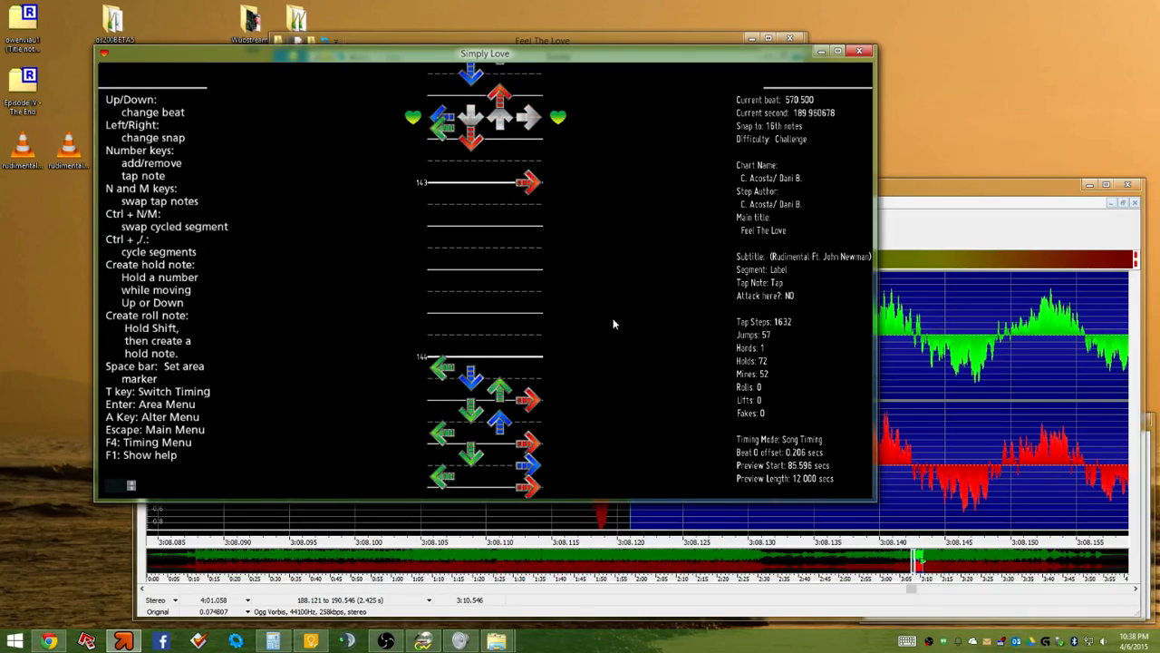
pyautogui.press('Down')
pyautogui.press('1')
pyautogui.press('Down')
pyautogui.press('2')
# Set the snap to 8th notes and place alternating left and right arrows from beat 572.5 to beat 574.5
pyautogui.press('Down')
pyautogui.press('Down')
pyautogui.press('Down')
pyautogui.press('Down')
pyautogui.press('Down')
pyautogui.press('Down')
pyautogui.press('Down')
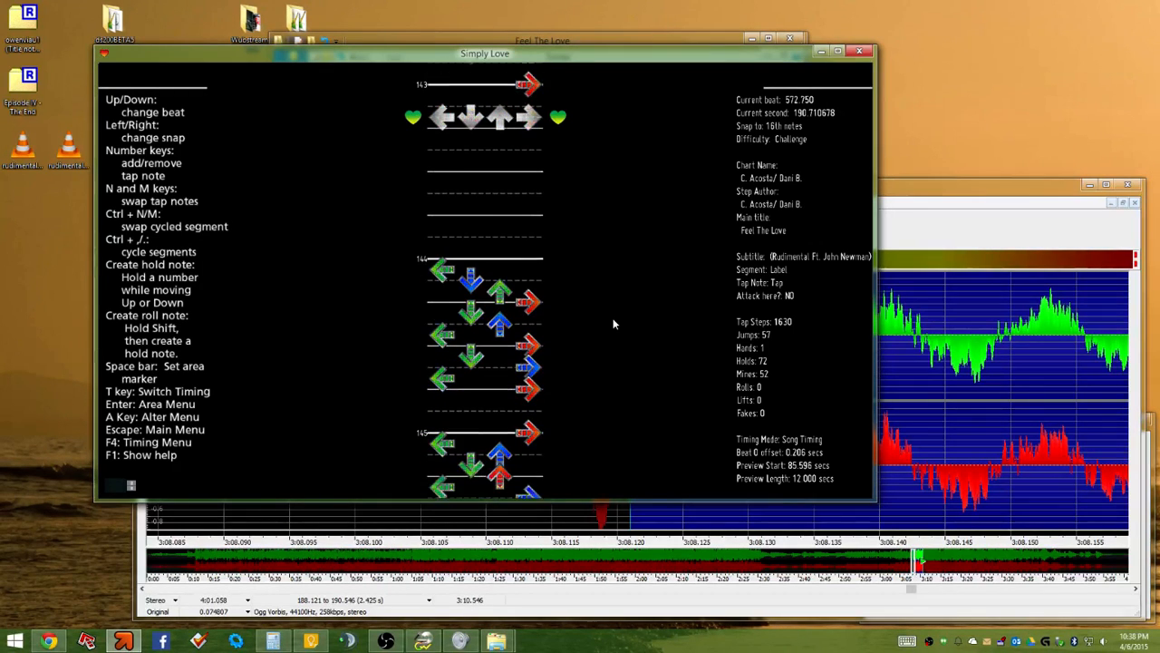
pyautogui.press('Up')
pyautogui.press('Left')
pyautogui.press('Up')
pyautogui.press('1')
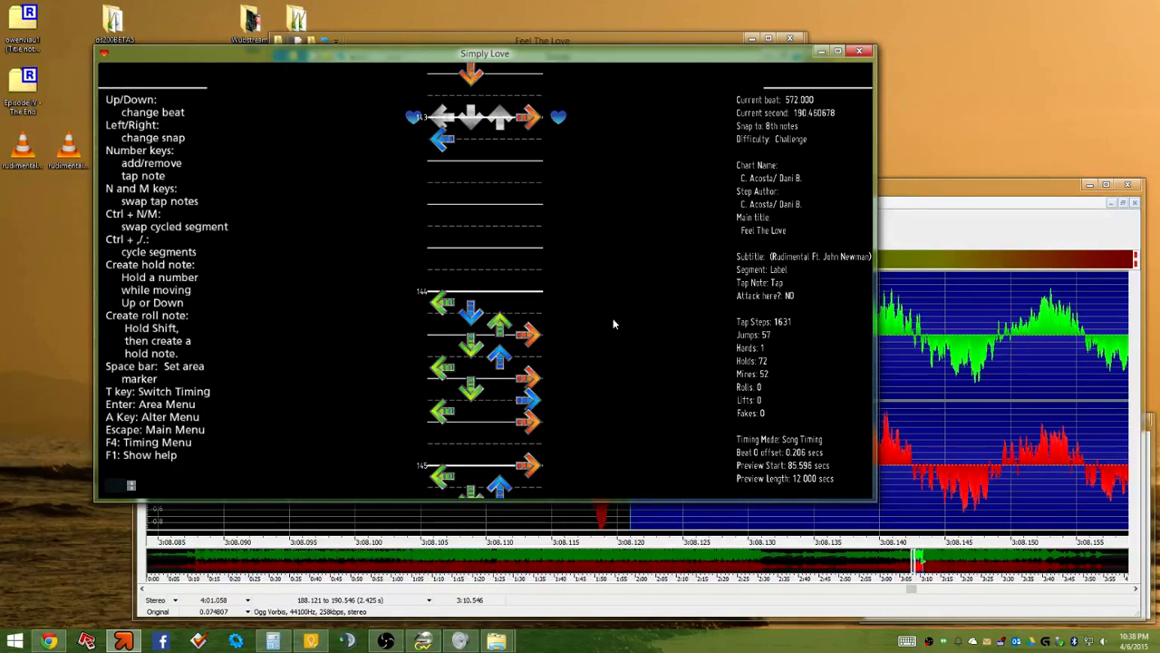
pyautogui.press('Down')
pyautogui.press('4')
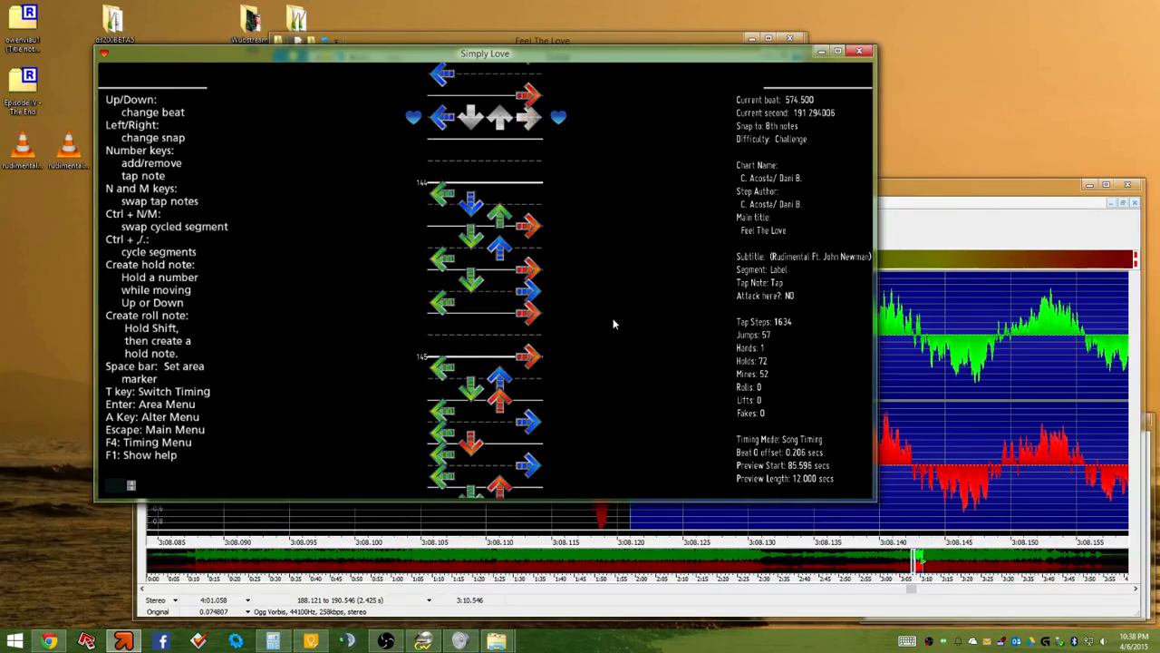
# Set an area marker at beat 573.5 and play the alternating arrows into measure 144
pyautogui.press('Up')
pyautogui.press('Up')
pyautogui.press('p')
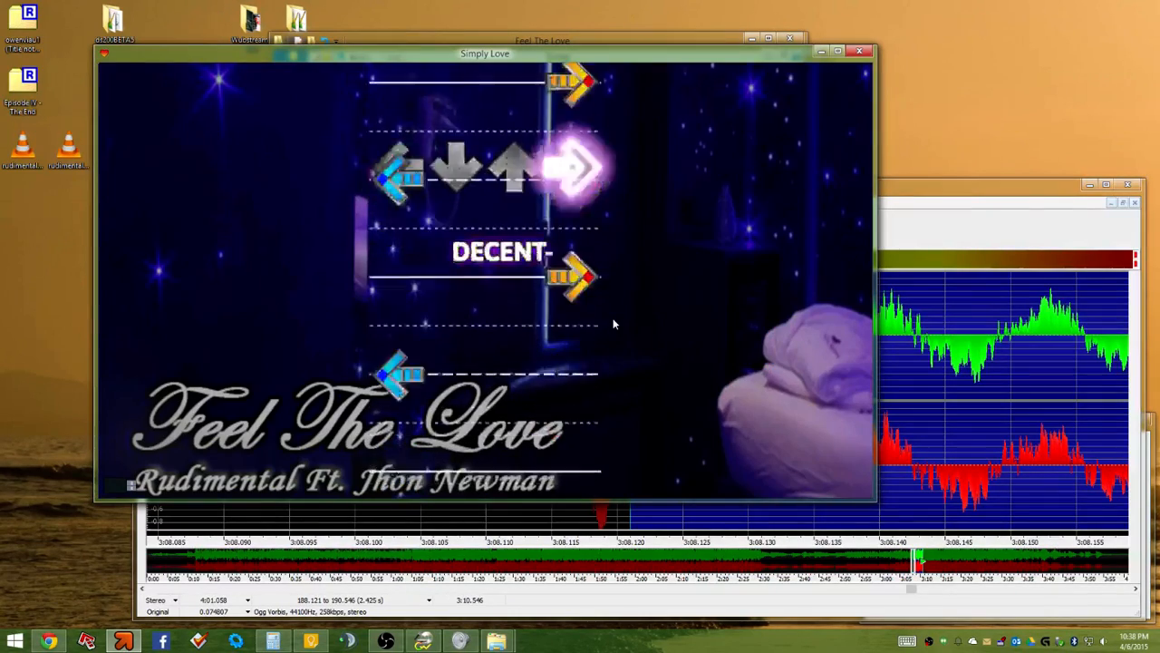
pyautogui.press('Escape')
pyautogui.press('p')
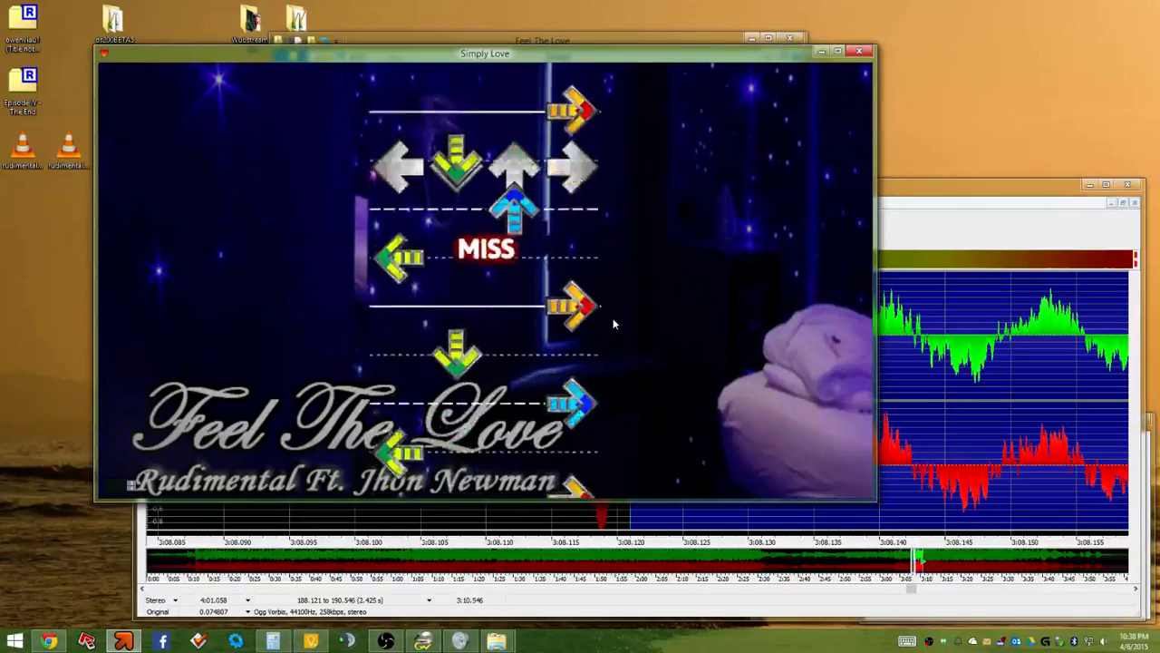
pyautogui.press('Escape')
# Place a right arrow at beat 576, the start of measure 144
pyautogui.press('Down')
pyautogui.press('Down')
pyautogui.press('Down')
pyautogui.press('Down')
pyautogui.press('Down')
pyautogui.press('Down')
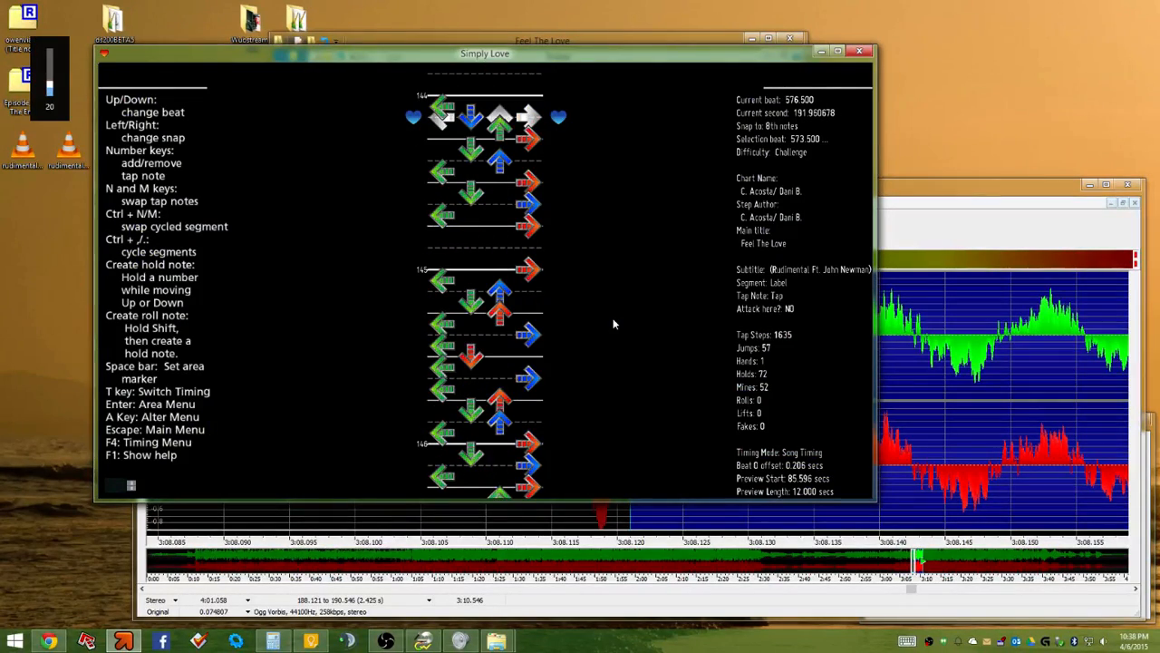
pyautogui.press('Up')
pyautogui.press('3')
pyautogui.press('3')
pyautogui.press('4')
# Place a right arrow at beat 575 and a down arrow at beat 575.5
pyautogui.press('Up')
pyautogui.press('Up')
pyautogui.press('Up')
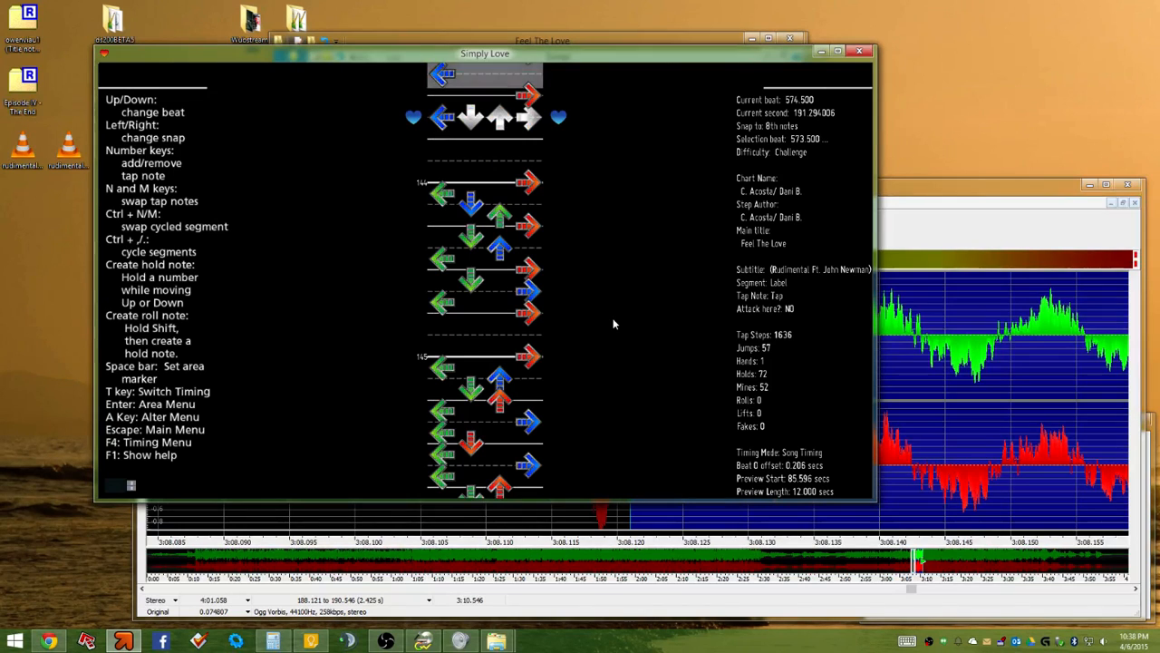
pyautogui.press('Down')
pyautogui.press('Down')
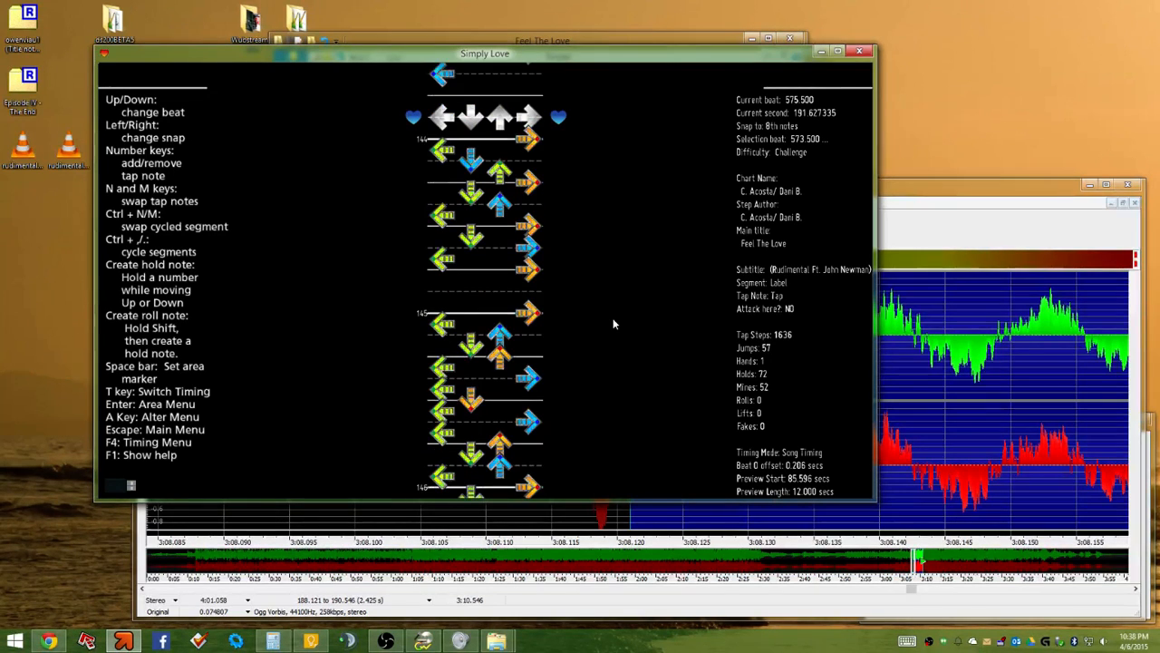
pyautogui.press('Up')
pyautogui.press('Up')
pyautogui.press('Down')
pyautogui.press('4')
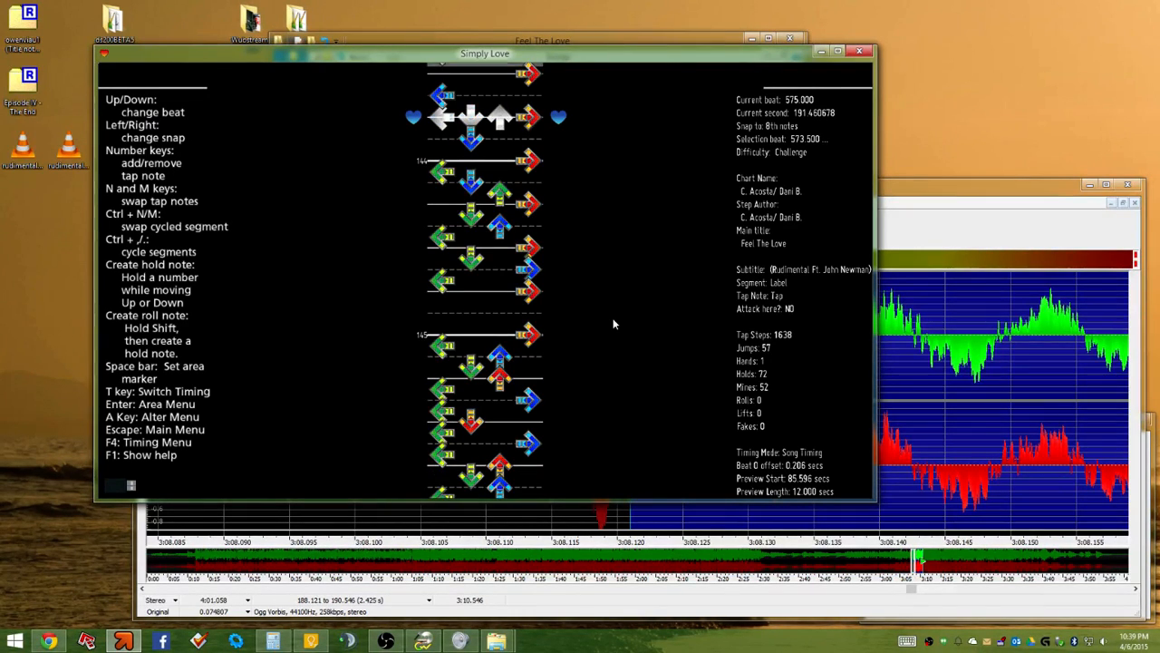
# Mark the area from beat 572 to 573.5, play the reworked arrows around measure 143 and stop the playback
pyautogui.press('Up')
pyautogui.press('Up')
pyautogui.press('Up')
pyautogui.press('Up')
pyautogui.press('p')
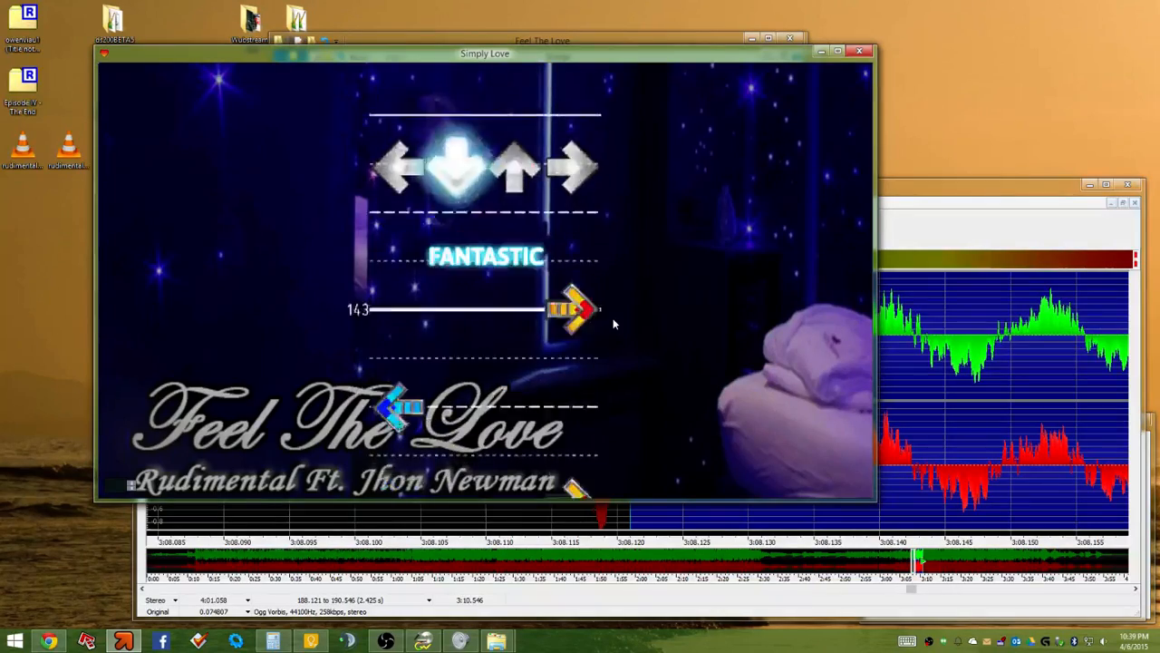
pyautogui.press('Right')
pyautogui.press('Left')
pyautogui.press('Down')
pyautogui.press('Up')
pyautogui.press('Right')
pyautogui.press('Down')
pyautogui.press('Up')
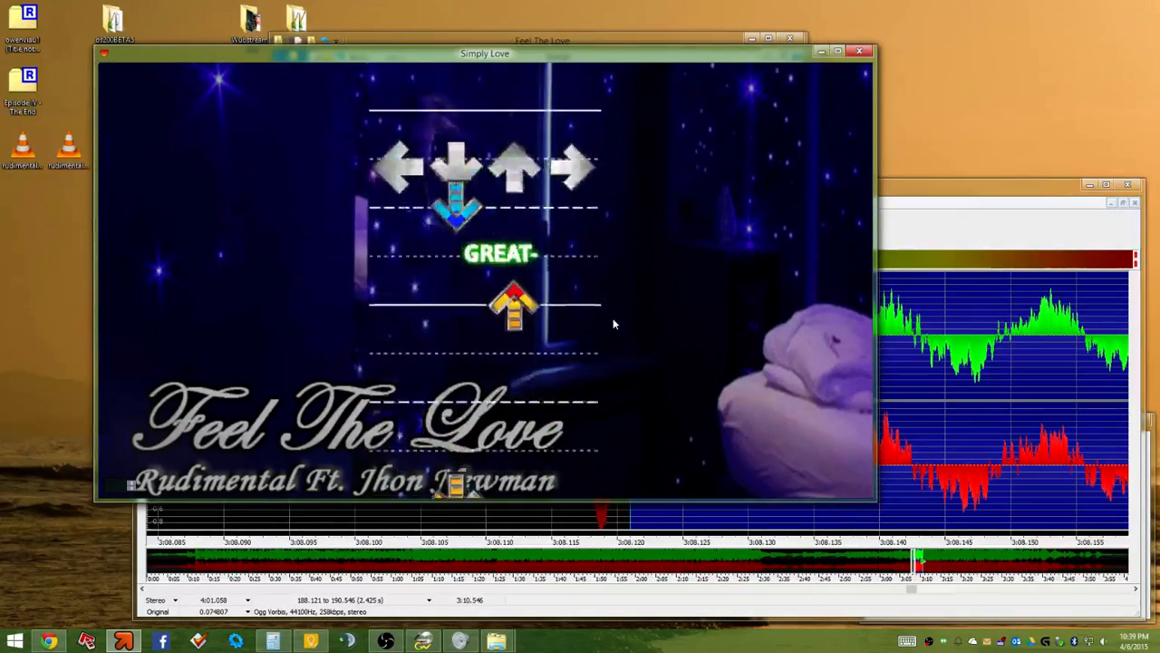
pyautogui.press('Escape')
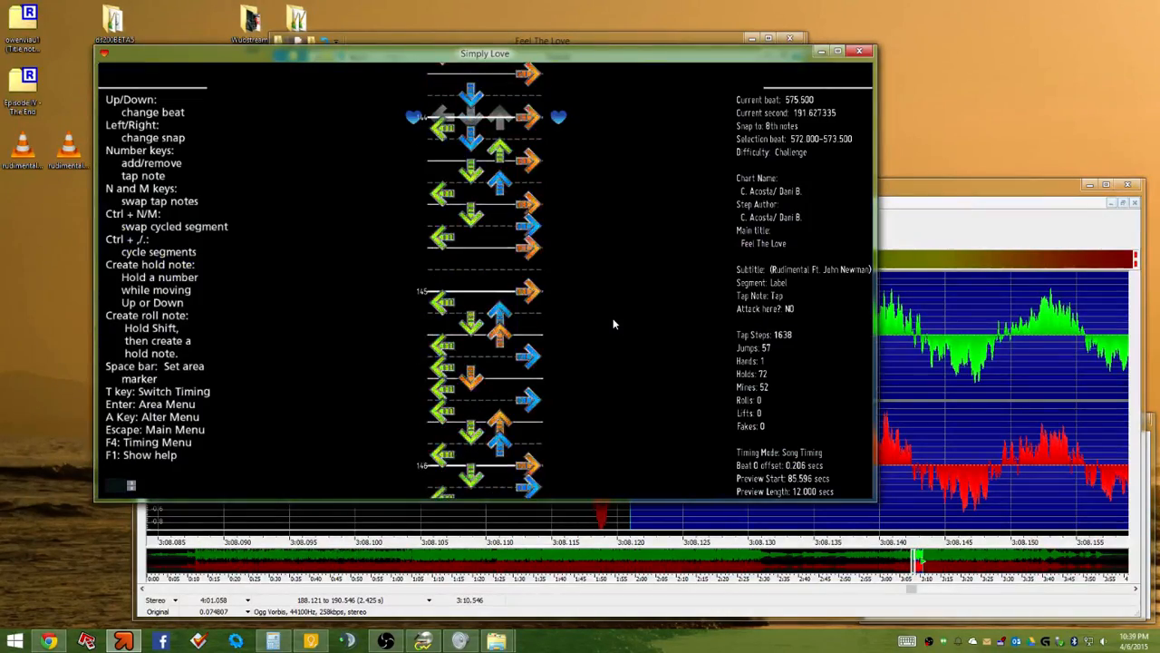
# Set an area marker at beat 576 and test-play the chart from measure 144 up to measure 147
pyautogui.press('space')
pyautogui.press('p')
pyautogui.press('Left')
pyautogui.press('Right')
pyautogui.press('Down')
pyautogui.press('Right')
pyautogui.press('Left')
pyautogui.press('Down')
pyautogui.press('Up')
pyautogui.press('Right')
pyautogui.press('Down')
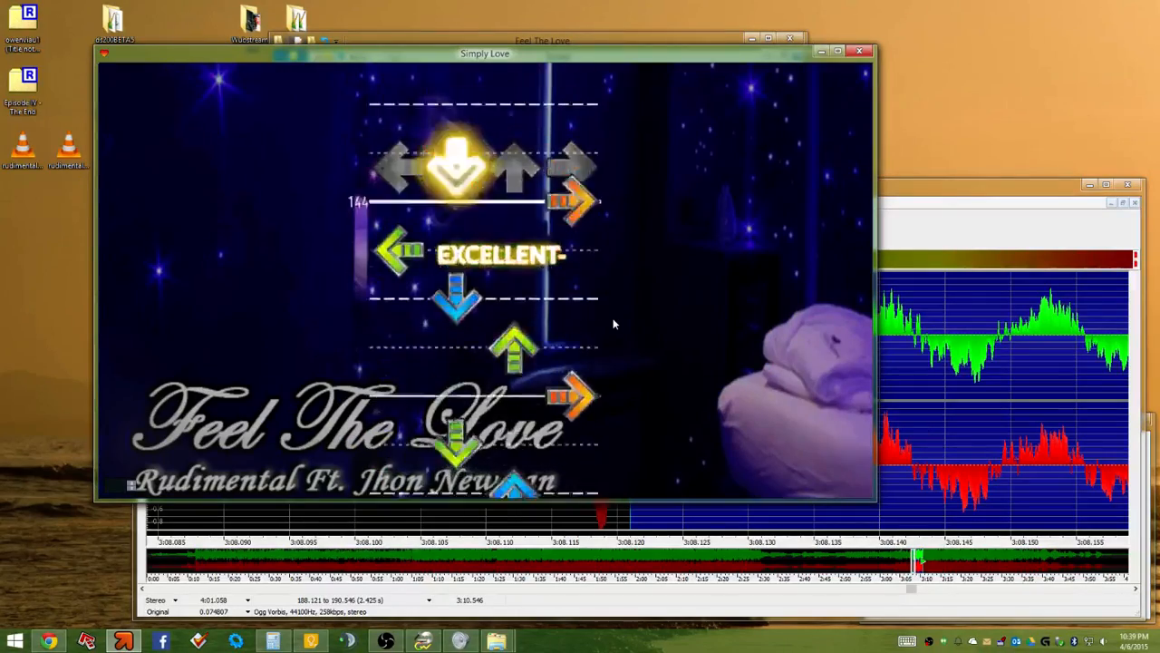
pyautogui.press('Up')
pyautogui.press('Left')
pyautogui.press('Right')
pyautogui.press('Down')
pyautogui.press('Right')
pyautogui.press('Left')
pyautogui.press('Right')
pyautogui.press('Right')
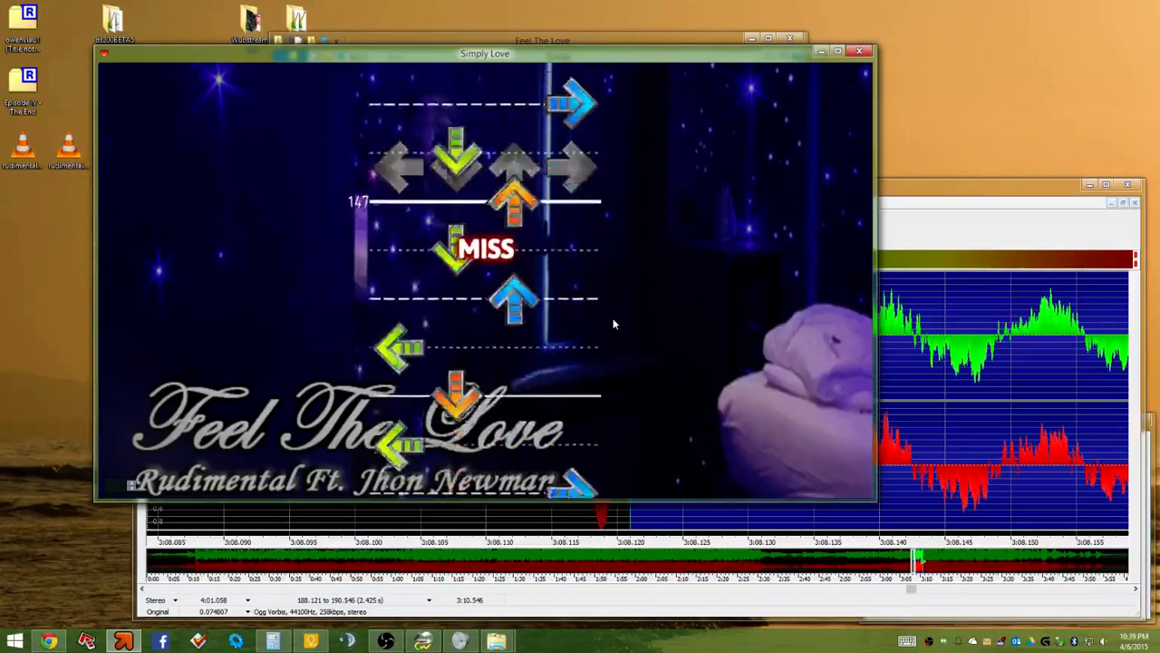
pyautogui.press('Escape')
# Set the area marker at beat 580.5 and play the original stream arrows from there past measure 147
pyautogui.press('Up')
pyautogui.press('Up')
pyautogui.press('Up')
pyautogui.press('Up')
pyautogui.press('Up')
pyautogui.press('Up')
pyautogui.press('Up')
pyautogui.press('Up')
pyautogui.press('Up')
pyautogui.press('Up')
pyautogui.press('Up')
pyautogui.press('Up')
pyautogui.press('Up')
pyautogui.press('Up')
pyautogui.press('Up')
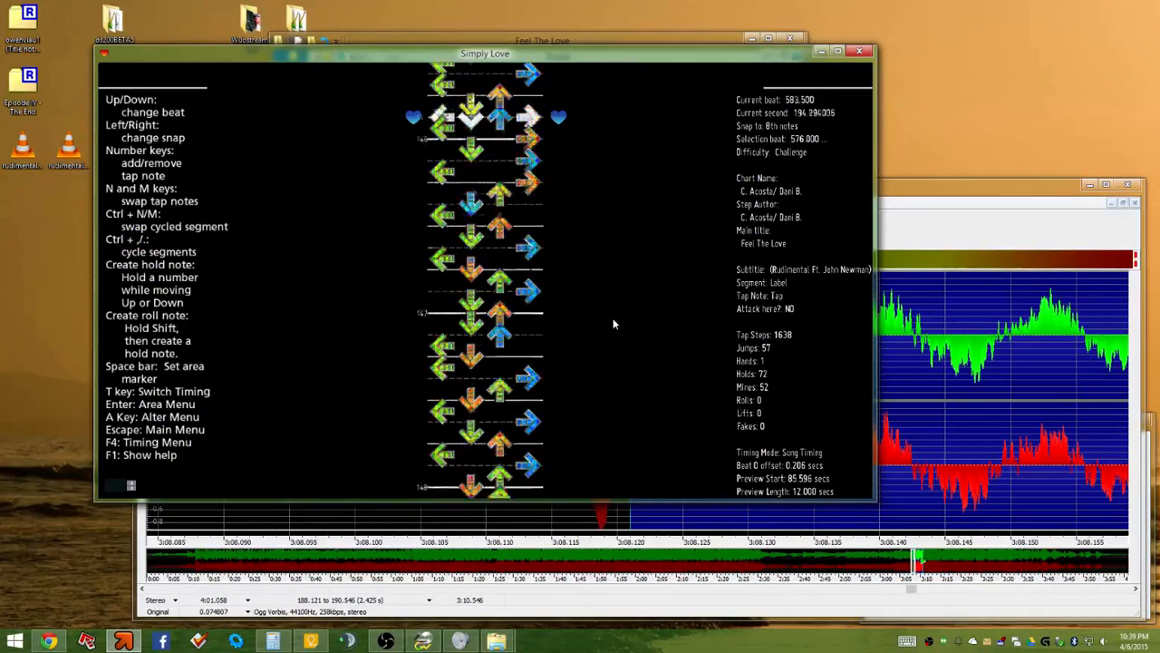
pyautogui.press('Up')
pyautogui.press('Up')
pyautogui.press('Up')
pyautogui.press('Up')
pyautogui.press('Up')
pyautogui.press('Down')
pyautogui.press('Down')
pyautogui.press('Down')
pyautogui.press('Down')
pyautogui.press('Down')
pyautogui.press('Down')
pyautogui.press('Down')
pyautogui.press('Down')
pyautogui.press('Down')
pyautogui.press('Down')
pyautogui.press('Down')
pyautogui.press('Down')
pyautogui.press('Down')
pyautogui.press('Down')
pyautogui.press('Down')
pyautogui.press('Down')
pyautogui.press('Down')
pyautogui.press('Down')
pyautogui.press('Down')
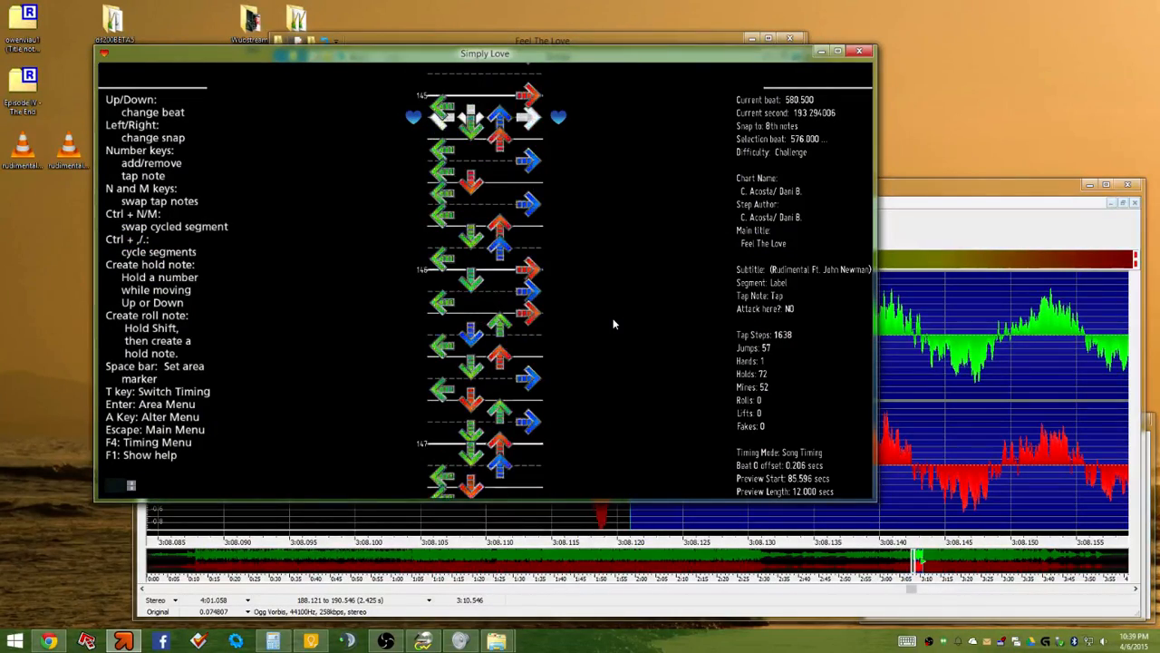
pyautogui.press('space')
pyautogui.press('p')
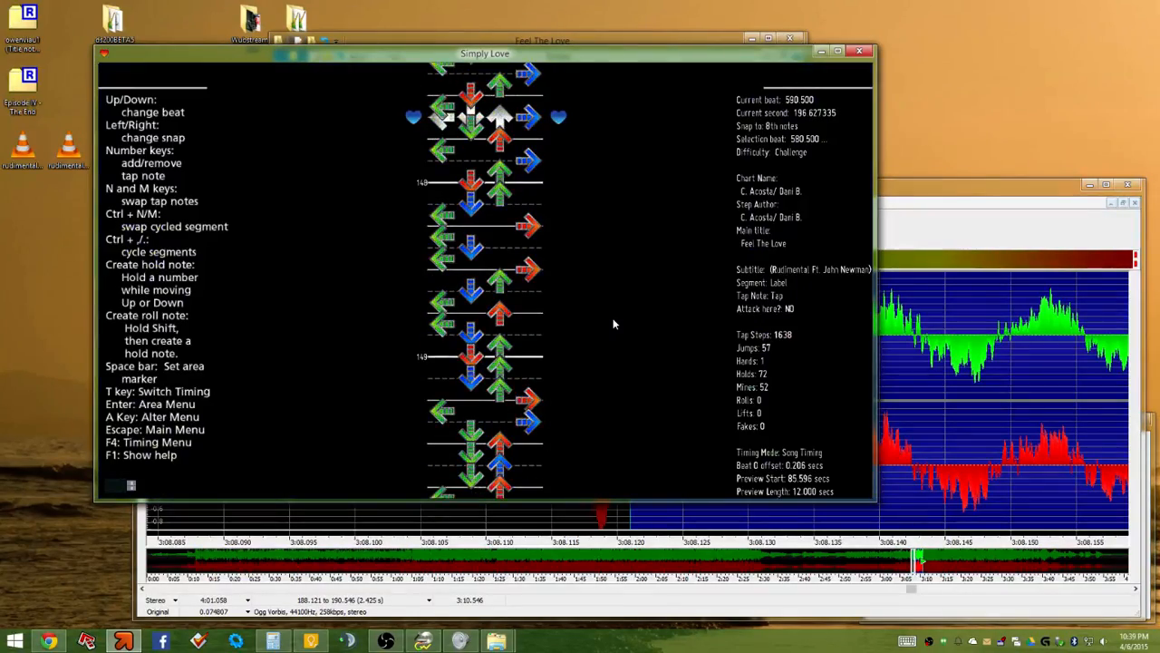
# Move the area marker to beat 580, the start of measure 145, and replay the passage up to measure 147
pyautogui.press('Up')
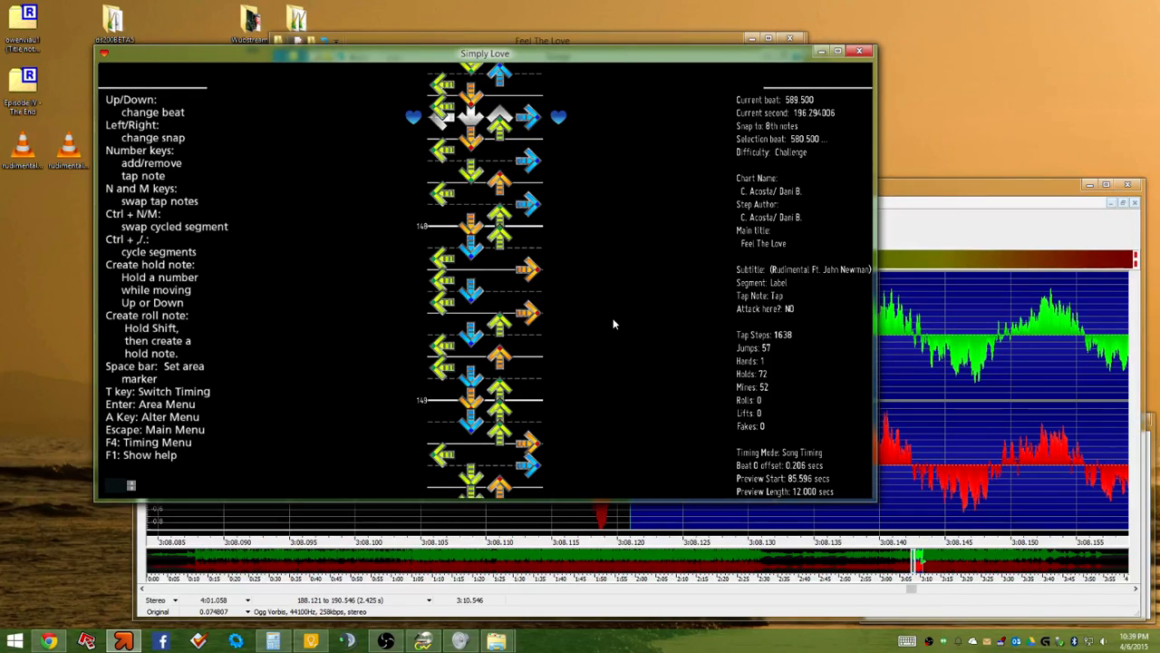
pyautogui.press('Up')
pyautogui.press('Up')
pyautogui.press('Up')
pyautogui.press('Up')
pyautogui.press('Up')
pyautogui.press('Up')
pyautogui.press('Up')
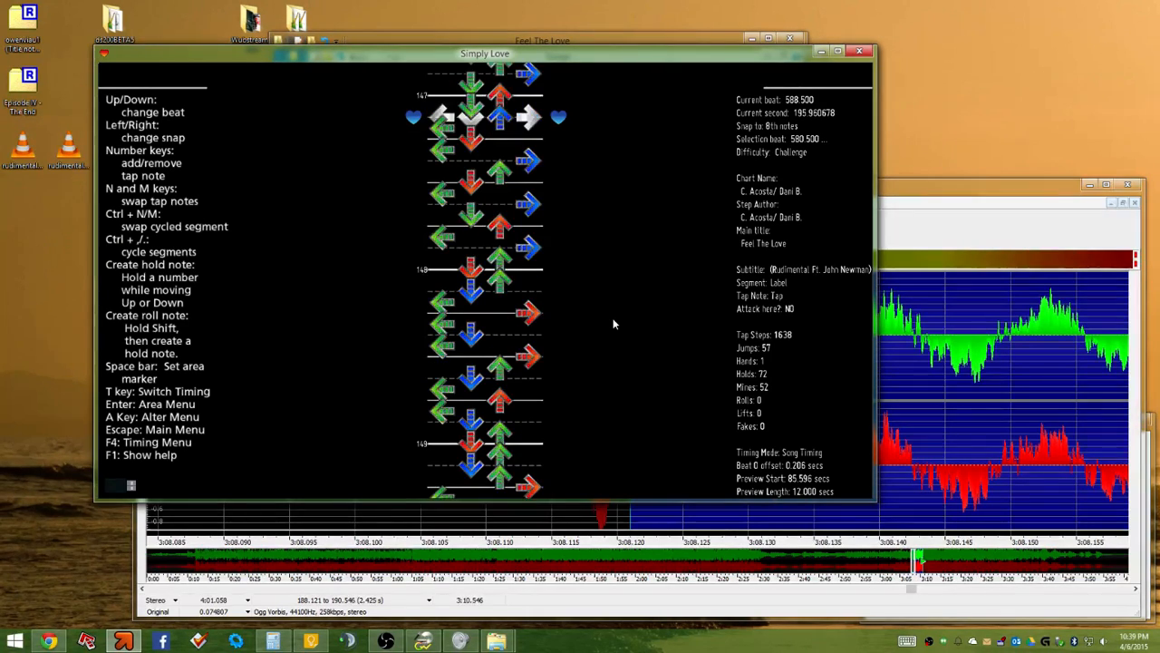
pyautogui.press('Up')
pyautogui.press('Up')
pyautogui.press('Up')
pyautogui.press('Up')
pyautogui.press('Up')
pyautogui.press('Up')
pyautogui.press('Up')
pyautogui.press('Up')
pyautogui.press('Up')
pyautogui.press('Up')
pyautogui.press('Up')
pyautogui.press('Up')
pyautogui.press('Up')
pyautogui.press('Up')
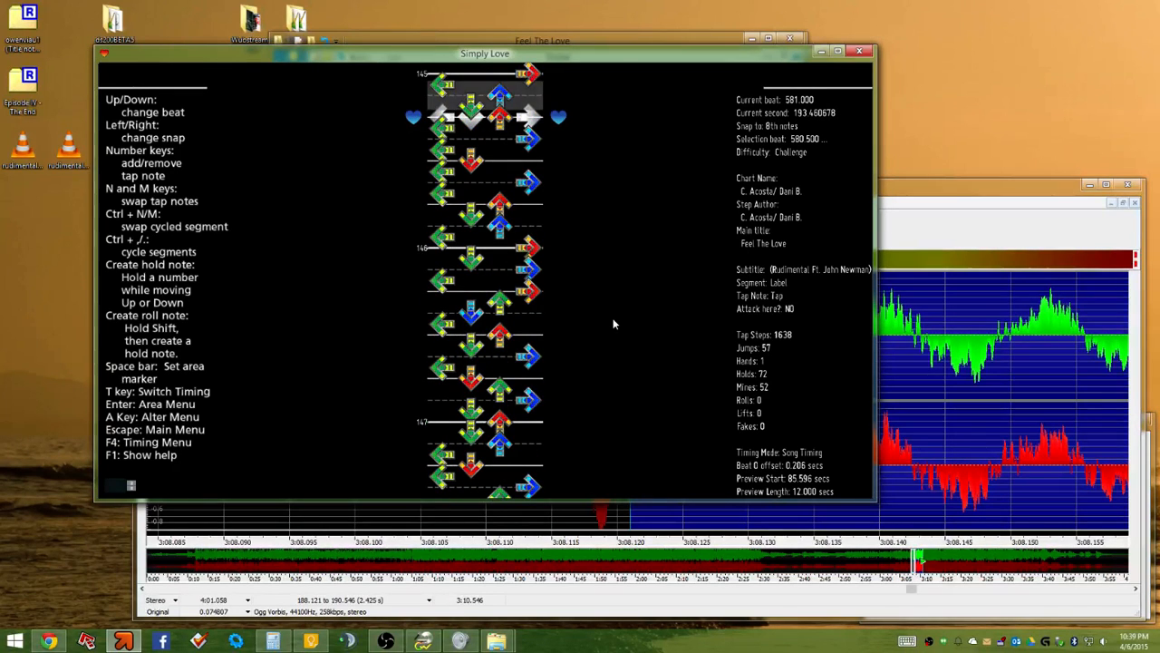
pyautogui.press('Down')
pyautogui.press('Down')
pyautogui.press('Down')
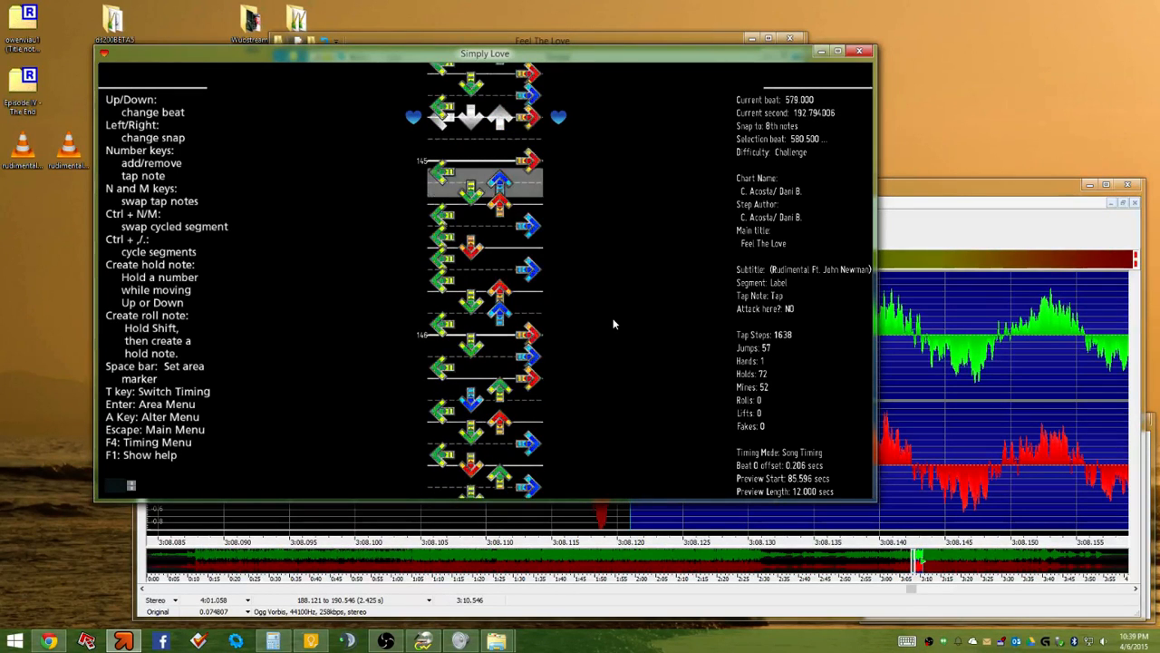
pyautogui.press('Up')
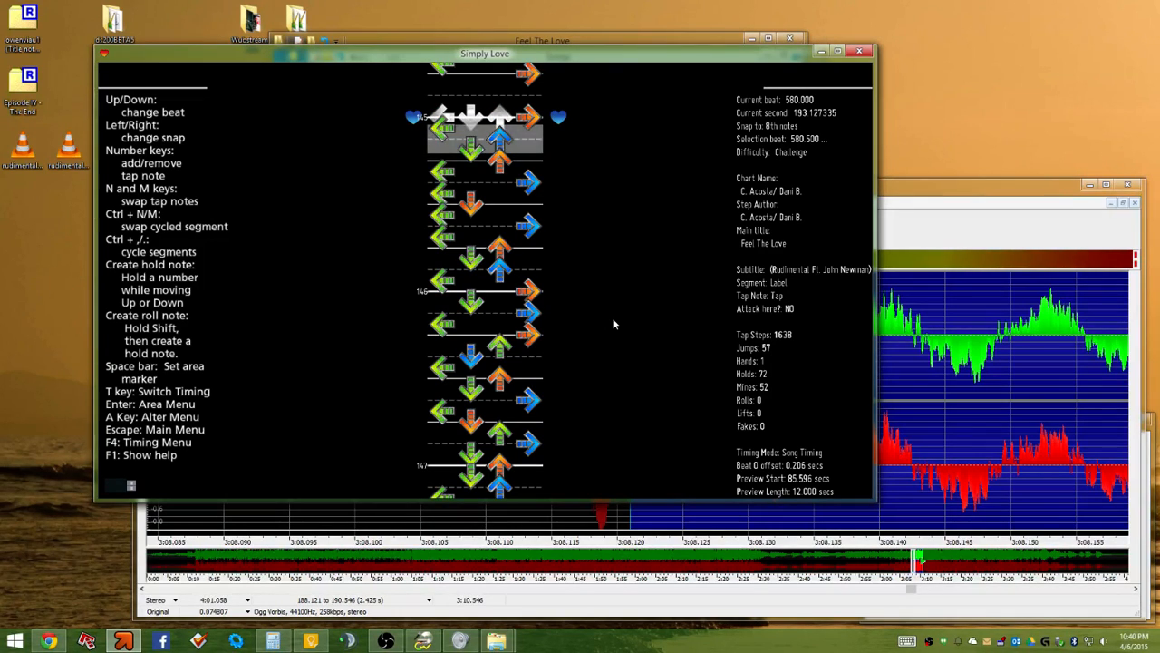
pyautogui.press('p')
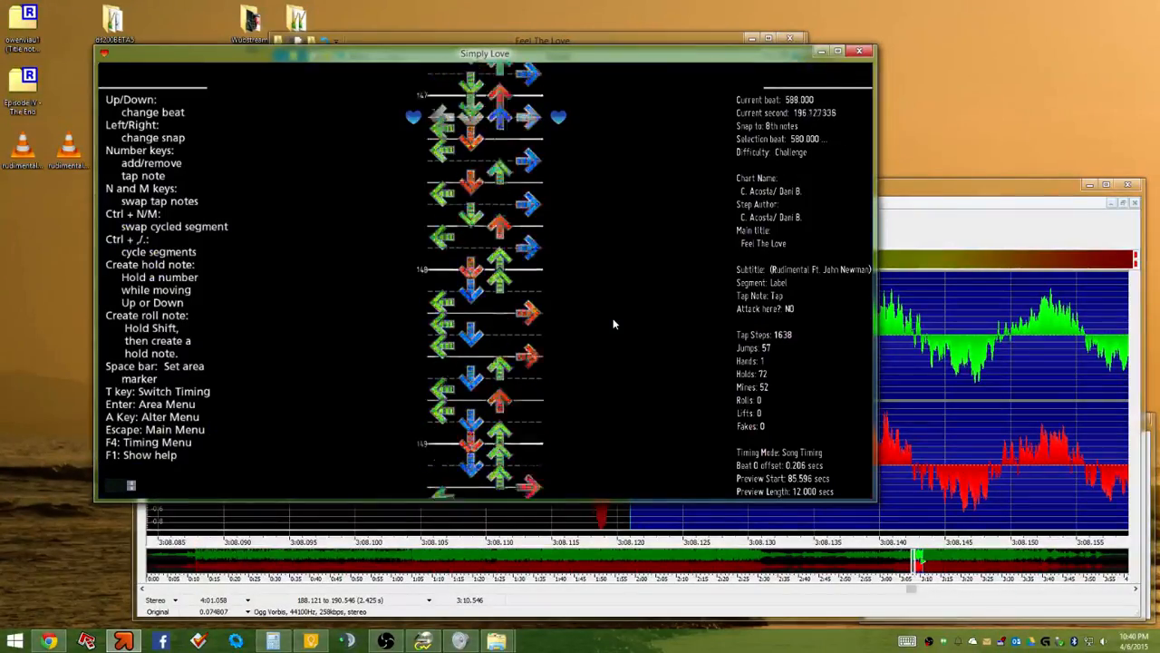
# Clear all arrows from beat 580 to 588 by drawing holds over them in all four columns and deleting those holds
pyautogui.press('Up')
pyautogui.press('Up')
pyautogui.press('Up')
pyautogui.press('Up')
pyautogui.press('Up')
pyautogui.press('Up')
pyautogui.press('Up')
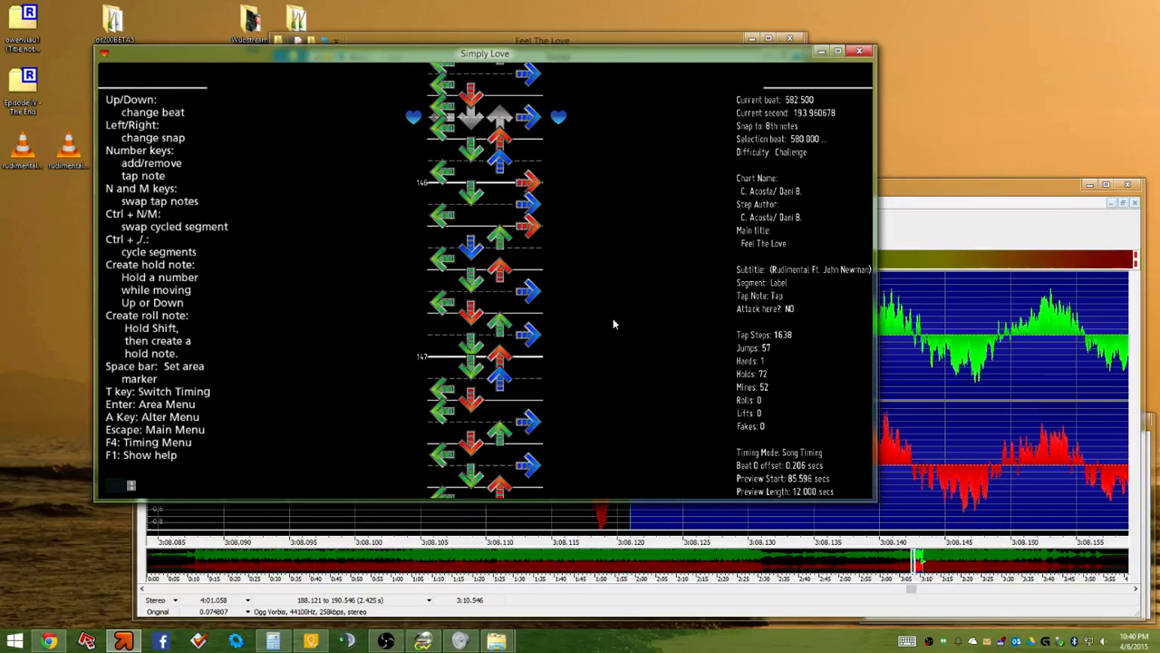
pyautogui.press('Up')
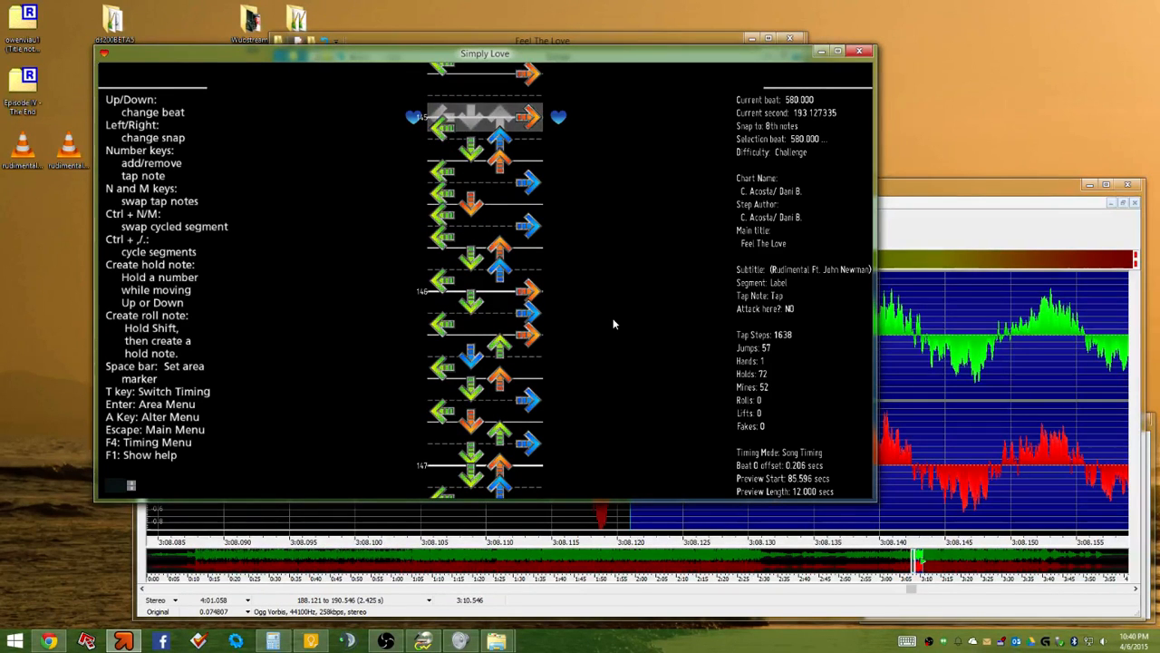
pyautogui.press('Down')
pyautogui.press('Down')
pyautogui.press('Down')
pyautogui.press('Down')
pyautogui.press('Down')
pyautogui.press('Down')
pyautogui.press('Down')
pyautogui.press('Down')
pyautogui.press('Down')
pyautogui.press('Down')
pyautogui.press('Down')
pyautogui.press('Down')
pyautogui.press('Down')
pyautogui.press('Down')
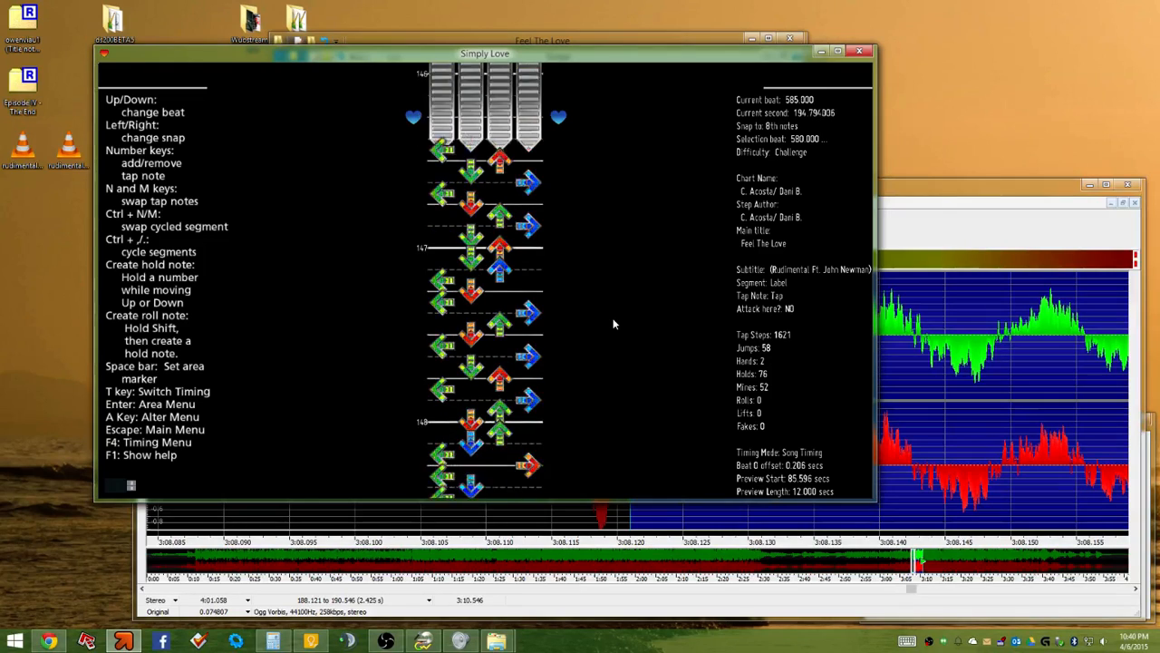
pyautogui.press('Down')
pyautogui.press('Down')
pyautogui.press('1')
pyautogui.press('2')
pyautogui.press('3')
pyautogui.press('4')
# Play the arrows leading into the emptied measure 145 and stop the playback
pyautogui.press('Up')
pyautogui.press('Up')
pyautogui.press('Up')
pyautogui.press('Up')
pyautogui.press('Up')
pyautogui.press('Up')
pyautogui.press('Up')
pyautogui.press('Up')
pyautogui.press('Up')
pyautogui.press('Up')
pyautogui.press('Up')
pyautogui.press('Up')
pyautogui.press('Up')
pyautogui.press('Up')
pyautogui.press('Up')
pyautogui.press('Up')
pyautogui.press('Up')
pyautogui.press('Up')
pyautogui.press('Up')
pyautogui.press('Up')
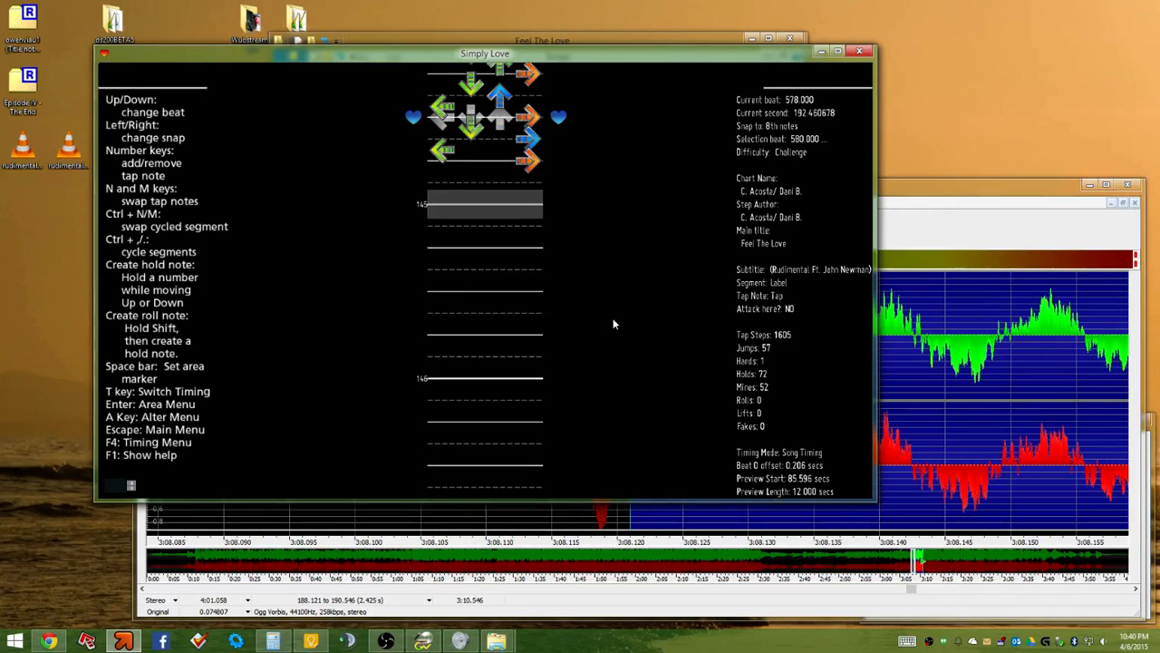
pyautogui.press('Down')
pyautogui.press('Down')
pyautogui.press('Down')
pyautogui.press('Down')
pyautogui.press('Down')
pyautogui.press('Down')
pyautogui.press('Up')
pyautogui.press('Up')
pyautogui.press('p')
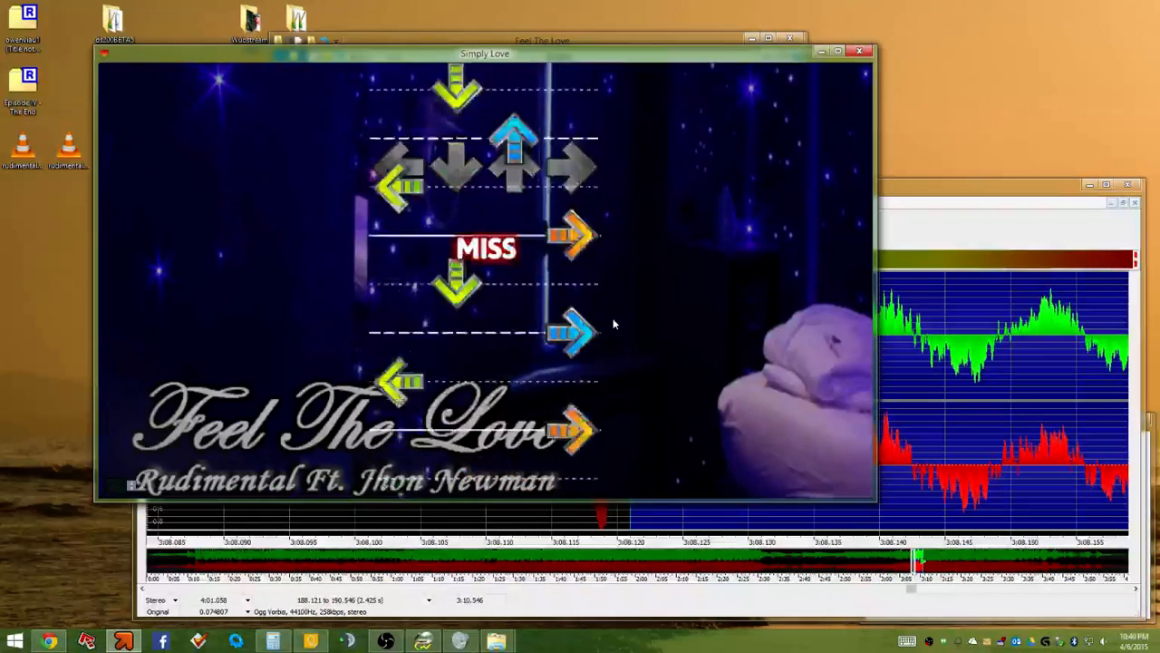
pyautogui.press('Escape')
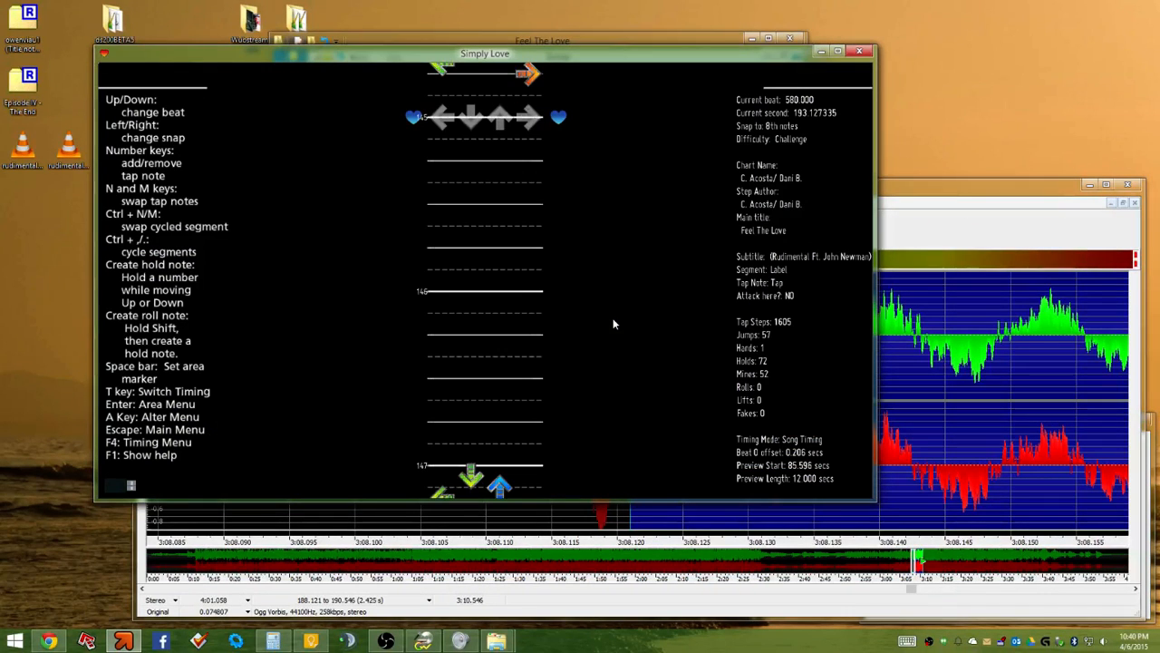
# Place a right arrow at beat 580, left at 581, up at 581.5 and down at 582
pyautogui.press('Down')
pyautogui.press('1')
pyautogui.press('Down')
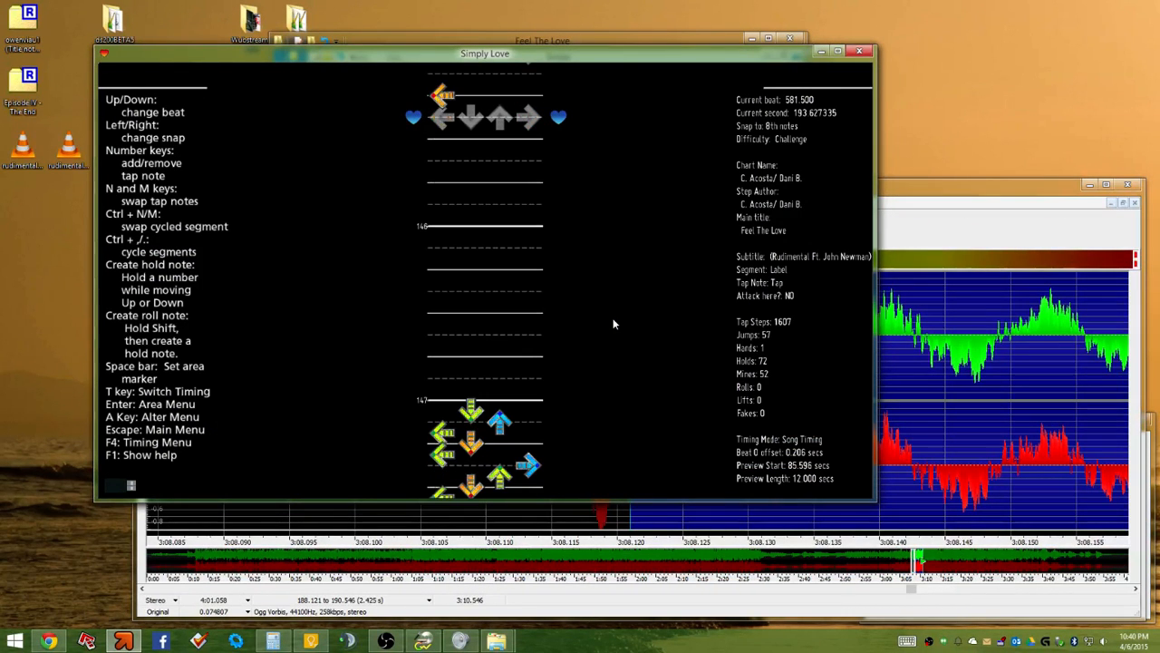
pyautogui.press('Down')
pyautogui.press('2')
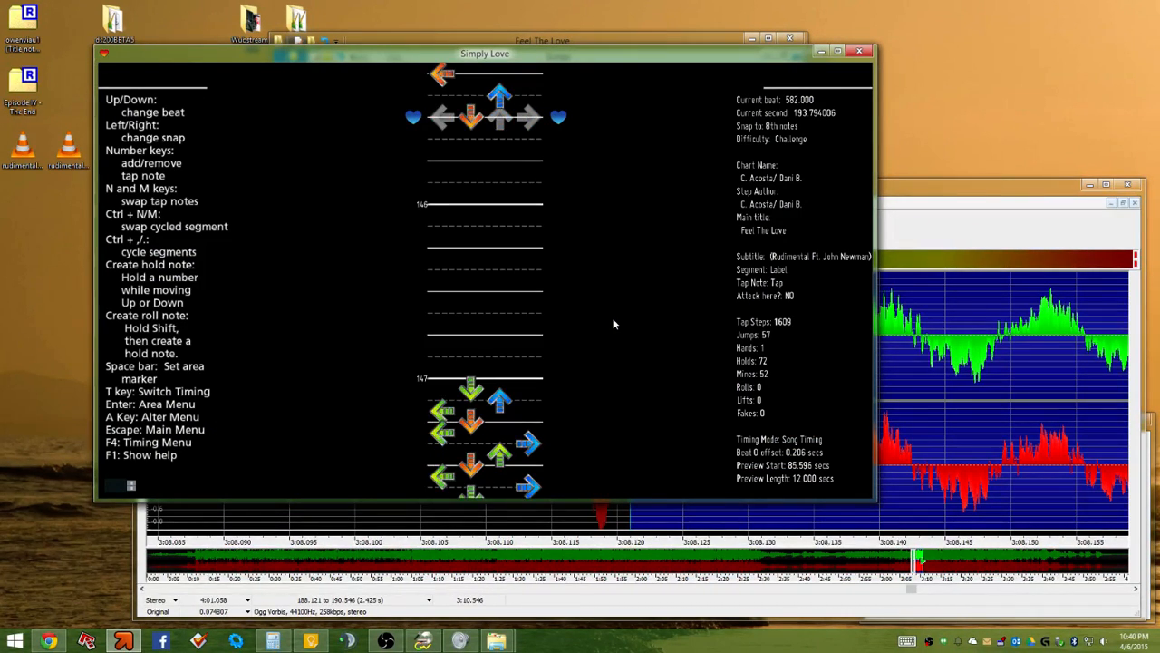
# Test-play the new arrows from beat 580 to 582 and stop the playback
pyautogui.press('Up')
pyautogui.press('Up')
pyautogui.press('Up')
pyautogui.press('Up')
pyautogui.press('Up')
pyautogui.press('space')
pyautogui.press('p')
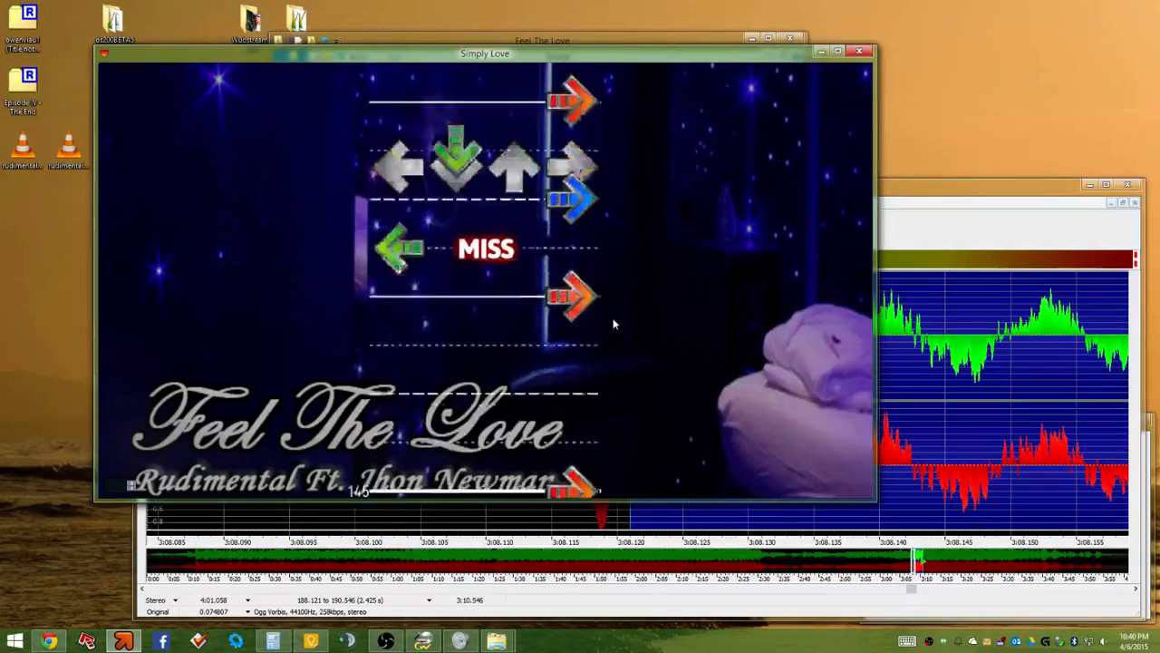
pyautogui.press('Right')
pyautogui.press('Left')
pyautogui.press('Up')
pyautogui.press('Down')
pyautogui.press('Escape')
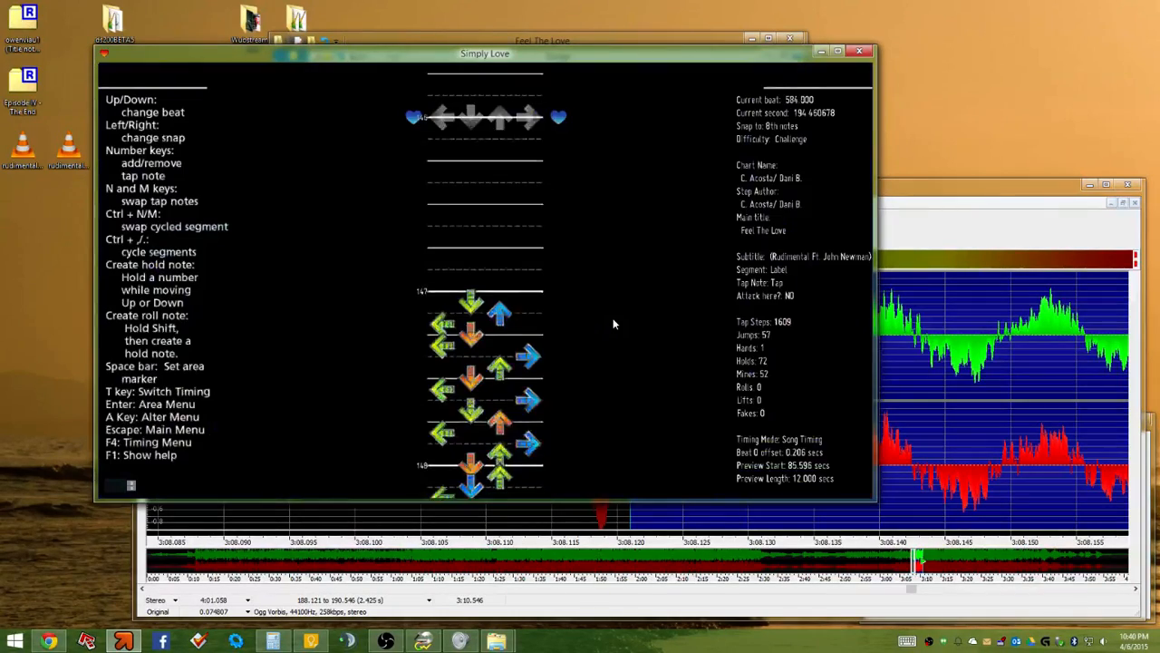
# Set the area marker at beat 581 and replay the arrows of measure 145 twice
pyautogui.press('Up')
pyautogui.press('Up')
pyautogui.press('Up')
pyautogui.press('Up')
pyautogui.press('Up')
pyautogui.press('Up')
pyautogui.press('space')
pyautogui.press('p')
pyautogui.press('Left')
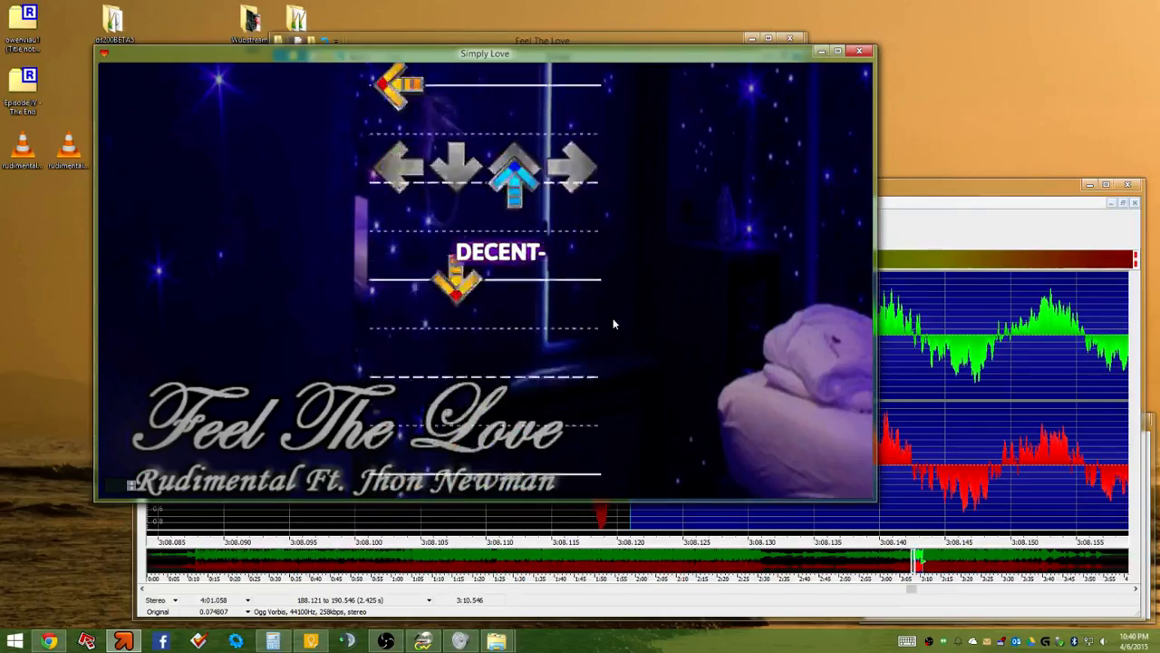
pyautogui.press('Escape')
pyautogui.press('p')
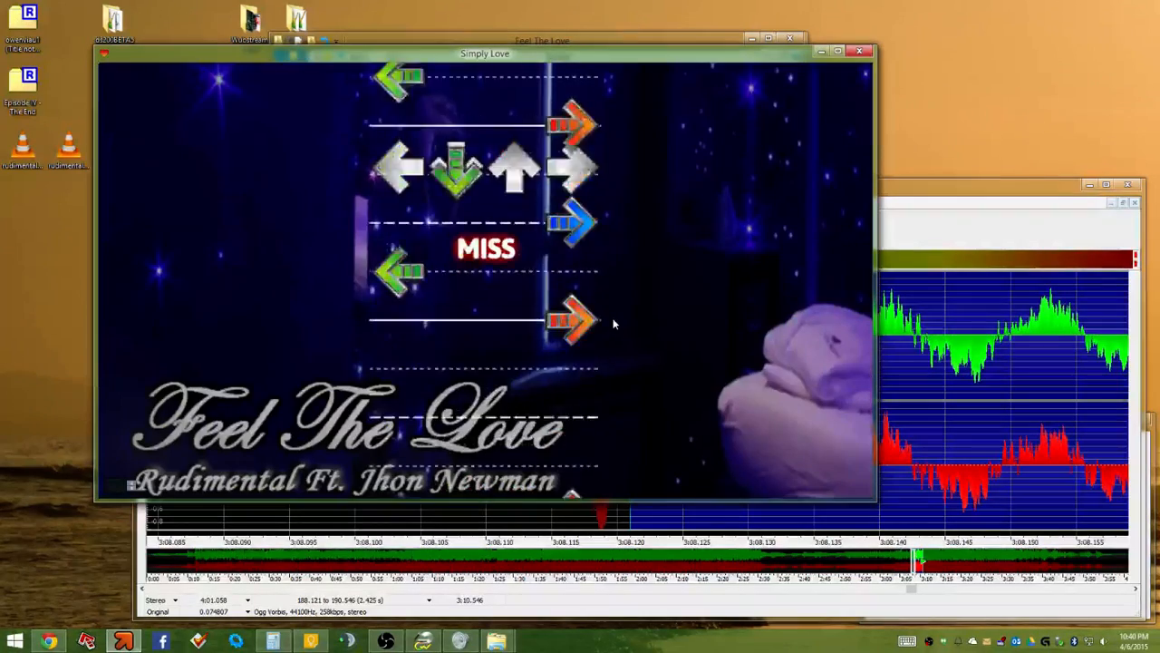
pyautogui.press('Left')
pyautogui.press('Escape')
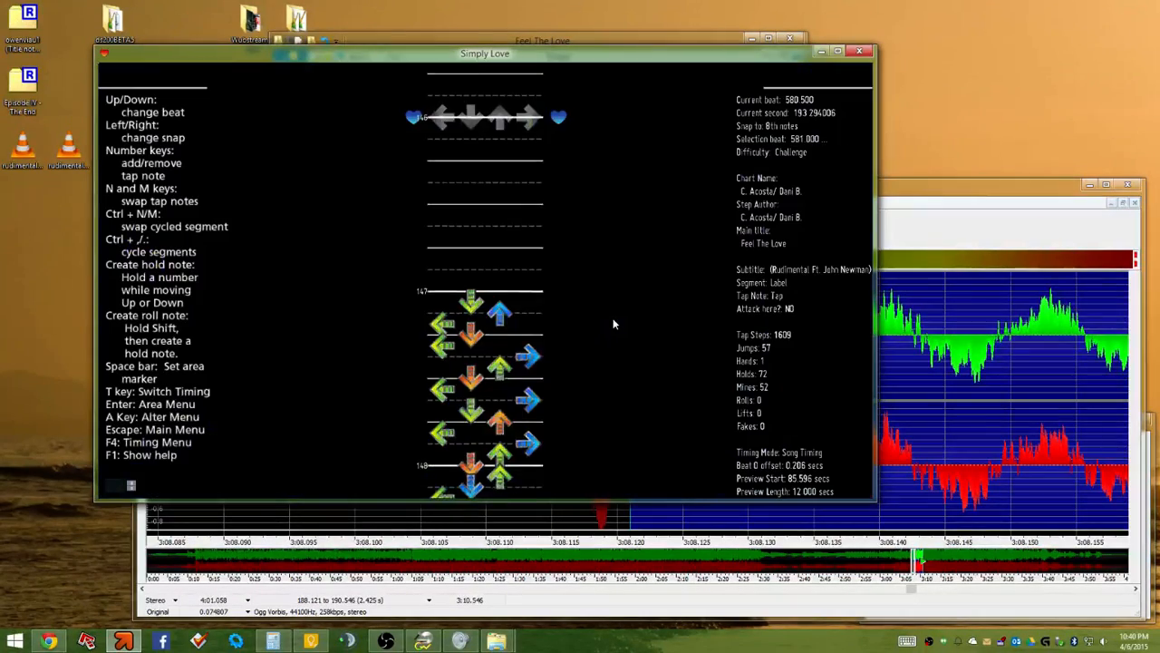
# Add a down arrow at beat 581.5 and a left arrow at beat 582 to form two jumps
pyautogui.press('Up')
pyautogui.press('Up')
pyautogui.press('Up')
pyautogui.press('Up')
pyautogui.press('Up')
pyautogui.press('2')
pyautogui.press('Down')
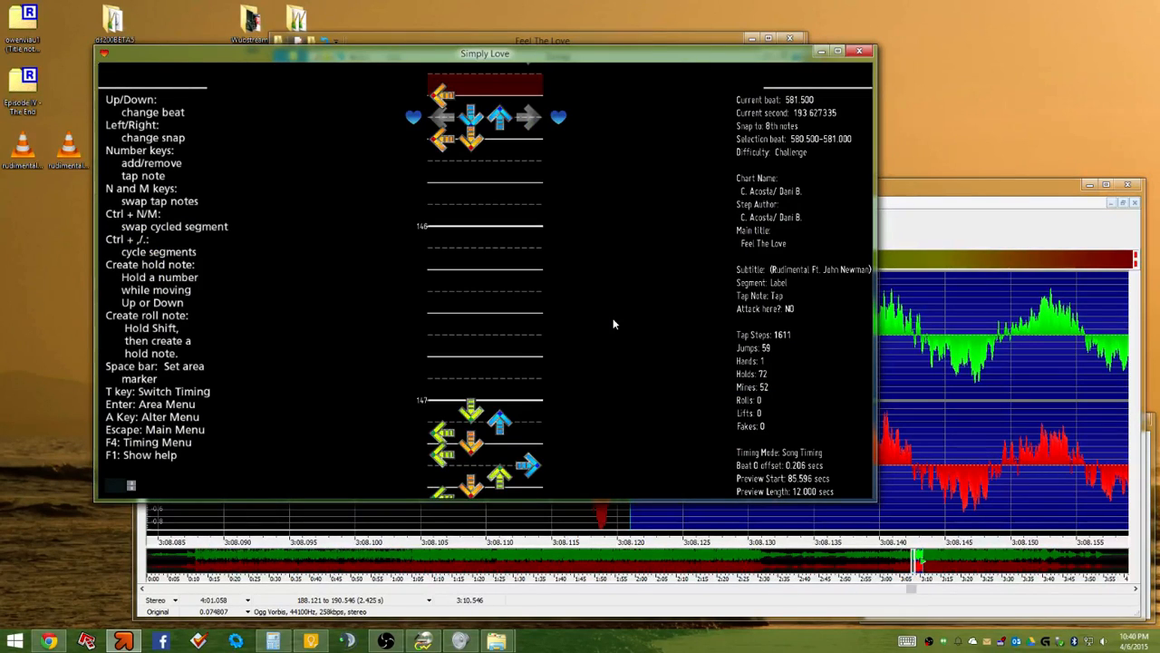
# Replay the passage with the two jumps three times, listening through measures 145 and 146
pyautogui.press('p')
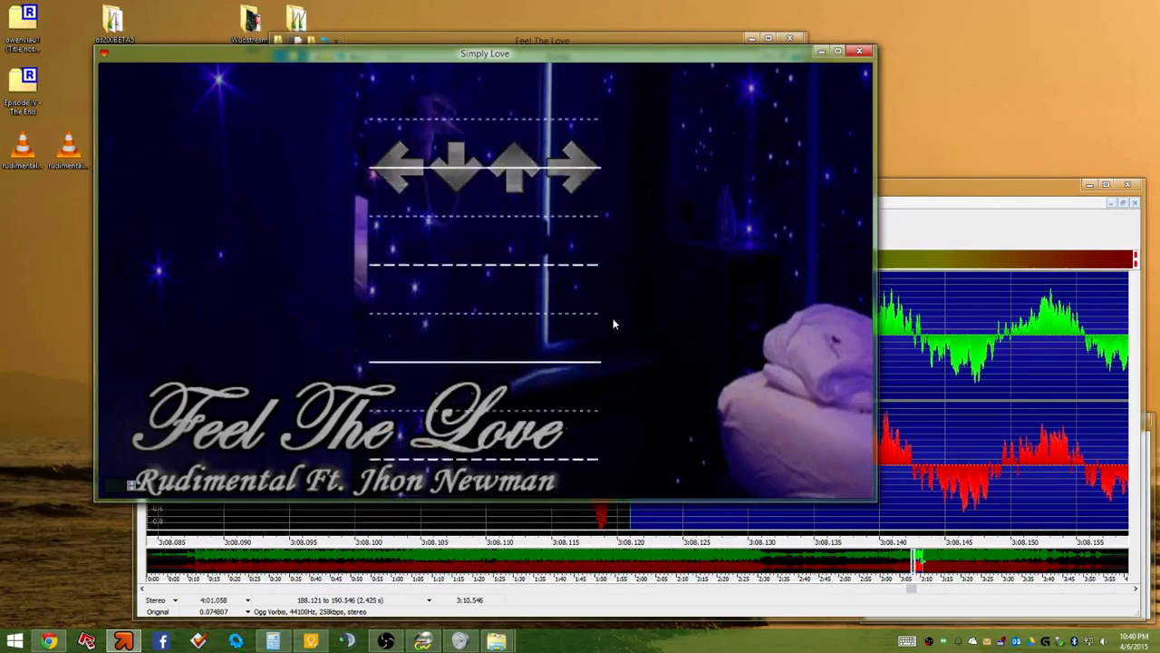
pyautogui.press('Escape')
pyautogui.press('p')
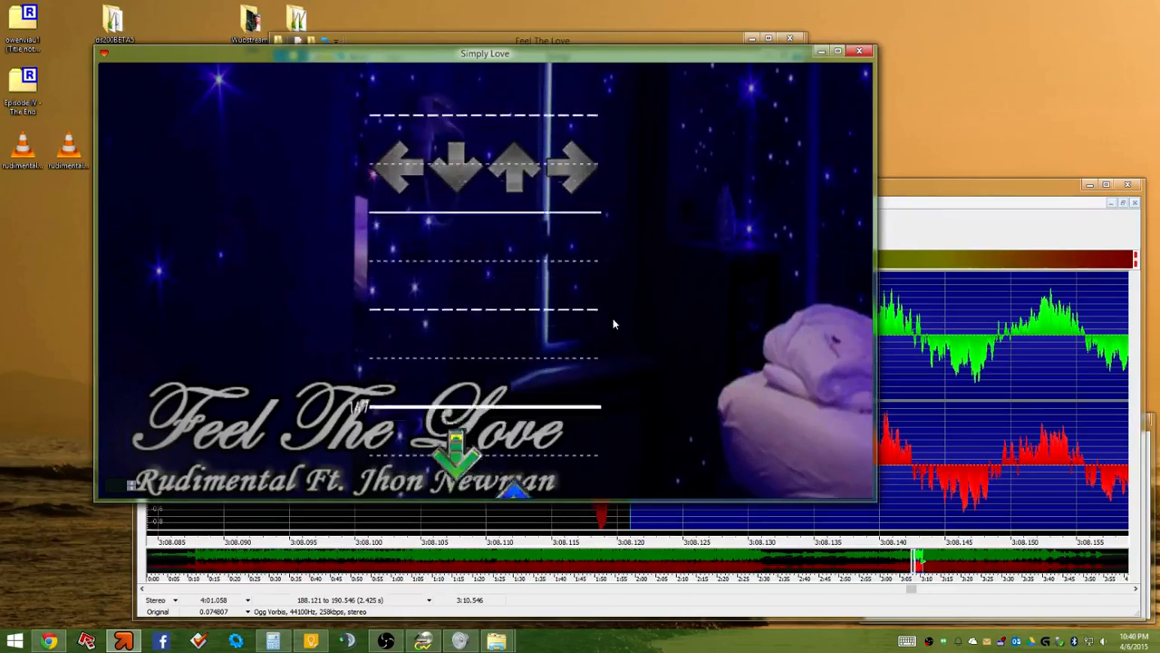
pyautogui.press('Escape')
pyautogui.press('p')
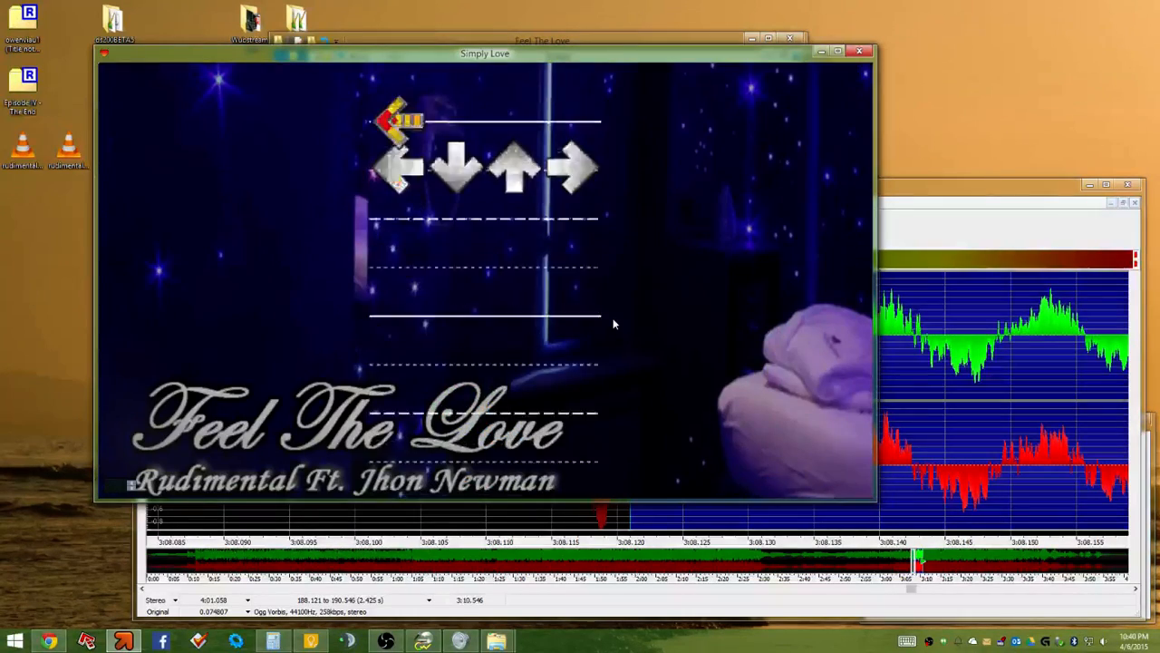
pyautogui.press('Escape')
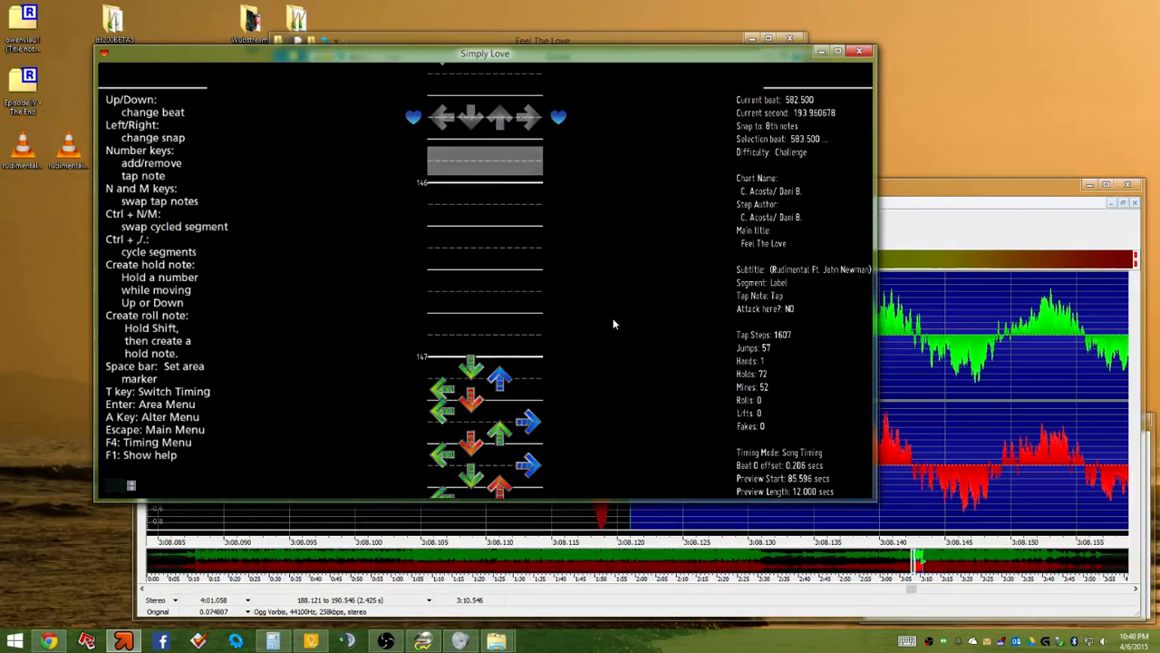
# Replace the arrows at beats 581.5 and 582 with a right arrow at 582 and a left arrow at 583, and test-play them
pyautogui.press('Down')
pyautogui.press('Down')
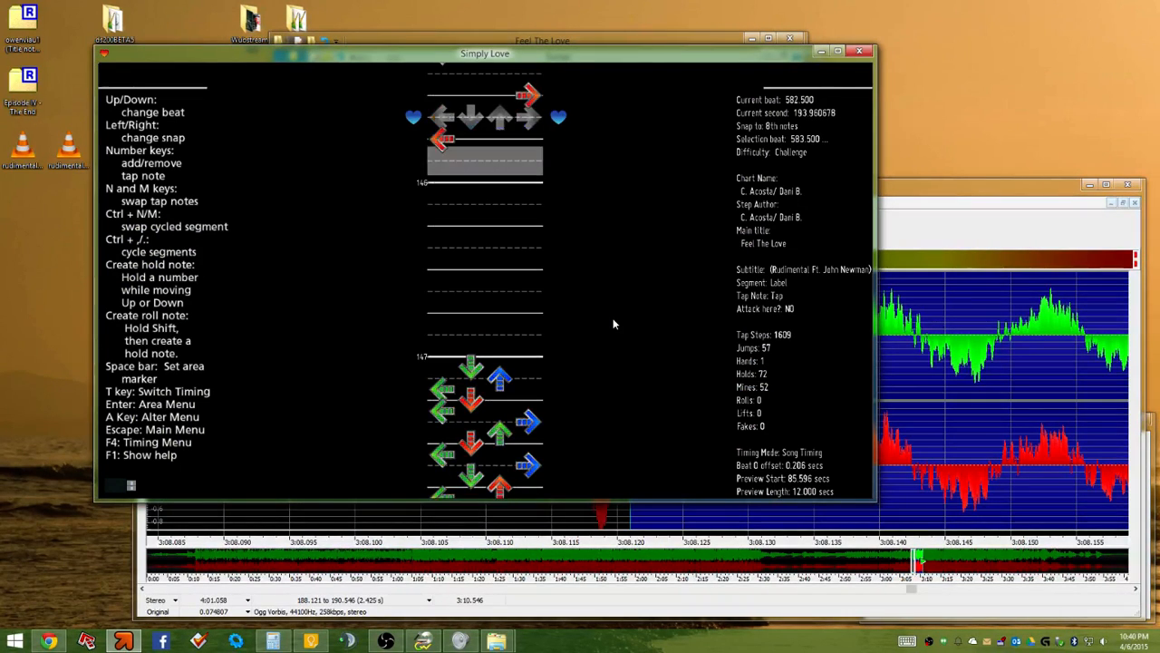
pyautogui.press('p')
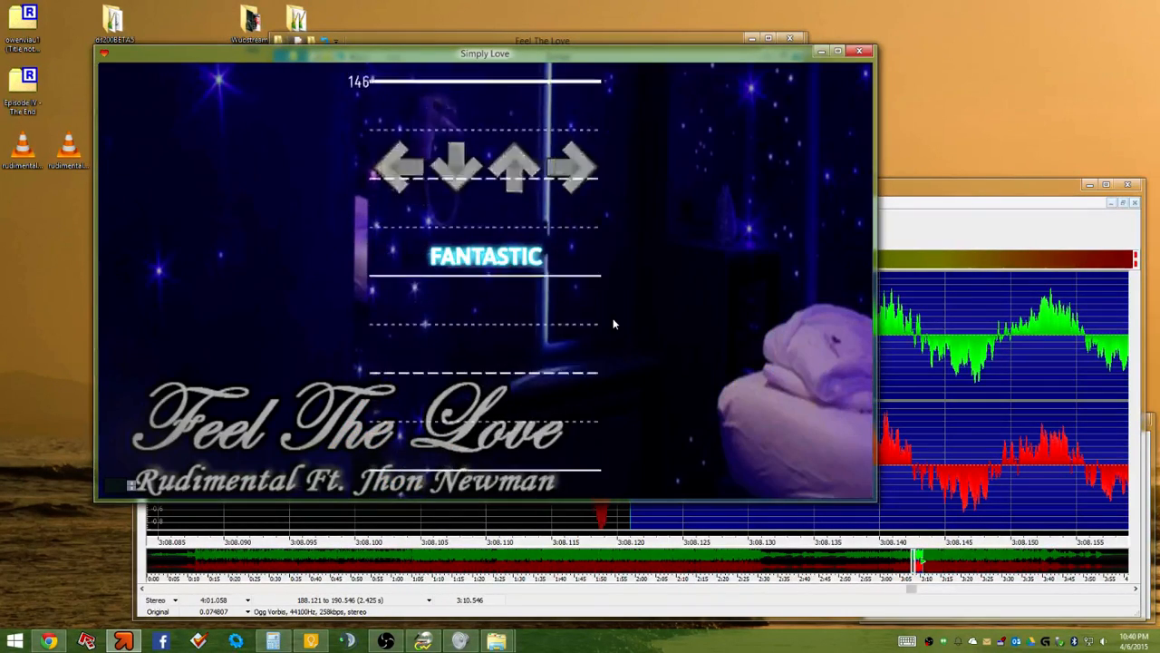
pyautogui.press('Escape')
# Replace the right arrow at beat 582 with an up arrow at beat 582.5
pyautogui.press('Up')
pyautogui.press('p')
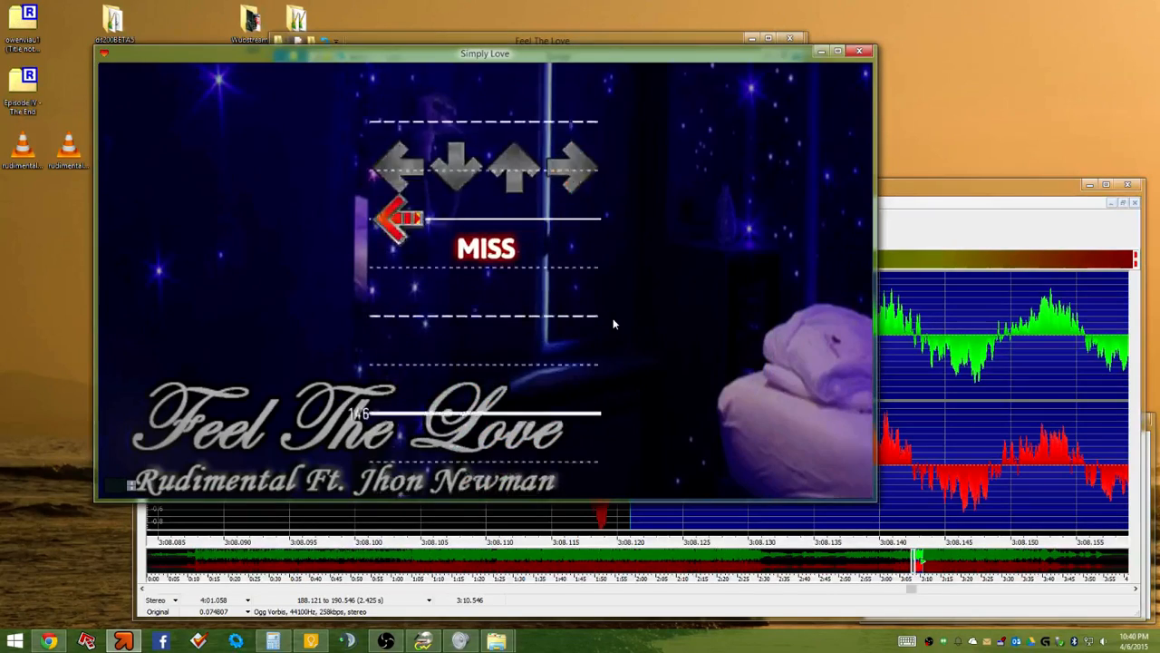
pyautogui.press('Escape')
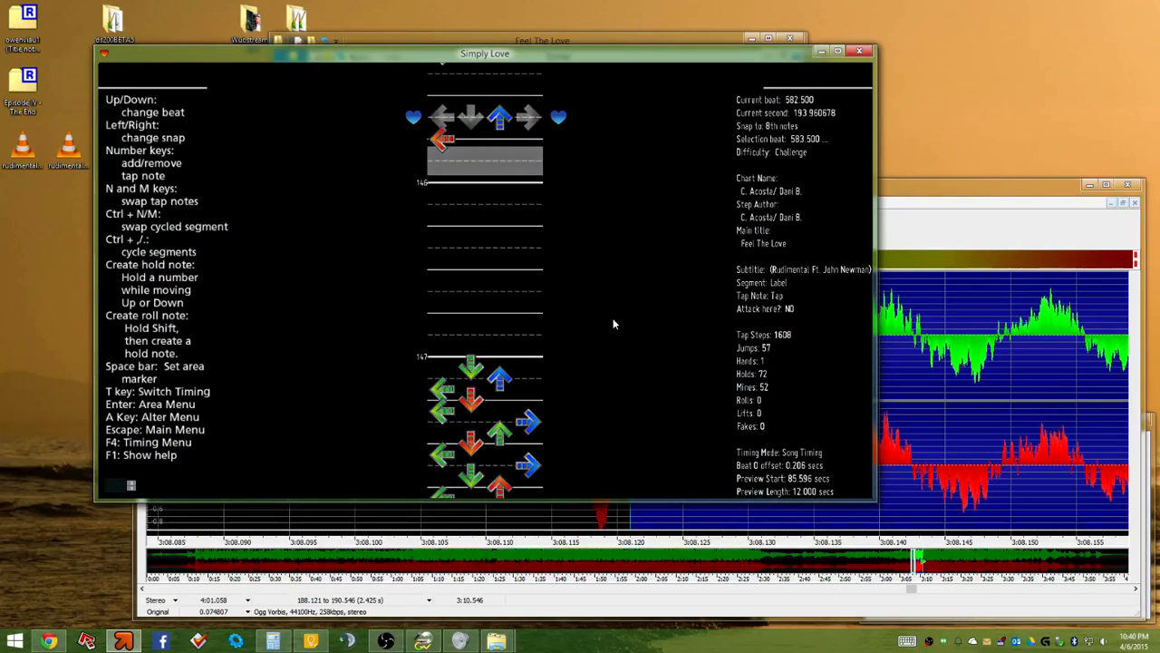
pyautogui.press('3')
pyautogui.press('Down')
# Test-play the up arrow at beat 582.5 and left arrow at beat 583, lowering the system volume
pyautogui.press('p')
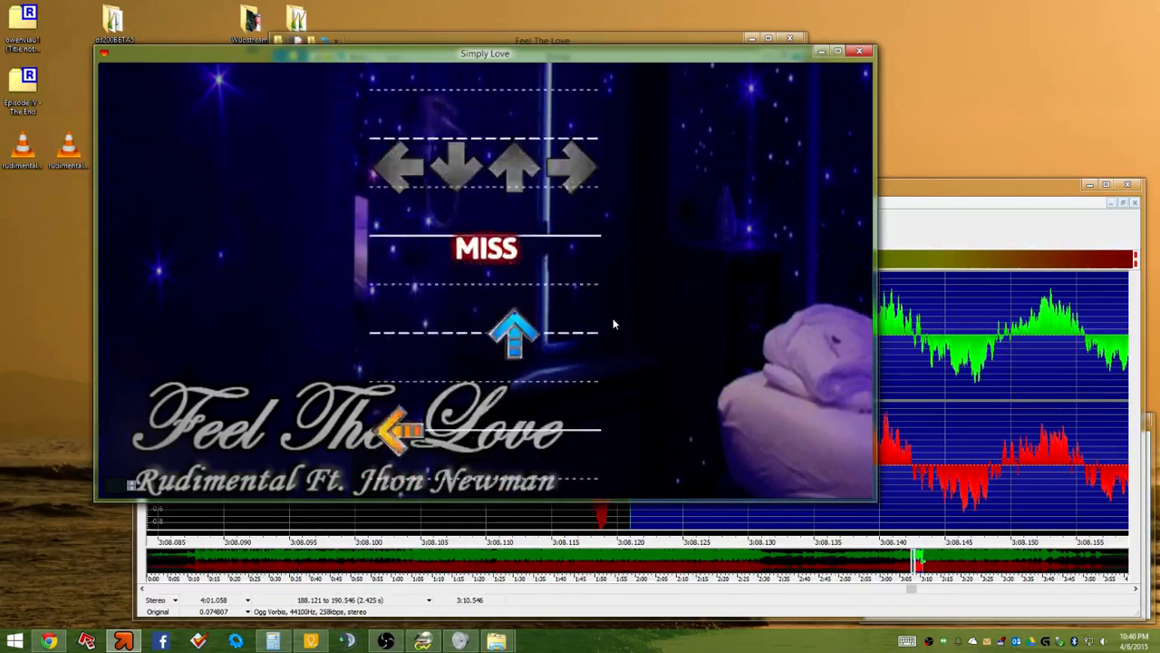
pyautogui.press('Up')
pyautogui.press('Left')
pyautogui.press('XF86AudioLowerVolume')
pyautogui.press('Escape')
pyautogui.press('Up')
pyautogui.press('Up')
pyautogui.press('Up')
pyautogui.press('Up')
pyautogui.press('Up')
pyautogui.press('Up')
pyautogui.press('Up')
pyautogui.press('Up')
pyautogui.press('Up')
pyautogui.press('Up')
pyautogui.press('Up')
pyautogui.press('Up')
pyautogui.press('Up')
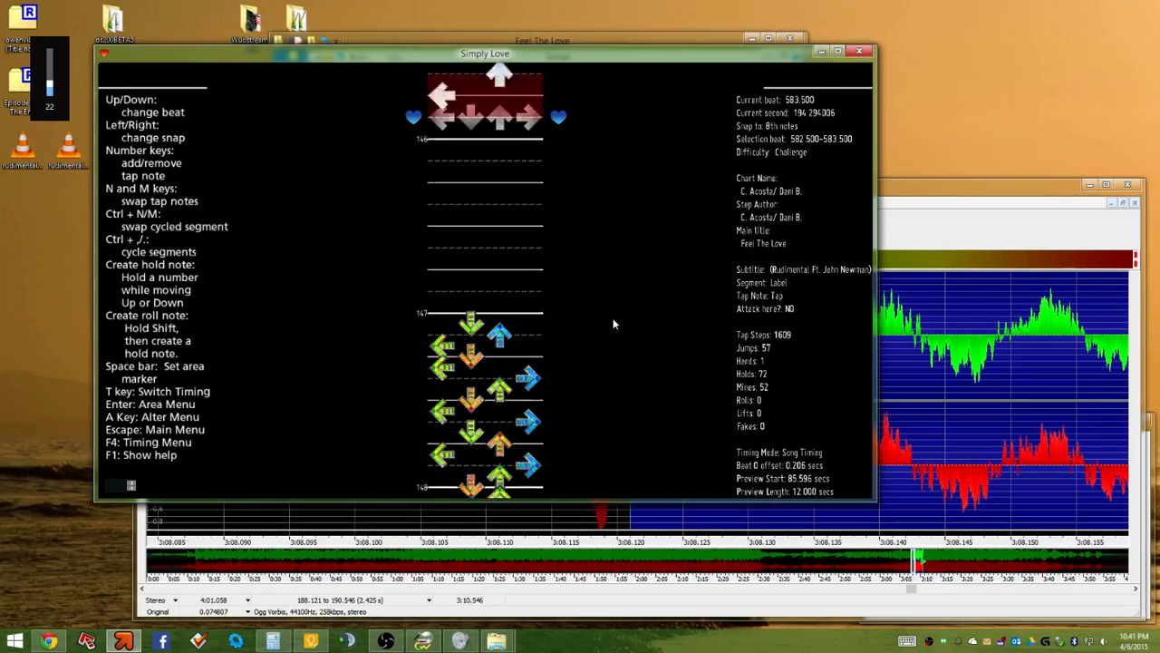
# Go back to beat 581.5 and place a right arrow there
pyautogui.press('Down')
pyautogui.press('Down')
pyautogui.press('Down')
pyautogui.press('Down')
pyautogui.press('Down')
pyautogui.press('4')
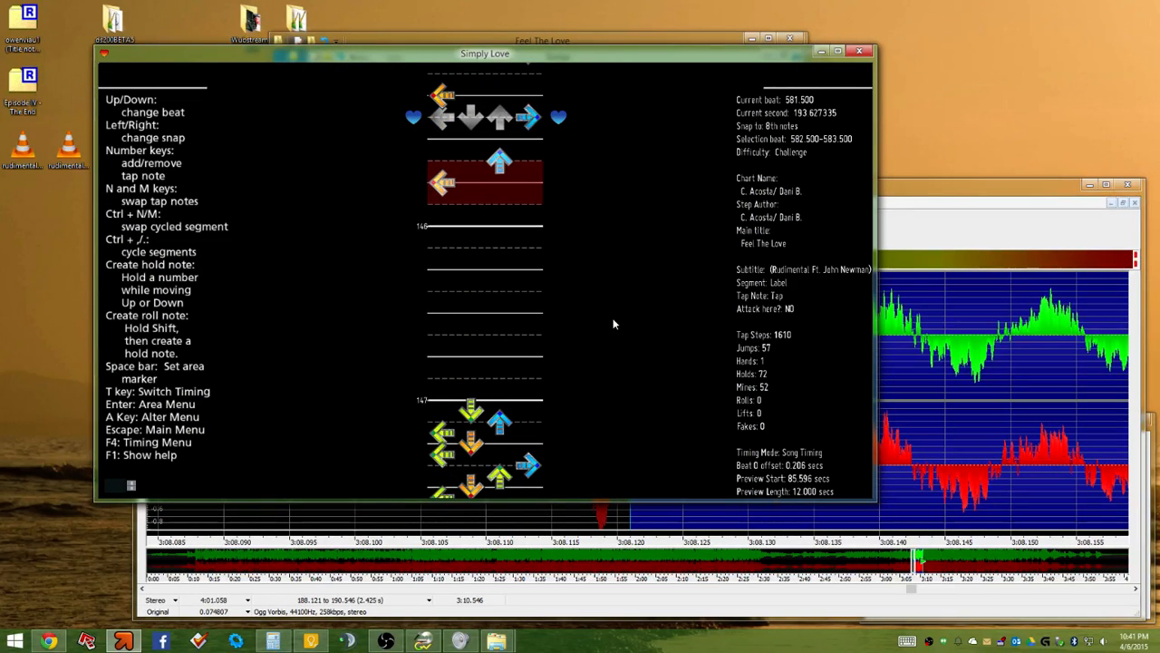
# Test-play measure 145 with the right arrow at beat 581.5 and stop the playback
pyautogui.press('p')
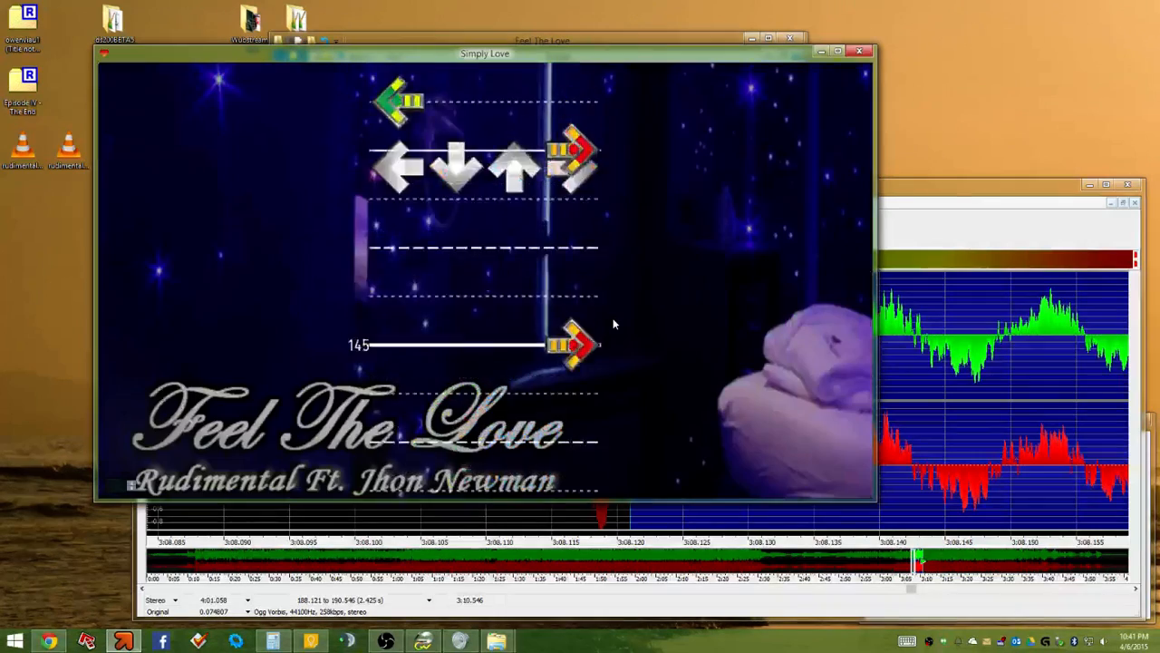
pyautogui.press('Right')
pyautogui.press('Left')
pyautogui.press('Right')
pyautogui.press('Up')
pyautogui.press('Left')
pyautogui.press('Escape')
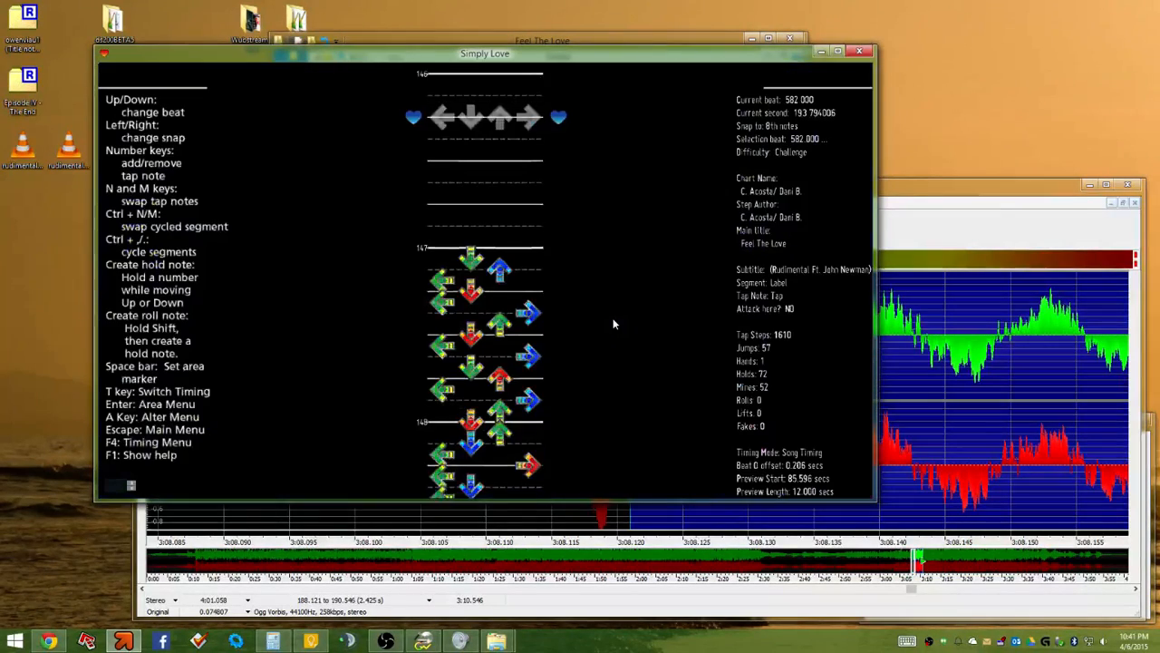
# Move the right arrow from beat 581.5 to beat 582 and remove the up arrow at beat 582.5
pyautogui.press('Up')
pyautogui.press('Up')
pyautogui.press('Up')
pyautogui.press('Up')
pyautogui.press('Up')
pyautogui.press('Up')
pyautogui.press('Up')
pyautogui.press('Down')
pyautogui.press('3')
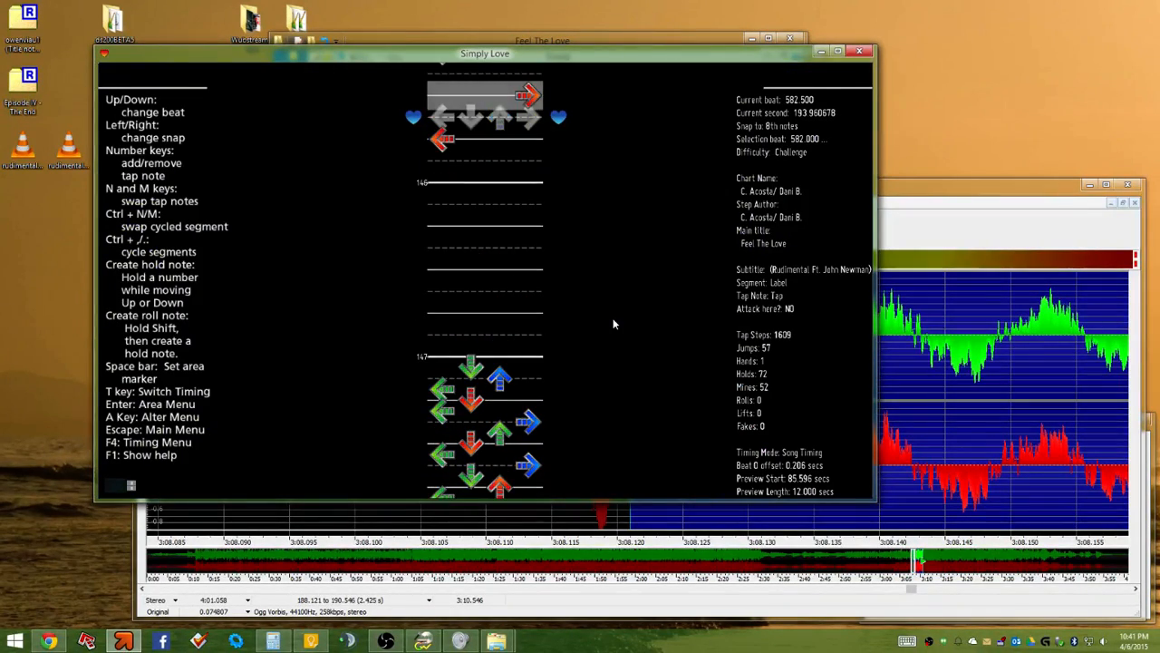
# Switch the snap to 12th notes, place an up arrow at beat 582.667 and play the passage
pyautogui.press('Right')
pyautogui.press('Down')
pyautogui.press('space')
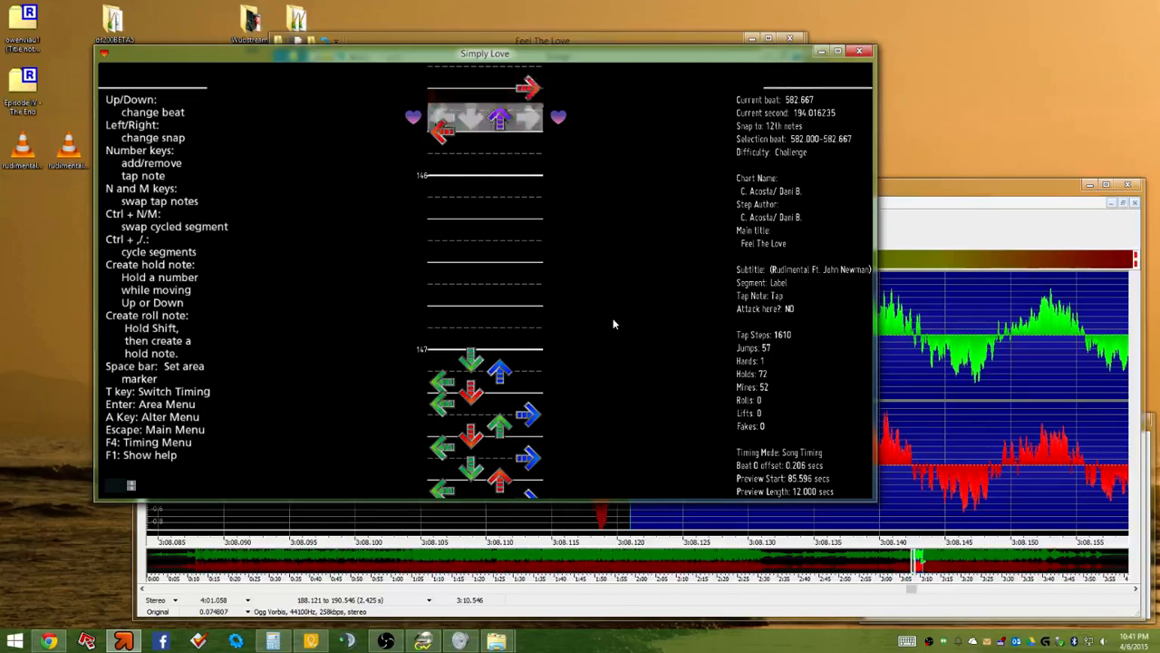
pyautogui.press('p')
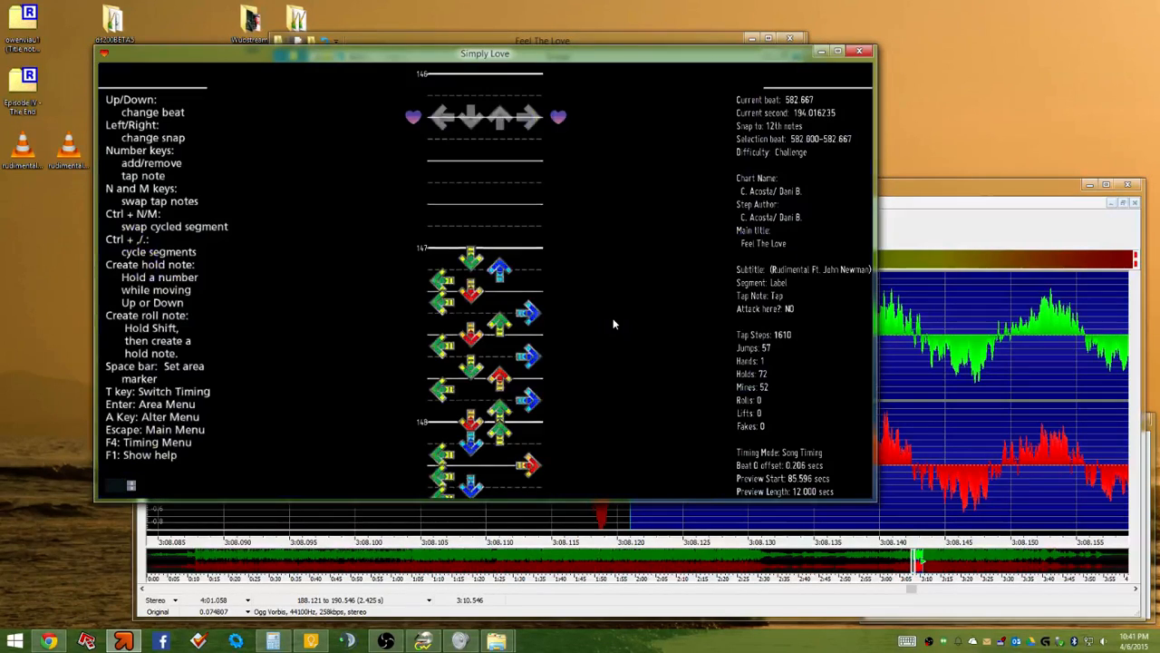
# Change the arrow at beat 582.667 to left and the arrow at beat 583 to up
pyautogui.press('Down')
pyautogui.press('Down')
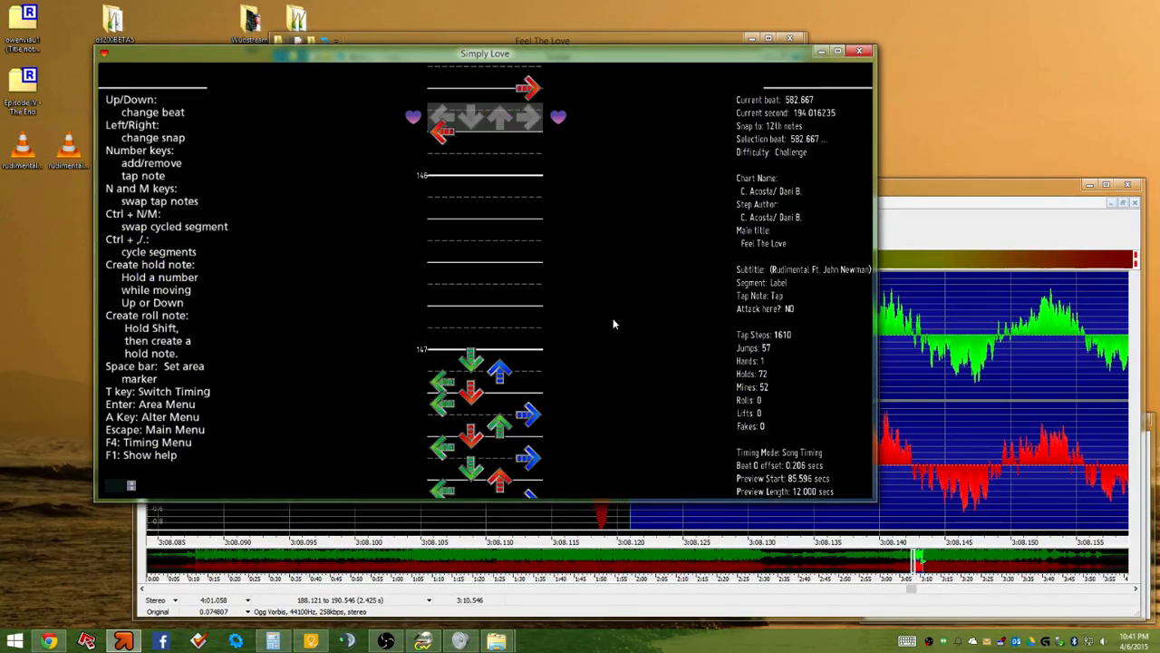
pyautogui.press('Down')
pyautogui.press('Up')
pyautogui.press('Up')
pyautogui.press('Up')
pyautogui.press('Up')
pyautogui.press('Up')
pyautogui.press('Up')
pyautogui.press('Up')
pyautogui.press('Up')
pyautogui.press('Up')
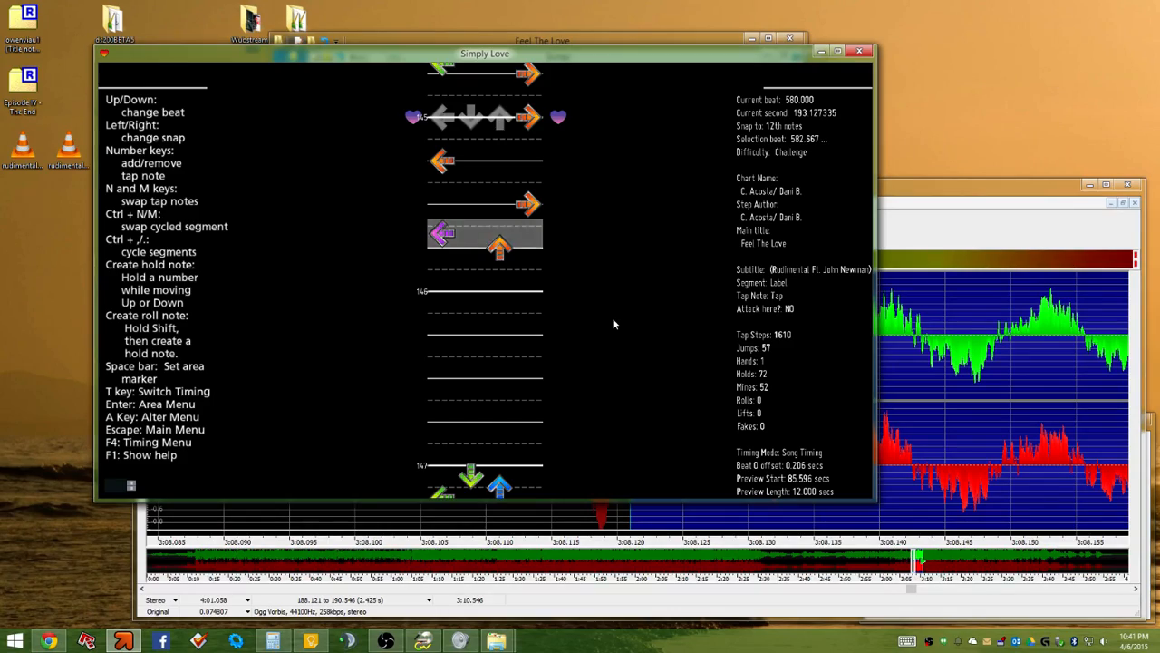
# Set the area marker at beat 580 and test-play the revised arrows of measure 145
pyautogui.press('p')
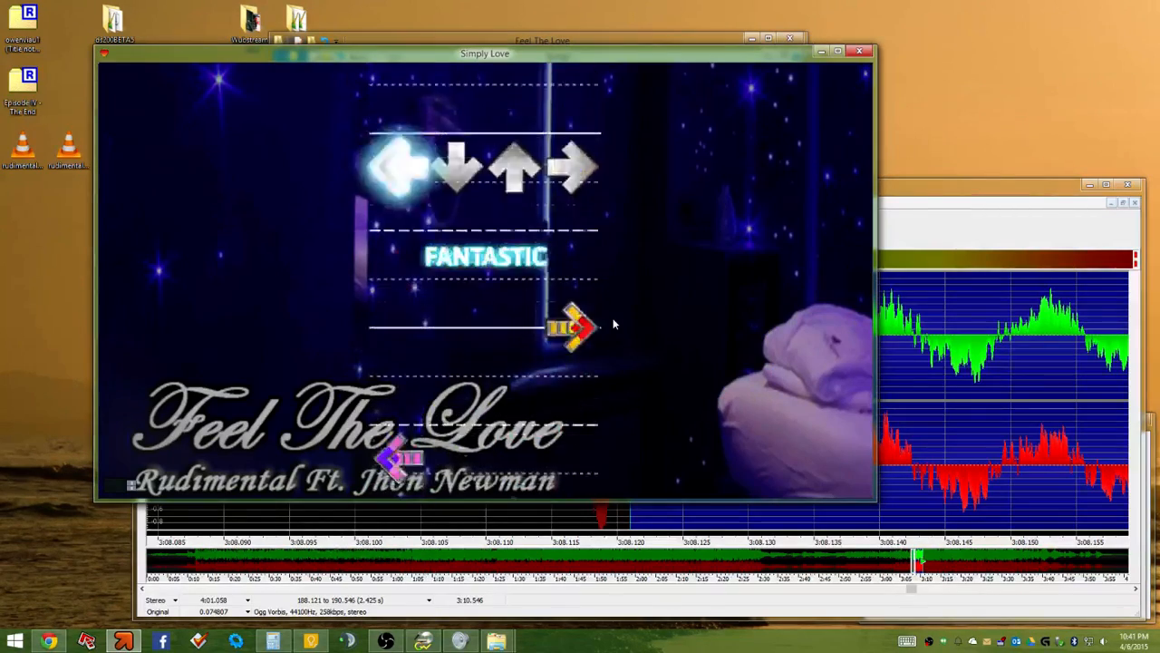
pyautogui.press('Escape')
pyautogui.press('p')
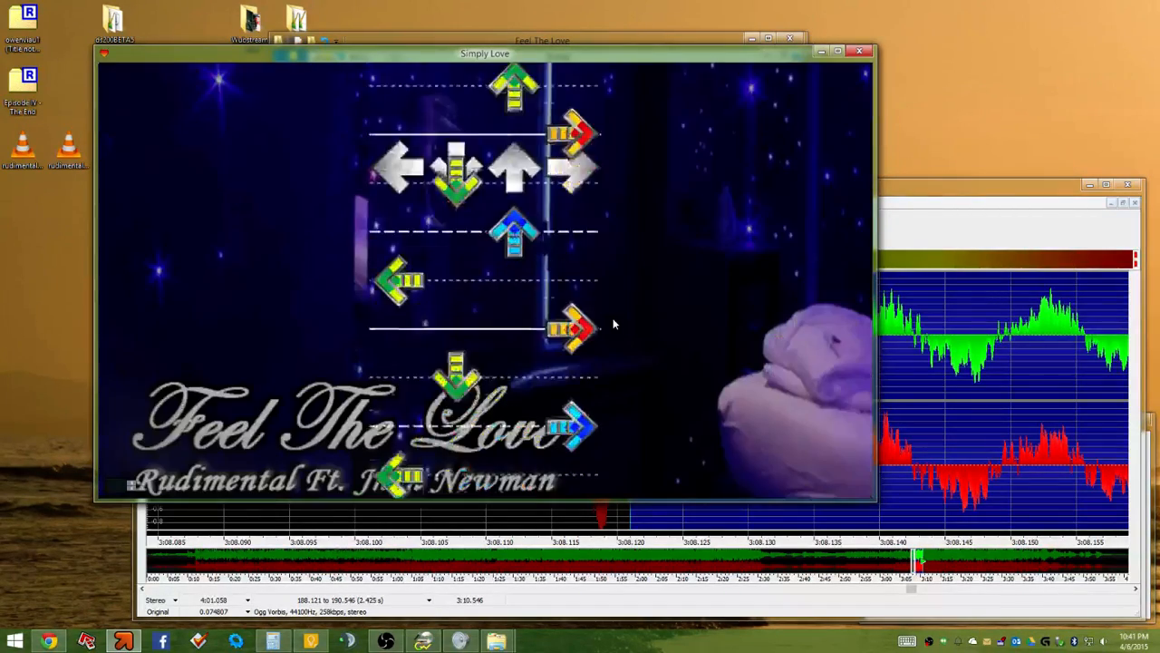
pyautogui.press('Left')
pyautogui.press('Right')
pyautogui.press('Left')
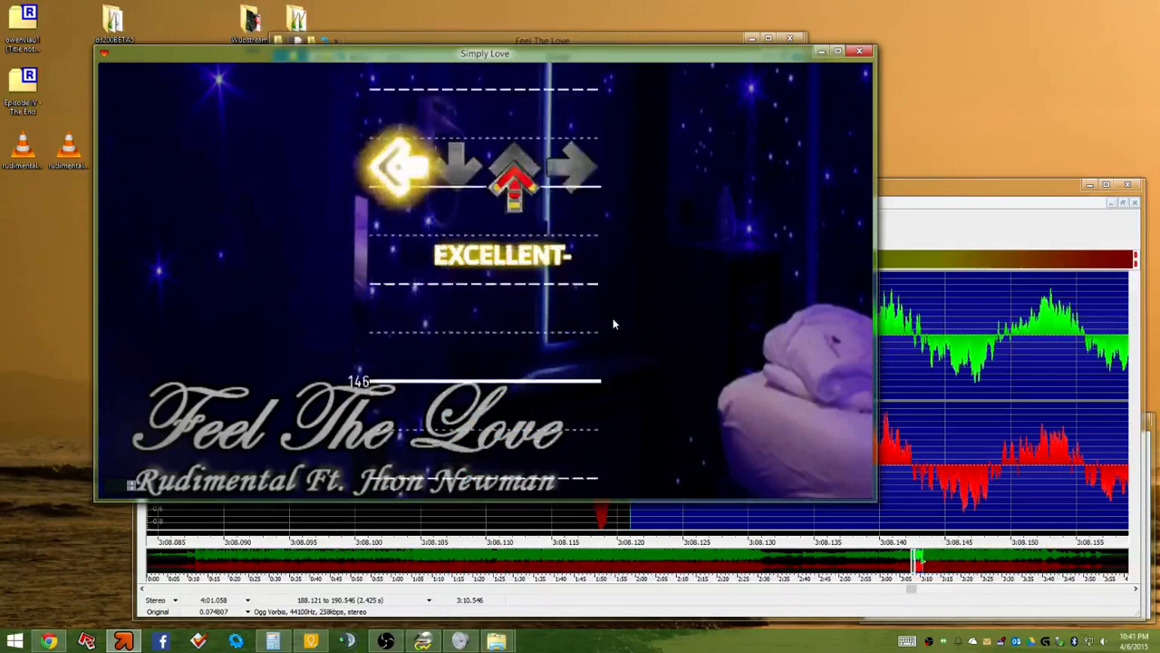
pyautogui.press('Escape')
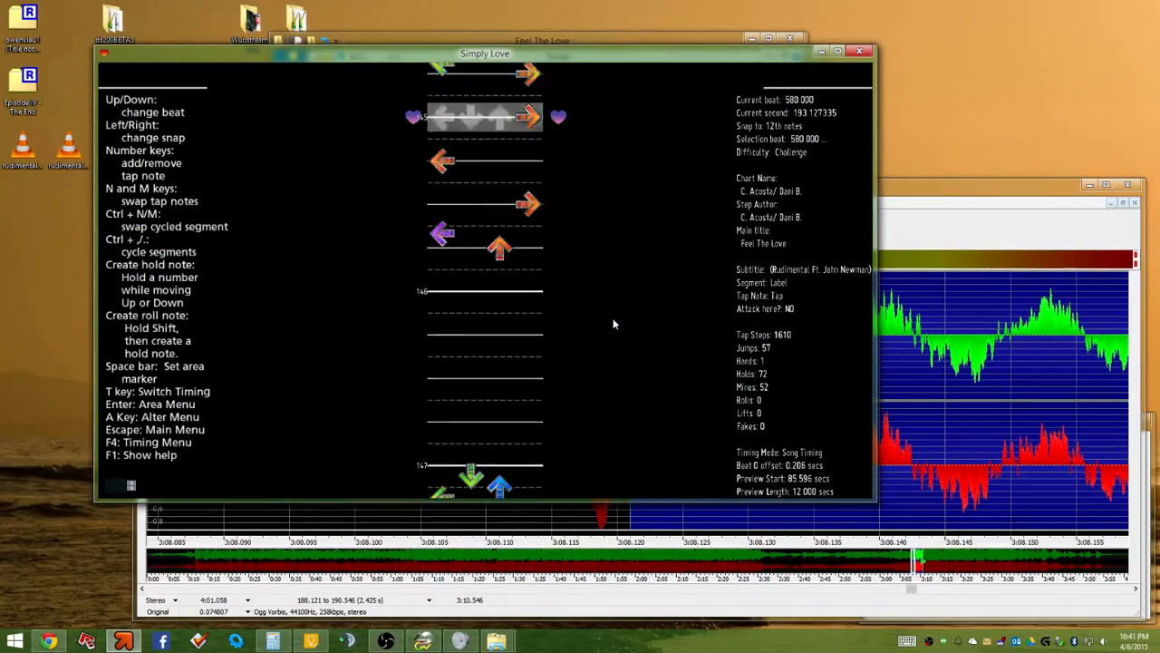
# Move the area marker to beat 580.667 and play the arrows through beat 583 again
pyautogui.press('Down')
pyautogui.press('Down')
pyautogui.hotkey('shift', 'p')
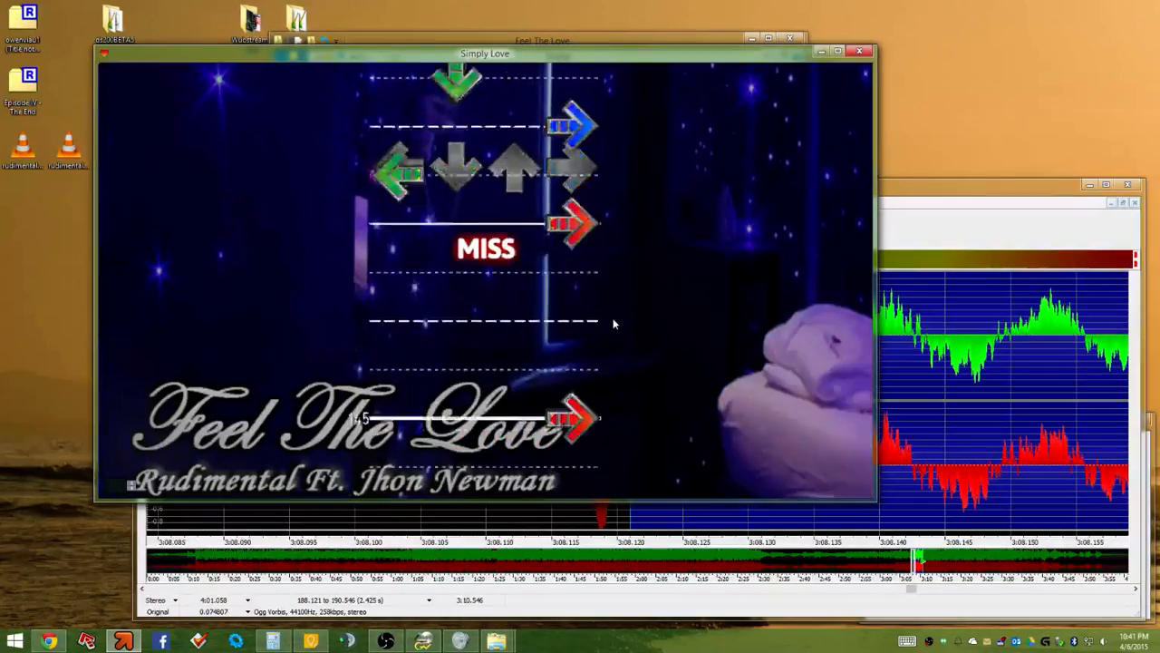
pyautogui.press('Right')
pyautogui.press('Left')
pyautogui.press('Right')
pyautogui.press('Left')
pyautogui.press('Up')
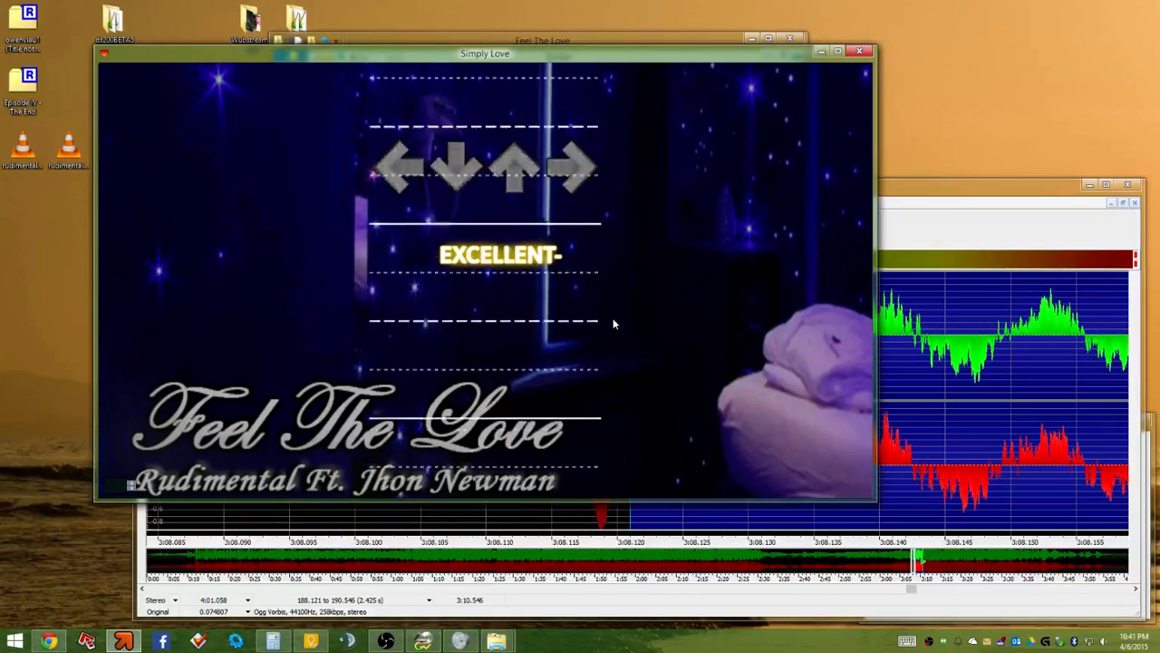
pyautogui.press('Escape')
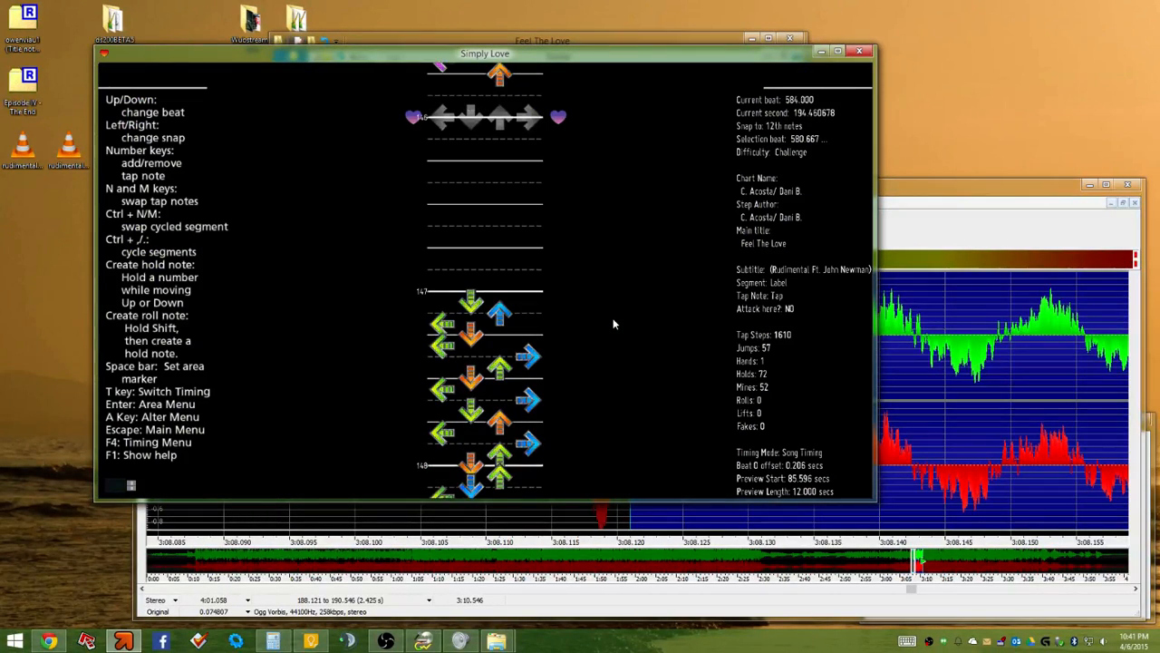
# Place a down arrow at beat 584, right at 585, left at 585.667 and up at 586
pyautogui.press('Down')
pyautogui.press('Down')
pyautogui.press('Down')
pyautogui.press('4')
pyautogui.press('Down')
pyautogui.press('Down')
pyautogui.press('Down')
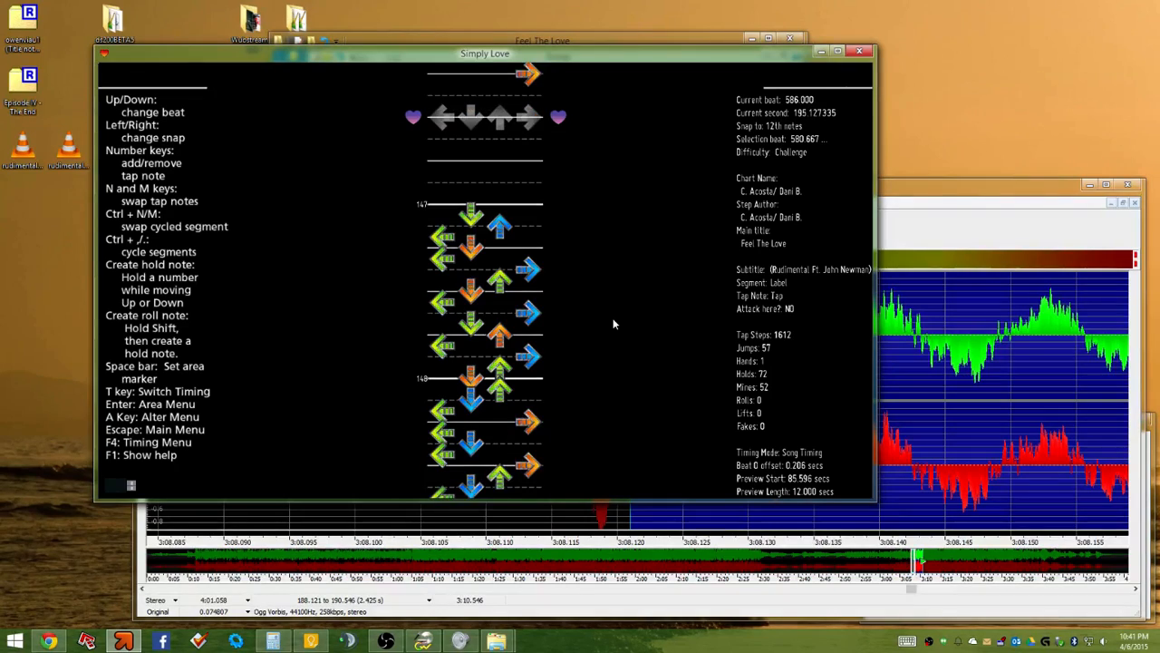
pyautogui.press('Up')
pyautogui.press('1')
pyautogui.press('Down')
pyautogui.press('3')
# Test-play measures 145 and 146 with the newly added arrows and stop the playback
pyautogui.press('Up')
pyautogui.press('Up')
pyautogui.press('Up')
pyautogui.press('Up')
pyautogui.press('Up')
pyautogui.press('Up')
pyautogui.press('Up')
pyautogui.press('Up')
pyautogui.press('Up')
pyautogui.press('Up')
pyautogui.press('Up')
pyautogui.press('p')
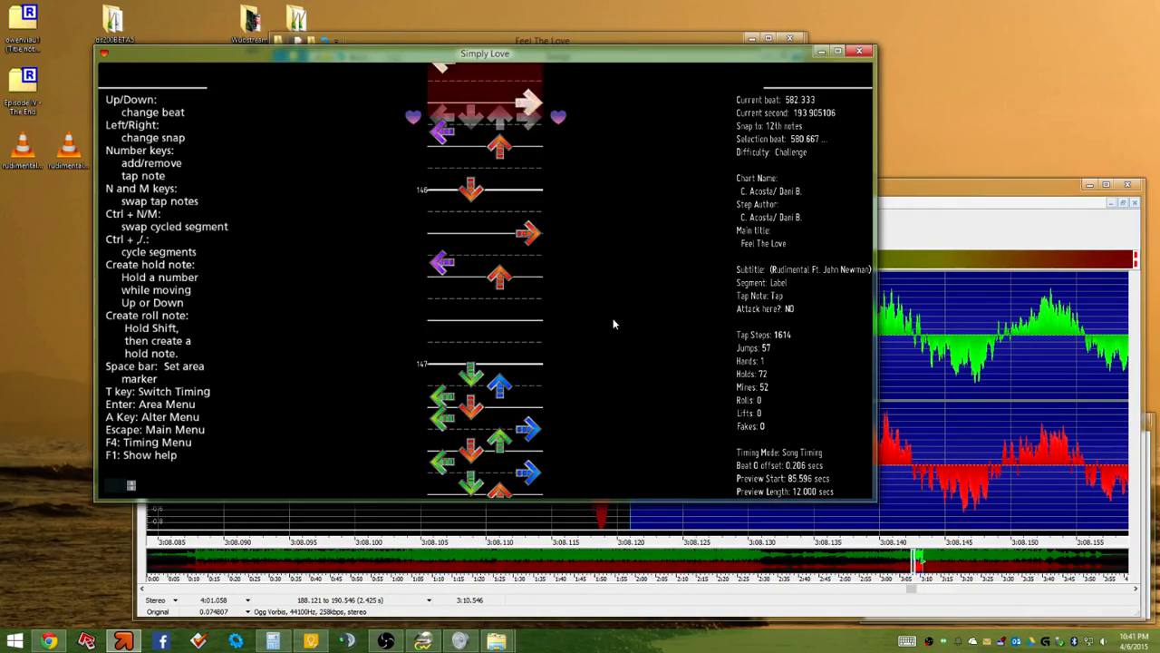
pyautogui.press('Right')
pyautogui.press('Right')
pyautogui.press('Left')
pyautogui.press('Right')
pyautogui.press('Left')
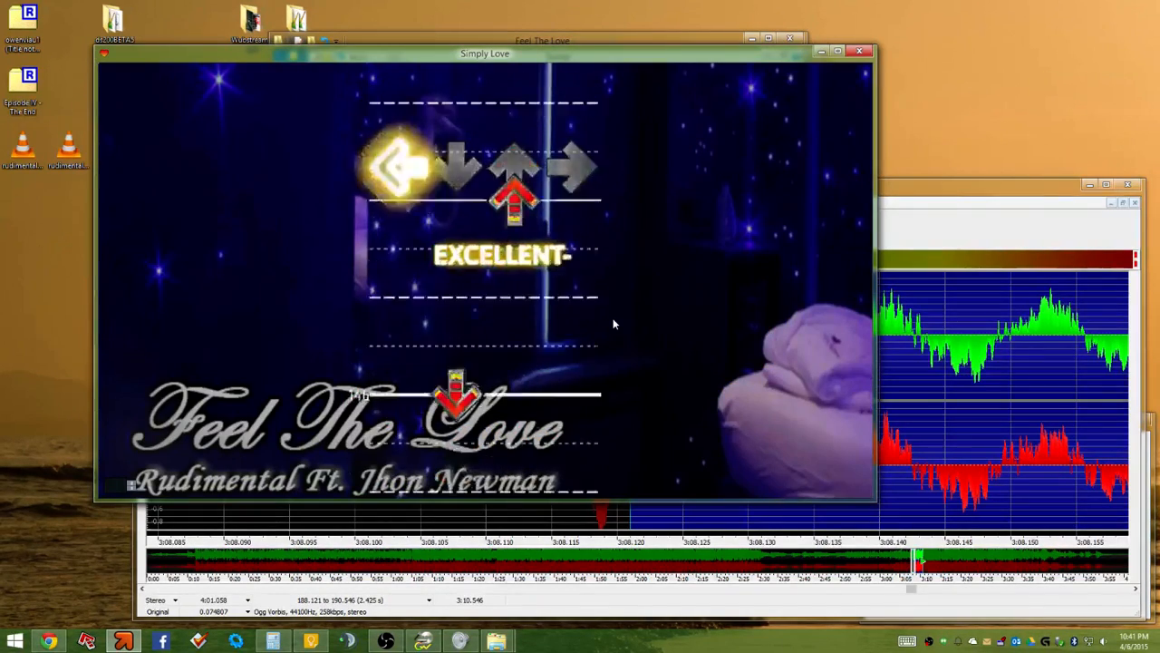
pyautogui.press('Up')
pyautogui.press('Down')
pyautogui.press('Left')
pyautogui.press('Escape')
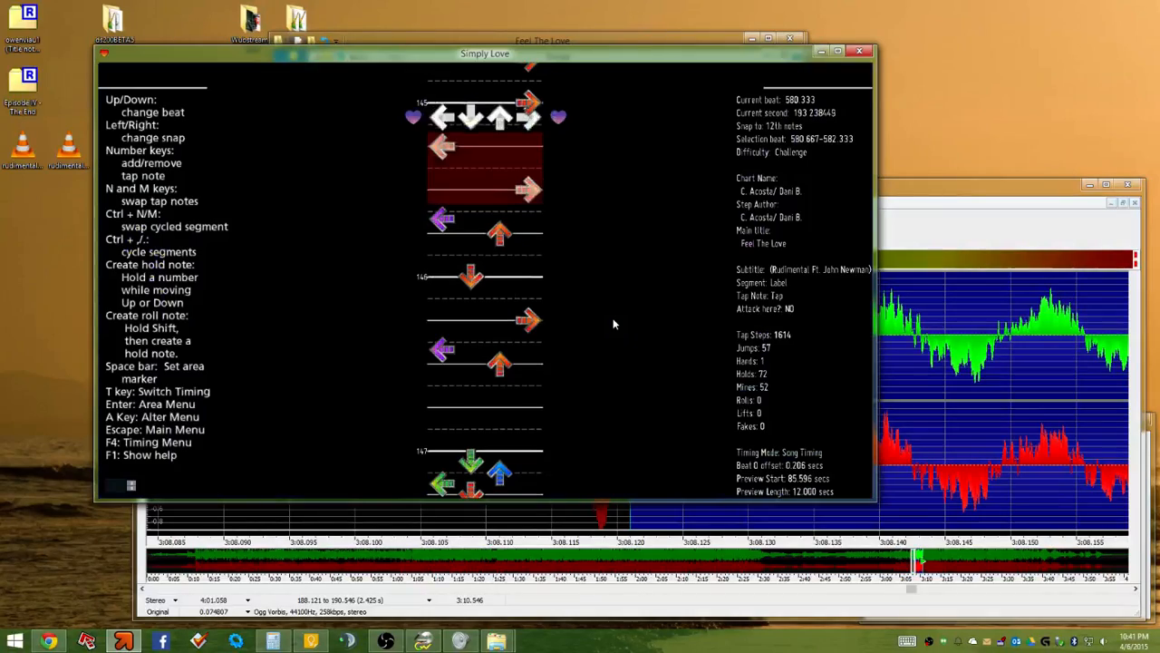
# Test-play measures 145 and 146 from beat 580.333 through the up arrow at beat 586 and stop the playback
pyautogui.press('p')
pyautogui.press('Right')
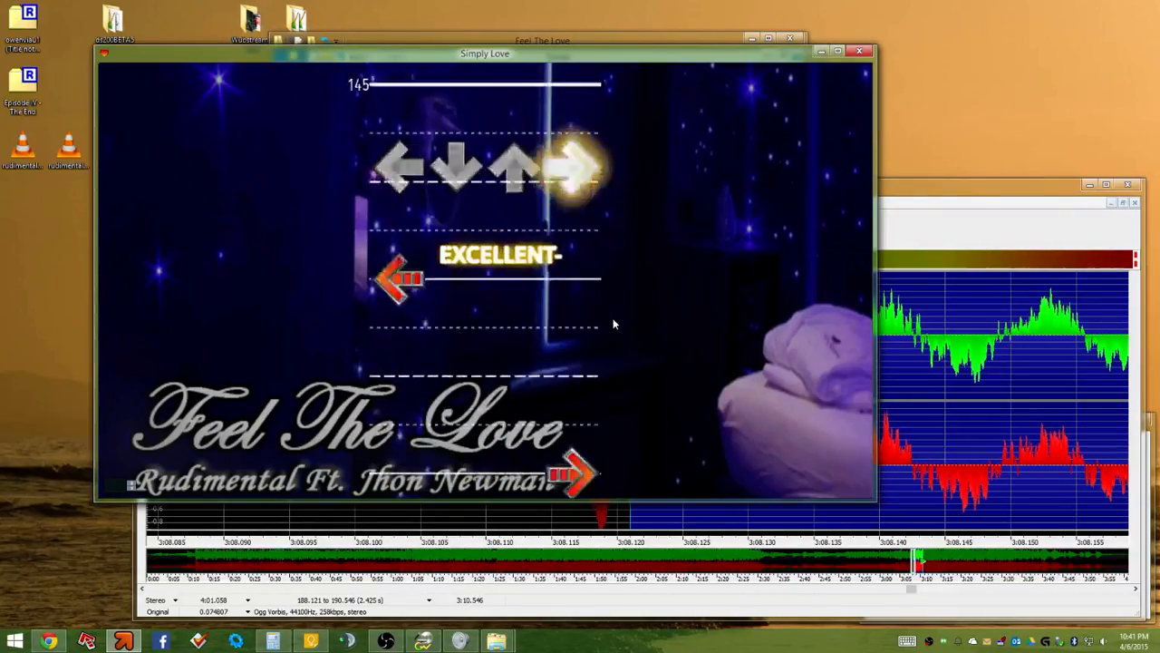
pyautogui.press('Right')
pyautogui.press('Left')
pyautogui.press('Up')
pyautogui.press('Down')
pyautogui.press('Right')
pyautogui.press('Left')
pyautogui.press('Up')
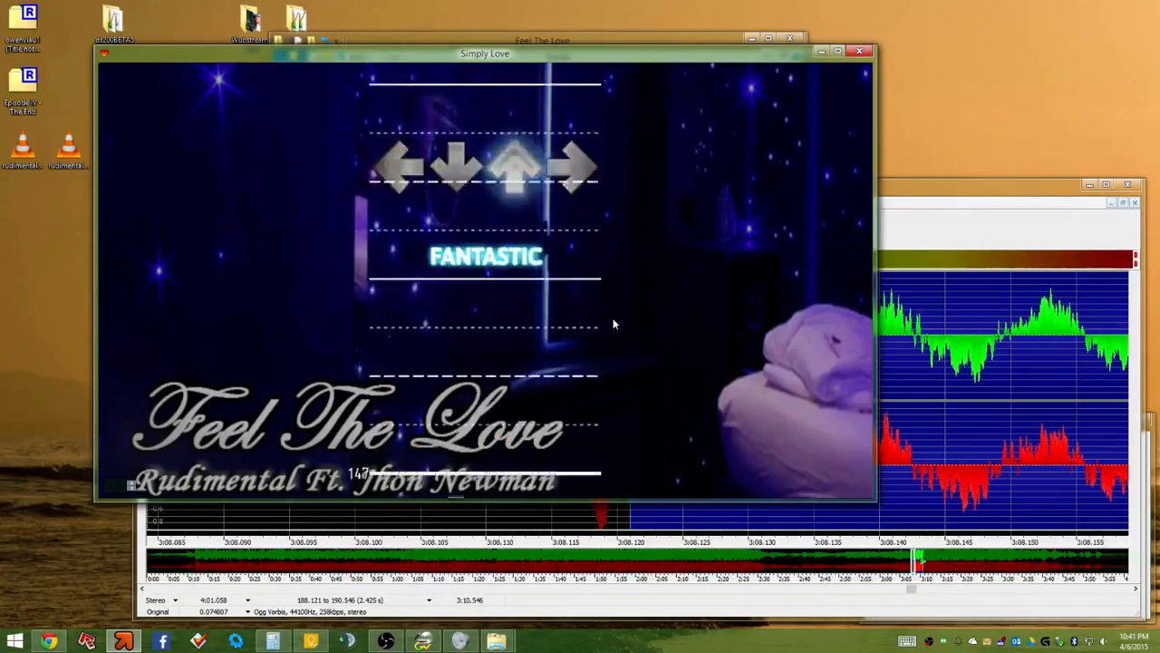
pyautogui.press('Escape')
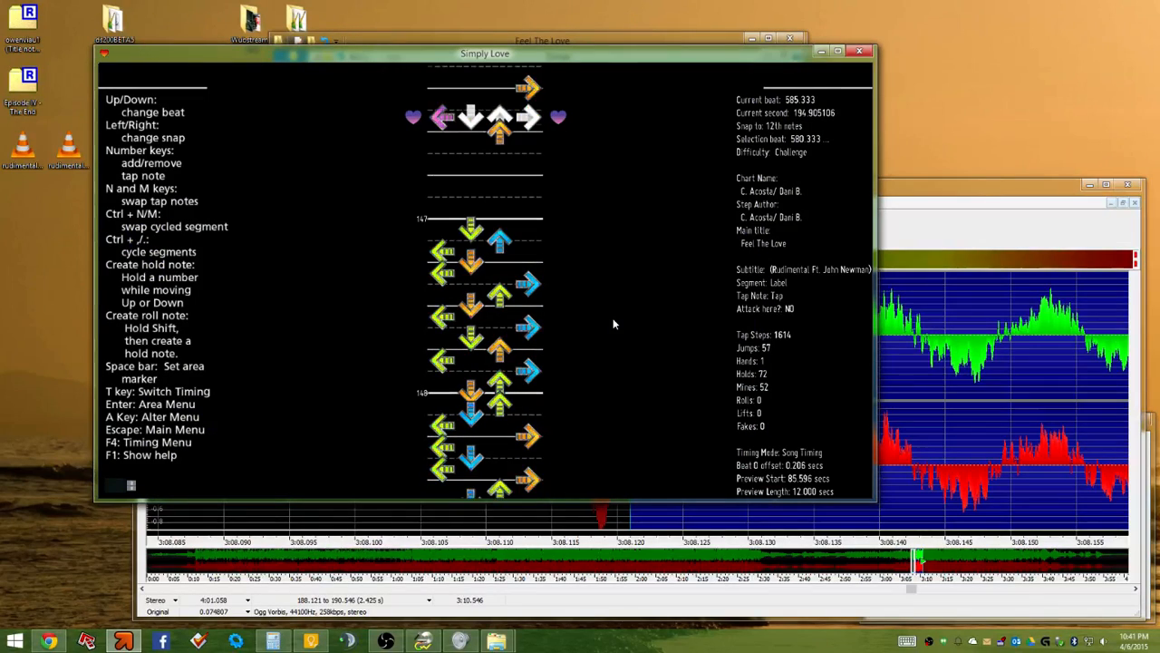
# Replay the arrows between beats 583 and 586 and stop the playback
pyautogui.press('p')
pyautogui.press('Up')
pyautogui.press('Down')
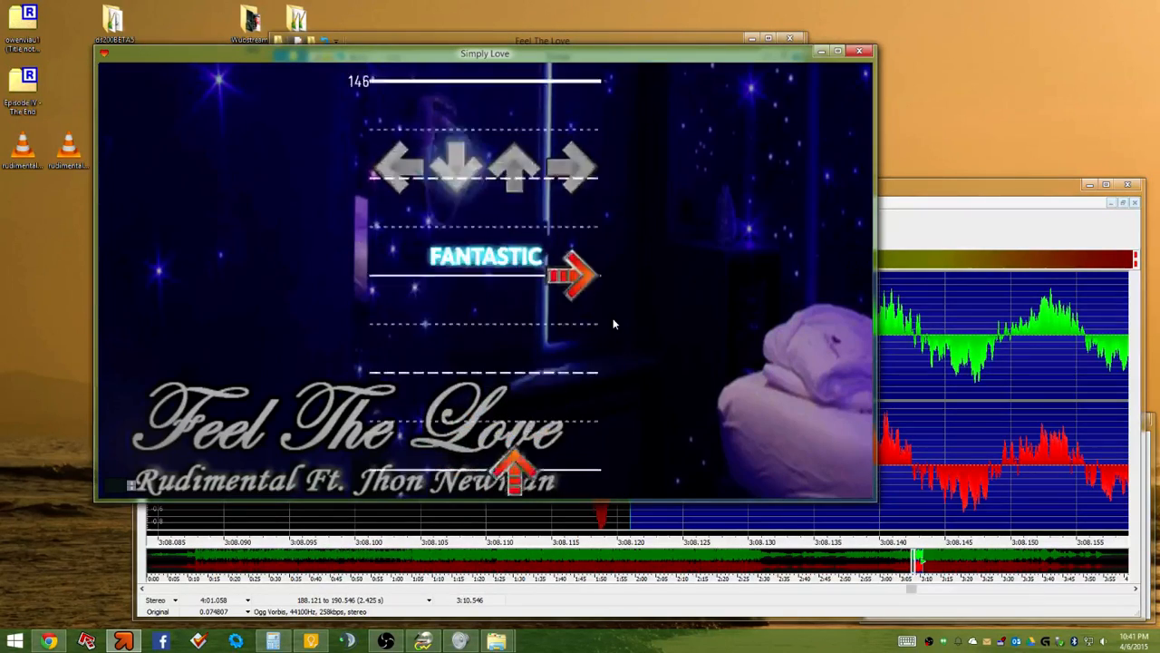
pyautogui.press('Right')
pyautogui.press('Up')
pyautogui.press('Escape')
# Replay the end of measure 146 up to measure 147, trying extra steps after the up arrow and lowering the system volume
pyautogui.press('Up')
pyautogui.press('Up')
pyautogui.press('Up')
pyautogui.hotkey('shift', 'p')
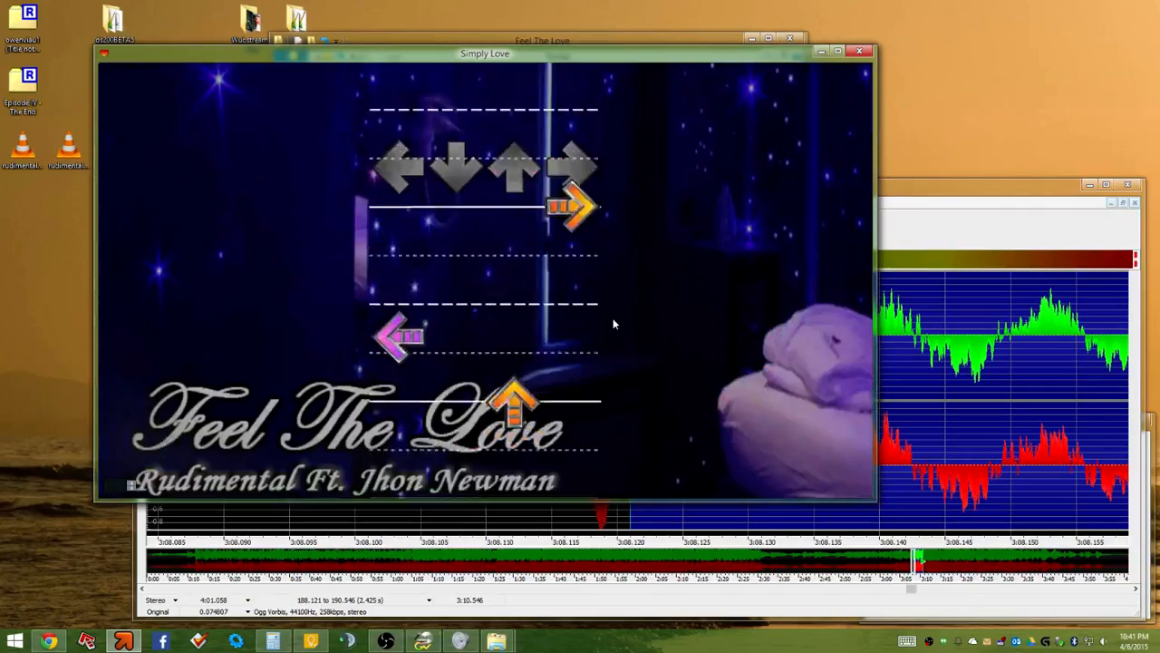
pyautogui.press('Right')
pyautogui.press('Left')
pyautogui.press('Up')
pyautogui.press('Down')
pyautogui.press('Right')
pyautogui.press('XF86AudioLowerVolume')
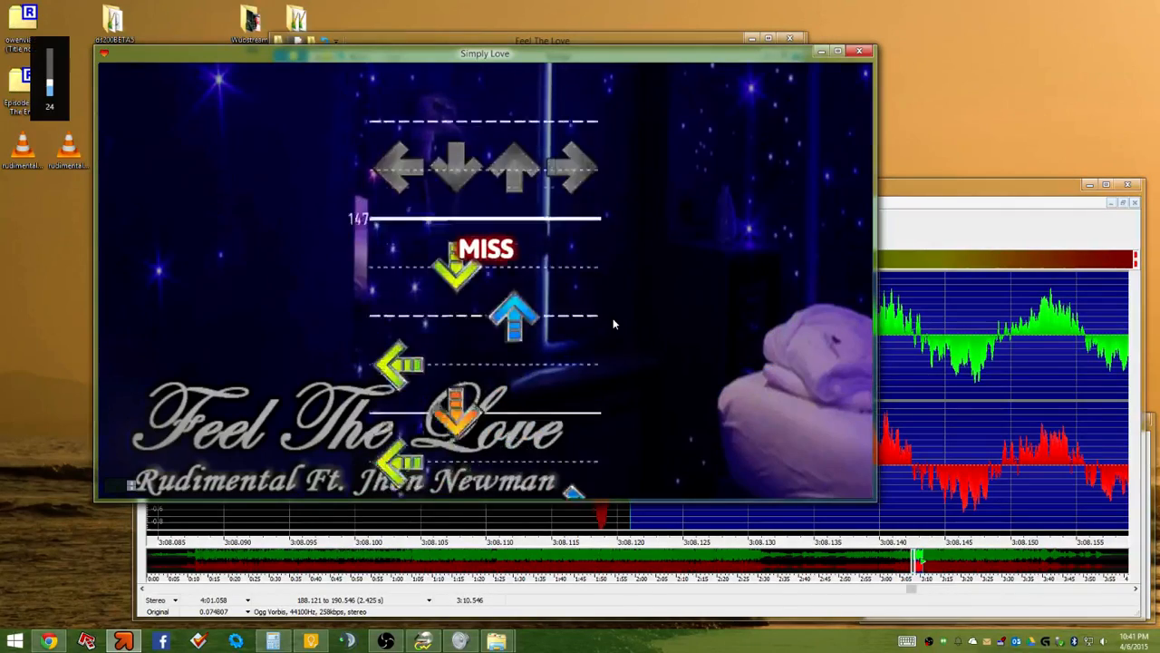
pyautogui.press('Escape')
# Remove the left arrow at beat 585.667 and place a left arrow at beat 586.667 and a right arrow at beat 587
pyautogui.press('Down')
pyautogui.press('Down')
pyautogui.press('Down')
pyautogui.press('Down')
pyautogui.press('Down')
pyautogui.press('Down')
pyautogui.press('Down')
pyautogui.press('Down')
pyautogui.press('Down')
pyautogui.press('Down')
pyautogui.press('Down')
pyautogui.press('Down')
pyautogui.press('Down')
pyautogui.press('Down')
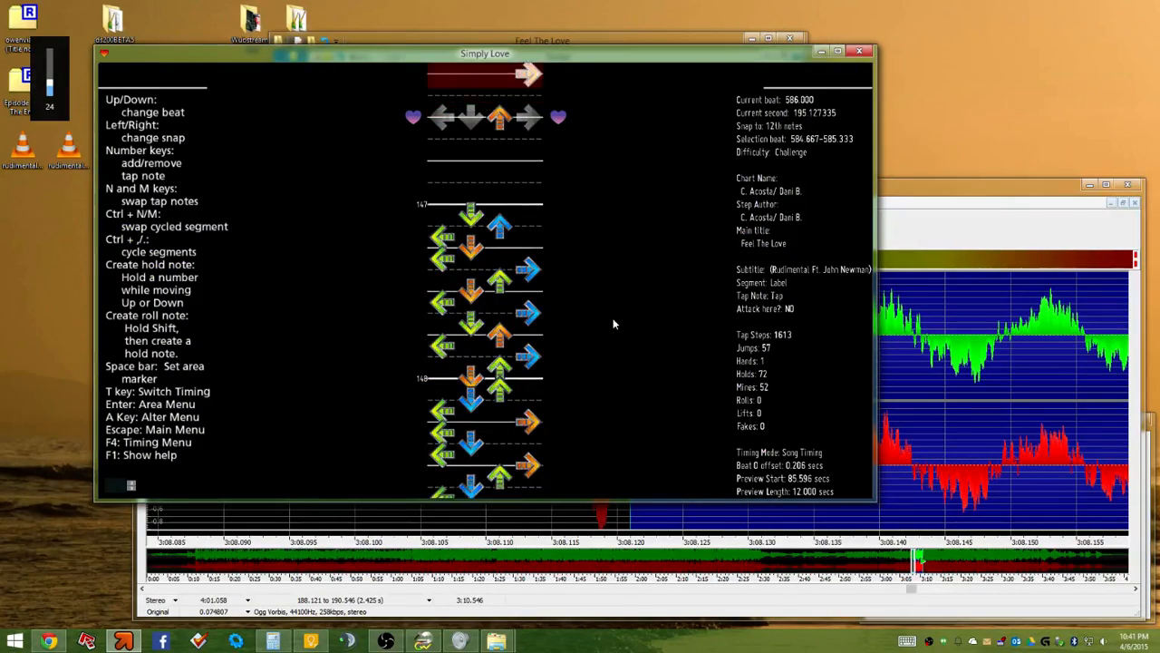
pyautogui.press('1')
pyautogui.press('Down')
pyautogui.press('4')
# Set the area marker at beat 583.333 and test-play the revised arrows of measure 146
pyautogui.press('Up')
pyautogui.press('Up')
pyautogui.press('Up')
pyautogui.press('Up')
pyautogui.press('Up')
pyautogui.press('Up')
pyautogui.press('Up')
pyautogui.press('Up')
pyautogui.press('Up')
pyautogui.press('Up')
pyautogui.press('Up')
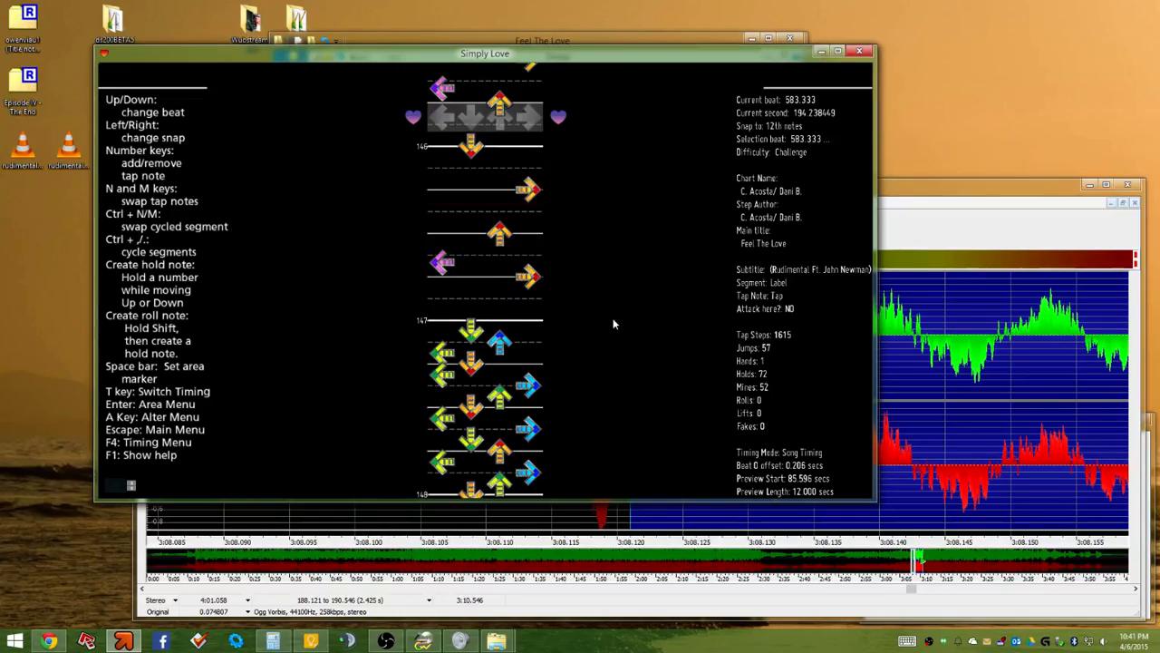
pyautogui.hotkey('shift', 'p')
pyautogui.press('Right')
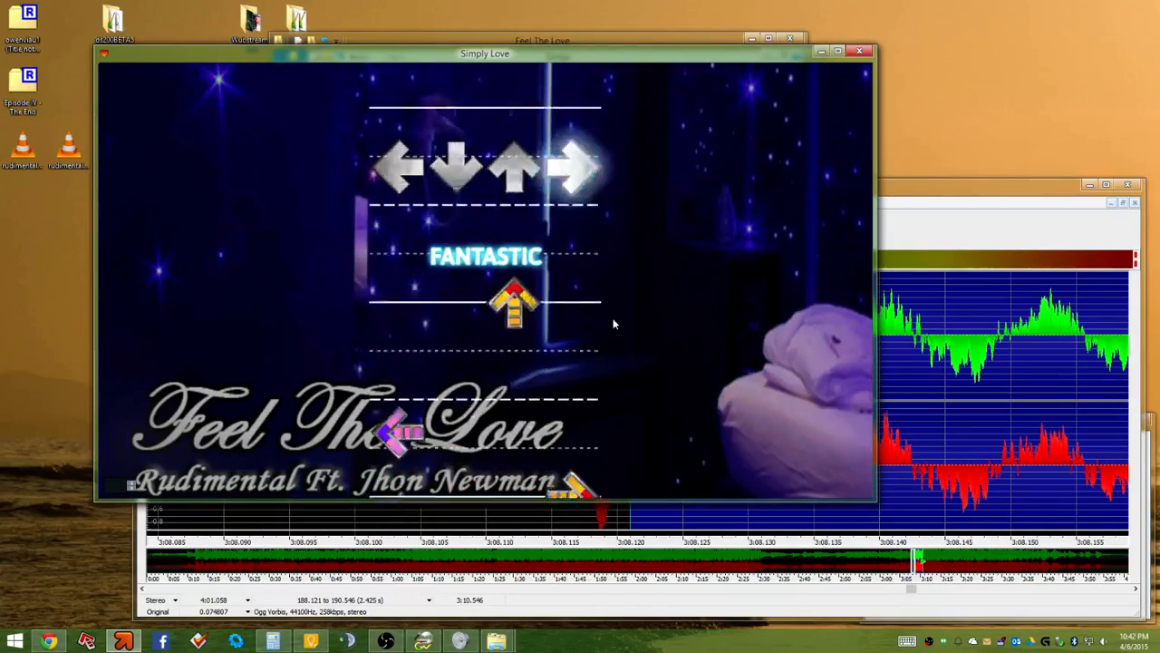
pyautogui.press('Escape')
# Go back to beat 580 and test-play measures 145 and 146 up to the start of measure 147
pyautogui.press('Up')
pyautogui.press('Up')
pyautogui.press('Up')
pyautogui.press('Up')
pyautogui.press('Up')
pyautogui.press('Up')
pyautogui.press('Up')
pyautogui.press('Up')
pyautogui.press('Up')
pyautogui.press('Up')
pyautogui.press('Up')
pyautogui.press('Up')
pyautogui.press('Up')
pyautogui.press('Up')
pyautogui.press('Up')
pyautogui.press('Up')
pyautogui.press('Up')
pyautogui.press('Up')
pyautogui.press('Up')
pyautogui.press('Up')
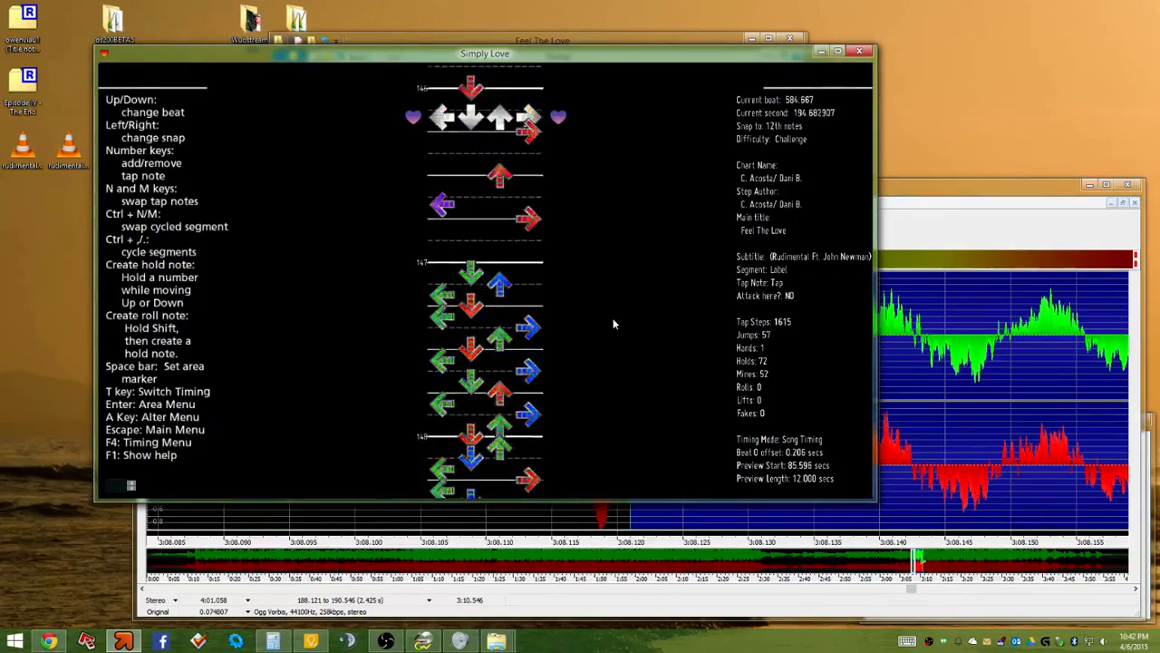
pyautogui.press('Down')
pyautogui.press('Down')
pyautogui.press('Down')
pyautogui.press('Up')
pyautogui.press('Down')
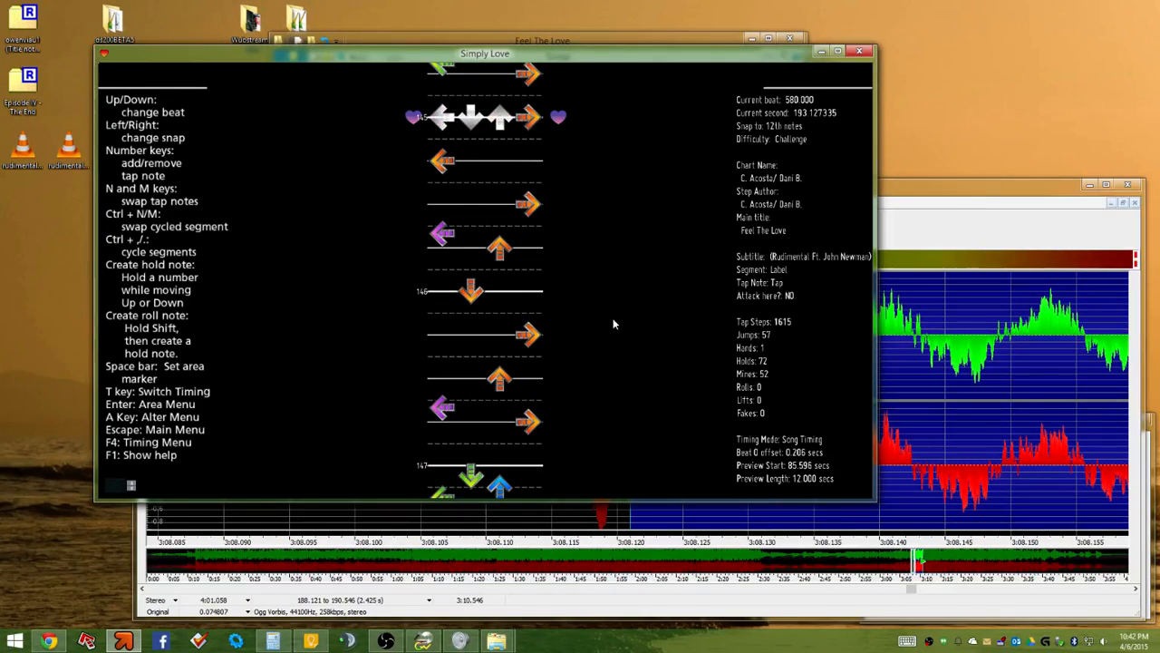
pyautogui.hotkey('shift', 'p')
pyautogui.press('Right')
pyautogui.press('Left')
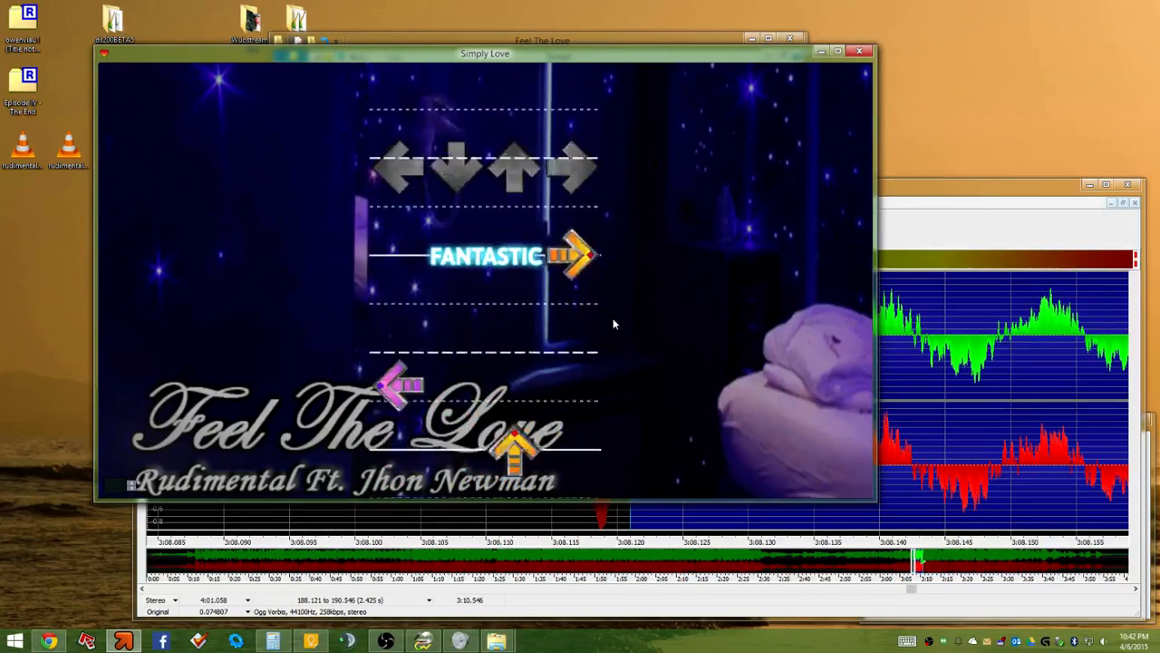
pyautogui.press('Right')
pyautogui.press('Left')
pyautogui.press('Up')
pyautogui.press('Down')
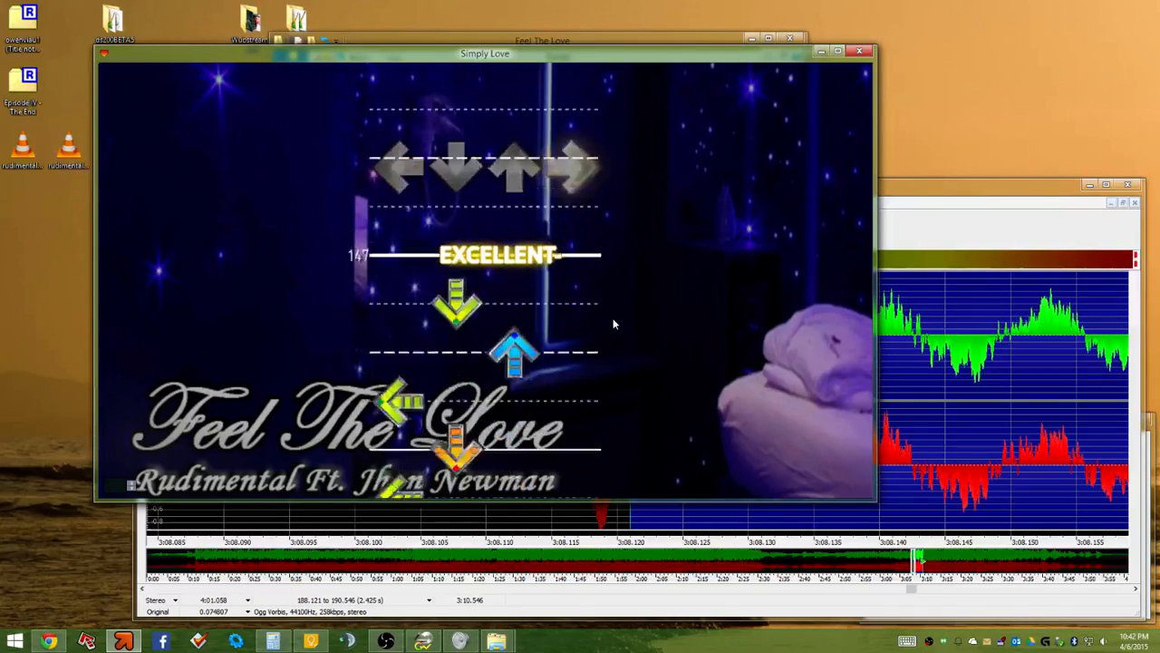
pyautogui.press('Escape')
# Replace the arrow at beat 586.667 with a right arrow and the one at beat 587 with a left arrow
pyautogui.press('Down')
pyautogui.press('Down')
pyautogui.press('Down')
pyautogui.press('Down')
pyautogui.press('Down')
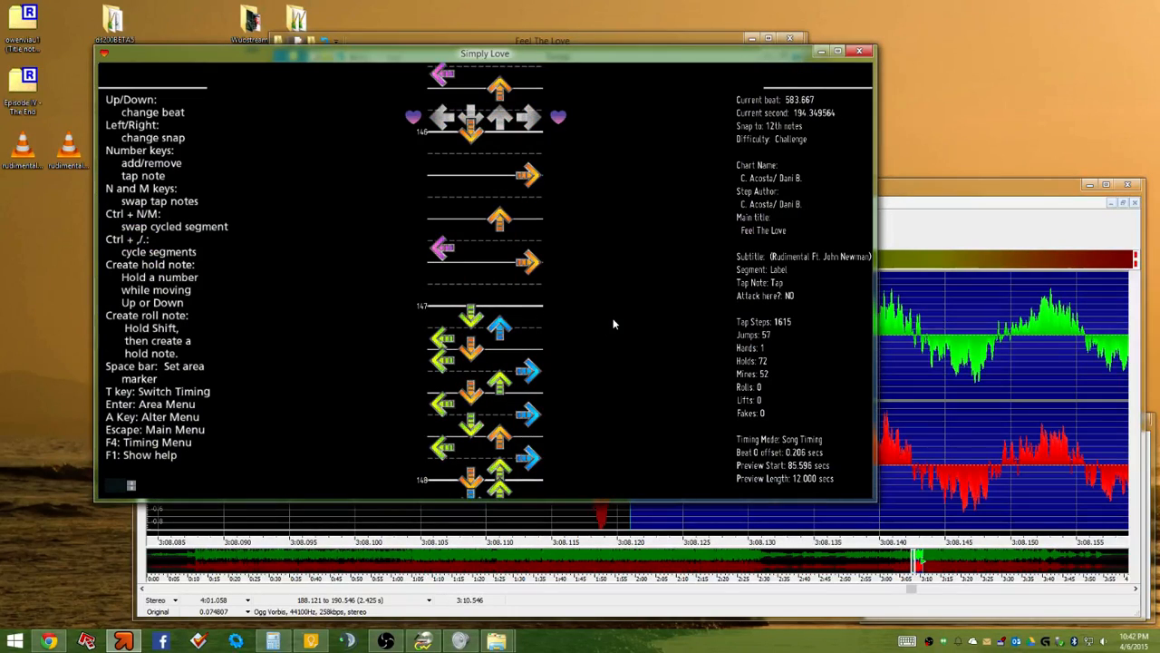
pyautogui.press('Up')
pyautogui.press('Up')
pyautogui.press('Up')
pyautogui.press('Up')
pyautogui.press('Up')
pyautogui.press('Up')
pyautogui.press('Up')
pyautogui.press('Up')
pyautogui.press('Up')
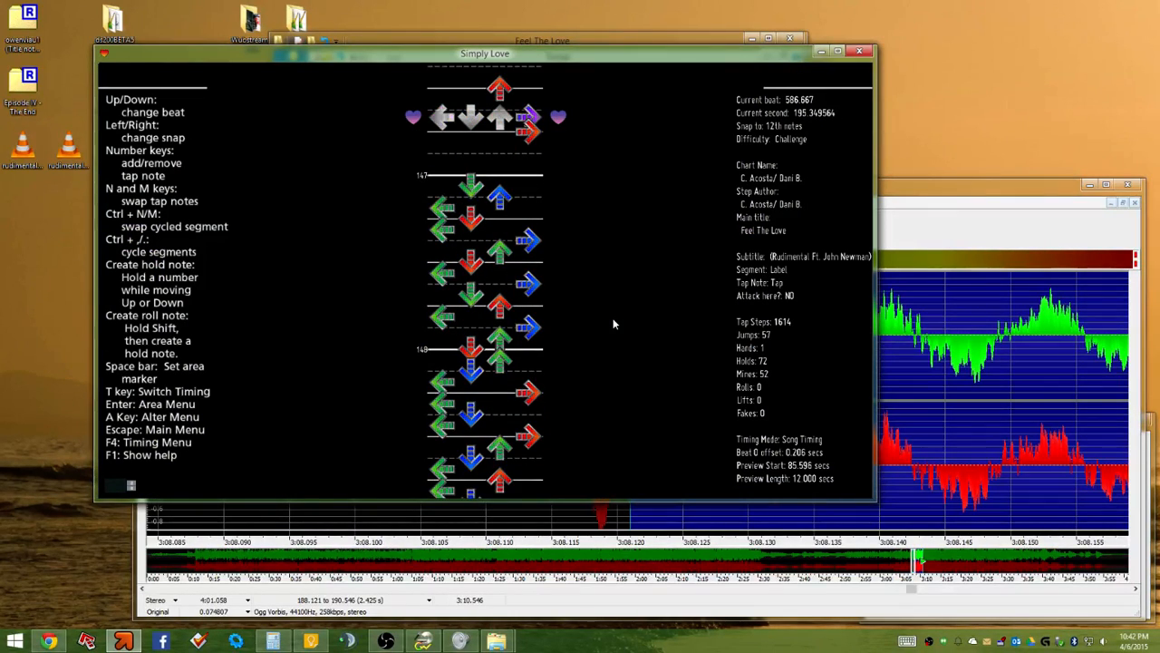
# Set the area marker at beat 582 and test-play the arrows through beat 587 with the swapped ending
pyautogui.press('space')
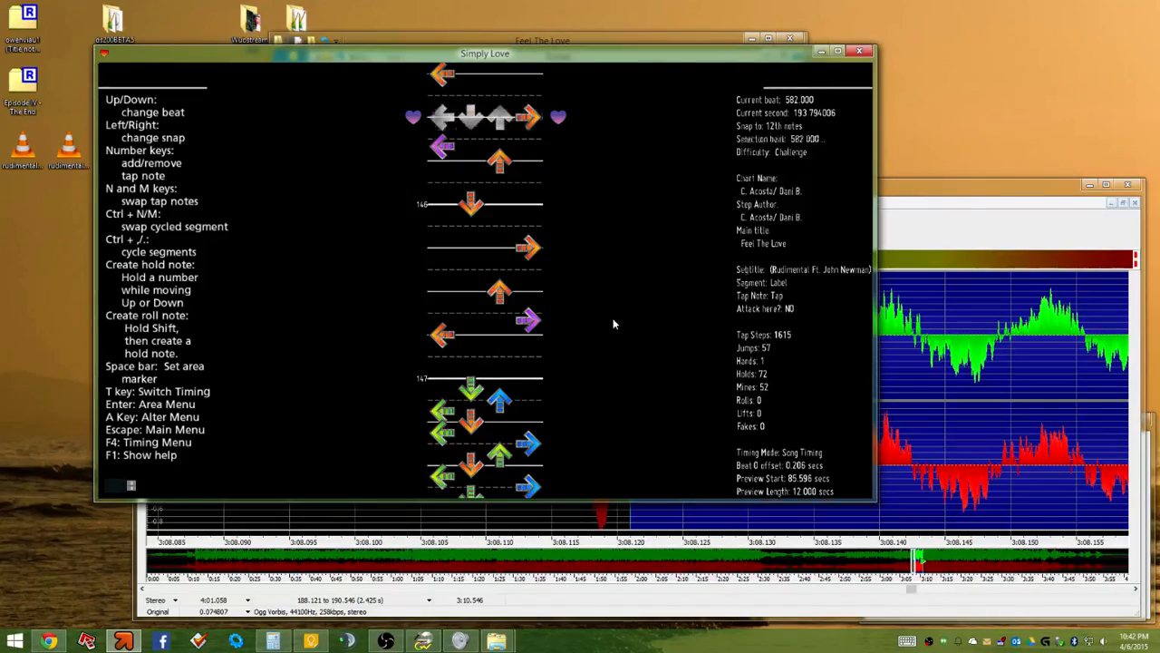
pyautogui.press('p')
pyautogui.press('Left')
pyautogui.press('Right')
pyautogui.press('Left')
pyautogui.press('Up')
pyautogui.press('Down')
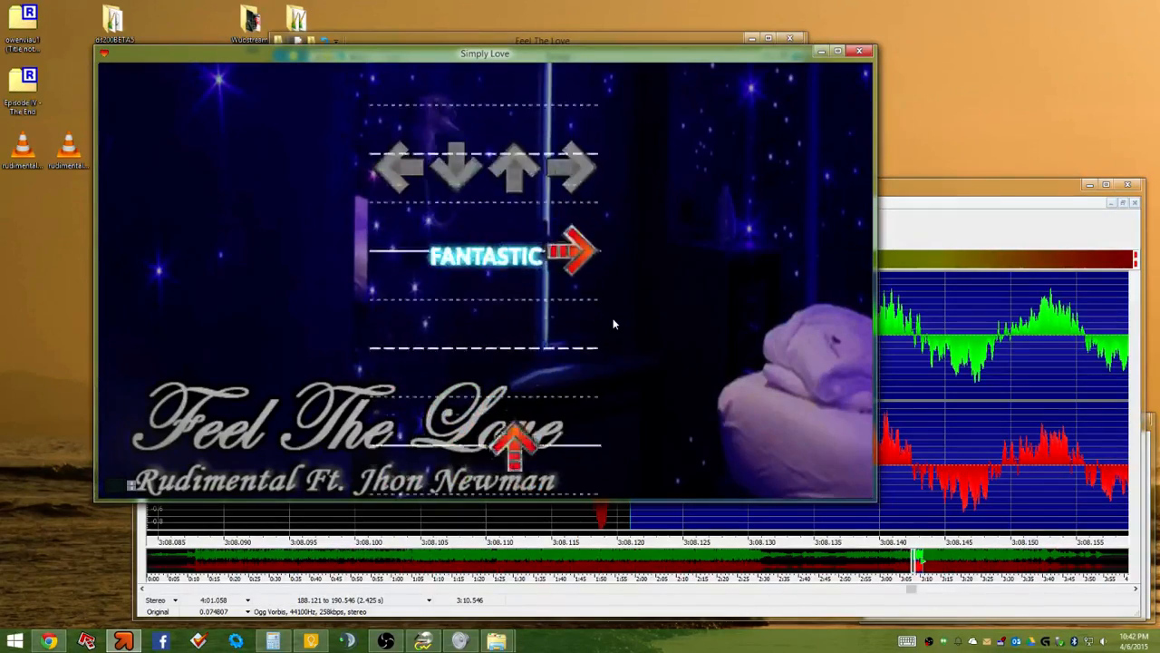
pyautogui.press('Right')
pyautogui.press('Up')
pyautogui.press('Right')
pyautogui.press('Left')
pyautogui.press('Escape')
# Return to beat 580 at the start of measure 145
pyautogui.press('Up')
pyautogui.press('Up')
pyautogui.press('Up')
pyautogui.press('Up')
pyautogui.press('Up')
pyautogui.press('Up')
pyautogui.press('Up')
pyautogui.press('Up')
pyautogui.press('Up')
pyautogui.press('Up')
pyautogui.press('Up')
pyautogui.press('Up')
pyautogui.press('Up')
pyautogui.press('Up')
pyautogui.press('Up')
pyautogui.press('Up')
pyautogui.press('Up')
pyautogui.press('Up')
pyautogui.press('Up')
pyautogui.press('Up')
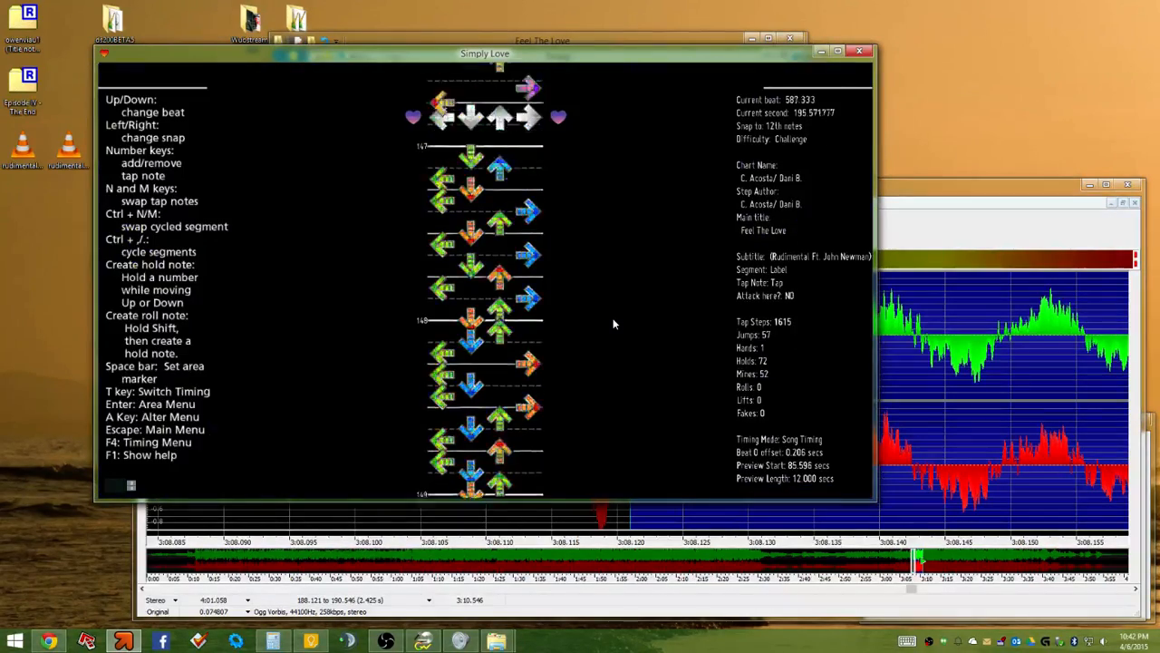
pyautogui.press('Up')
pyautogui.press('Up')
pyautogui.press('Up')
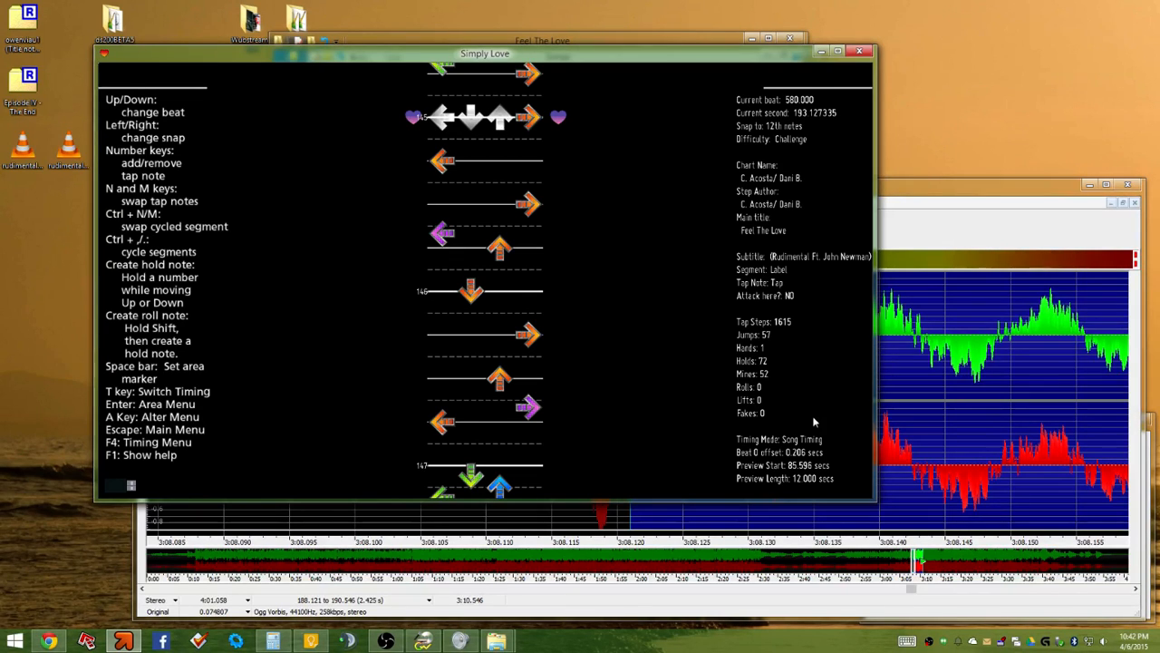
# Switch to GoldWave and examine the Feel The Love waveform around 3:33 to 3:35 for the onset of the sounds
pyautogui.click(998, 189)
pyautogui.scroll(-6, 994, 335)
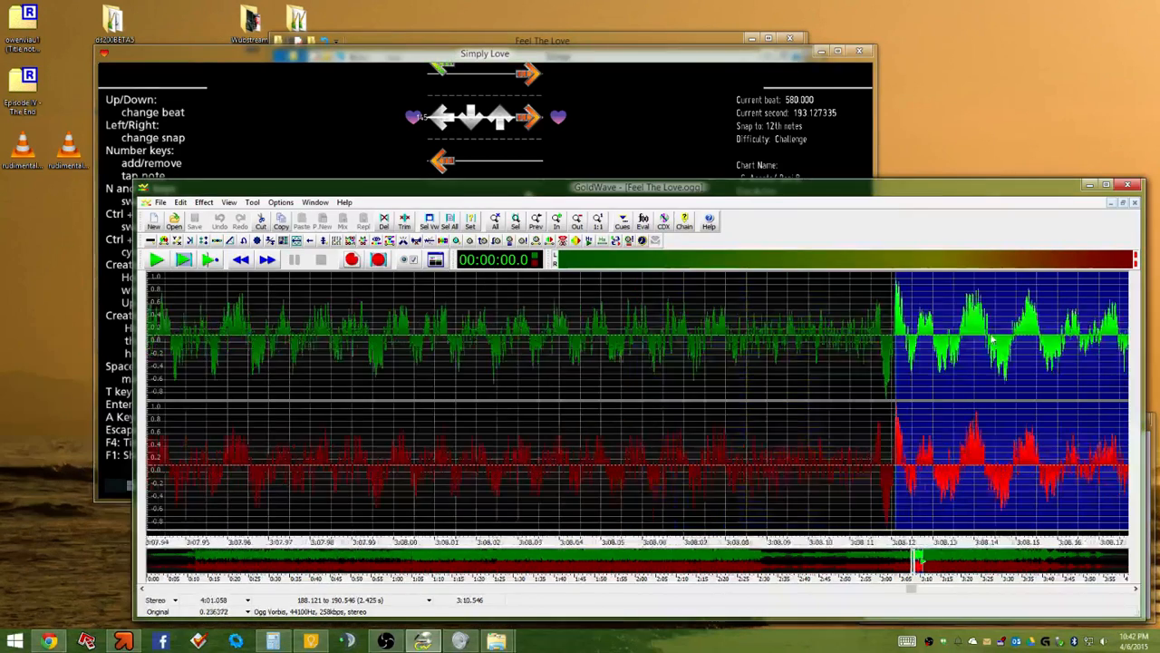
pyautogui.moveTo(911, 588); pyautogui.dragTo(1024, 591)
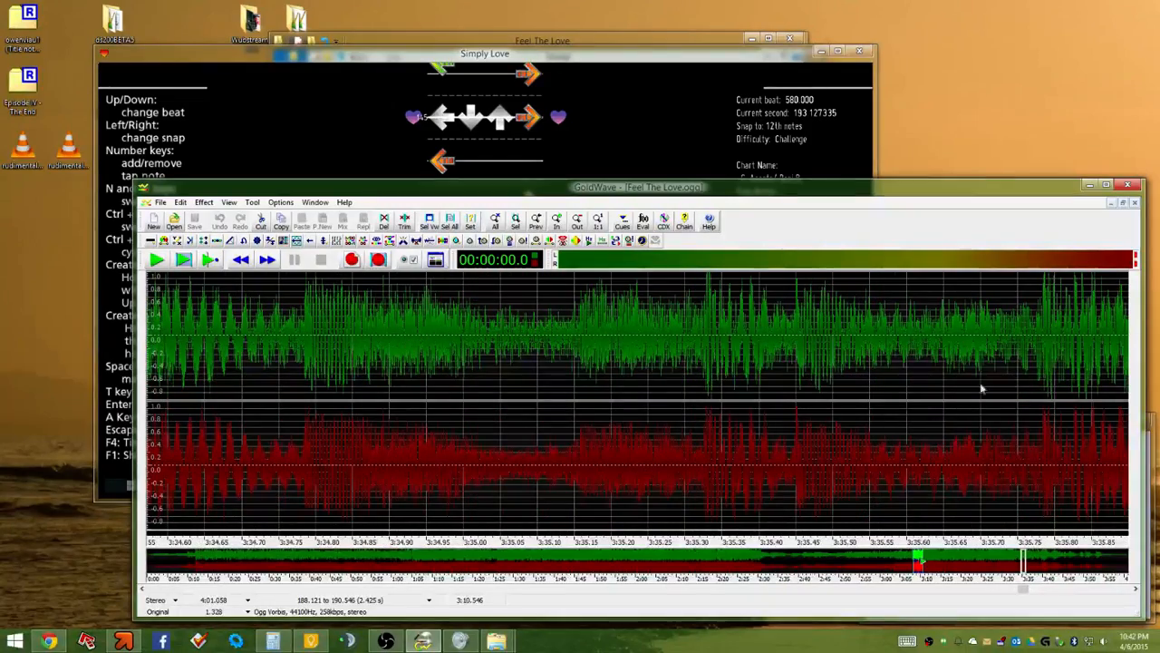
pyautogui.scroll(-5, 296, 359)
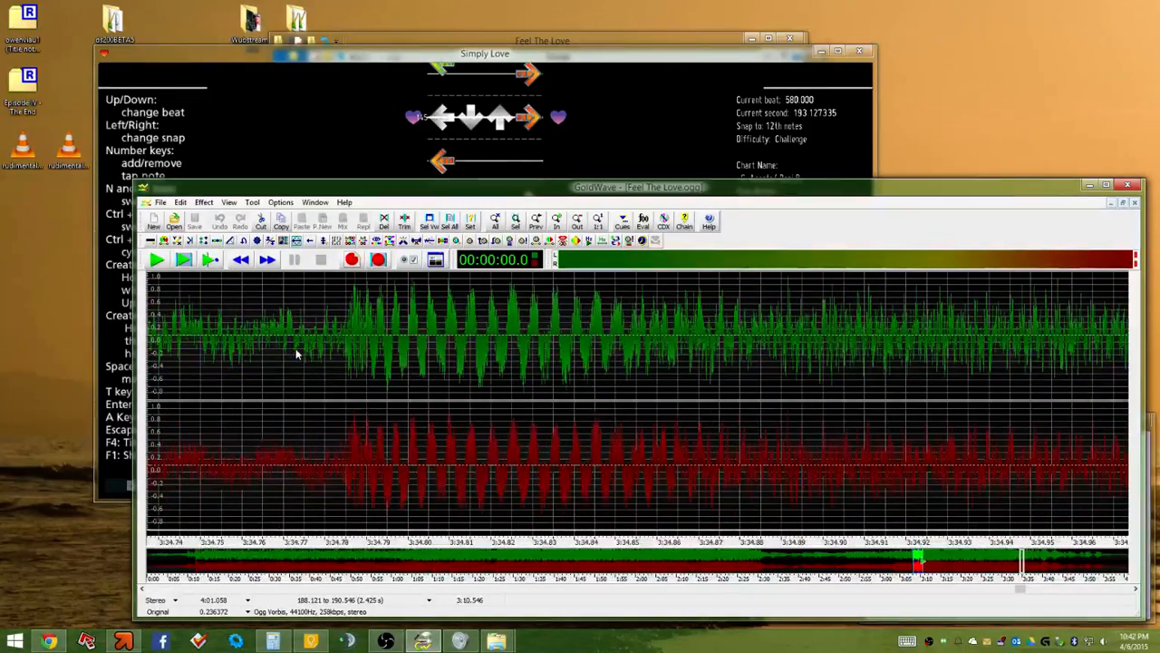
pyautogui.scroll(-5, 909, 410)
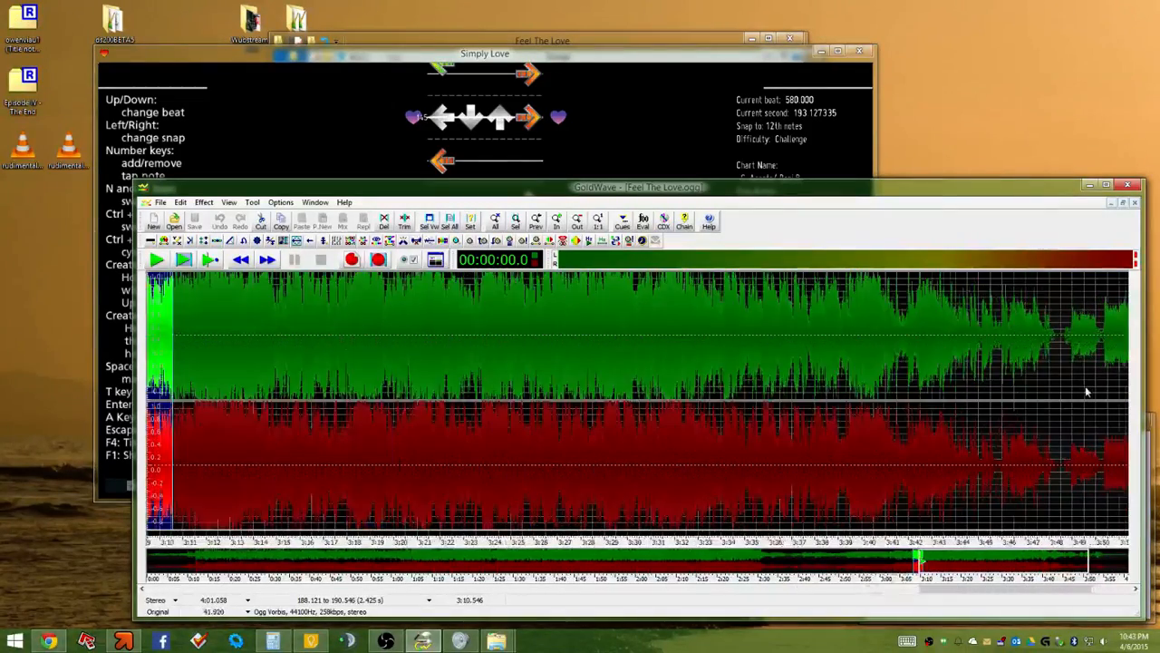
pyautogui.scroll(3, 861, 353)
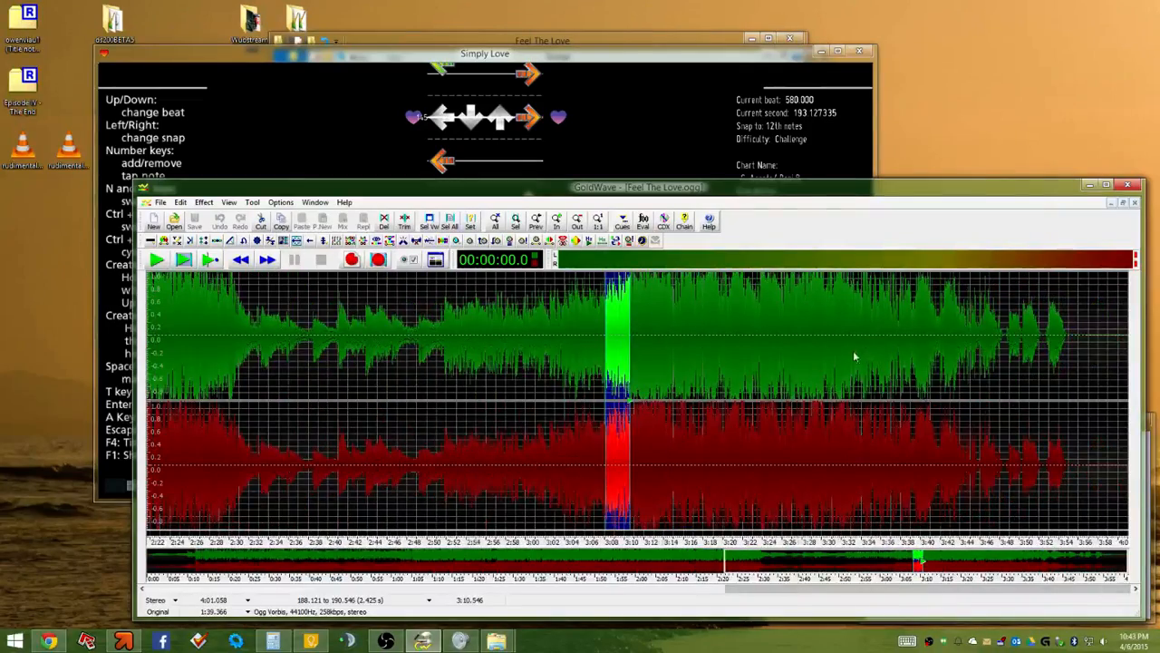
pyautogui.scroll(7, 874, 342)
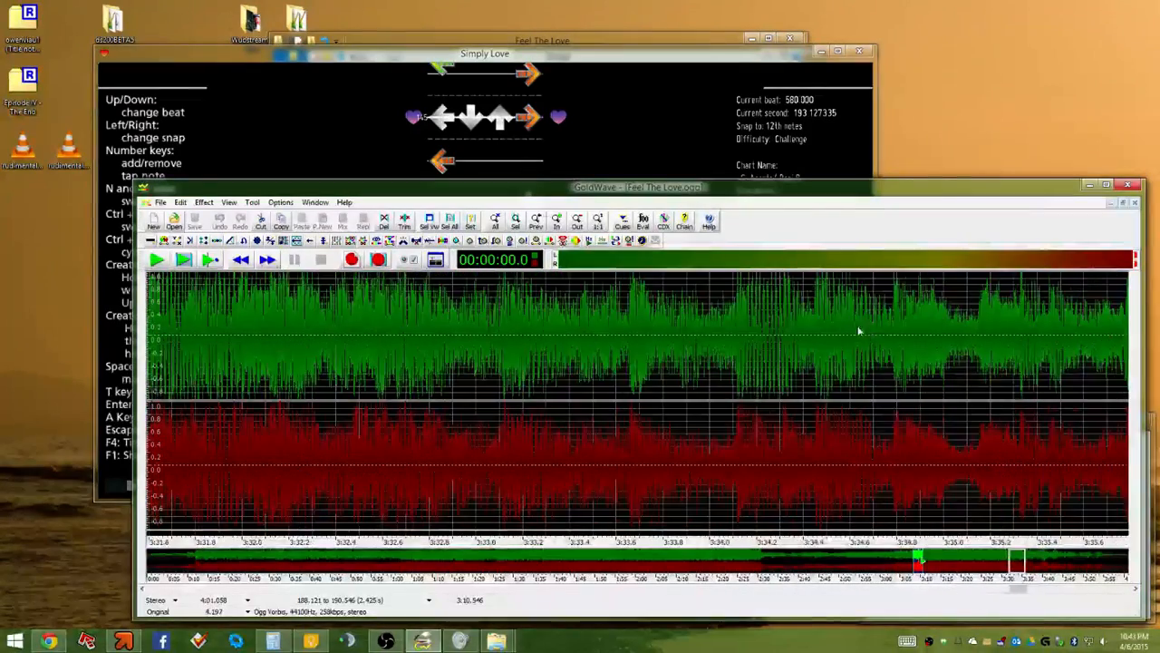
pyautogui.scroll(6, 397, 331)
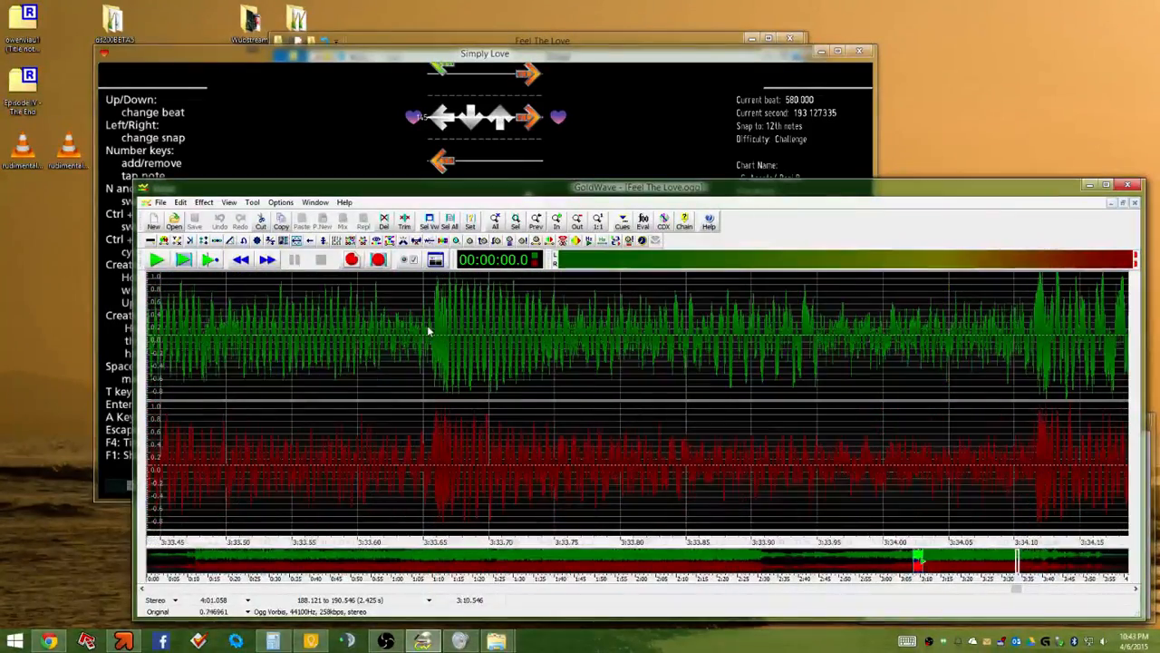
pyautogui.scroll(-8, 565, 370)
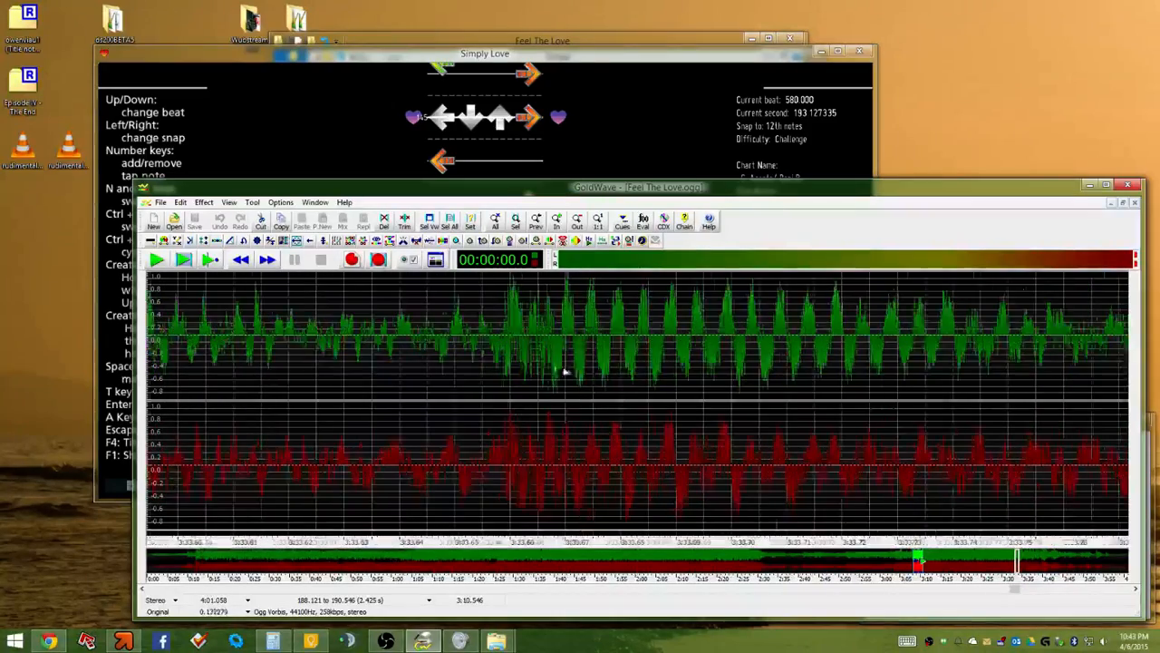
pyautogui.scroll(3, 772, 321)
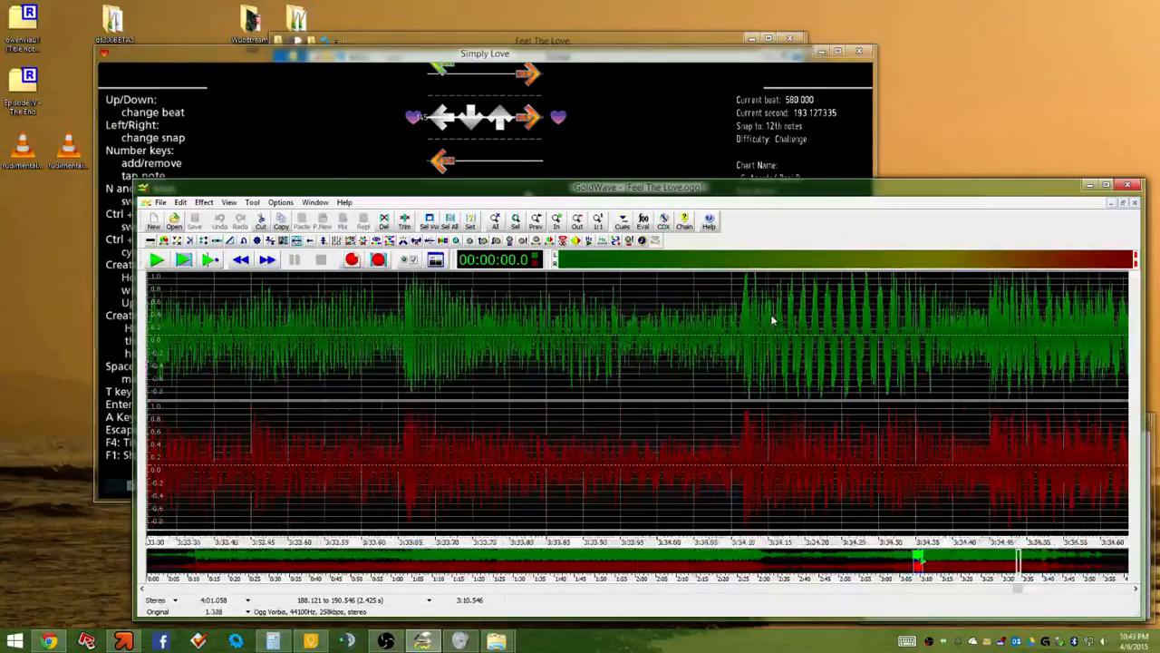
pyautogui.scroll(2, 734, 333)
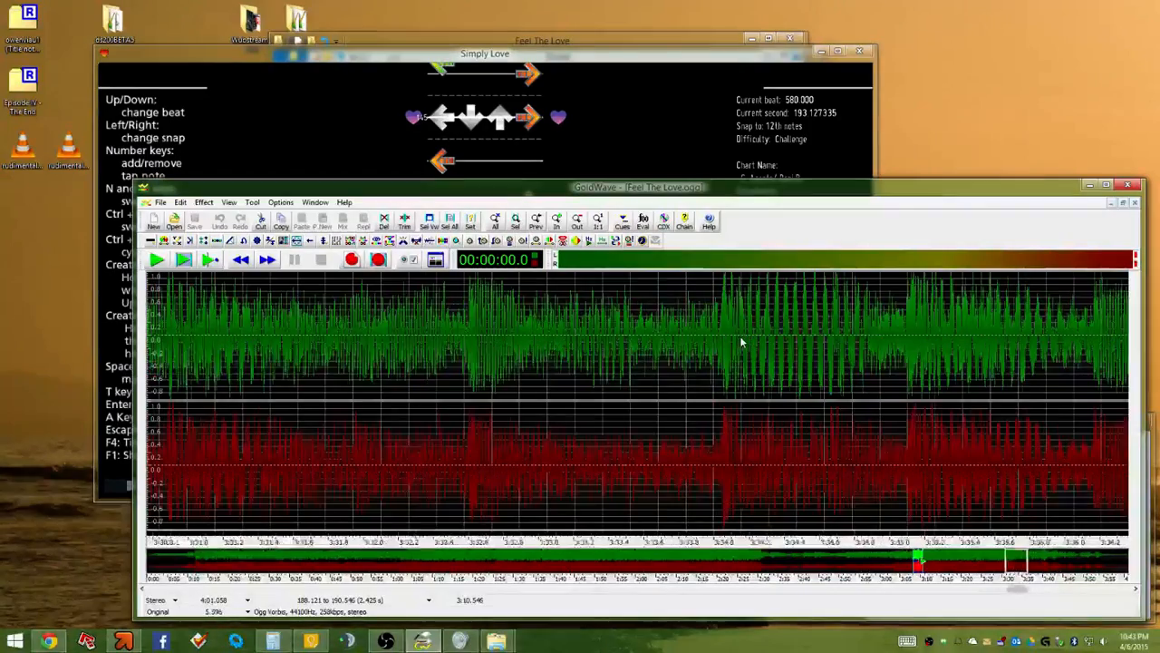
pyautogui.scroll(2, 822, 314)
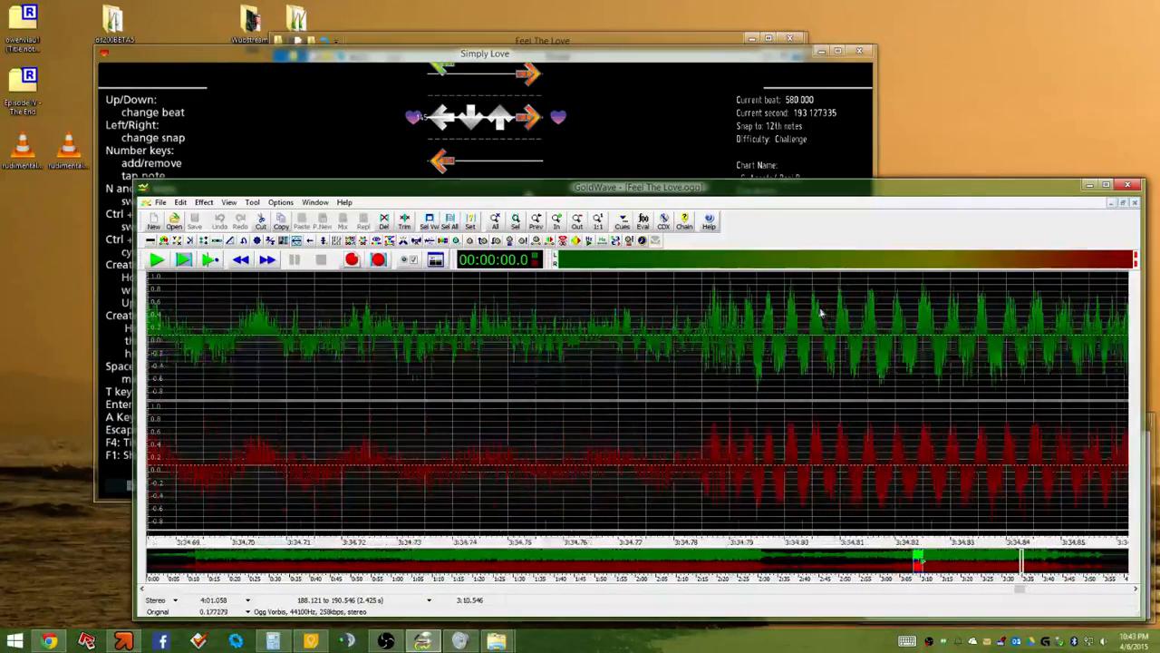
# Select the waveform from 214.783 to 214.812 seconds and play the selection
pyautogui.scroll(2, 679, 317)
pyautogui.moveTo(895, 325); pyautogui.dragTo(1001, 326)
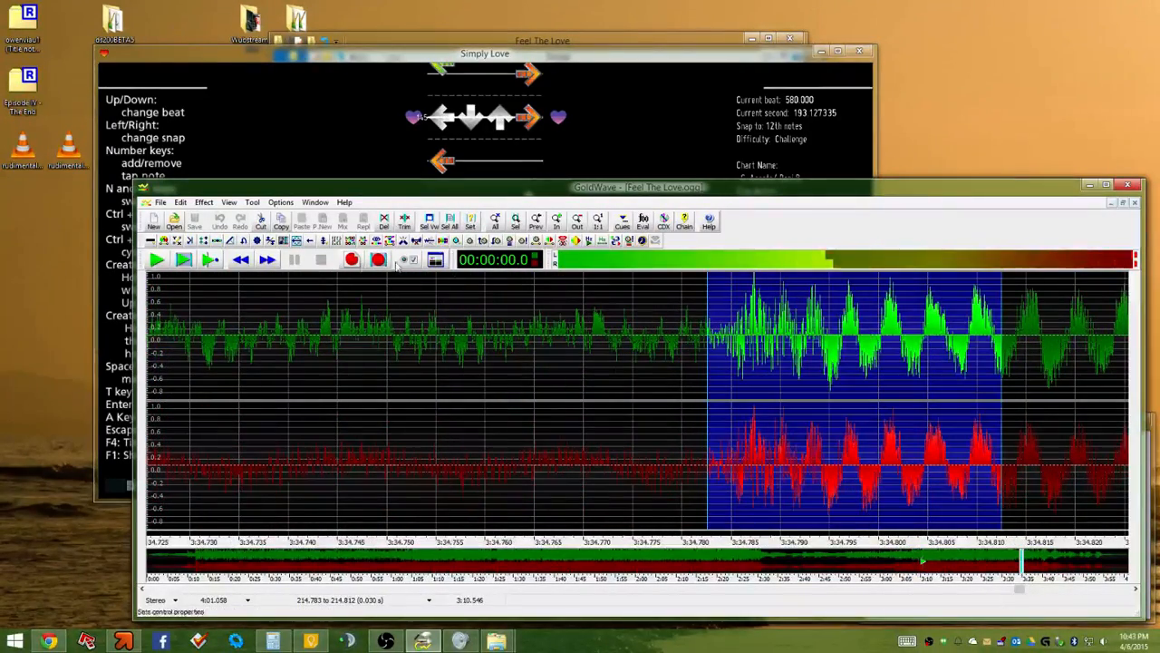
pyautogui.click(188, 263)
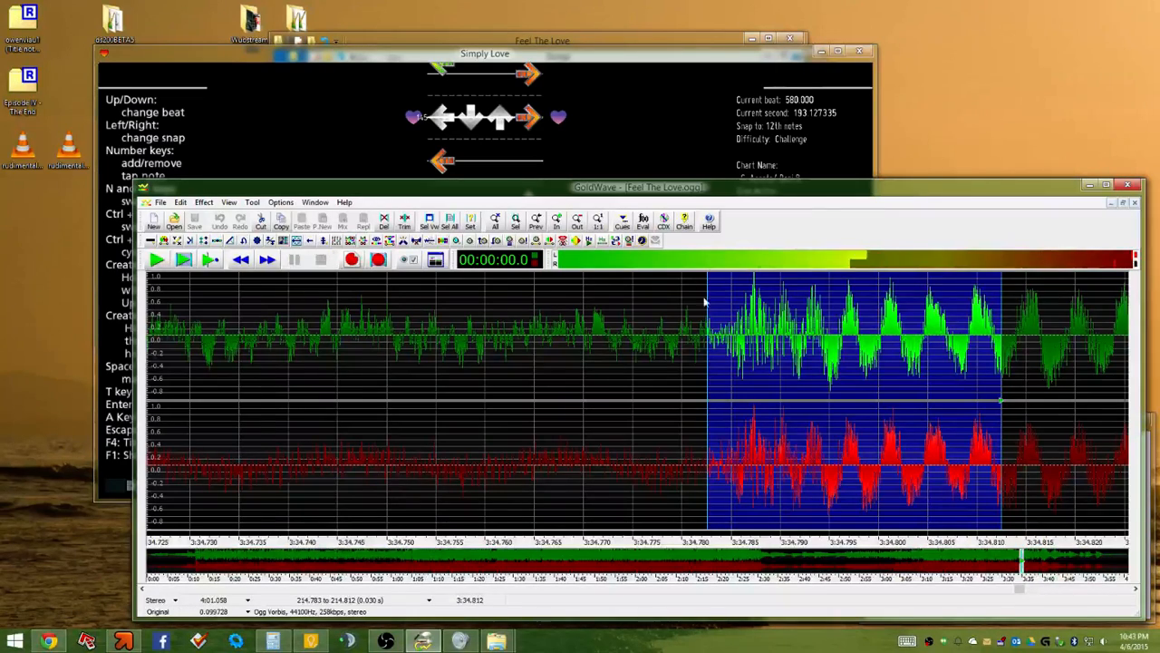
# Narrow the waveform selection to 214.786 to 214.787 seconds and switch back to the step editor
pyautogui.scroll(3, 771, 303)
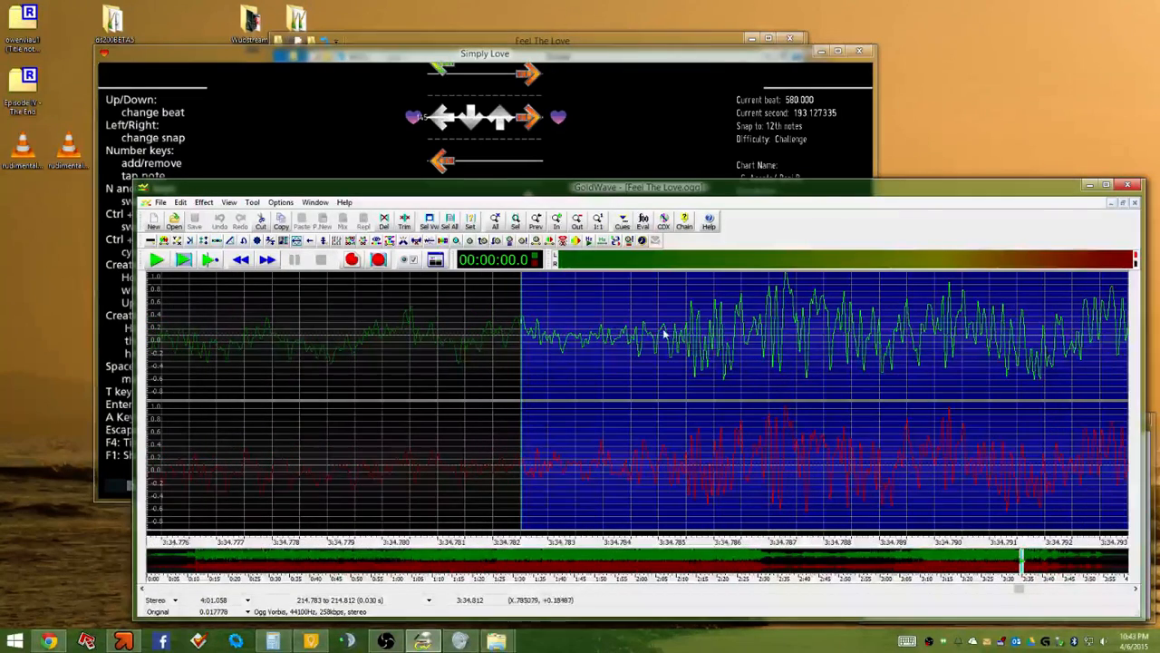
pyautogui.moveTo(687, 328); pyautogui.dragTo(784, 322)
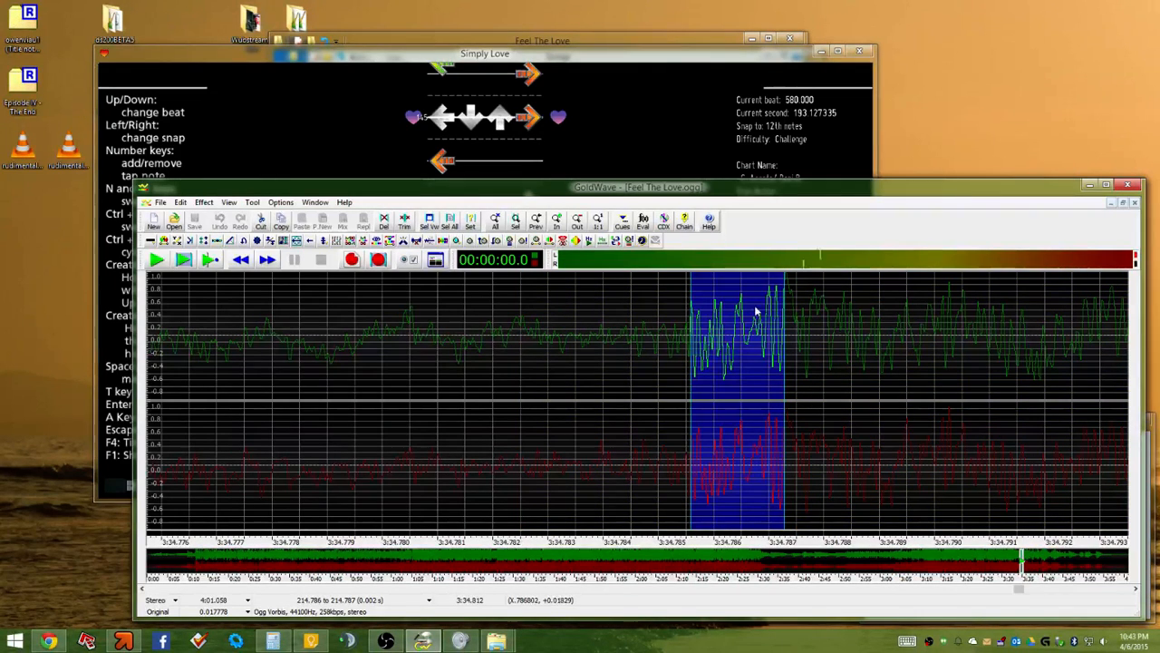
pyautogui.click(674, 117)
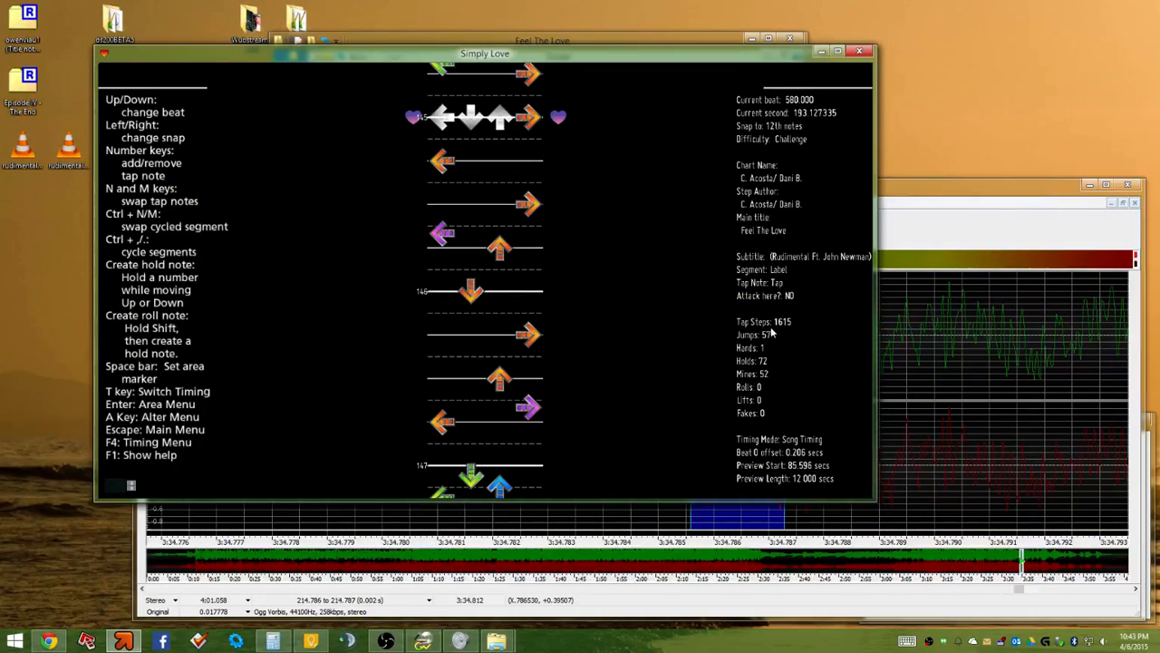
# Move the chart forward to beat 645, one beat past the start of measure 161
pyautogui.press('pagedown')
pyautogui.press('pagedown')
pyautogui.press('pagedown')
pyautogui.press('pagedown')
pyautogui.press('pagedown')
pyautogui.press('pagedown')
pyautogui.press('pagedown')
pyautogui.press('pagedown')
pyautogui.press('pagedown')
pyautogui.press('pagedown')
pyautogui.press('pagedown')
pyautogui.press('pagedown')
pyautogui.press('pagedown')
pyautogui.press('pagedown')
pyautogui.press('pagedown')
pyautogui.press('pagedown')
pyautogui.press('pagedown')
pyautogui.press('pagedown')
pyautogui.press('pagedown')
pyautogui.press('pagedown')
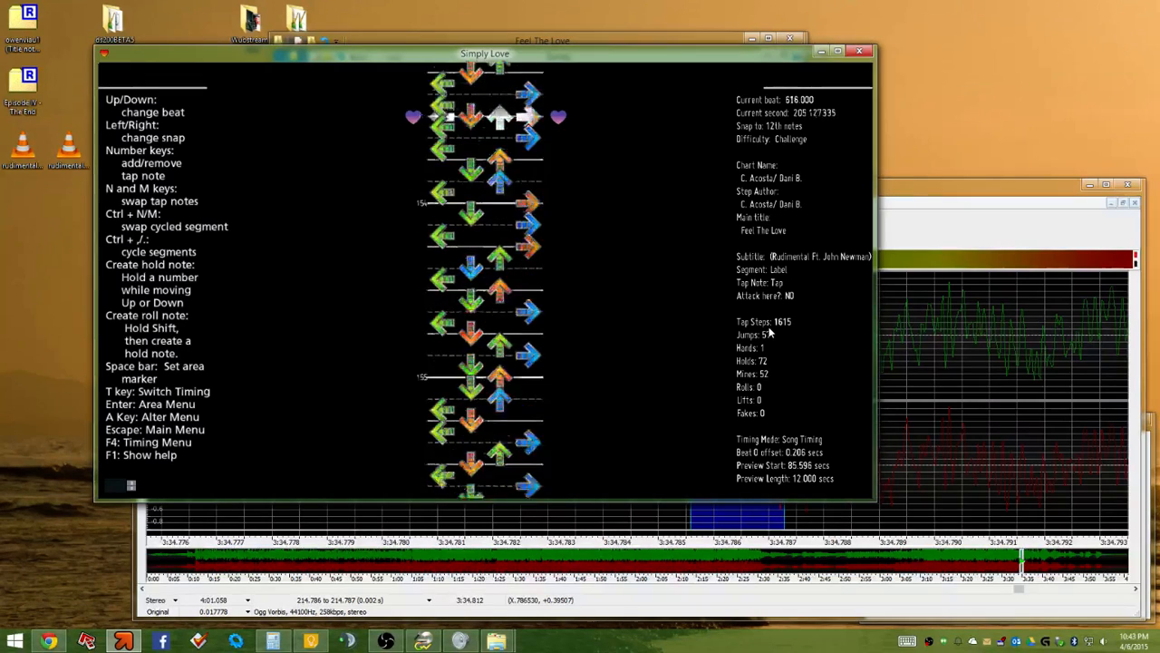
pyautogui.press('pageup')
pyautogui.press('pageup')
pyautogui.press('pageup')
pyautogui.press('pageup')
pyautogui.press('pageup')
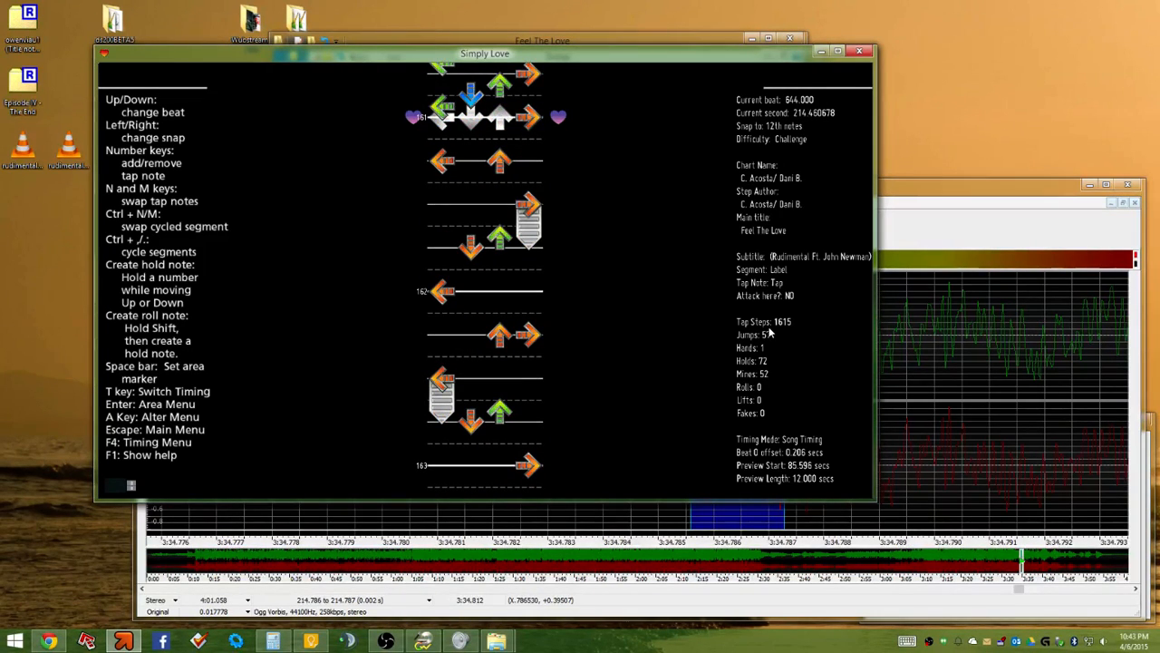
pyautogui.press('Down')
pyautogui.press('Down')
pyautogui.press('Down')
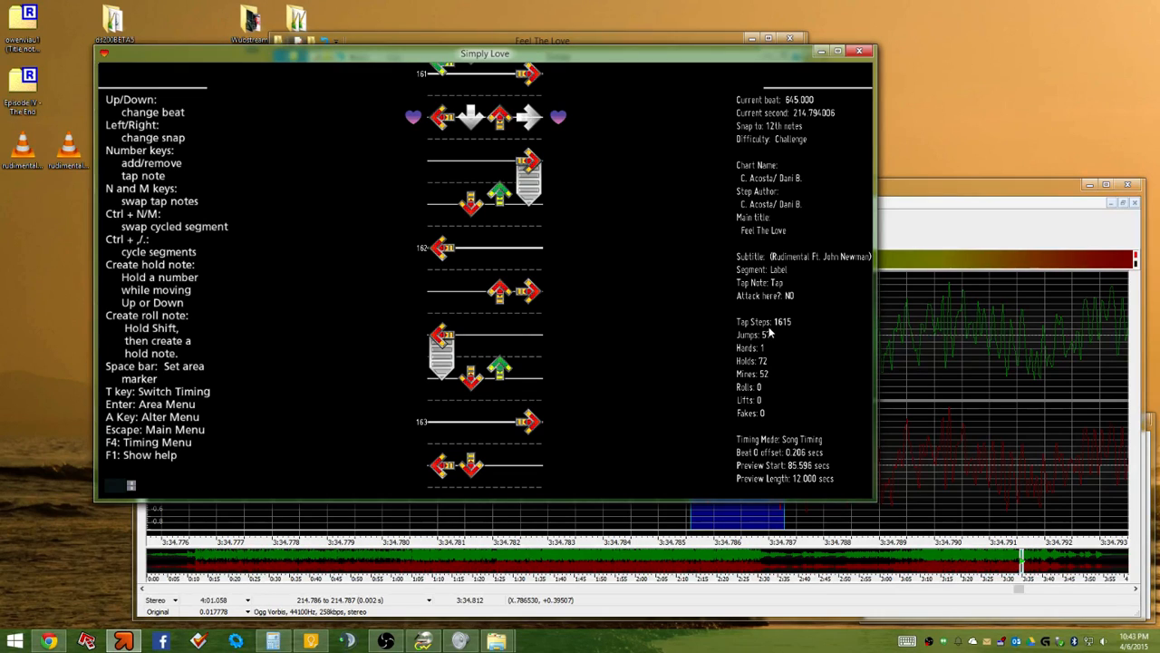
# Open Calculator, place it beside the editor and subtract 214.786 from 214.794
pyautogui.click(272, 641)
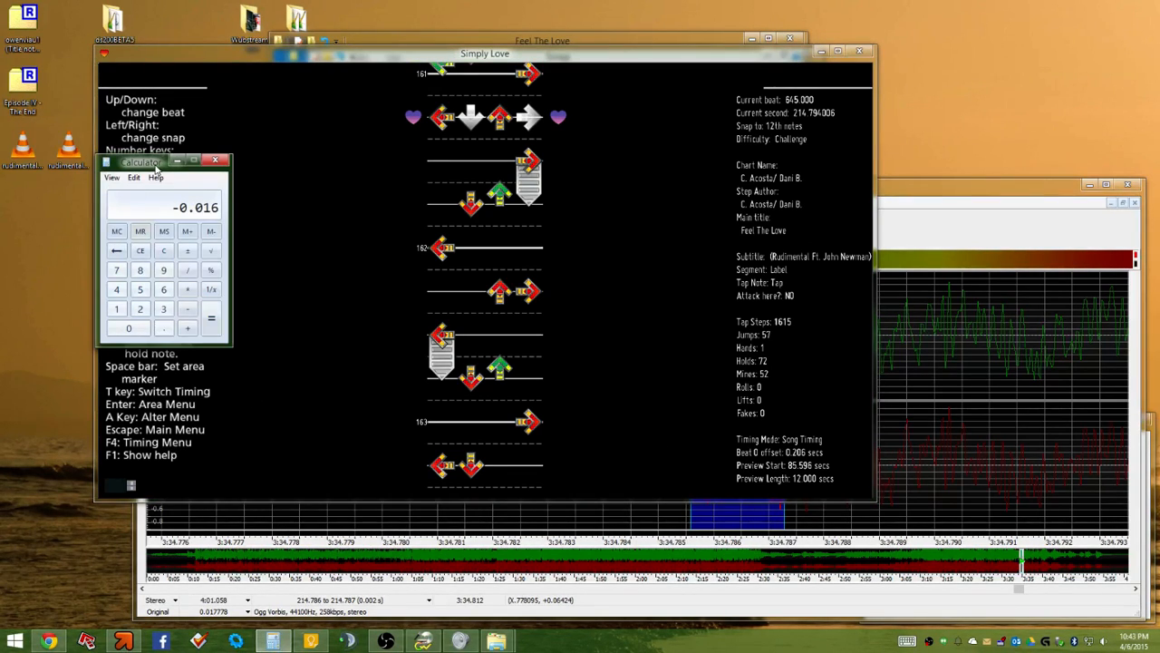
pyautogui.moveTo(147, 162); pyautogui.dragTo(76, 197)
pyautogui.click(94, 287)
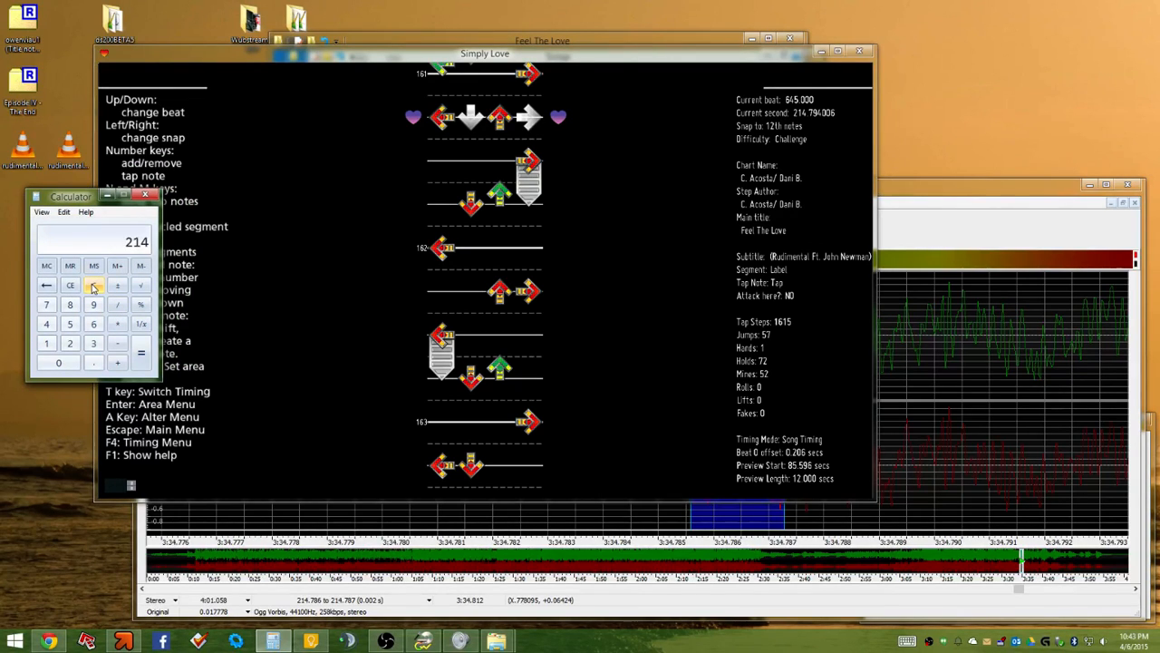
pyautogui.write('214.7')
pyautogui.write('94 - ')
pyautogui.write('2')
pyautogui.write('14.786')
pyautogui.press('Return')
# Switch to GoldWave and examine the waveform around 3:34.786 and the surrounding passage from 3:25 to 3:47
pyautogui.click(615, 611)
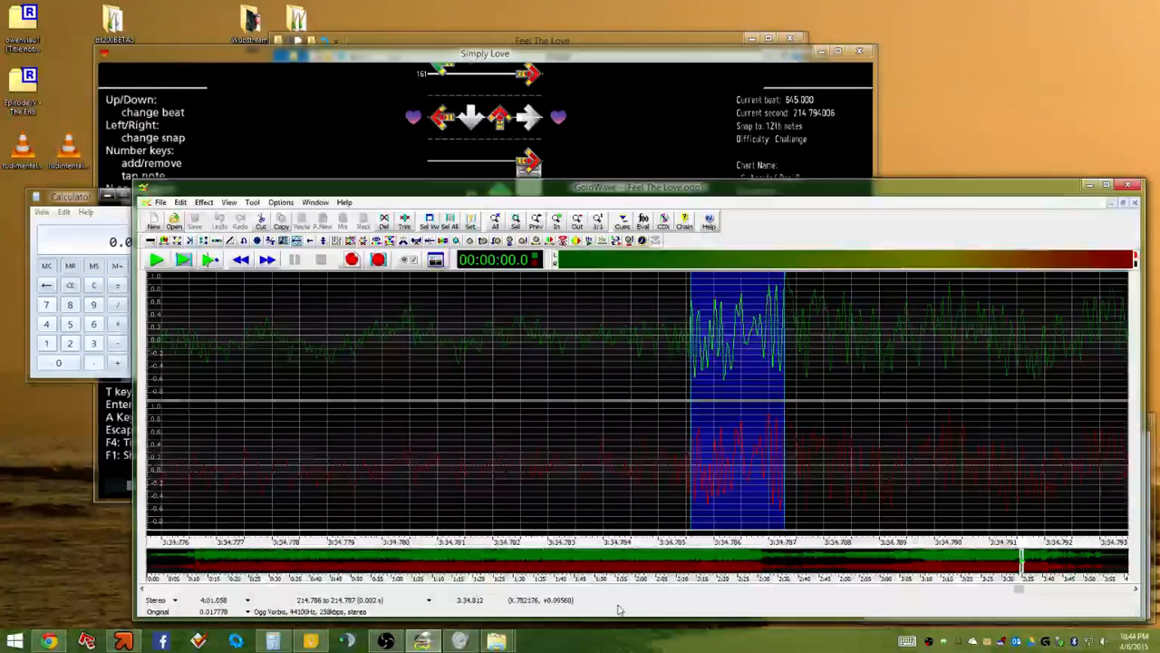
pyautogui.scroll(-2, 763, 426)
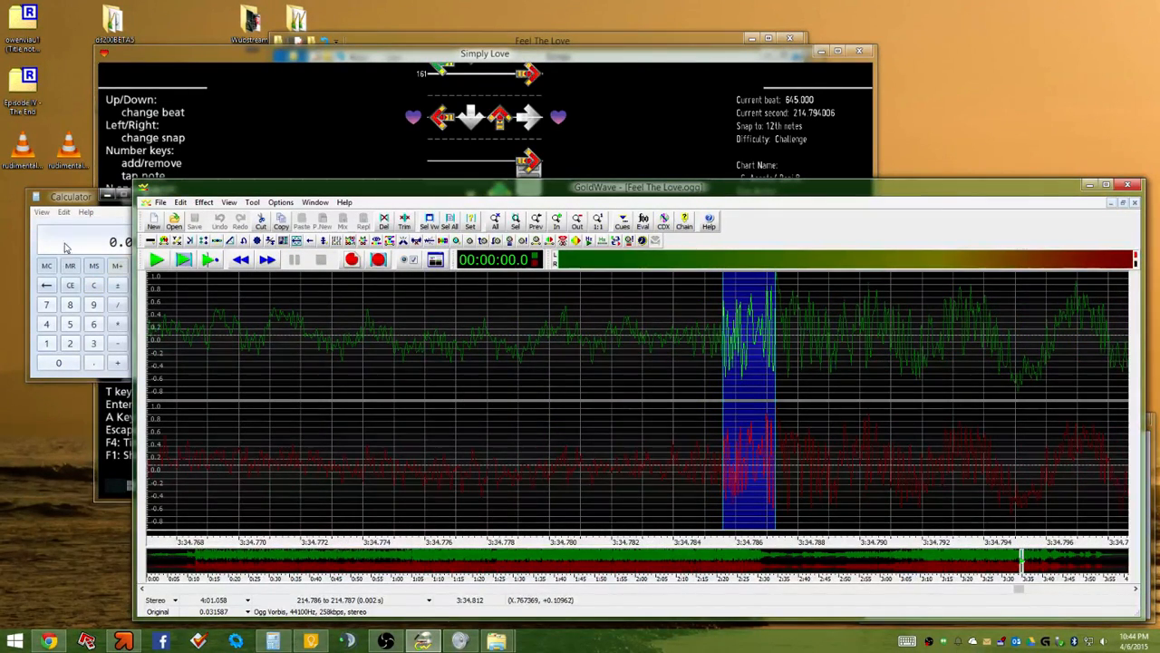
pyautogui.click(78, 197)
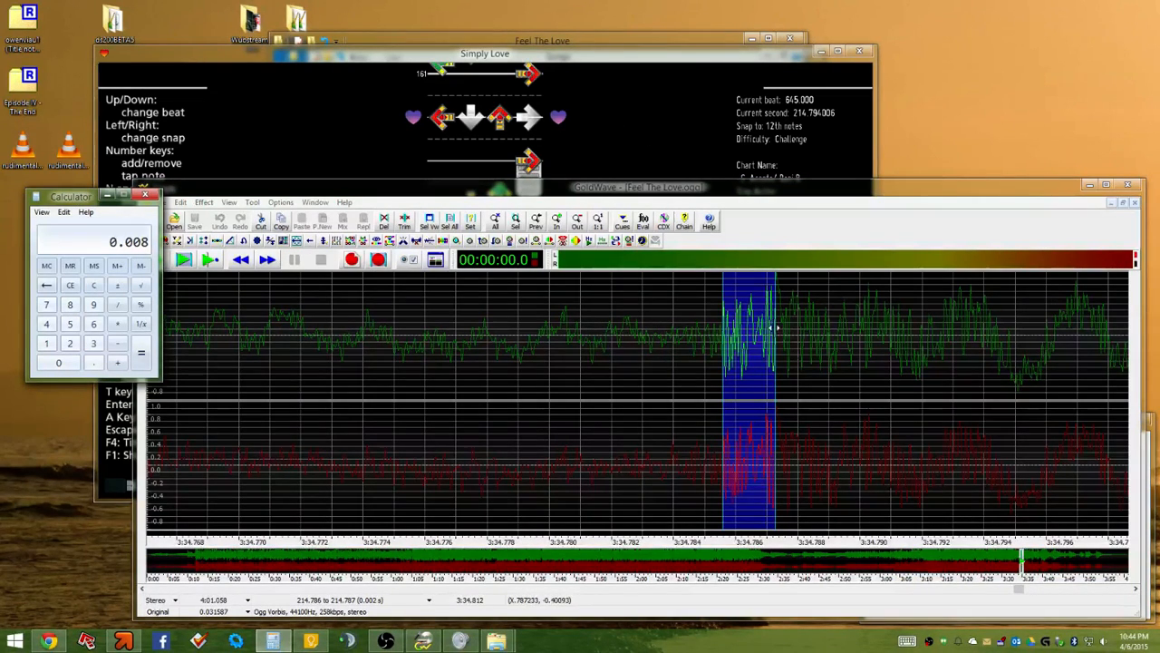
pyautogui.moveTo(790, 367); pyautogui.dragTo(725, 385)
pyautogui.scroll(-6, 744, 388)
pyautogui.scroll(-4, 1025, 340)
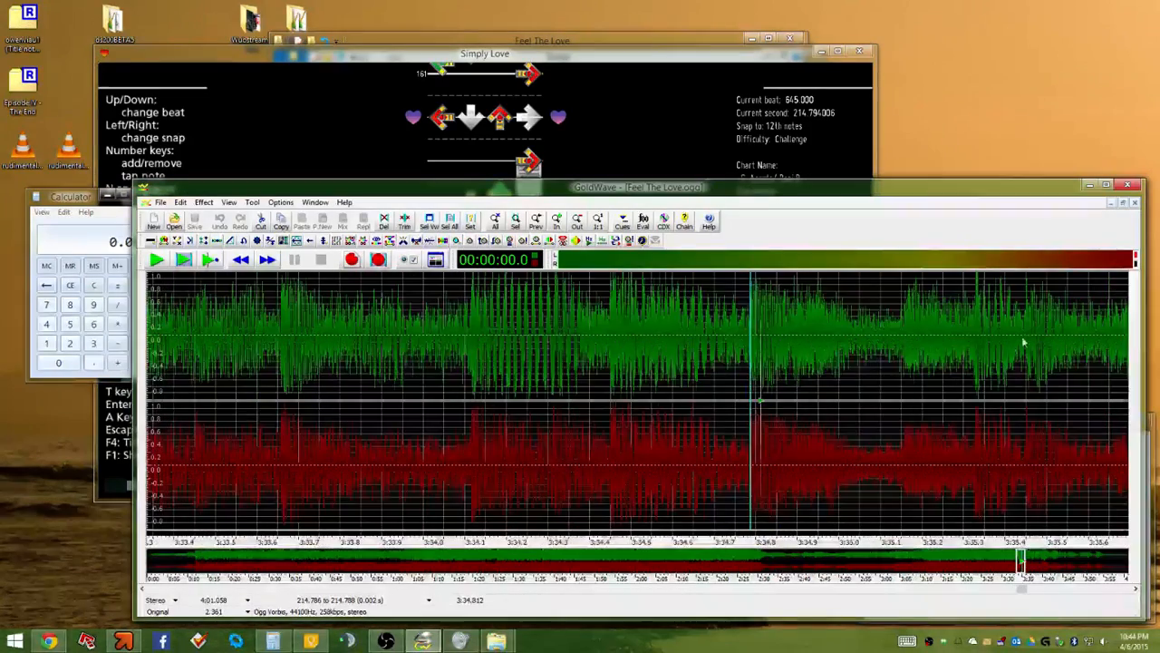
pyautogui.scroll(5, 704, 334)
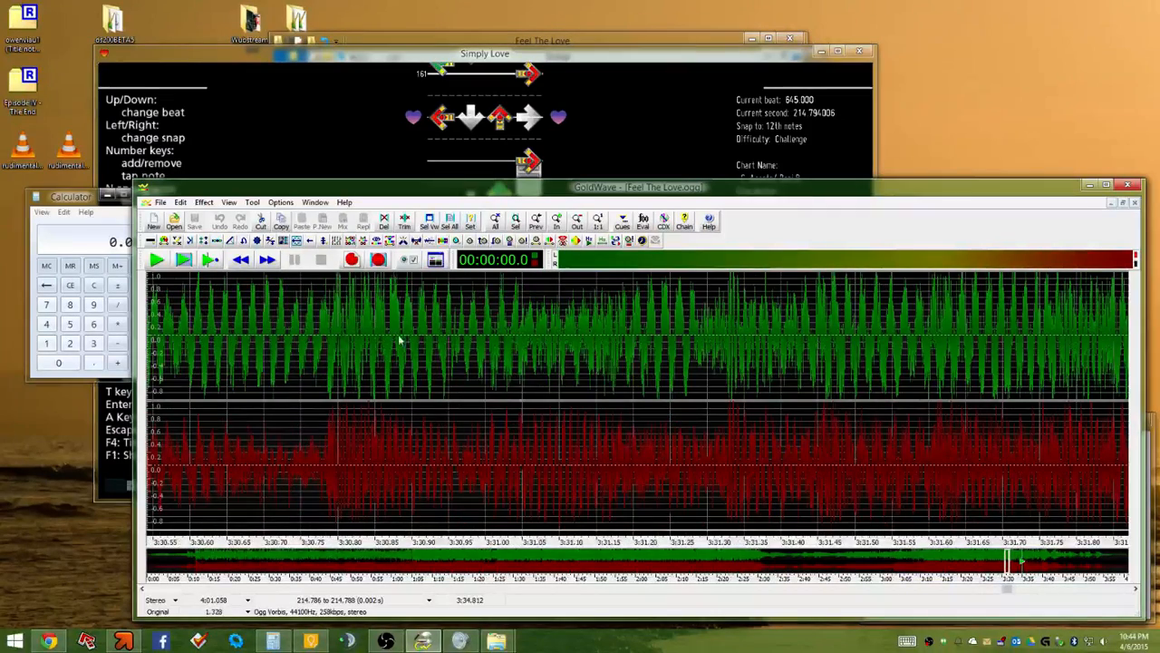
pyautogui.scroll(-6, 403, 337)
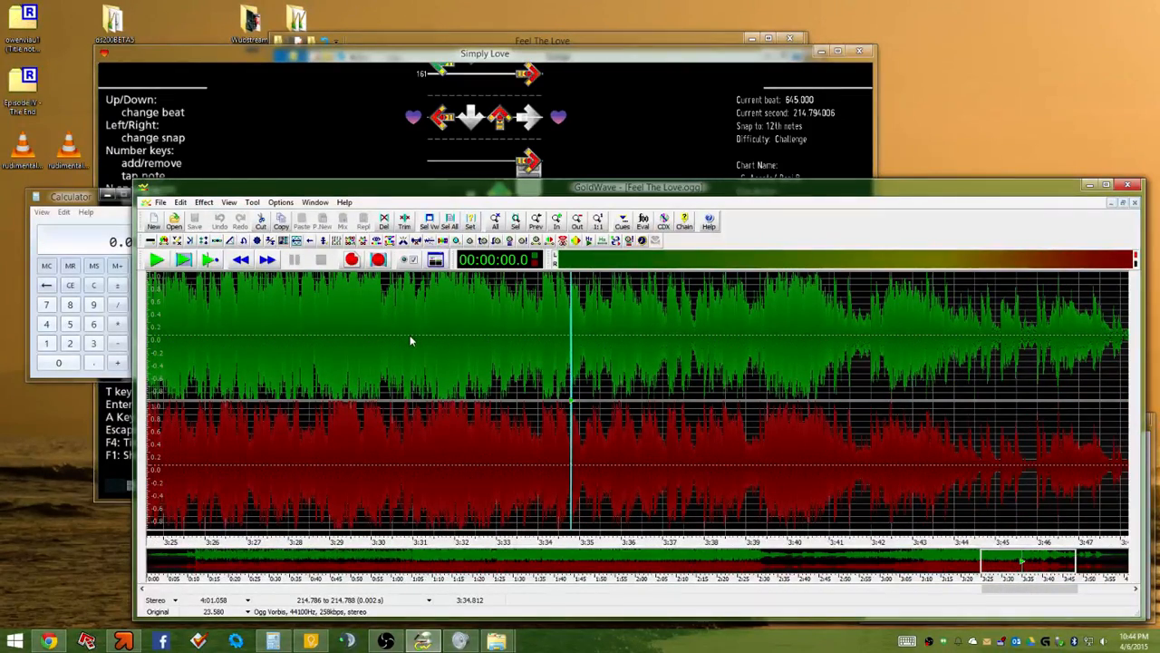
pyautogui.moveTo(68, 200); pyautogui.dragTo(46, 202)
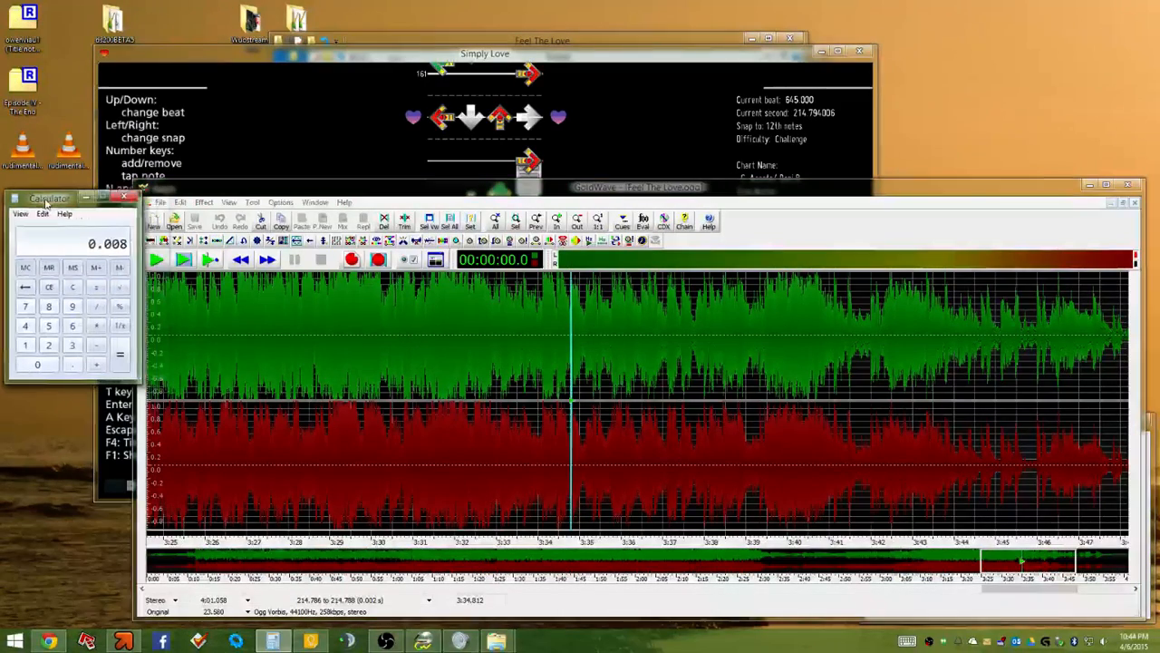
# Locate the sound onset near 3:38.450 in the waveform, select 218.450 to 218.453 seconds and play the selection
pyautogui.rightClick(741, 369)
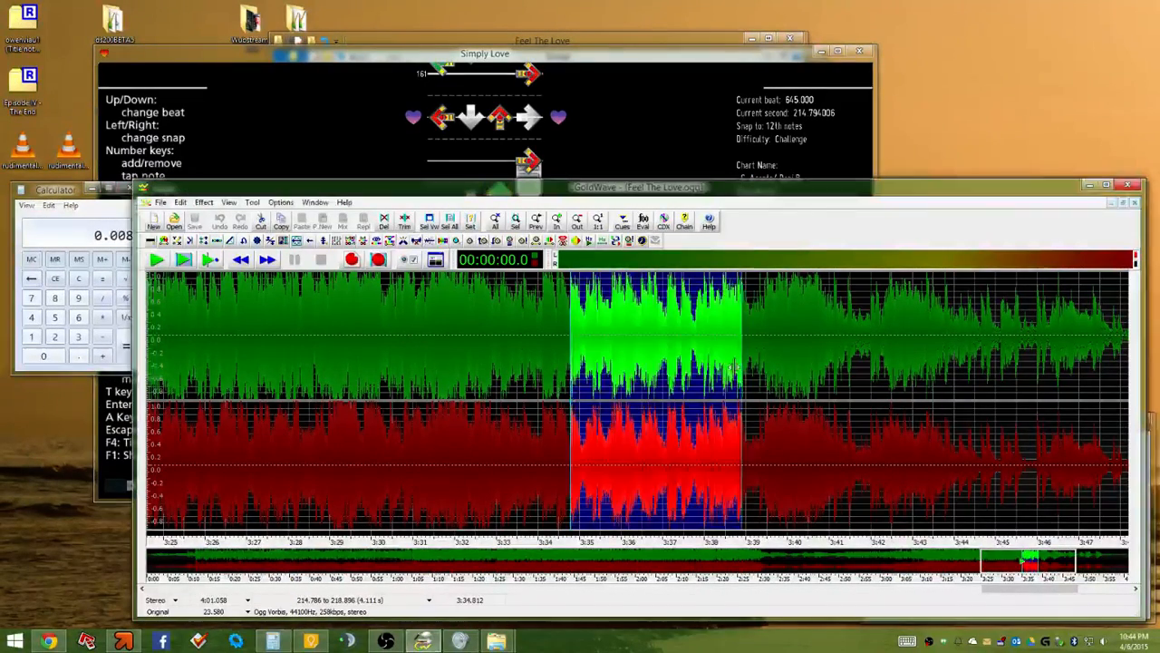
pyautogui.scroll(3, 734, 368)
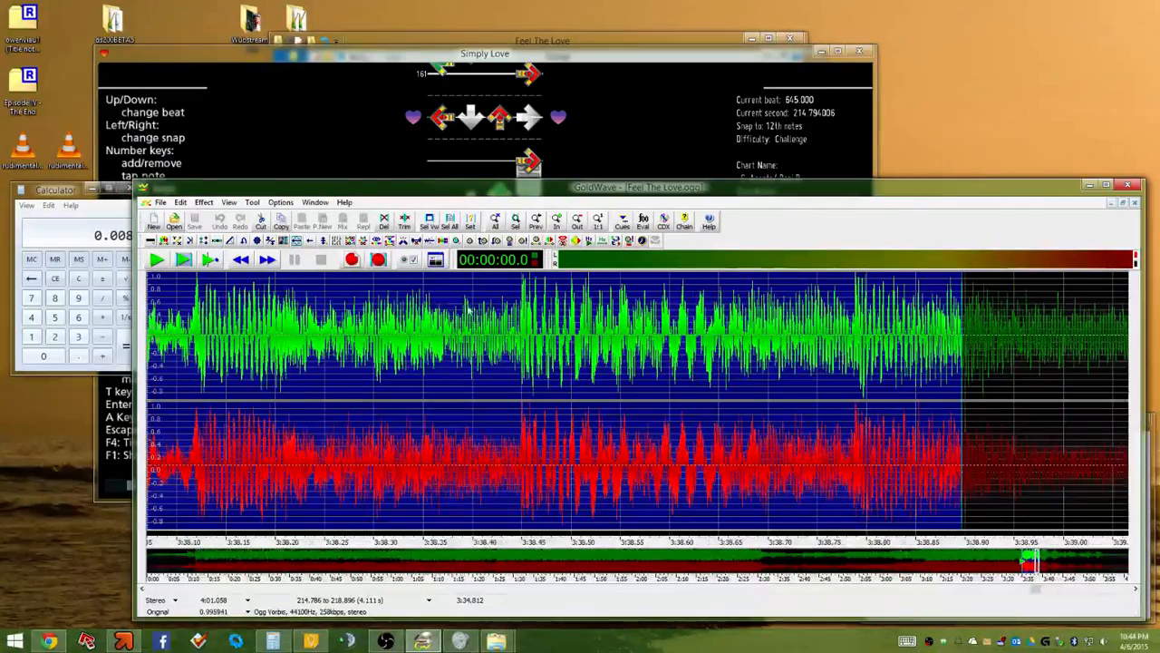
pyautogui.scroll(4, 468, 311)
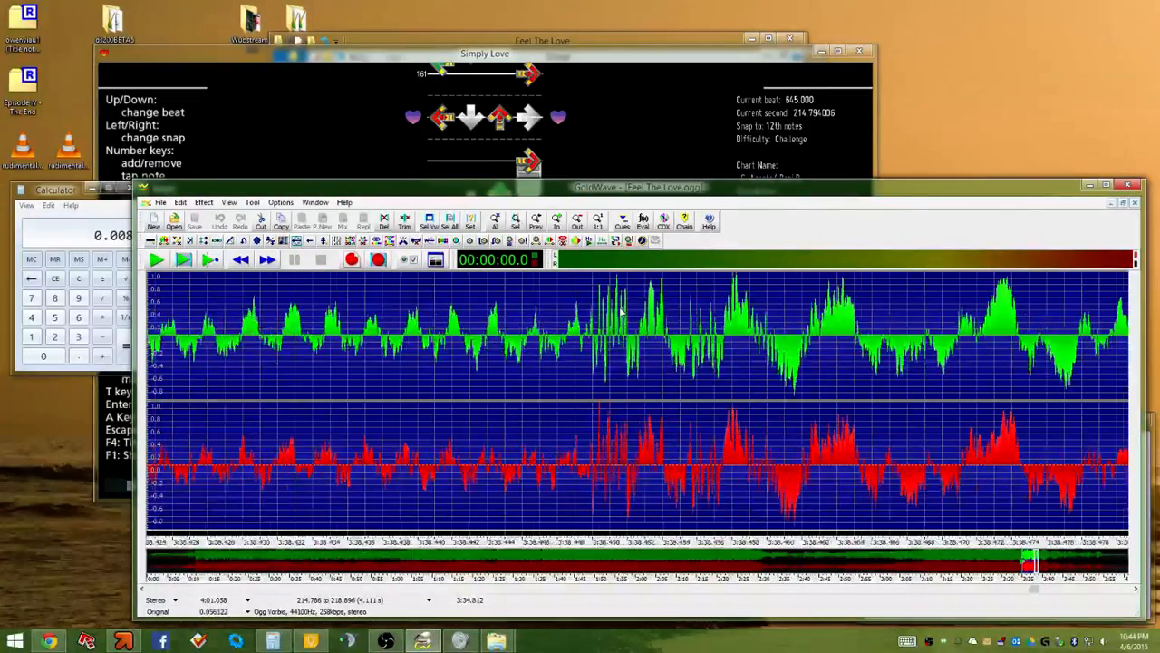
pyautogui.scroll(2, 616, 312)
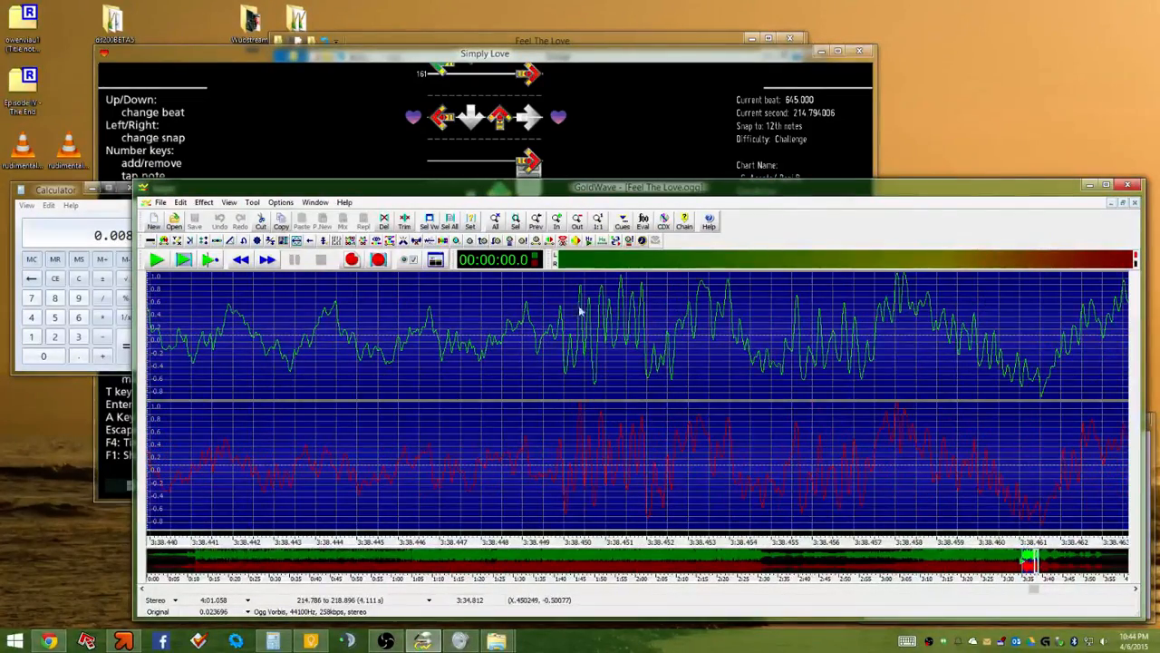
pyautogui.moveTo(579, 311); pyautogui.dragTo(698, 324)
pyautogui.scroll(-3, 640, 332)
pyautogui.scroll(3, 639, 333)
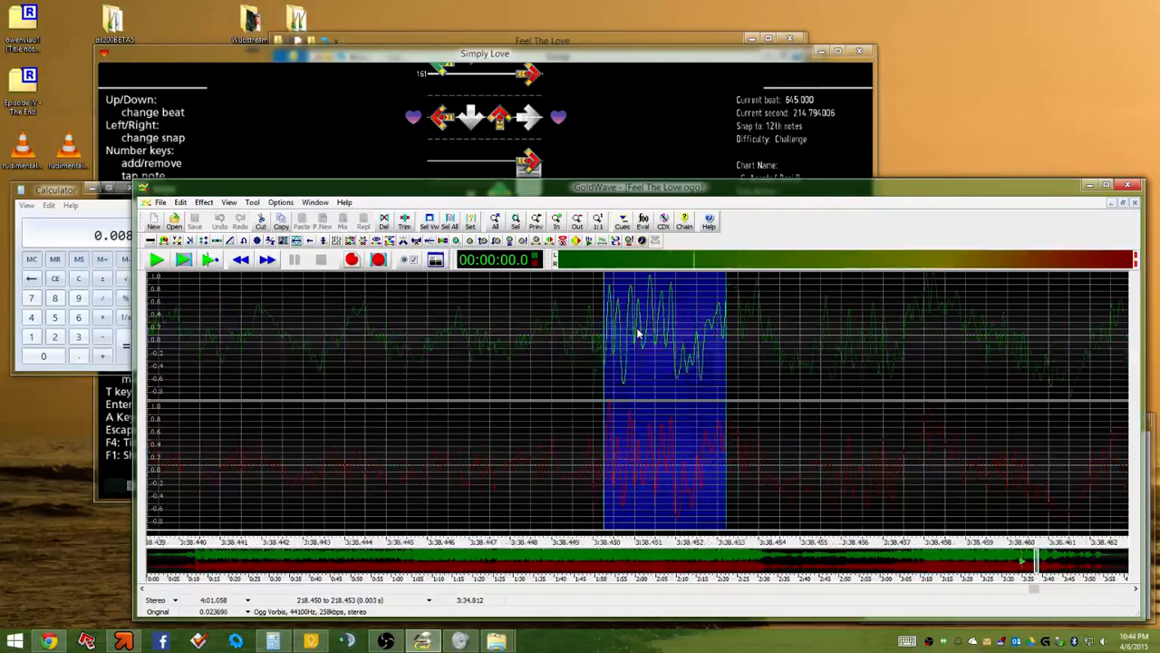
pyautogui.scroll(2, 638, 333)
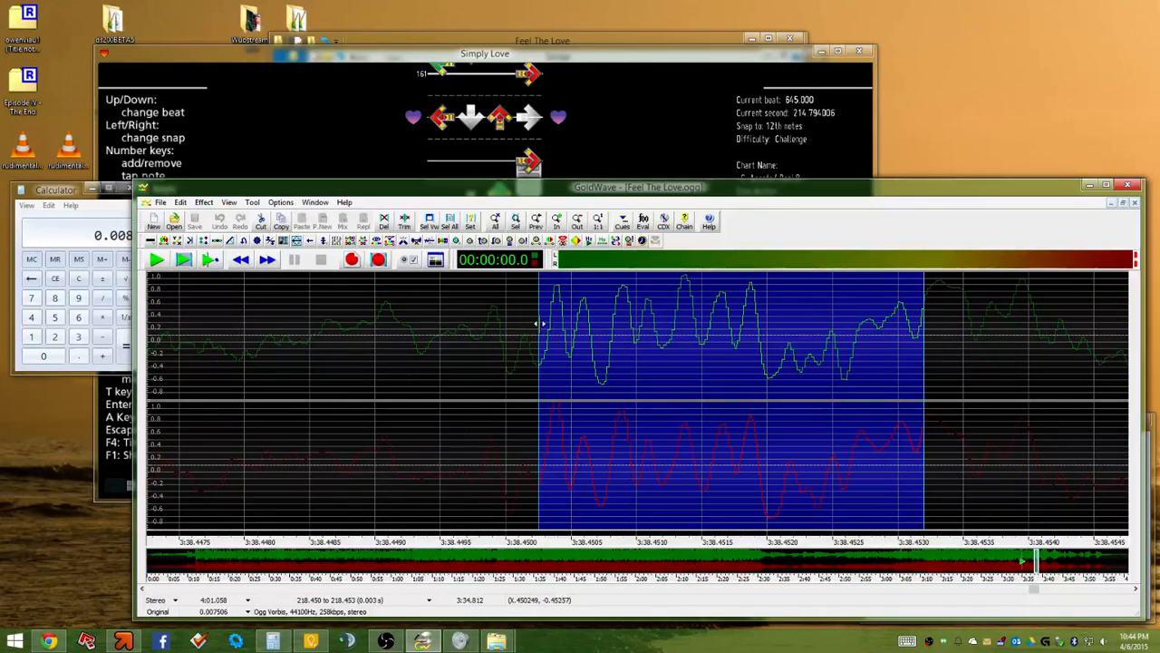
pyautogui.press('space')
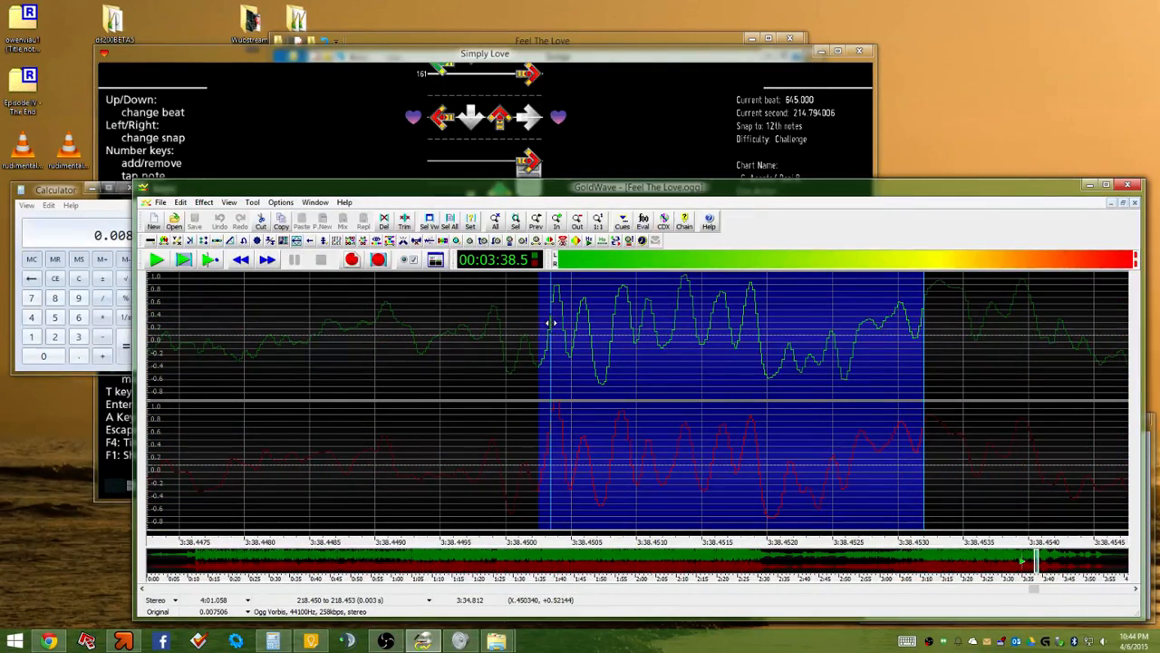
# Narrow the waveform selection to 218.450 to 218.451 seconds and check the onset at closer and wider scales
pyautogui.moveTo(550, 323); pyautogui.dragTo(682, 313)
pyautogui.moveTo(557, 326); pyautogui.dragTo(552, 326)
pyautogui.scroll(-9, 557, 328)
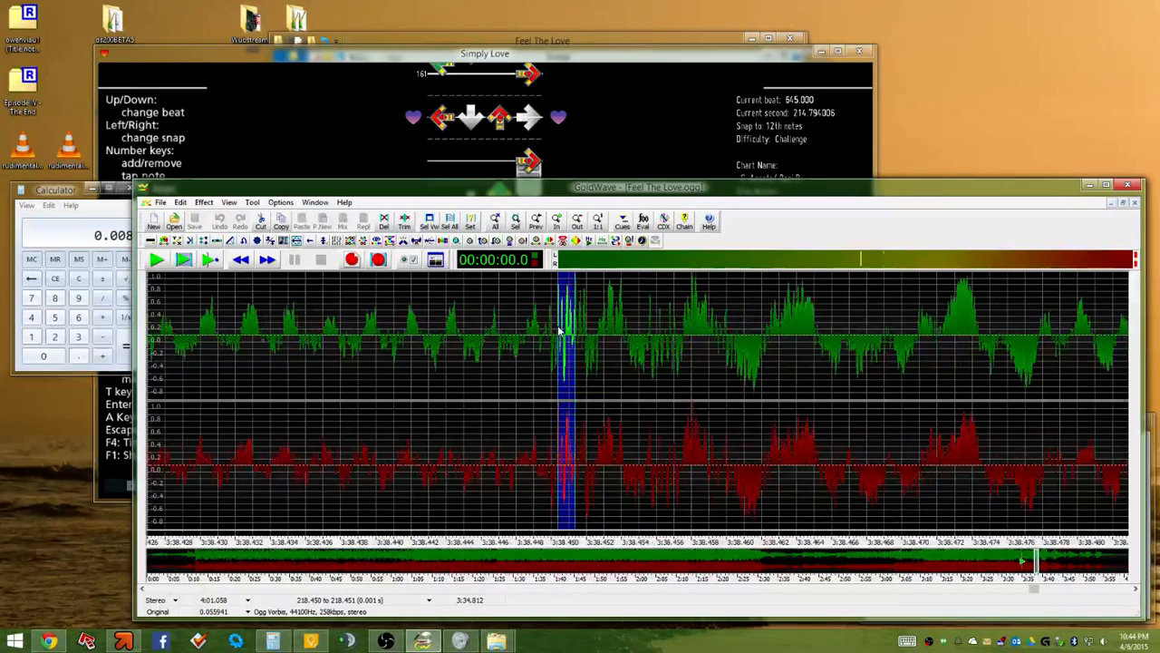
pyautogui.scroll(6, 558, 334)
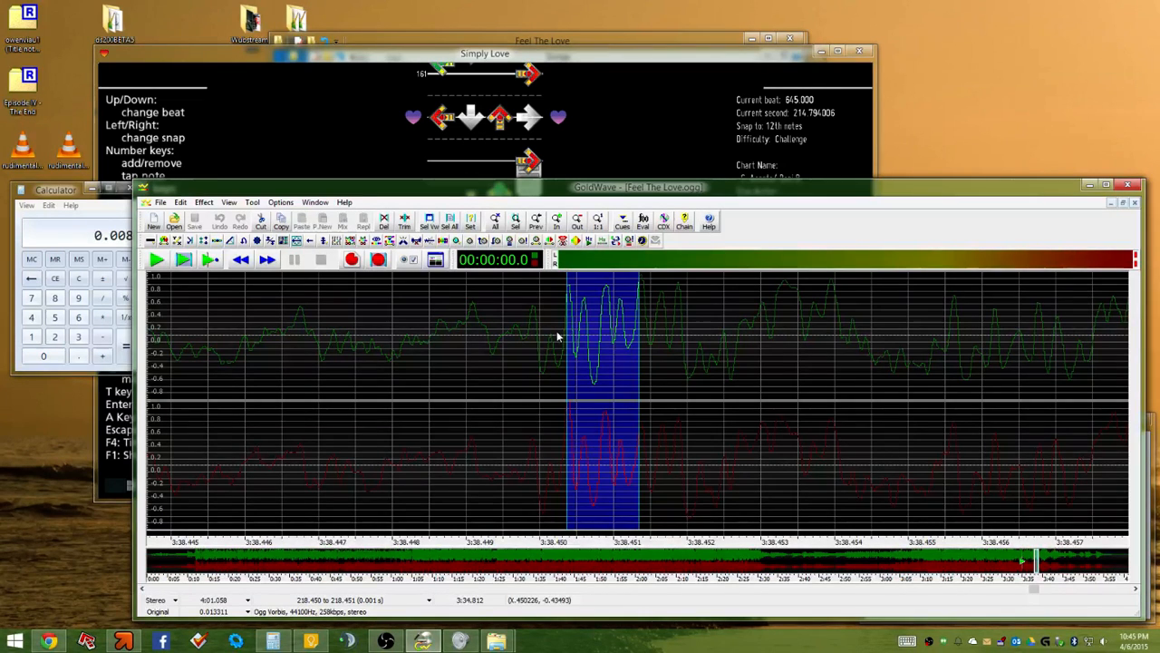
# Clear the calculator and move the step editor to beat 656, at the start of measure 164
pyautogui.click(54, 193)
pyautogui.click(79, 281)
pyautogui.click(415, 111)
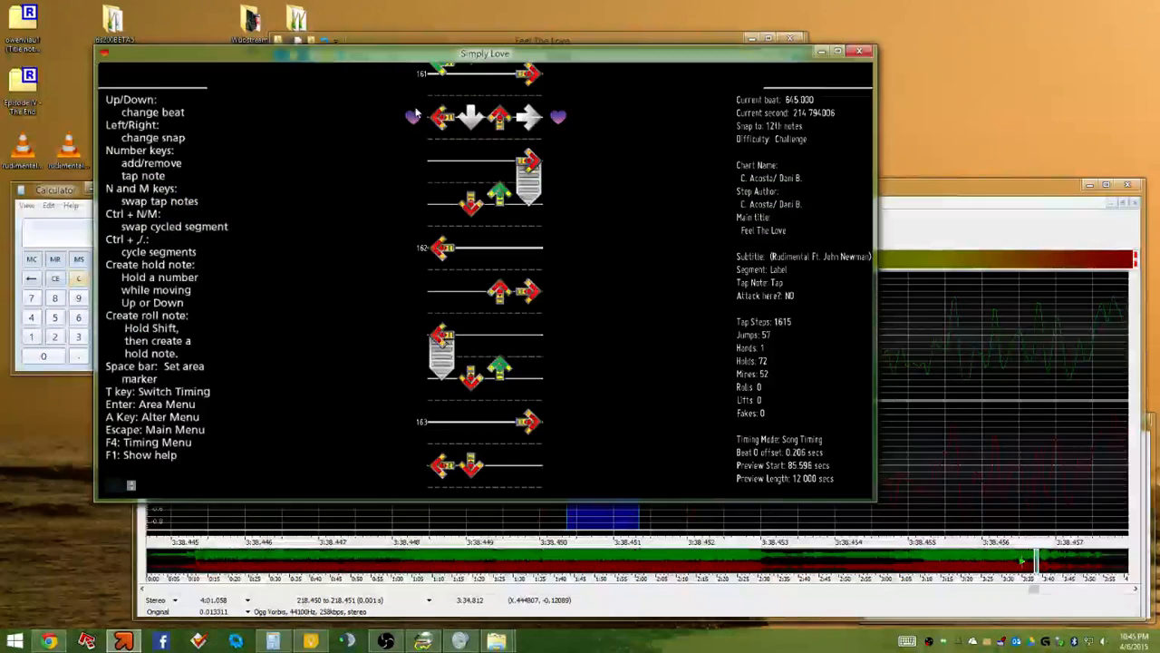
pyautogui.press('pagedown')
pyautogui.press('pagedown')
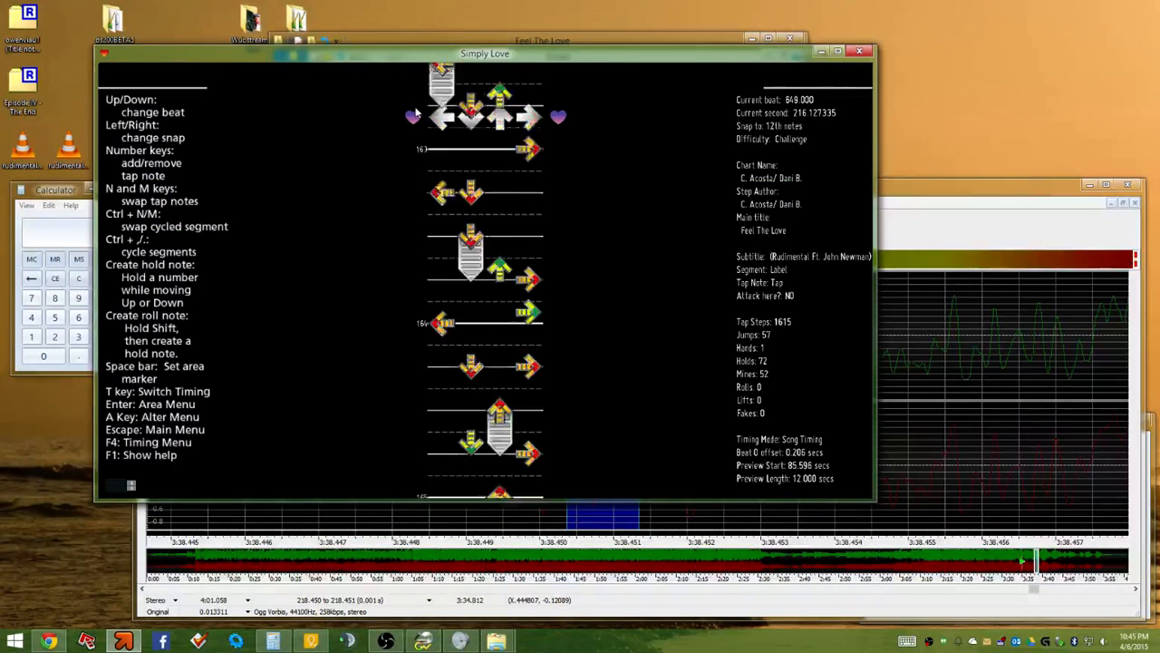
pyautogui.press('Down')
pyautogui.press('Down')
pyautogui.press('Down')
pyautogui.press('Down')
pyautogui.press('Down')
pyautogui.press('Down')
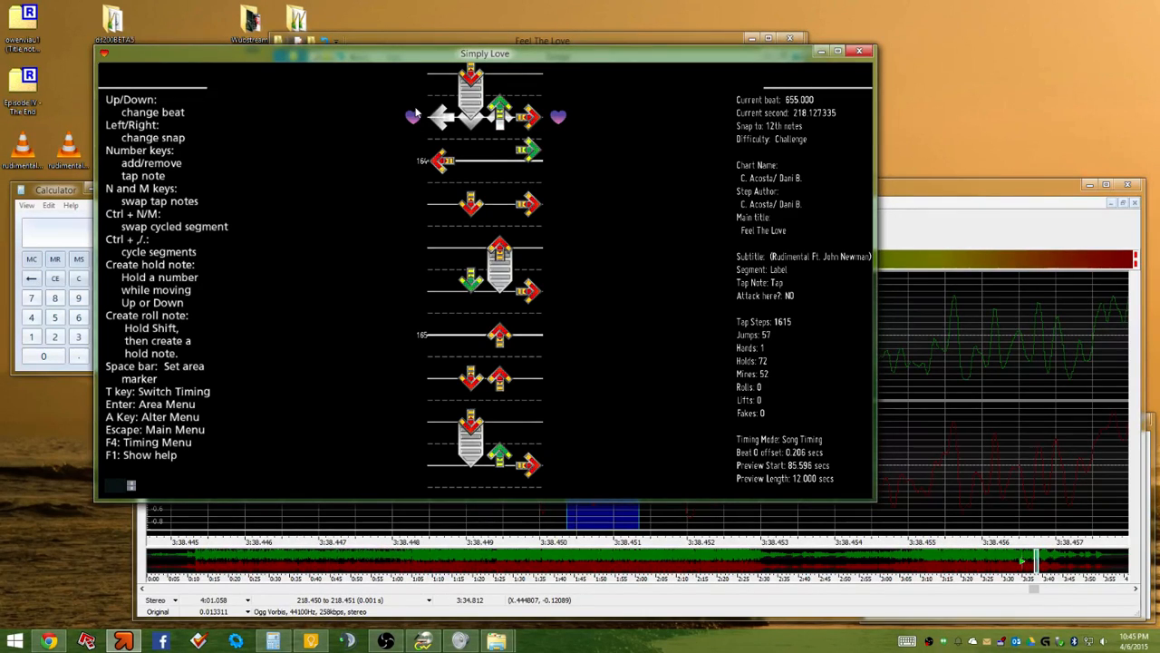
pyautogui.press('Down')
pyautogui.press('Down')
pyautogui.press('Down')
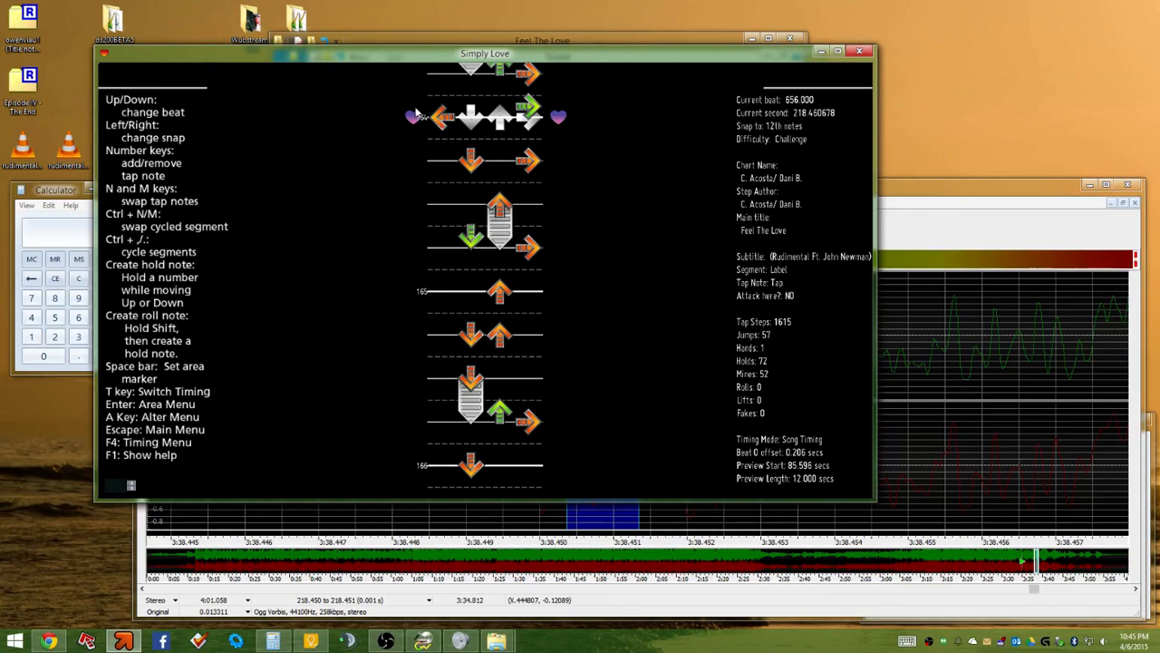
# Examine the GoldWave waveform from about 3:10 to the end of the song, and switch back to the step editor
pyautogui.click(1004, 188)
pyautogui.scroll(-5, 784, 342)
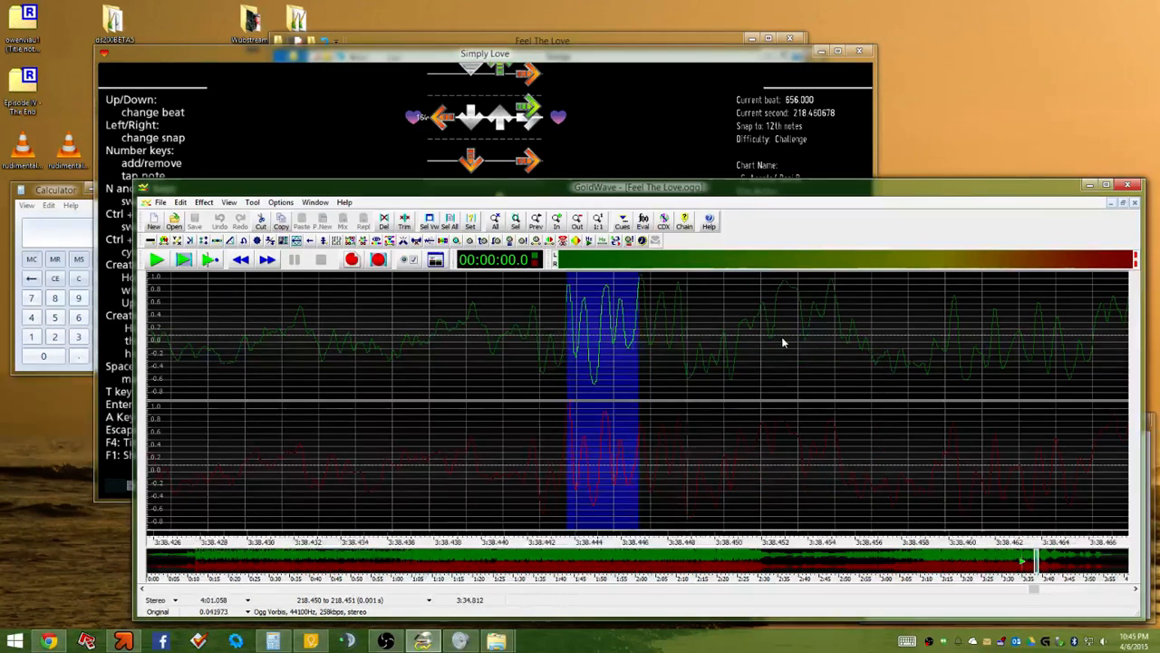
pyautogui.scroll(-10, 784, 341)
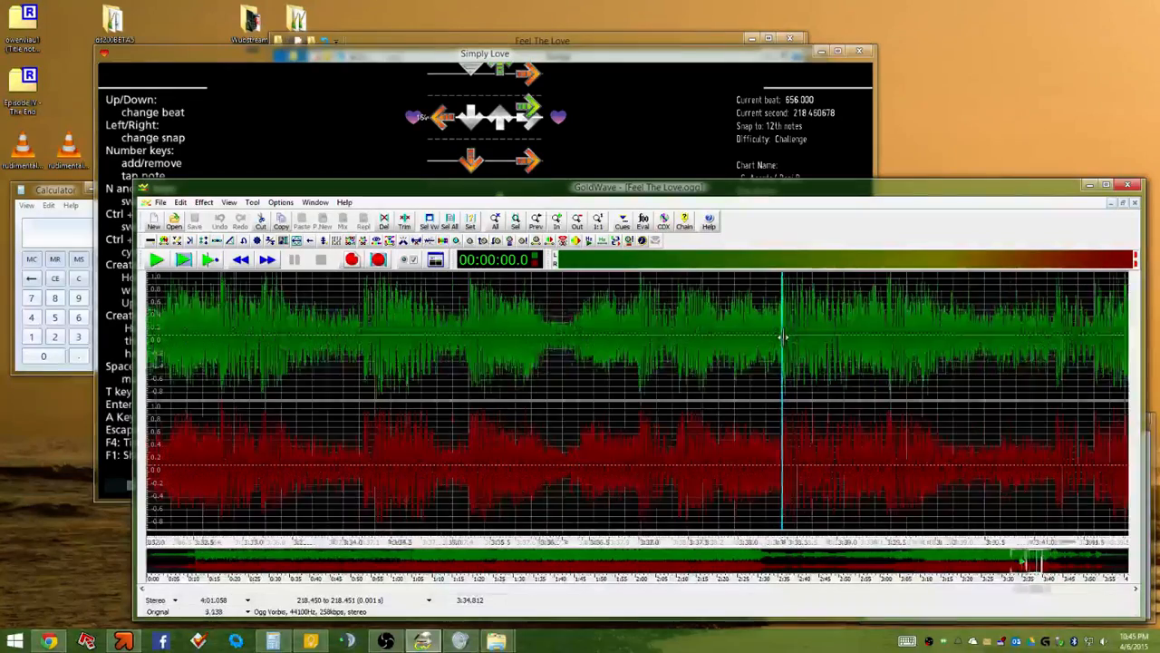
pyautogui.scroll(4, 784, 337)
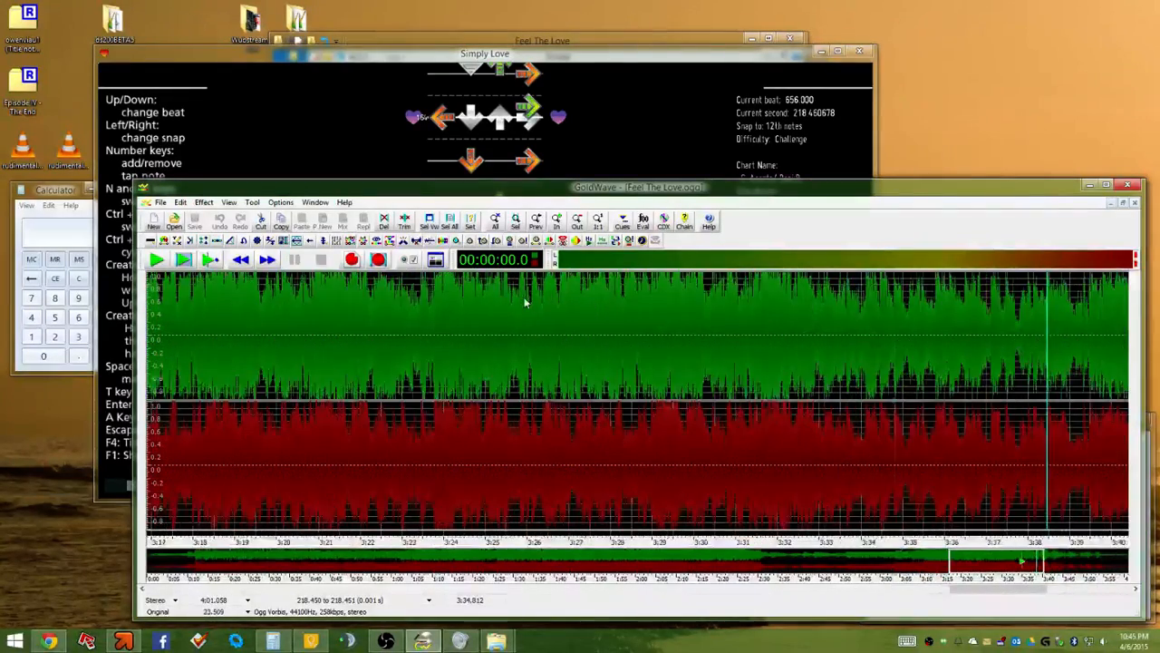
pyautogui.scroll(3, 312, 338)
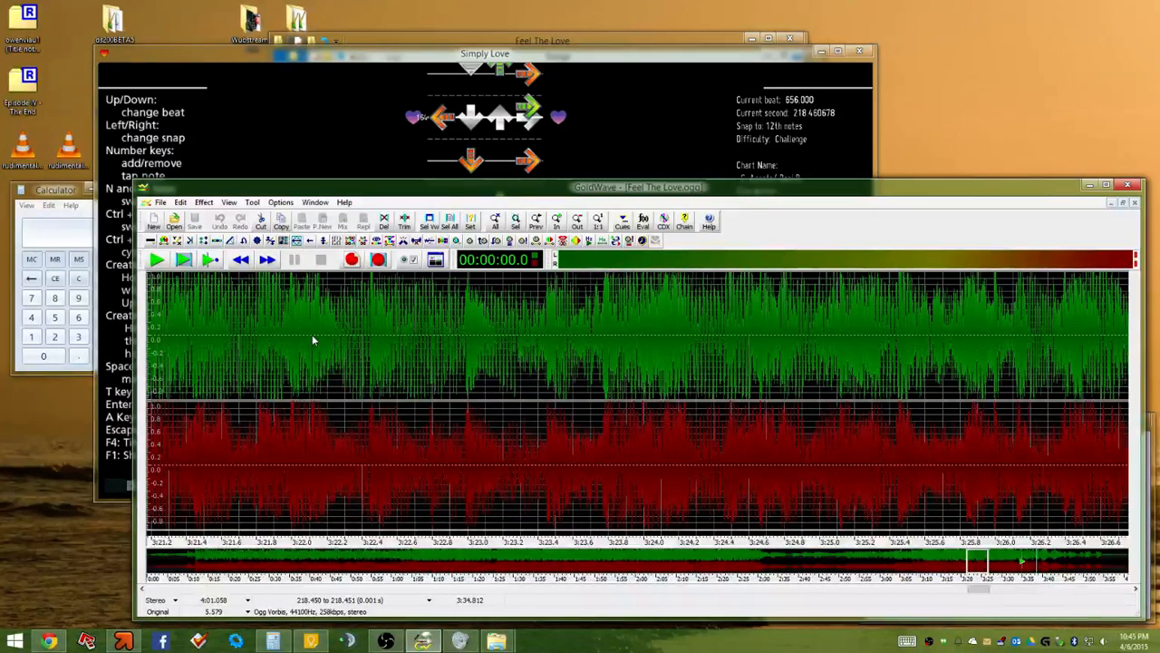
pyautogui.scroll(-6, 312, 340)
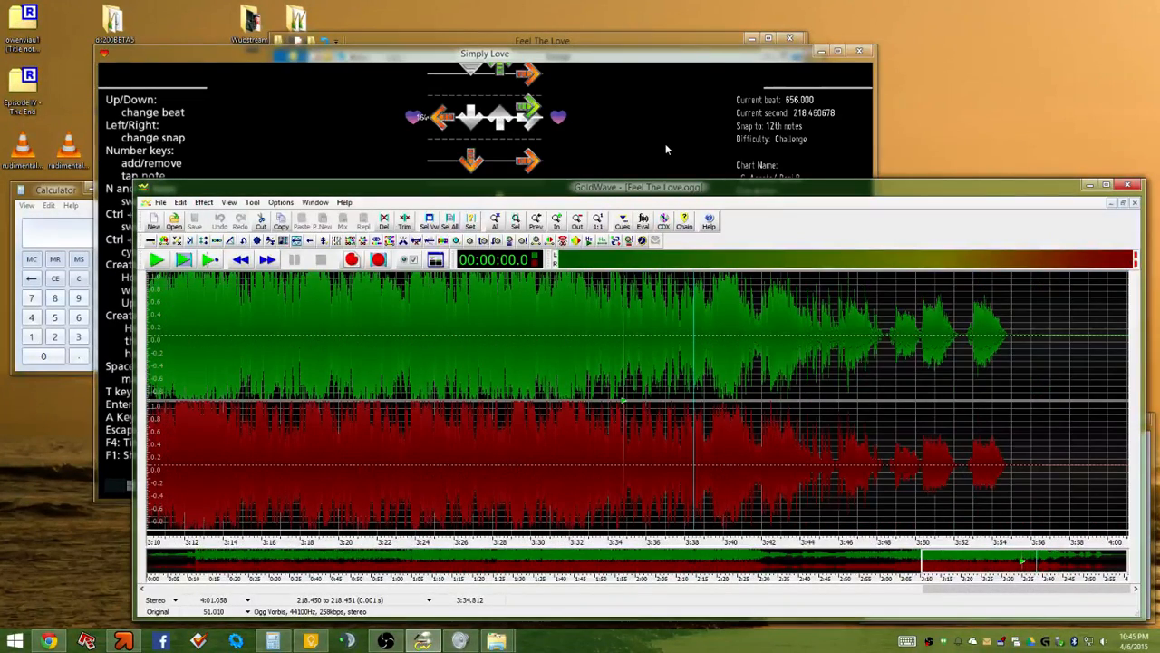
pyautogui.click(696, 60)
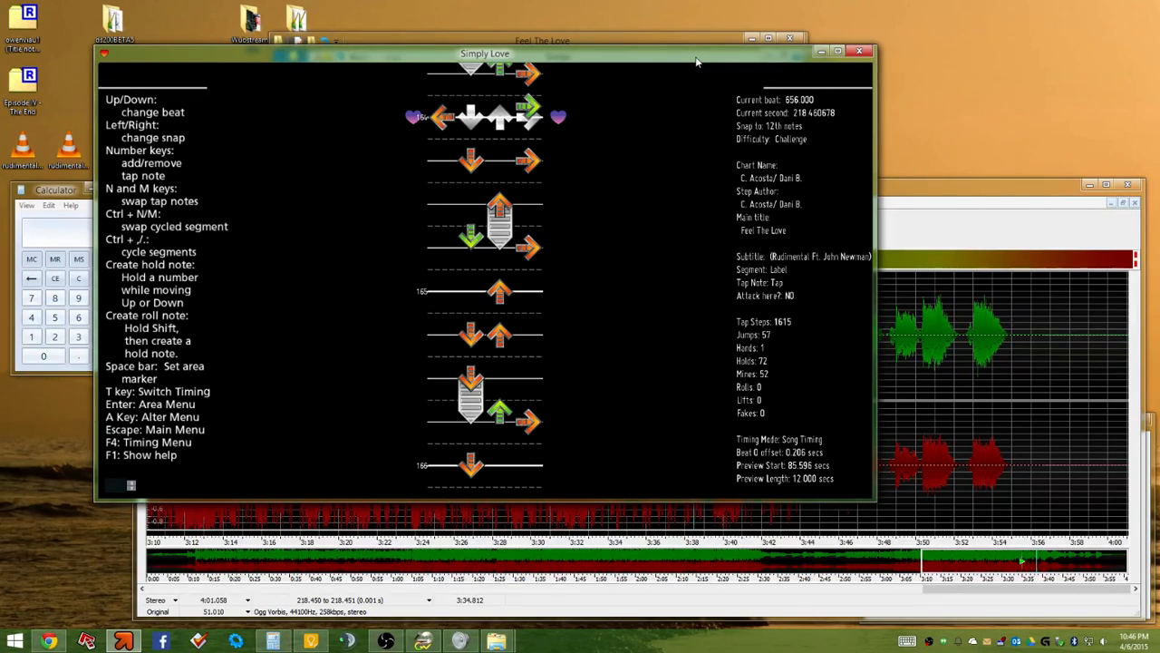
# Select the waveform from 188.583 to 212.385 seconds in GoldWave and play the selection
pyautogui.rightClick(1012, 318)
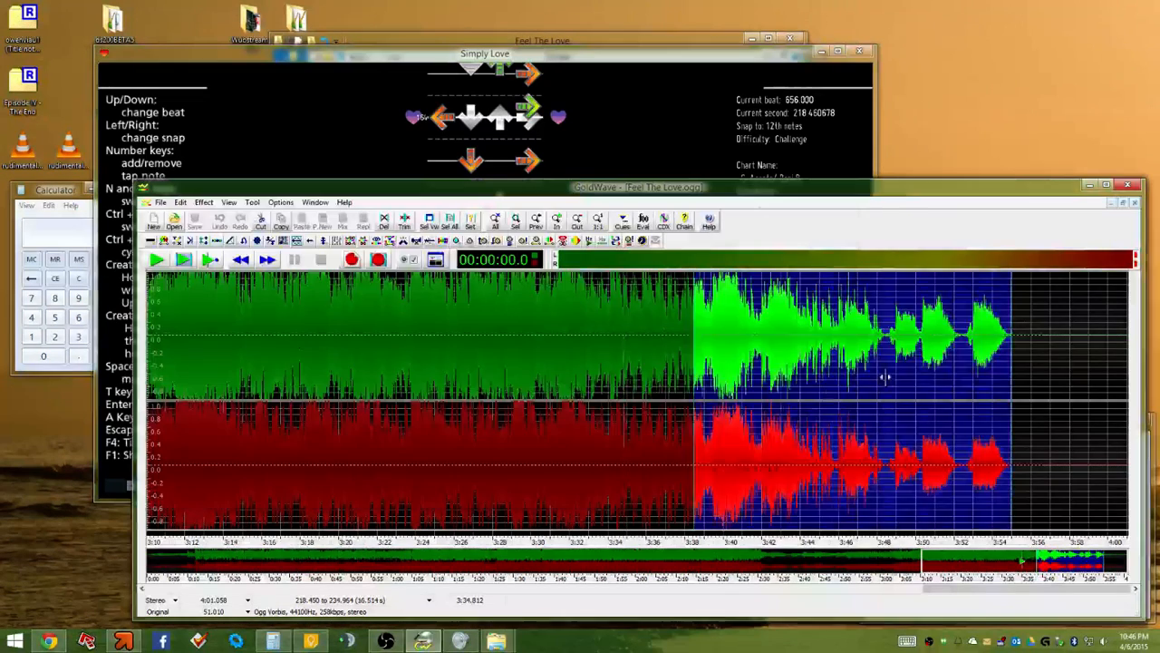
pyautogui.scroll(-3, 870, 382)
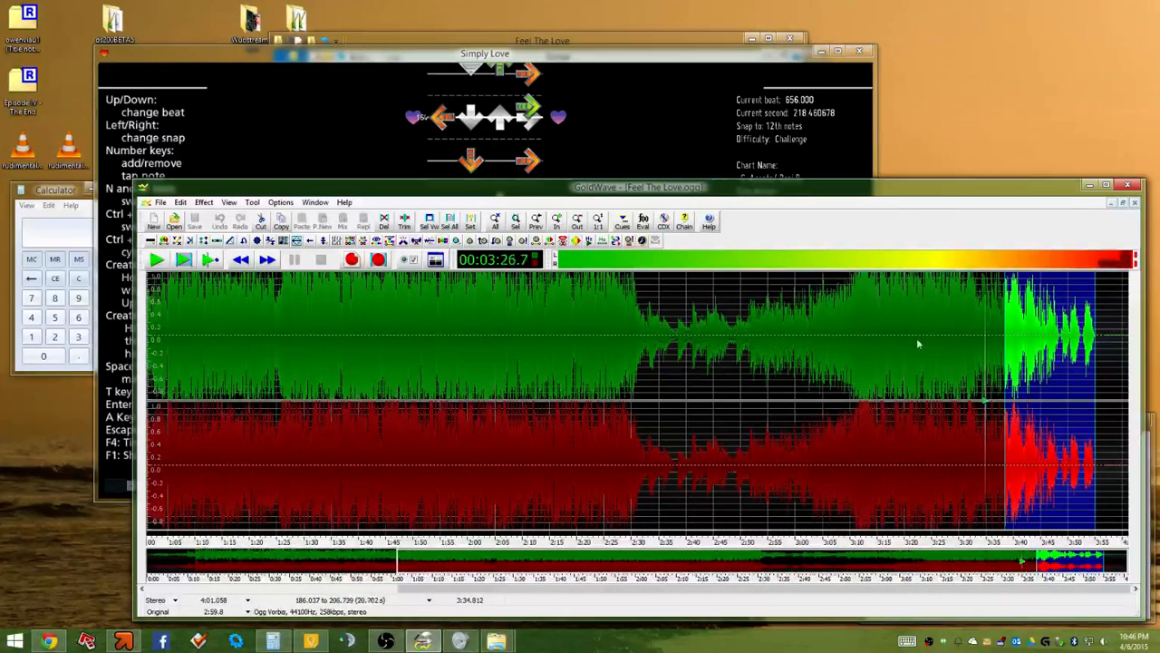
pyautogui.moveTo(828, 332); pyautogui.dragTo(906, 328)
pyautogui.rightClick(969, 311)
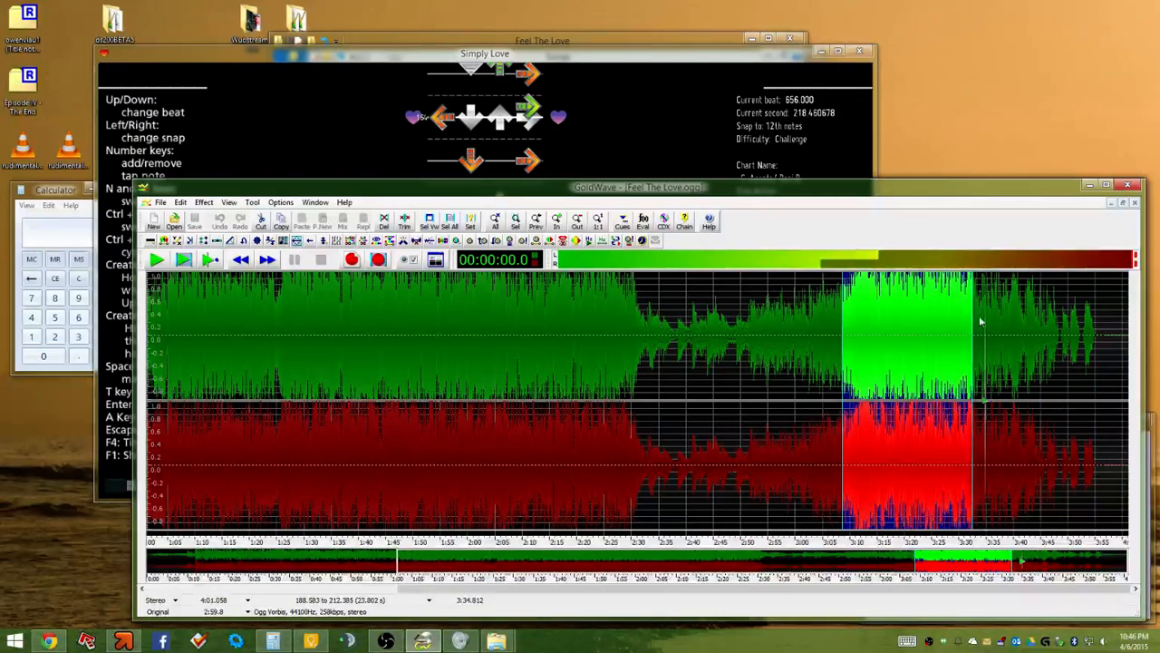
pyautogui.press('space')
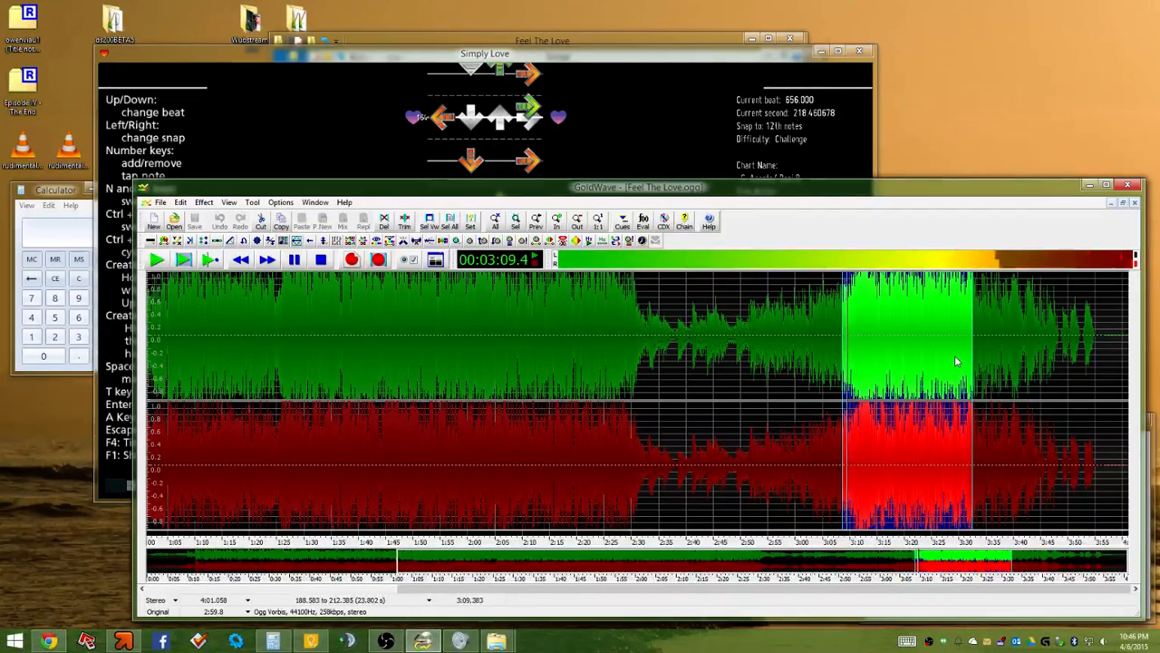
# Lower the playback volume and play the waveform selection from 207.403 to 212.385 seconds
pyautogui.press('XF86AudioLowerVolume')
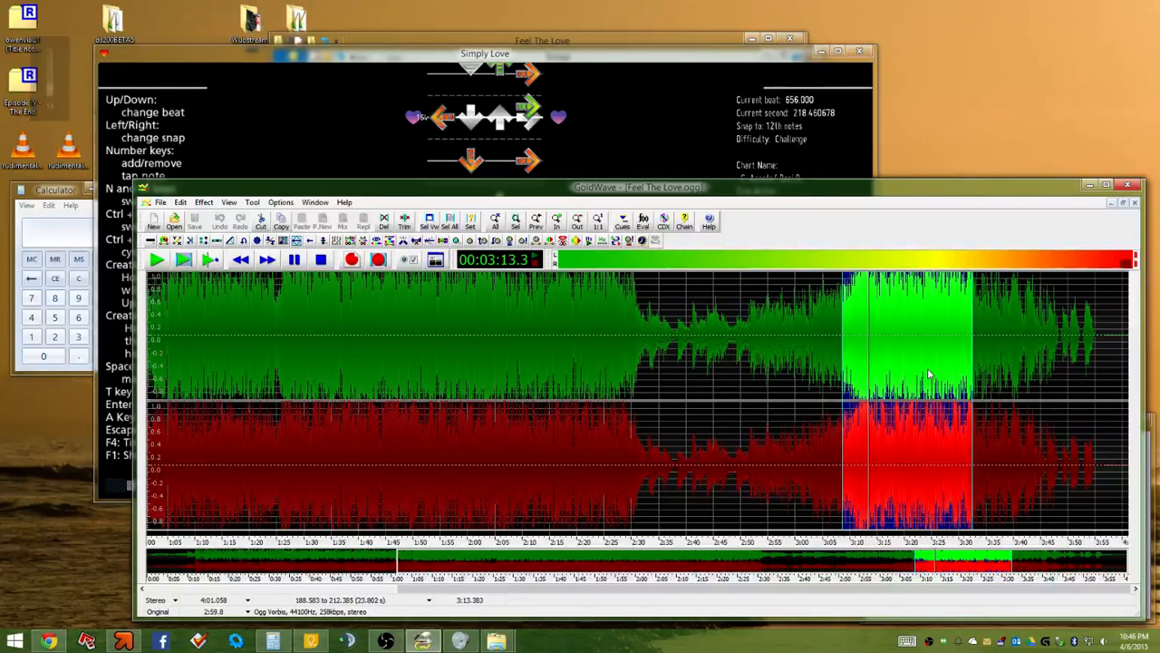
pyautogui.click(945, 309)
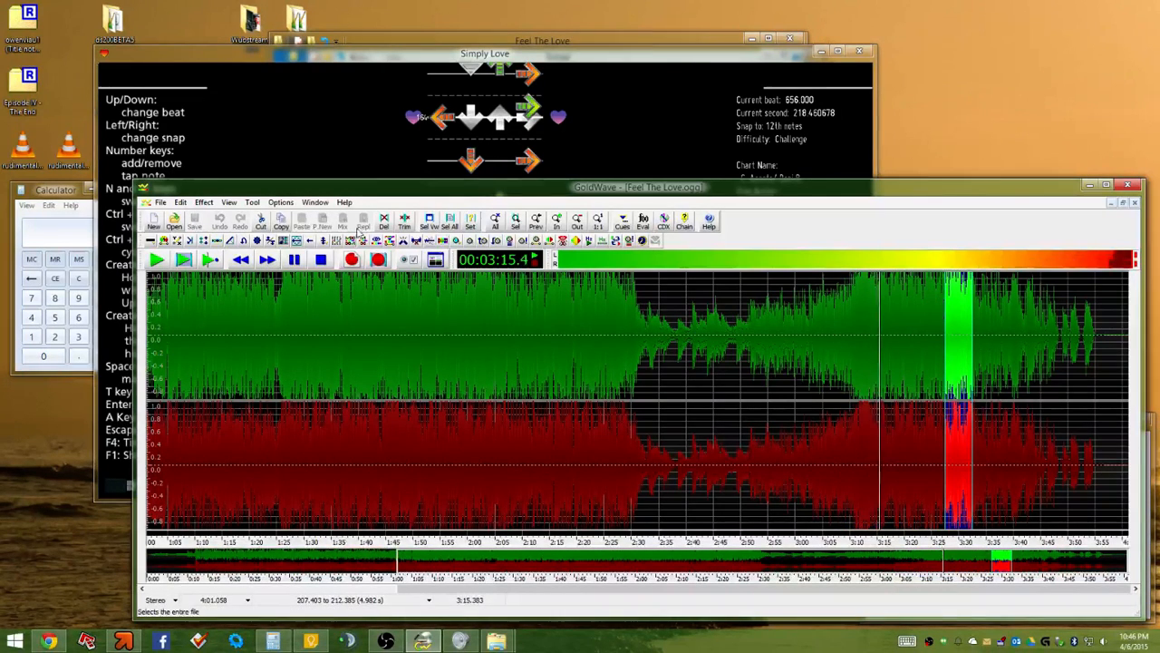
pyautogui.click(183, 260)
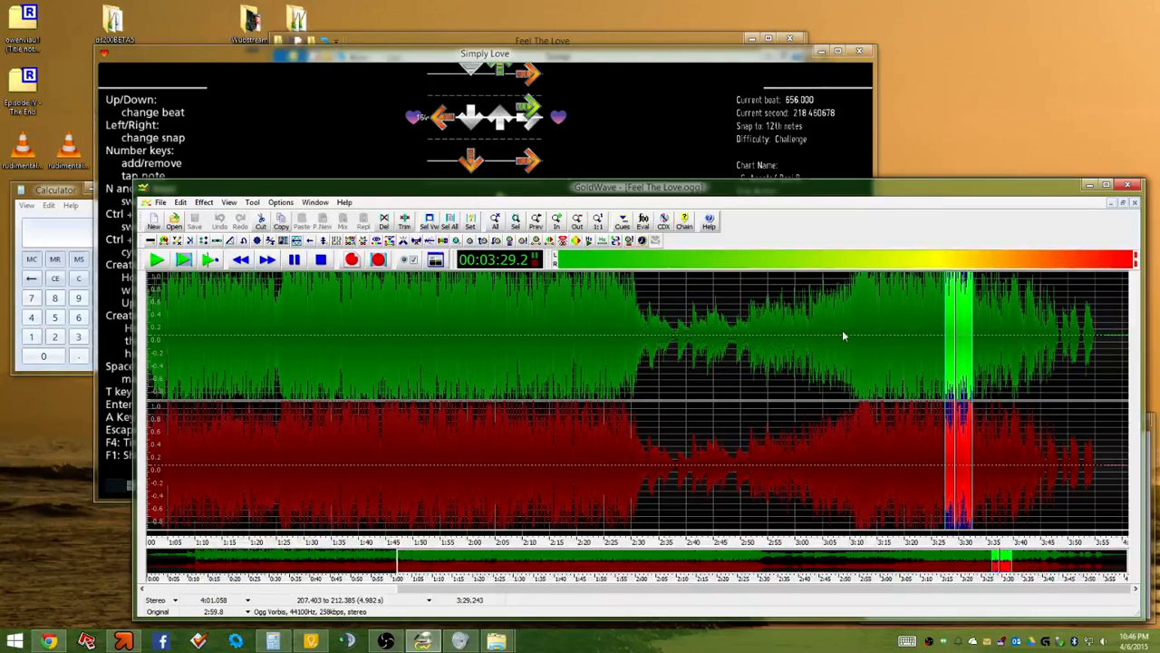
# Select the waveform from 188.694 to 217.035 seconds and examine the quieter passage before it
pyautogui.moveTo(842, 332); pyautogui.dragTo(996, 356)
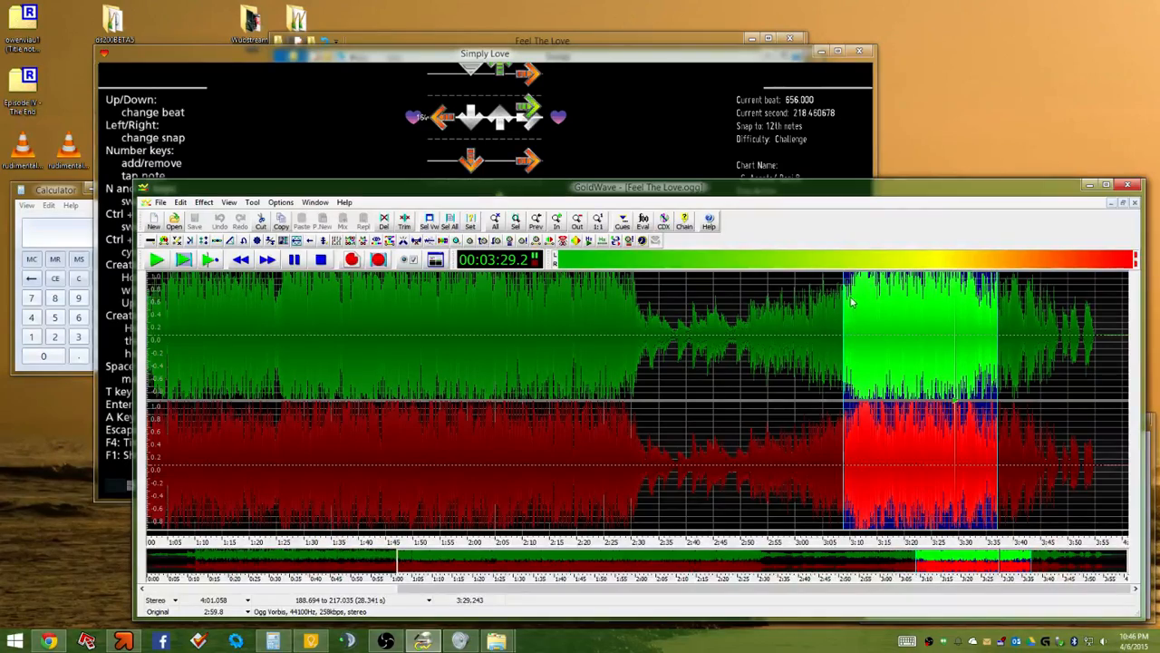
pyautogui.scroll(3, 852, 304)
pyautogui.scroll(1, 741, 339)
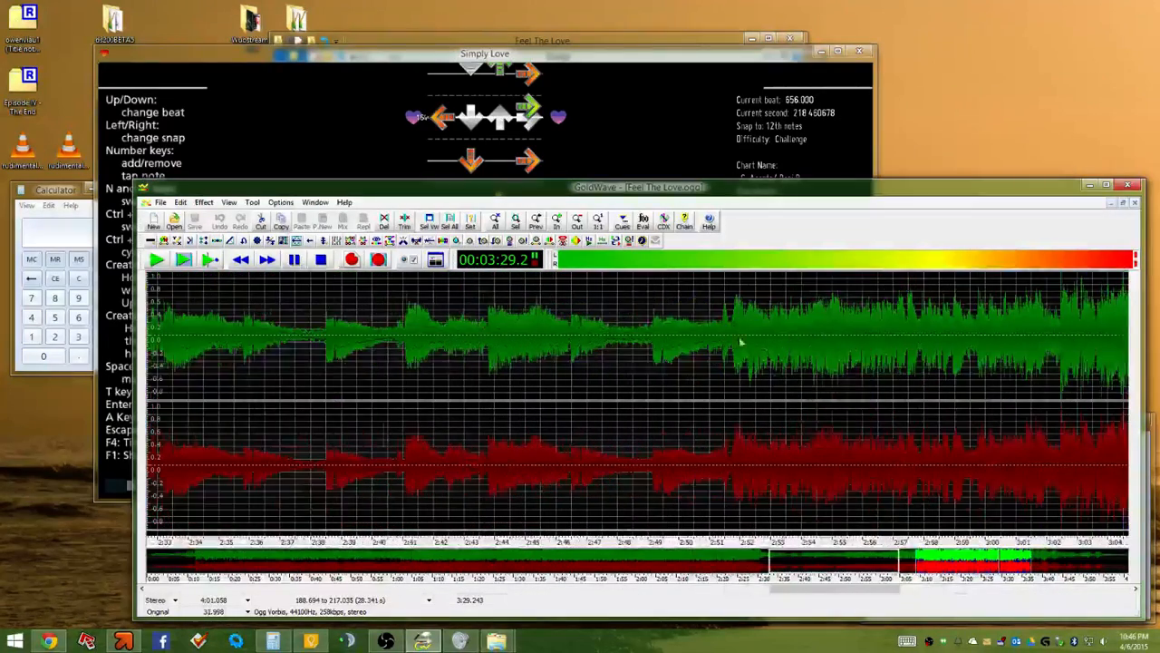
pyautogui.scroll(1, 958, 371)
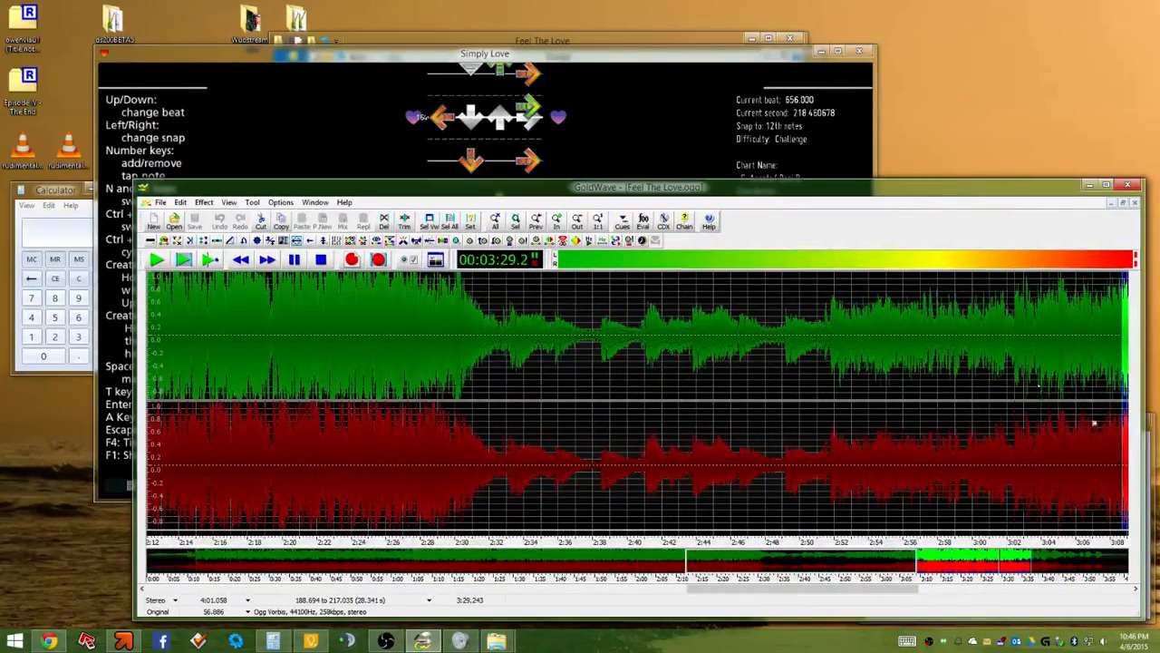
pyautogui.scroll(-2, 1052, 403)
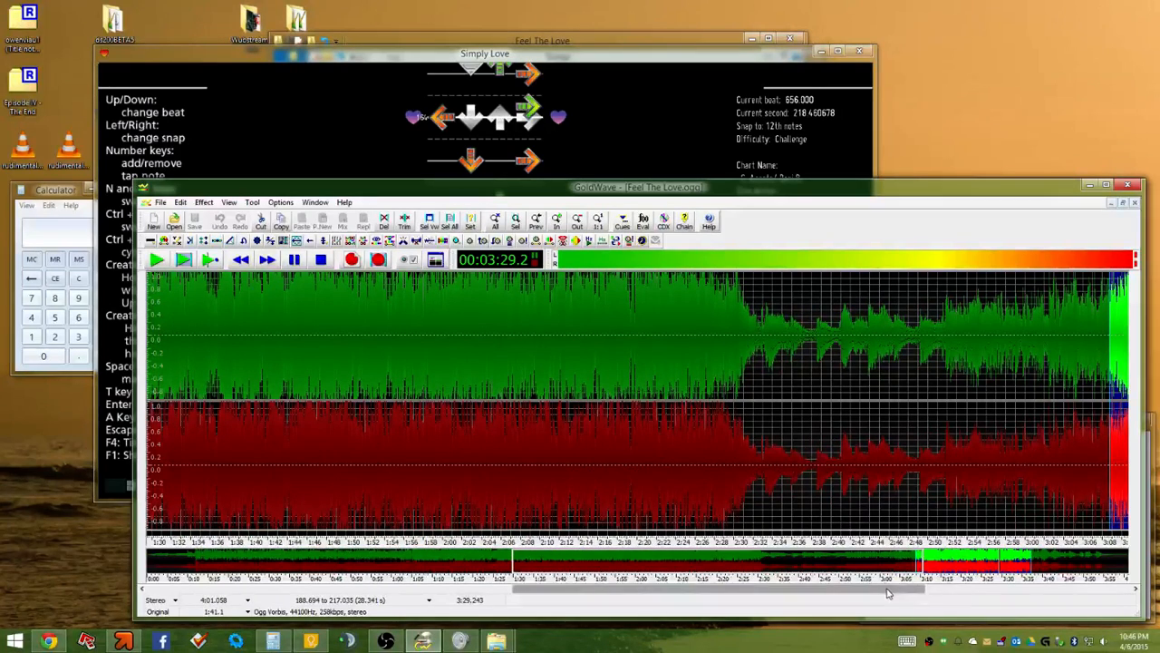
pyautogui.moveTo(889, 591); pyautogui.dragTo(974, 580)
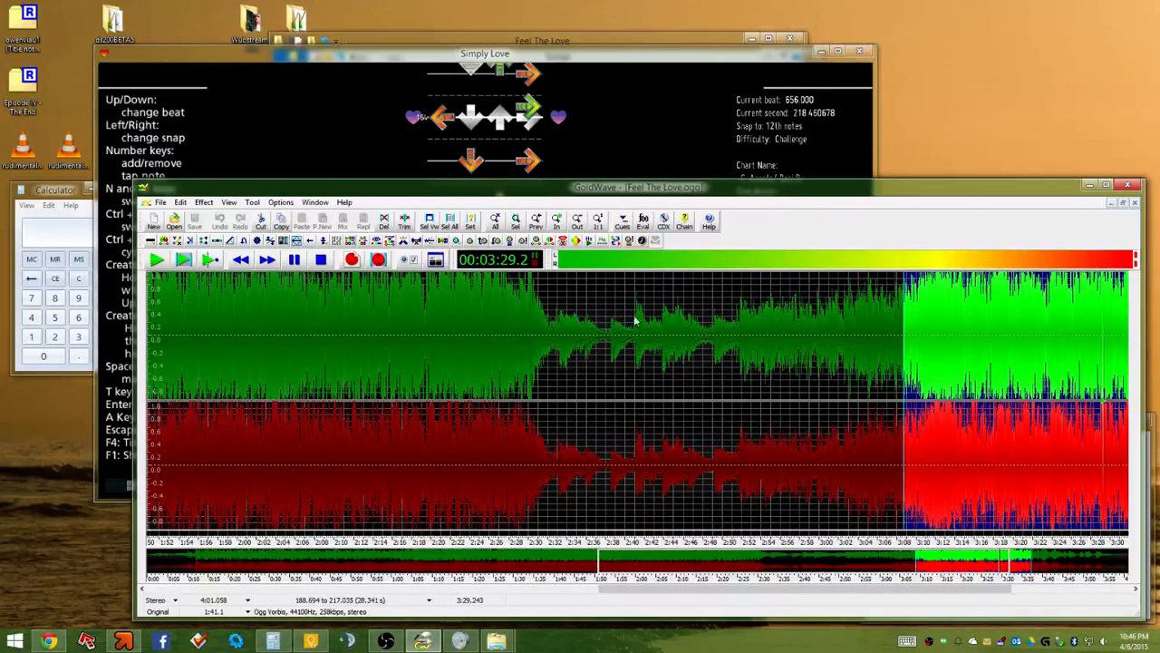
# Select the waveform from 185.270 to 209.867 seconds and examine the build-up before it at closer scales
pyautogui.click(550, 323)
pyautogui.moveTo(871, 323); pyautogui.dragTo(1111, 304)
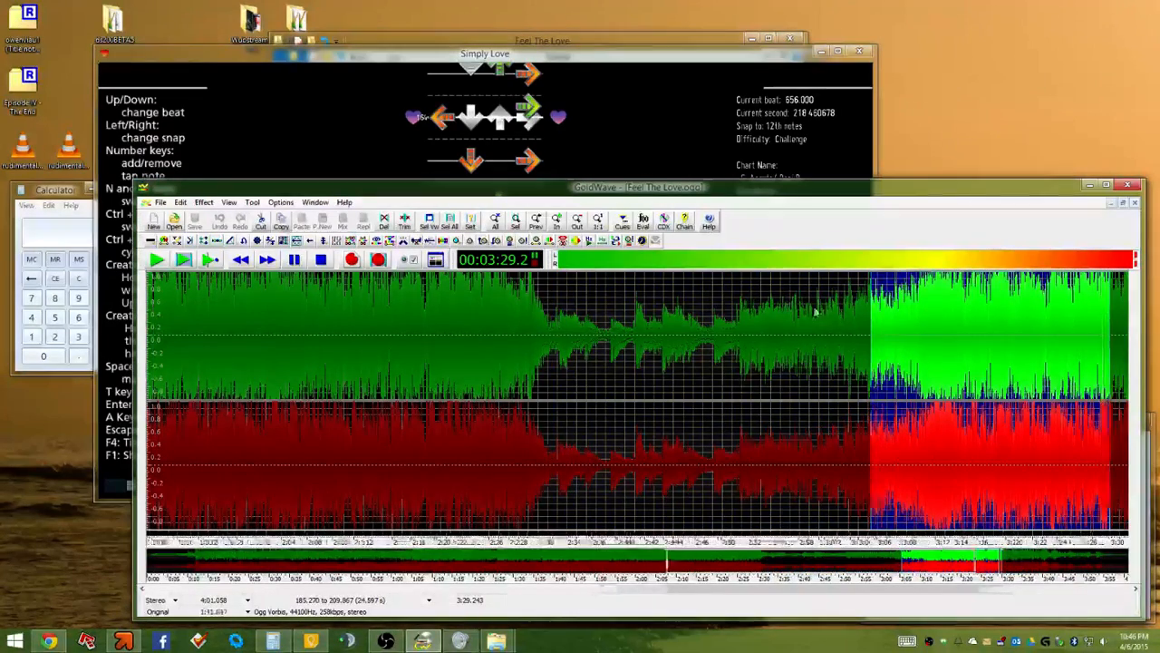
pyautogui.scroll(4, 739, 383)
pyautogui.scroll(3, 652, 335)
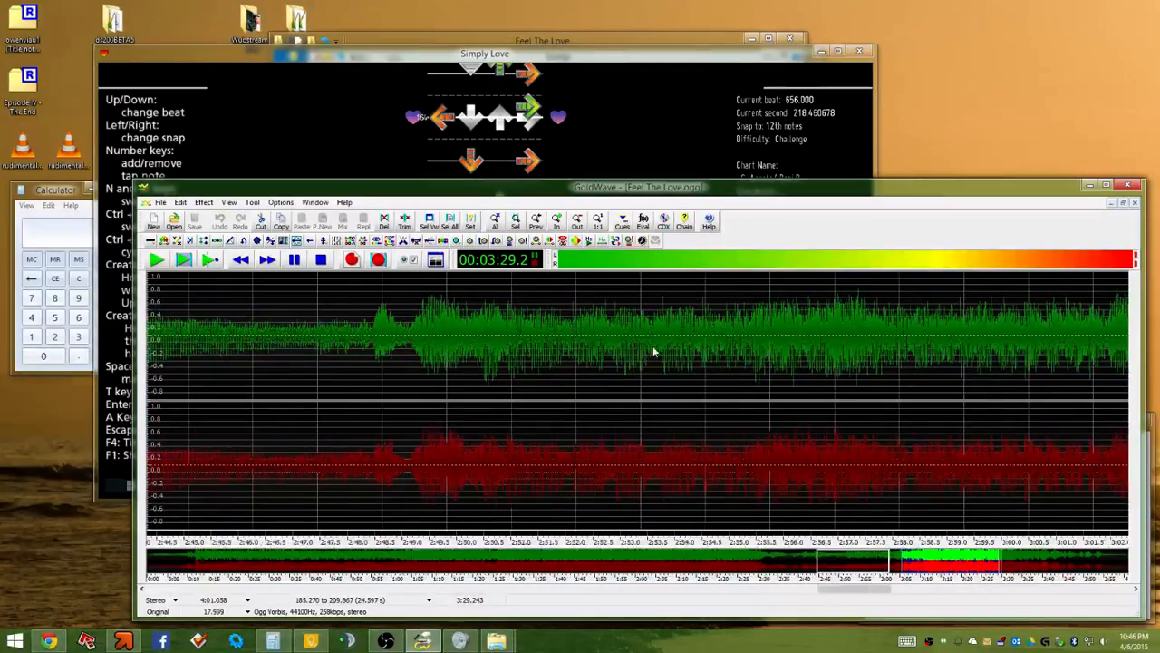
pyautogui.scroll(-3, 720, 369)
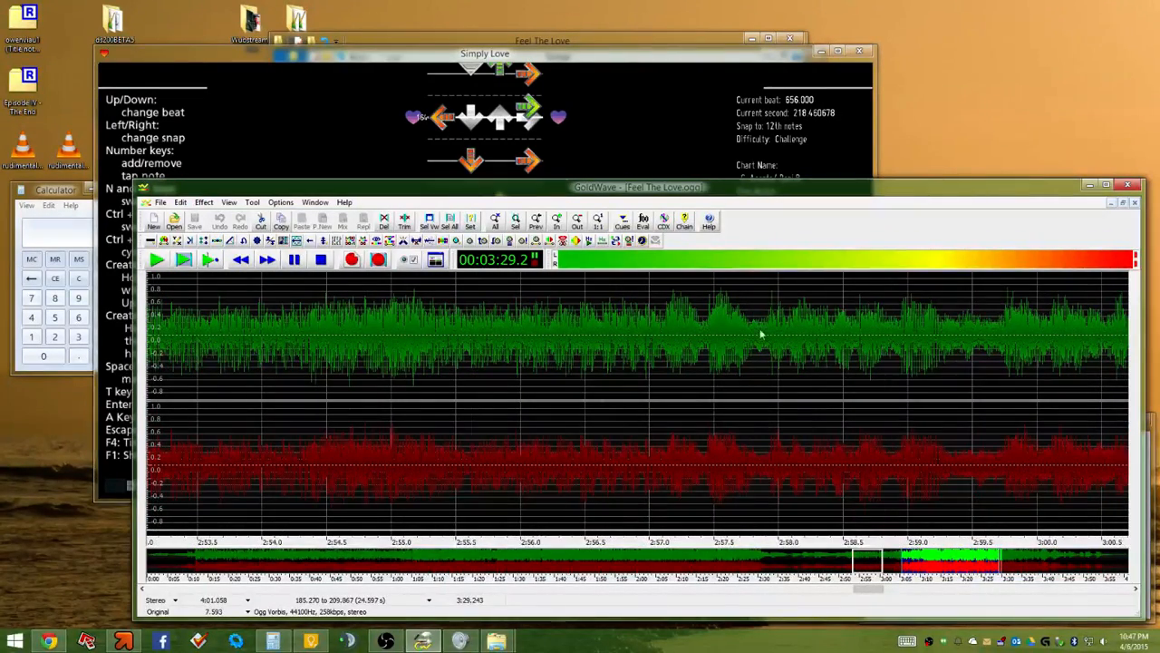
pyautogui.scroll(3, 360, 339)
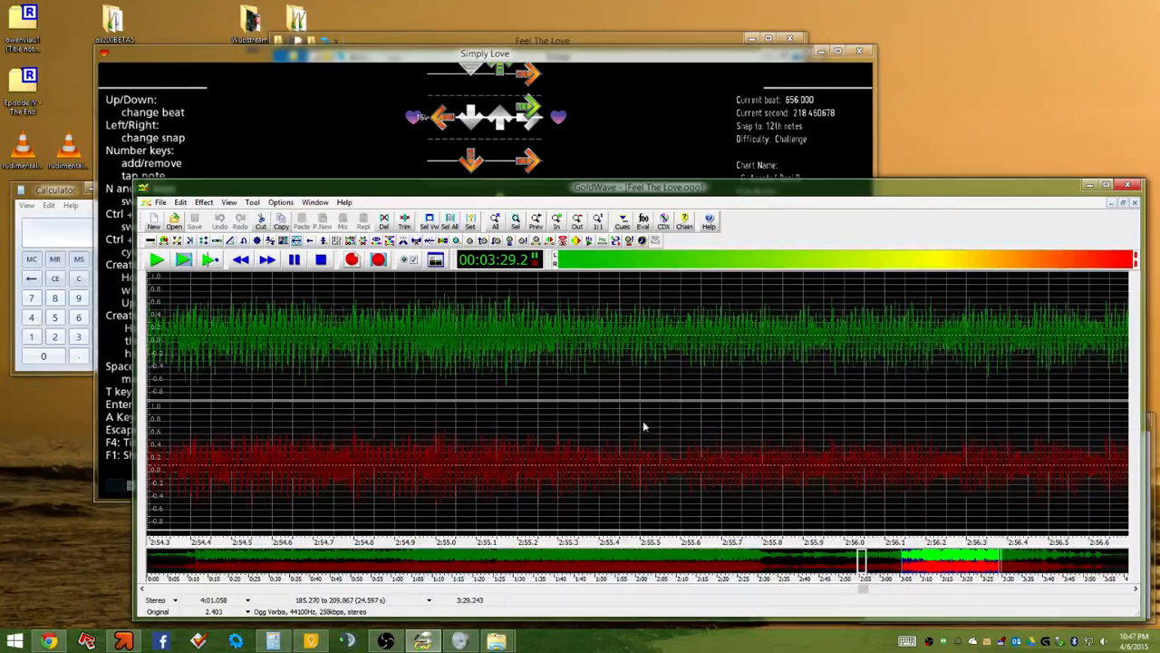
pyautogui.click(967, 593)
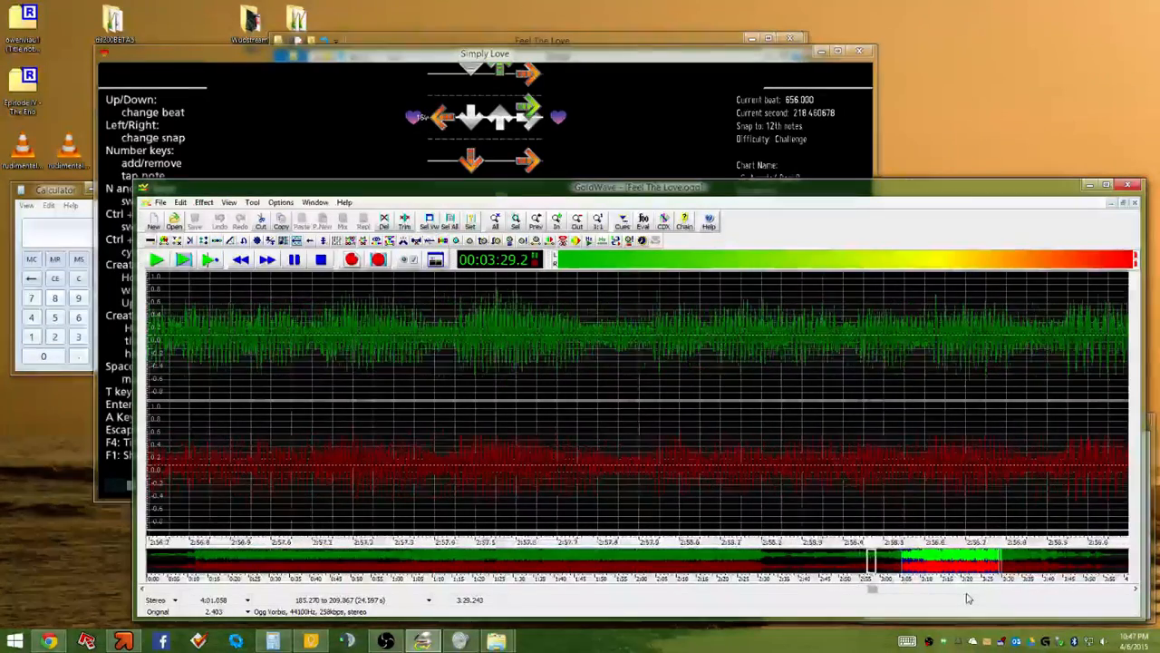
pyautogui.click(967, 593)
pyautogui.click(967, 593)
# Magnify the onset near 3:02.45 and select the waveform from 182.450 to 182.481 seconds
pyautogui.scroll(6, 544, 344)
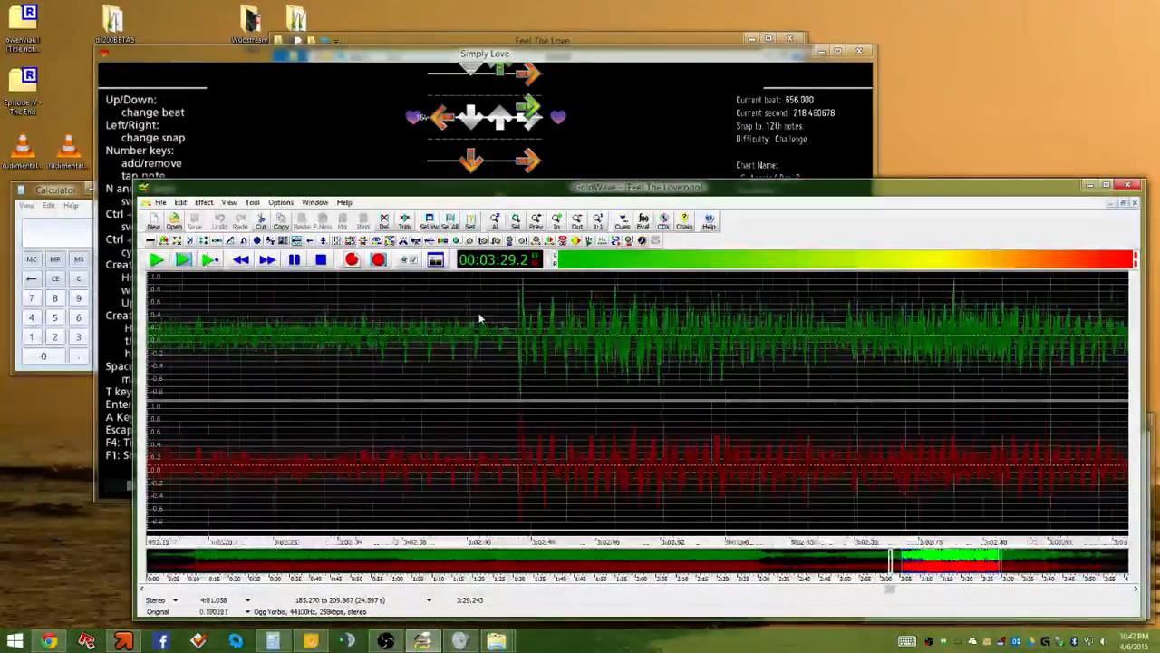
pyautogui.scroll(2, 580, 333)
pyautogui.moveTo(584, 313); pyautogui.dragTo(756, 362)
pyautogui.scroll(4, 580, 408)
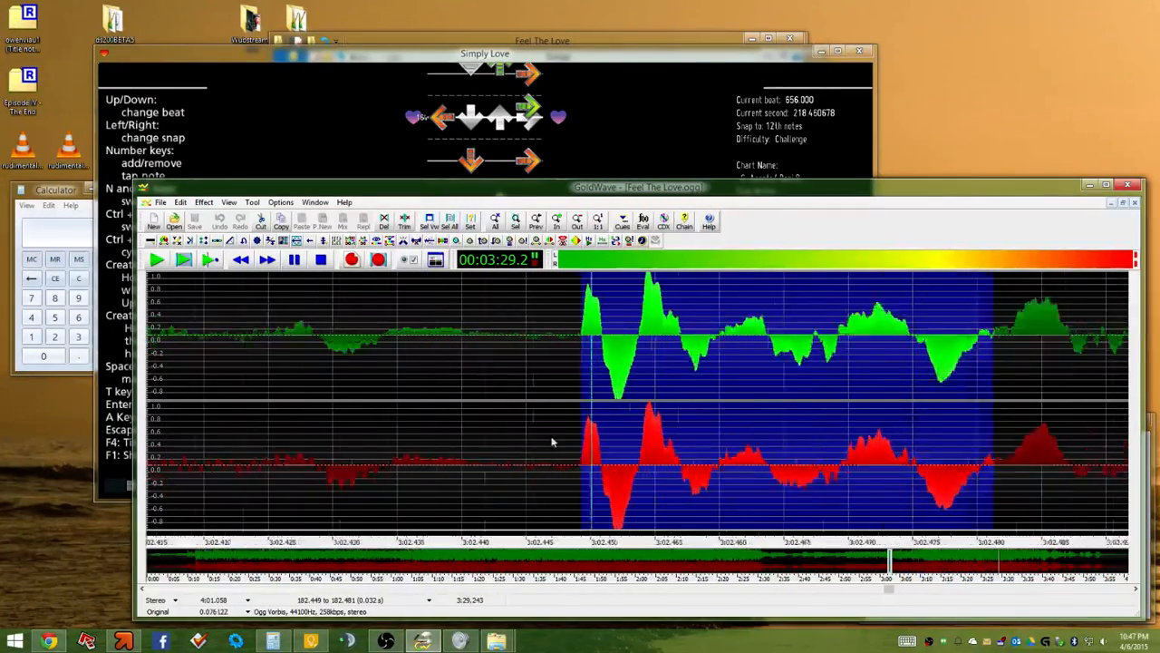
pyautogui.moveTo(596, 384); pyautogui.dragTo(596, 384)
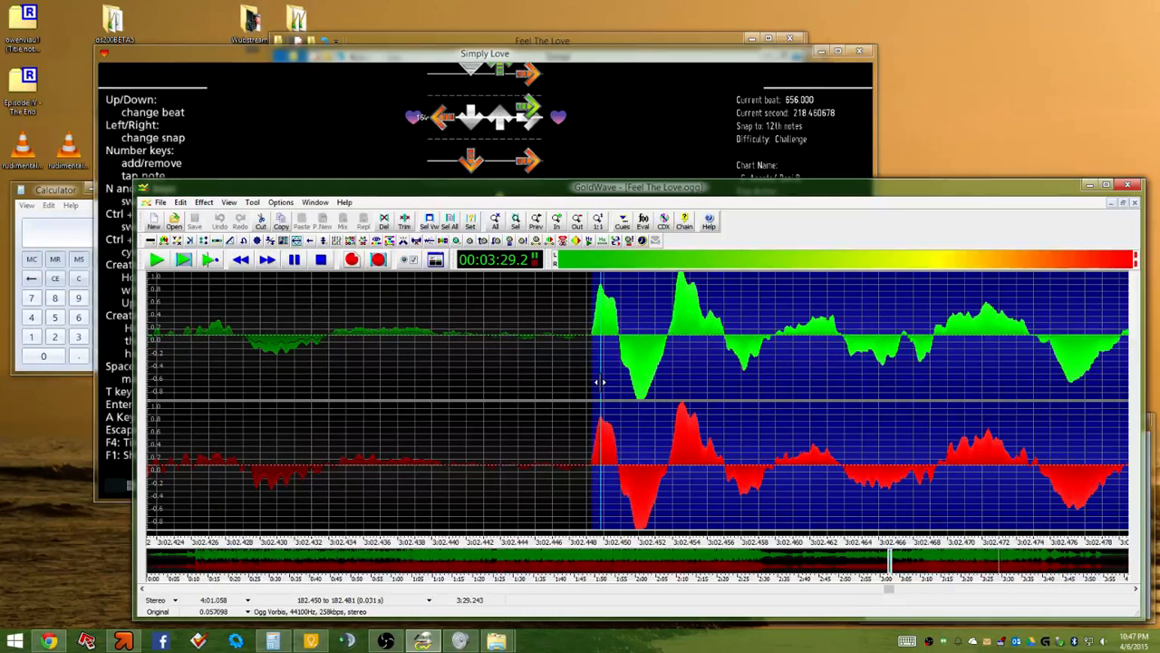
# Switch to the step editor and move back to beat 548, at the start of measure 137
pyautogui.click(653, 104)
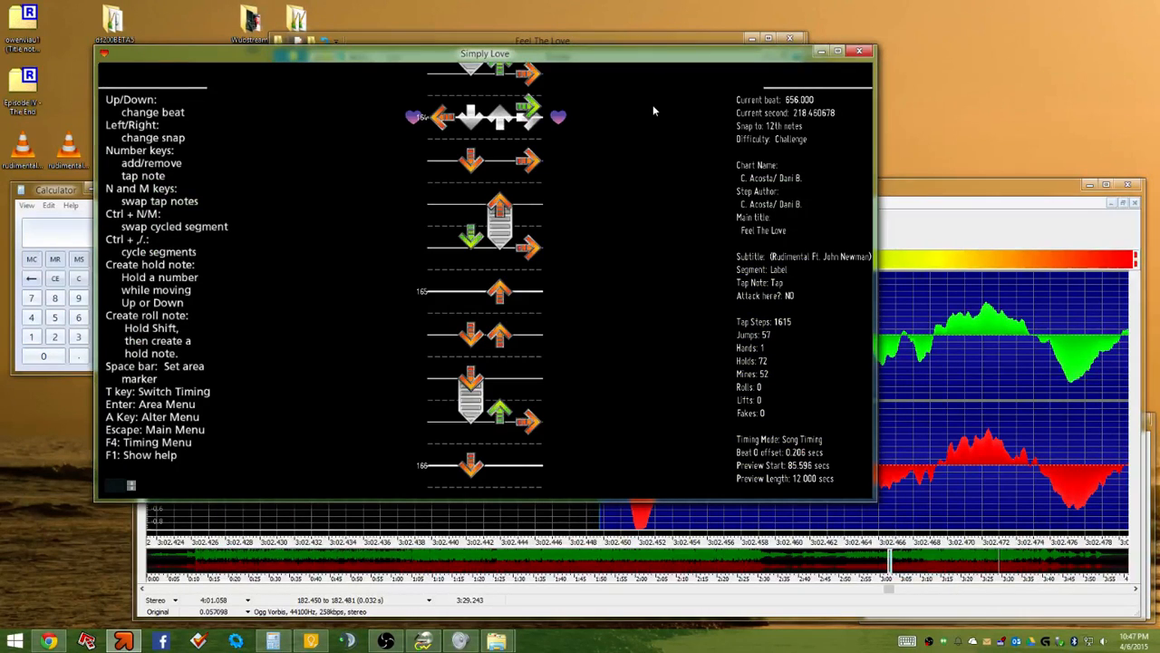
pyautogui.press('pageup')
pyautogui.press('pageup')
pyautogui.press('pageup')
pyautogui.press('pageup')
pyautogui.press('pageup')
pyautogui.press('pageup')
pyautogui.press('pageup')
pyautogui.press('pageup')
pyautogui.press('pageup')
pyautogui.press('pageup')
pyautogui.press('pageup')
pyautogui.press('pageup')
pyautogui.press('pageup')
pyautogui.press('pageup')
pyautogui.press('pageup')
pyautogui.press('pageup')
pyautogui.press('pageup')
pyautogui.press('pageup')
pyautogui.press('pageup')
pyautogui.press('pageup')
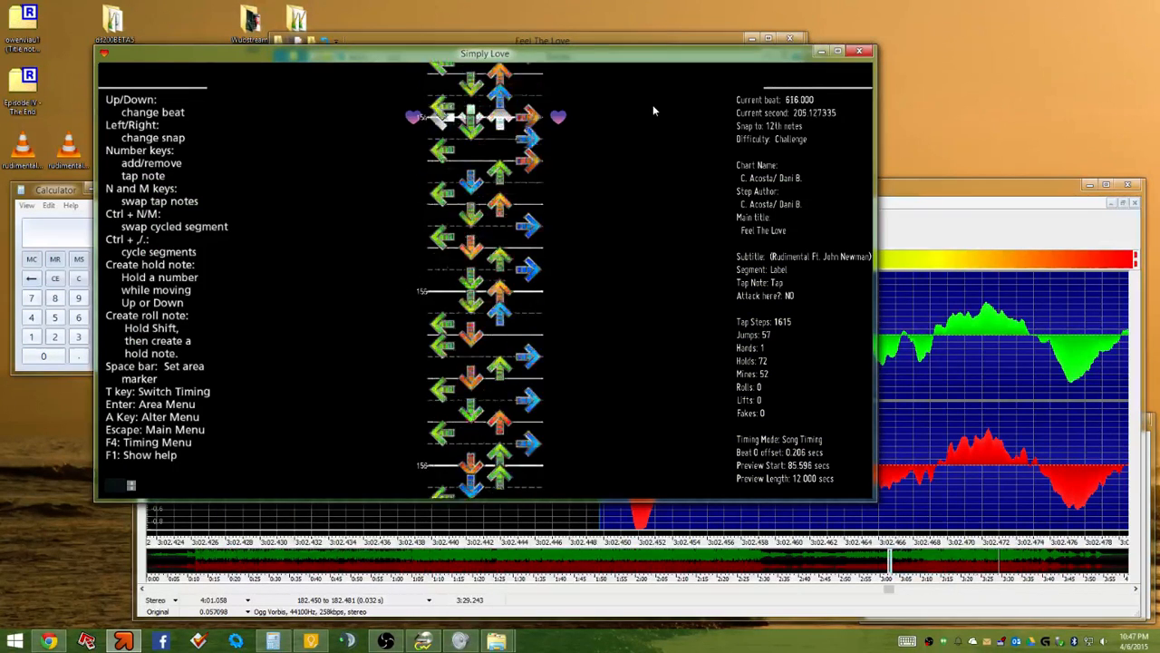
pyautogui.press('pageup')
pyautogui.press('pageup')
pyautogui.press('pageup')
pyautogui.press('pageup')
pyautogui.press('pageup')
pyautogui.press('pageup')
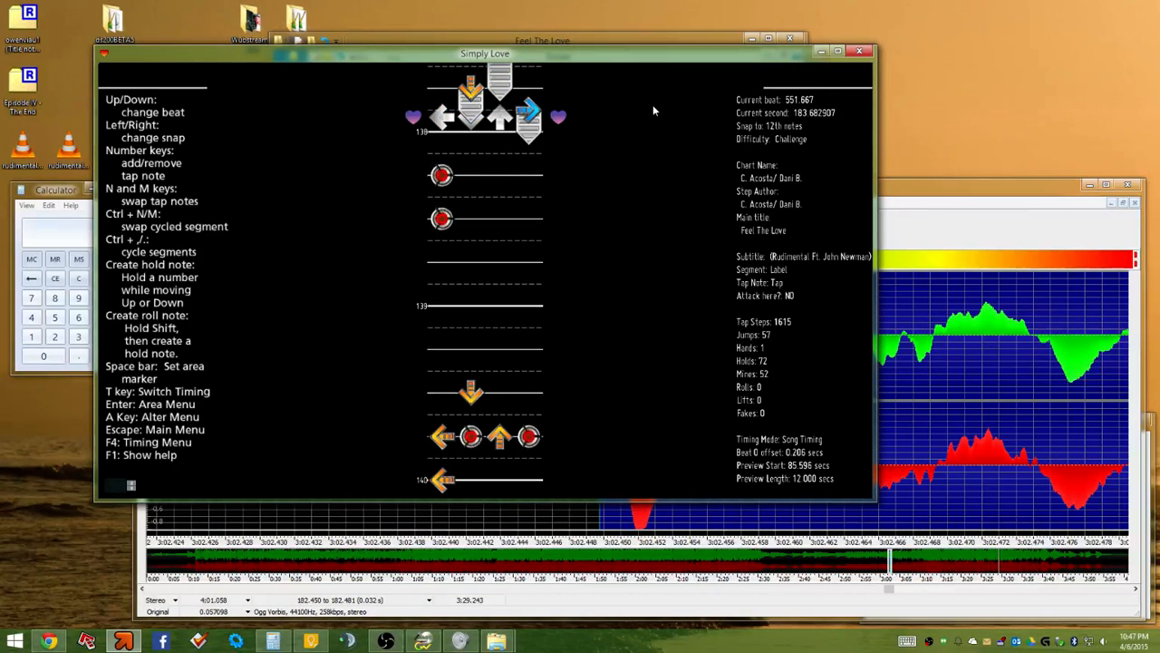
pyautogui.press('Up')
pyautogui.press('Up')
pyautogui.press('Up')
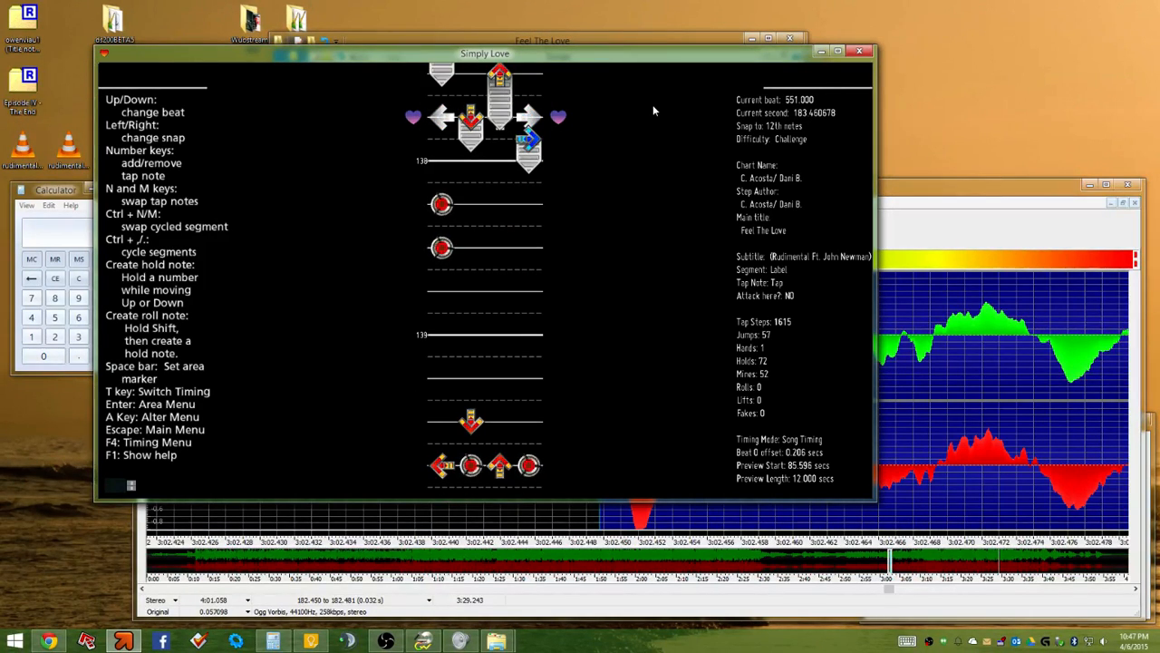
pyautogui.press('Up')
pyautogui.press('Up')
pyautogui.press('Up')
pyautogui.press('Up')
pyautogui.press('Up')
pyautogui.press('Up')
pyautogui.press('Up')
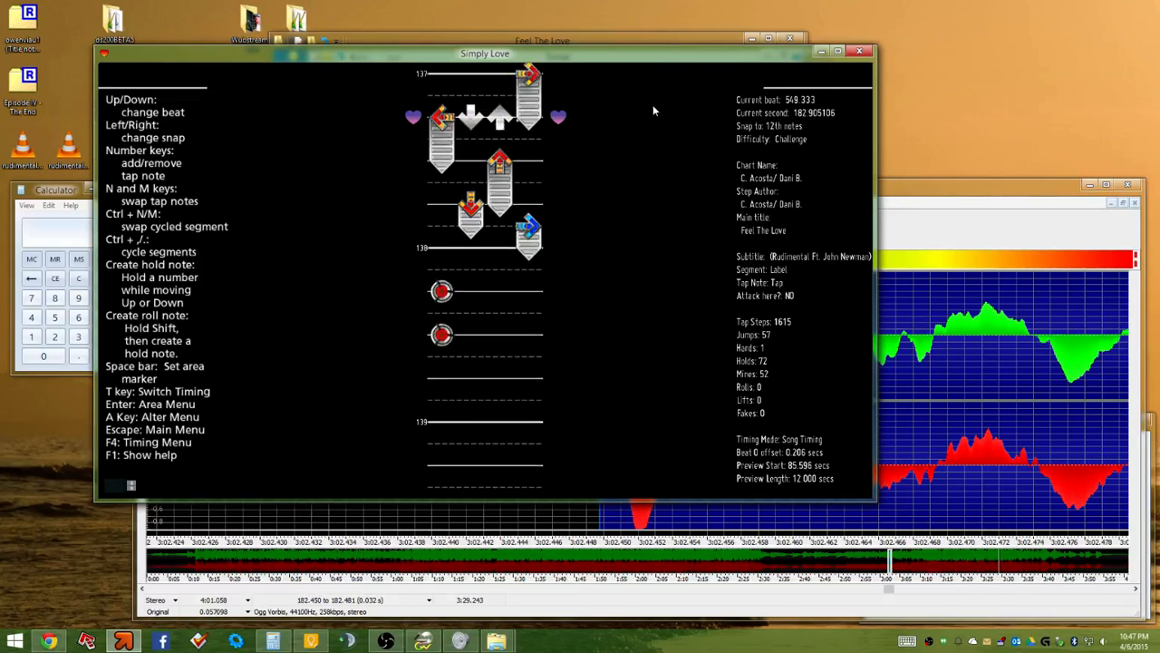
pyautogui.press('Up')
pyautogui.press('Up')
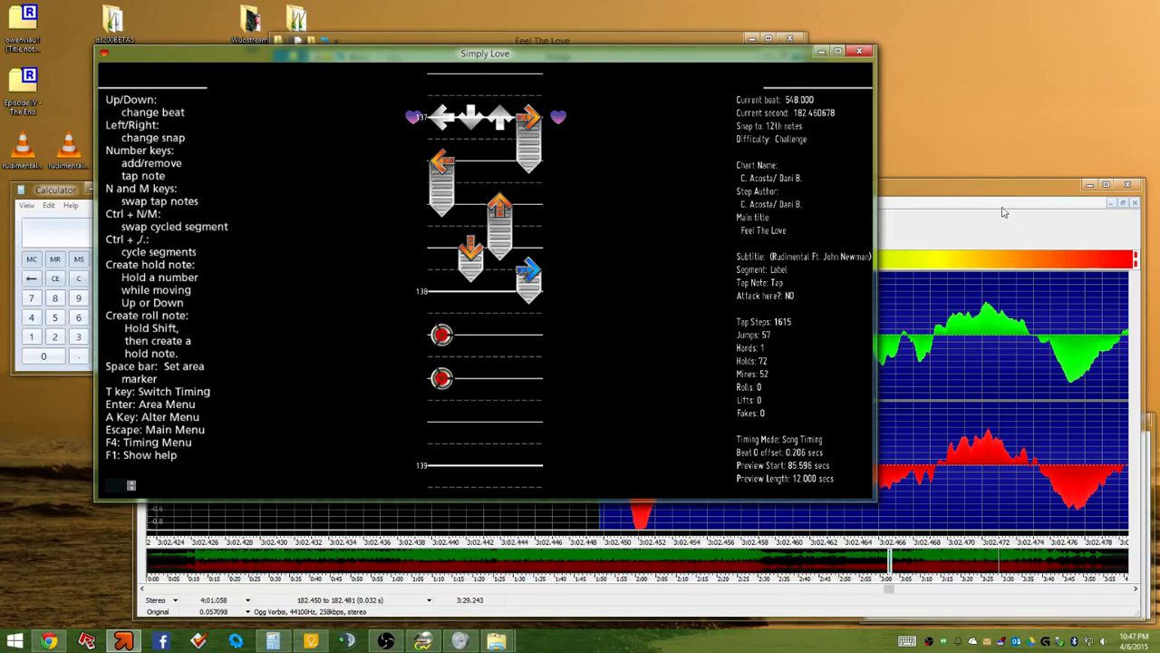
# Return to GoldWave and select the quiet passage of the waveform from 147.447 to 169.793 seconds
pyautogui.click(927, 393)
pyautogui.scroll(-5, 772, 414)
pyautogui.scroll(-8, 653, 445)
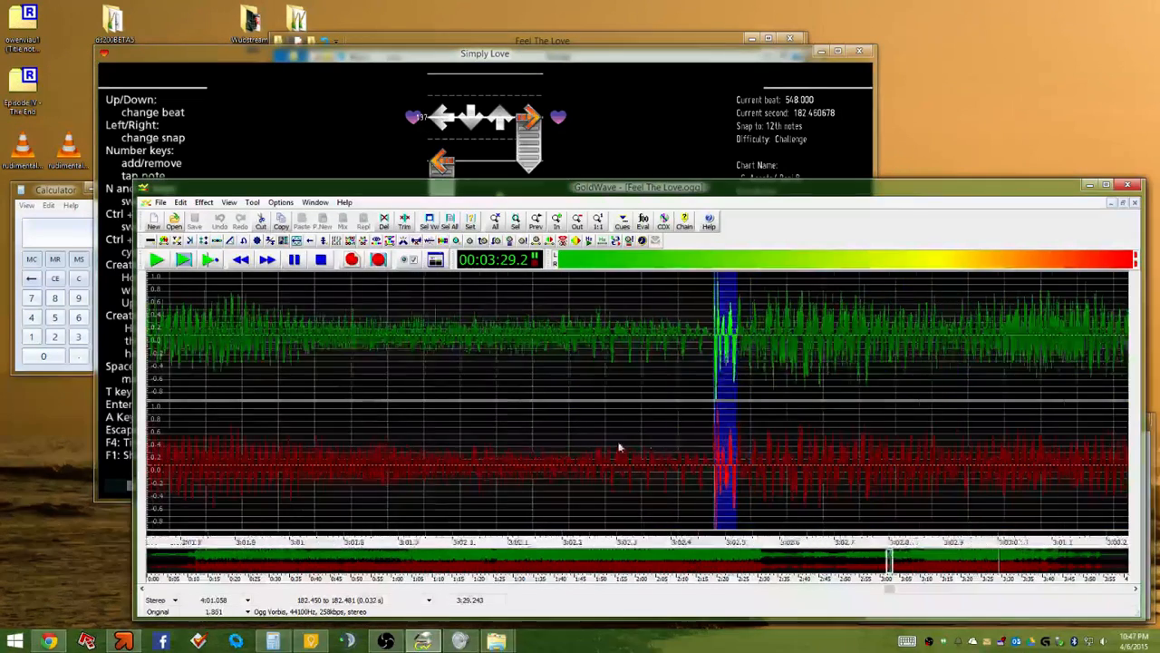
pyautogui.scroll(-3, 592, 444)
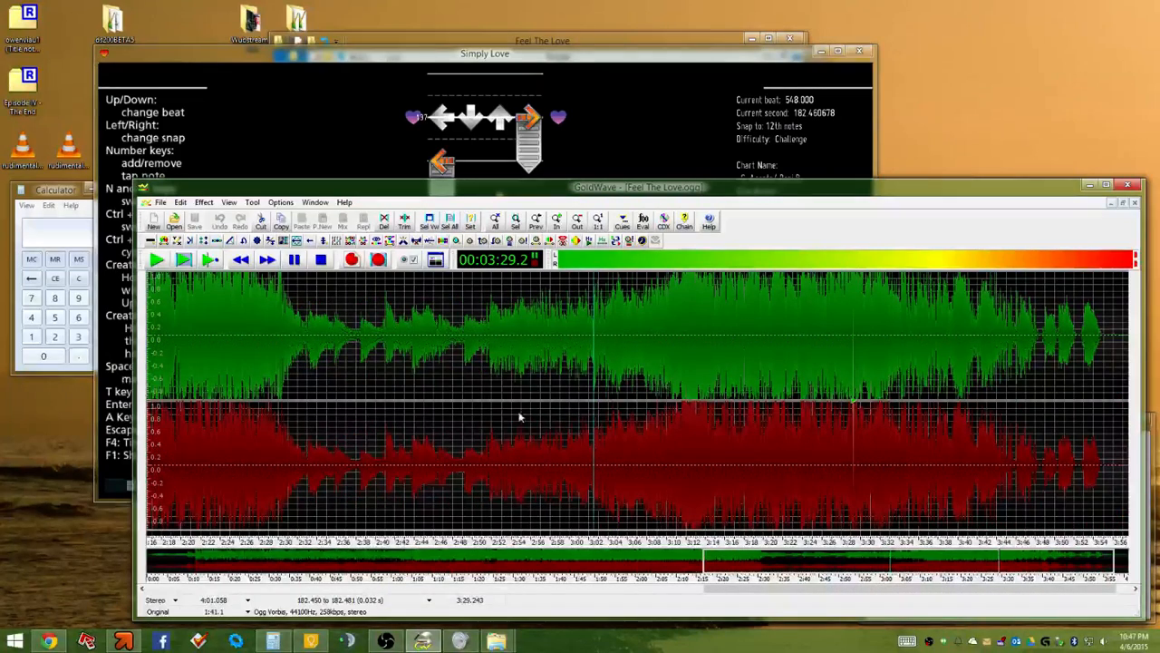
pyautogui.moveTo(266, 323); pyautogui.dragTo(585, 317)
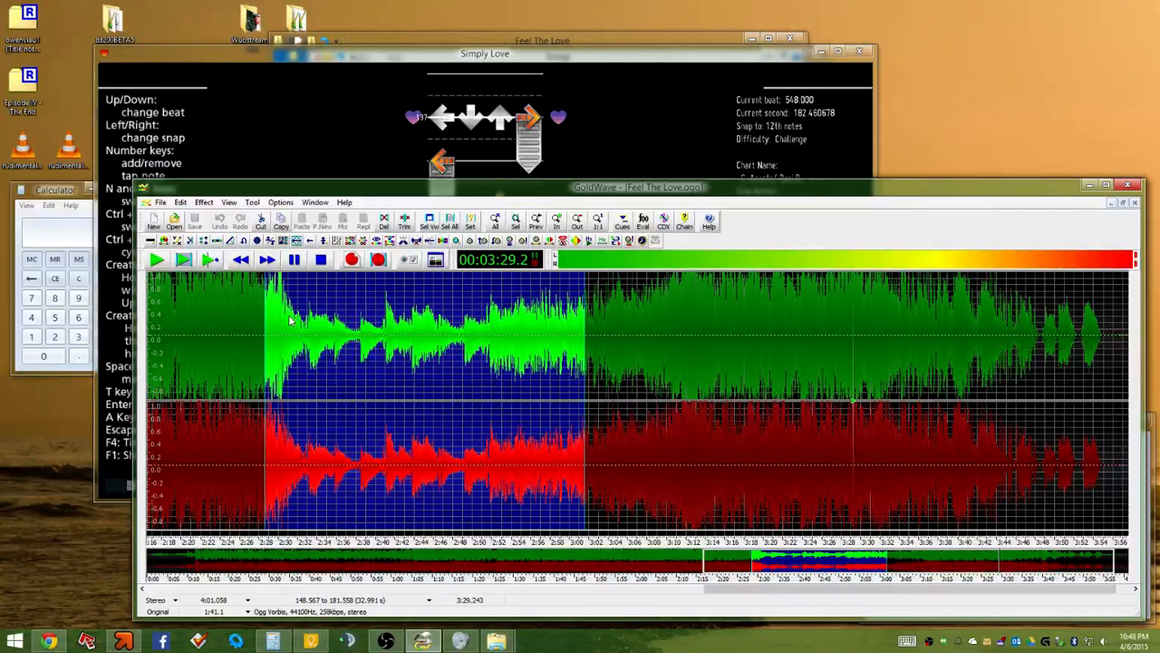
pyautogui.moveTo(258, 329); pyautogui.dragTo(618, 366)
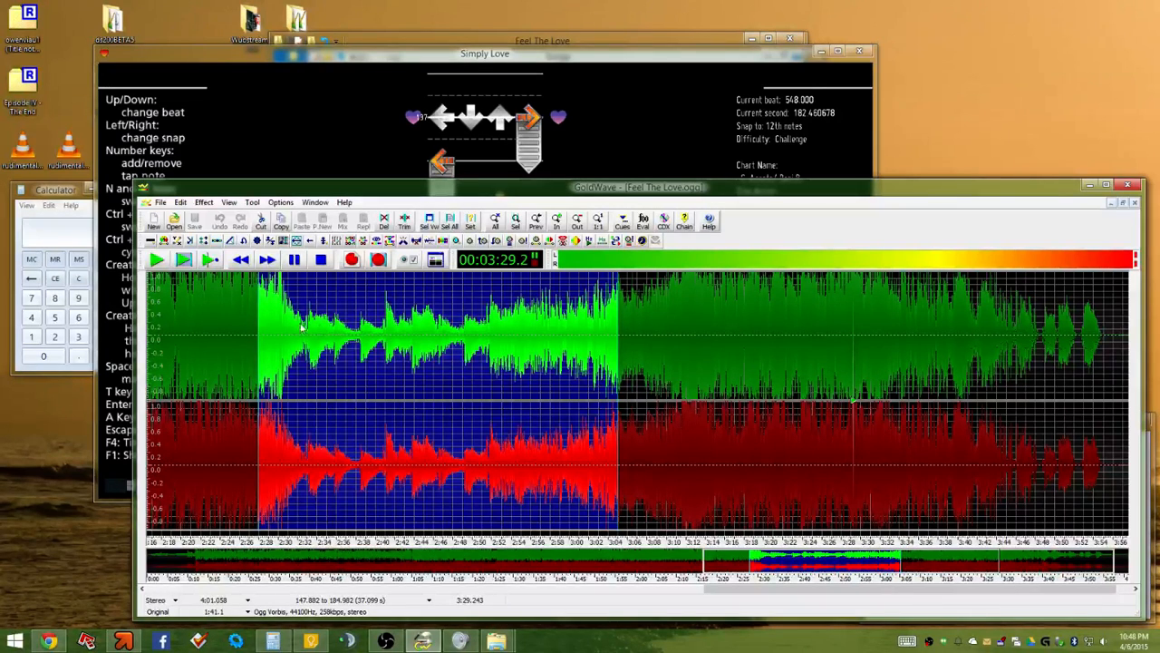
pyautogui.moveTo(255, 336); pyautogui.dragTo(532, 326)
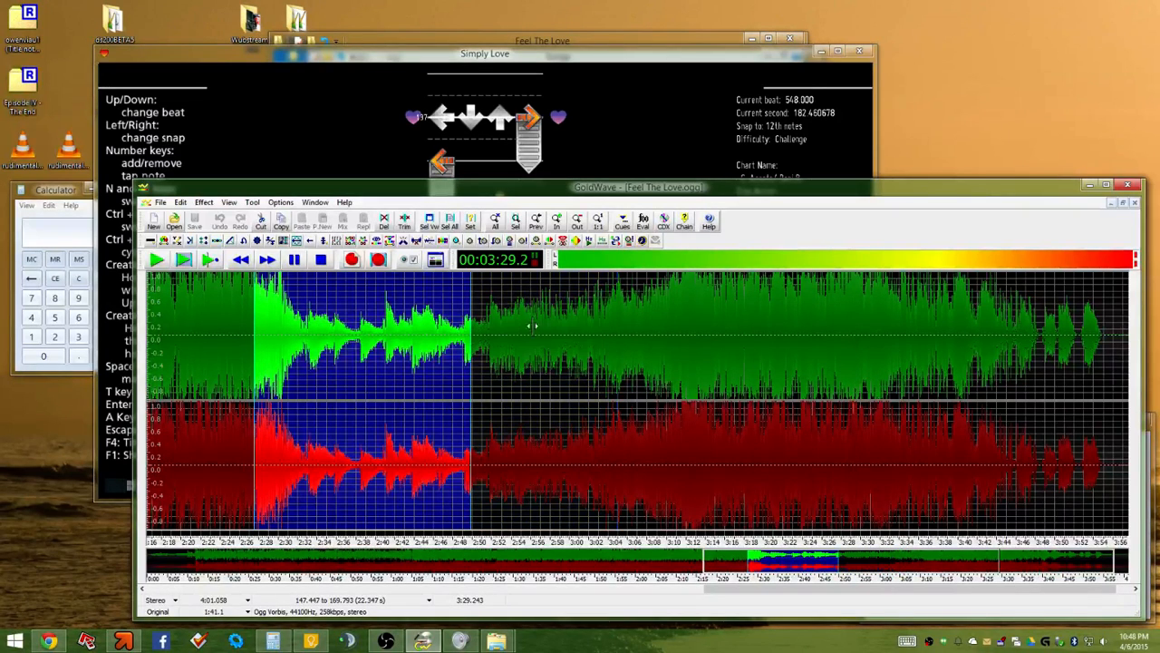
# Examine the waveform around the start of the quiet passage and reselect it from 149.846 to 170.621 seconds
pyautogui.click(195, 589)
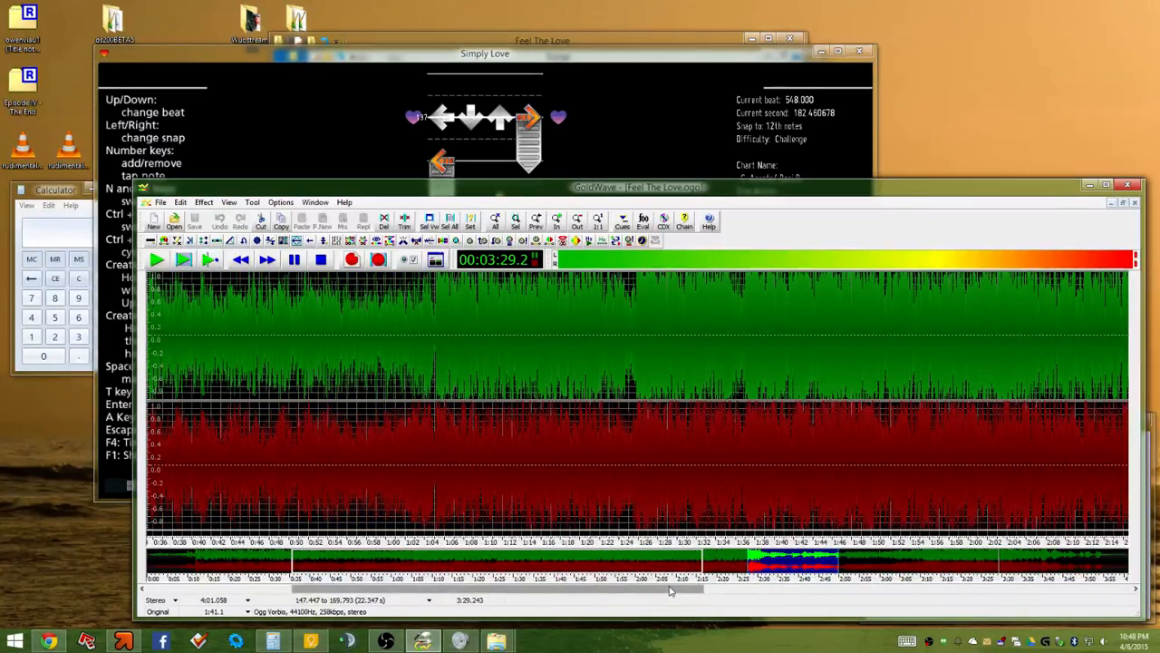
pyautogui.moveTo(668, 590); pyautogui.dragTo(900, 599)
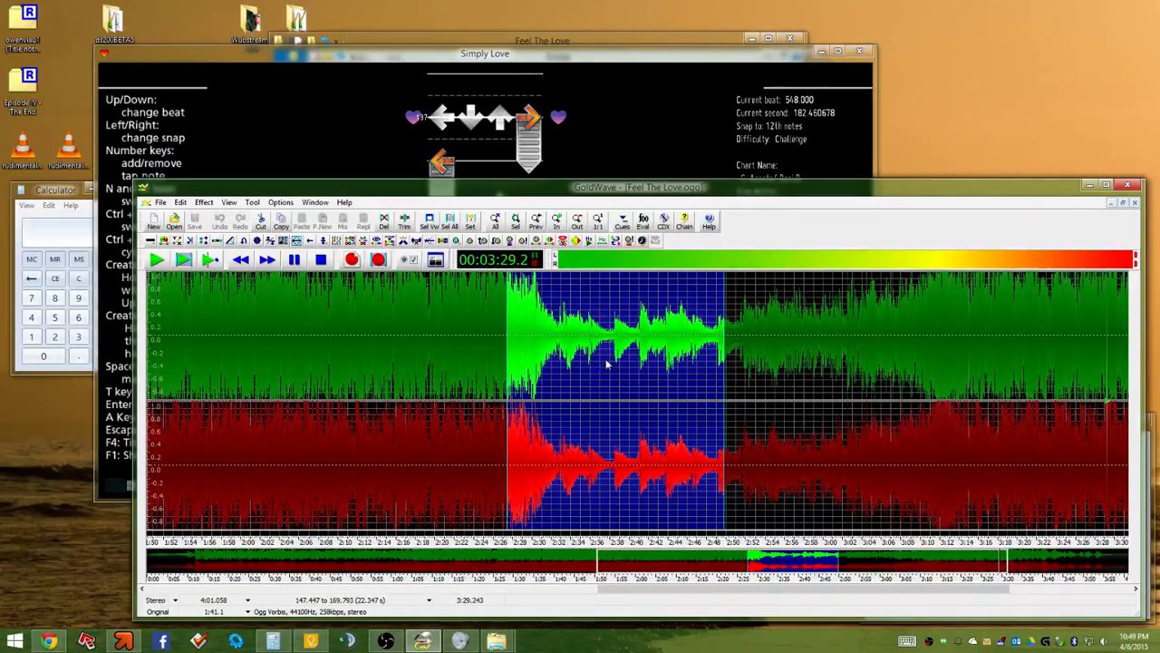
pyautogui.scroll(5, 544, 324)
pyautogui.scroll(3, 428, 317)
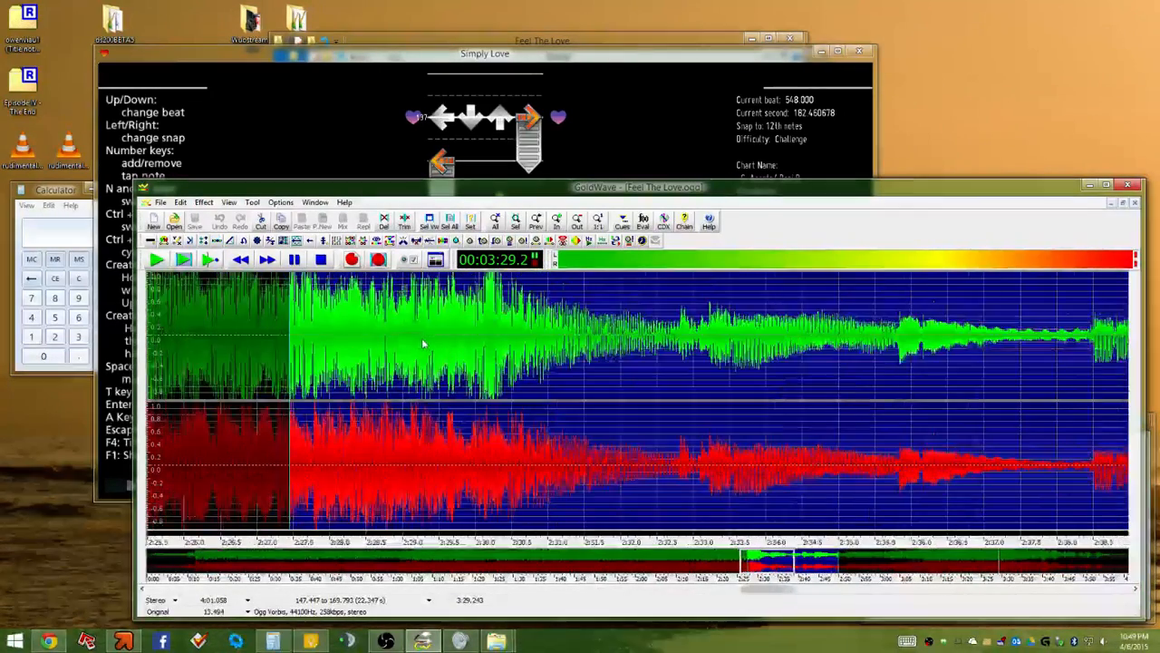
pyautogui.scroll(-4, 431, 333)
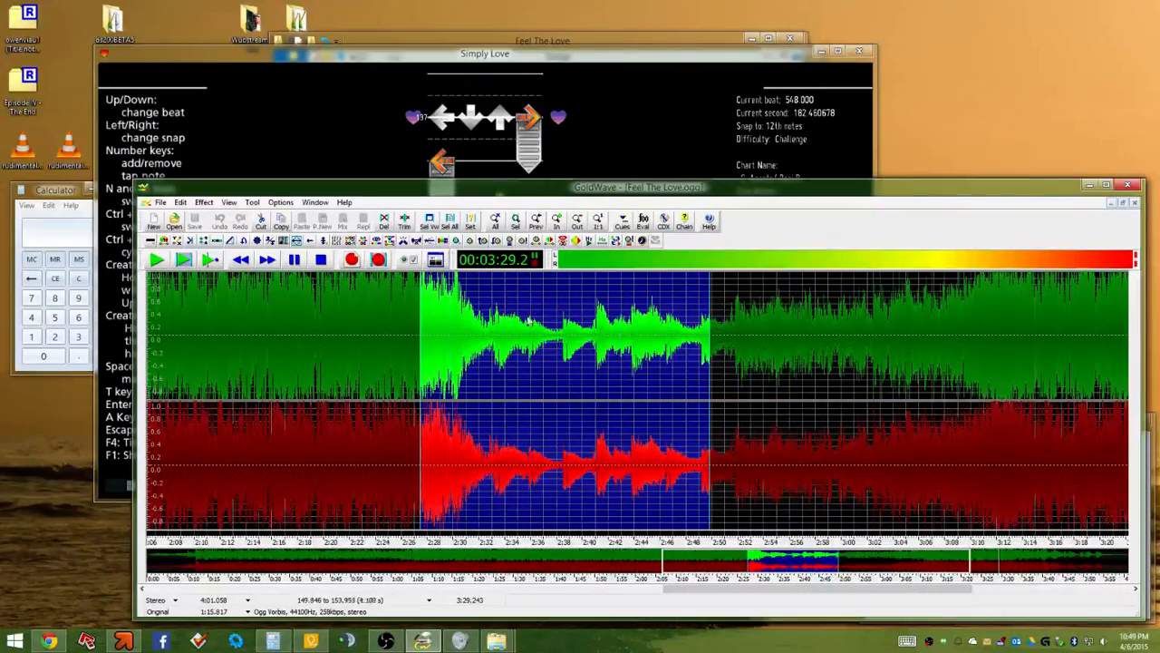
pyautogui.moveTo(451, 329); pyautogui.dragTo(720, 363)
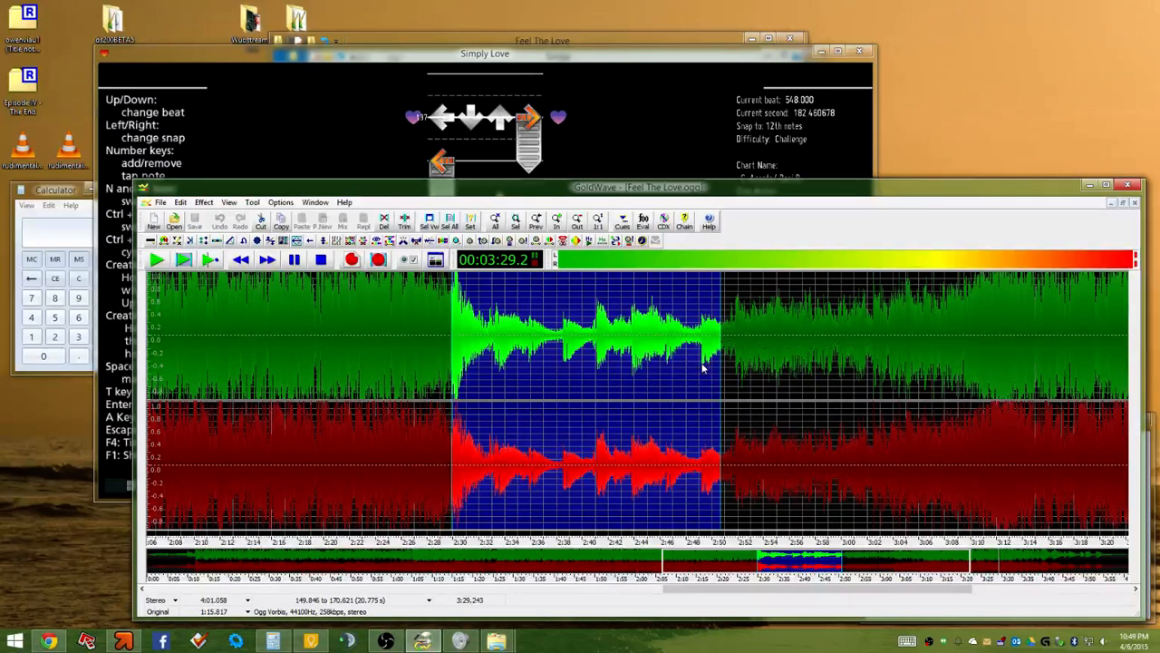
# Select the waveform from 140.038 to 151.947 seconds, around the end of the loud section
pyautogui.scroll(-2, 399, 390)
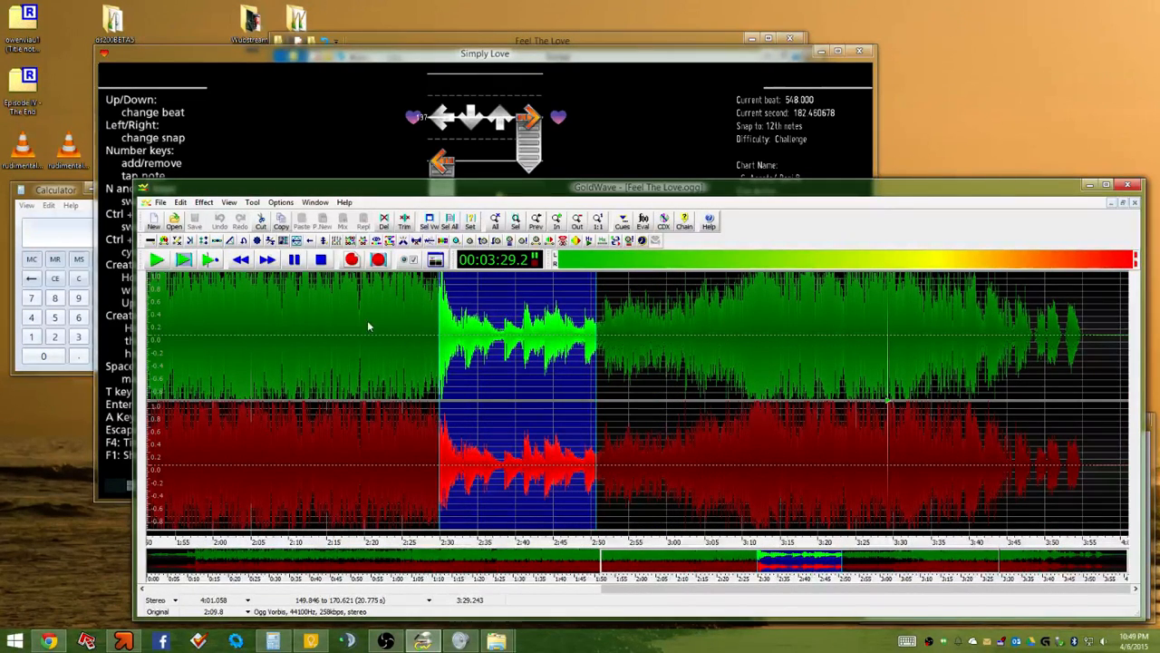
pyautogui.moveTo(367, 320); pyautogui.dragTo(461, 322)
pyautogui.scroll(1, 420, 322)
pyautogui.scroll(3, 326, 329)
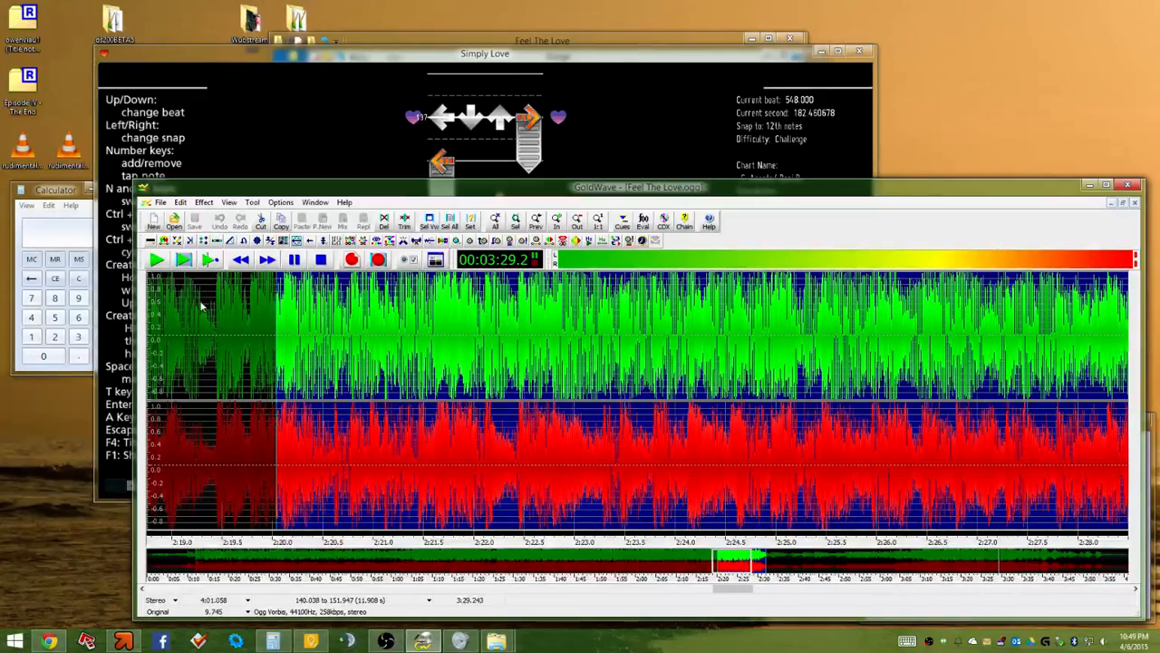
# Examine the waveform onsets between about 2:19.4 and 2:19.8, just before the selected range, at several magnifications
pyautogui.scroll(2, 204, 315)
pyautogui.scroll(5, 204, 316)
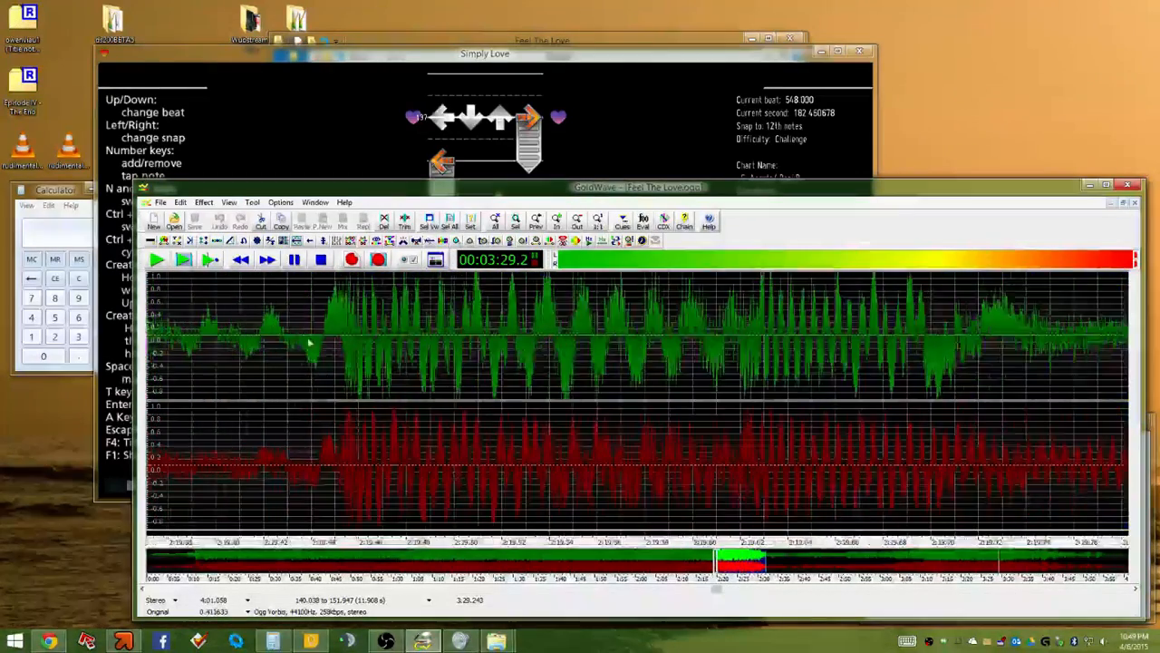
pyautogui.scroll(-2, 350, 332)
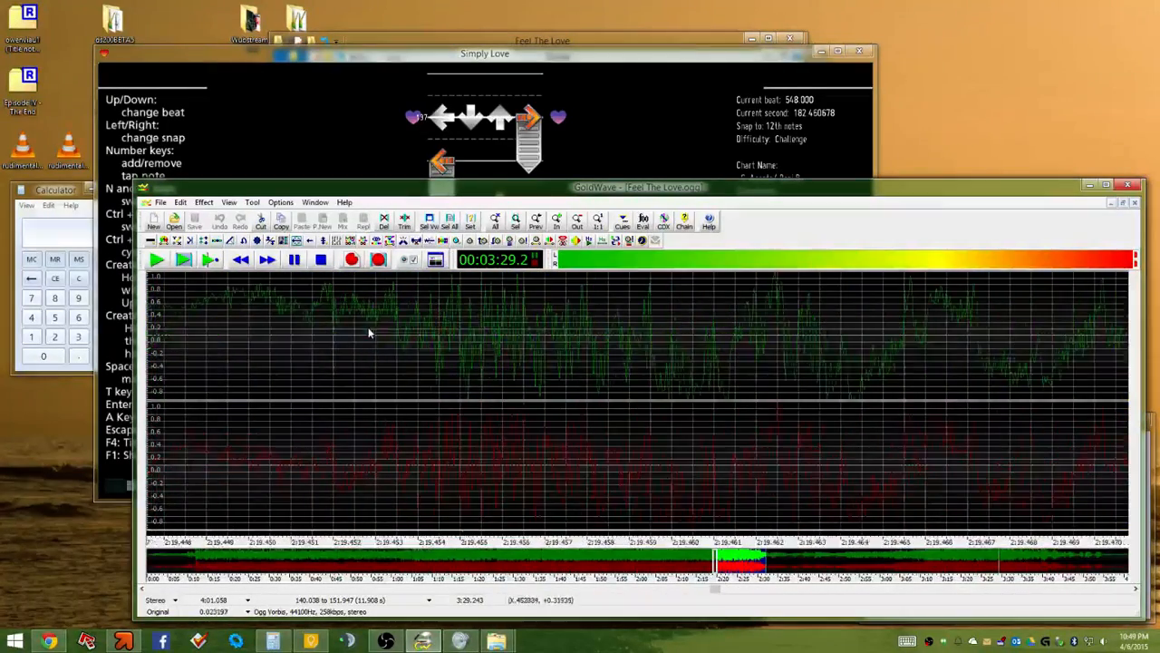
pyautogui.scroll(-4, 375, 324)
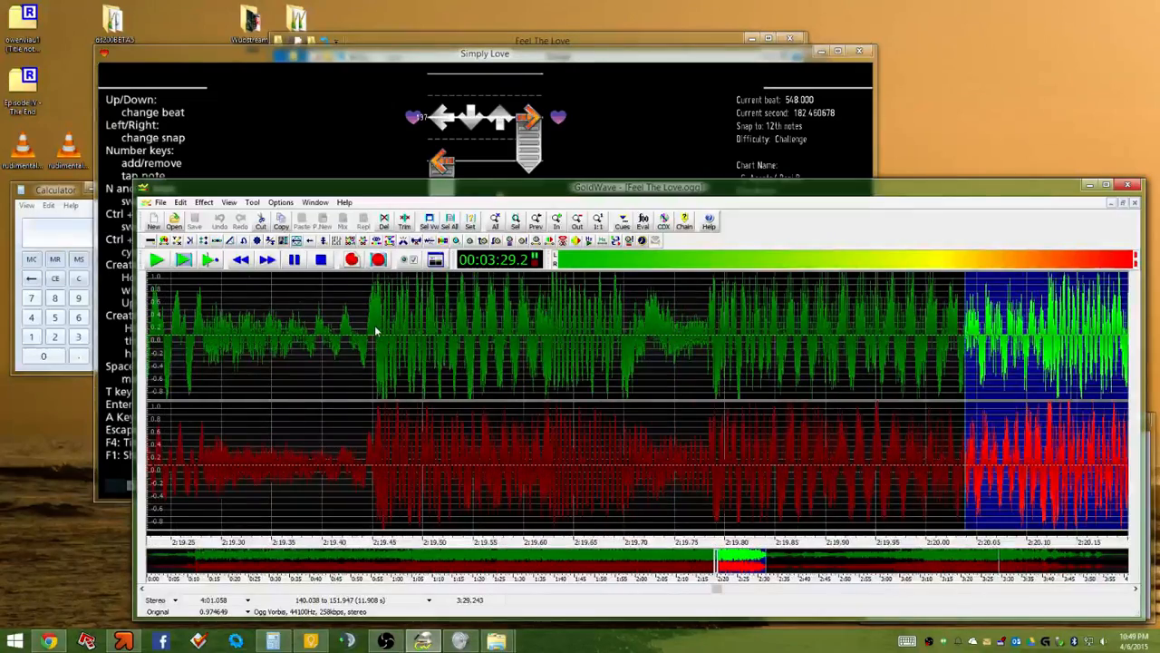
pyautogui.scroll(3, 580, 318)
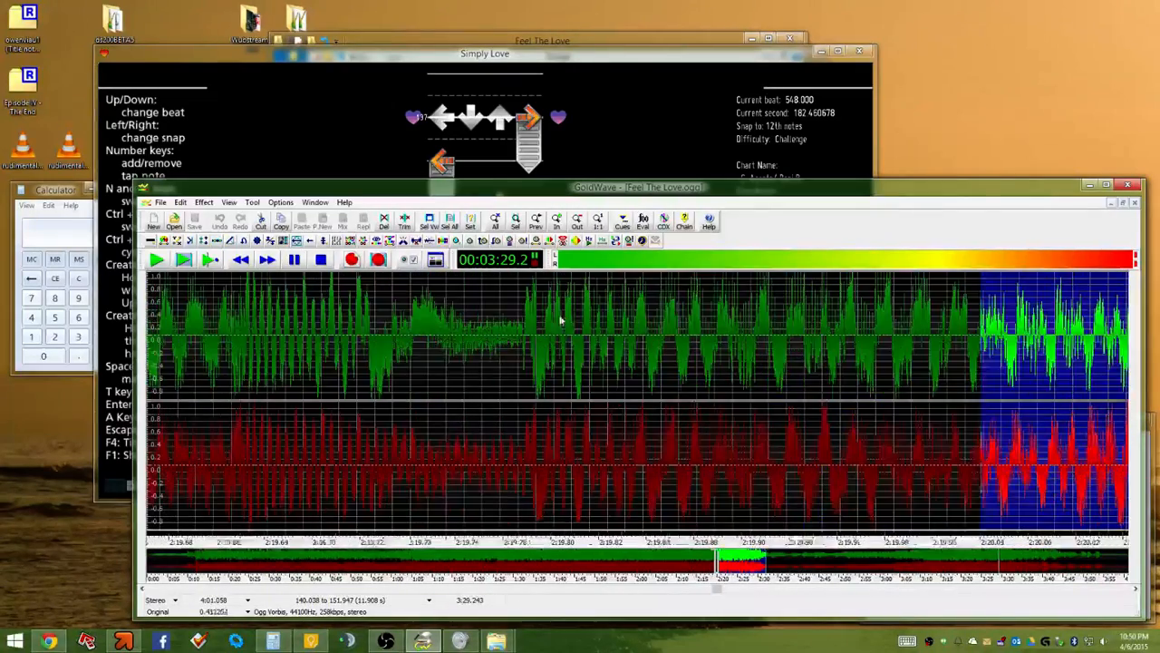
pyautogui.scroll(-3, 499, 325)
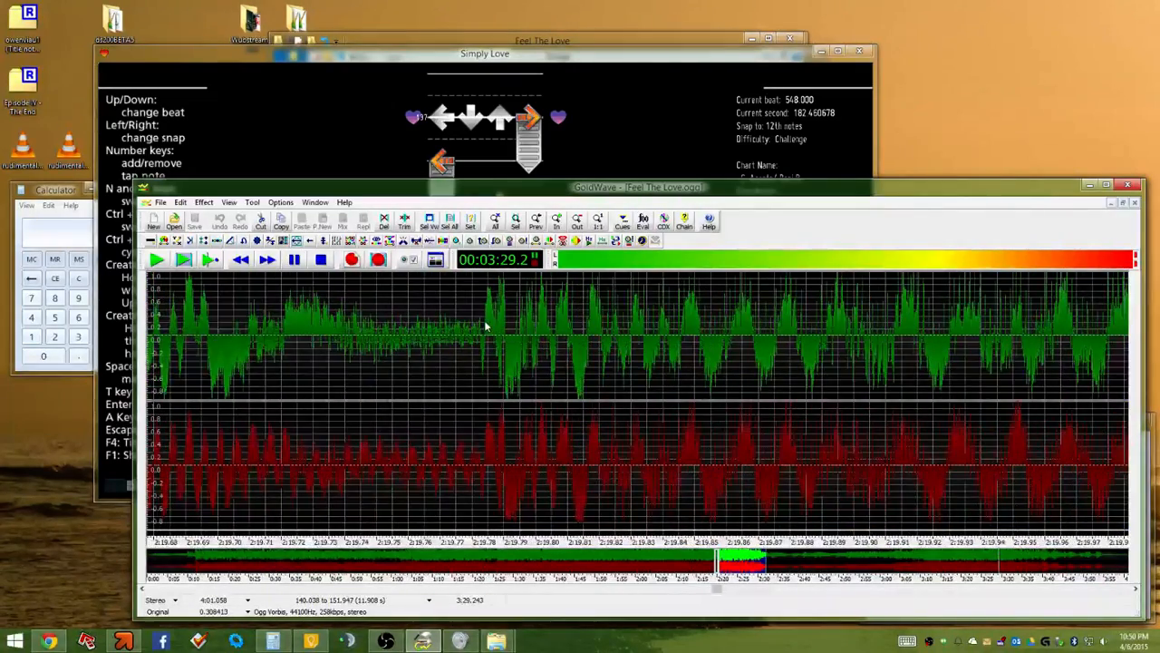
pyautogui.scroll(-2, 484, 326)
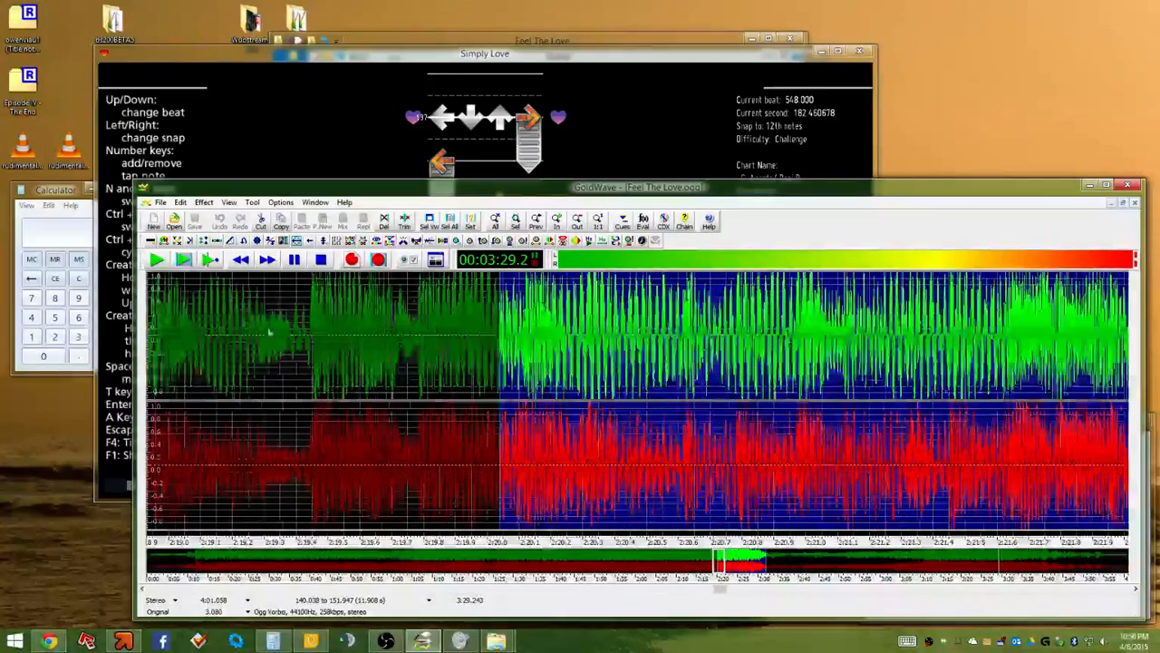
pyautogui.scroll(3, 380, 333)
pyautogui.scroll(4, 380, 333)
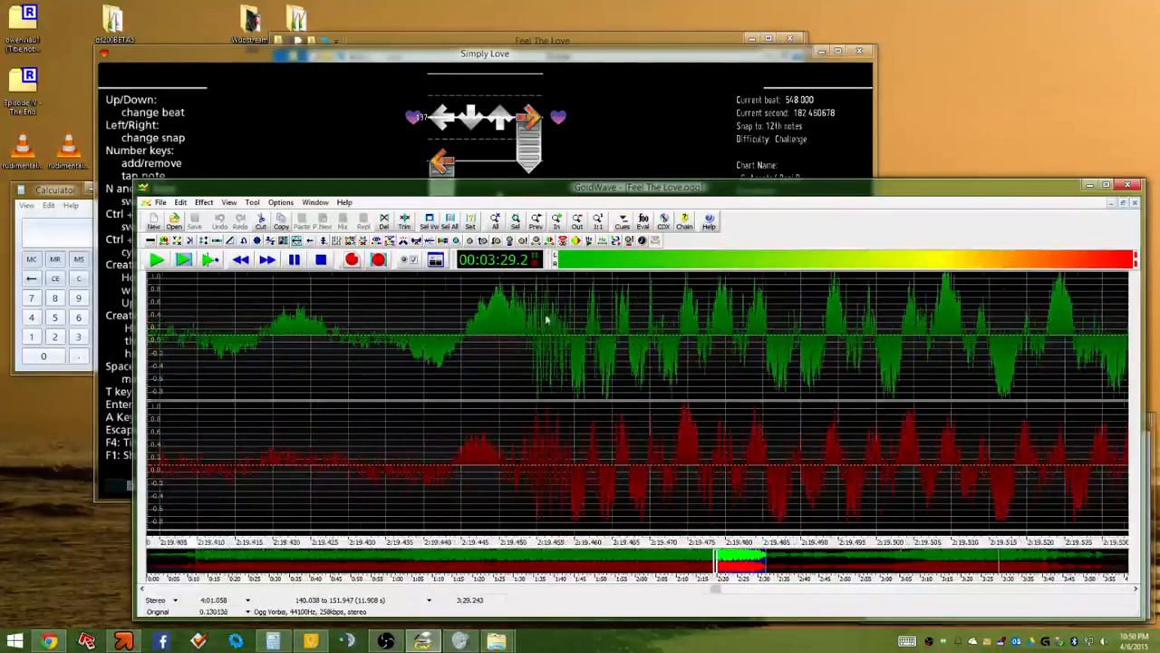
pyautogui.scroll(-4, 342, 377)
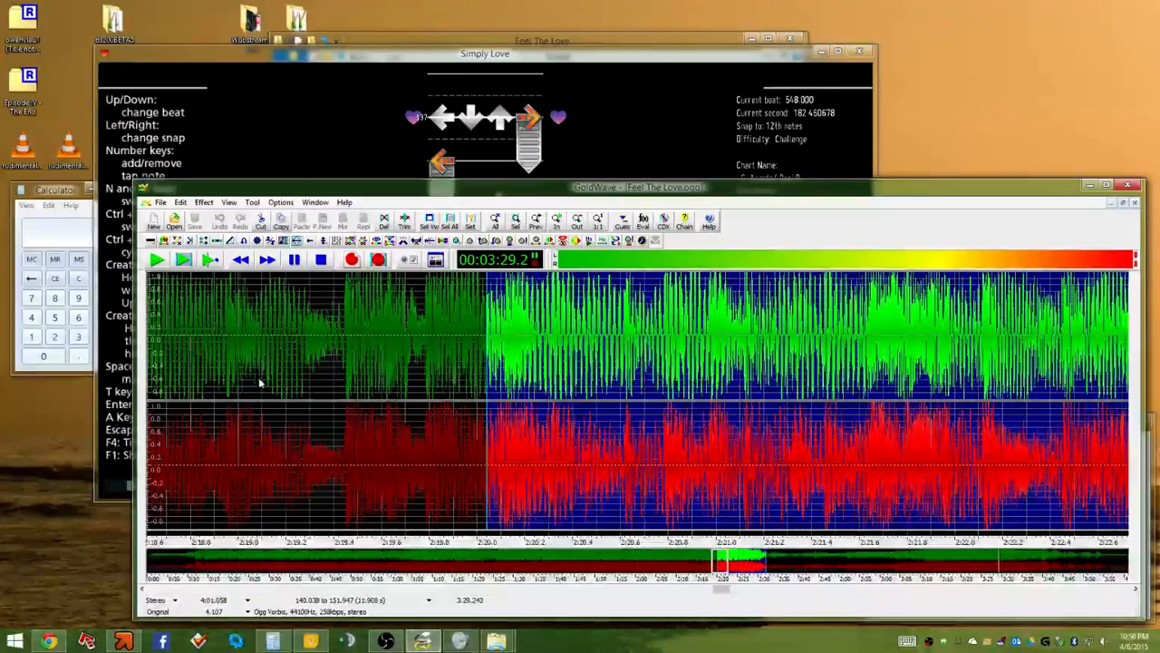
# Select the waveform from 140.543 to 140.850 seconds and play the selection
pyautogui.scroll(4, 599, 342)
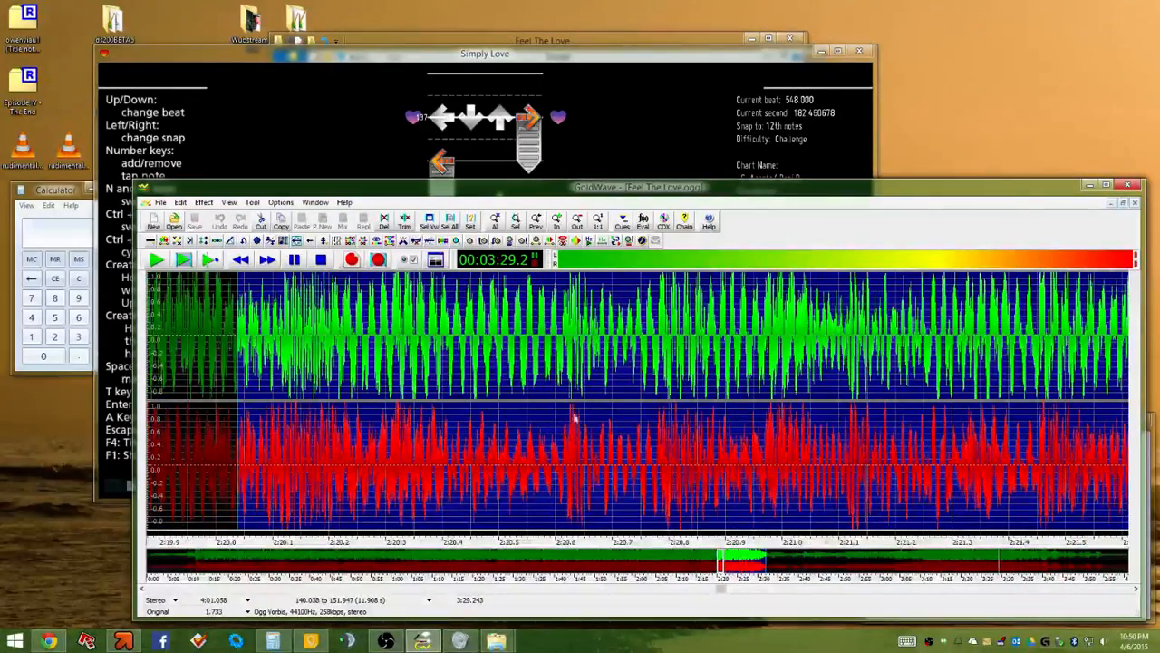
pyautogui.scroll(2, 574, 414)
pyautogui.moveTo(488, 344); pyautogui.dragTo(778, 328)
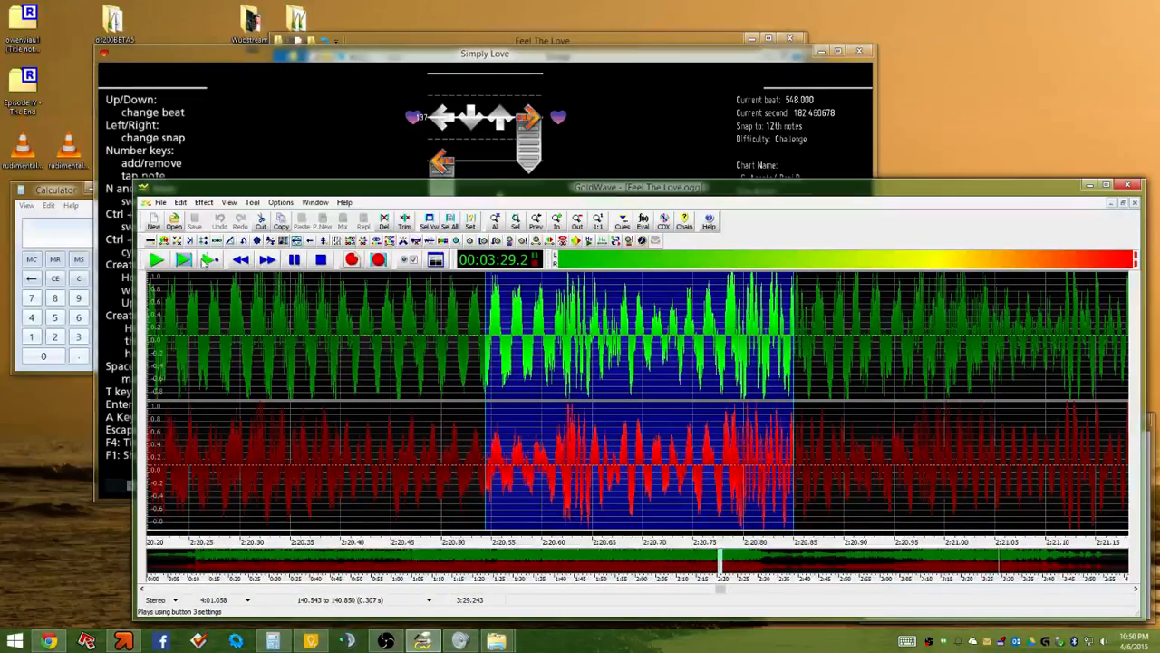
pyautogui.click(184, 261)
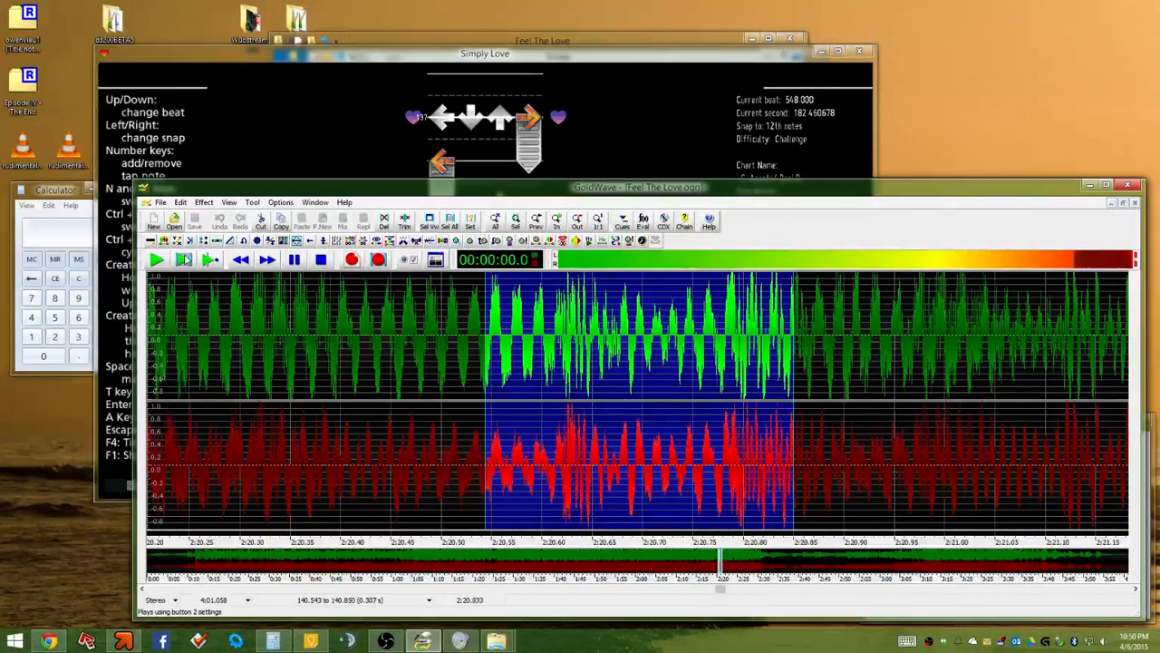
# Select the loud passage from 132.535 to 143.616 seconds and play it
pyautogui.scroll(-4, 363, 407)
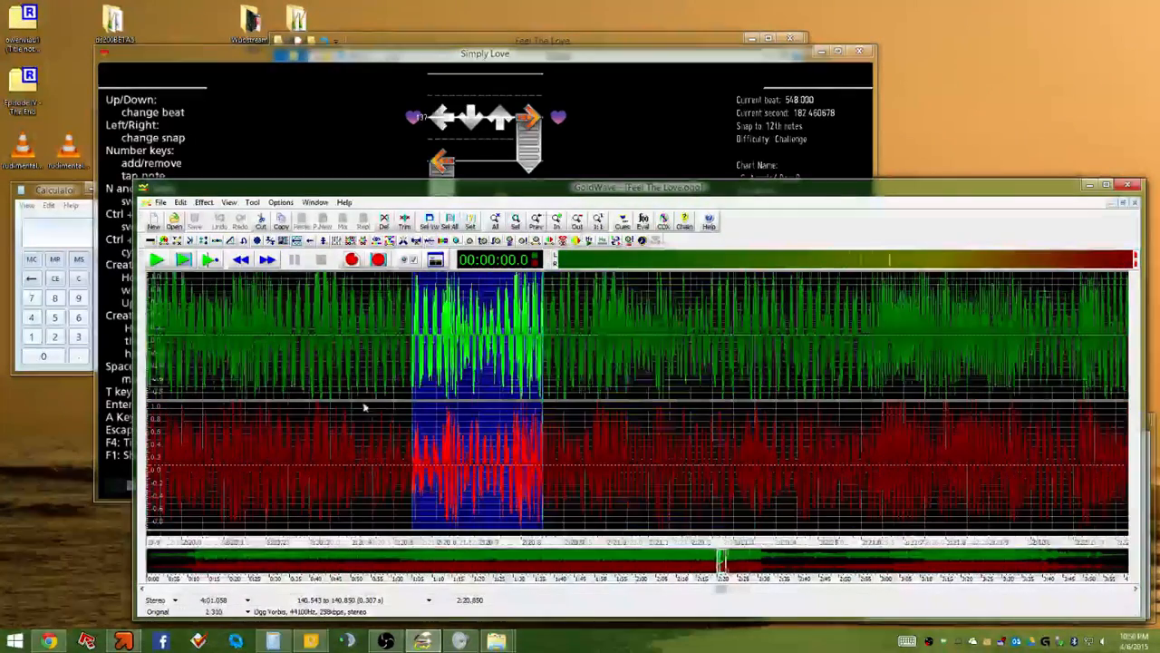
pyautogui.click(143, 588)
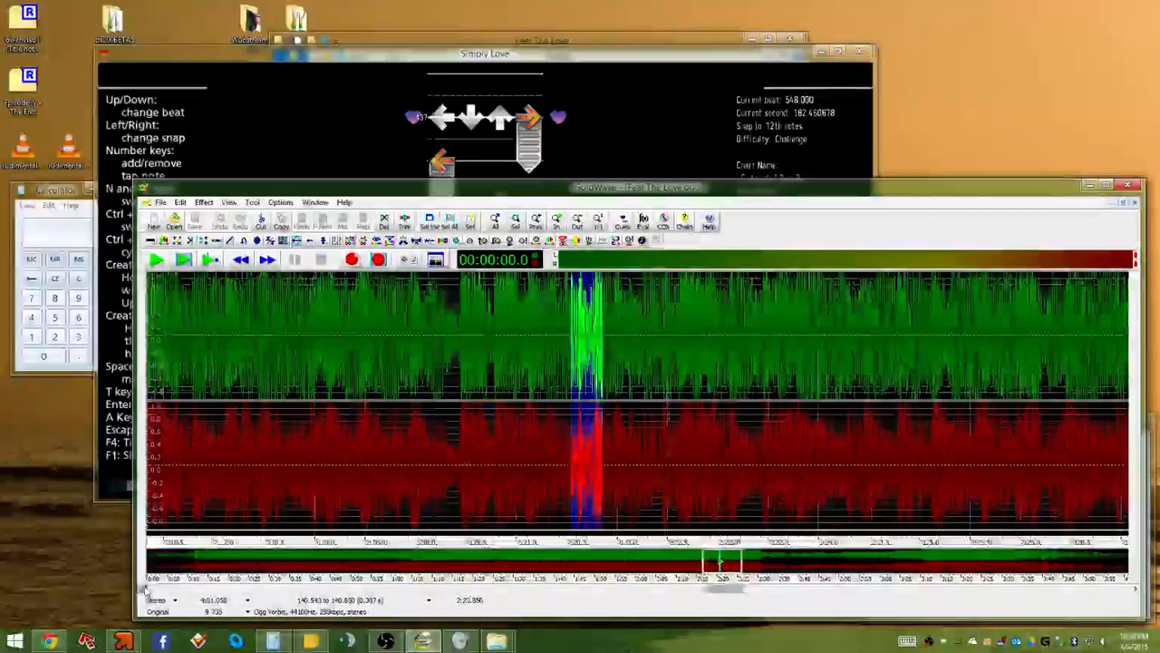
pyautogui.scroll(-3, 391, 352)
pyautogui.moveTo(280, 336); pyautogui.dragTo(480, 345)
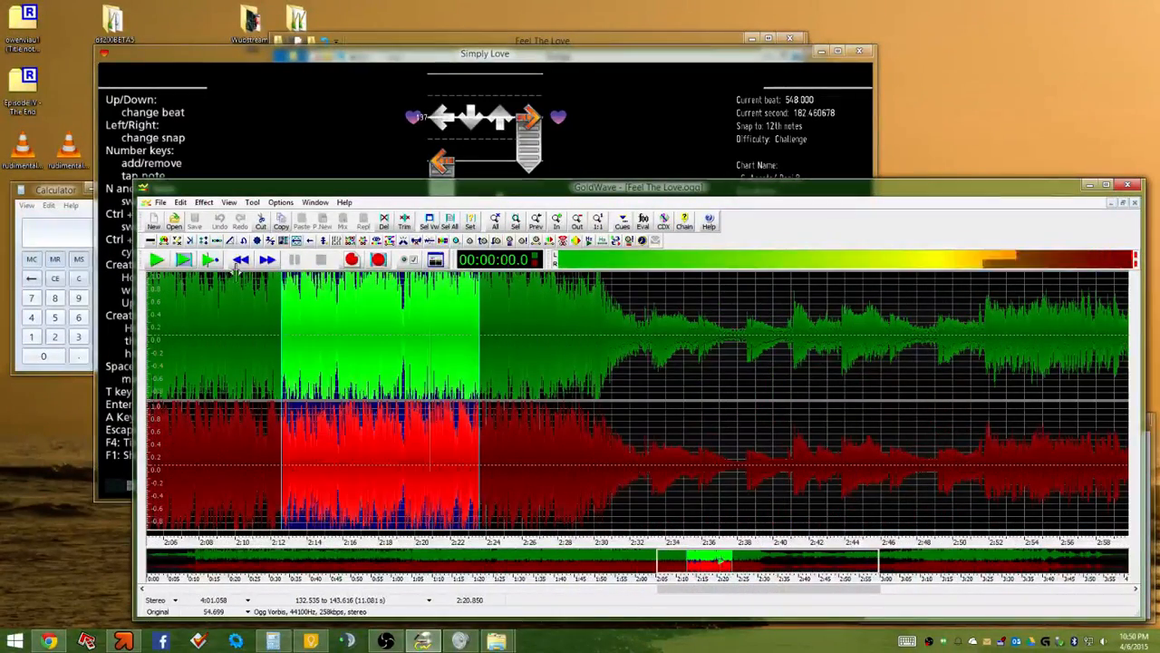
pyautogui.click(182, 261)
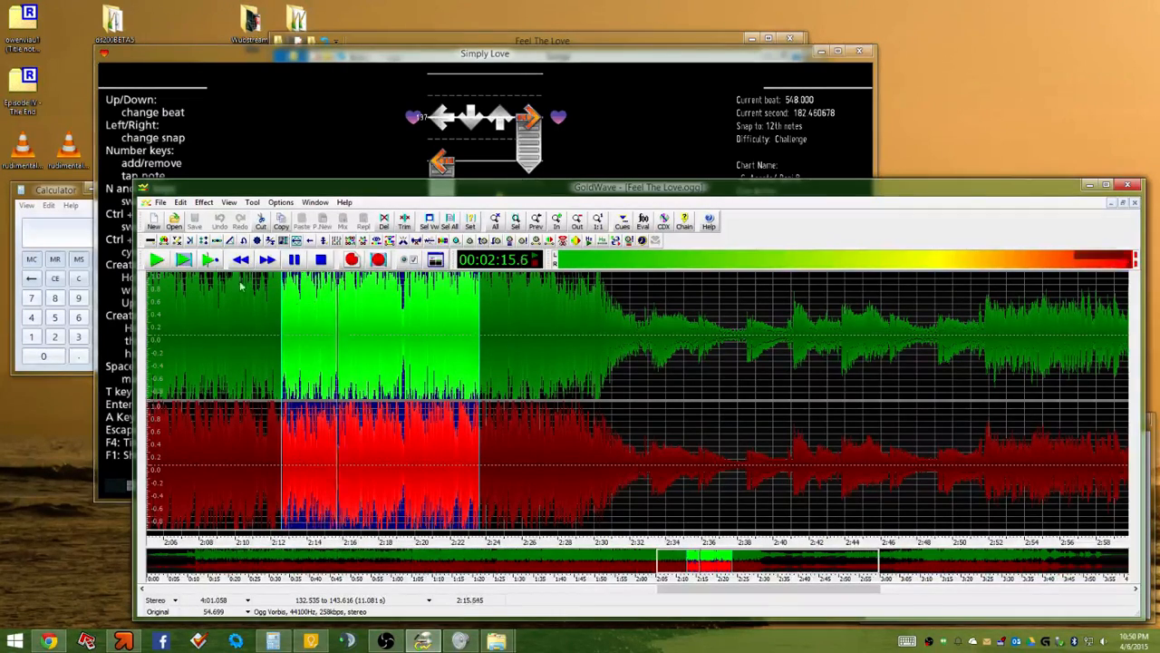
# Magnify the onset near 2:16.12, select the waveform from 136.122 to 136.225 seconds and play it
pyautogui.scroll(2, 283, 347)
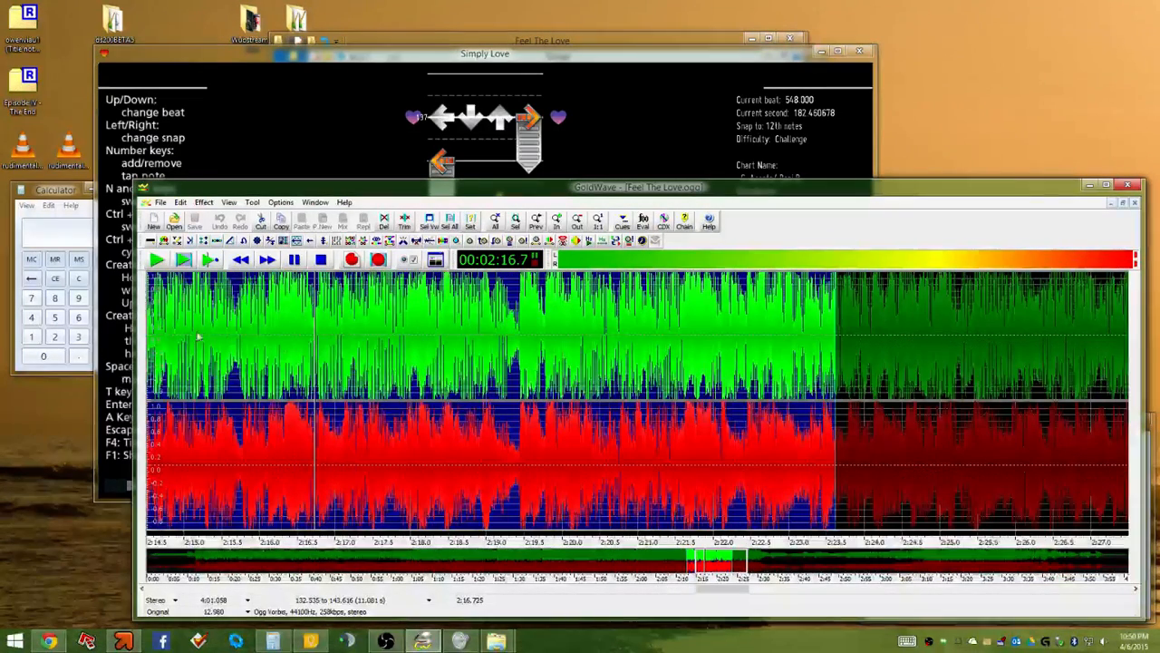
pyautogui.scroll(4, 209, 340)
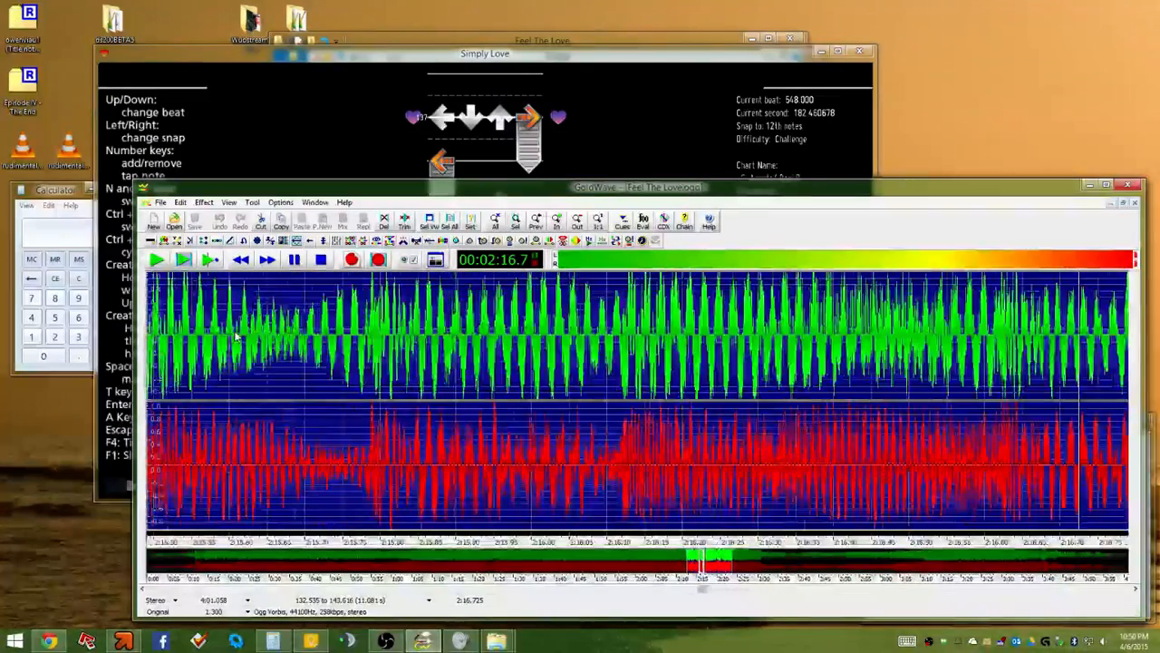
pyautogui.scroll(3, 565, 337)
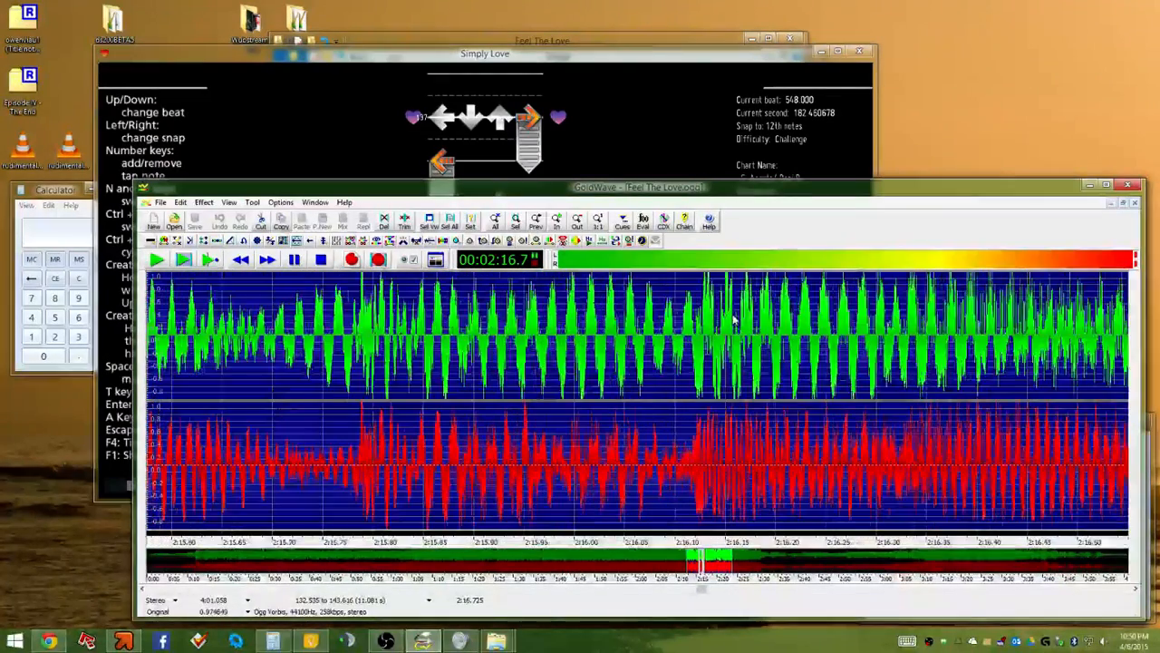
pyautogui.scroll(1, 718, 322)
pyautogui.moveTo(657, 322); pyautogui.dragTo(901, 322)
pyautogui.click(183, 260)
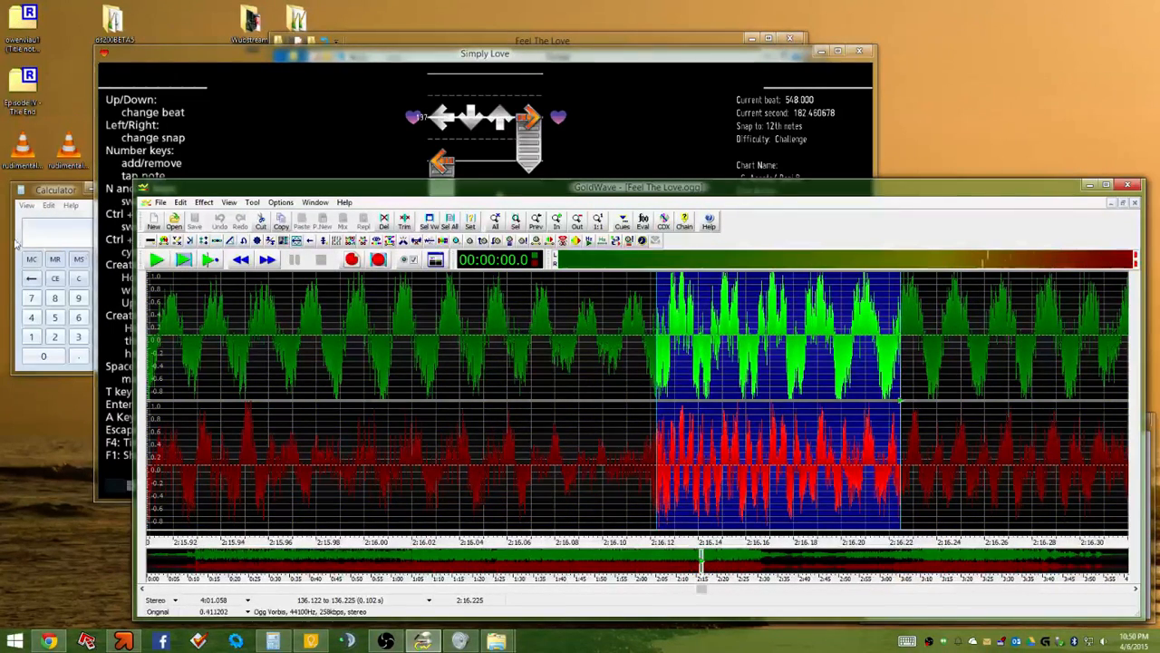
pyautogui.scroll(-2, 330, 380)
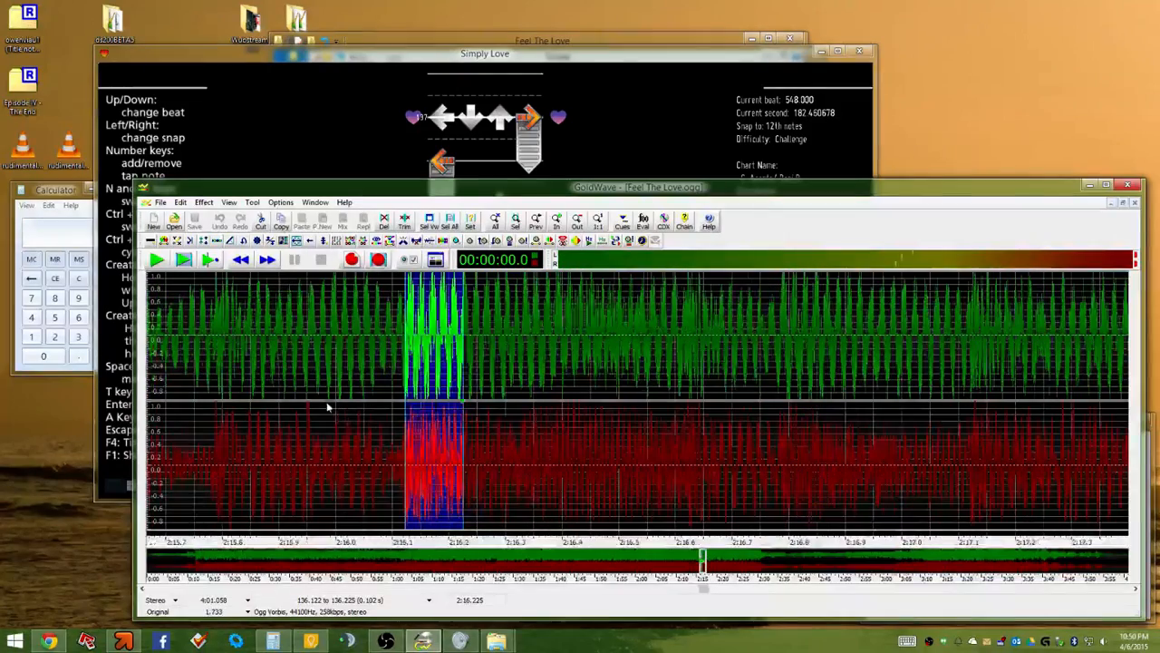
# Play the audio from about 132.8 to 137.1 s, and the stretch from about 131.1 to 136.7 s
pyautogui.click(143, 590)
pyautogui.click(143, 591)
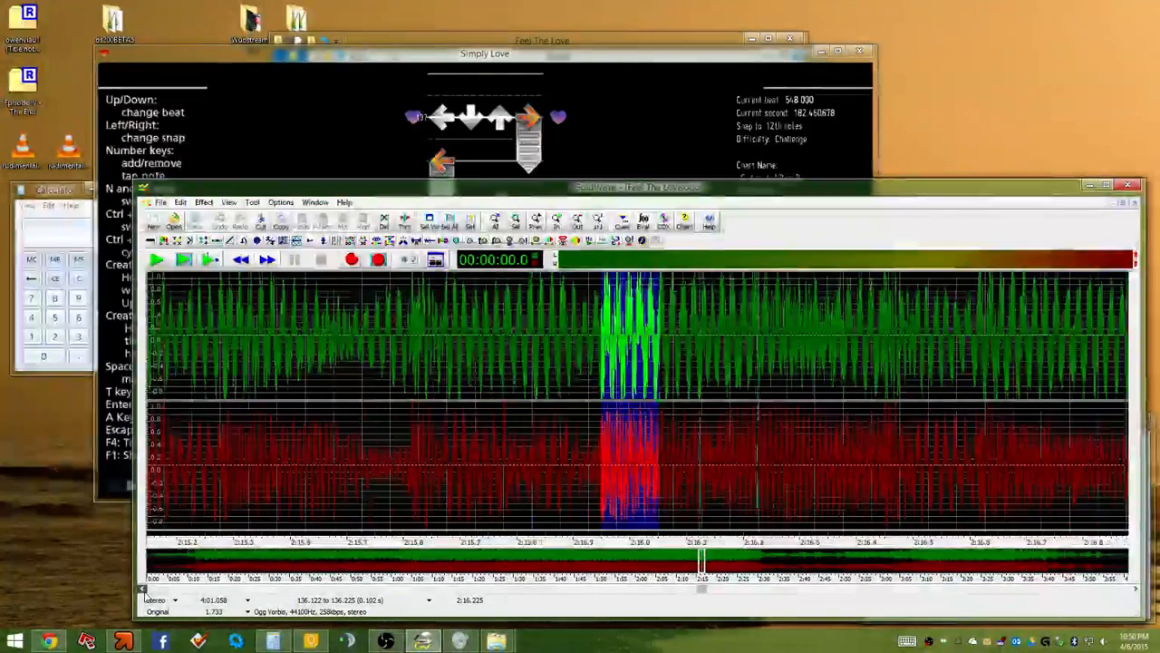
pyautogui.click(142, 590)
pyautogui.scroll(-3, 401, 442)
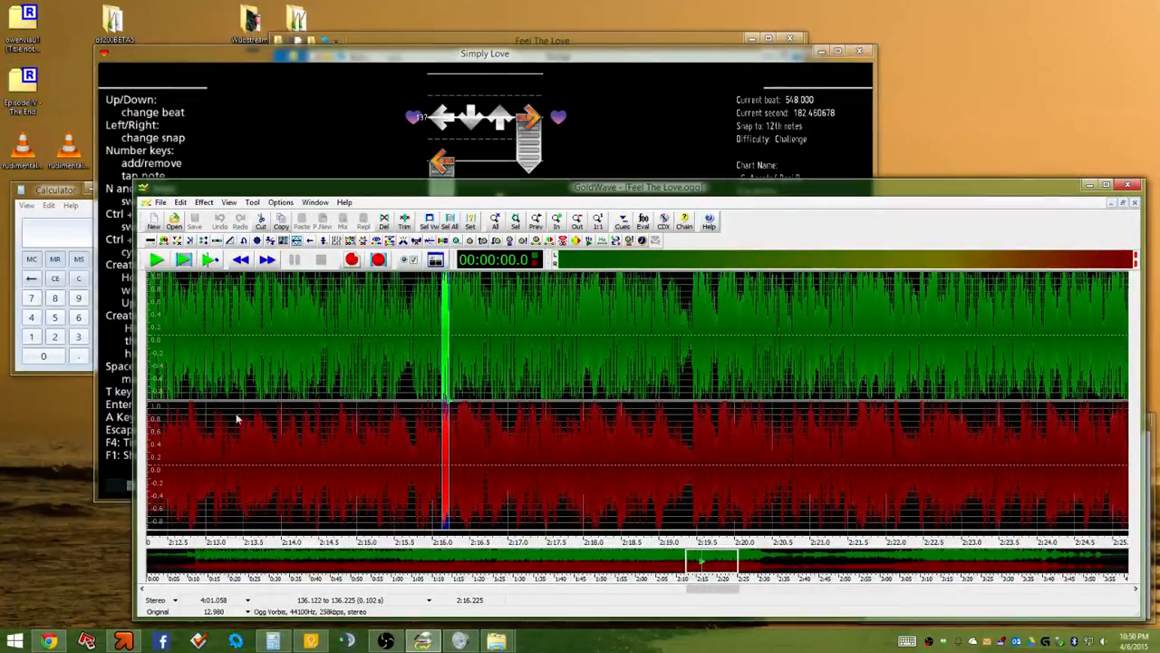
pyautogui.moveTo(192, 334); pyautogui.dragTo(517, 345)
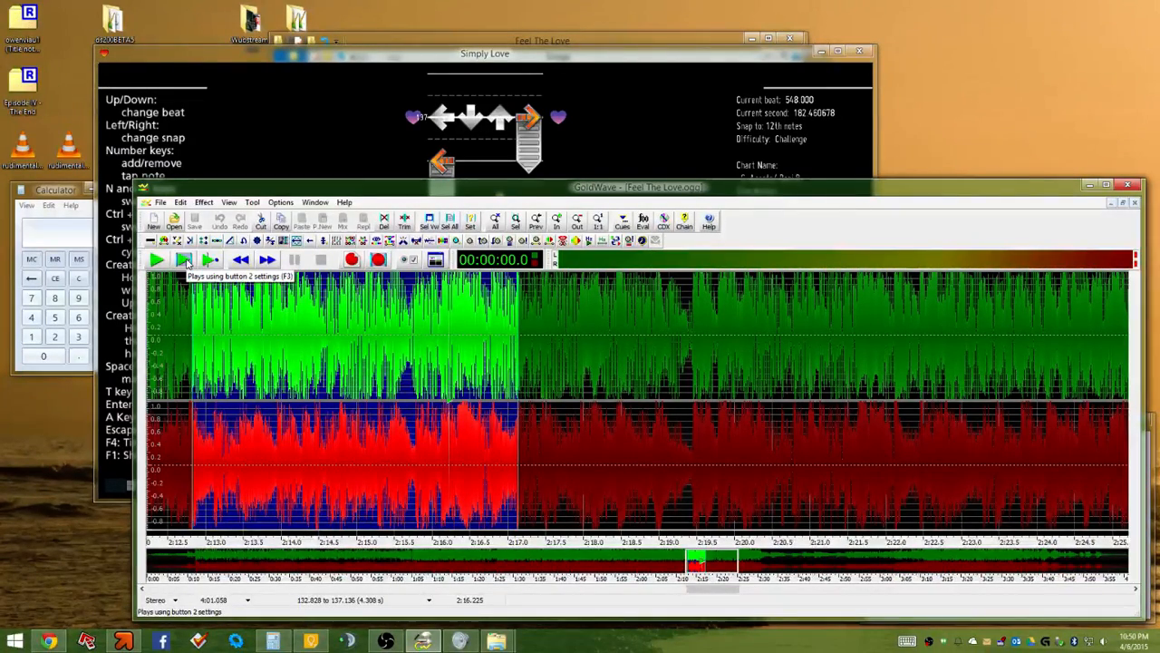
pyautogui.click(186, 262)
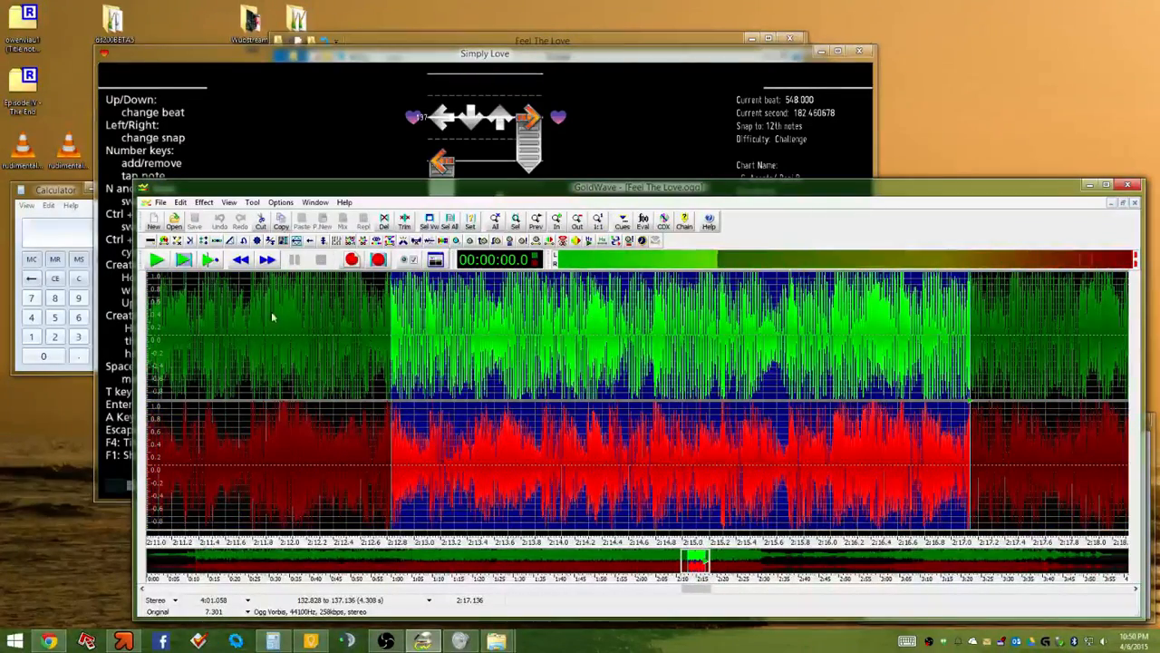
pyautogui.moveTo(154, 336); pyautogui.dragTo(674, 329)
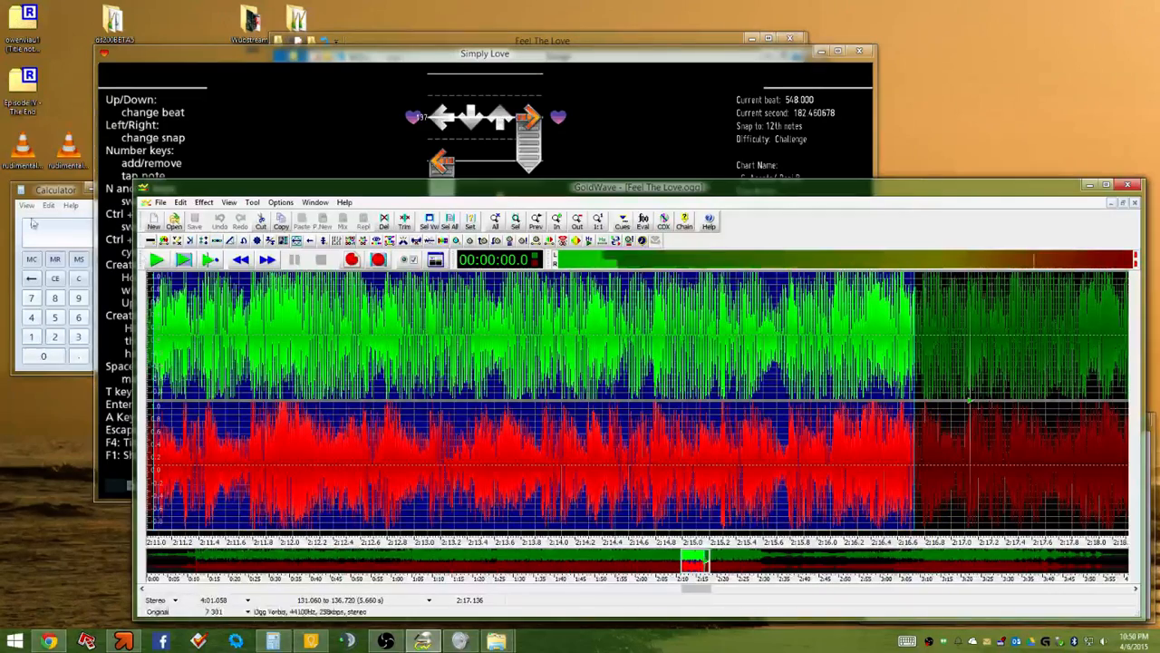
pyautogui.click(183, 261)
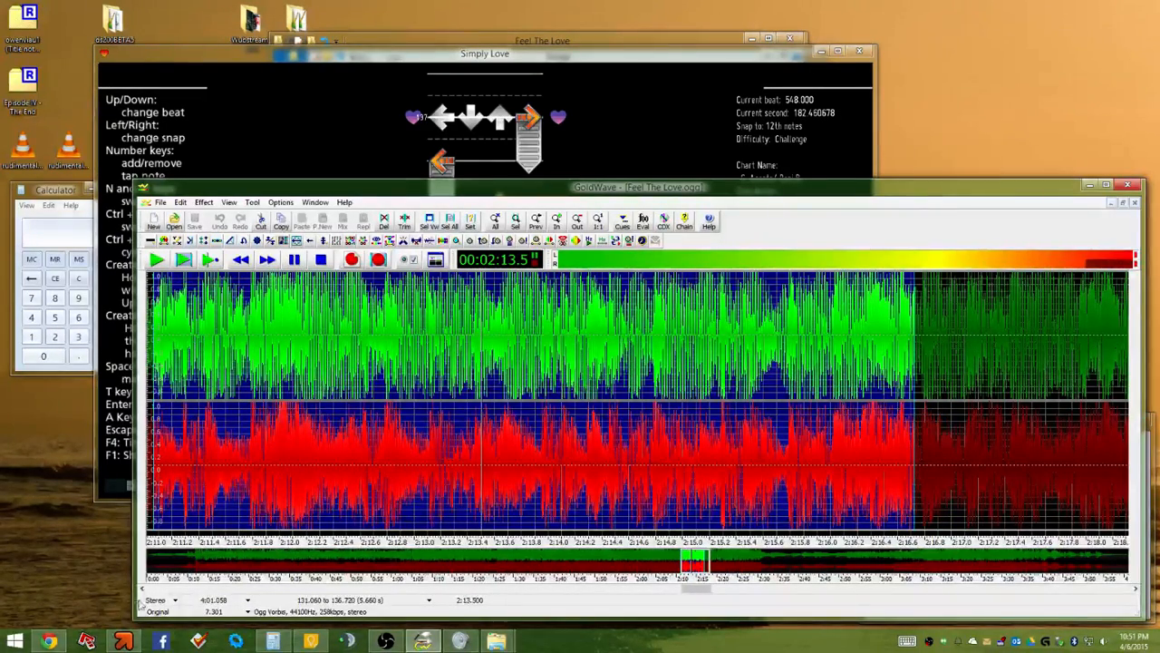
# Select the earlier audio from about 130.2 to 132.4 s and play only that selection
pyautogui.click(143, 589)
pyautogui.click(143, 589)
pyautogui.click(142, 590)
pyautogui.moveTo(332, 315); pyautogui.dragTo(632, 317)
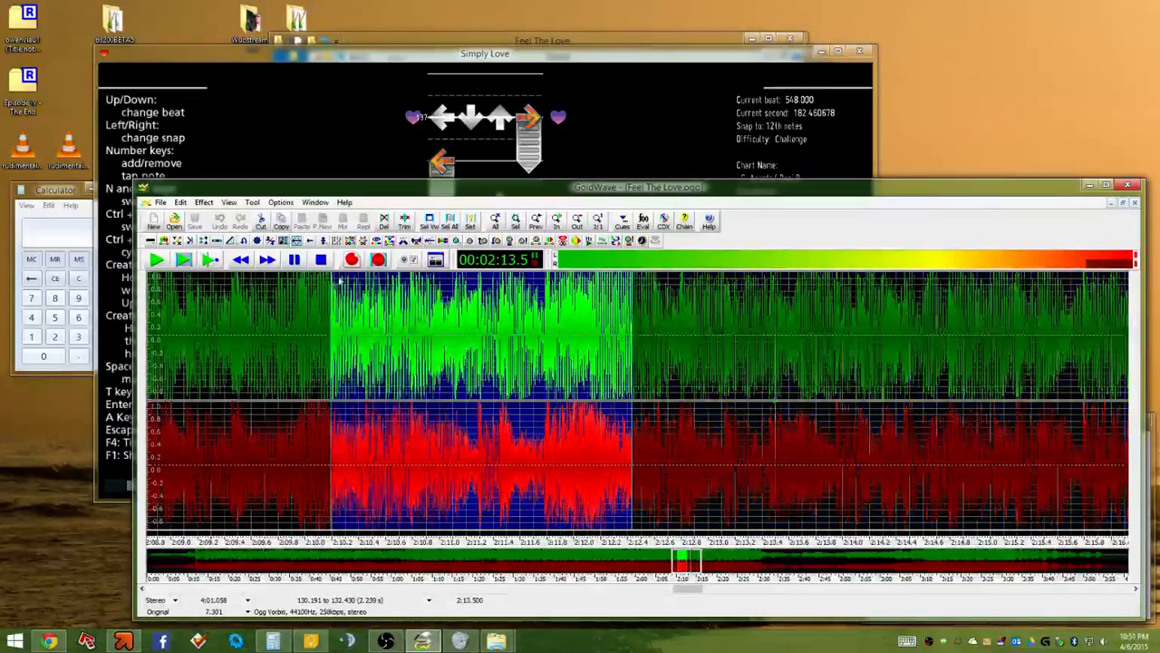
pyautogui.click(183, 262)
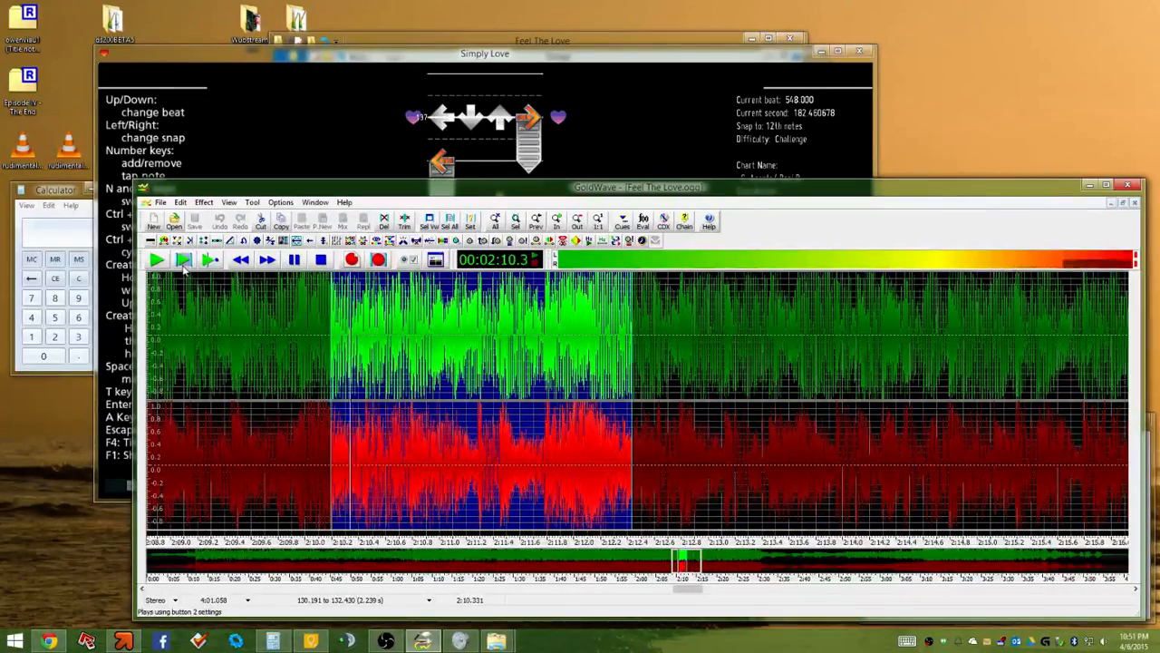
# Narrow the audio selection to about 131.17 to 131.51 s and play it
pyautogui.scroll(6, 512, 313)
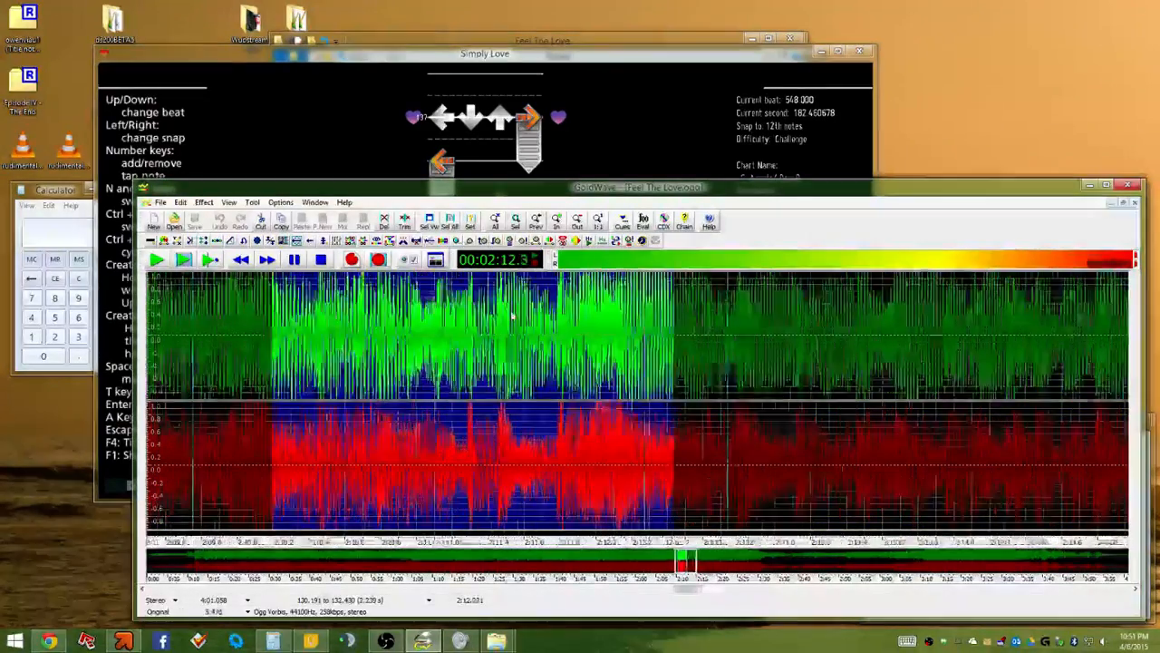
pyautogui.moveTo(288, 318); pyautogui.dragTo(550, 312)
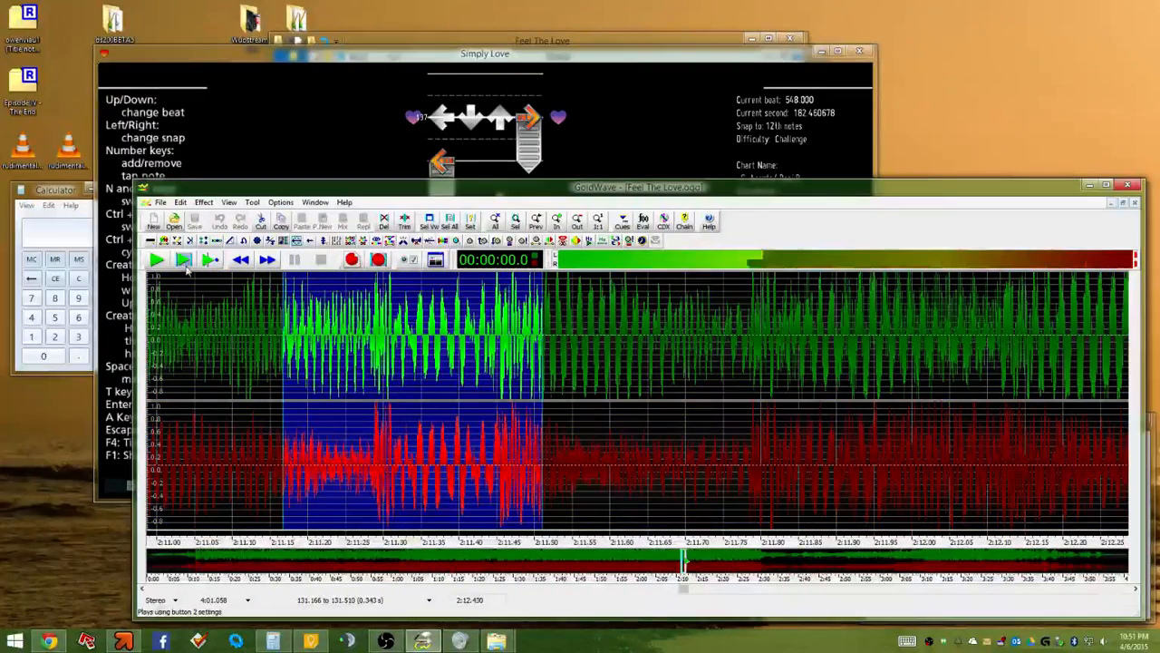
pyautogui.click(184, 262)
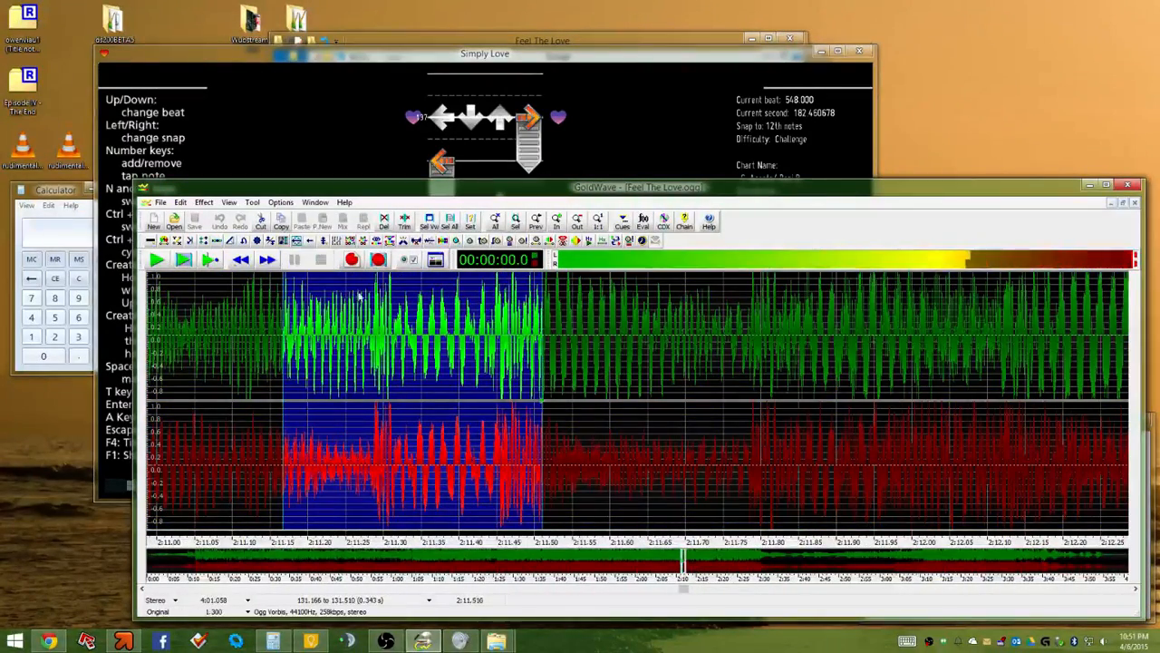
# Select the beat's sharp attack in the waveform, from about 131.289 to 131.367 s
pyautogui.scroll(5, 263, 319)
pyautogui.scroll(-3, 263, 319)
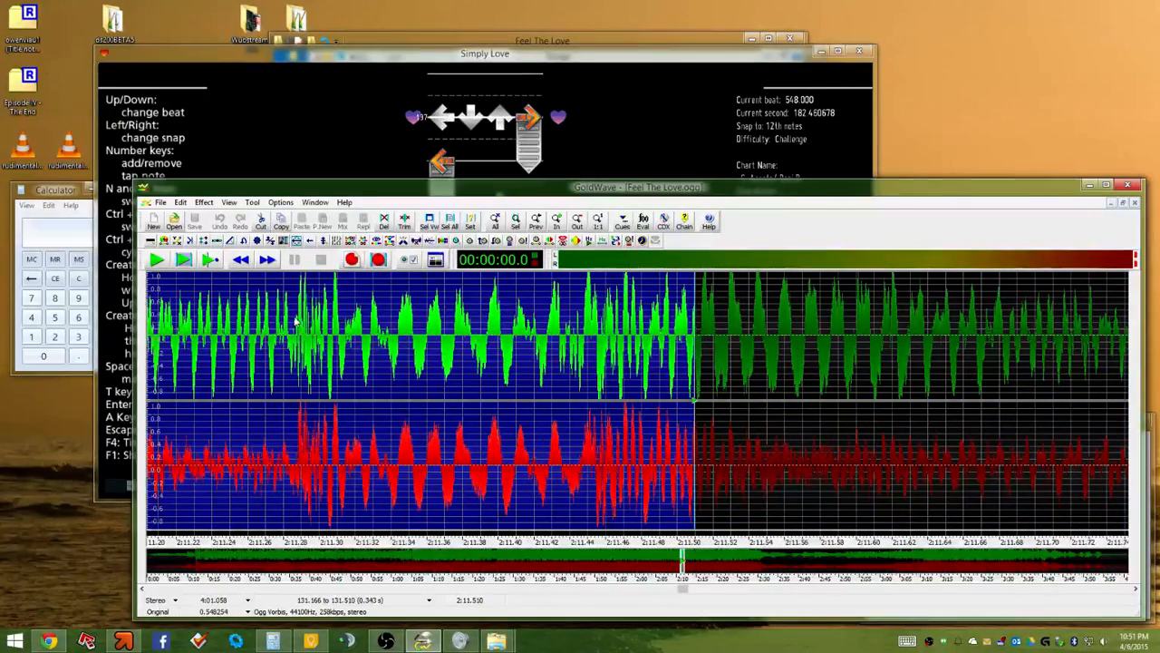
pyautogui.press('space')
pyautogui.moveTo(302, 308); pyautogui.dragTo(441, 322)
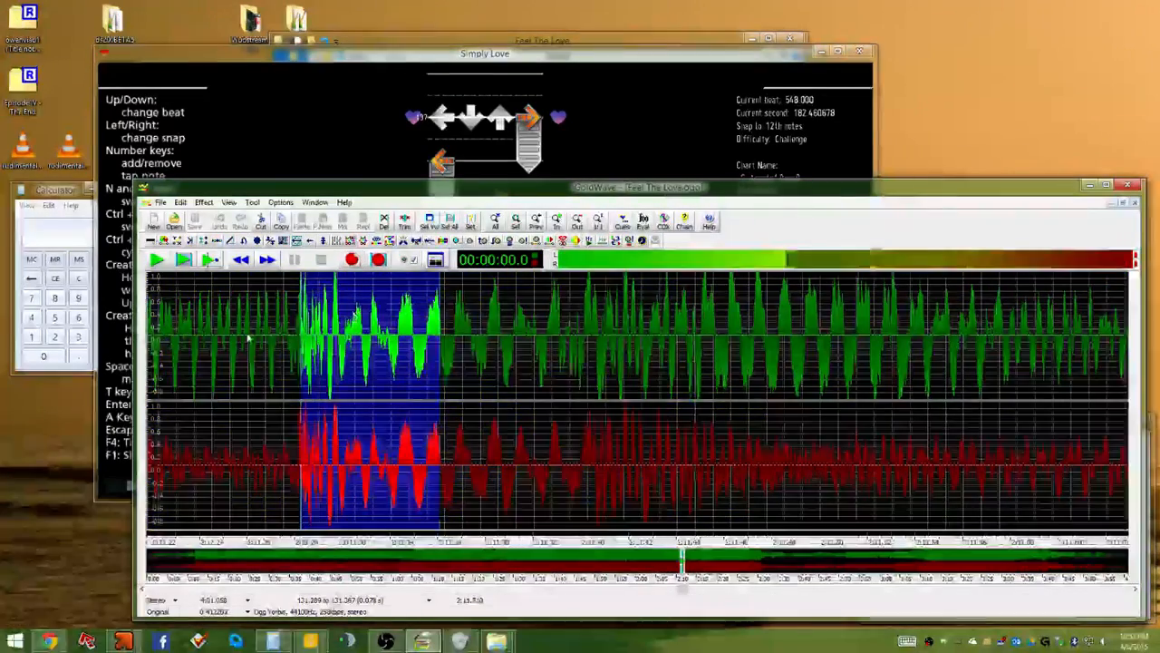
# Examine the beat's onset up close and select the short rise from about 131.287 to 131.289 s
pyautogui.scroll(4, 250, 340)
pyautogui.scroll(2, 305, 349)
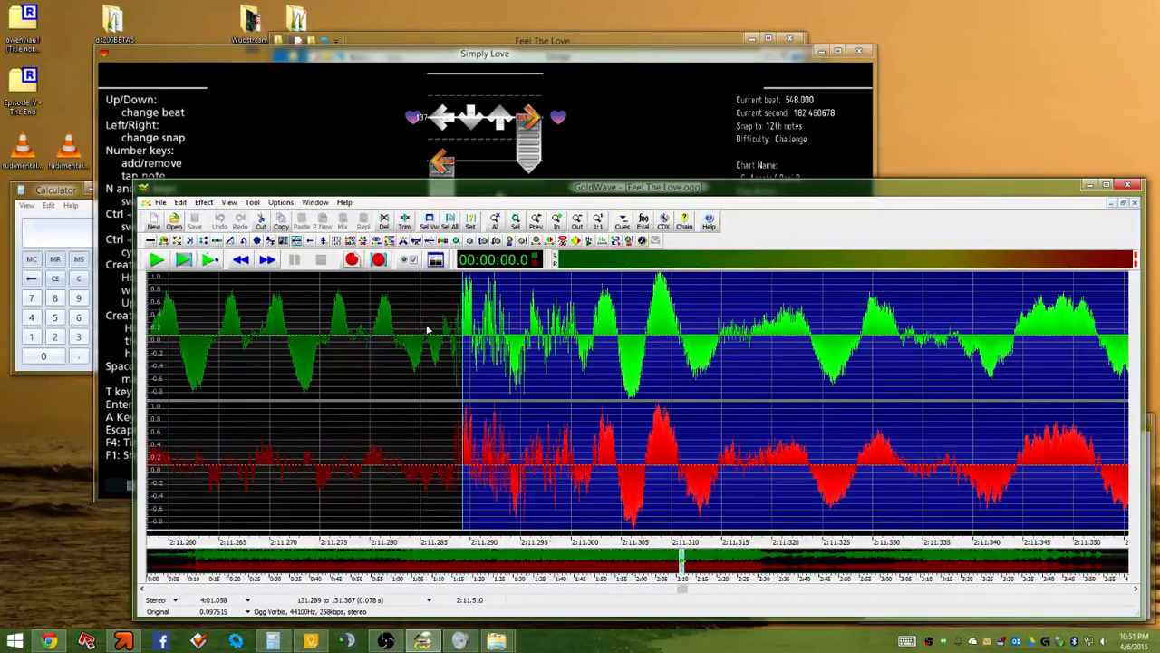
pyautogui.scroll(4, 440, 334)
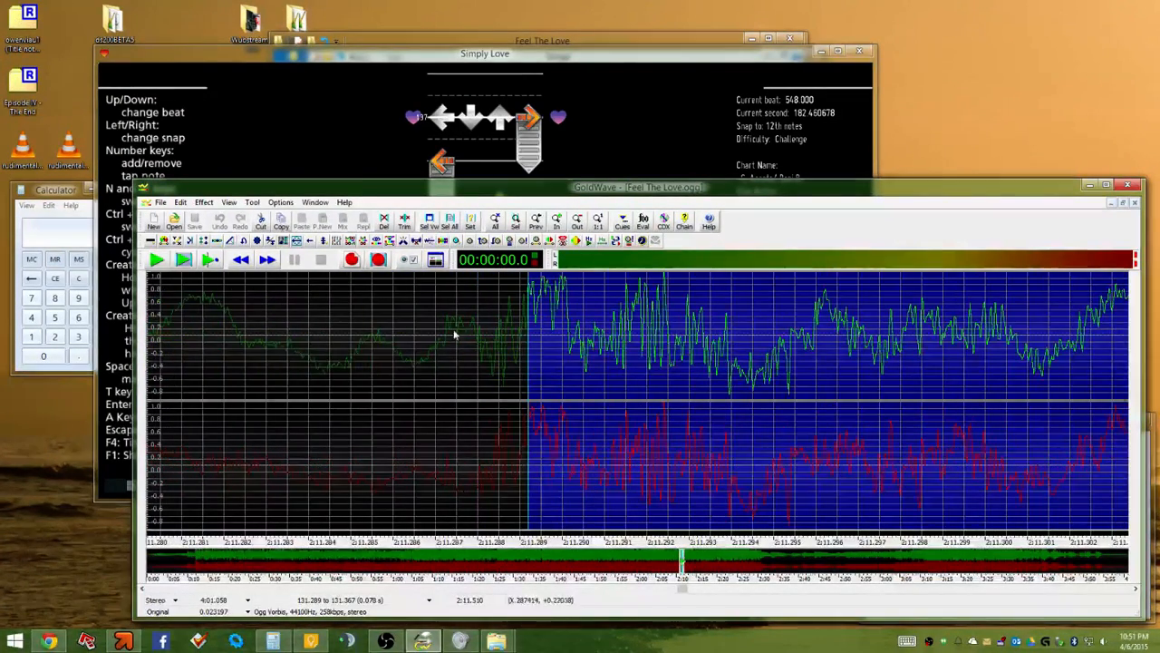
pyautogui.moveTo(445, 317); pyautogui.dragTo(525, 304)
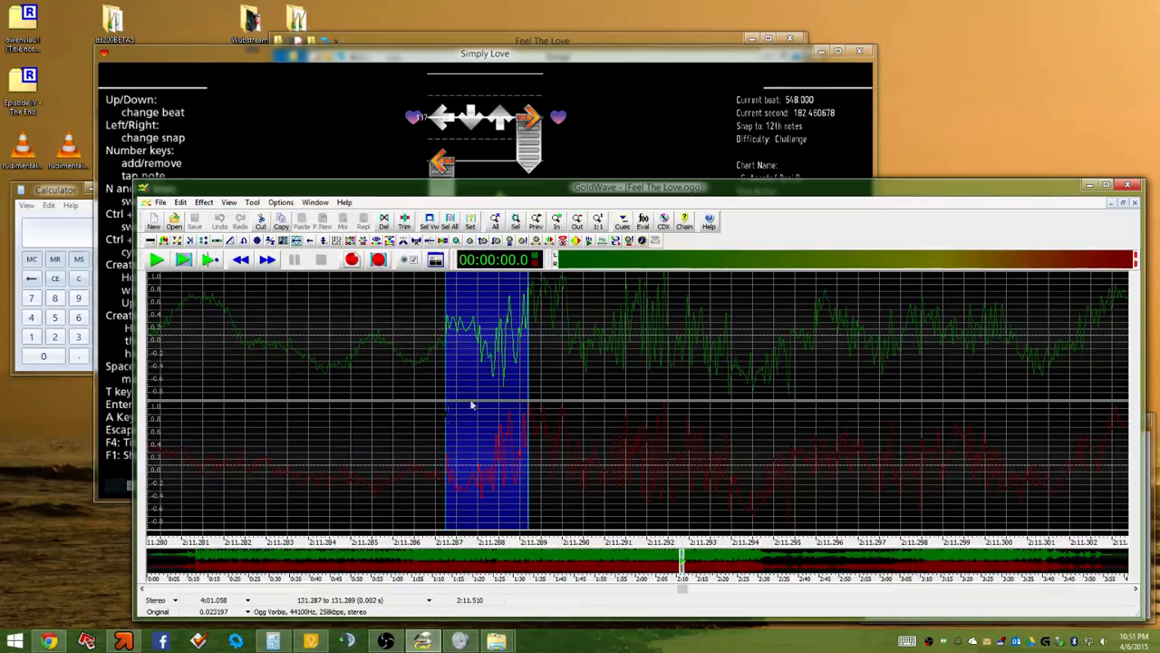
pyautogui.scroll(-3, 484, 329)
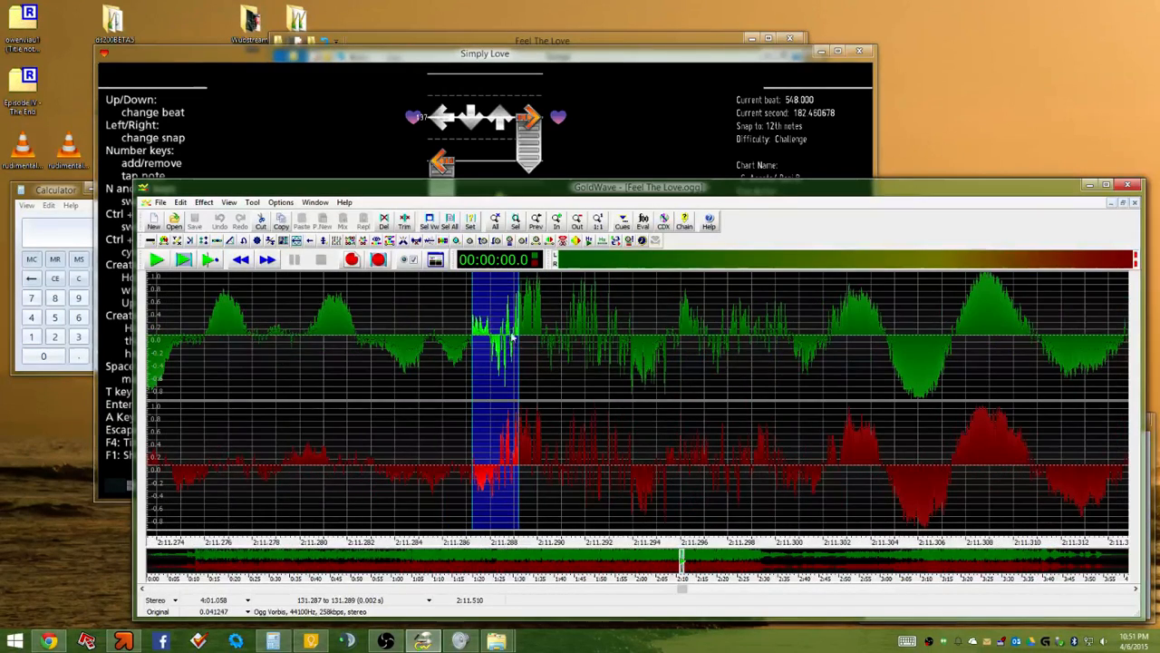
pyautogui.scroll(4, 513, 336)
pyautogui.moveTo(536, 305); pyautogui.dragTo(543, 304)
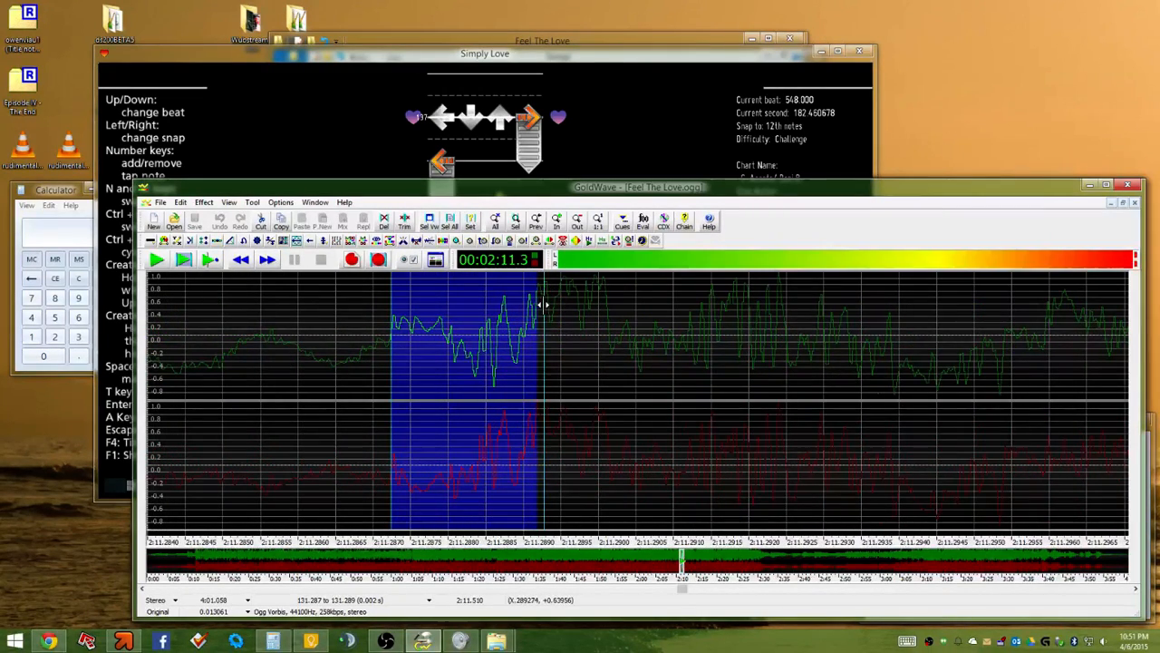
# Switch to the Simply Love step editor and move back through the Feel The Love chart to beat 396
pyautogui.click(672, 150)
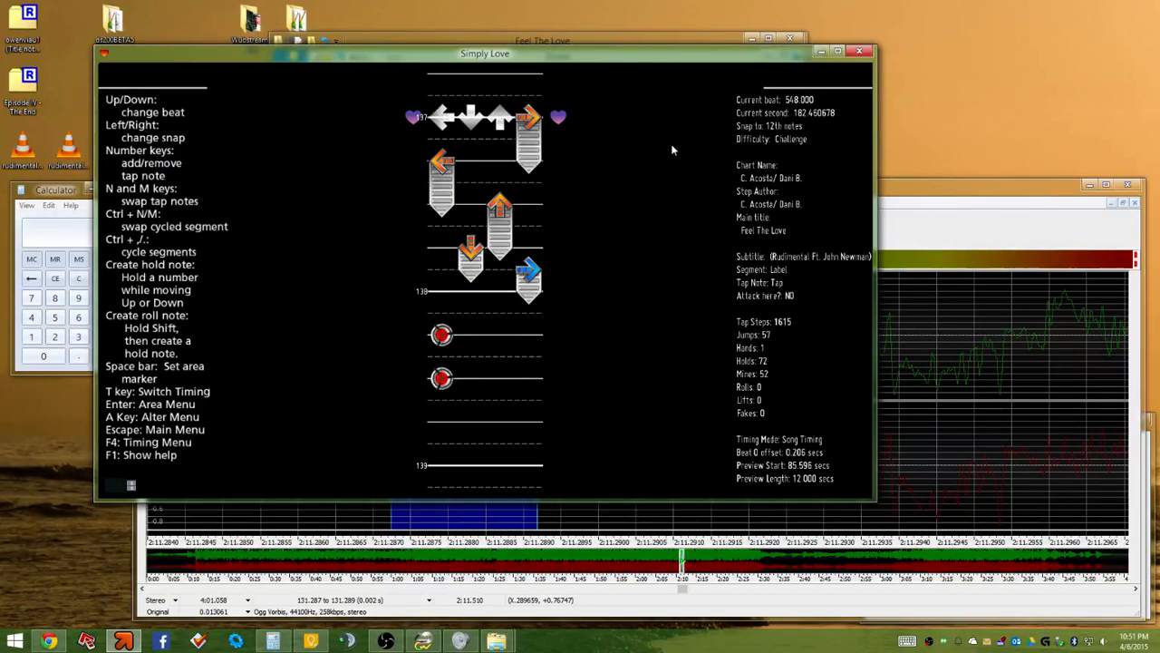
pyautogui.press('pagedown')
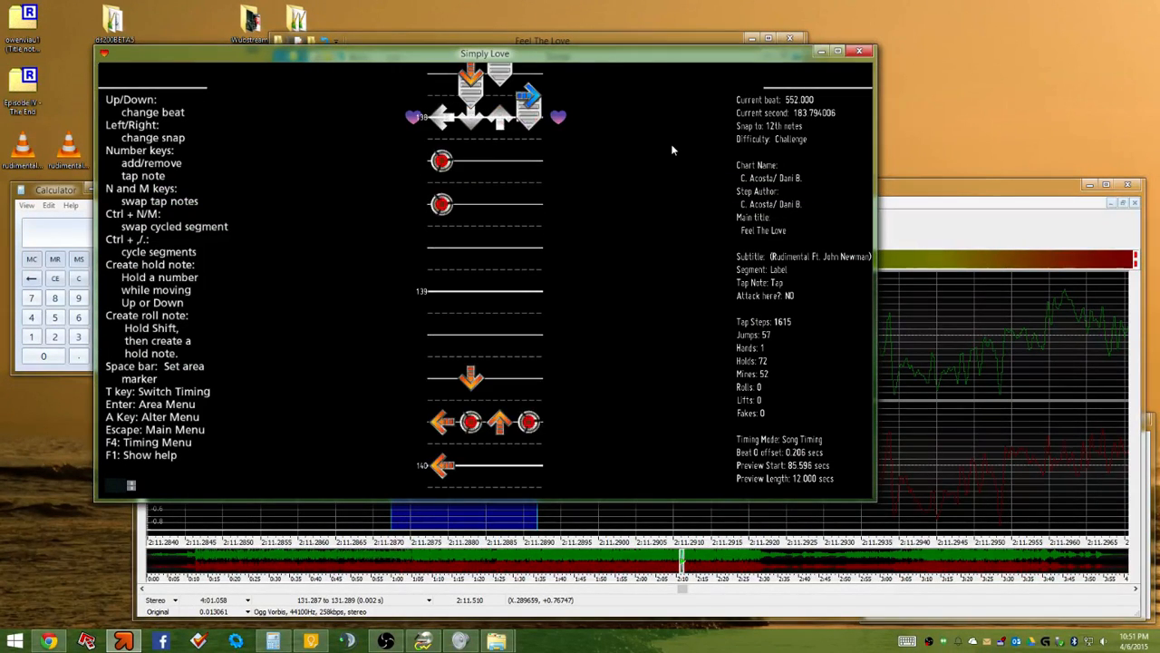
pyautogui.press('pageup')
pyautogui.press('pageup')
pyautogui.press('pageup')
pyautogui.press('pageup')
pyautogui.press('pageup')
pyautogui.press('pageup')
pyautogui.press('pageup')
pyautogui.press('pageup')
pyautogui.press('pageup')
pyautogui.press('pageup')
pyautogui.press('pageup')
pyautogui.press('pageup')
pyautogui.press('pageup')
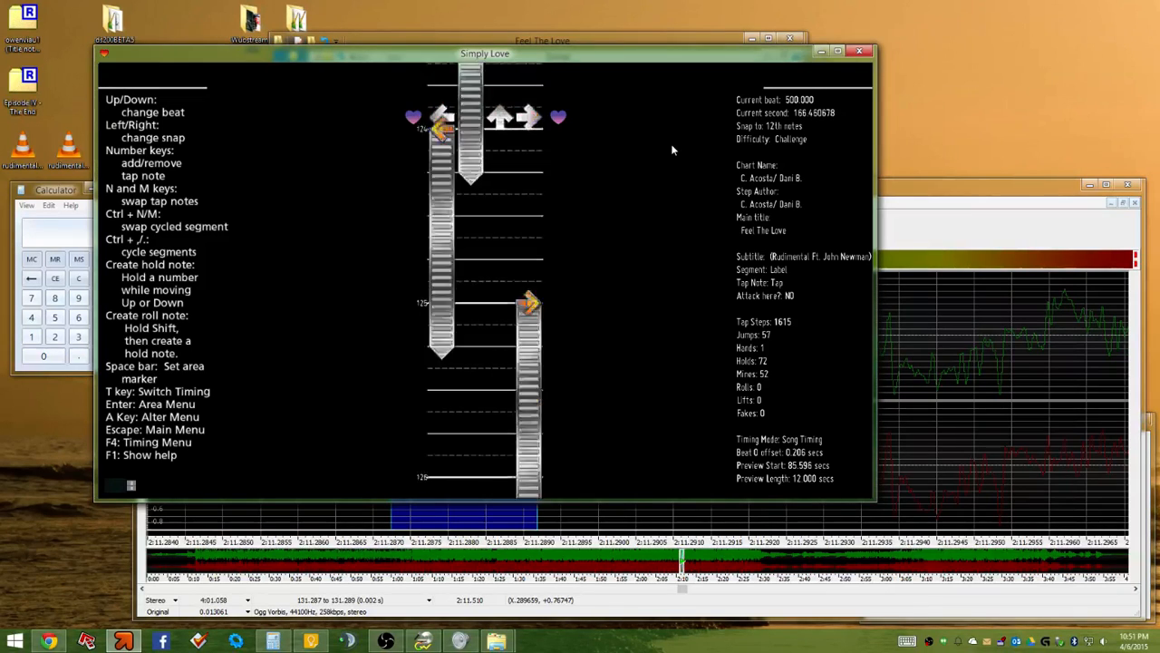
pyautogui.press('pageup')
pyautogui.press('pageup')
pyautogui.press('pageup')
pyautogui.press('pageup')
pyautogui.press('pageup')
pyautogui.press('pageup')
pyautogui.press('pageup')
pyautogui.press('pageup')
pyautogui.press('pageup')
pyautogui.press('pageup')
pyautogui.press('pageup')
pyautogui.press('pageup')
pyautogui.press('pageup')
pyautogui.press('pageup')
pyautogui.press('pageup')
pyautogui.press('pageup')
pyautogui.press('pageup')
pyautogui.press('pageup')
pyautogui.press('pageup')
pyautogui.press('pageup')
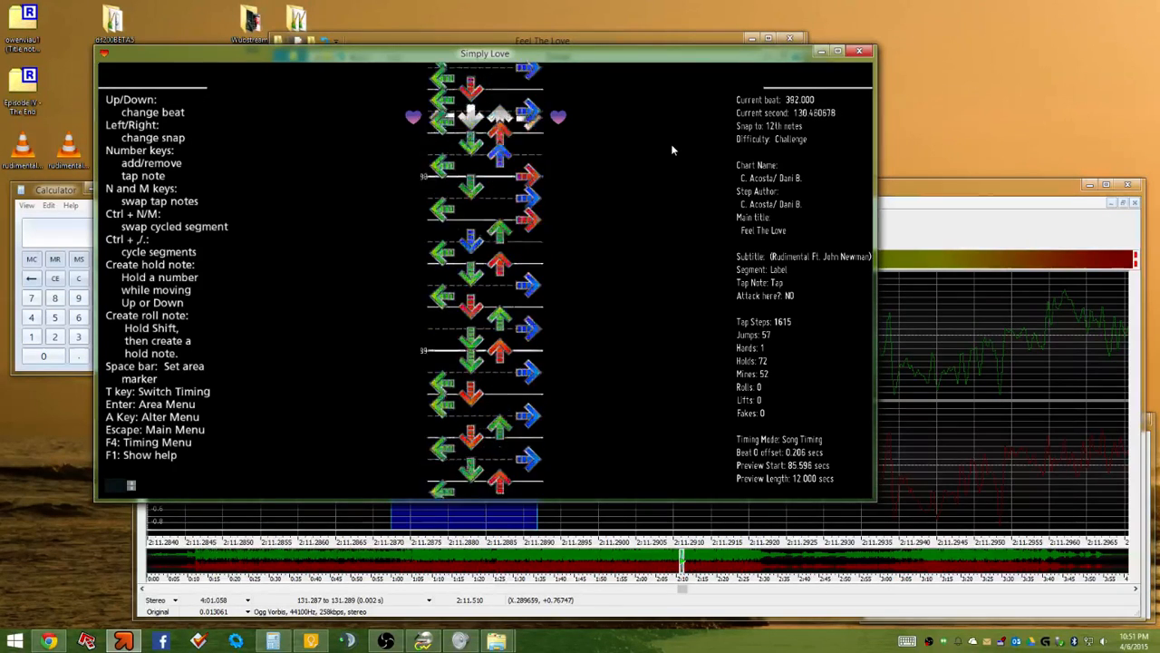
pyautogui.press('pagedown')
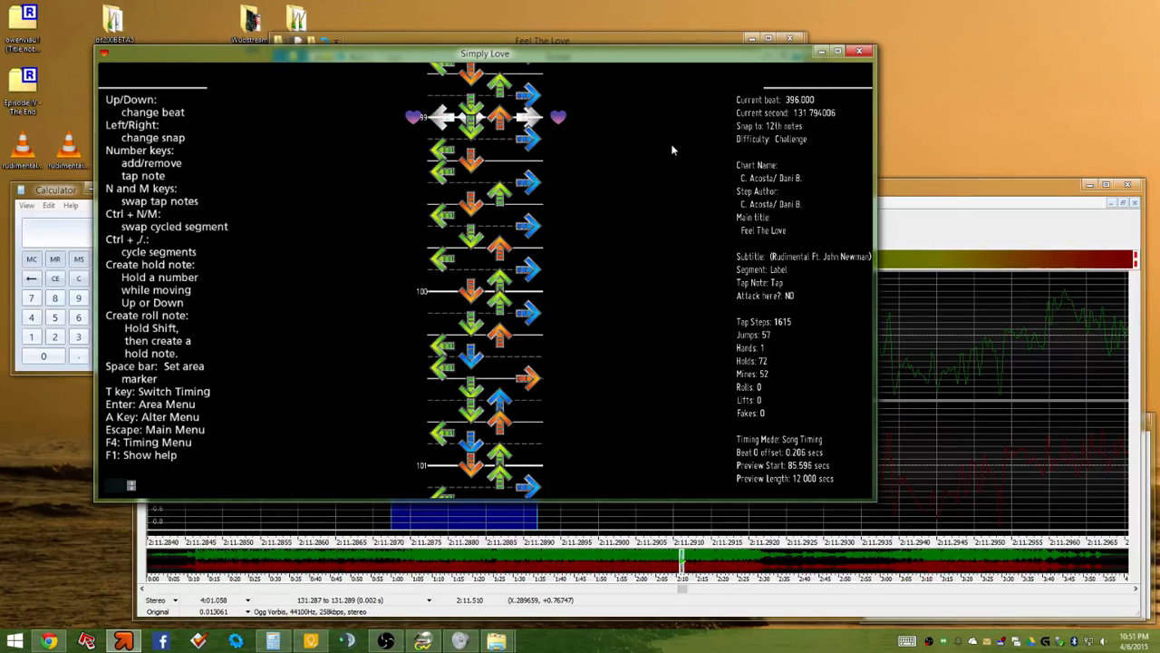
# Set the snap to 8th notes and move to beat 394.5 in the chart
pyautogui.press('Up')
pyautogui.press('Up')
pyautogui.press('Down')
pyautogui.press('Down')
pyautogui.press('Down')
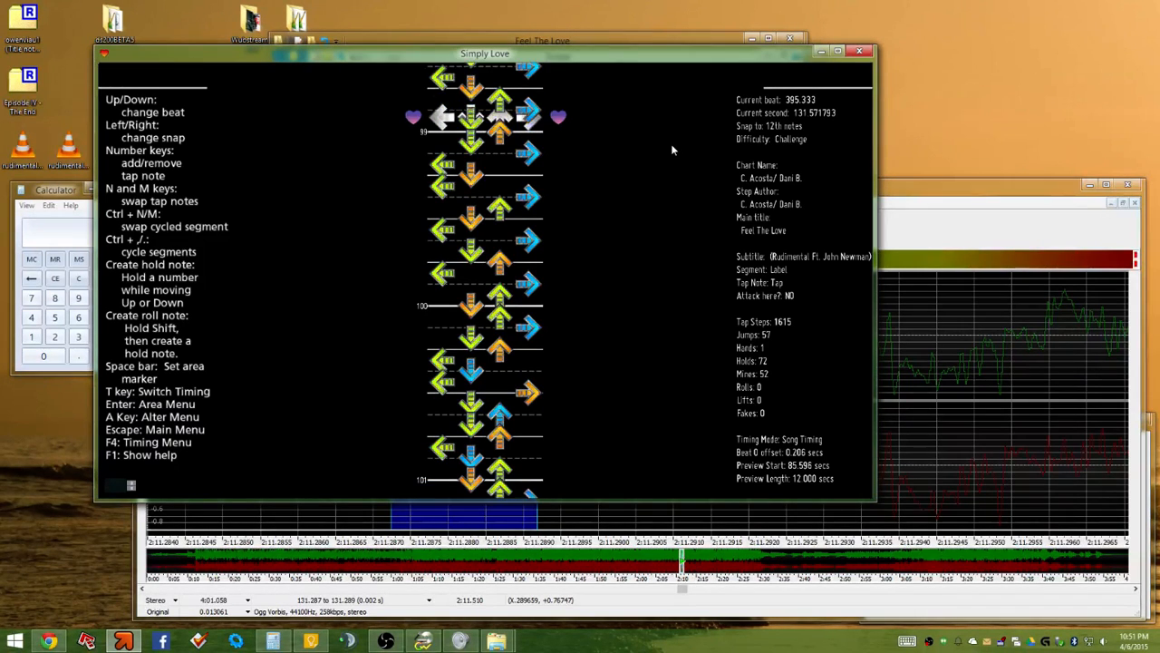
pyautogui.press('Up')
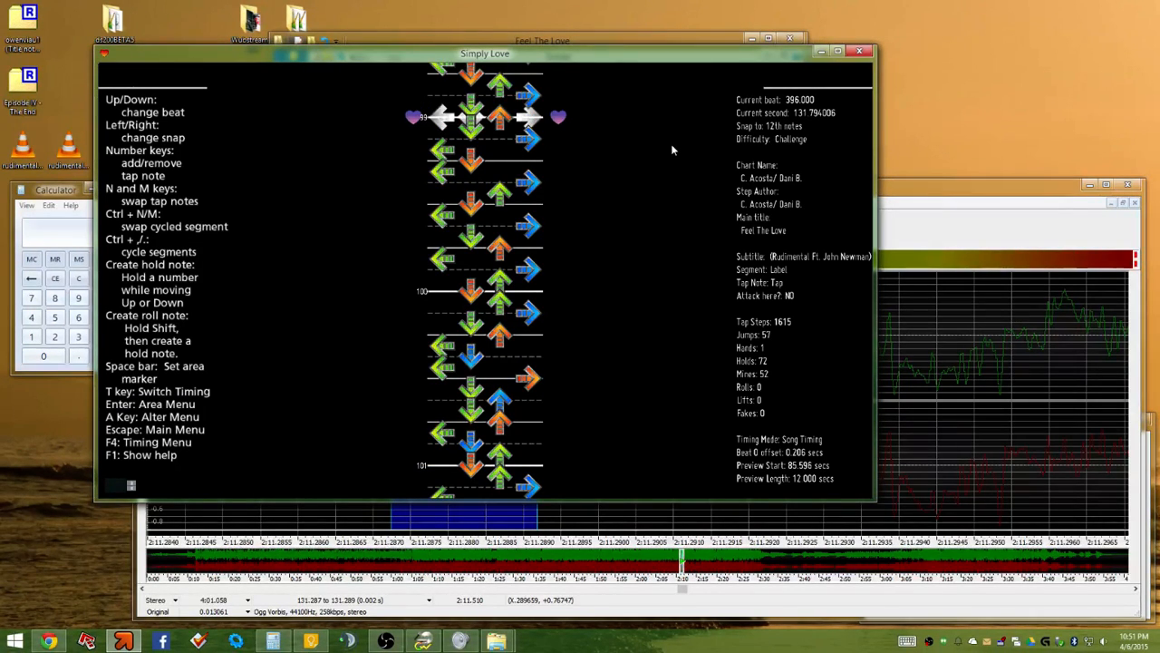
pyautogui.press('Right')
pyautogui.press('Down')
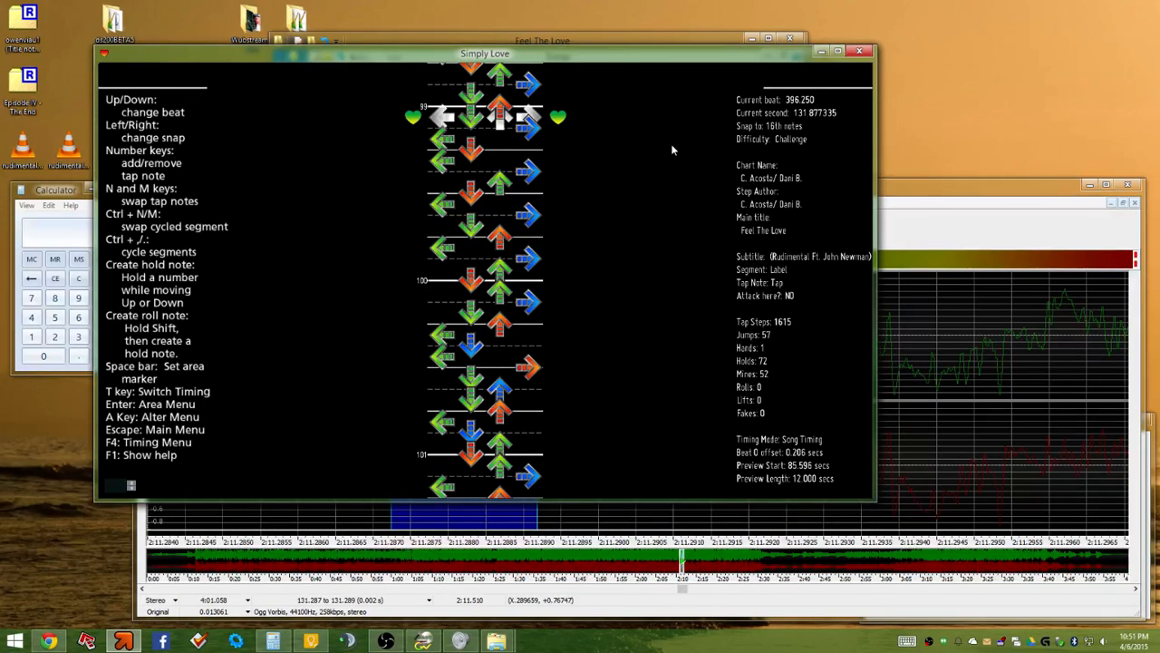
pyautogui.press('Left')
pyautogui.press('Left')
pyautogui.press('Left')
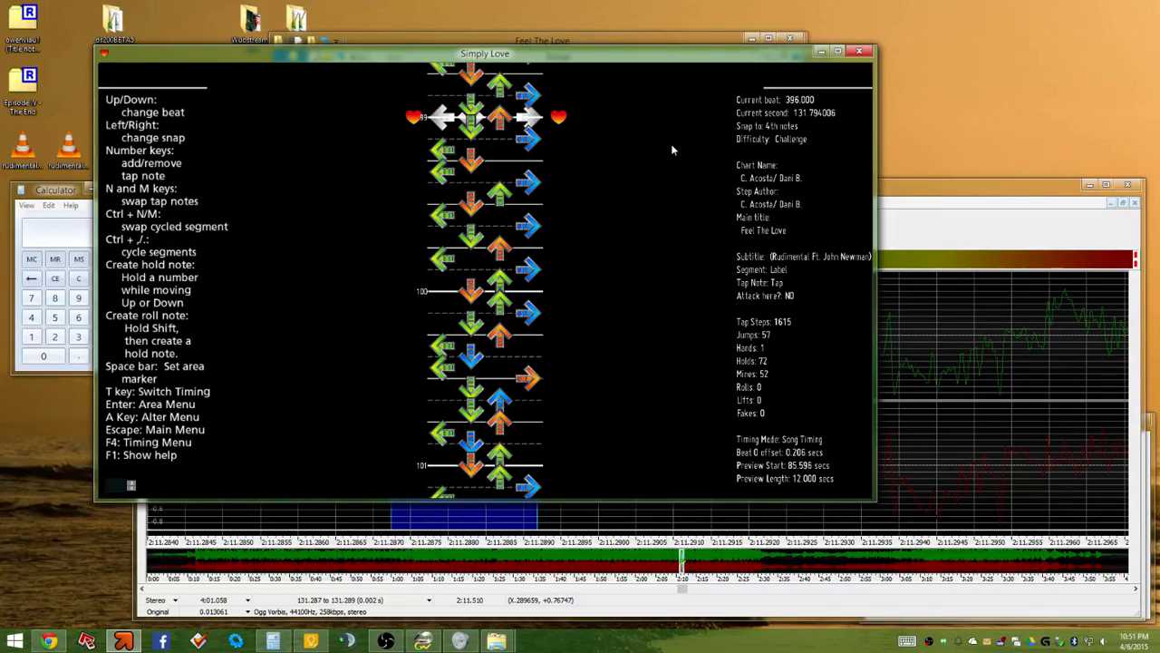
pyautogui.press('Up')
pyautogui.press('Up')
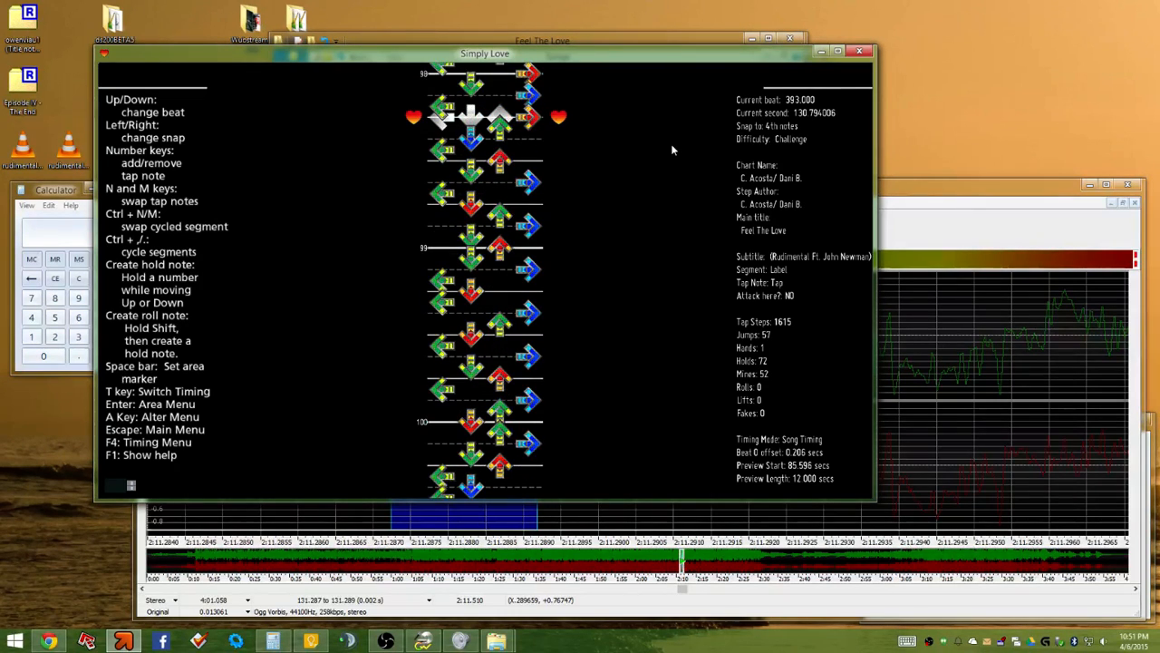
pyautogui.press('Right')
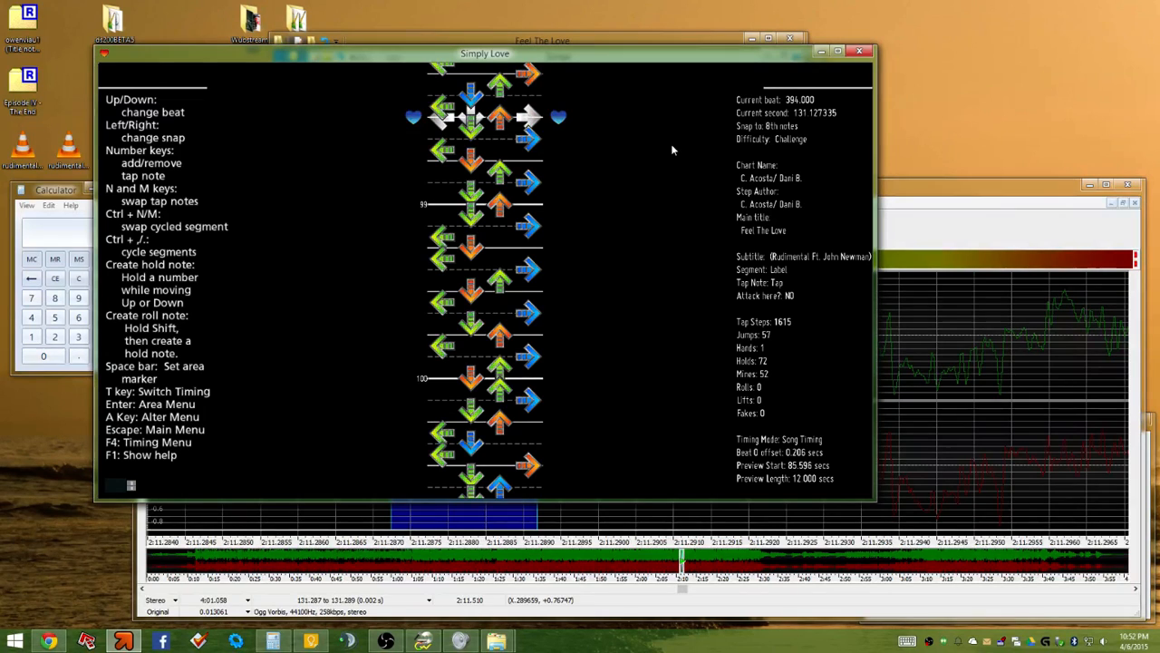
pyautogui.press('Down')
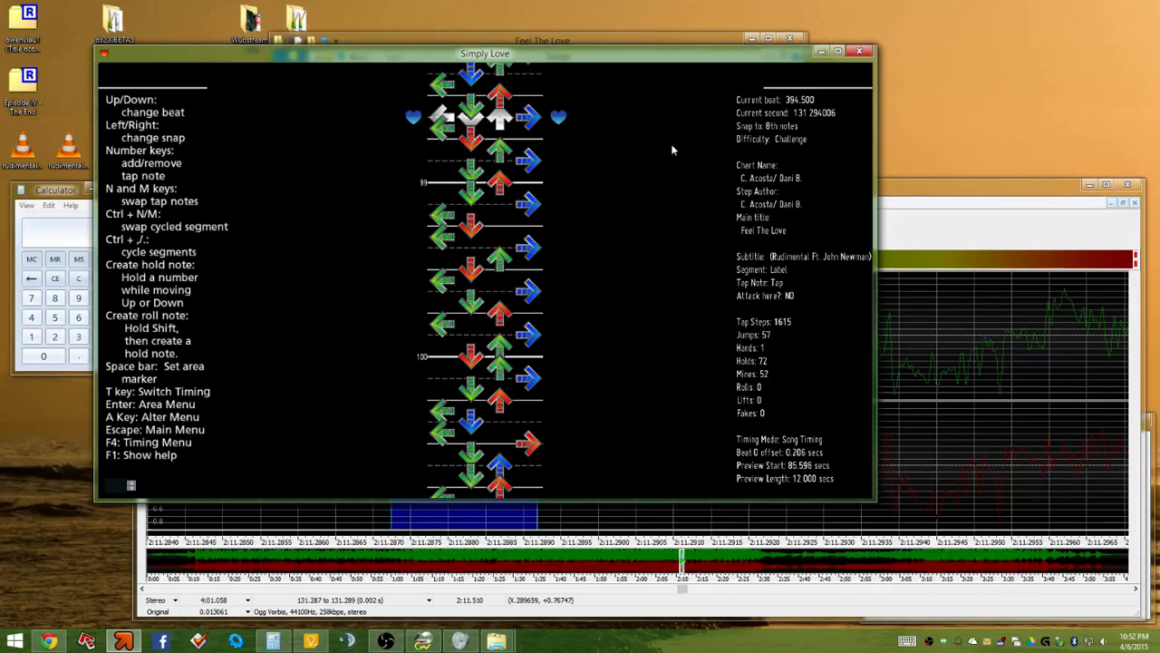
# Mark the chart area from beat 392.5 to 394.5, play it back and return to editing
pyautogui.press('space')
pyautogui.press('p')
pyautogui.press('Escape')
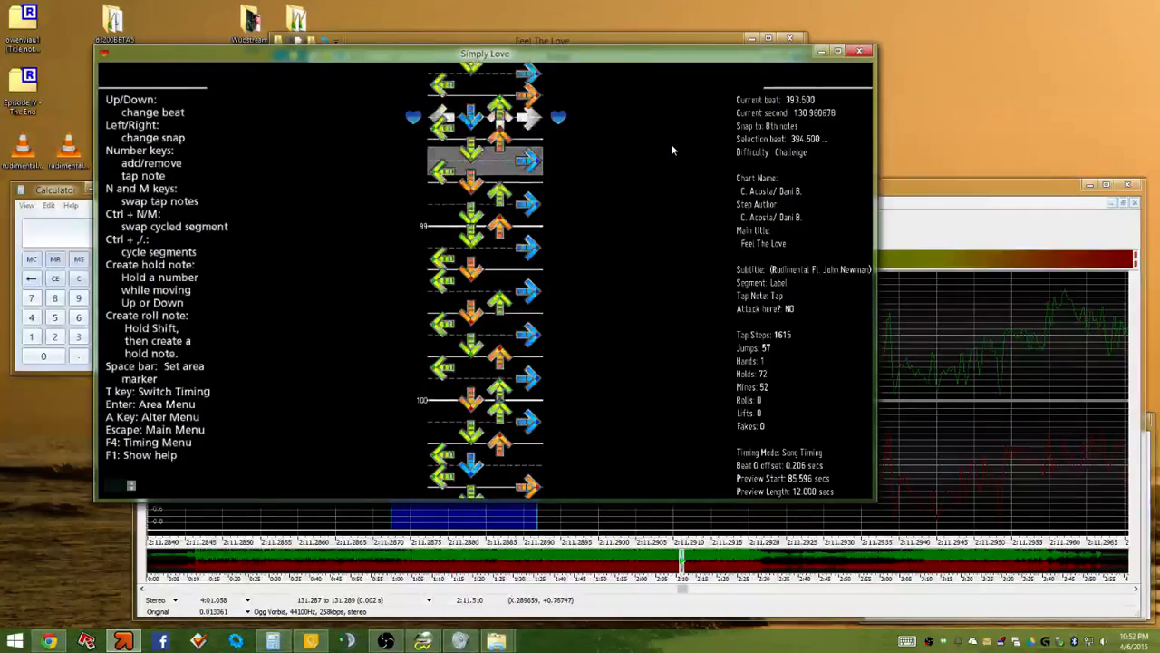
pyautogui.press('Up')
pyautogui.press('Up')
pyautogui.press('space')
pyautogui.press('p')
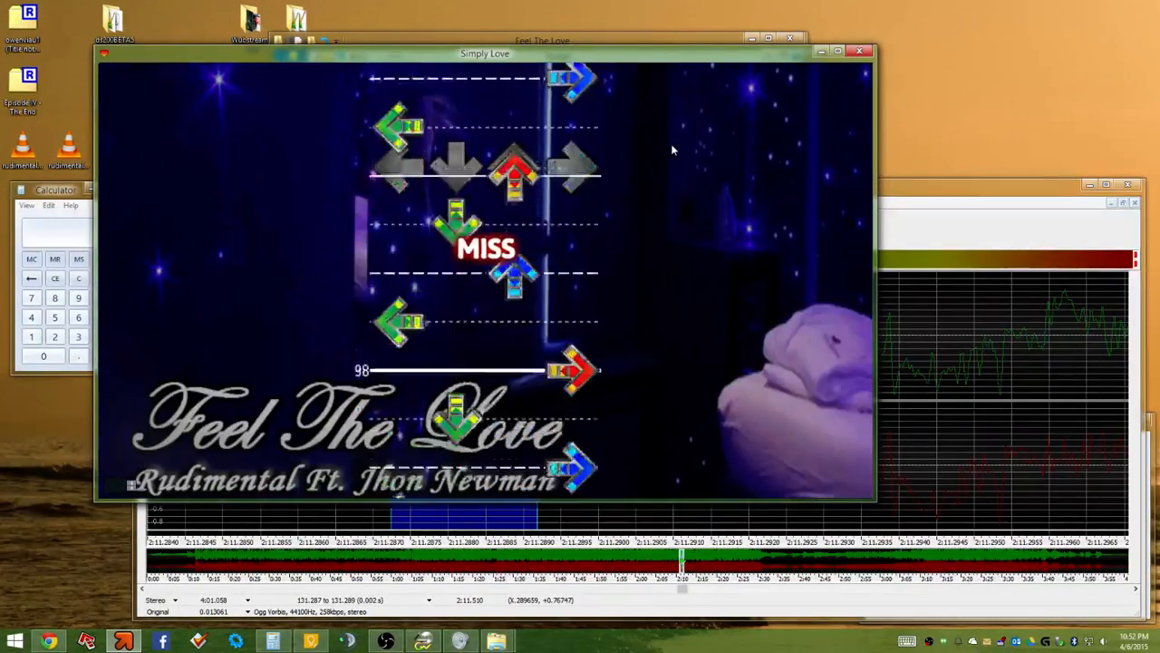
pyautogui.press('Escape')
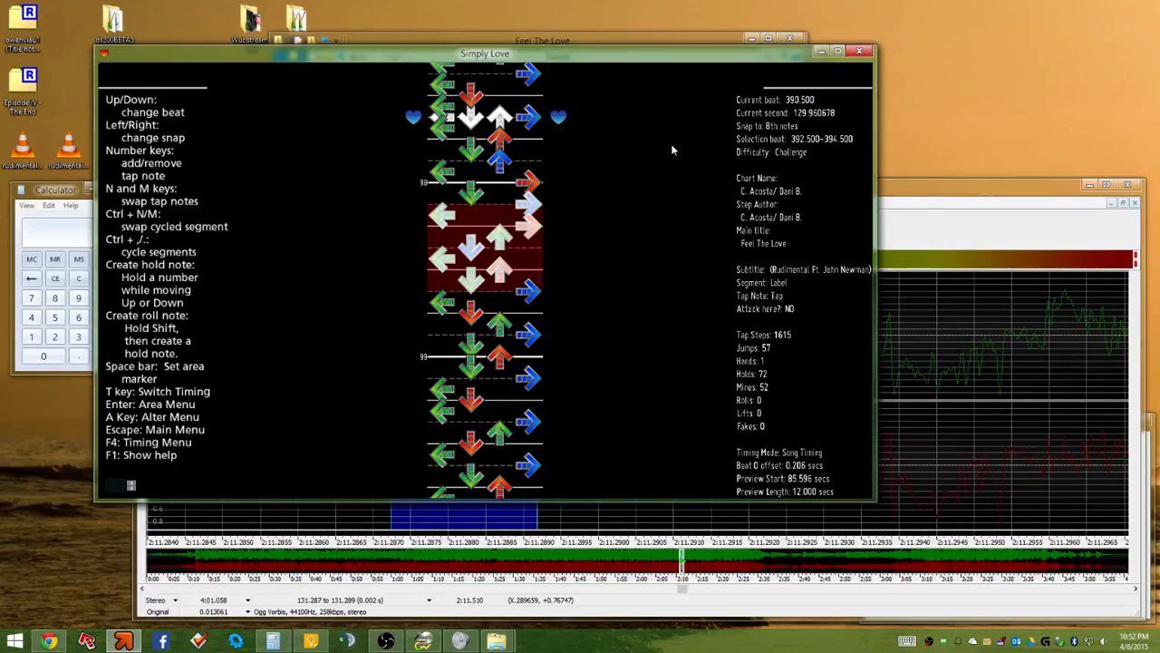
# Step through the marked chart area to its end at beat 394.5
pyautogui.press('Up')
pyautogui.press('Up')
pyautogui.press('Down')
pyautogui.press('Down')
pyautogui.press('Down')
pyautogui.press('Down')
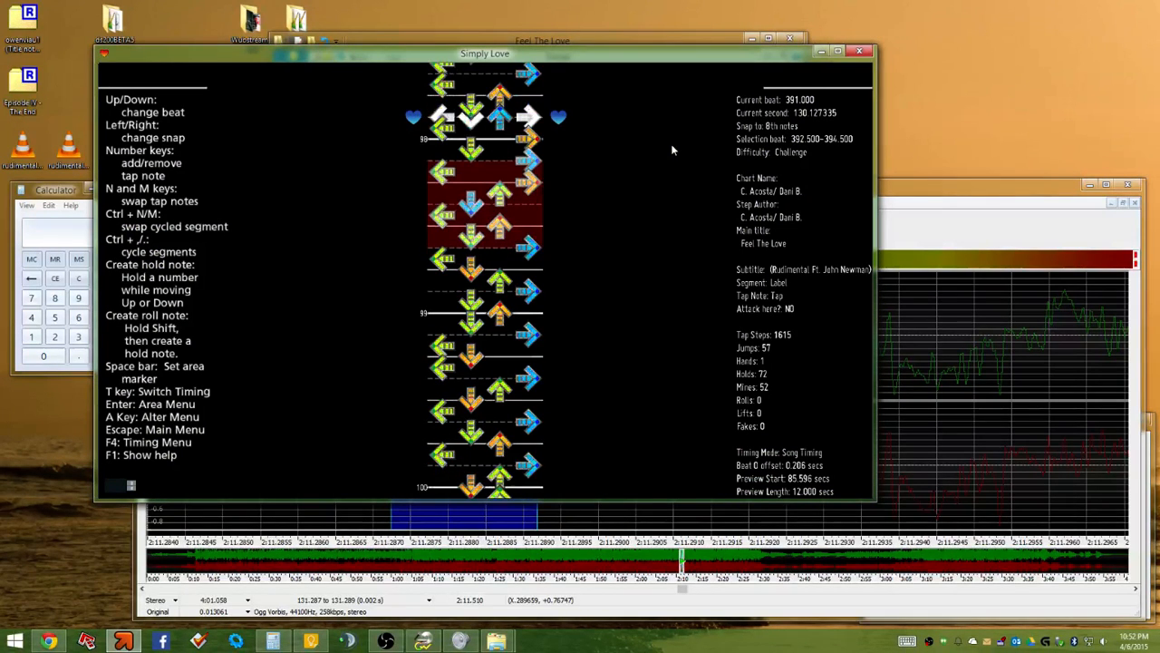
pyautogui.press('Down')
pyautogui.press('Down')
pyautogui.press('Down')
pyautogui.press('Down')
pyautogui.press('Down')
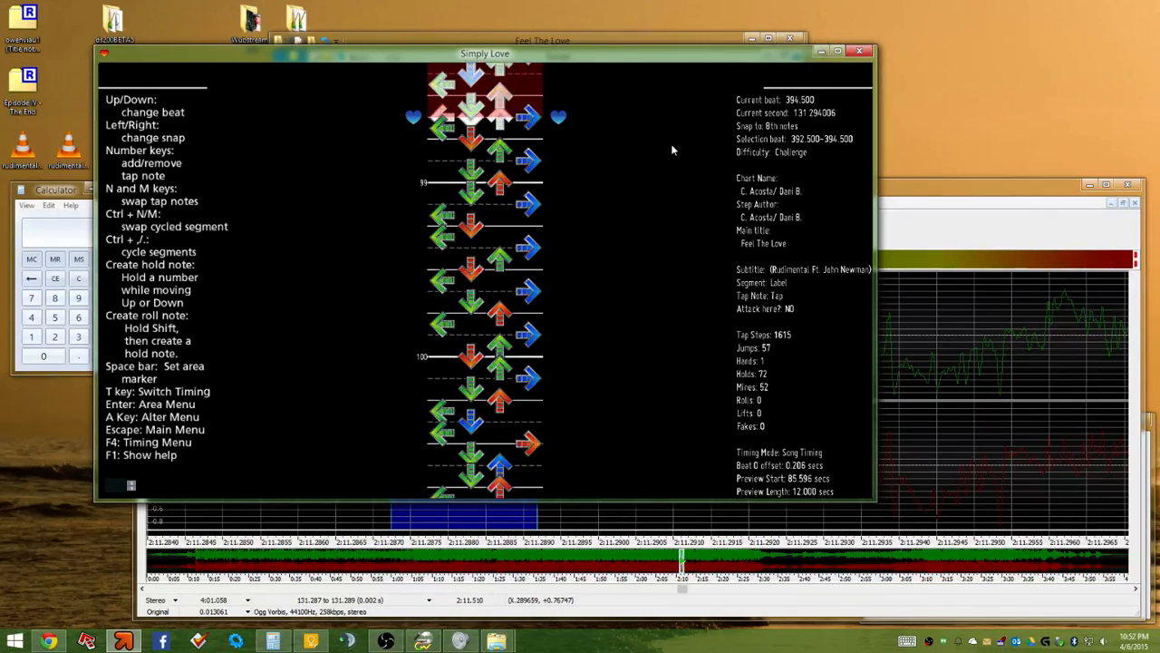
# Play back the chart section around beat 394.5 three times, returning to editing after each playback
pyautogui.press('p')
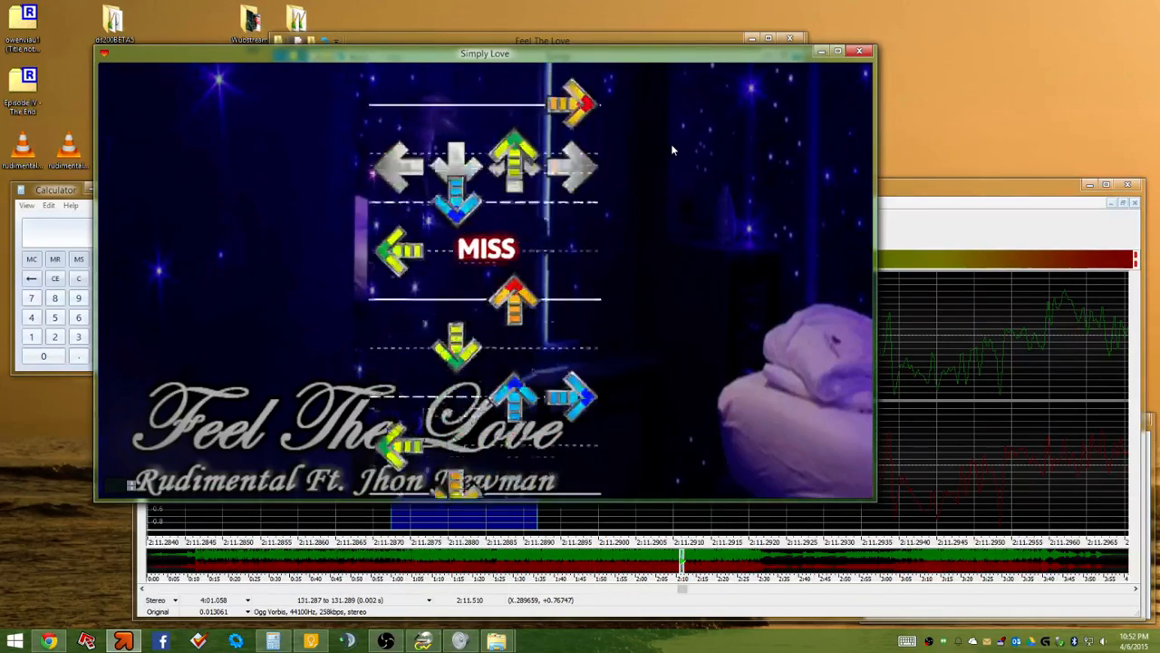
pyautogui.press('Escape')
pyautogui.press('p')
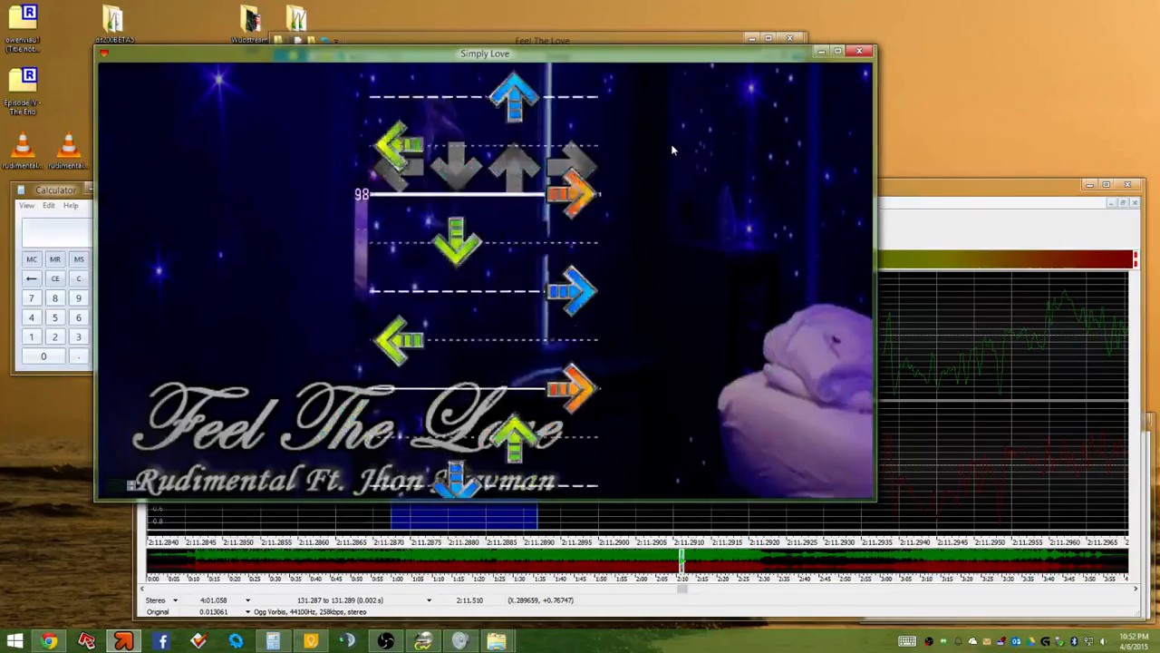
pyautogui.press('Escape')
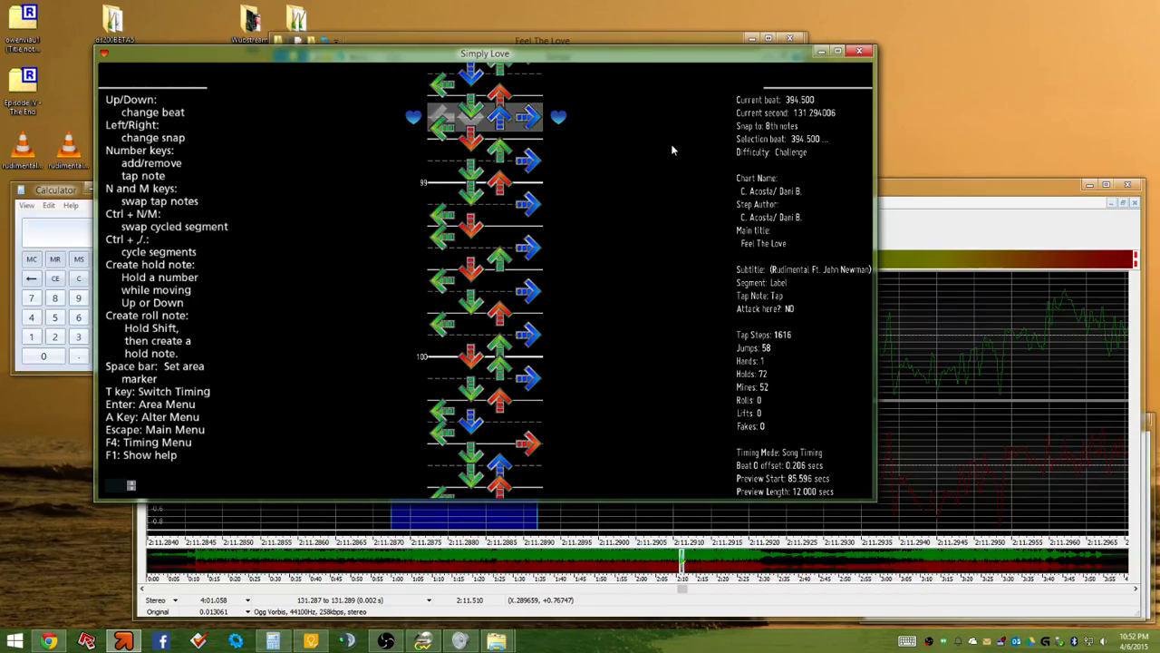
pyautogui.press('p')
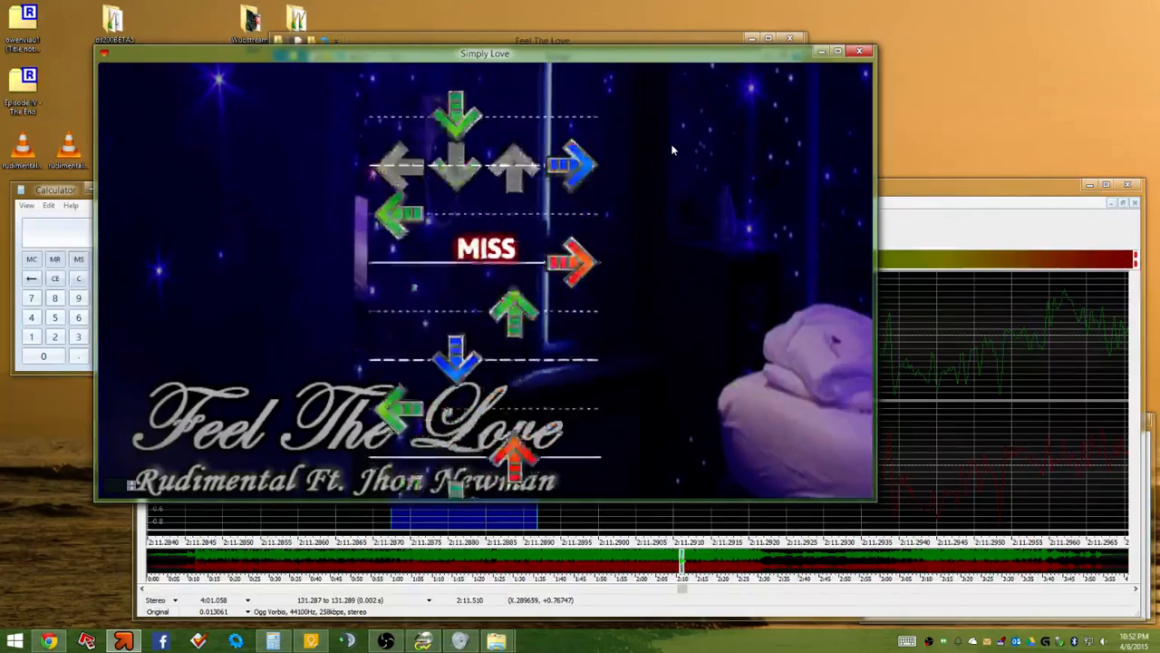
pyautogui.press('Escape')
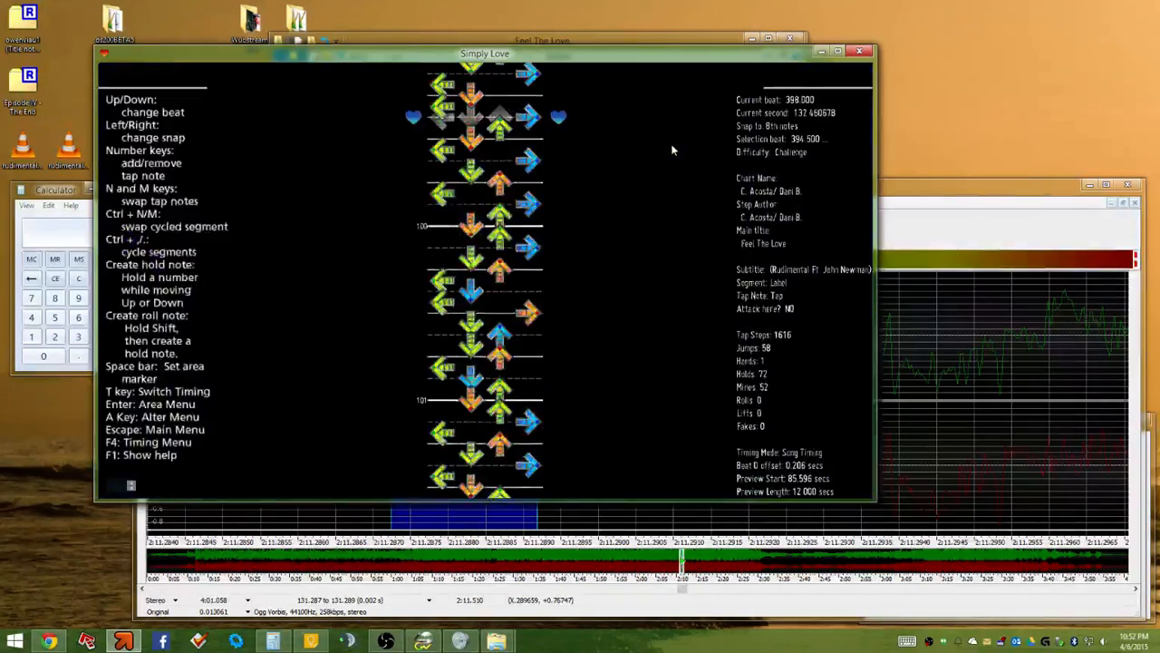
# Move back to beat 394.5 in the chart and remove the up-arrow note there
pyautogui.press('Down')
pyautogui.press('Down')
pyautogui.press('Down')
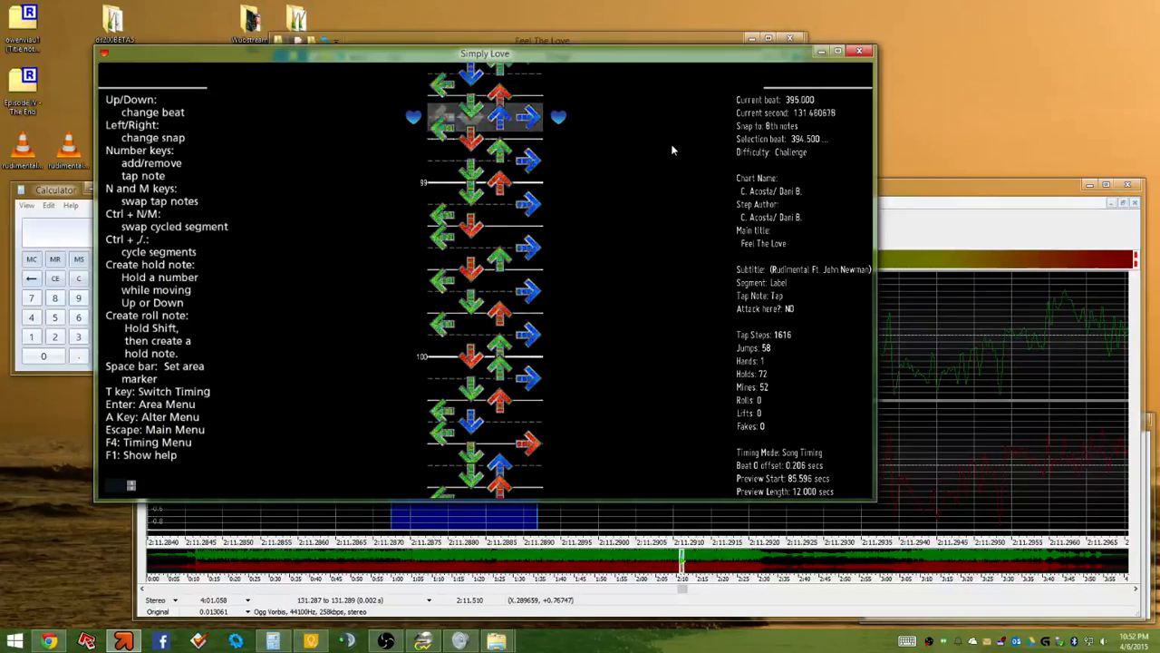
pyautogui.press('Down')
pyautogui.press('3')
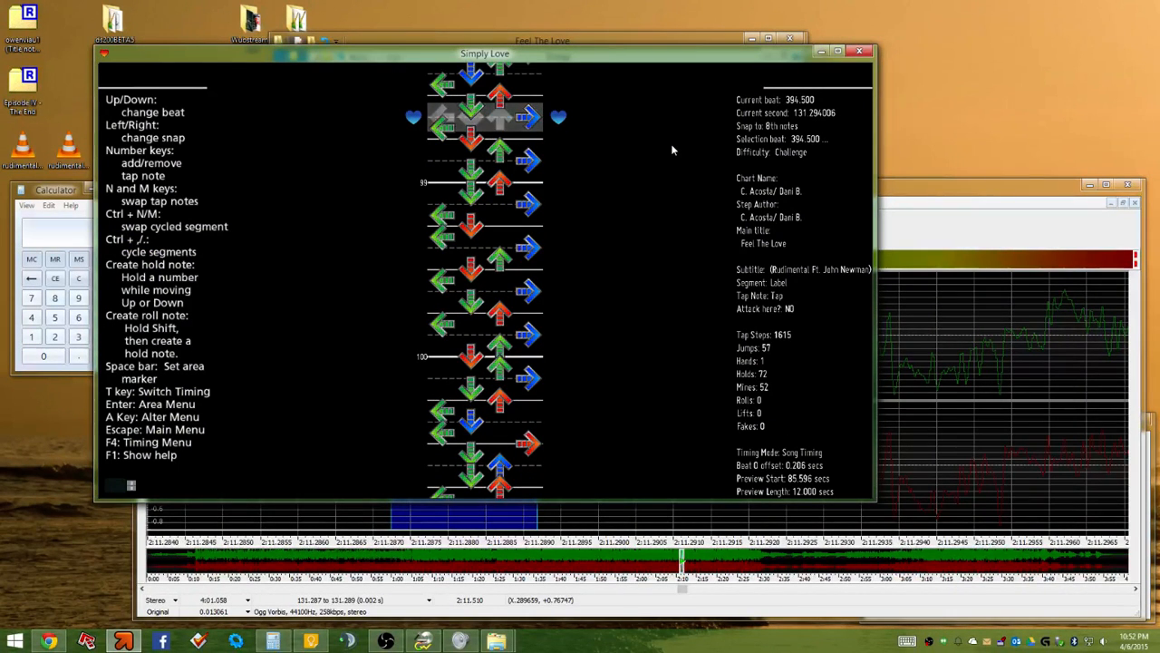
# Switch to GoldWave, select the waveform from 131.282 to 131.331 seconds and play the selection
pyautogui.click(896, 182)
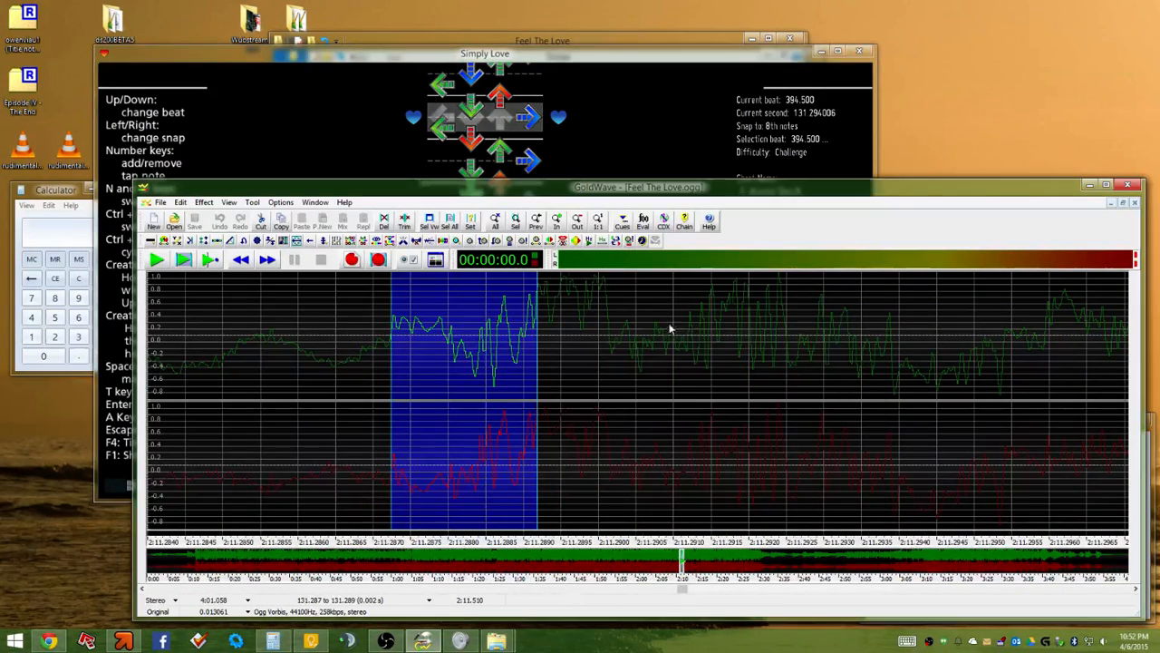
pyautogui.scroll(-3, 621, 370)
pyautogui.moveTo(544, 338); pyautogui.dragTo(752, 338)
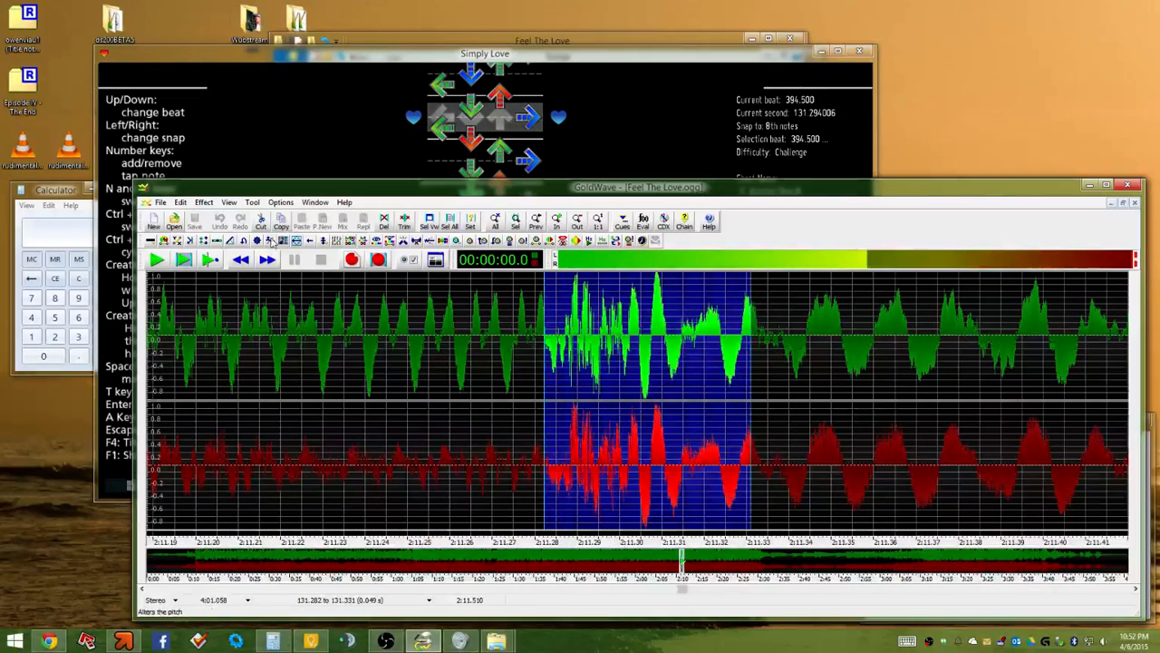
pyautogui.click(183, 260)
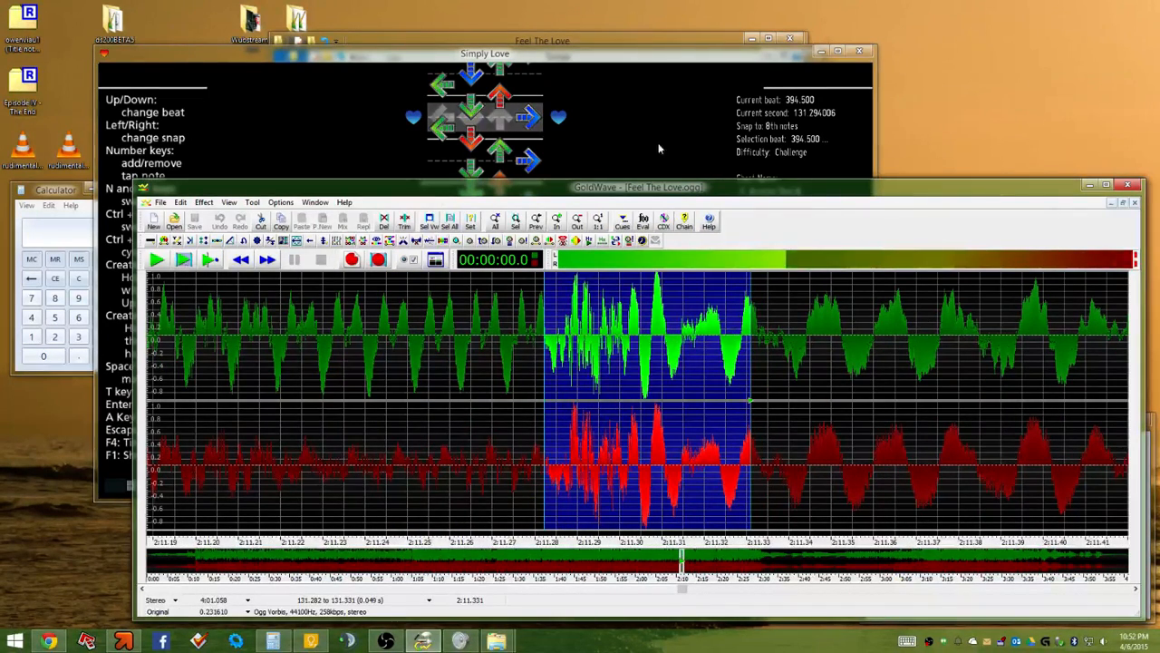
# Switch to the Simply Love step editor, put the up-arrow note back at beat 394.5 and play the chart
pyautogui.click(658, 138)
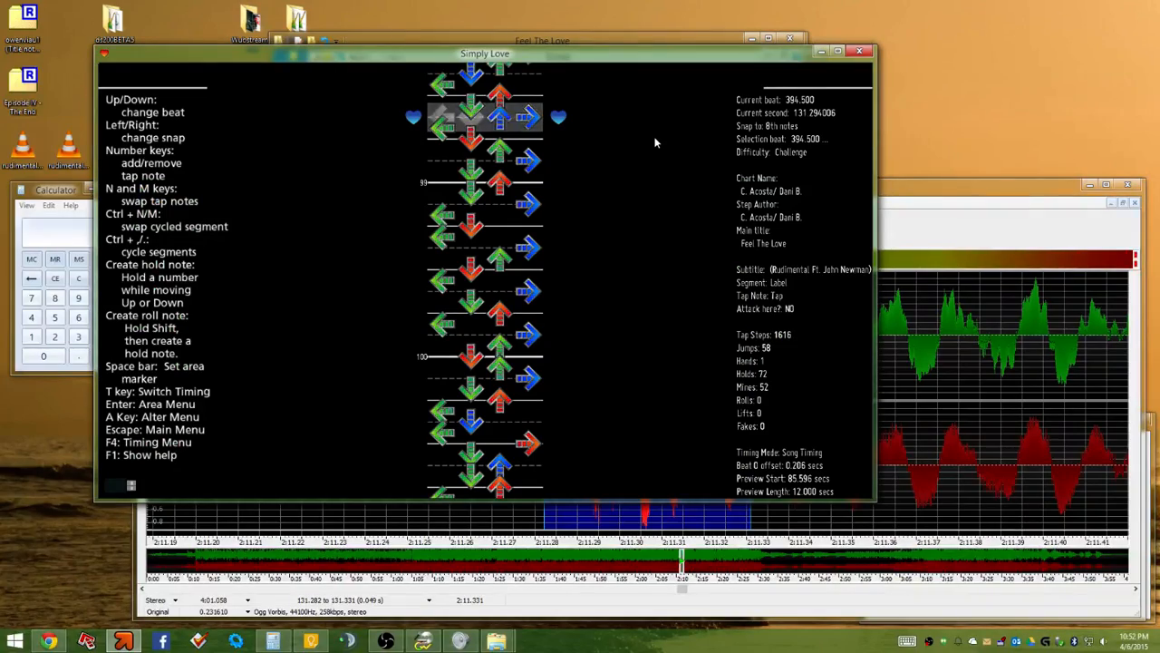
pyautogui.press('p')
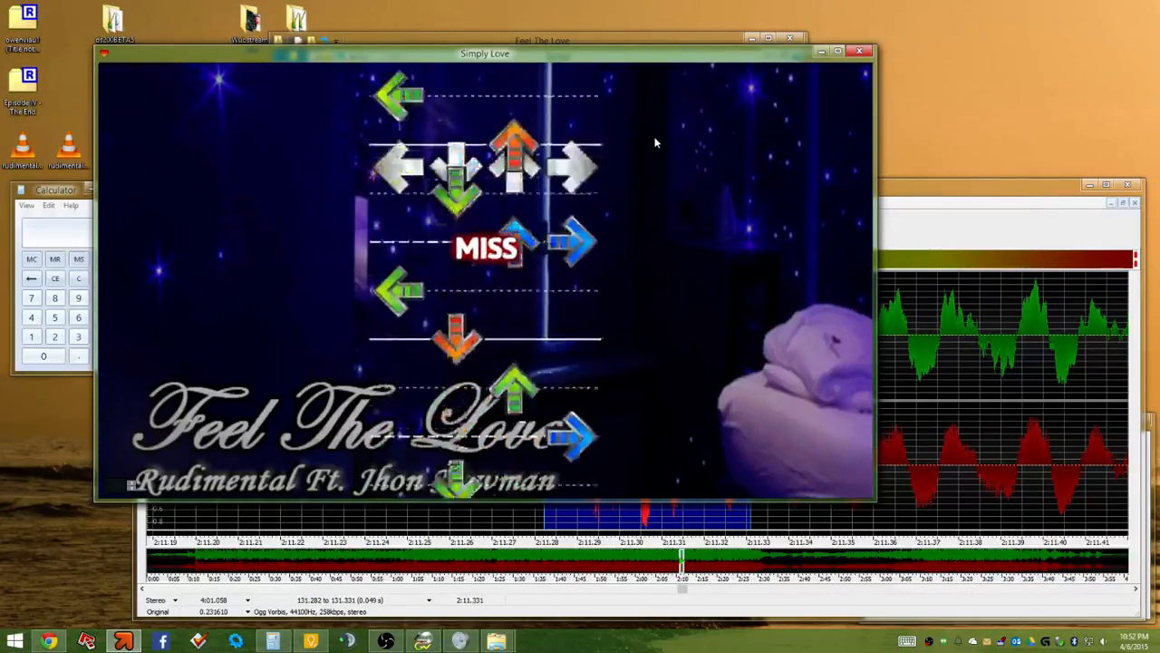
pyautogui.press('p')
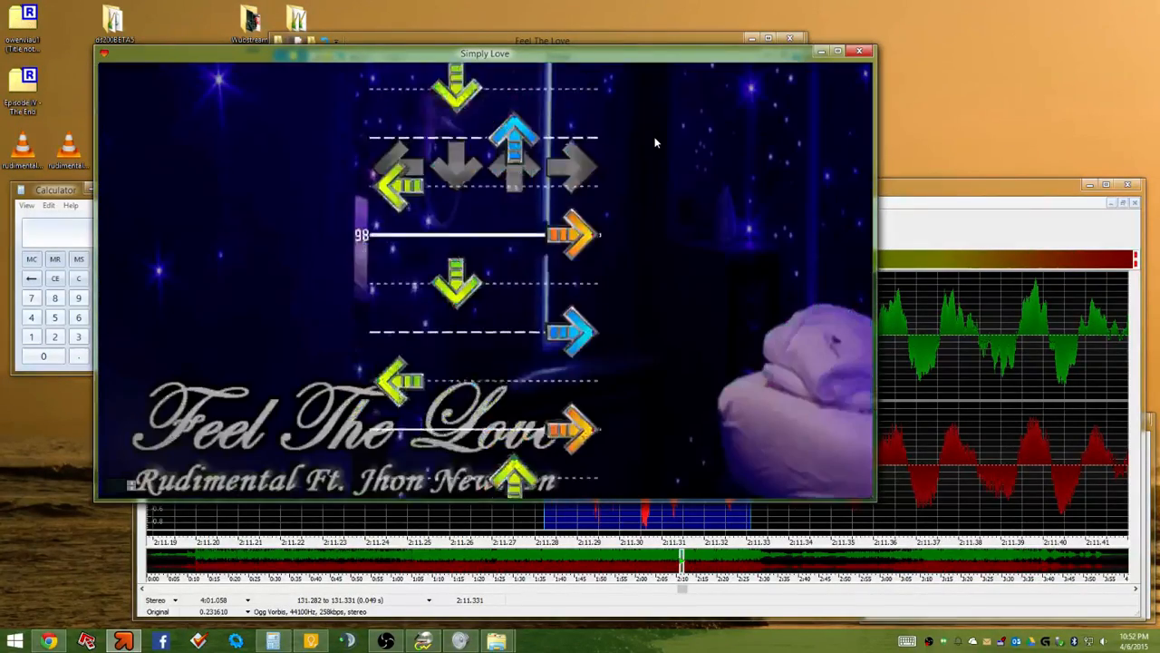
# Mark the chart area from beat 394.5 to 395.5, play it back and return to beat 394.5
pyautogui.press('Up')
pyautogui.press('Up')
pyautogui.press('Up')
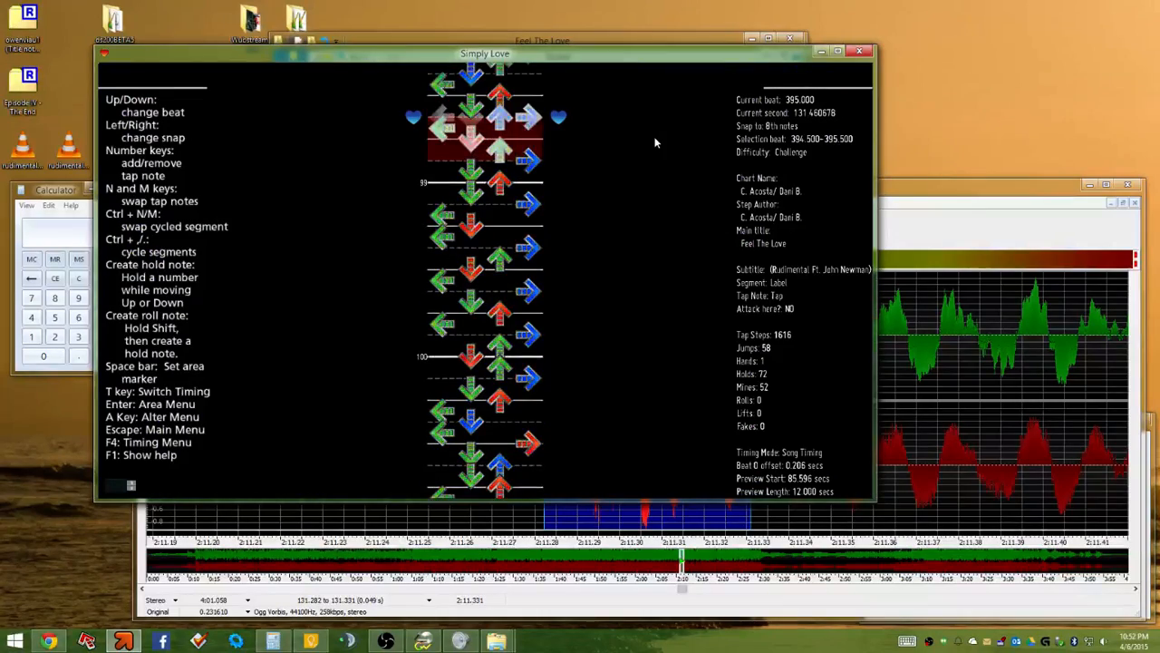
pyautogui.press('p')
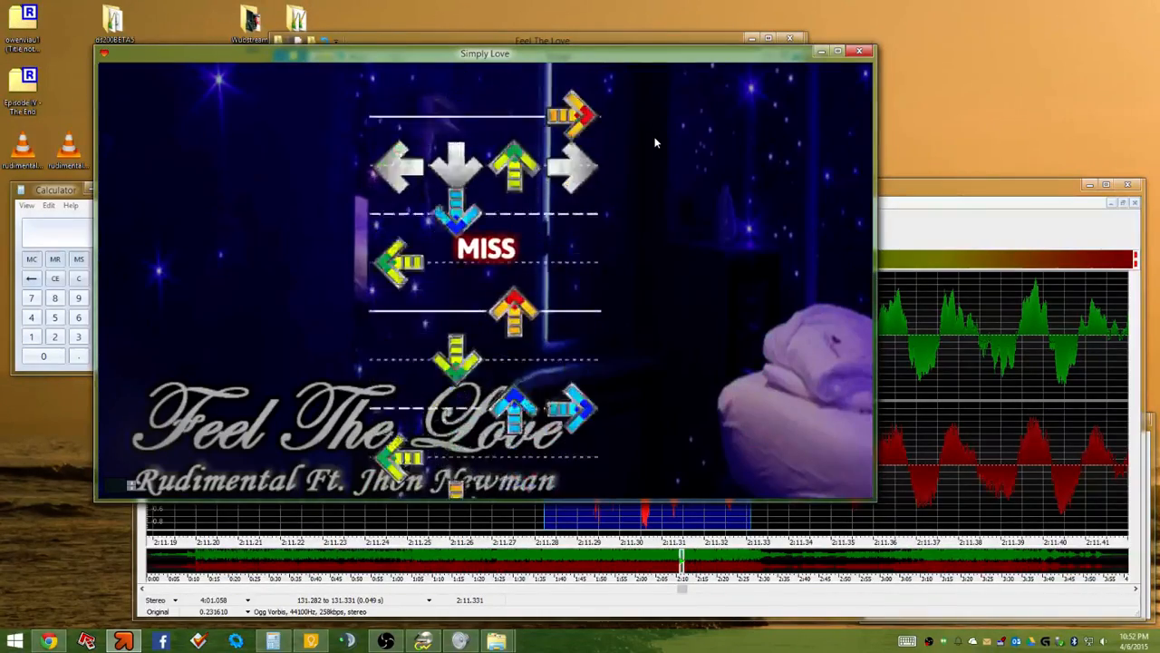
pyautogui.hotkey('shift', 'Down')
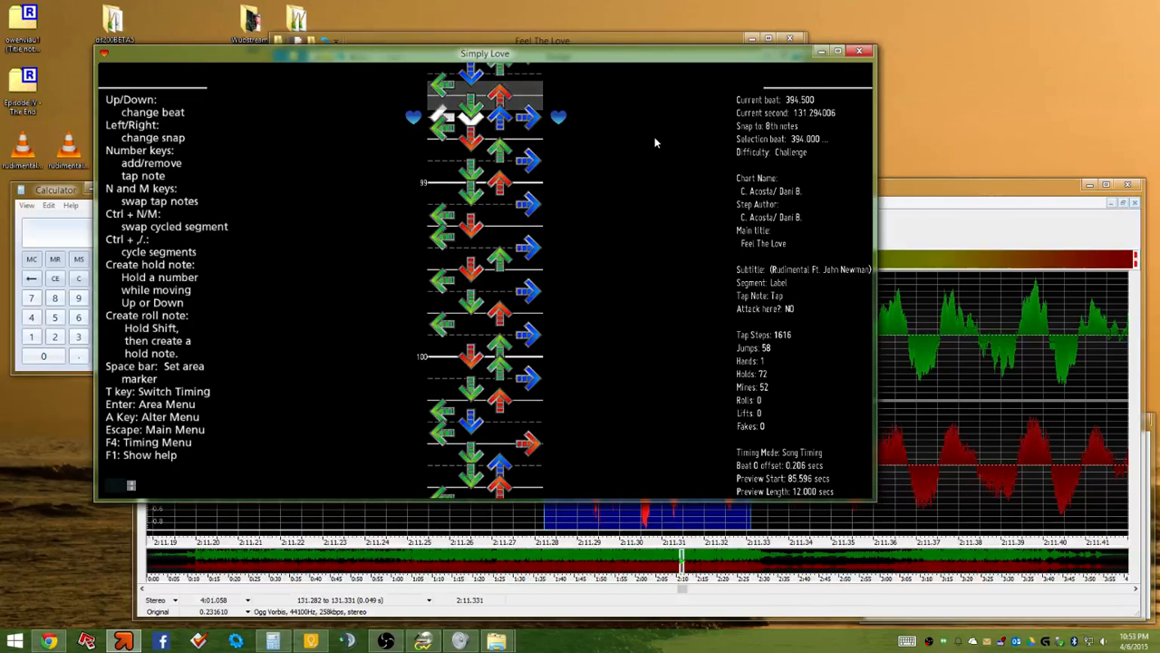
# Switch to Calculator, enter the chart's beat time 131.294 and begin subtracting 131 with its decimals left open
pyautogui.click(59, 189)
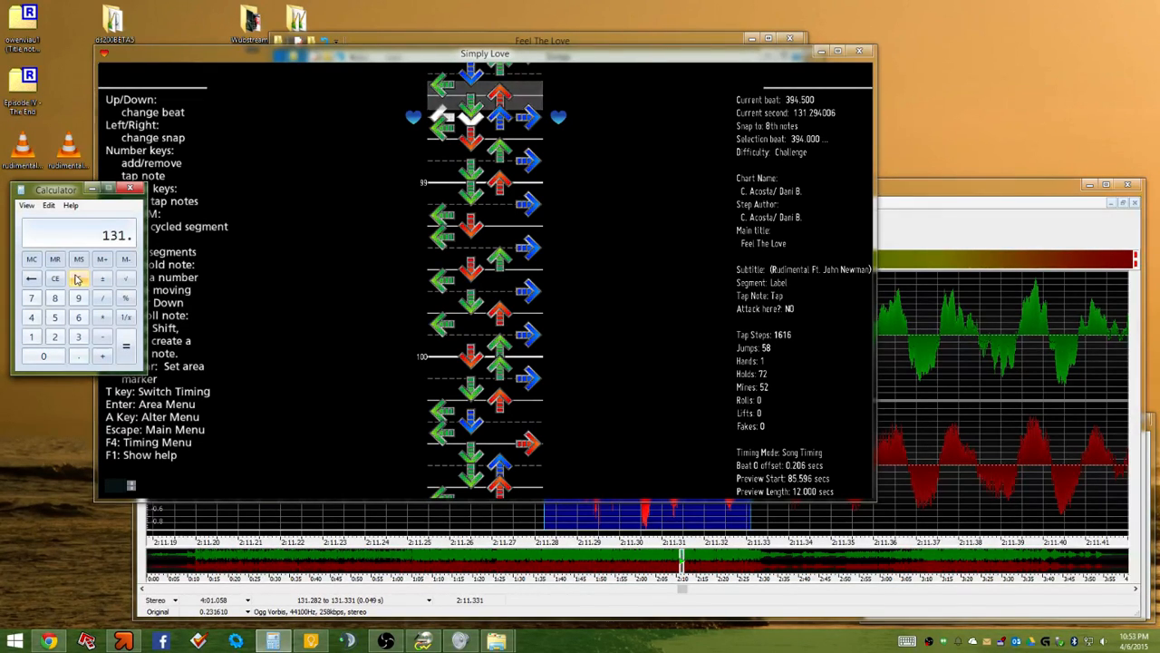
pyautogui.write('294')
pyautogui.press('BackSpace')
pyautogui.press('BackSpace')
pyautogui.press('BackSpace')
# Select the GoldWave waveform from 131.287 to 131.290 seconds, then bring Simply Love and Calculator forward for comparison
pyautogui.click(949, 197)
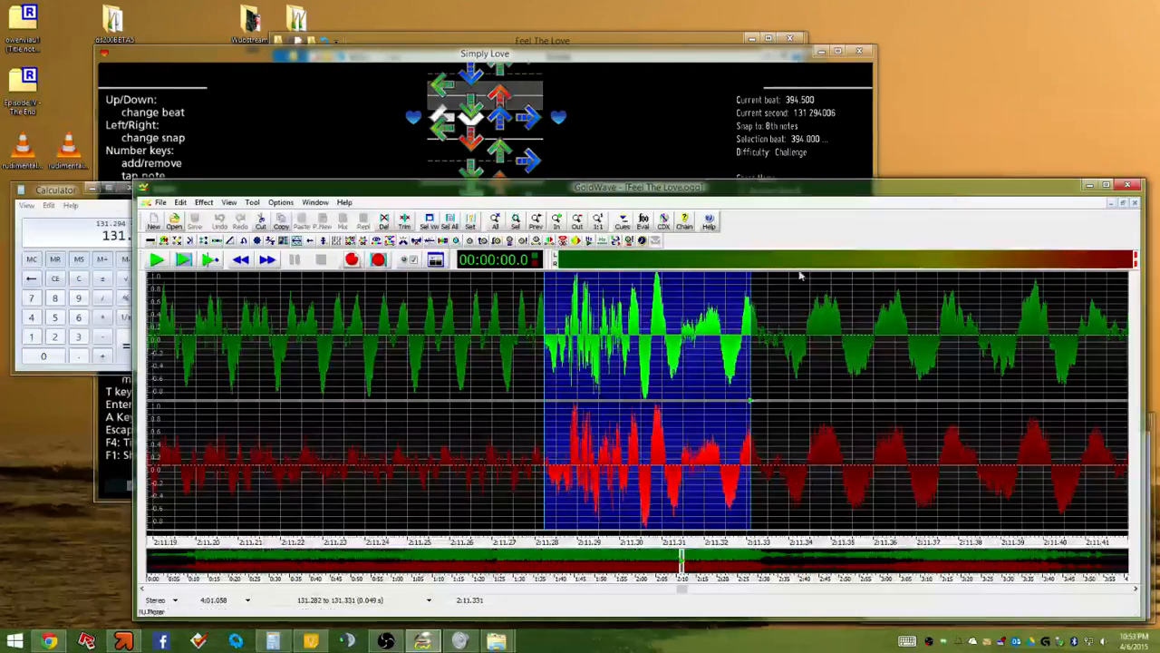
pyautogui.scroll(2, 571, 328)
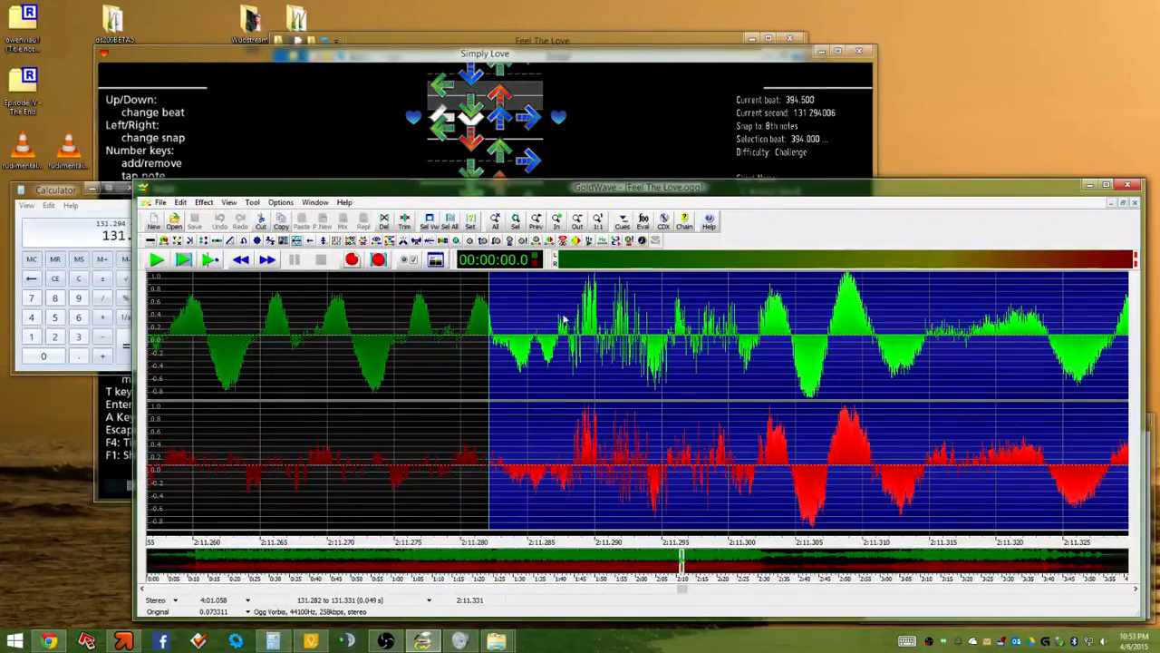
pyautogui.moveTo(556, 326); pyautogui.dragTo(588, 311)
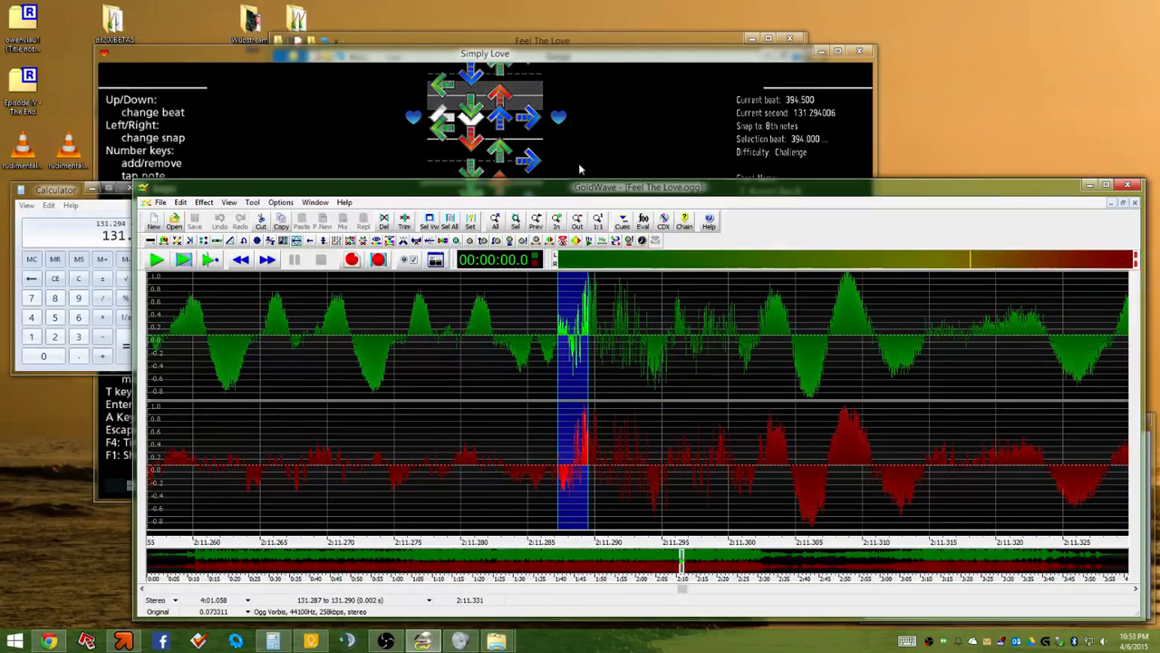
pyautogui.click(608, 58)
pyautogui.click(74, 189)
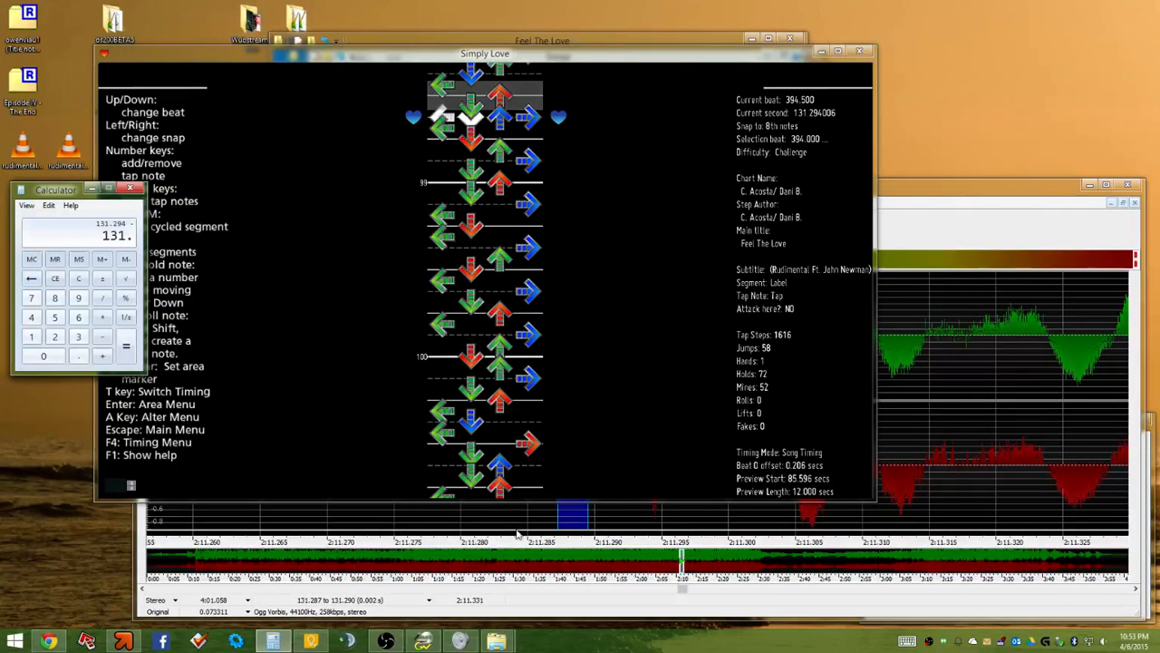
# Move the start of the GoldWave selection to 131.289 seconds and return to Calculator
pyautogui.click(671, 614)
pyautogui.scroll(2, 544, 313)
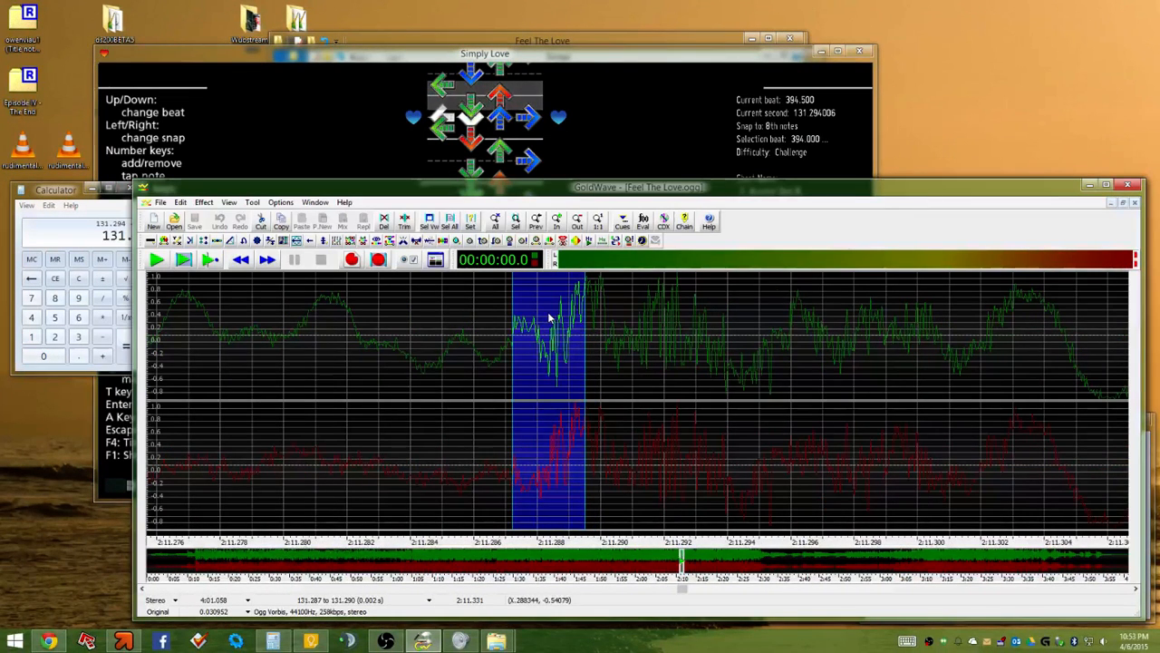
pyautogui.click(562, 315)
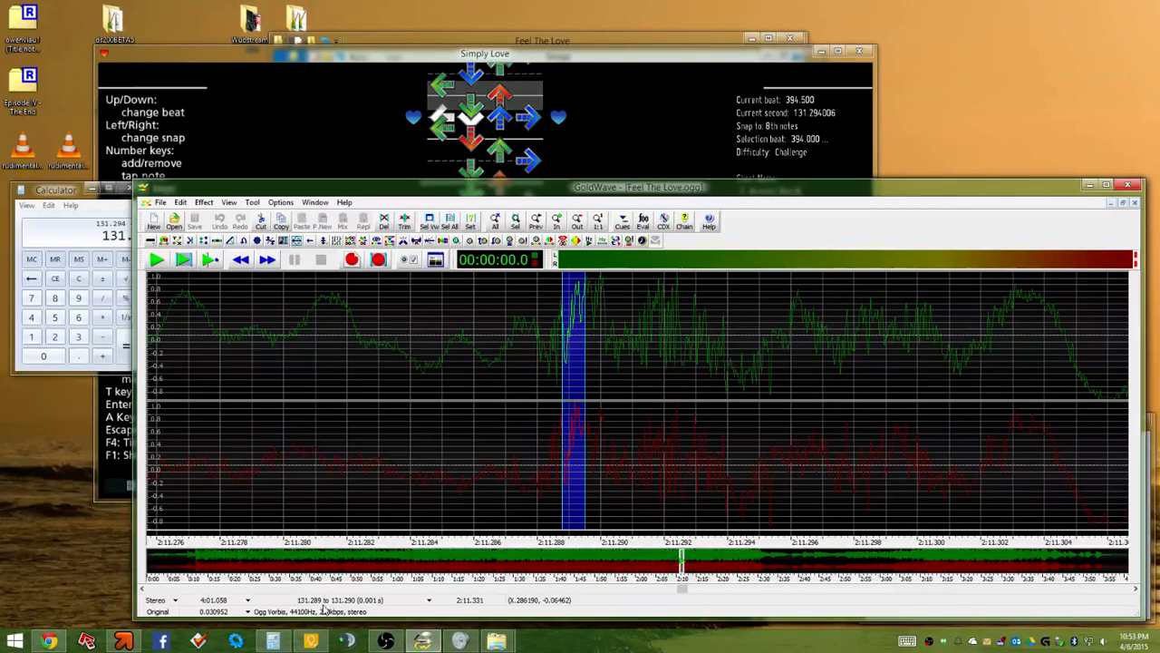
pyautogui.click(72, 191)
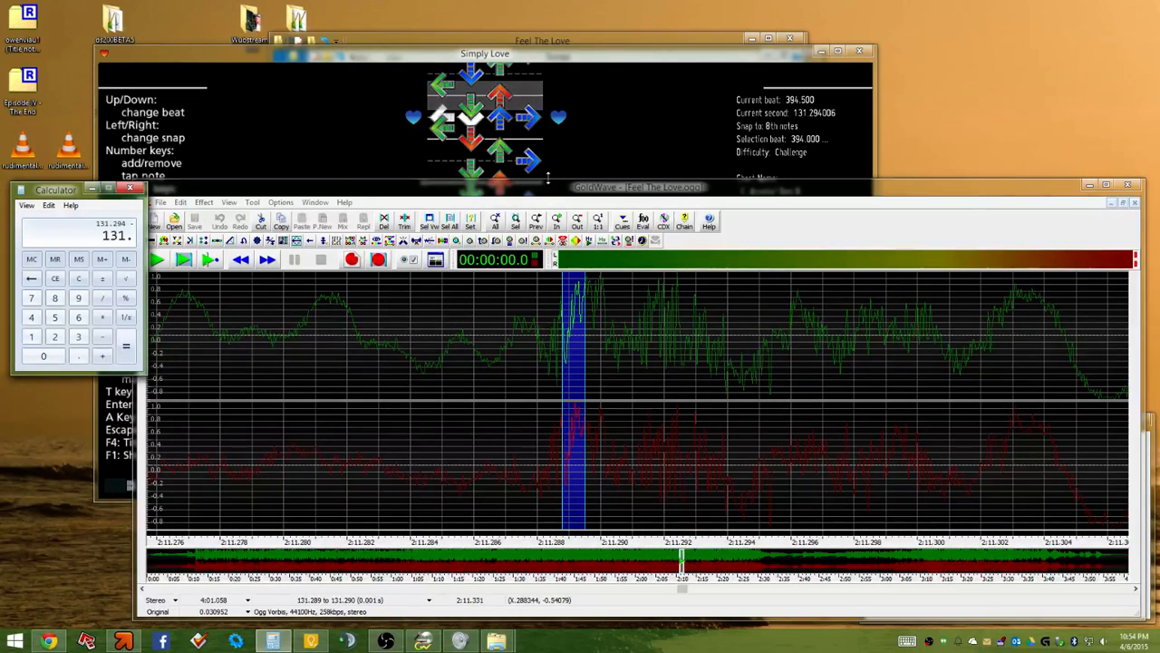
# Switch to the Simply Love step editor and scan the chart back to about beat 375 and forward to beat 392.5
pyautogui.click(549, 136)
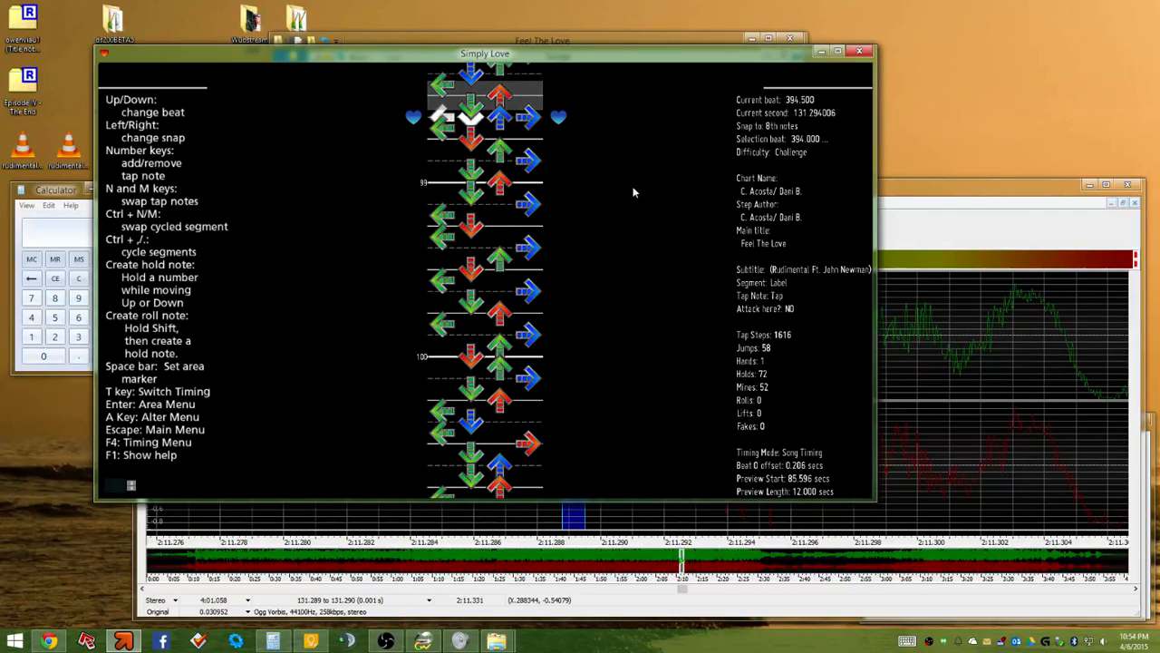
pyautogui.press('pageup')
pyautogui.press('pageup')
pyautogui.press('pageup')
pyautogui.press('pageup')
pyautogui.press('pageup')
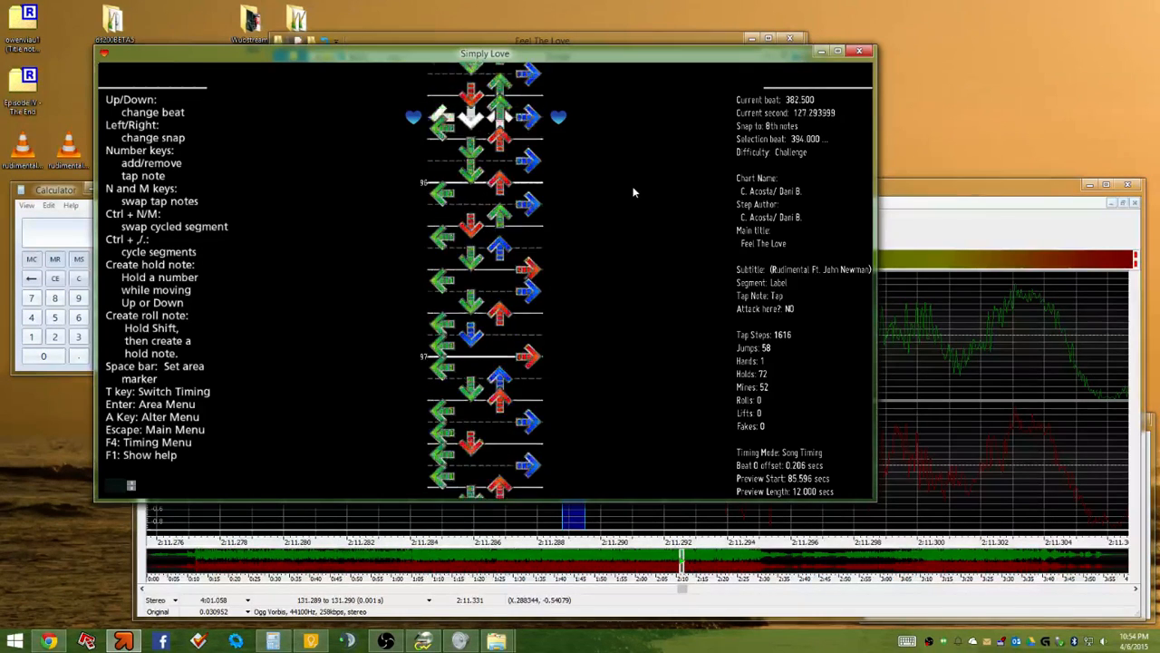
pyautogui.press('Down')
pyautogui.press('Down')
pyautogui.press('pagedown')
pyautogui.press('pagedown')
pyautogui.press('pagedown')
pyautogui.press('pagedown')
pyautogui.press('pagedown')
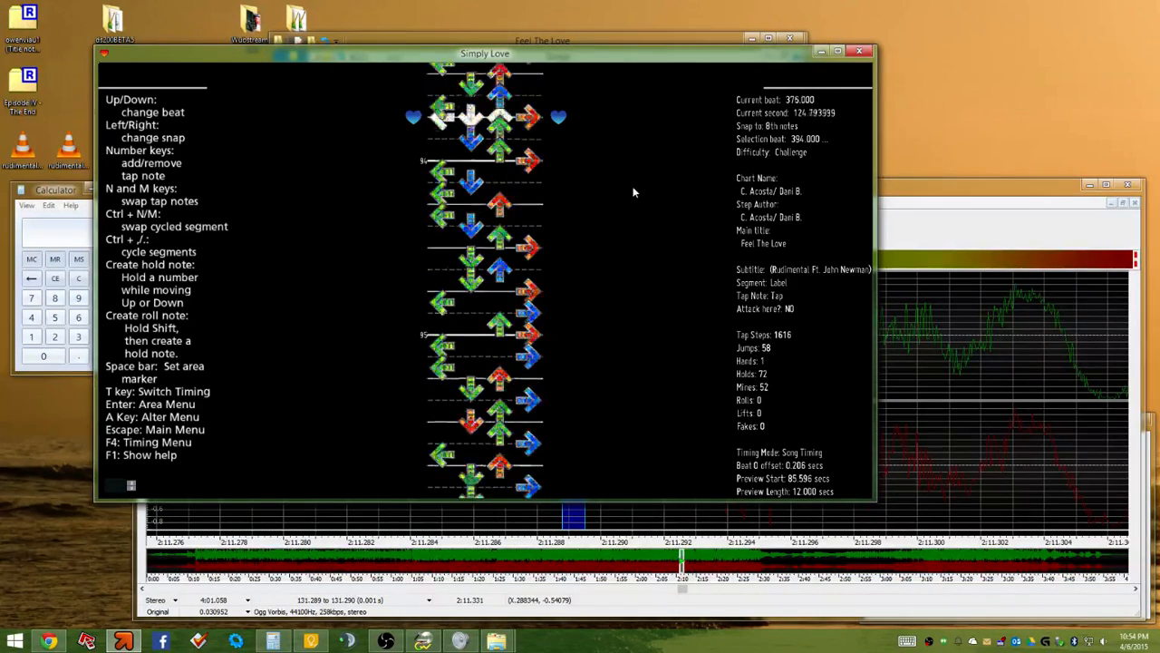
pyautogui.press('Down')
pyautogui.press('Down')
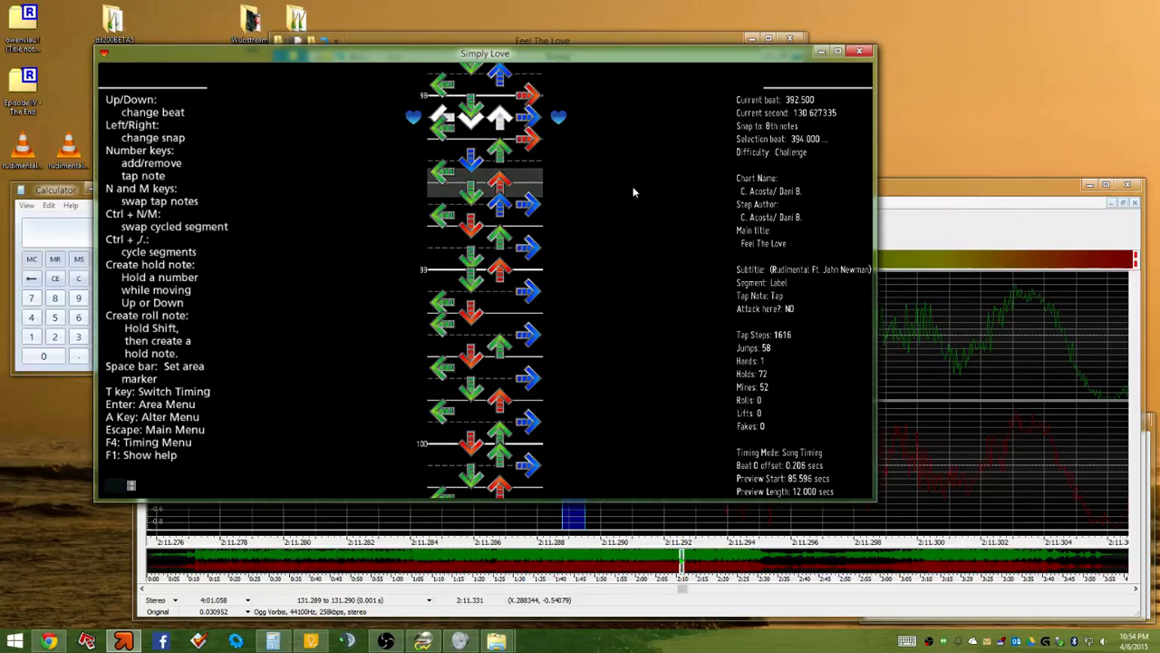
# Move to beat 396.5 in the chart and tighten the spacing of the displayed beats
pyautogui.press('pagedown')
pyautogui.hotkey('ctrl', 'Up')
pyautogui.hotkey('ctrl', 'Down')
pyautogui.hotkey('ctrl', 'Down')
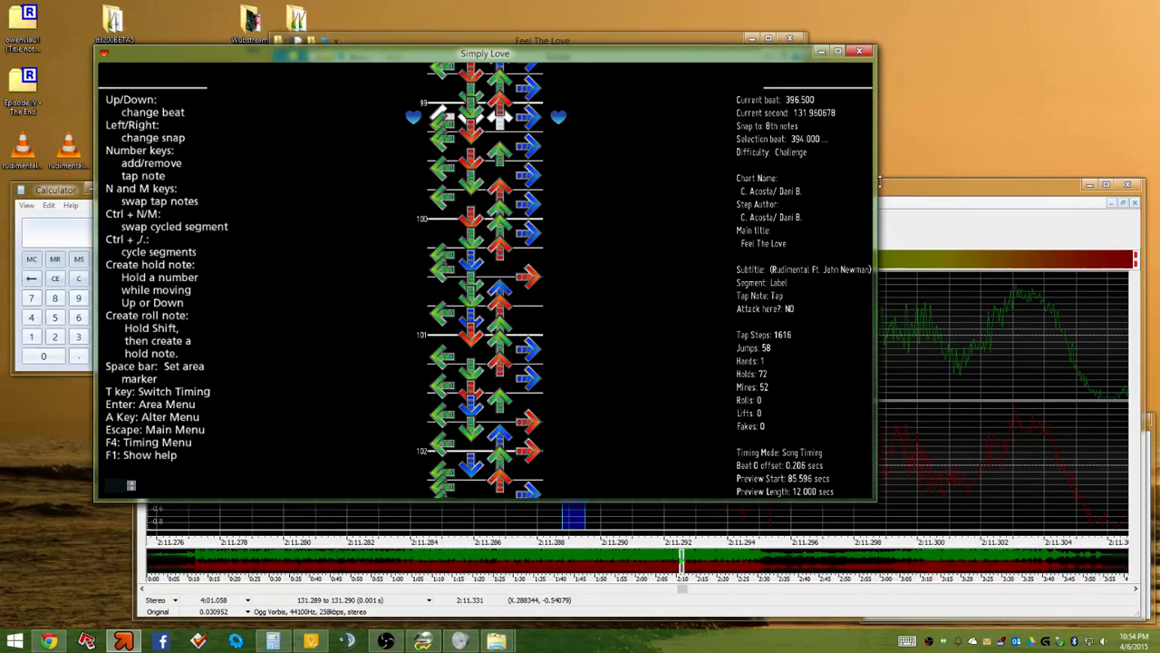
# Switch to GoldWave and select the waveform from 118.230 to 142.612 seconds
pyautogui.click(899, 190)
pyautogui.scroll(-6, 480, 375)
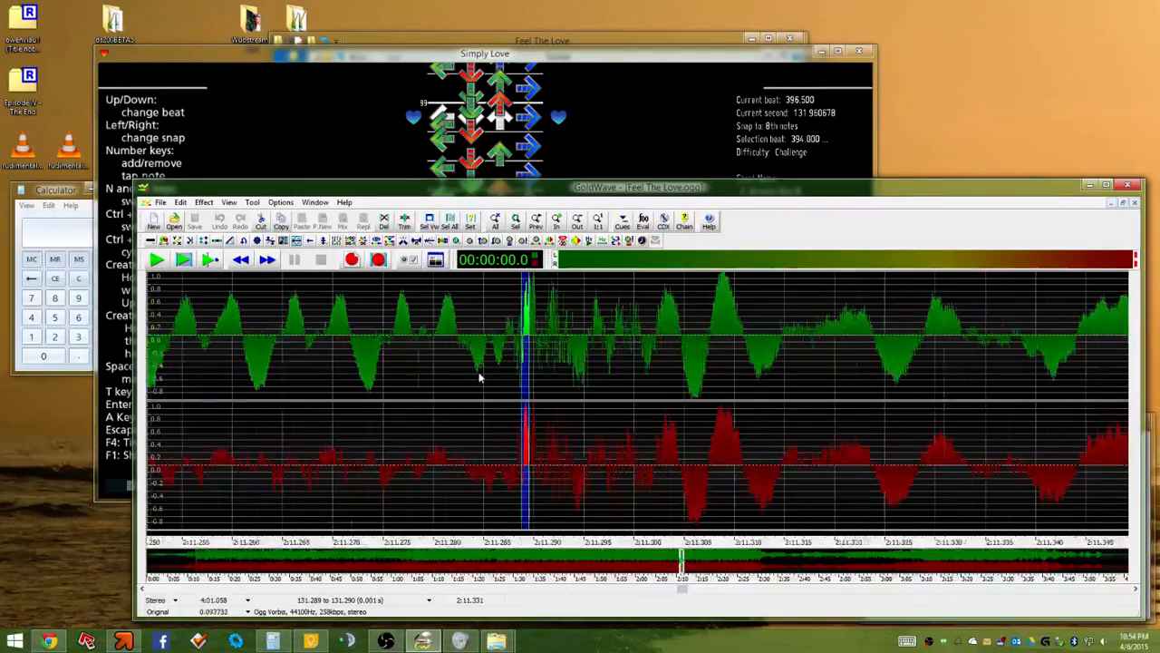
pyautogui.scroll(-4, 480, 375)
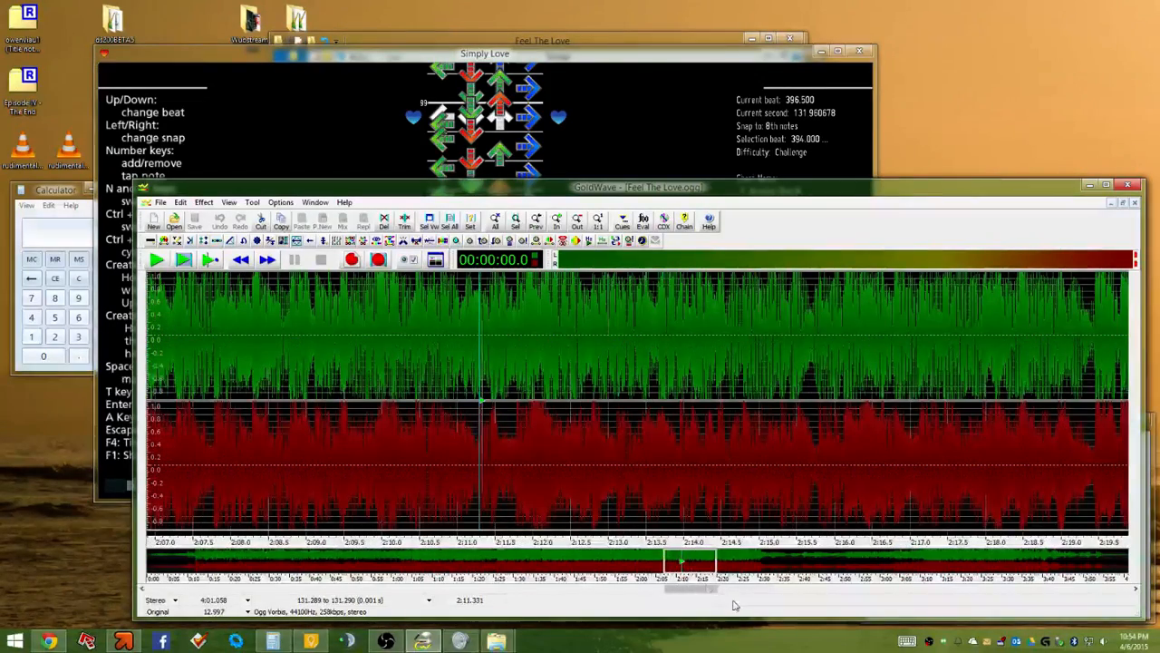
pyautogui.scroll(-4, 469, 375)
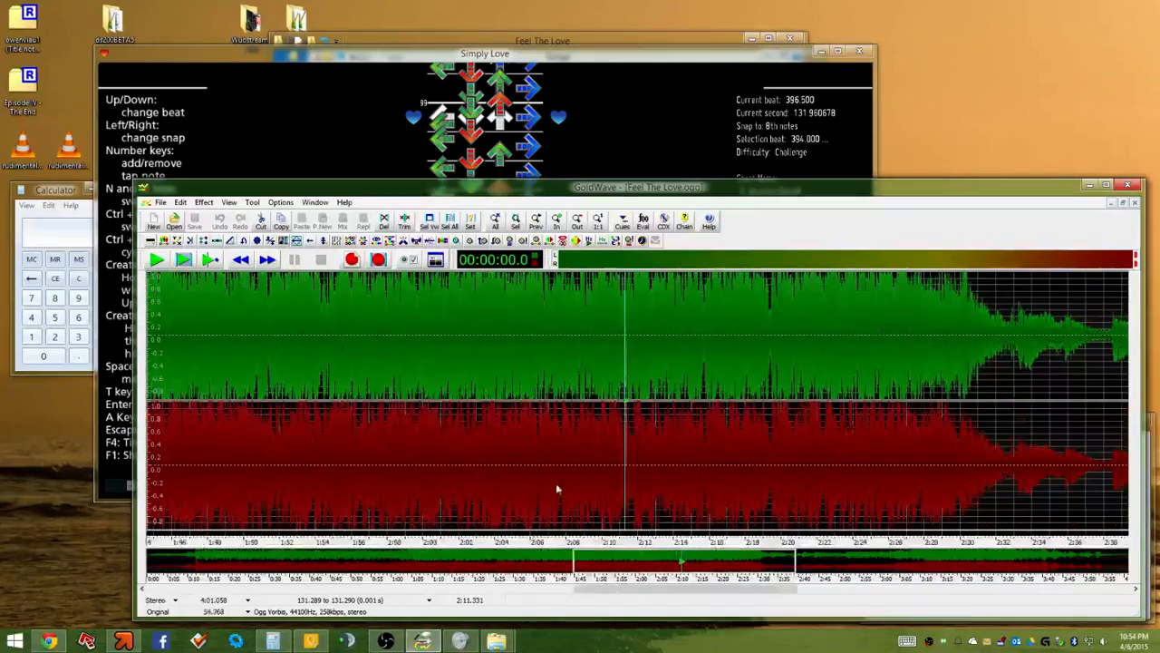
pyautogui.moveTo(477, 372); pyautogui.dragTo(662, 372)
# Examine the waveform around 2:01 to 2:03 up close for beat onsets
pyautogui.scroll(6, 274, 328)
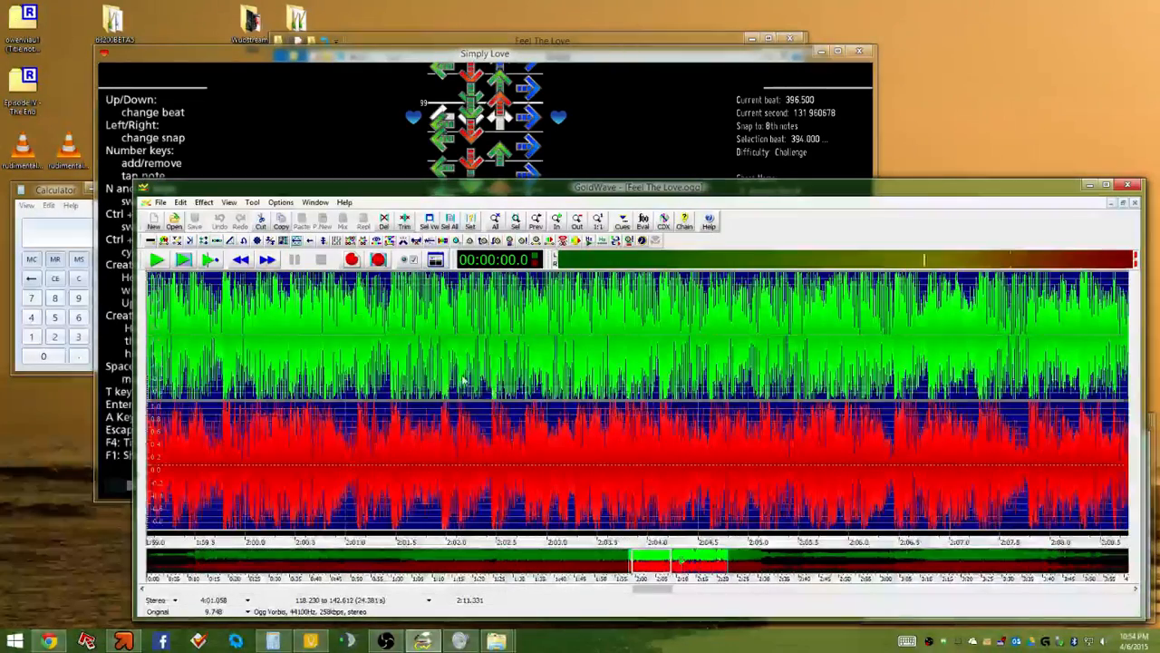
pyautogui.scroll(5, 536, 352)
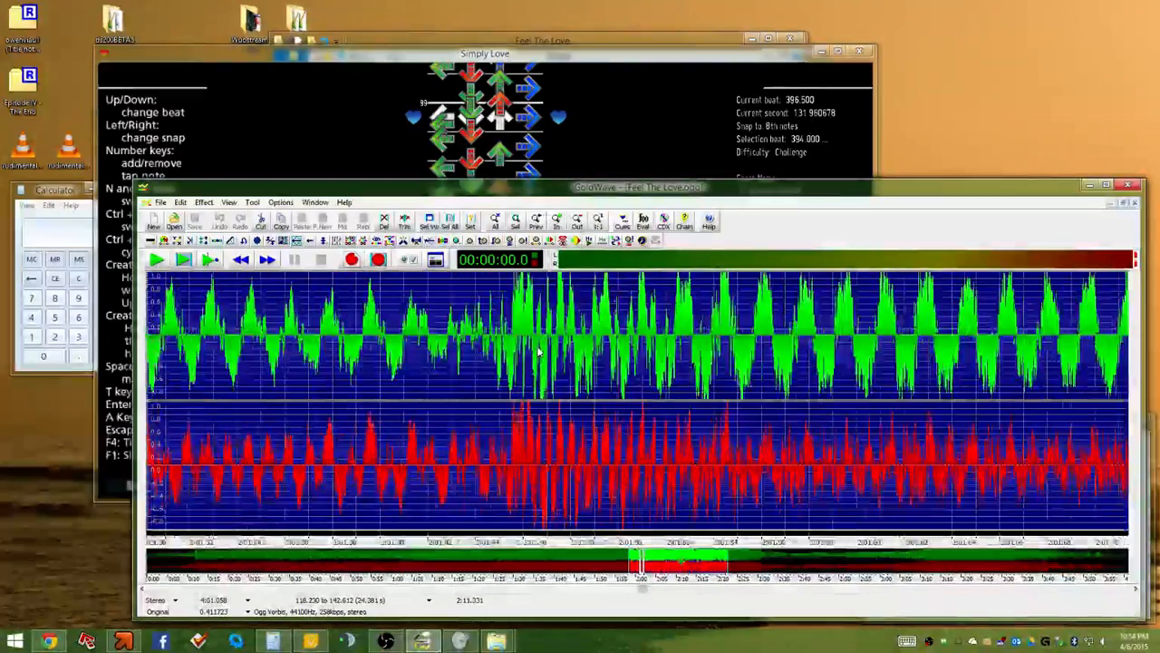
pyautogui.scroll(4, 537, 352)
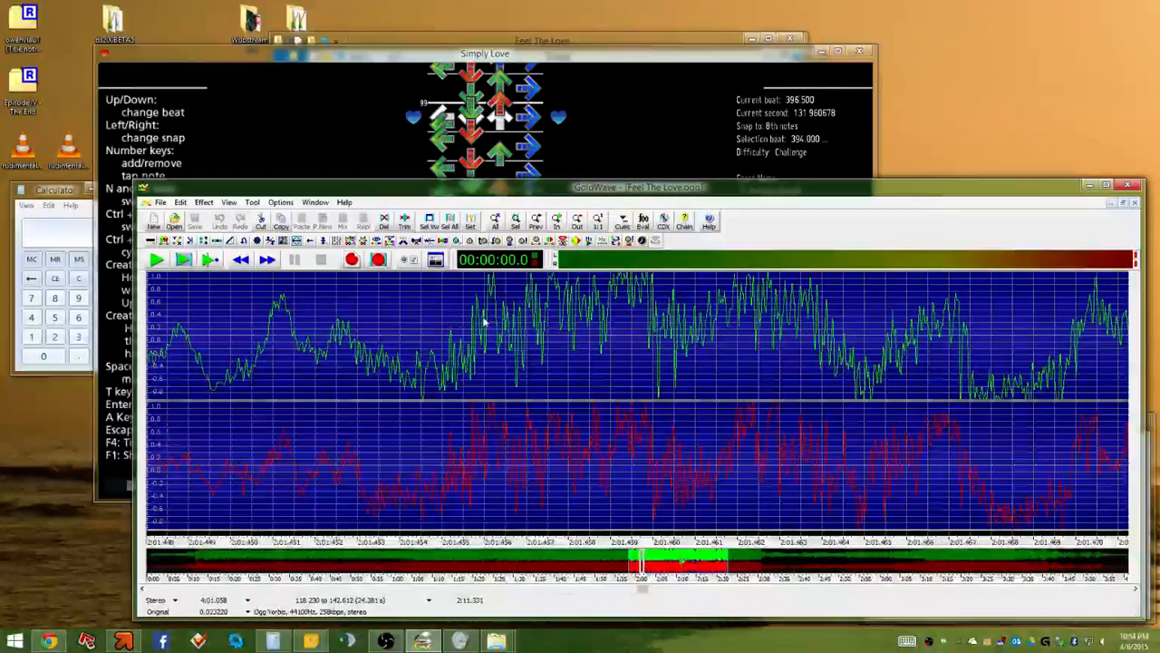
pyautogui.scroll(-7, 474, 331)
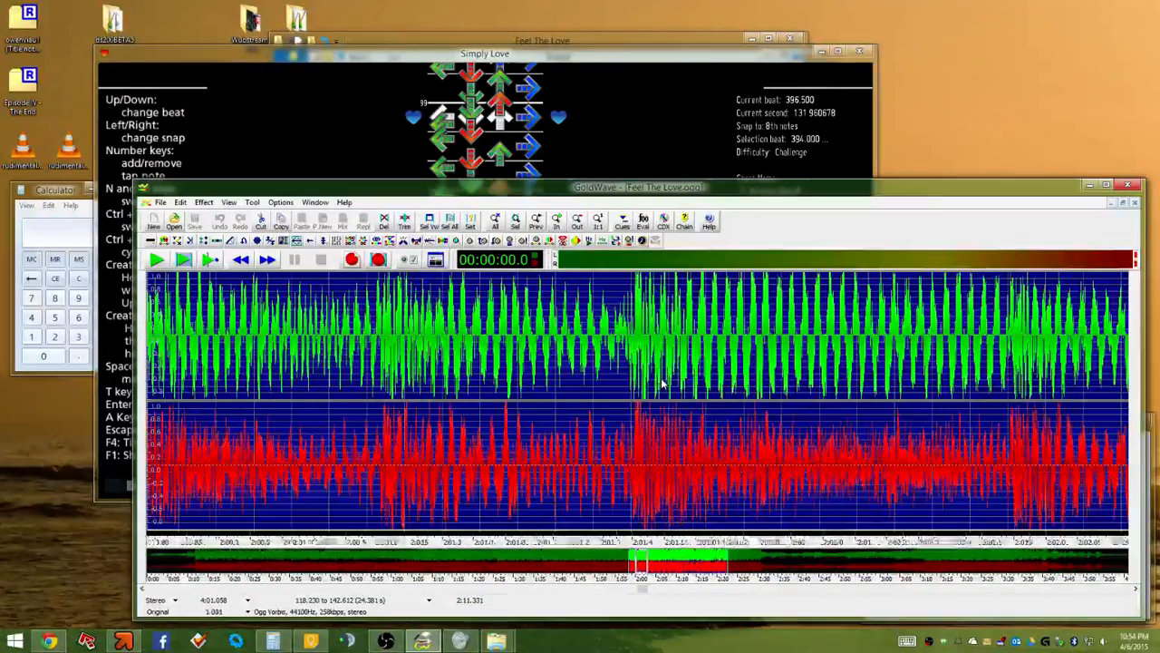
pyautogui.scroll(3, 824, 352)
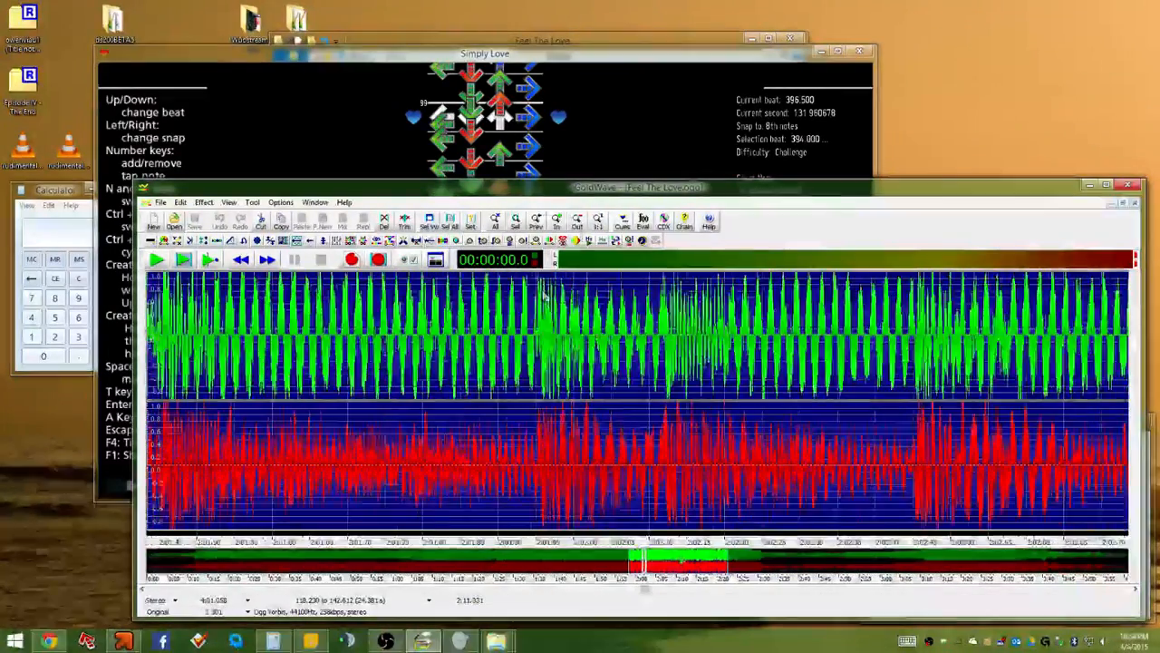
pyautogui.scroll(4, 507, 308)
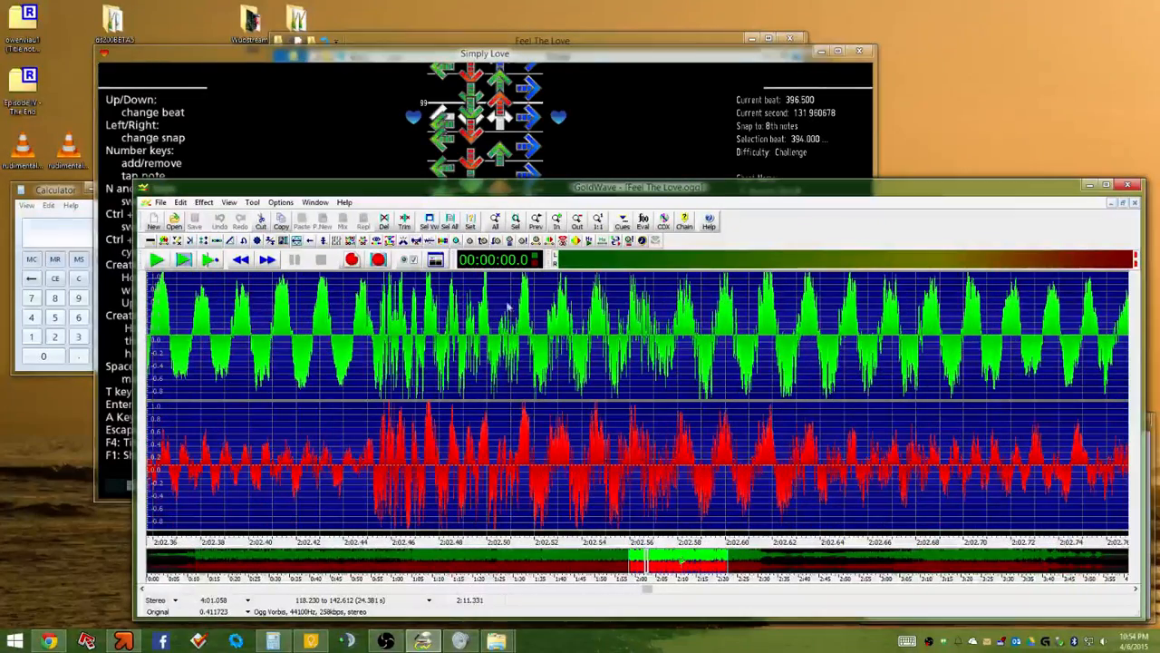
pyautogui.scroll(-4, 614, 410)
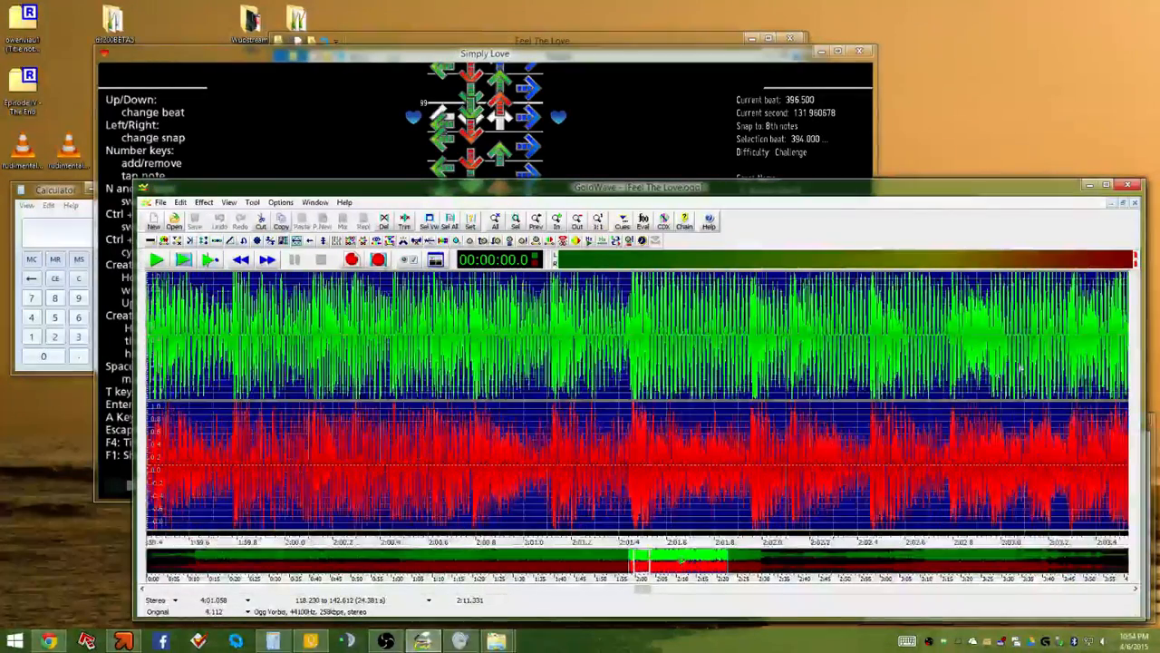
pyautogui.scroll(3, 805, 313)
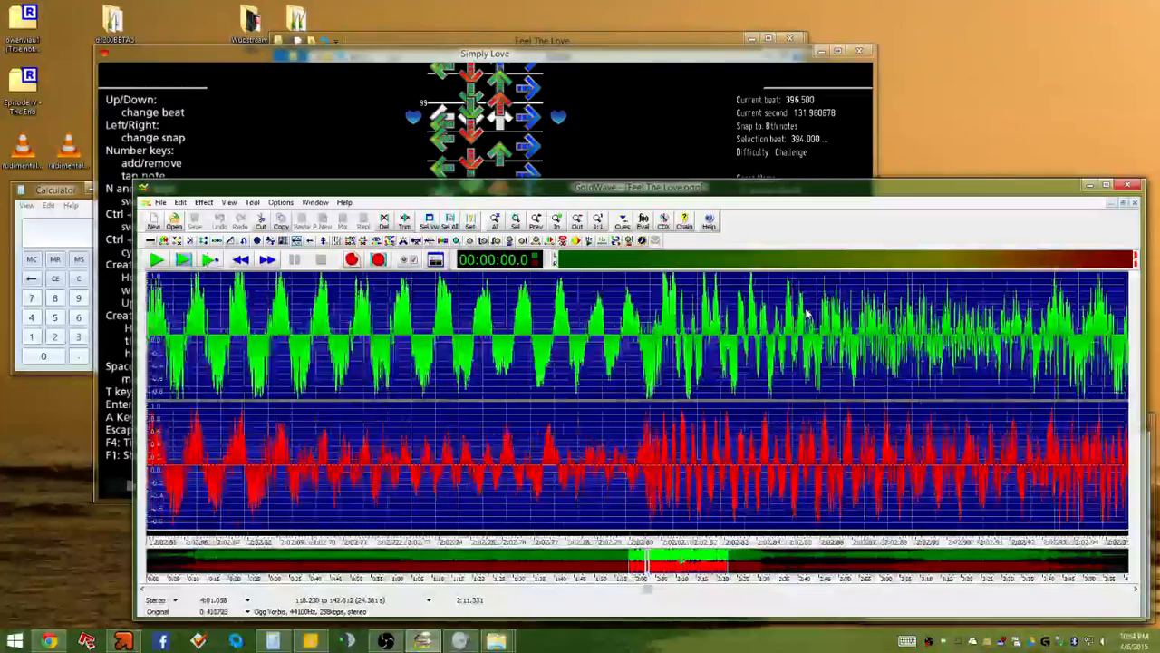
pyautogui.scroll(-5, 816, 408)
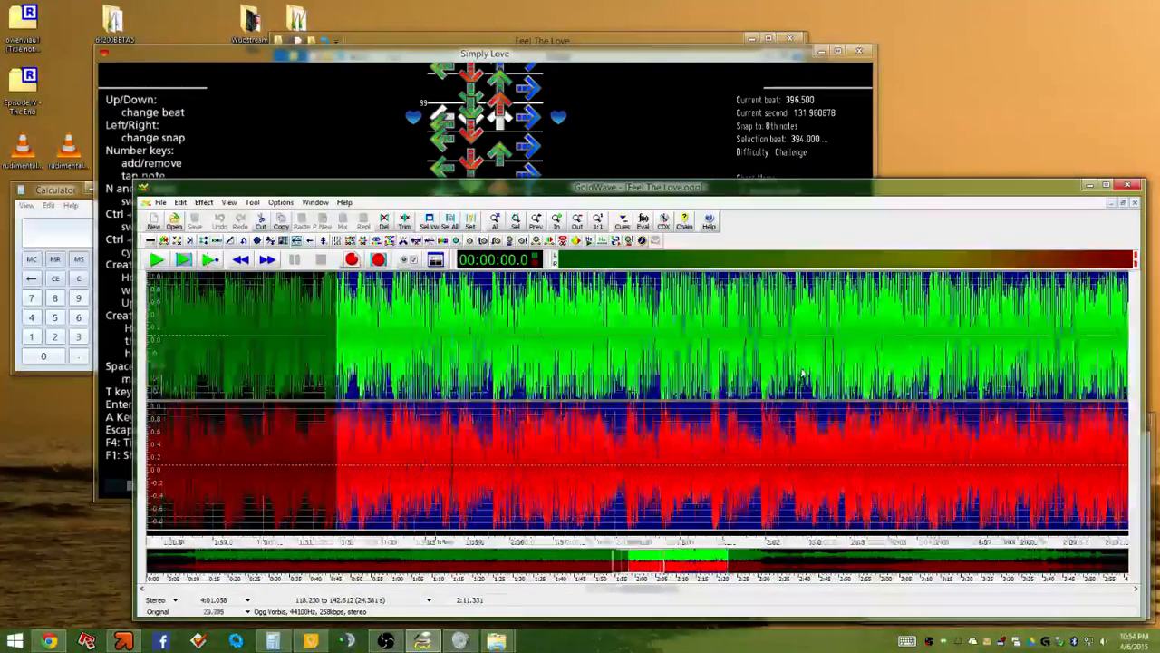
# Select the short stretch of waveform at the beat onset from 131.287 to 131.289 seconds
pyautogui.moveTo(679, 589); pyautogui.dragTo(788, 583)
pyautogui.scroll(5, 616, 359)
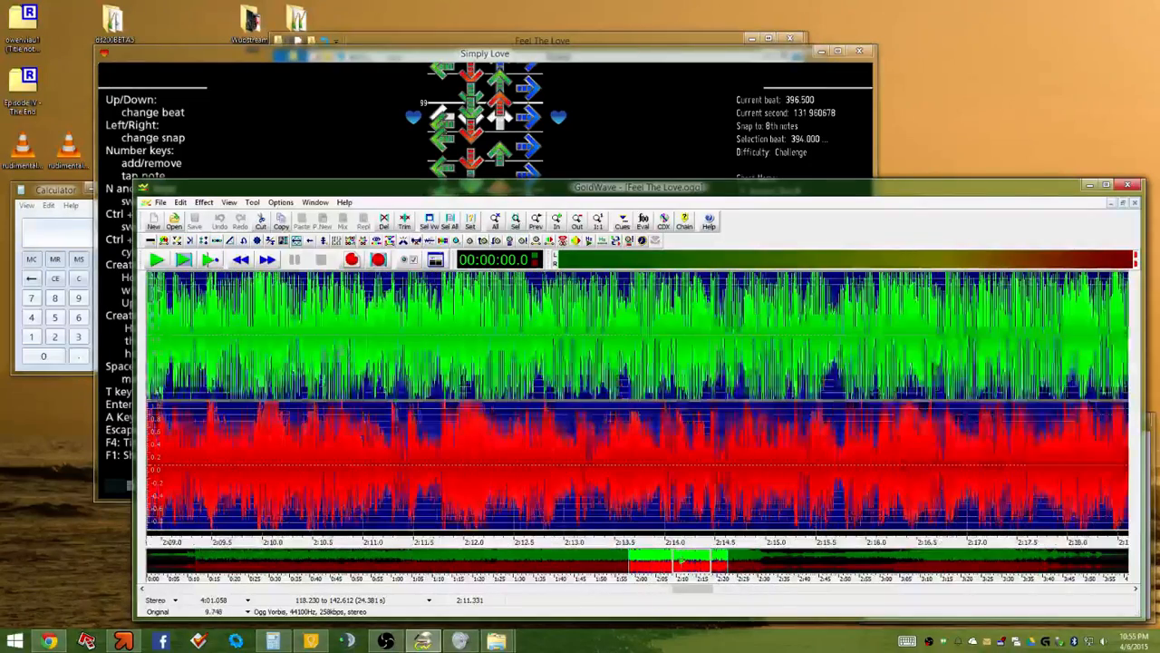
pyautogui.scroll(4, 818, 359)
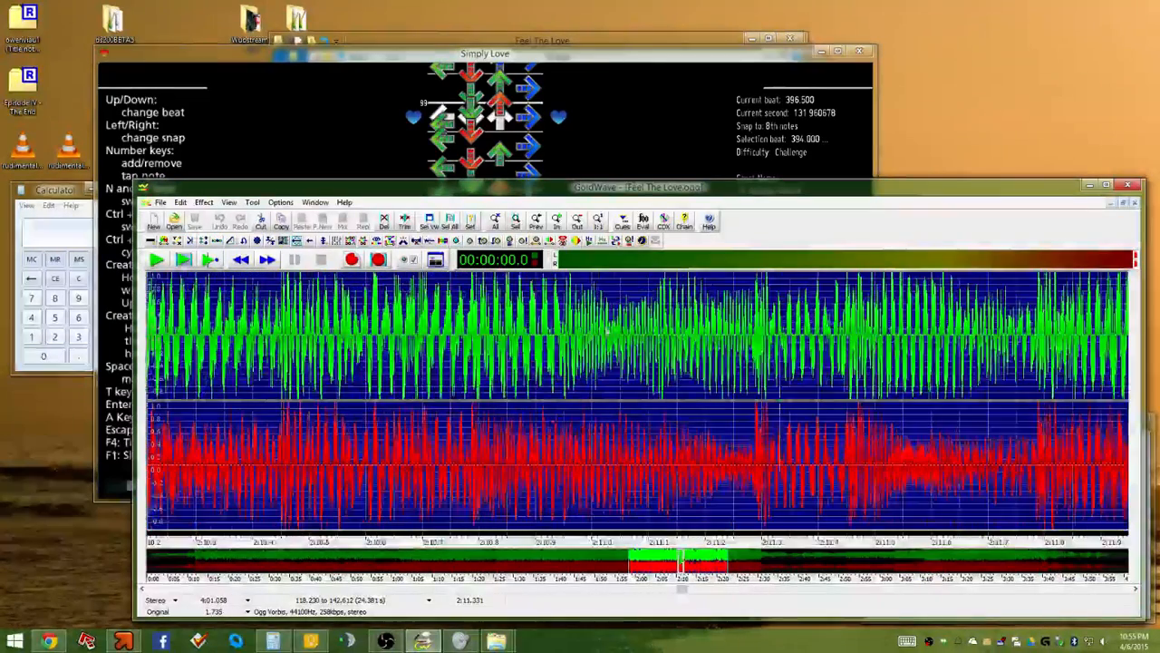
pyautogui.scroll(4, 646, 365)
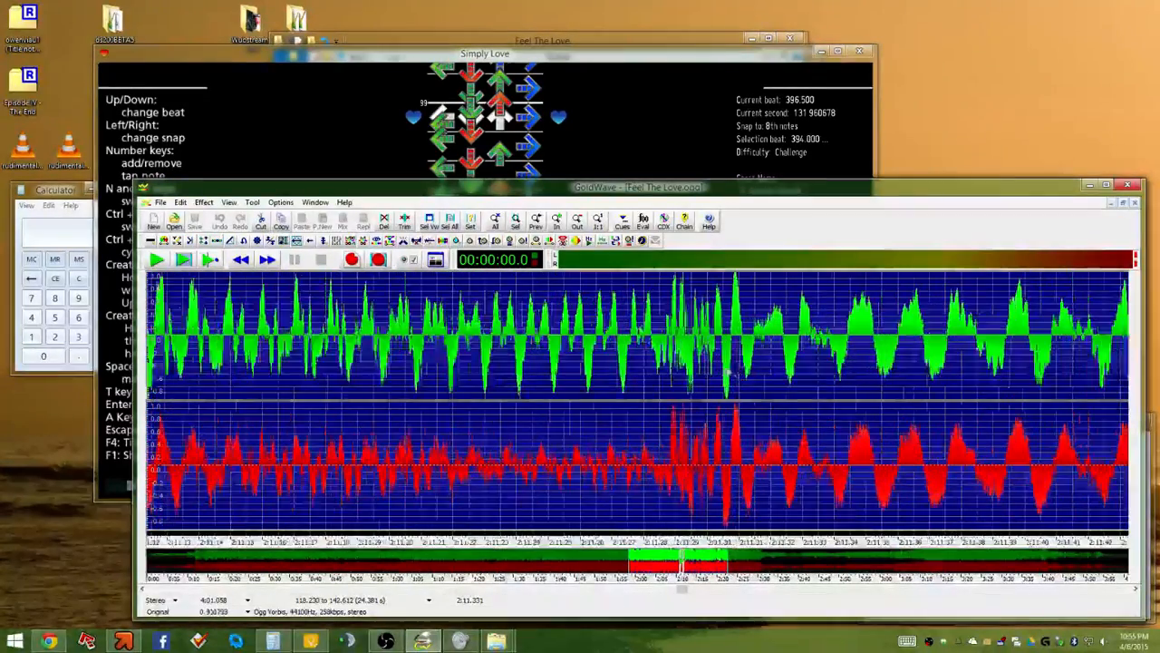
pyautogui.scroll(4, 646, 366)
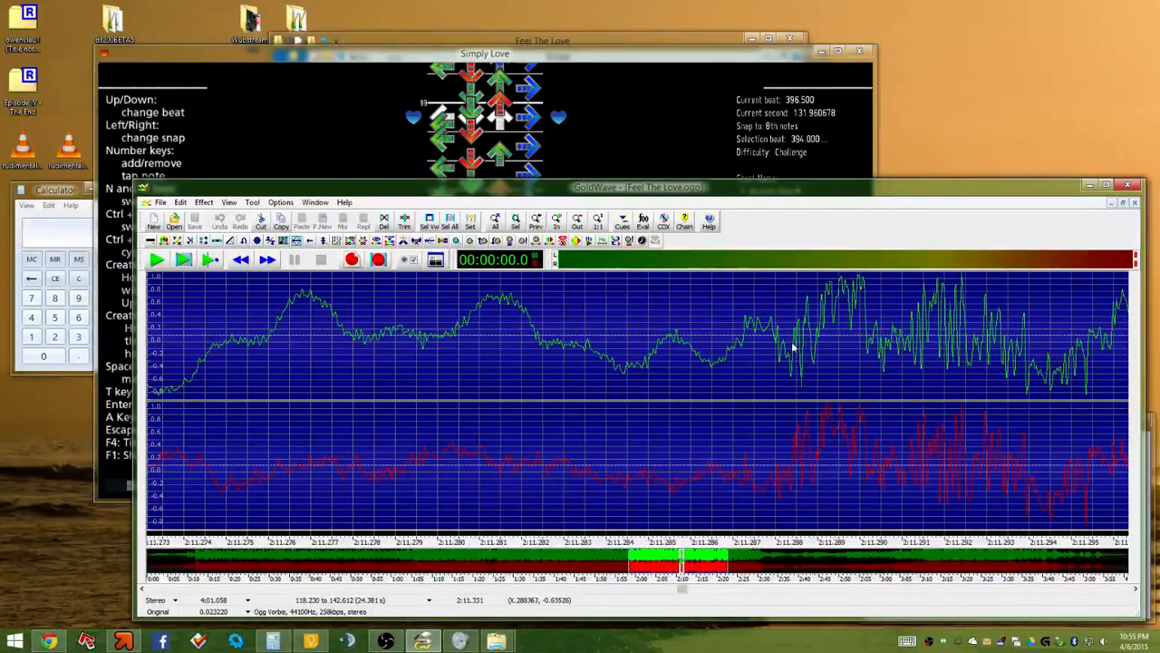
pyautogui.moveTo(747, 334); pyautogui.dragTo(809, 317)
# Extend the end of the selection to the following beat onset at 131.788 seconds
pyautogui.scroll(-8, 571, 399)
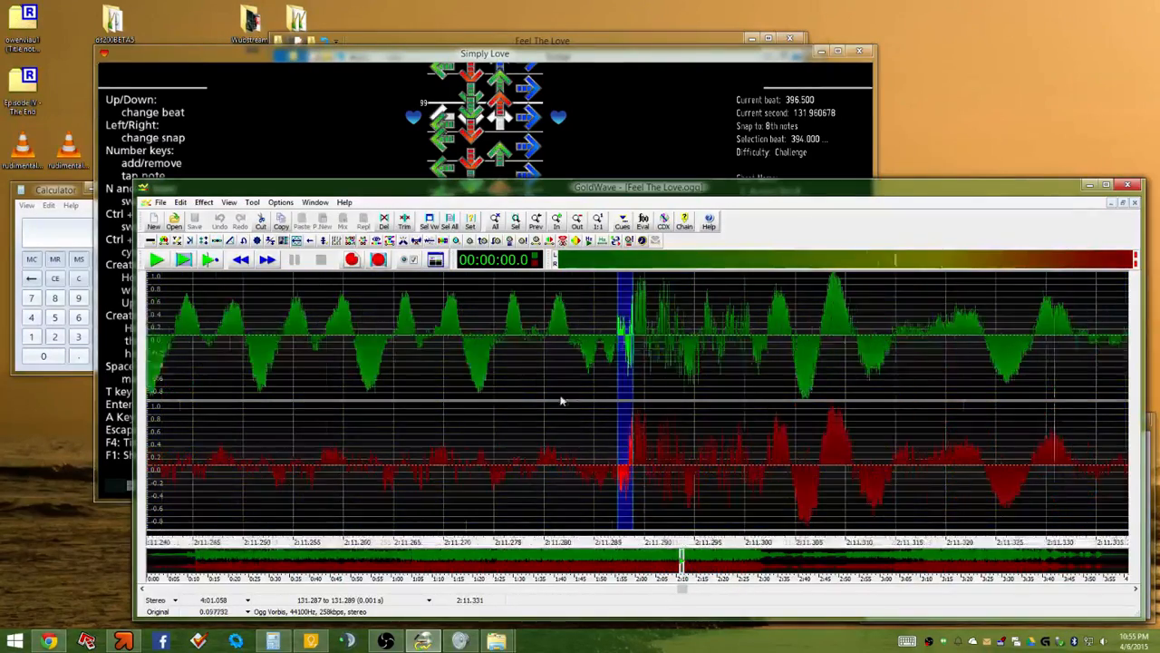
pyautogui.scroll(-4, 545, 424)
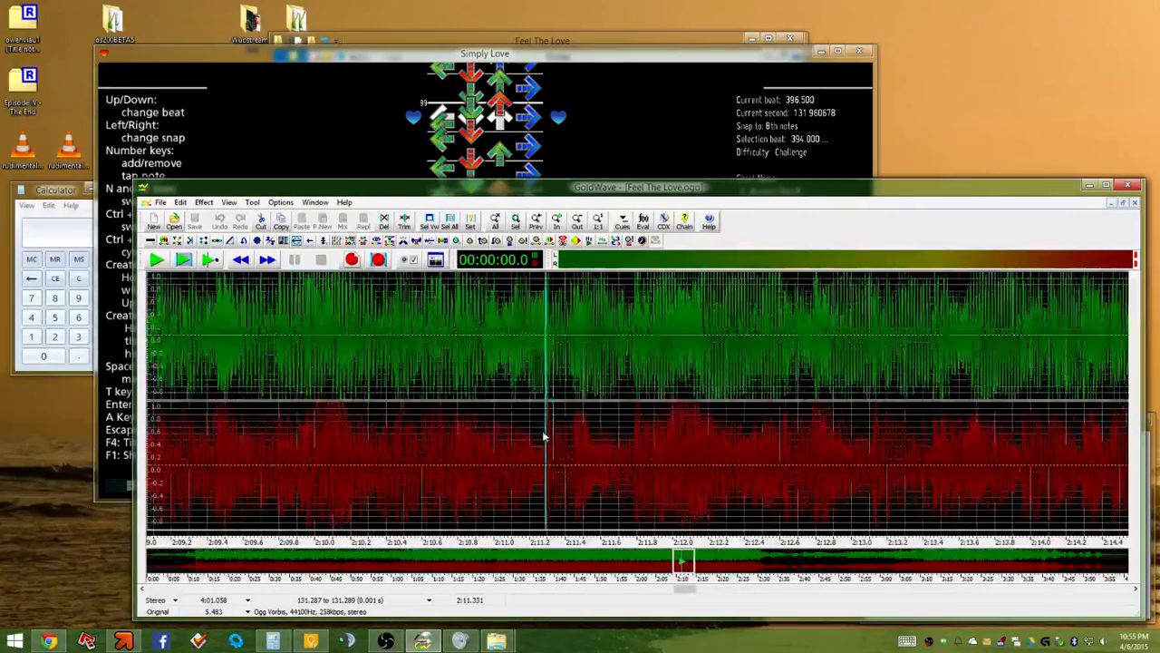
pyautogui.scroll(8, 836, 336)
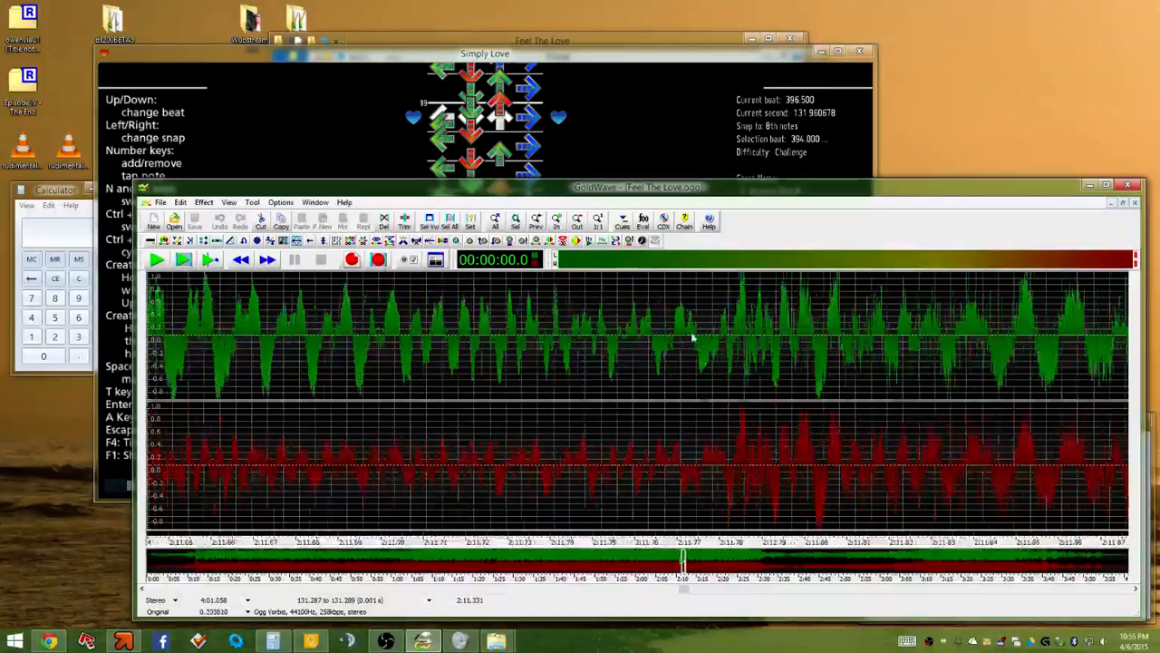
pyautogui.scroll(3, 707, 313)
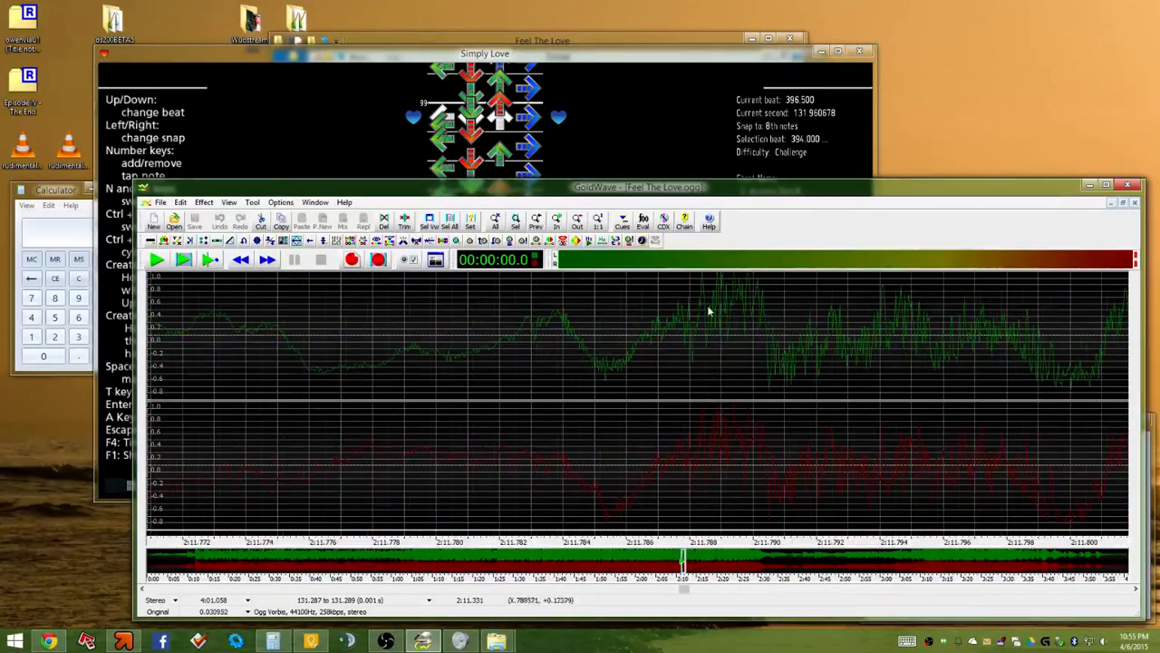
pyautogui.rightClick(700, 310)
# Check the selection times in GoldWave, then return to the Simply Love step editor and move back to beat 396
pyautogui.hotkey('alt', 'Tab')
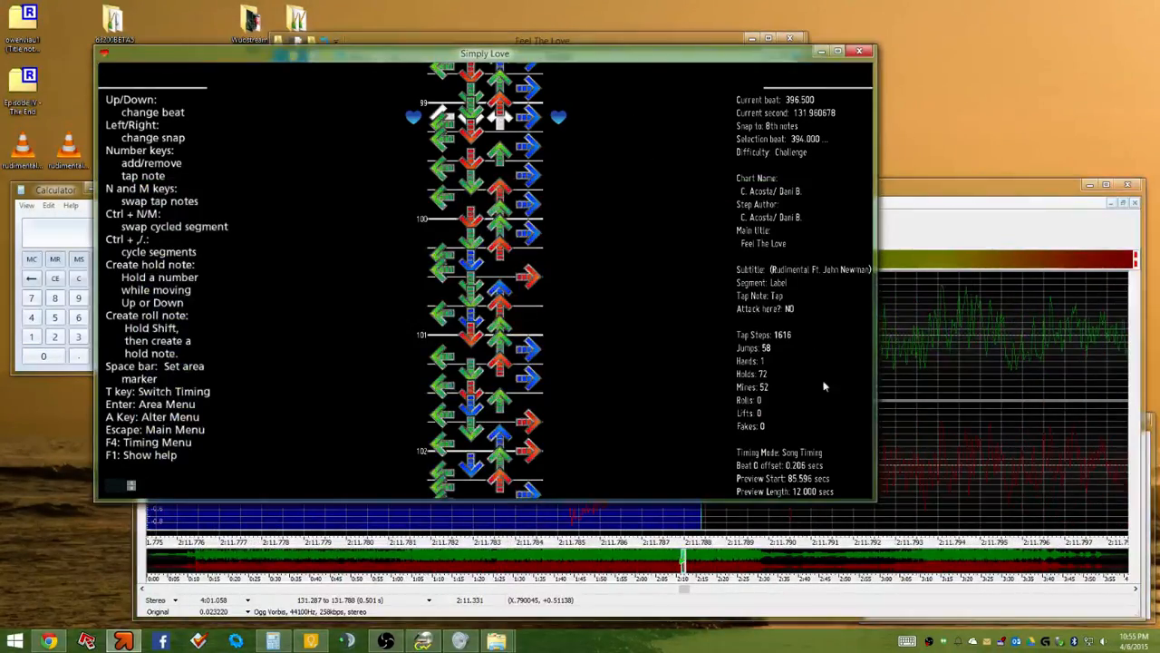
pyautogui.click(495, 610)
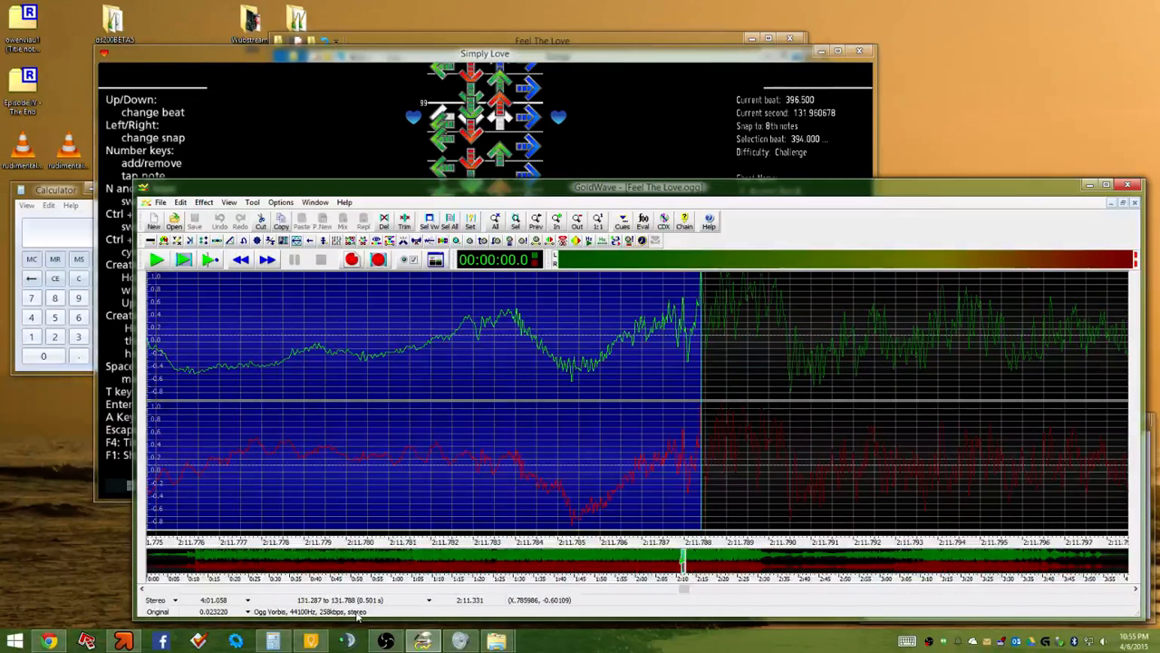
pyautogui.click(699, 125)
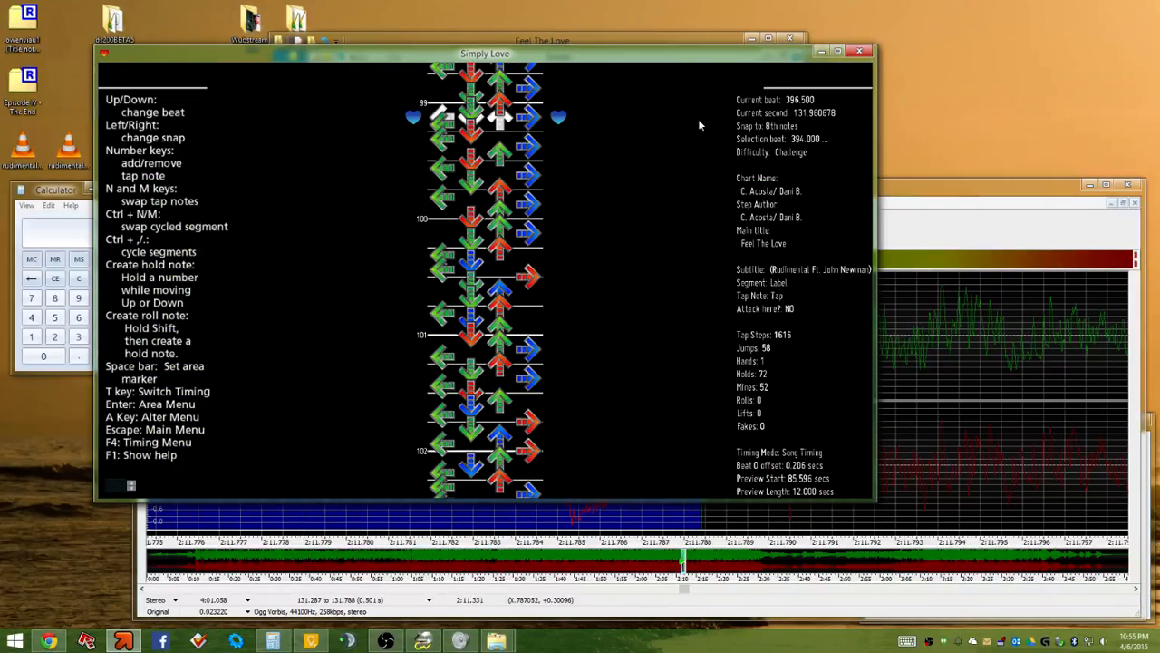
pyautogui.press('Up')
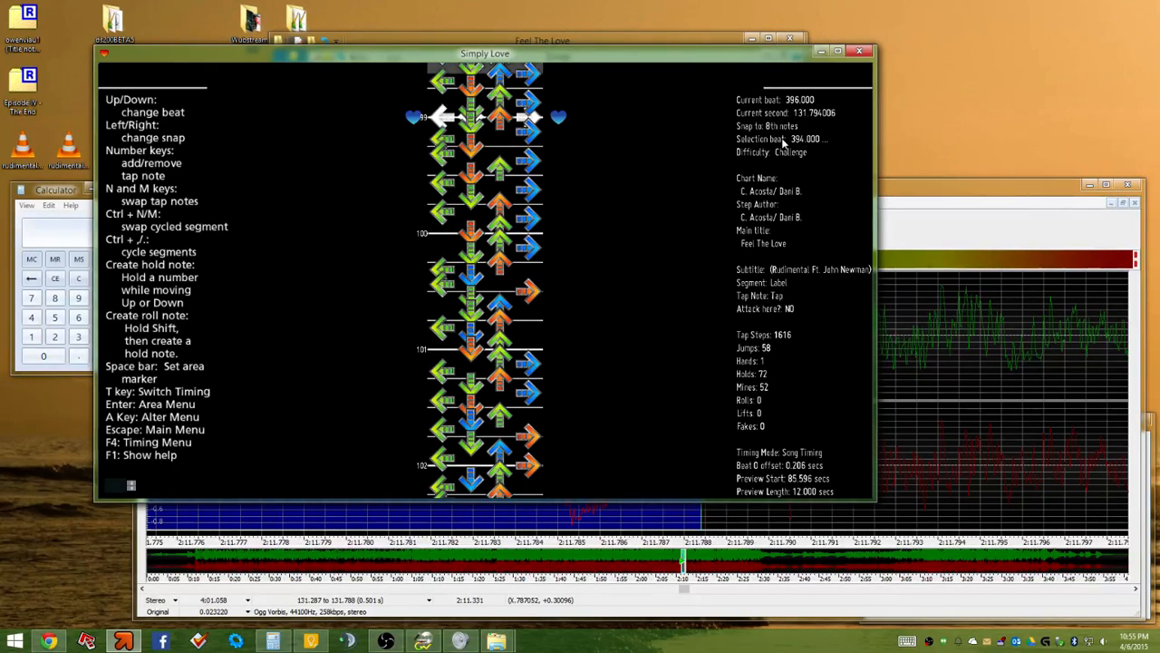
# Switch to GoldWave, select the waveform from 104.642 to 127.424 seconds and play the selection, pausing at about 1:50.4
pyautogui.click(1026, 198)
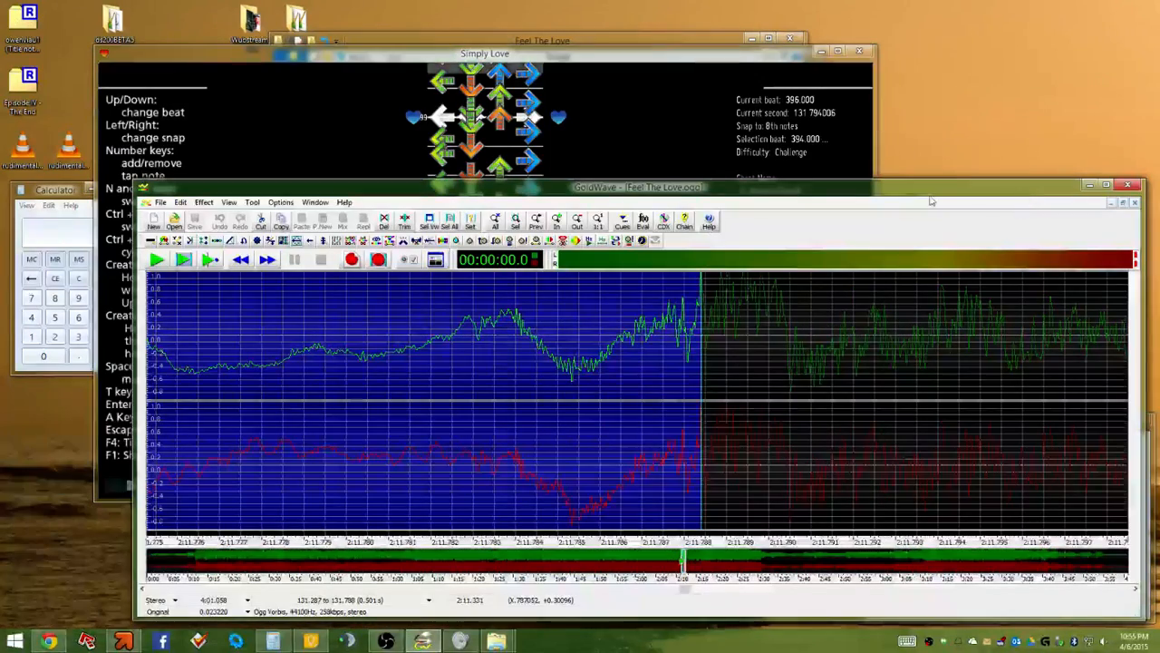
pyautogui.scroll(-2, 580, 450)
pyautogui.scroll(-6, 581, 451)
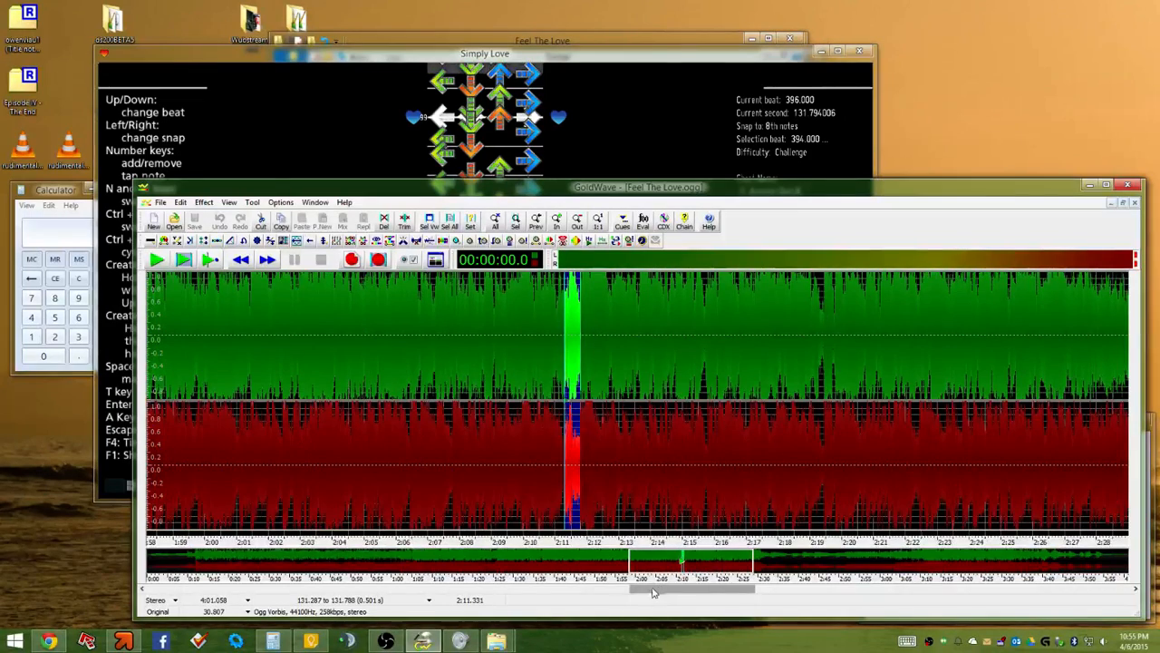
pyautogui.click(654, 584)
pyautogui.scroll(-4, 547, 480)
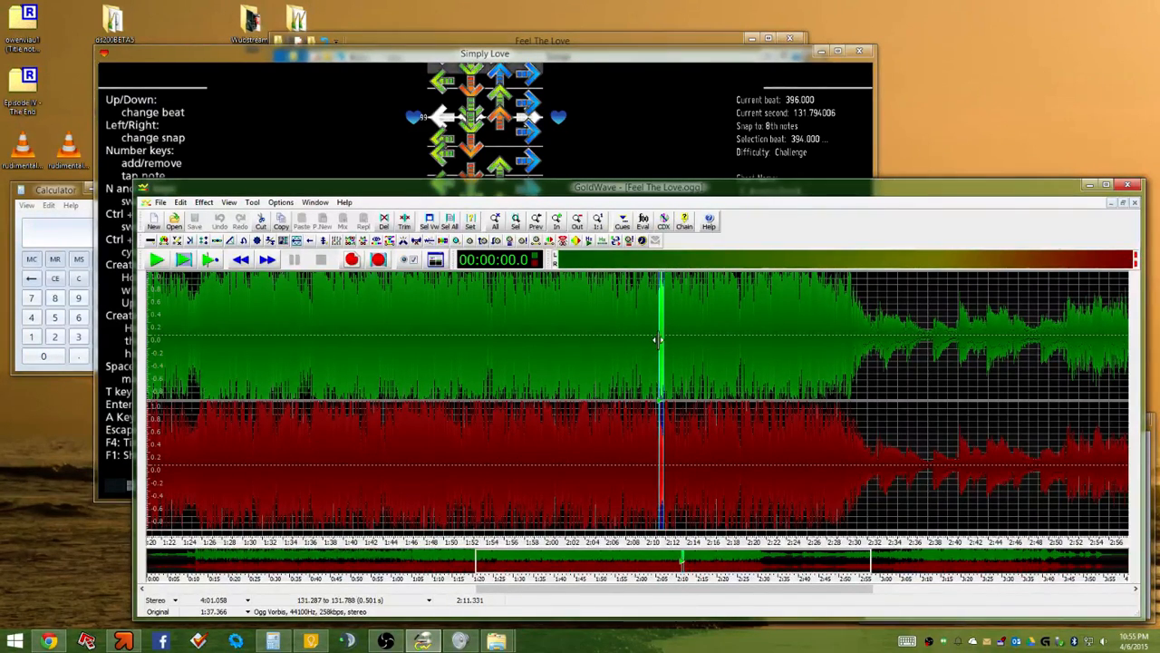
pyautogui.moveTo(658, 340); pyautogui.dragTo(601, 333)
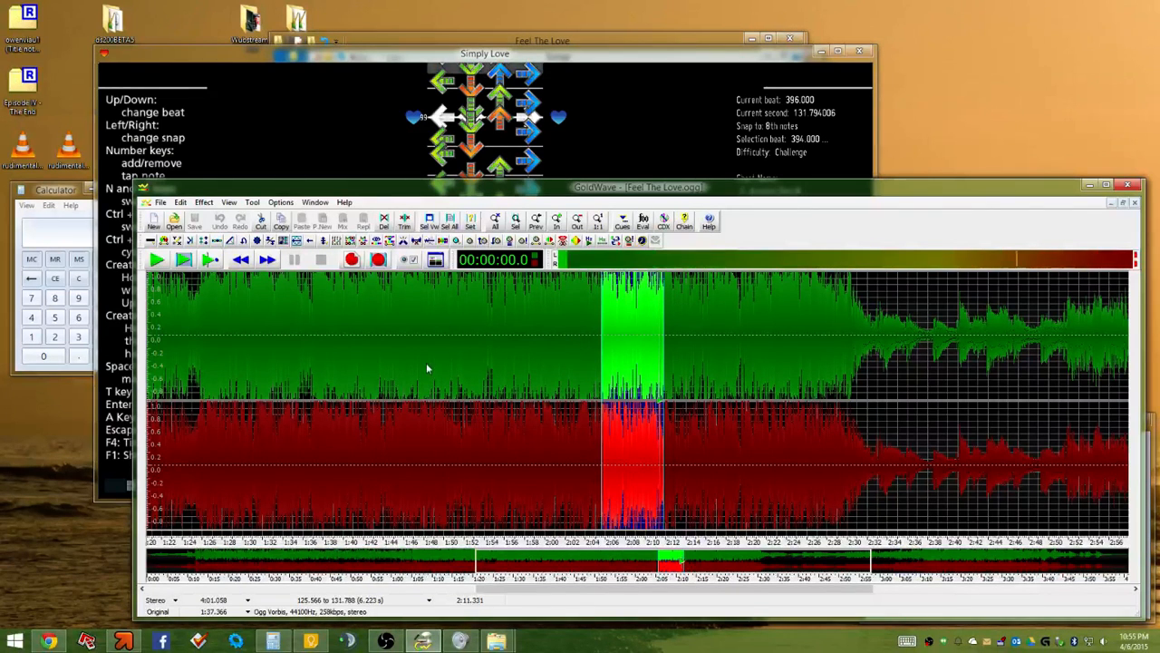
pyautogui.moveTo(390, 317); pyautogui.dragTo(620, 317)
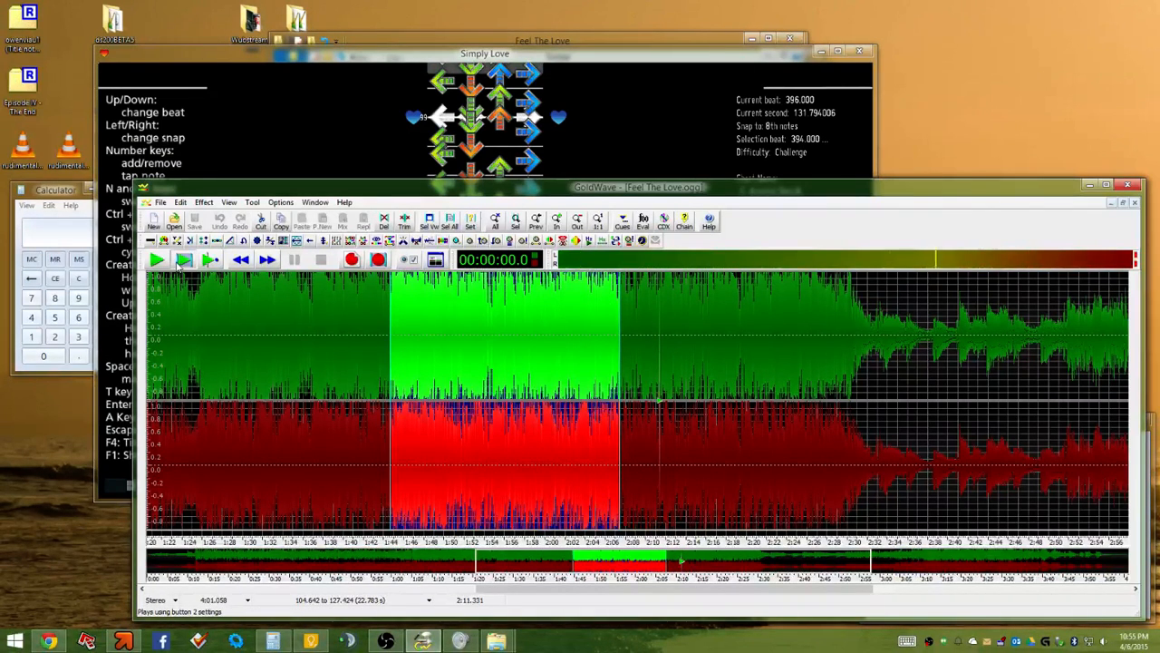
pyautogui.click(182, 260)
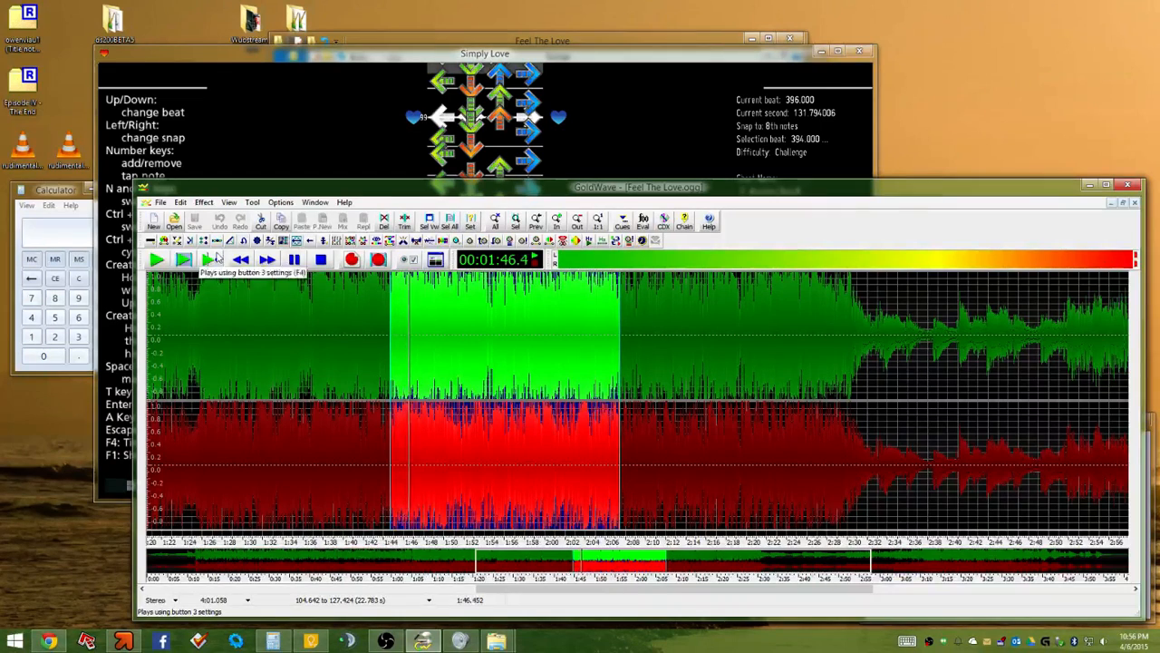
pyautogui.click(295, 260)
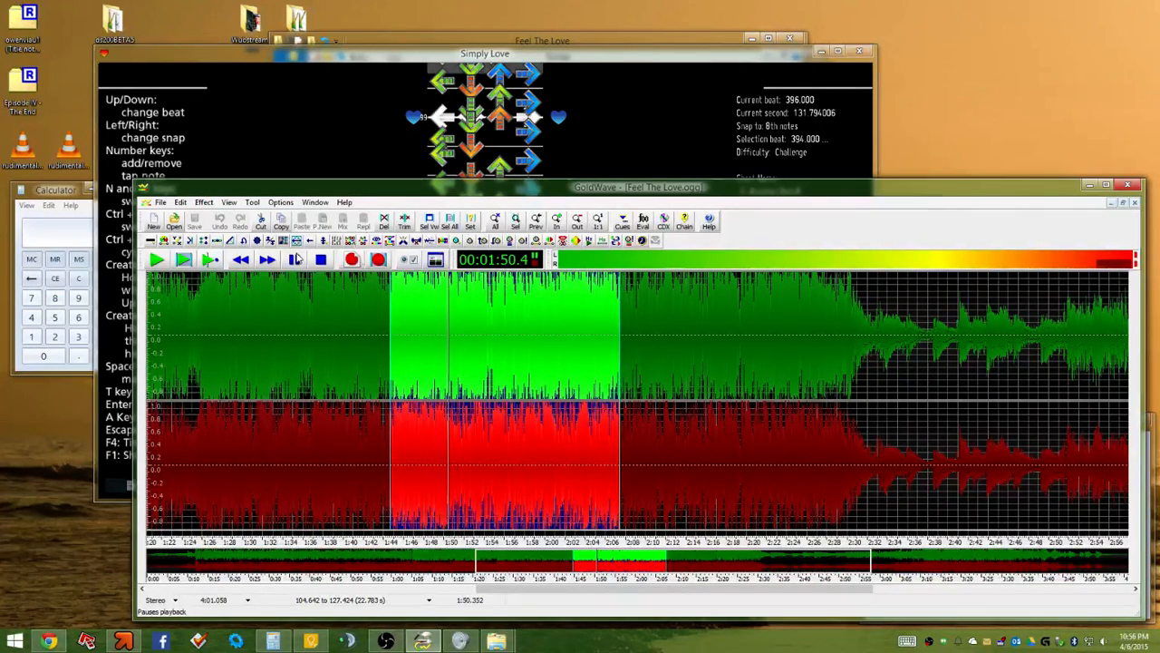
# Examine the earlier part of the waveform for clear beat onsets, including the sections around 1:05 and 1:13
pyautogui.scroll(1, 375, 329)
pyautogui.scroll(5, 376, 329)
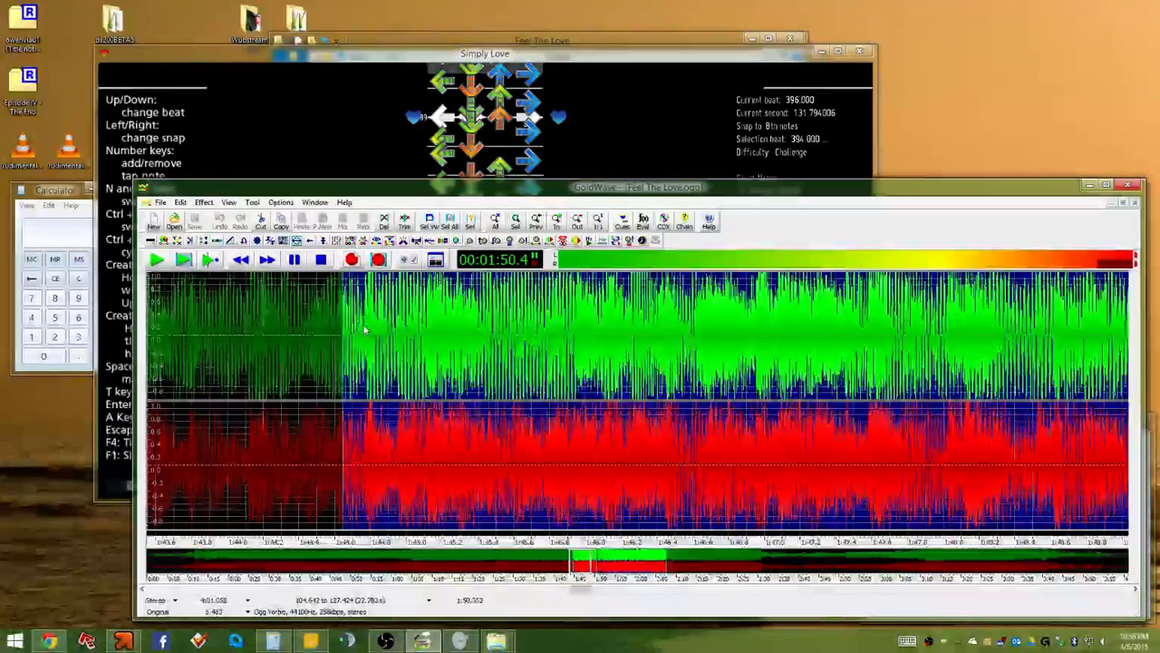
pyautogui.moveTo(574, 590); pyautogui.dragTo(481, 590)
pyautogui.scroll(-8, 360, 385)
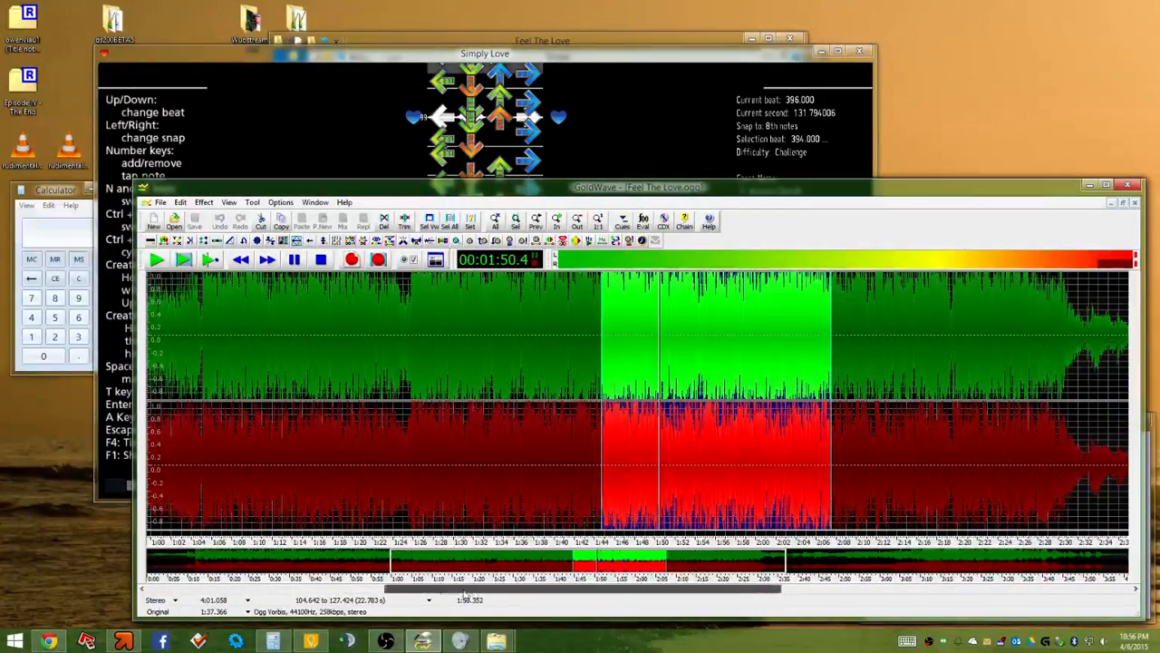
pyautogui.moveTo(471, 590); pyautogui.dragTo(371, 598)
pyautogui.scroll(6, 666, 336)
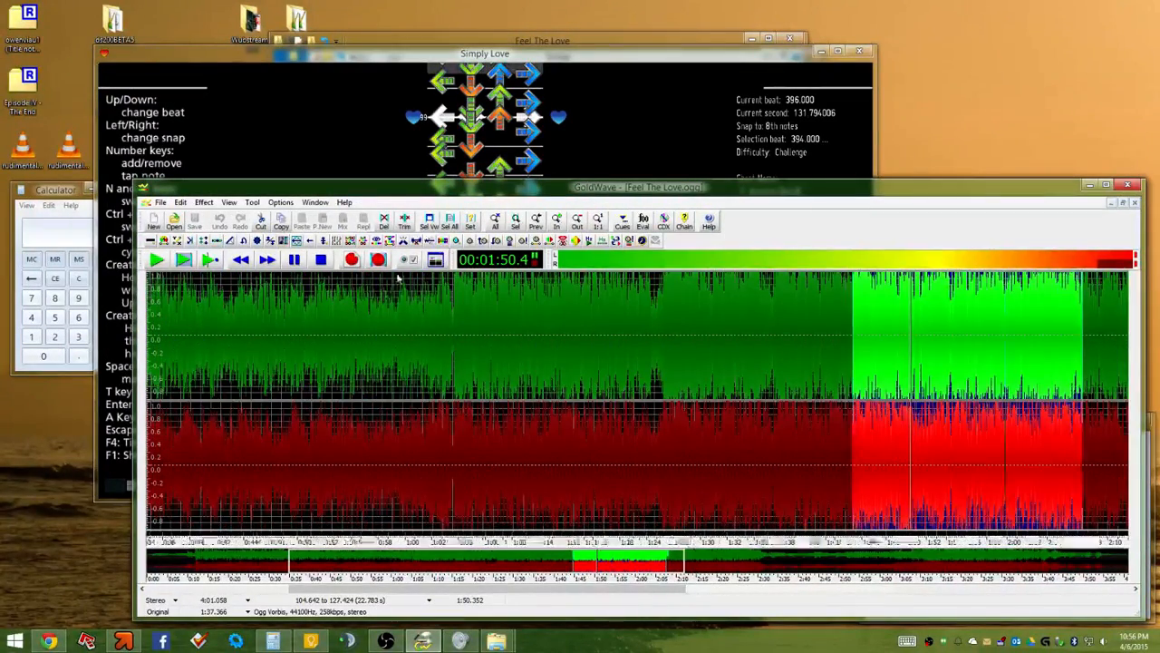
pyautogui.scroll(8, 666, 336)
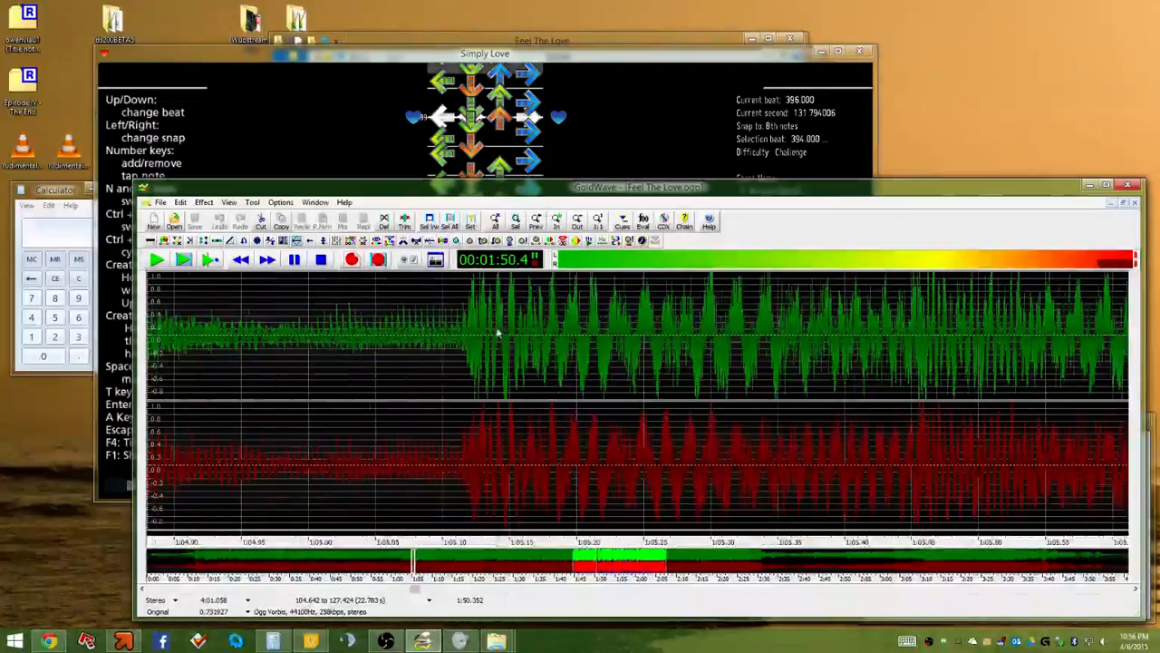
pyautogui.scroll(-4, 683, 347)
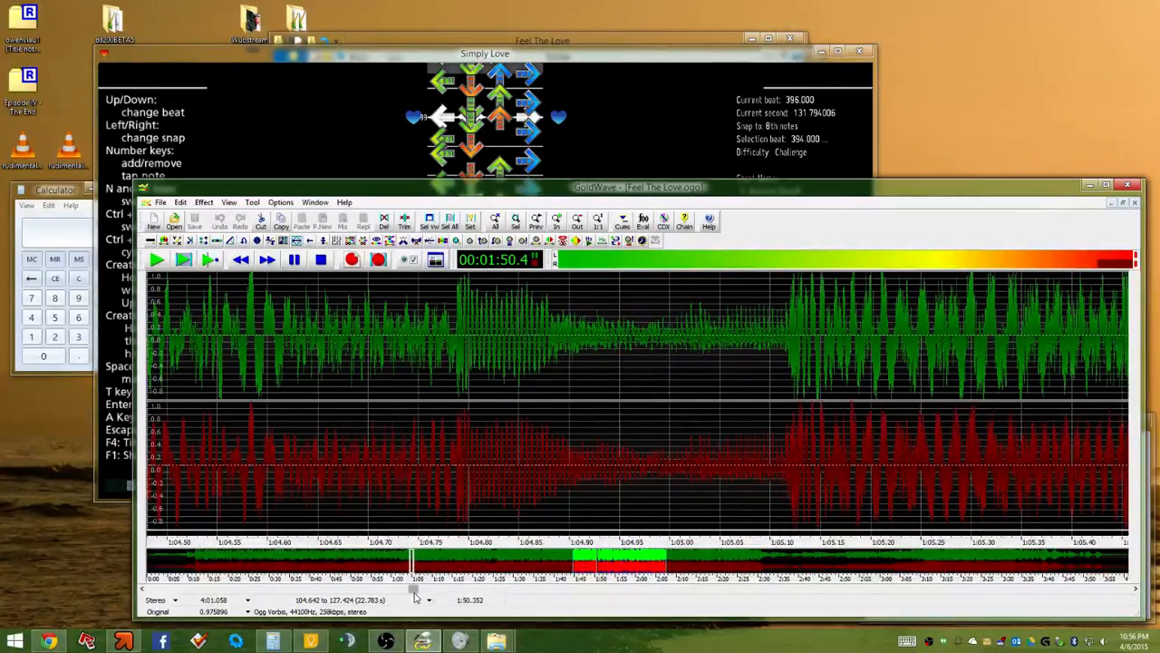
pyautogui.scroll(-4, 427, 590)
pyautogui.scroll(-4, 635, 471)
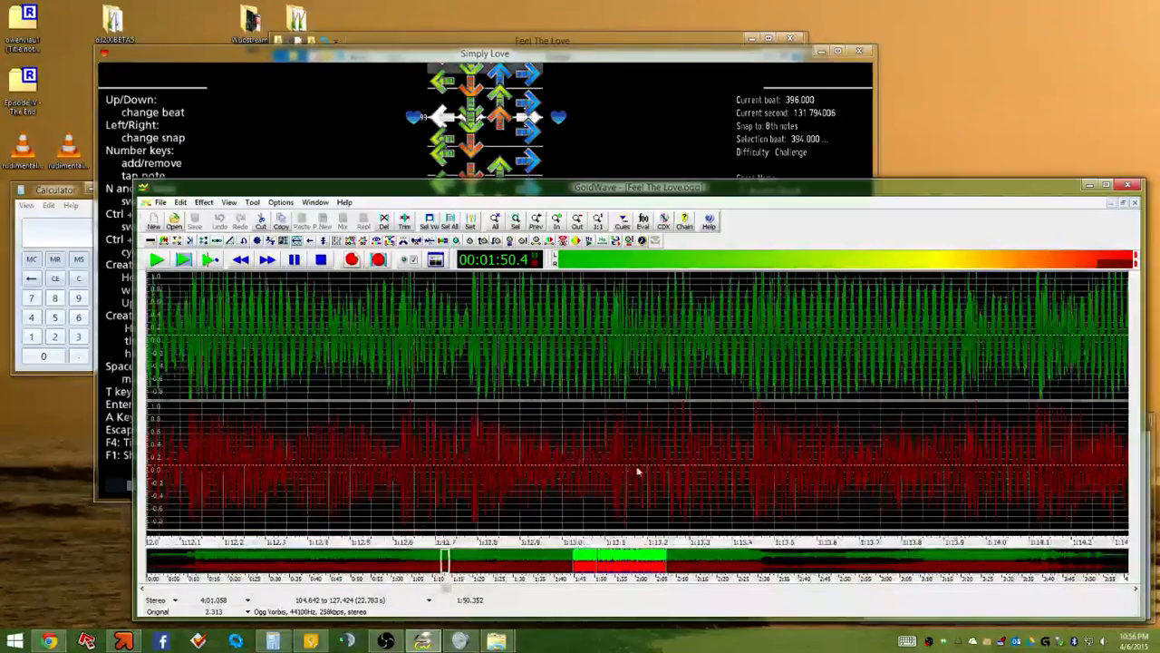
pyautogui.scroll(-2, 673, 459)
pyautogui.scroll(-1, 553, 403)
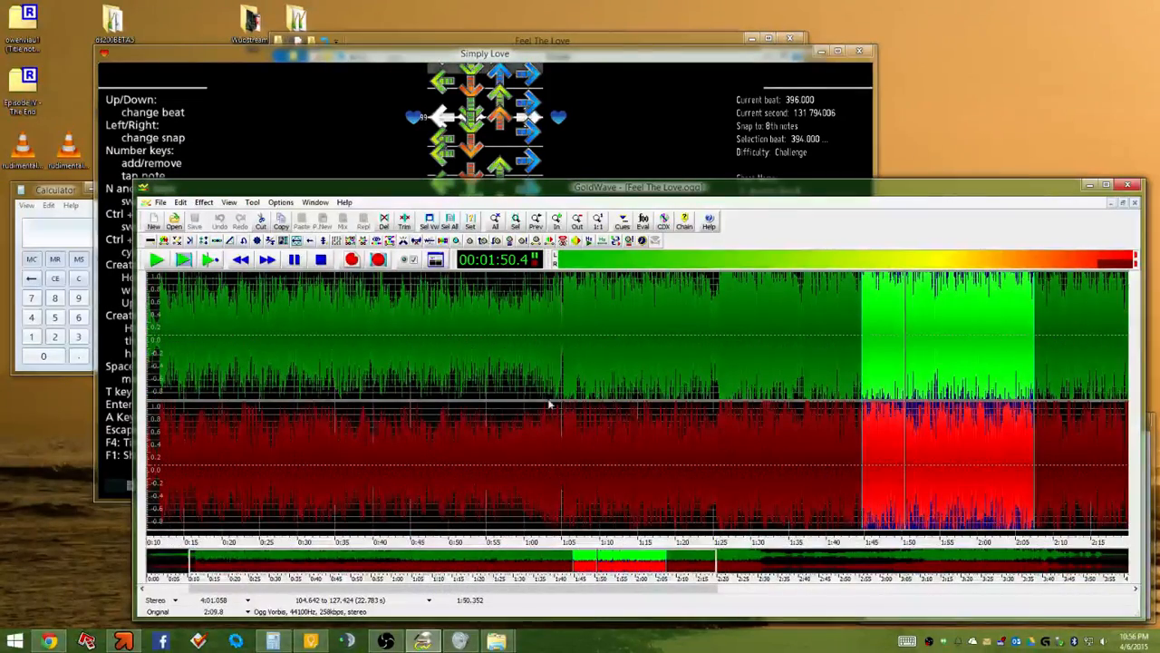
# Select the waveform passage around the 1:05 onset, from 64.727 to 65.391 seconds
pyautogui.scroll(-1, 491, 386)
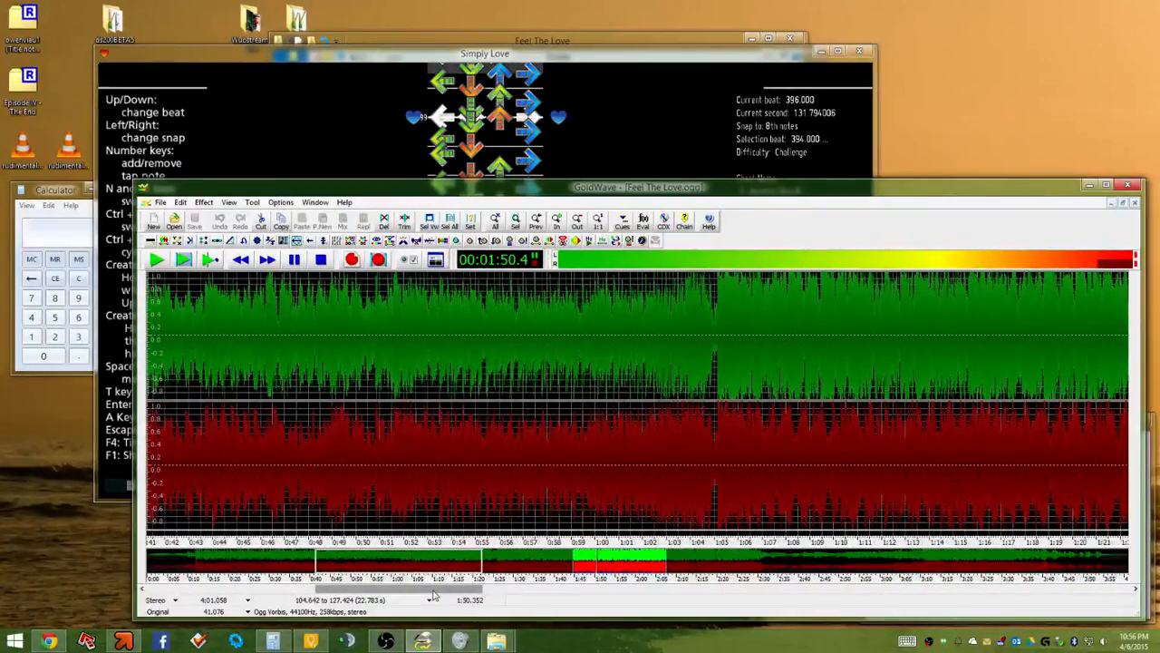
pyautogui.moveTo(432, 590)
pyautogui.mouseDown()
pyautogui.moveTo(357, 595)
pyautogui.moveTo(437, 595)
pyautogui.mouseUp()
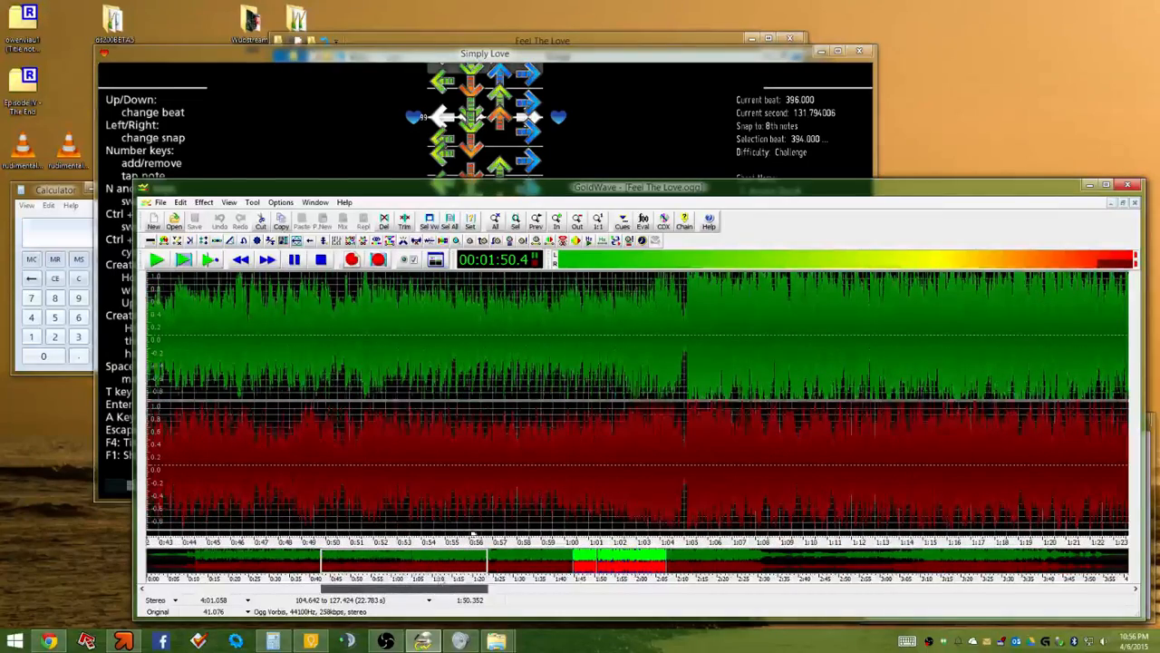
pyautogui.click(645, 331)
pyautogui.scroll(4, 696, 327)
pyautogui.scroll(1, 592, 343)
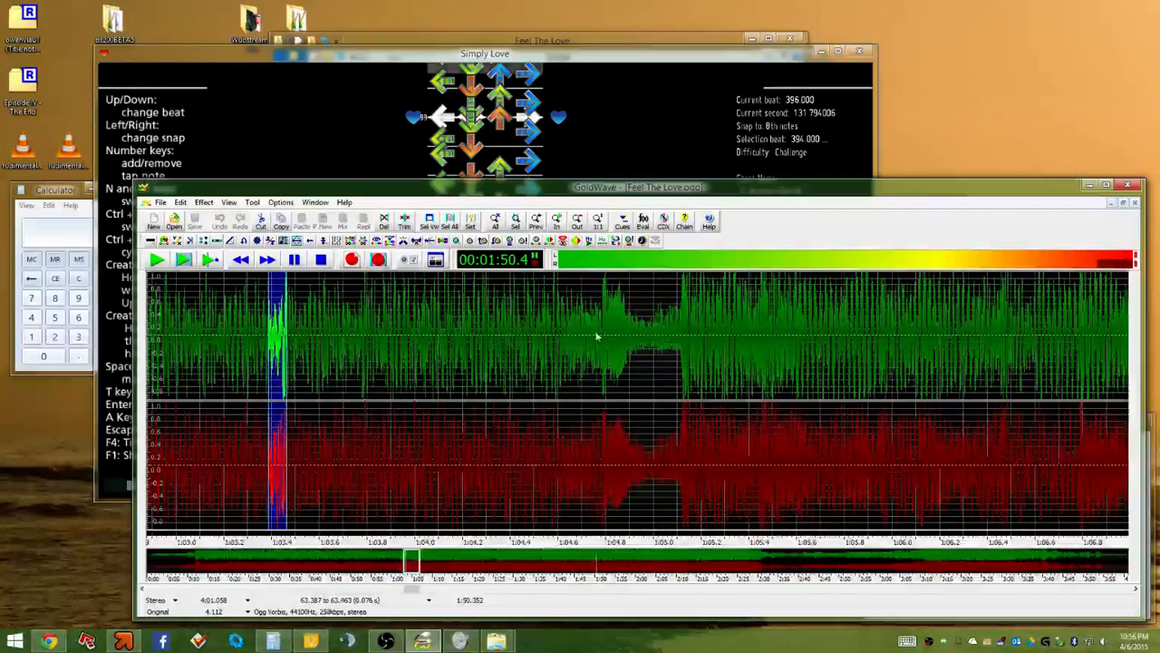
pyautogui.moveTo(589, 343); pyautogui.dragTo(741, 328)
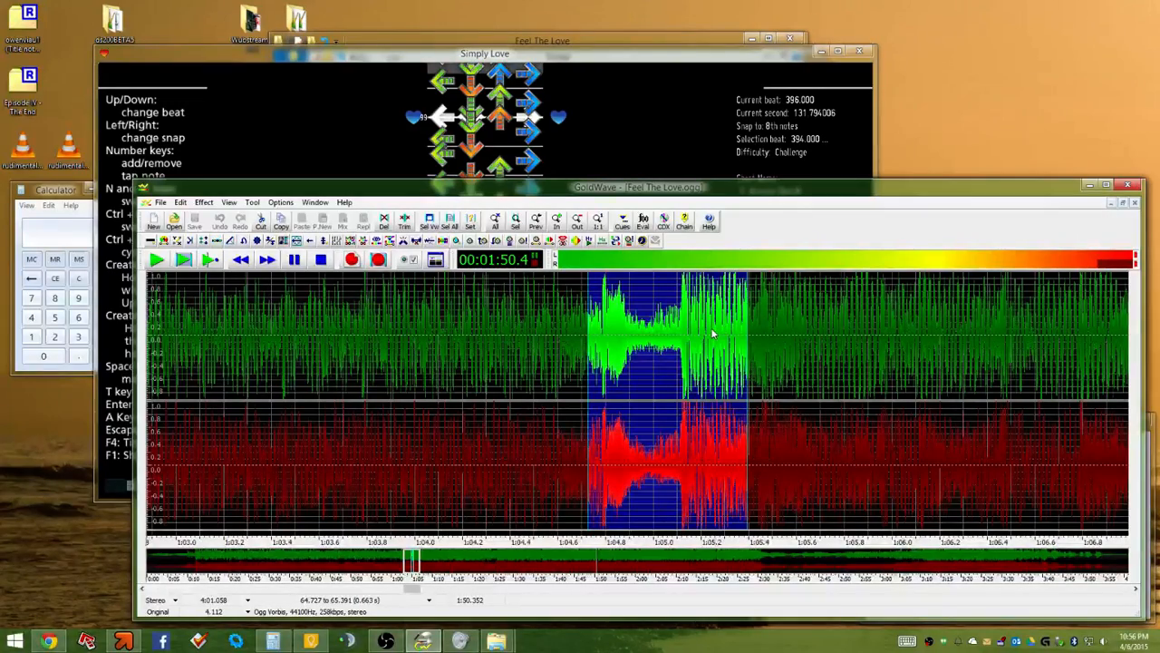
# Narrow the selection to the exact beat onset, from 65.119 to 65.123 seconds
pyautogui.scroll(5, 701, 357)
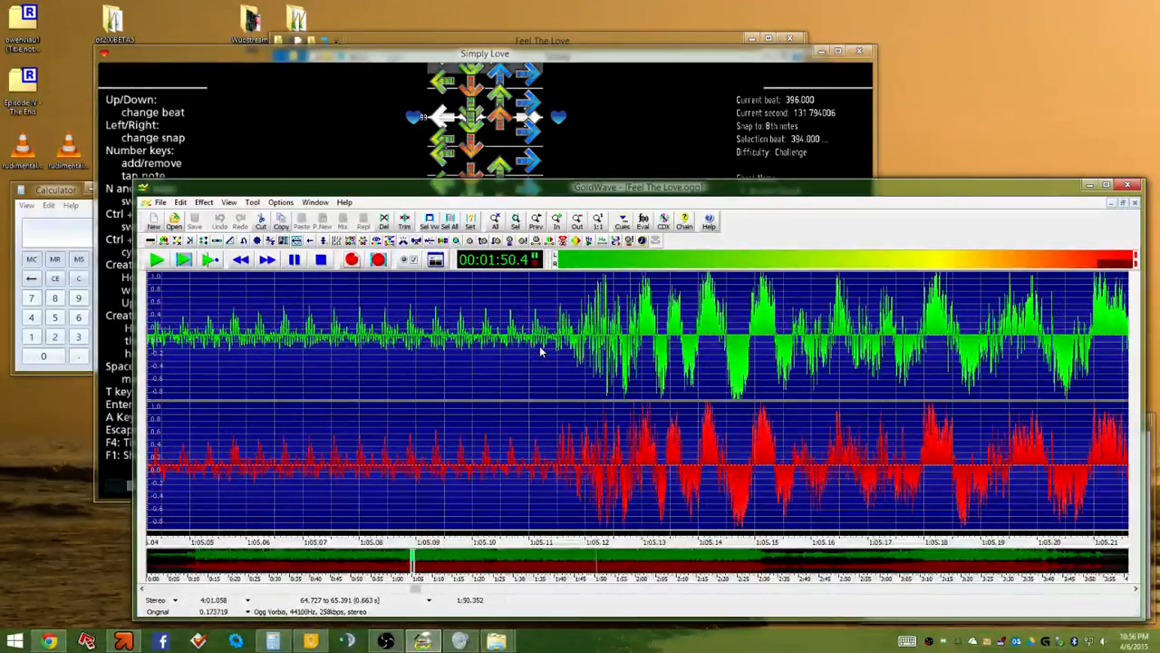
pyautogui.scroll(2, 616, 337)
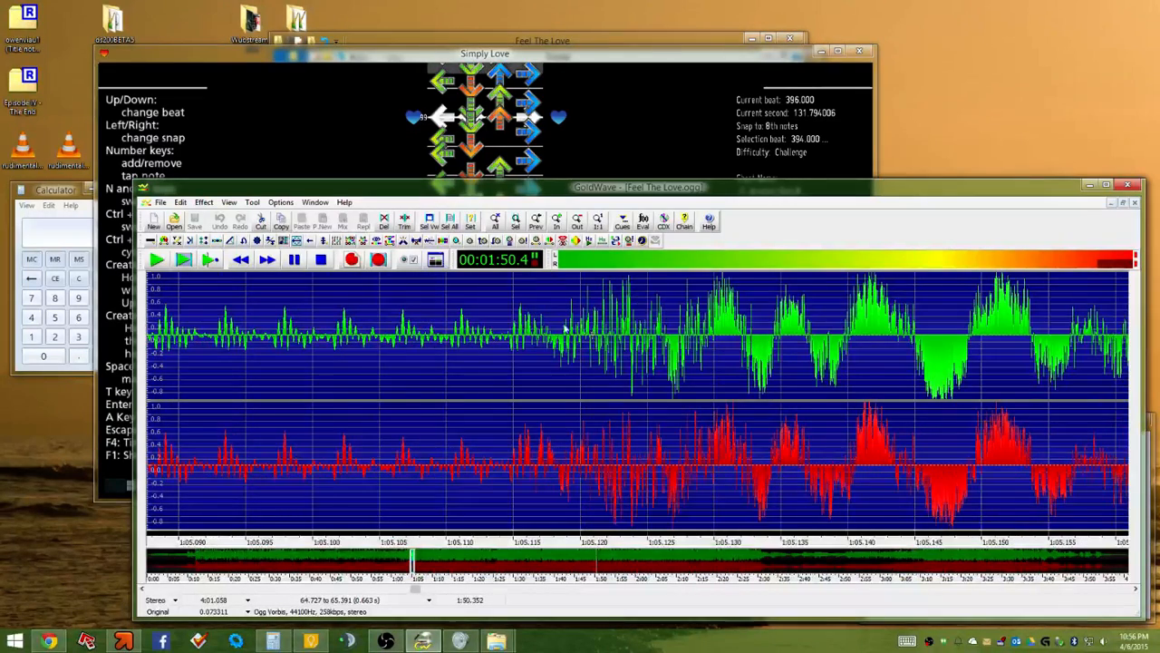
pyautogui.scroll(2, 572, 313)
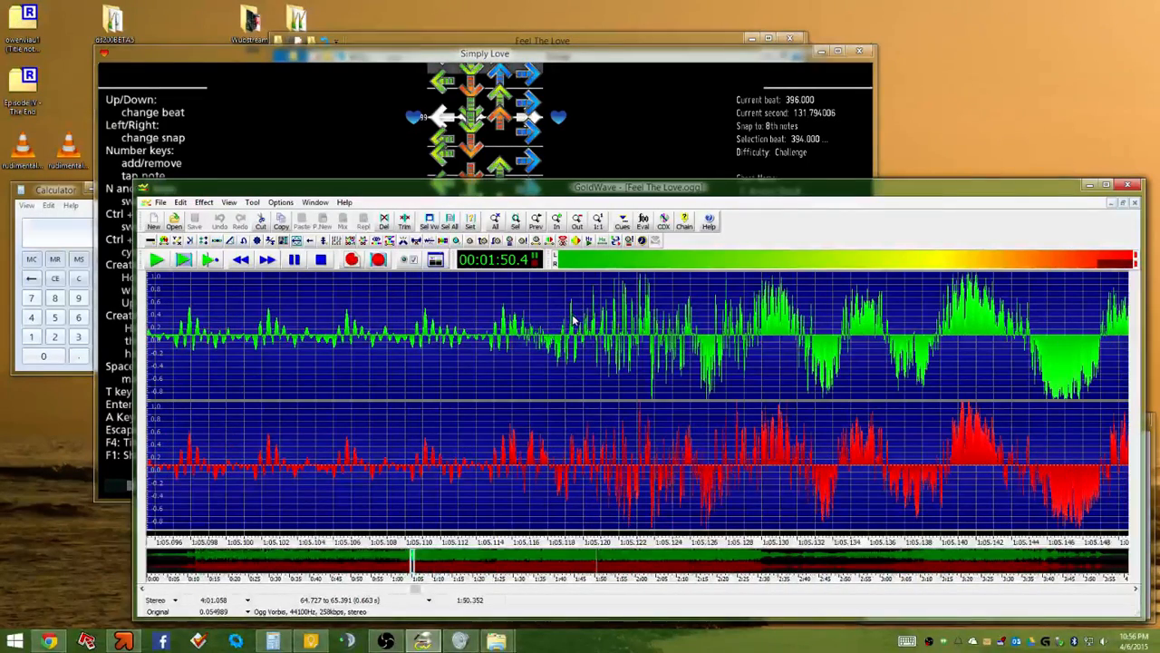
pyautogui.moveTo(572, 319); pyautogui.dragTo(640, 308)
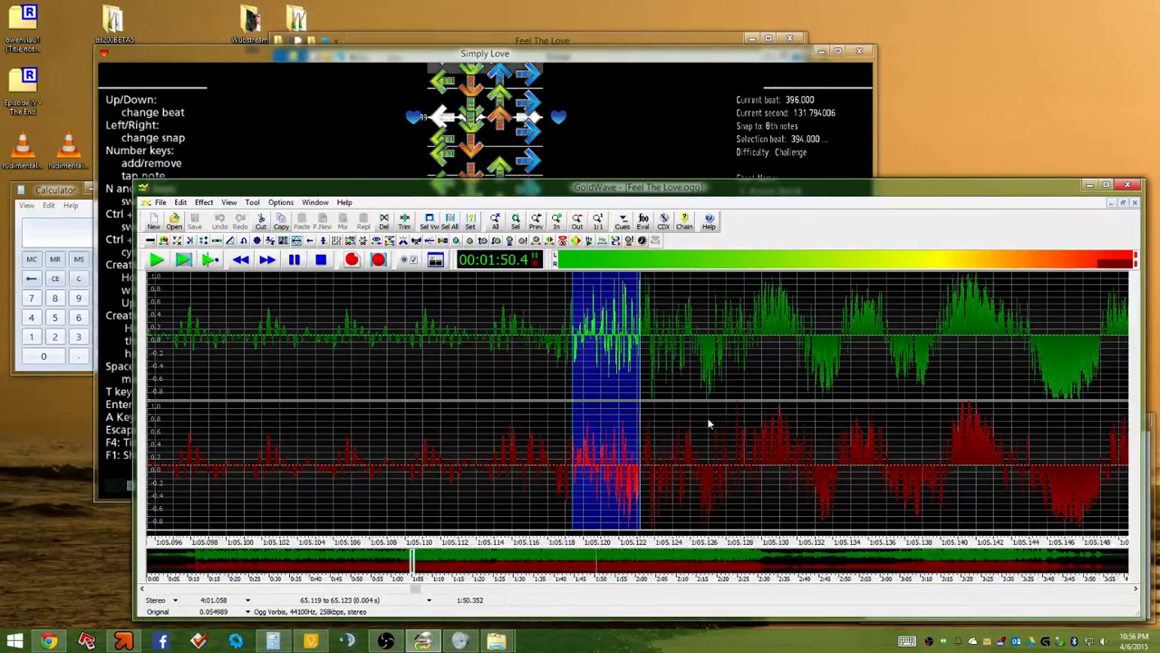
# Switch to the Simply Love step editor and move back to beat 196 to read its time
pyautogui.click(669, 116)
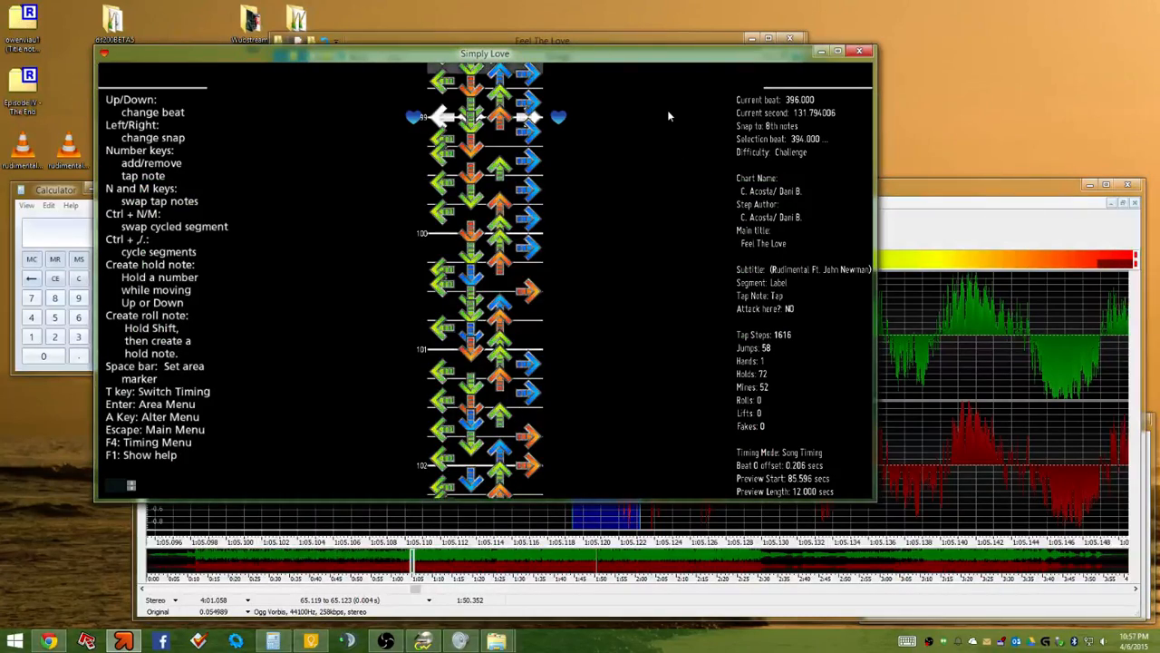
pyautogui.press('pageup')
pyautogui.press('pageup')
pyautogui.press('pageup')
pyautogui.press('pageup')
pyautogui.press('pageup')
pyautogui.press('pageup')
pyautogui.press('pageup')
pyautogui.press('pageup')
pyautogui.press('pageup')
pyautogui.press('pageup')
pyautogui.press('pageup')
pyautogui.press('pageup')
pyautogui.press('pageup')
pyautogui.press('pageup')
pyautogui.press('pageup')
pyautogui.press('pageup')
pyautogui.press('pageup')
pyautogui.press('pageup')
pyautogui.press('pageup')
pyautogui.press('pageup')
pyautogui.press('pageup')
pyautogui.press('pageup')
pyautogui.press('pageup')
pyautogui.press('pageup')
pyautogui.press('pageup')
pyautogui.press('pageup')
pyautogui.press('pageup')
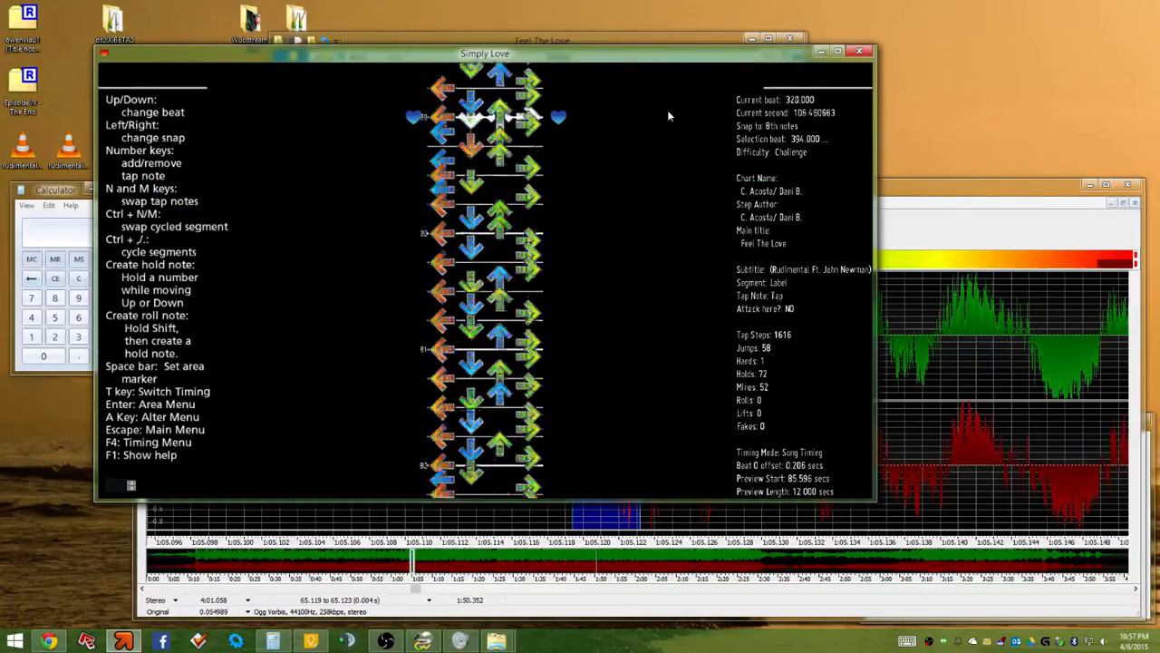
pyautogui.press('pageup')
pyautogui.press('pageup')
pyautogui.press('pageup')
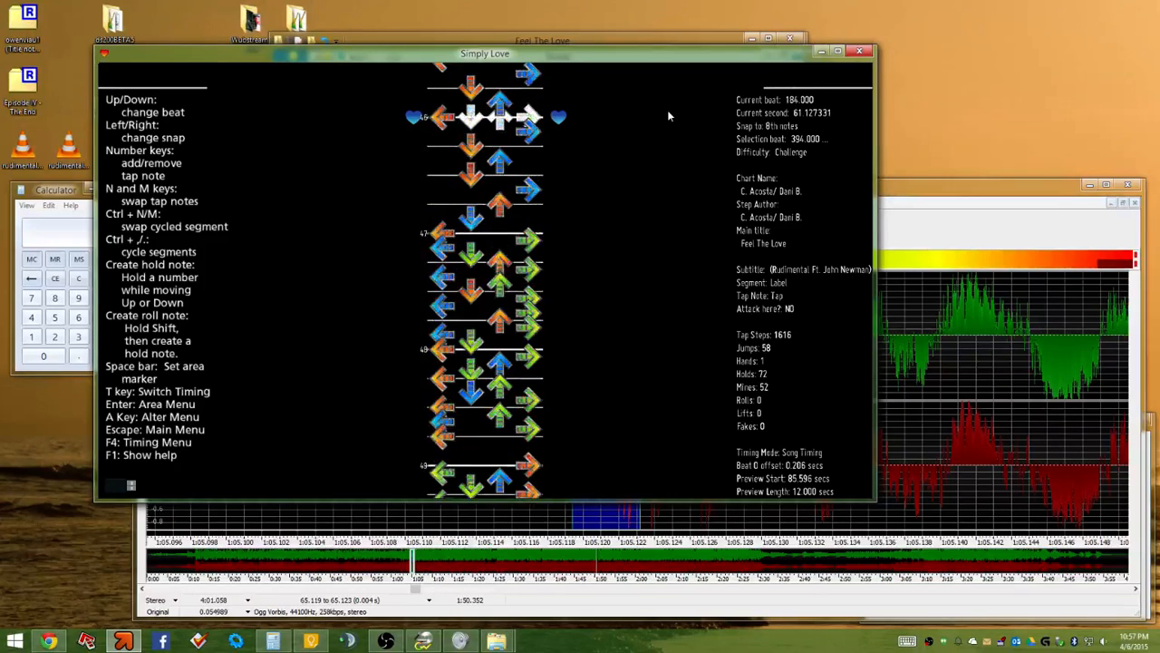
pyautogui.press('Down')
pyautogui.press('Down')
pyautogui.press('Down')
pyautogui.press('Down')
pyautogui.press('Down')
pyautogui.press('Down')
pyautogui.press('Down')
pyautogui.press('Down')
pyautogui.press('Down')
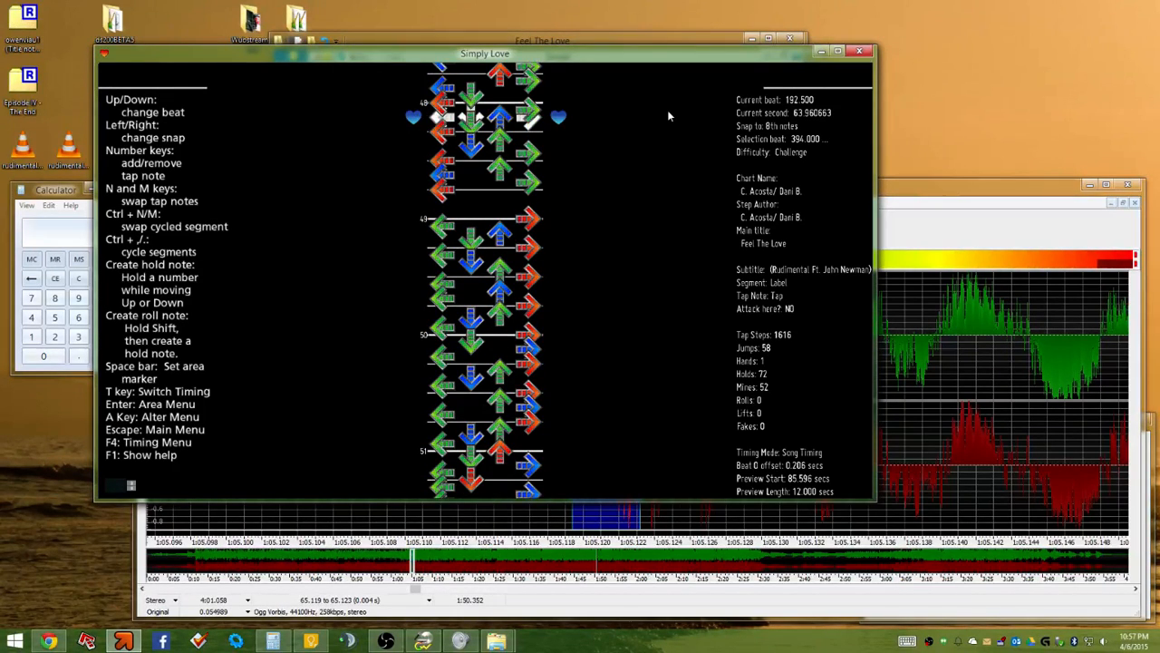
pyautogui.press('Down')
pyautogui.press('Down')
pyautogui.press('Down')
pyautogui.press('Down')
pyautogui.press('Down')
pyautogui.press('Down')
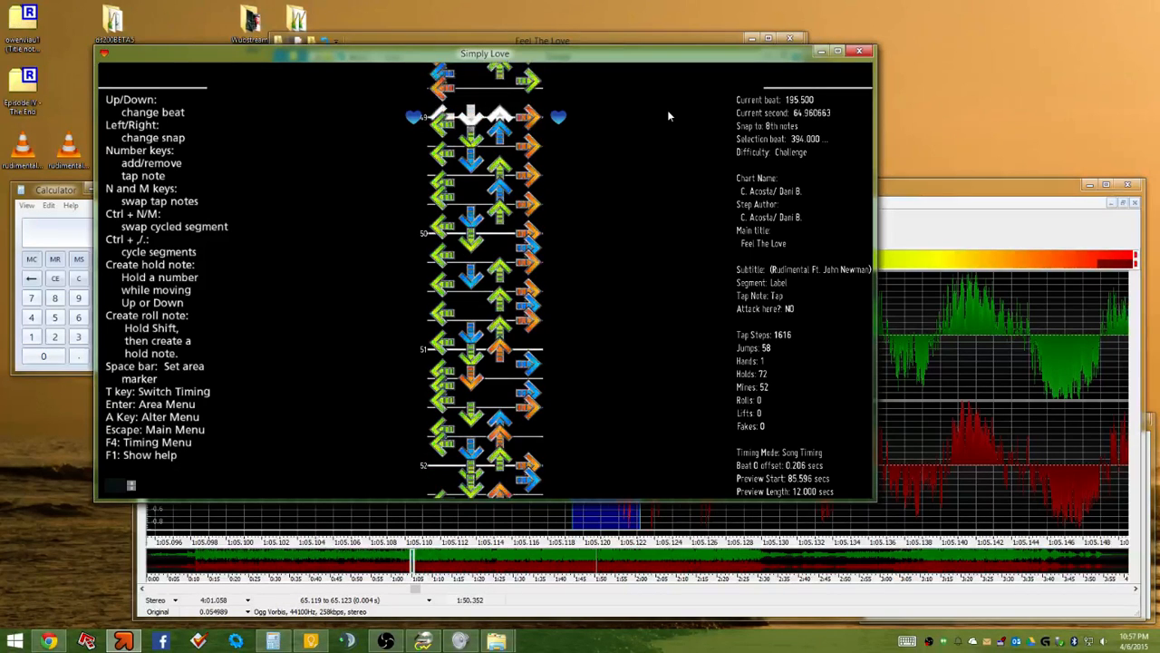
pyautogui.press('Down')
pyautogui.press('Down')
pyautogui.press('Down')
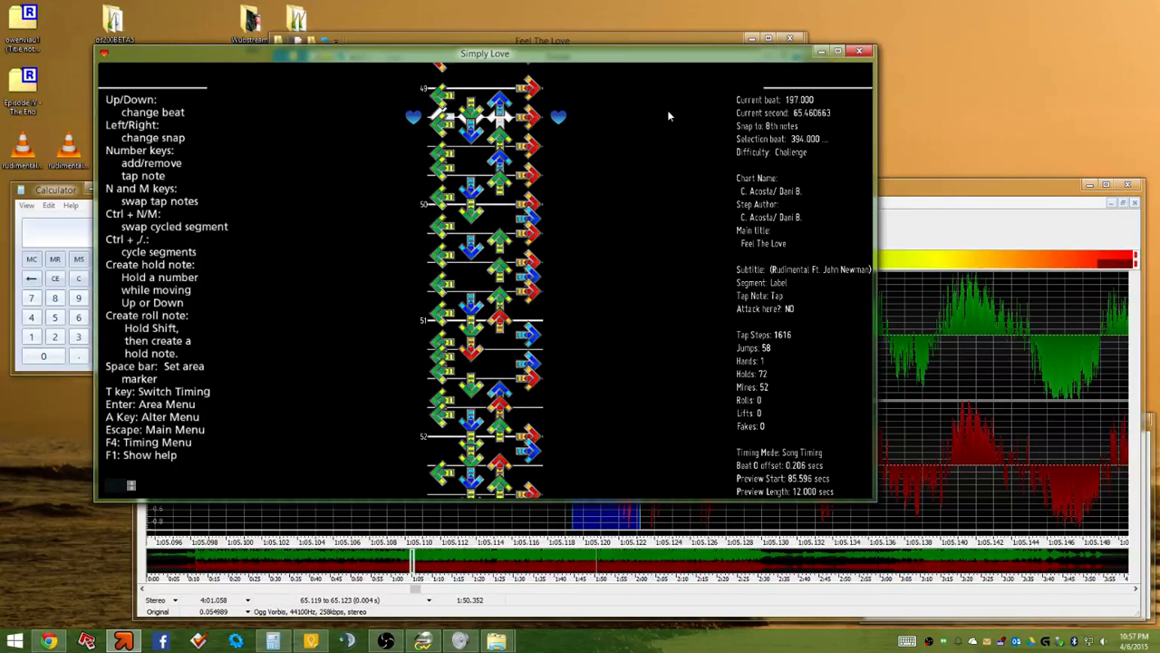
pyautogui.press('Up')
pyautogui.press('Up')
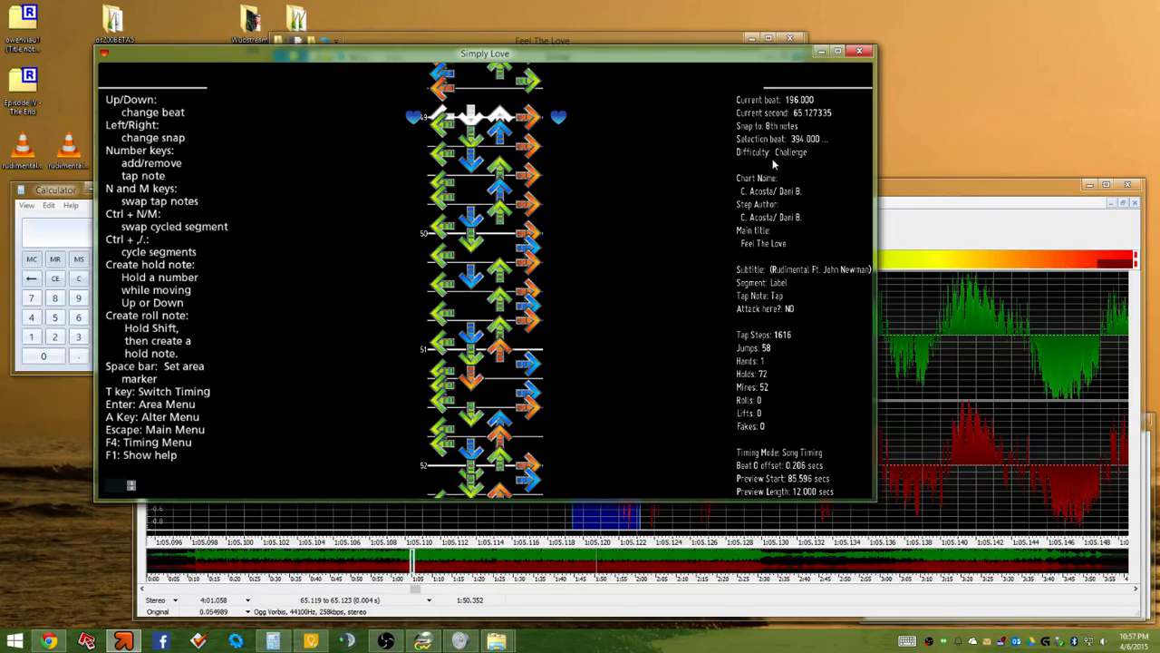
# Switch to GoldWave, select the waveform from 61.236 to 62.343 seconds and play the selection
pyautogui.click(954, 412)
pyautogui.scroll(-4, 430, 326)
pyautogui.scroll(-2, 429, 327)
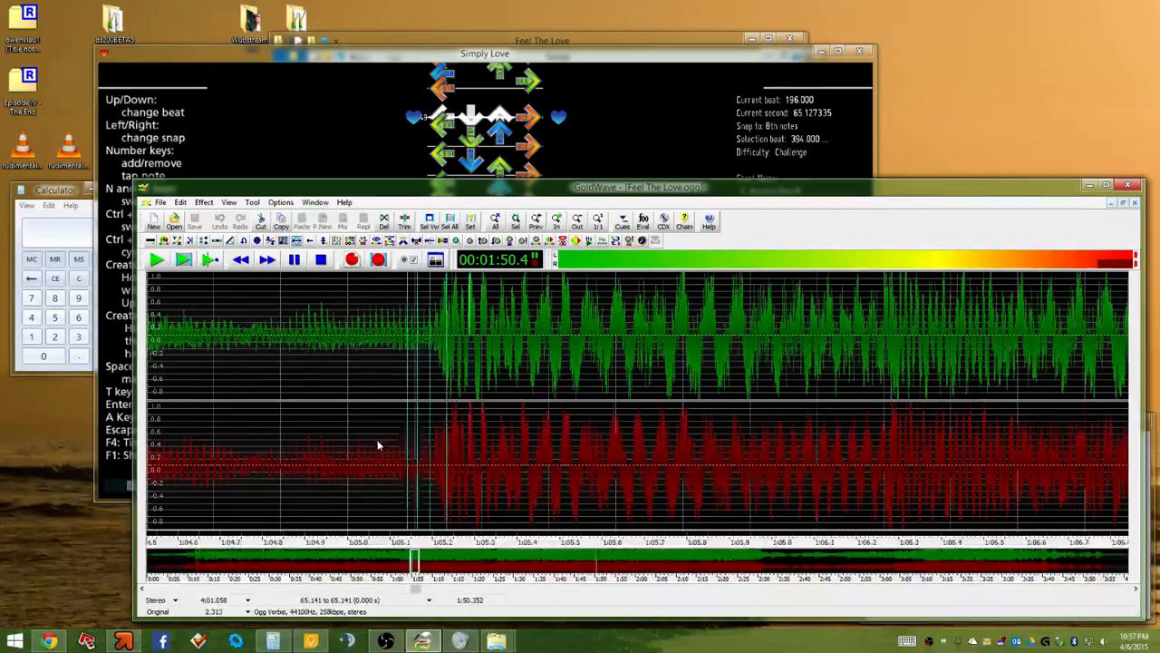
pyautogui.scroll(-2, 381, 445)
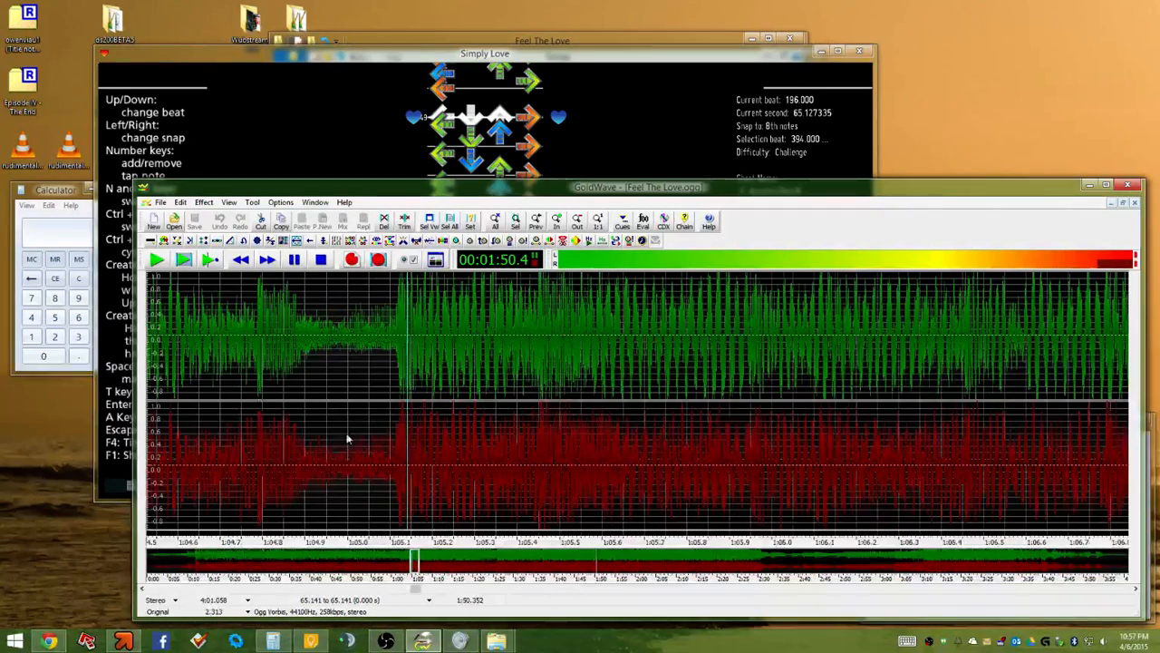
pyautogui.click(344, 589)
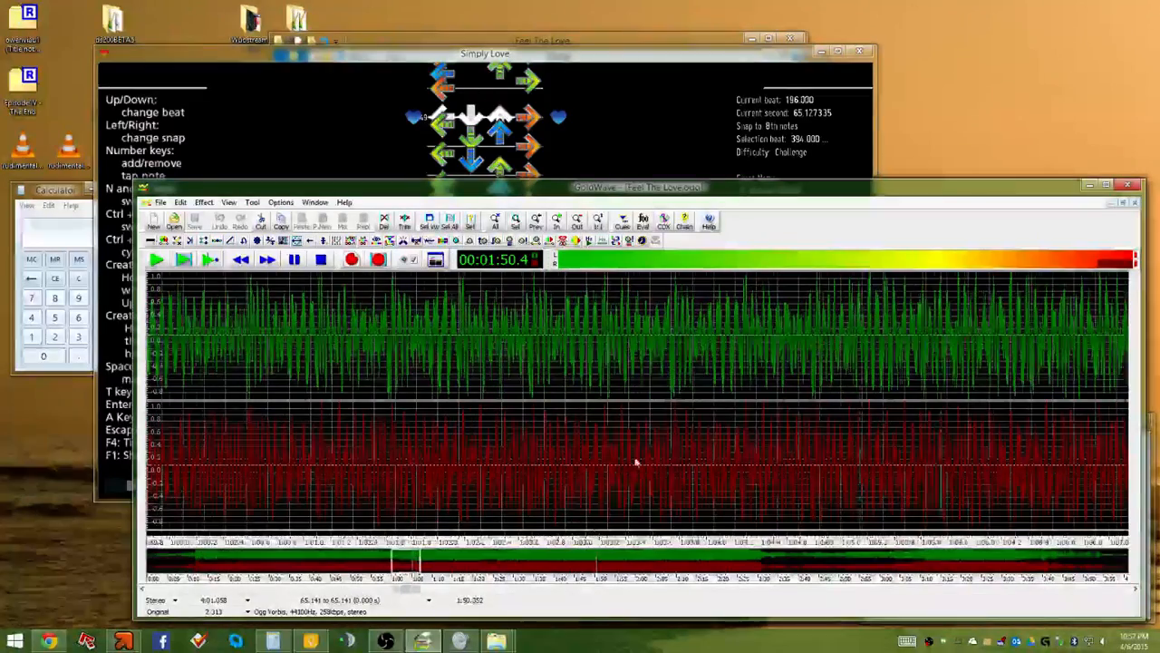
pyautogui.scroll(-3, 652, 423)
pyautogui.scroll(4, 384, 329)
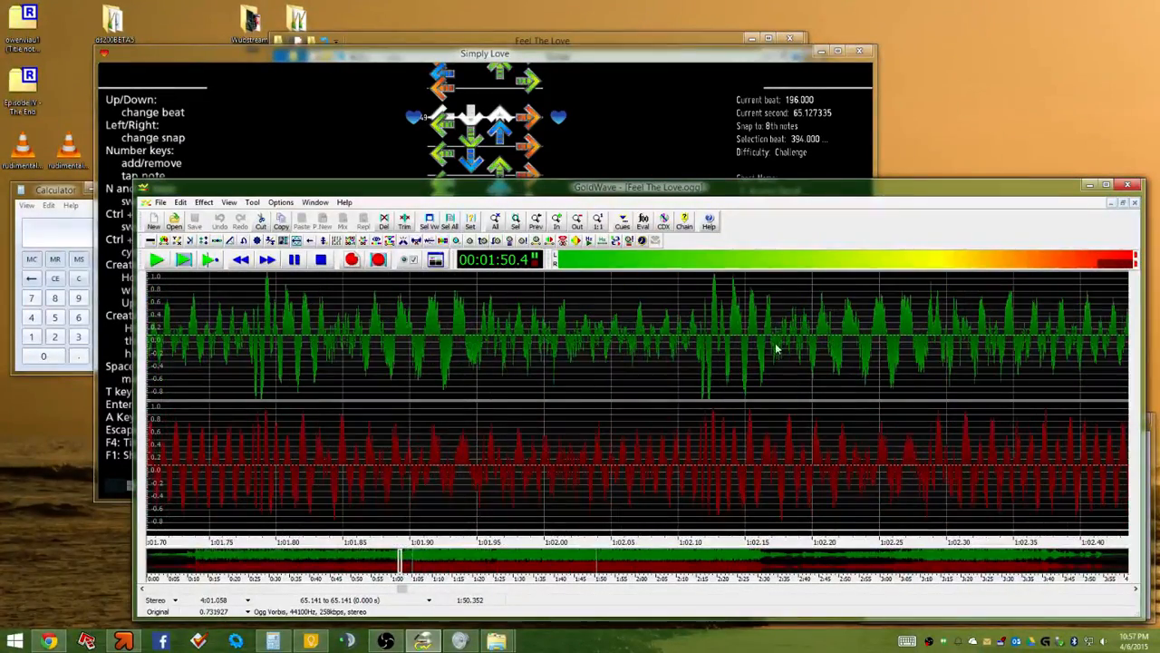
pyautogui.scroll(-2, 308, 325)
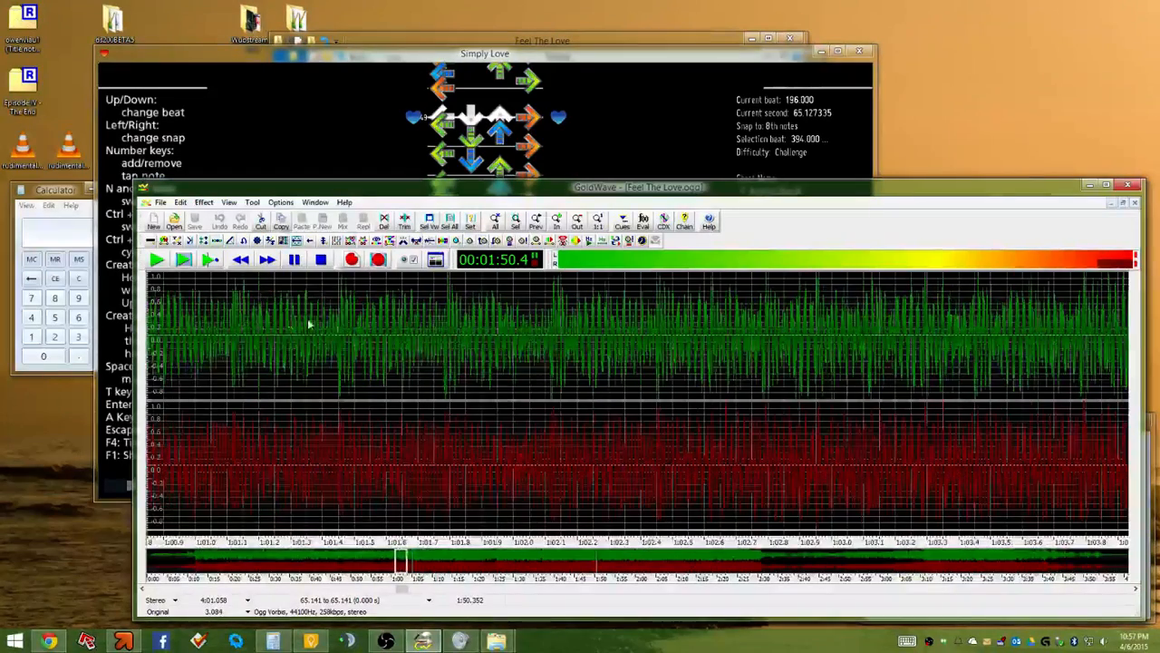
pyautogui.moveTo(272, 324); pyautogui.dragTo(523, 316)
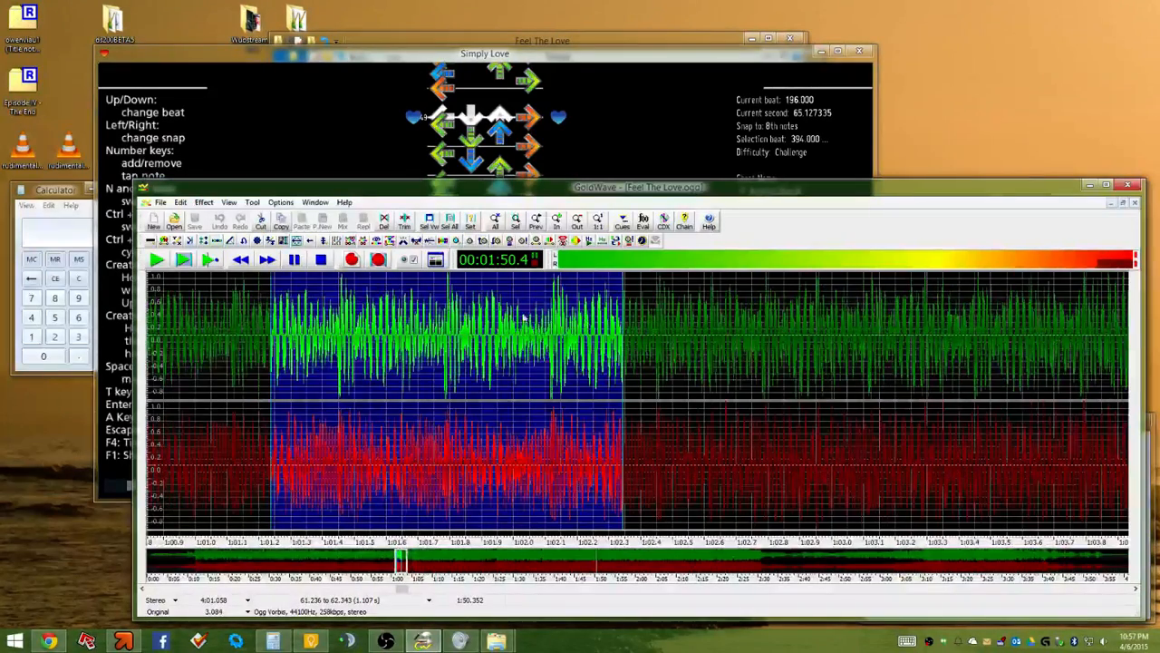
pyautogui.click(182, 260)
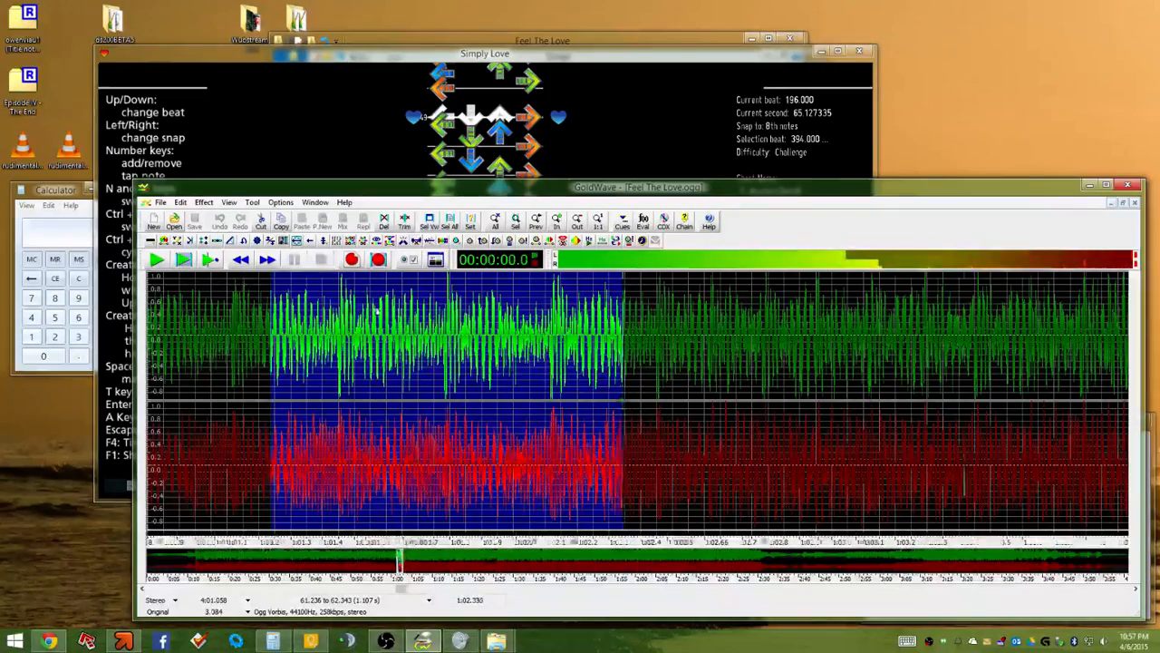
# Move the start of the selection to the beat onset at 61.459 seconds
pyautogui.scroll(4, 375, 311)
pyautogui.scroll(5, 249, 319)
pyautogui.scroll(1, 340, 303)
pyautogui.scroll(2, 342, 303)
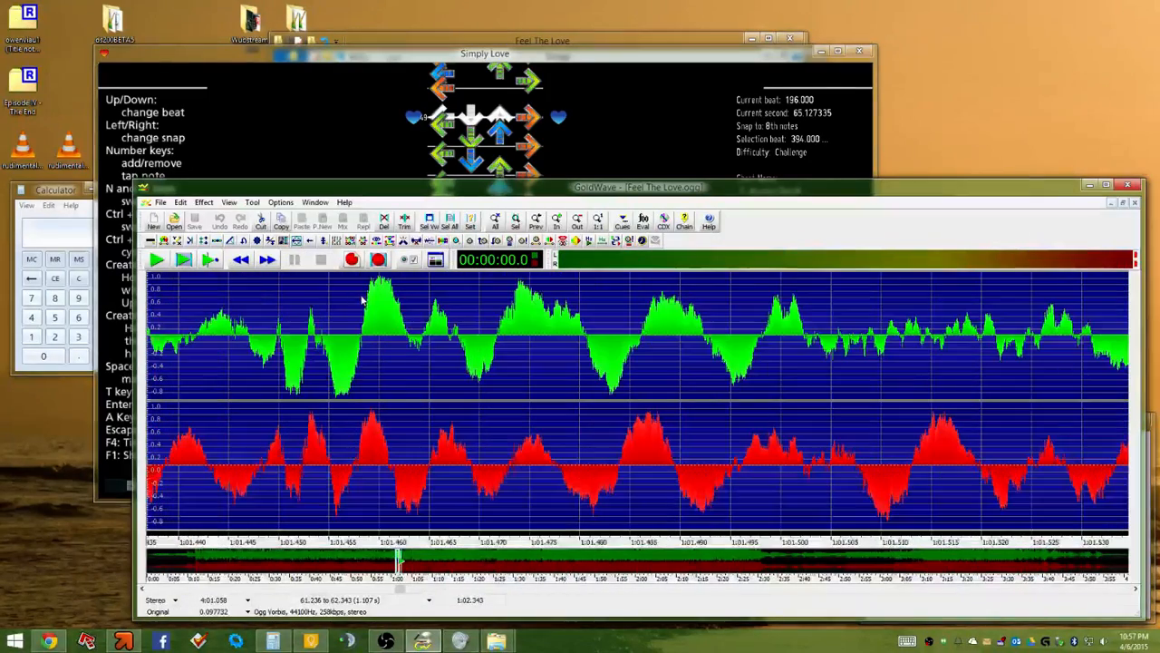
pyautogui.click(371, 295)
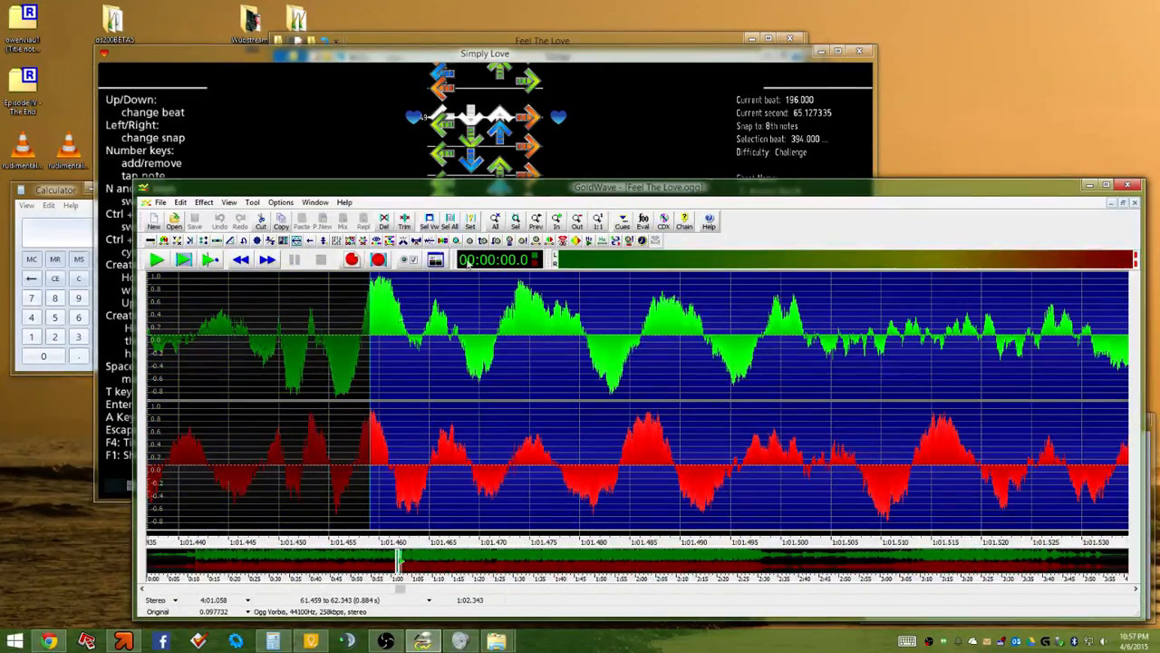
# Switch to the Simply Love step editor and move to beat 185 to read its time
pyautogui.click(610, 122)
pyautogui.press('Up')
pyautogui.press('Up')
pyautogui.press('Up')
pyautogui.press('Up')
pyautogui.press('Up')
pyautogui.press('Up')
pyautogui.press('Up')
pyautogui.press('Up')
pyautogui.press('Up')
pyautogui.press('Up')
pyautogui.press('Up')
pyautogui.press('Up')
pyautogui.press('Up')
pyautogui.press('Up')
pyautogui.press('Up')
pyautogui.press('Up')
pyautogui.press('Up')
pyautogui.press('Up')
pyautogui.press('Up')
pyautogui.press('Up')
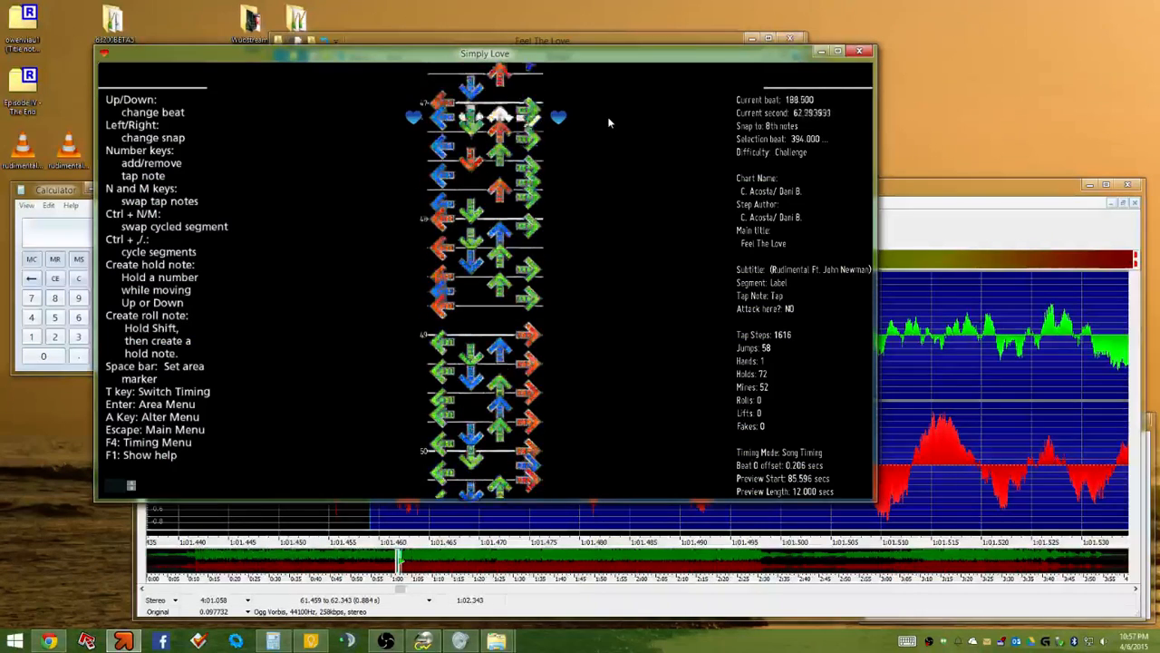
pyautogui.press('Down')
pyautogui.press('Down')
pyautogui.press('Down')
pyautogui.press('Down')
pyautogui.press('Down')
pyautogui.press('Down')
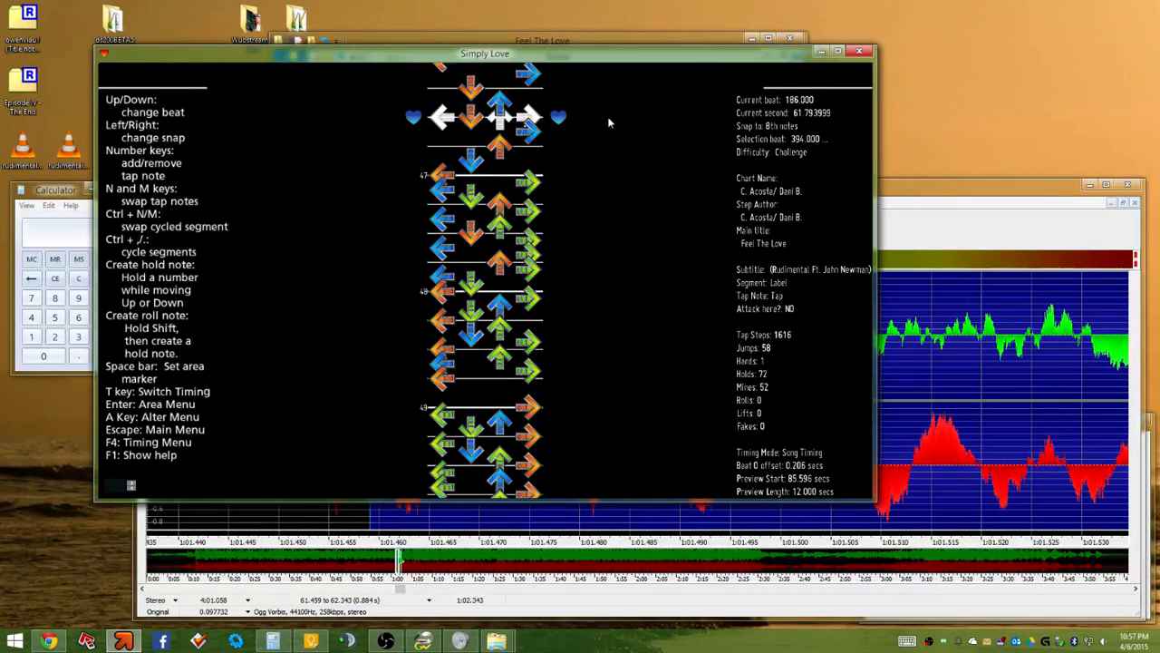
pyautogui.press('Up')
pyautogui.press('Up')
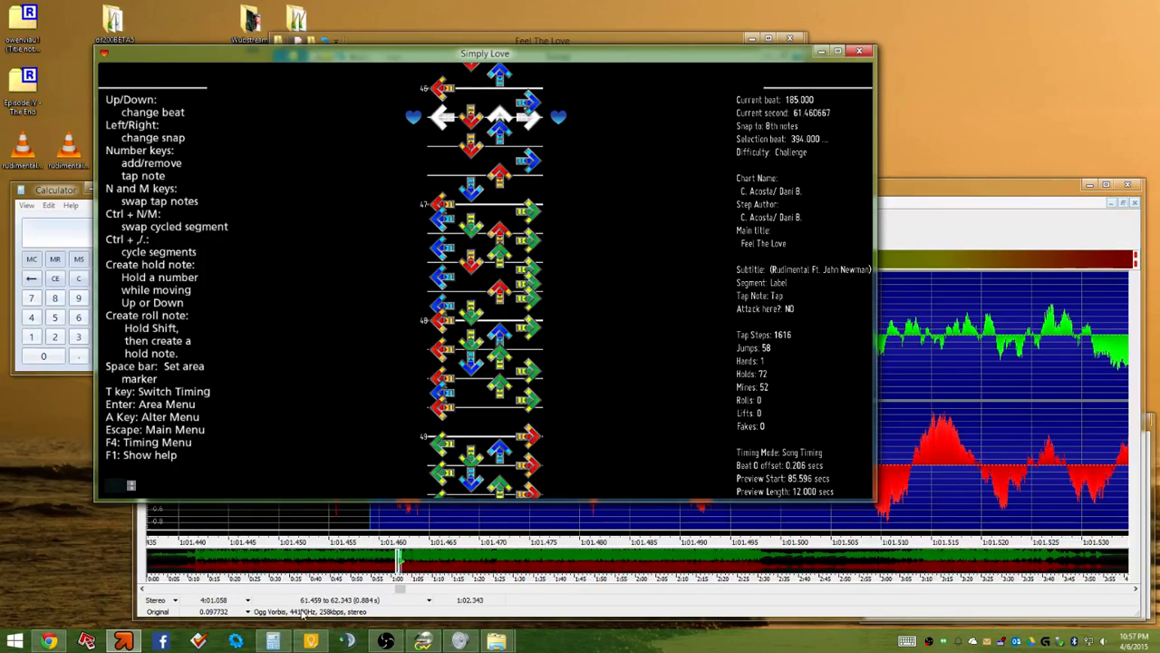
# Return to GoldWave and select only a thin sliver of the waveform at the 61.459-second onset
pyautogui.click(335, 613)
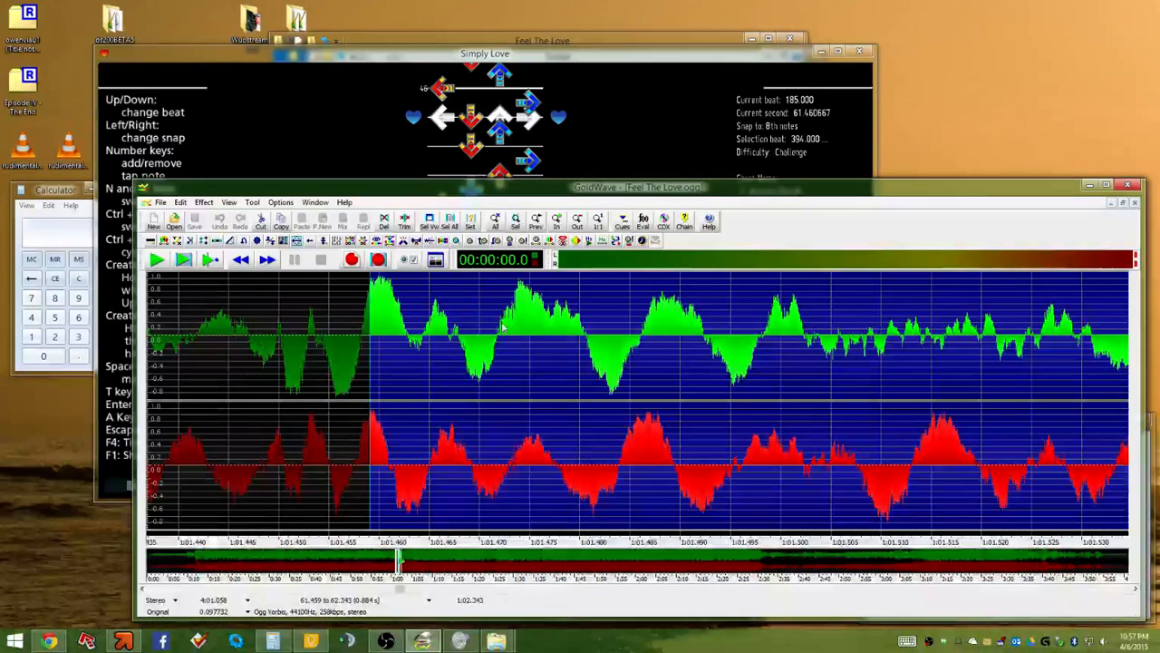
pyautogui.scroll(1, 393, 325)
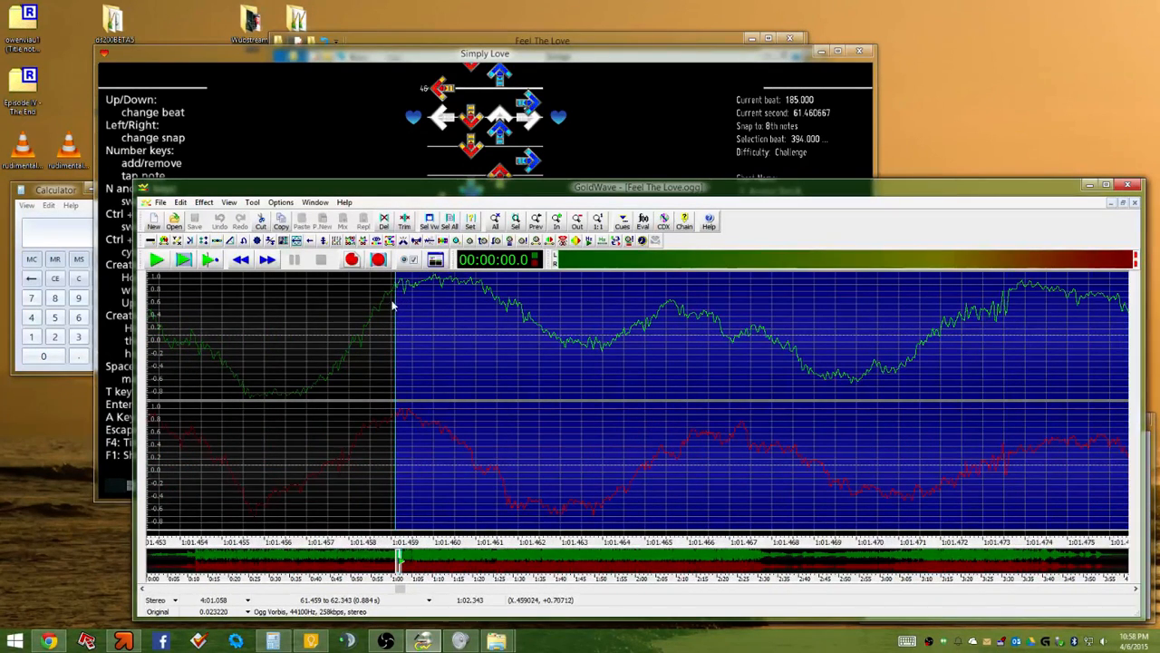
pyautogui.moveTo(387, 305); pyautogui.dragTo(408, 304)
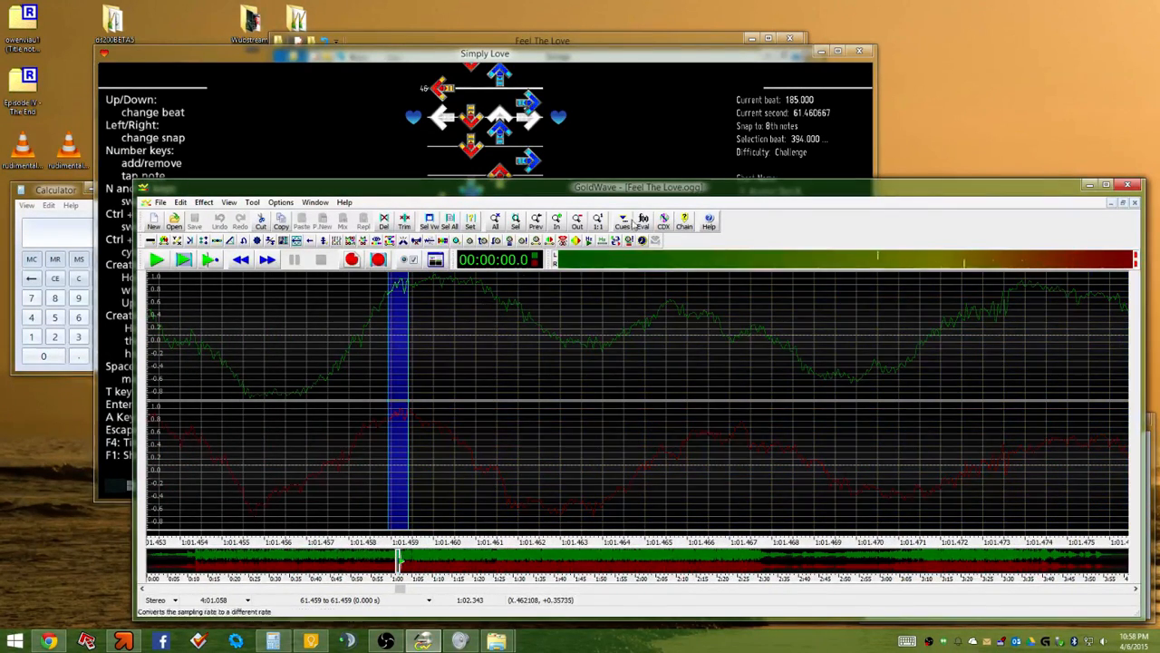
# Check beat 185's time in the Simply Love step editor, then examine the waveform around the selected onset in GoldWave
pyautogui.click(682, 64)
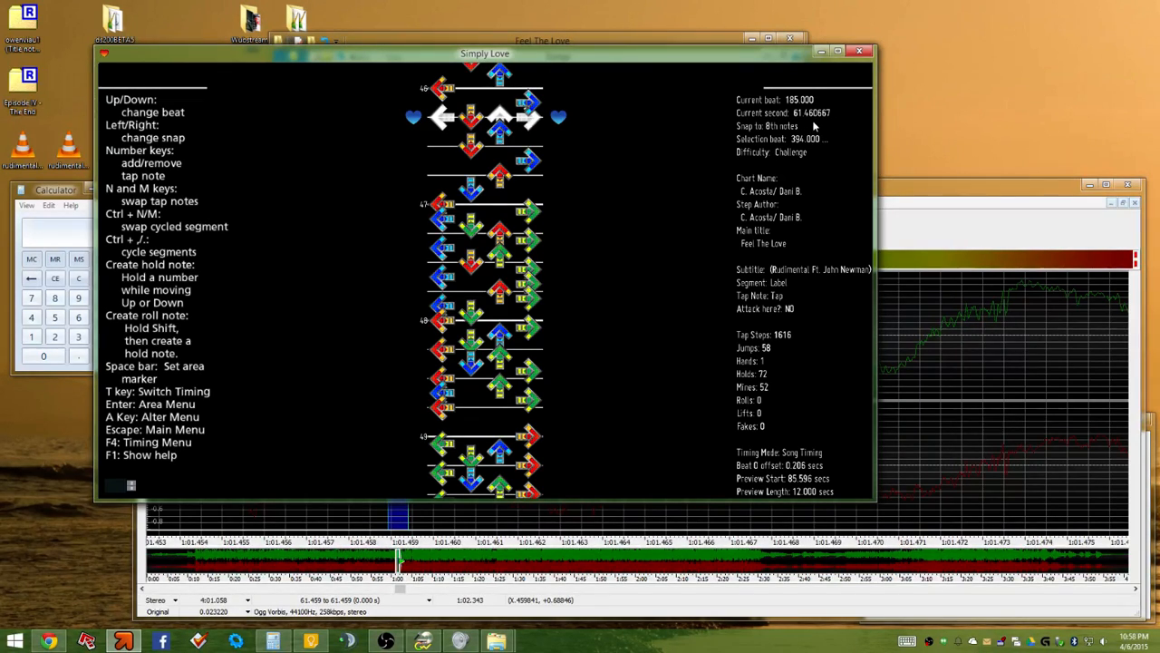
pyautogui.click(442, 611)
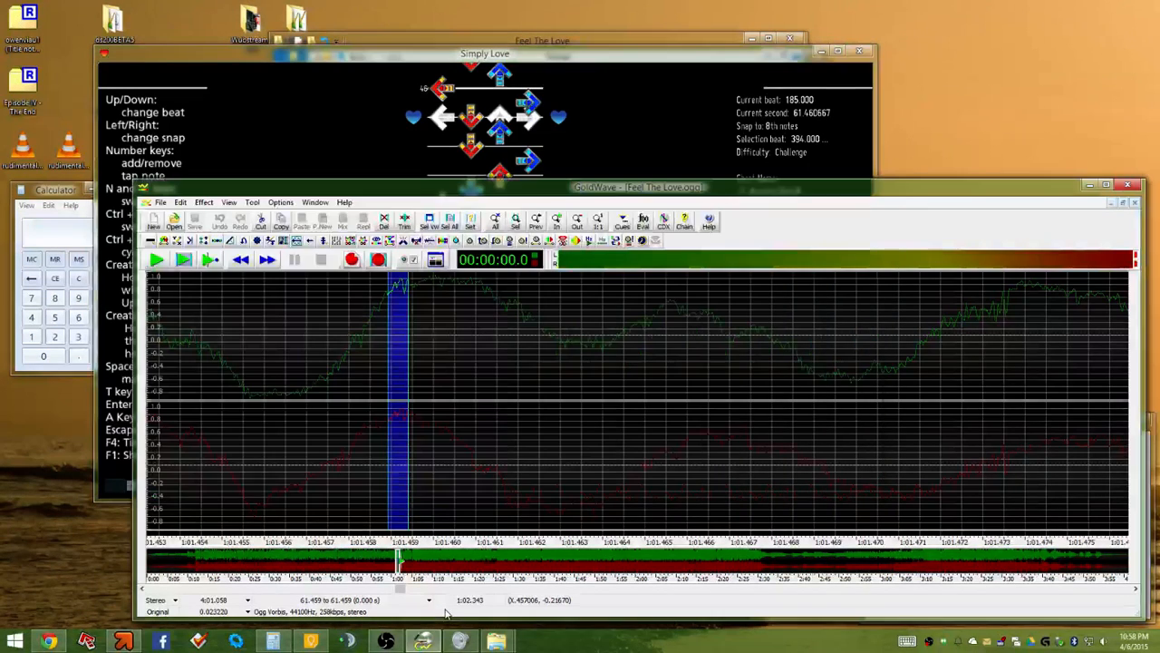
pyautogui.scroll(-3, 396, 361)
pyautogui.scroll(4, 395, 360)
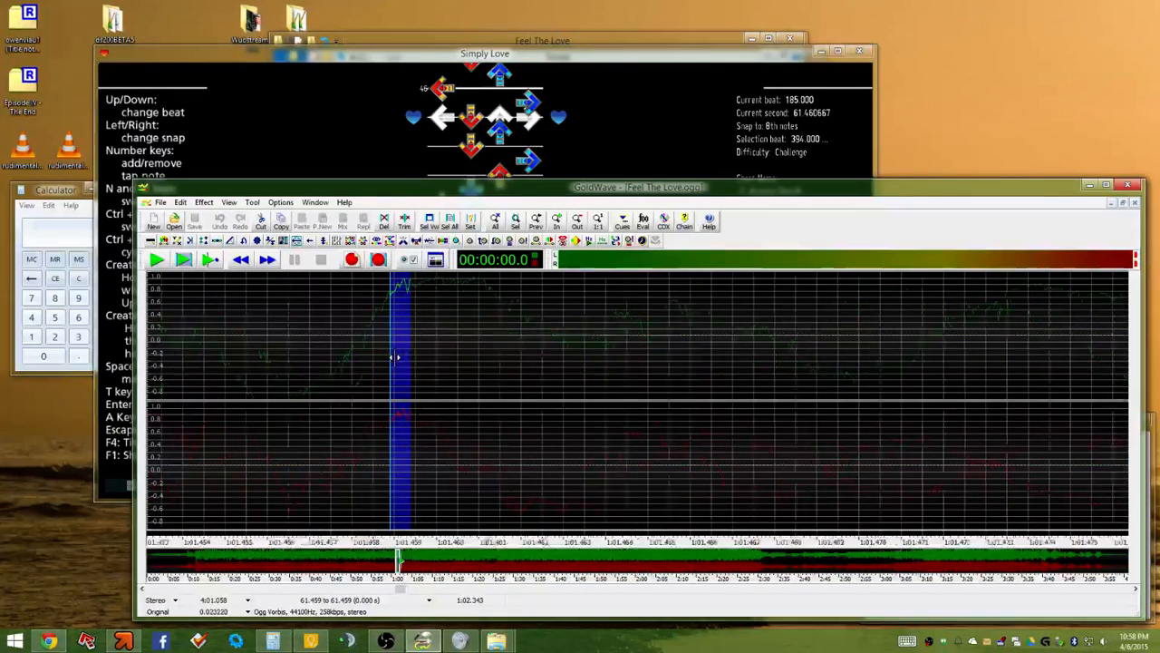
pyautogui.scroll(1, 395, 358)
pyautogui.scroll(-4, 395, 358)
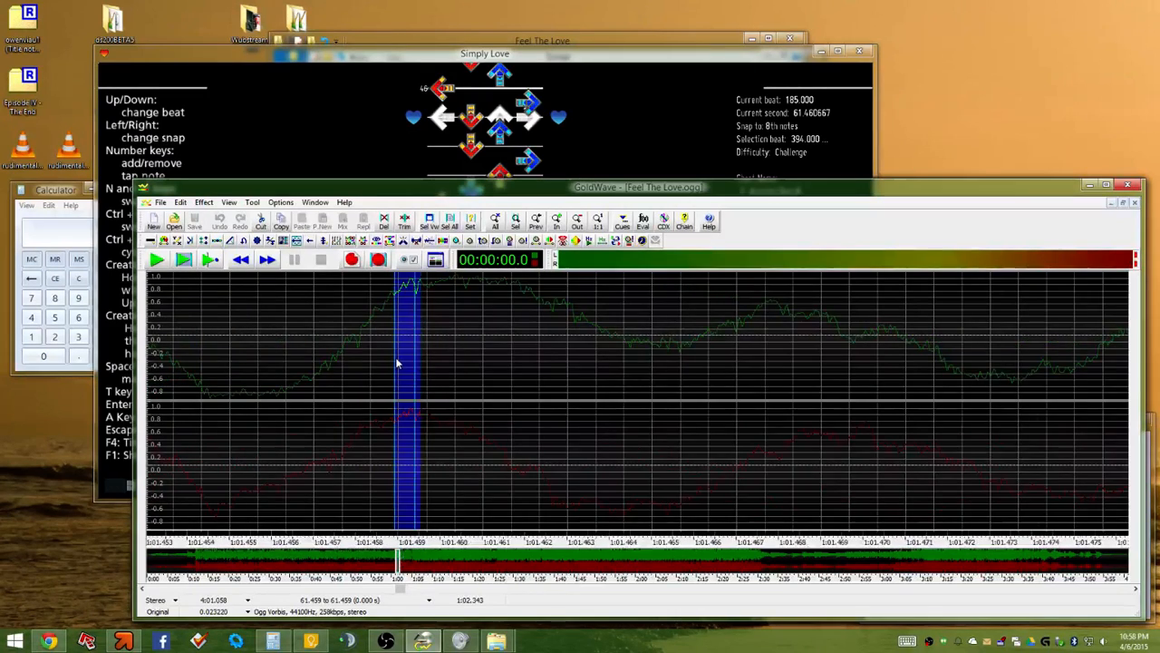
pyautogui.scroll(1, 396, 358)
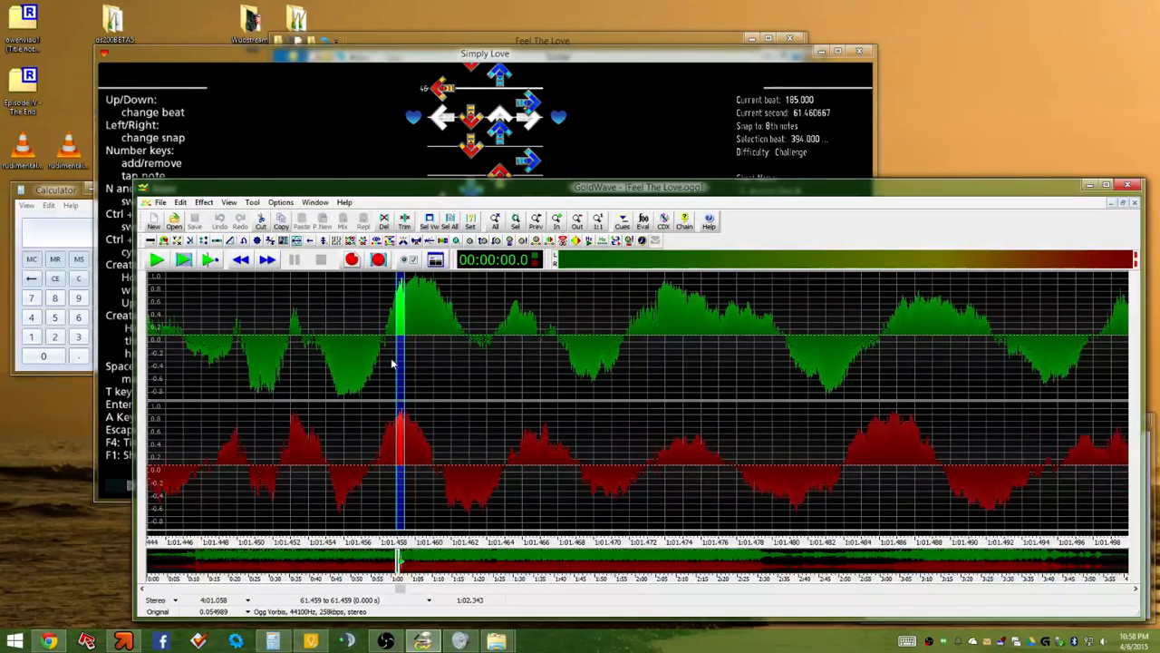
# Select the passage from about 60.989 to 64.111 seconds and play it
pyautogui.scroll(1, 408, 298)
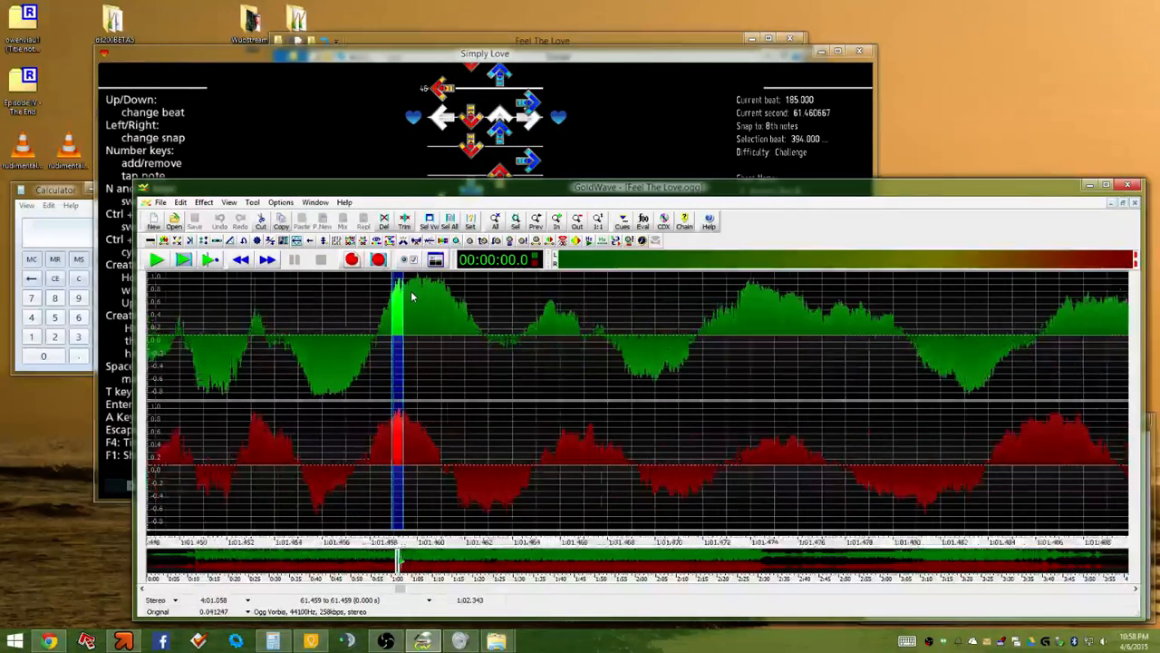
pyautogui.scroll(-5, 630, 417)
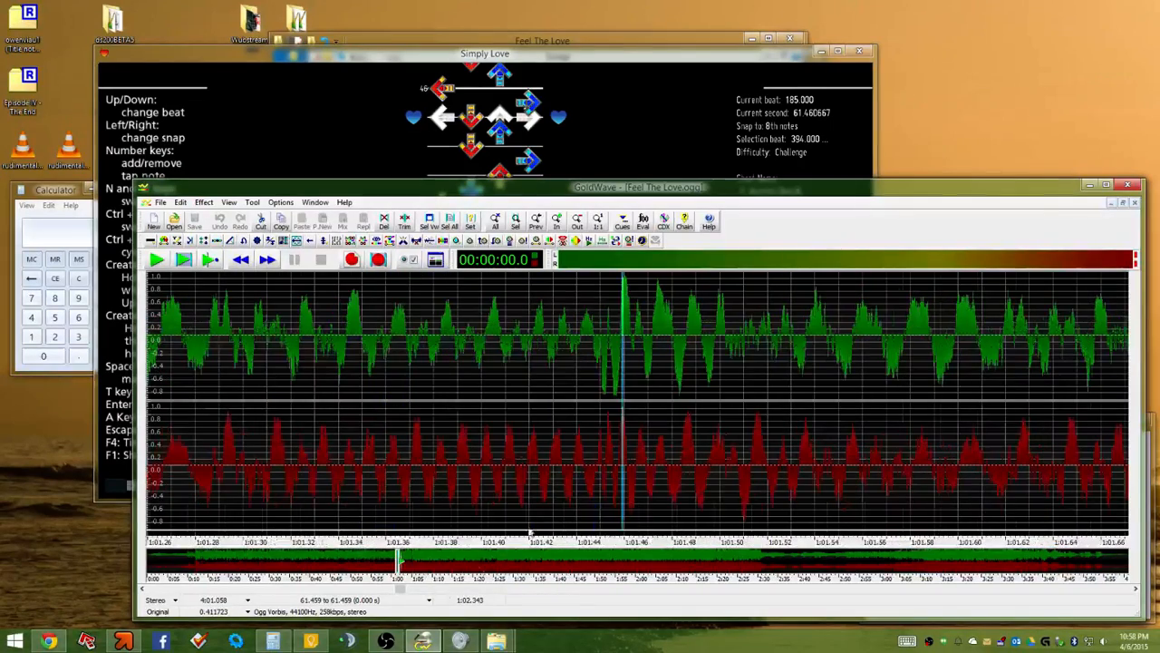
pyautogui.scroll(-4, 495, 440)
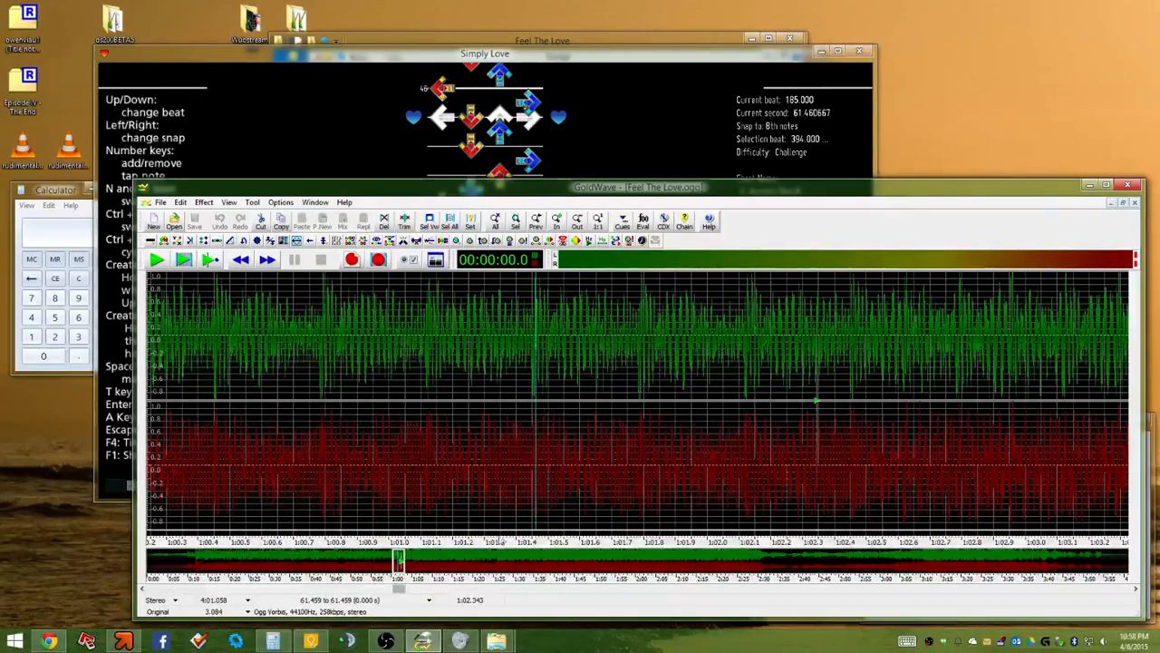
pyautogui.scroll(-4, 703, 417)
pyautogui.moveTo(554, 339); pyautogui.dragTo(868, 326)
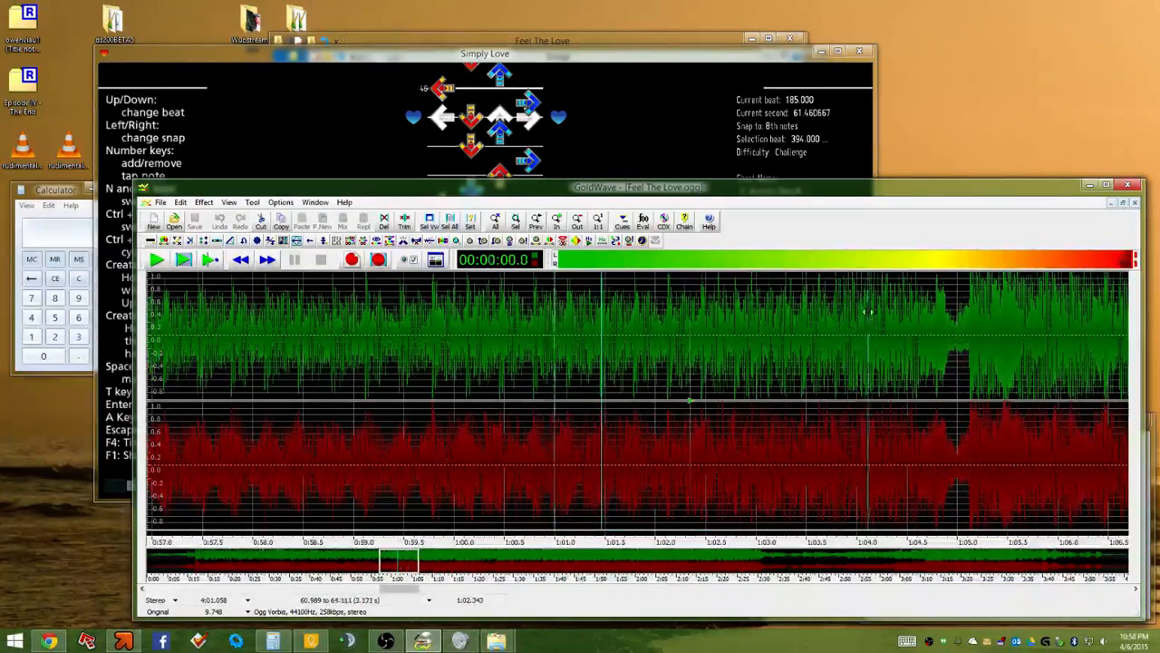
pyautogui.click(184, 261)
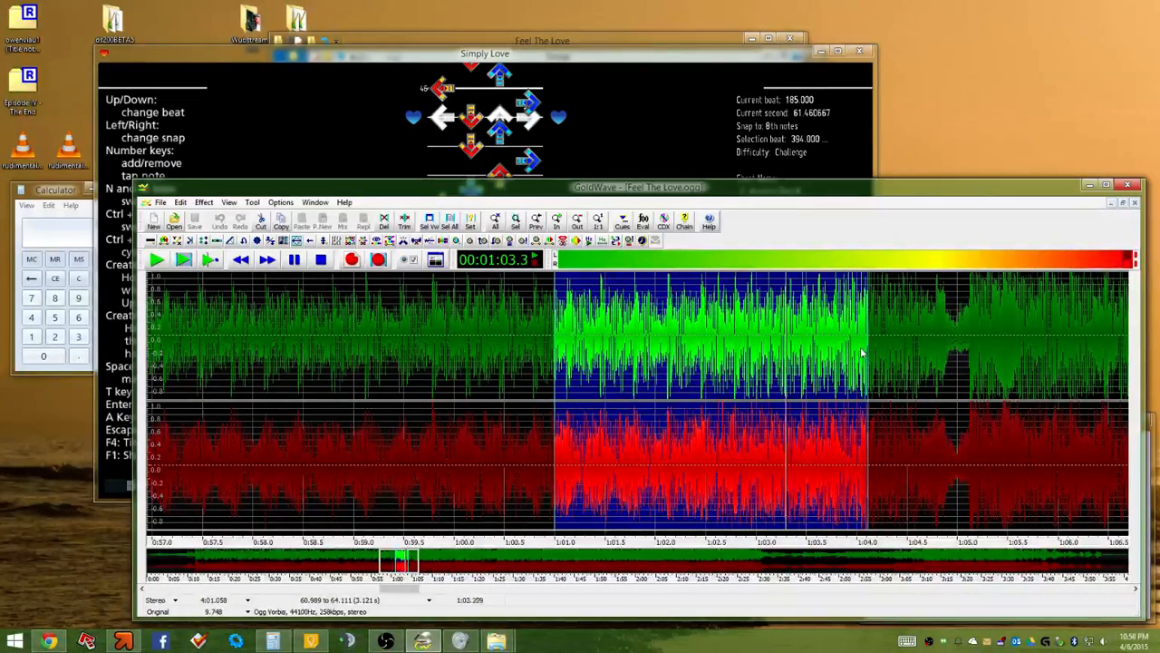
# Play the passage from about 64.159 to 65.299 seconds, and move the selection start to the beat onset at 64.788 seconds
pyautogui.moveTo(874, 343); pyautogui.dragTo(988, 340)
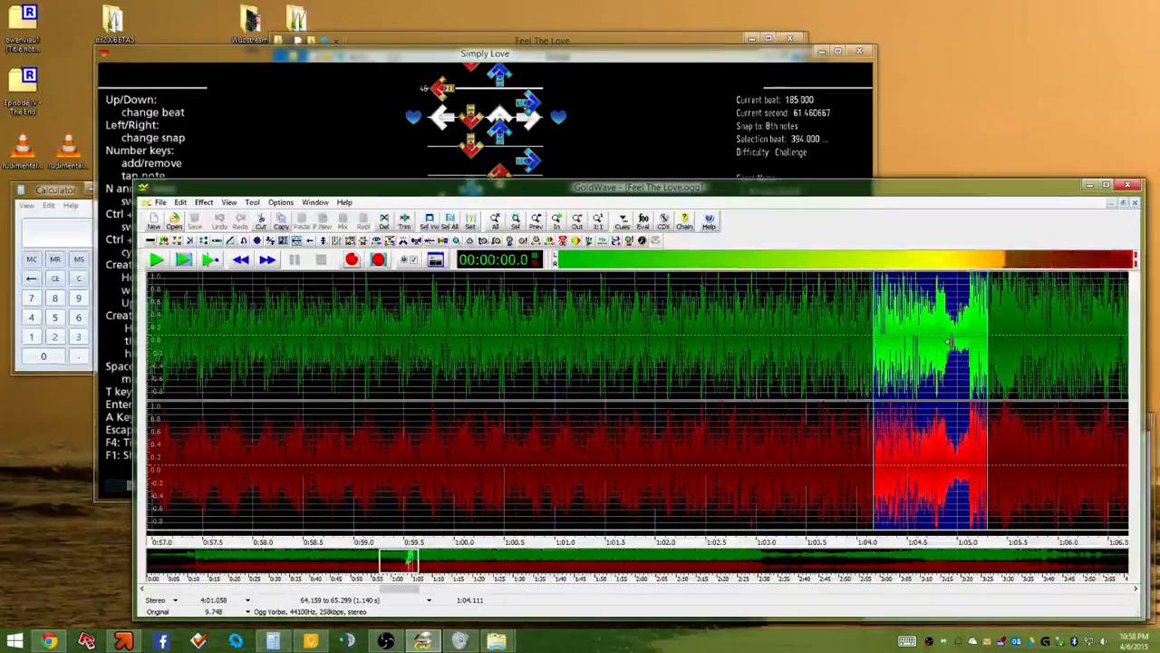
pyautogui.click(184, 261)
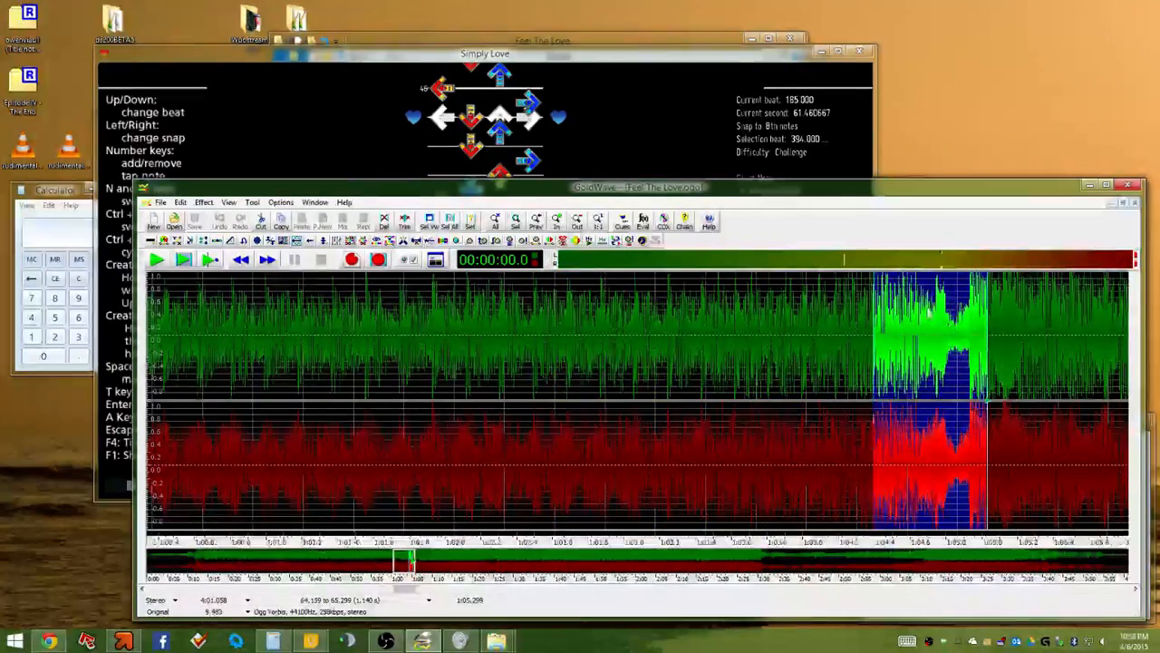
pyautogui.scroll(11, 961, 314)
pyautogui.scroll(10, 723, 324)
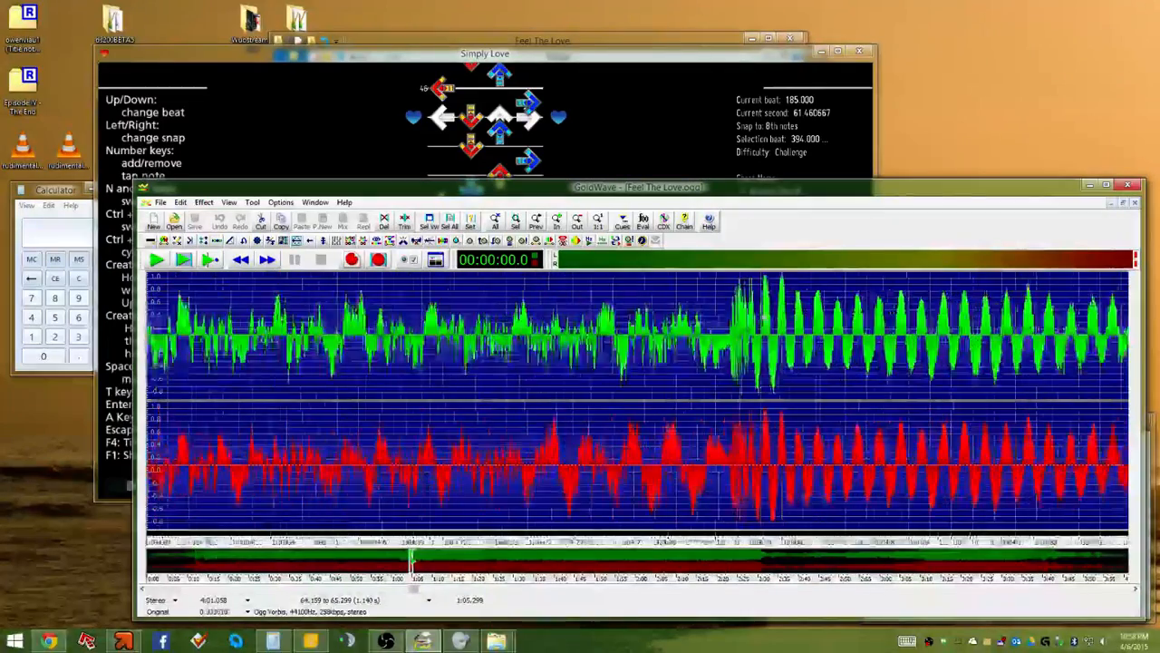
pyautogui.click(725, 324)
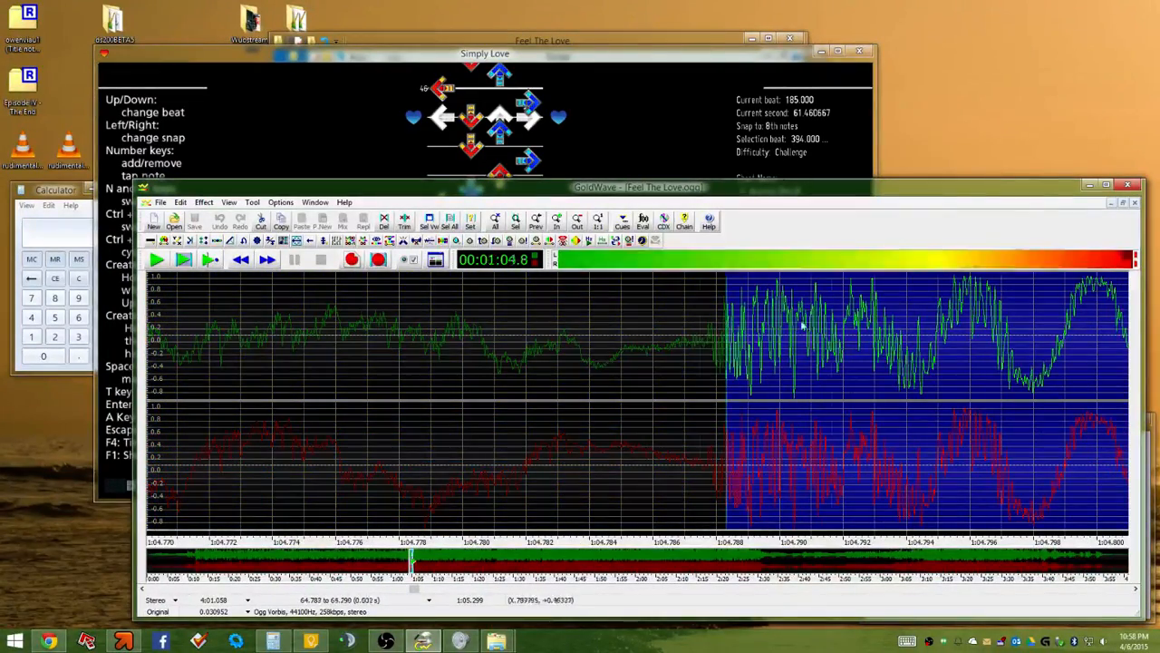
pyautogui.scroll(5, 615, 340)
pyautogui.moveTo(622, 331); pyautogui.dragTo(723, 314)
# Switch to the Simply Love step editor and move to beat 195 to read its time
pyautogui.click(723, 110)
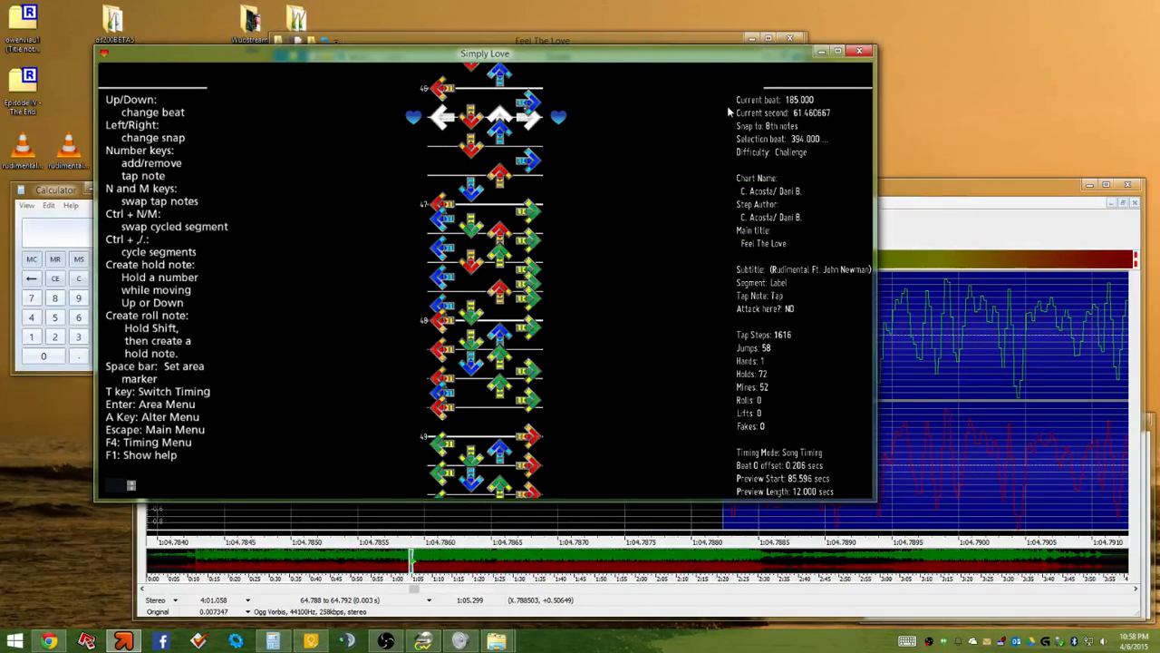
pyautogui.press('pagedown')
pyautogui.press('pagedown')
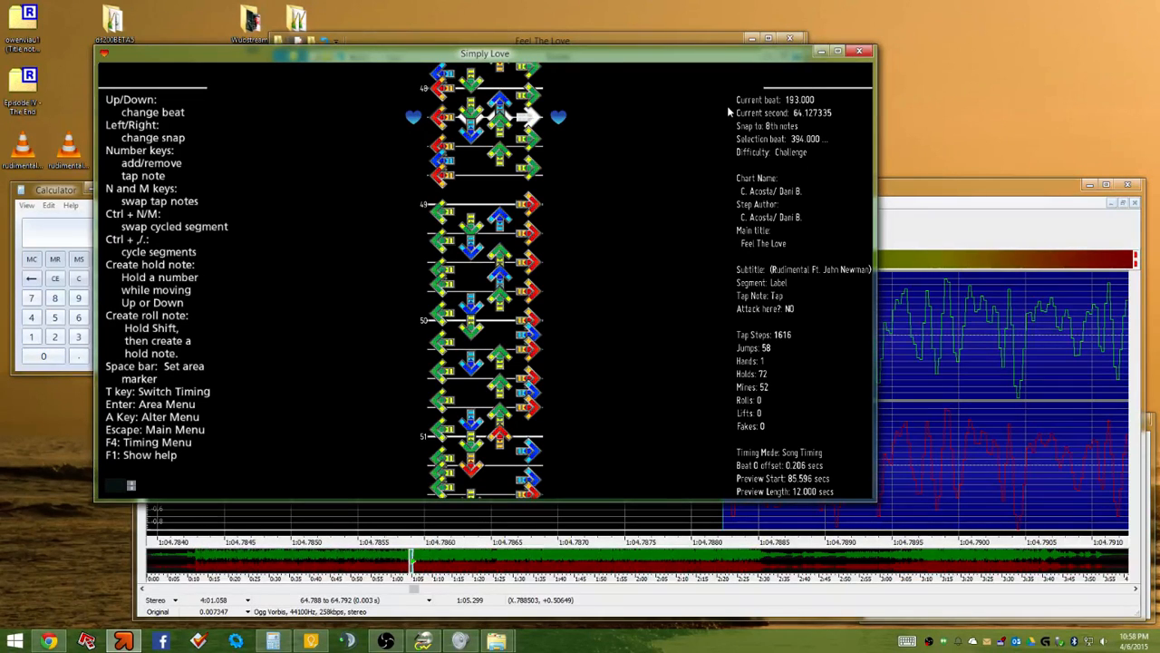
pyautogui.press('Down')
pyautogui.press('Down')
pyautogui.press('Down')
pyautogui.press('Down')
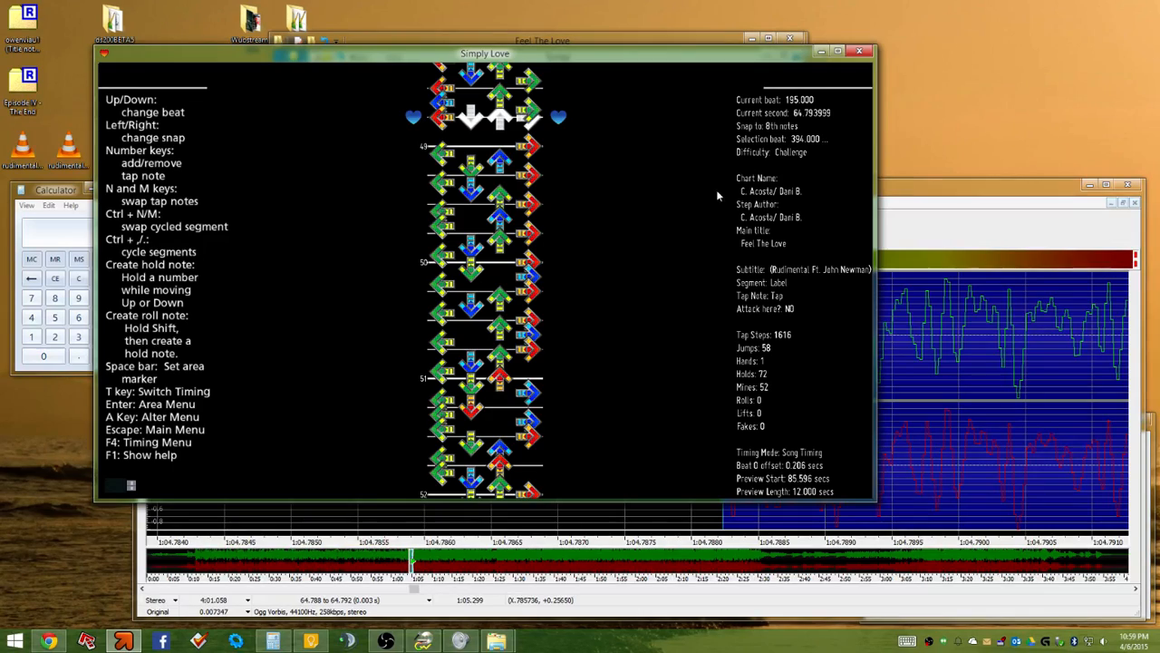
# Return to GoldWave, locate the beat onset about one second earlier, and move the selection start there, at 63.792 seconds
pyautogui.click(911, 190)
pyautogui.scroll(-6, 573, 365)
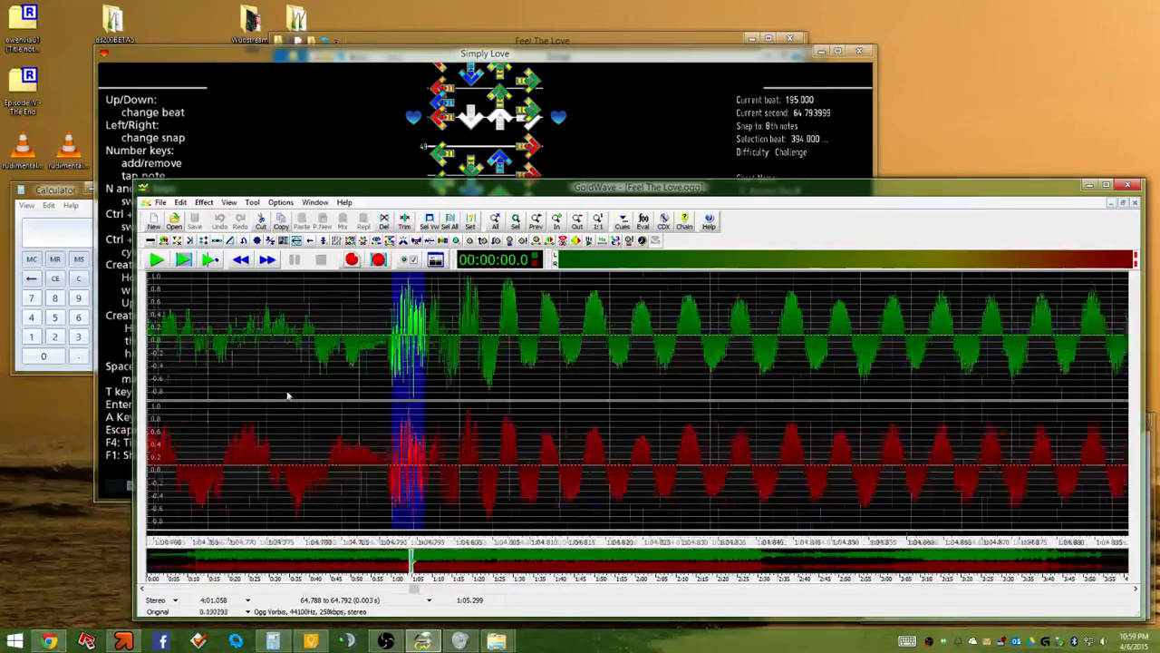
pyautogui.click(167, 588)
pyautogui.click(167, 588)
pyautogui.scroll(-3, 575, 446)
pyautogui.scroll(-3, 686, 407)
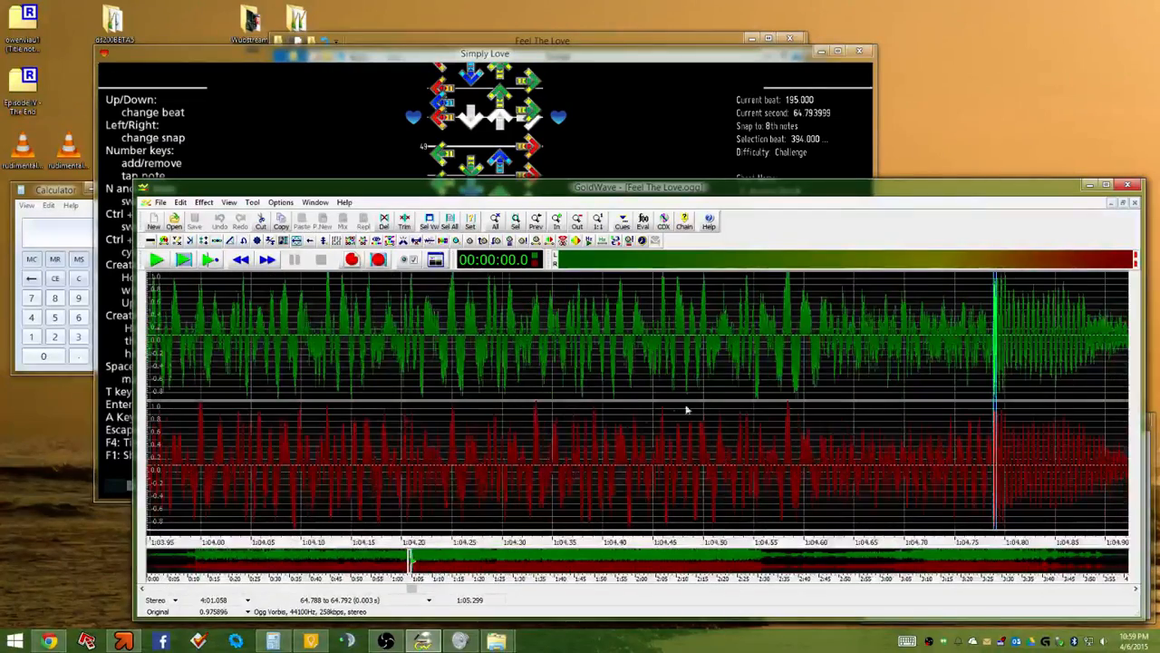
pyautogui.scroll(-1, 912, 394)
pyautogui.scroll(4, 820, 353)
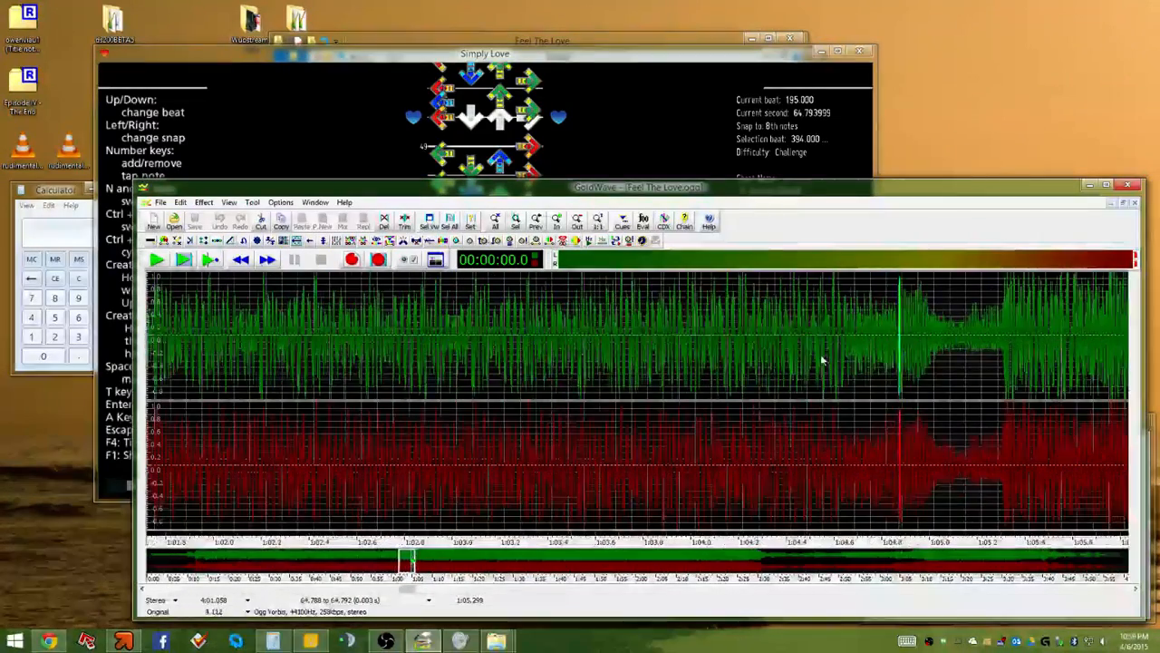
pyautogui.scroll(-5, 589, 332)
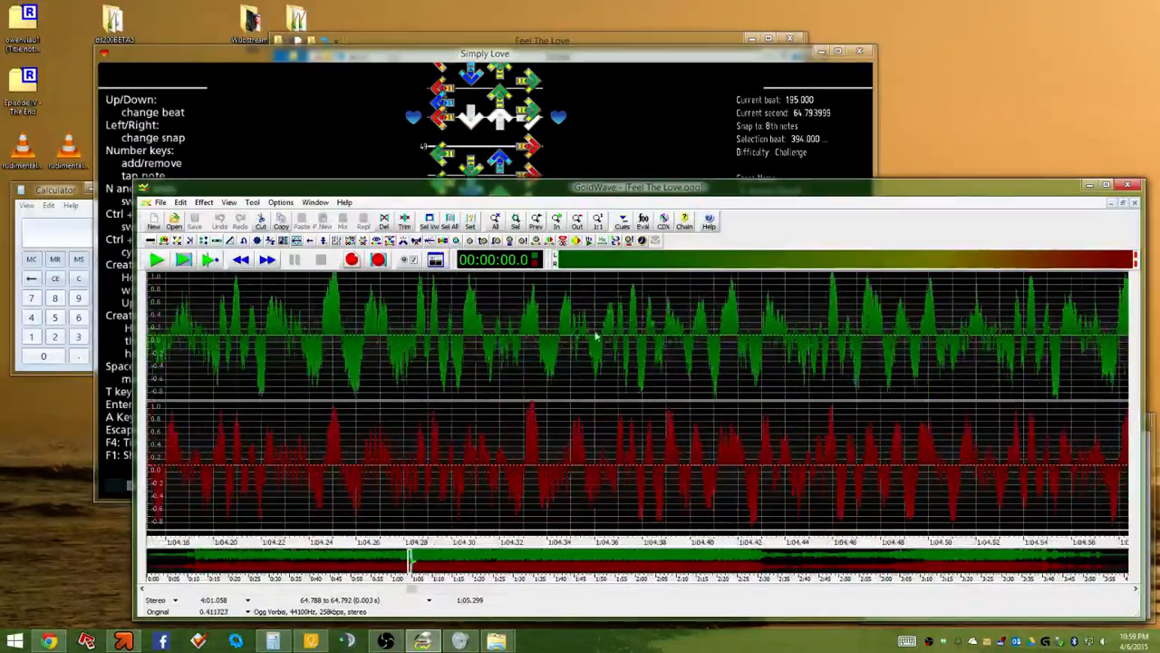
pyautogui.scroll(5, 587, 335)
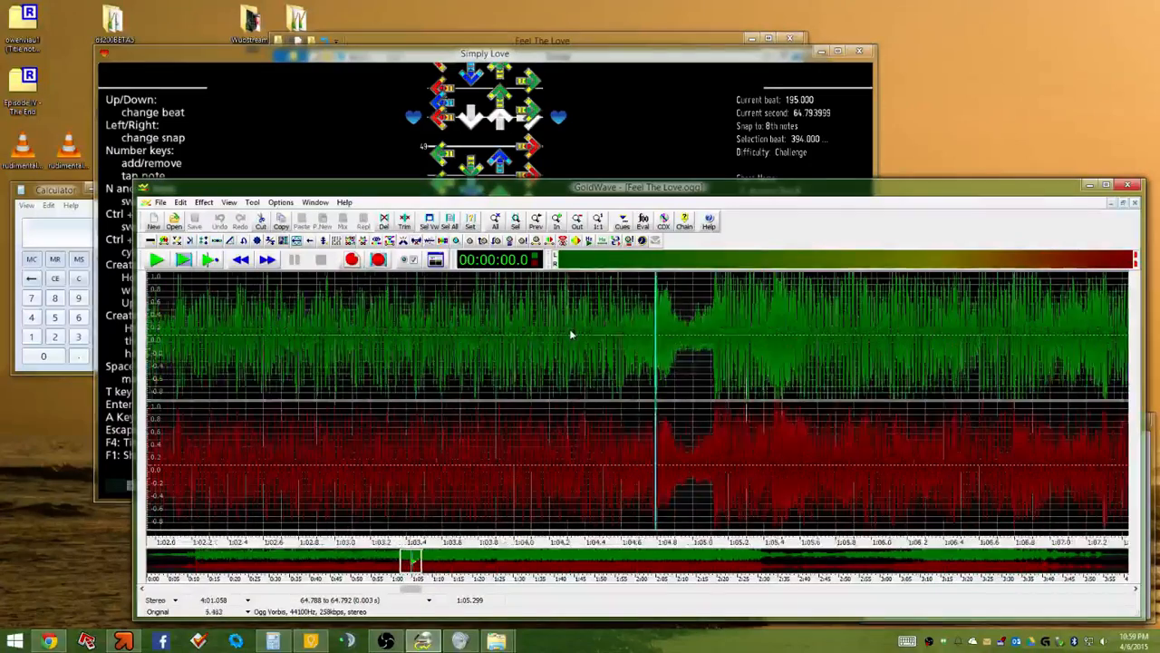
pyautogui.scroll(5, 632, 344)
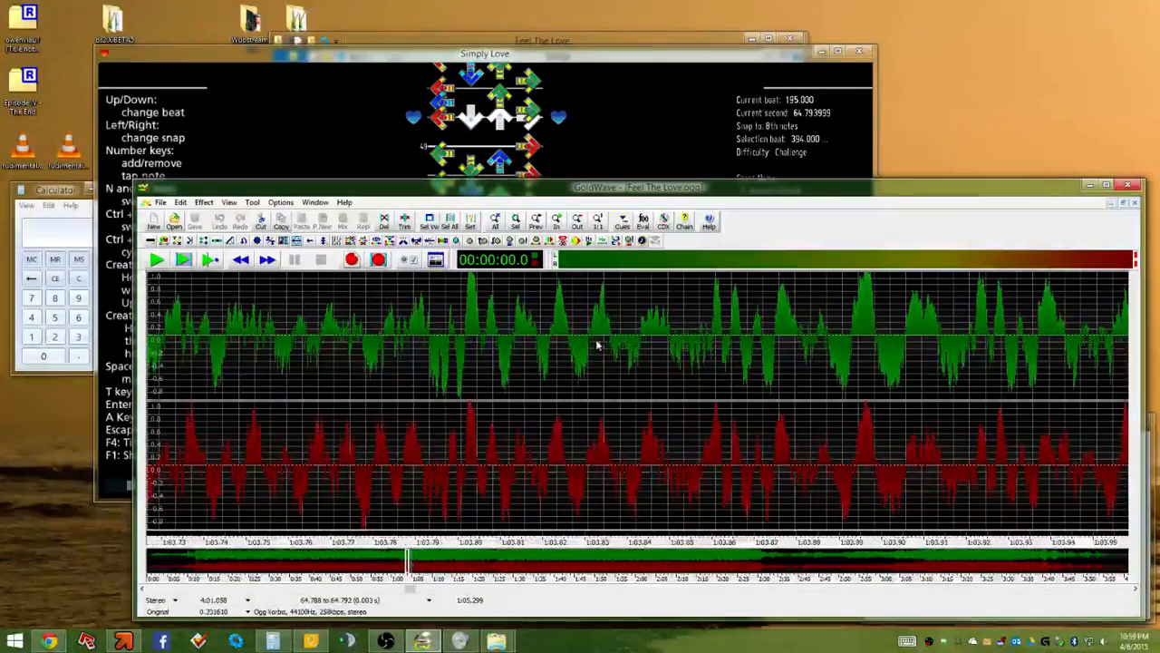
pyautogui.scroll(2, 433, 302)
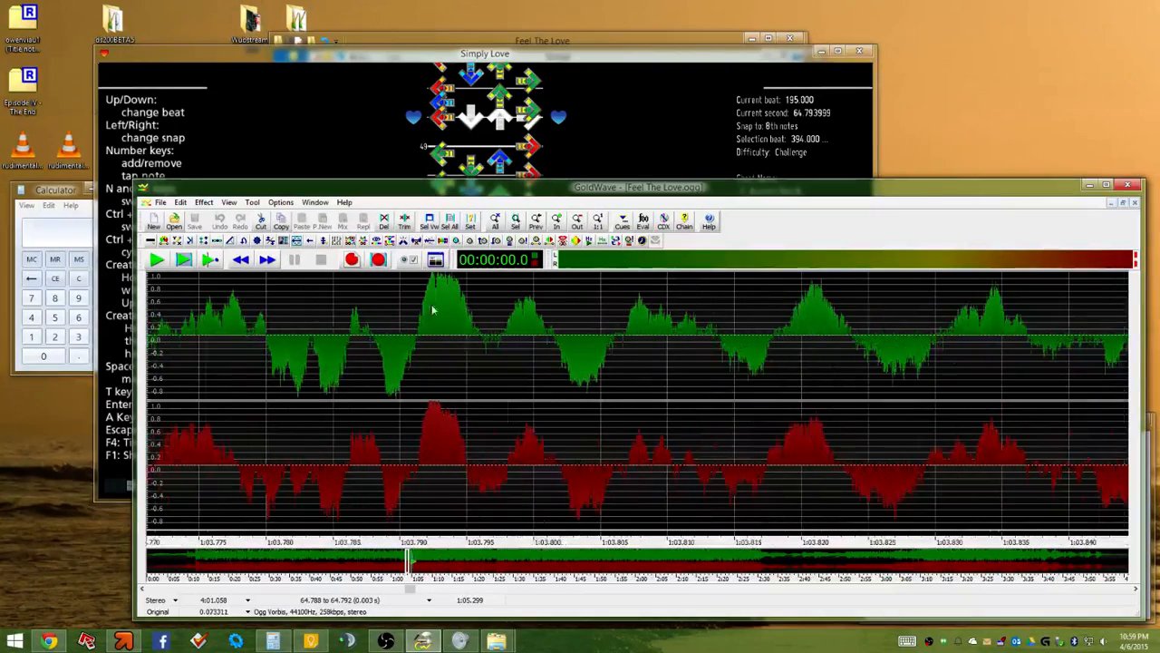
pyautogui.click(429, 283)
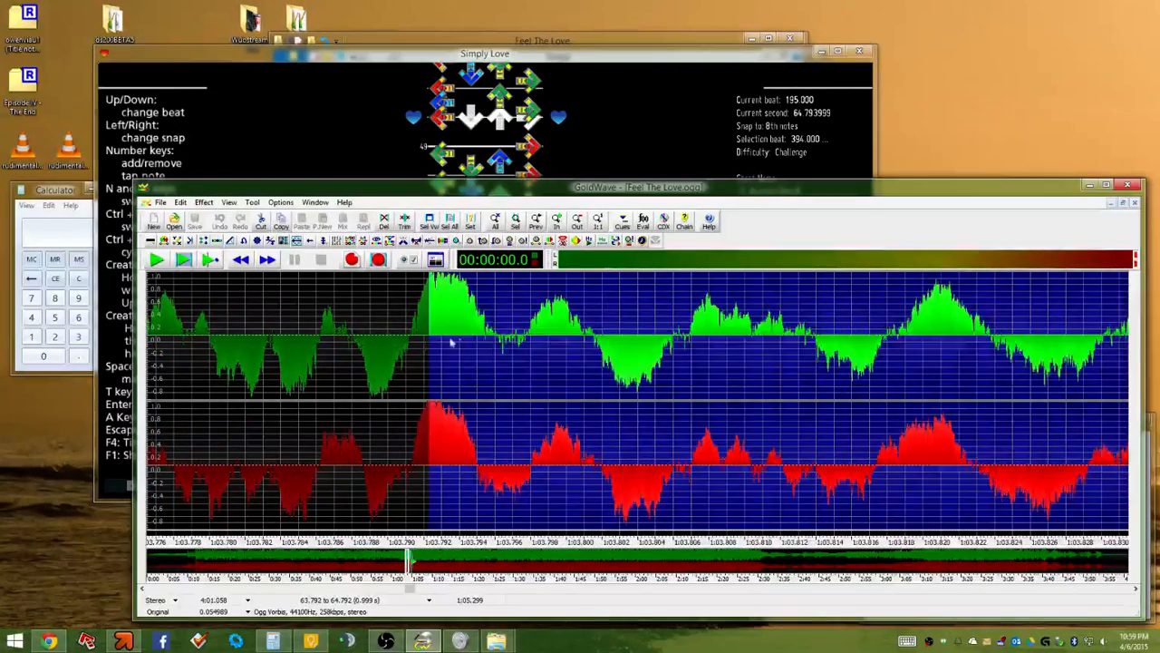
pyautogui.scroll(1, 430, 283)
# Switch to the Simply Love step editor, set the snap to 16th notes, and move back to beat 192 to read its time
pyautogui.click(639, 133)
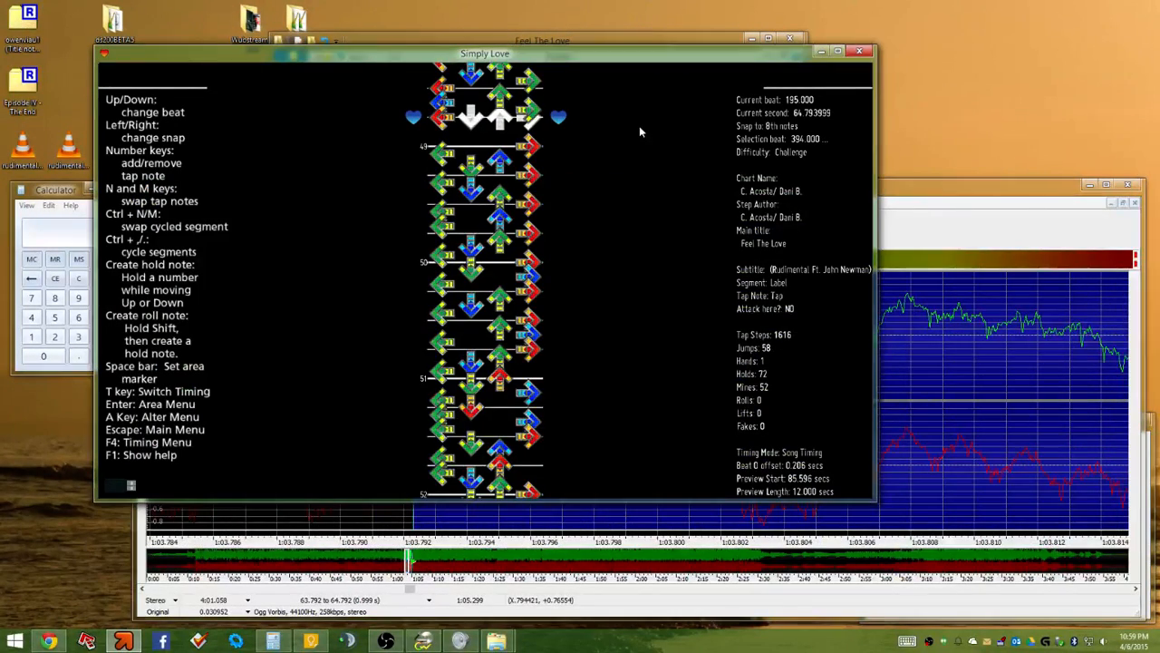
pyautogui.press('Up')
pyautogui.press('Up')
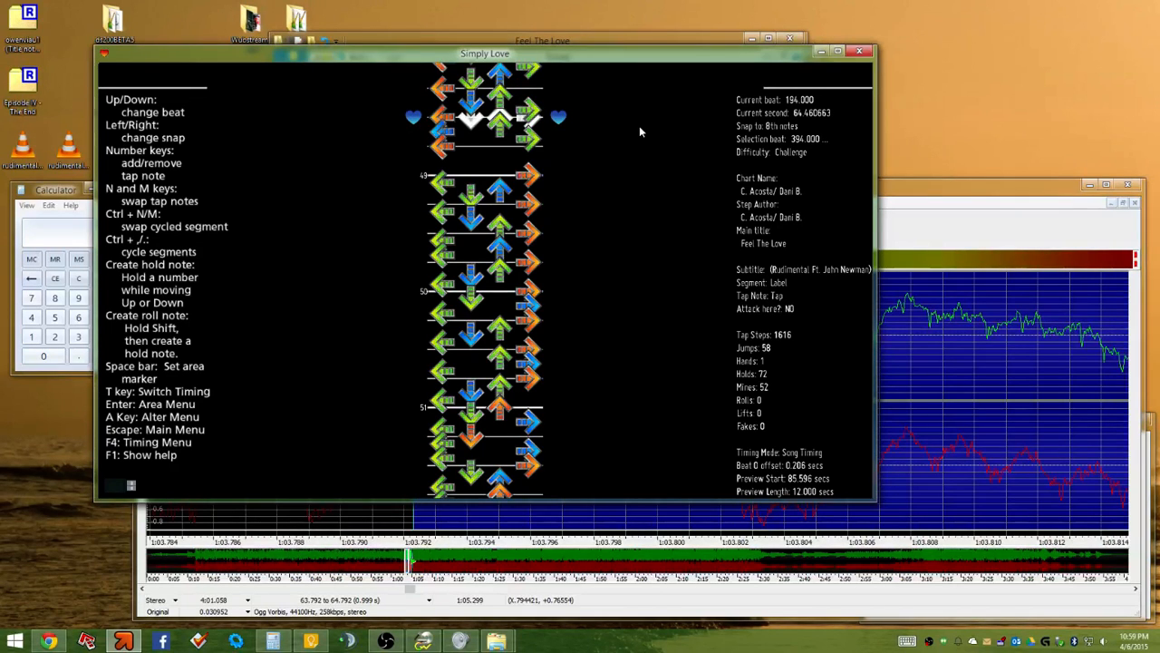
pyautogui.press('Up')
pyautogui.press('Right')
pyautogui.press('Right')
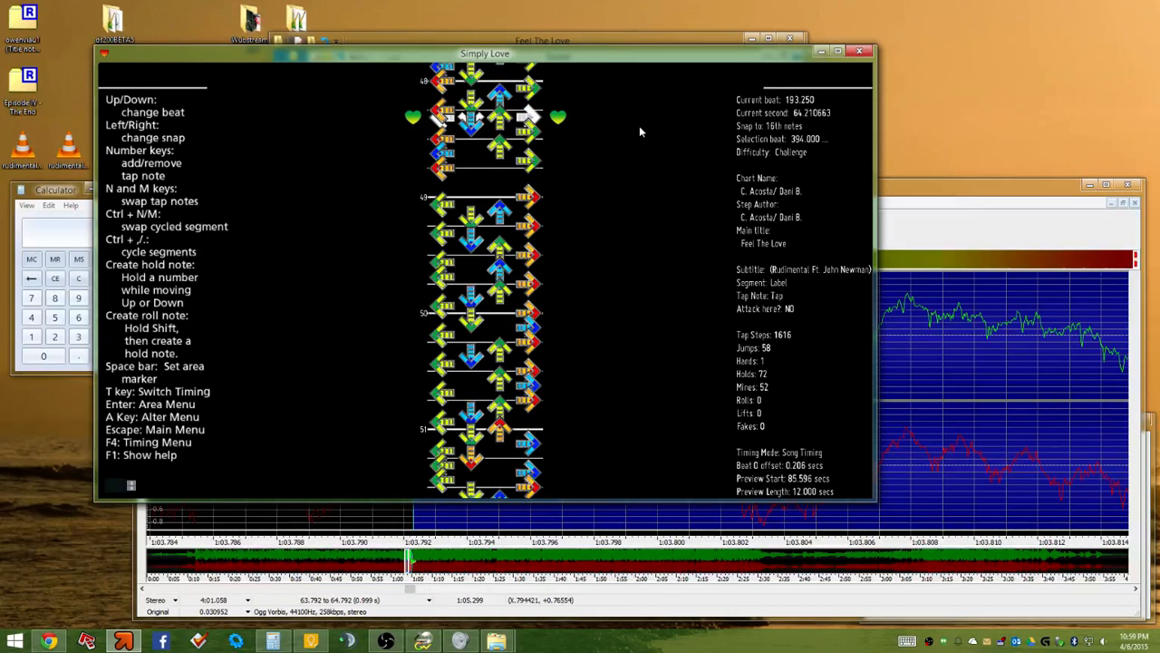
pyautogui.press('Up')
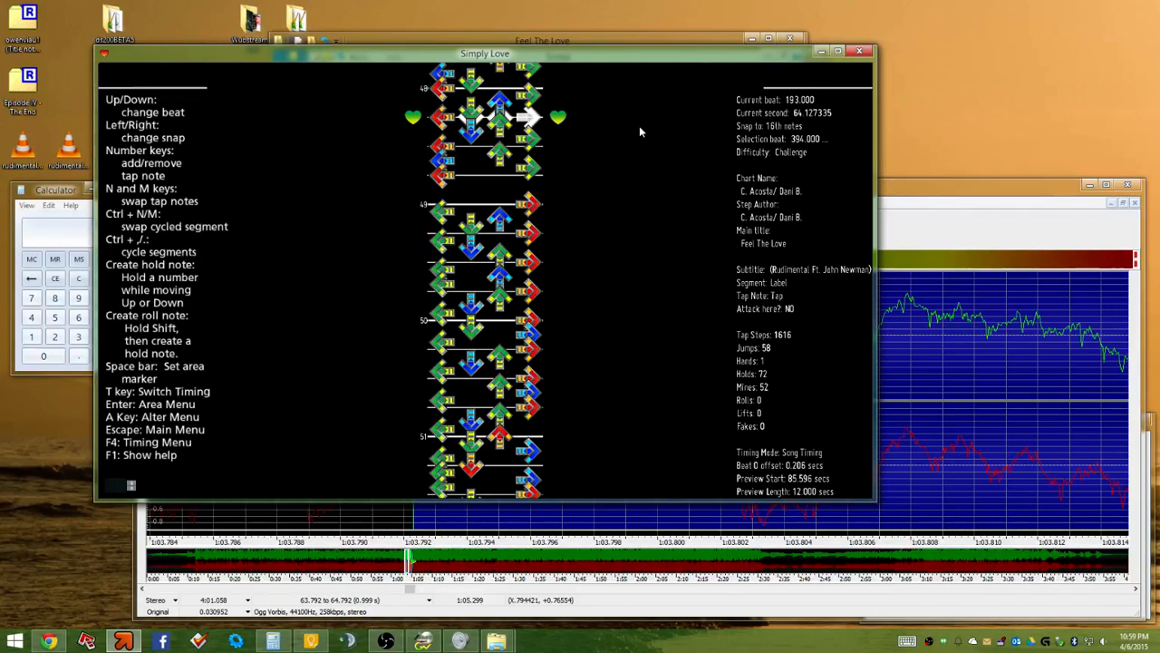
pyautogui.press('Up')
pyautogui.press('Up')
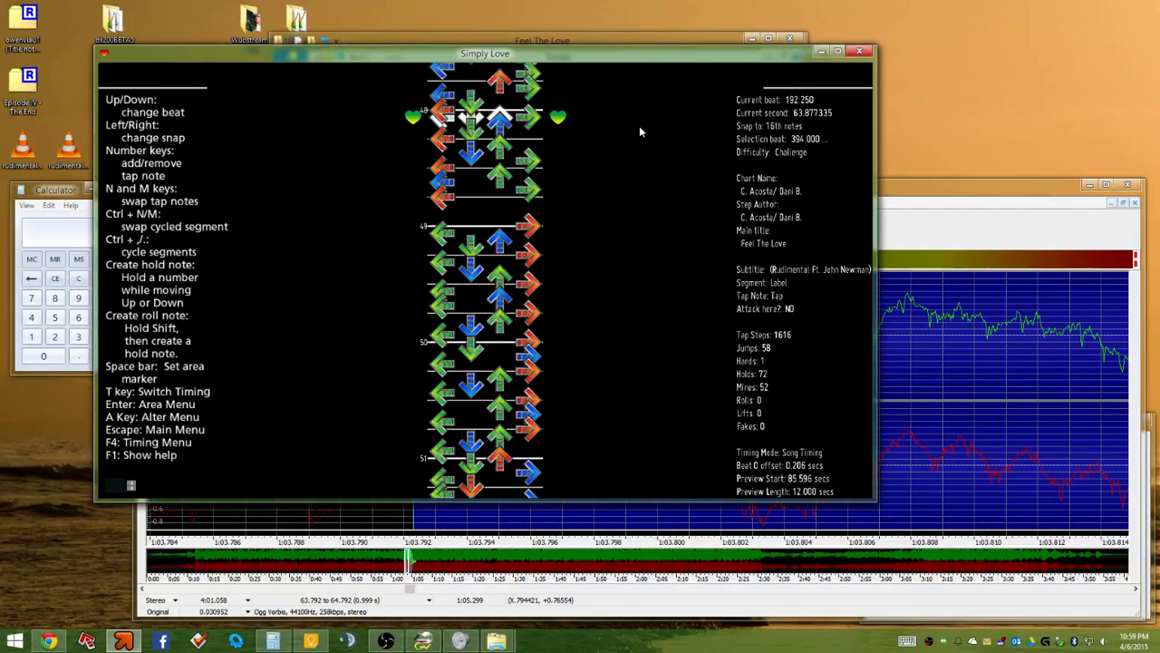
pyautogui.press('Up')
pyautogui.press('Up')
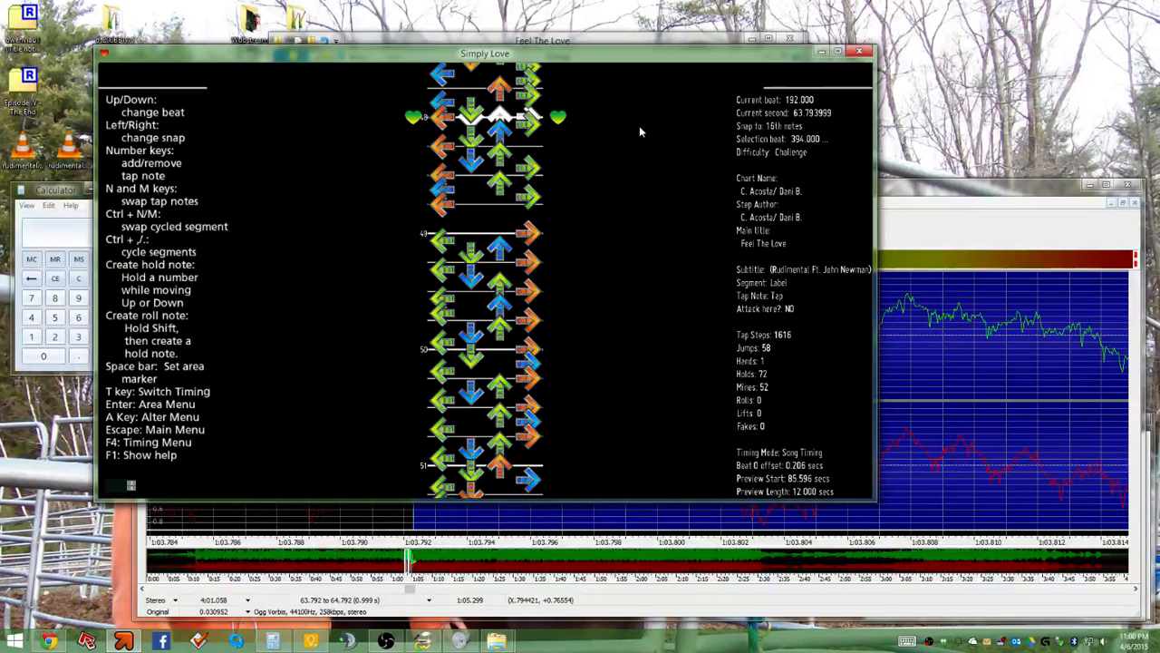
# Step back and forth through the notes between beats 191 and 196, ending on beat 196, to compare their times
pyautogui.press('Down')
pyautogui.press('Down')
pyautogui.press('Down')
pyautogui.press('Down')
pyautogui.press('Down')
pyautogui.press('Down')
pyautogui.press('Down')
pyautogui.press('Down')
pyautogui.press('Down')
pyautogui.press('Down')
pyautogui.press('Down')
pyautogui.press('Down')
pyautogui.press('Down')
pyautogui.press('Down')
pyautogui.press('Up')
pyautogui.press('Up')
pyautogui.press('Up')
pyautogui.press('Up')
pyautogui.press('Up')
pyautogui.press('Up')
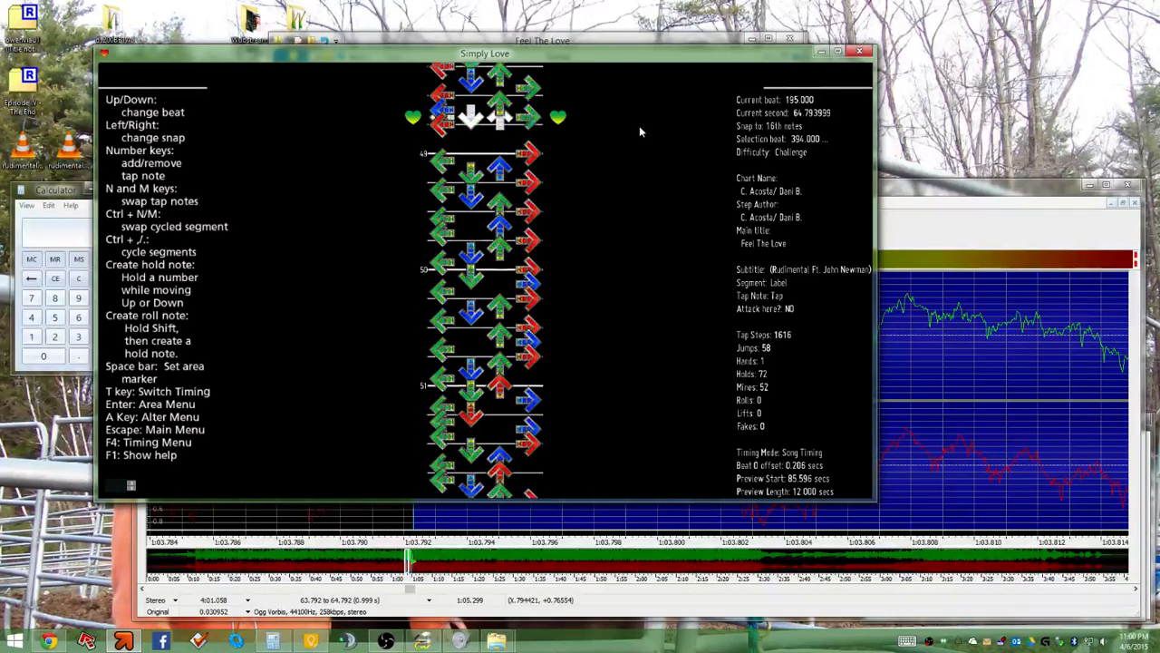
pyautogui.press('Down')
pyautogui.press('Down')
pyautogui.press('Down')
pyautogui.press('Down')
pyautogui.press('Down')
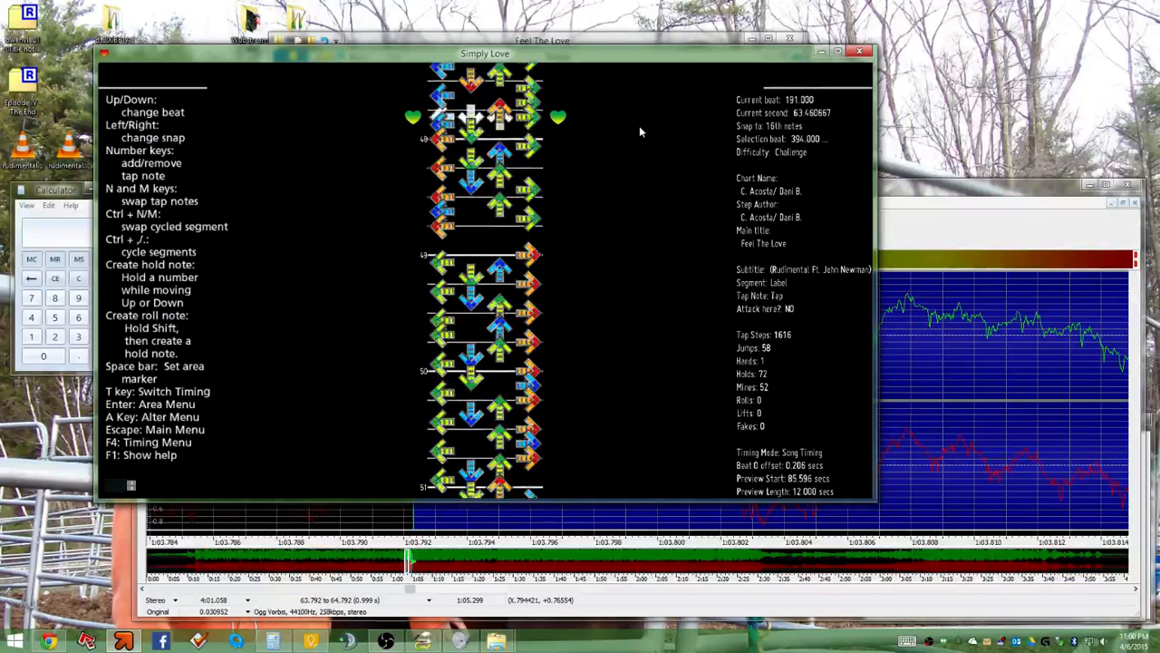
pyautogui.press('Down')
pyautogui.press('Down')
pyautogui.press('Down')
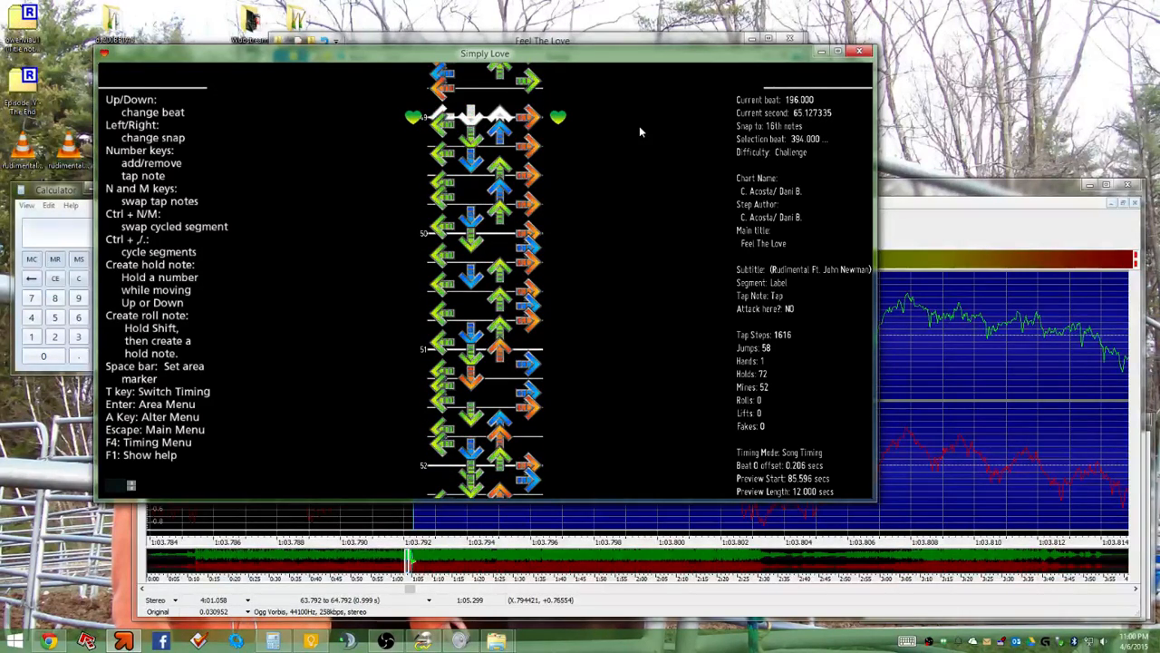
# Return to GoldWave and examine a wider stretch of the waveform around the 63.792-second onset
pyautogui.click(917, 184)
pyautogui.scroll(-4, 839, 402)
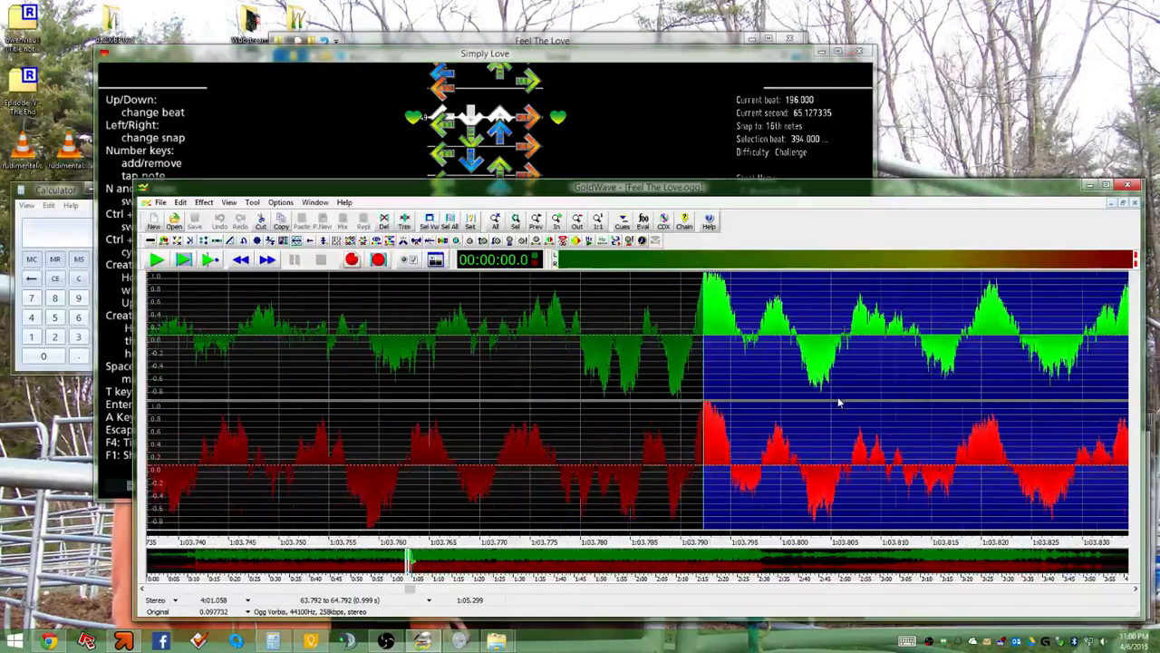
pyautogui.click(522, 590)
pyautogui.scroll(-3, 559, 440)
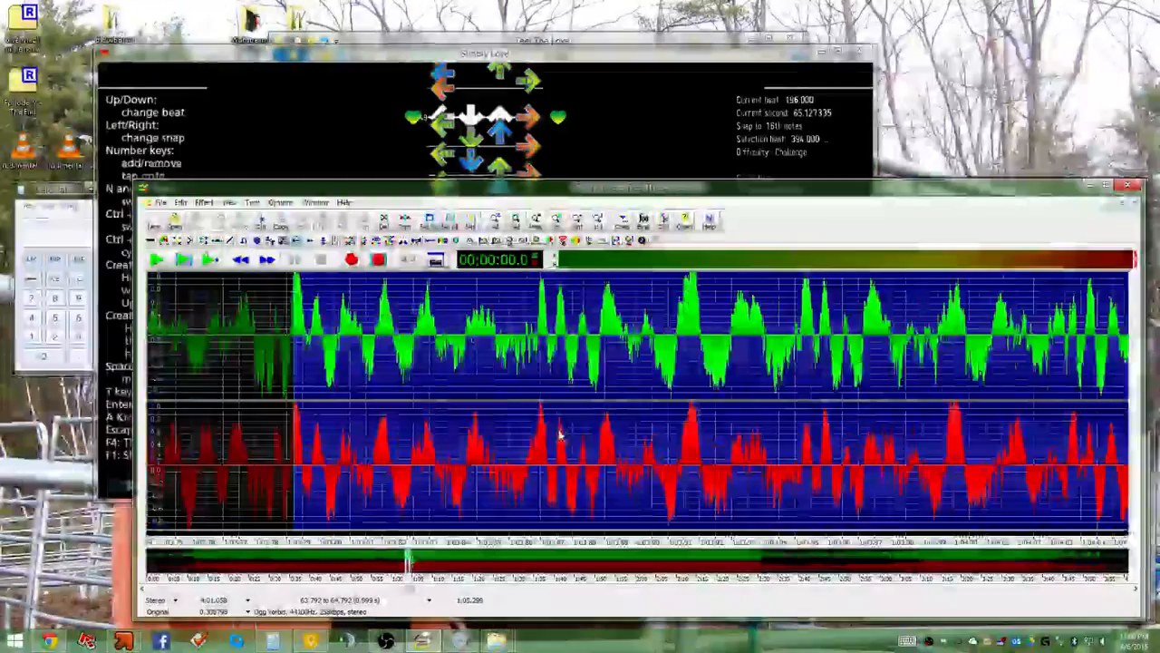
# In the Simply Love step editor, step back several beats and forward again to beats 195 and 196 to read their times, and return to GoldWave
pyautogui.click(587, 119)
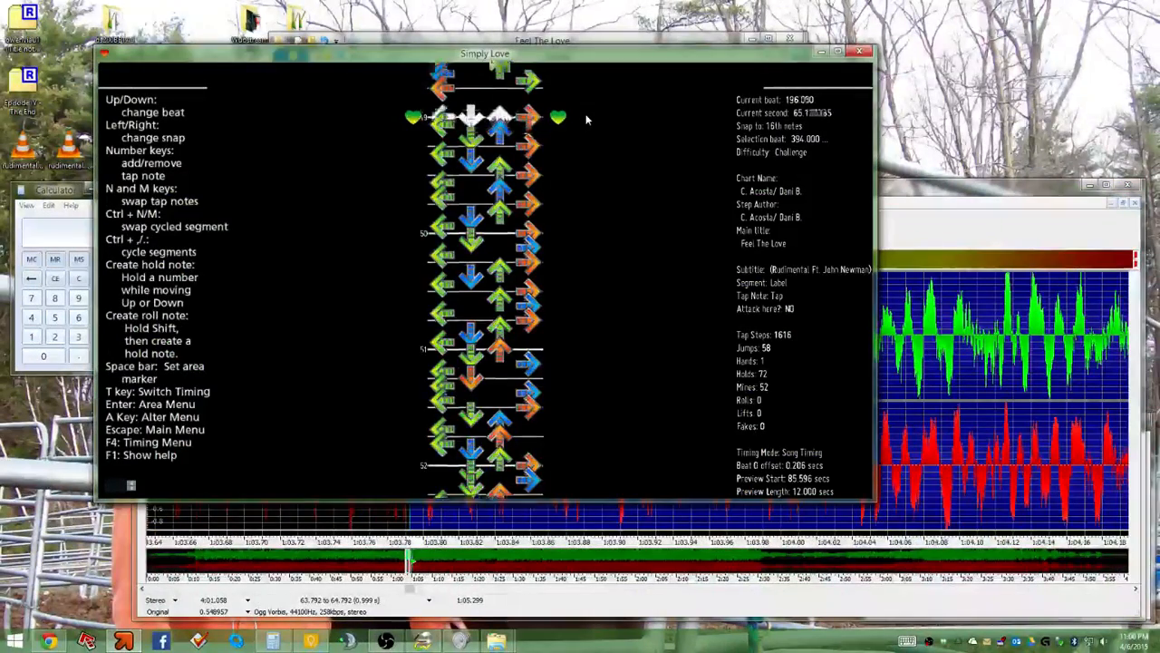
pyautogui.press('Up')
pyautogui.press('Up')
pyautogui.press('Up')
pyautogui.press('Up')
pyautogui.press('Up')
pyautogui.press('Up')
pyautogui.press('Up')
pyautogui.press('Up')
pyautogui.press('Up')
pyautogui.press('Up')
pyautogui.press('Up')
pyautogui.press('Up')
pyautogui.press('Up')
pyautogui.press('Up')
pyautogui.press('Up')
pyautogui.press('Up')
pyautogui.press('Up')
pyautogui.press('Up')
pyautogui.press('Up')
pyautogui.press('Up')
pyautogui.press('Down')
pyautogui.press('Down')
pyautogui.press('Down')
pyautogui.press('Down')
pyautogui.press('Down')
pyautogui.press('Down')
pyautogui.press('Down')
pyautogui.press('Down')
pyautogui.press('Down')
pyautogui.press('Down')
pyautogui.press('Down')
pyautogui.press('Down')
pyautogui.press('Down')
pyautogui.press('Down')
pyautogui.press('Down')
pyautogui.press('Down')
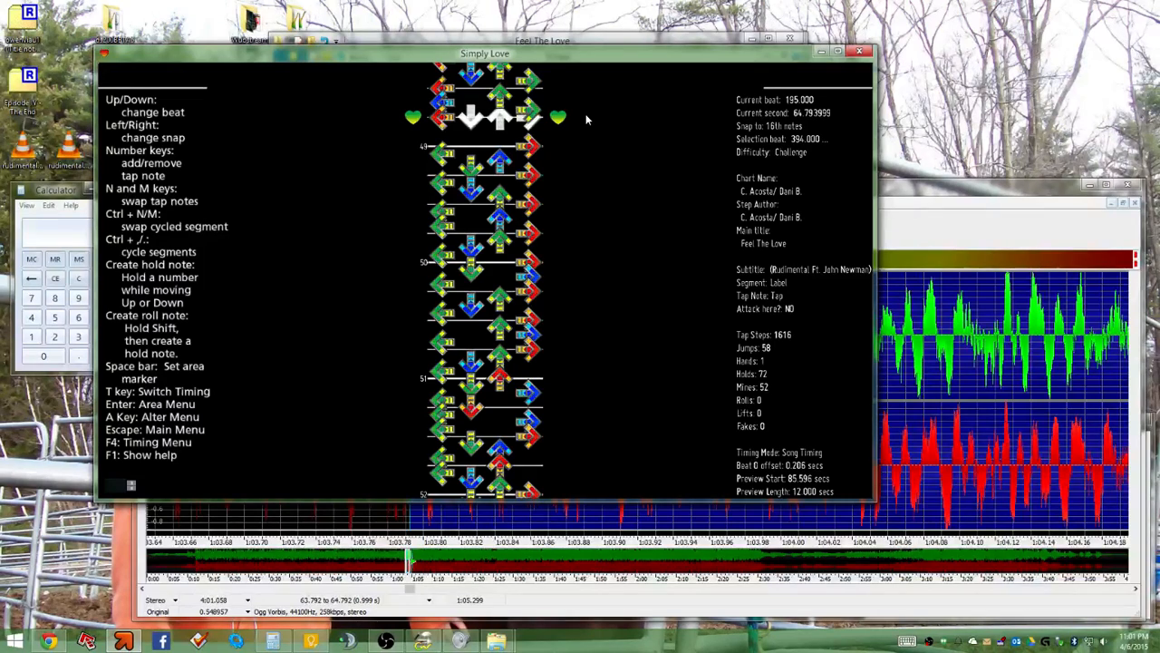
pyautogui.press('Down')
pyautogui.press('Down')
pyautogui.press('Down')
pyautogui.press('Down')
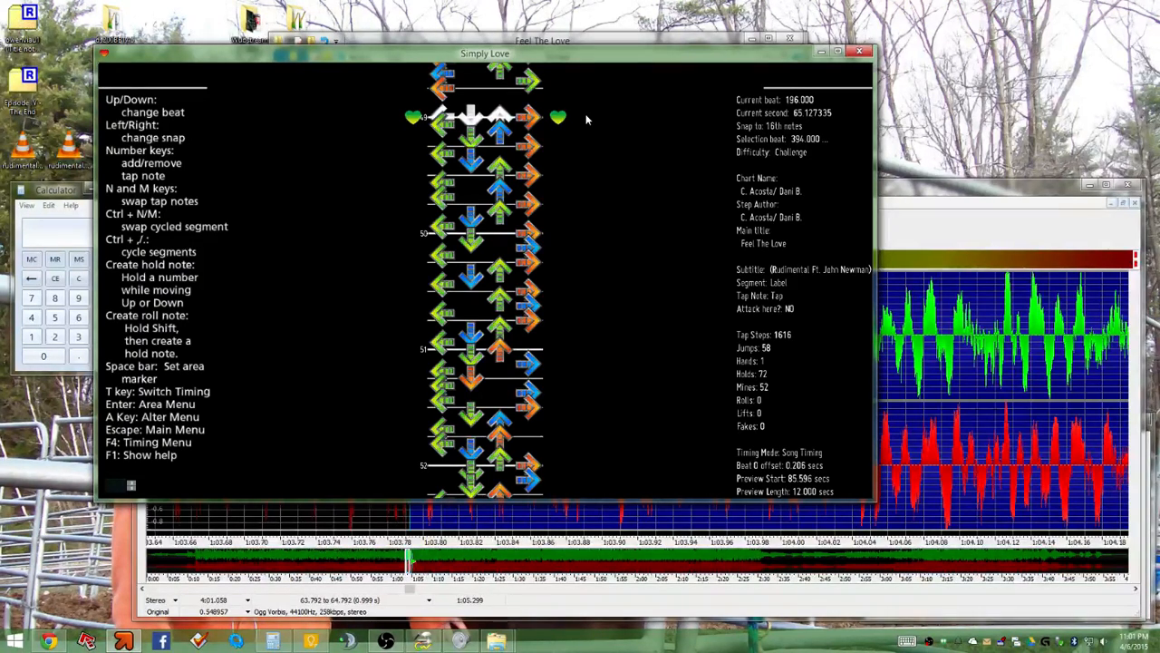
pyautogui.click(913, 192)
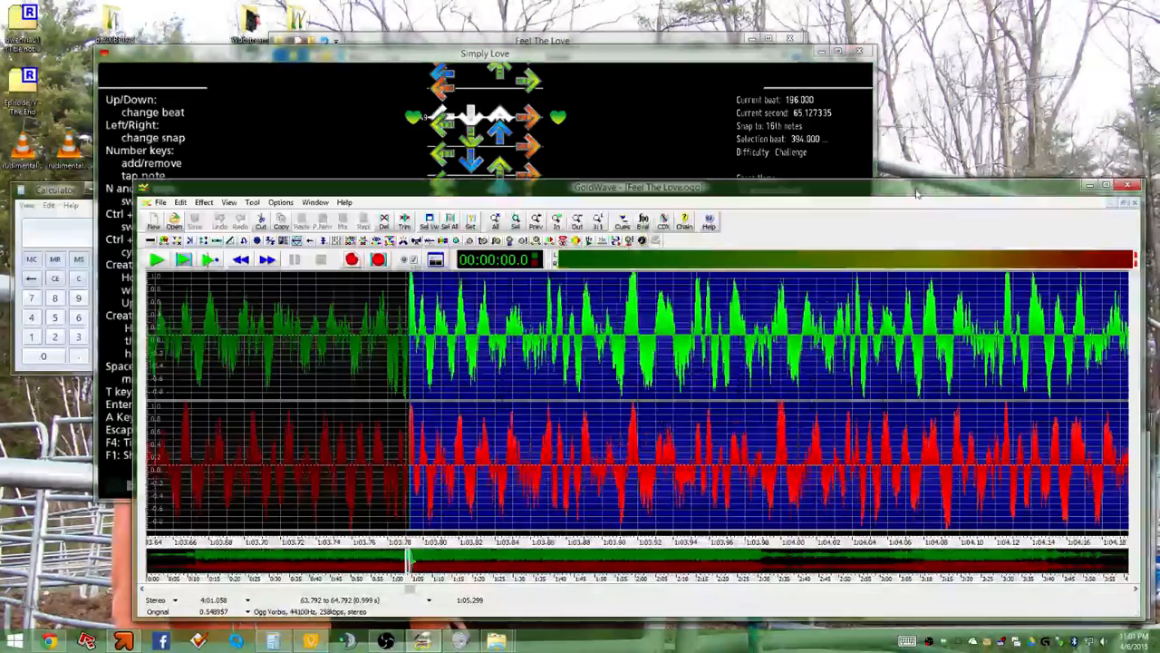
# In the waveform, find the onset just before the 65.127-second beat and select from 65.119 to 65.121 seconds
pyautogui.scroll(-7, 698, 370)
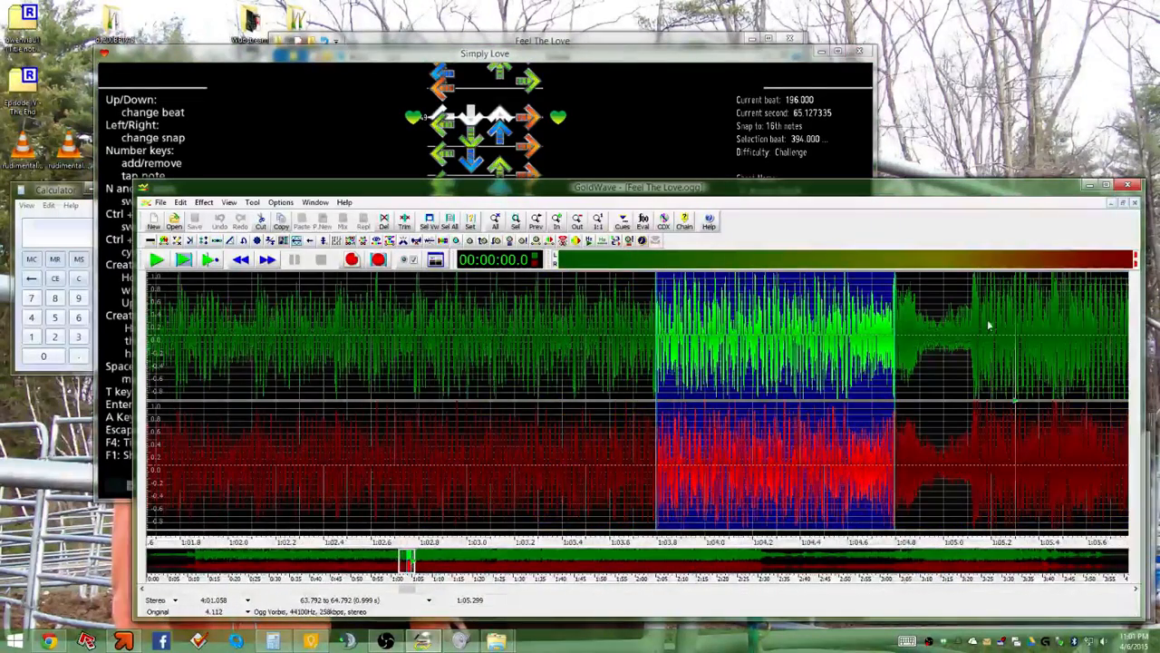
pyautogui.scroll(4, 987, 319)
pyautogui.scroll(8, 973, 321)
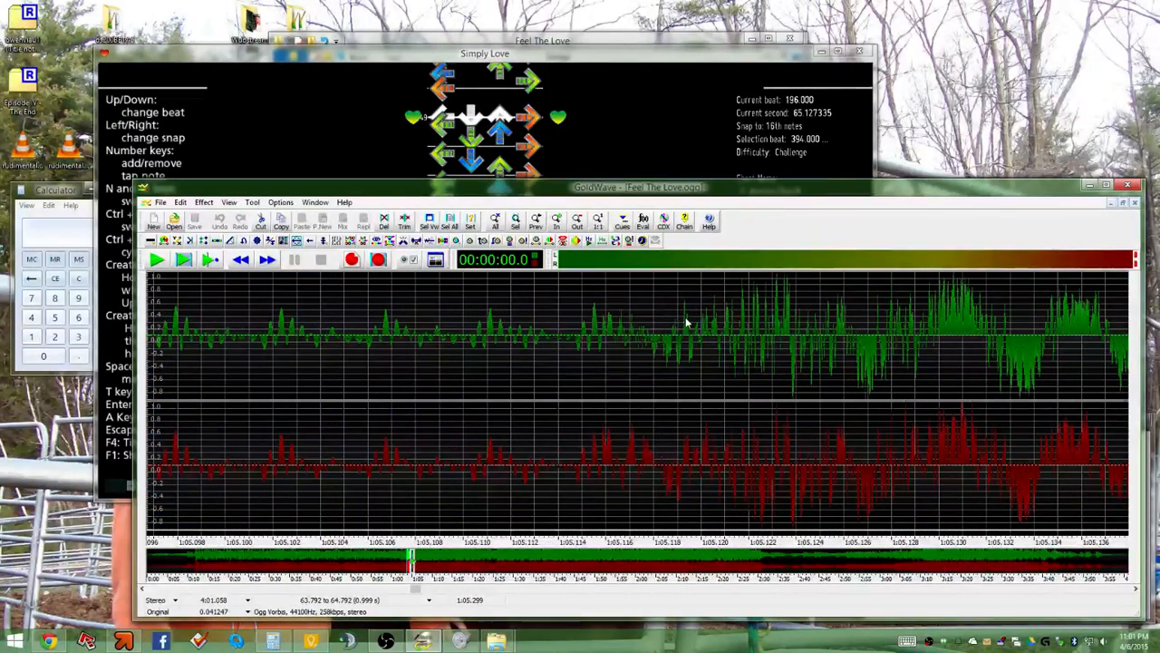
pyautogui.moveTo(686, 322); pyautogui.dragTo(734, 317)
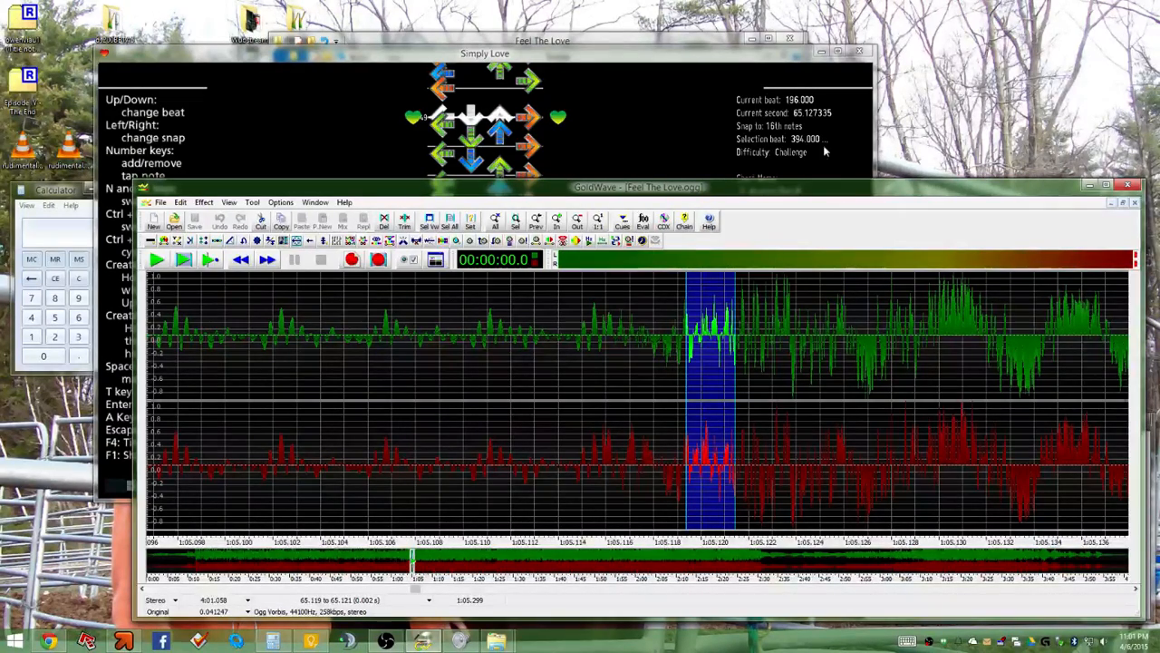
pyautogui.scroll(4, 697, 313)
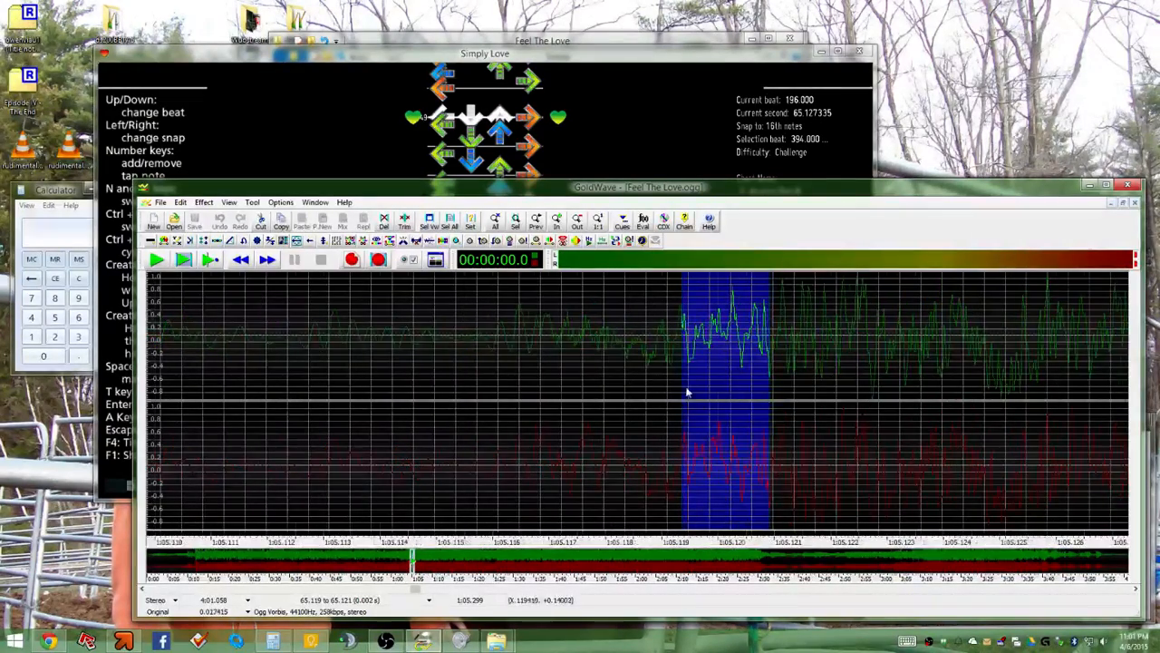
pyautogui.moveTo(674, 381)
pyautogui.mouseDown()
pyautogui.moveTo(746, 376)
pyautogui.moveTo(671, 362)
pyautogui.mouseUp()
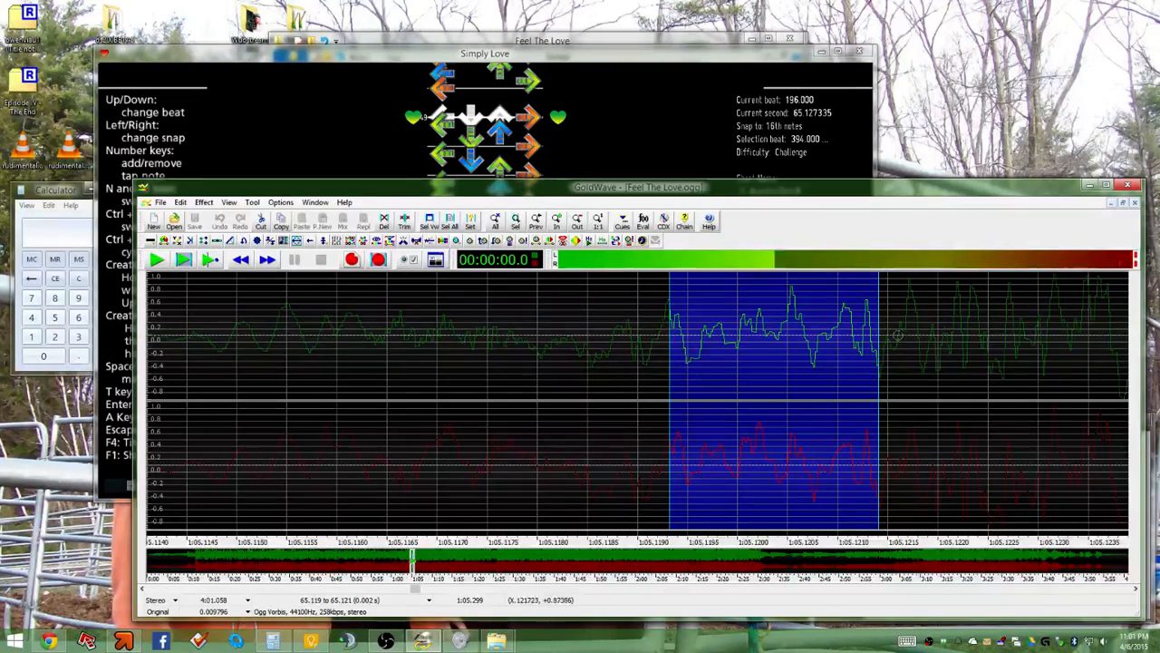
# Extend the selection's end to 65.127 seconds, matching beat 196, and view the waveform around it
pyautogui.moveTo(878, 341)
pyautogui.mouseDown()
pyautogui.moveTo(1124, 340)
pyautogui.moveTo(1010, 334)
pyautogui.moveTo(785, 367)
pyautogui.moveTo(604, 358)
pyautogui.moveTo(1101, 370)
pyautogui.moveTo(1076, 386)
pyautogui.mouseUp()
pyautogui.scroll(-2, 1075, 386)
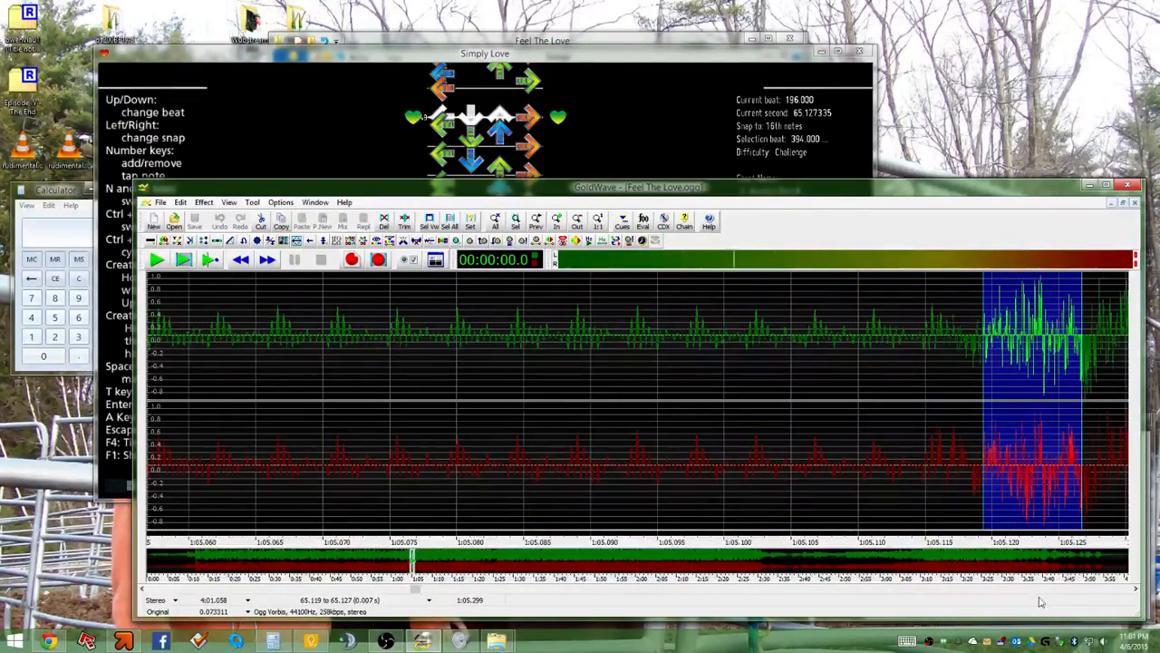
pyautogui.click(1136, 590)
pyautogui.click(1136, 590)
pyautogui.click(1135, 590)
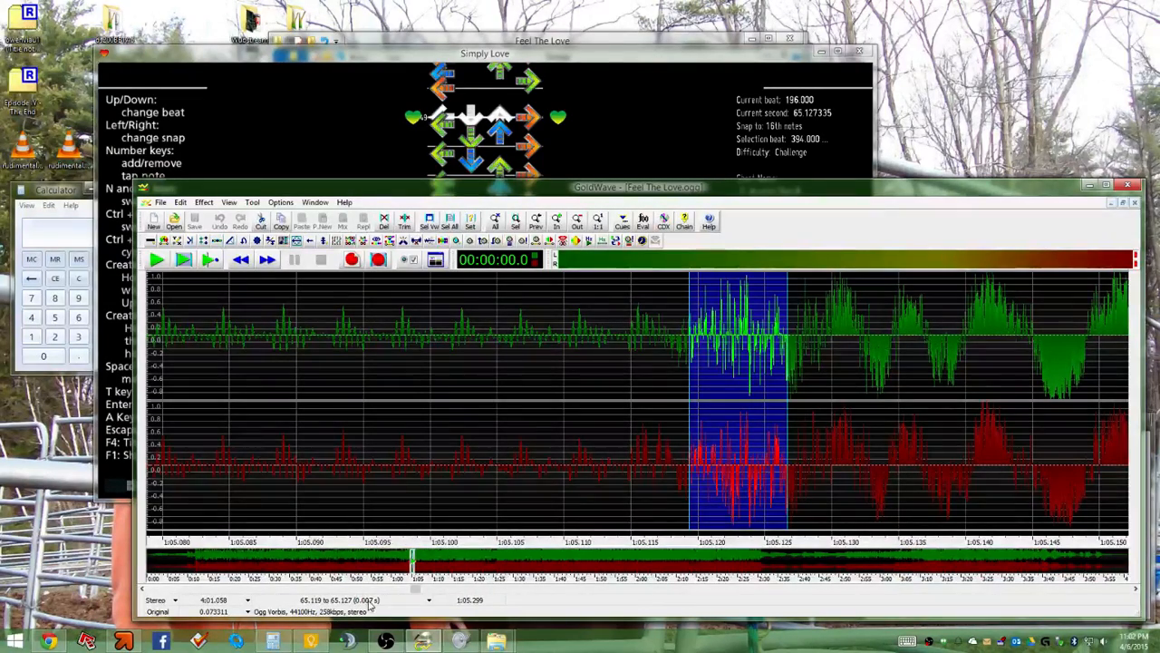
# Examine the waveform around the 65.119-second onset at several zoom levels and compare it with the signal up to 65.127 seconds
pyautogui.scroll(5, 721, 365)
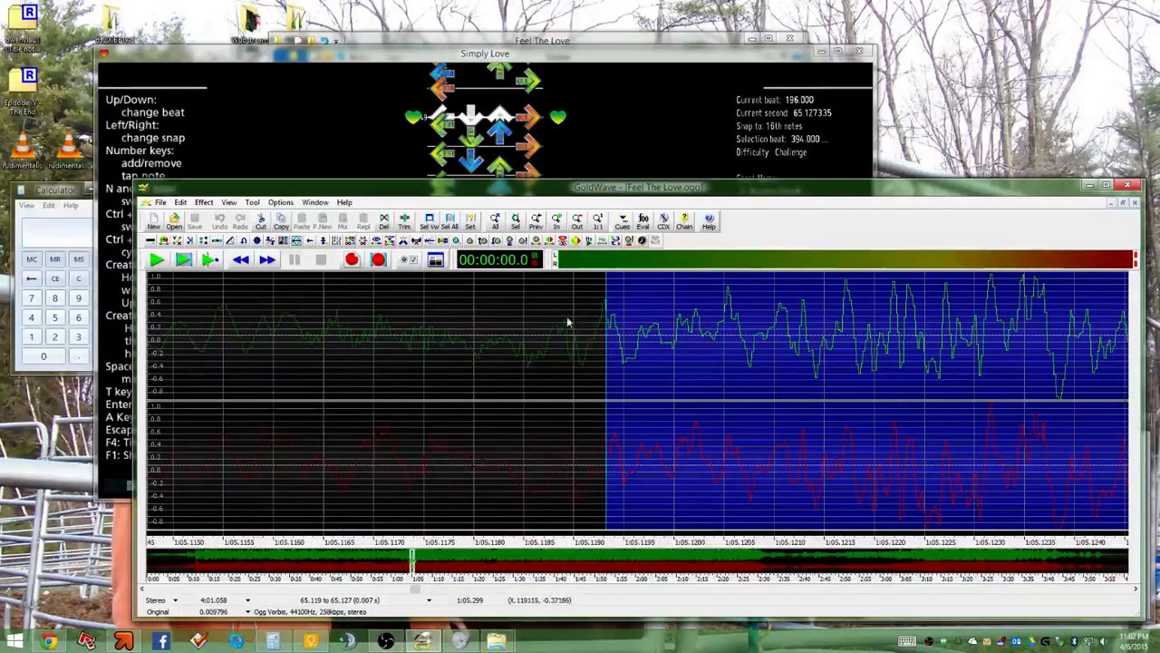
pyautogui.scroll(-4, 484, 345)
pyautogui.scroll(-2, 484, 346)
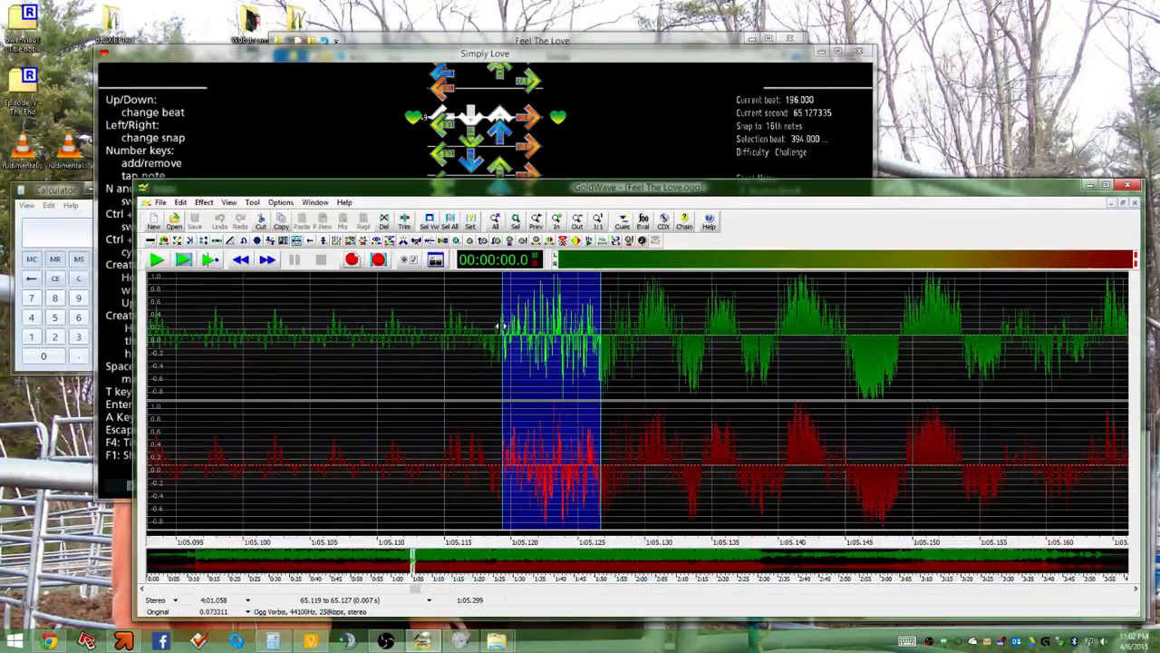
pyautogui.scroll(4, 558, 335)
pyautogui.scroll(-2, 440, 327)
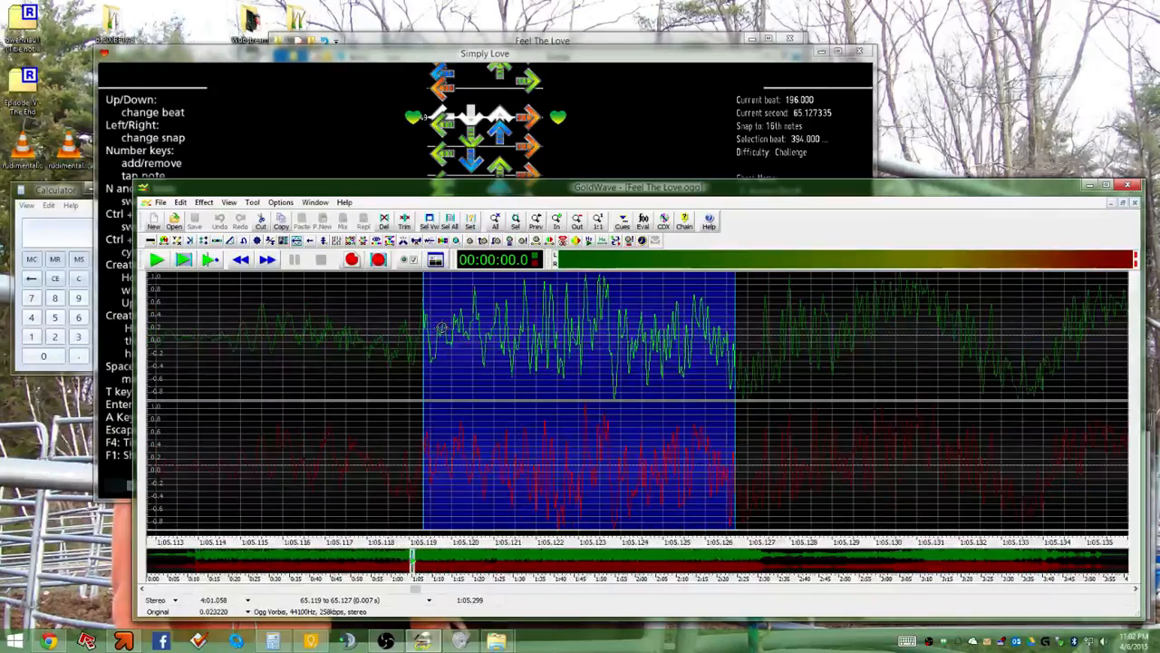
pyautogui.scroll(3, 444, 333)
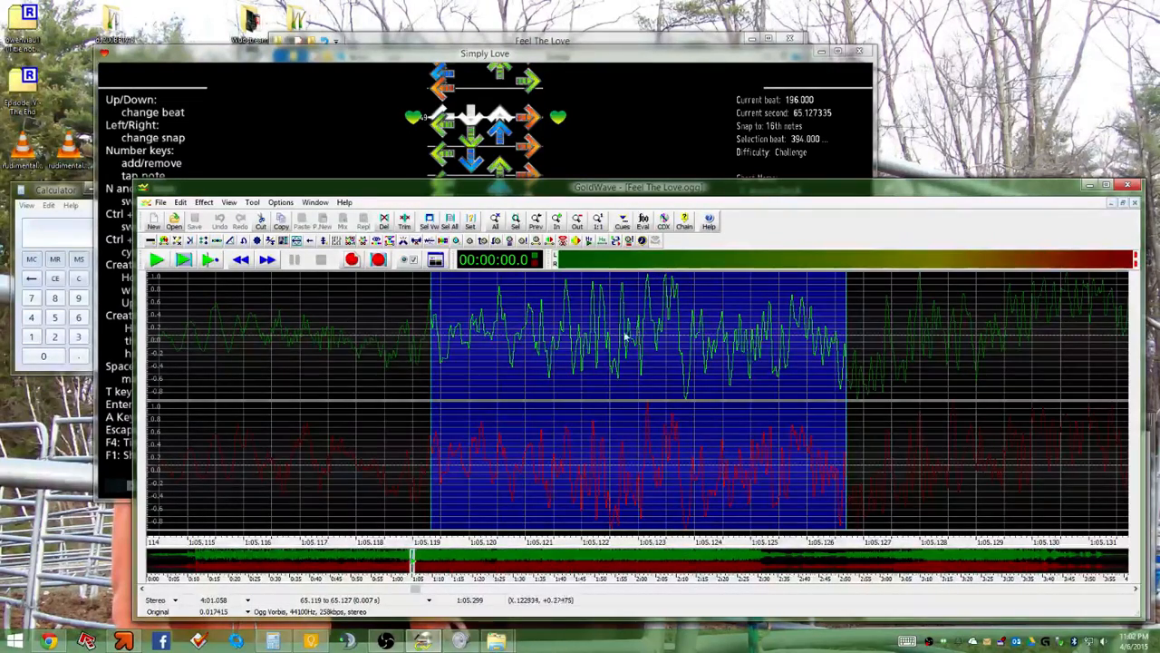
pyautogui.scroll(-3, 456, 325)
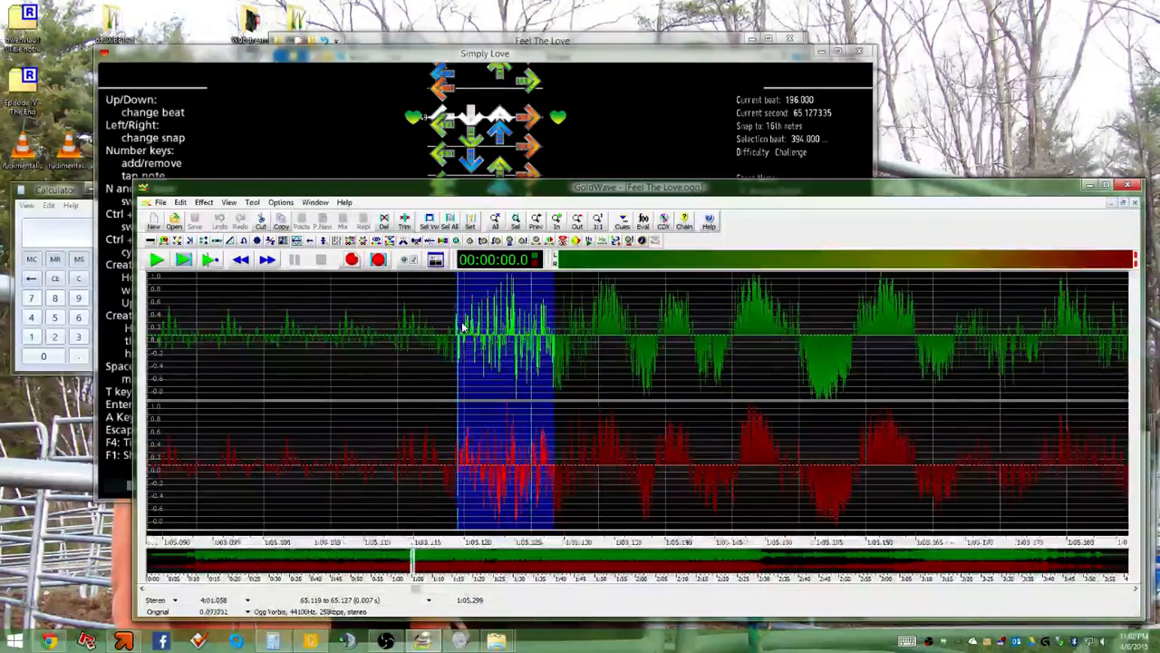
pyautogui.scroll(3, 458, 326)
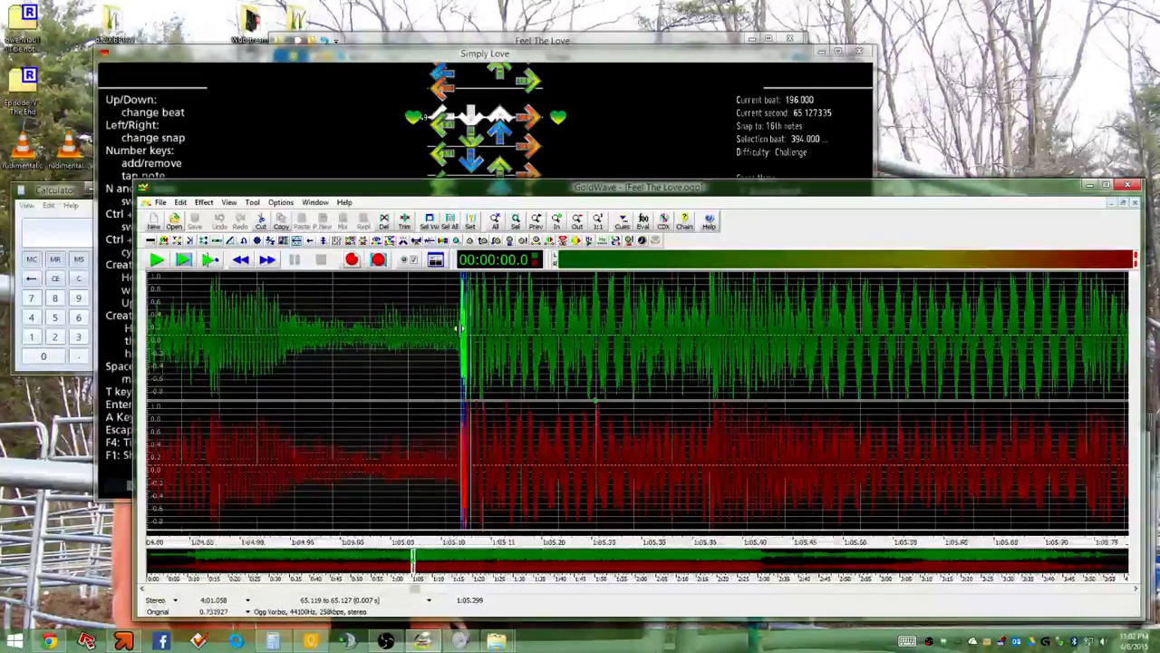
pyautogui.scroll(2, 458, 334)
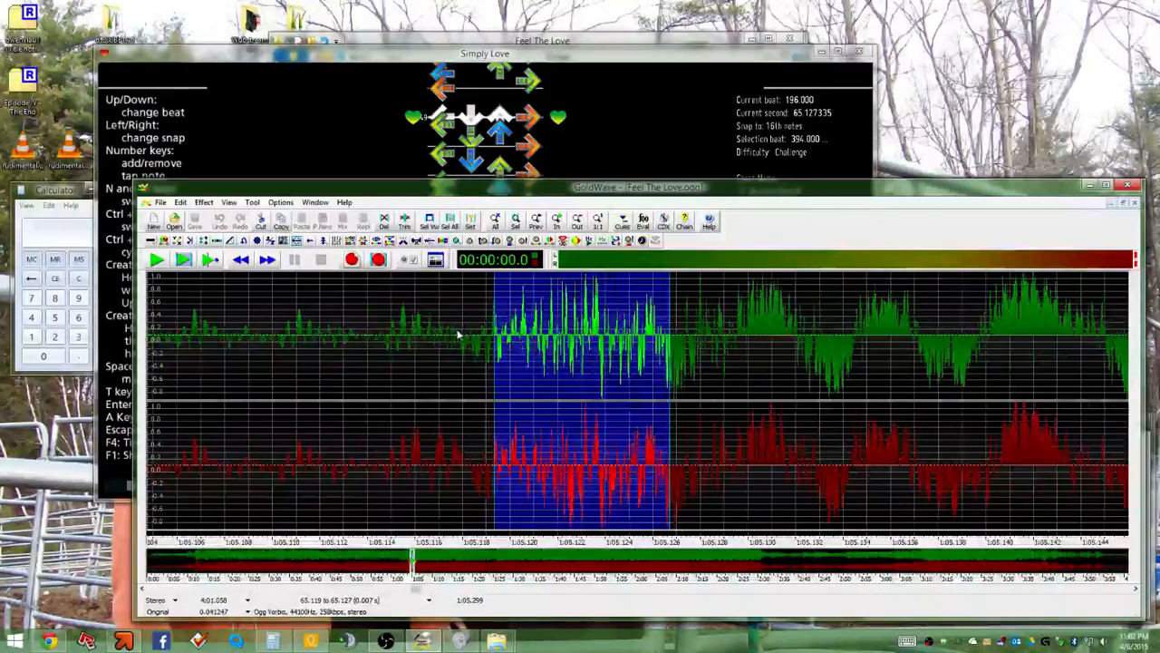
# Try moving the selection's start to 65.124 seconds, return it to 65.119 seconds, and inspect the onset closely
pyautogui.click(595, 299)
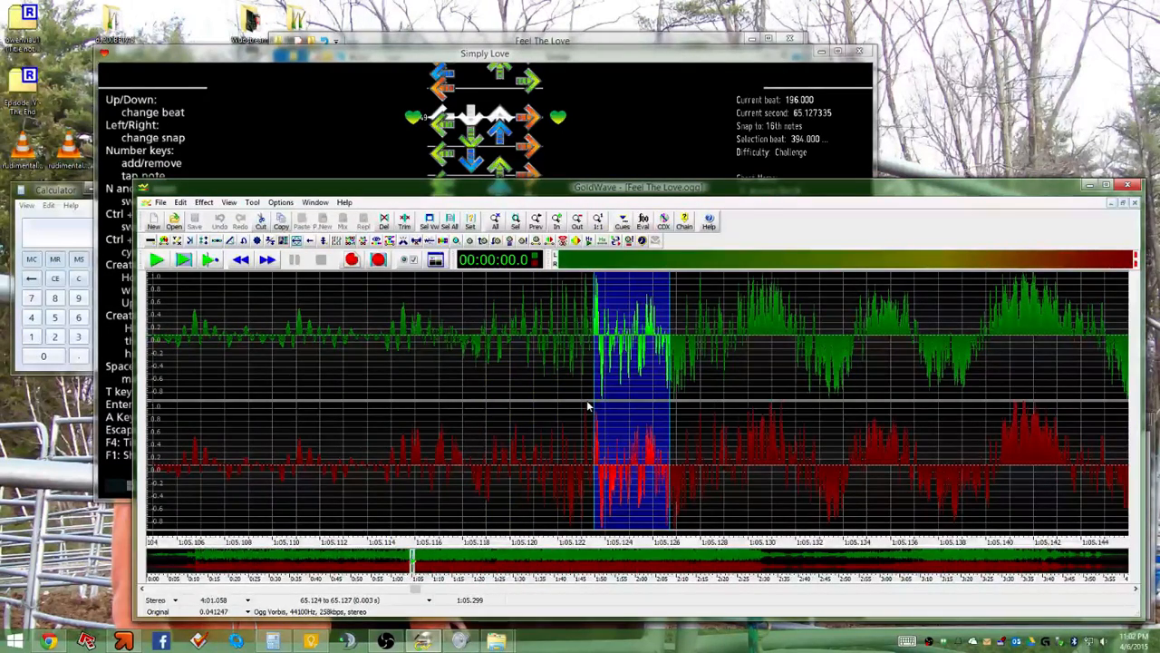
pyautogui.click(494, 324)
pyautogui.scroll(-3, 644, 328)
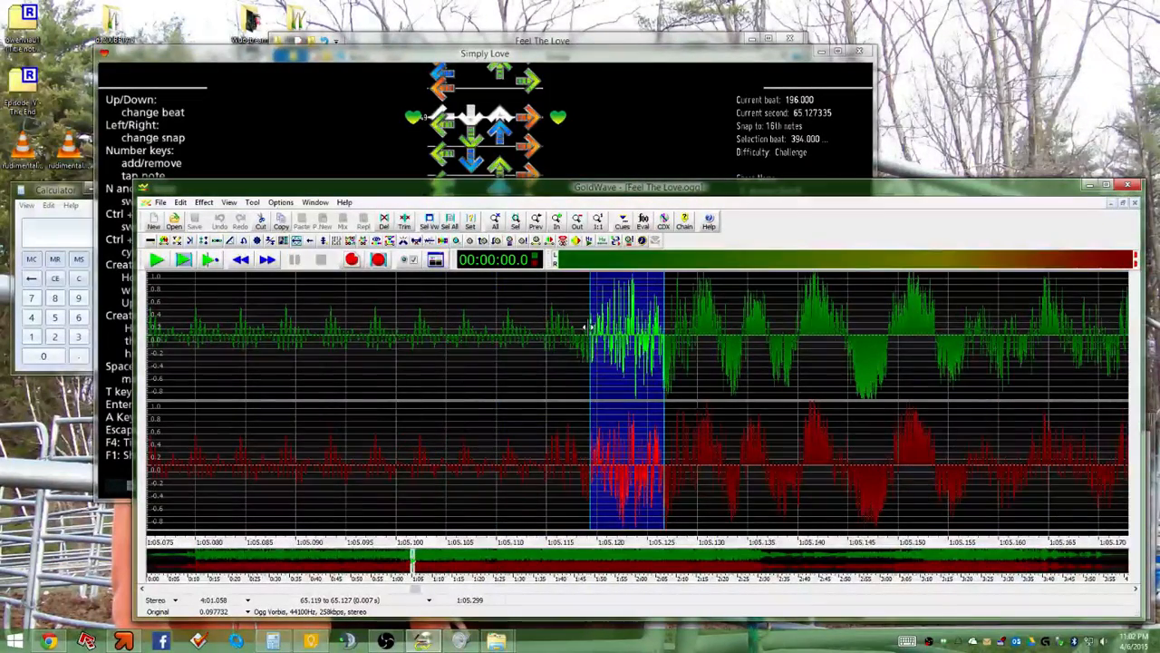
pyautogui.scroll(4, 589, 328)
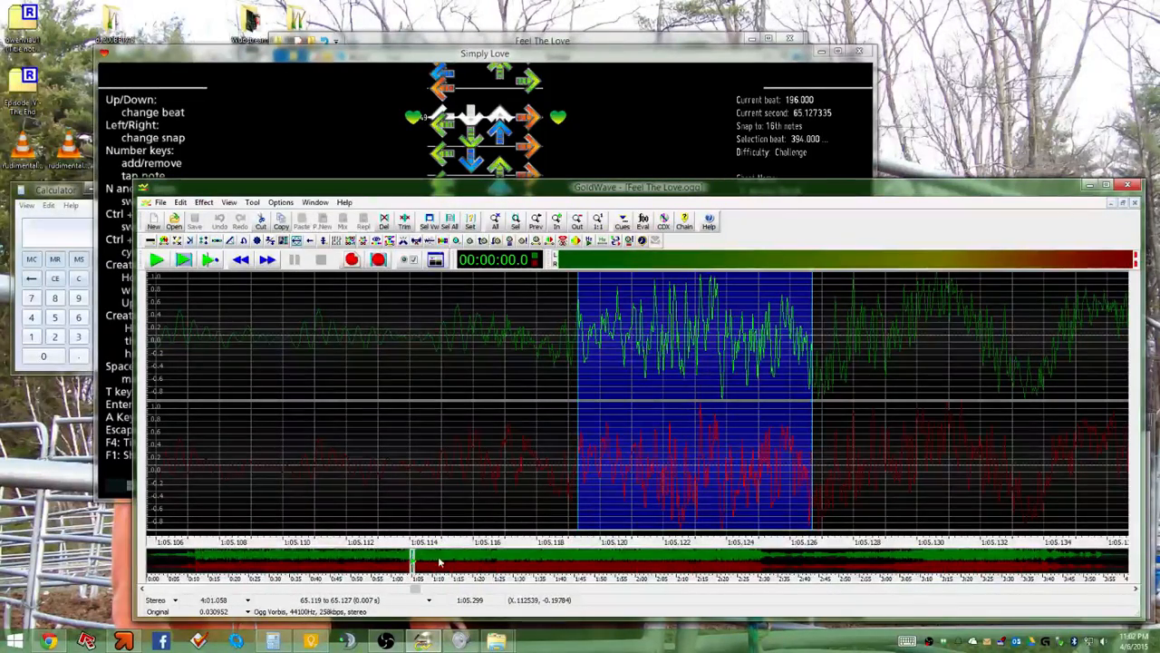
pyautogui.scroll(2, 559, 351)
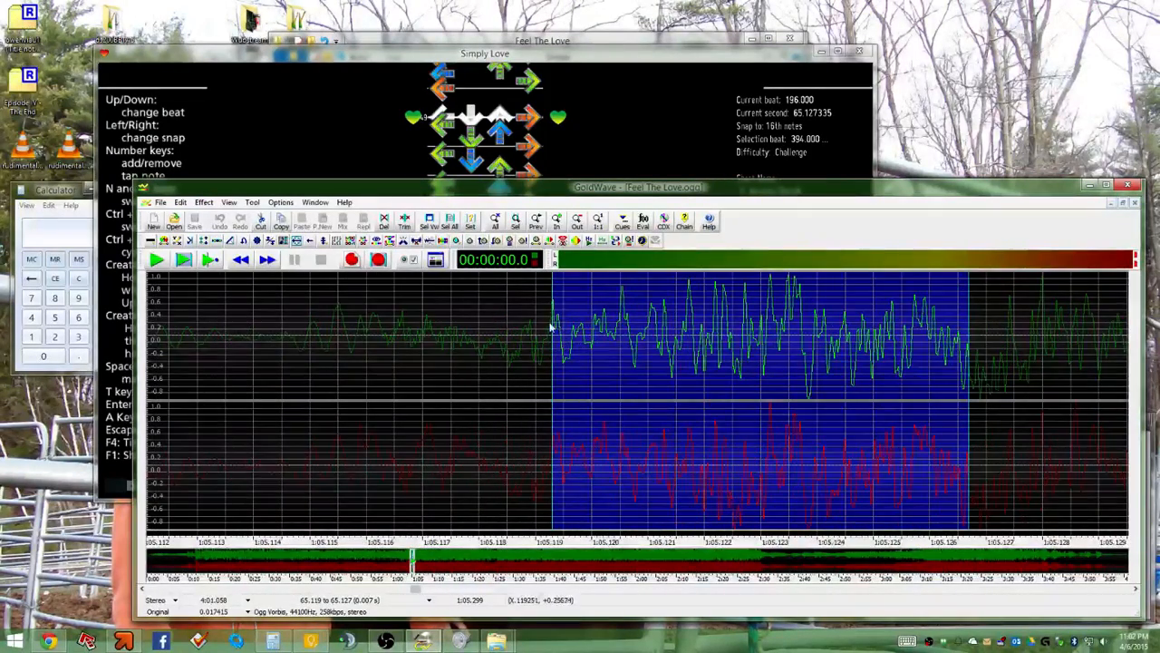
pyautogui.scroll(3, 580, 325)
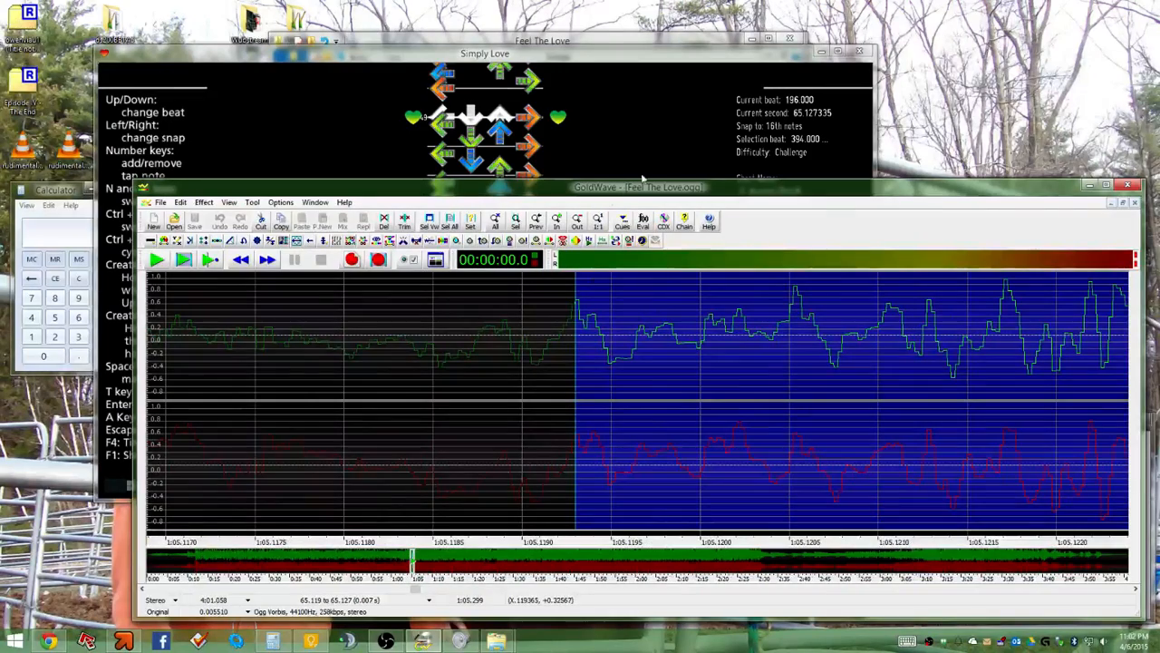
# Switch to the Simply Love step editor, look through its main menu, and close it without choosing an option
pyautogui.click(710, 155)
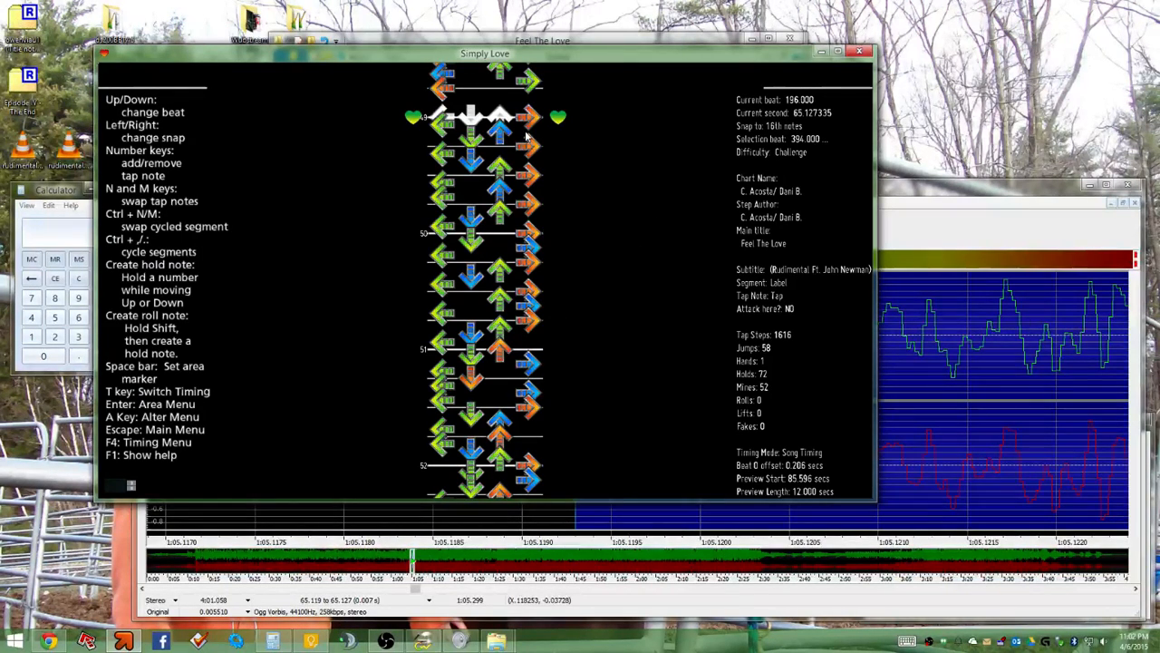
pyautogui.press('Escape')
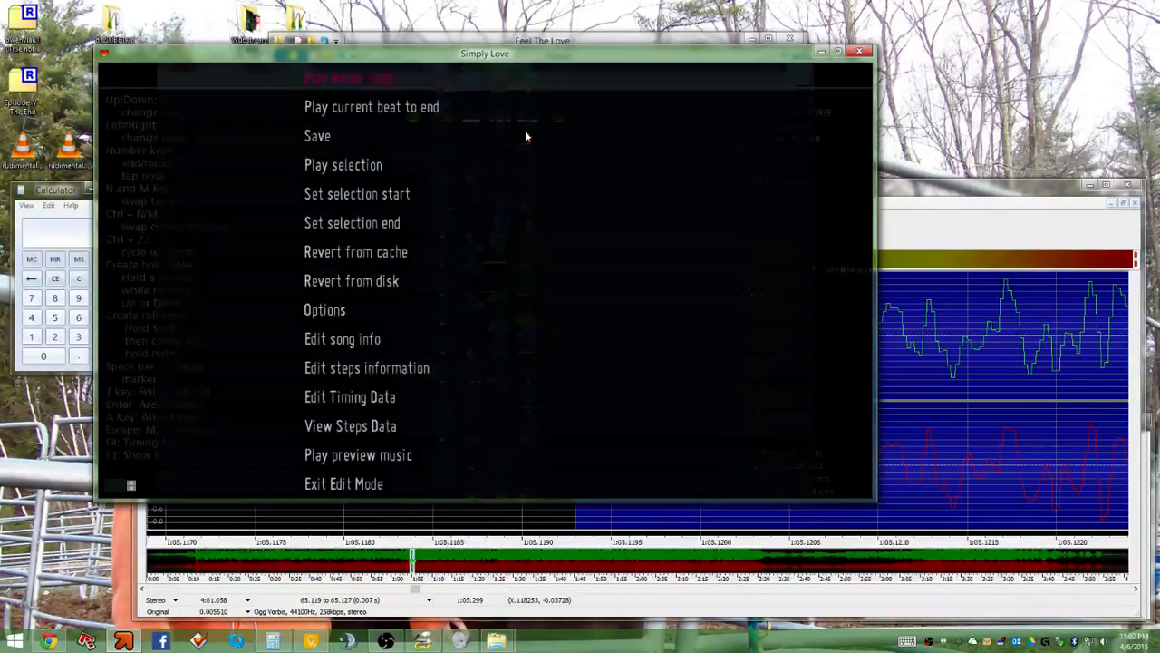
pyautogui.press('Up')
pyautogui.press('Up')
pyautogui.press('Up')
pyautogui.press('Up')
pyautogui.press('Up')
pyautogui.press('Up')
pyautogui.press('Up')
pyautogui.press('Up')
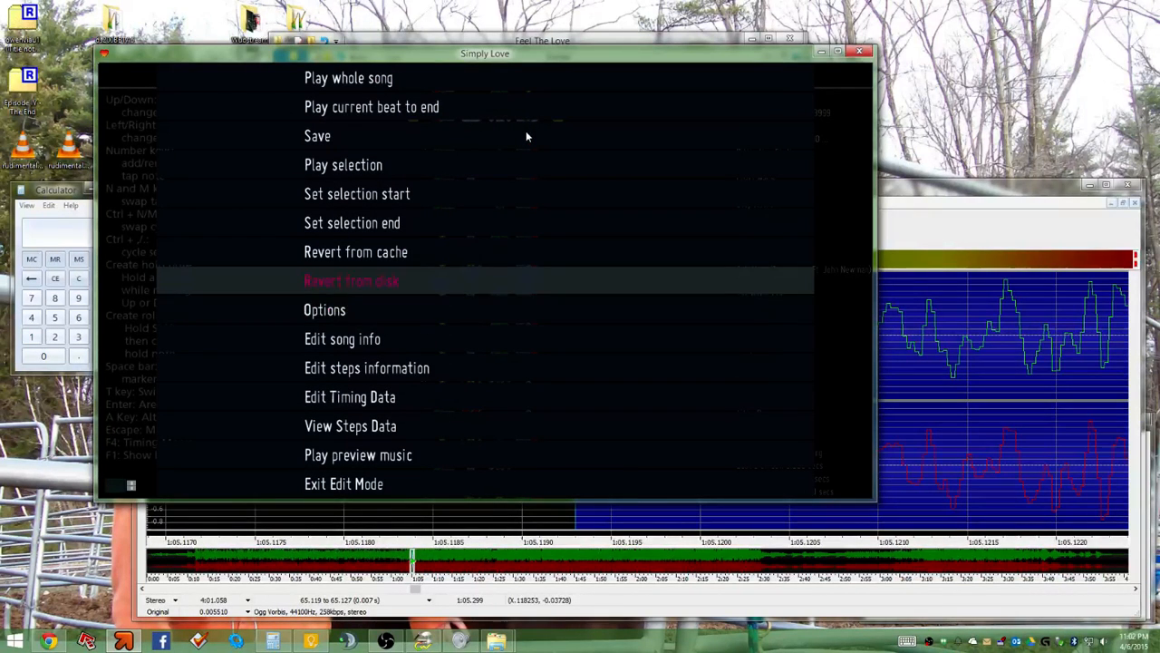
pyautogui.press('Down')
pyautogui.press('Escape')
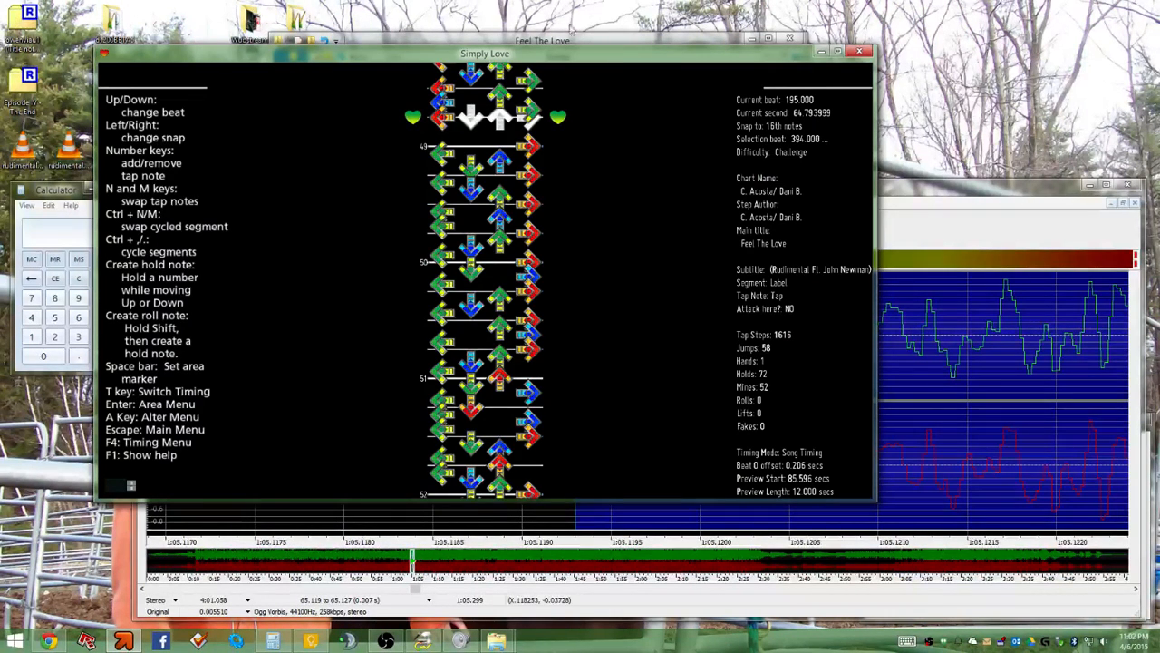
# From the StepMania 5 Songs folder, go to test > Feel The Love and open its SM file to check the offset and BPM
pyautogui.click(20, 492)
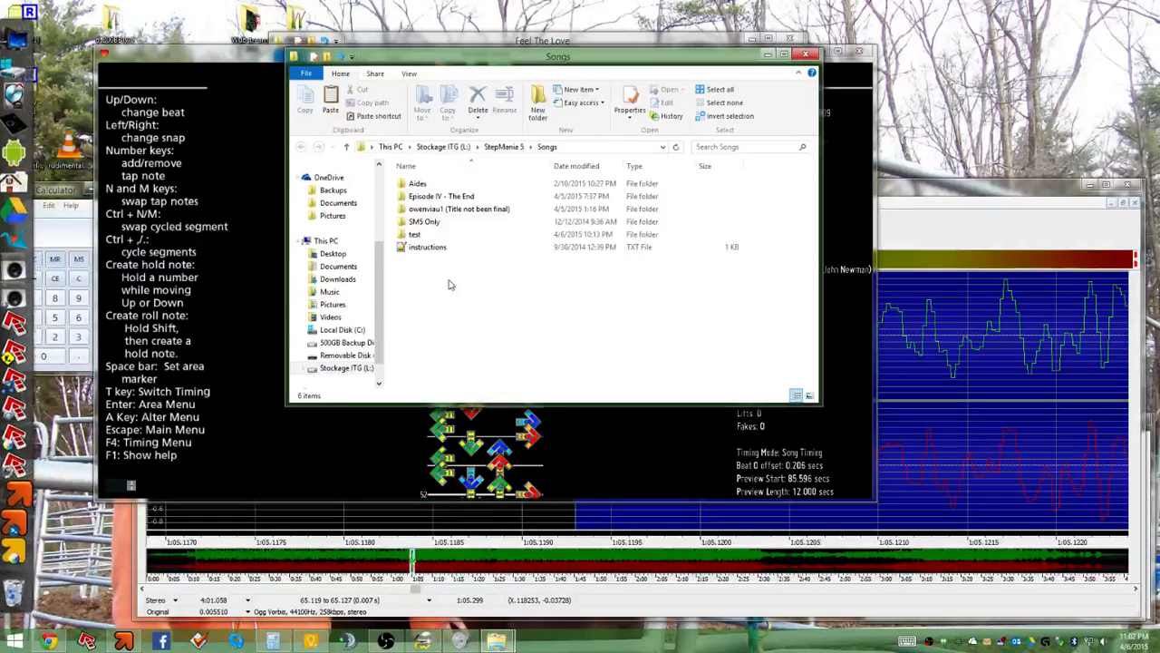
pyautogui.click(430, 235)
pyautogui.doubleClick(430, 235)
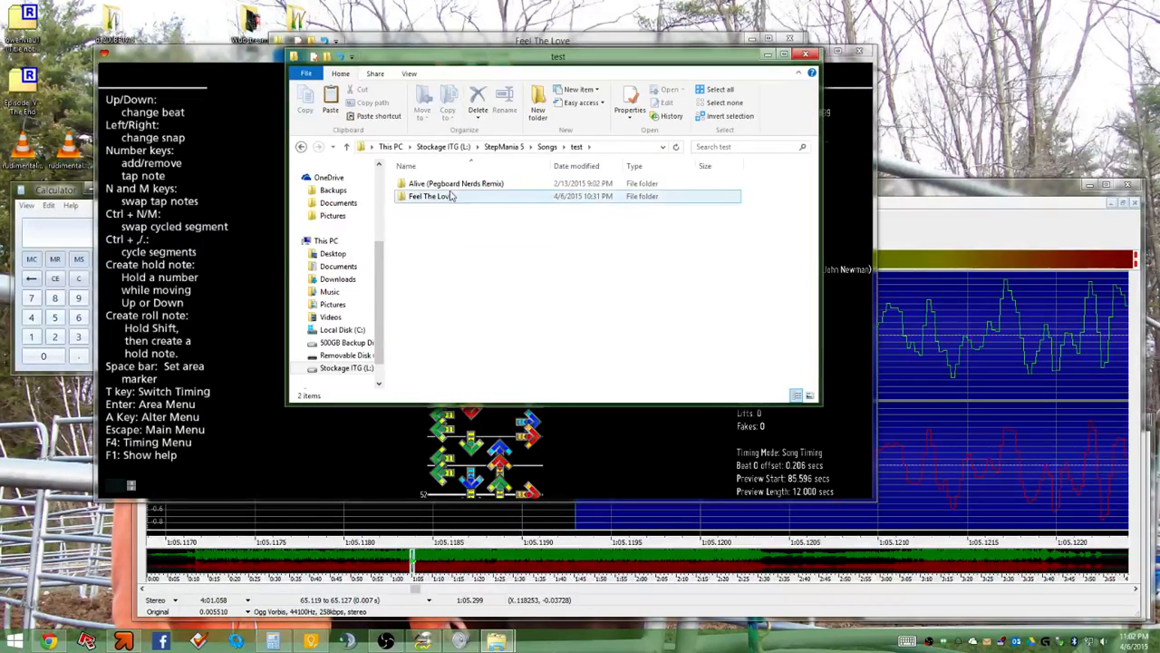
pyautogui.doubleClick(428, 222)
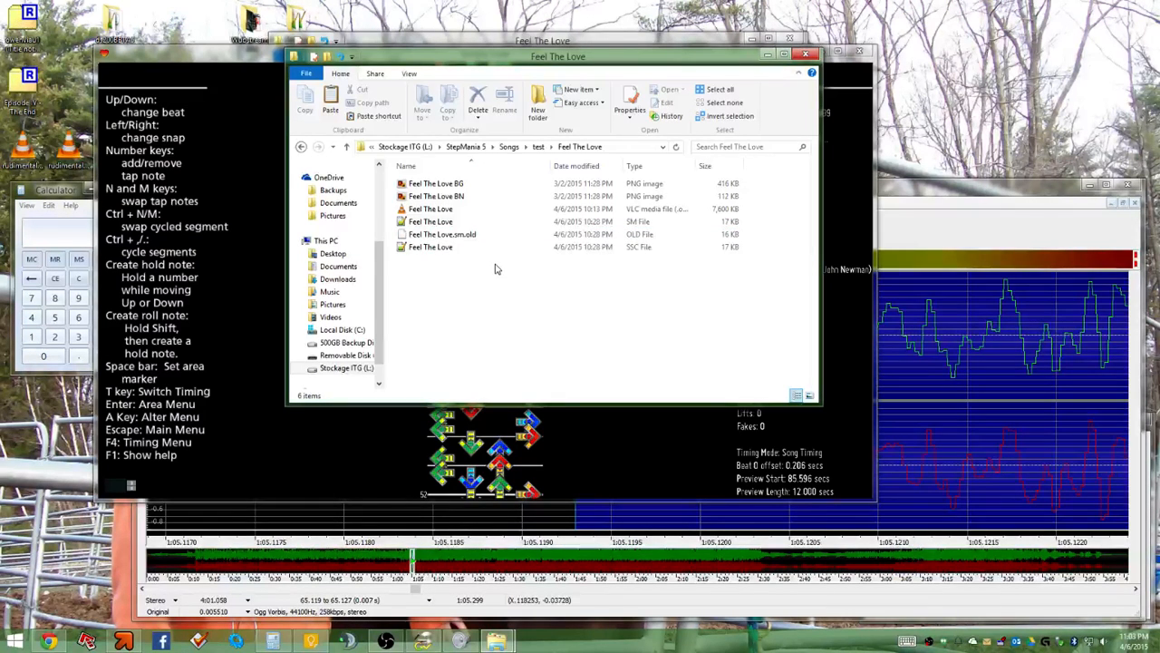
pyautogui.doubleClick(426, 221)
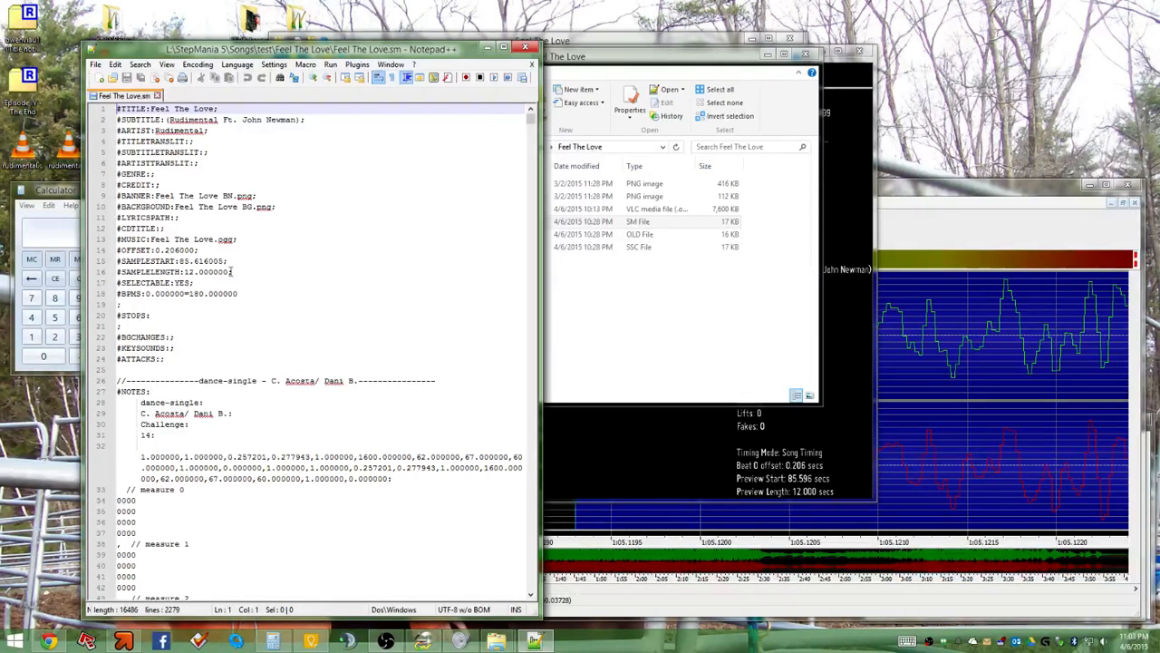
# Close Feel The Love.sm and Notepad++, leaving the Feel The Love song folder in front
pyautogui.click(157, 96)
pyautogui.click(554, 38)
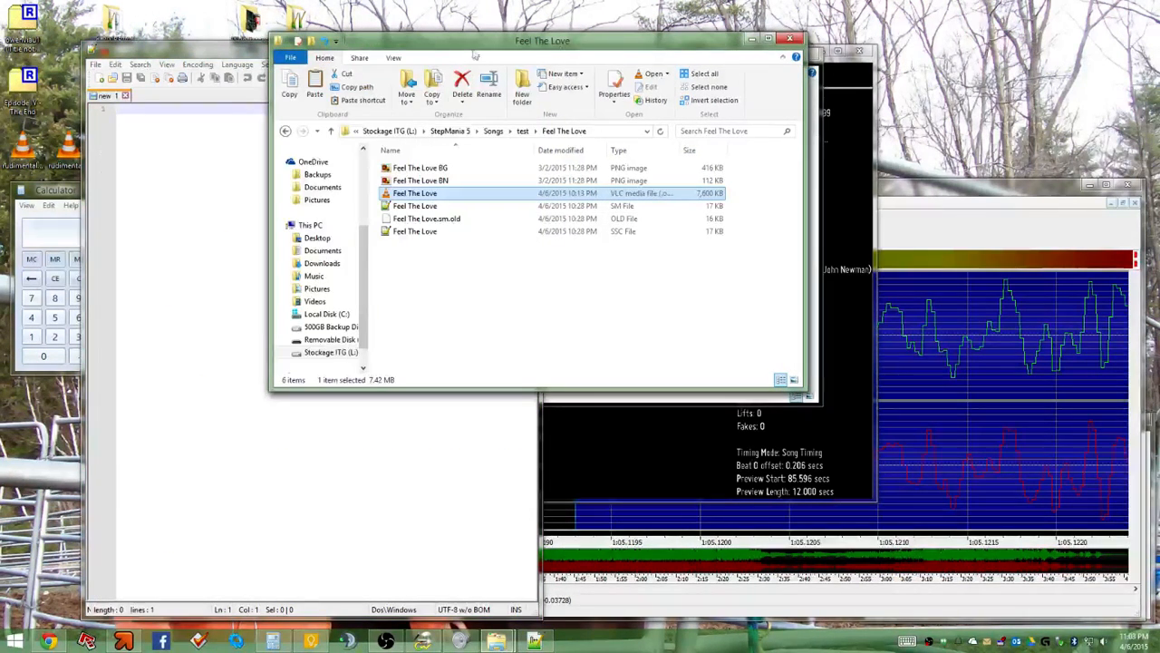
pyautogui.click(249, 56)
pyautogui.click(524, 46)
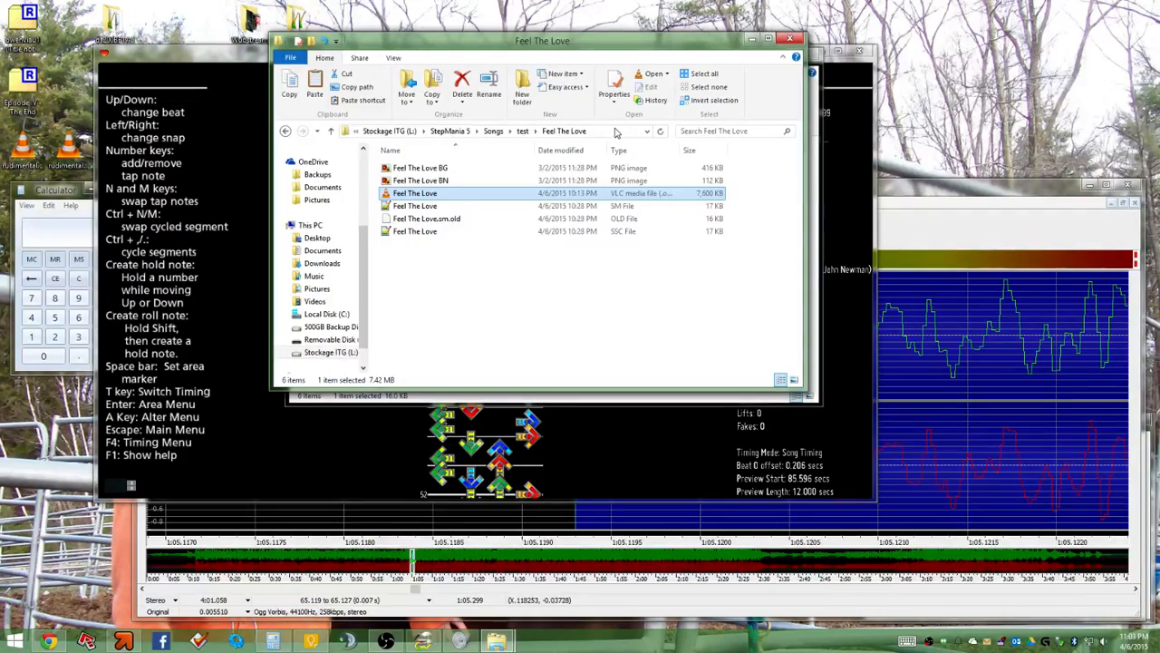
# Return to GoldWave and inspect the waveform around the selection from 65.119 to 65.127 seconds again
pyautogui.click(892, 192)
pyautogui.scroll(-5, 241, 393)
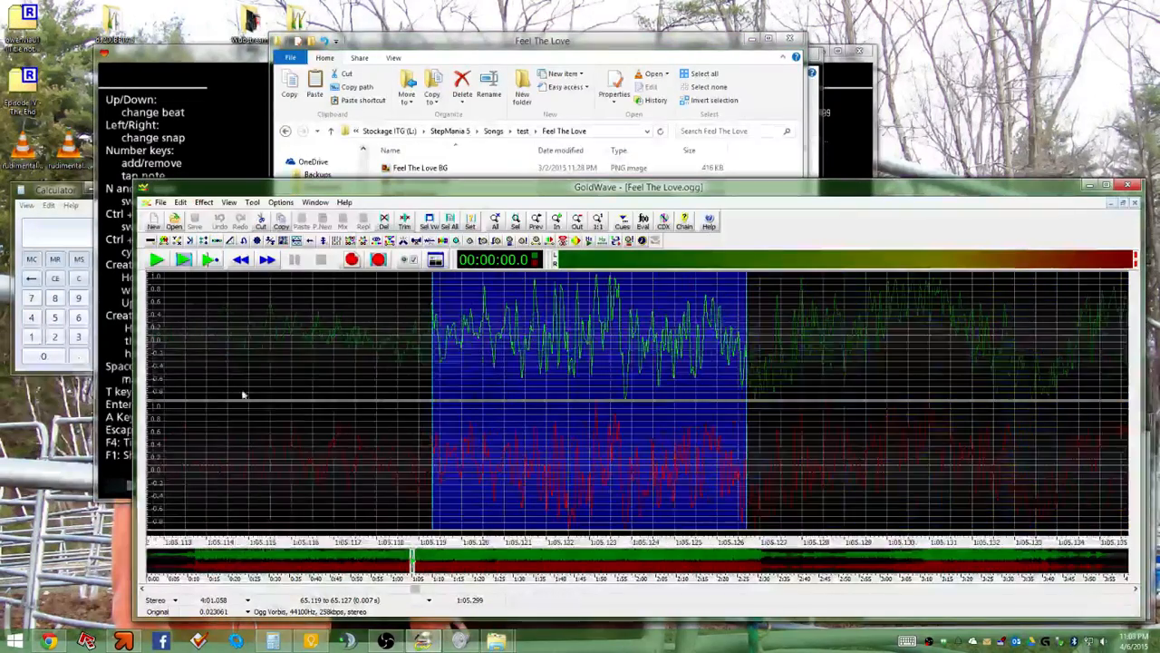
pyautogui.click(141, 588)
pyautogui.scroll(-4, 258, 445)
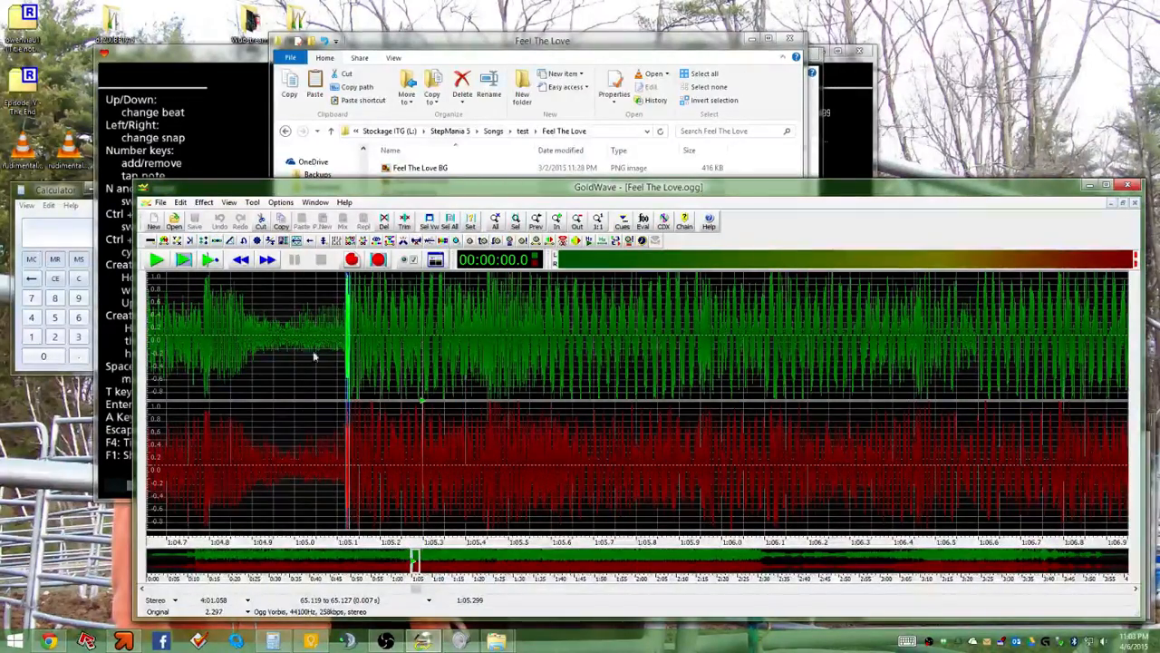
pyautogui.scroll(5, 341, 328)
pyautogui.scroll(4, 388, 328)
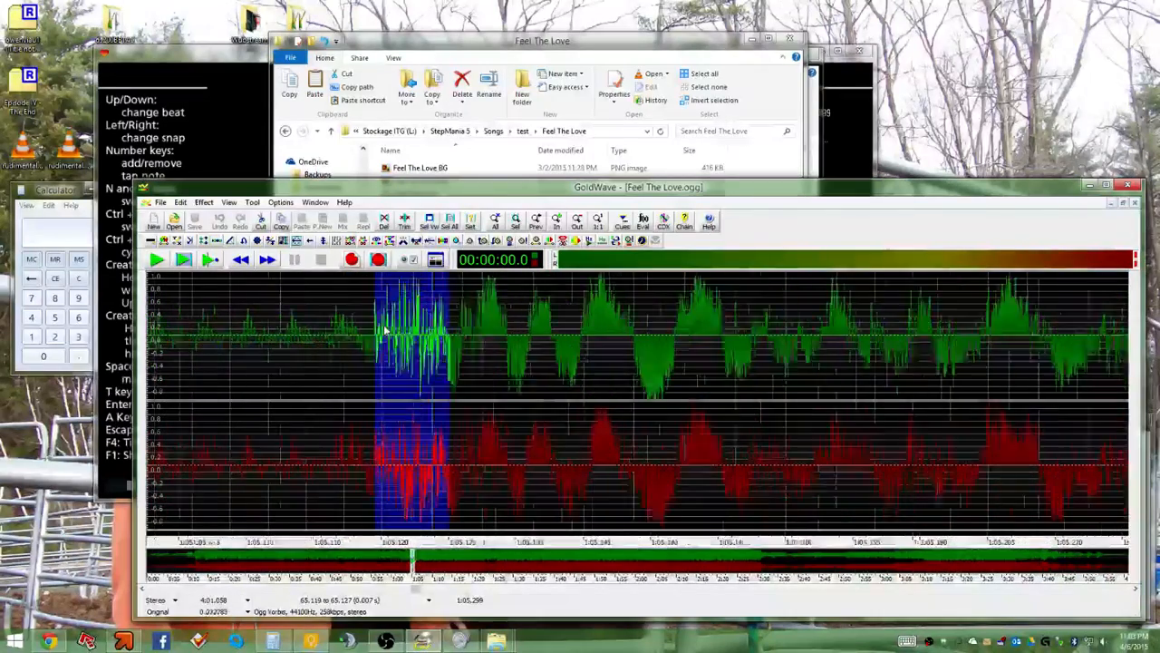
# Switch to the Simply Love step editor and move forward from beat 195 to beat 196 to read its time
pyautogui.click(599, 57)
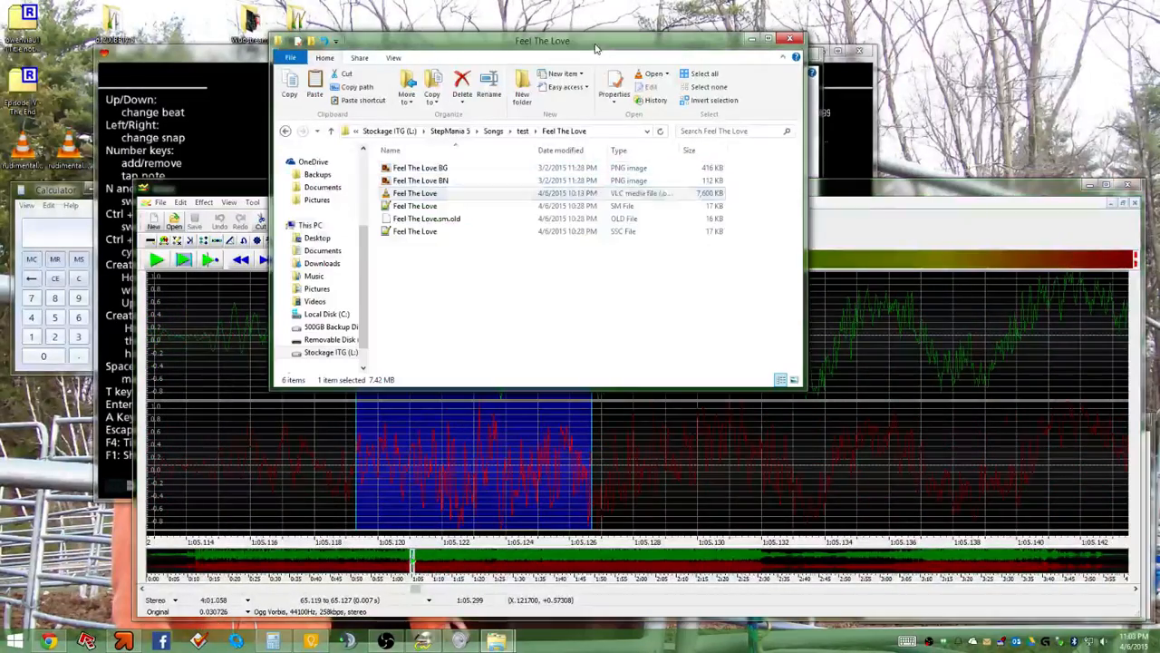
pyautogui.click(839, 130)
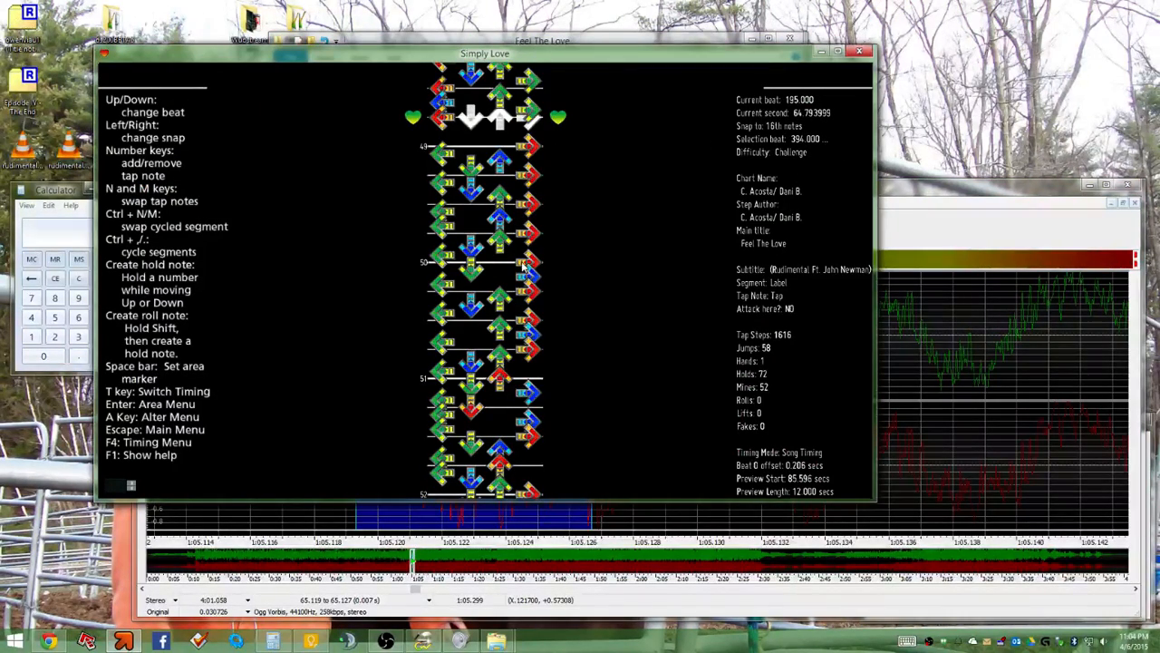
pyautogui.press('Down')
pyautogui.press('Down')
pyautogui.press('Down')
pyautogui.press('Down')
pyautogui.press('Down')
pyautogui.press('Up')
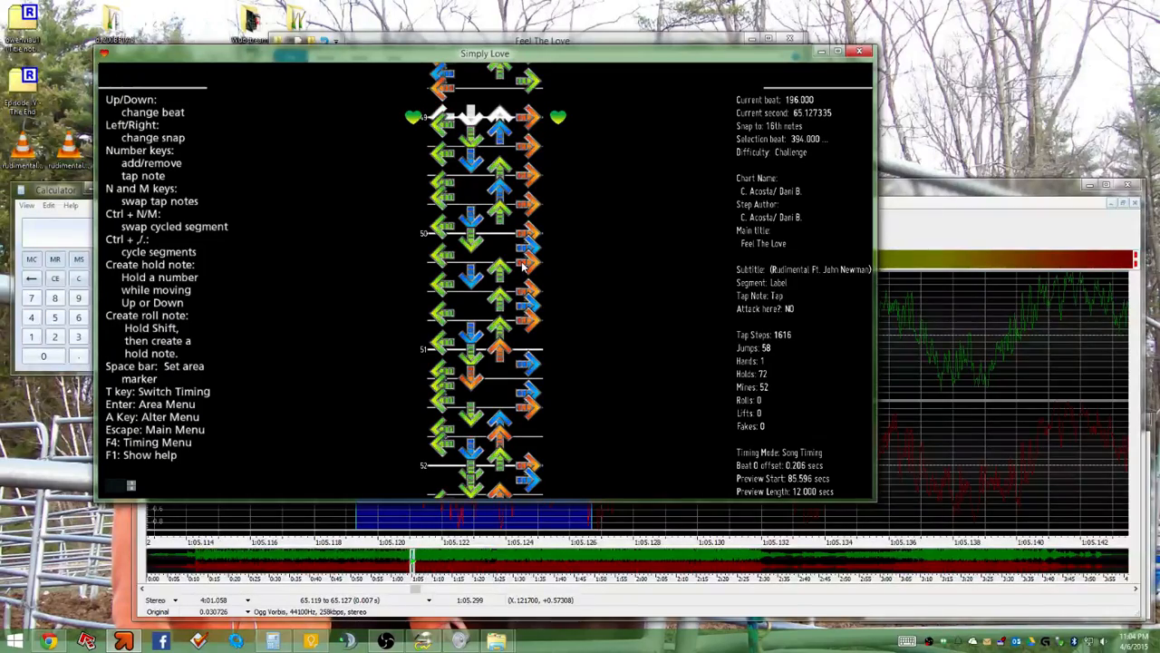
# Inspect the GoldWave waveform across the selection from 65.119 to 65.127 seconds more closely and return to the Simply Love step editor
pyautogui.click(913, 224)
pyautogui.scroll(2, 454, 309)
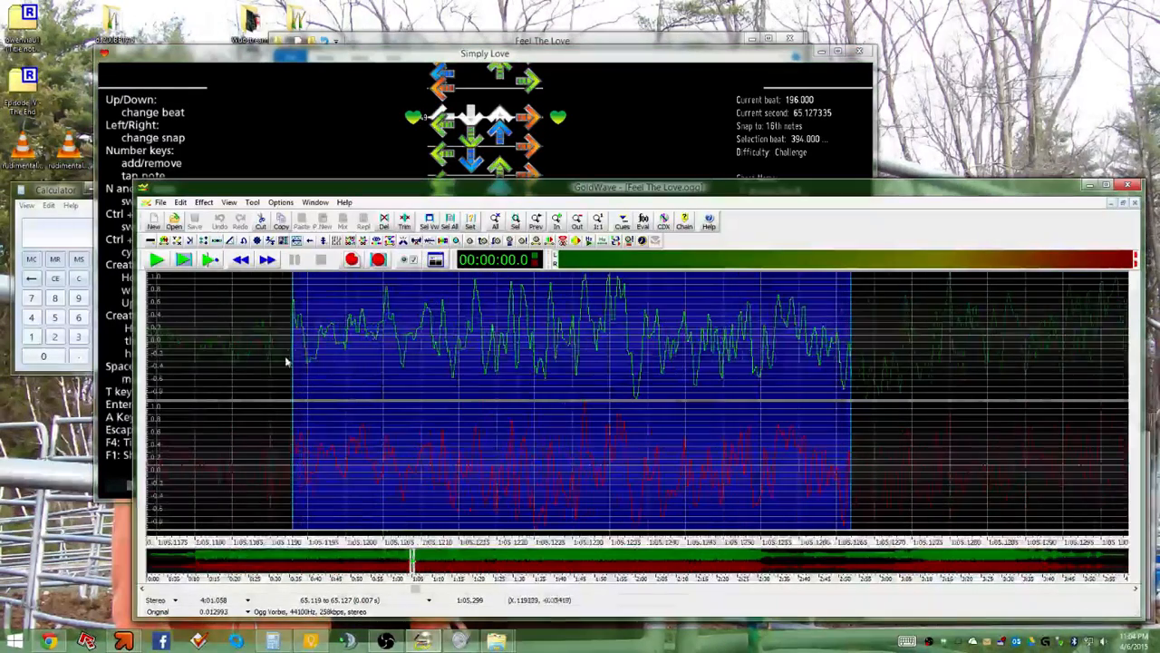
pyautogui.click(632, 60)
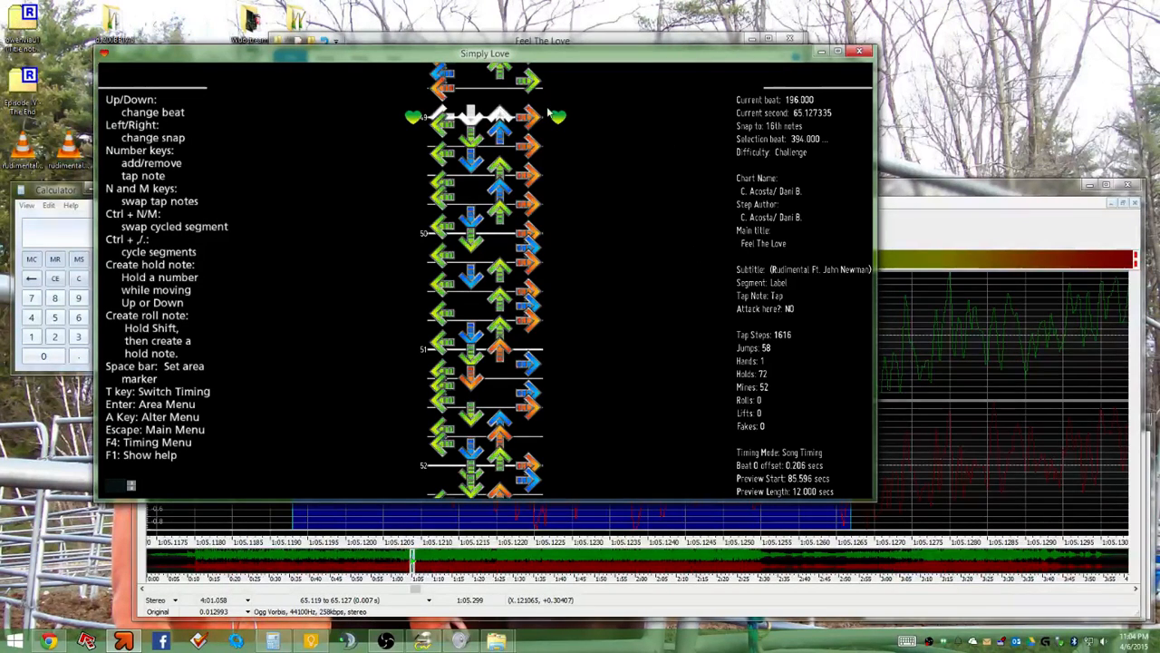
# Lower the BPM at beat 195 to 179.92 and check the time of beat 196
pyautogui.press('Up')
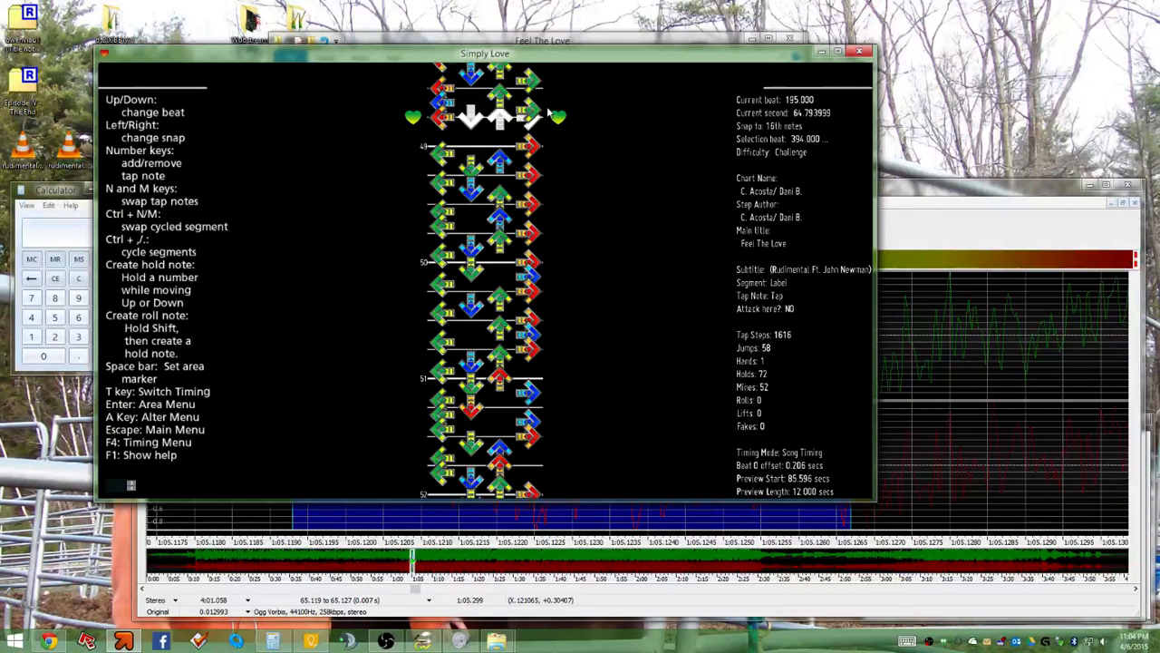
pyautogui.press('F7')
pyautogui.press('Down')
pyautogui.press('Down')
pyautogui.press('Down')
pyautogui.press('Down')
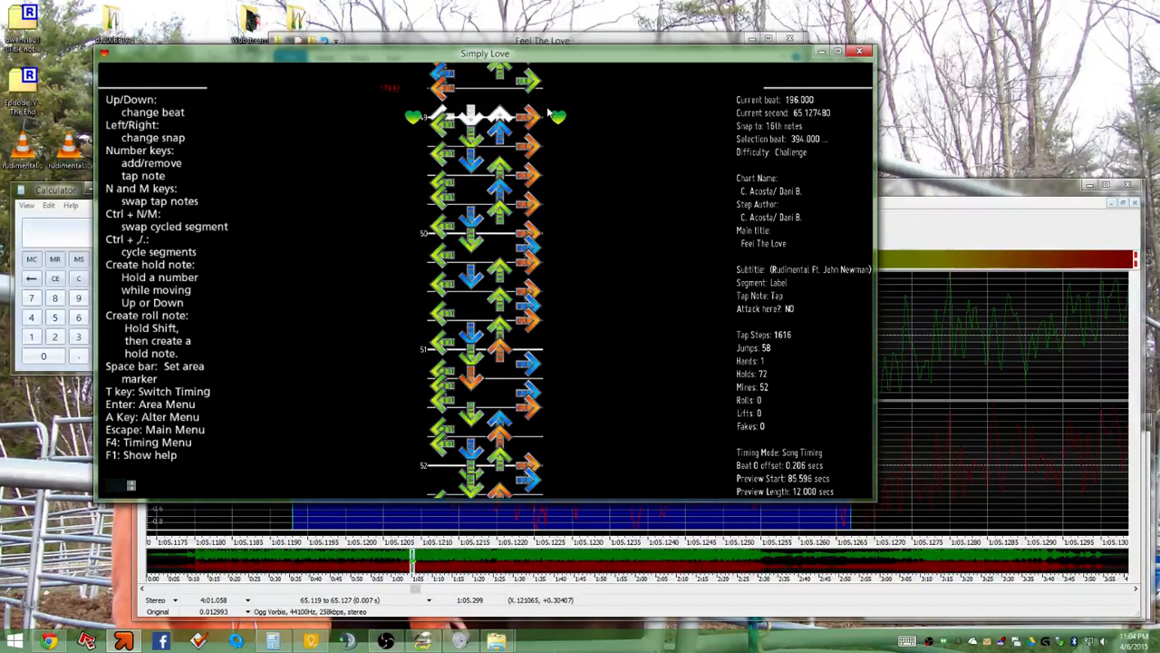
# Lower the BPM at beat 195 to 174.9 and check how the time of beat 196 shifts
pyautogui.press('Up')
pyautogui.press('Up')
pyautogui.press('Up')
pyautogui.press('Up')
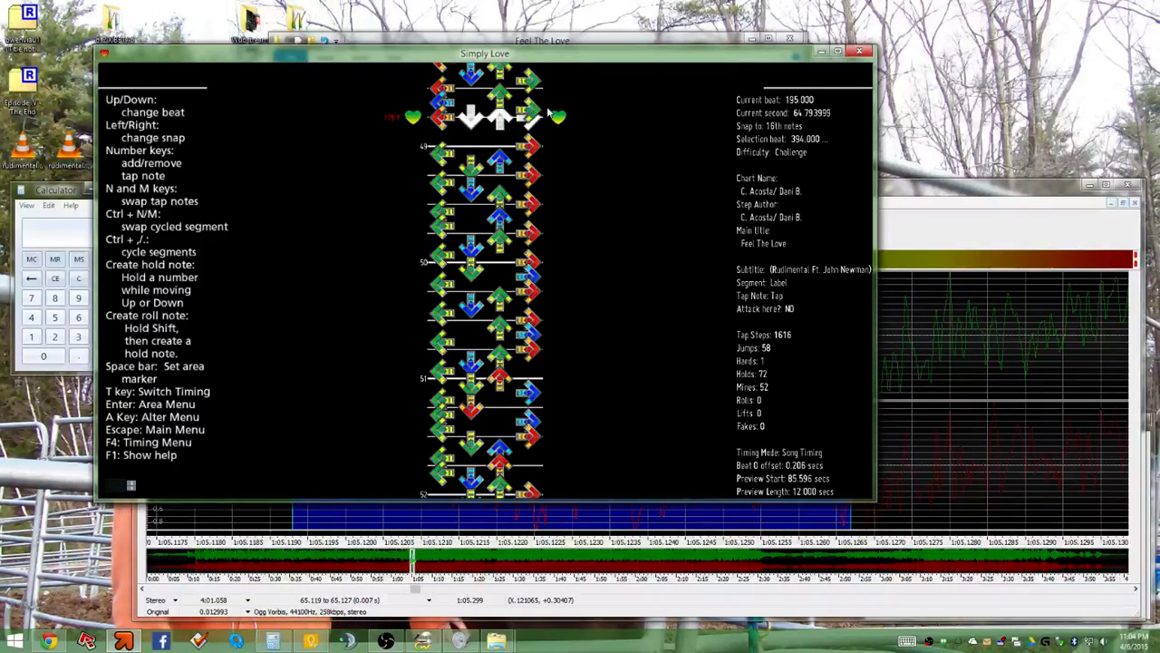
pyautogui.press('Down')
pyautogui.press('Down')
pyautogui.press('Down')
pyautogui.press('Down')
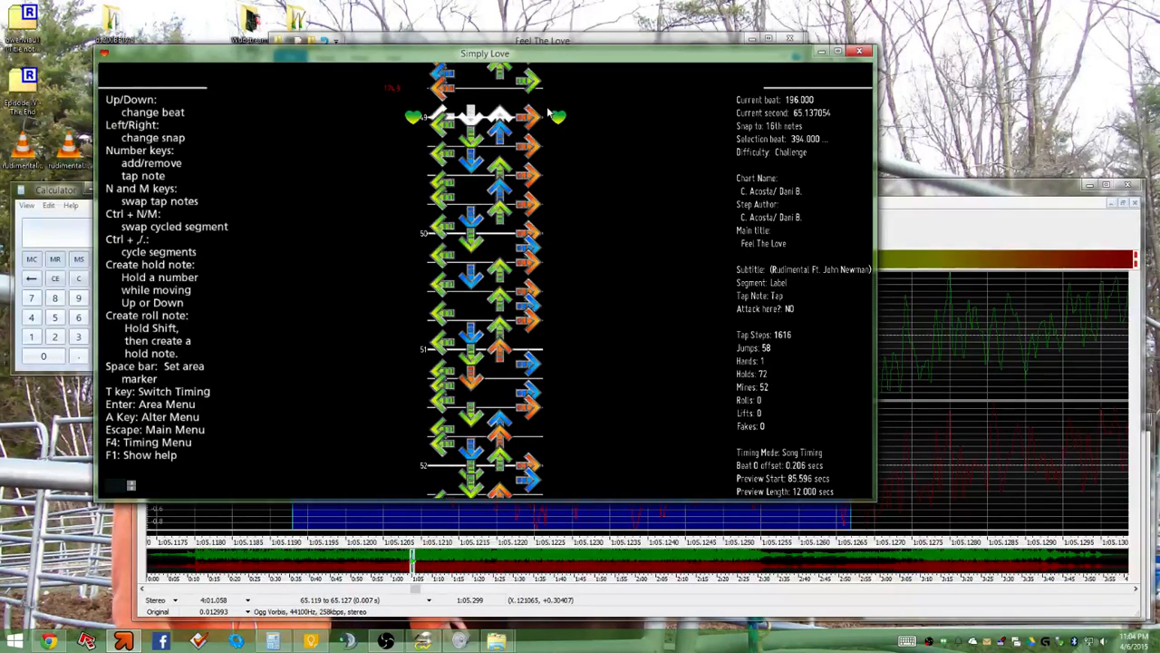
# Raise the BPM at beat 195 to 184.64 and compare beat 196 with the 65.119-second onset
pyautogui.press('Up')
pyautogui.press('Up')
pyautogui.press('Up')
pyautogui.press('Up')
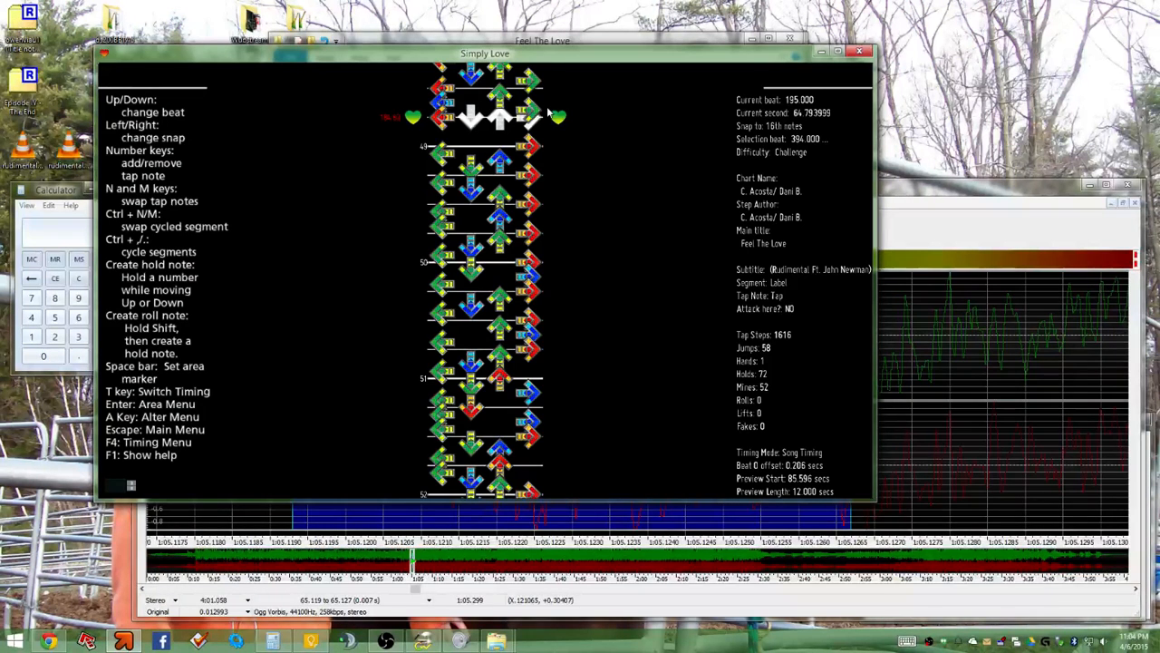
pyautogui.press('Down')
pyautogui.press('Down')
pyautogui.press('Down')
pyautogui.press('Down')
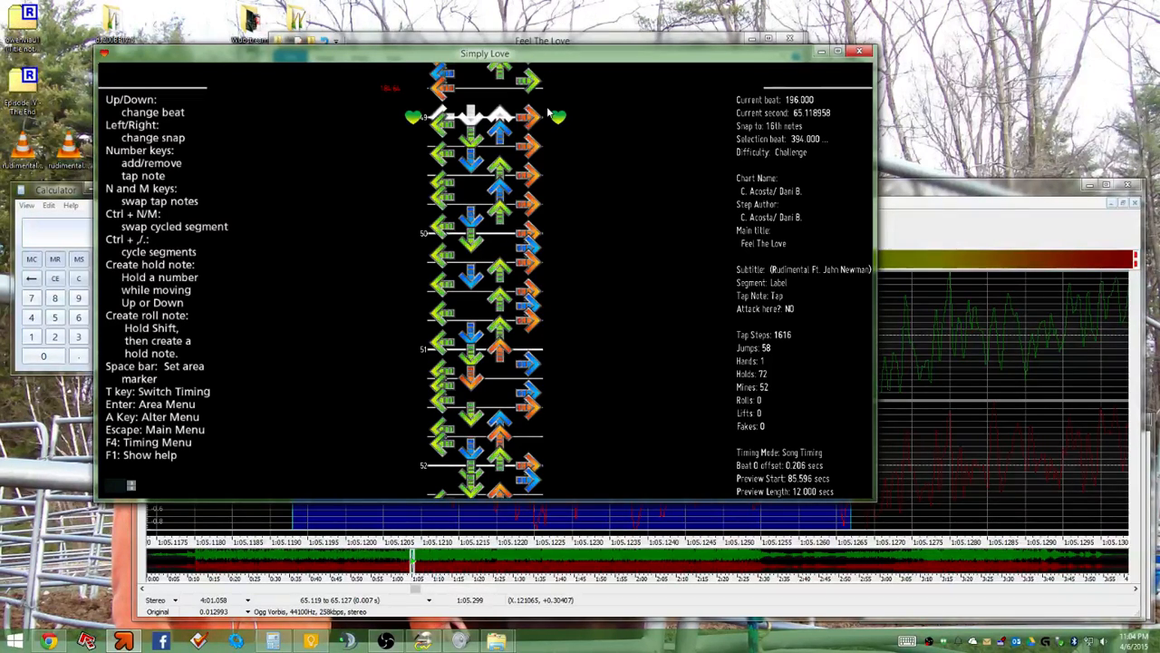
# Lower the BPM at beat 195 to 184.46 and check the time of beat 196 again
pyautogui.press('Up')
pyautogui.press('Up')
pyautogui.press('Up')
pyautogui.press('Up')
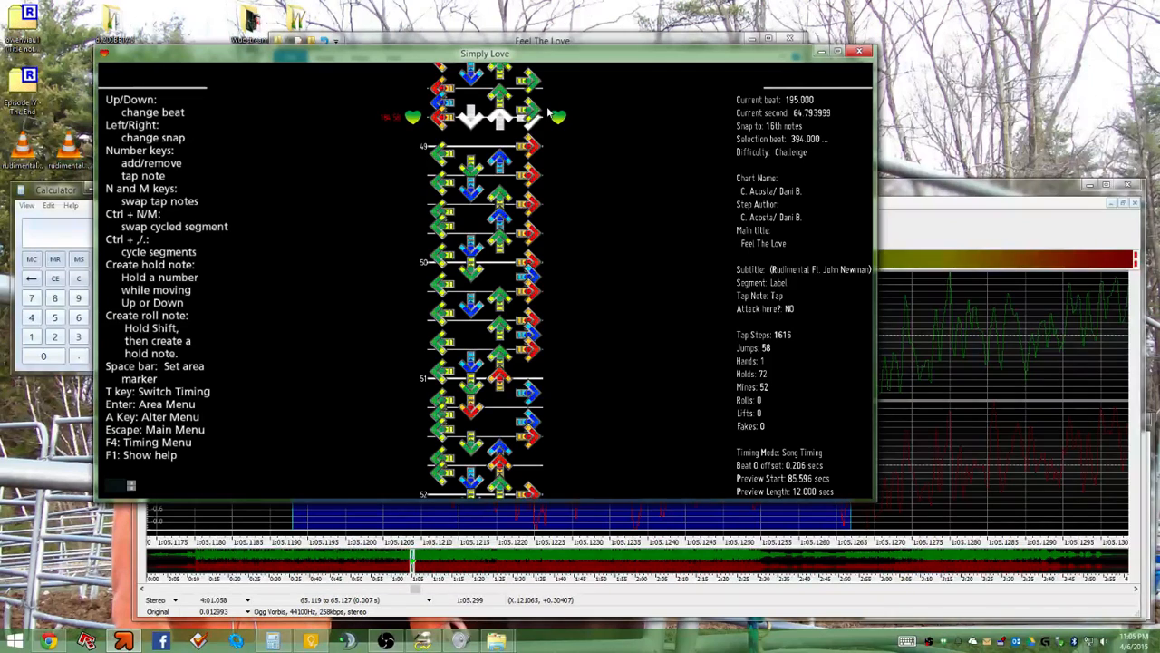
pyautogui.press('Down')
pyautogui.press('Down')
pyautogui.press('Down')
pyautogui.press('Down')
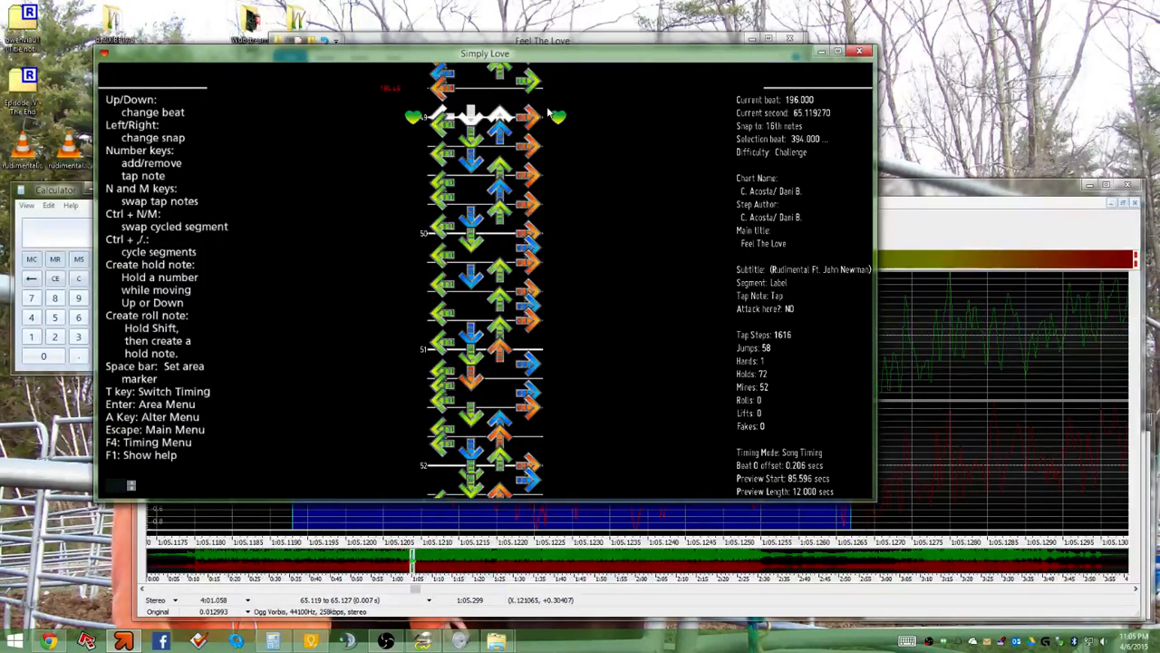
# Fine-tune the BPM at beat 195 to 184.4 and check the time of beat 196
pyautogui.press('Up')
pyautogui.press('Up')
pyautogui.press('Up')
pyautogui.press('Up')
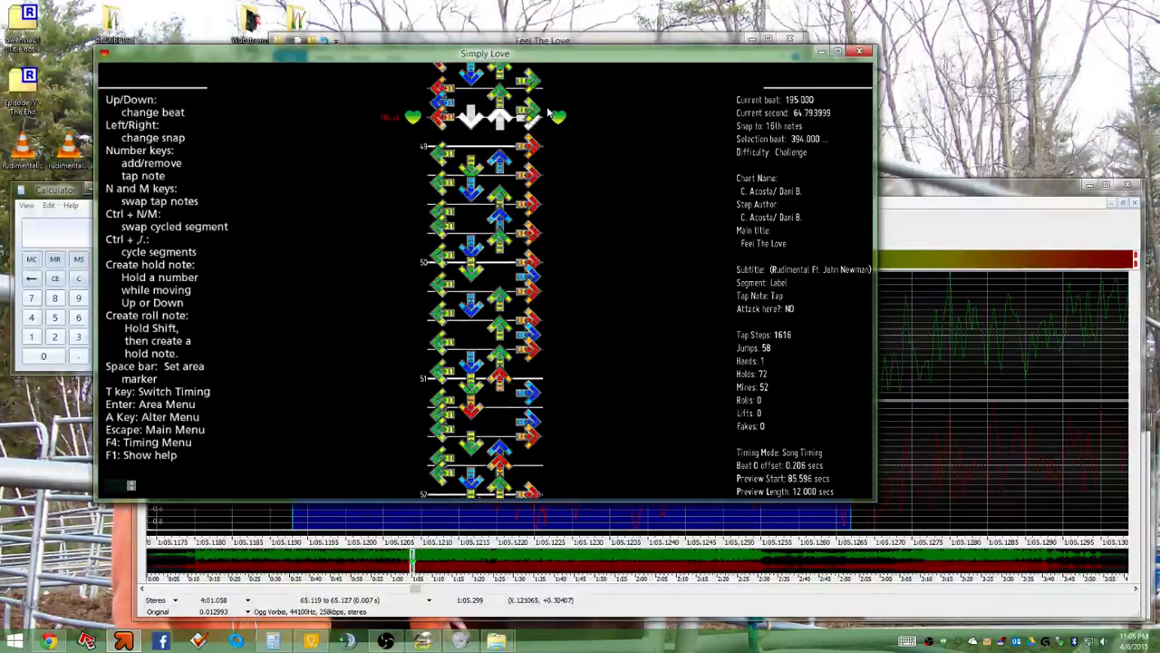
pyautogui.press('Down')
pyautogui.press('Down')
pyautogui.press('Down')
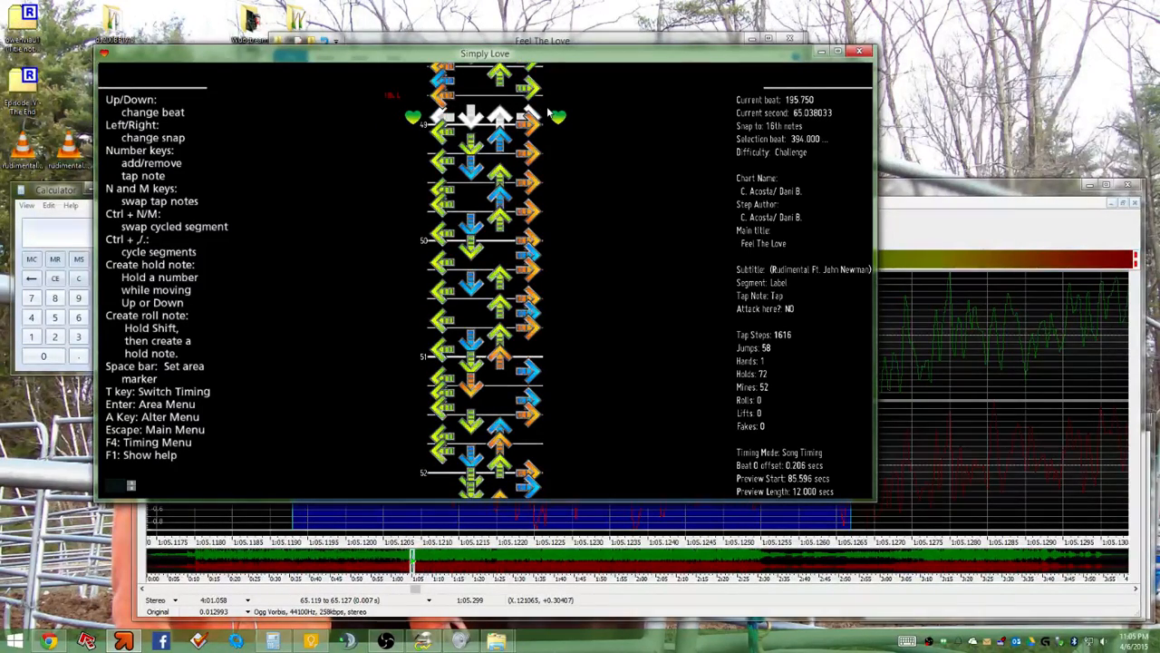
pyautogui.press('Down')
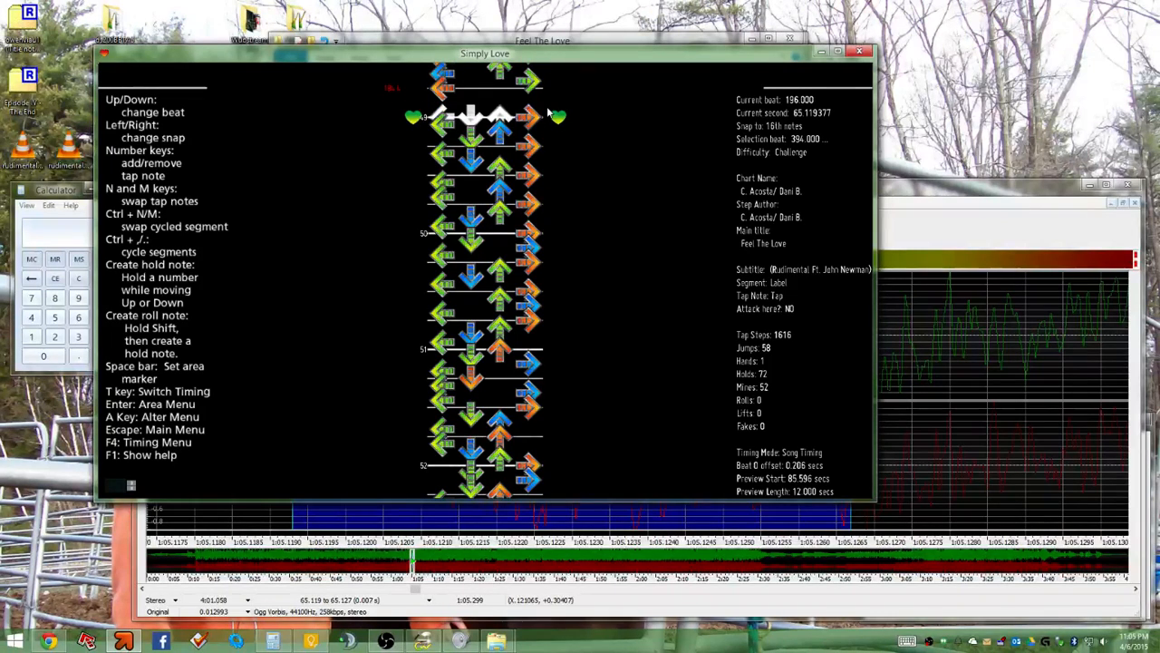
# Try a BPM of 183.36 at beat 195 and check the time of beat 196
pyautogui.press('Up')
pyautogui.press('Up')
pyautogui.press('Up')
pyautogui.press('Up')
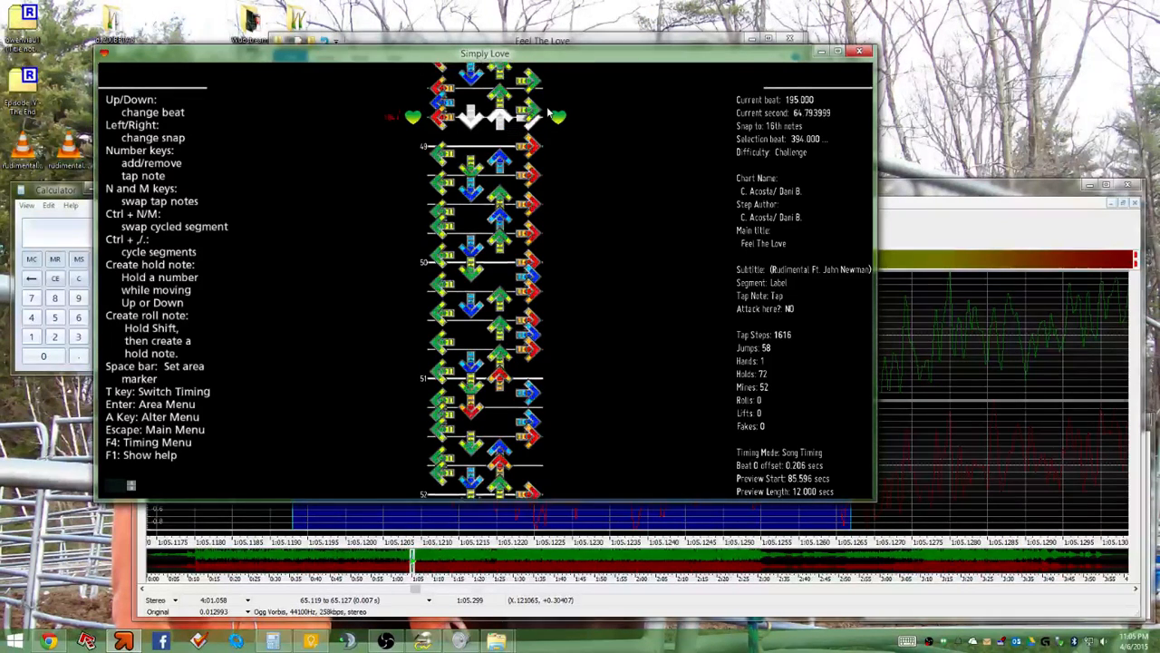
pyautogui.press('Down')
pyautogui.press('Down')
pyautogui.press('Down')
pyautogui.press('Down')
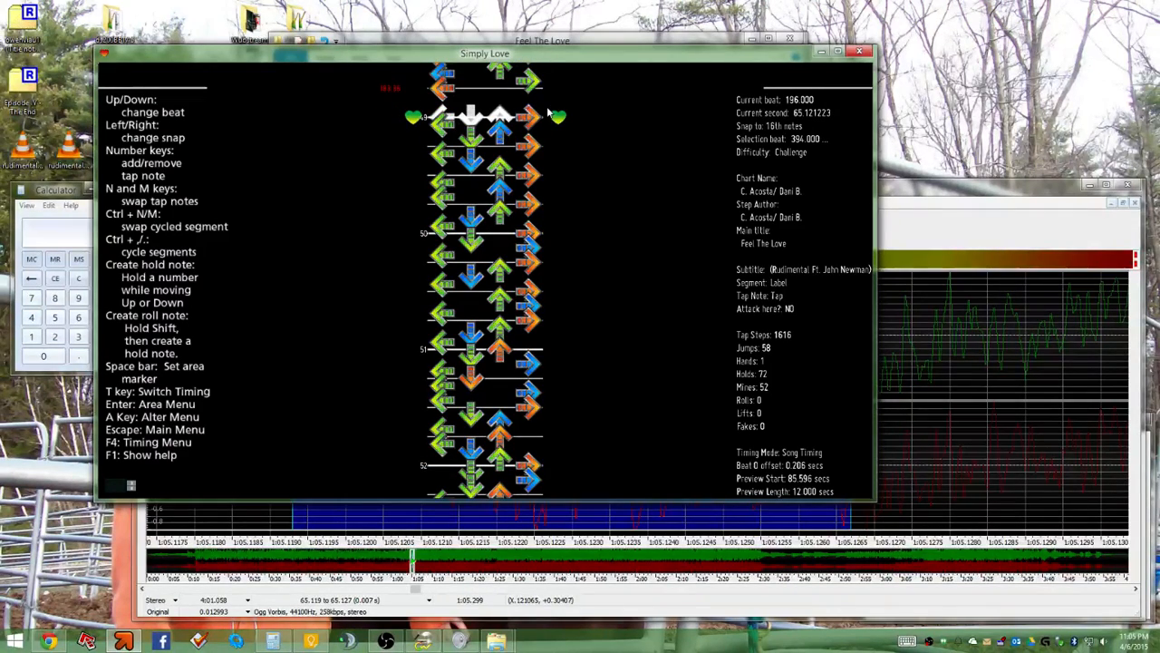
# Raise the BPM at beat 195 to 184.26 and check the time of beat 196
pyautogui.press('Up')
pyautogui.press('Up')
pyautogui.press('Up')
pyautogui.press('Up')
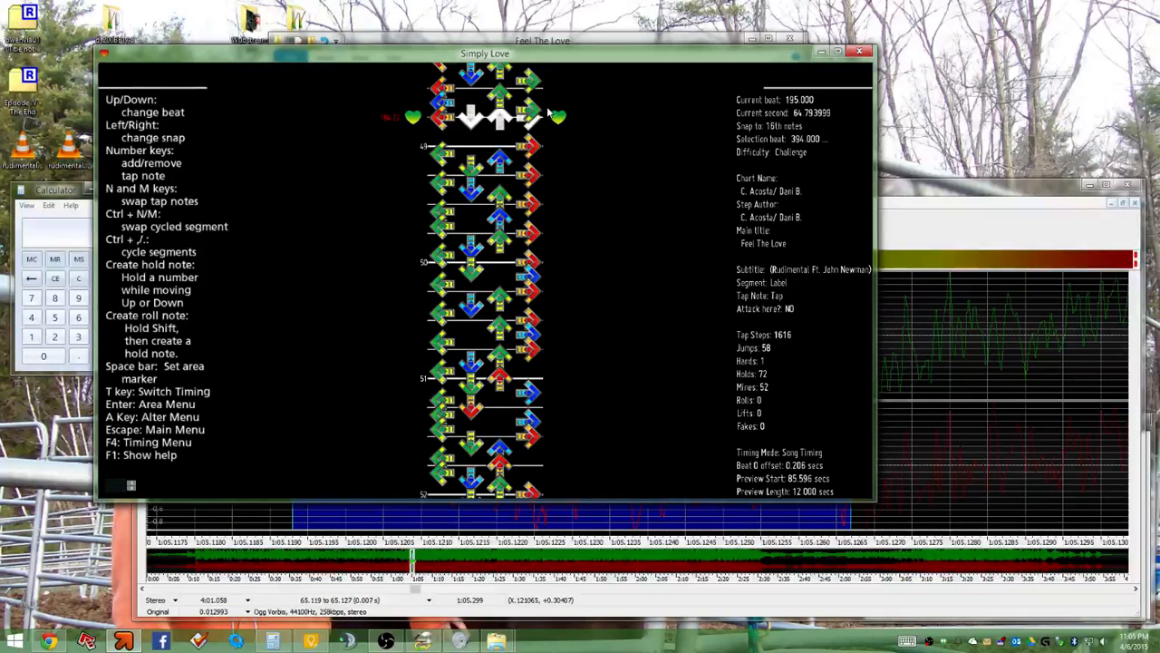
pyautogui.press('Down')
pyautogui.press('Down')
pyautogui.press('Down')
pyautogui.press('Down')
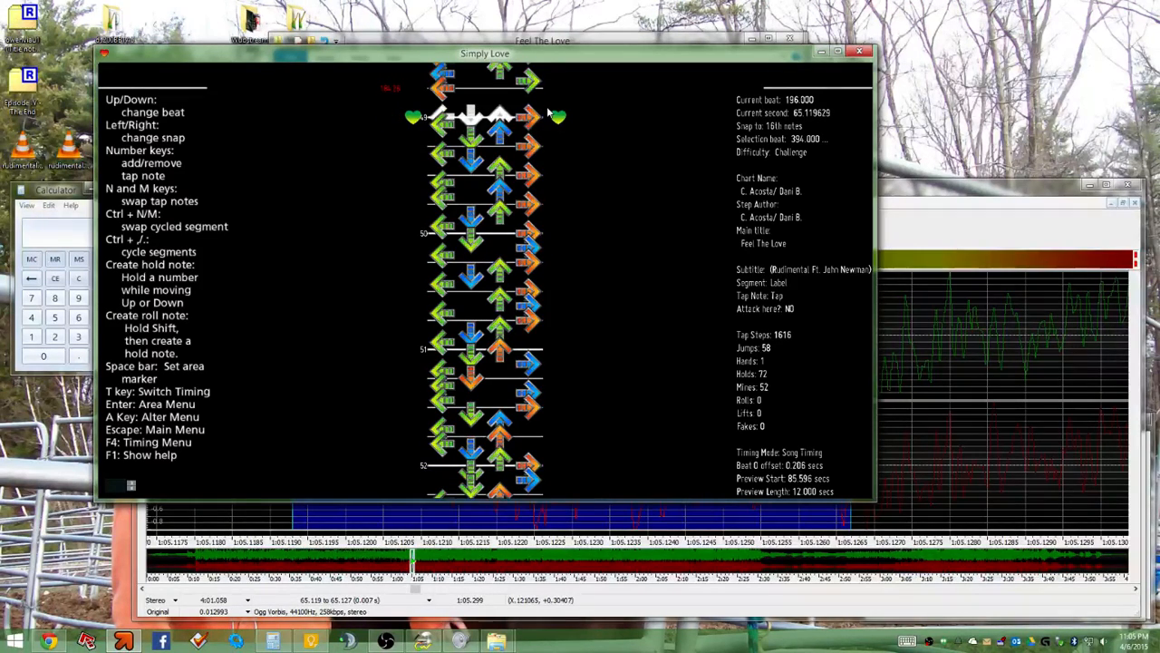
# Nudge the BPM at beat 195 up to 184.28 and check the time of beat 196
pyautogui.press('Up')
pyautogui.press('Up')
pyautogui.press('Up')
pyautogui.press('Up')
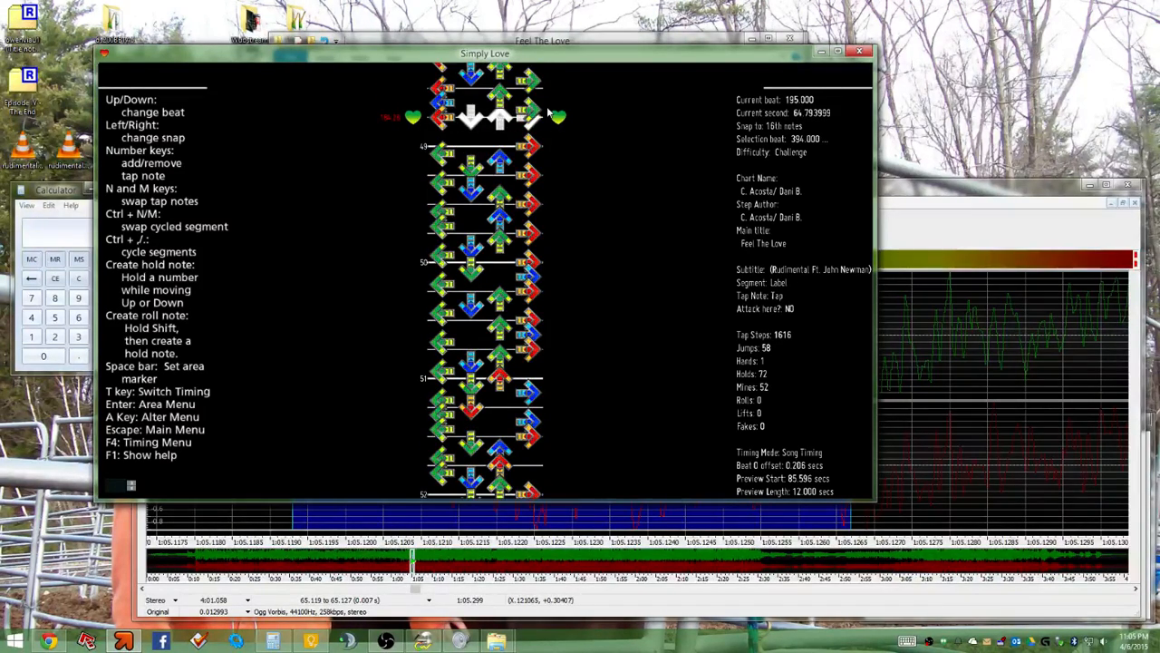
pyautogui.press('Down')
pyautogui.press('Down')
pyautogui.press('Down')
pyautogui.press('Down')
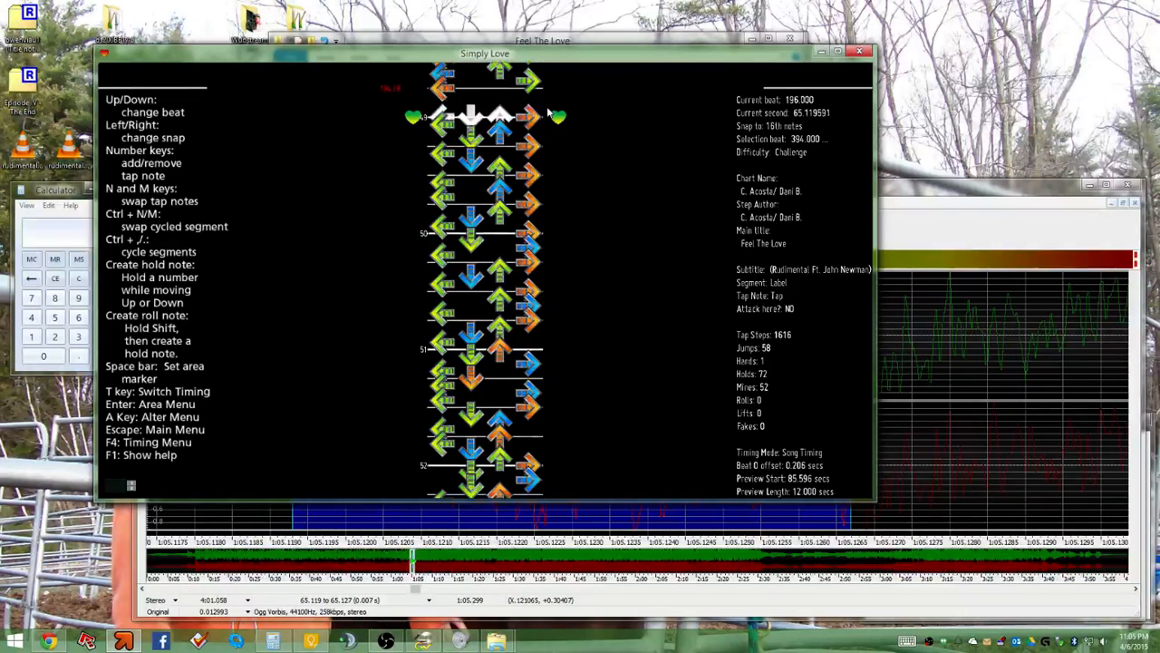
# Raise the BPM at beat 195 to 184.36 and check the time of beat 196
pyautogui.press('Up')
pyautogui.press('Up')
pyautogui.press('Up')
pyautogui.press('Up')
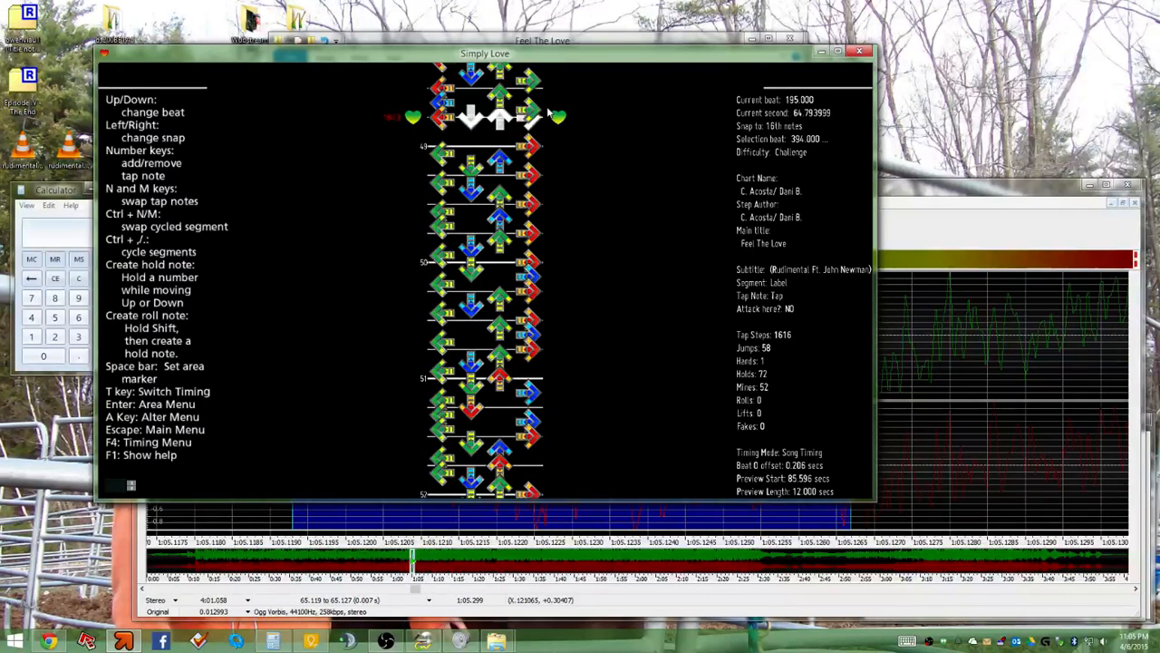
pyautogui.press('Down')
pyautogui.press('Down')
pyautogui.press('Down')
pyautogui.press('Down')
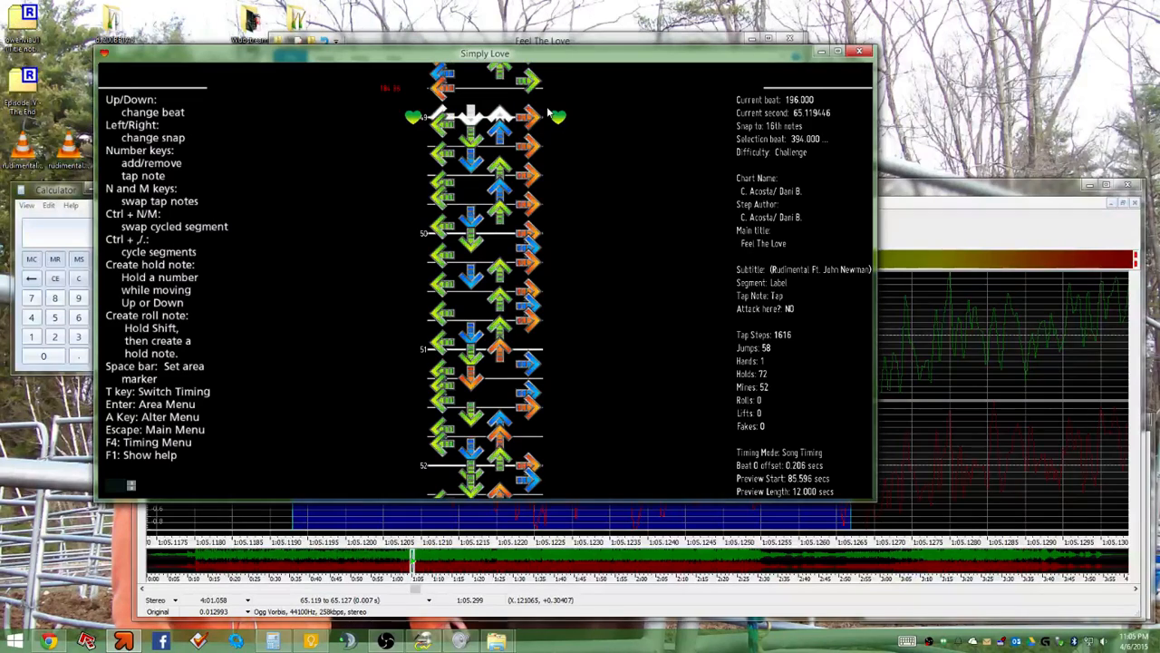
# Raise the BPM at beat 195 to 184.4 and compare beat 196 with the 65.119-second onset
pyautogui.press('Up')
pyautogui.press('Up')
pyautogui.press('Up')
pyautogui.press('Up')
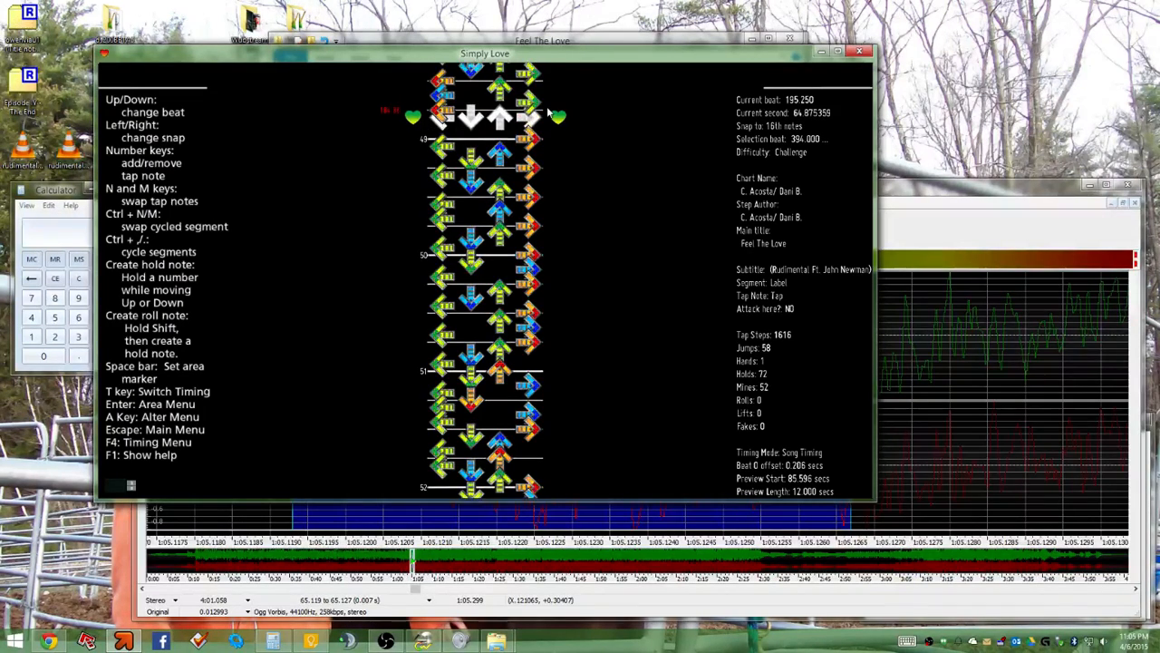
pyautogui.press('Down')
pyautogui.press('Down')
pyautogui.press('Down')
pyautogui.press('Down')
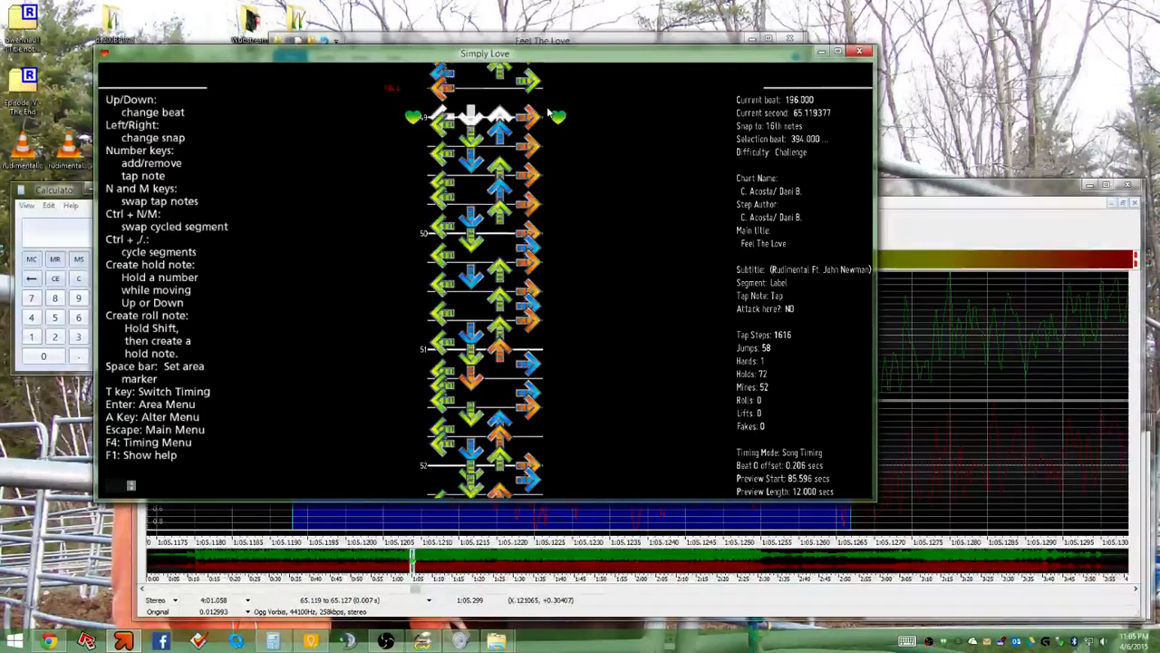
# Raise the BPM at beat 195 to 184.44 and check the time of beat 196
pyautogui.press('Up')
pyautogui.press('Up')
pyautogui.press('Up')
pyautogui.press('Up')
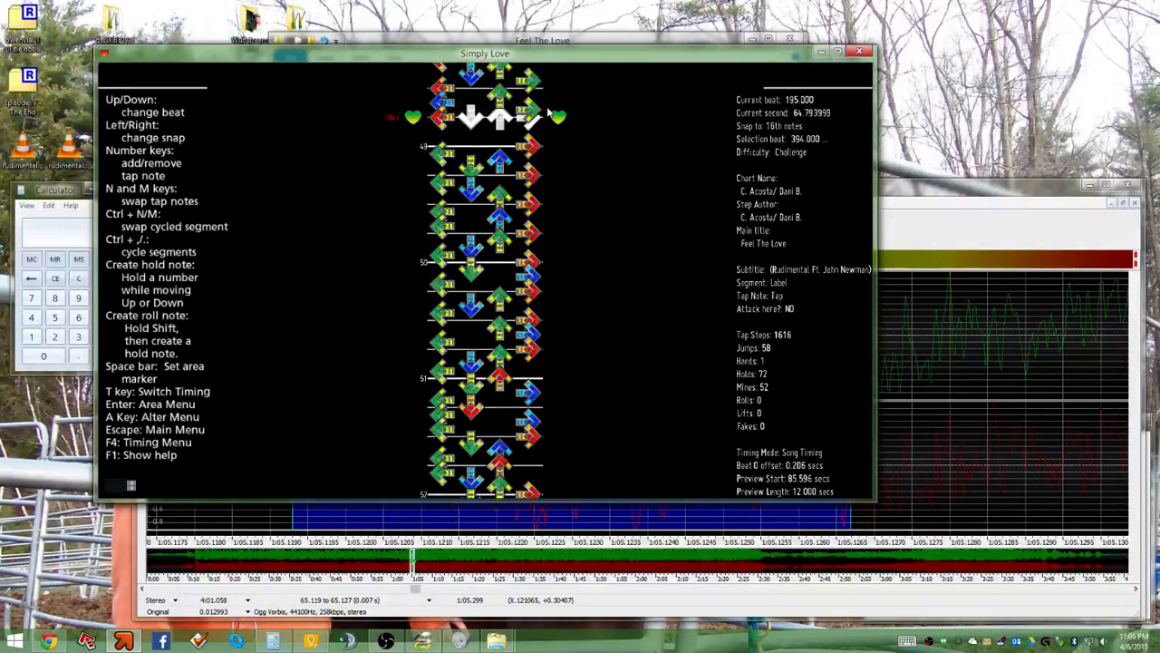
pyautogui.press('Down')
pyautogui.press('Down')
pyautogui.press('Down')
pyautogui.press('Down')
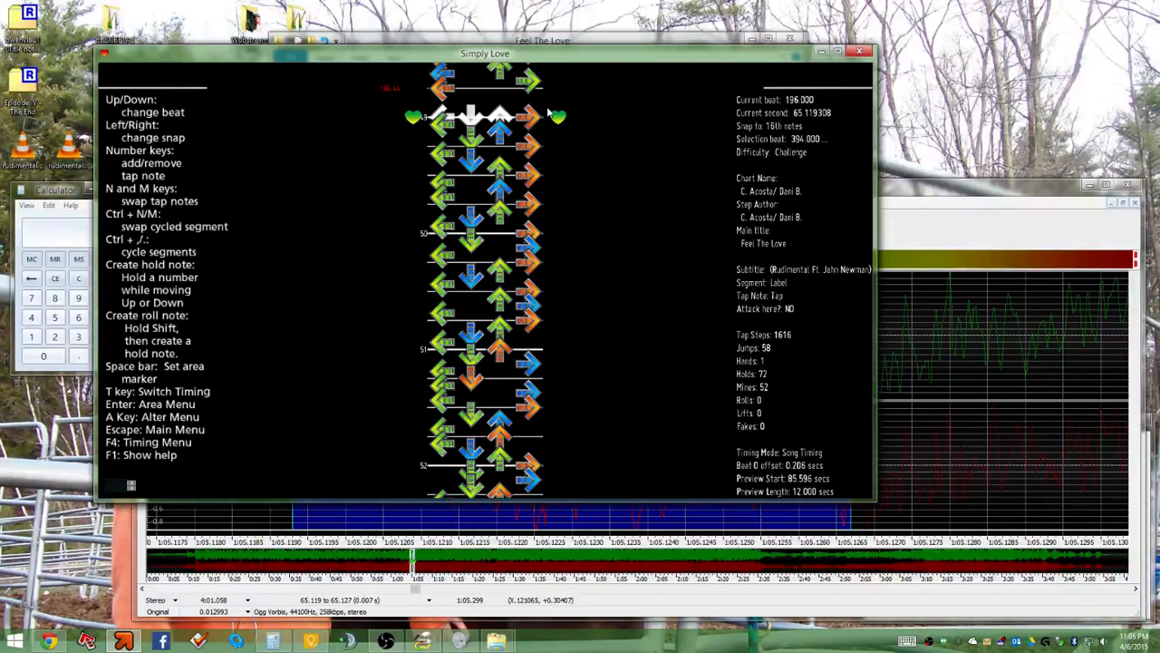
# Raise the BPM at beat 195 to 184.5 and check the time of beat 196
pyautogui.press('Up')
pyautogui.press('Up')
pyautogui.press('Up')
pyautogui.press('Up')
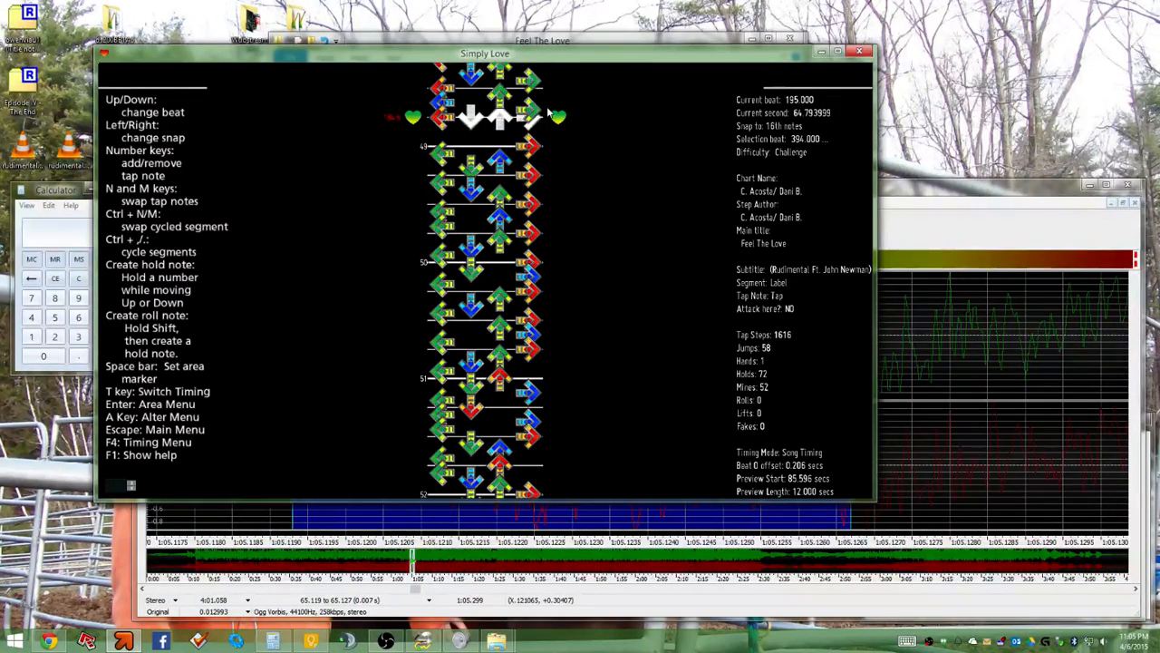
pyautogui.press('Down')
pyautogui.press('Down')
pyautogui.press('Down')
pyautogui.press('Down')
pyautogui.press('Down')
pyautogui.press('Up')
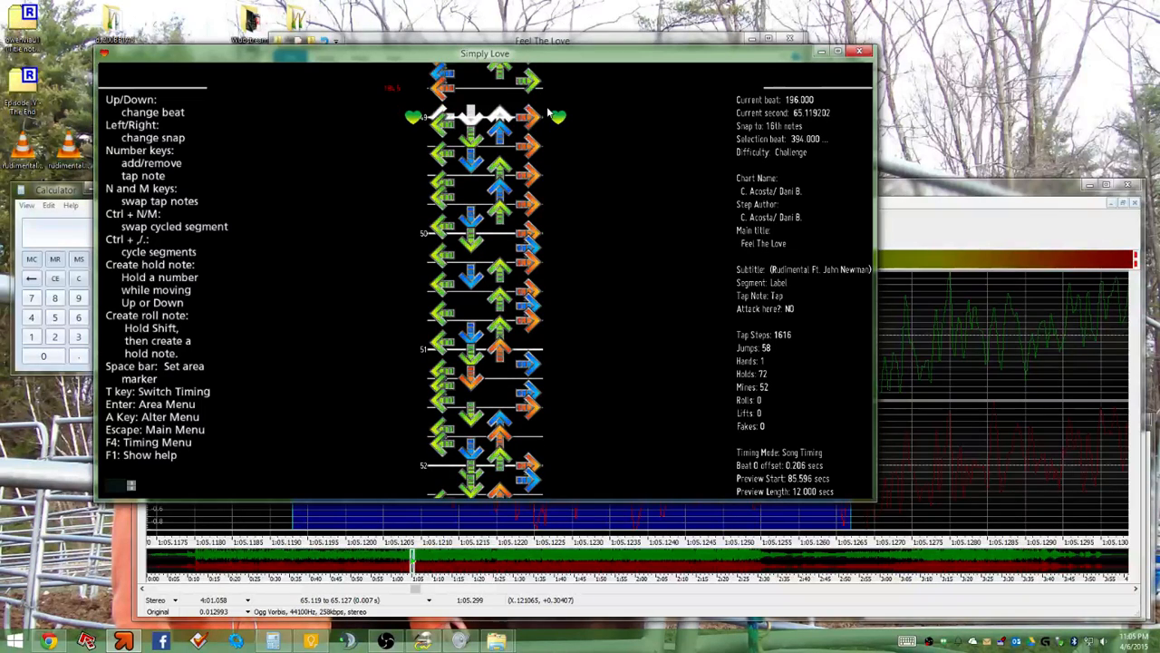
# Try BPM values of 184.58 and 184.6 at beat 195, checking the time of beat 196 after each
pyautogui.press('Up')
pyautogui.press('Up')
pyautogui.press('Up')
pyautogui.press('Up')
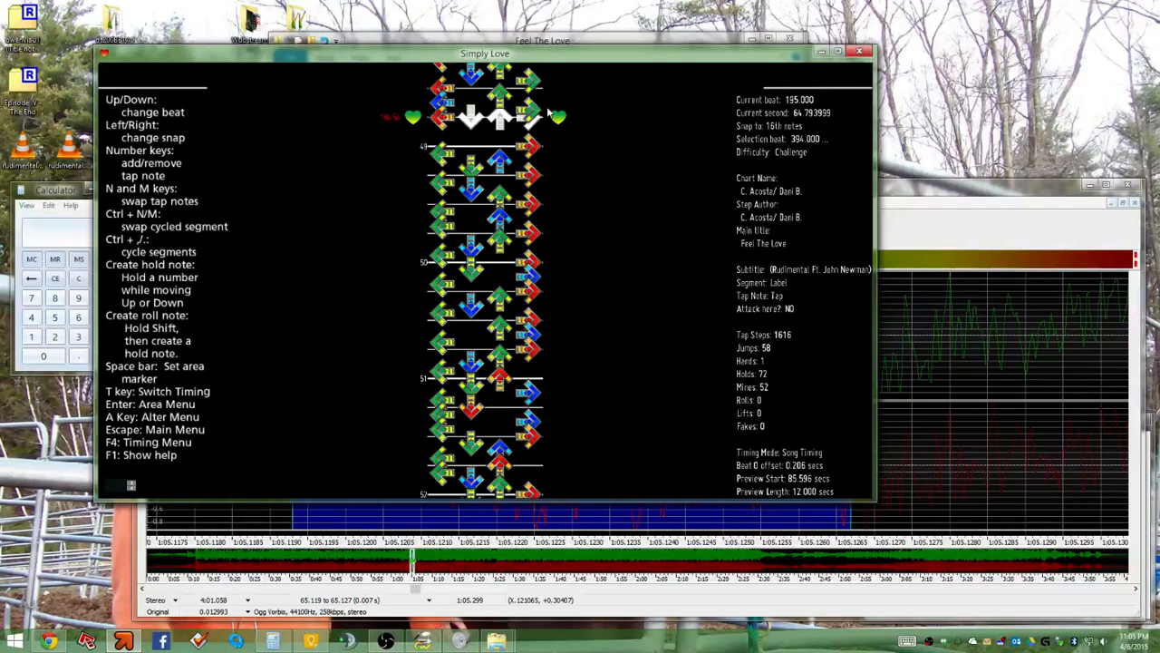
pyautogui.press('Down')
pyautogui.press('Down')
pyautogui.press('Down')
pyautogui.press('Down')
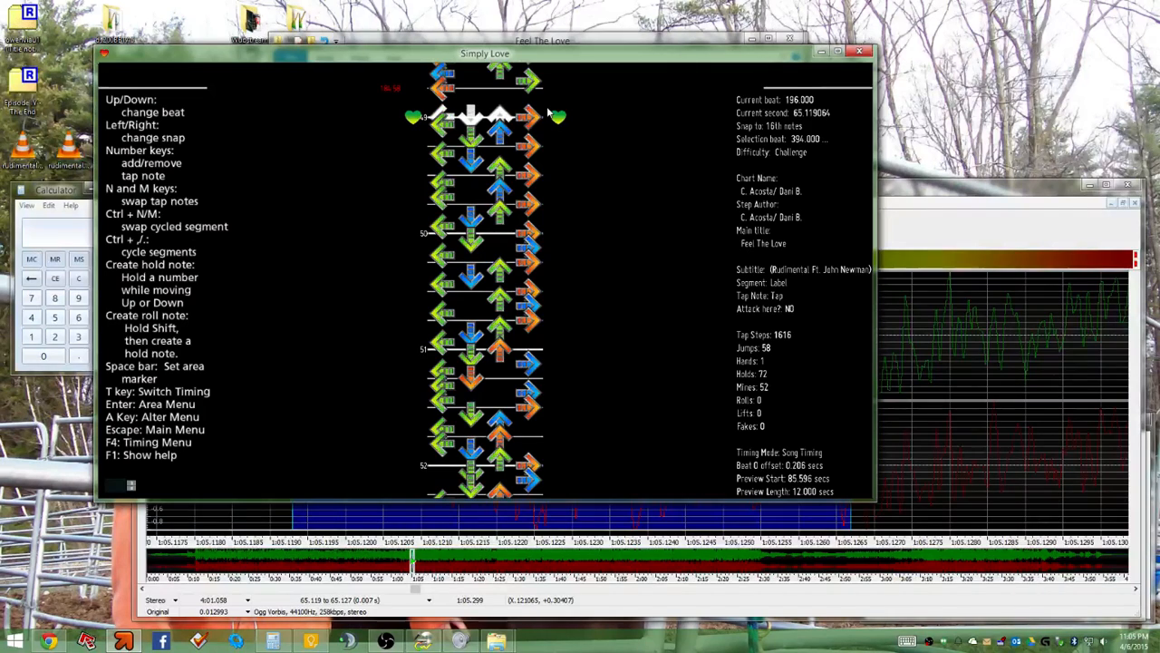
pyautogui.press('Up')
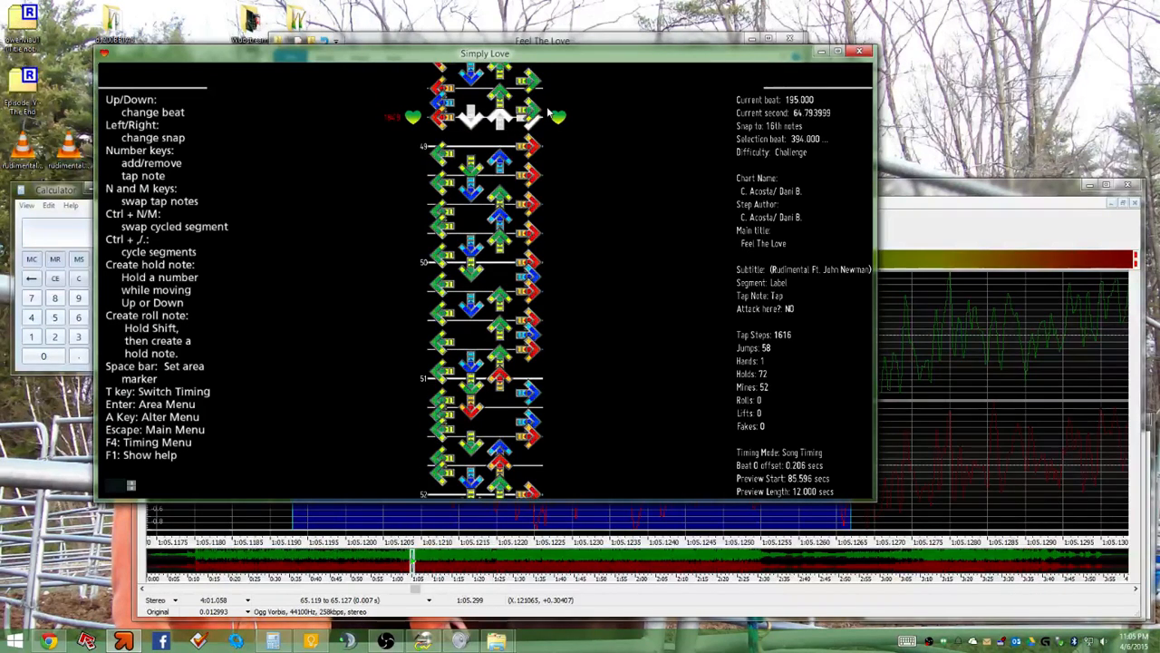
pyautogui.press('Down')
# Nudge the BPM at beat 195 up to 184.62 and check the time of beat 196
pyautogui.press('Up')
pyautogui.press('Up')
pyautogui.press('Up')
pyautogui.press('Up')
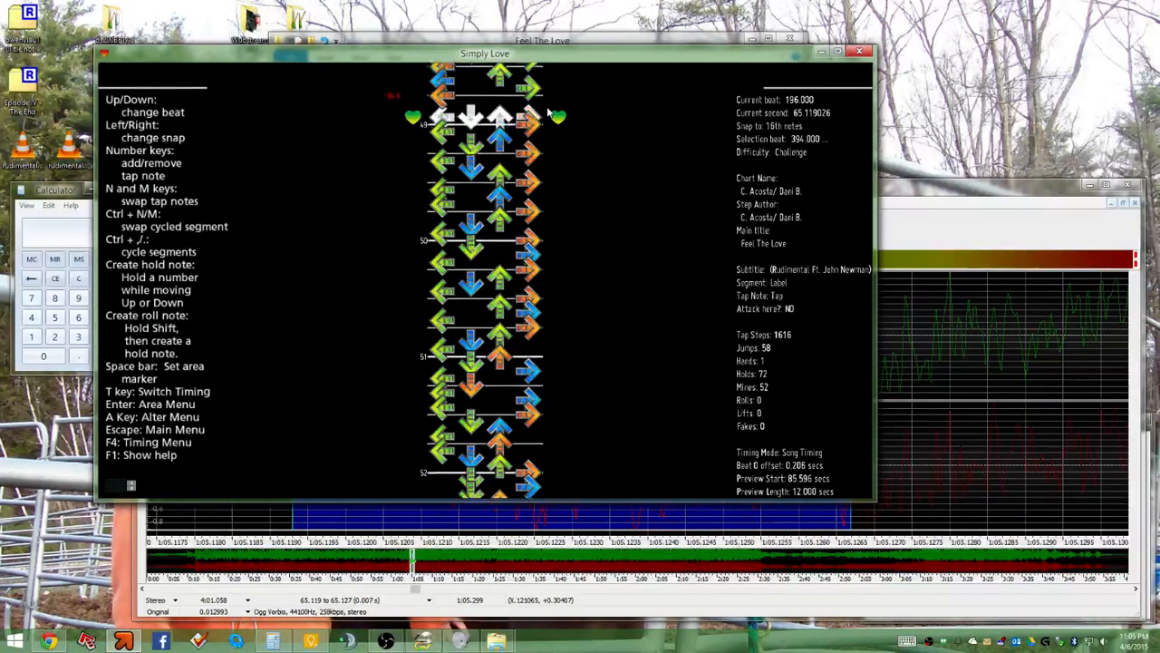
pyautogui.press('Down')
pyautogui.press('Down')
pyautogui.press('Down')
pyautogui.press('Down')
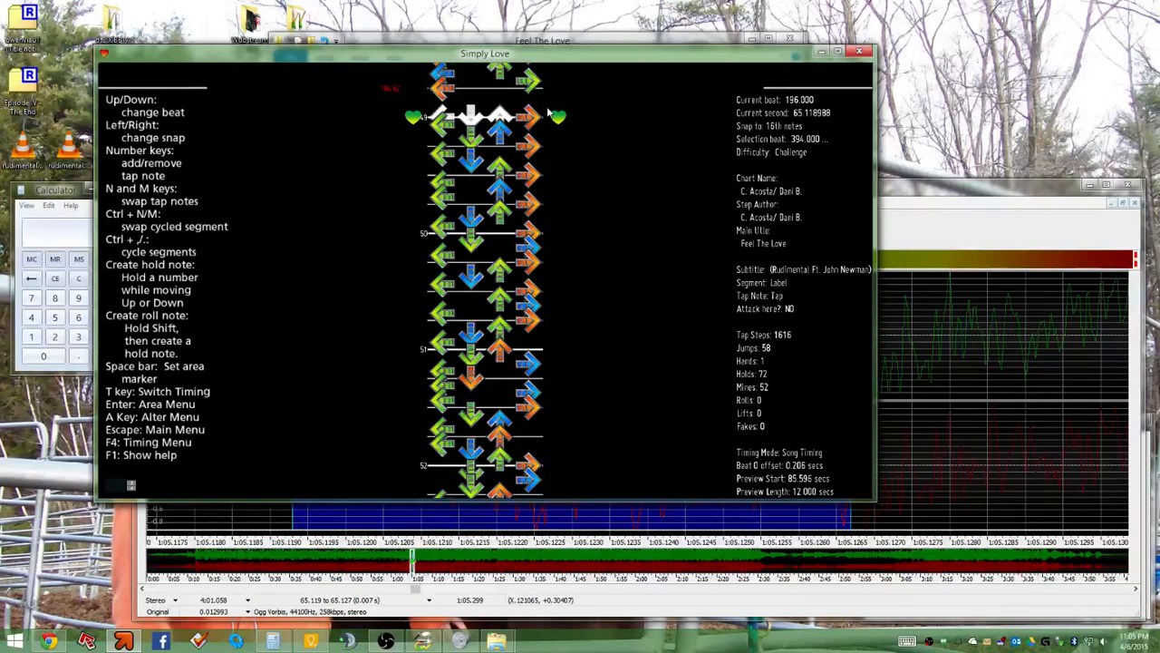
# Set the BPM at beat 195 back to 184.6, check the time of beat 196, and return to beat 195
pyautogui.press('Up')
pyautogui.press('Up')
pyautogui.press('Up')
pyautogui.press('Up')
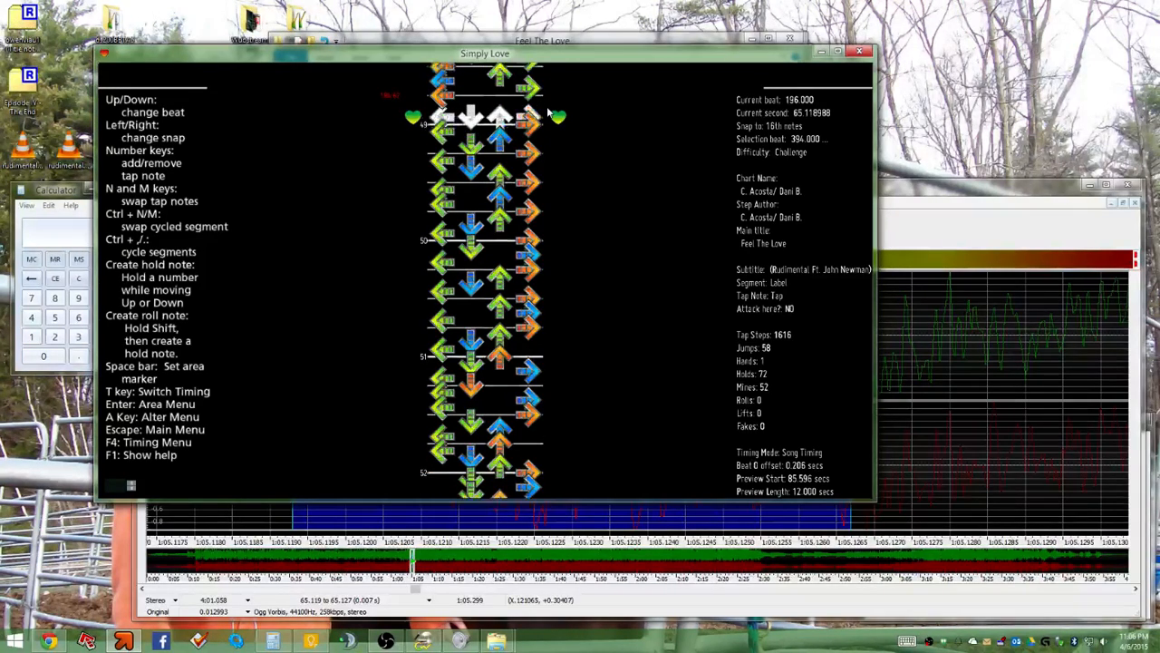
pyautogui.press('Down')
pyautogui.press('Down')
pyautogui.press('Down')
pyautogui.press('Down')
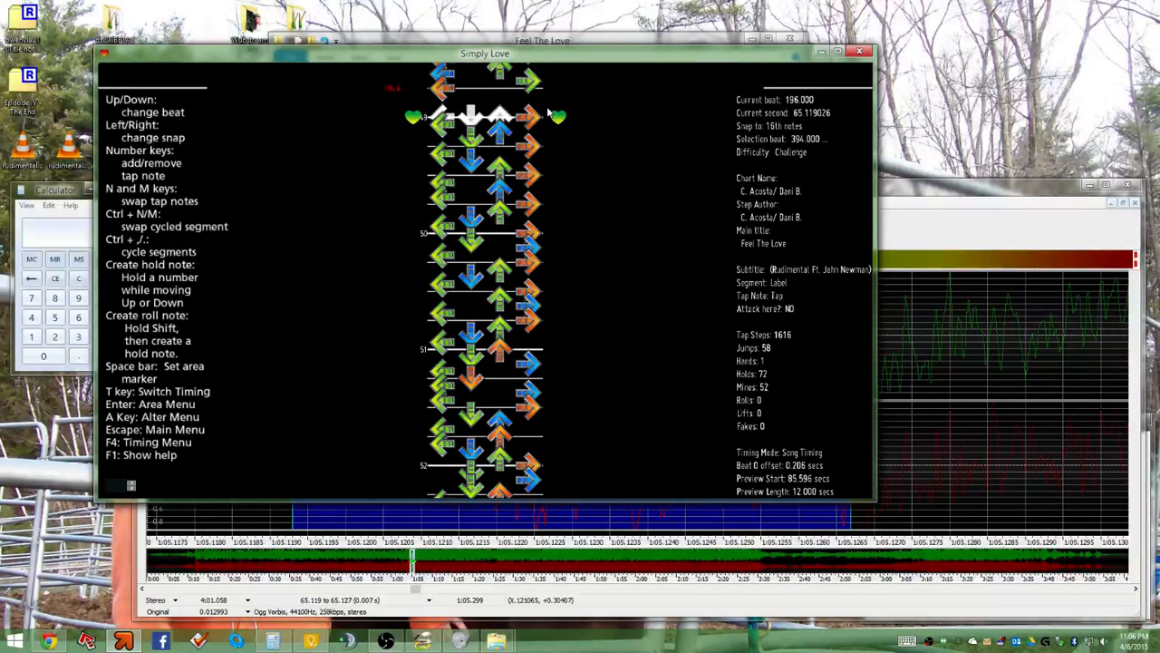
pyautogui.press('Up')
pyautogui.press('Up')
pyautogui.press('Up')
pyautogui.press('Up')
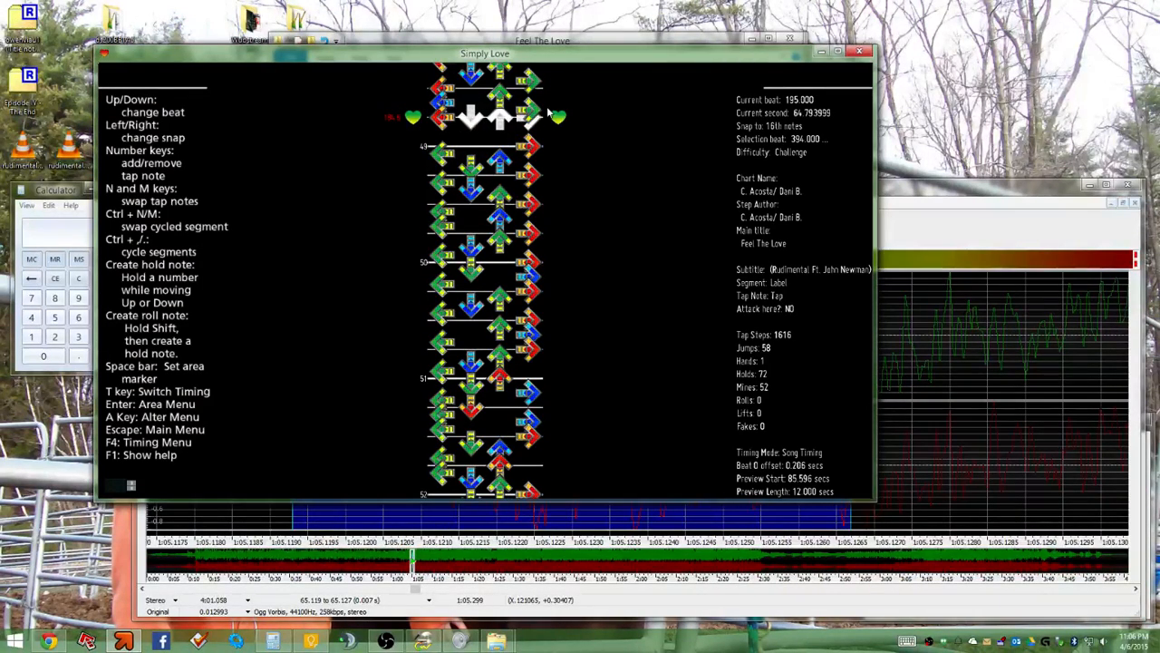
pyautogui.press('Escape')
pyautogui.press('Up')
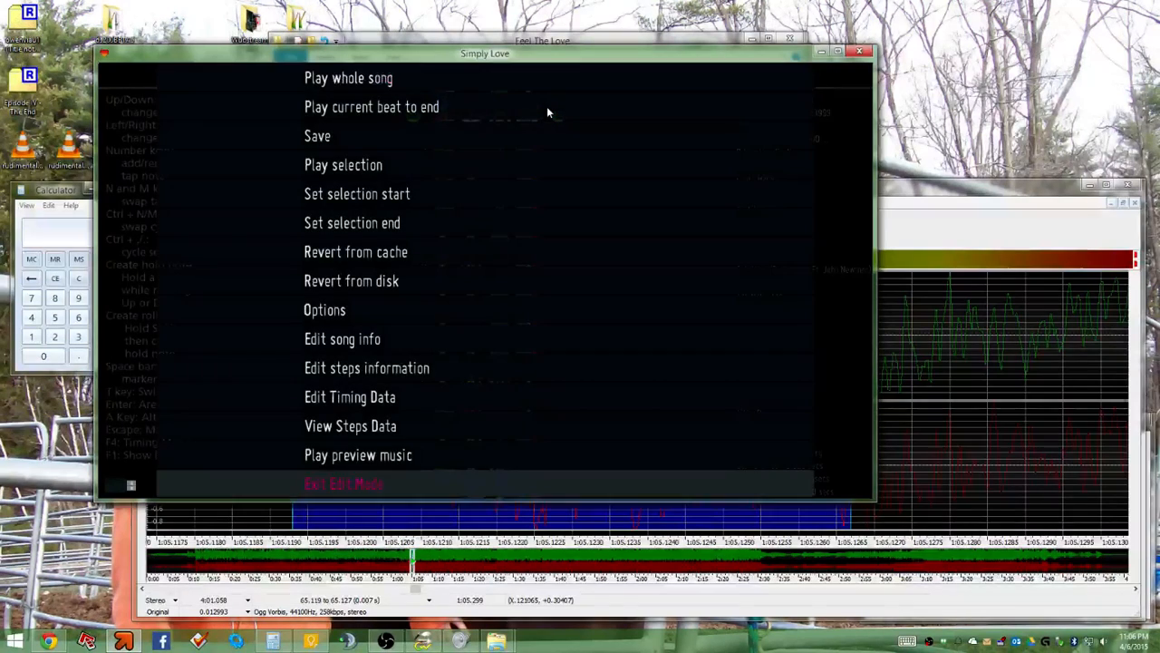
pyautogui.press('Up')
pyautogui.press('Up')
pyautogui.press('Up')
pyautogui.press('Up')
pyautogui.press('Up')
pyautogui.press('Up')
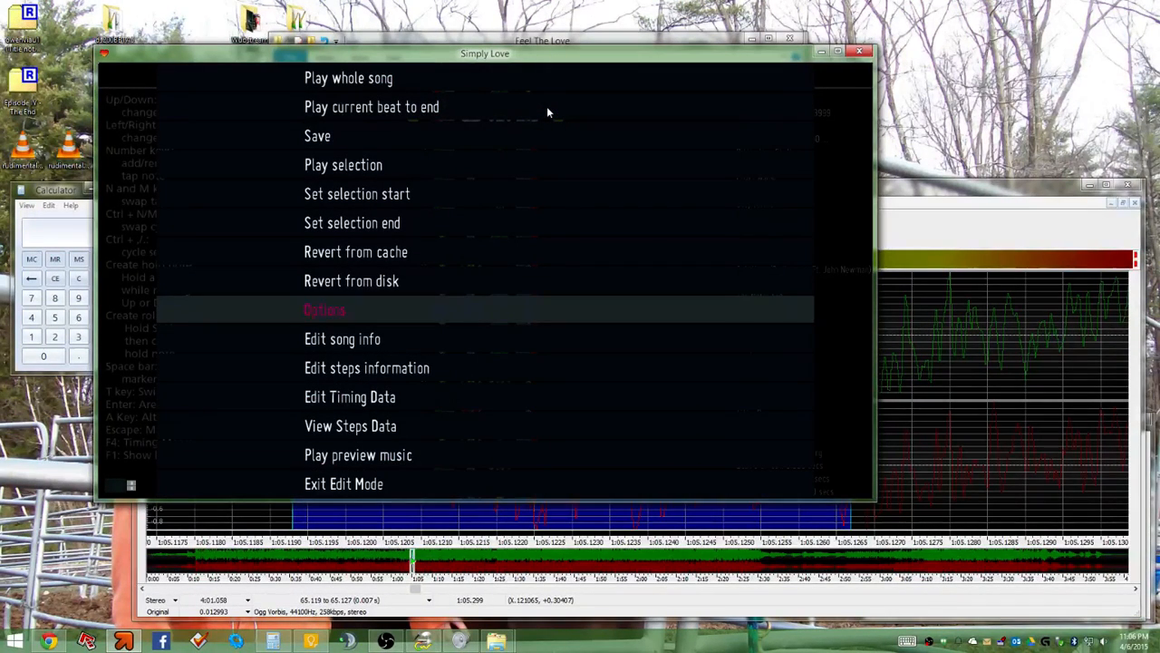
pyautogui.press('Down')
pyautogui.press('Down')
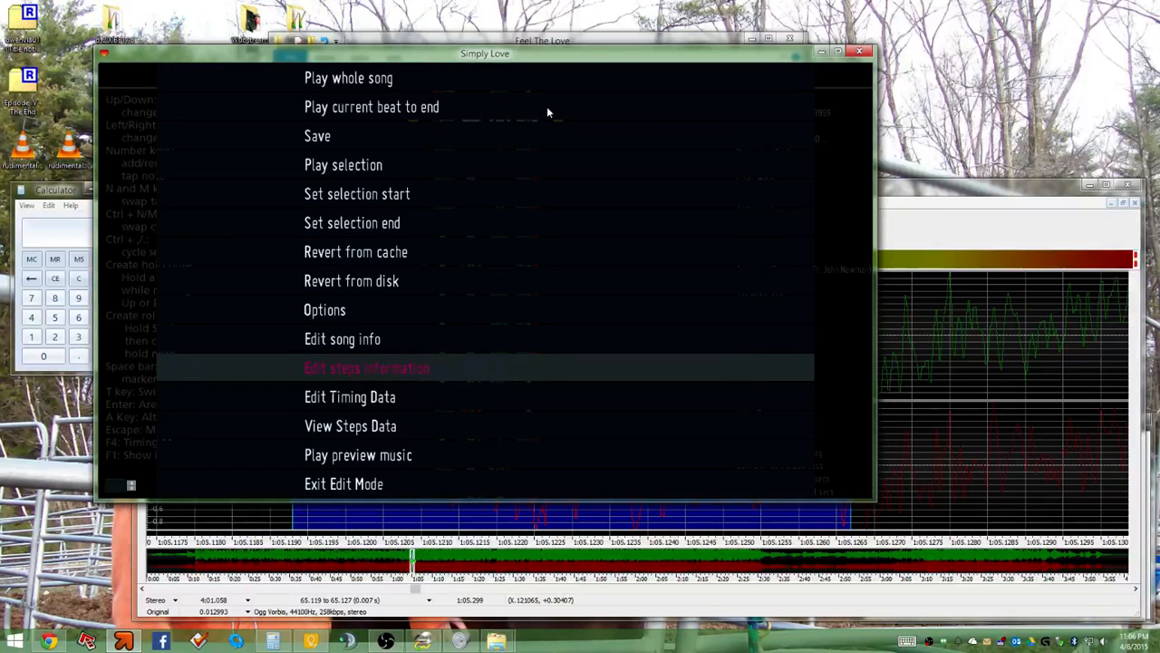
pyautogui.press('Escape')
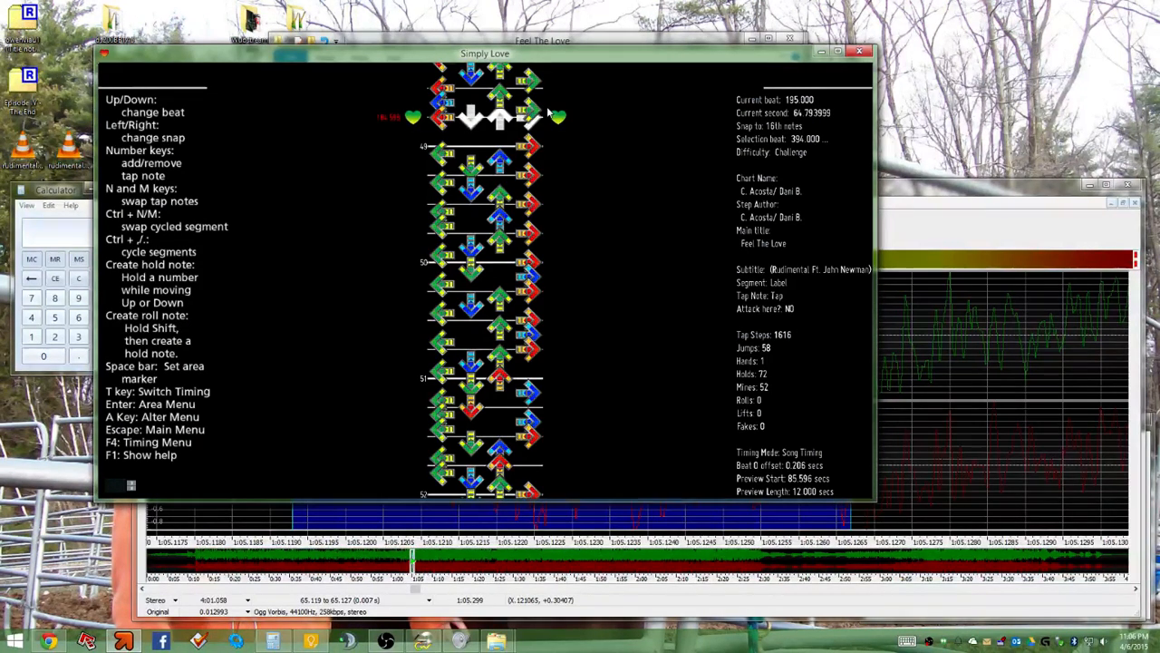
# Try a BPM of about 184.595 at beat 195 and check the time of beat 196
pyautogui.press('Down')
pyautogui.press('Down')
pyautogui.press('Down')
pyautogui.press('Up')
pyautogui.press('Up')
pyautogui.press('Up')
pyautogui.press('Up')
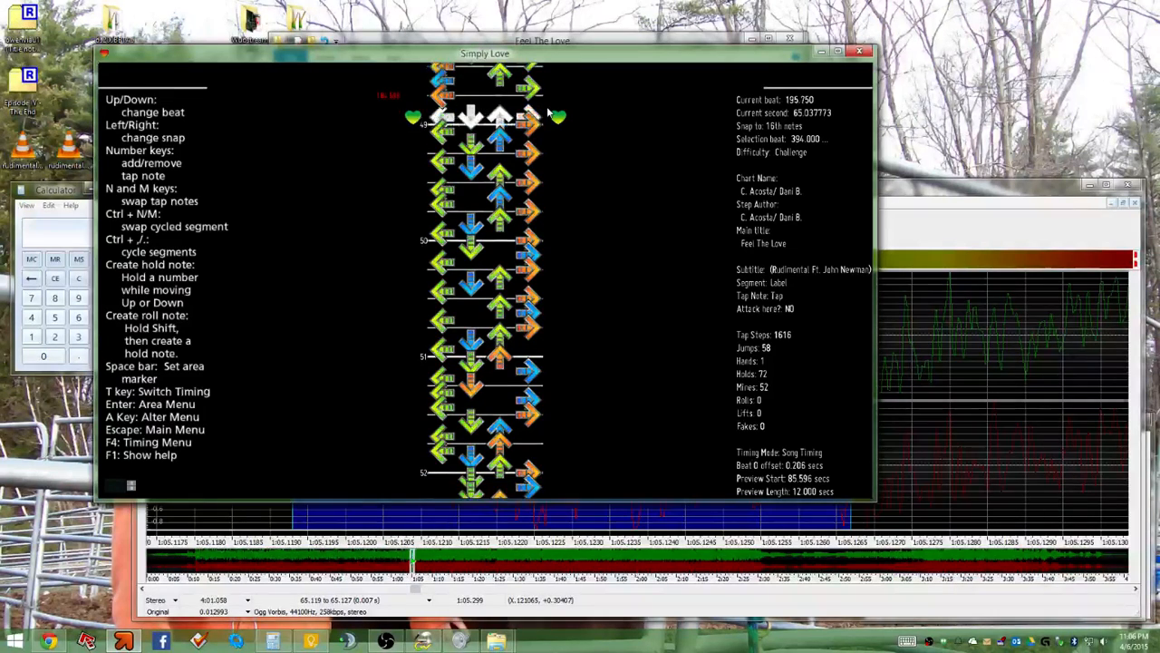
pyautogui.press('Up')
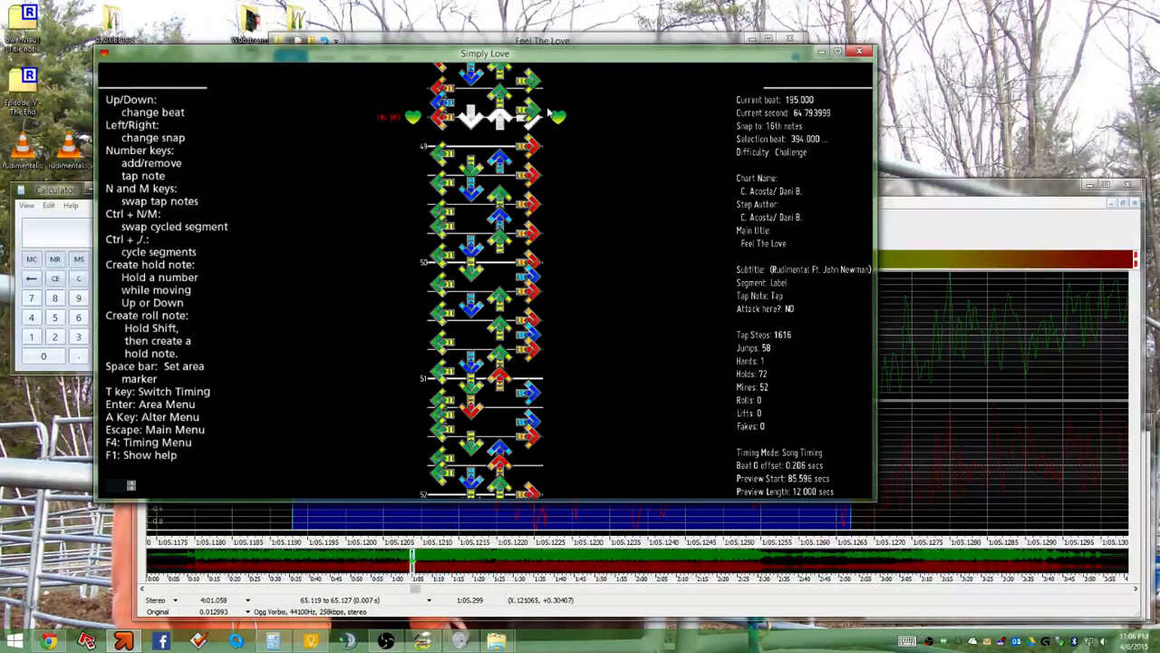
pyautogui.press('Down')
pyautogui.press('Down')
pyautogui.press('Down')
pyautogui.press('Down')
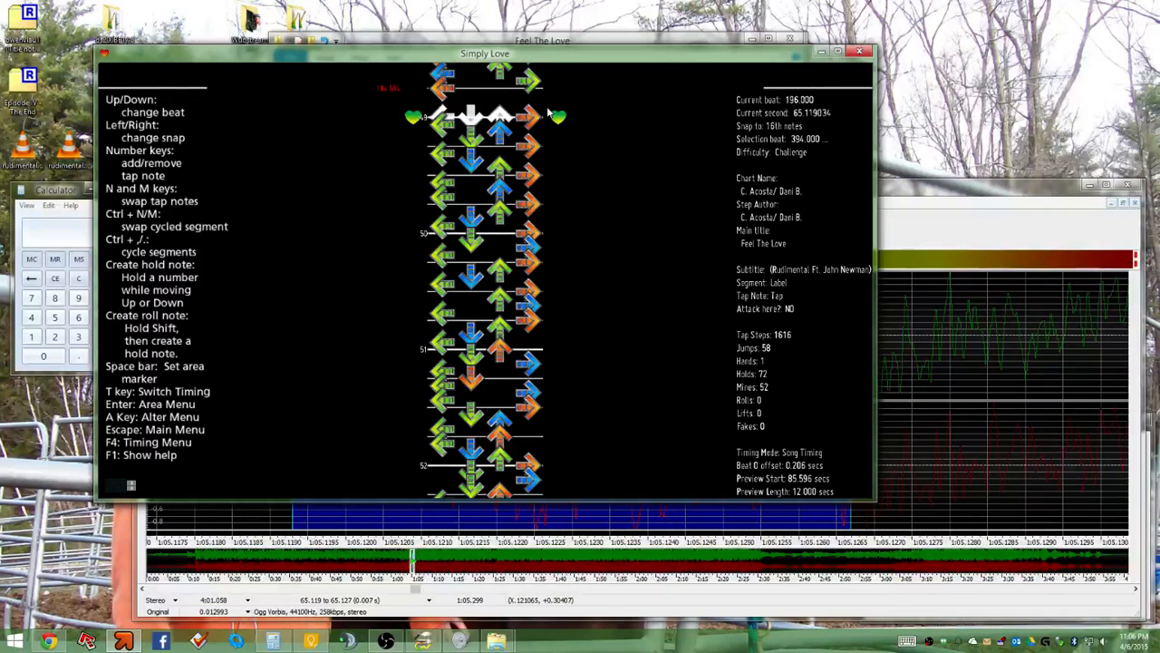
# Set the BPM at beat 195 back to 184.6 and recheck the time of beat 196
pyautogui.press('Up')
pyautogui.press('Up')
pyautogui.press('Up')
pyautogui.press('Up')
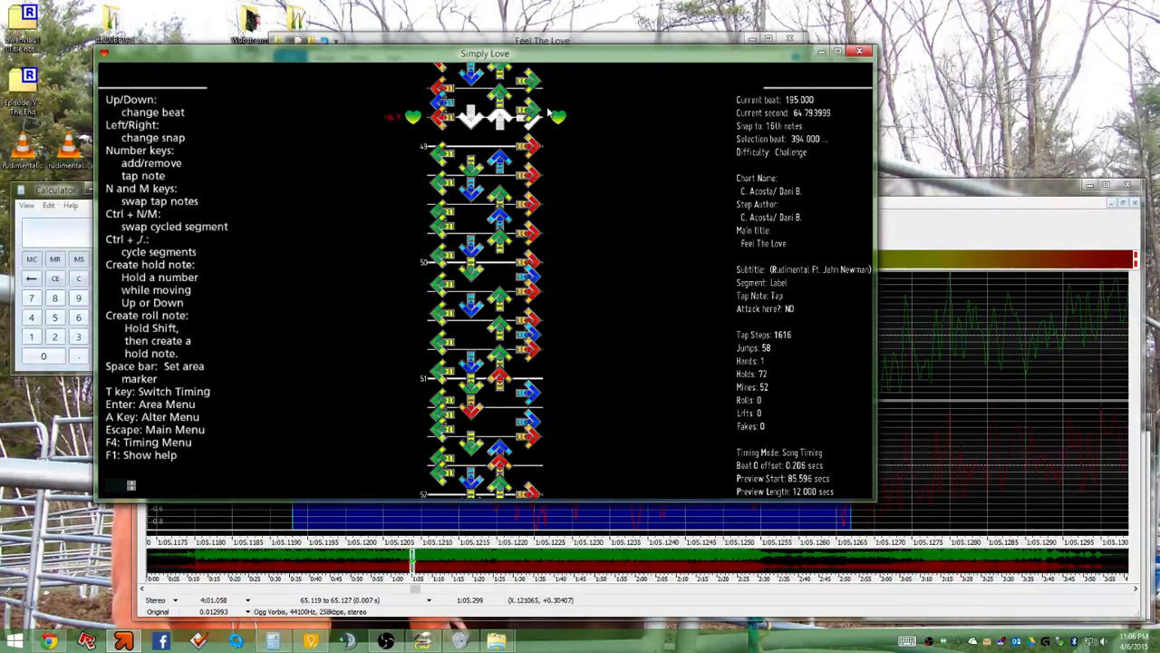
pyautogui.press('Down')
pyautogui.press('Down')
pyautogui.press('Down')
pyautogui.press('Down')
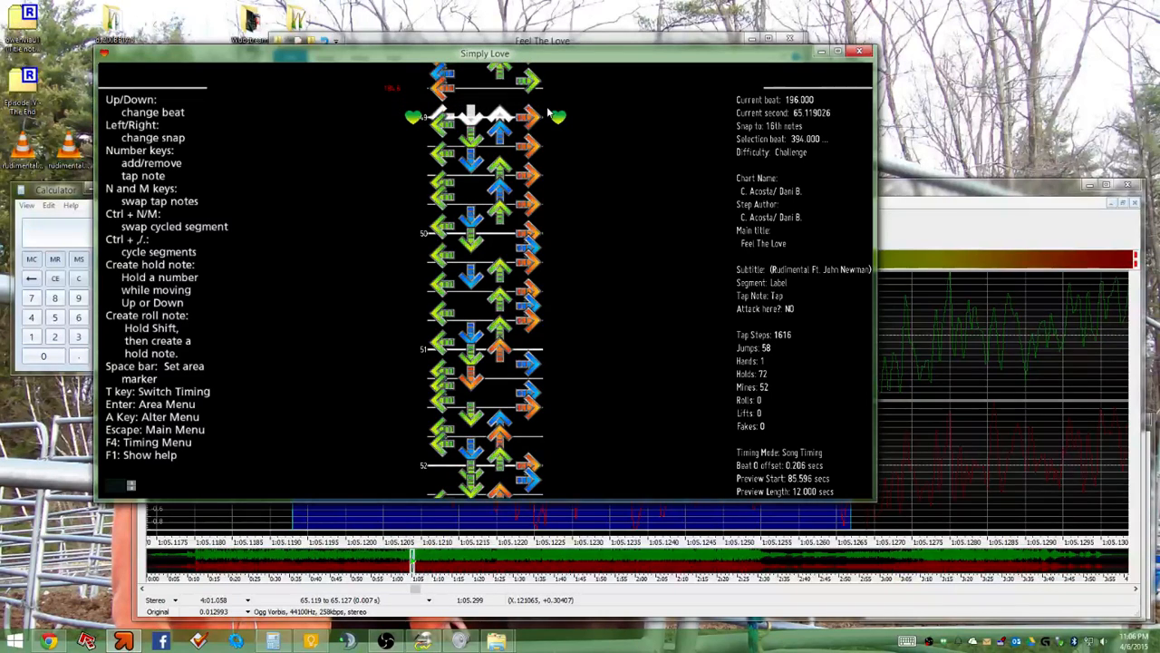
# Raise the BPM at beat 195 to 184.605 and check the time of beat 196
pyautogui.press('Up')
pyautogui.press('Up')
pyautogui.press('Up')
pyautogui.press('Up')
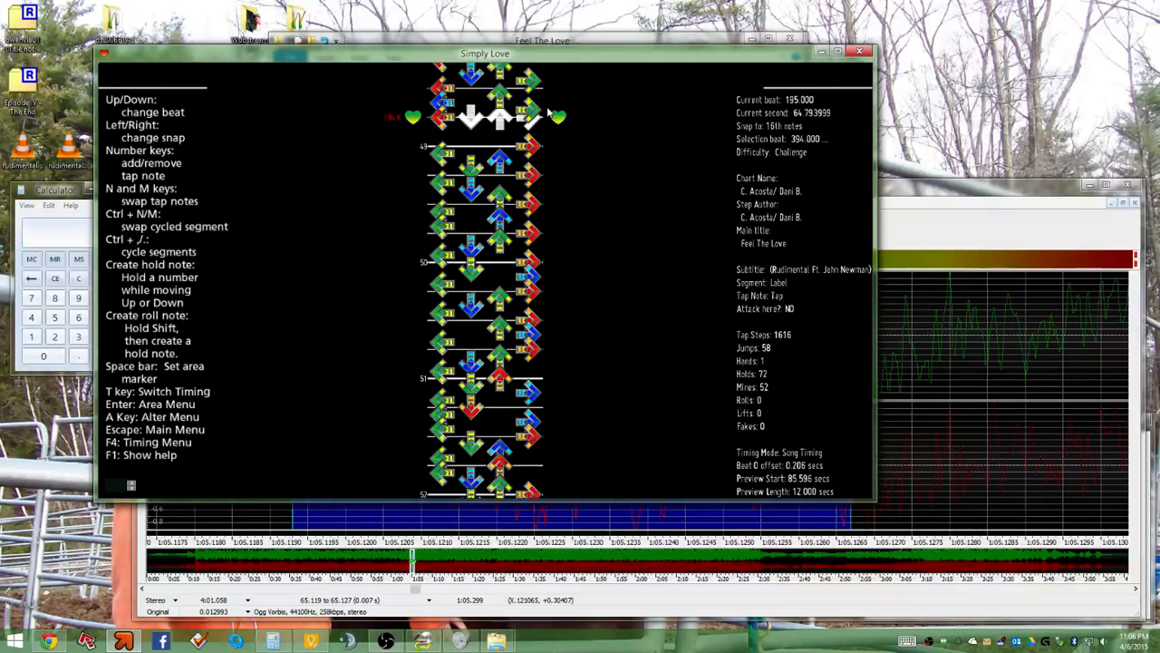
pyautogui.press('Down')
pyautogui.press('Down')
pyautogui.press('Down')
pyautogui.press('Down')
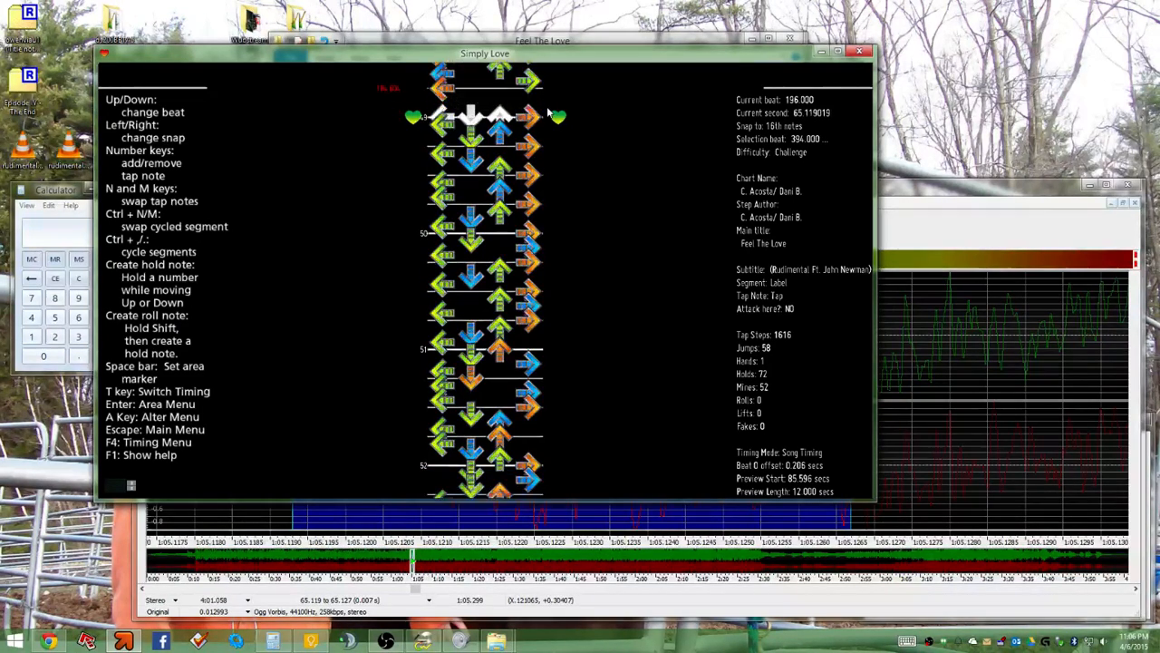
# Raise the BPM at beat 195 to about 184.61 in fine increments, checking the time of beat 196 after each
pyautogui.press('Up')
pyautogui.press('Up')
pyautogui.press('Up')
pyautogui.press('Up')
pyautogui.press('Up')
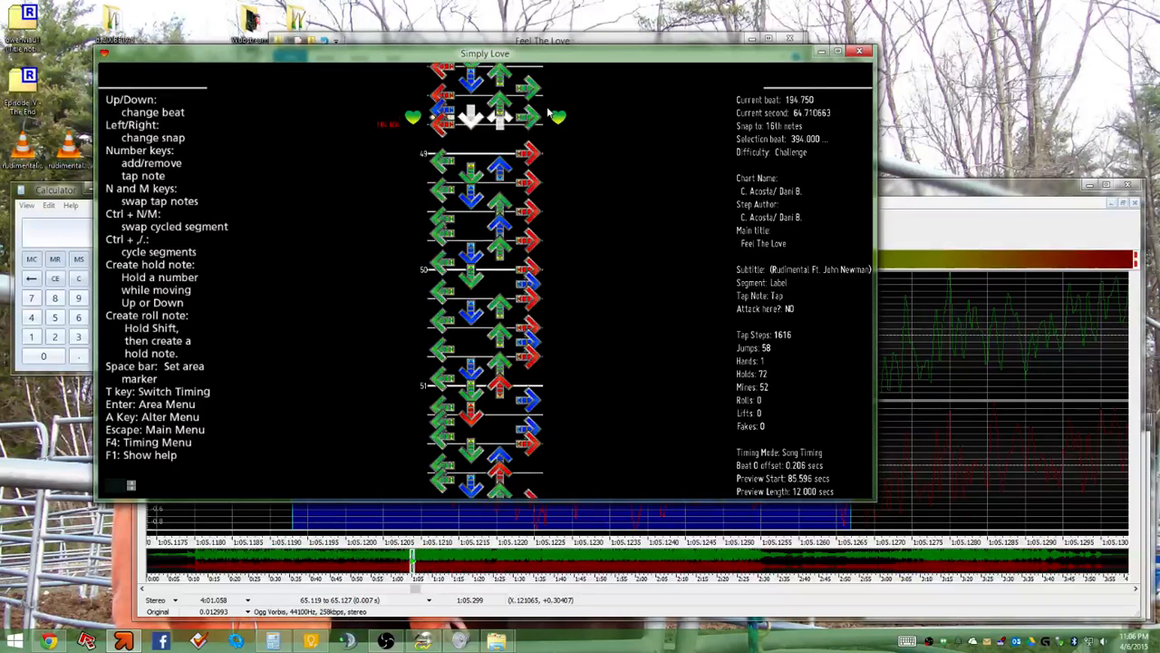
pyautogui.press('Down')
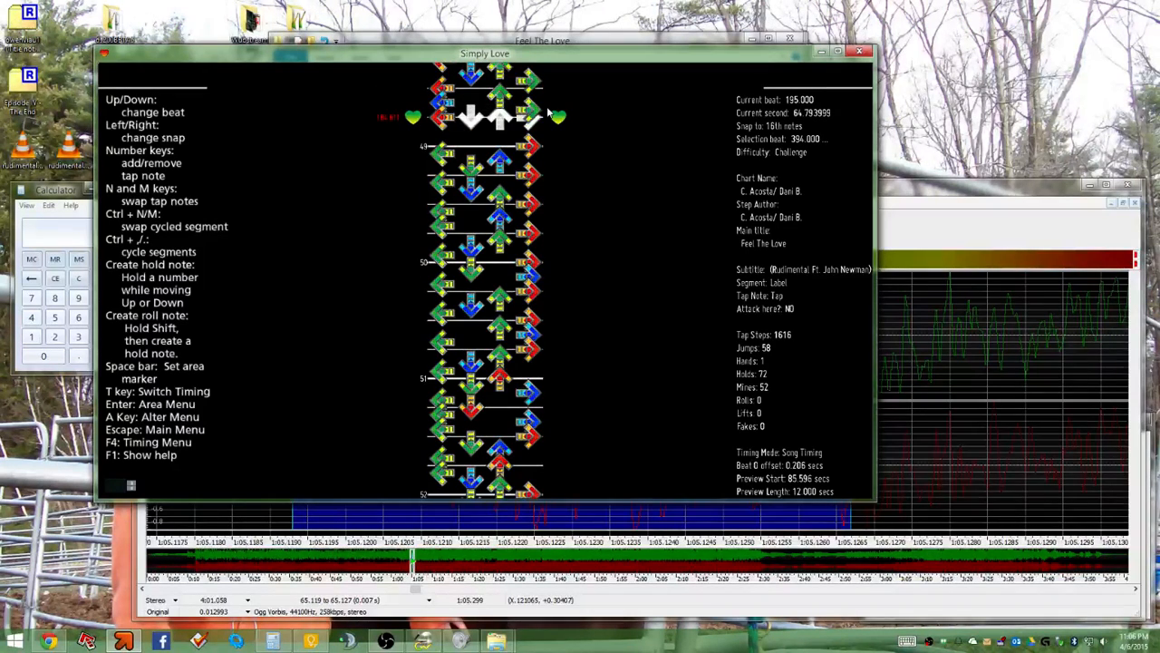
pyautogui.press('Down')
pyautogui.press('Down')
pyautogui.press('Down')
pyautogui.press('Down')
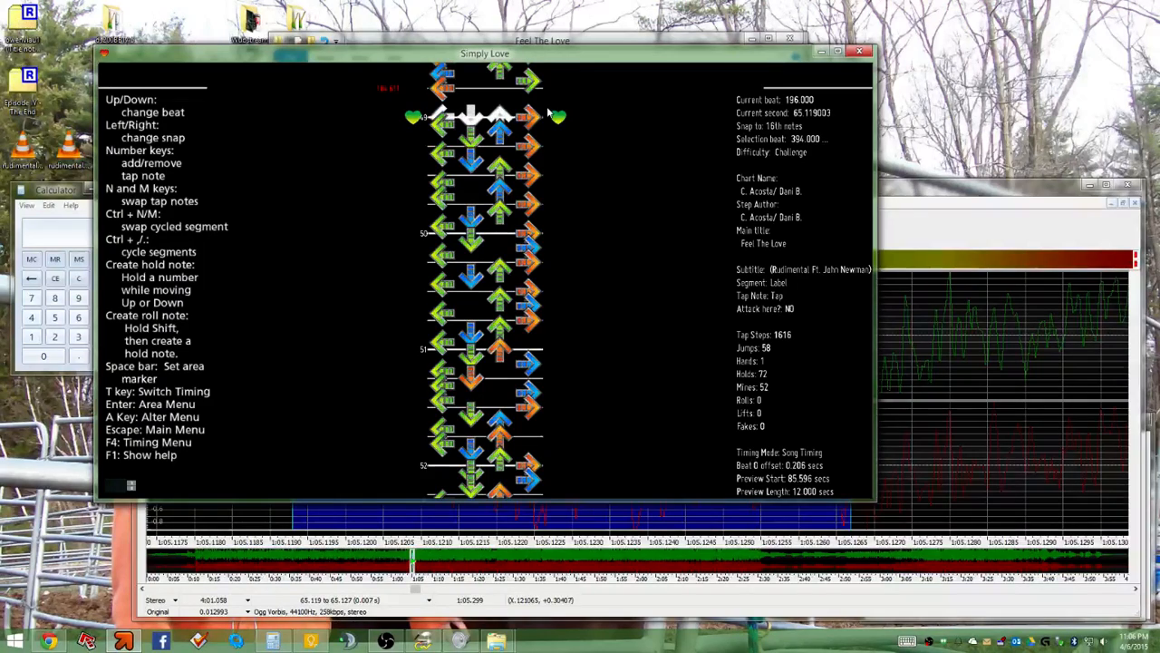
pyautogui.press('Up')
pyautogui.press('Up')
pyautogui.press('Up')
pyautogui.press('Up')
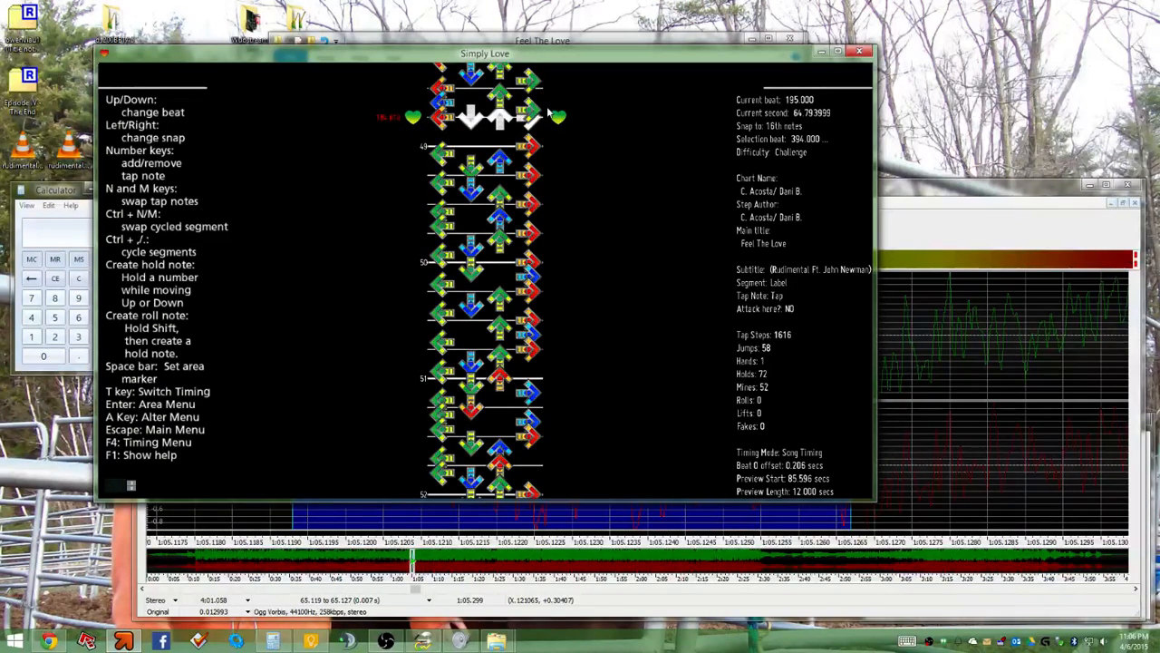
pyautogui.press('Down')
pyautogui.press('Down')
pyautogui.press('Down')
pyautogui.press('Down')
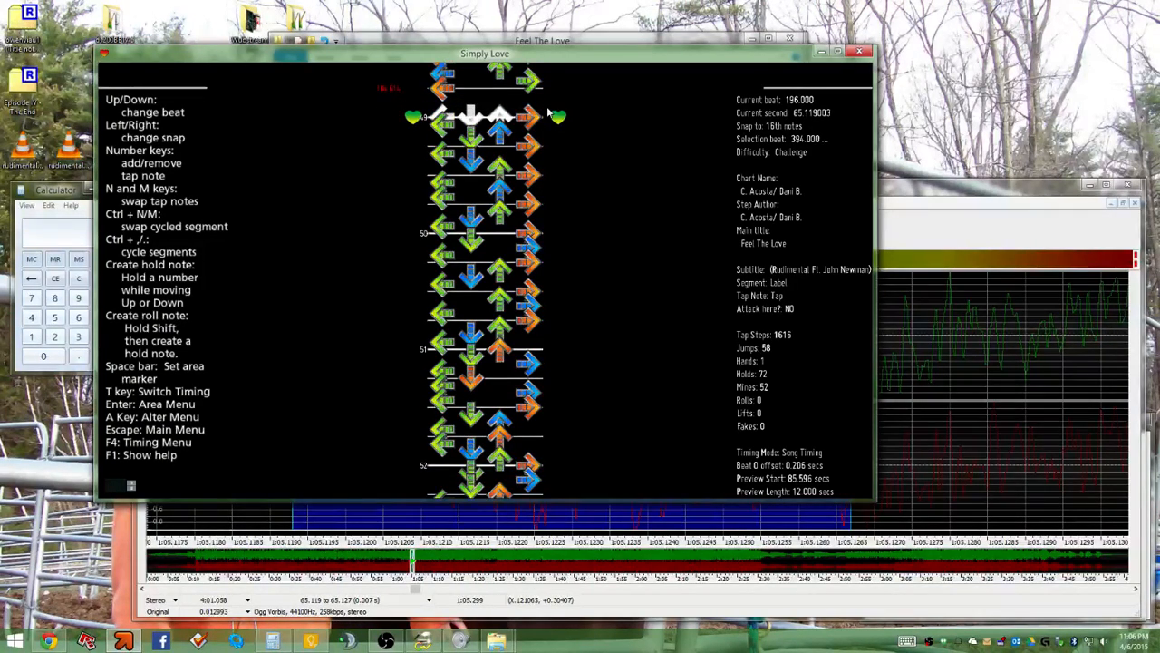
# Nudge the BPM at beat 195 up to about 184.615 and check the time of beat 196
pyautogui.press('Up')
pyautogui.press('Up')
pyautogui.press('Up')
pyautogui.press('Up')
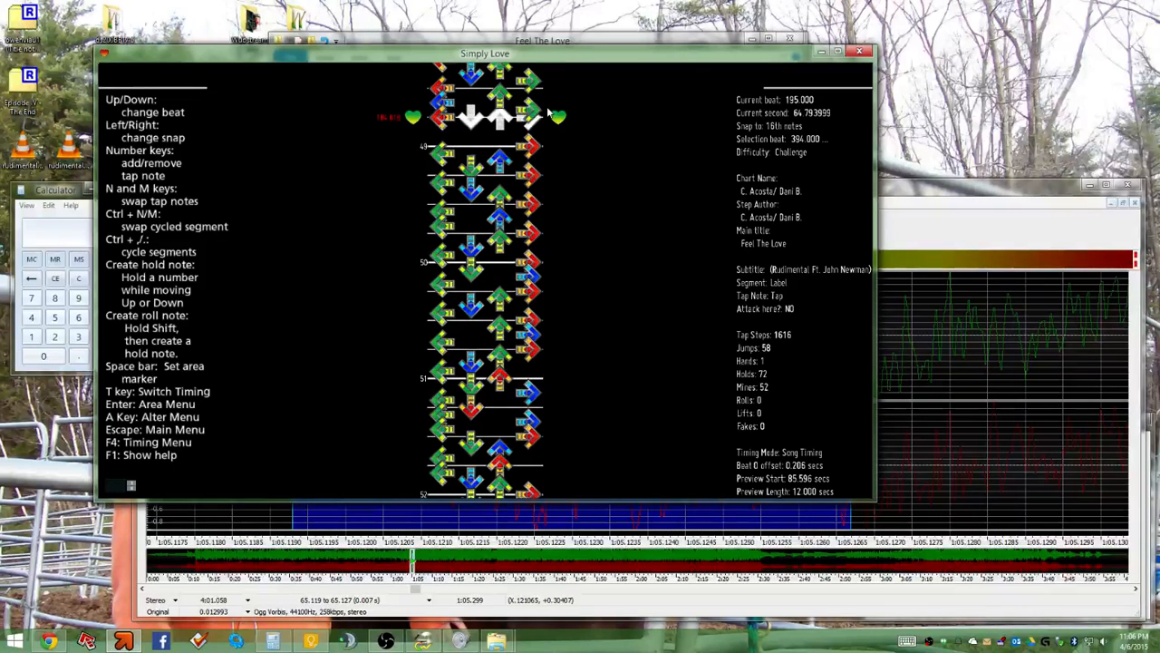
pyautogui.press('Down')
pyautogui.press('Down')
pyautogui.press('Down')
pyautogui.press('Down')
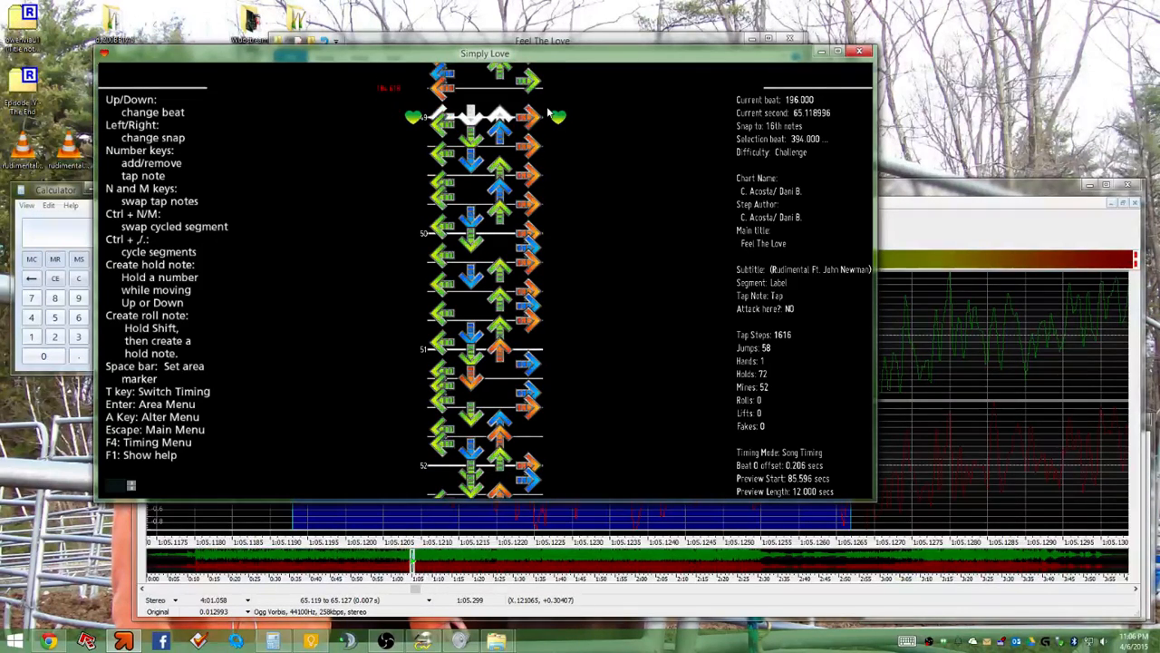
# Step back and forth between beats 195 and 196 with the BPM kept around 184.615, comparing the time of beat 196
pyautogui.press('Up')
pyautogui.press('Up')
pyautogui.press('Up')
pyautogui.press('Up')
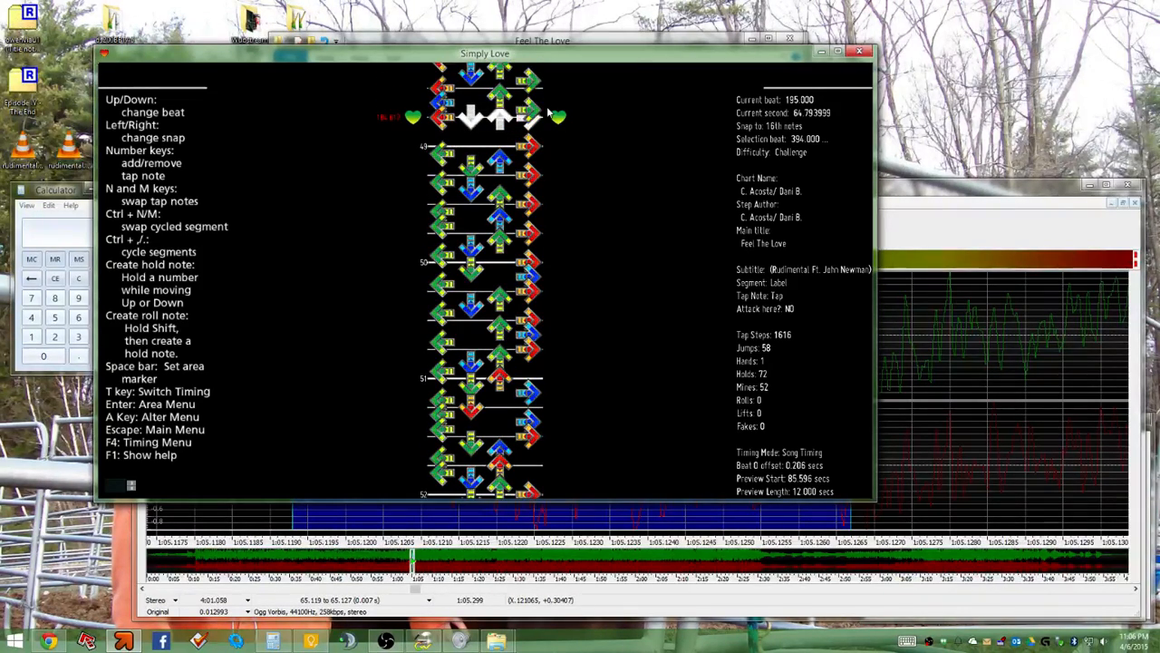
pyautogui.press('Down')
pyautogui.press('Down')
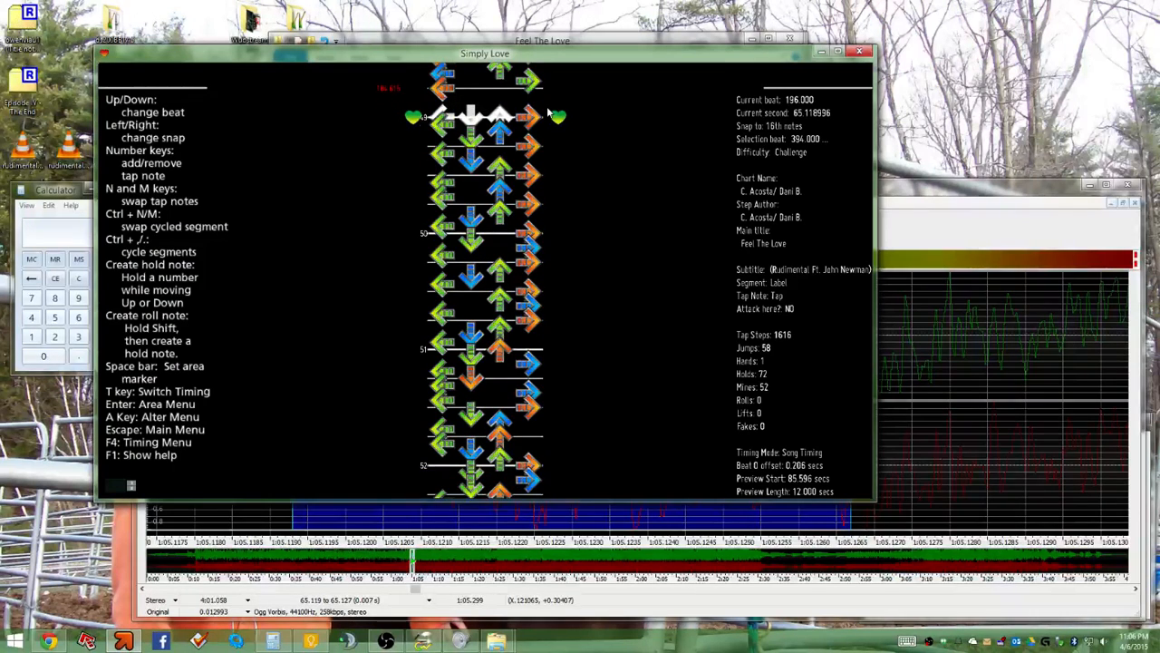
pyautogui.press('Up')
pyautogui.press('Up')
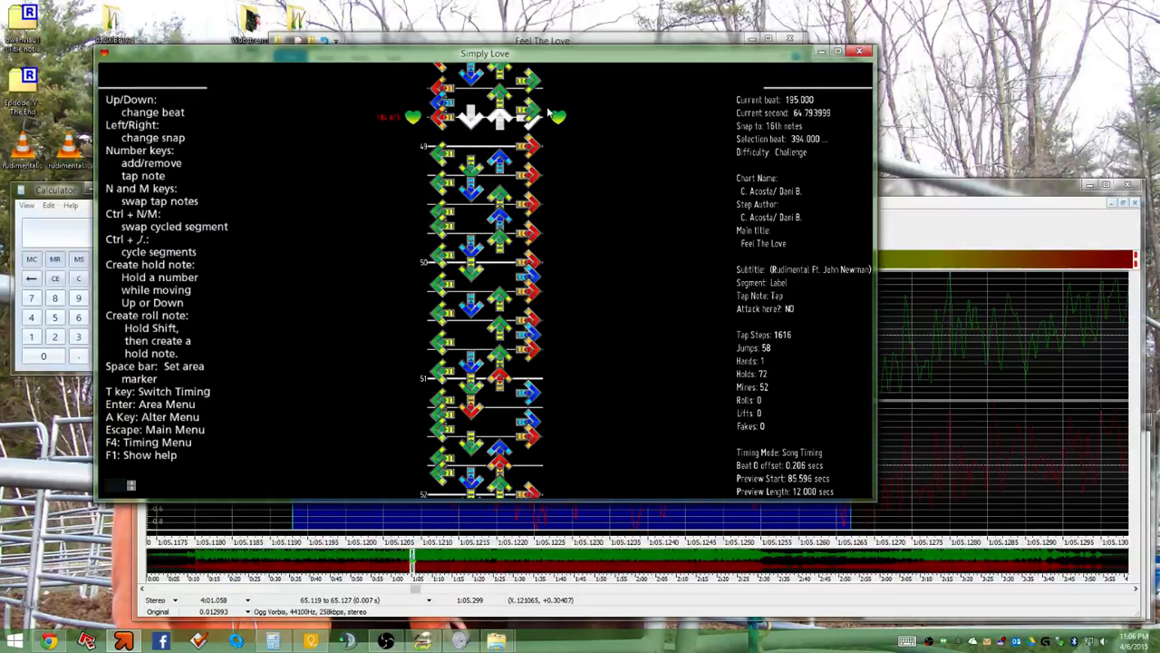
pyautogui.press('Down')
pyautogui.press('Down')
pyautogui.press('Down')
pyautogui.press('Down')
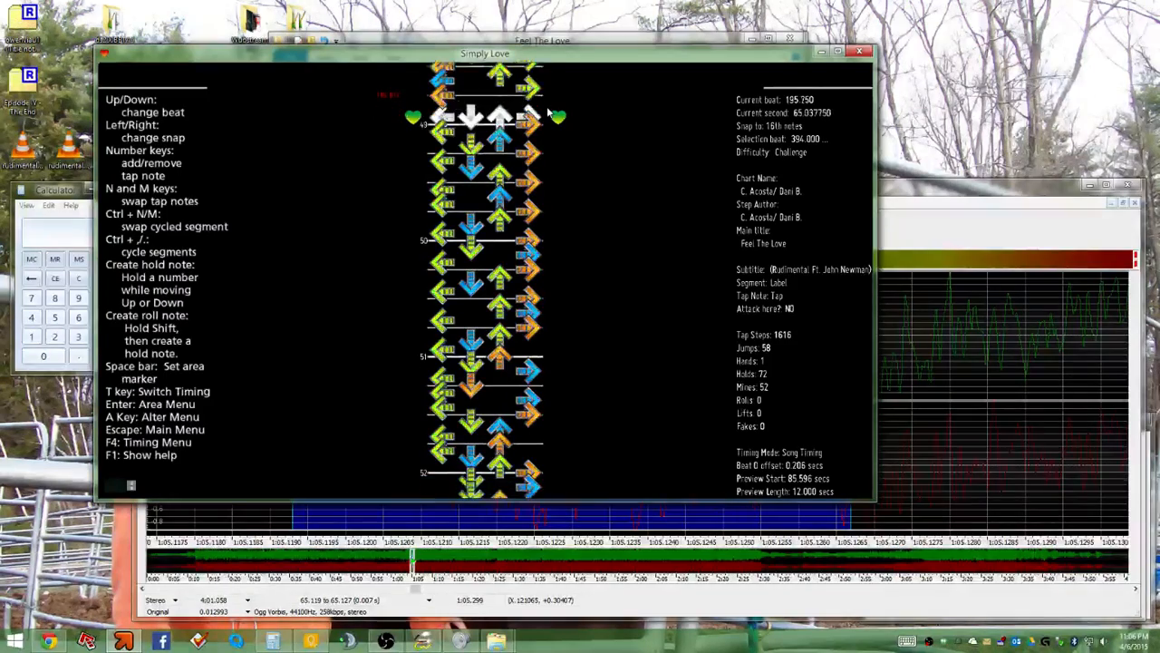
pyautogui.press('Up')
pyautogui.press('Up')
pyautogui.press('Up')
pyautogui.press('Up')
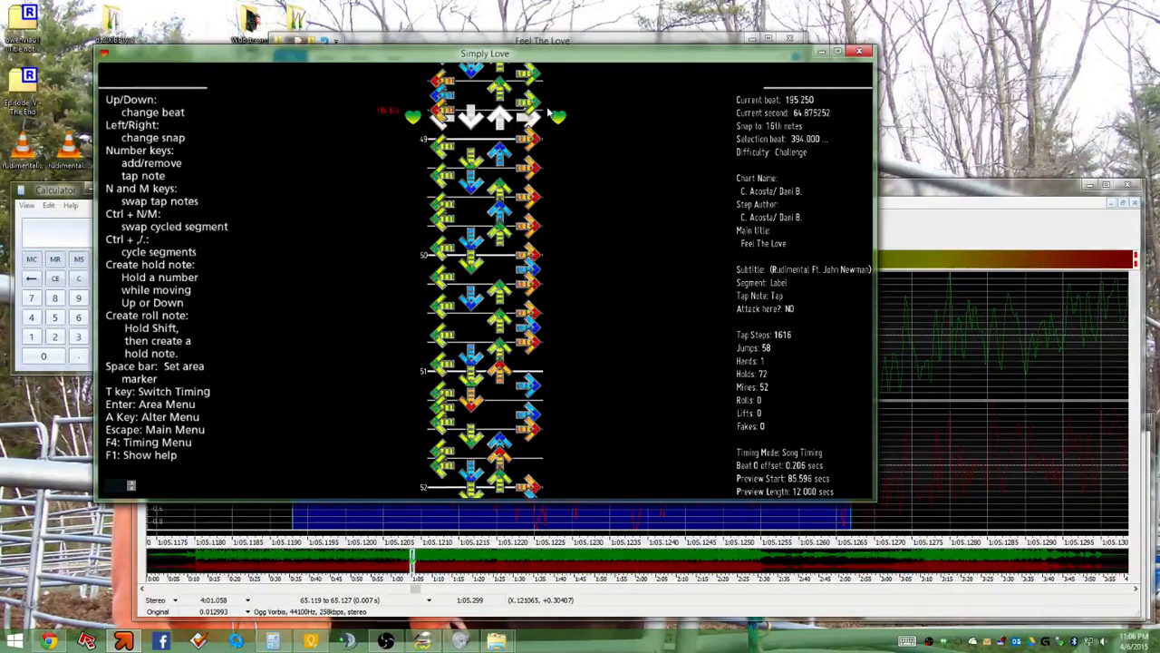
pyautogui.press('Down')
pyautogui.press('Down')
pyautogui.press('Down')
pyautogui.press('Down')
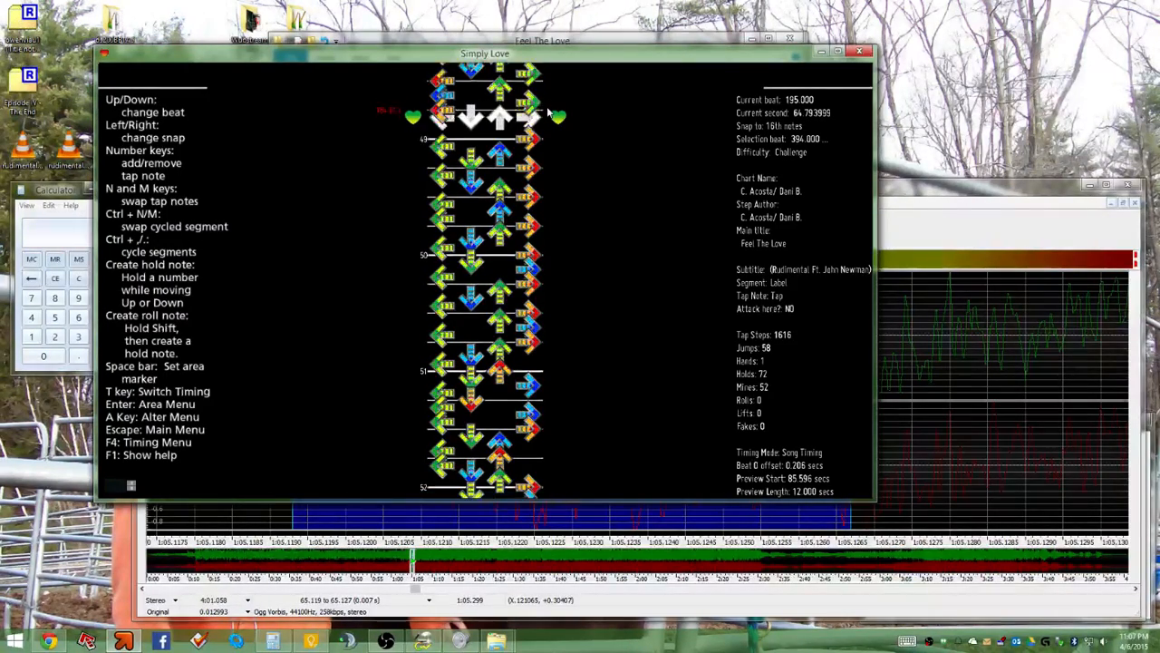
pyautogui.press('Up')
pyautogui.press('Up')
pyautogui.press('Up')
pyautogui.press('Up')
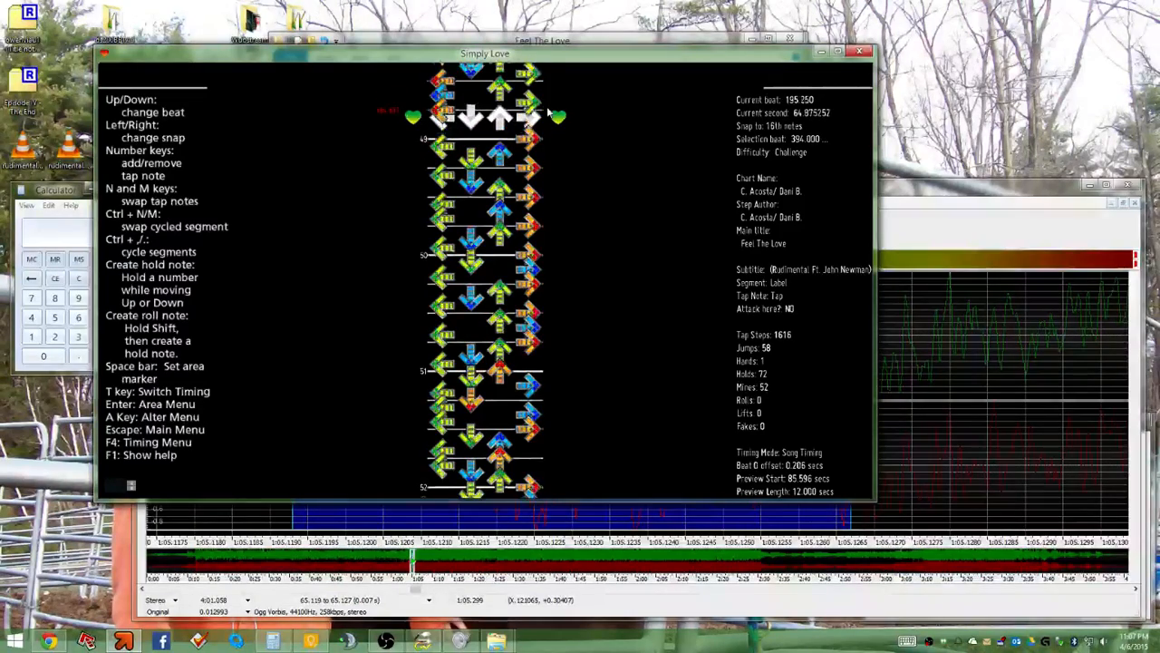
pyautogui.press('Down')
pyautogui.press('Down')
pyautogui.press('Down')
pyautogui.press('Down')
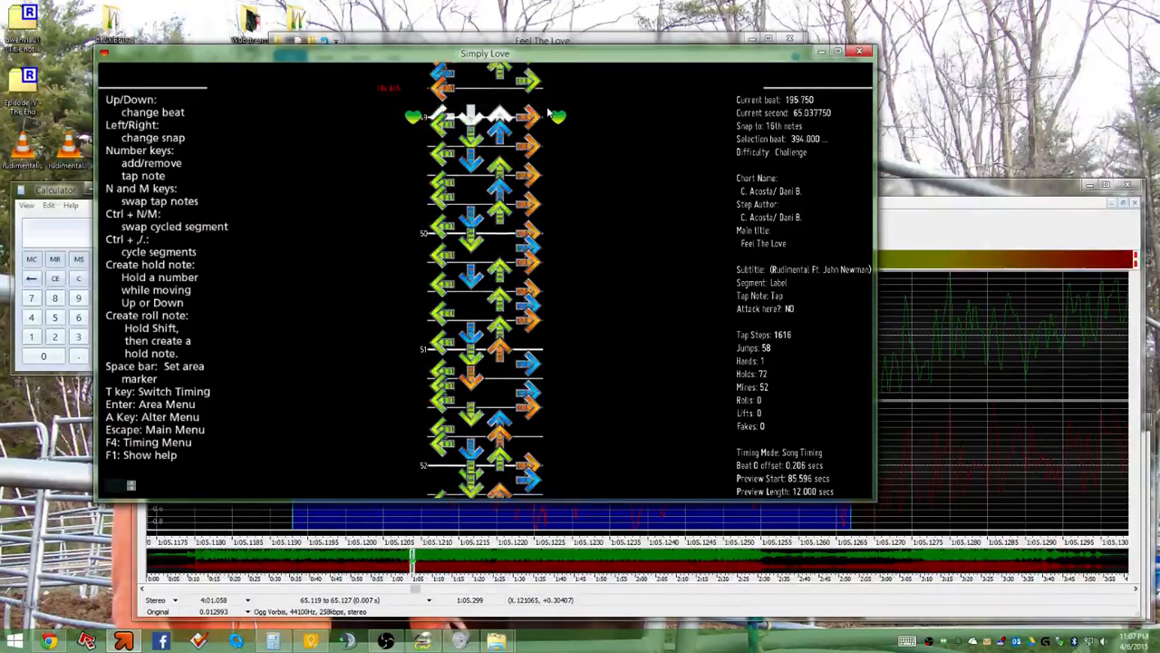
pyautogui.press('Up')
pyautogui.press('Up')
pyautogui.press('Up')
pyautogui.press('Up')
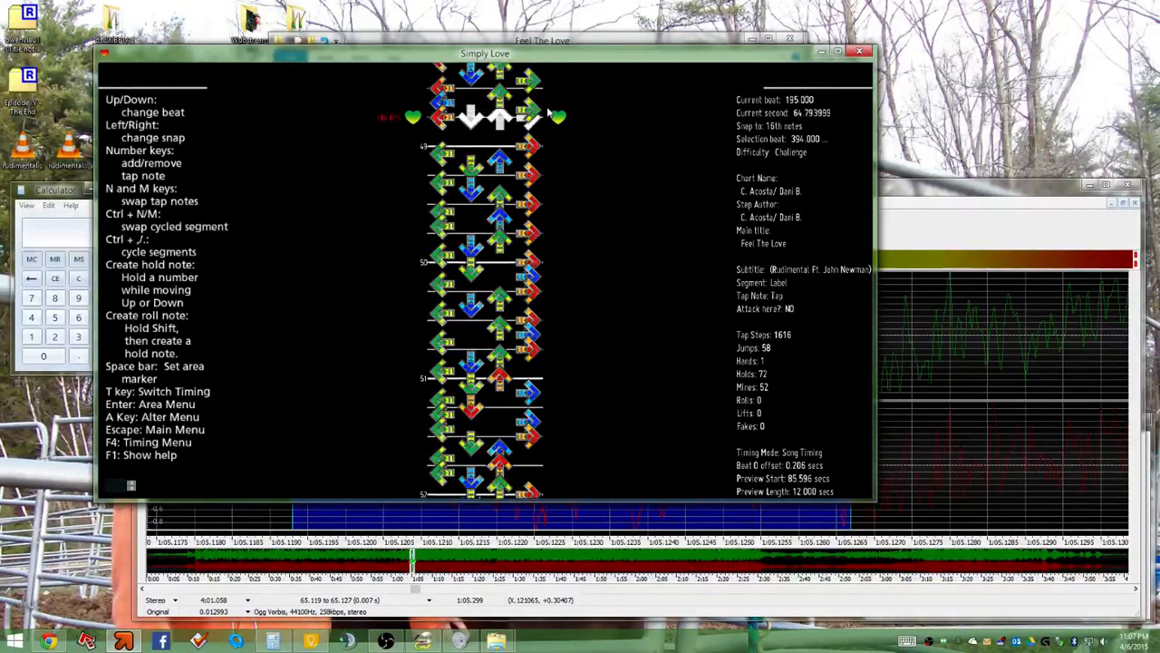
pyautogui.press('Down')
pyautogui.press('Down')
pyautogui.press('Down')
pyautogui.press('Down')
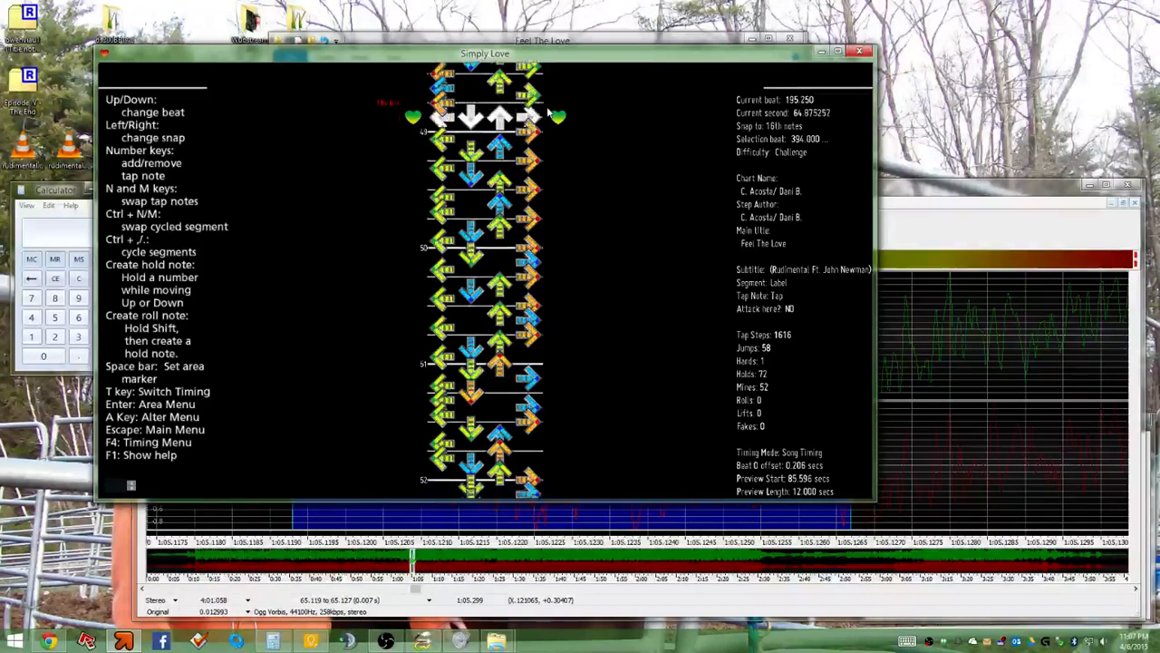
pyautogui.press('Up')
pyautogui.press('Up')
pyautogui.press('Up')
pyautogui.press('Up')
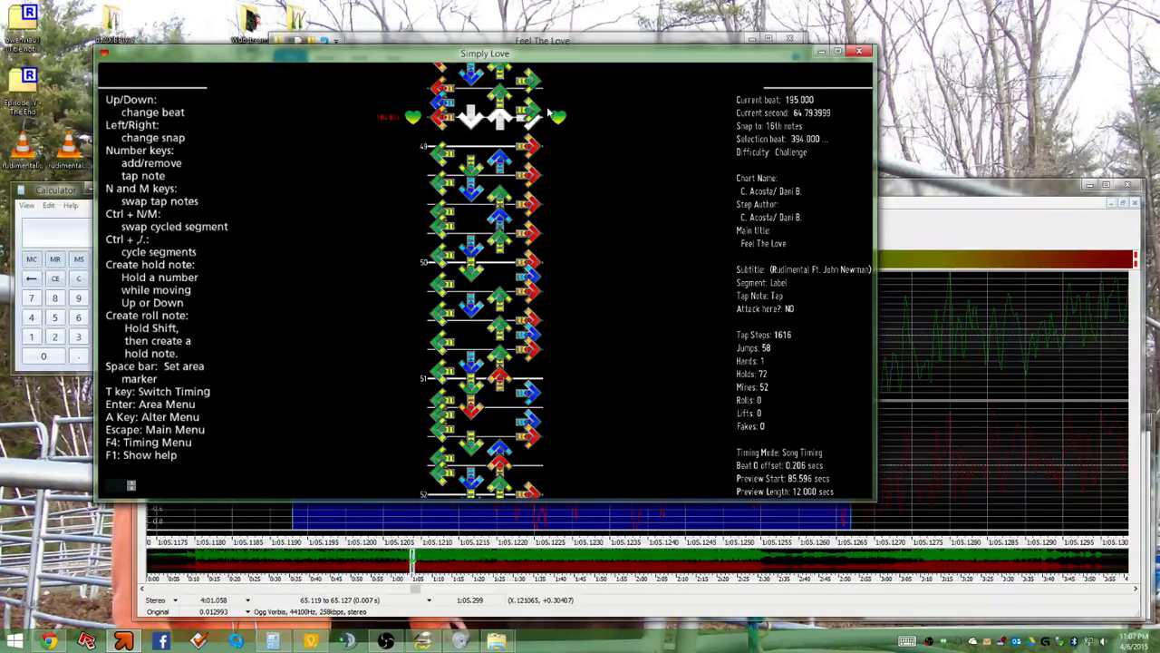
pyautogui.press('Down')
pyautogui.press('Down')
pyautogui.press('Down')
pyautogui.press('Down')
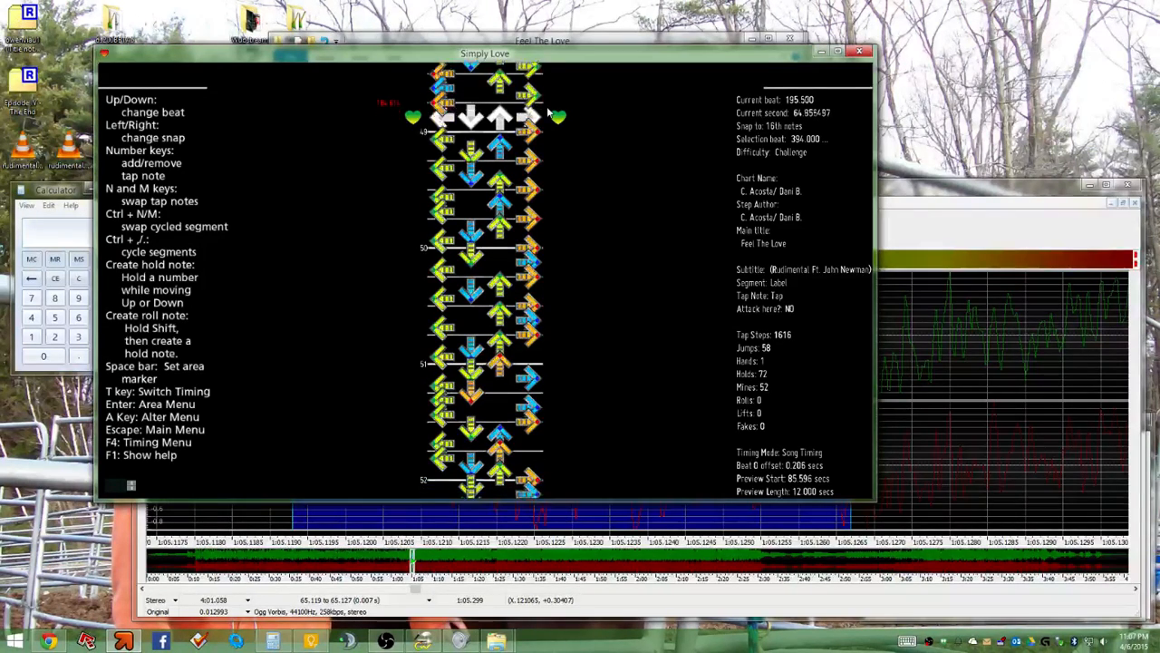
pyautogui.press('Up')
pyautogui.press('Up')
pyautogui.press('Up')
pyautogui.press('Up')
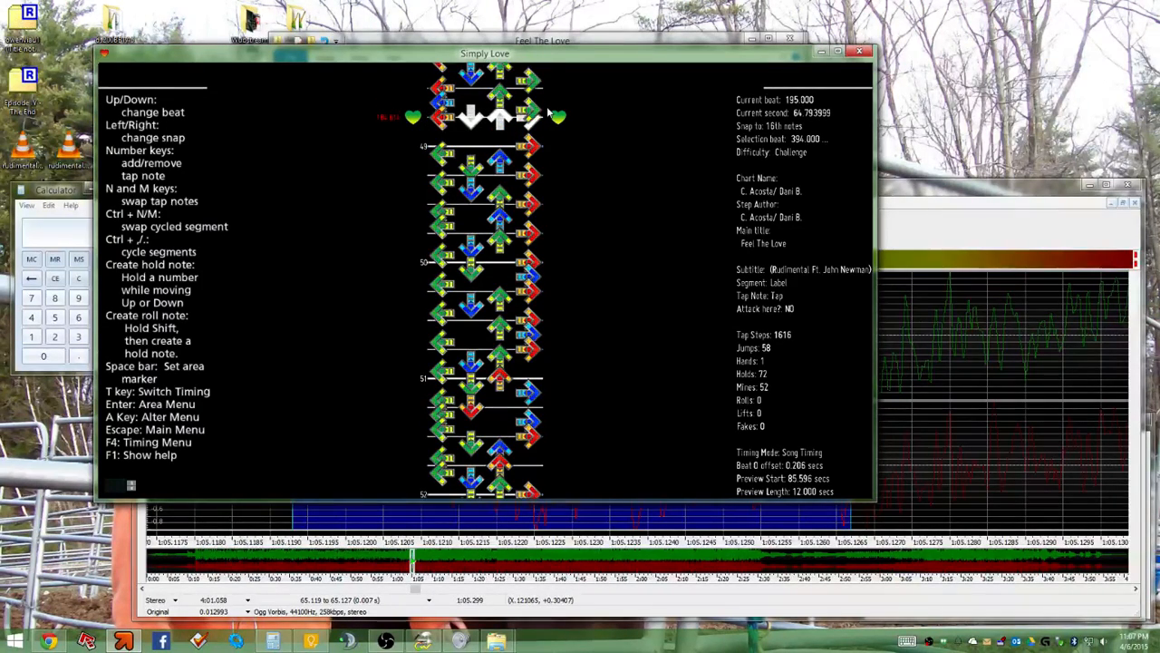
pyautogui.press('Down')
pyautogui.press('Down')
pyautogui.press('Down')
pyautogui.press('Down')
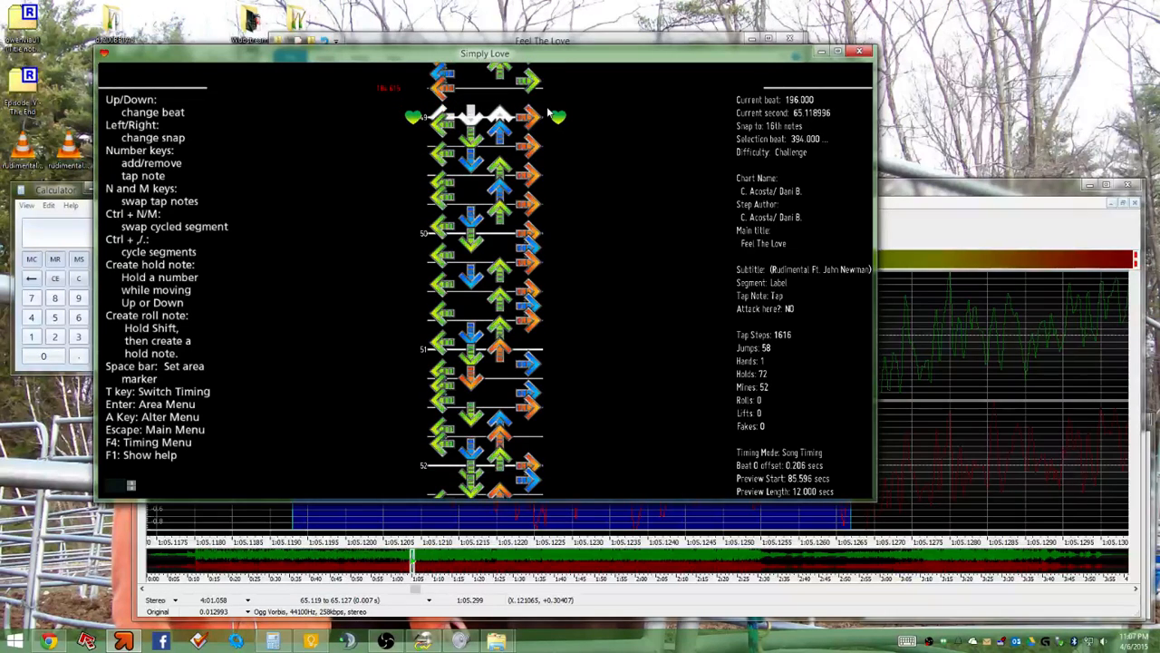
pyautogui.press('Up')
pyautogui.press('Up')
pyautogui.press('Up')
pyautogui.press('Up')
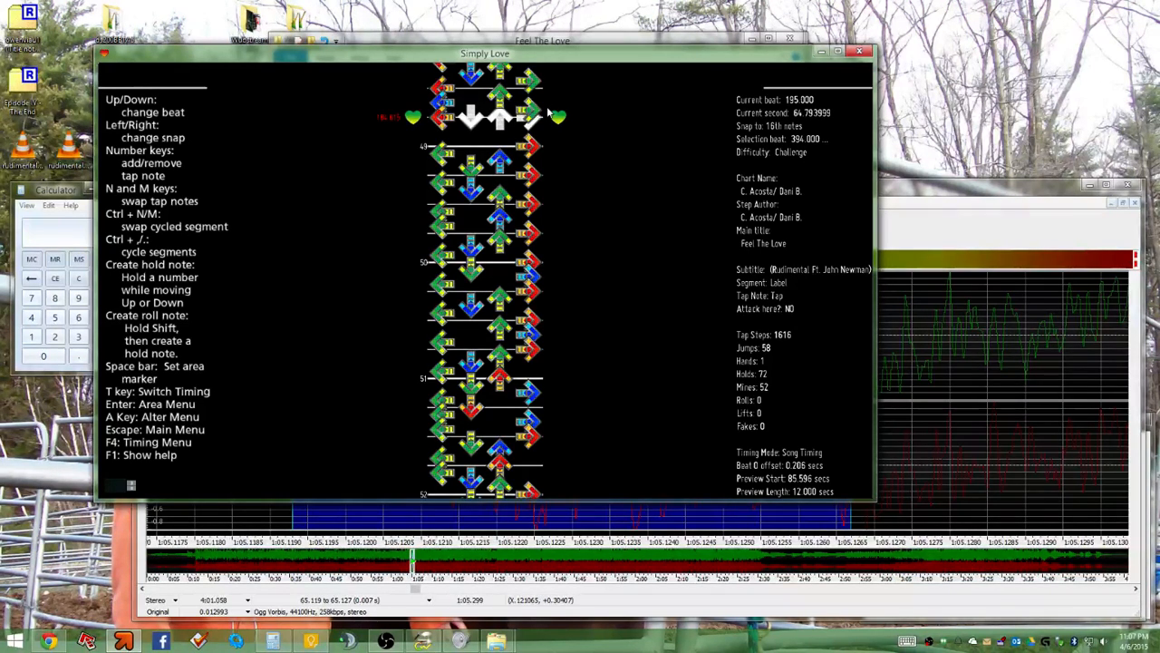
# Step back and forth between beats 195 and 196, then stop on beat 196 to recheck its time
pyautogui.press('Down')
pyautogui.press('Down')
pyautogui.press('Down')
pyautogui.press('Down')
pyautogui.press('Up')
pyautogui.press('Up')
pyautogui.press('Up')
pyautogui.press('Up')
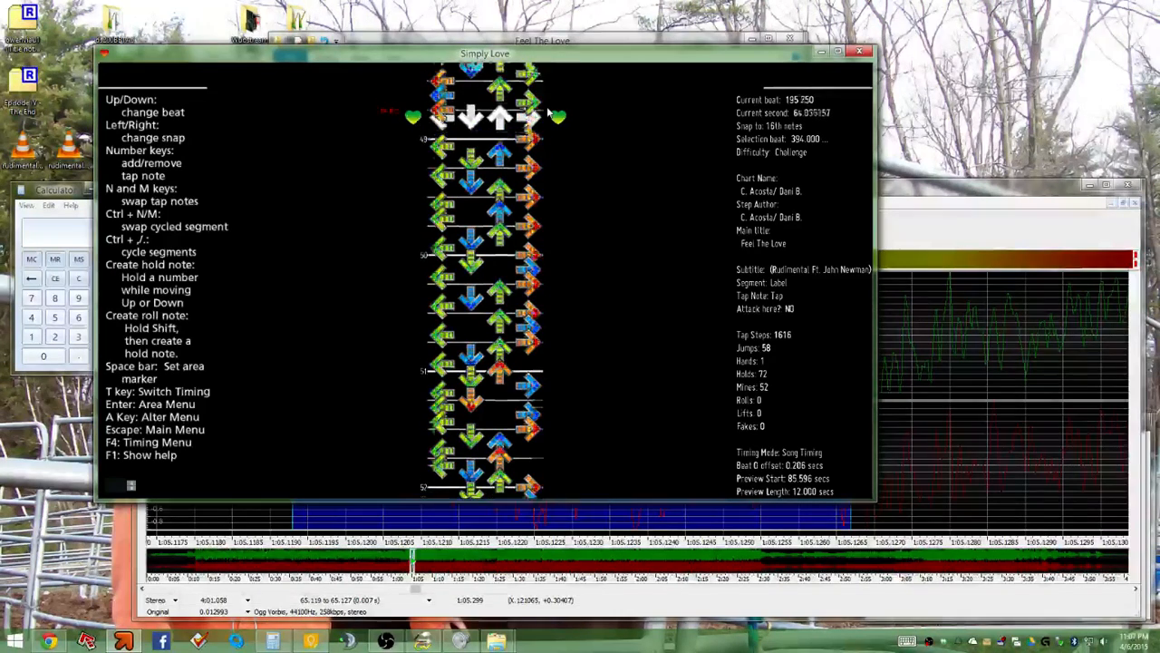
pyautogui.press('Down')
pyautogui.press('Down')
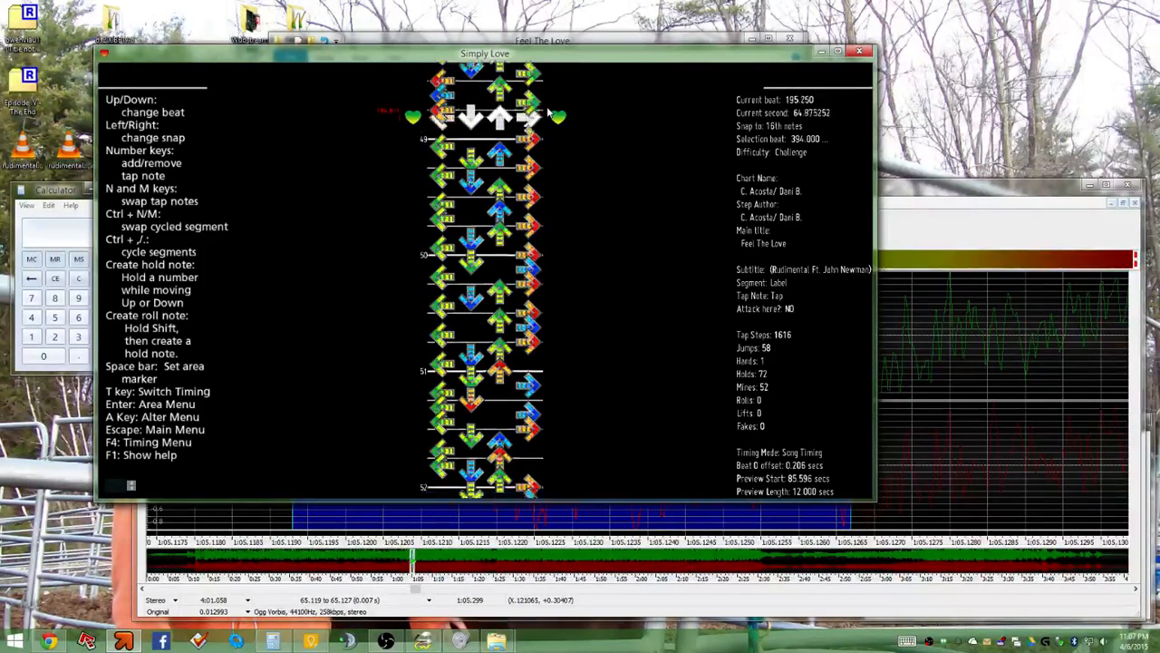
pyautogui.press('Up')
pyautogui.press('Up')
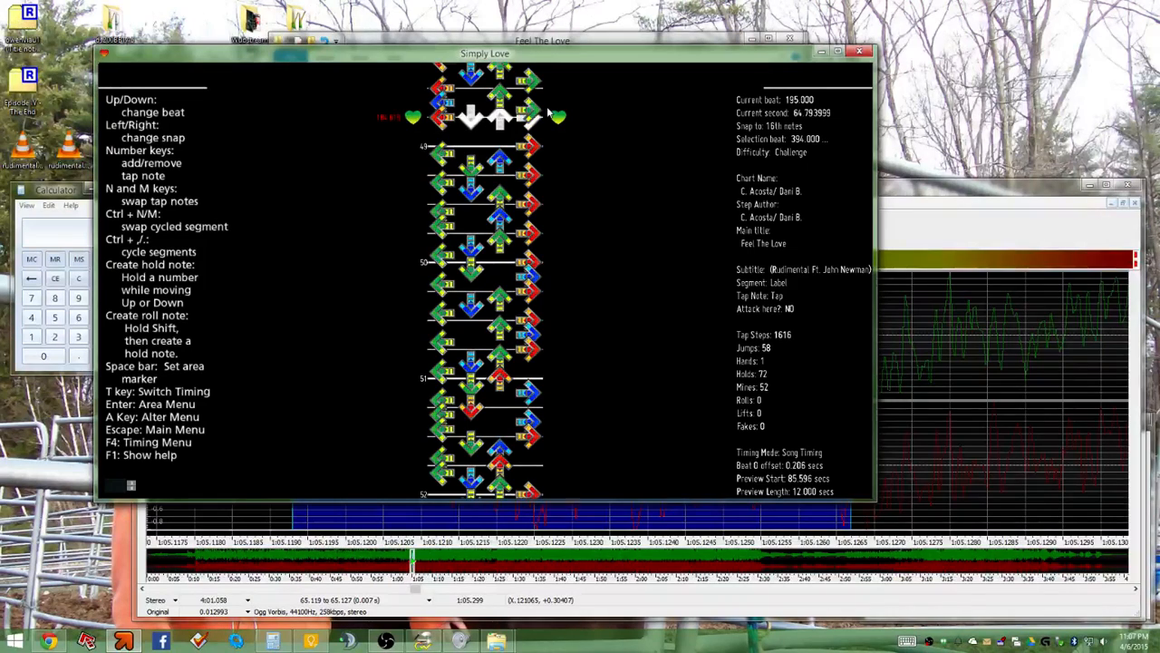
pyautogui.press('Down')
pyautogui.press('Down')
pyautogui.press('Down')
pyautogui.press('Down')
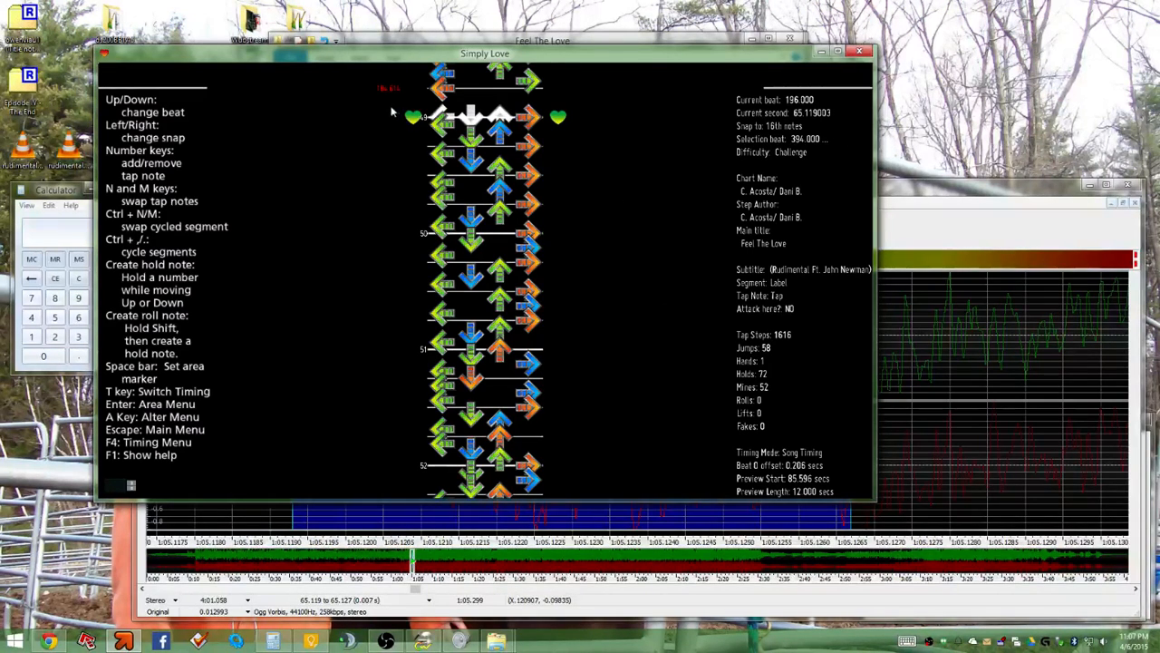
# Set the BPM at beat 196 to 180.000 in the timing data
pyautogui.press('Escape')
pyautogui.press('Up')
pyautogui.press('Up')
pyautogui.press('Up')
pyautogui.press('Up')
pyautogui.press('Up')
pyautogui.press('Up')
pyautogui.press('Up')
pyautogui.press('Up')
pyautogui.press('Down')
pyautogui.press('Down')
pyautogui.press('Down')
pyautogui.press('Down')
pyautogui.press('Down')
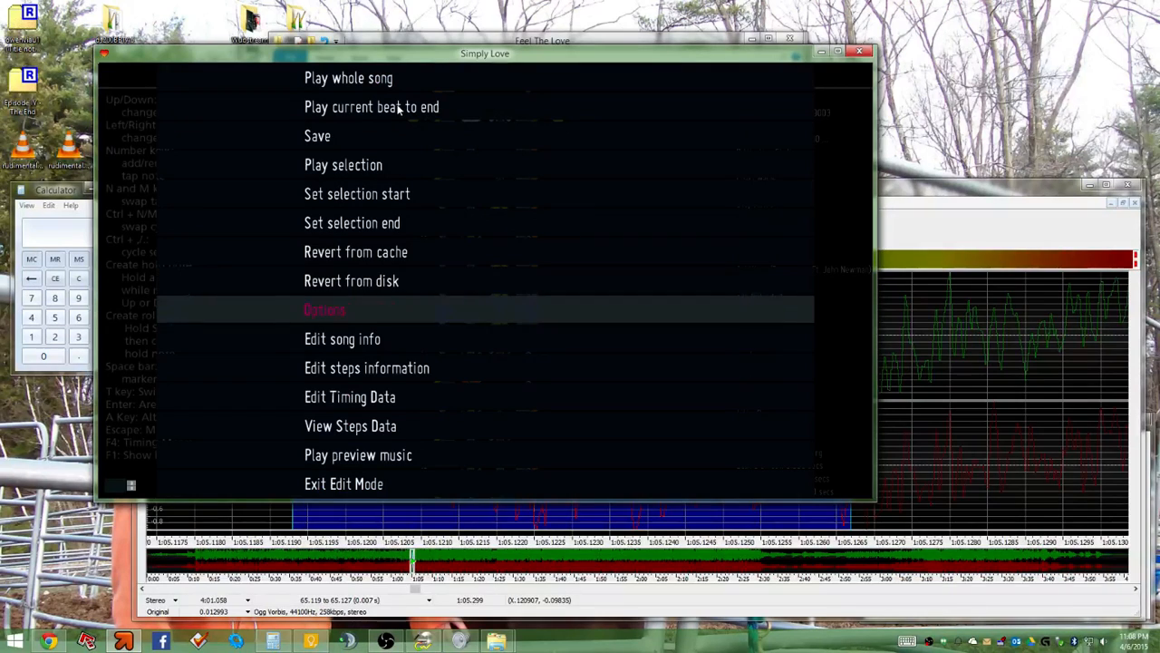
pyautogui.press('Up')
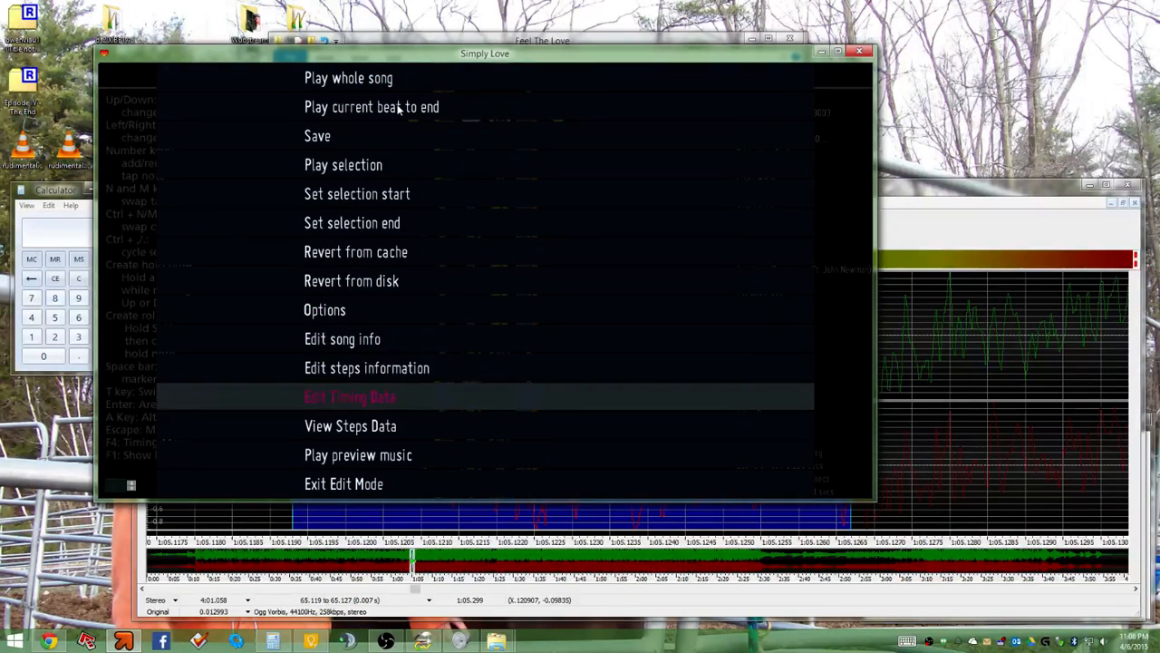
pyautogui.press('Return')
pyautogui.press('Down')
pyautogui.press('Return')
pyautogui.press('BackSpace')
pyautogui.press('BackSpace')
pyautogui.press('BackSpace')
pyautogui.press('BackSpace')
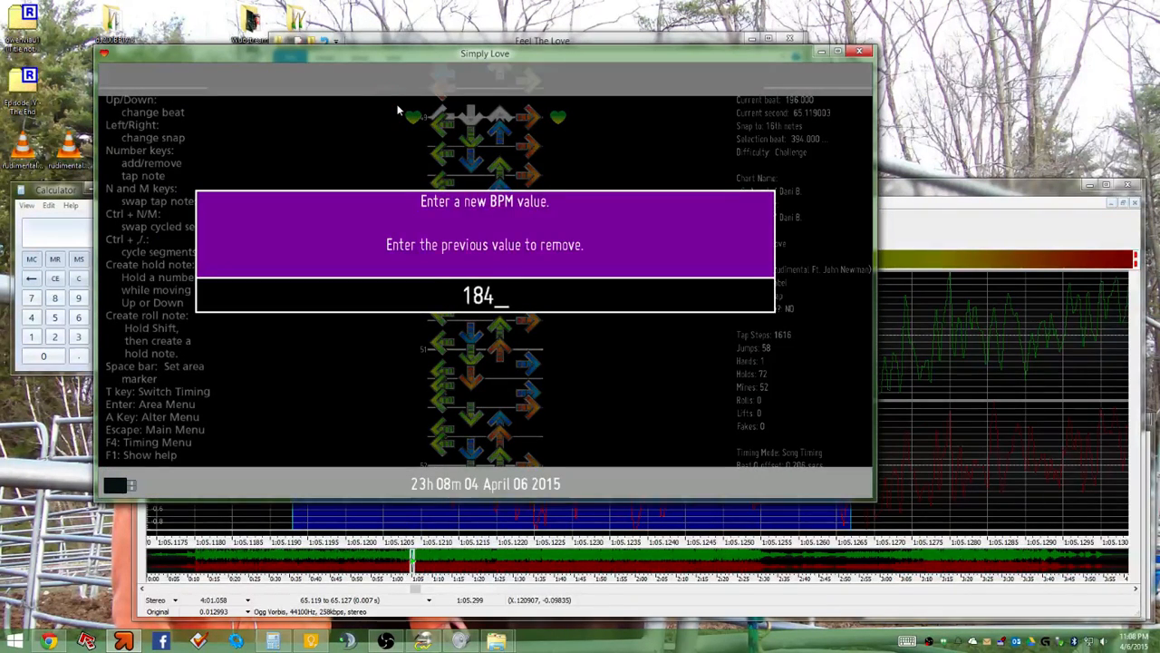
pyautogui.press('BackSpace')
pyautogui.write('0.0')
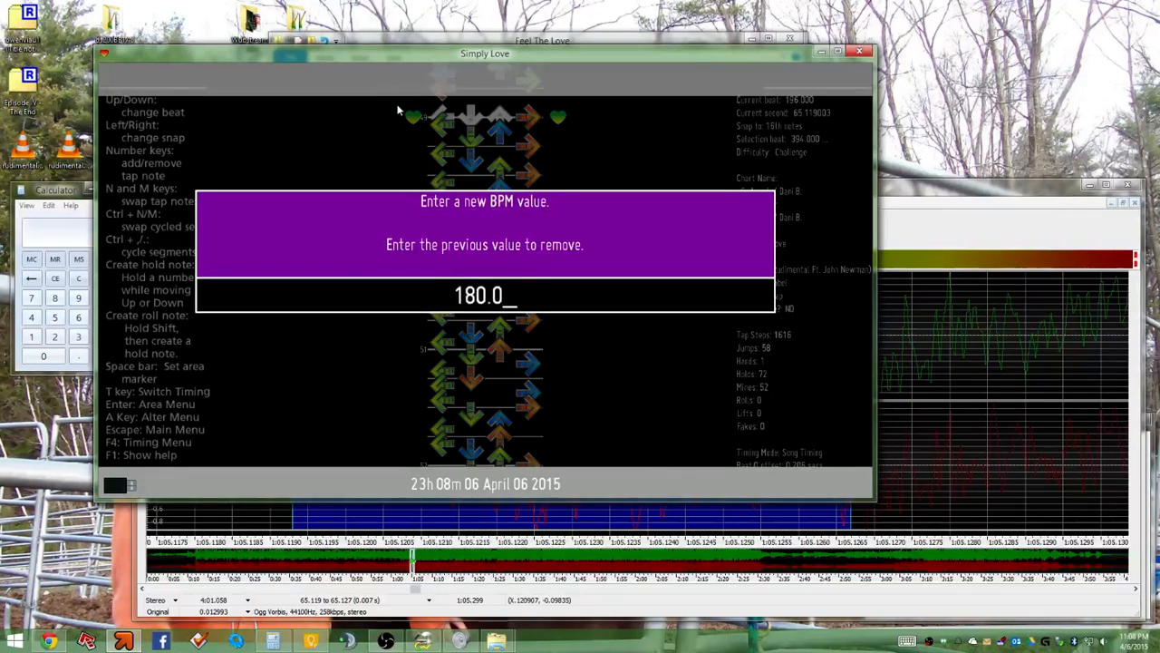
pyautogui.write('00')
pyautogui.press('Return')
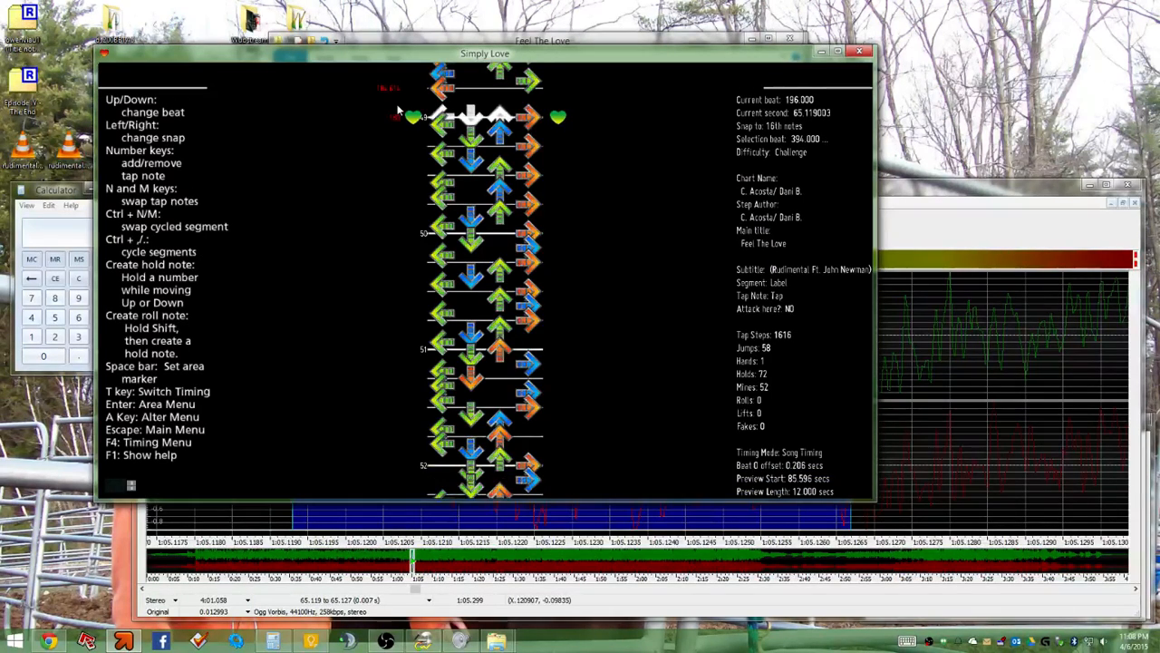
# Compare the times at beats 195 and 196 with both BPM changes in place
pyautogui.press('Up')
pyautogui.press('Up')
pyautogui.press('Up')
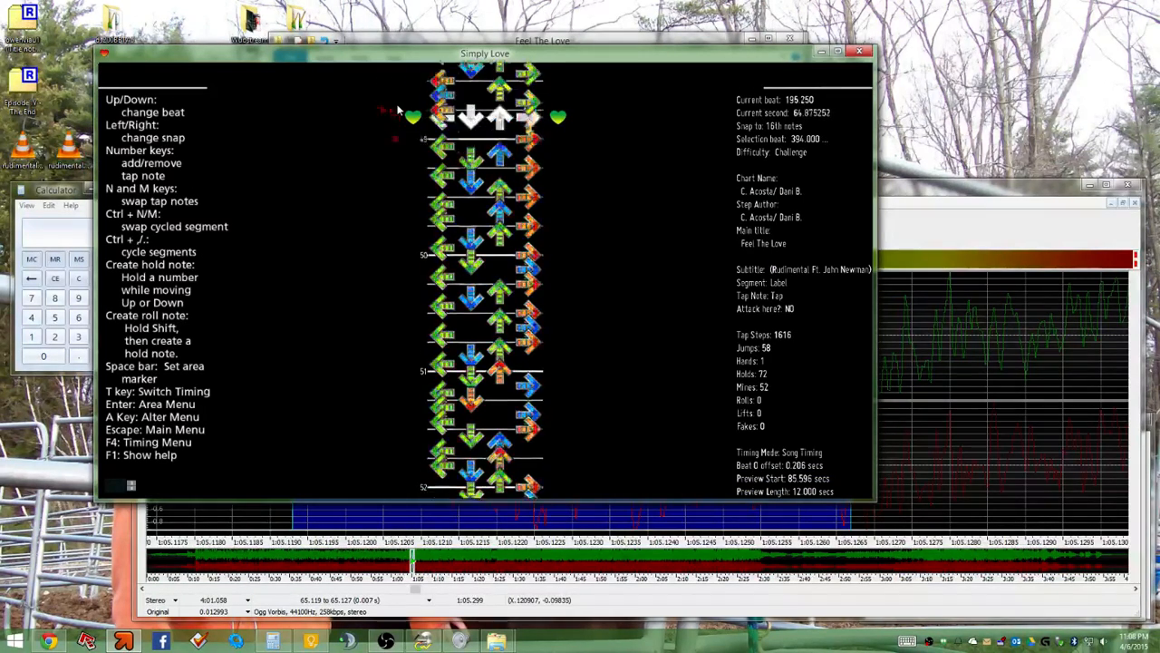
pyautogui.press('Up')
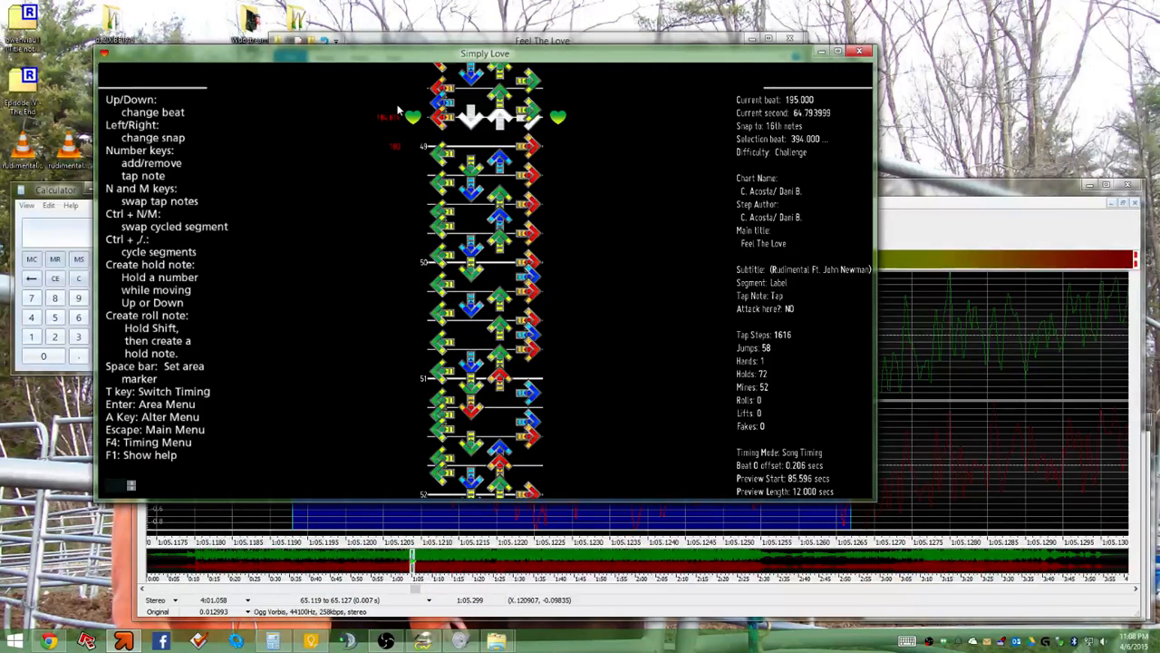
pyautogui.press('Down')
pyautogui.press('Down')
pyautogui.press('Down')
pyautogui.press('Down')
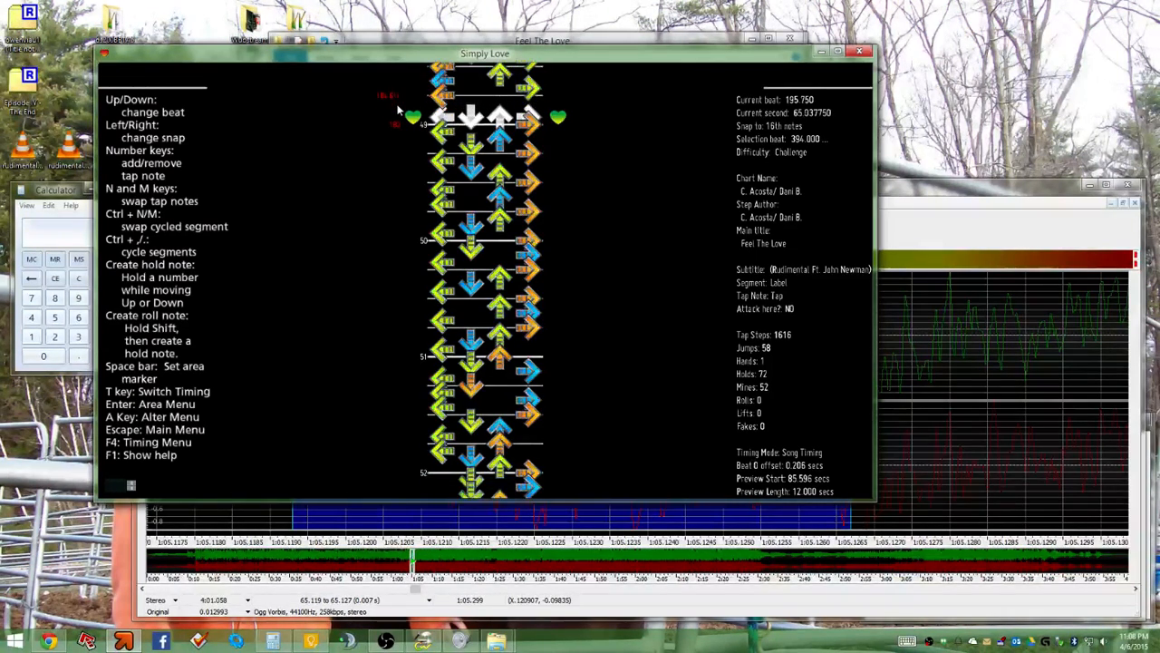
pyautogui.press('Up')
pyautogui.press('Up')
pyautogui.press('Up')
pyautogui.press('Up')
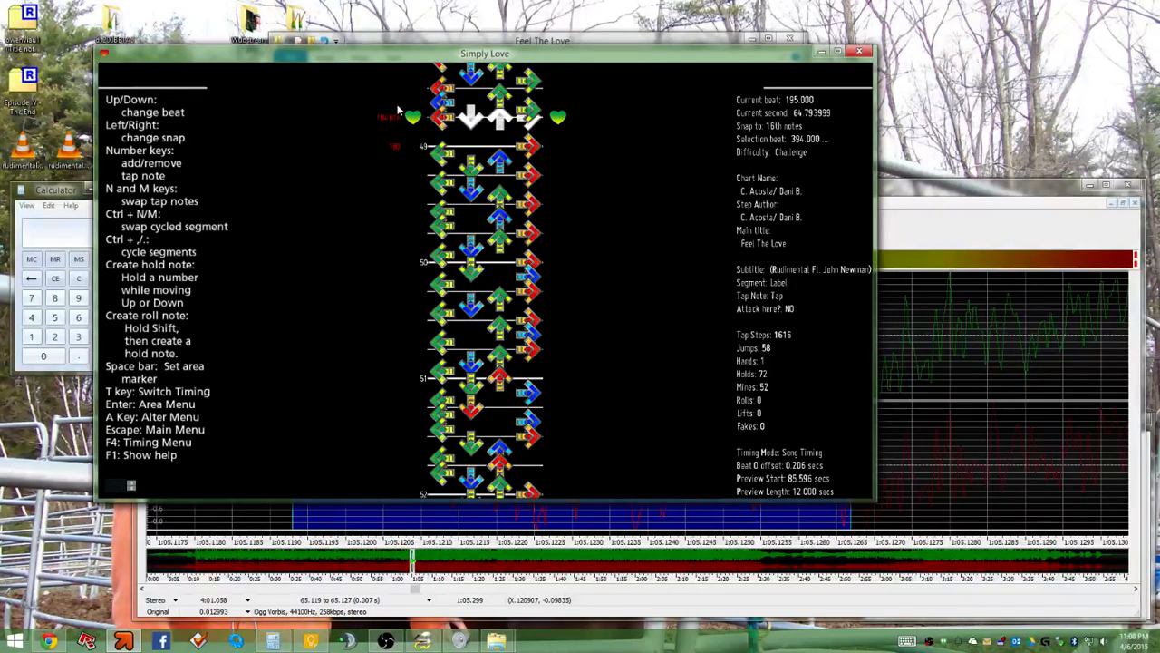
pyautogui.press('Down')
pyautogui.press('Down')
pyautogui.press('Down')
pyautogui.press('Down')
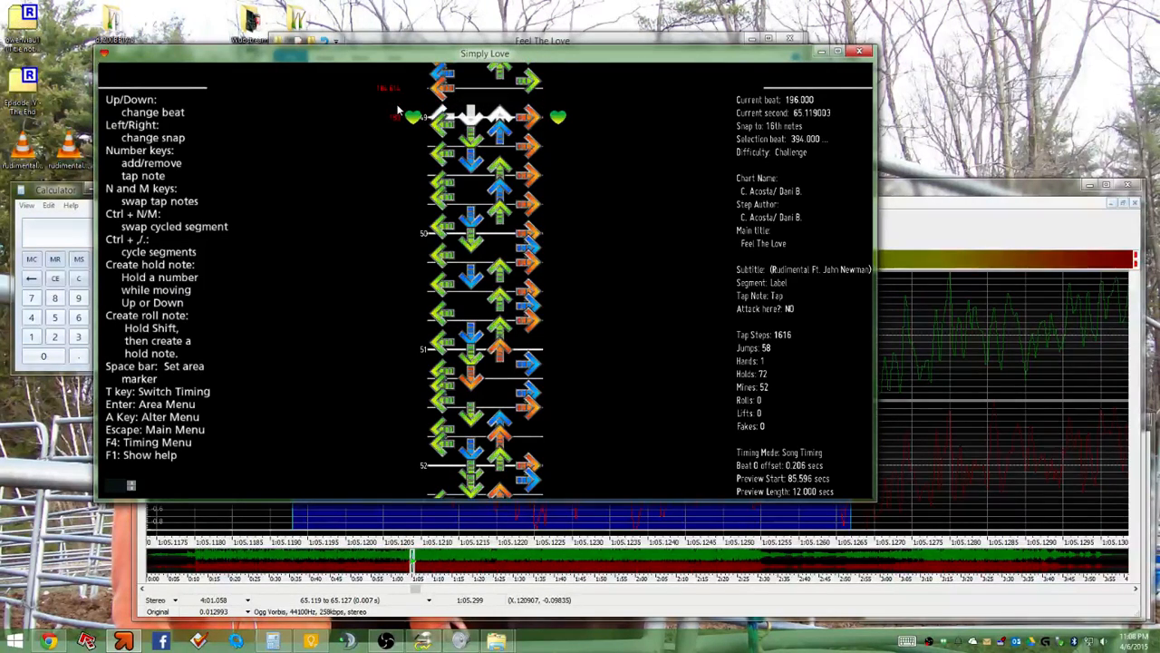
pyautogui.press('Up')
pyautogui.press('Up')
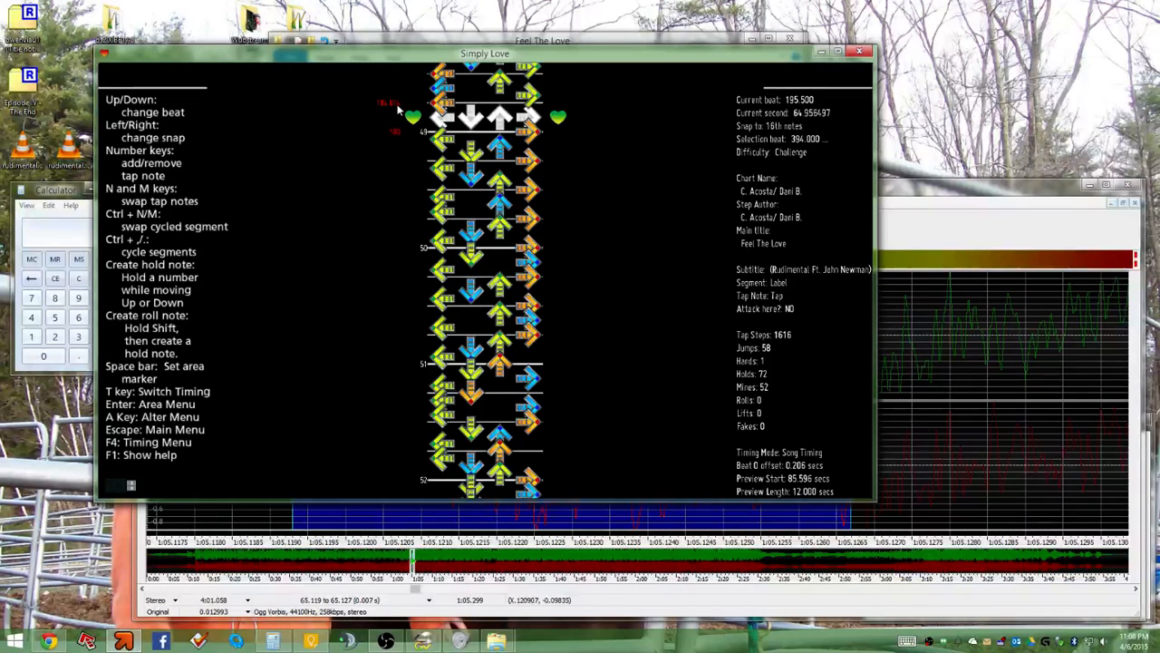
pyautogui.press('Down')
pyautogui.press('Up')
pyautogui.press('Down')
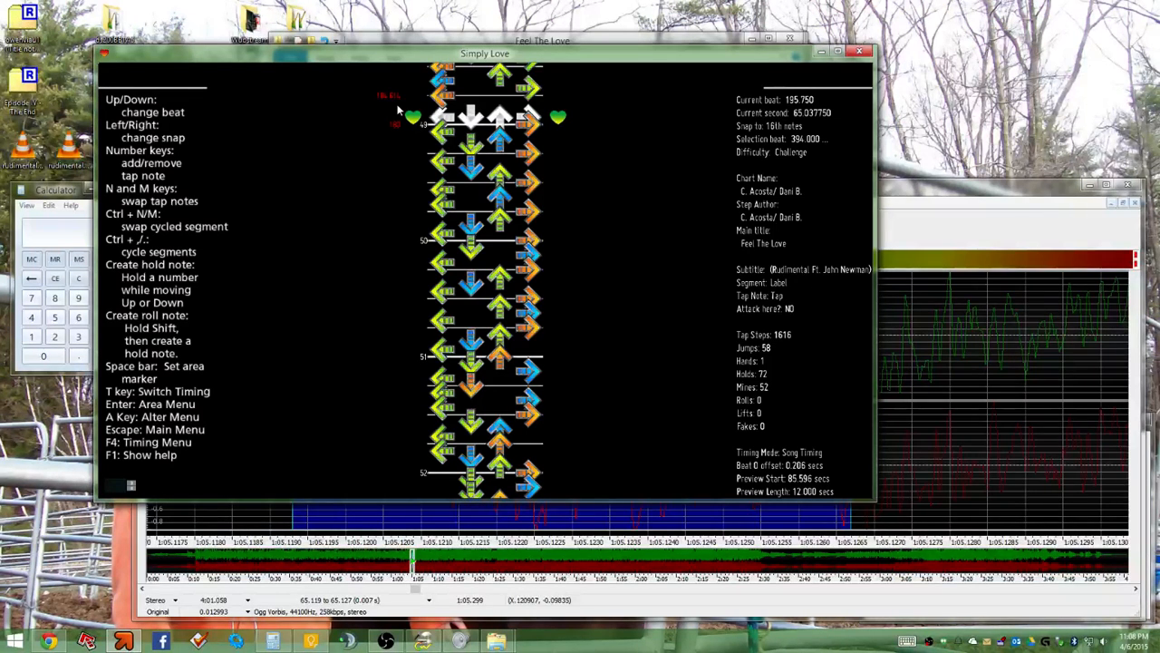
pyautogui.press('Down')
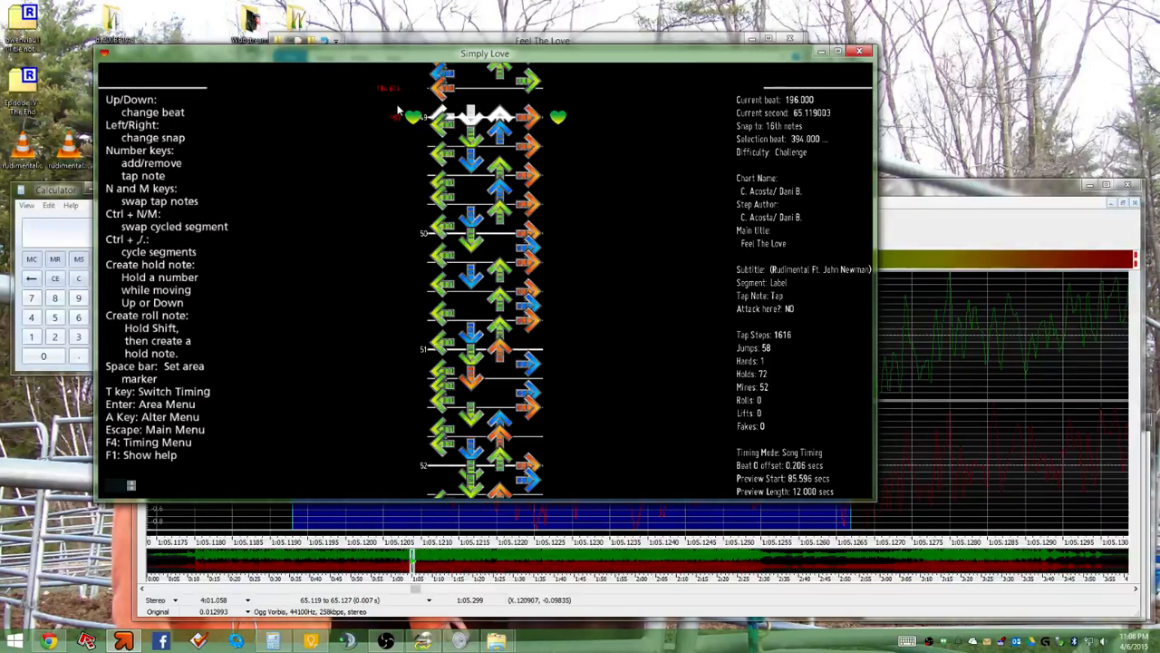
# Return to beat 196 and save the chart with its new timing
pyautogui.press('Up')
pyautogui.press('Down')
pyautogui.press('Escape')
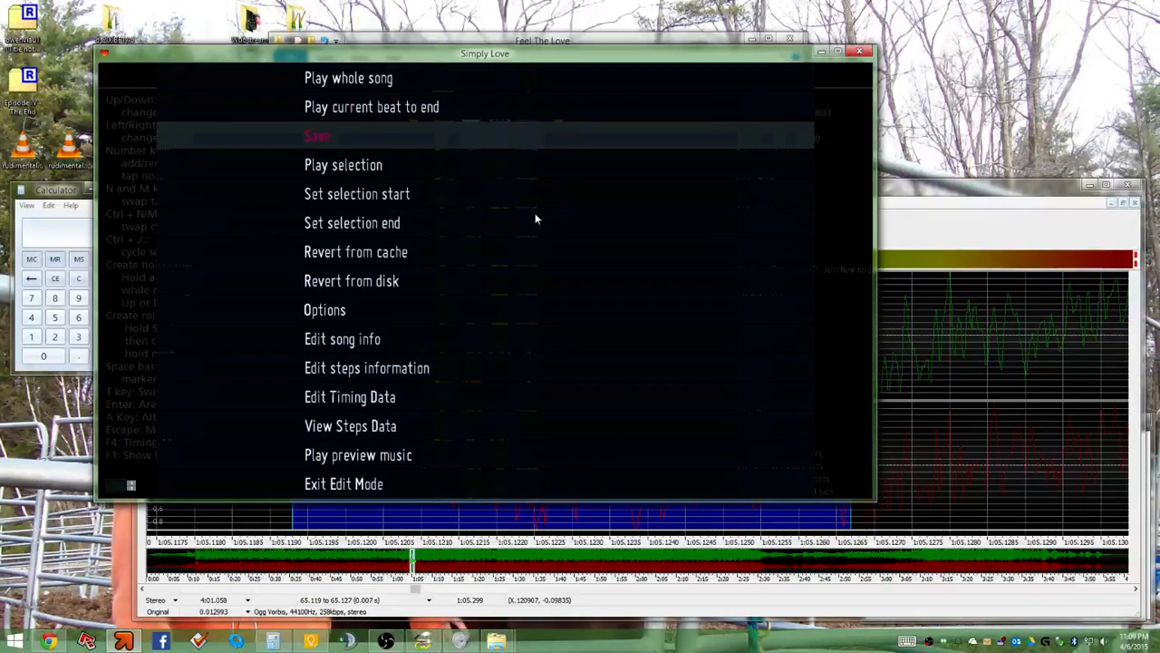
pyautogui.press('Return')
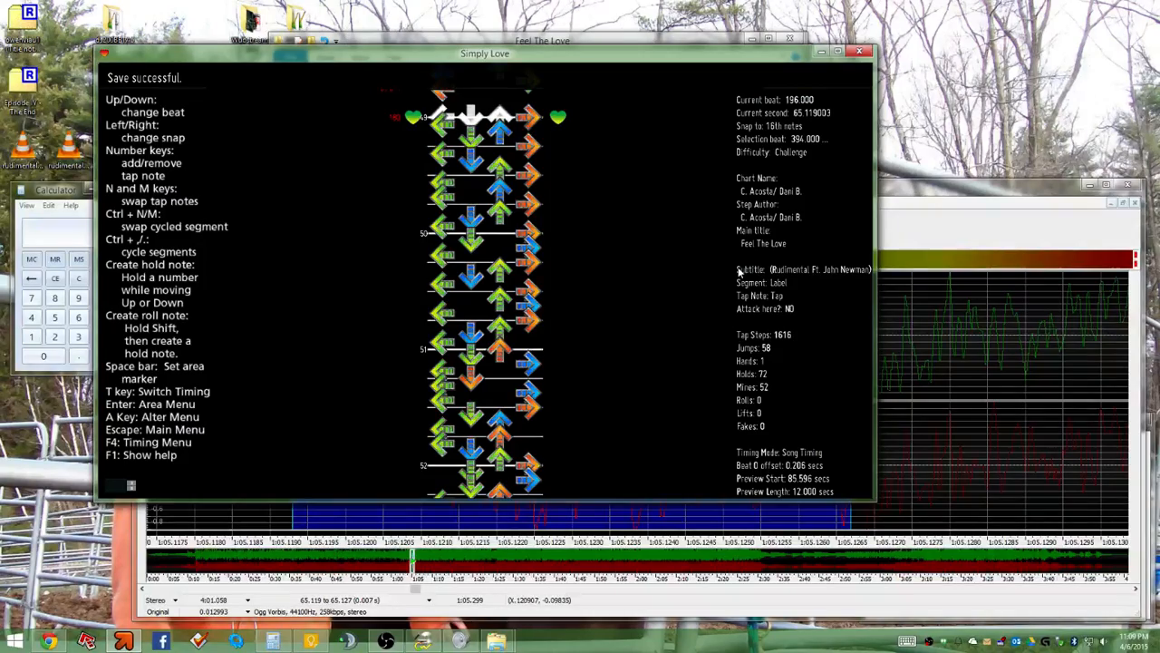
# Play the chart from beat 196 and again from beat 185.75 to check the sync around the BPM change
pyautogui.press('p')
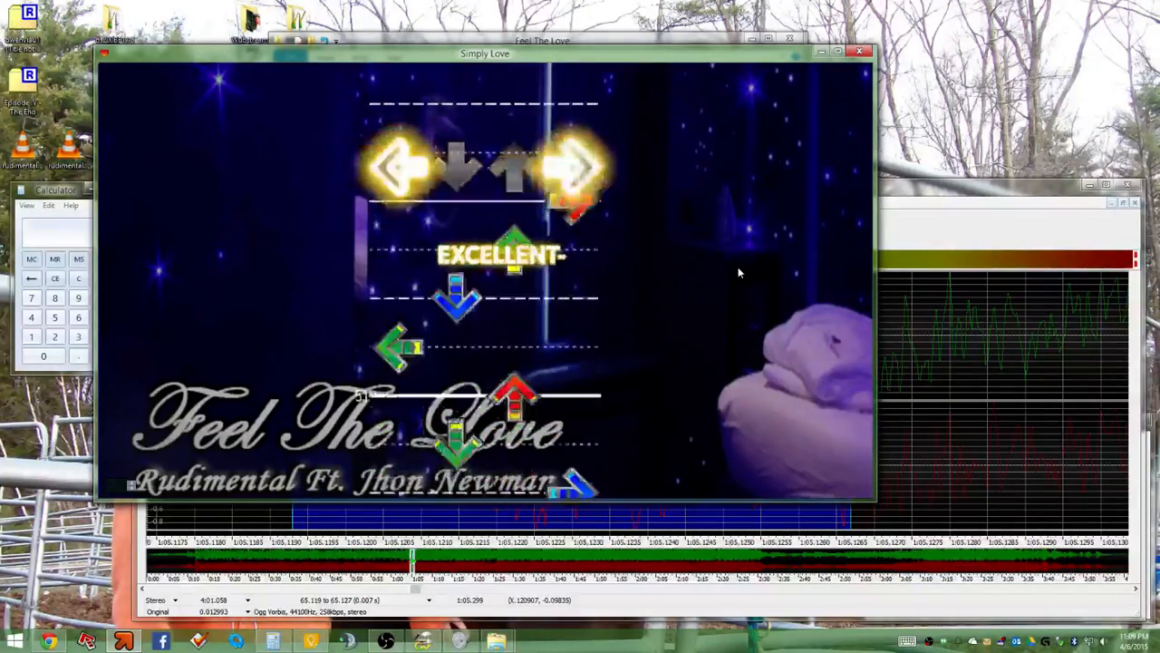
pyautogui.press('Escape')
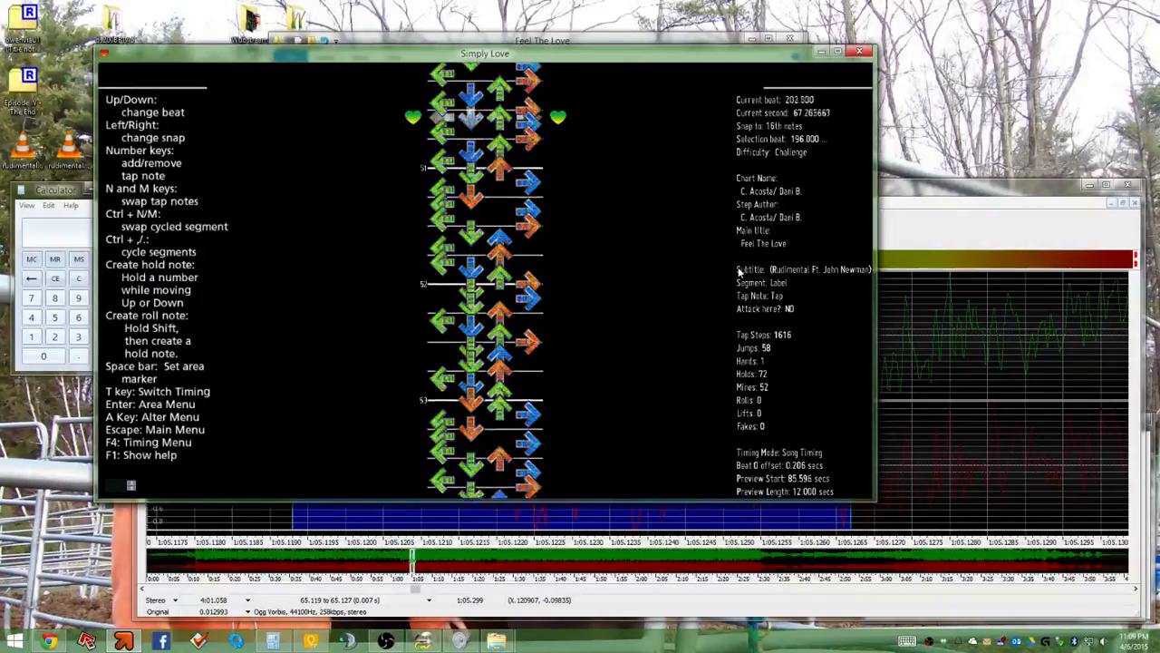
pyautogui.press('Up')
pyautogui.press('space')
pyautogui.press('p')
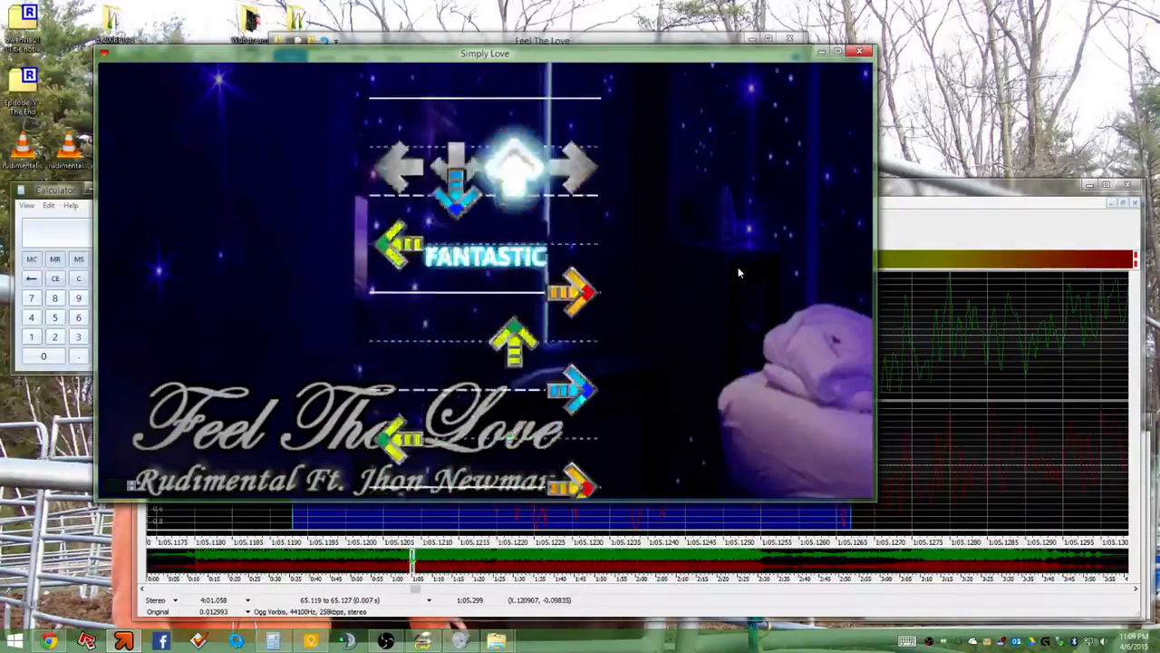
pyautogui.press('Escape')
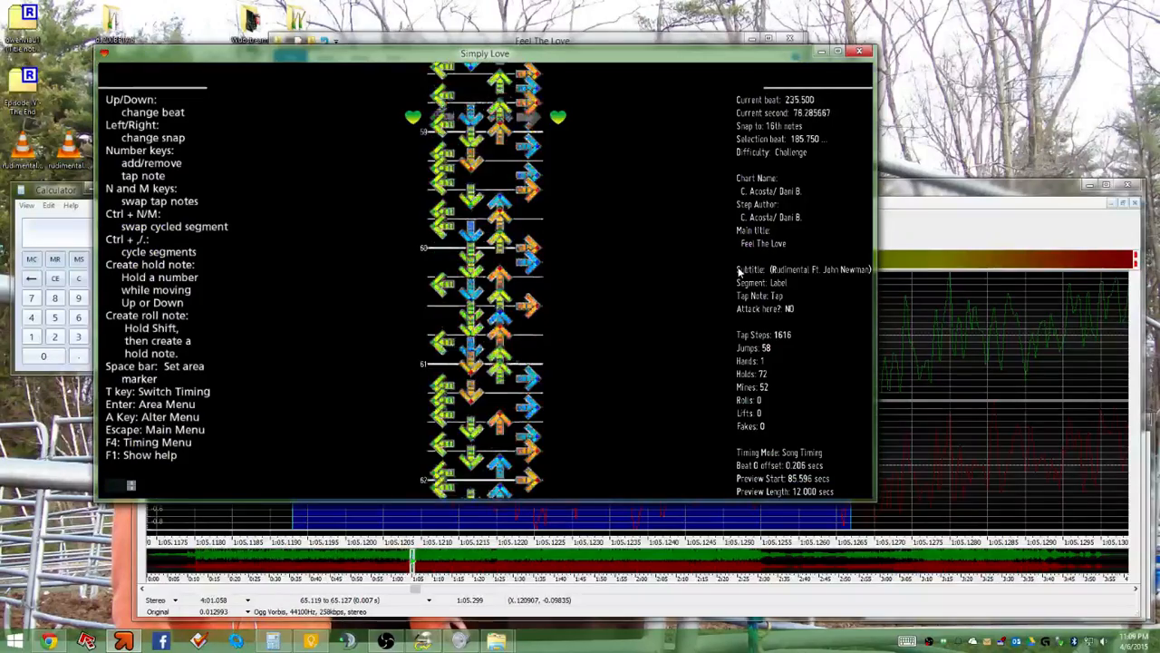
# Play the hold-note section from beat 487.5 to check its sync, then stop the playback
pyautogui.press('pagedown')
pyautogui.press('pagedown')
pyautogui.press('pagedown')
pyautogui.press('pagedown')
pyautogui.press('pagedown')
pyautogui.press('pagedown')
pyautogui.press('pagedown')
pyautogui.press('pagedown')
pyautogui.press('pagedown')
pyautogui.press('pagedown')
pyautogui.press('pagedown')
pyautogui.press('pagedown')
pyautogui.press('pagedown')
pyautogui.press('pagedown')
pyautogui.press('pagedown')
pyautogui.press('pagedown')
pyautogui.press('pagedown')
pyautogui.press('pagedown')
pyautogui.press('pagedown')
pyautogui.press('pagedown')
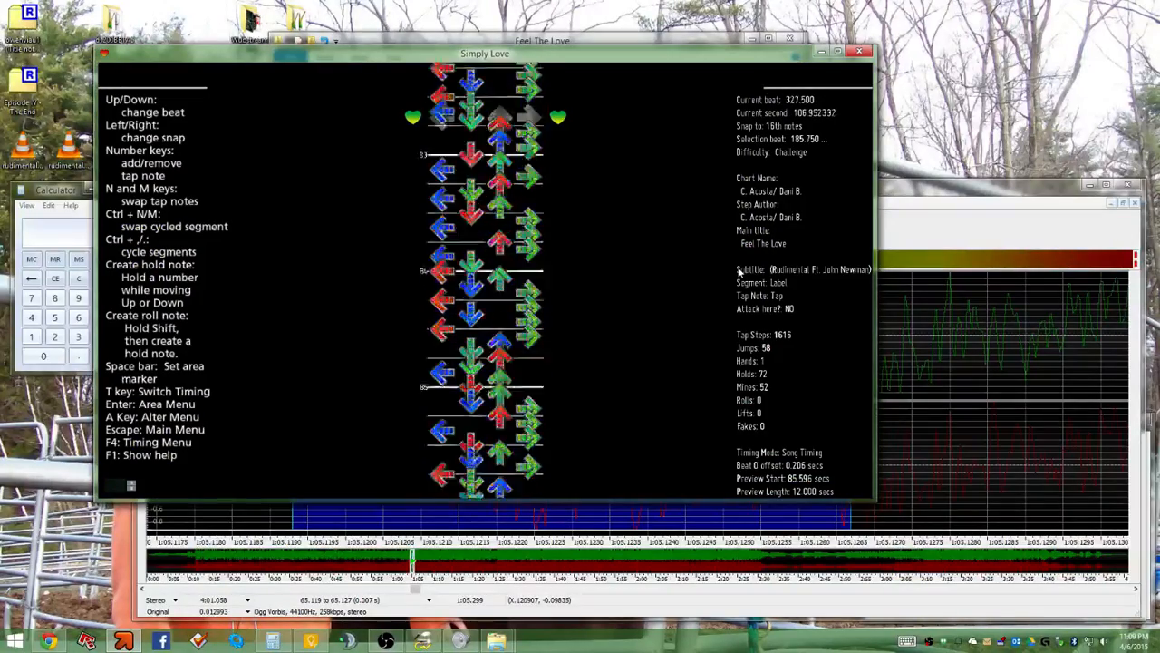
pyautogui.press('pagedown')
pyautogui.press('pagedown')
pyautogui.press('pagedown')
pyautogui.press('pagedown')
pyautogui.press('pagedown')
pyautogui.press('pagedown')
pyautogui.press('pagedown')
pyautogui.press('pagedown')
pyautogui.press('pagedown')
pyautogui.press('pagedown')
pyautogui.press('pagedown')
pyautogui.press('pagedown')
pyautogui.press('pagedown')
pyautogui.press('pagedown')
pyautogui.press('pagedown')
pyautogui.press('pagedown')
pyautogui.press('pagedown')
pyautogui.press('pagedown')
pyautogui.press('pagedown')
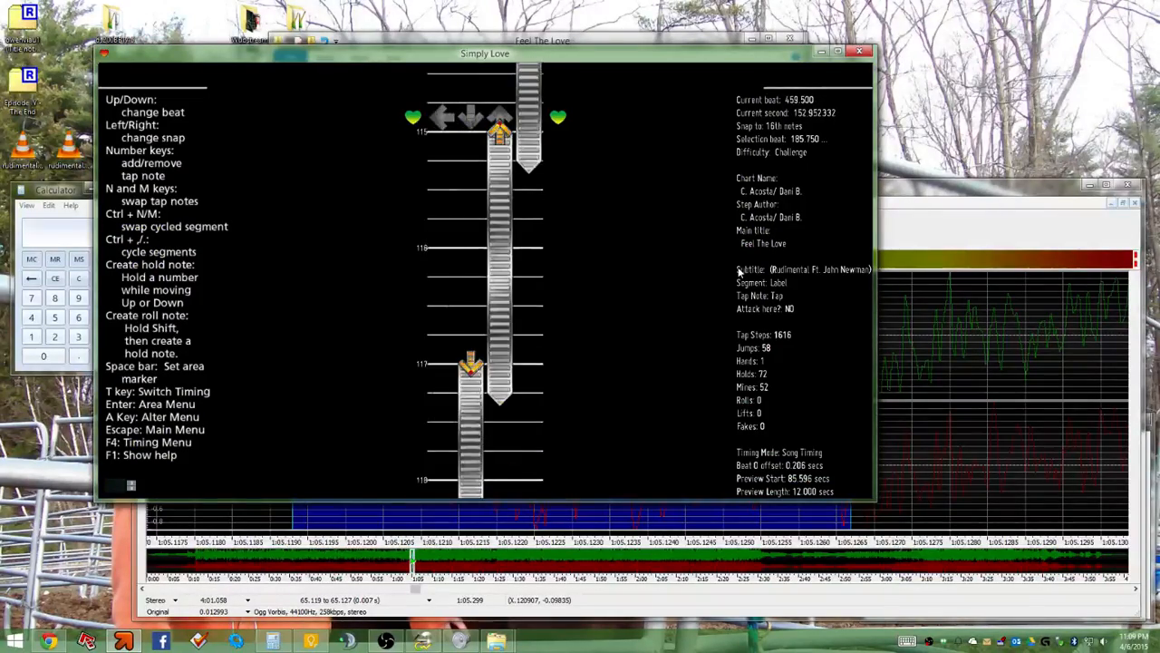
pyautogui.press('pagedown')
pyautogui.press('pagedown')
pyautogui.press('pagedown')
pyautogui.press('pagedown')
pyautogui.press('pagedown')
pyautogui.press('pagedown')
pyautogui.press('pagedown')
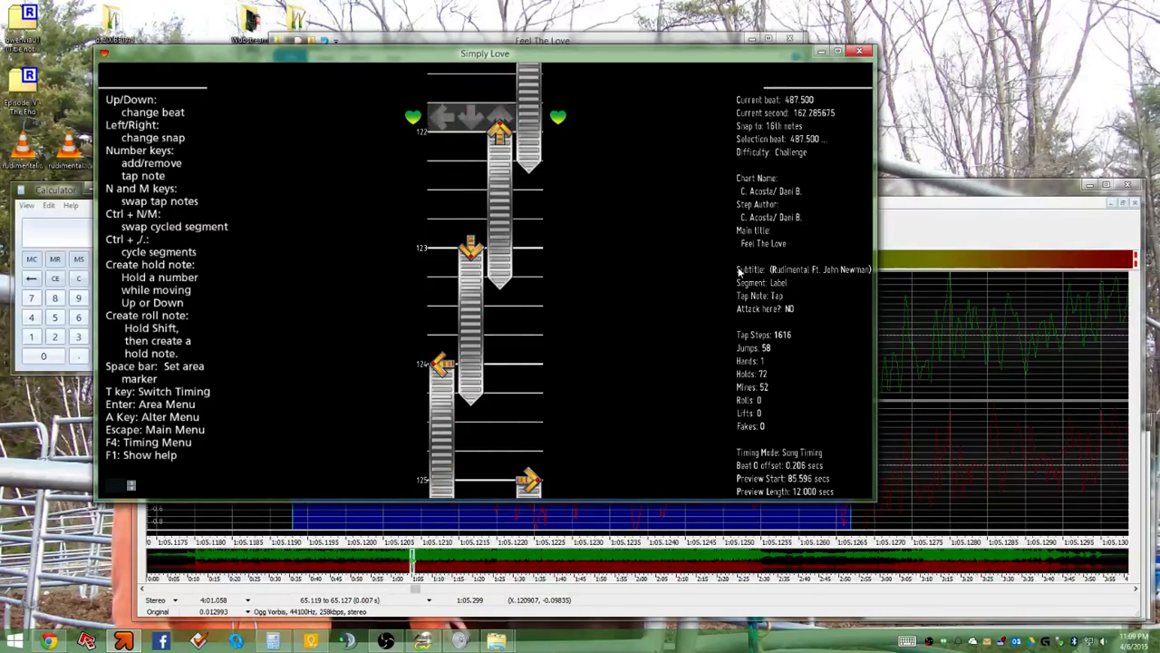
pyautogui.press('p')
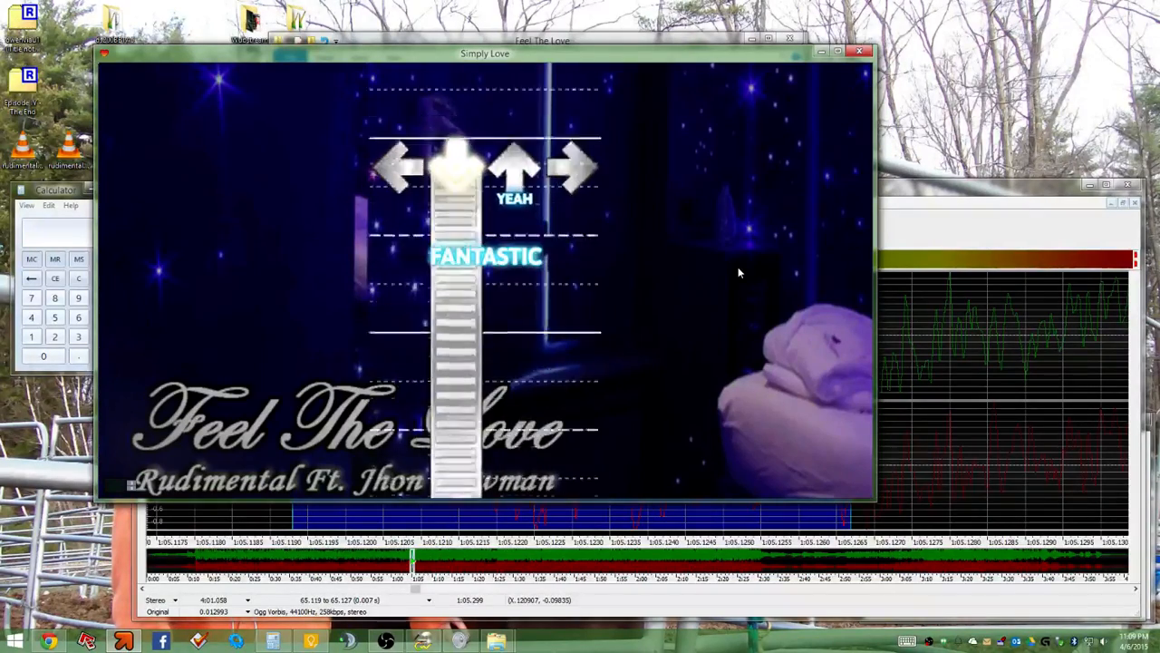
pyautogui.press('Escape')
# Play the section with holds and mines from beat 539 to check its sync, then stop the playback
pyautogui.press('pagedown')
pyautogui.press('pagedown')
pyautogui.press('pagedown')
pyautogui.press('pagedown')
pyautogui.press('pagedown')
pyautogui.press('pagedown')
pyautogui.press('pagedown')
pyautogui.press('pagedown')
pyautogui.press('pagedown')
pyautogui.press('pagedown')
pyautogui.press('pagedown')
pyautogui.press('pagedown')
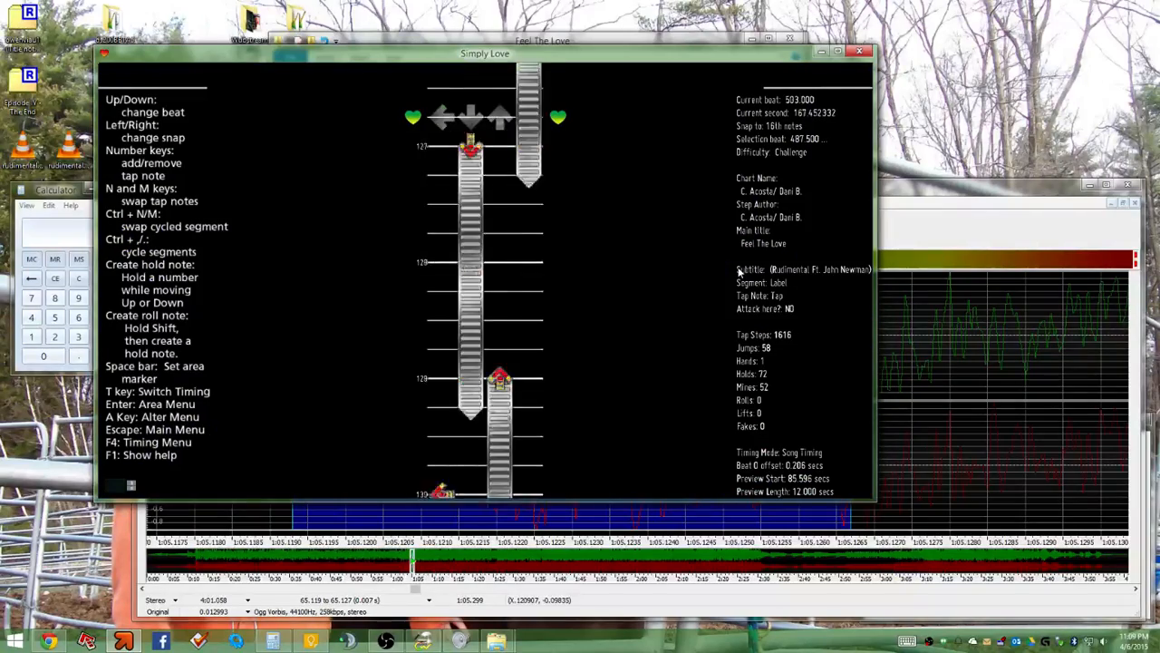
pyautogui.press('pageup')
pyautogui.press('pageup')
pyautogui.press('pageup')
pyautogui.hotkey('shift', 'p')
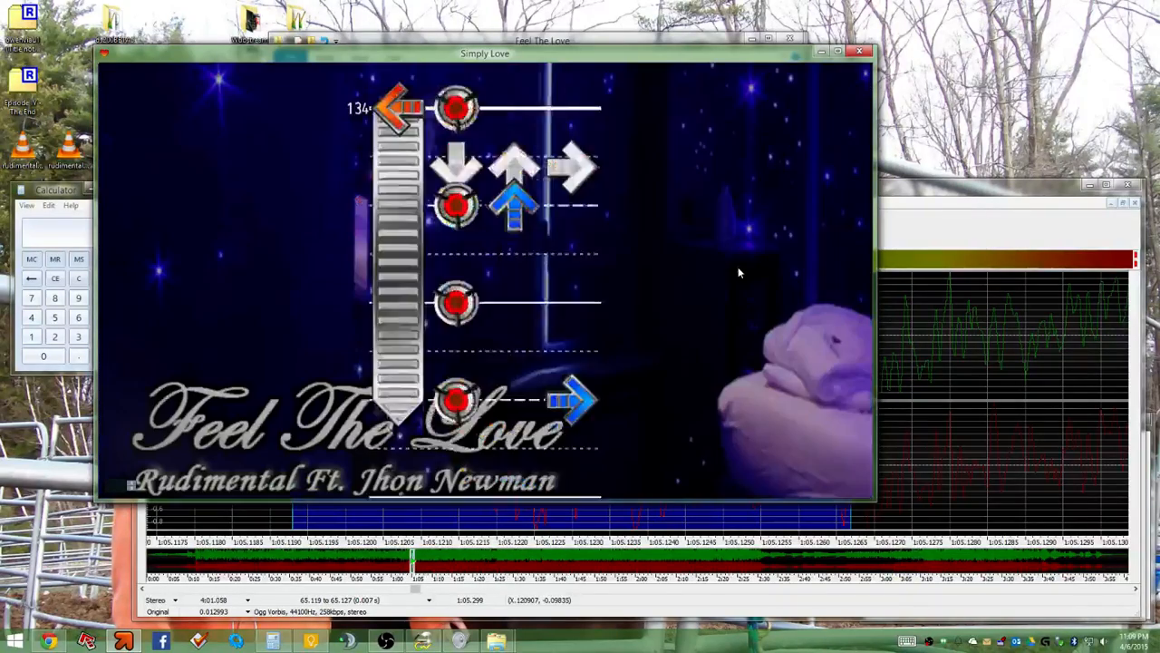
pyautogui.press('Left')
pyautogui.press('Right')
pyautogui.press('Left')
pyautogui.press('Right')
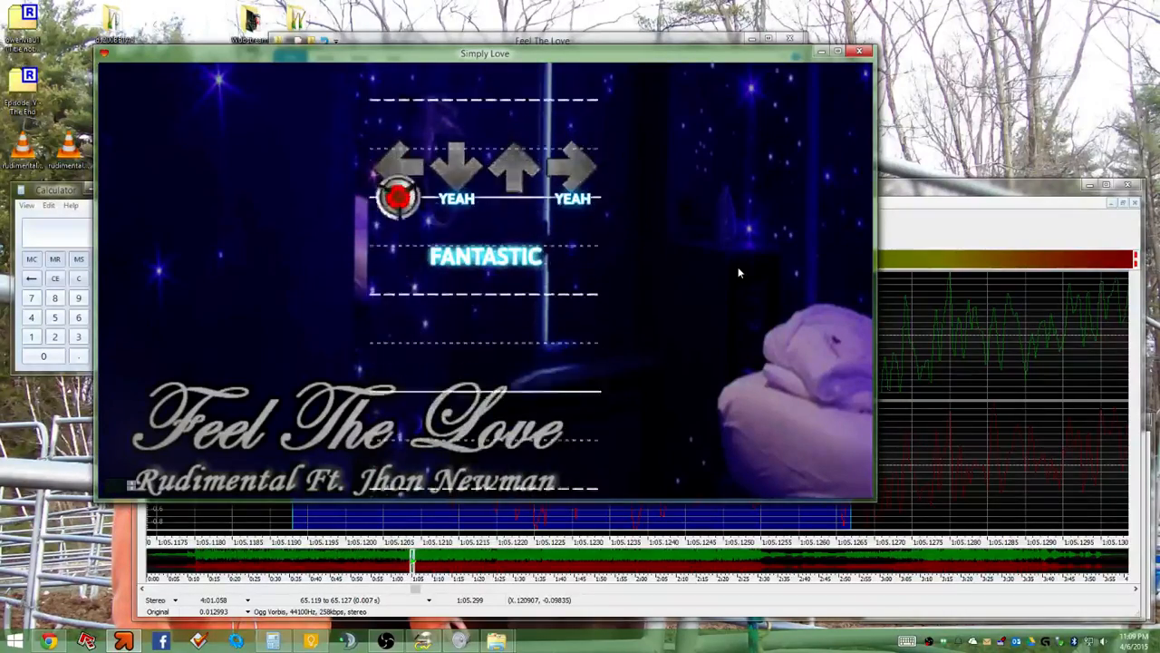
pyautogui.press('Escape')
# Play the chart from beat 556 into the following note stream to check its sync, then stop
pyautogui.press('pageup')
pyautogui.press('pageup')
pyautogui.press('pageup')
pyautogui.press('space')
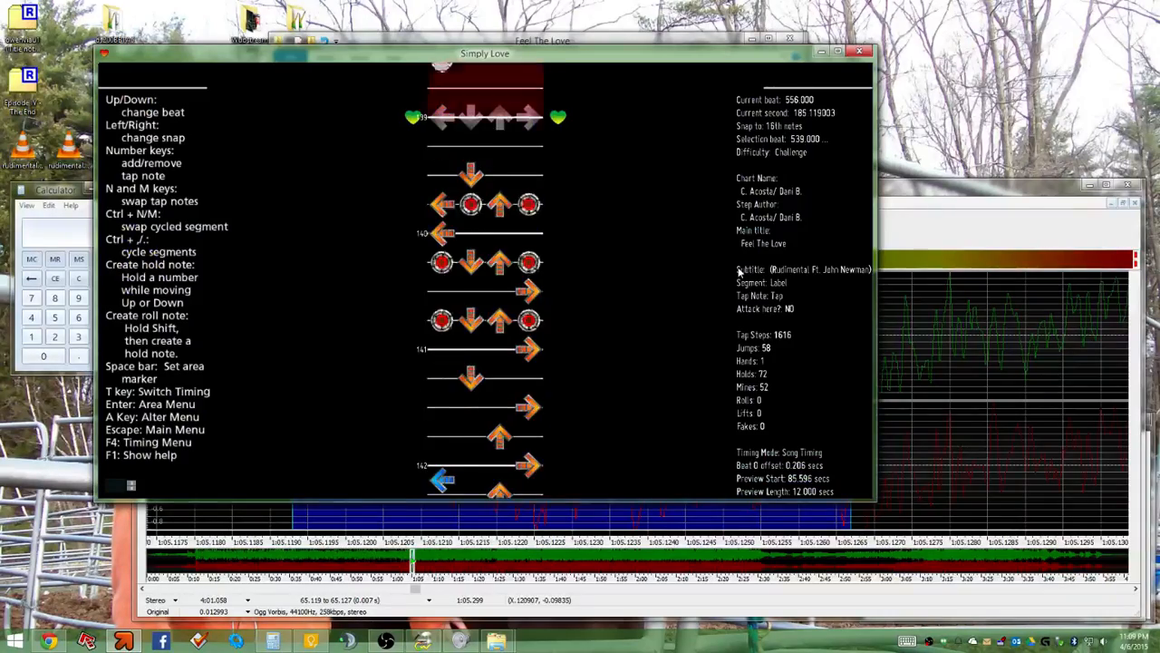
pyautogui.press('p')
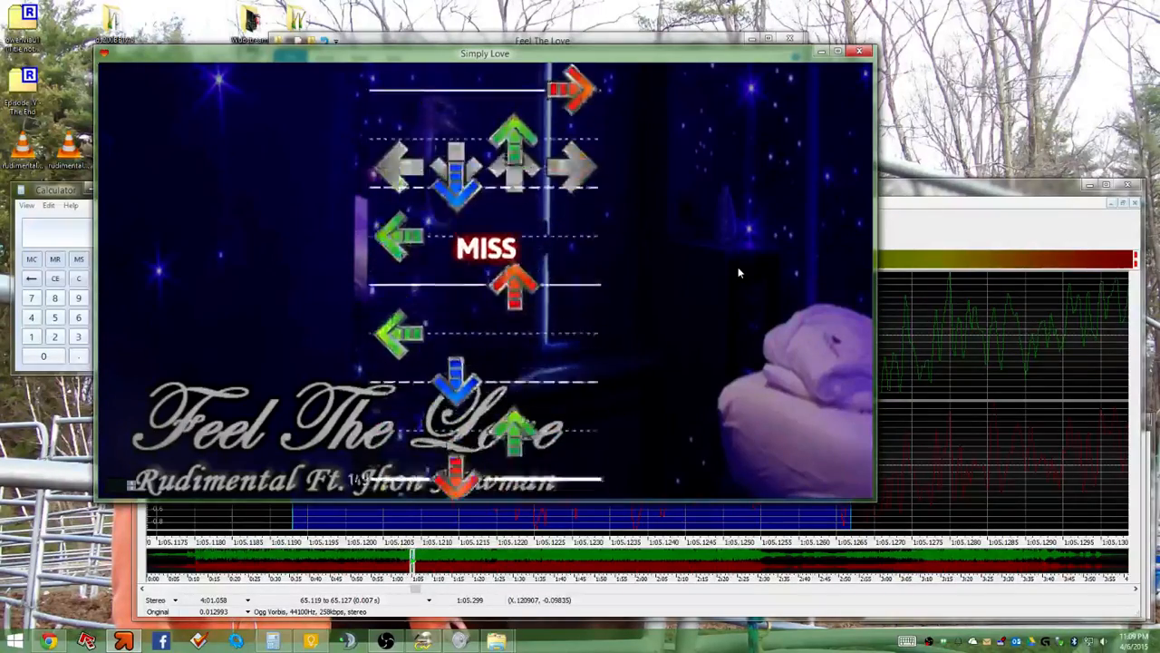
pyautogui.press('Escape')
# Examine the note patterns from beat 571 to about beat 585, leading into the stream at measure 147
pyautogui.press('Up')
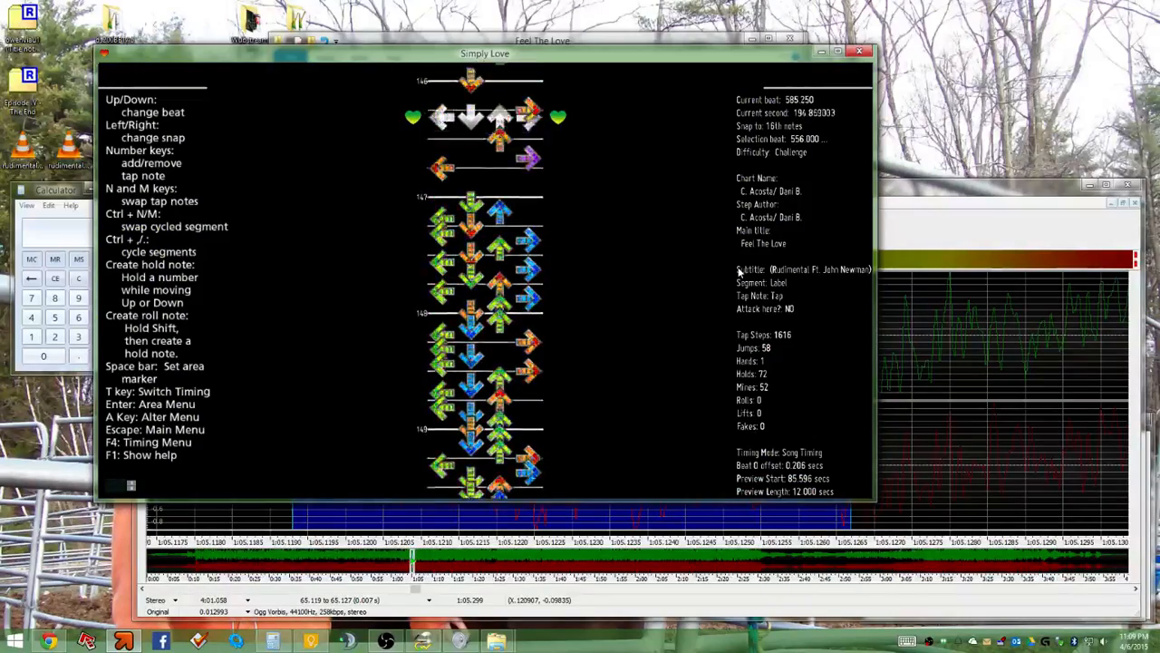
pyautogui.press('Up')
pyautogui.press('Down')
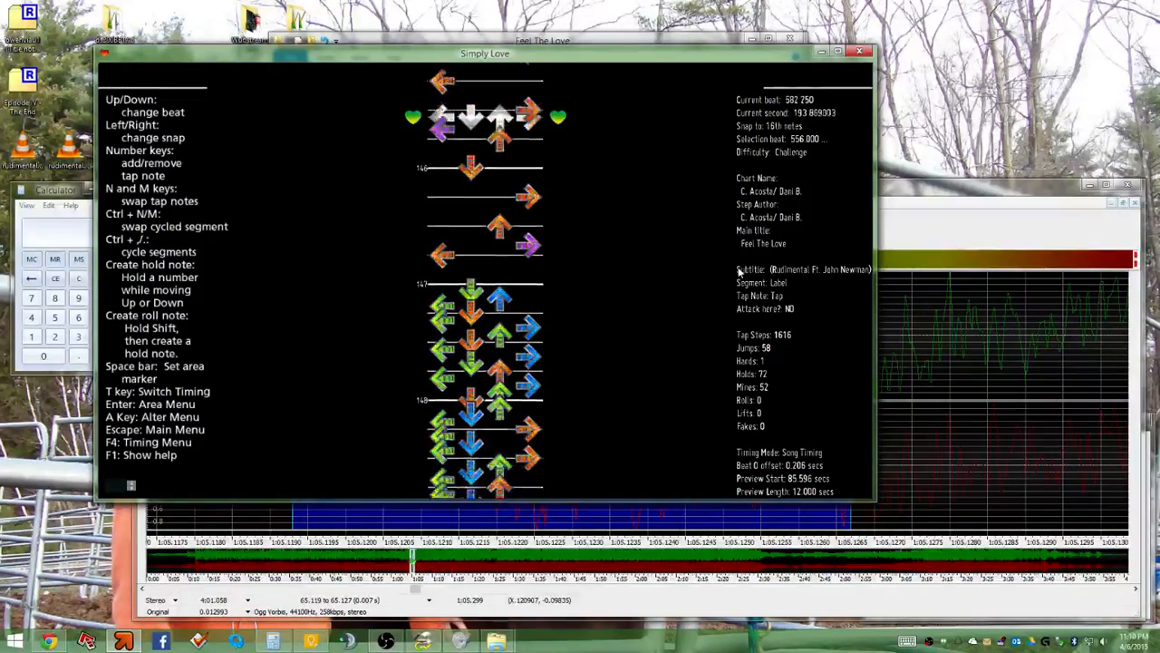
pyautogui.press('Up')
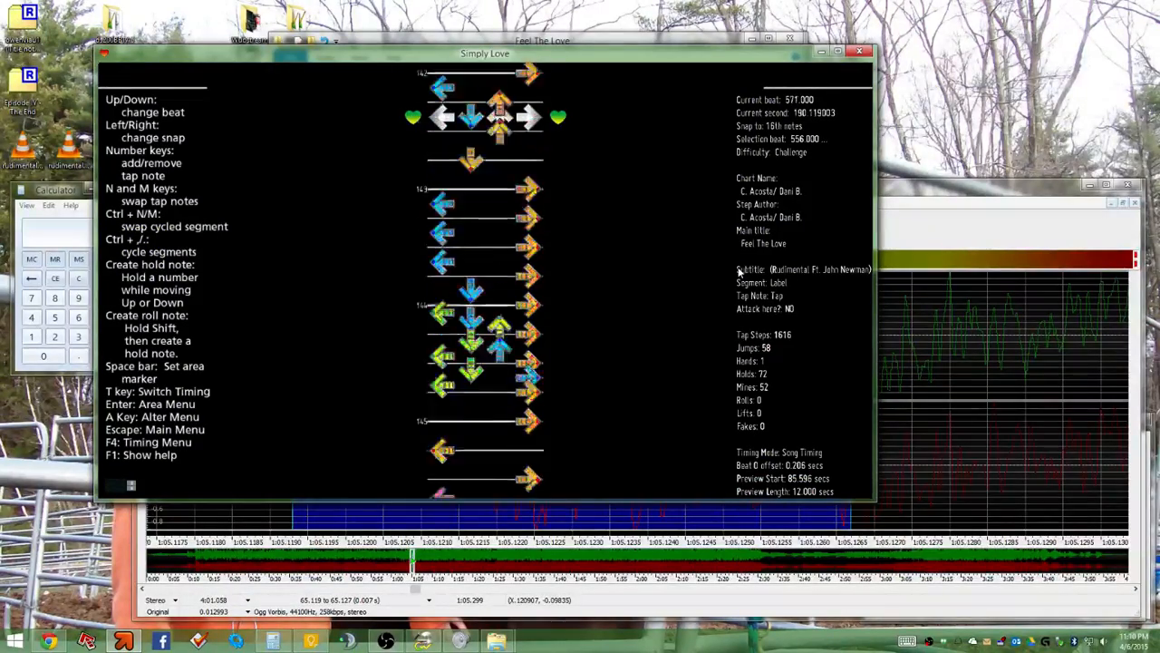
pyautogui.press('Down')
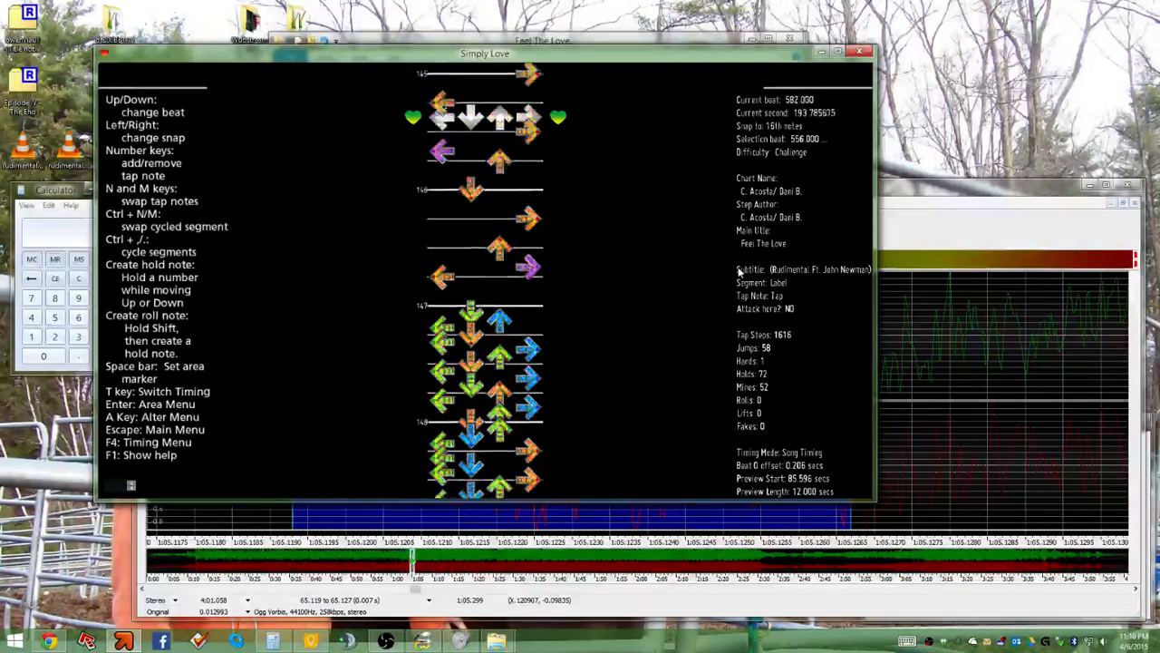
pyautogui.press('Down')
pyautogui.press('Down')
pyautogui.press('Down')
pyautogui.press('Down')
pyautogui.press('Down')
pyautogui.press('Down')
pyautogui.press('Down')
pyautogui.press('Down')
pyautogui.press('Down')
pyautogui.press('Down')
pyautogui.press('Up')
pyautogui.press('Up')
pyautogui.press('Up')
pyautogui.press('Up')
pyautogui.press('Up')
pyautogui.press('Up')
pyautogui.press('Up')
pyautogui.press('Up')
pyautogui.press('Up')
pyautogui.press('Up')
pyautogui.press('Up')
pyautogui.press('Up')
pyautogui.press('Up')
pyautogui.press('Up')
pyautogui.press('Up')
pyautogui.press('Up')
pyautogui.press('Up')
pyautogui.press('Up')
pyautogui.press('Up')
pyautogui.press('Up')
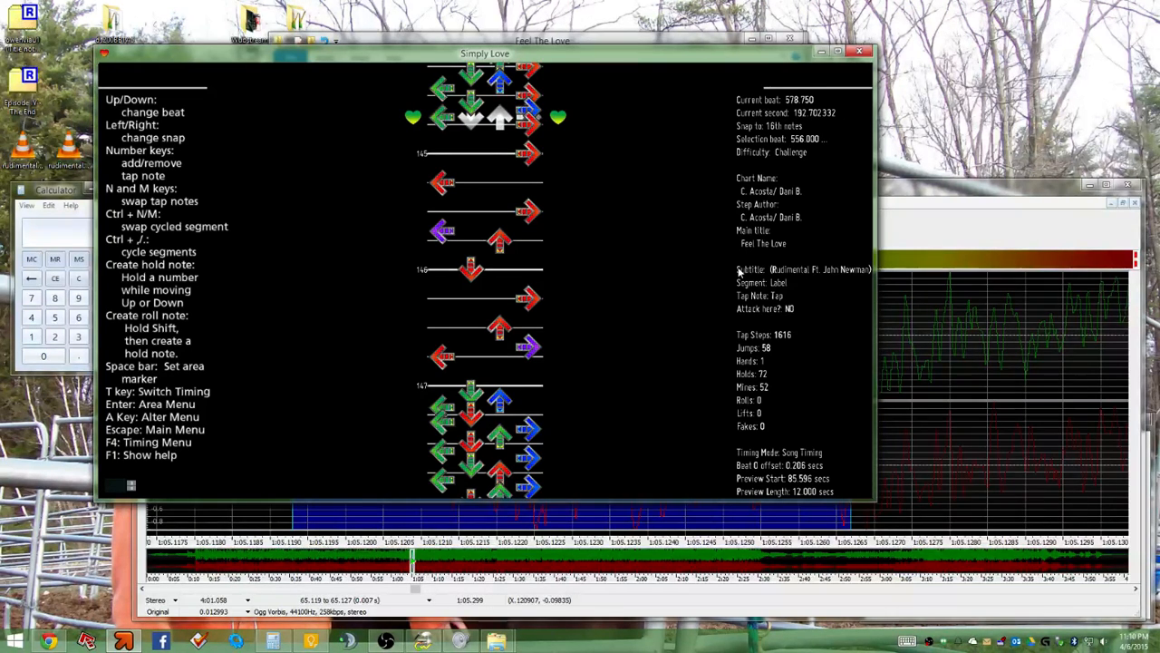
# Look over the chart's later streams and hold notes as far as beat 678.75, returning to beat 646.75
pyautogui.scroll(-20, 739, 272)
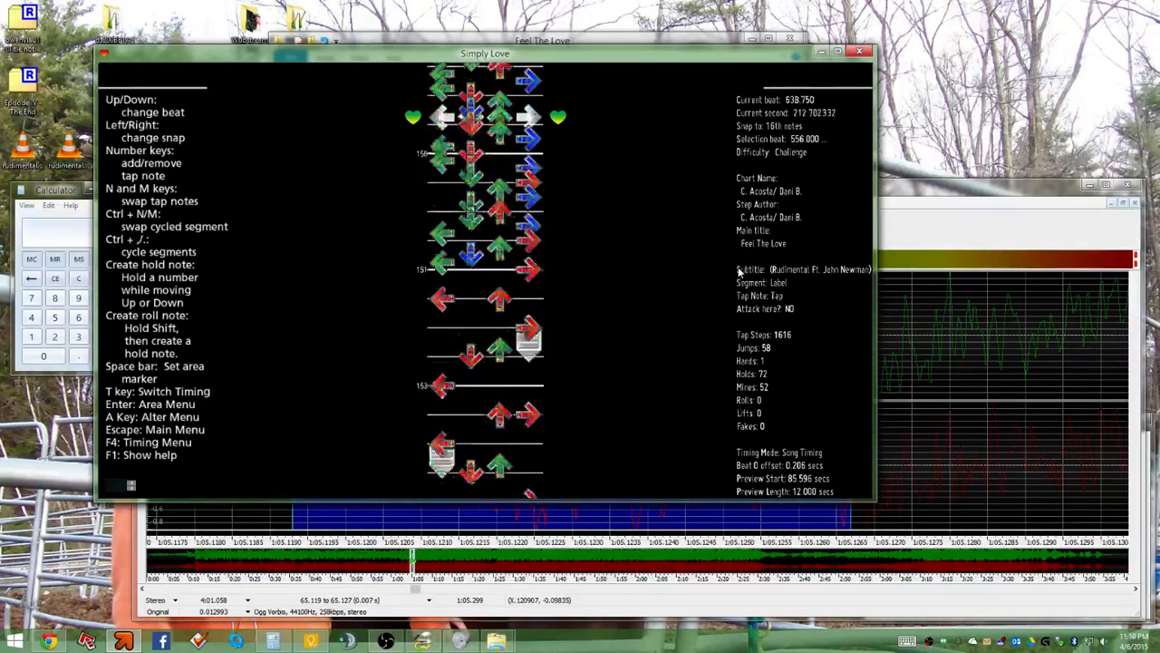
pyautogui.scroll(12, 739, 271)
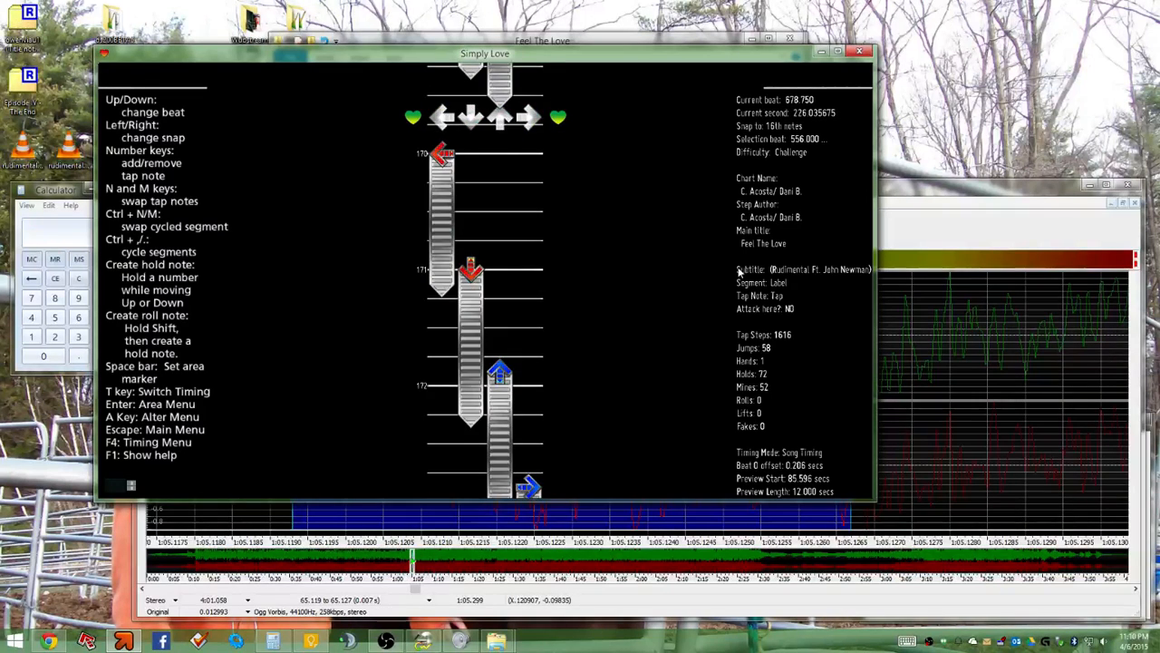
pyautogui.scroll(8, 739, 272)
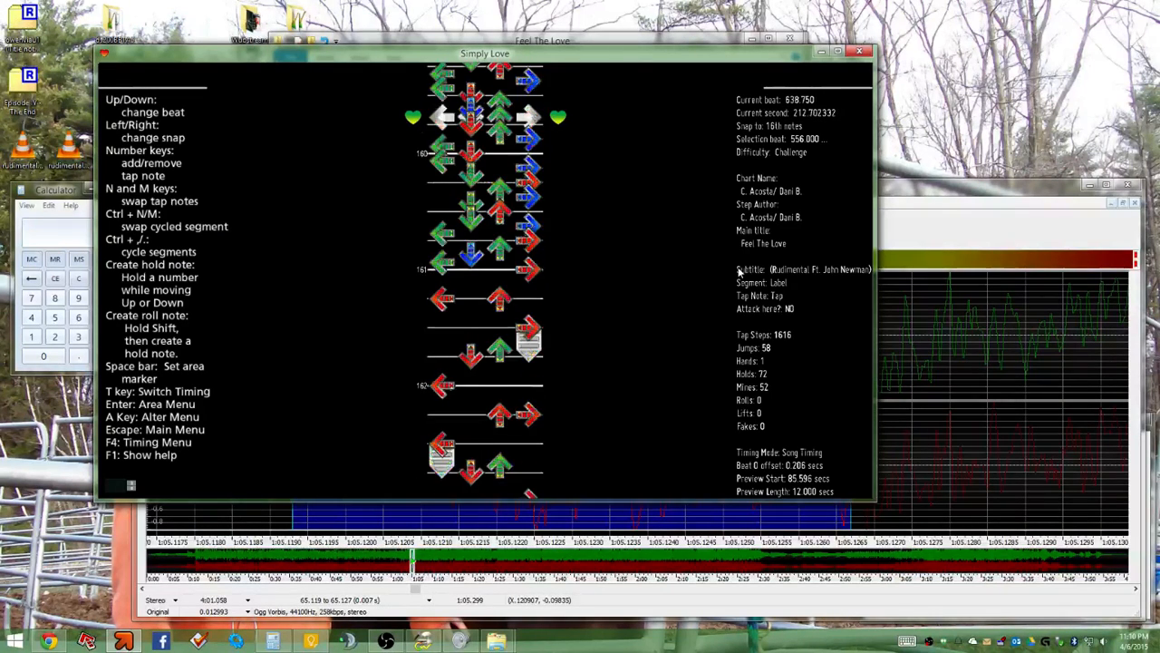
pyautogui.scroll(-2, 739, 272)
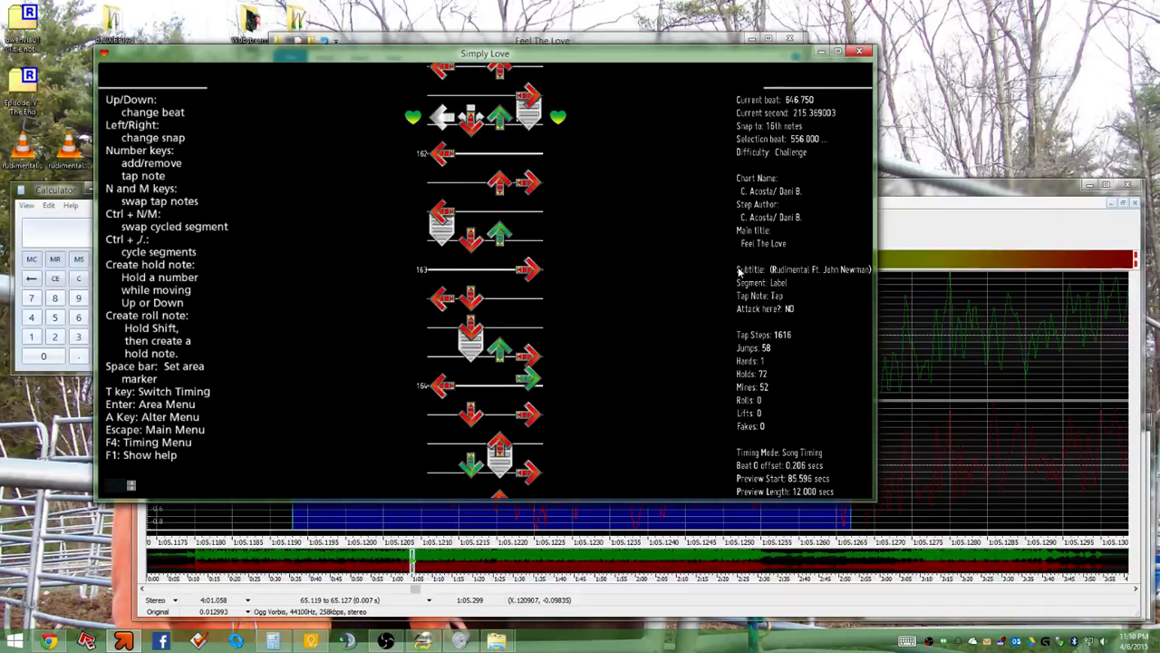
# Save the Feel The Love chart
pyautogui.press('Escape')
pyautogui.press('Down')
pyautogui.press('Down')
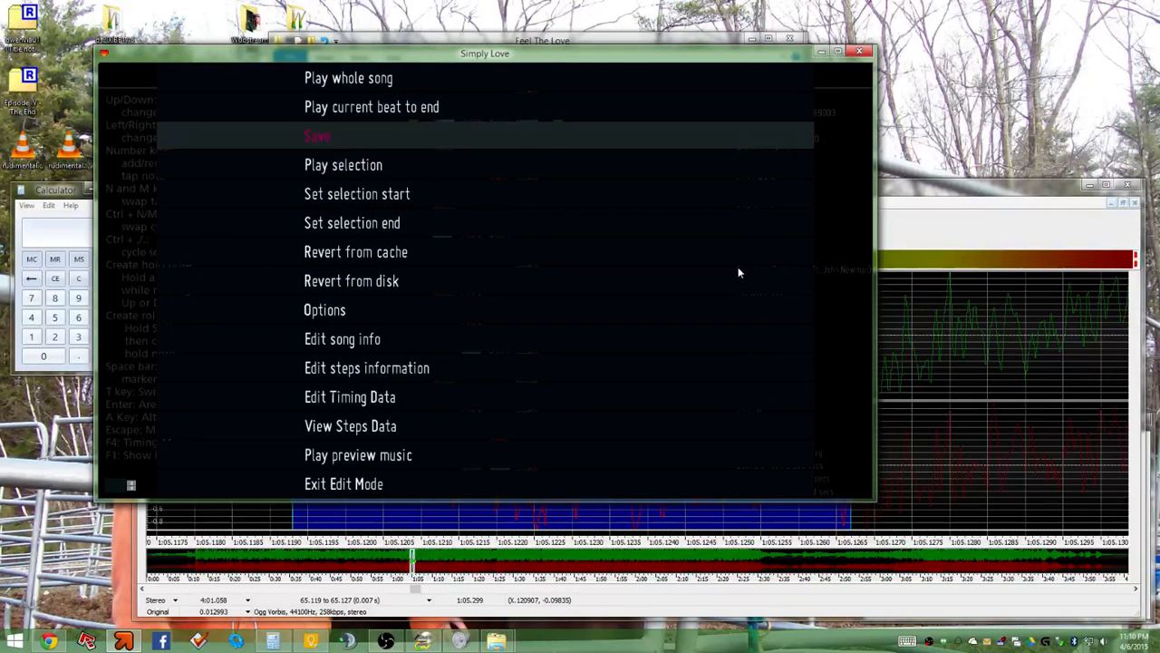
pyautogui.press('Return')
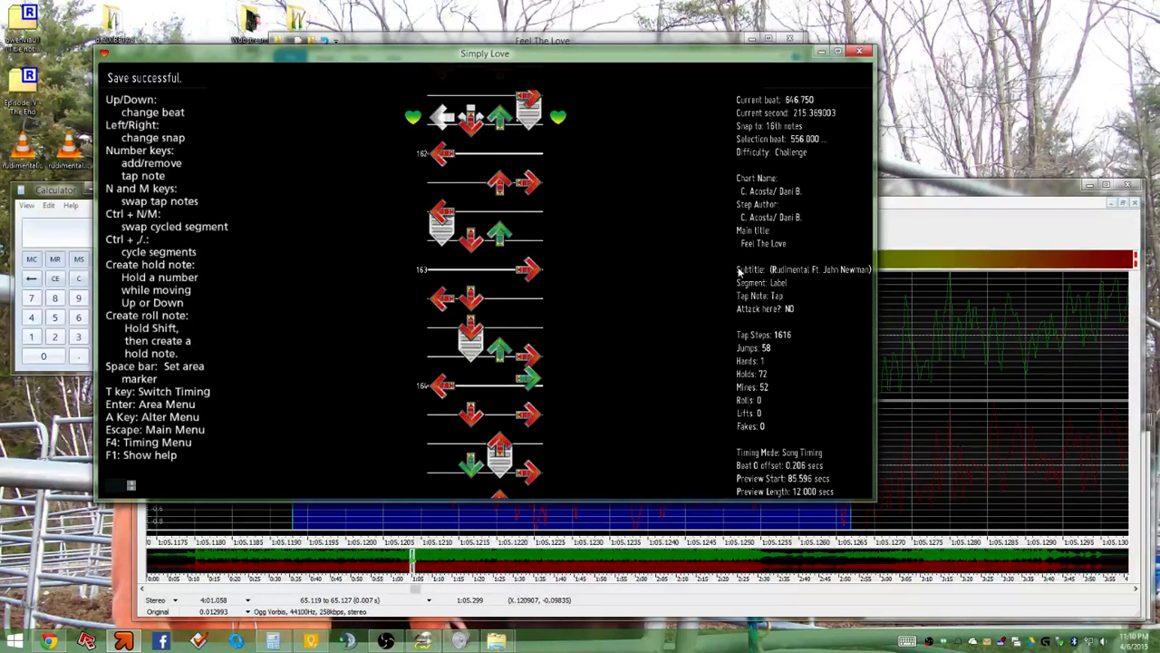
# Look through the chart from beat 0 to the long holds at beat 452, then go back to the stream at beat 404
pyautogui.press('Home')
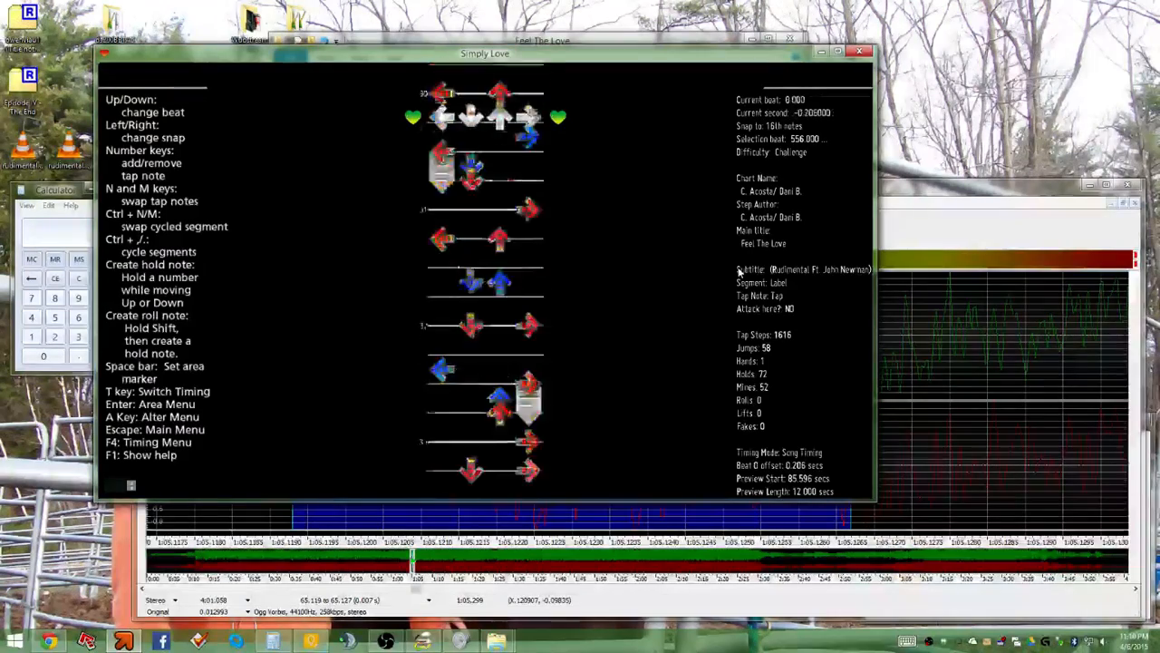
pyautogui.press('pagedown')
pyautogui.press('pagedown')
pyautogui.press('pagedown')
pyautogui.press('pagedown')
pyautogui.press('pagedown')
pyautogui.press('pagedown')
pyautogui.press('pagedown')
pyautogui.press('pagedown')
pyautogui.press('pagedown')
pyautogui.press('pagedown')
pyautogui.press('pagedown')
pyautogui.press('pagedown')
pyautogui.press('pagedown')
pyautogui.press('pagedown')
pyautogui.press('pagedown')
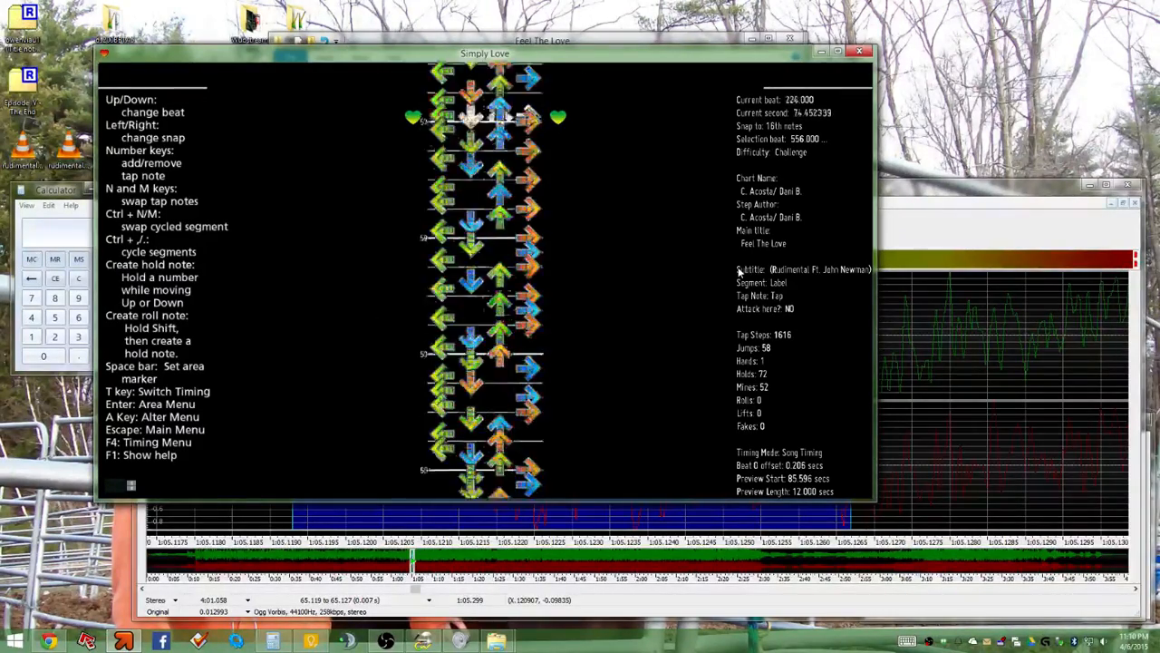
pyautogui.press('pagedown')
pyautogui.press('pagedown')
pyautogui.press('pagedown')
pyautogui.press('pagedown')
pyautogui.press('pagedown')
pyautogui.press('pagedown')
pyautogui.press('pagedown')
pyautogui.press('pagedown')
pyautogui.press('pagedown')
pyautogui.press('pagedown')
pyautogui.press('pagedown')
pyautogui.press('pagedown')
pyautogui.press('pagedown')
pyautogui.press('pagedown')
pyautogui.press('pagedown')
pyautogui.press('pagedown')
pyautogui.press('pagedown')
pyautogui.press('pagedown')
pyautogui.press('pagedown')
pyautogui.press('pagedown')
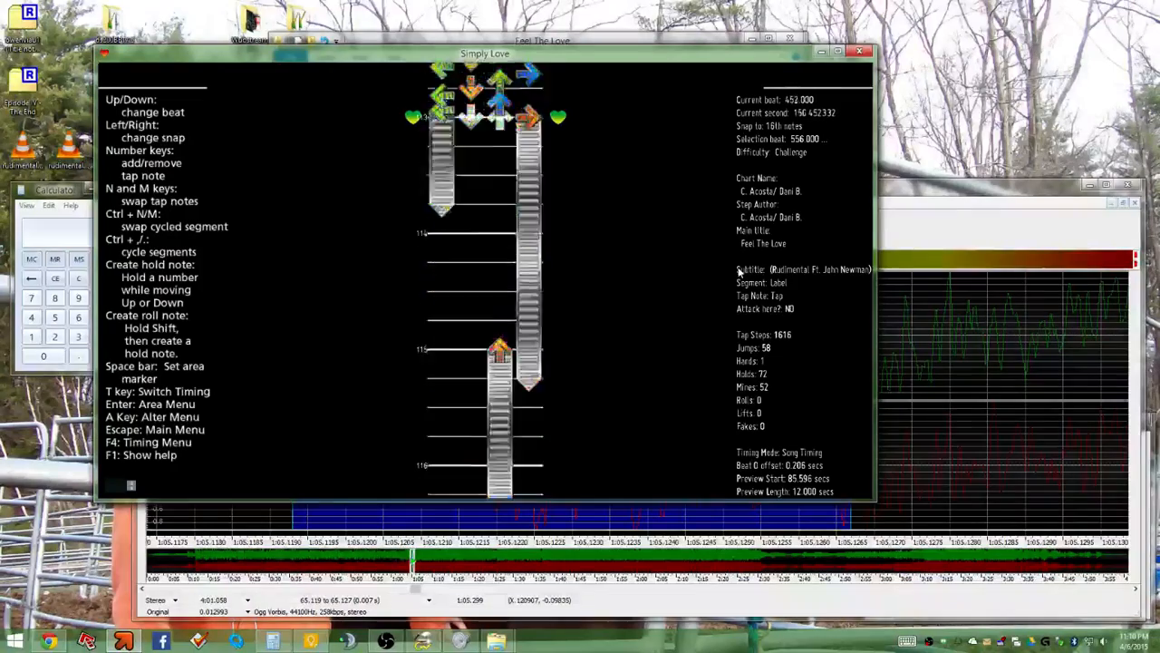
pyautogui.press('pageup')
pyautogui.press('pageup')
pyautogui.press('pageup')
pyautogui.press('pageup')
pyautogui.press('pageup')
pyautogui.press('pageup')
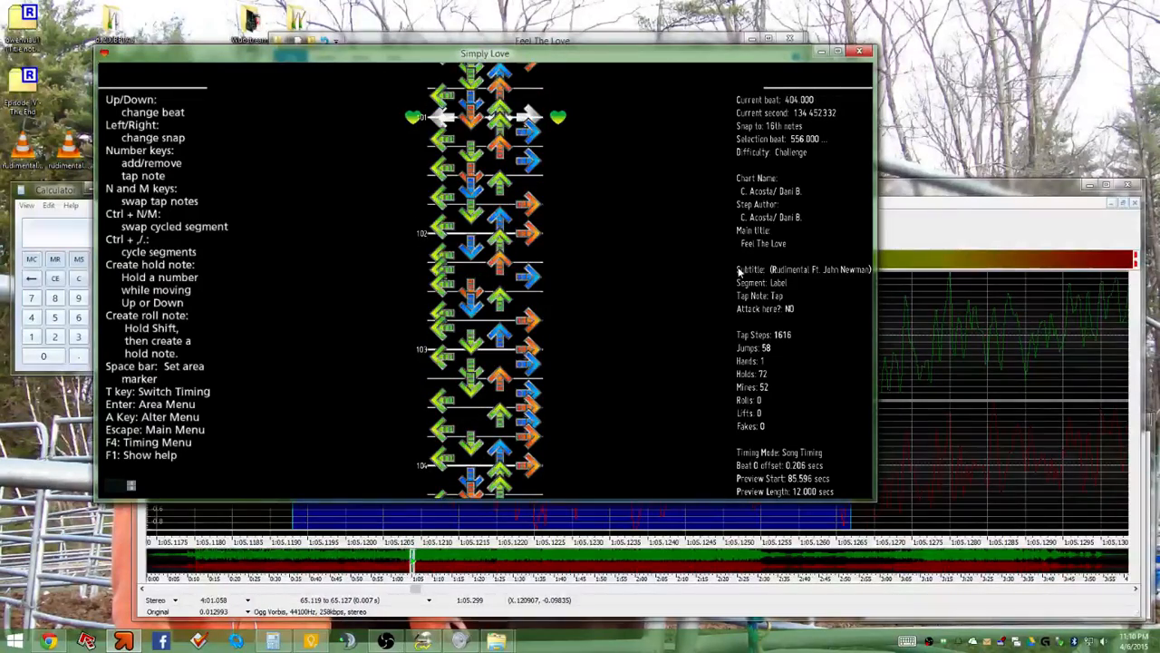